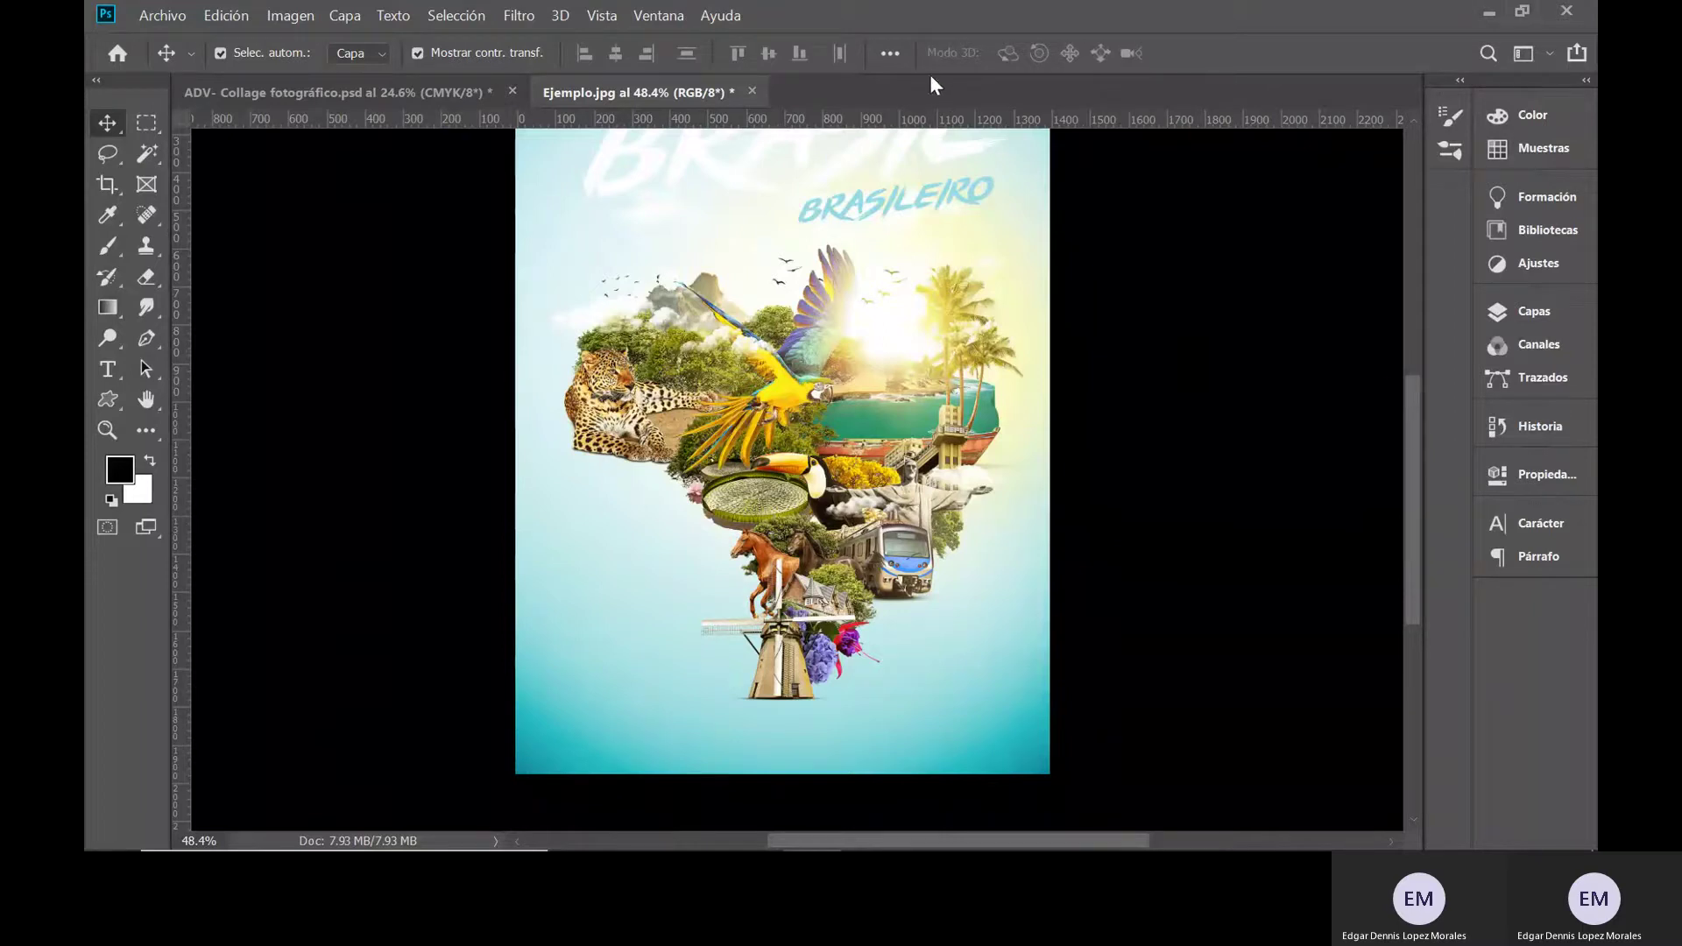
- Switch to the ADV- Collage fotográfico.psd document and examine its layers and the cut-out elements of the collage up close
{"action": "left_click", "coordinate": [353, 92]}
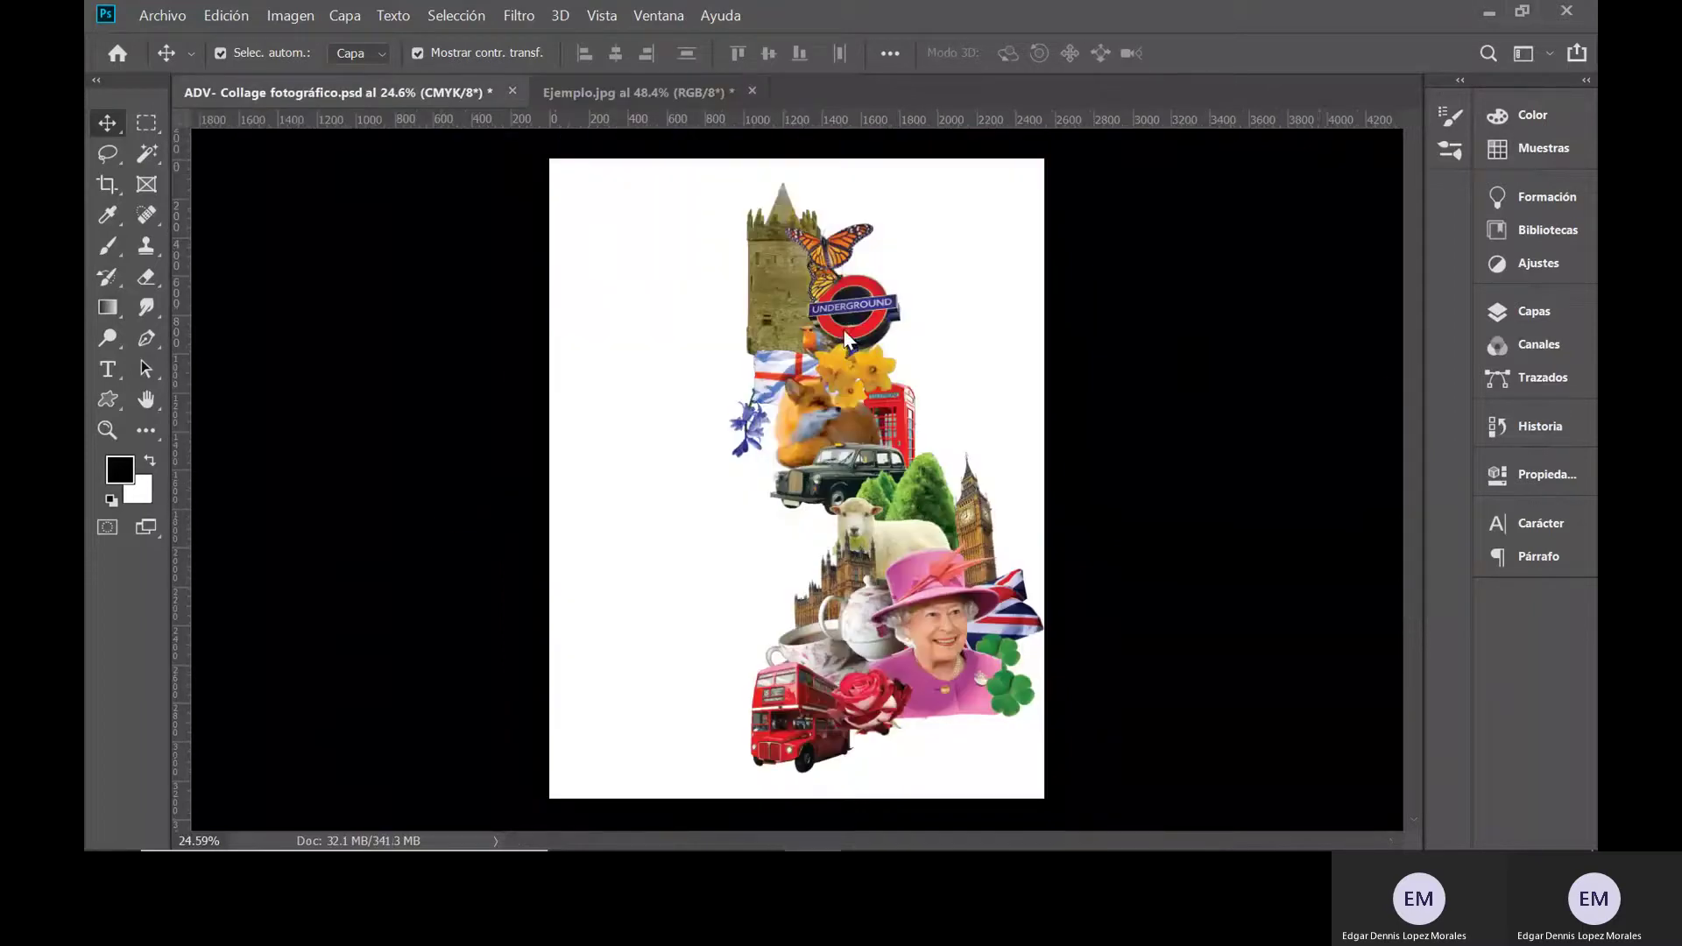
{"action": "left_click", "coordinate": [1549, 310]}
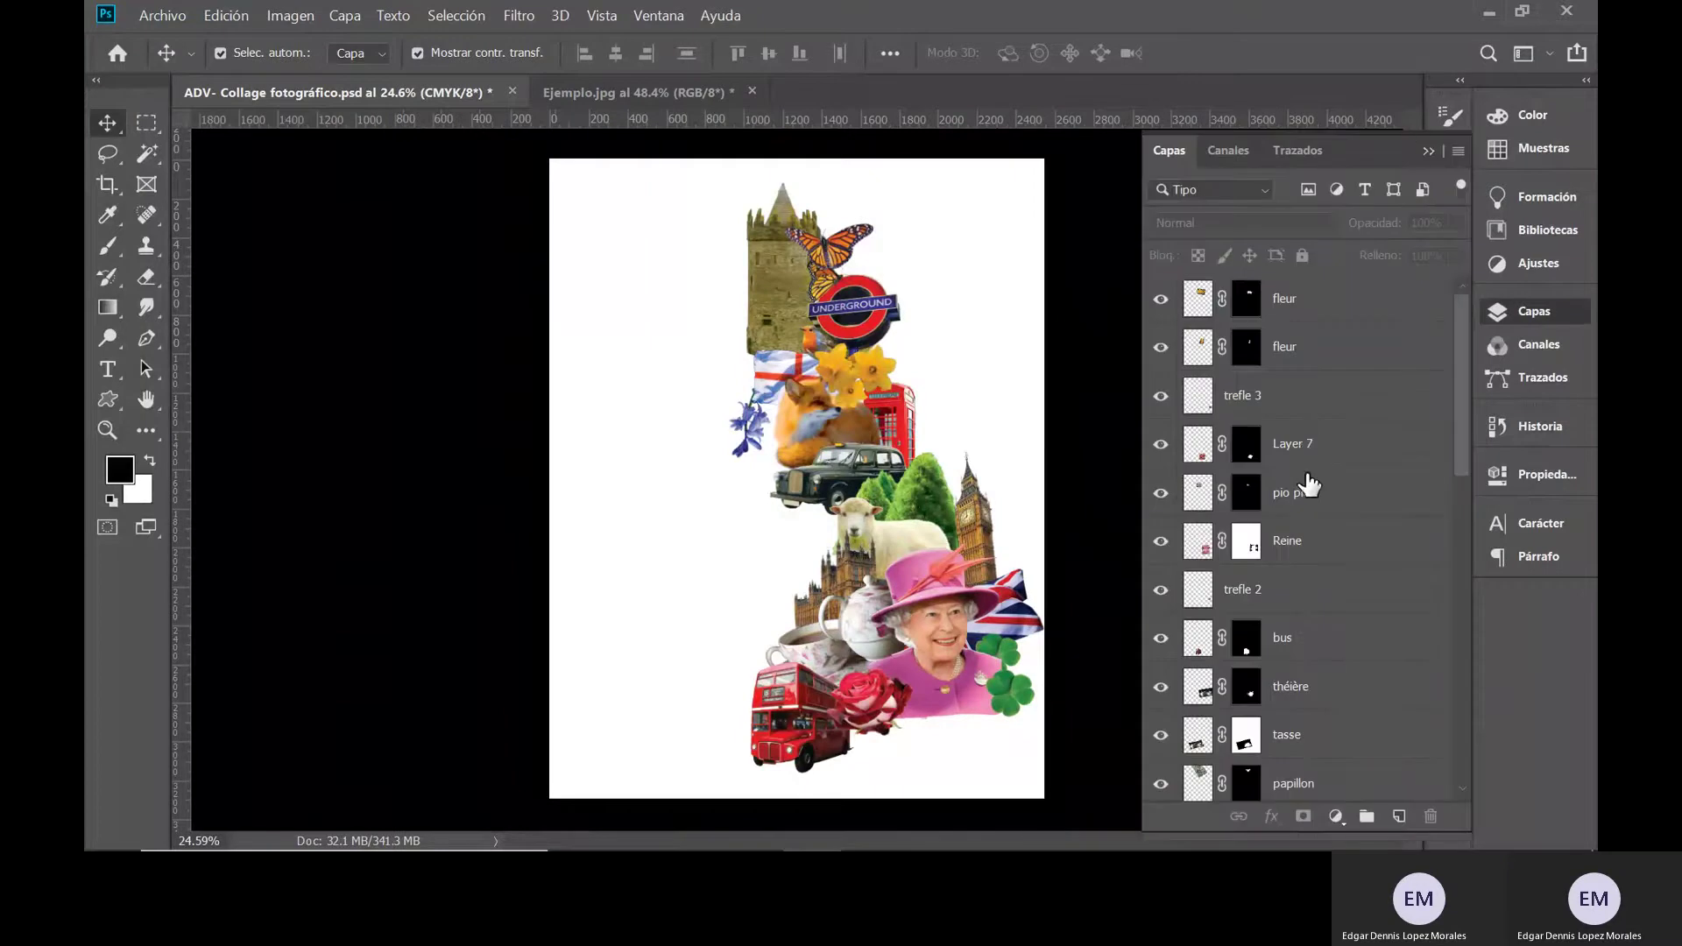
{"action": "left_click", "coordinate": [1425, 151]}
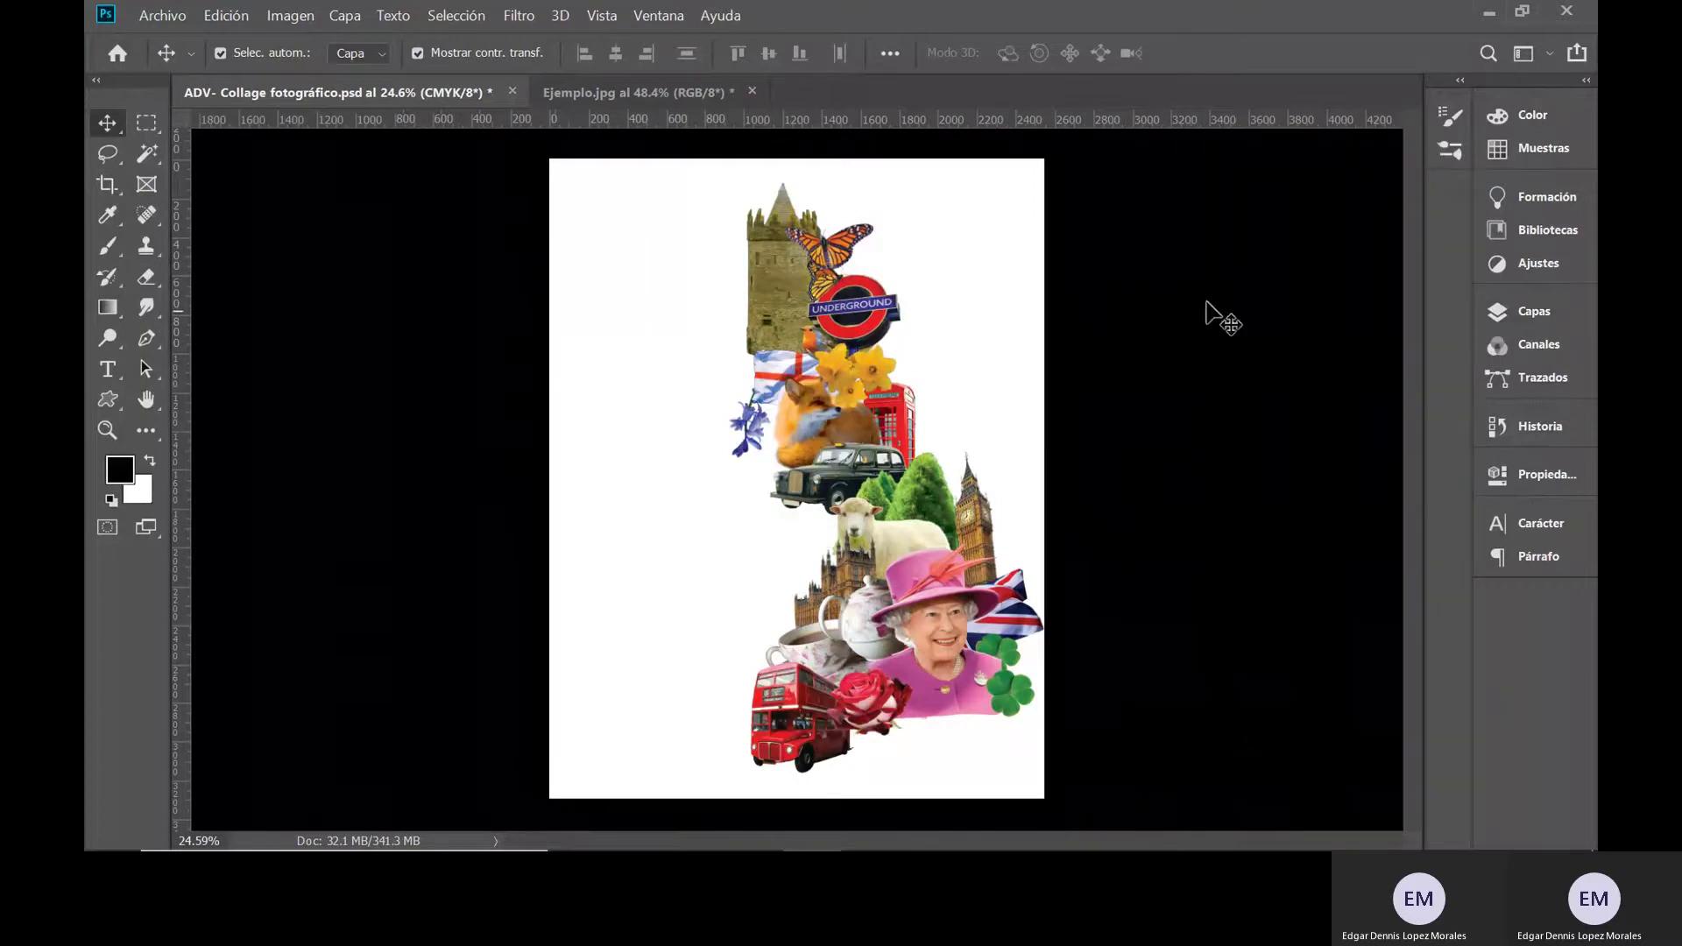
{"action": "scroll", "coordinate": [803, 570], "scroll_direction": "up", "scroll_amount": 1}
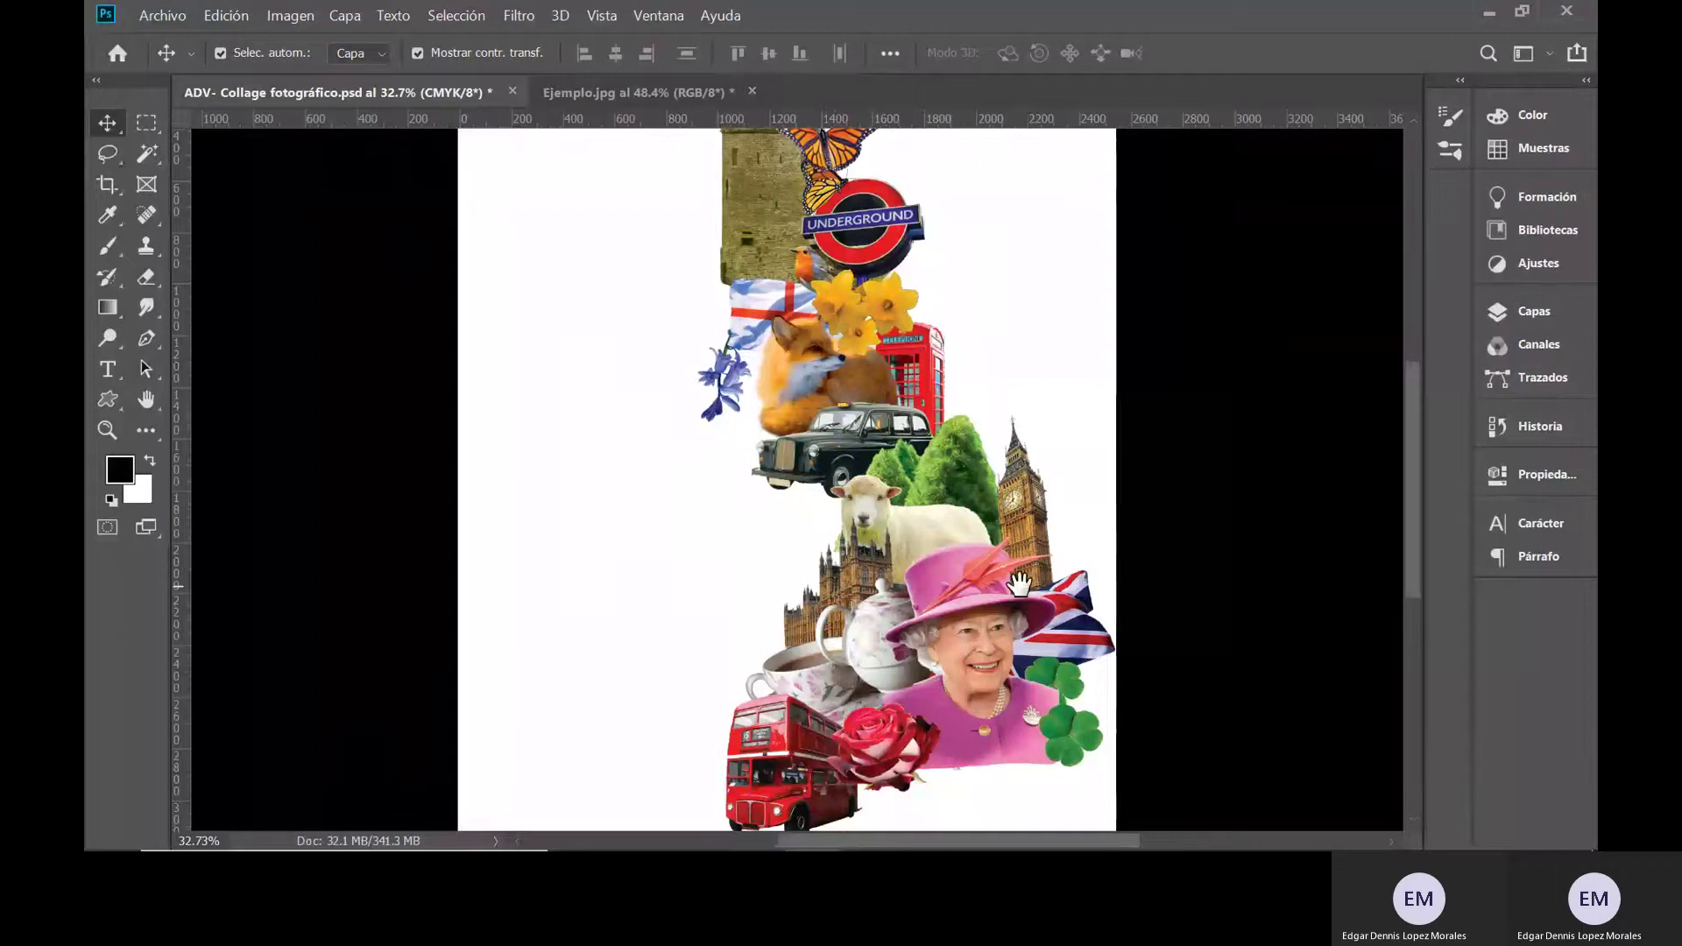
{"action": "scroll", "coordinate": [880, 454], "scroll_direction": "down", "scroll_amount": 2}
{"action": "scroll", "coordinate": [879, 454], "scroll_direction": "up", "scroll_amount": 2}
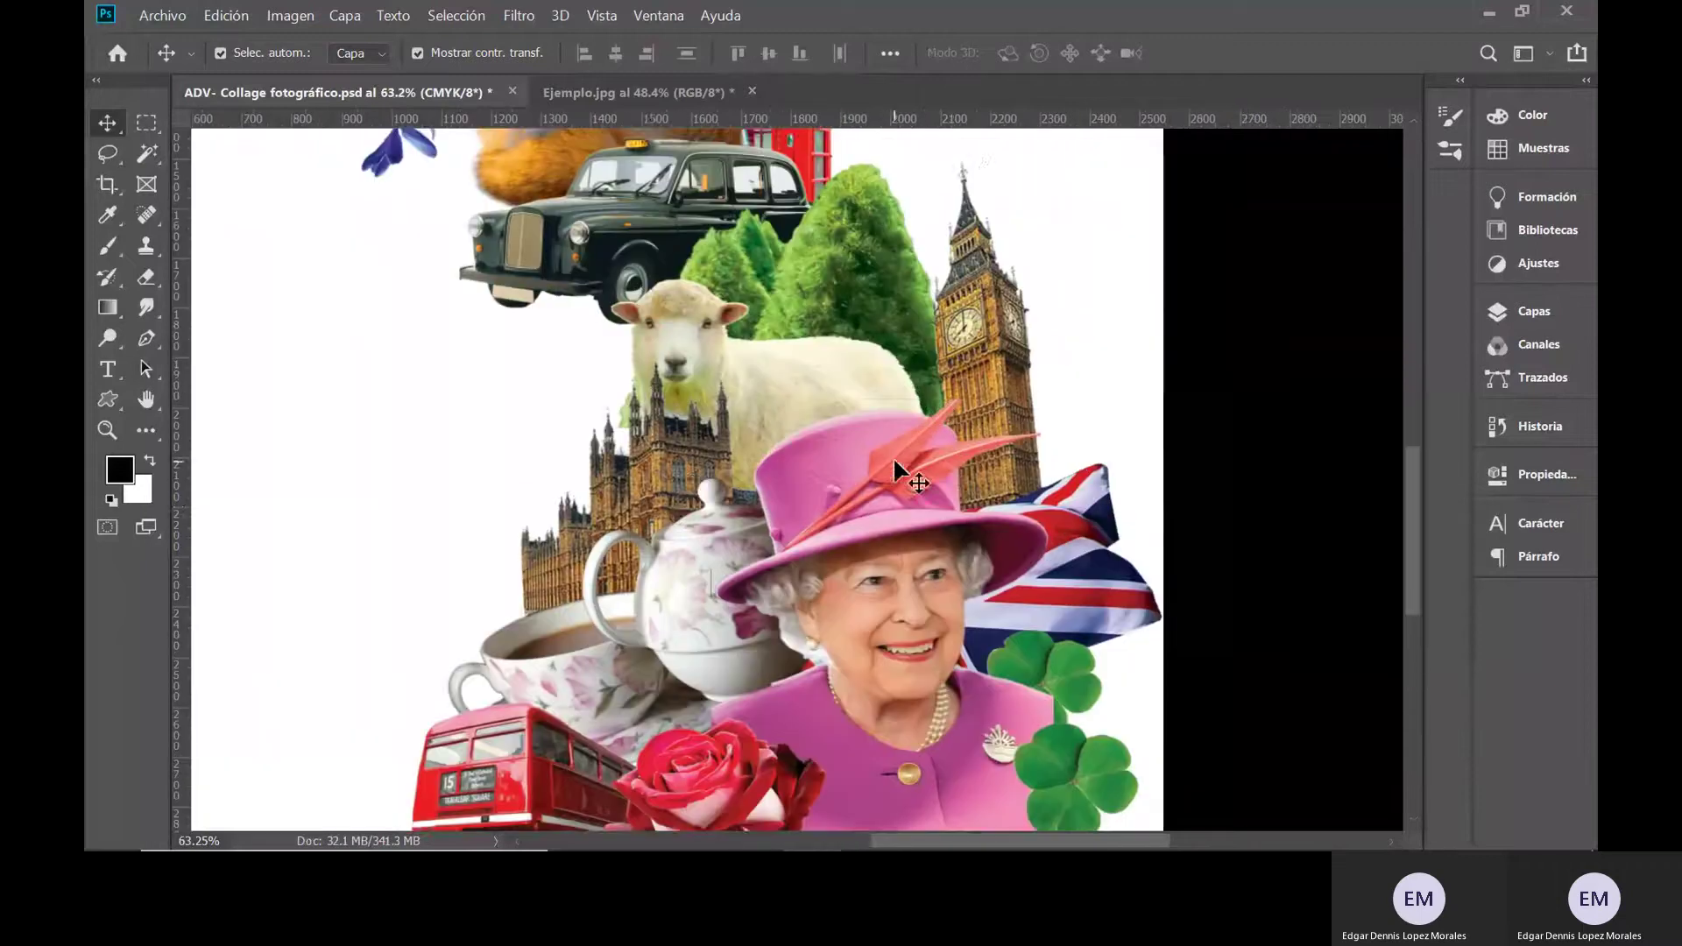
{"action": "scroll", "coordinate": [928, 395], "scroll_direction": "left", "scroll_amount": 2}
{"action": "scroll", "coordinate": [928, 394], "scroll_direction": "down", "scroll_amount": 1}
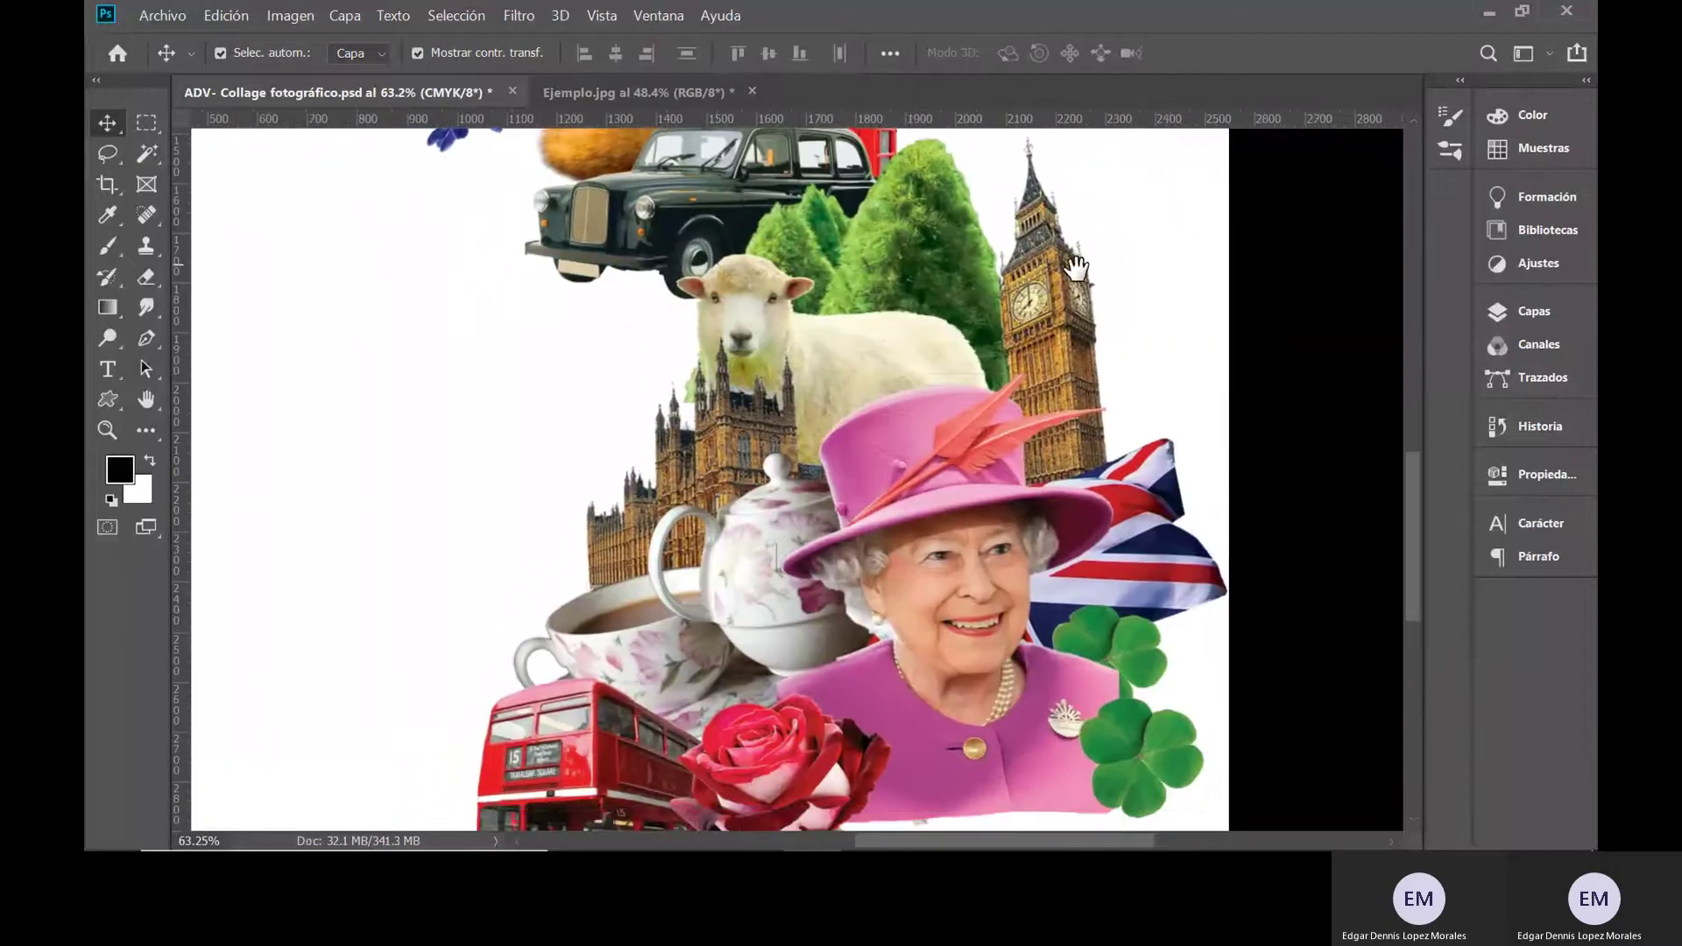
{"action": "scroll", "coordinate": [850, 368], "scroll_direction": "up", "scroll_amount": 2}
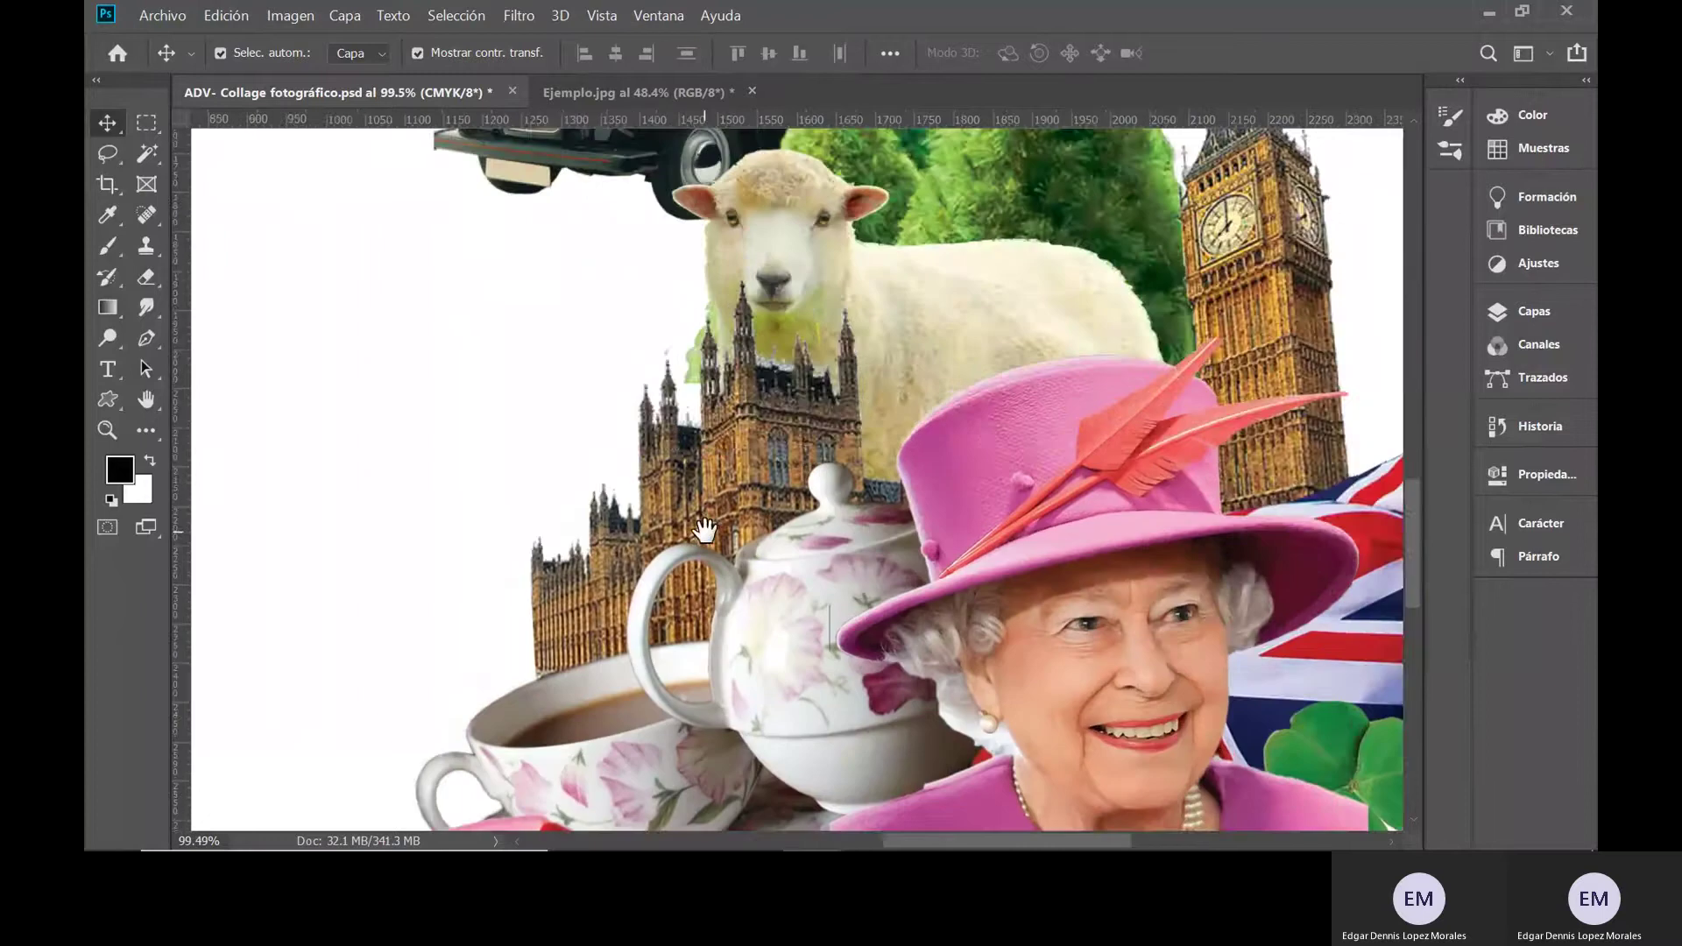
{"action": "scroll", "coordinate": [850, 368], "scroll_direction": "down", "scroll_amount": 3}
{"action": "scroll", "coordinate": [851, 368], "scroll_direction": "right", "scroll_amount": 5}
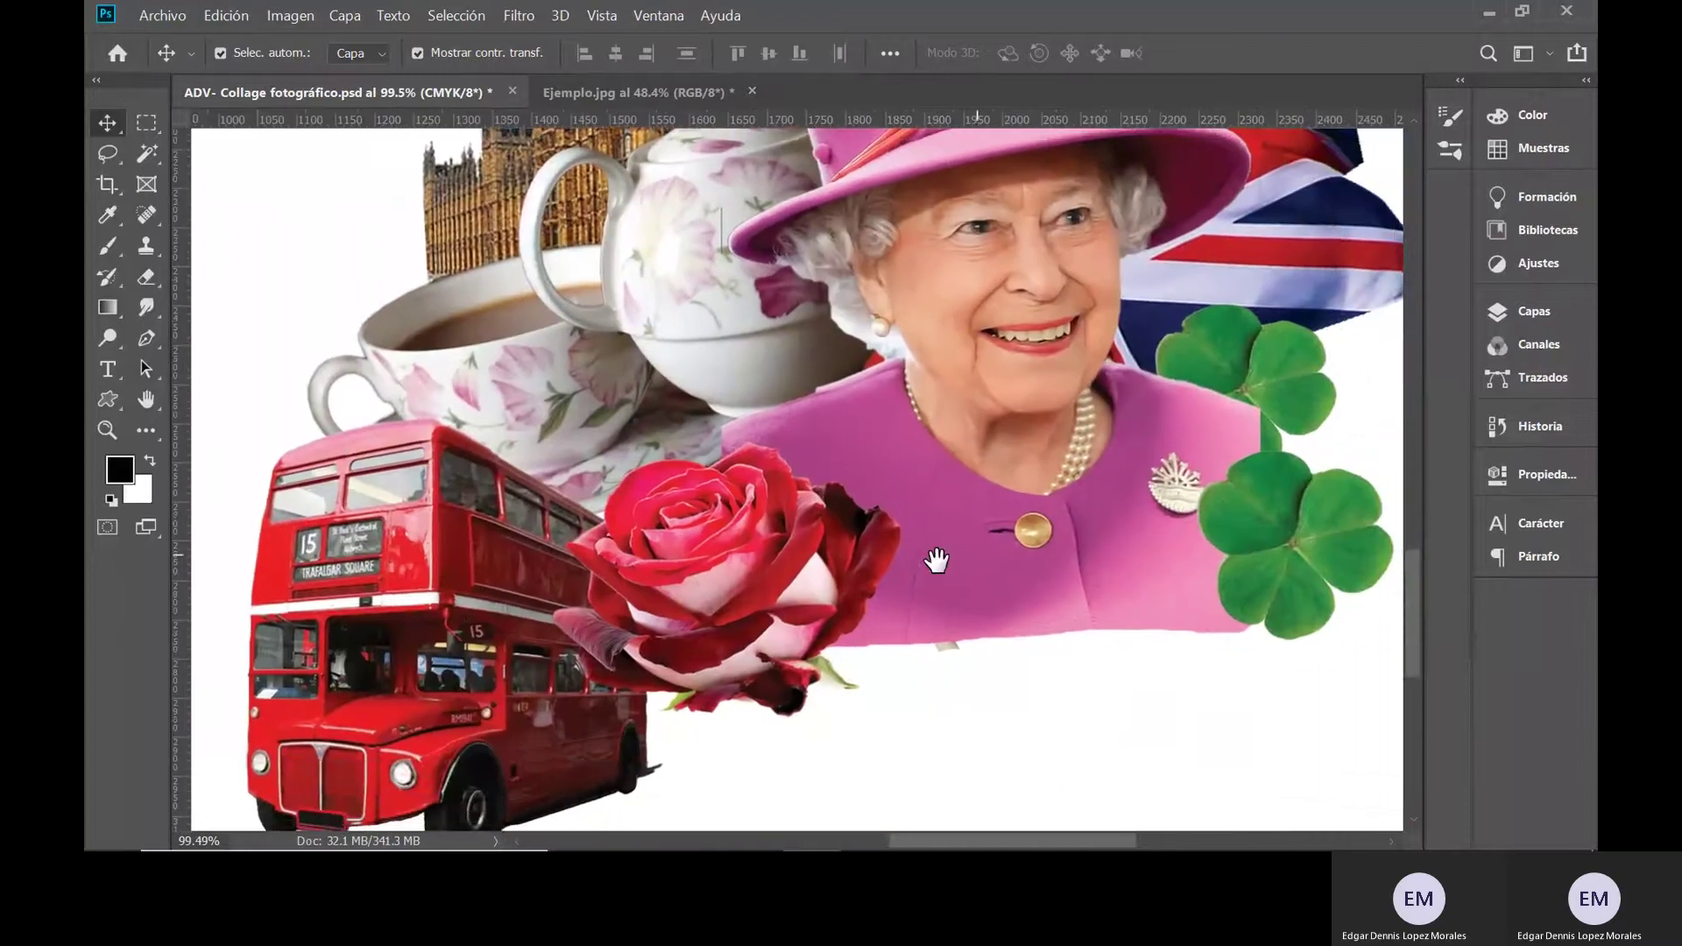
{"action": "scroll", "coordinate": [893, 589], "scroll_direction": "right", "scroll_amount": 8}
{"action": "scroll", "coordinate": [893, 589], "scroll_direction": "up", "scroll_amount": 3}
{"action": "scroll", "coordinate": [769, 669], "scroll_direction": "left", "scroll_amount": 4}
{"action": "scroll", "coordinate": [769, 668], "scroll_direction": "down", "scroll_amount": 3}
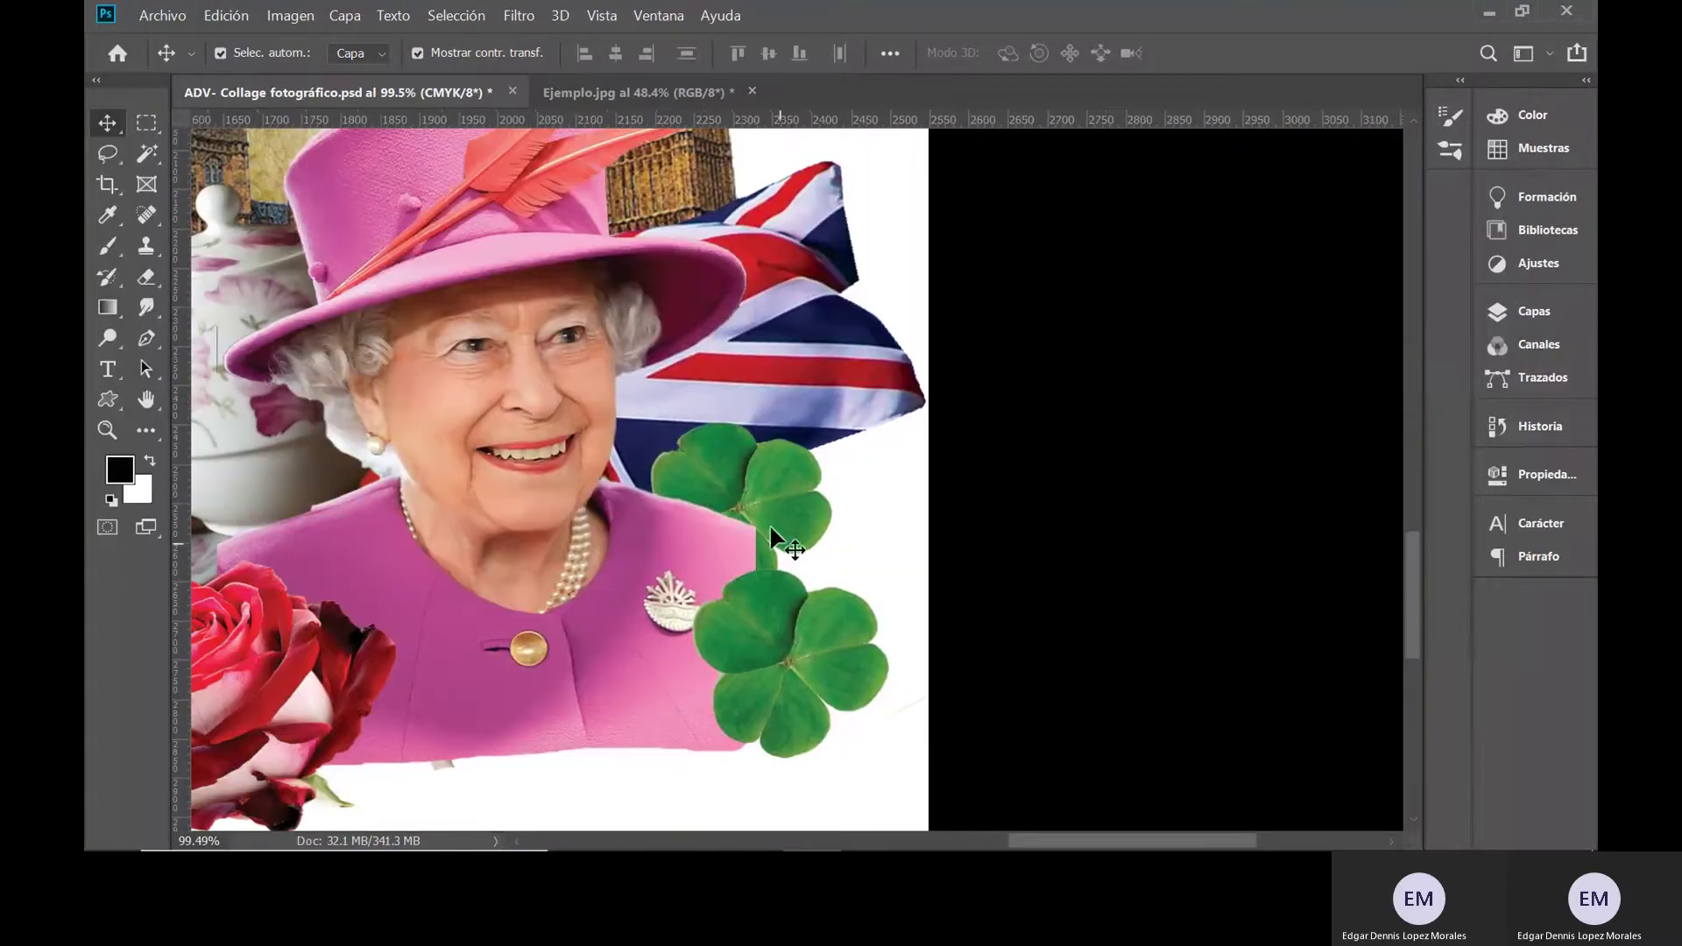
- Move the lower clover (trefle 3) up so it overlaps the upper clover, and duplicate its layer
{"action": "left_click", "coordinate": [764, 611]}
{"action": "left_click_drag", "start_coordinate": [762, 608], "coordinate": [755, 550]}
{"action": "key", "text": "ctrl+j"}
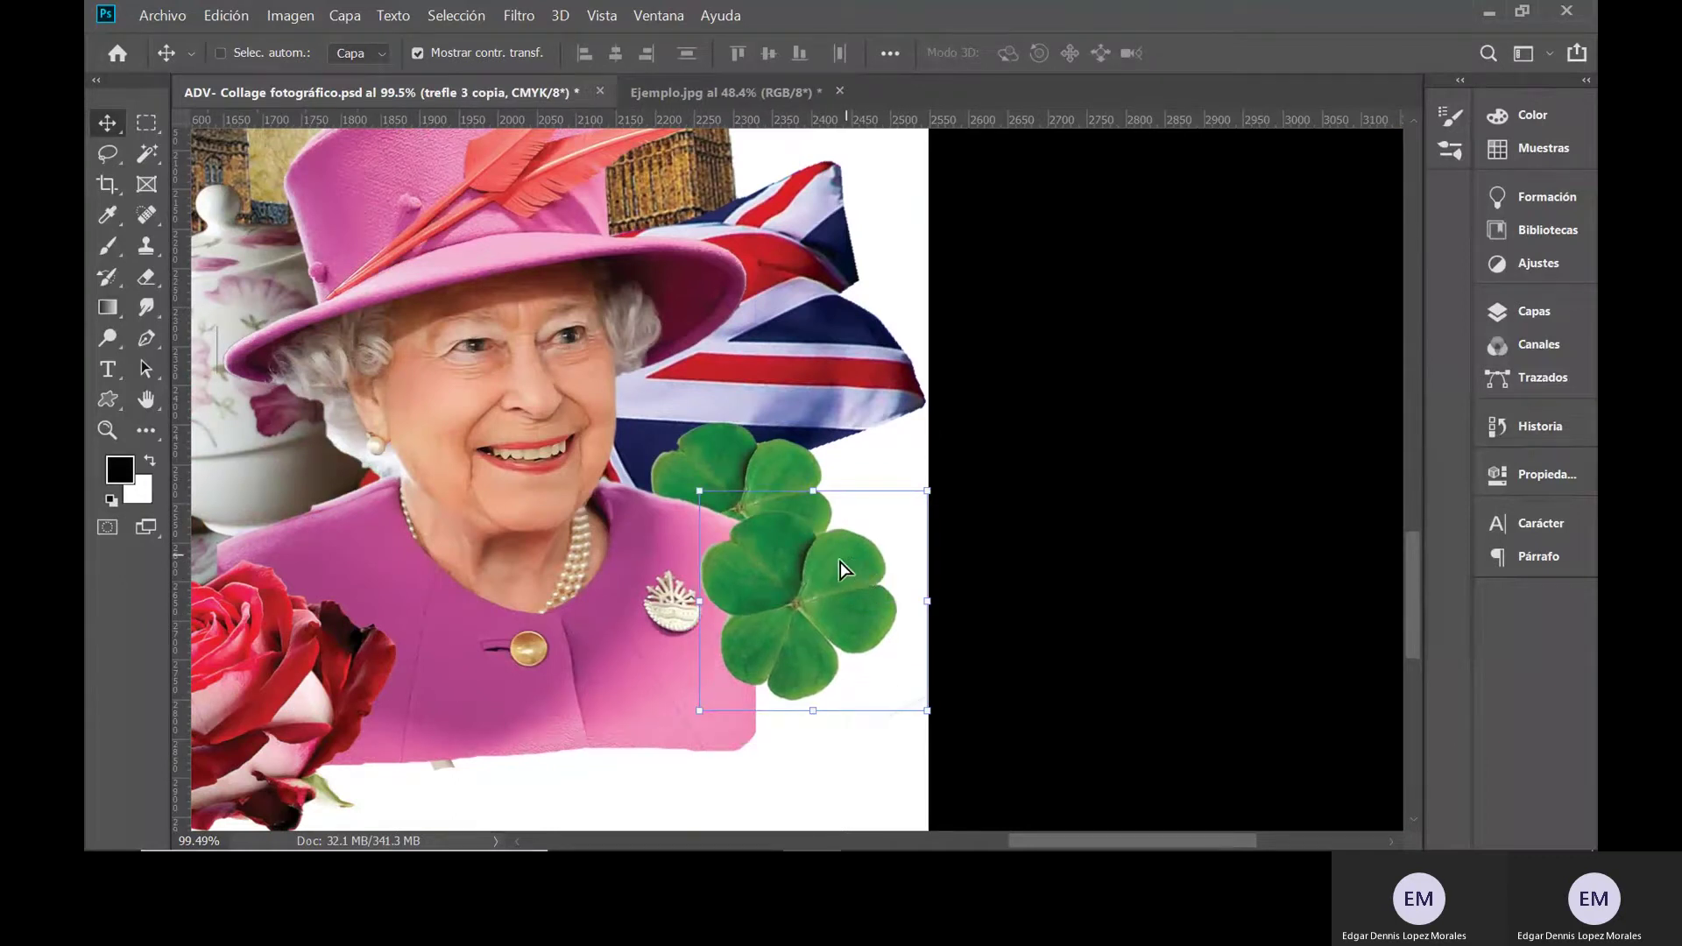
- Place the clover copy over the lower edge of the pink coat, scaled to 83.77% and rotated 28.62°
{"action": "left_click_drag", "start_coordinate": [843, 561], "coordinate": [790, 629]}
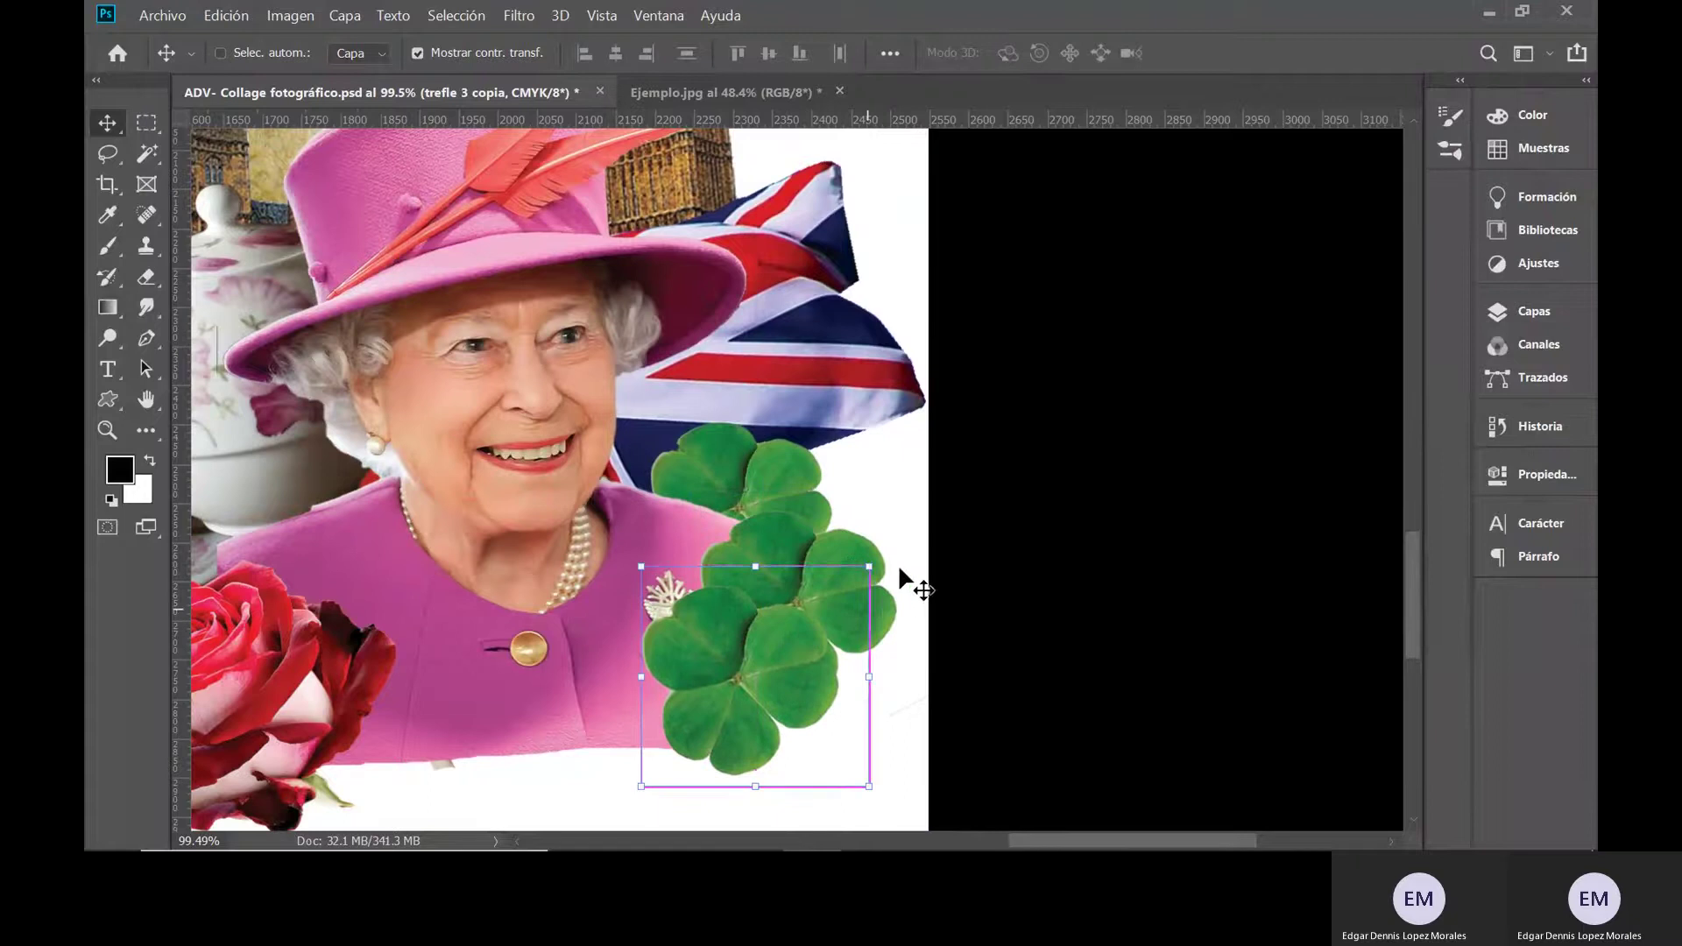
{"action": "left_click", "coordinate": [867, 566]}
{"action": "left_click_drag", "start_coordinate": [867, 566], "coordinate": [905, 698]}
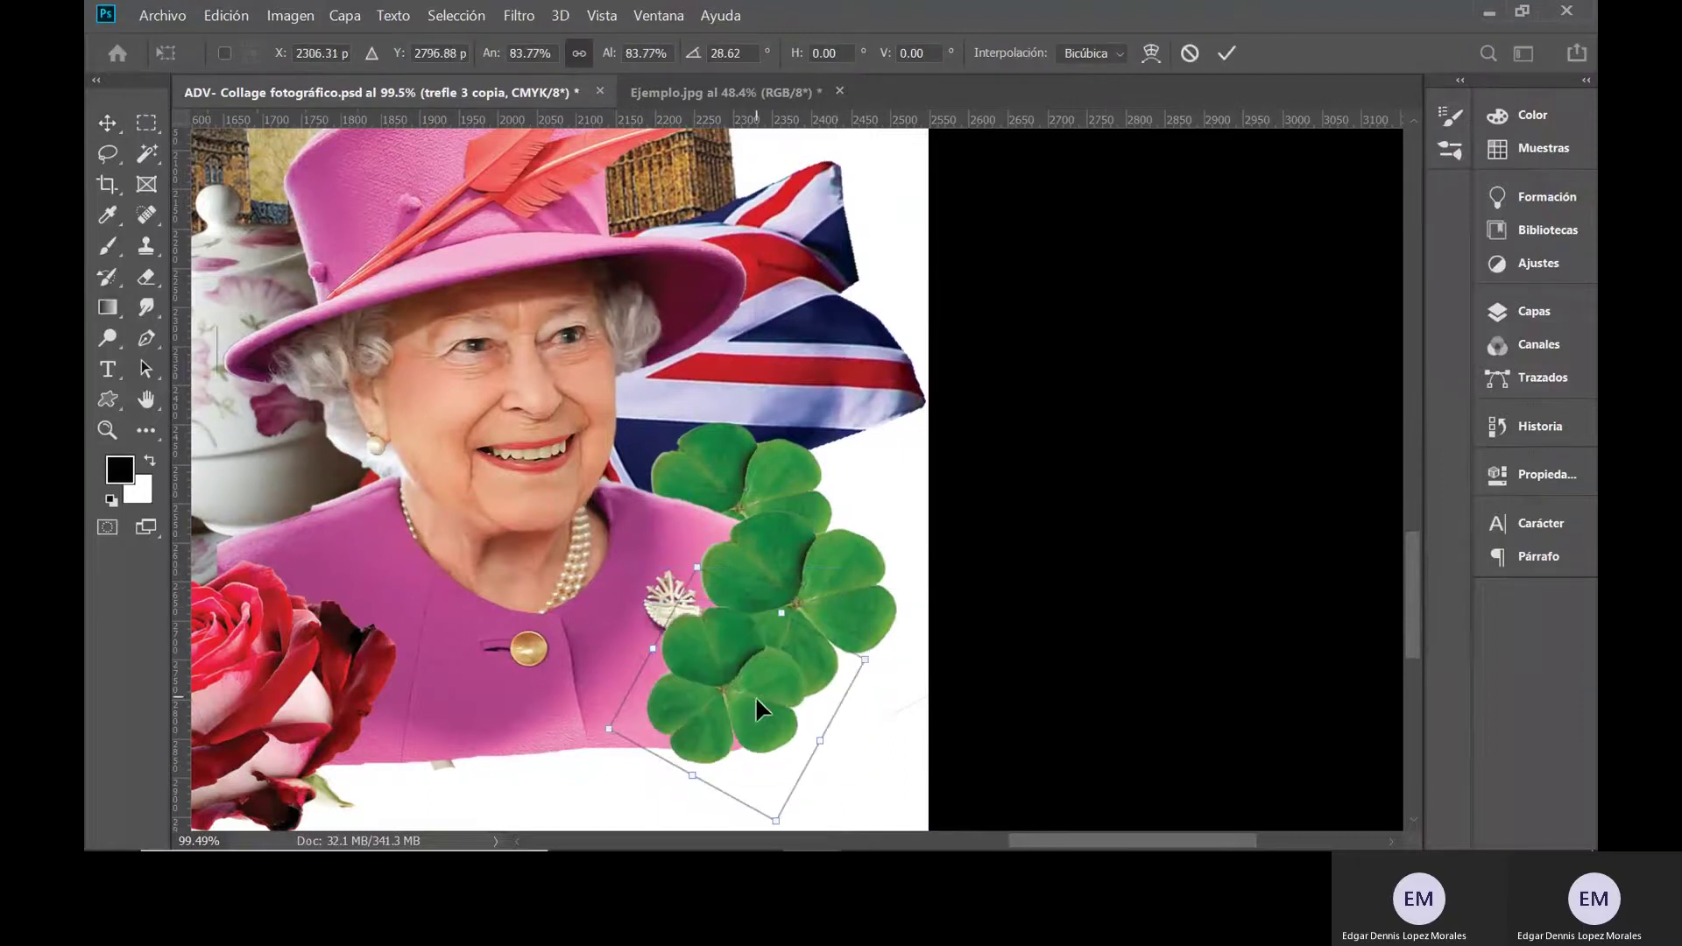
{"action": "key", "text": "Return"}
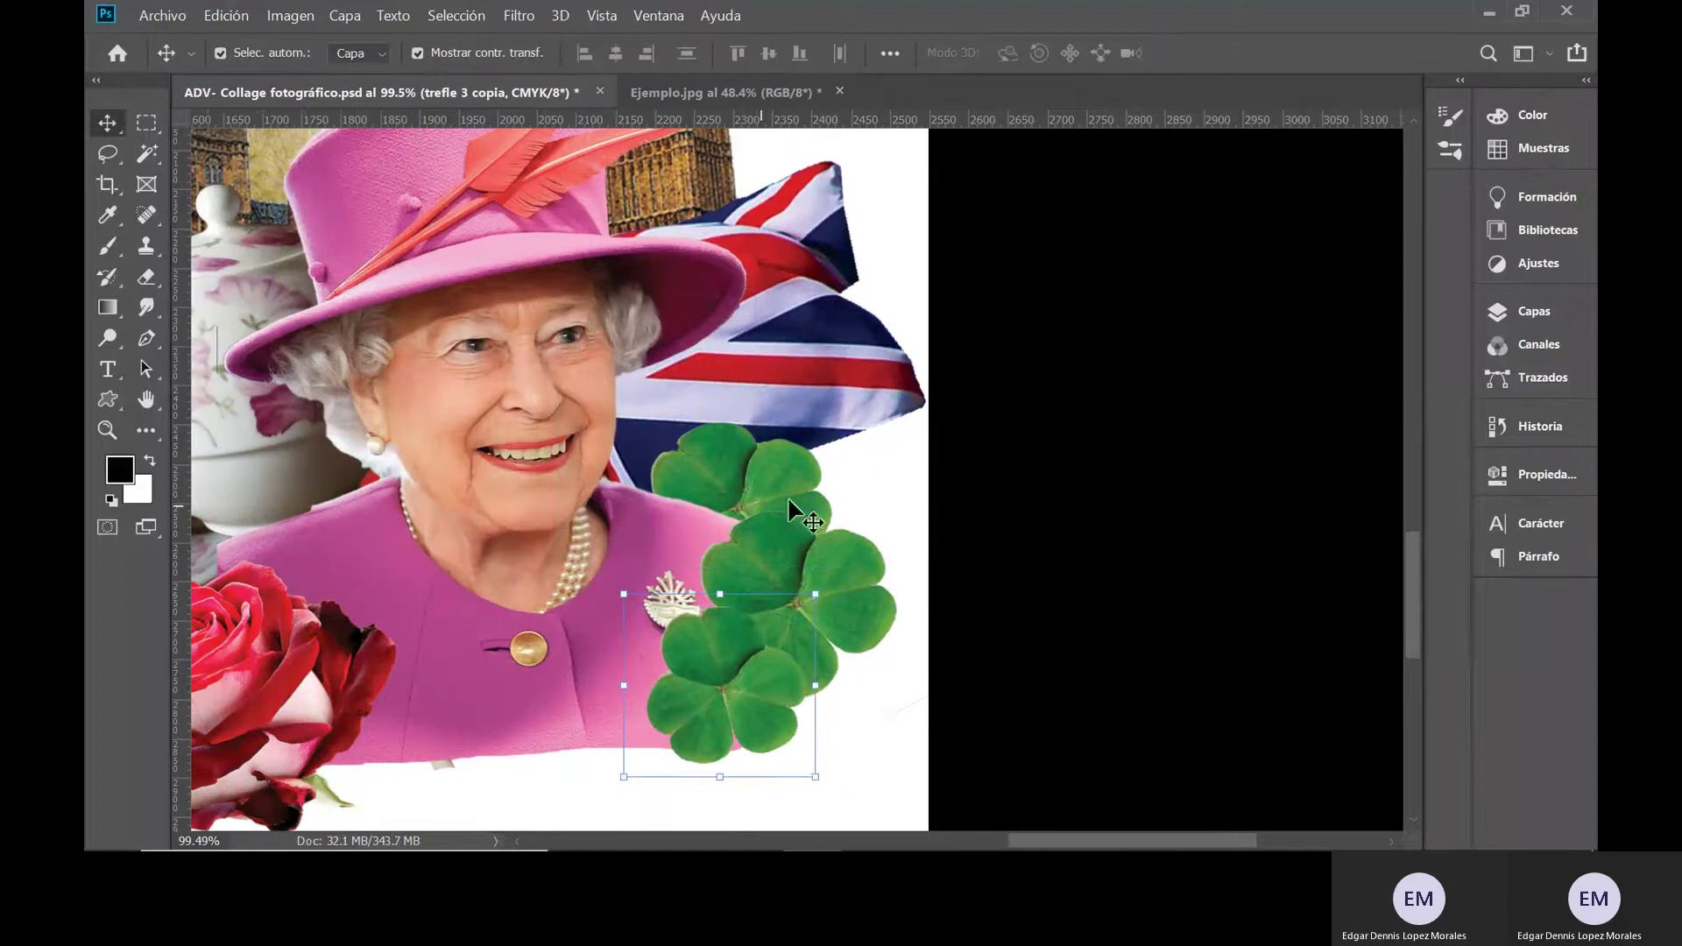
- Target the layer mask of the Reine layer and set the Brush tool to 34 px
{"action": "scroll", "coordinate": [675, 496], "scroll_direction": "down", "scroll_amount": 1}
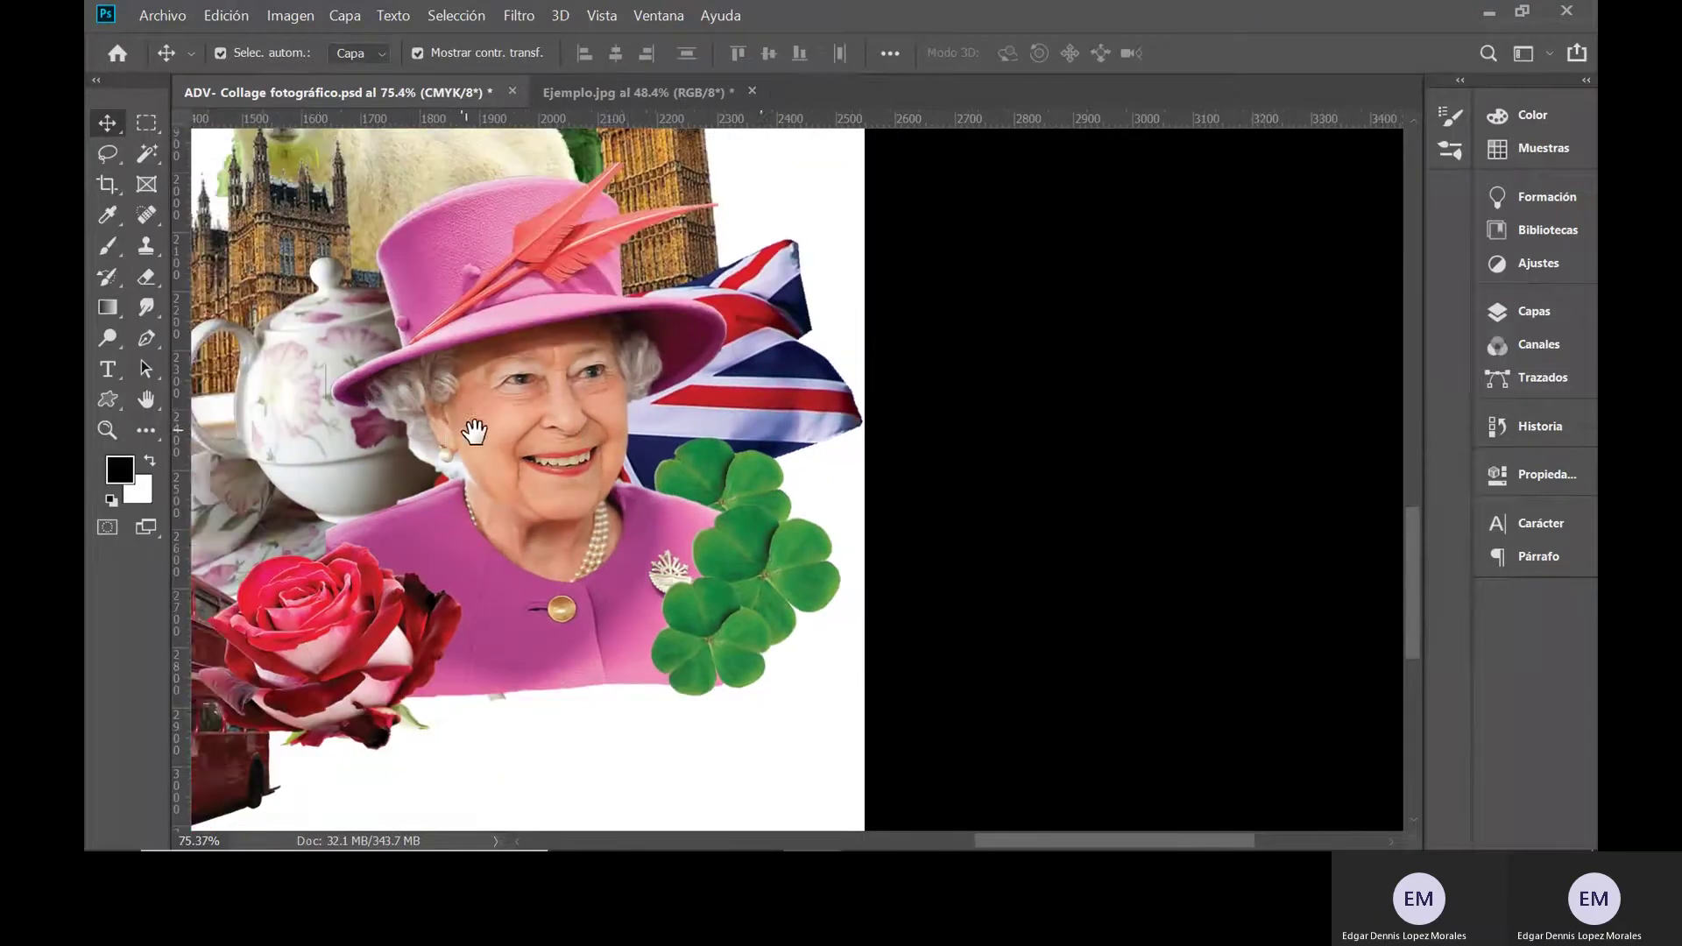
{"action": "scroll", "coordinate": [476, 424], "scroll_direction": "down", "scroll_amount": 1}
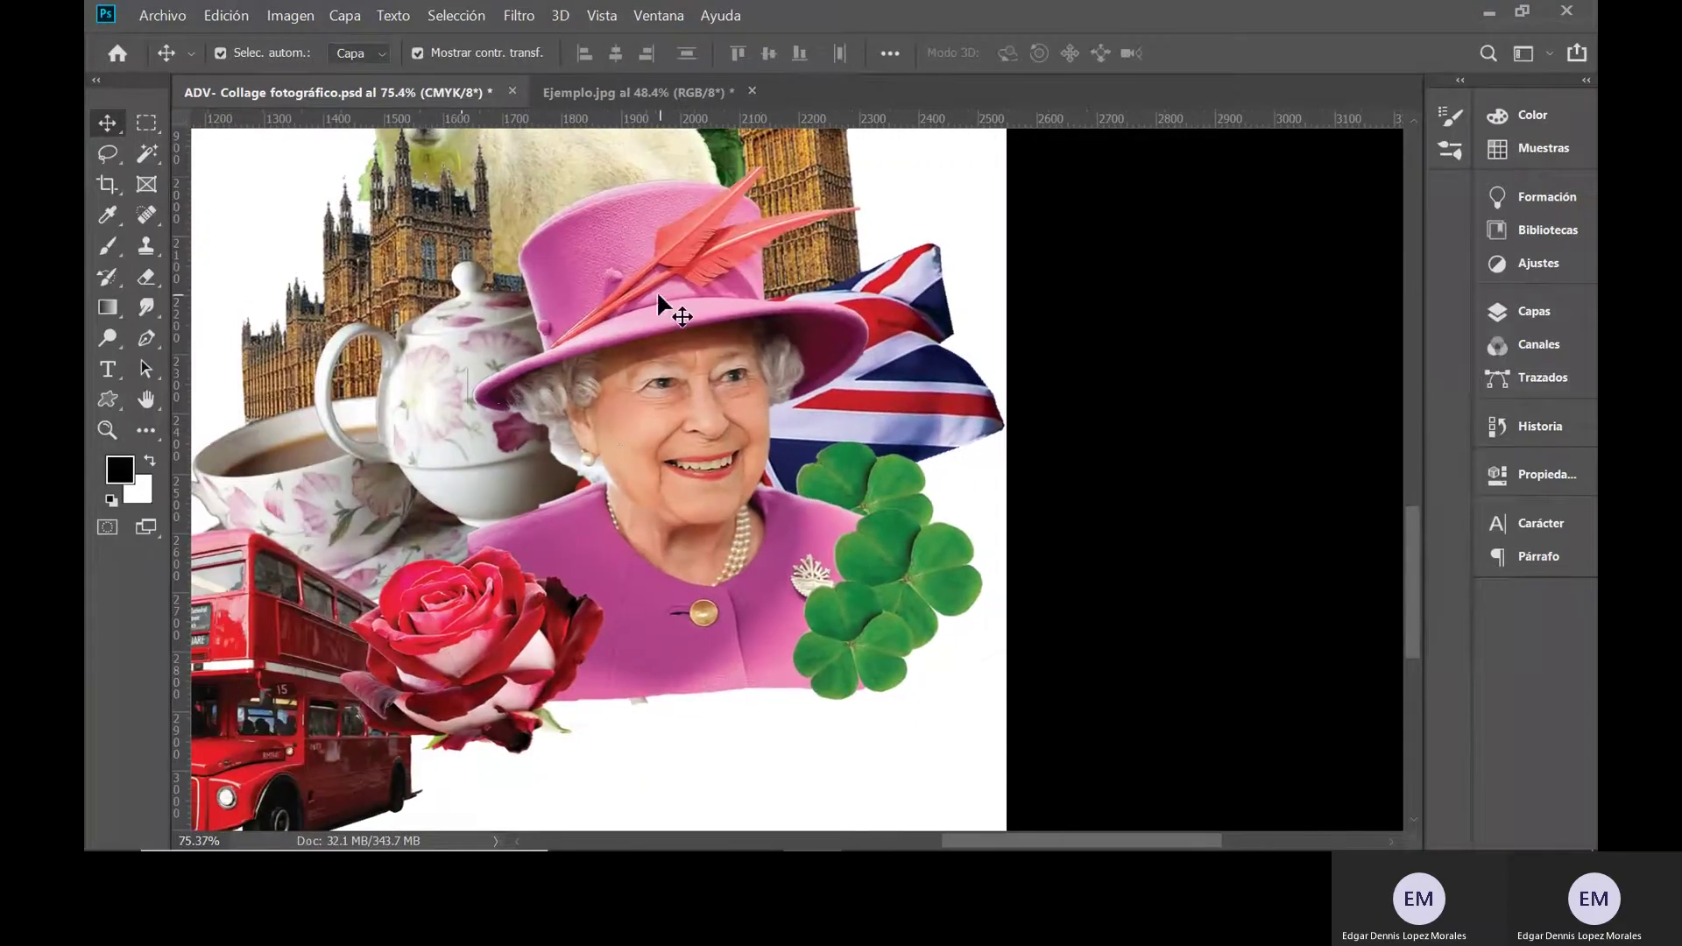
{"action": "left_click", "coordinate": [553, 442]}
{"action": "scroll", "coordinate": [553, 443], "scroll_direction": "up", "scroll_amount": 1}
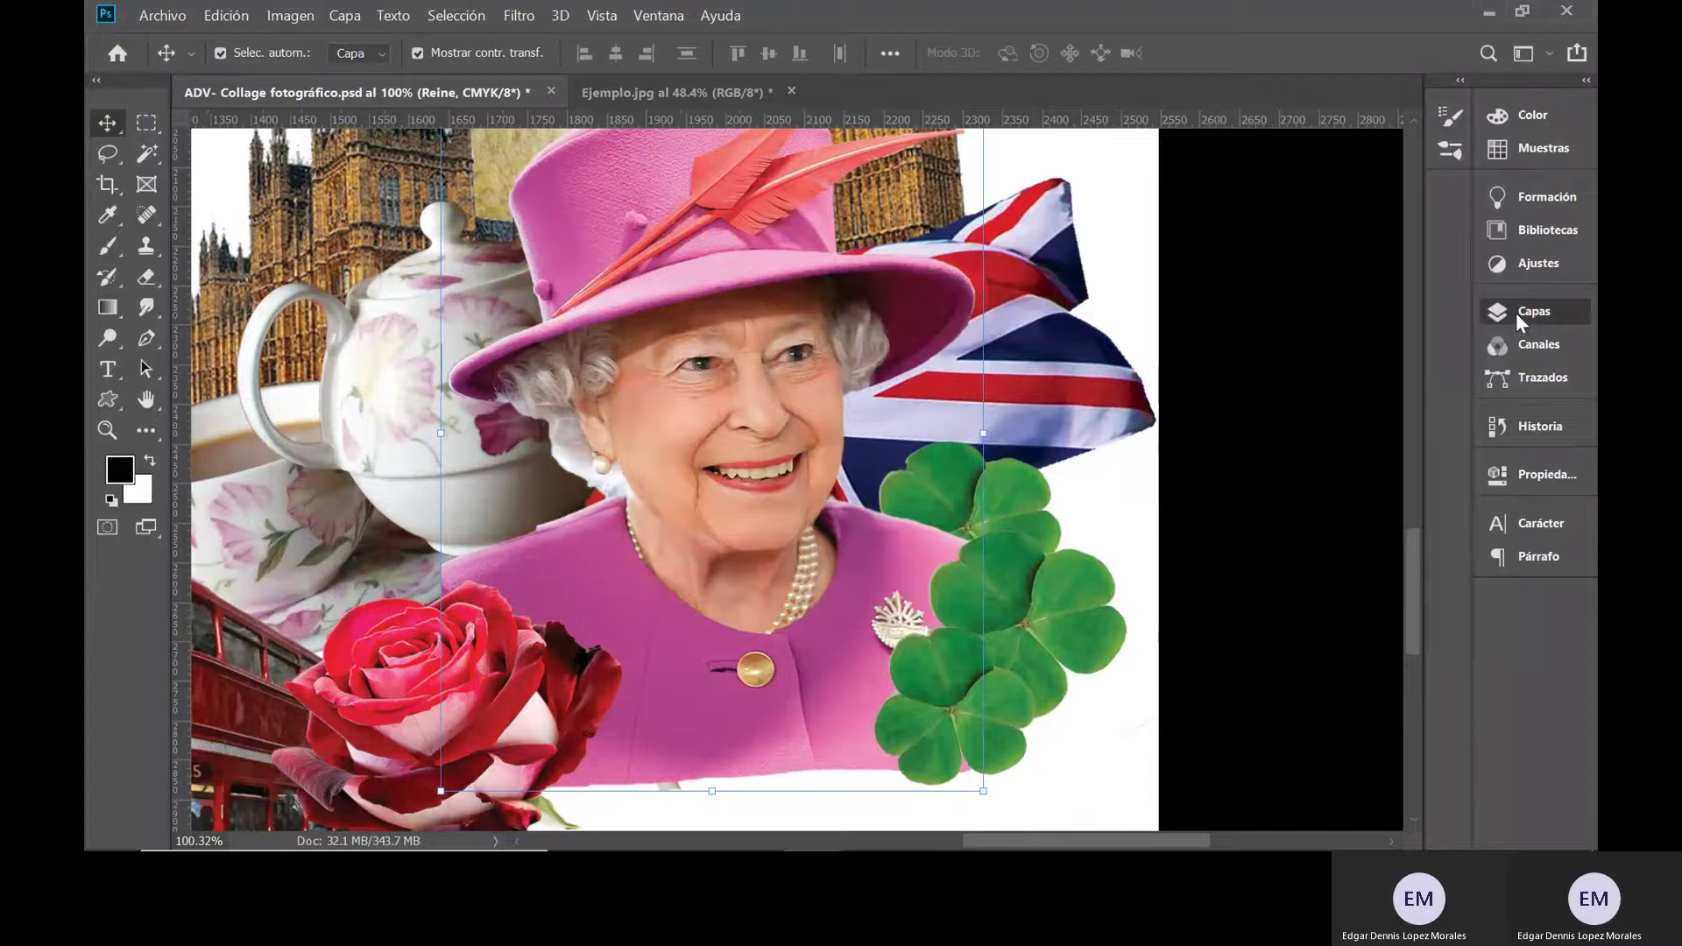
{"action": "left_click", "coordinate": [1494, 314]}
{"action": "left_click", "coordinate": [1247, 591]}
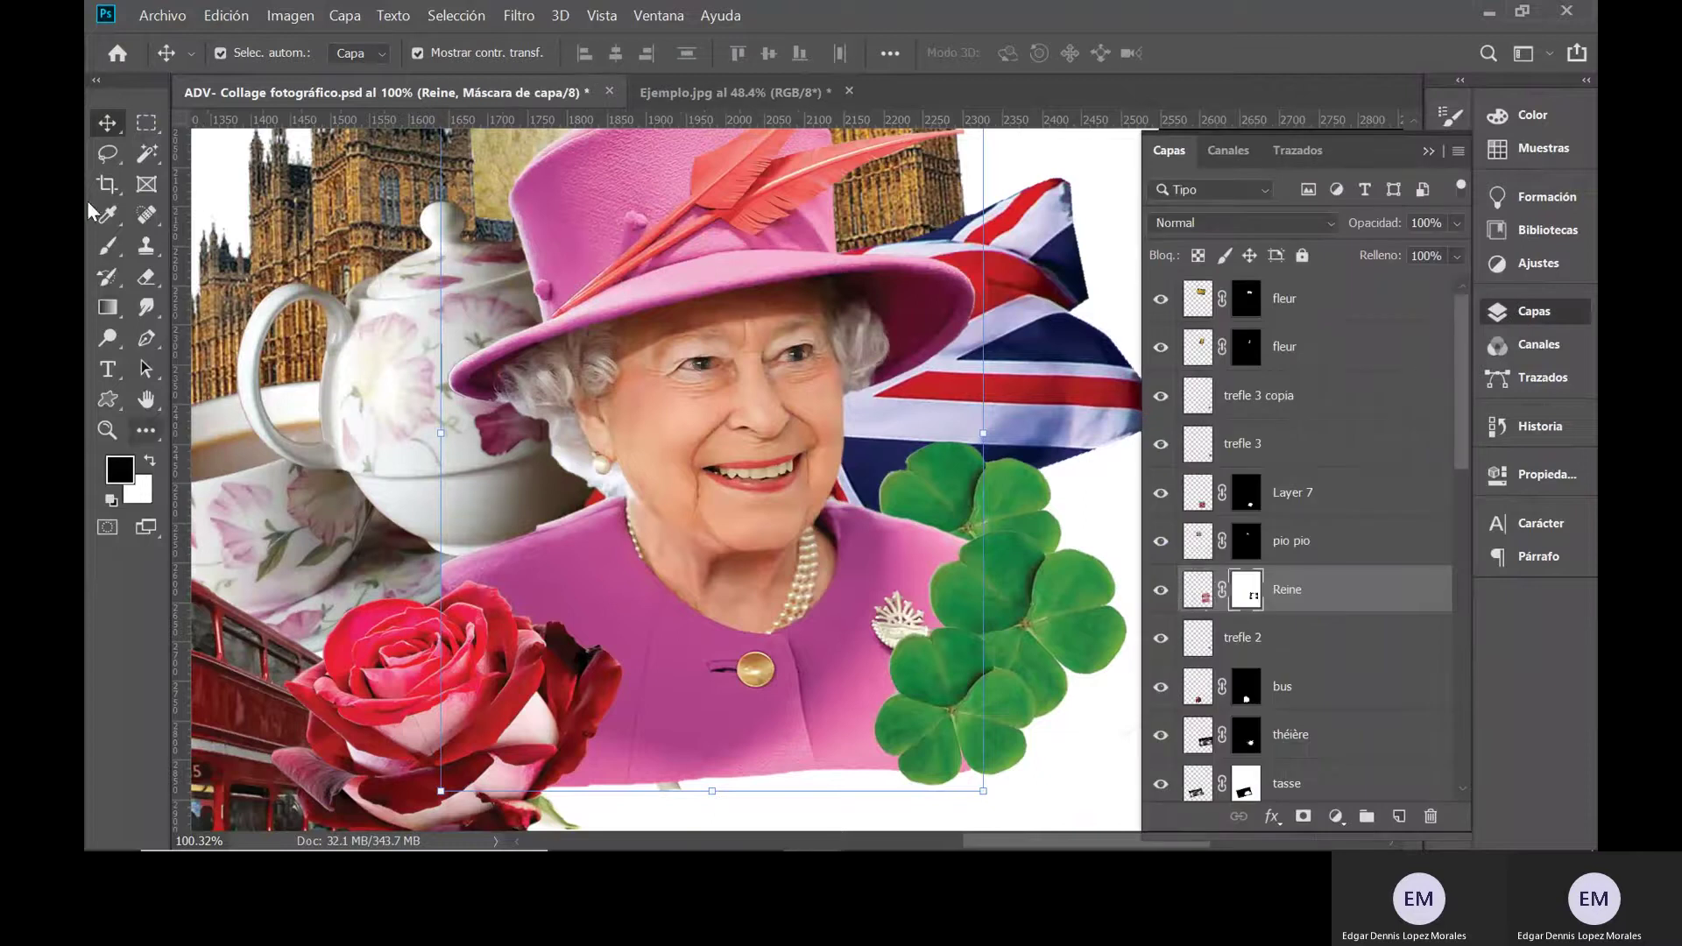
{"action": "left_click", "coordinate": [106, 246]}
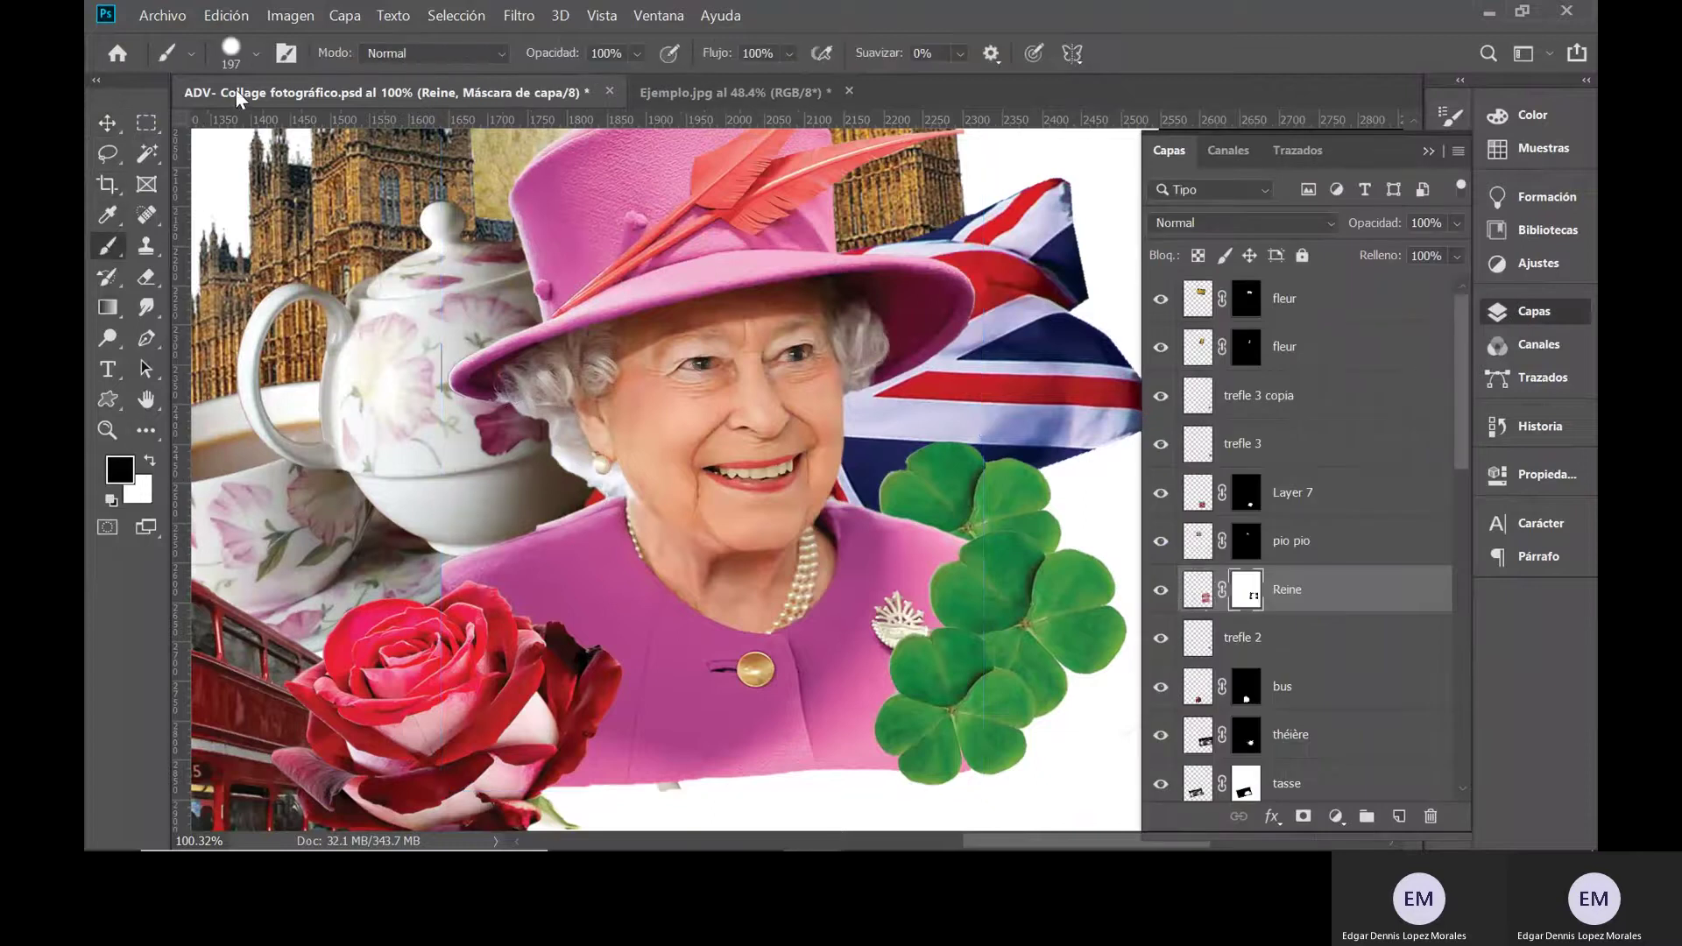
{"action": "left_click", "coordinate": [258, 56]}
{"action": "left_click_drag", "start_coordinate": [284, 130], "coordinate": [242, 129]}
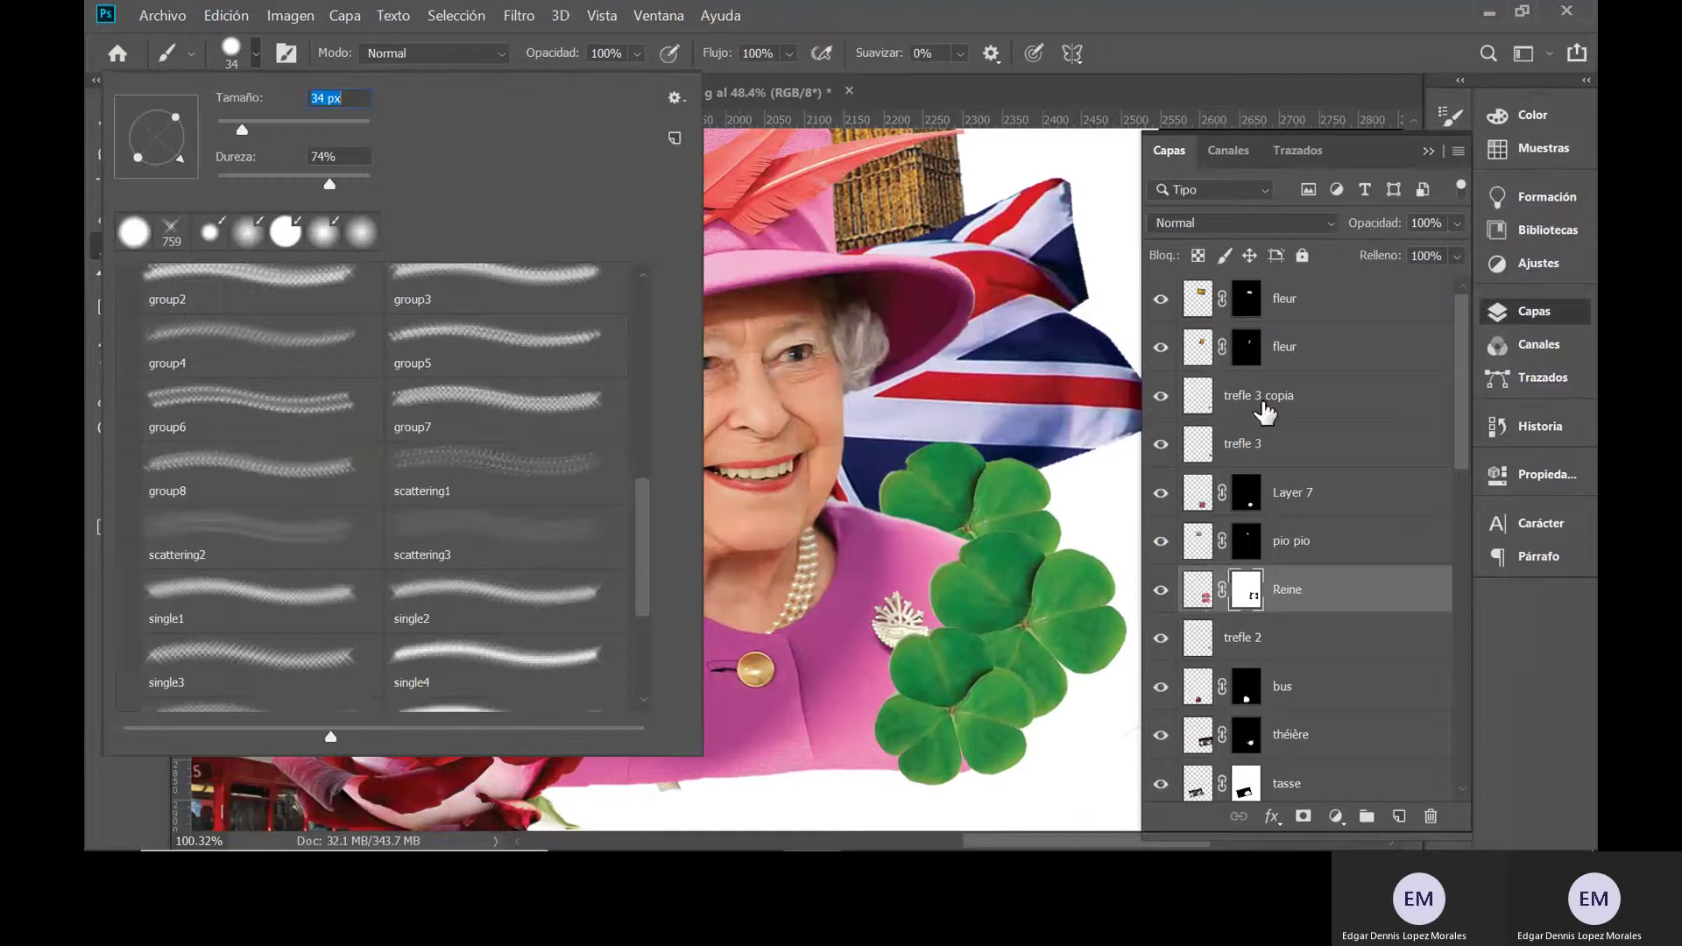
{"action": "left_click", "coordinate": [1199, 589]}
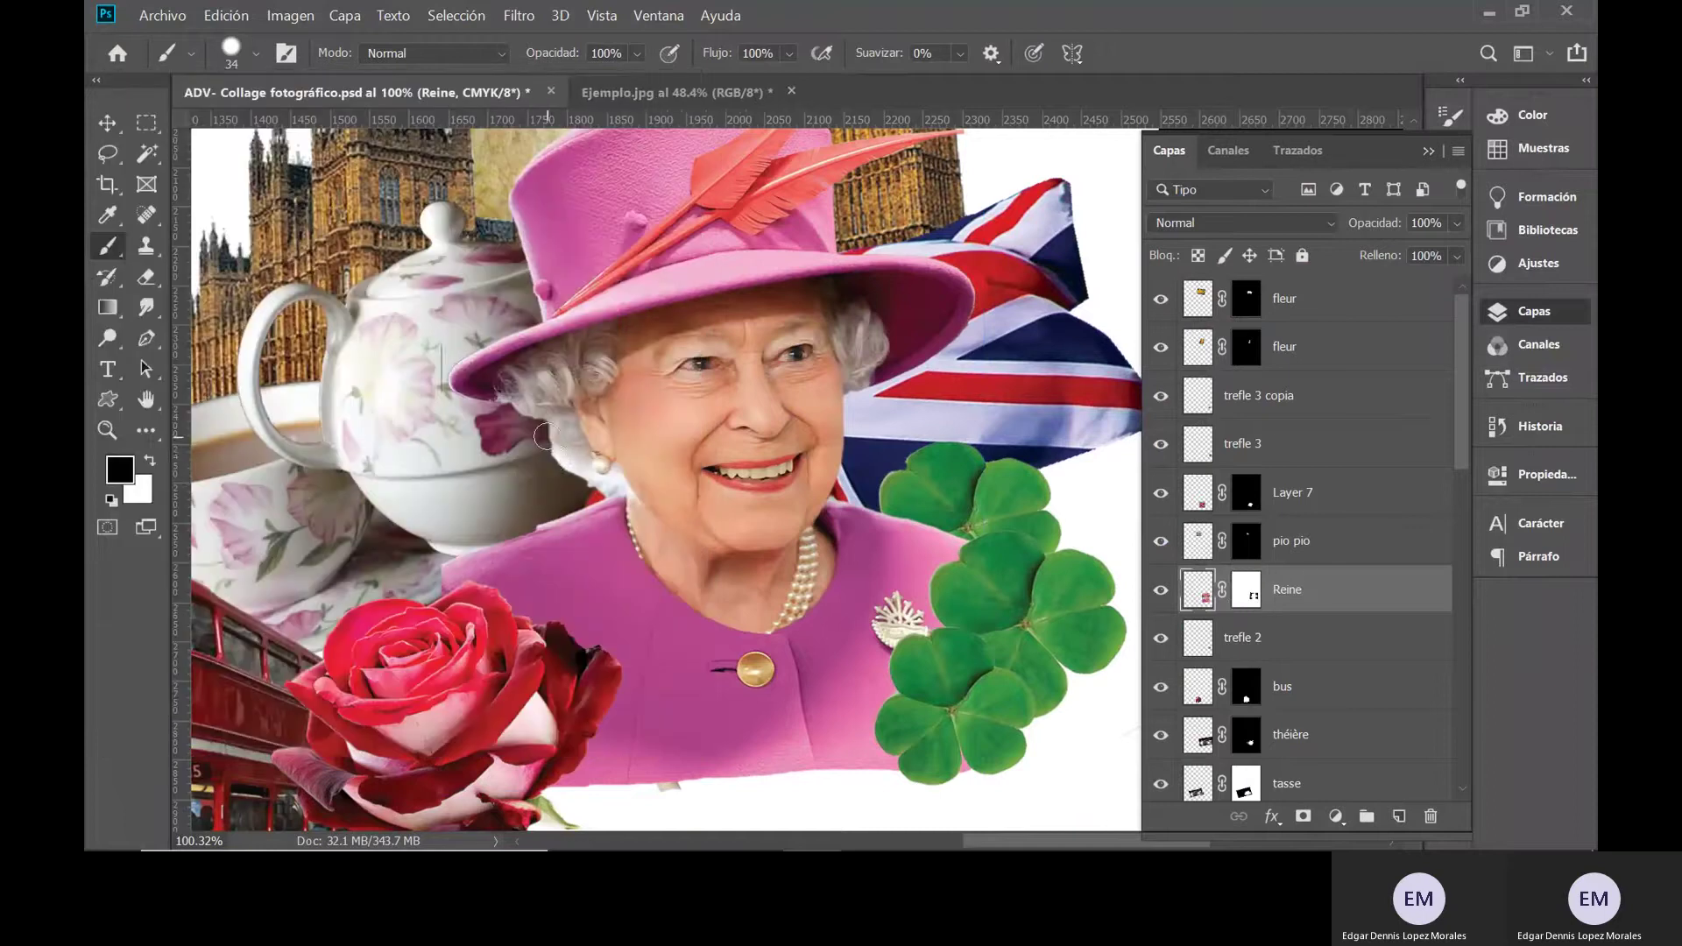
{"action": "left_click_drag", "start_coordinate": [544, 436], "coordinate": [567, 468]}
{"action": "key", "text": "ctrl+z"}
- Paint black on the Reine layer mask to hide the leftover background between the teapot-side hair and the shoulder
{"action": "left_click", "coordinate": [1246, 590]}
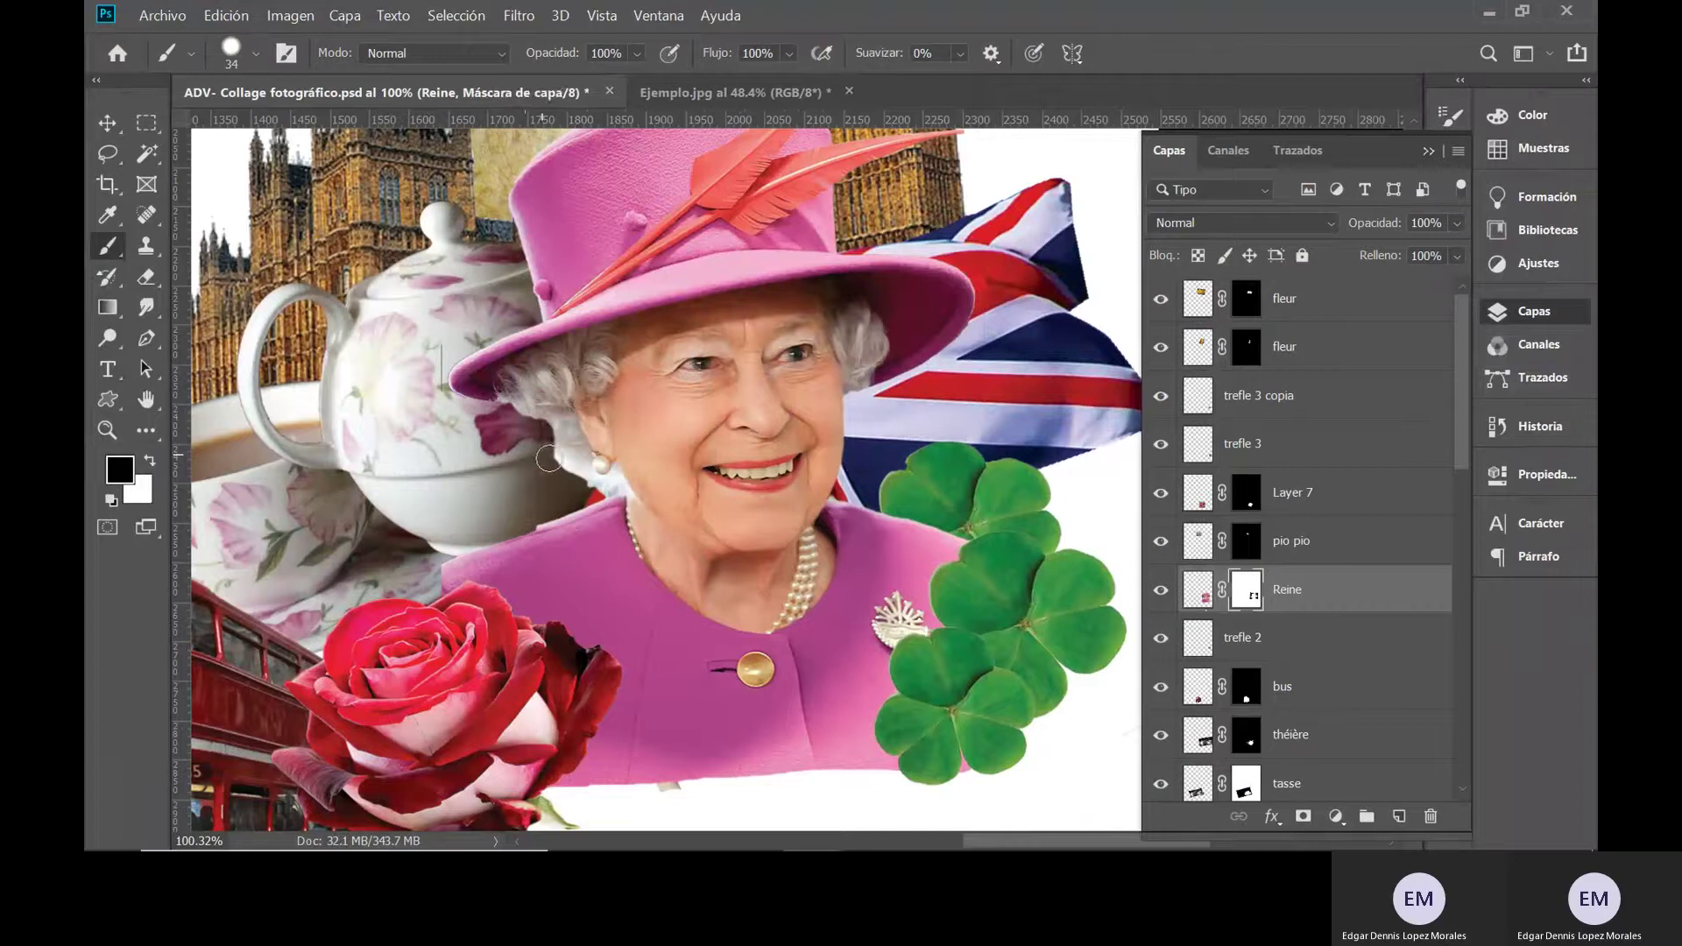
{"action": "mouse_move", "coordinate": [549, 456]}
{"action": "left_mouse_down"}
{"action": "mouse_move", "coordinate": [610, 484]}
{"action": "mouse_move", "coordinate": [585, 485]}
{"action": "mouse_move", "coordinate": [572, 457]}
{"action": "mouse_move", "coordinate": [501, 416]}
{"action": "left_mouse_up"}
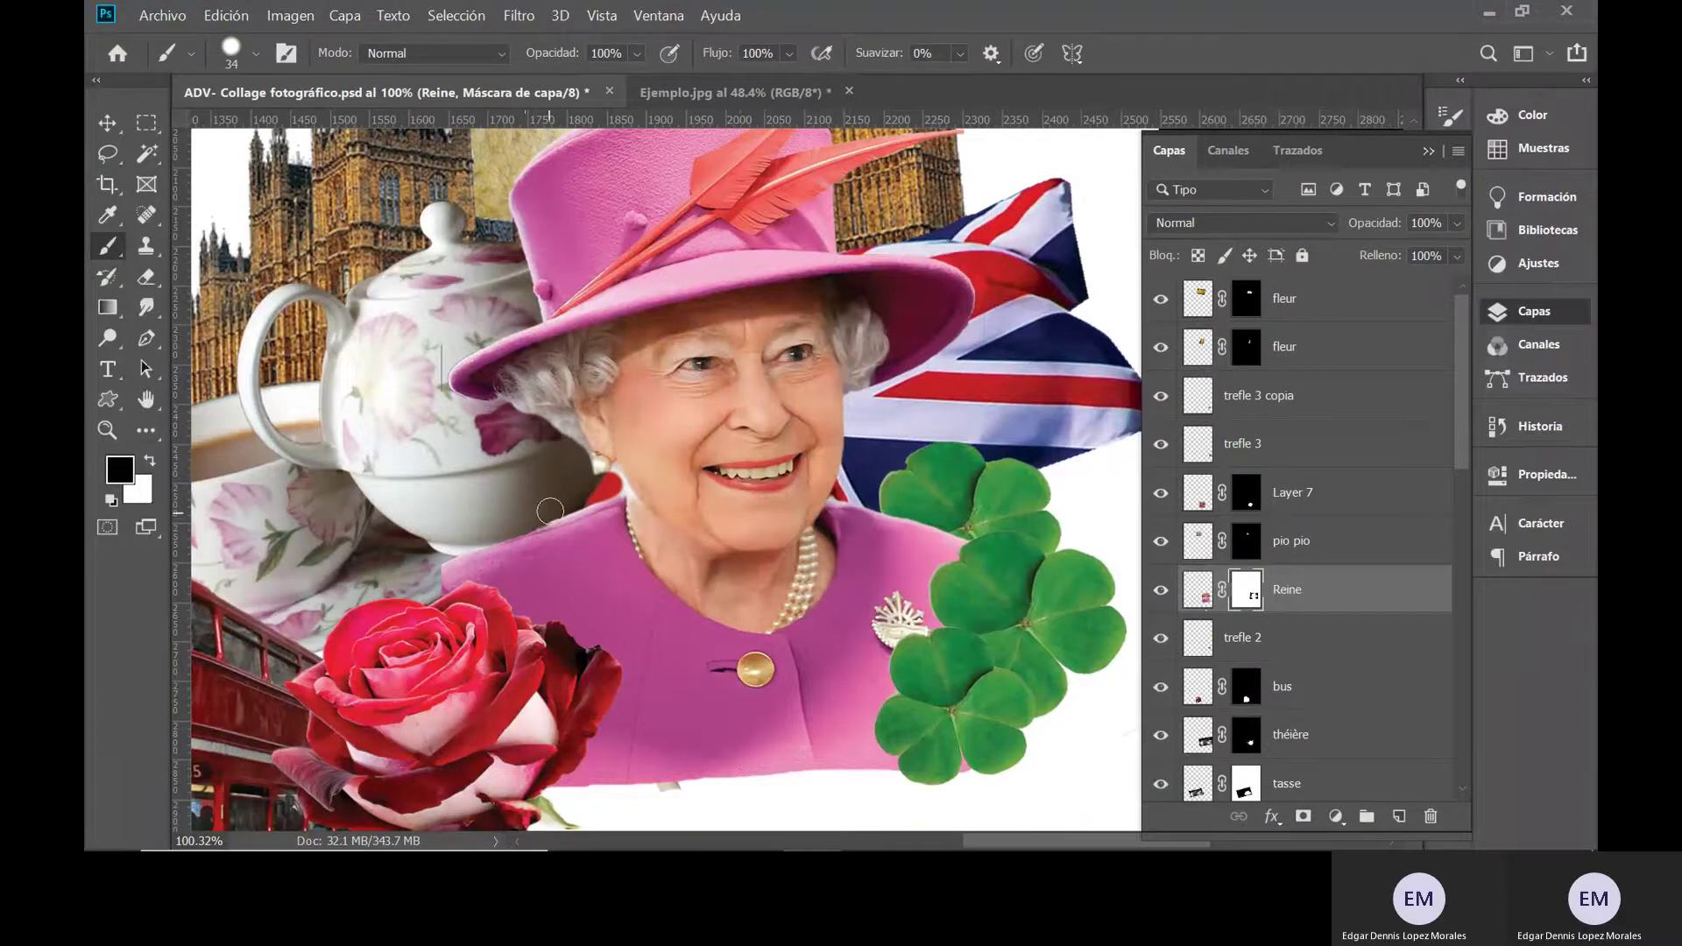
{"action": "left_click_drag", "start_coordinate": [569, 504], "coordinate": [594, 496]}
- Reduce the brush to 7 px and mask out the remaining fringe along the neck and jaw of the queen
{"action": "left_click", "coordinate": [240, 55]}
{"action": "left_click_drag", "start_coordinate": [238, 133], "coordinate": [222, 130]}
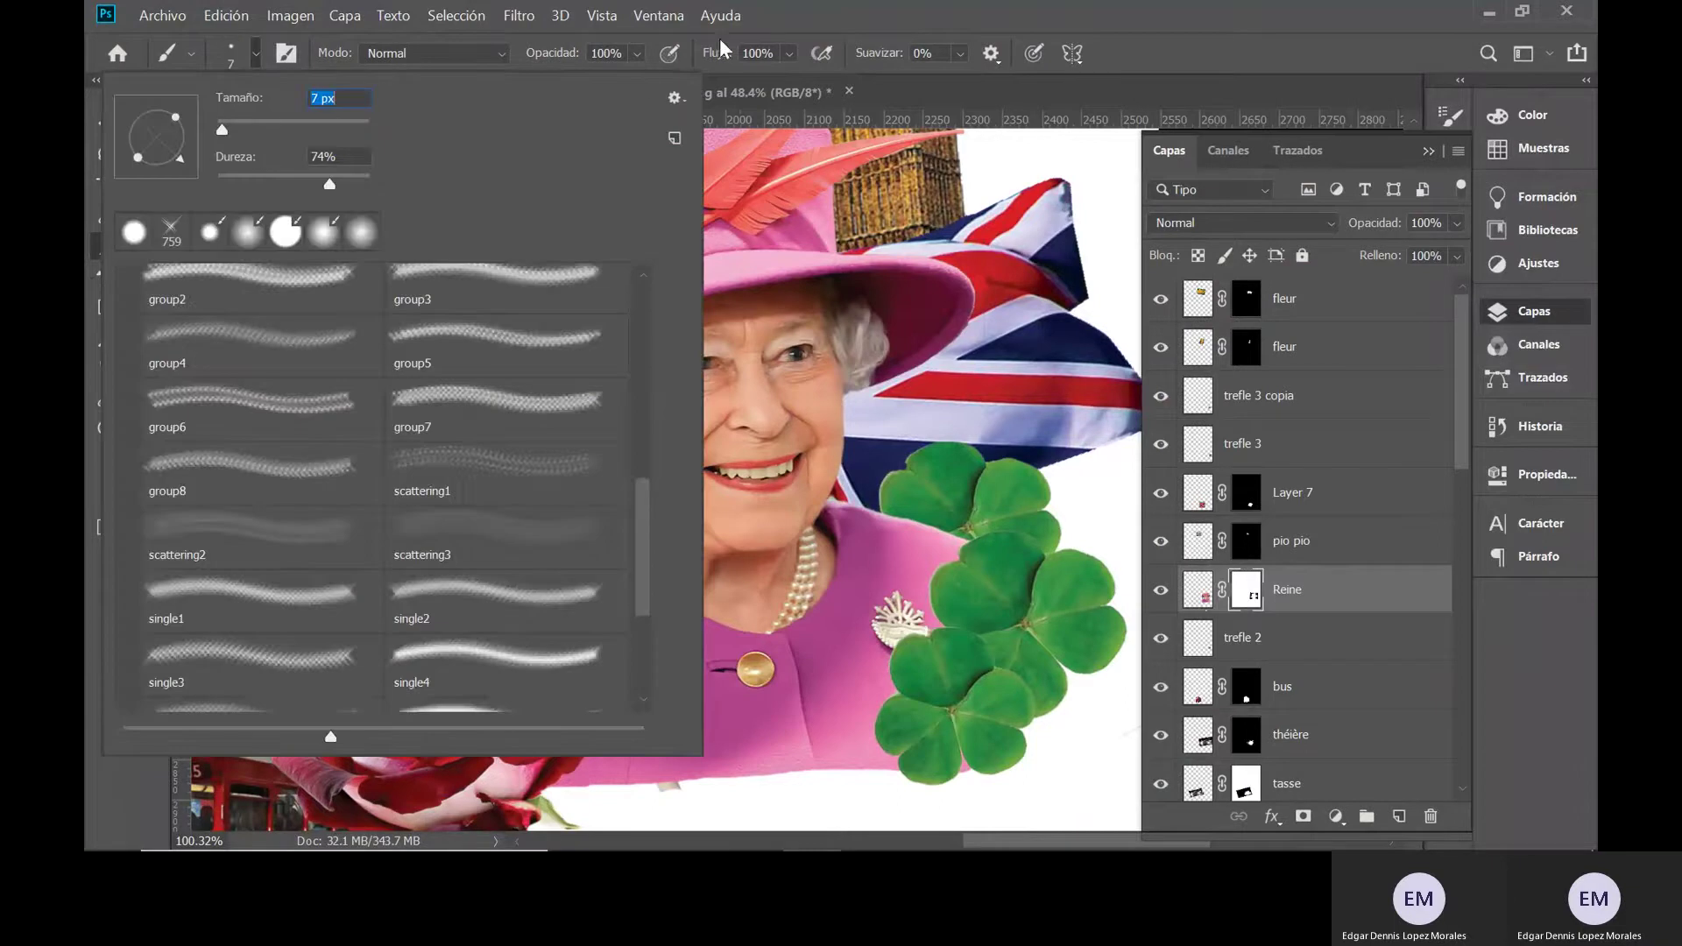
{"action": "left_click", "coordinate": [773, 20]}
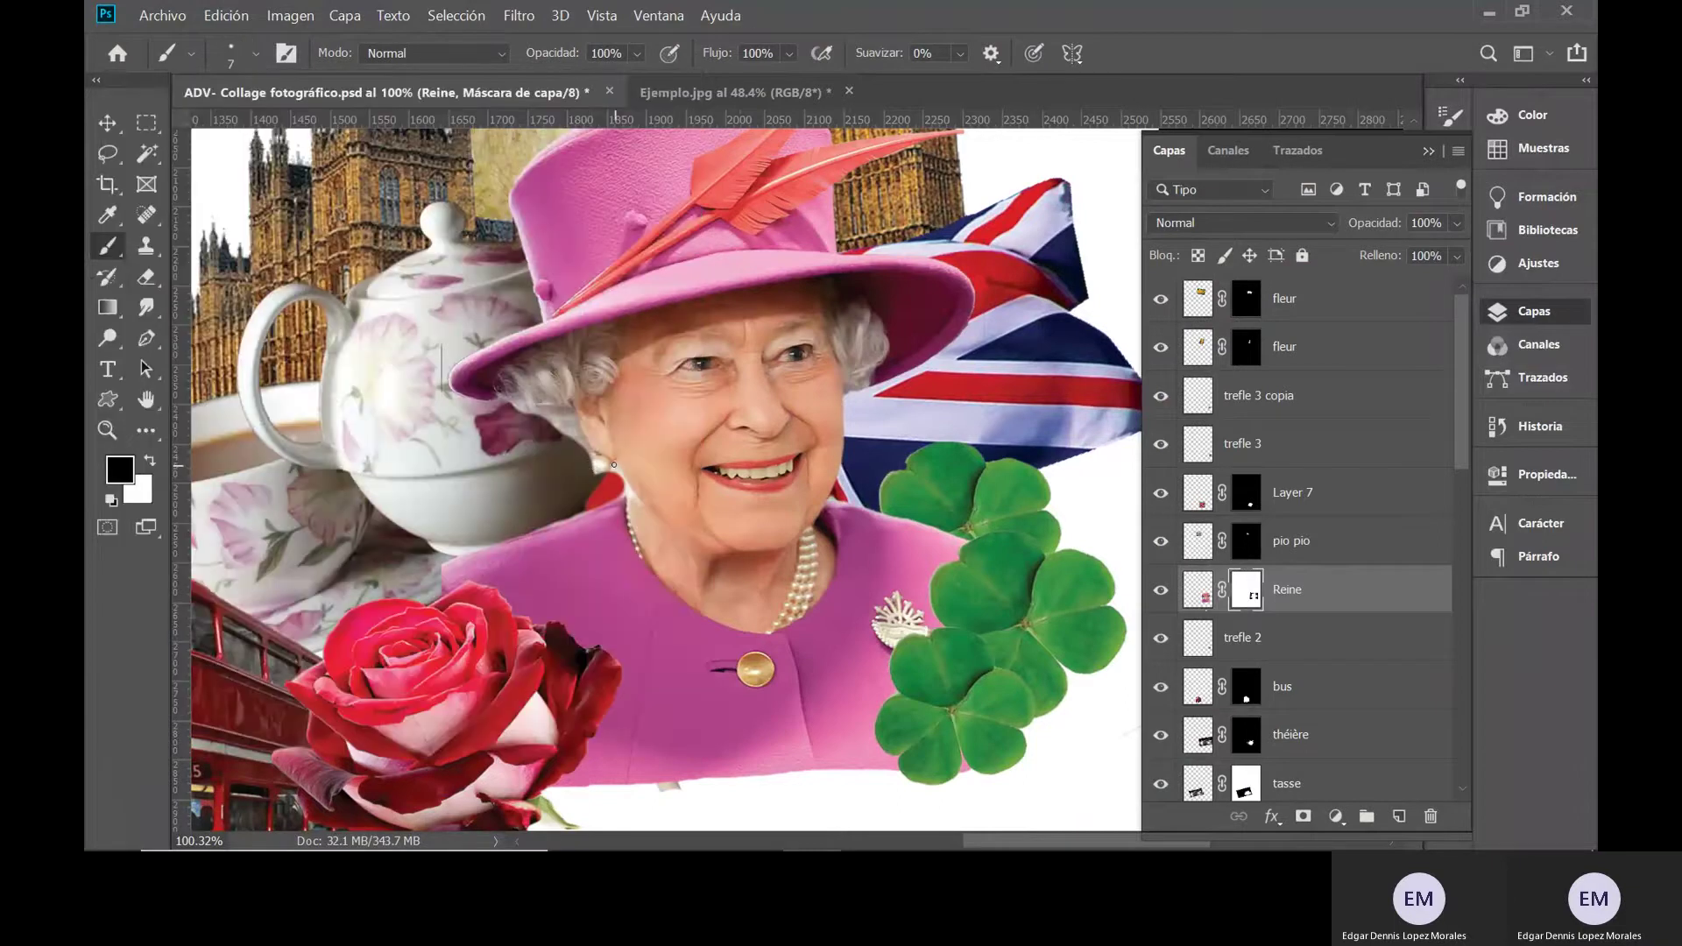
{"action": "left_click_drag", "start_coordinate": [654, 530], "coordinate": [615, 469]}
- Restore the pearl earring on the Reine layer mask with white and a 24 px brush
{"action": "left_click", "coordinate": [148, 462]}
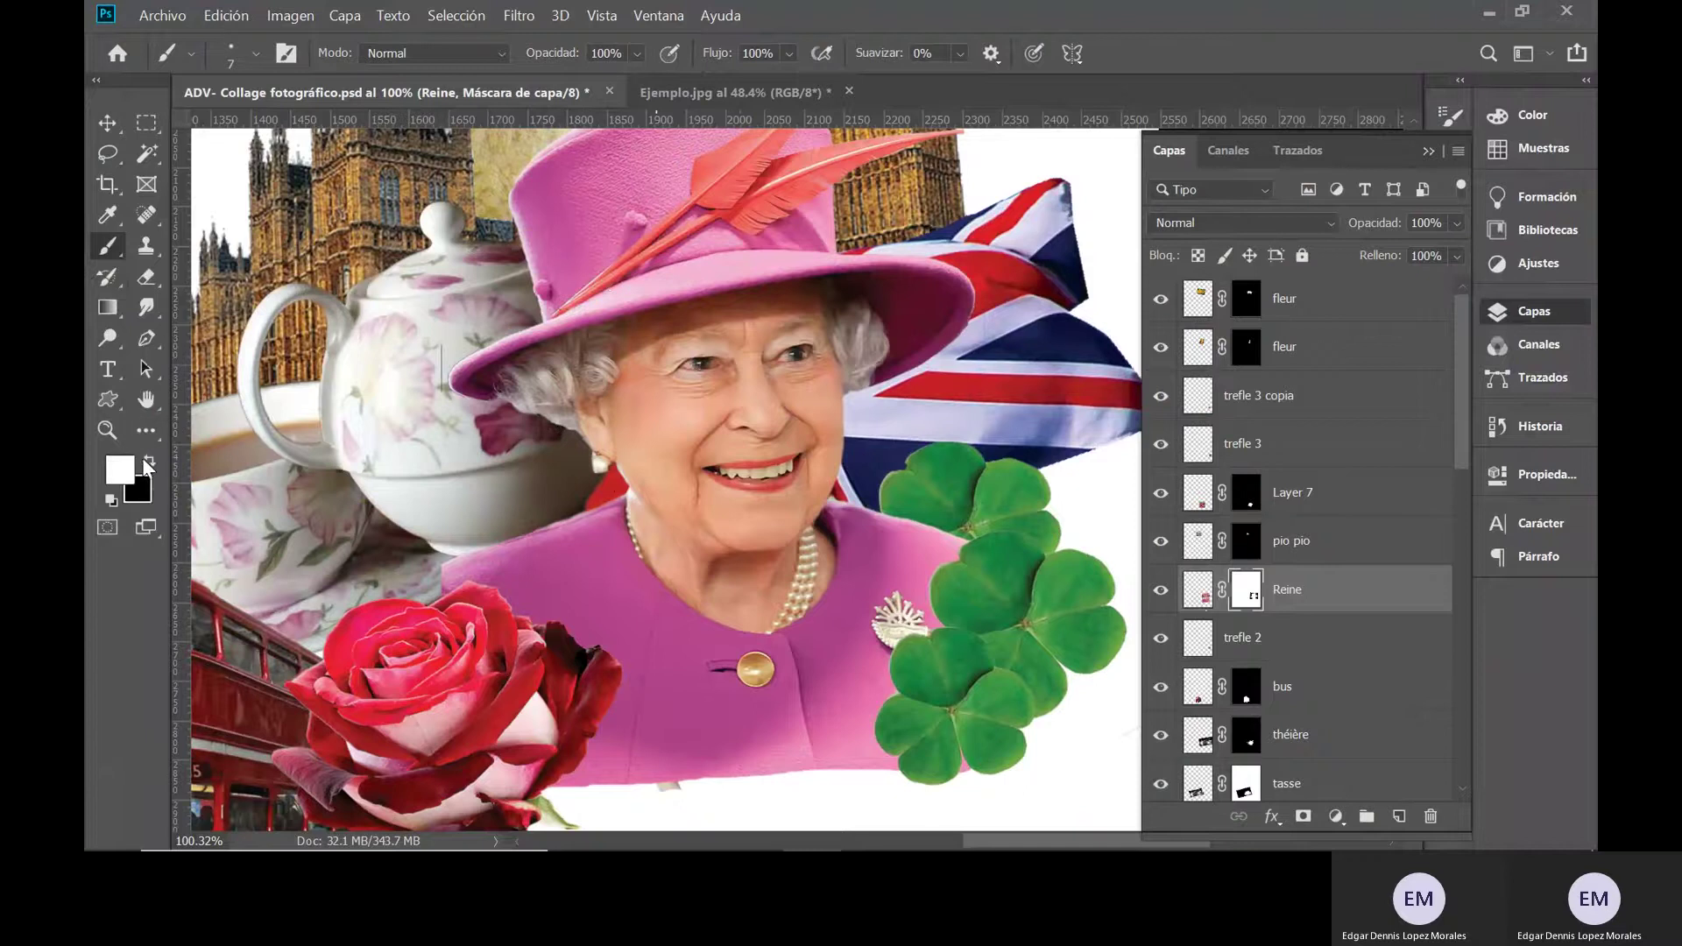
{"action": "left_click", "coordinate": [254, 52]}
{"action": "left_click", "coordinate": [236, 129]}
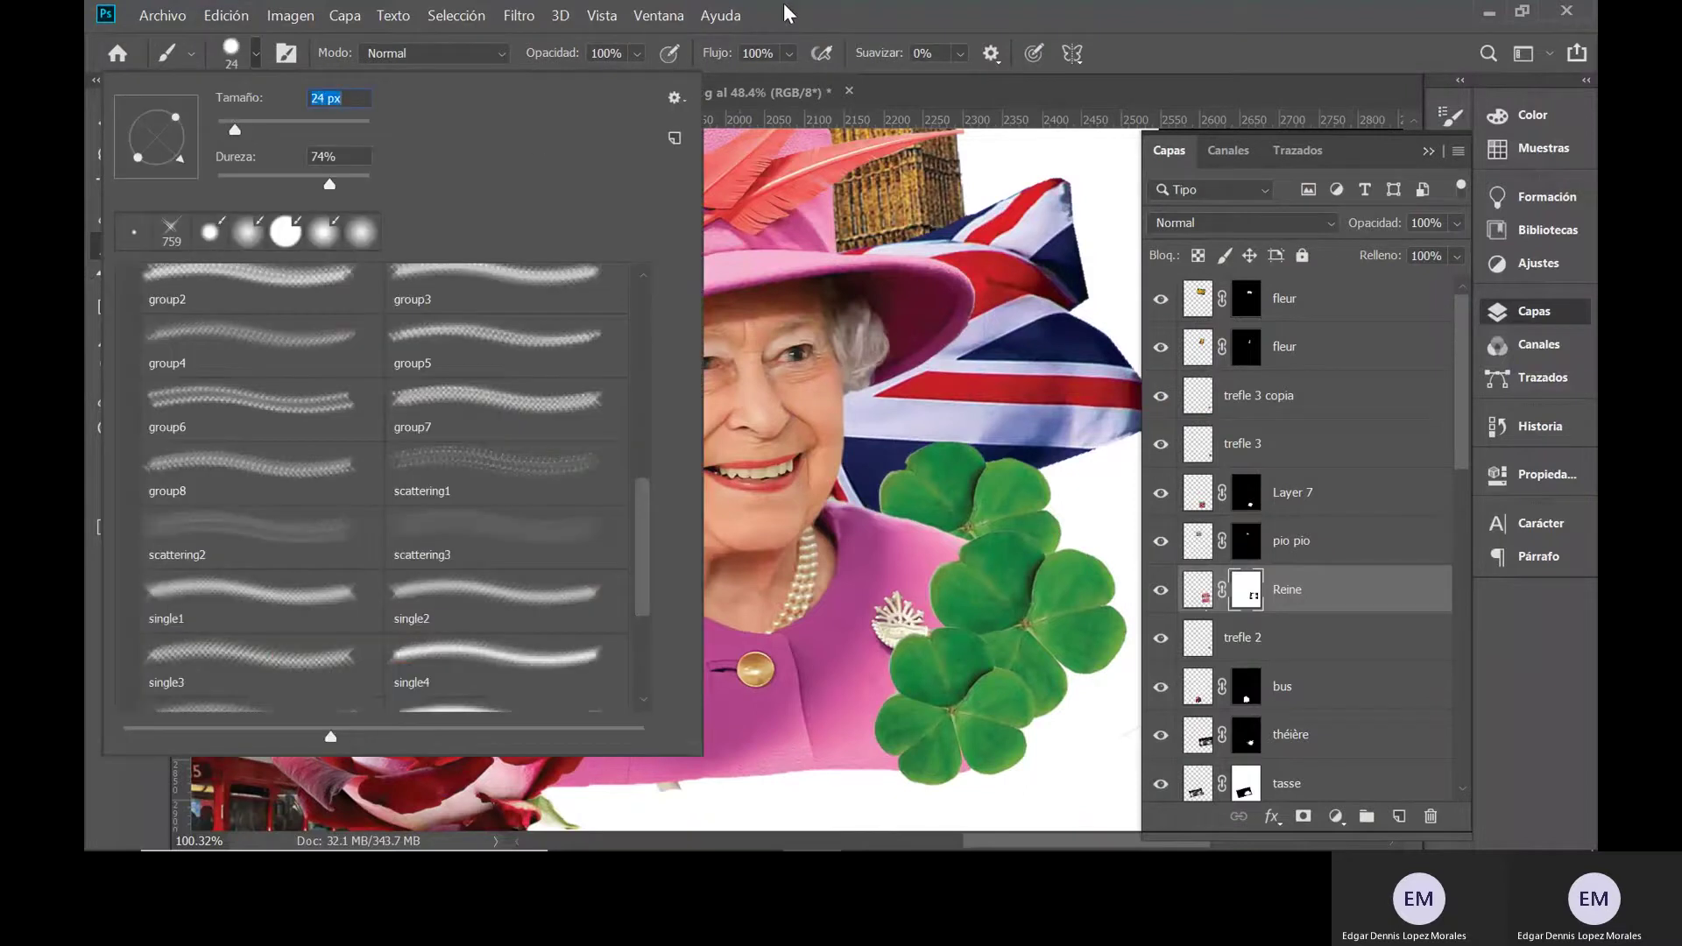
{"action": "key", "text": "Return"}
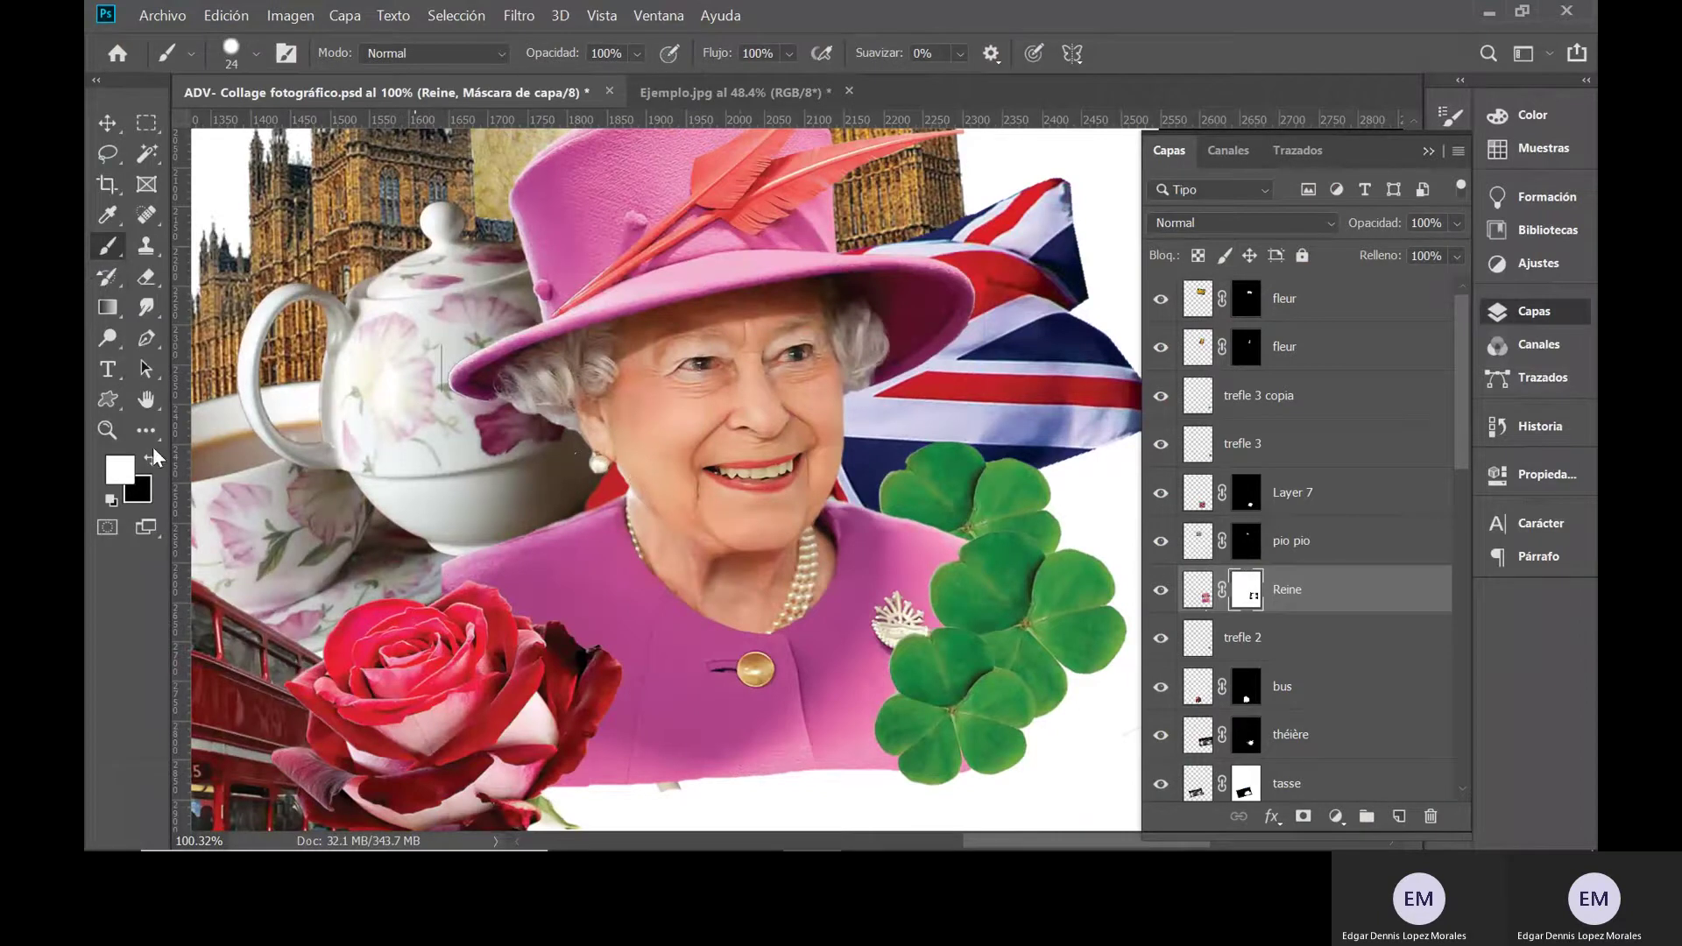
- Enlarge the red rose on Layer 7 to 103.36%, shift it up toward the bus, and deselect it
{"action": "left_click", "coordinate": [107, 123]}
{"action": "scroll", "coordinate": [464, 685], "scroll_direction": "down", "scroll_amount": 2}
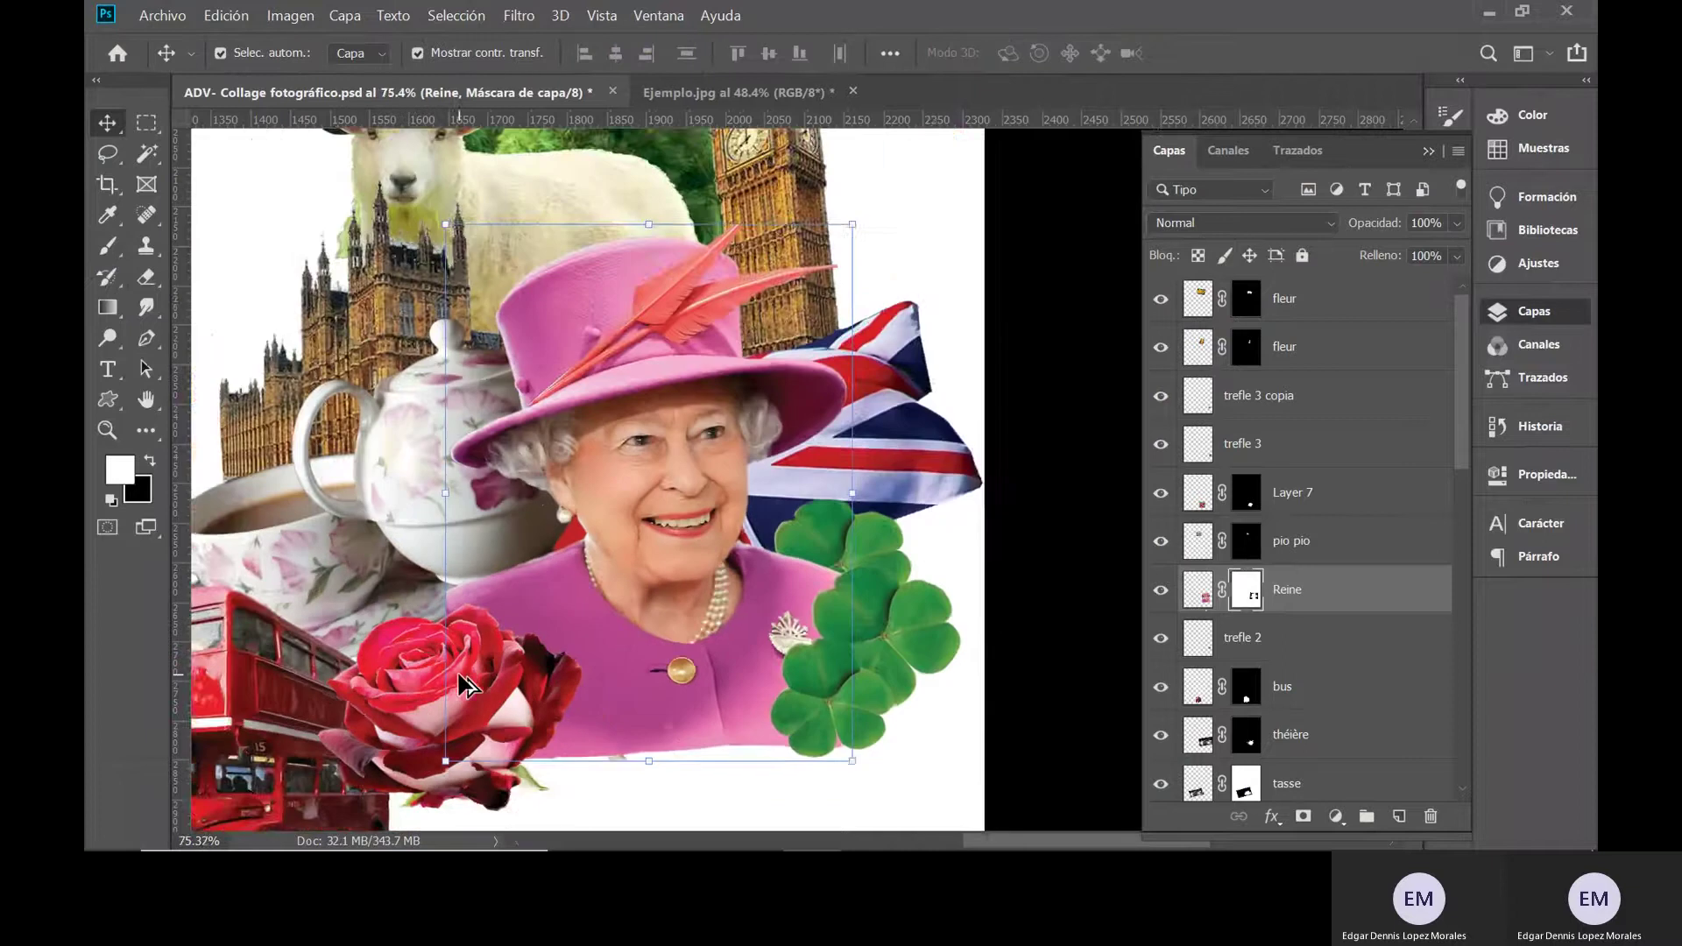
{"action": "key", "text": "ctrl+t"}
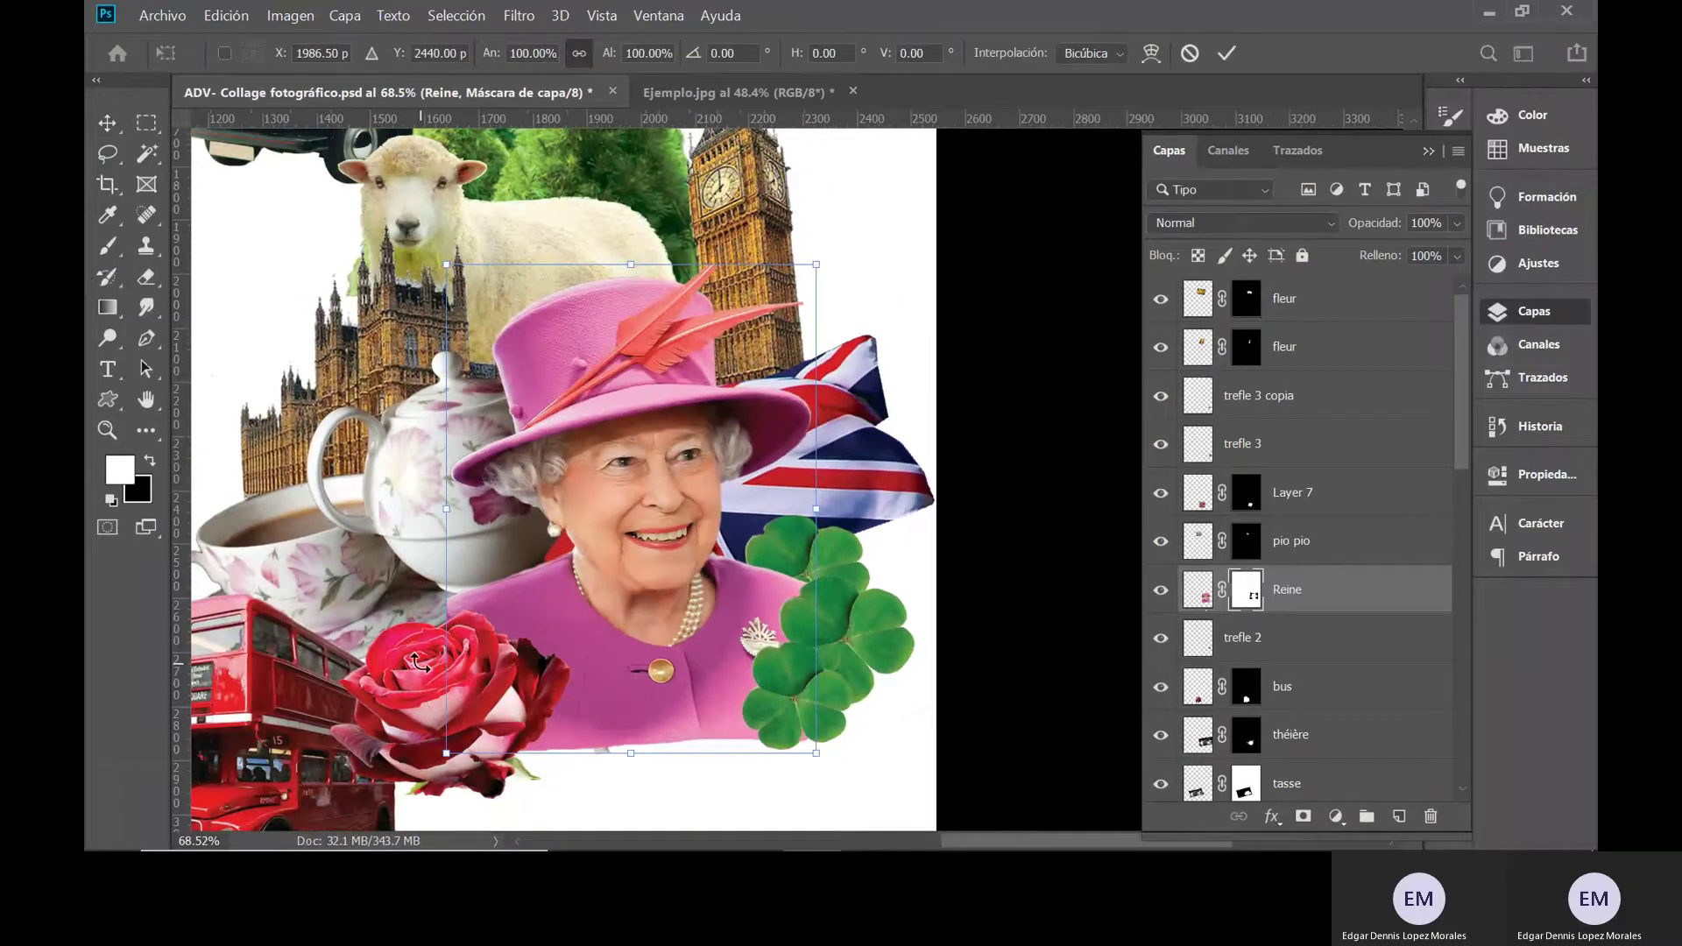
{"action": "key", "text": "Return"}
{"action": "left_click", "coordinate": [412, 692]}
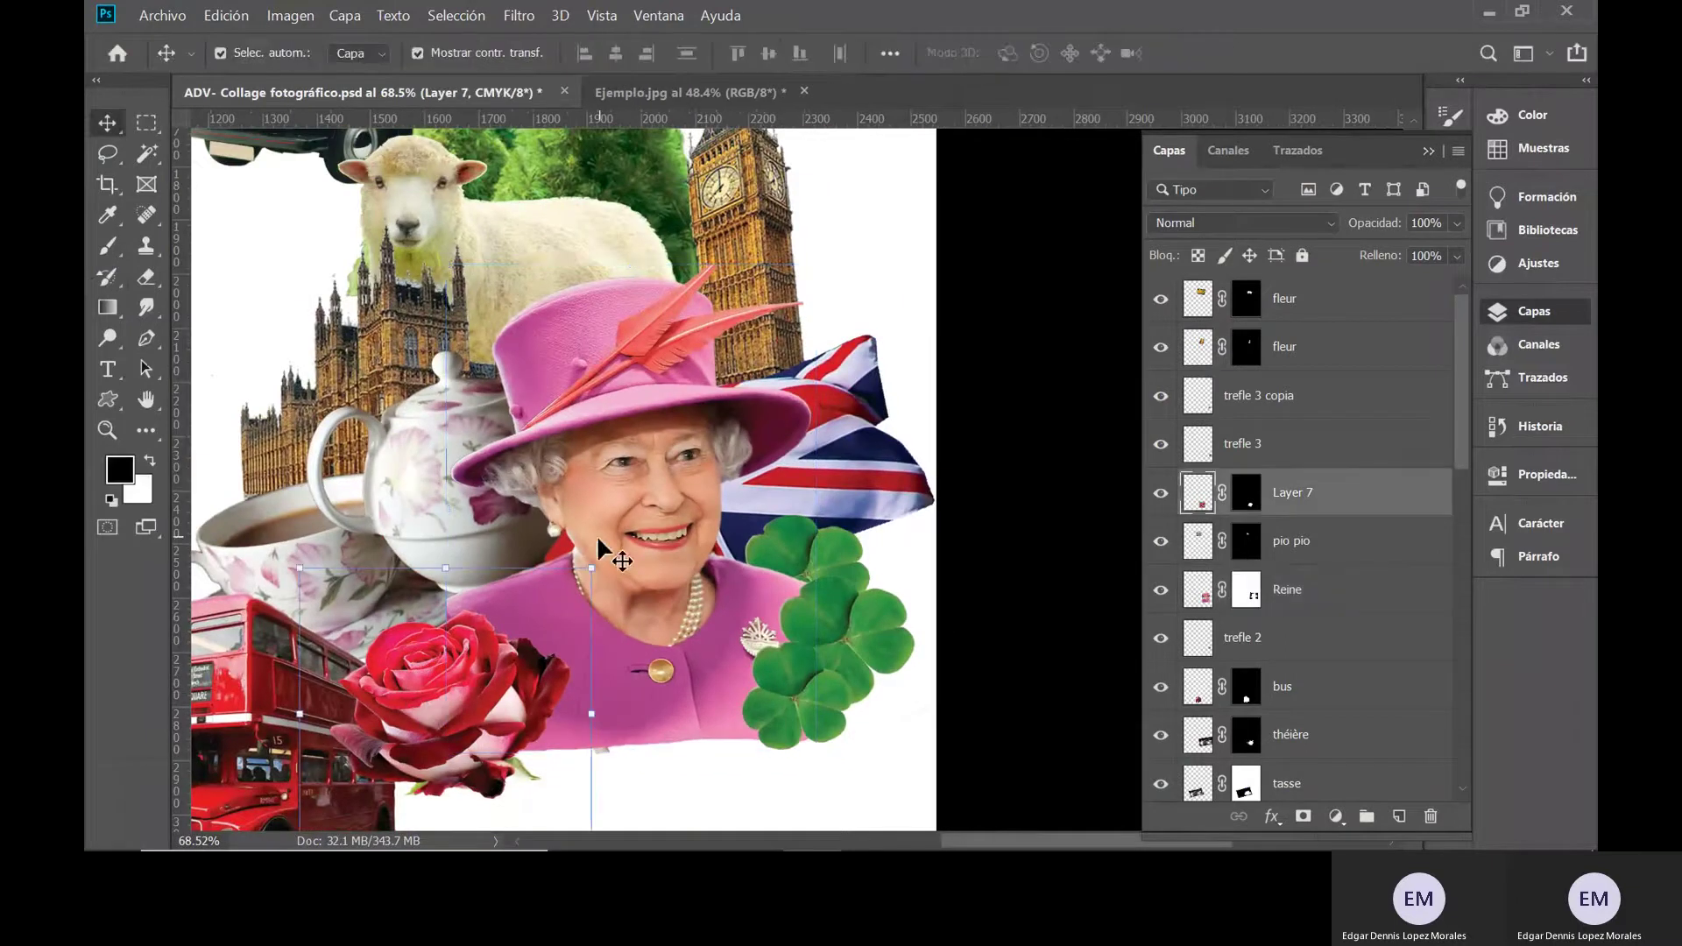
{"action": "left_click", "coordinate": [592, 565]}
{"action": "left_click_drag", "start_coordinate": [599, 551], "coordinate": [605, 545]}
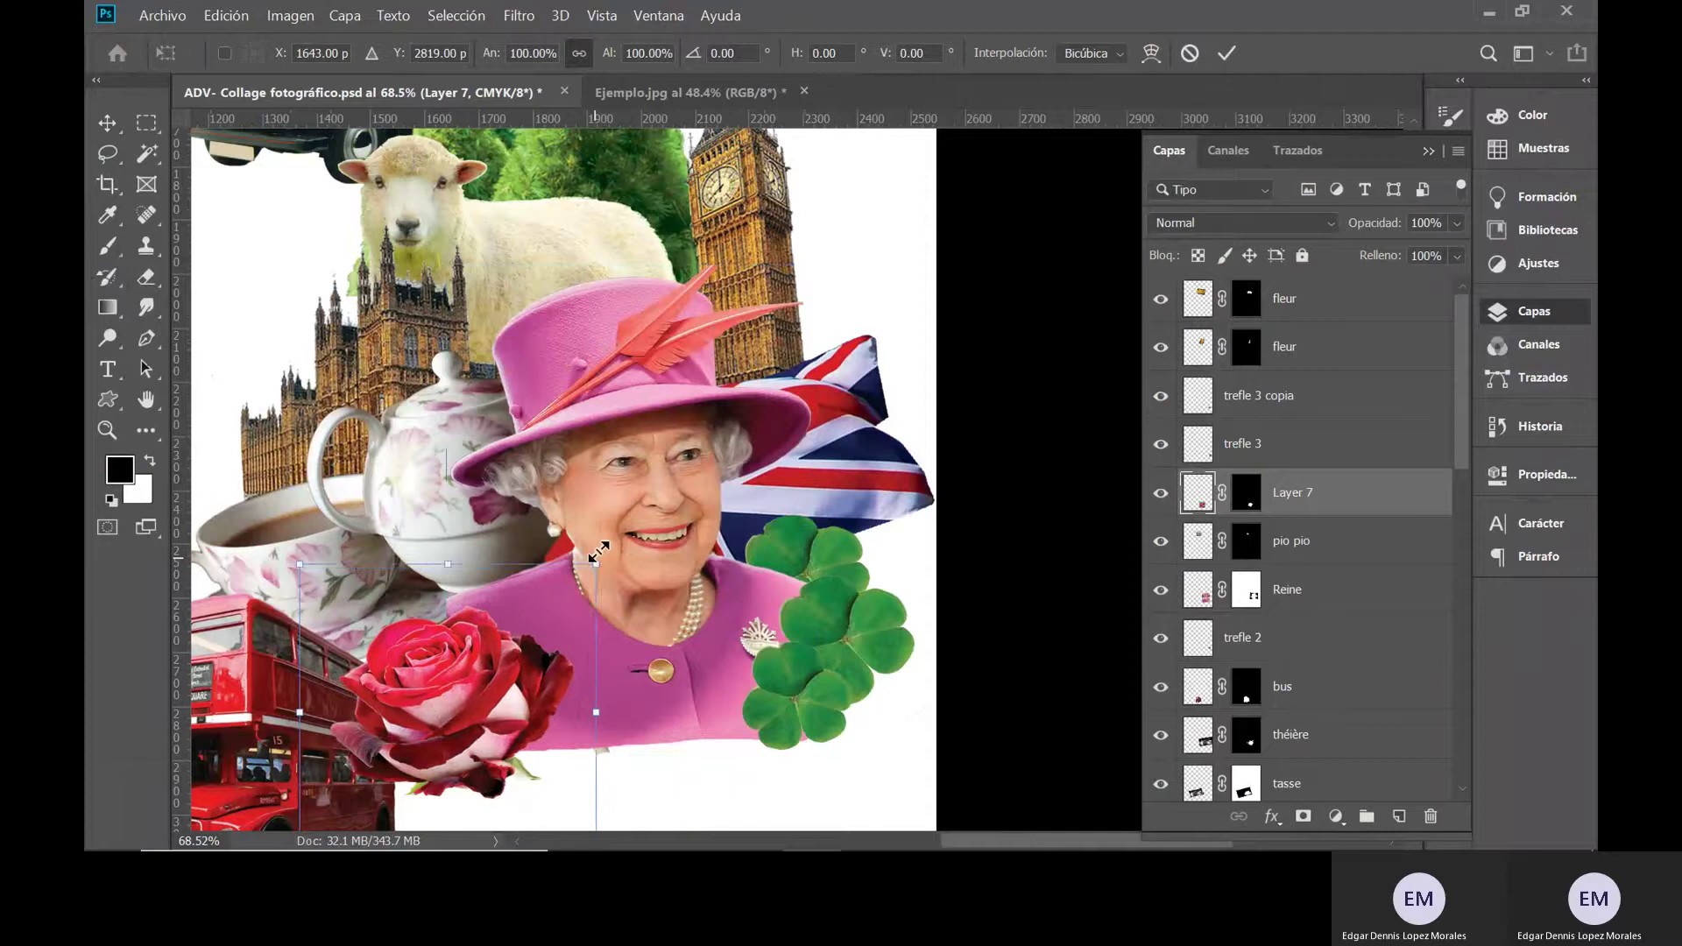
{"action": "left_click_drag", "start_coordinate": [464, 673], "coordinate": [436, 653]}
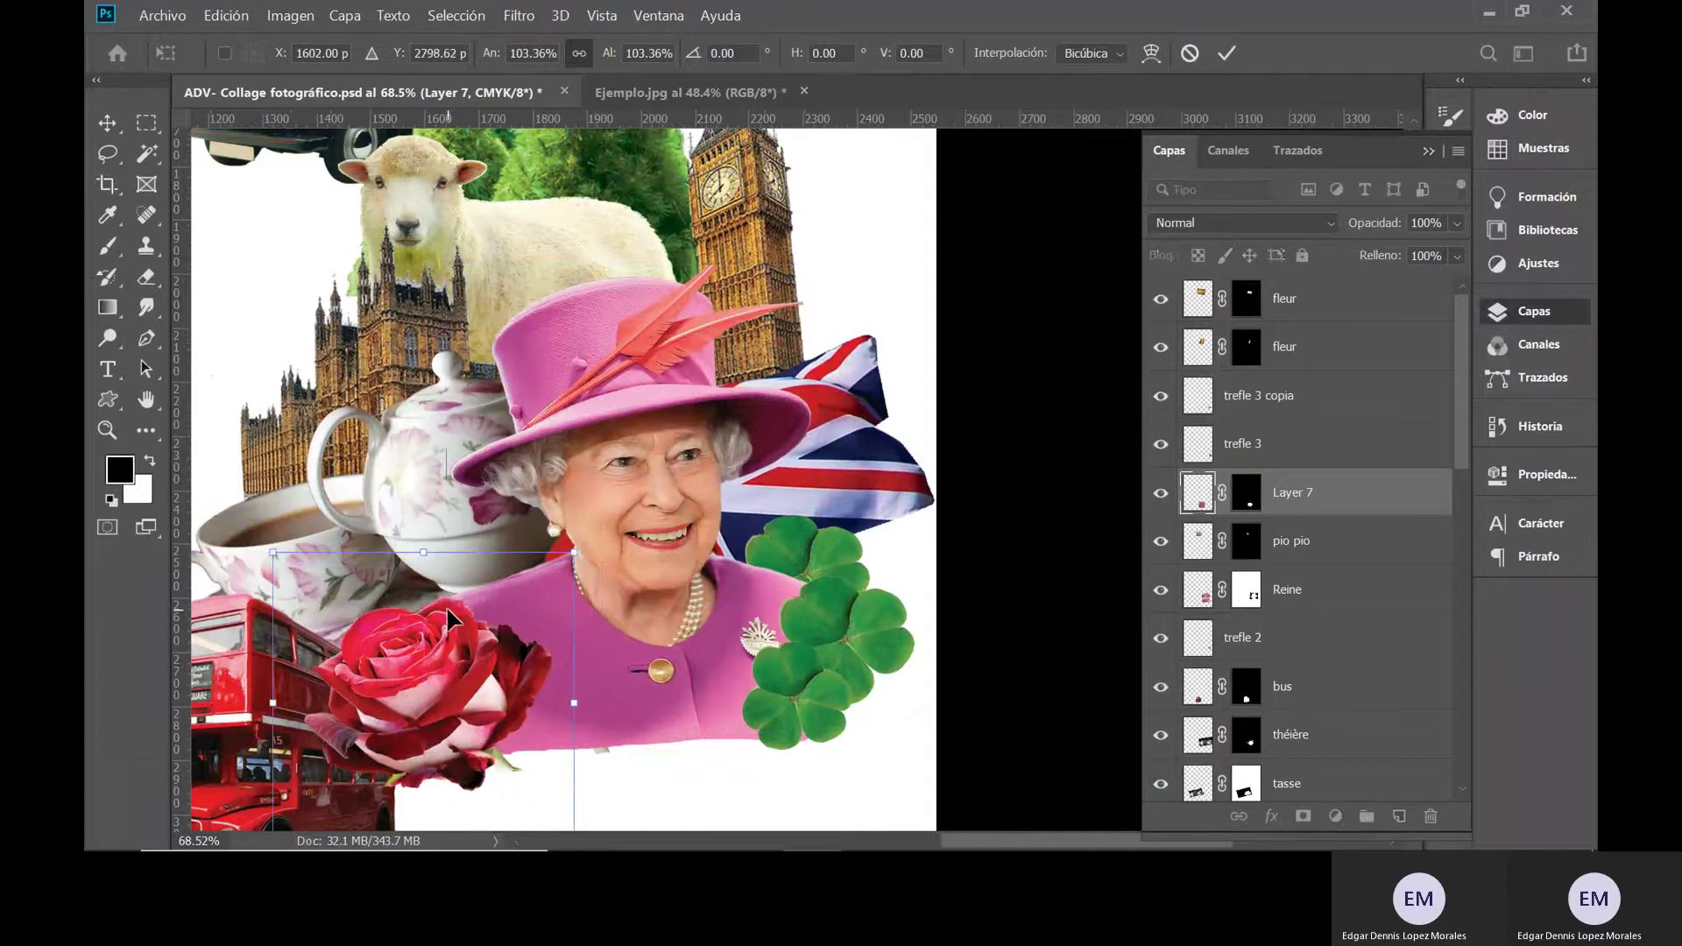
{"action": "key", "text": "Return"}
{"action": "scroll", "coordinate": [731, 518], "scroll_direction": "down", "scroll_amount": 3}
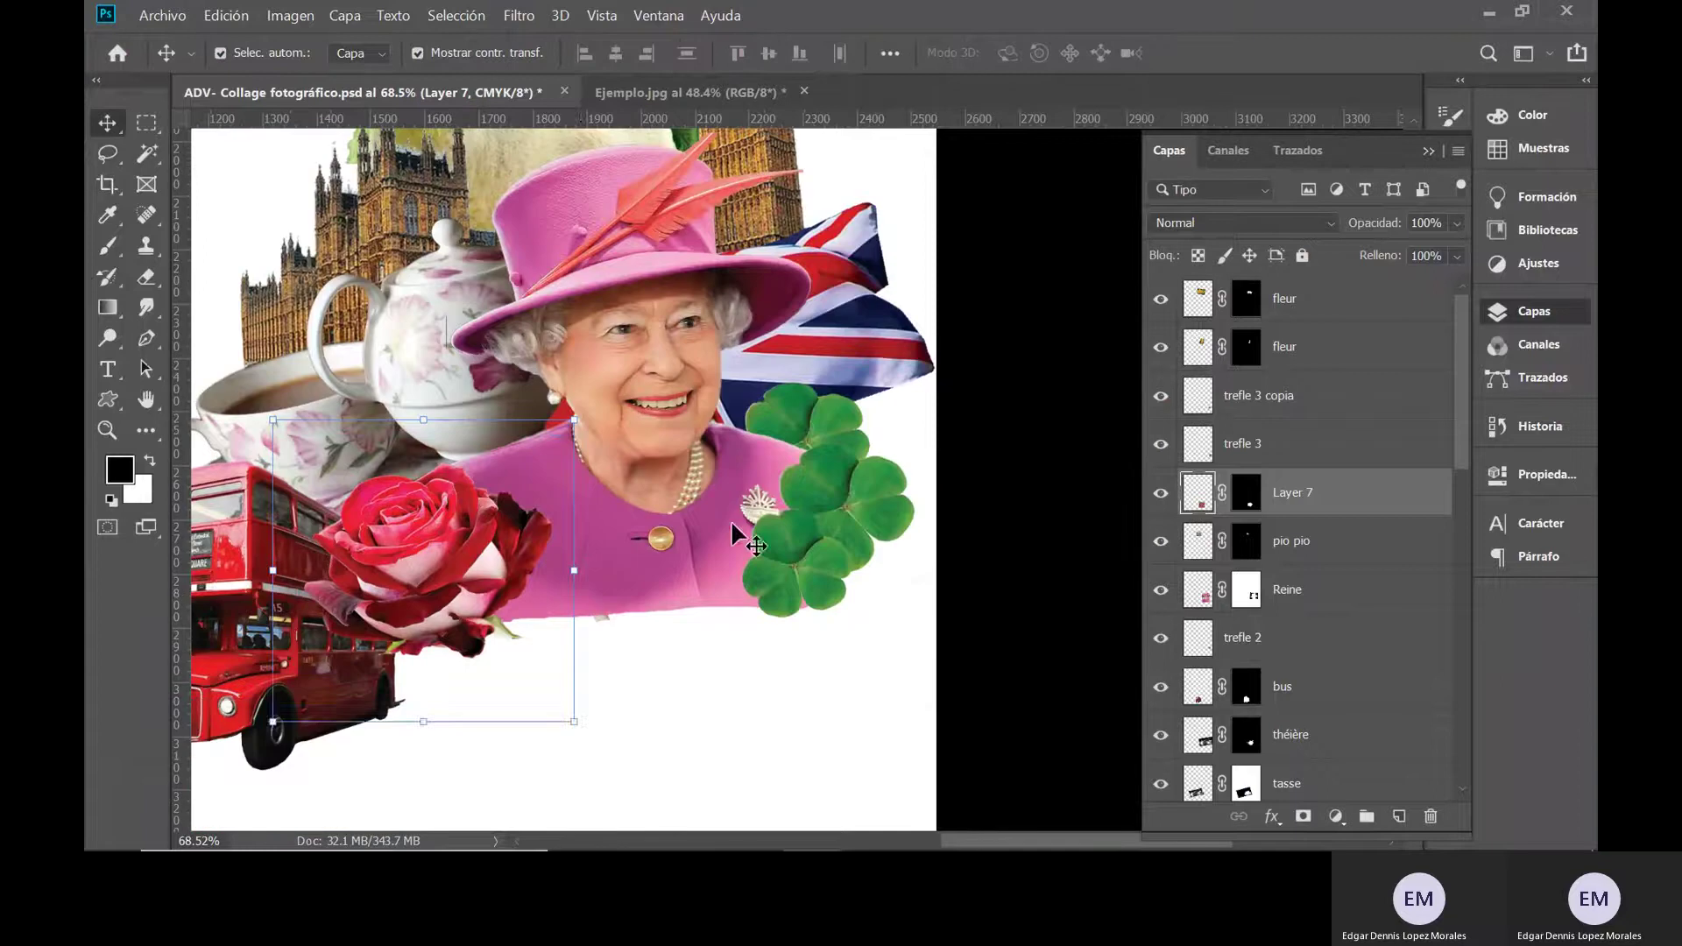
{"action": "left_click", "coordinate": [1008, 410]}
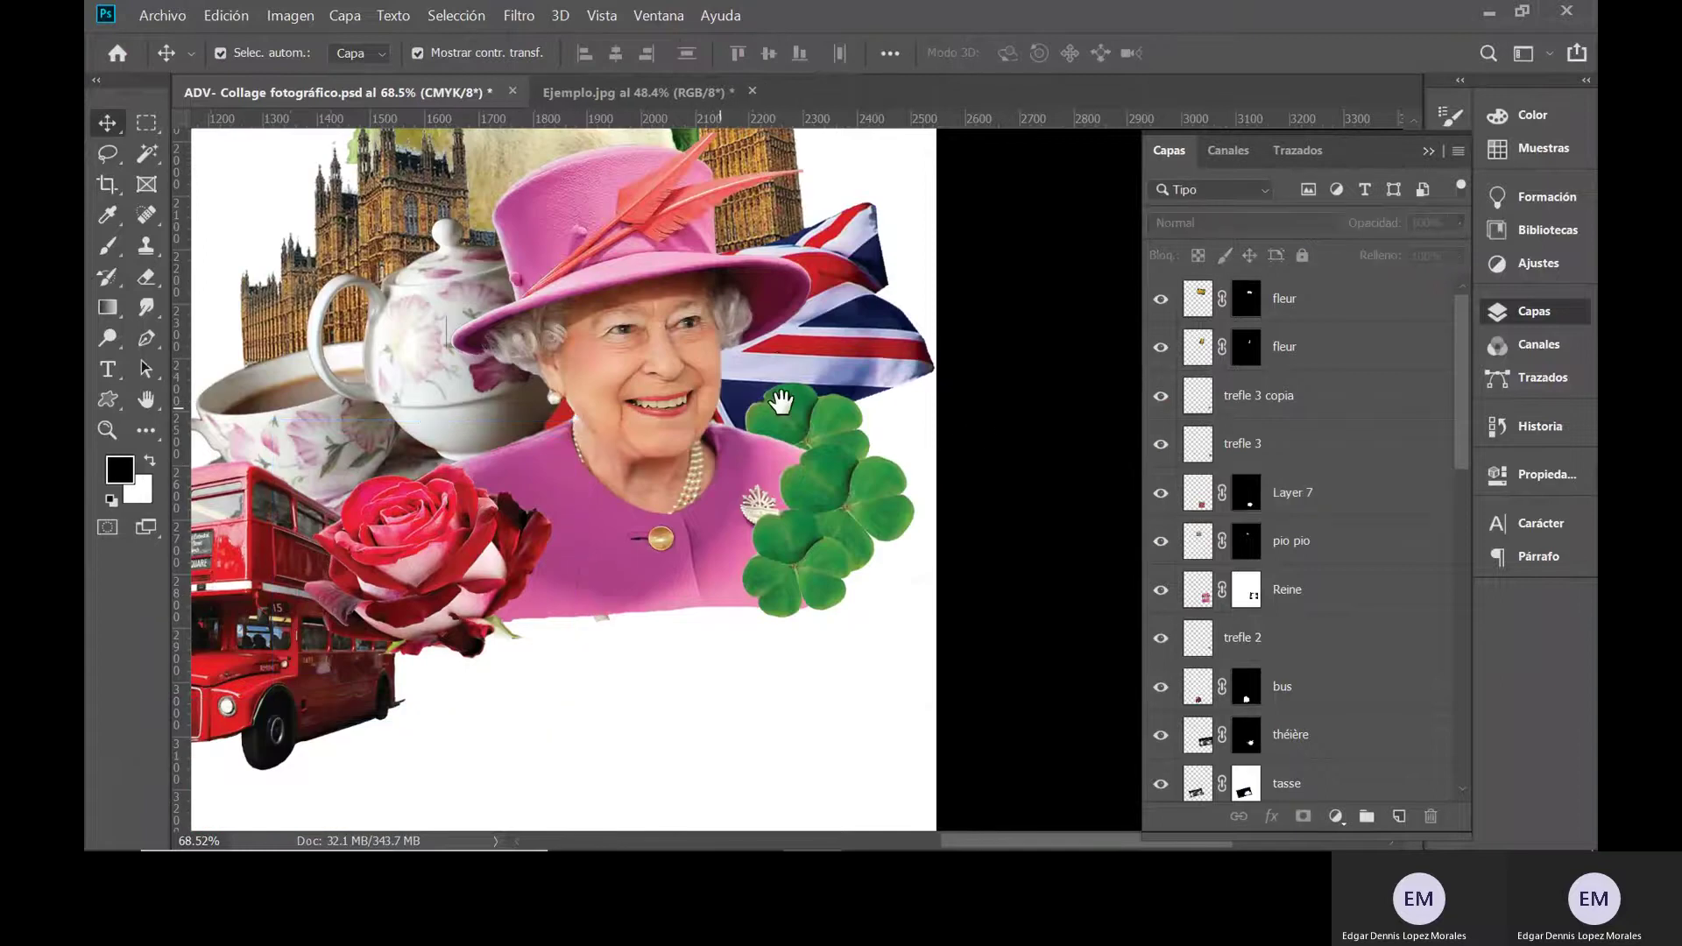
{"action": "left_click_drag", "start_coordinate": [780, 402], "coordinate": [807, 524]}
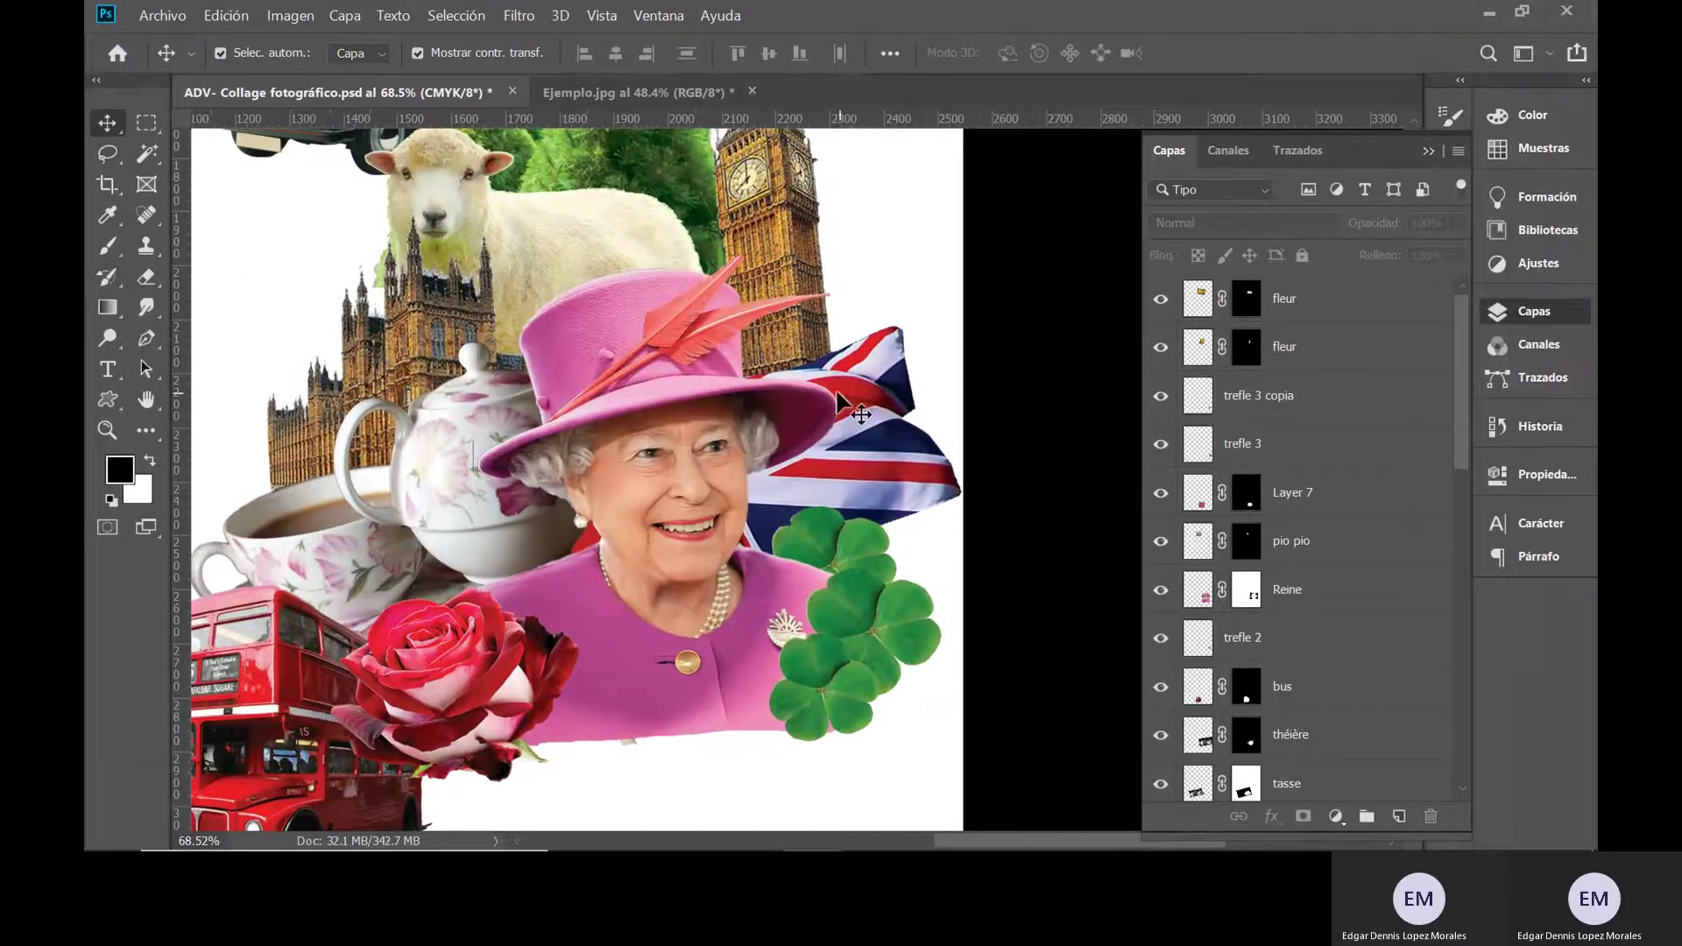
- Examine the collage around the queen, bus, Parliament building and Big Ben for cut-out edges that still need cleaning
{"action": "scroll", "coordinate": [657, 420], "scroll_direction": "left", "scroll_amount": 3}
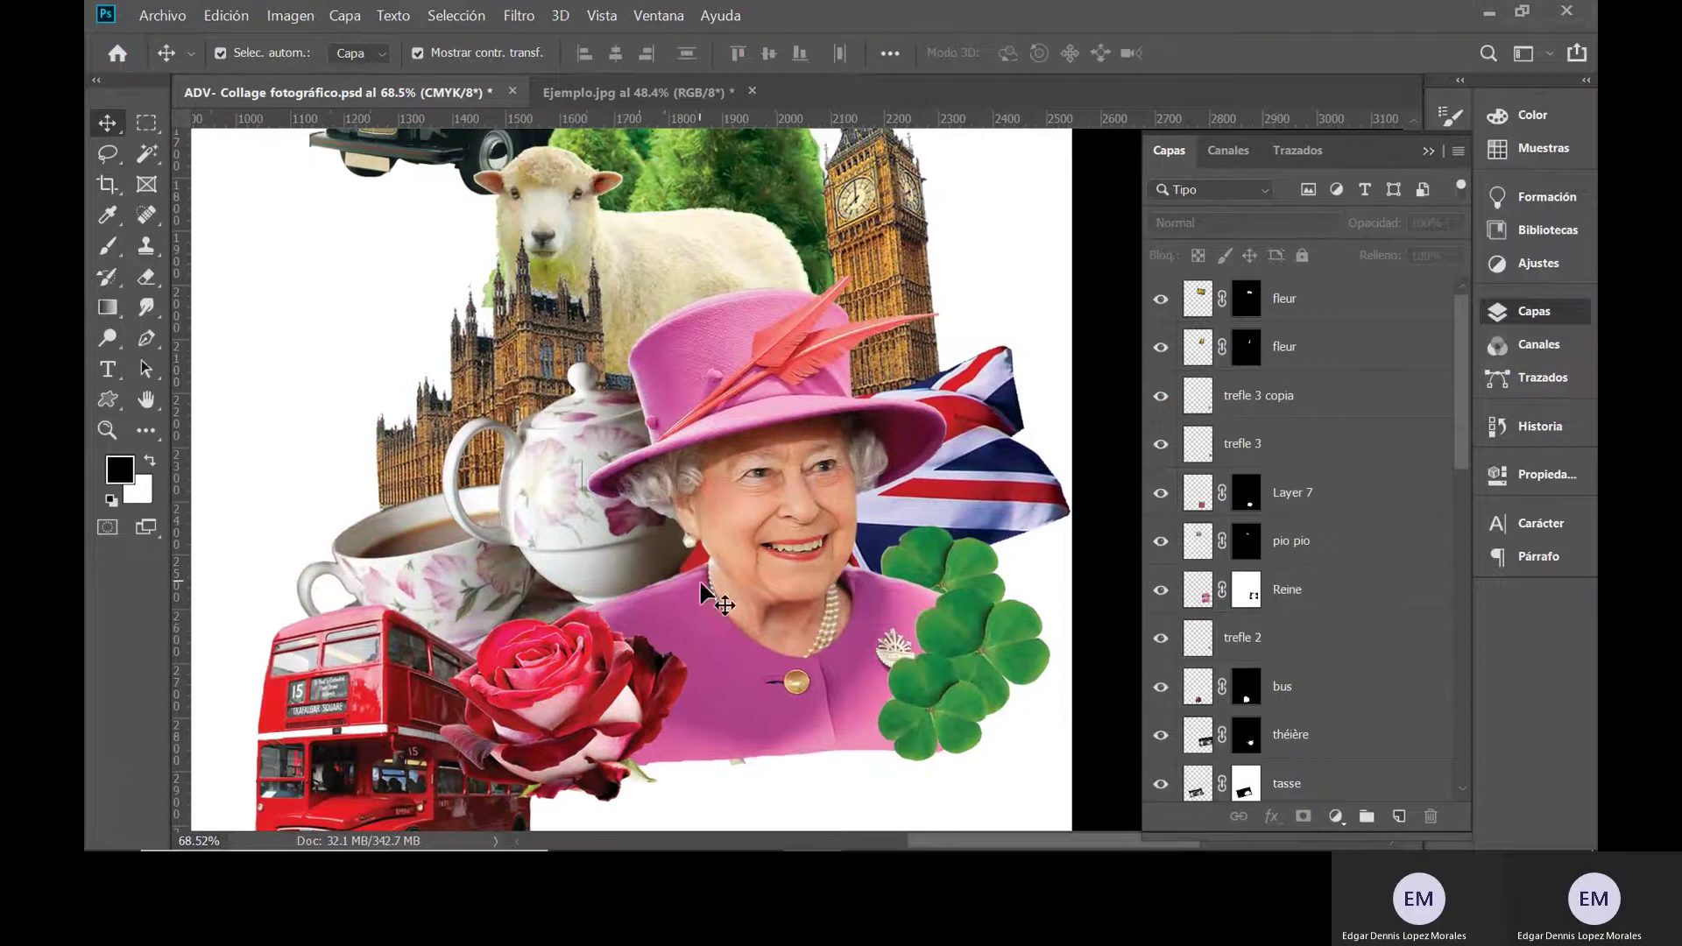
{"action": "left_click_drag", "start_coordinate": [544, 658], "coordinate": [701, 580]}
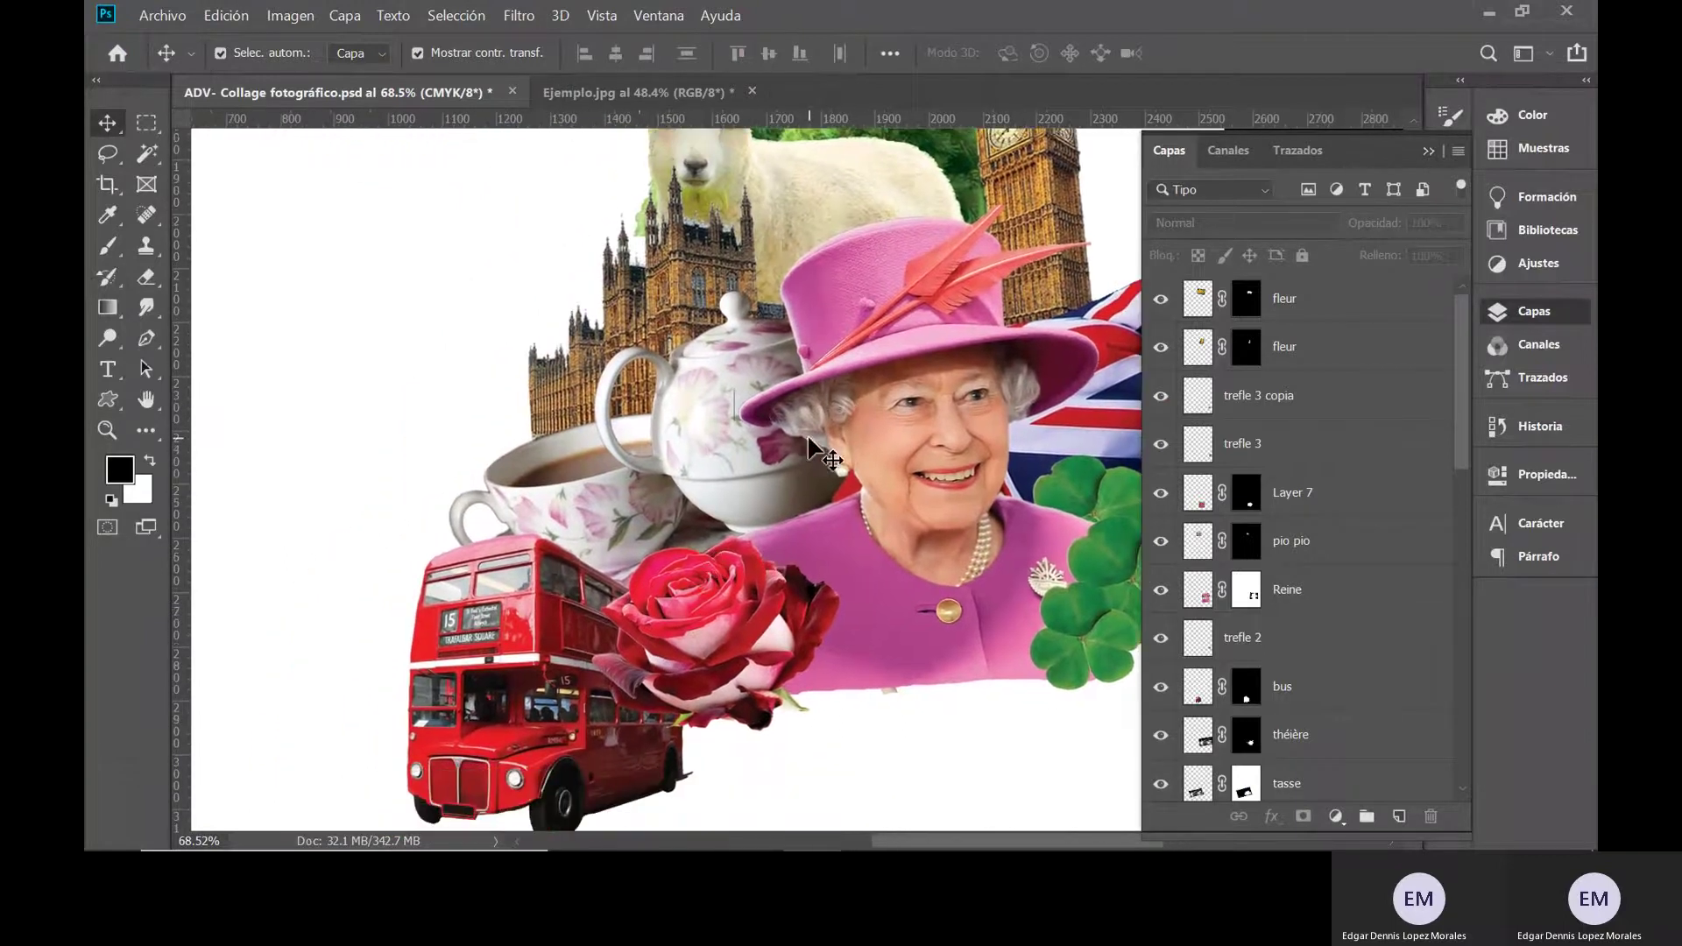
{"action": "left_click_drag", "start_coordinate": [1070, 432], "coordinate": [841, 460]}
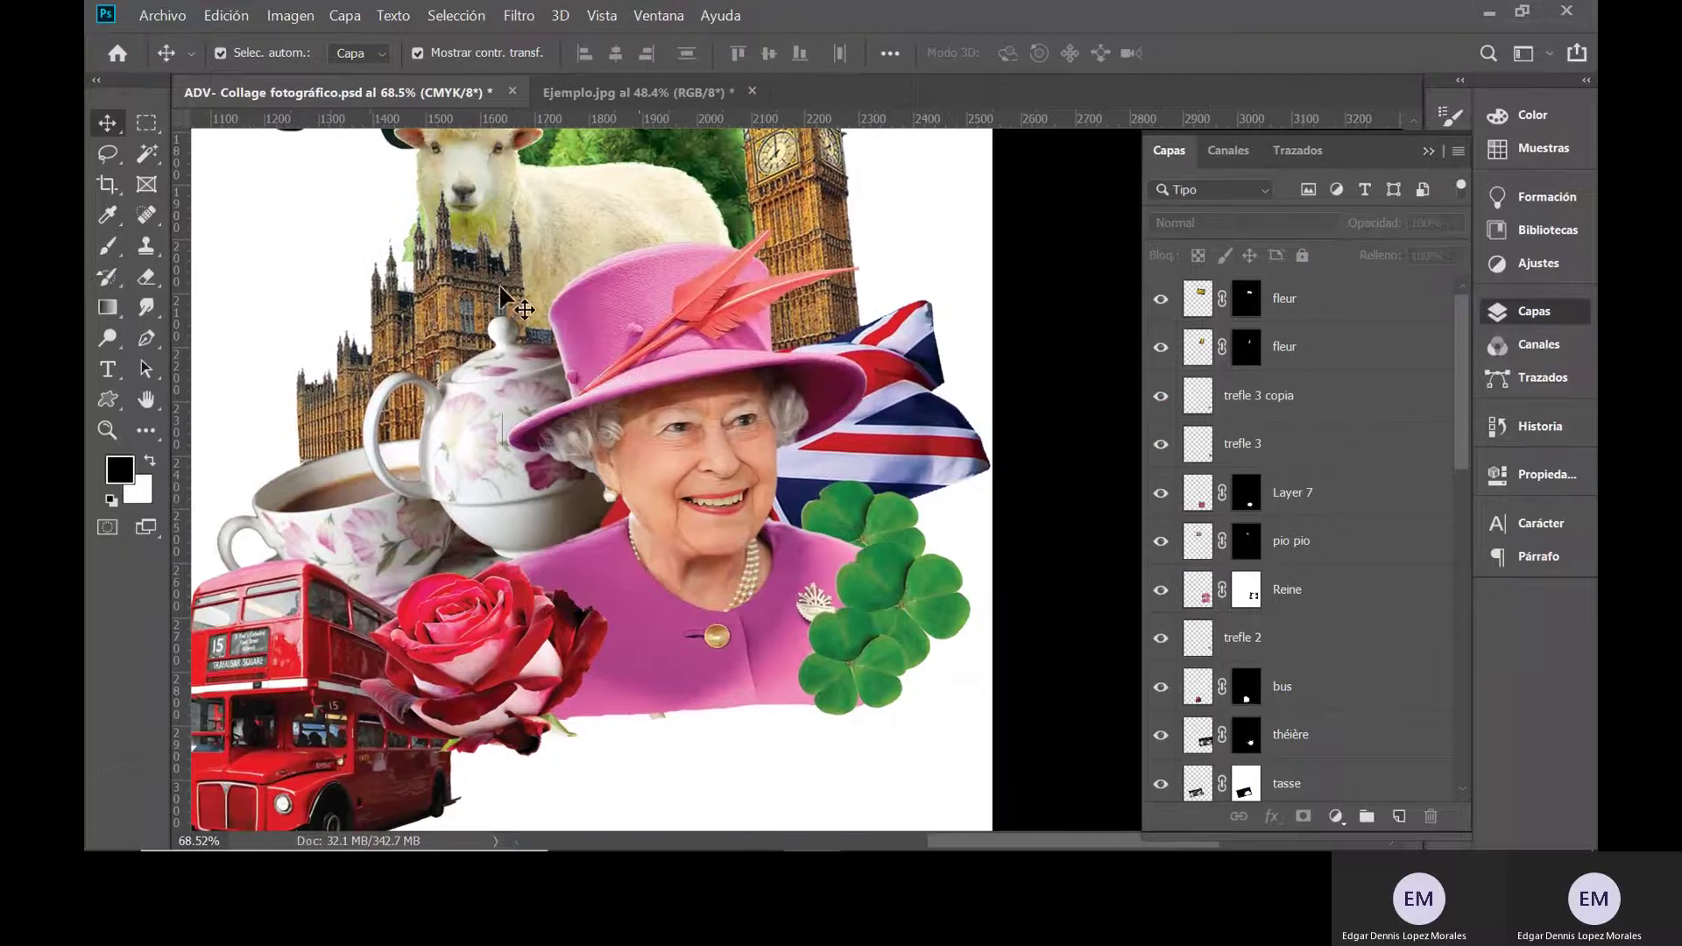
{"action": "scroll", "coordinate": [527, 461], "scroll_direction": "up", "scroll_amount": 3}
{"action": "scroll", "coordinate": [527, 462], "scroll_direction": "left", "scroll_amount": 3}
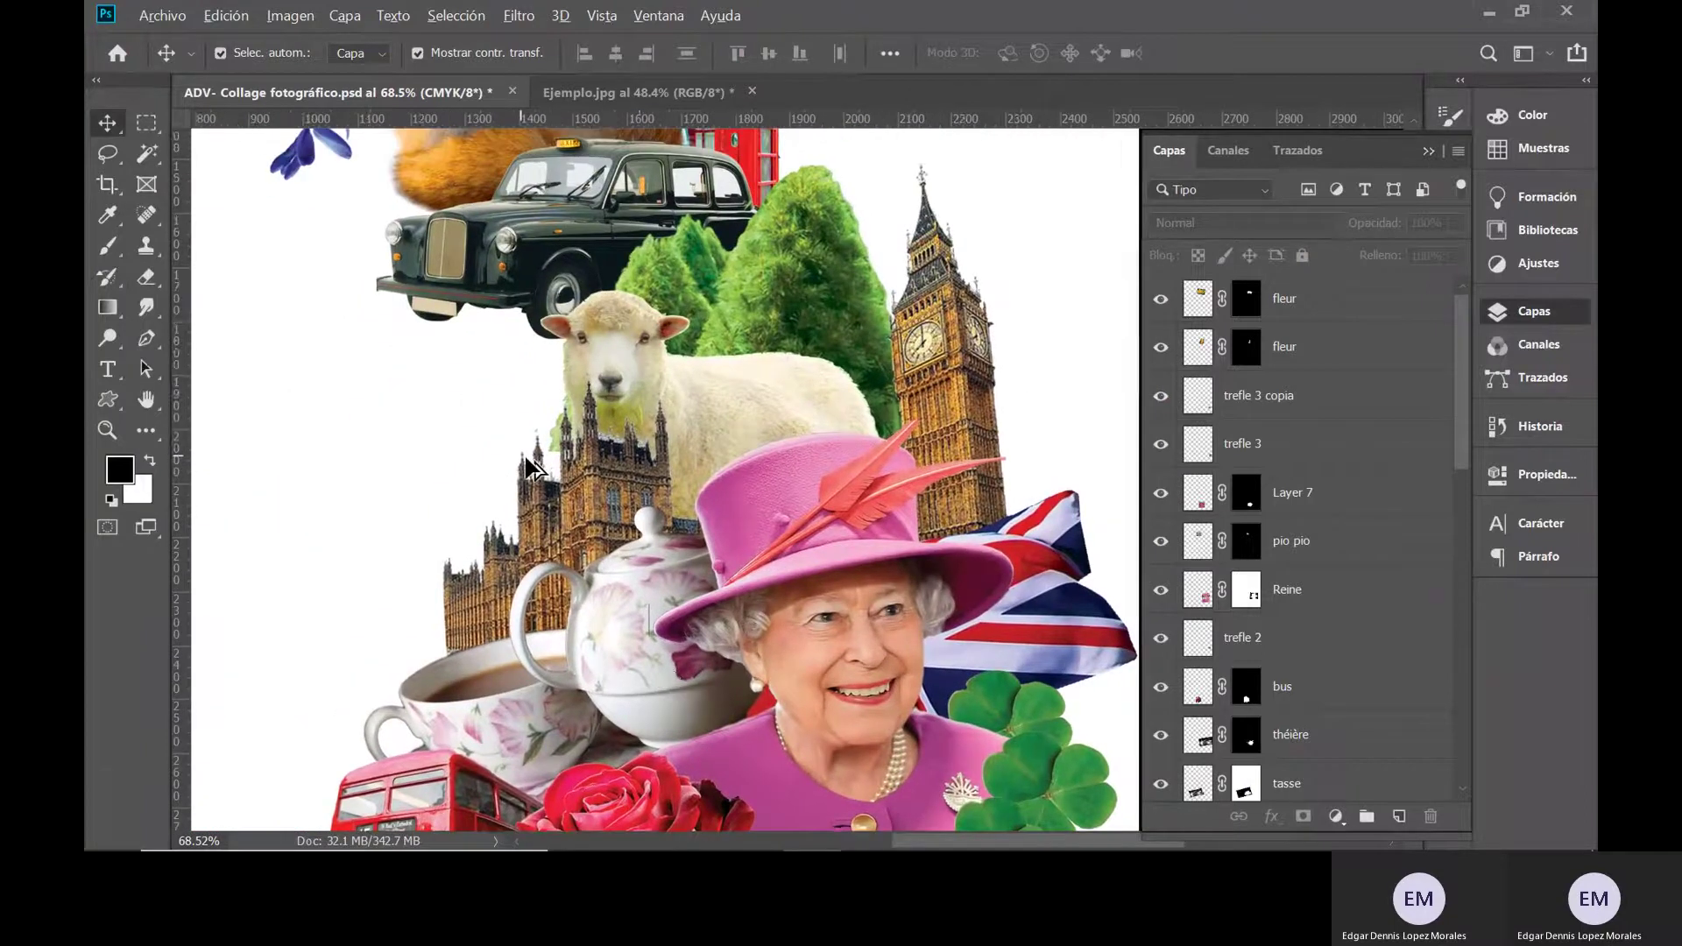
{"action": "scroll", "coordinate": [527, 461], "scroll_direction": "up", "scroll_amount": 4}
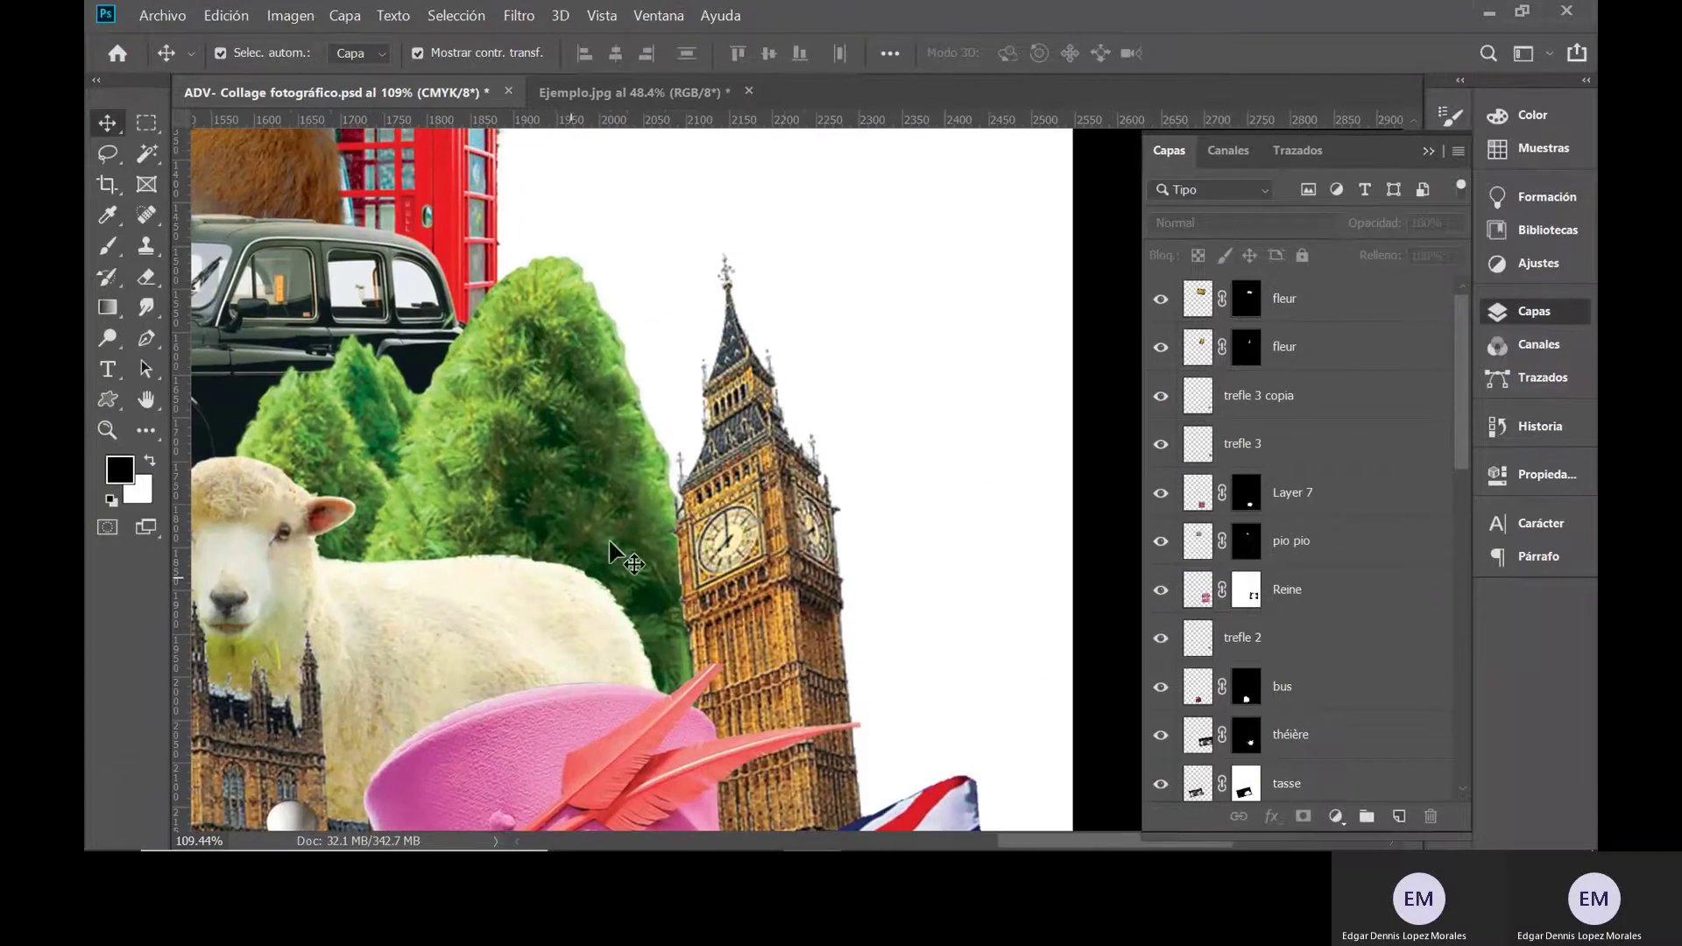
{"action": "scroll", "coordinate": [771, 485], "scroll_direction": "right", "scroll_amount": 1}
{"action": "scroll", "coordinate": [771, 484], "scroll_direction": "up", "scroll_amount": 1}
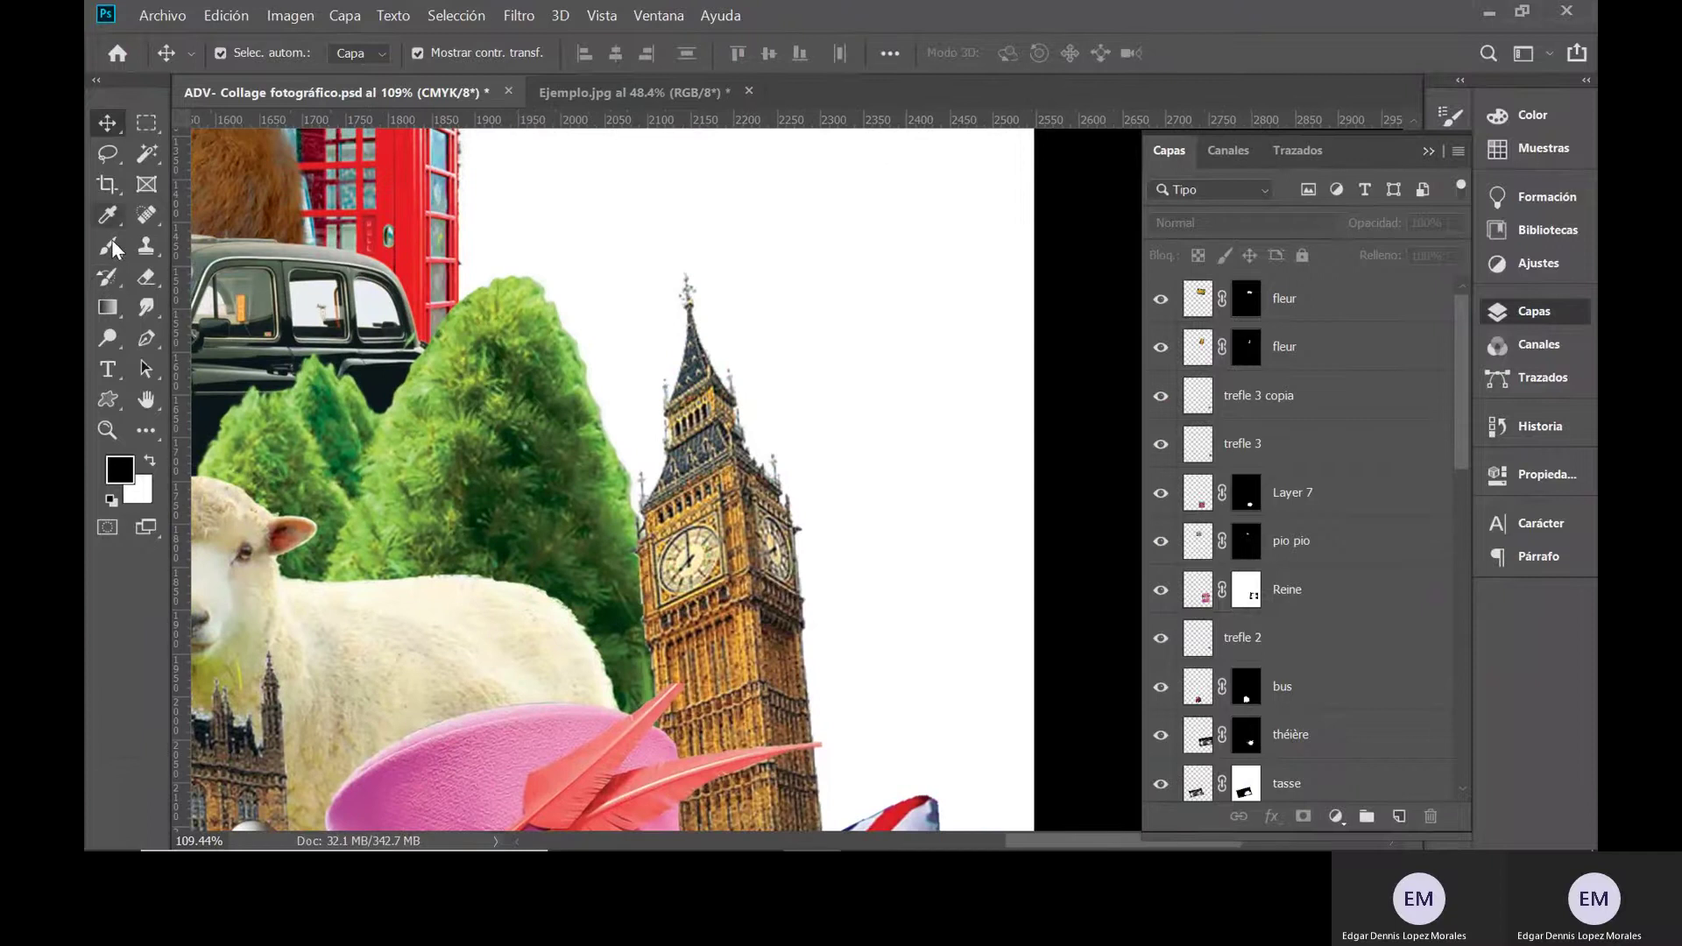
- Add a layer mask to the drapeau inglaterra layer and paint black with the 24 px brush to hide the fringe around Big Ben's spire
{"action": "left_click", "coordinate": [112, 248]}
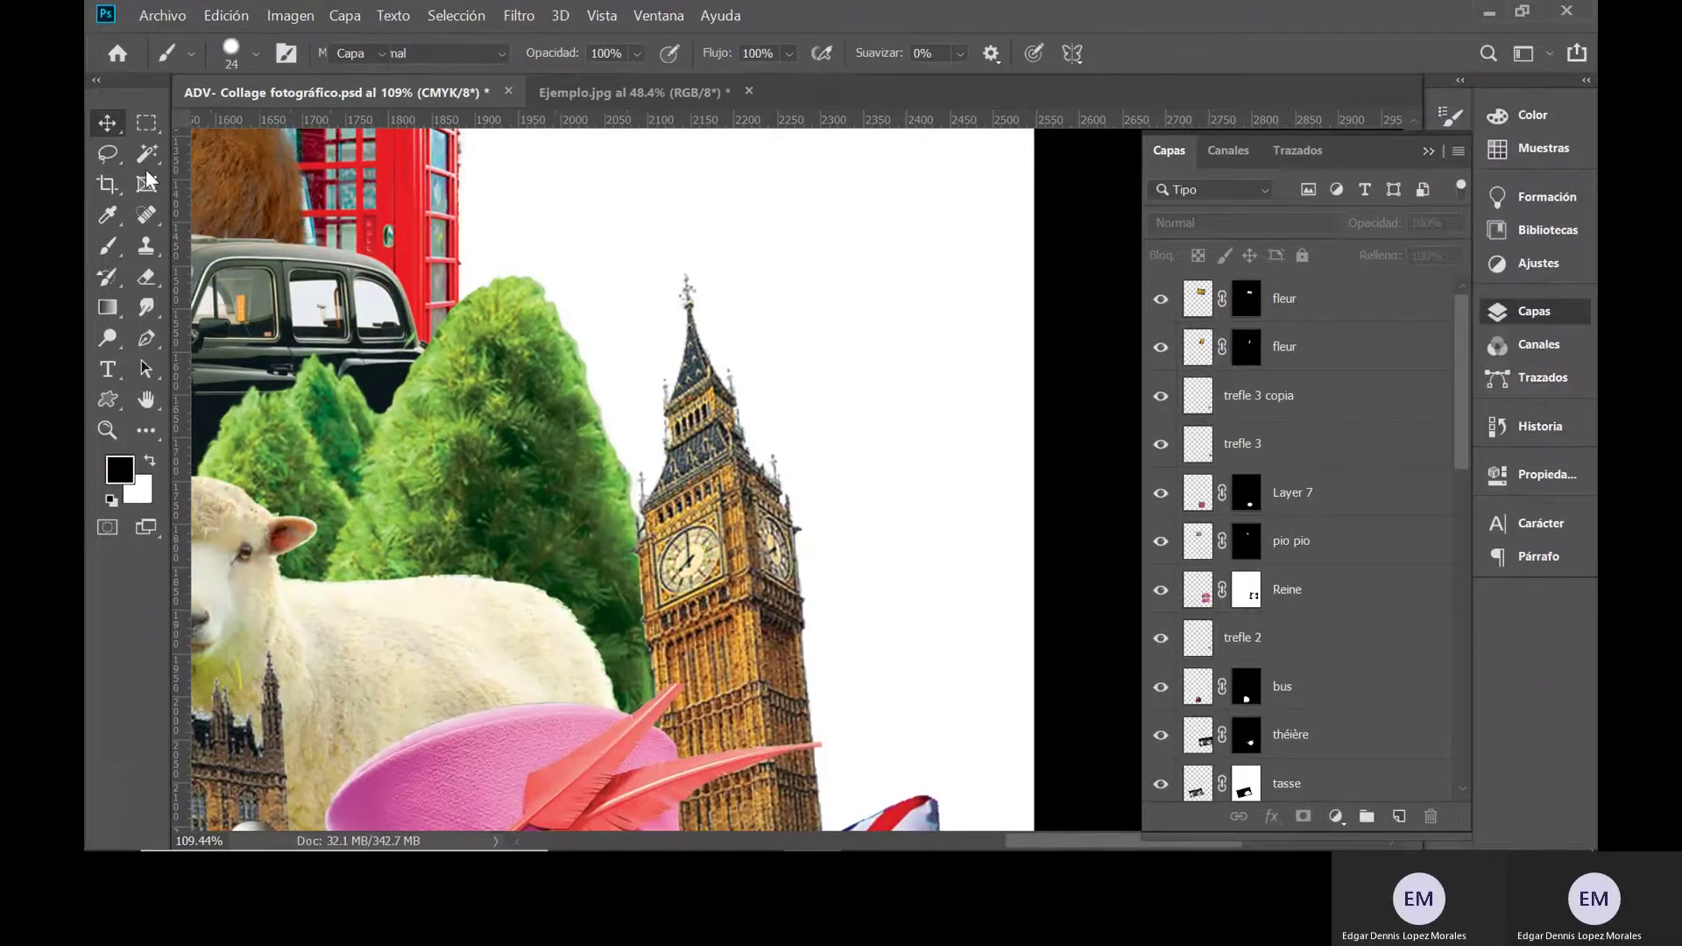
{"action": "key", "text": "v"}
{"action": "left_click", "coordinate": [690, 473]}
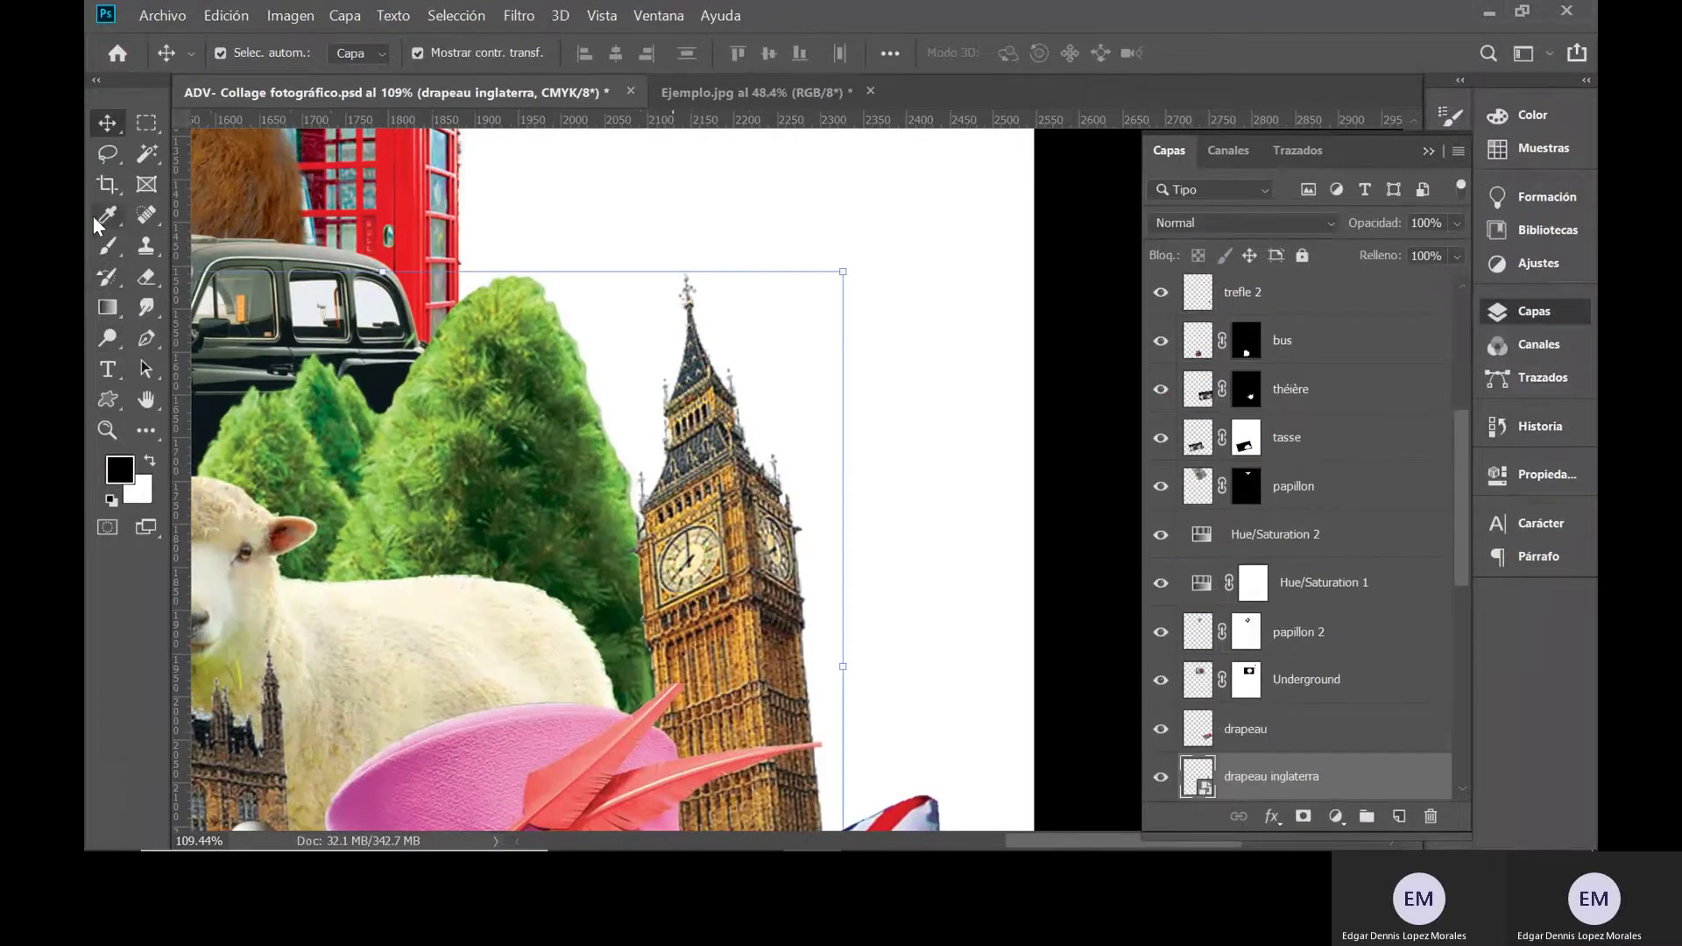
{"action": "left_click", "coordinate": [106, 246]}
{"action": "scroll", "coordinate": [1312, 744], "scroll_direction": "down", "scroll_amount": 3}
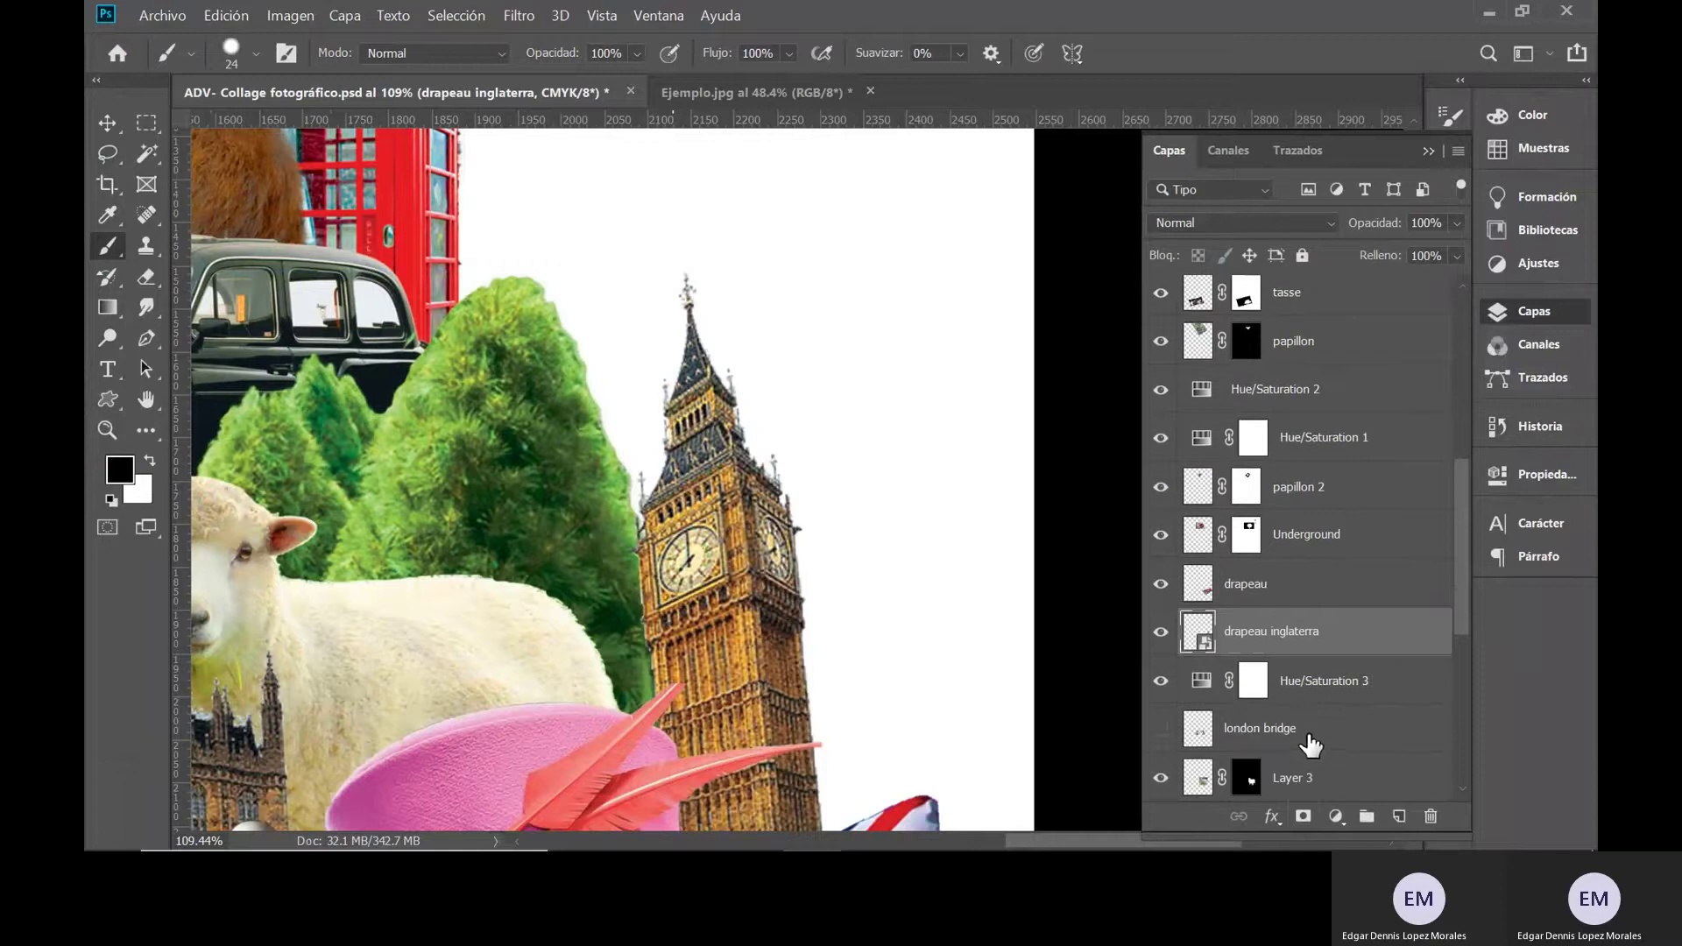
{"action": "left_click", "coordinate": [1303, 816]}
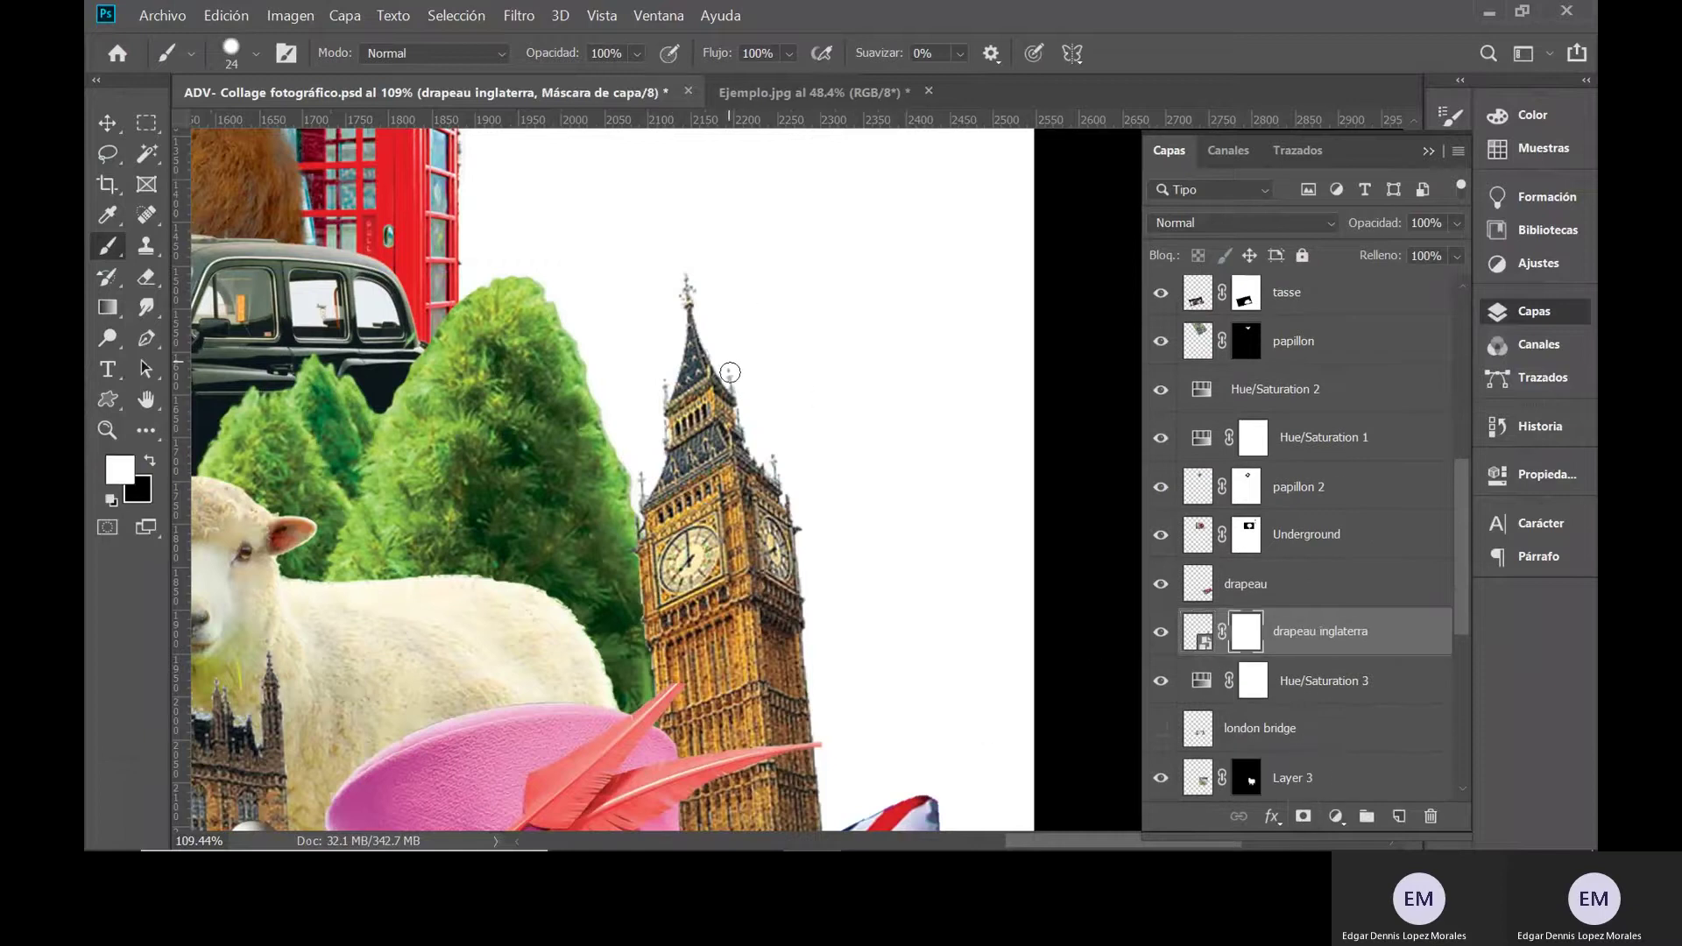
{"action": "left_click", "coordinate": [149, 462]}
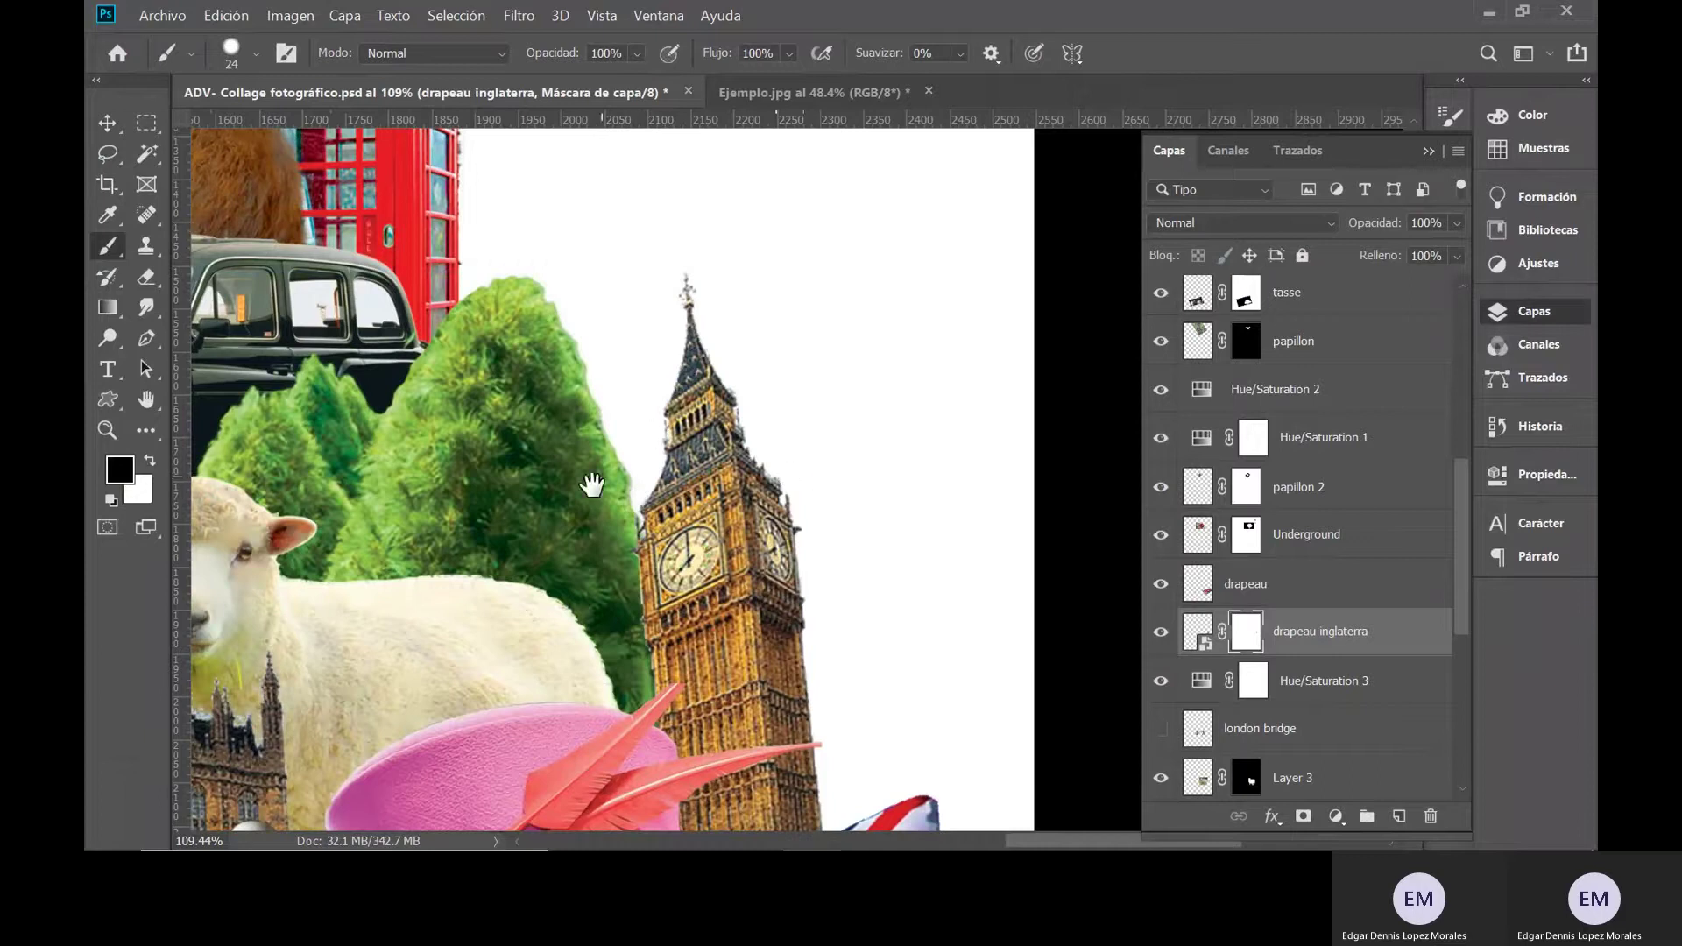
- Mask out the pale fringe and stray pixels around the Parliament building's towers and rooflines on the drapeau inglaterra mask
{"action": "left_click_drag", "start_coordinate": [620, 496], "coordinate": [852, 359]}
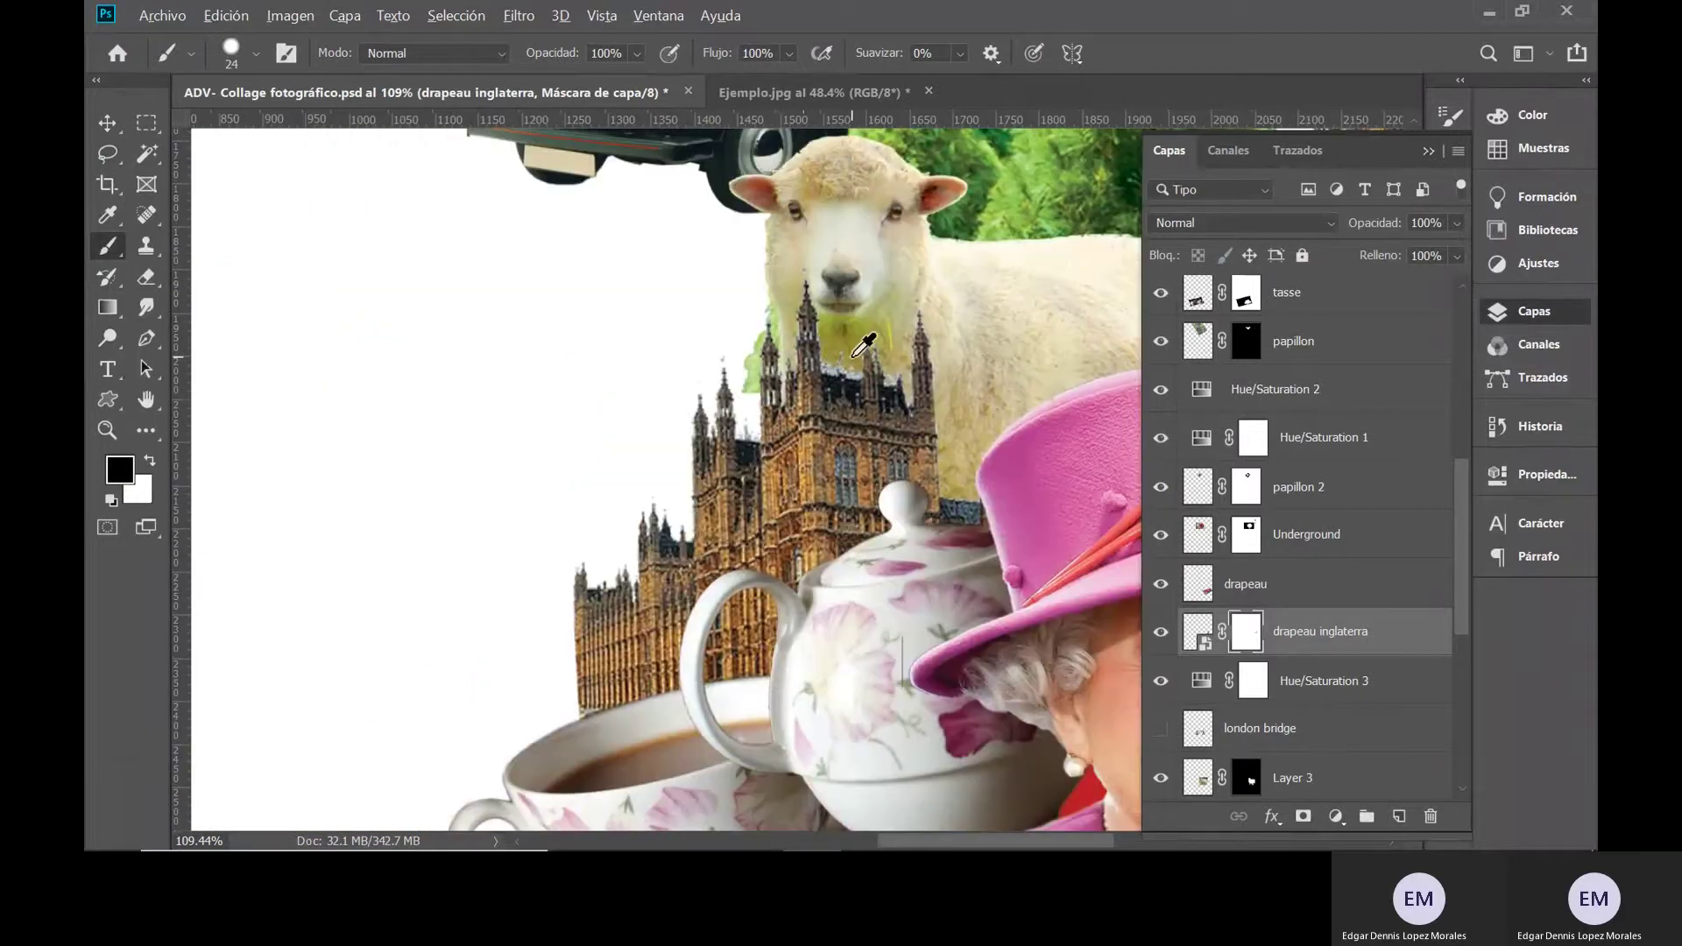
{"action": "scroll", "coordinate": [863, 346], "scroll_direction": "up", "scroll_amount": 3}
{"action": "left_click", "coordinate": [107, 123]}
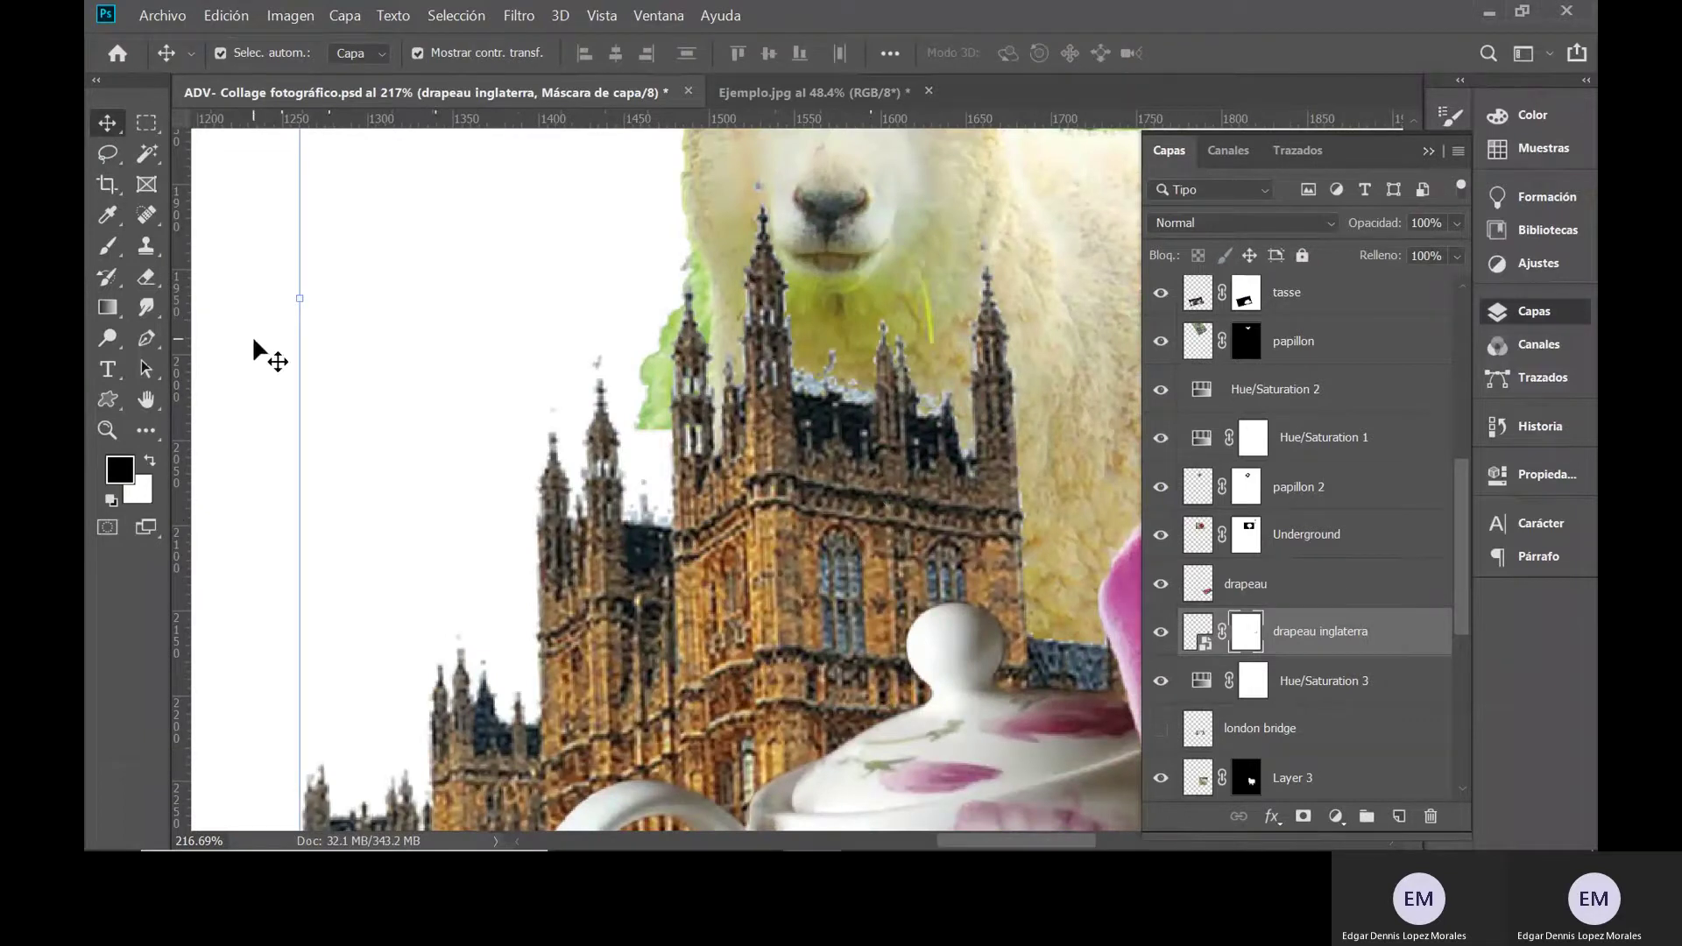
{"action": "left_click", "coordinate": [807, 608]}
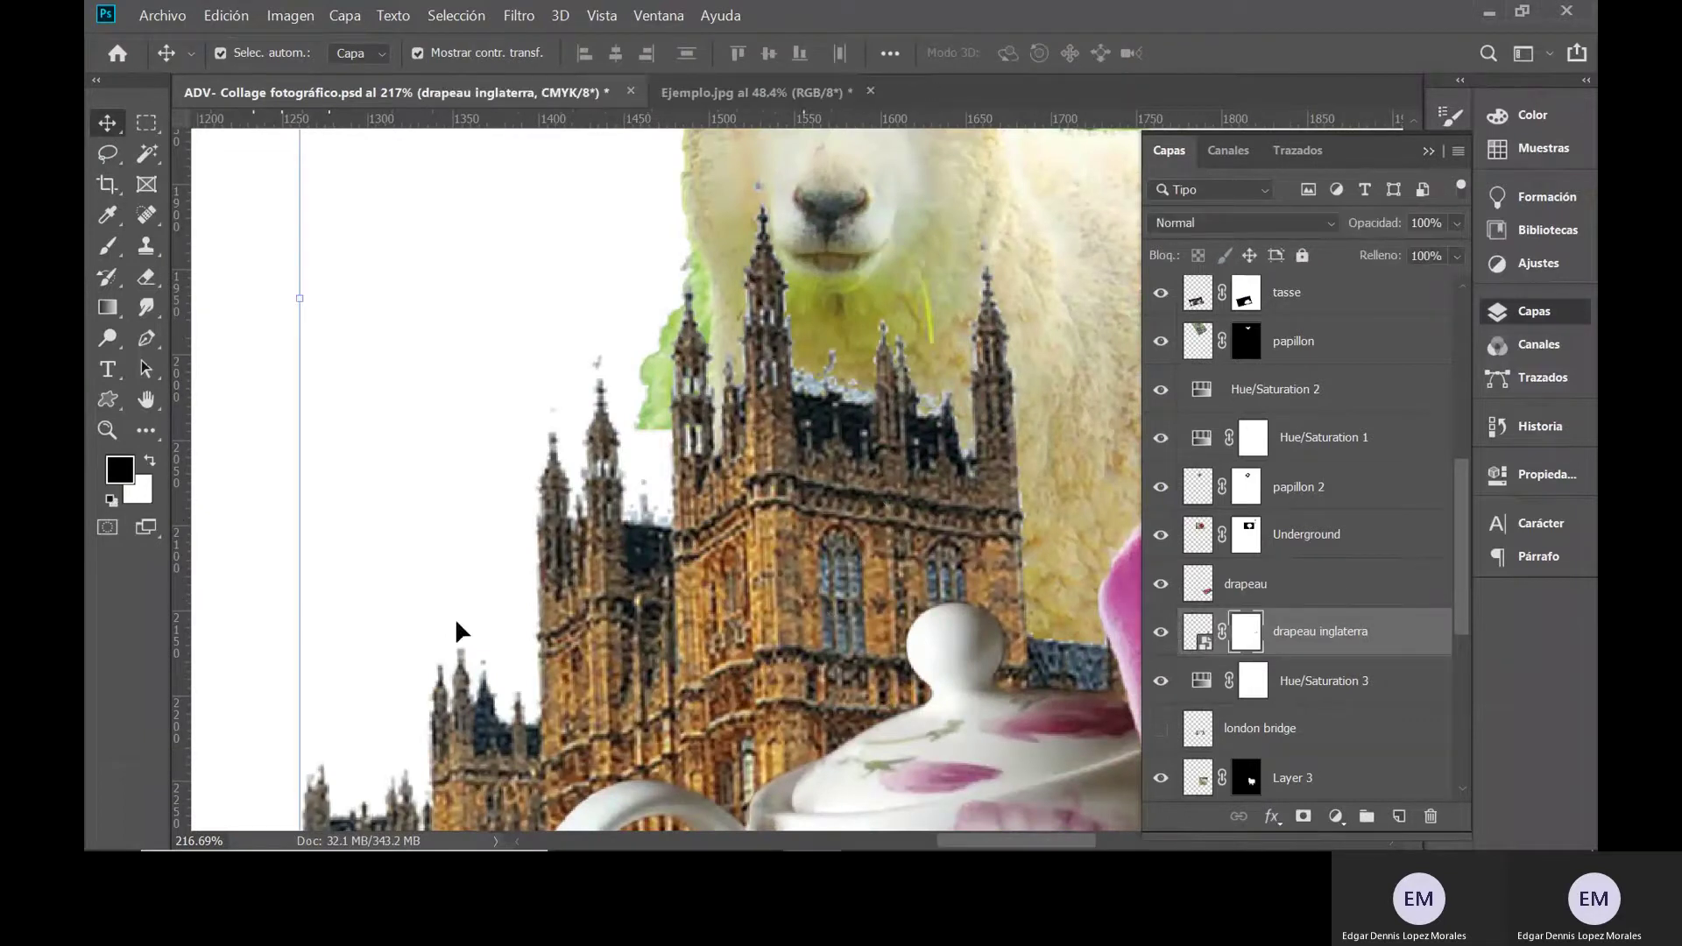
{"action": "left_click", "coordinate": [107, 246]}
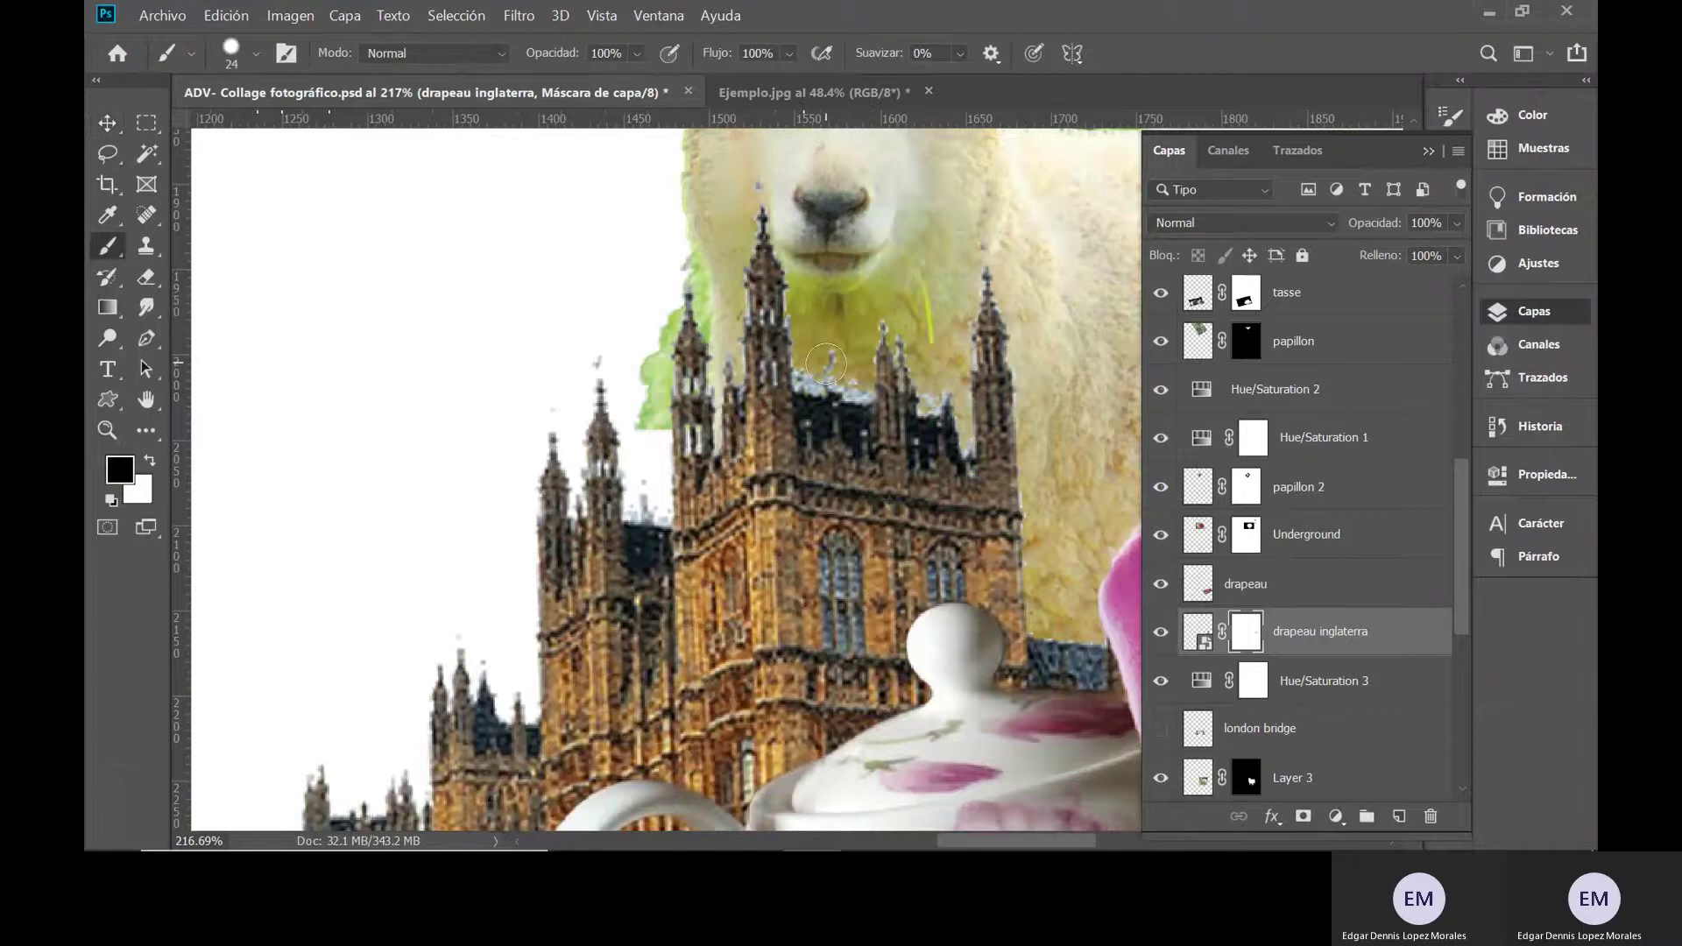
{"action": "left_click_drag", "start_coordinate": [826, 363], "coordinate": [853, 386]}
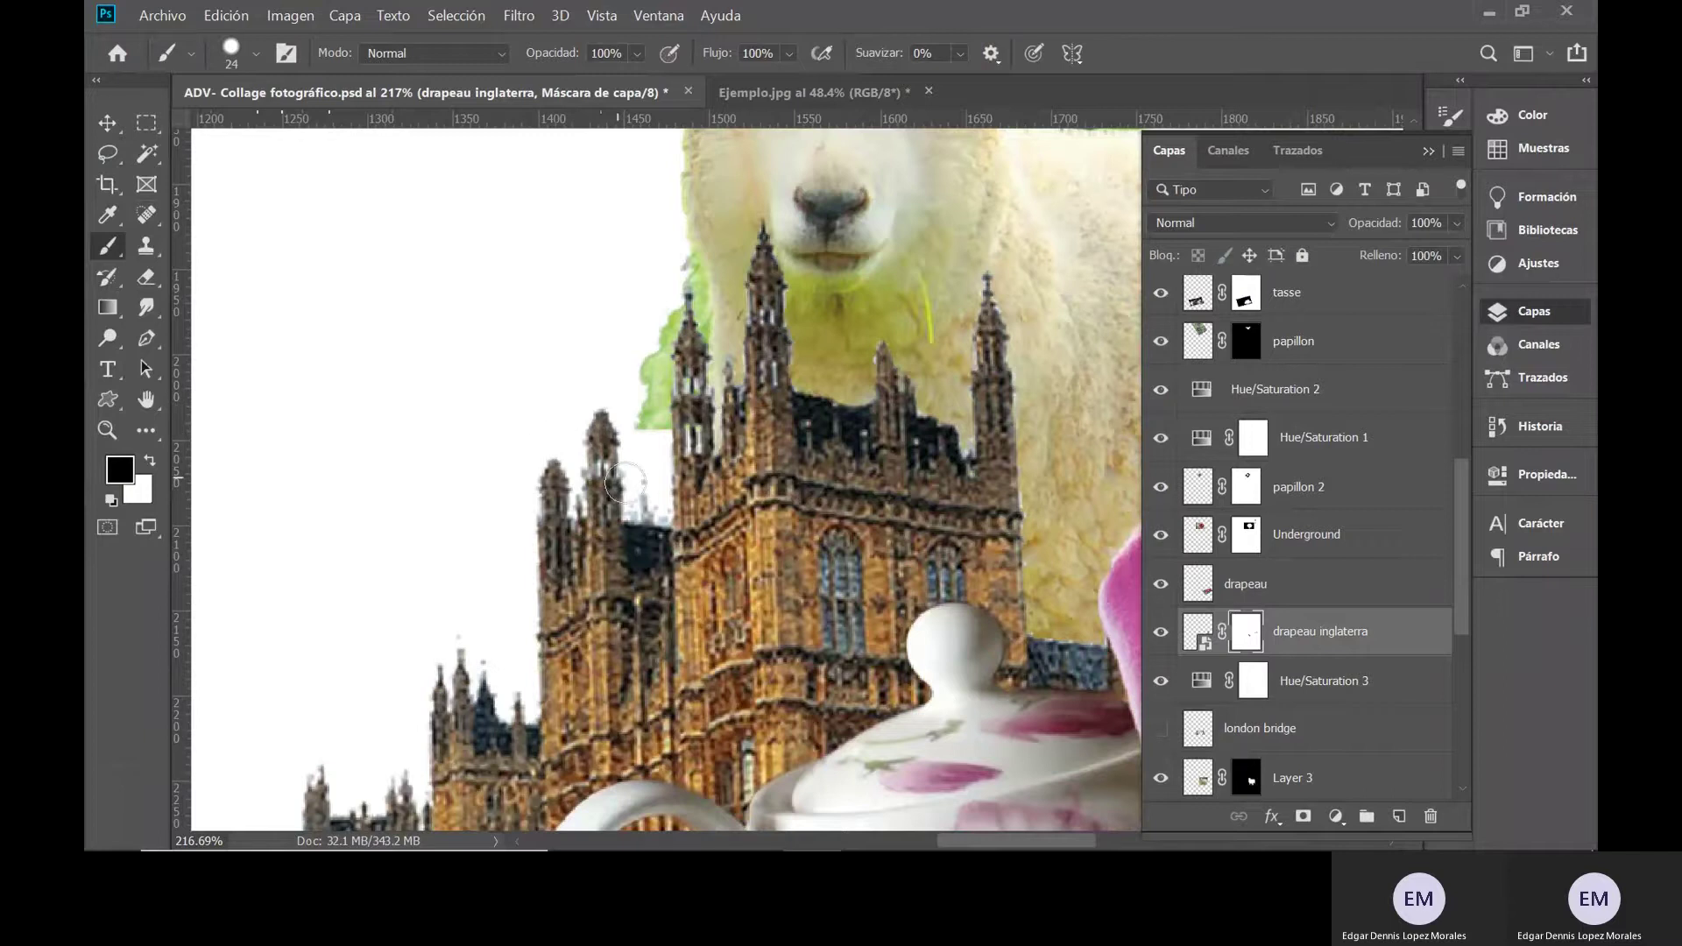
{"action": "left_click_drag", "start_coordinate": [629, 480], "coordinate": [650, 501]}
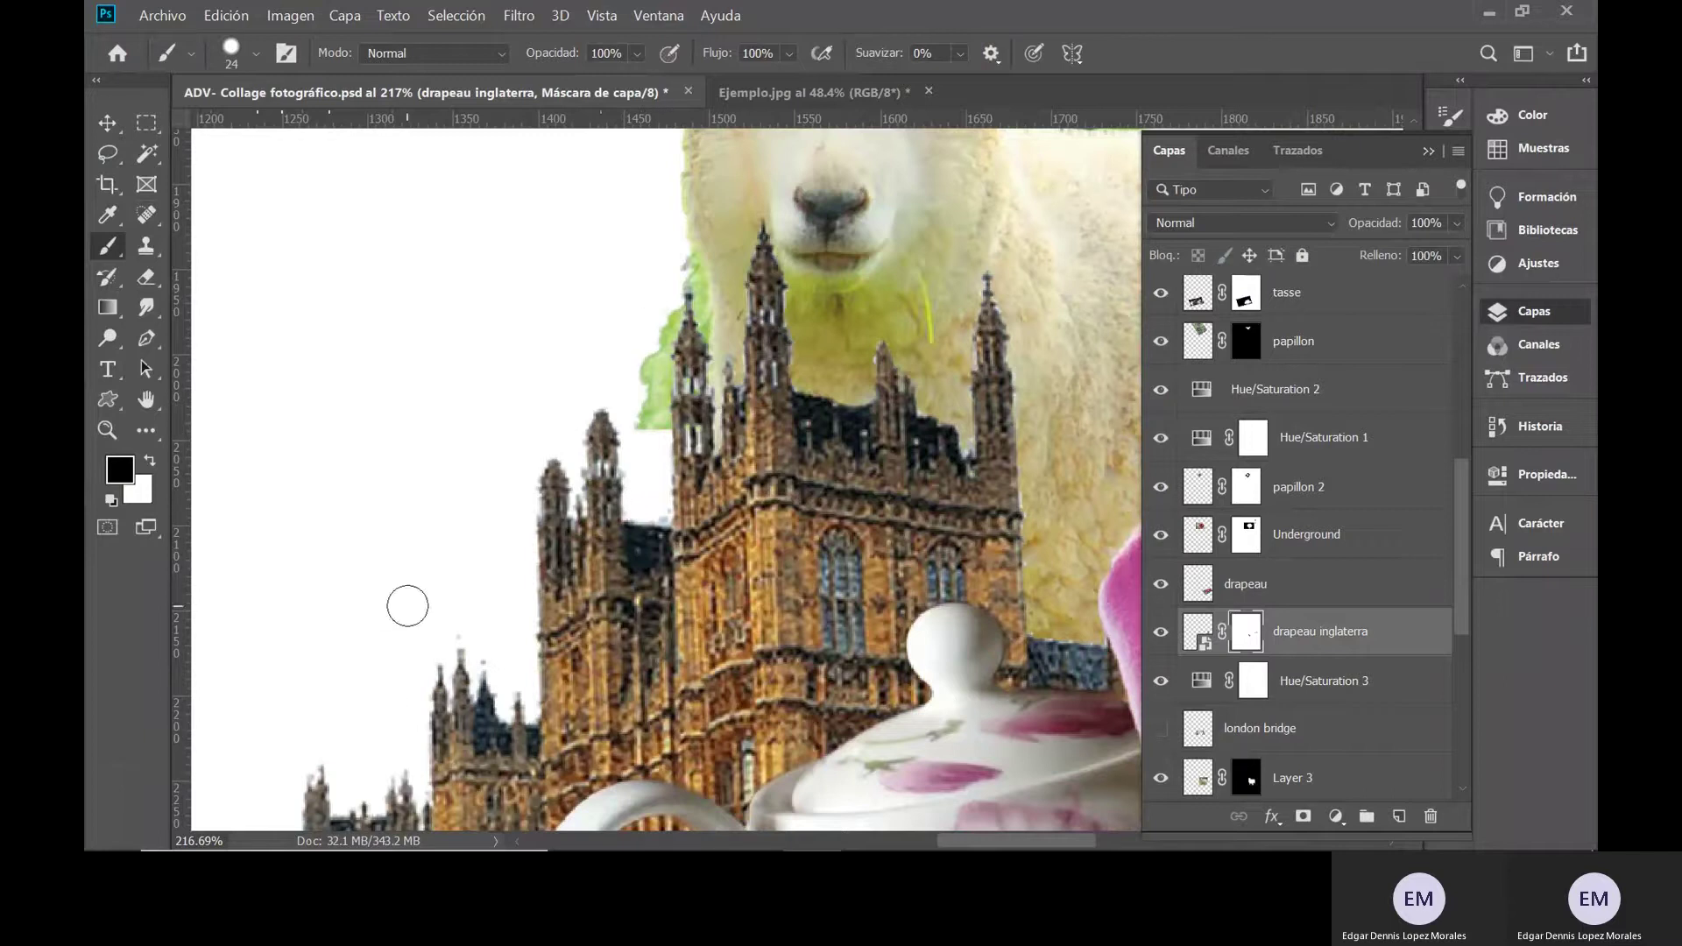
{"action": "mouse_move", "coordinate": [420, 687]}
{"action": "left_mouse_down"}
{"action": "mouse_move", "coordinate": [518, 544]}
{"action": "mouse_move", "coordinate": [473, 586]}
{"action": "mouse_move", "coordinate": [432, 544]}
{"action": "mouse_move", "coordinate": [417, 563]}
{"action": "left_mouse_up"}
{"action": "mouse_move", "coordinate": [516, 497]}
{"action": "left_mouse_down"}
{"action": "mouse_move", "coordinate": [567, 411]}
{"action": "mouse_move", "coordinate": [573, 436]}
{"action": "mouse_move", "coordinate": [601, 434]}
{"action": "mouse_move", "coordinate": [638, 491]}
{"action": "left_mouse_up"}
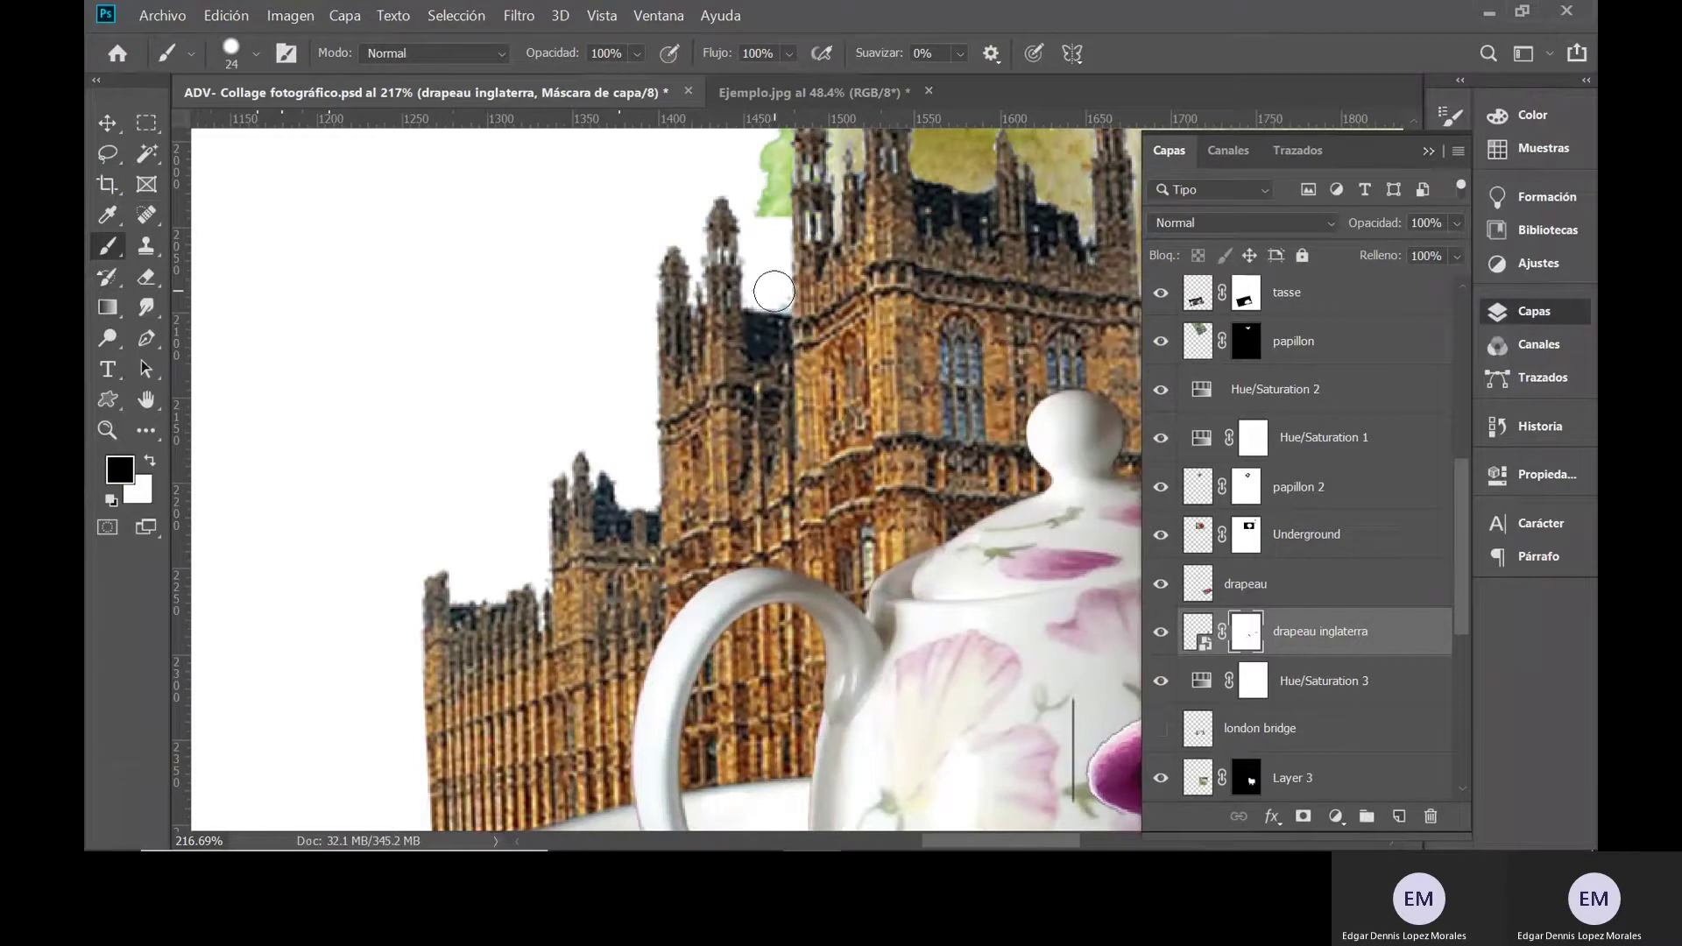
- Select the sheep's Layer 3 mask and toggle the layer's visibility to check whether the green foliage beside the sheep belongs to it
{"action": "scroll", "coordinate": [876, 254], "scroll_direction": "up", "scroll_amount": 5}
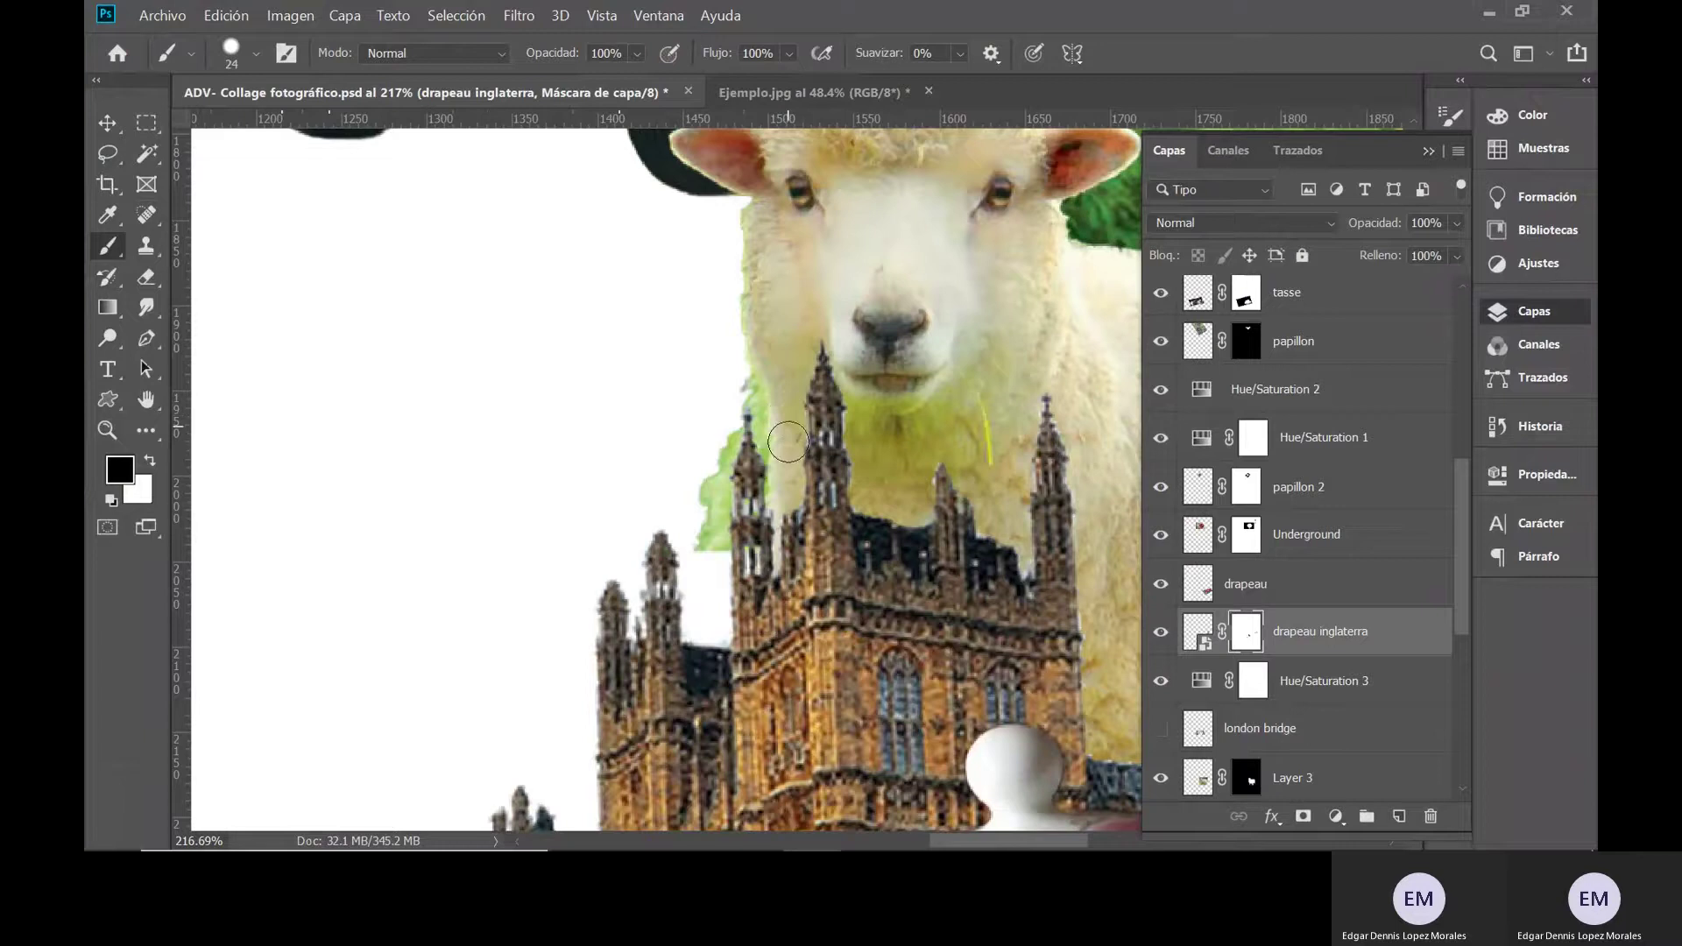
{"action": "left_click", "coordinate": [107, 120]}
{"action": "left_click", "coordinate": [897, 272]}
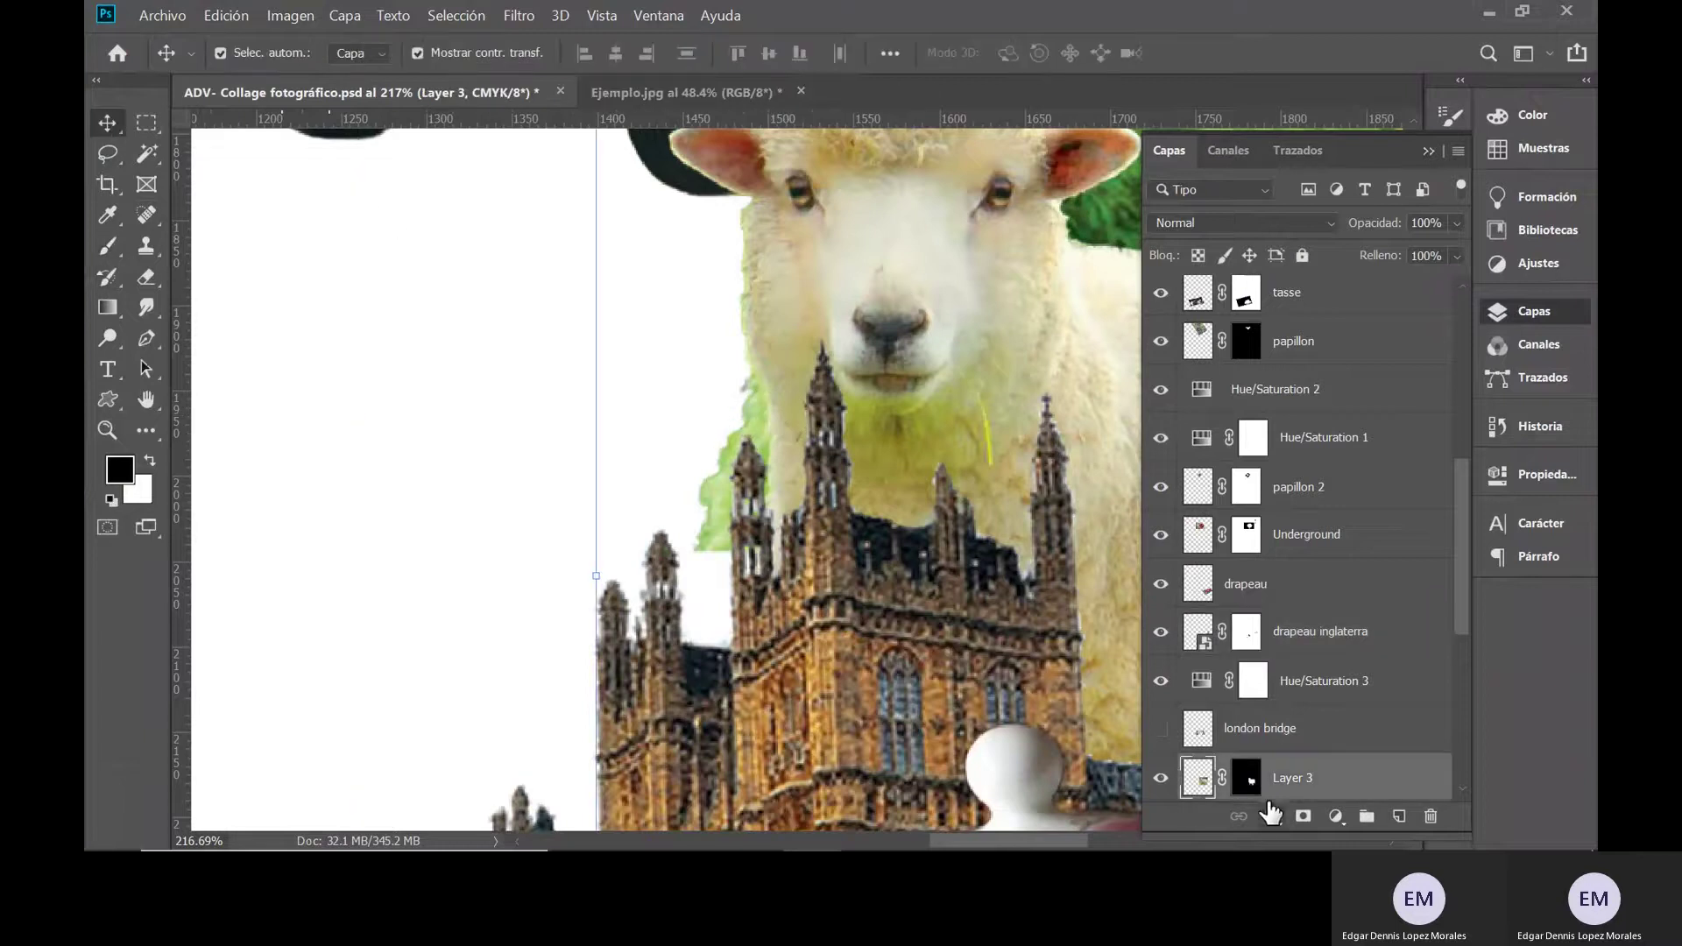
{"action": "left_click", "coordinate": [1251, 779]}
{"action": "left_click", "coordinate": [106, 246]}
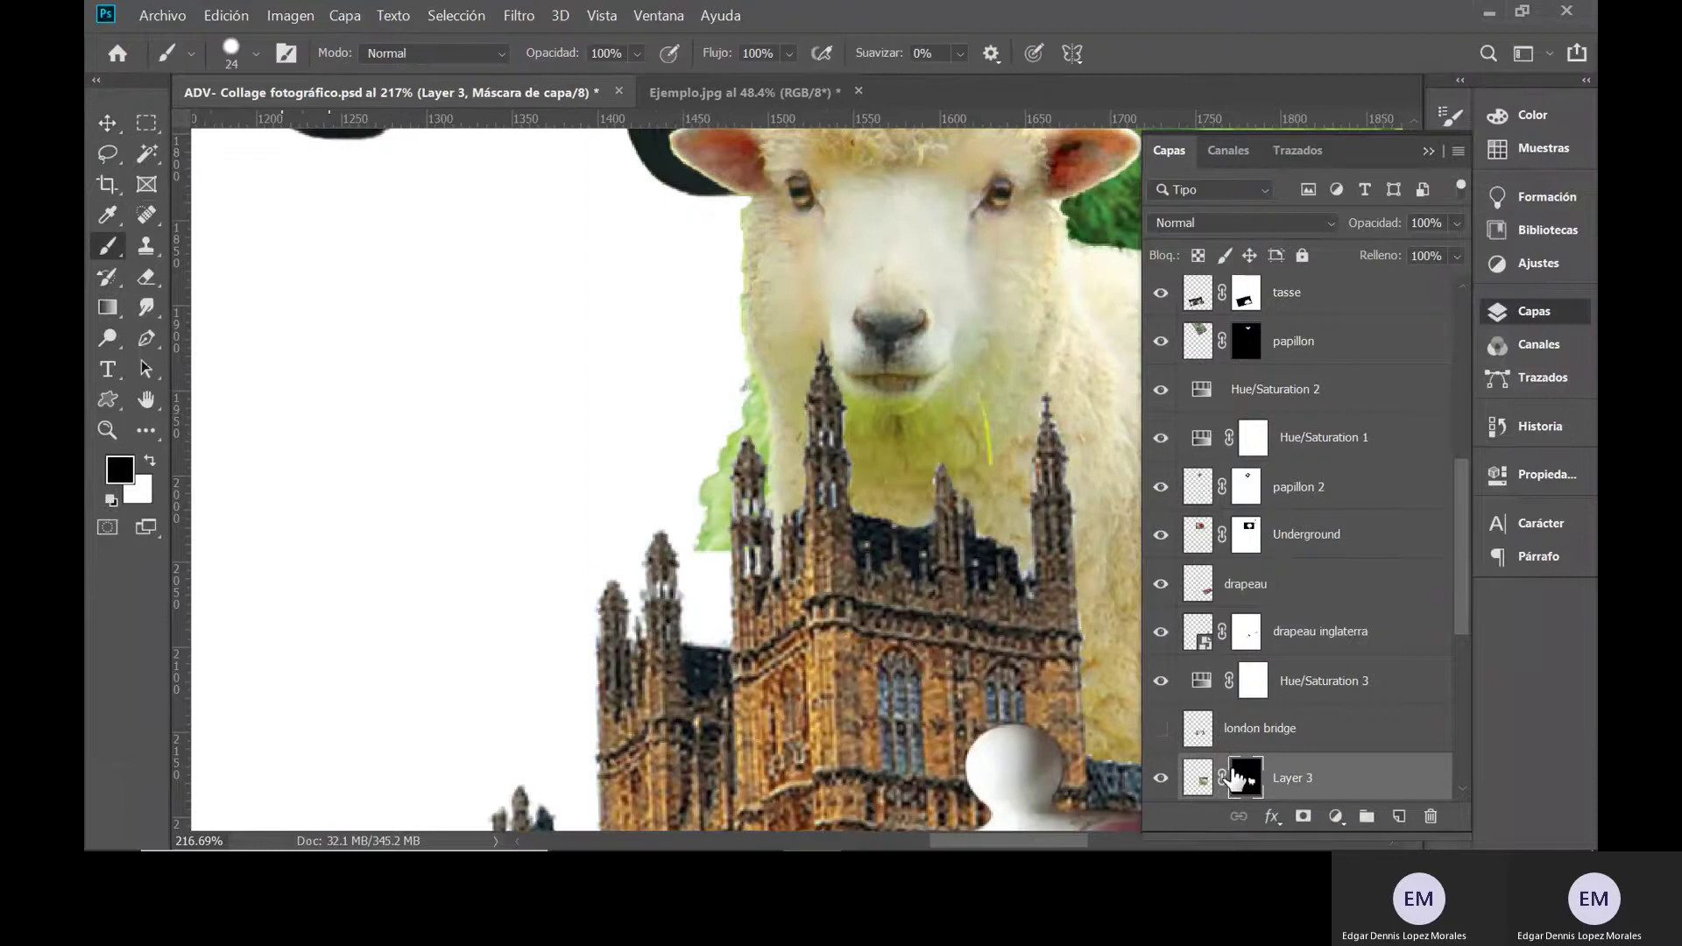
{"action": "left_click", "coordinate": [1163, 782]}
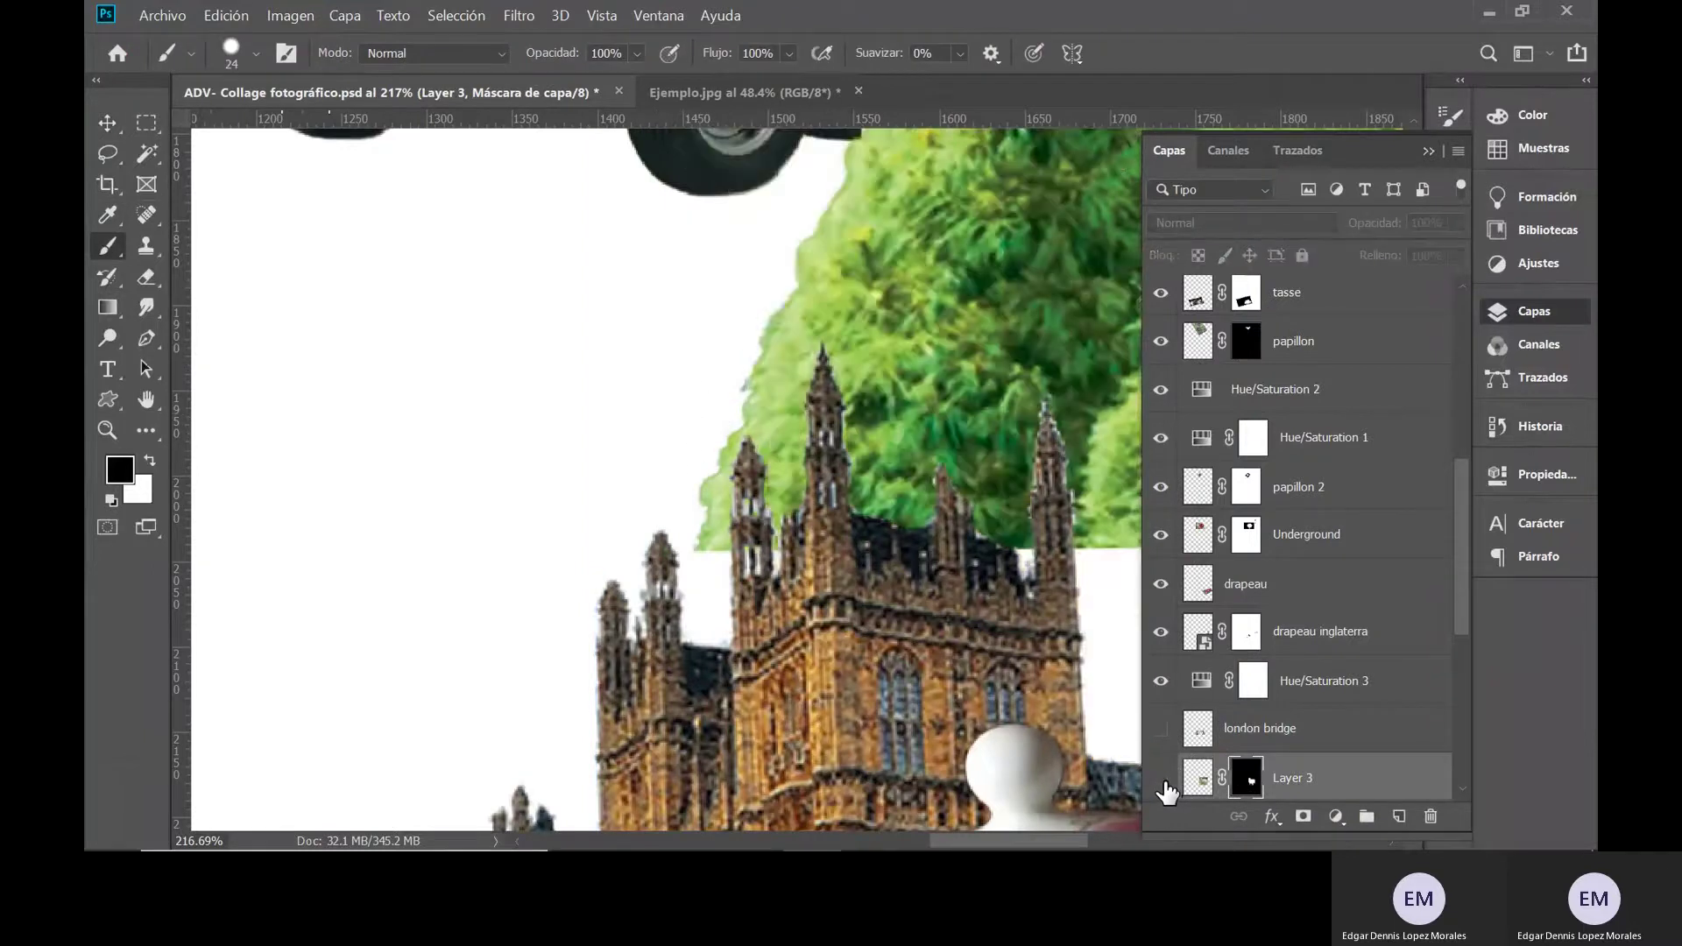
- Paint black on the Layer 4 mask to hide the green foliage between the sheep's neck and the Parliament tower
{"action": "left_click", "coordinate": [104, 127]}
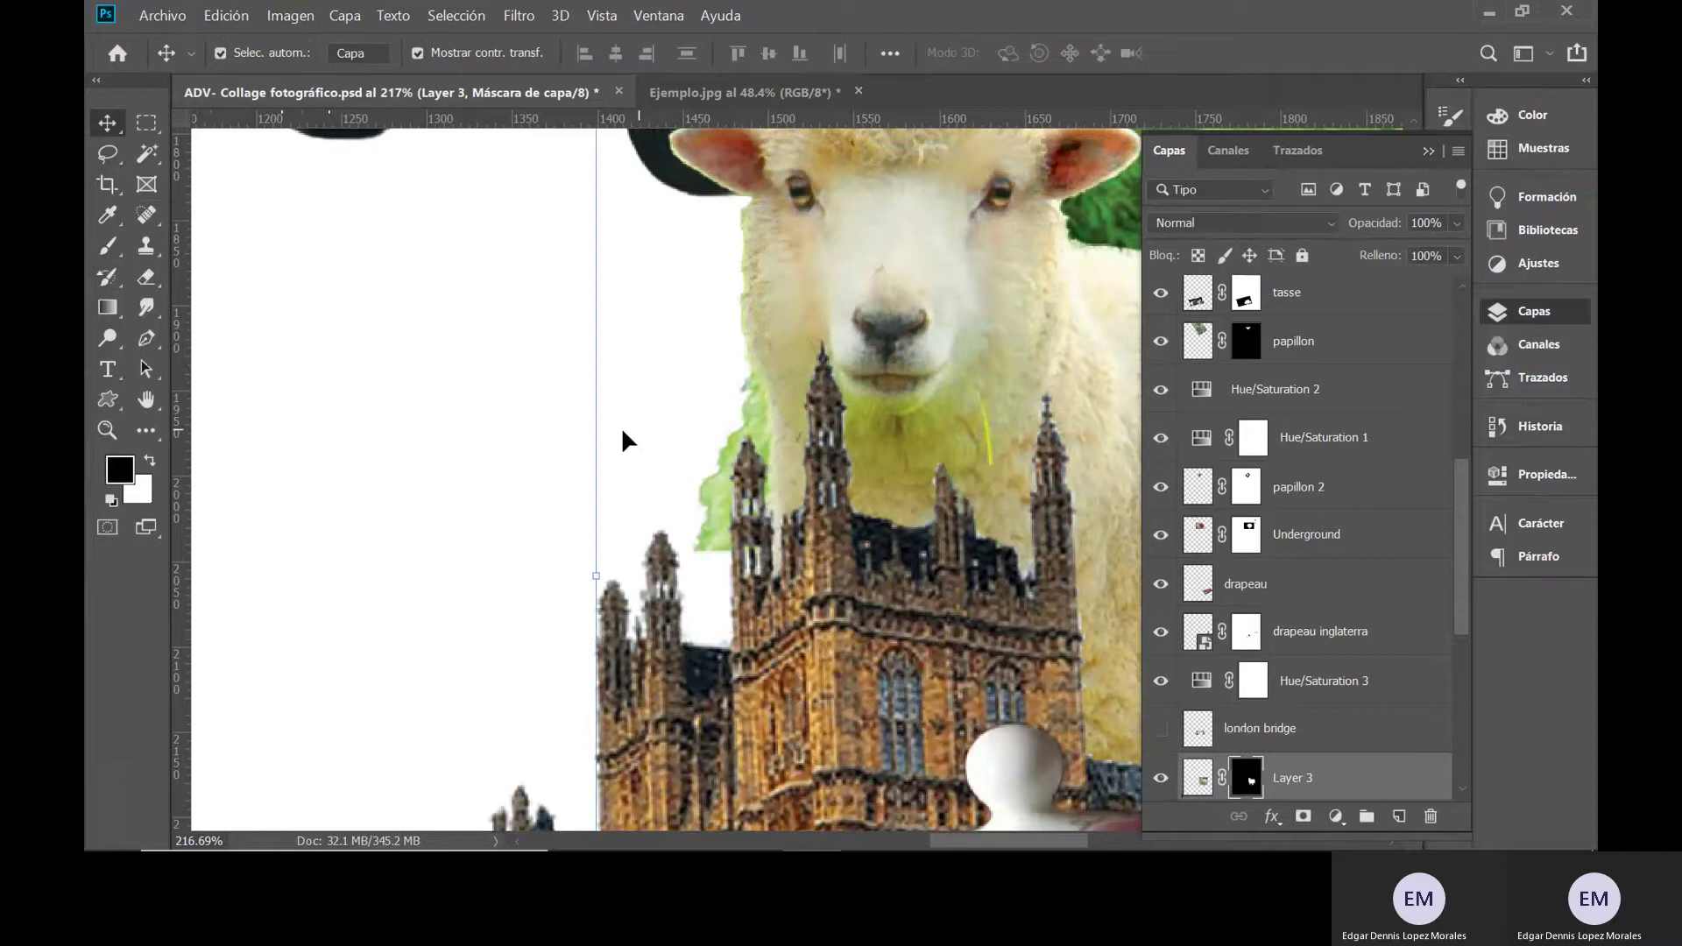
{"action": "left_click", "coordinate": [698, 478]}
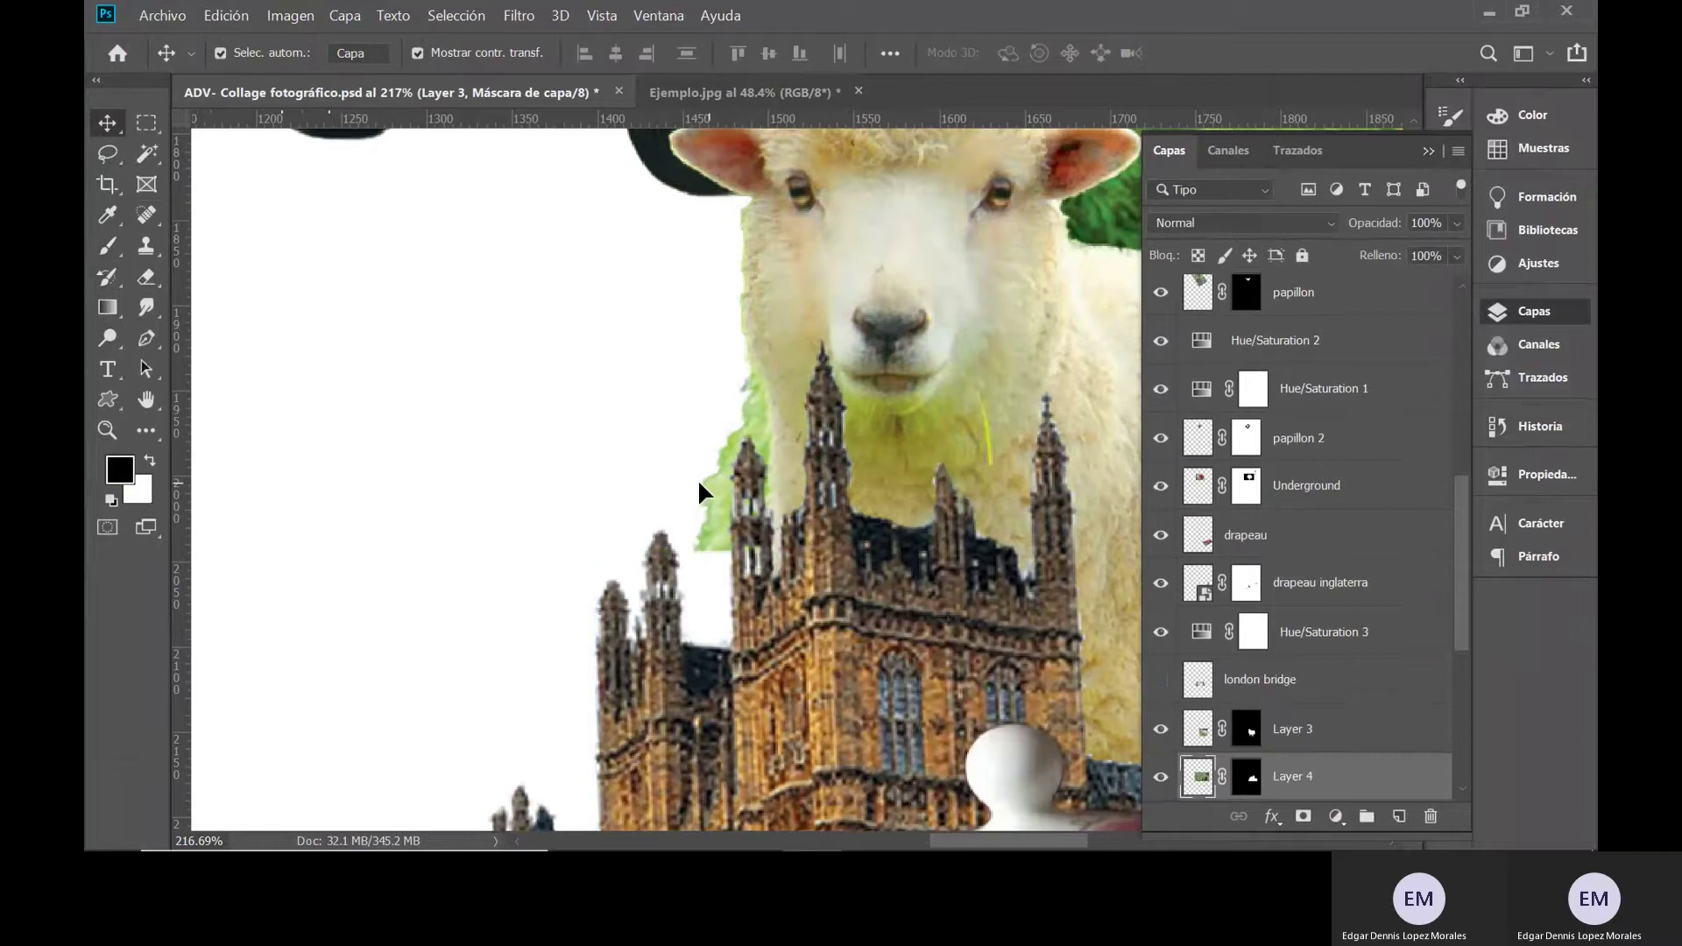
{"action": "left_click", "coordinate": [1248, 778]}
{"action": "left_click", "coordinate": [103, 250]}
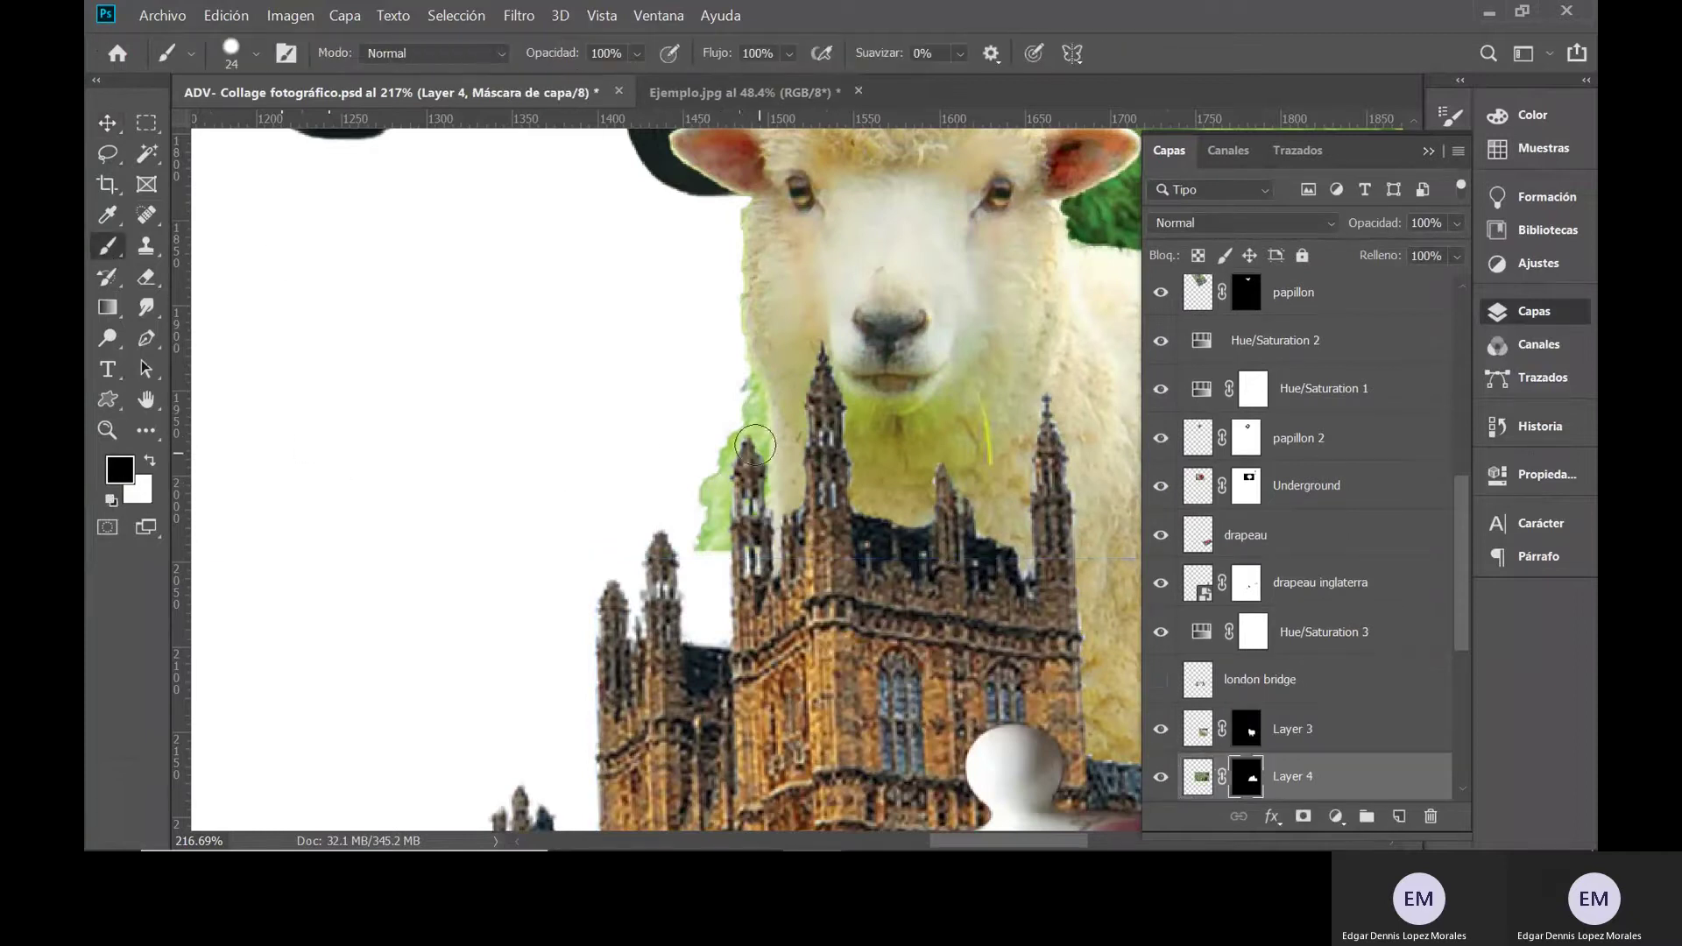
{"action": "mouse_move", "coordinate": [745, 386]}
{"action": "left_mouse_down"}
{"action": "mouse_move", "coordinate": [746, 479]}
{"action": "mouse_move", "coordinate": [712, 520]}
{"action": "mouse_move", "coordinate": [710, 460]}
{"action": "mouse_move", "coordinate": [720, 450]}
{"action": "mouse_move", "coordinate": [708, 554]}
{"action": "mouse_move", "coordinate": [740, 532]}
{"action": "left_mouse_up"}
{"action": "left_click_drag", "start_coordinate": [750, 423], "coordinate": [724, 308]}
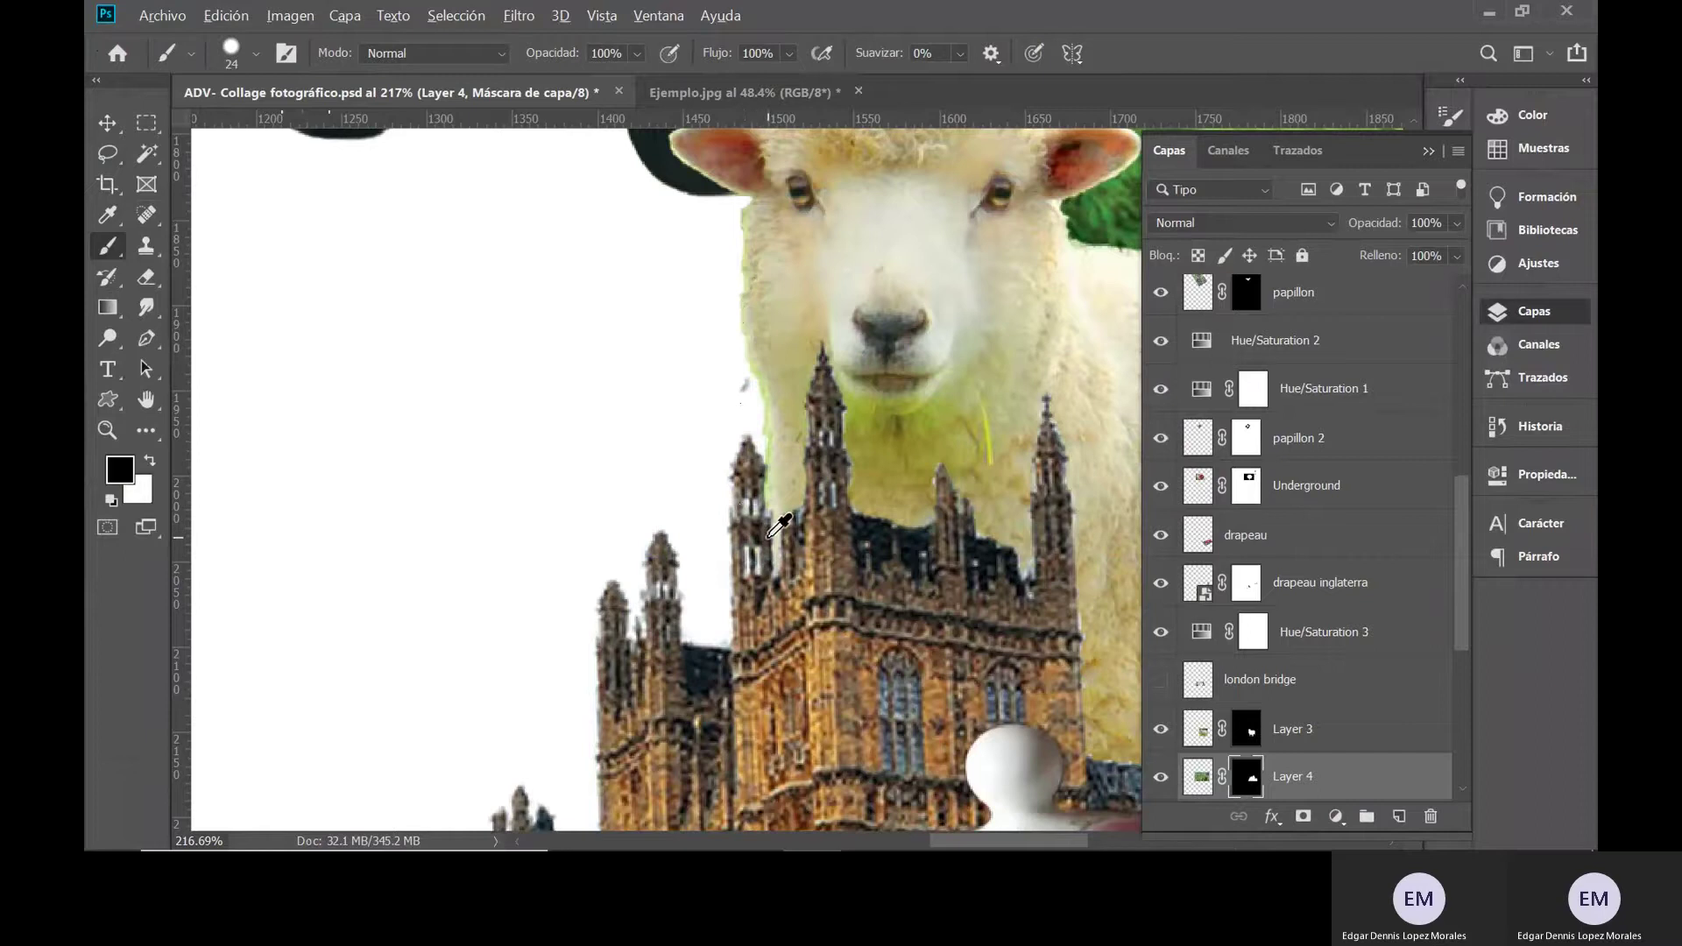
- Try to mask out the leftover speck beside the sheep's neck on the Layer 3 mask with the black 24 px brush
{"action": "scroll", "coordinate": [779, 524], "scroll_direction": "down", "scroll_amount": 5}
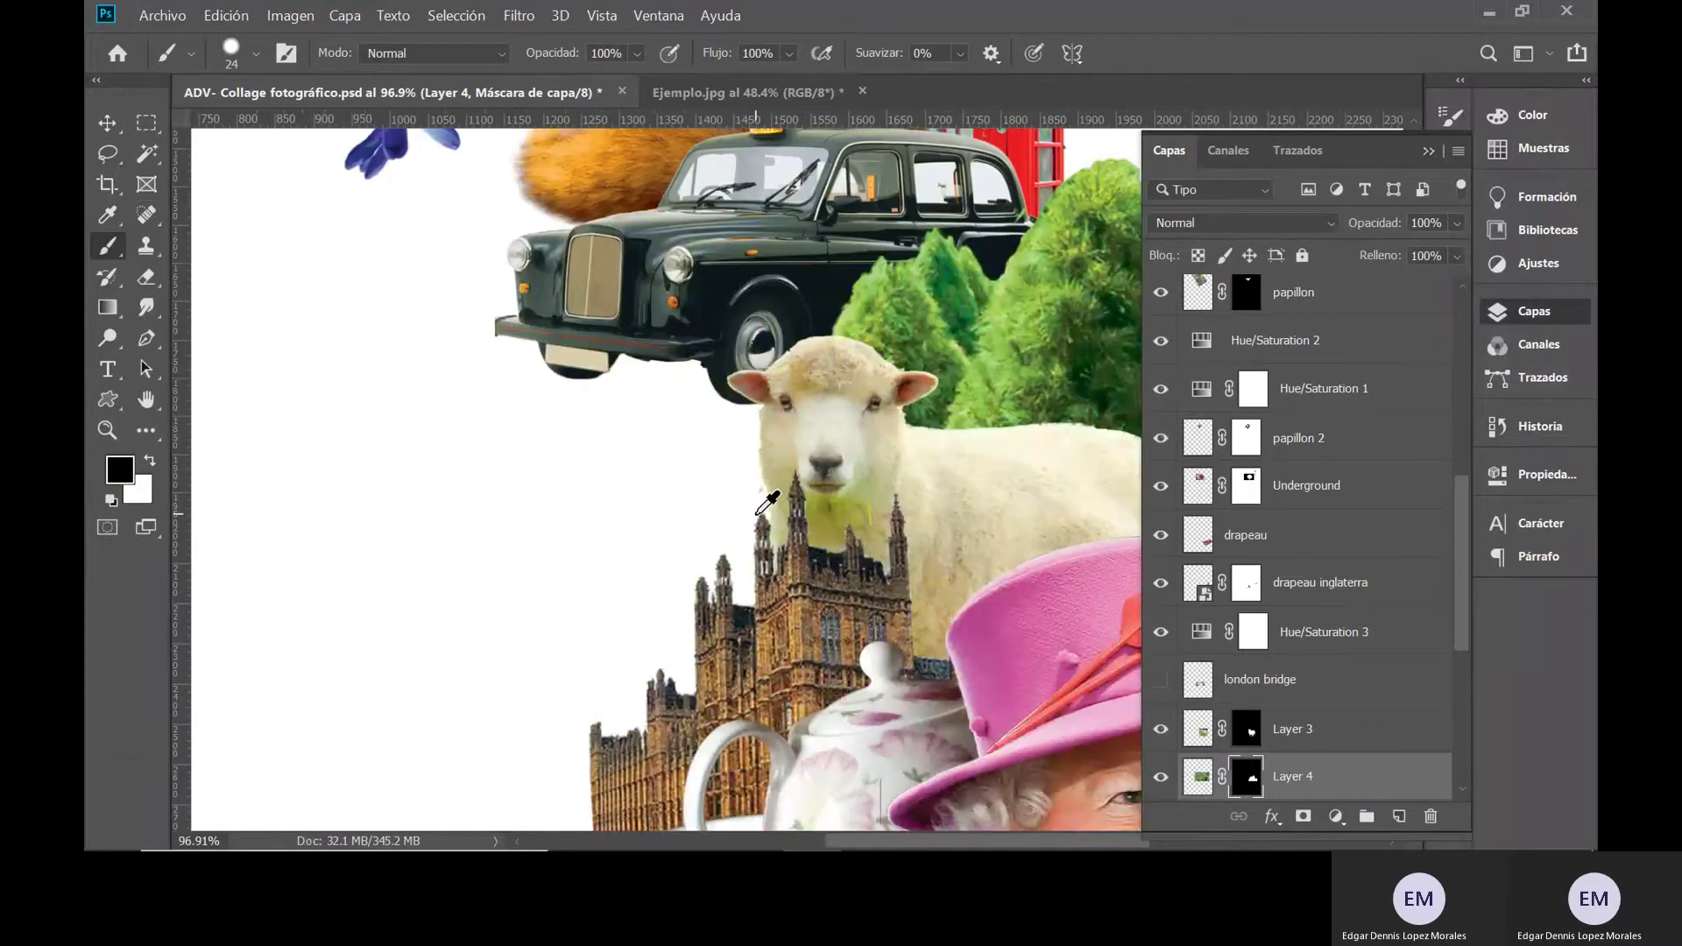
{"action": "scroll", "coordinate": [759, 514], "scroll_direction": "up", "scroll_amount": 3}
{"action": "key", "text": "v"}
{"action": "left_click", "coordinate": [765, 473]}
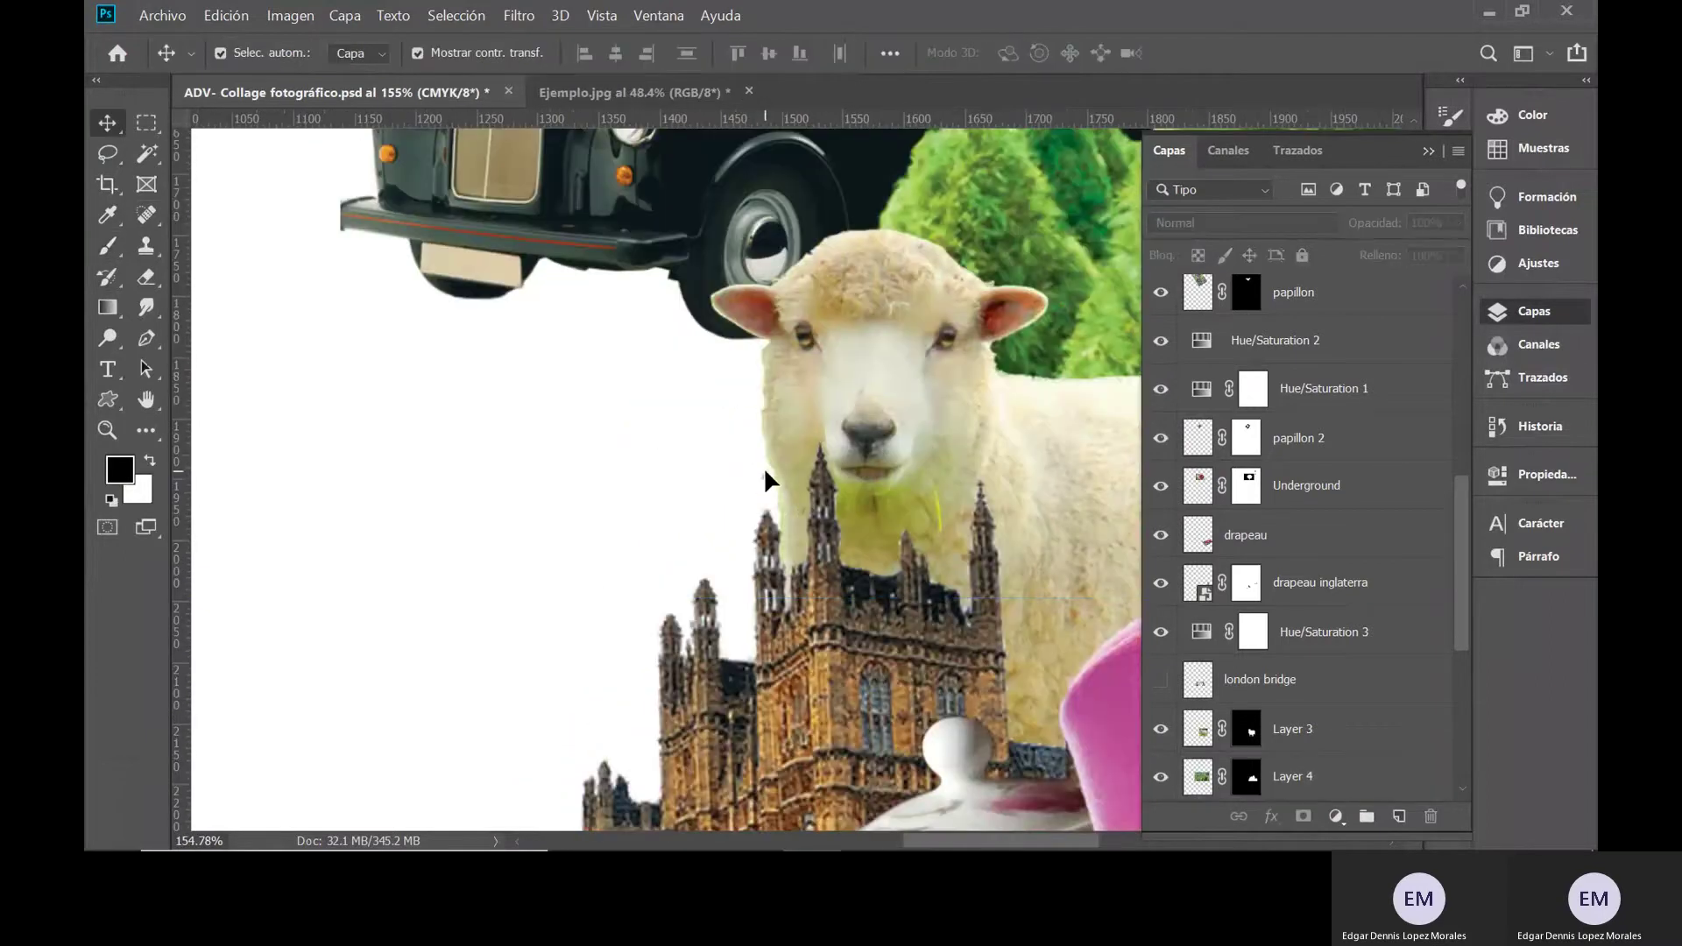
{"action": "scroll", "coordinate": [1361, 516], "scroll_direction": "up", "scroll_amount": 10}
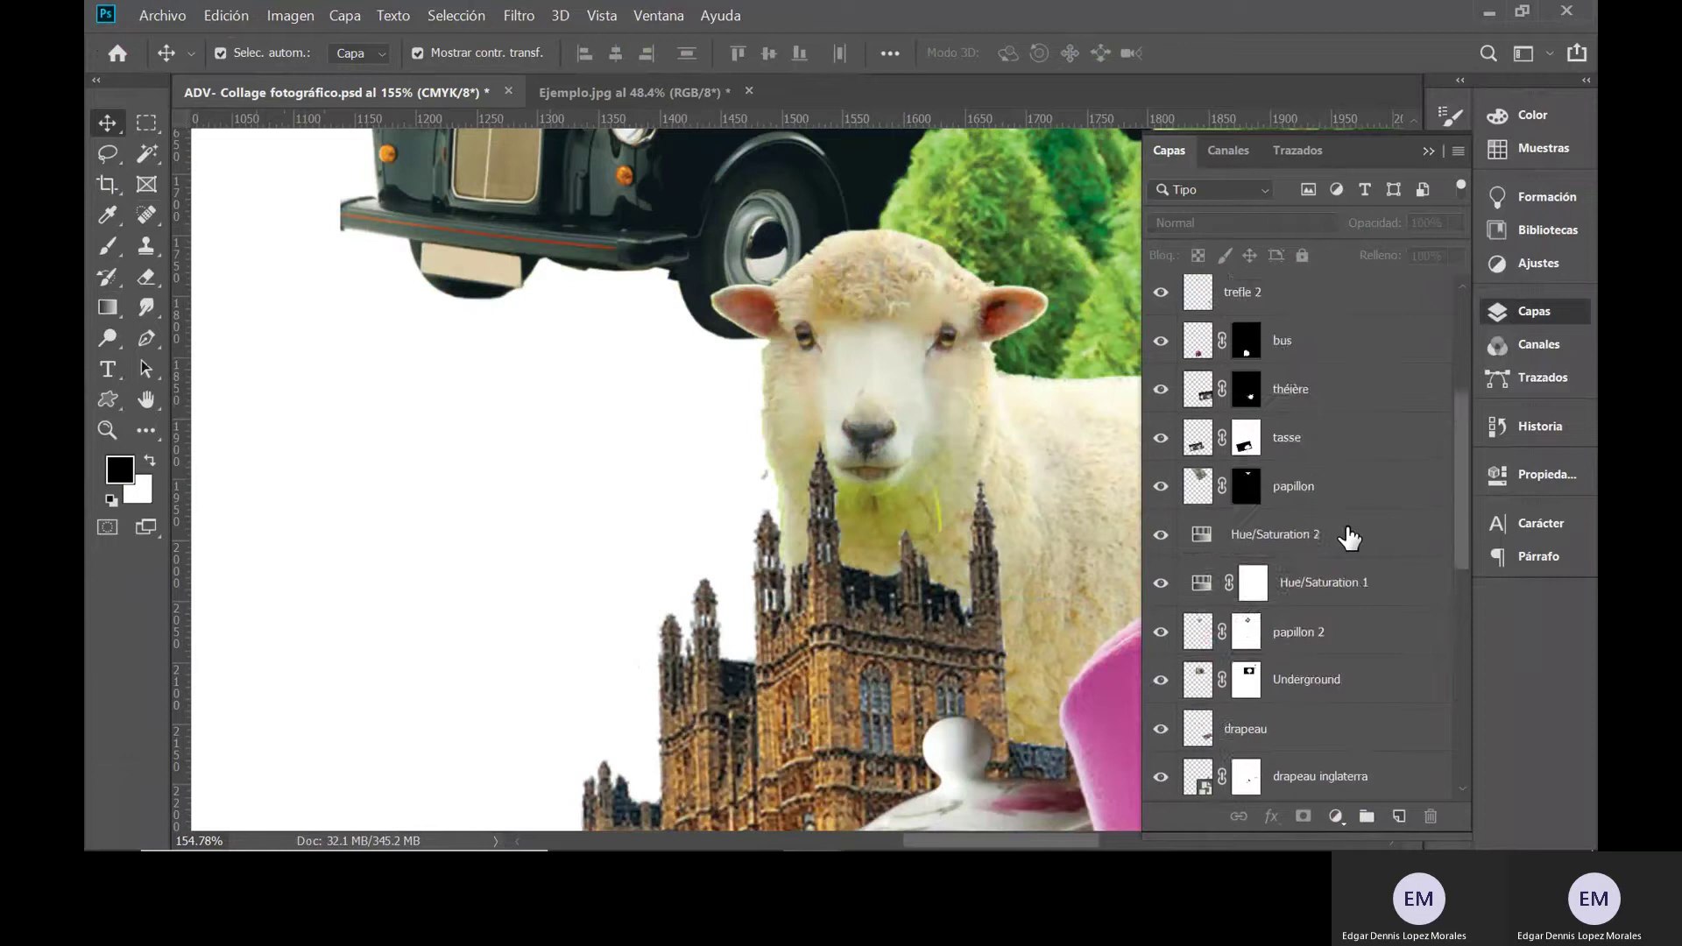
{"action": "left_click", "coordinate": [832, 530]}
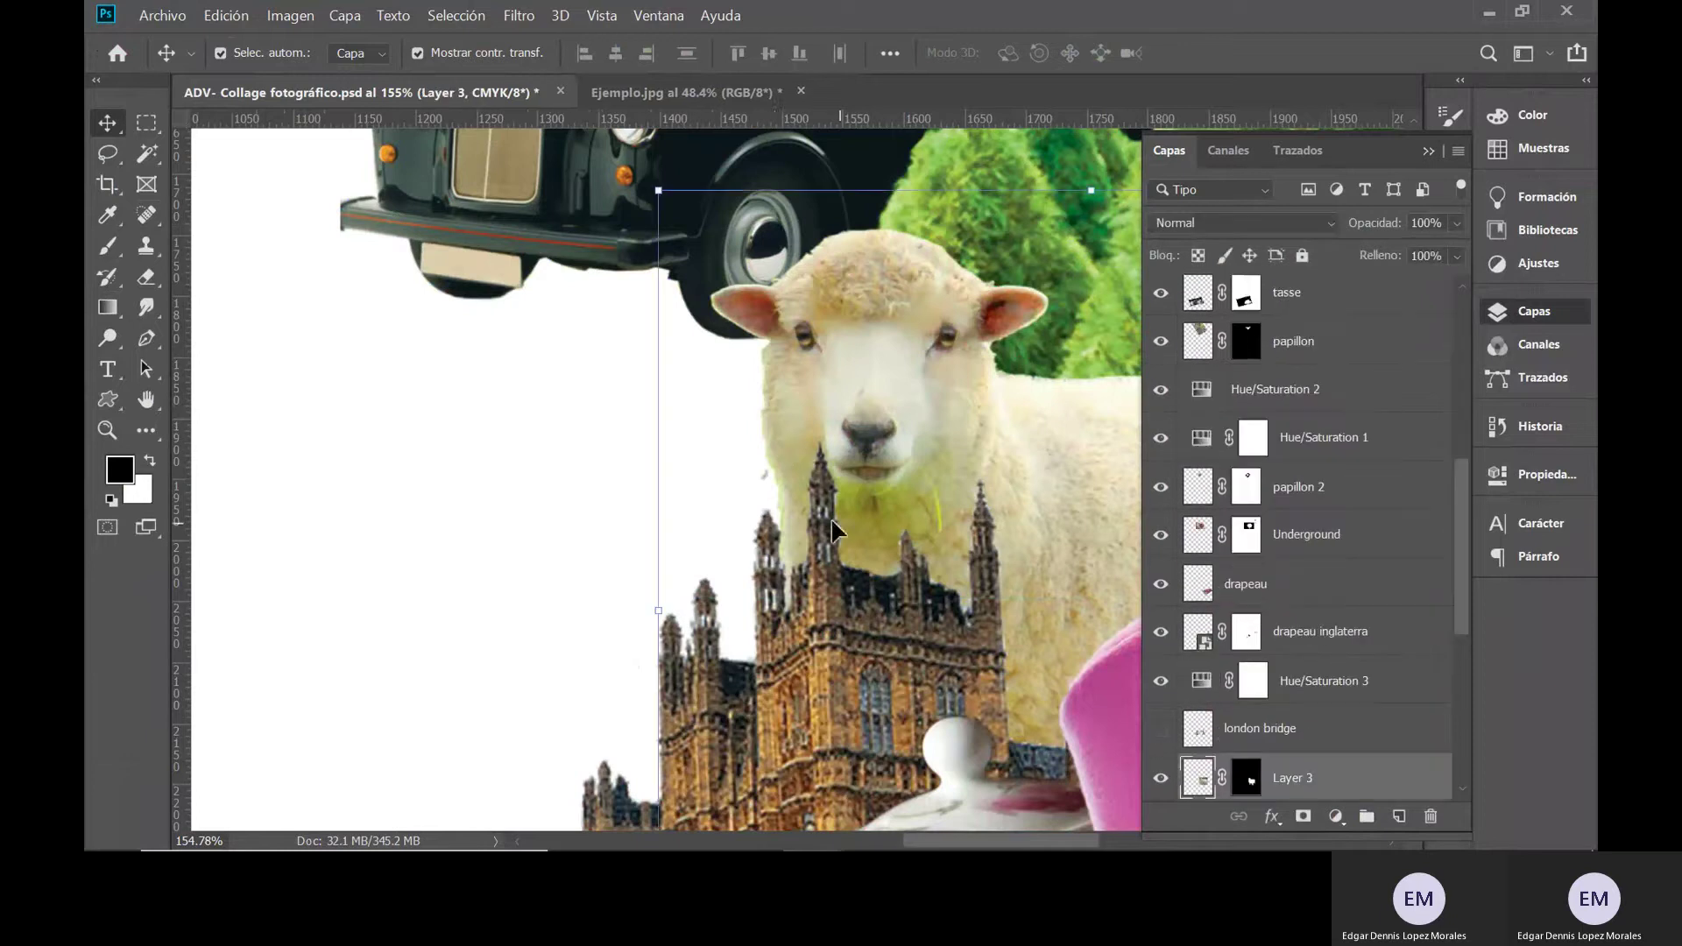
{"action": "left_click", "coordinate": [1249, 780]}
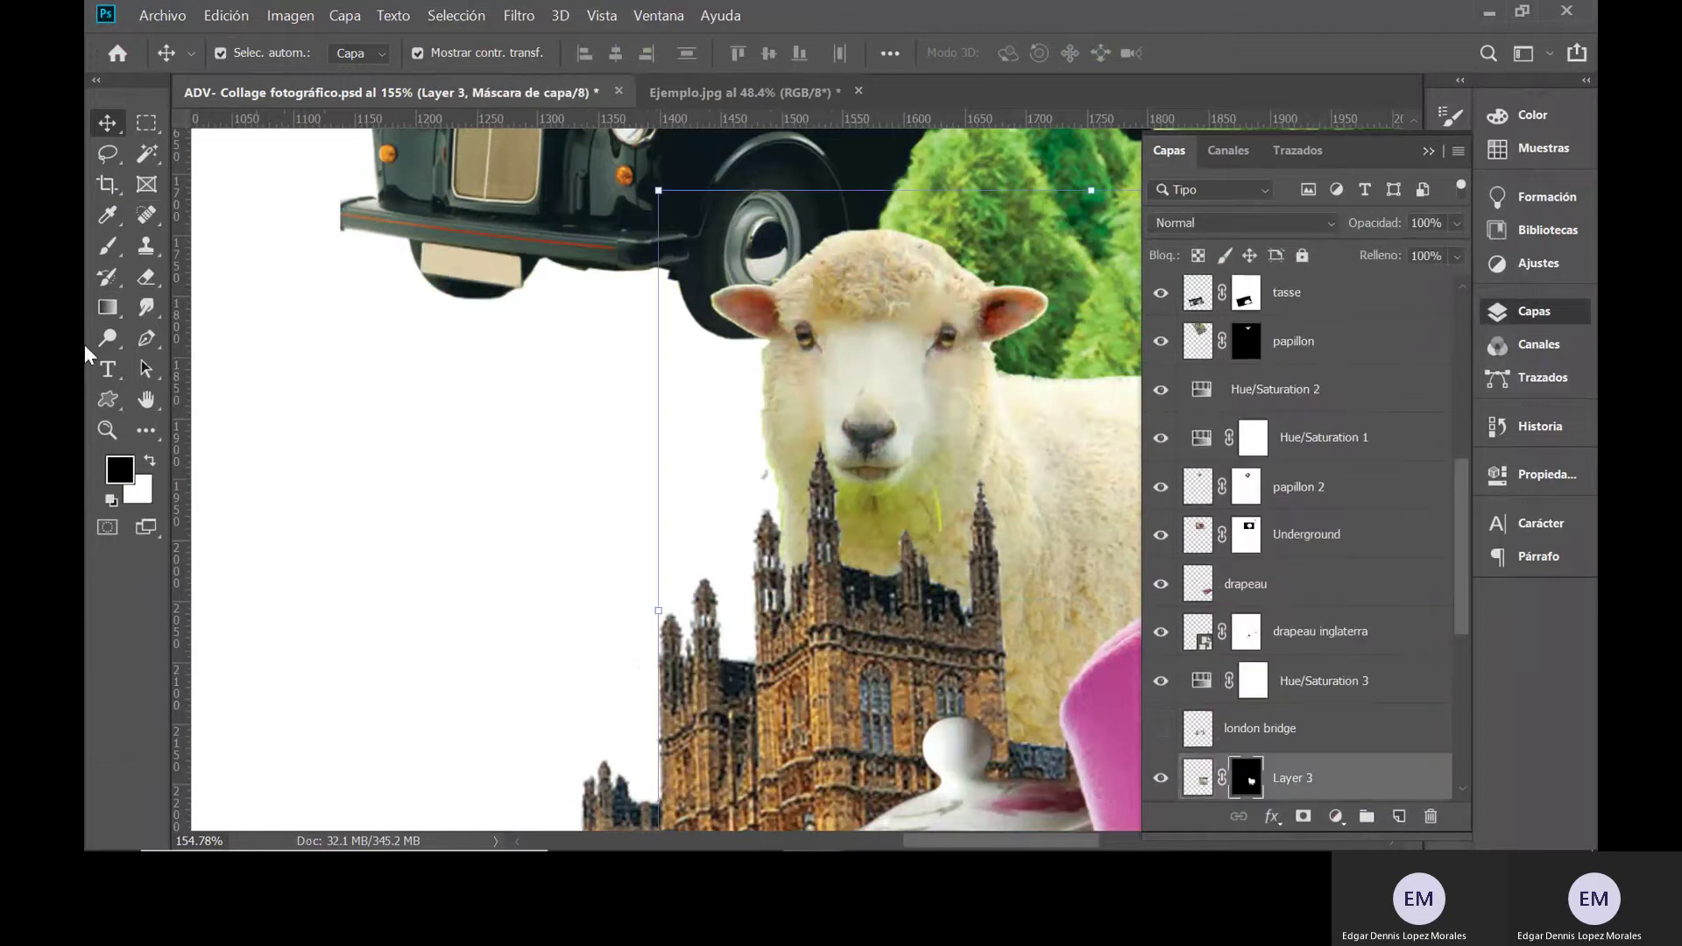
{"action": "left_click", "coordinate": [114, 250]}
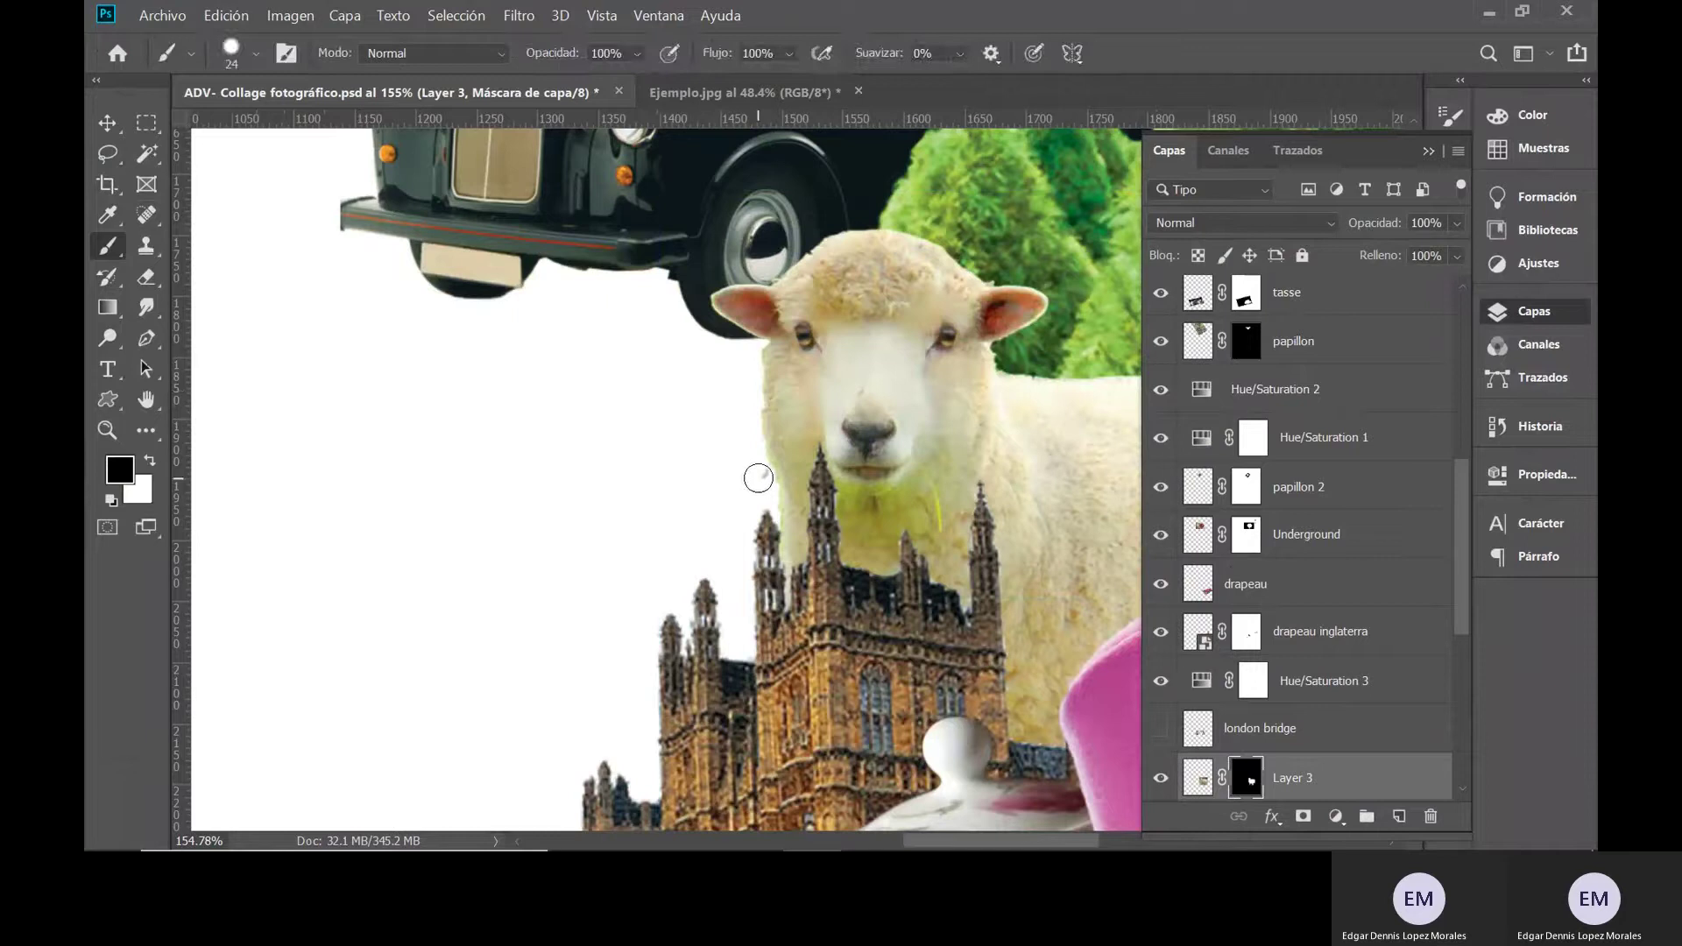
- Mask out the leftover speck beside the sheep's neck on the drapeau inglaterra mask, hiding Layer 3 only while working on it
{"action": "left_click", "coordinate": [107, 122]}
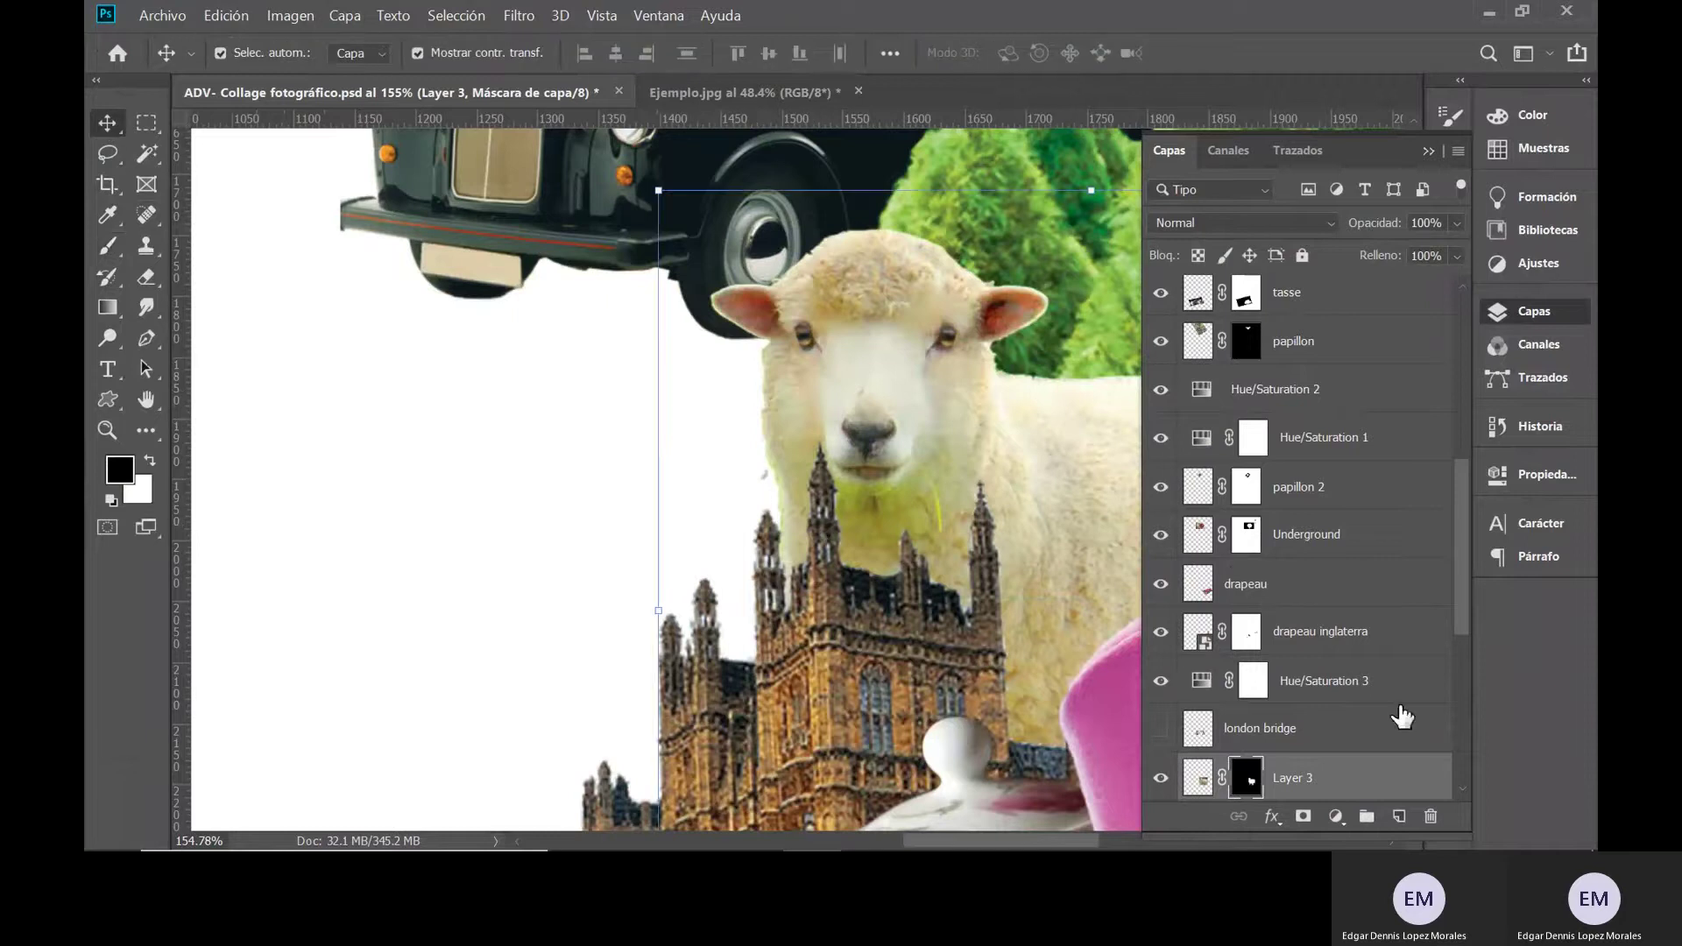
{"action": "left_click", "coordinate": [1161, 778]}
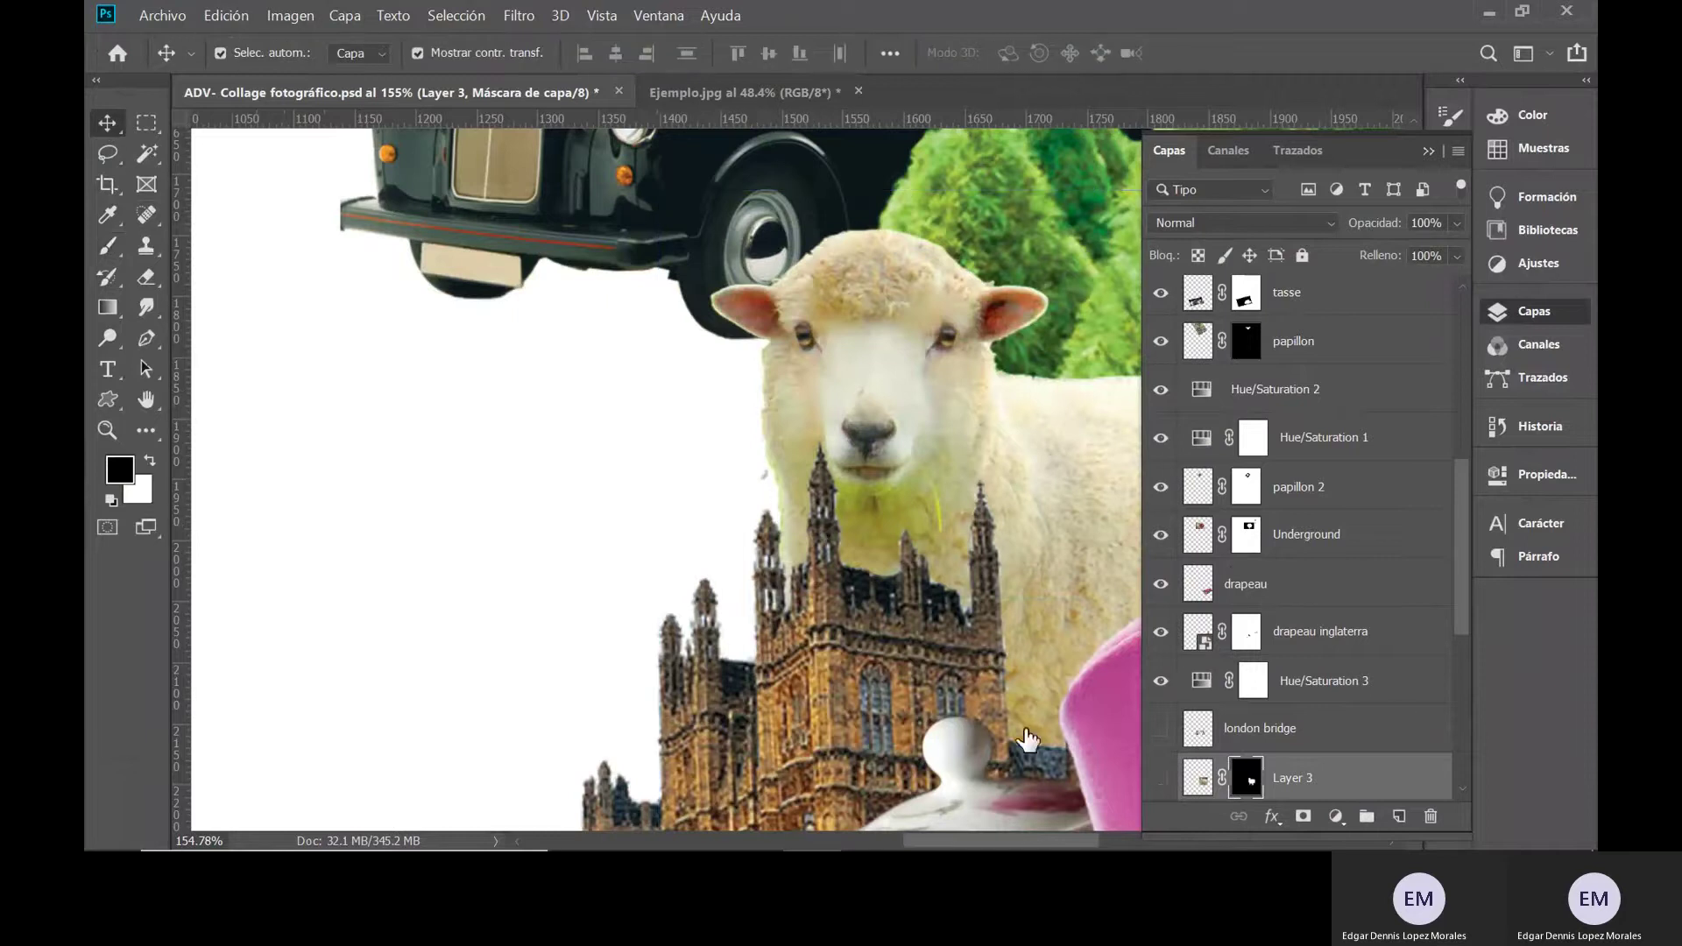
{"action": "left_click", "coordinate": [767, 480]}
{"action": "left_click", "coordinate": [1250, 632]}
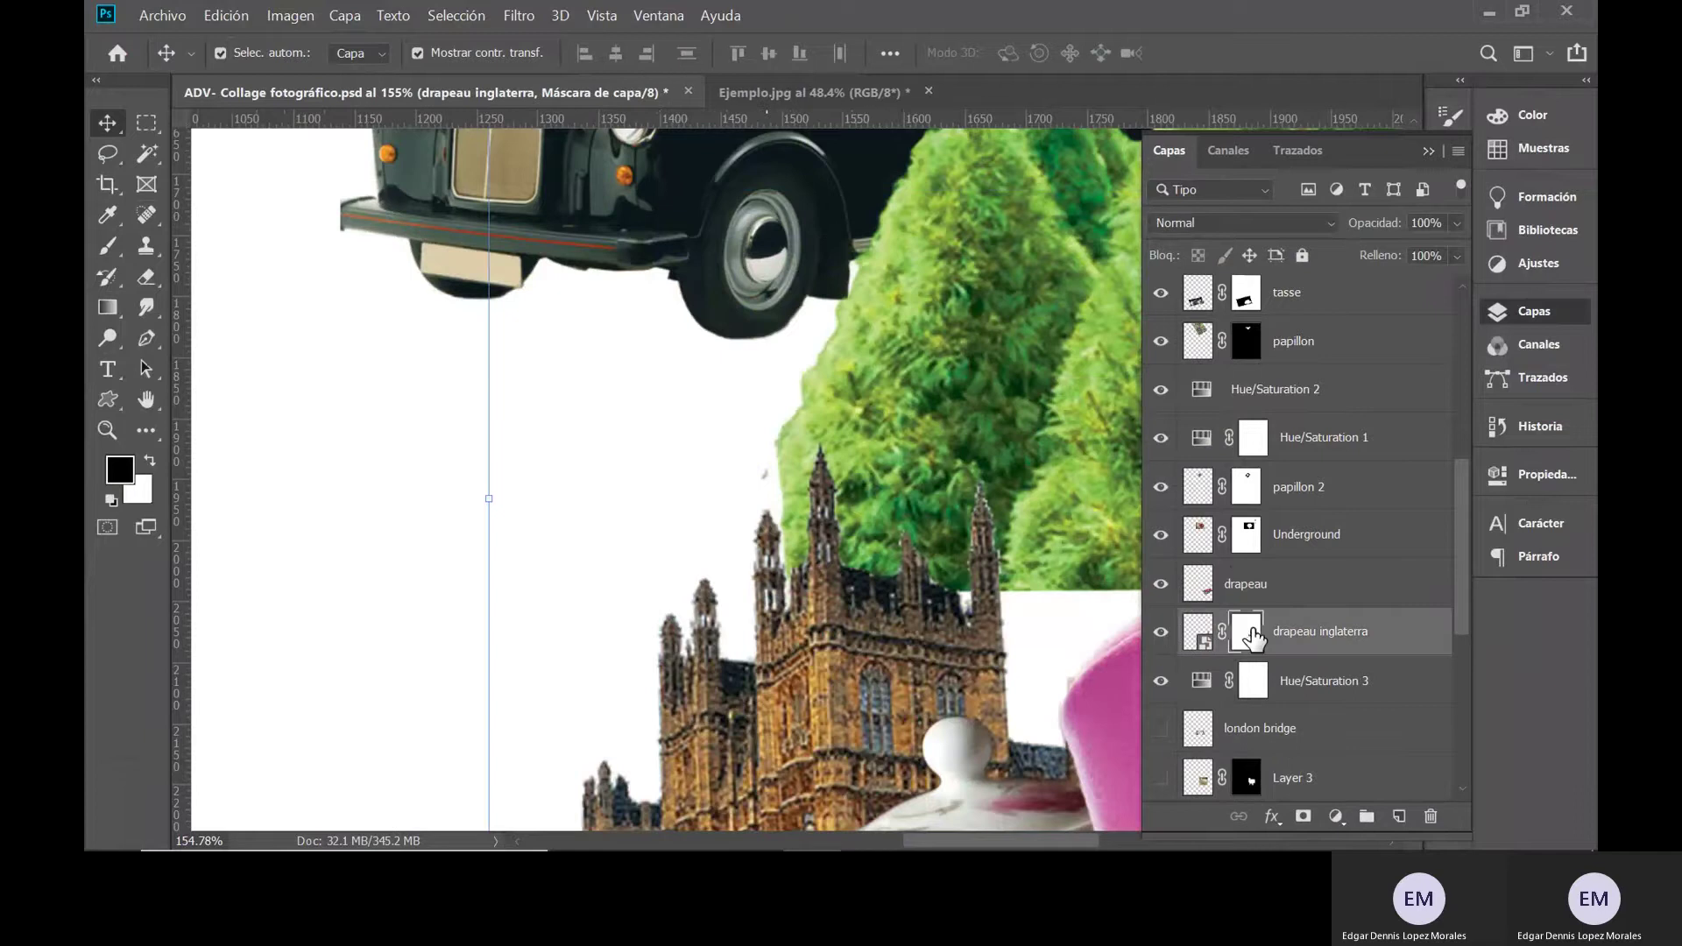
{"action": "left_click", "coordinate": [107, 246]}
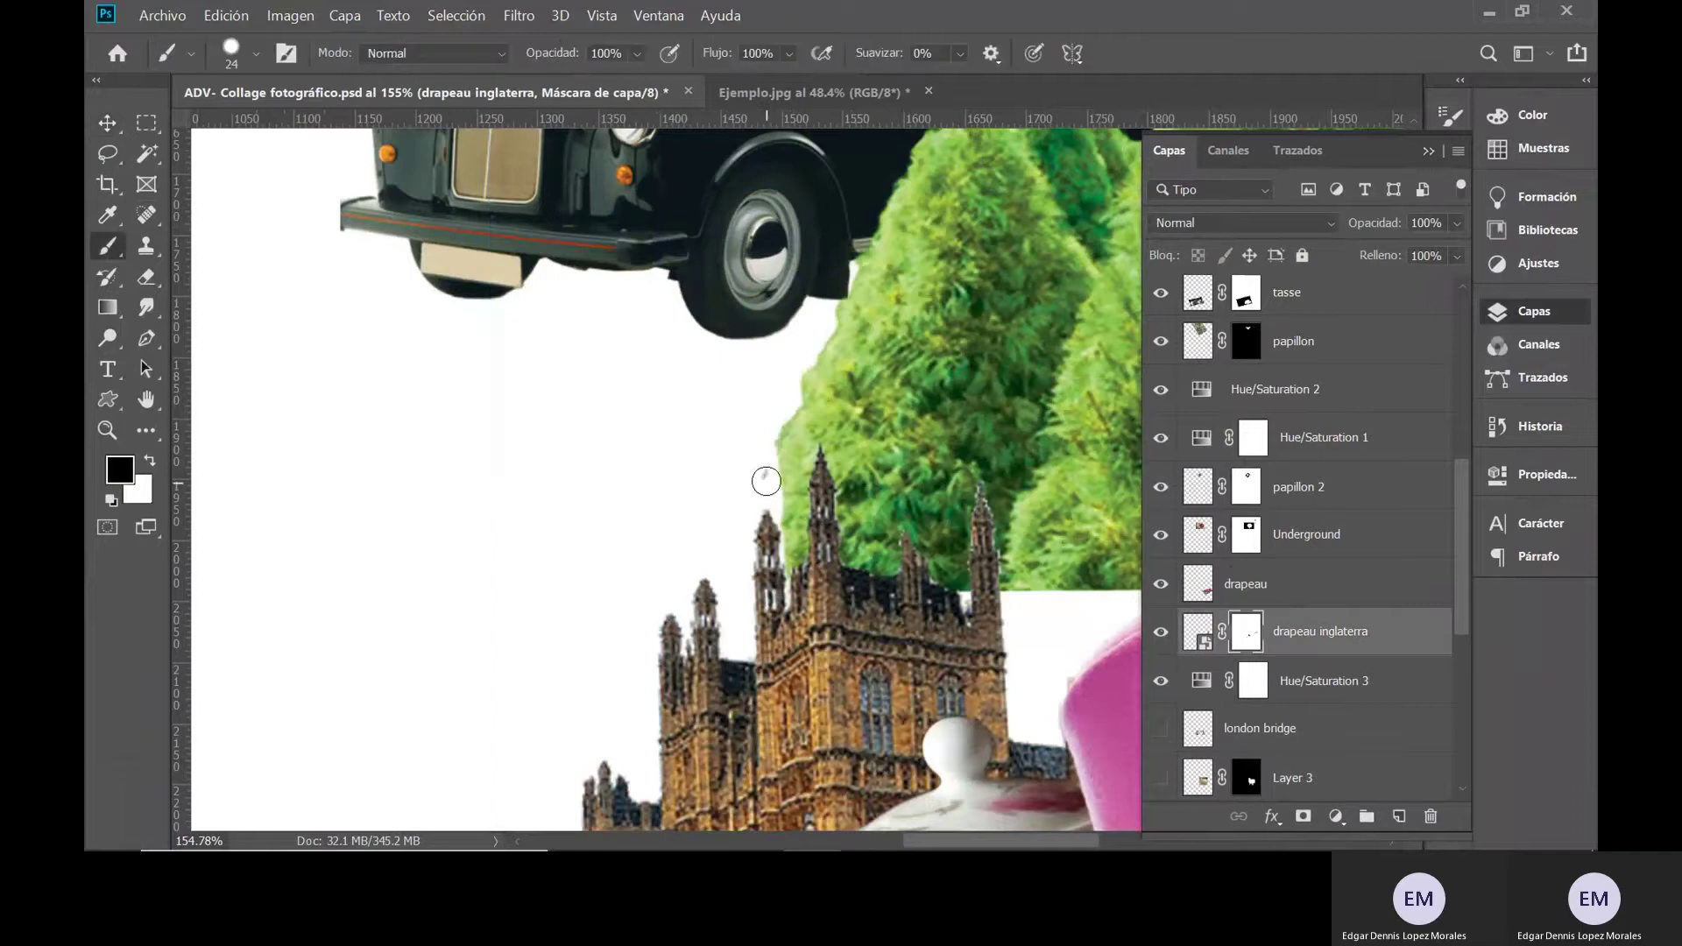
{"action": "left_click", "coordinate": [107, 123]}
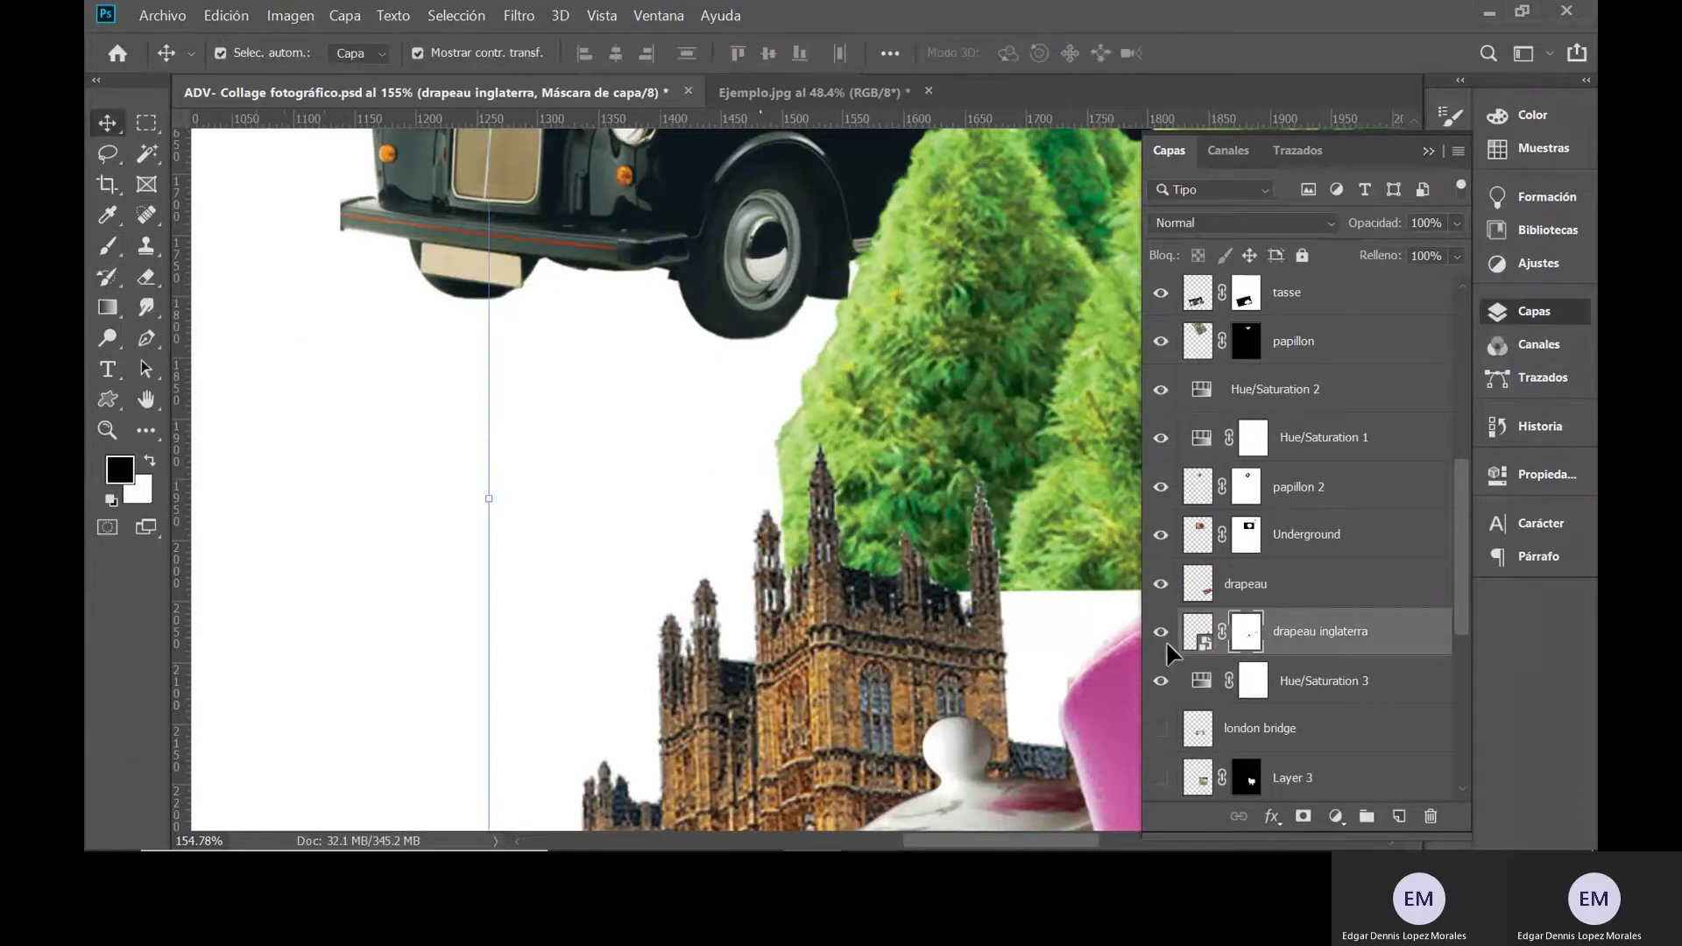
{"action": "scroll", "coordinate": [1170, 730], "scroll_direction": "down", "scroll_amount": 2}
{"action": "left_click", "coordinate": [1161, 680]}
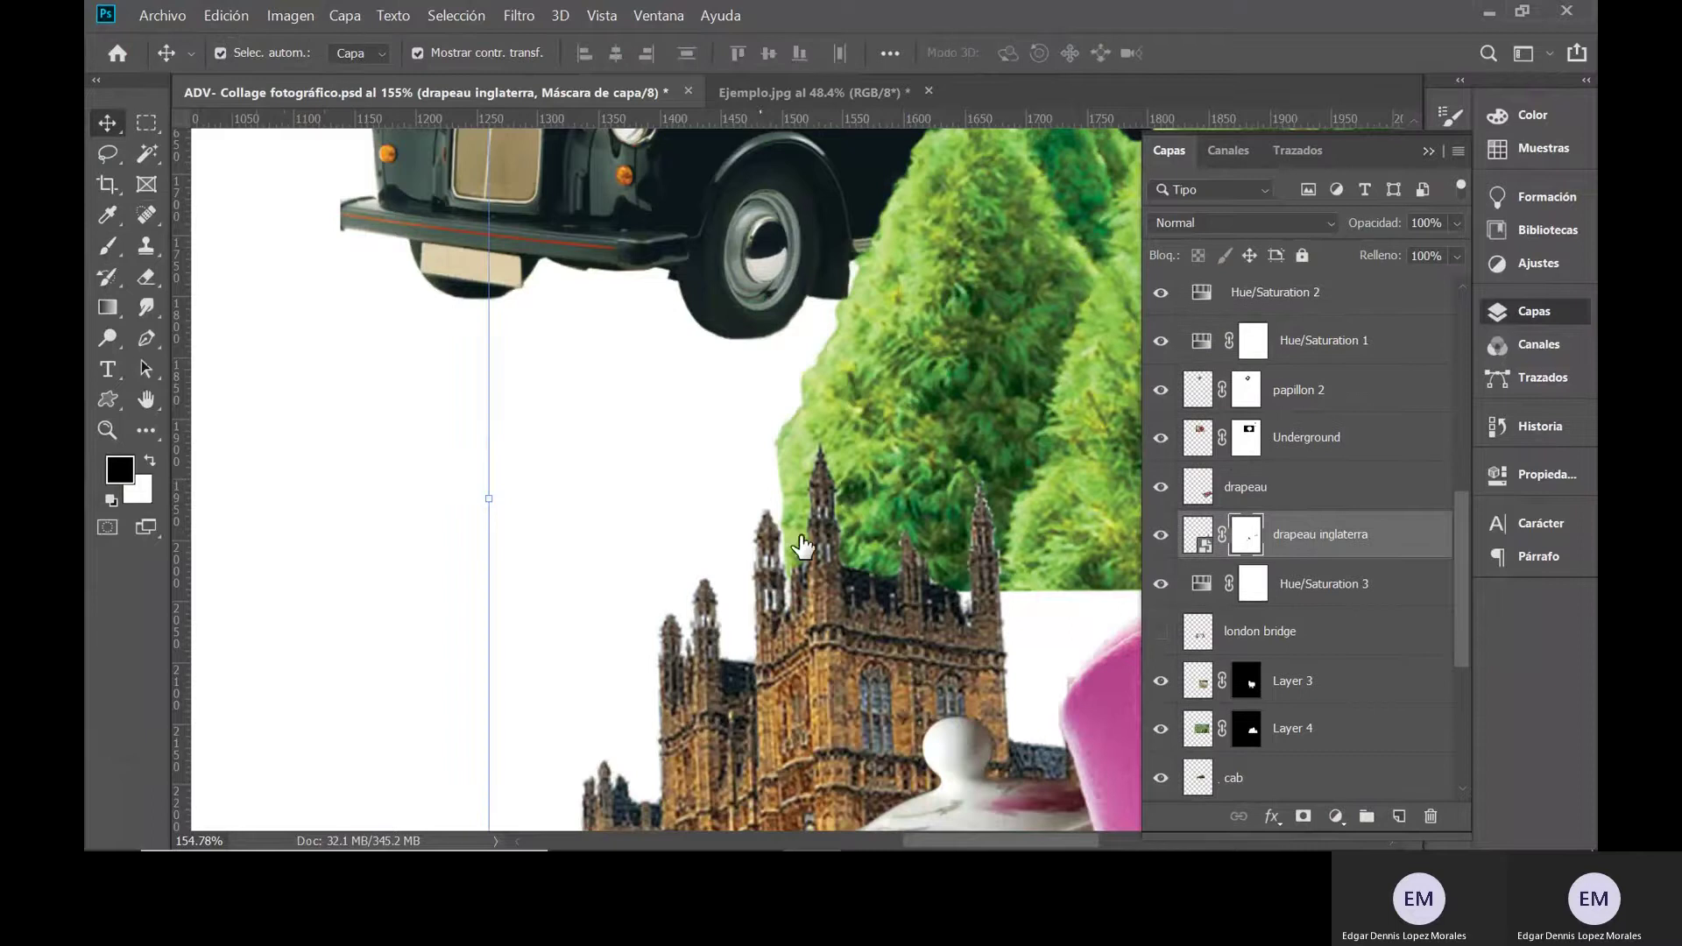
- Deselect the layers and examine the whole collage page for remaining edge flaws
{"action": "key", "text": "ctrl+0"}
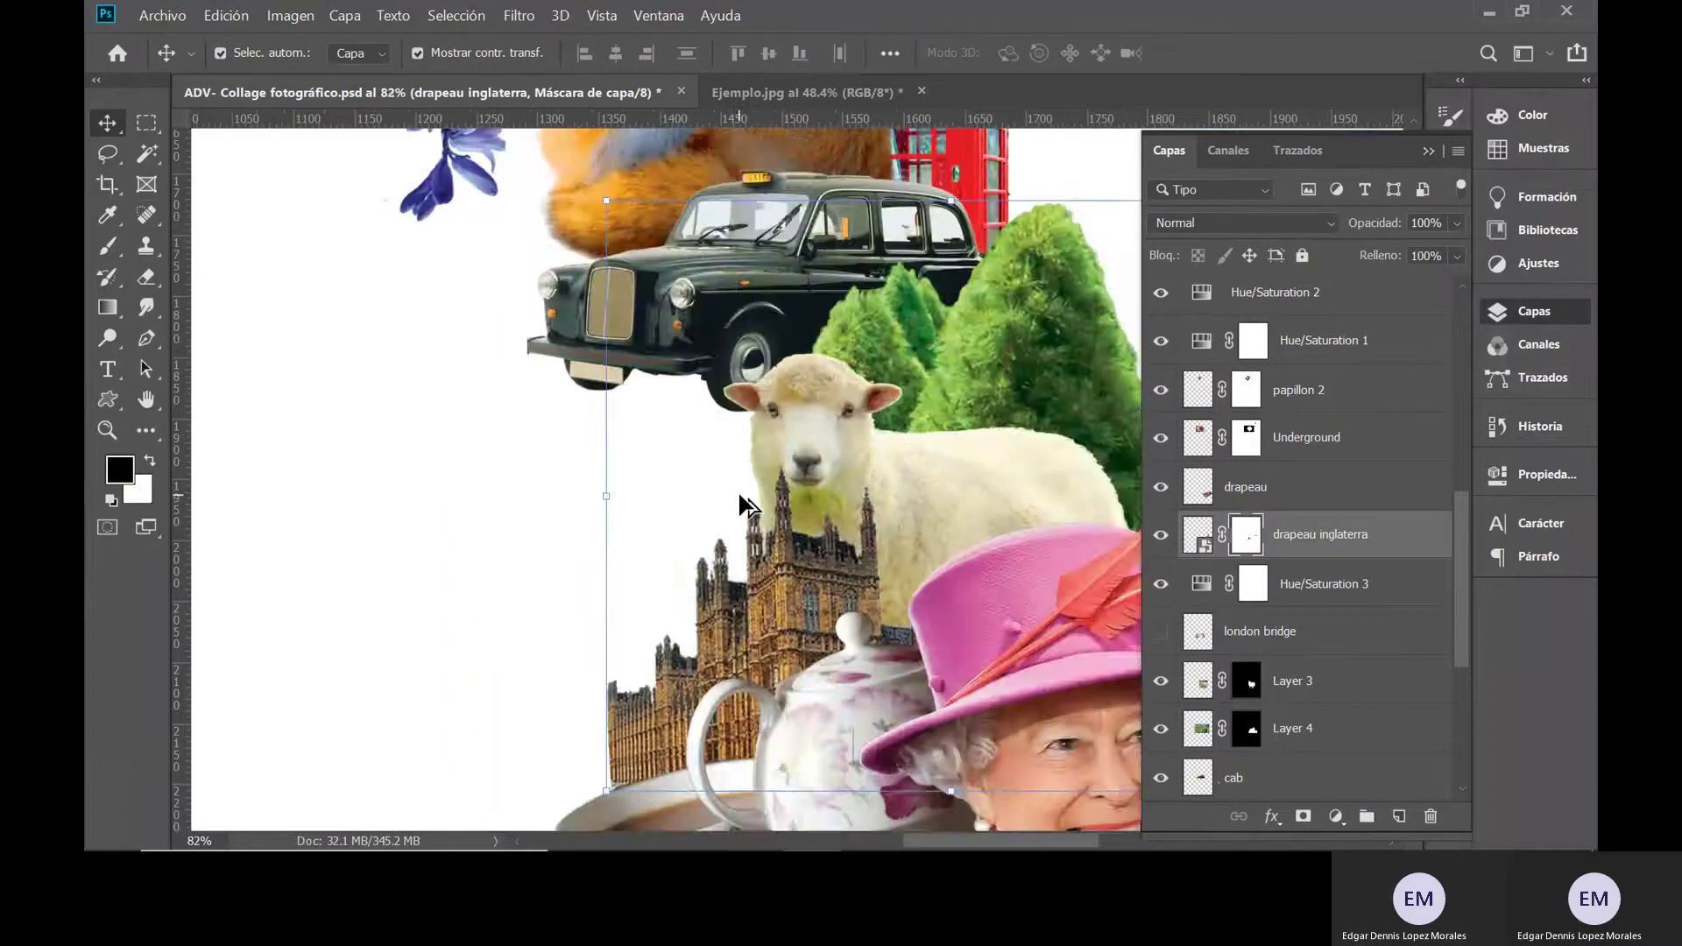
{"action": "scroll", "coordinate": [807, 334], "scroll_direction": "down", "scroll_amount": 3}
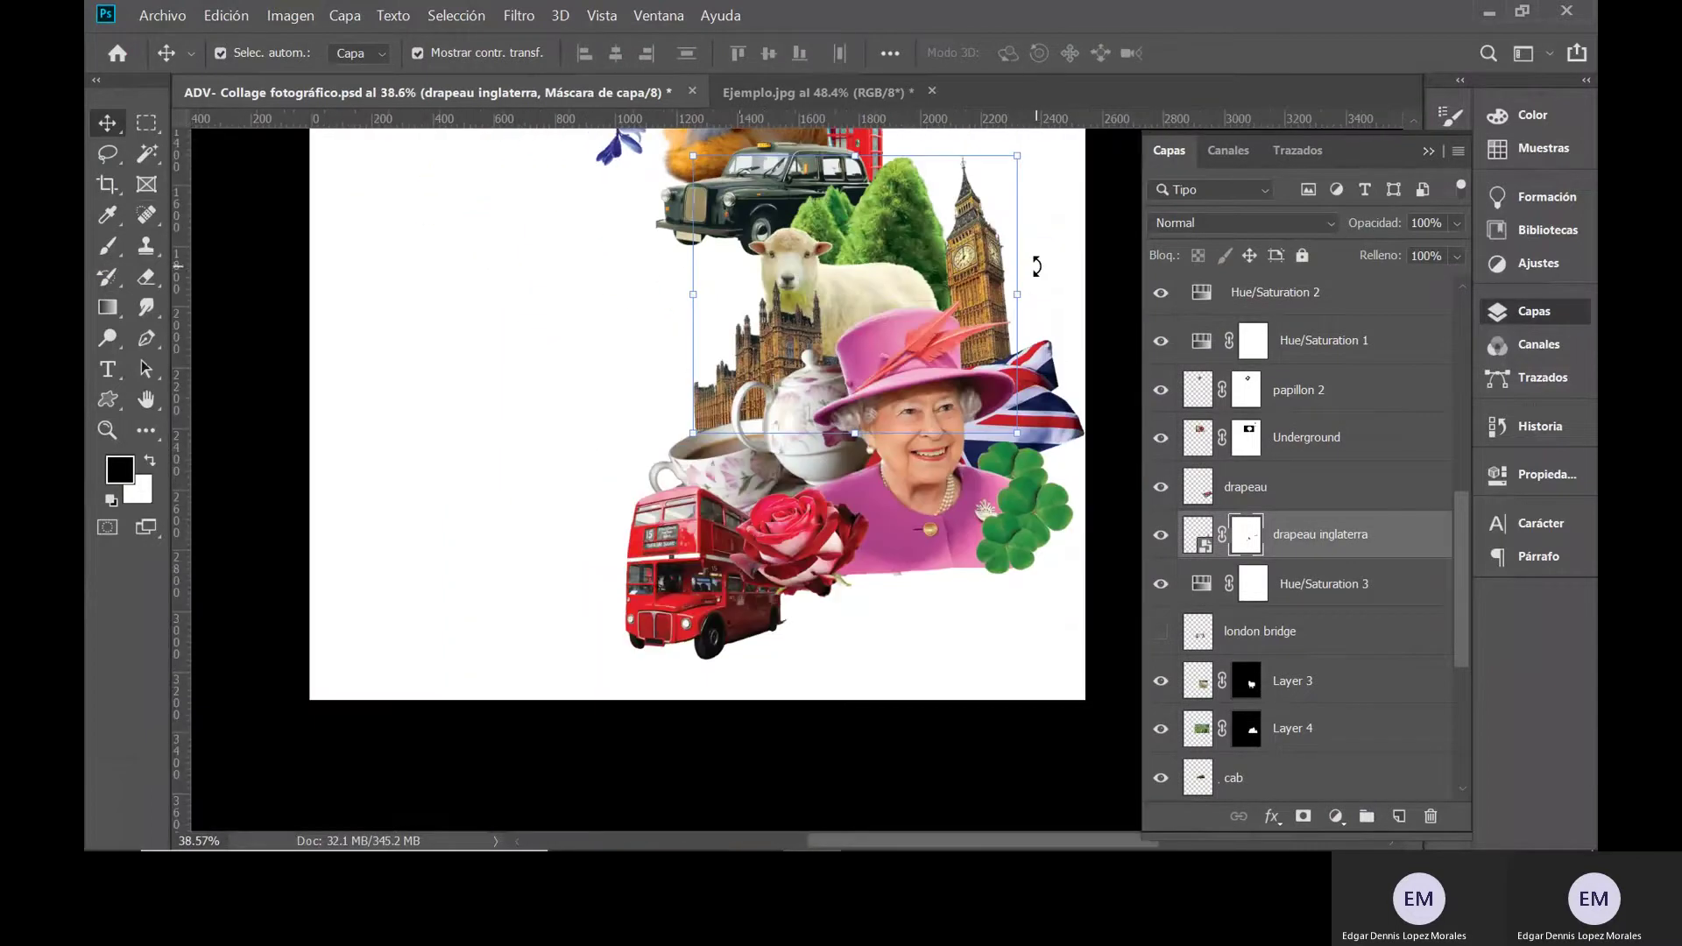
{"action": "left_click_drag", "start_coordinate": [964, 298], "coordinate": [963, 427]}
{"action": "scroll", "coordinate": [964, 427], "scroll_direction": "up", "scroll_amount": 3}
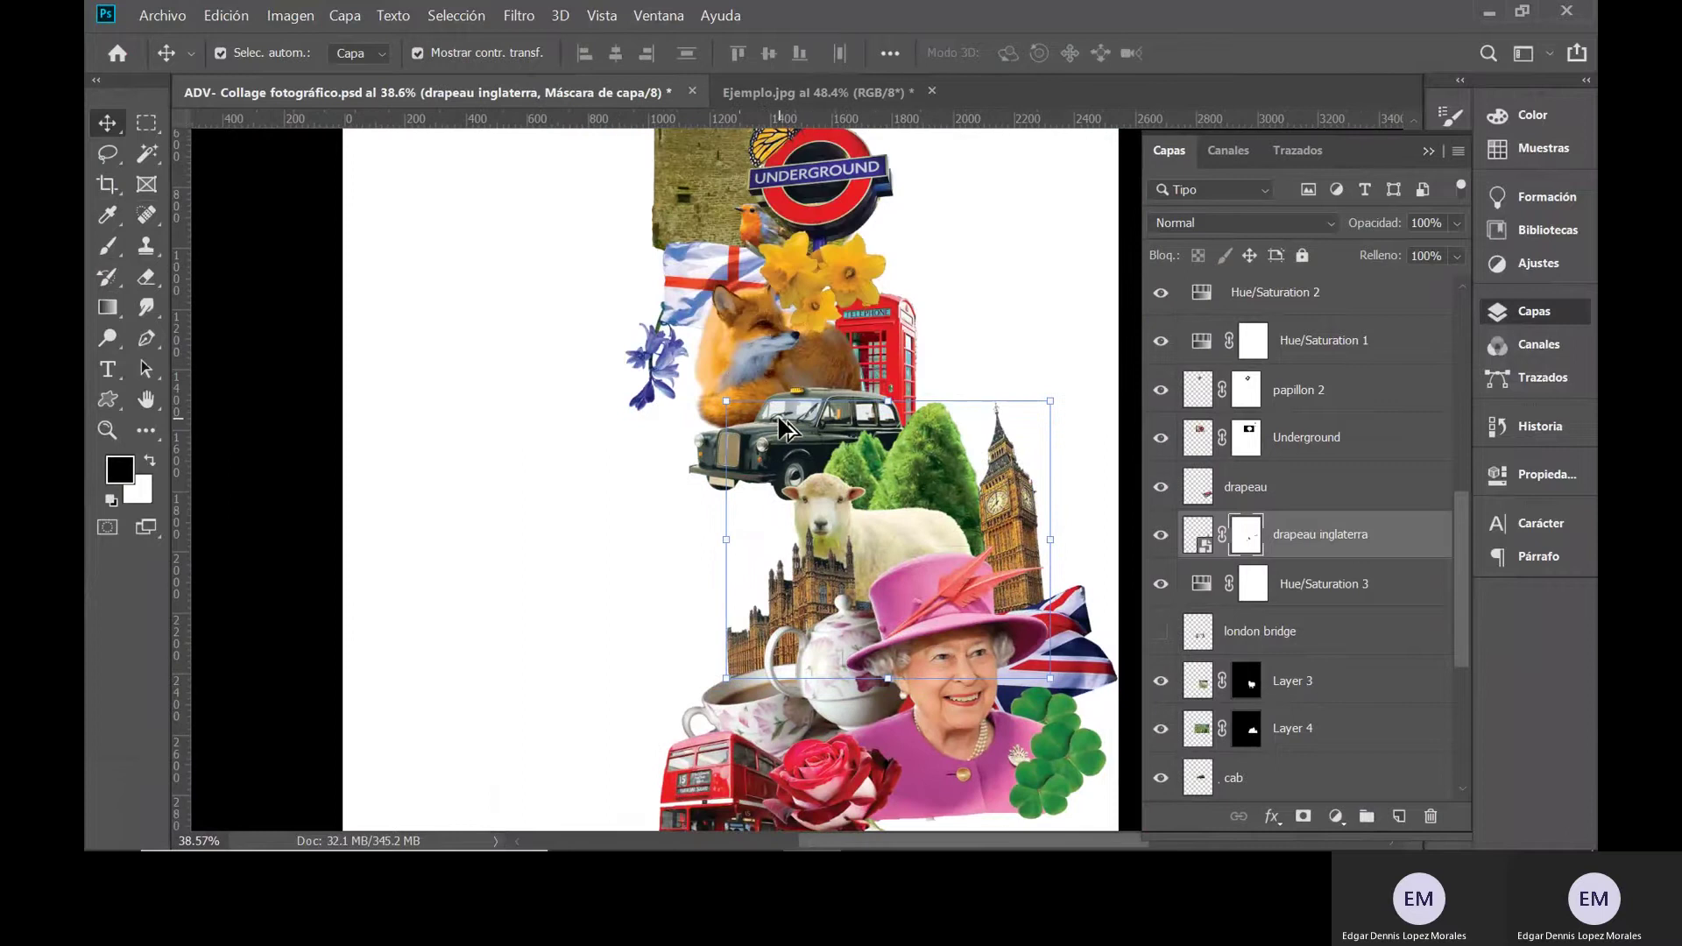
{"action": "scroll", "coordinate": [1087, 314], "scroll_direction": "down", "scroll_amount": 2}
{"action": "left_click", "coordinate": [1087, 314]}
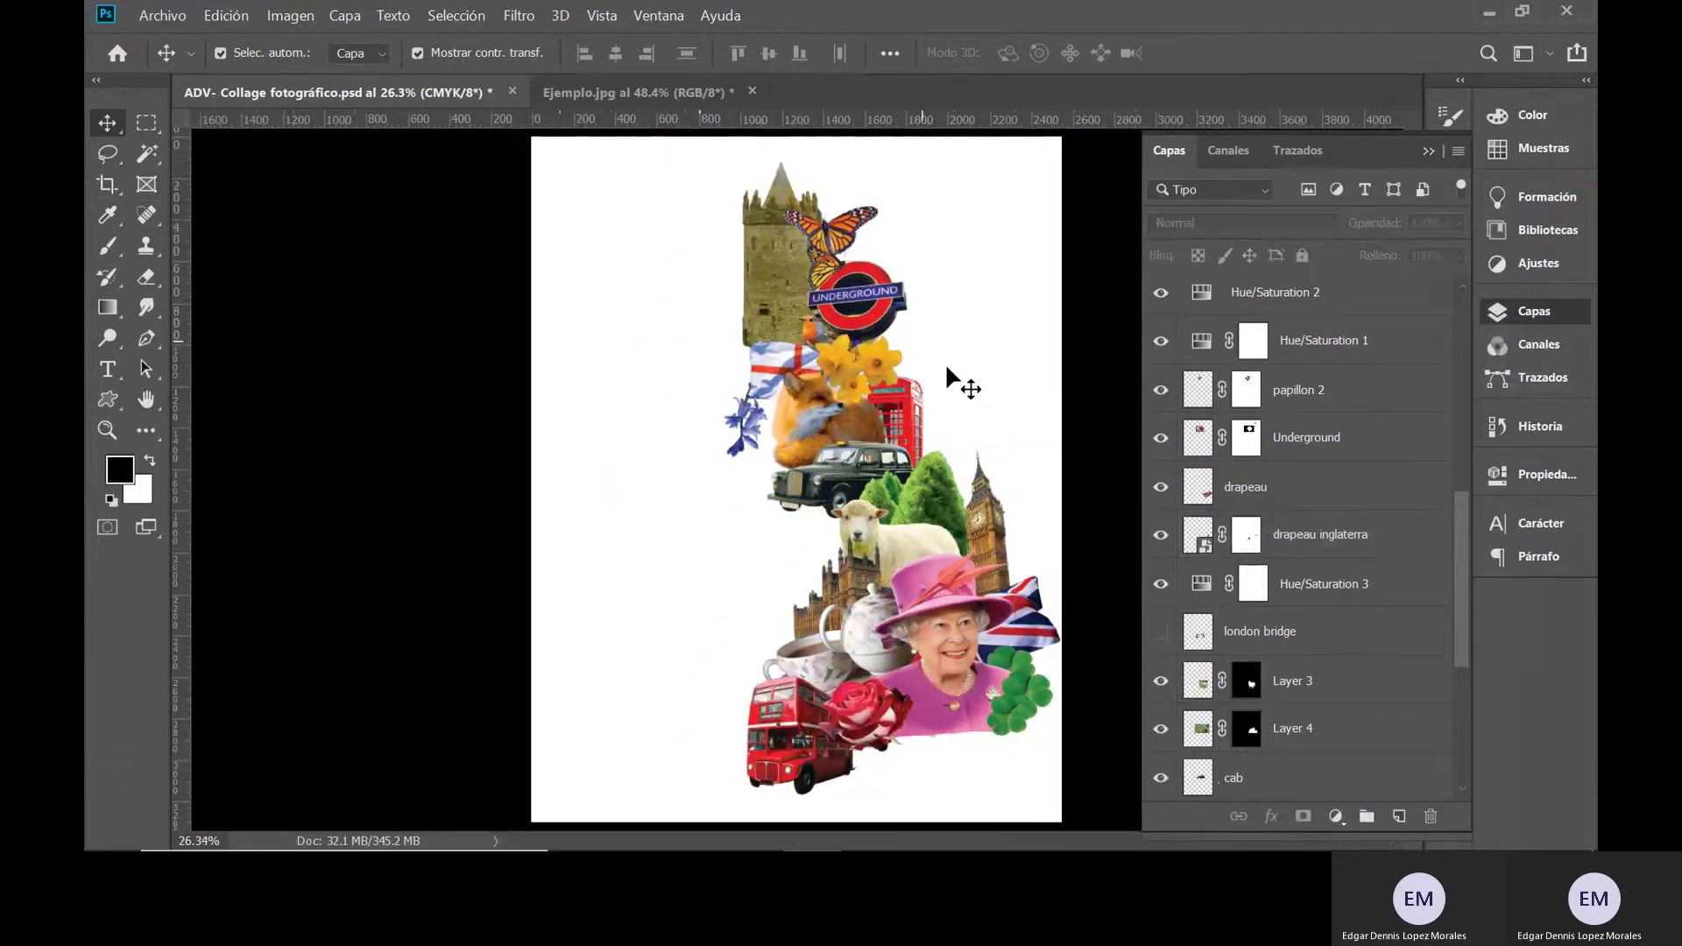
{"action": "scroll", "coordinate": [952, 387], "scroll_direction": "down", "scroll_amount": 1}
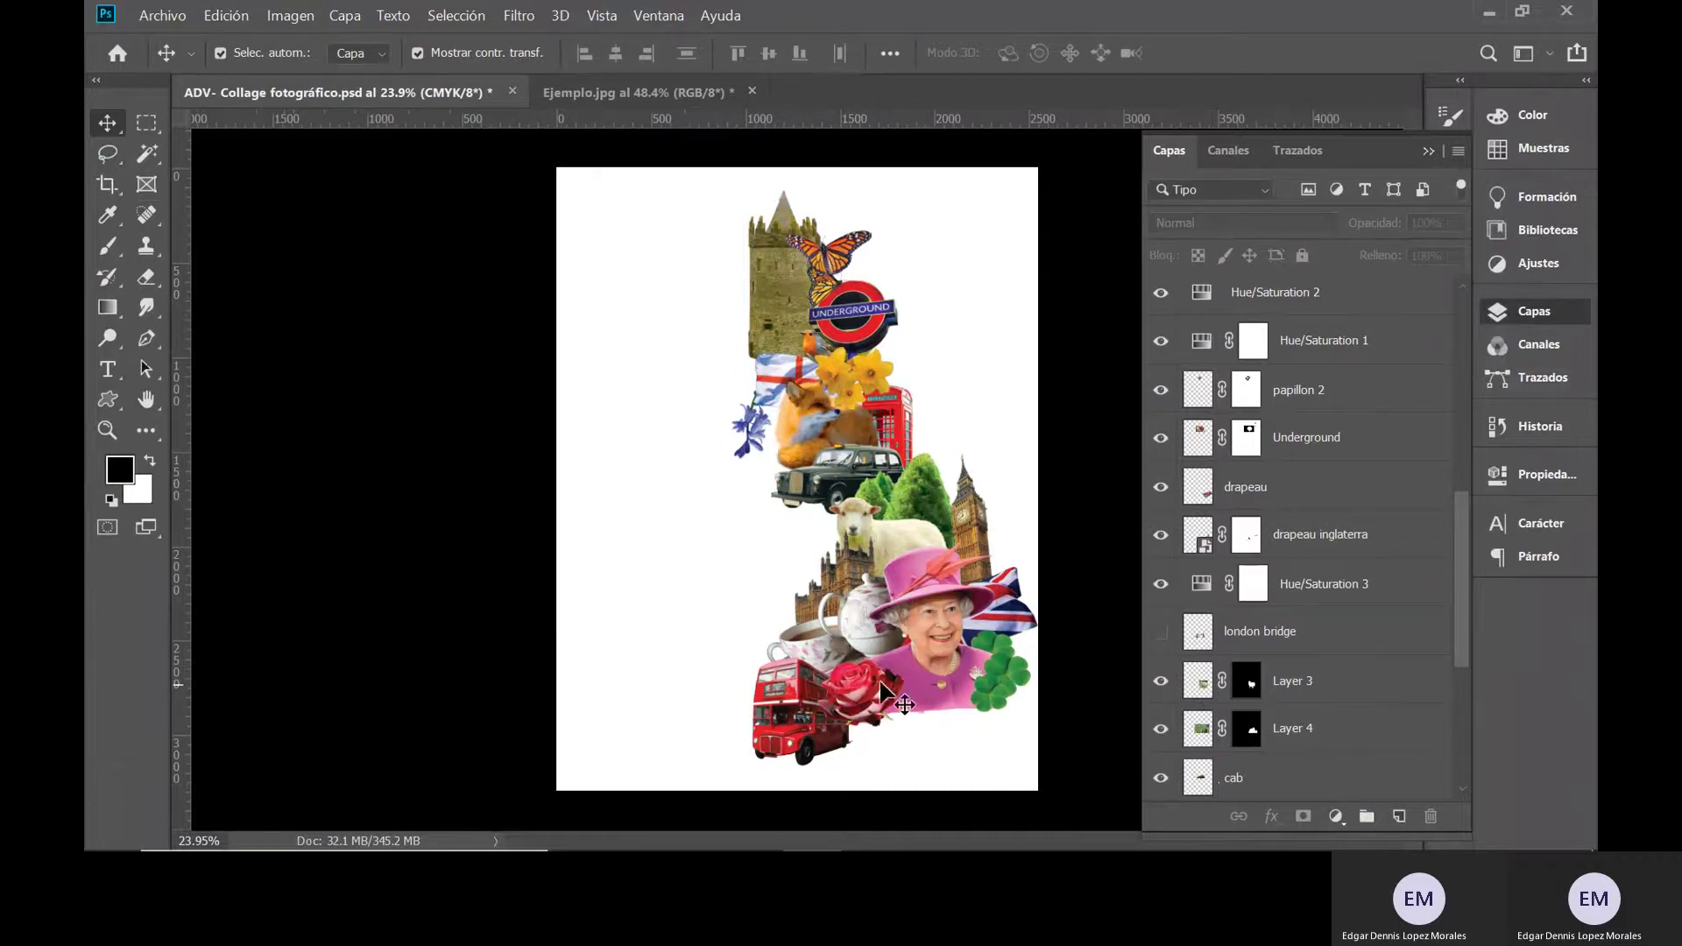
- Check the effect of the Hue/Saturation adjustment layers on the collage by toggling their visibility
{"action": "scroll", "coordinate": [1314, 573], "scroll_direction": "down", "scroll_amount": 2}
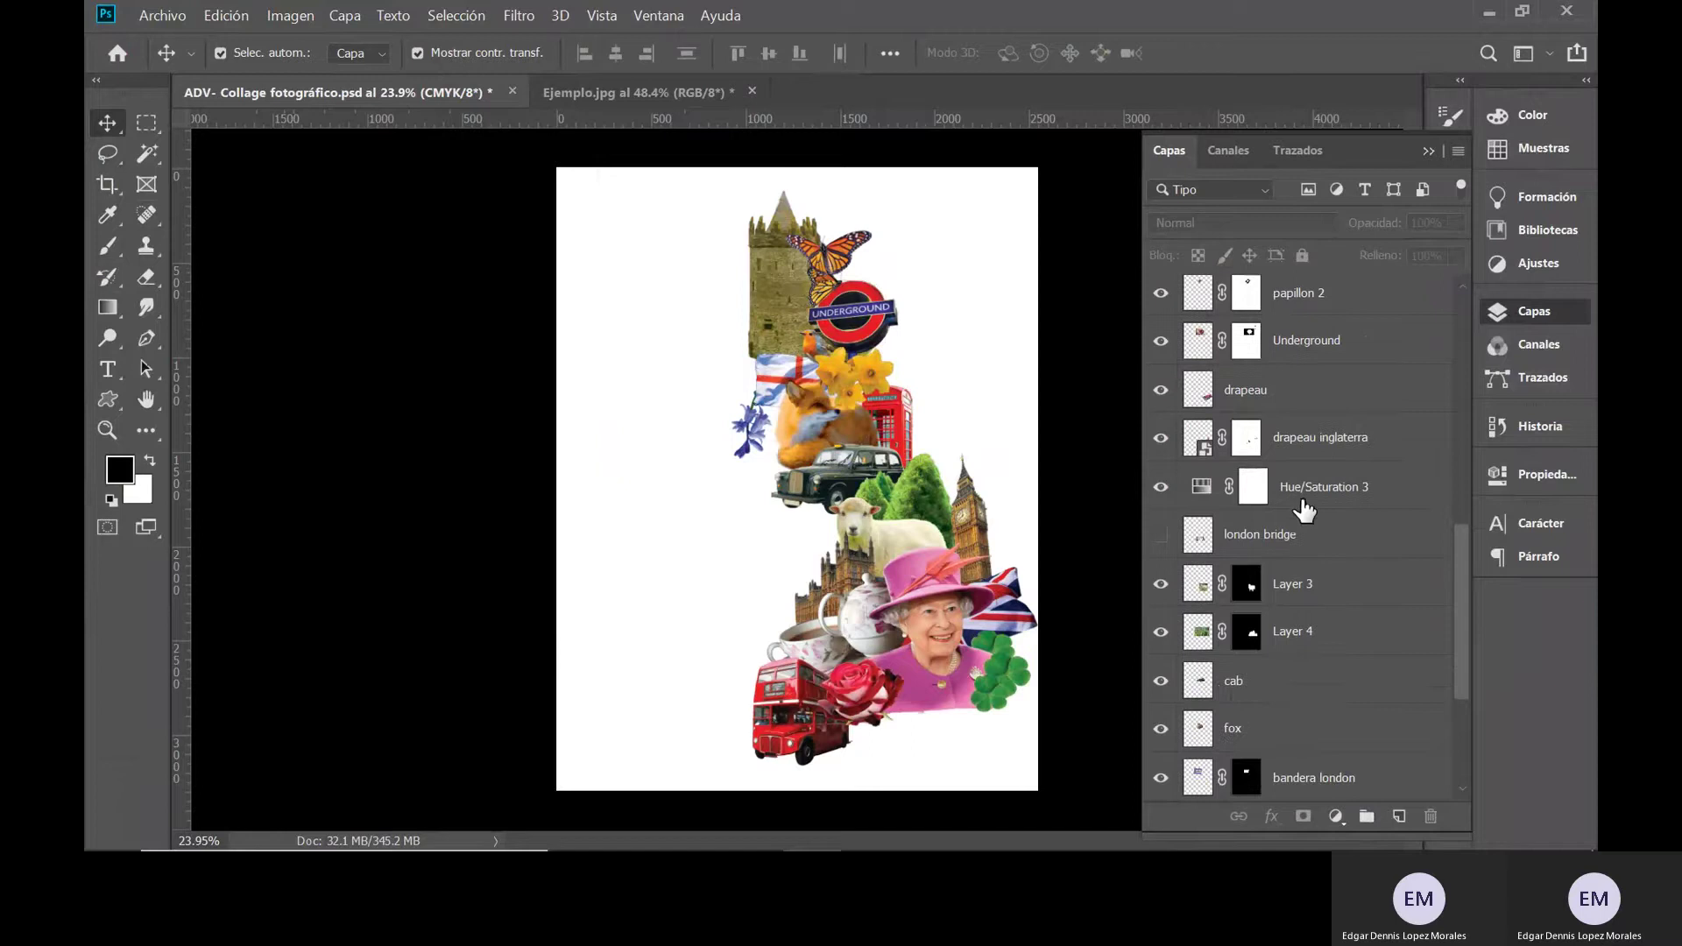
{"action": "left_click", "coordinate": [1203, 501]}
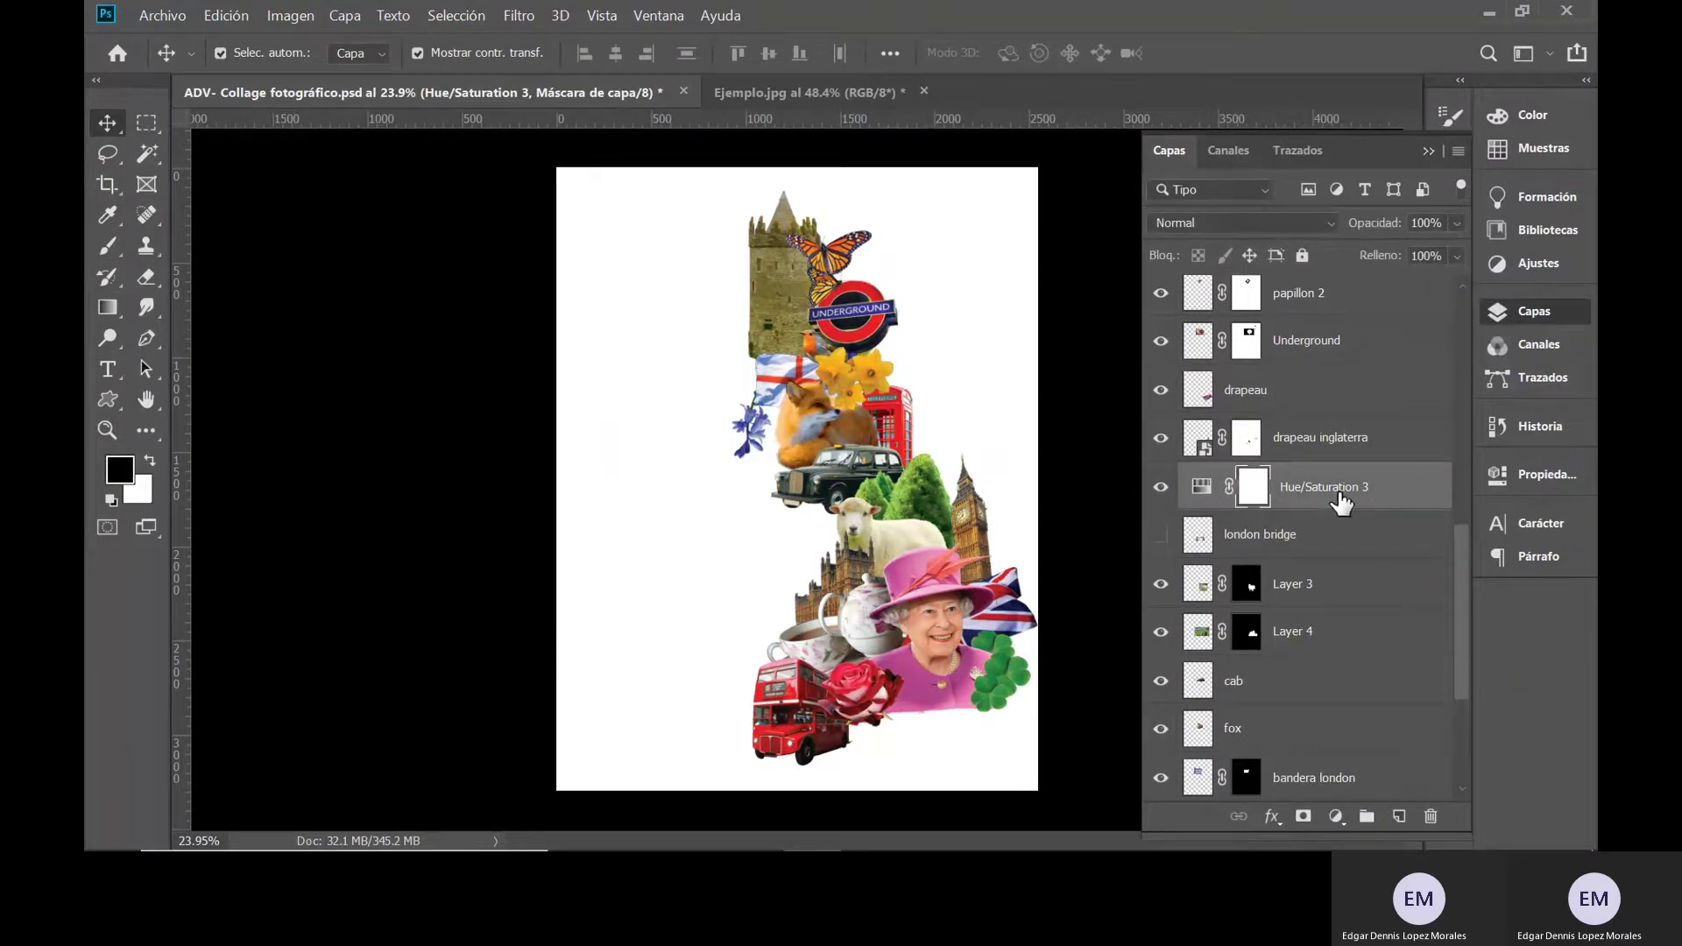
{"action": "left_click_drag", "start_coordinate": [1458, 571], "coordinate": [1454, 424]}
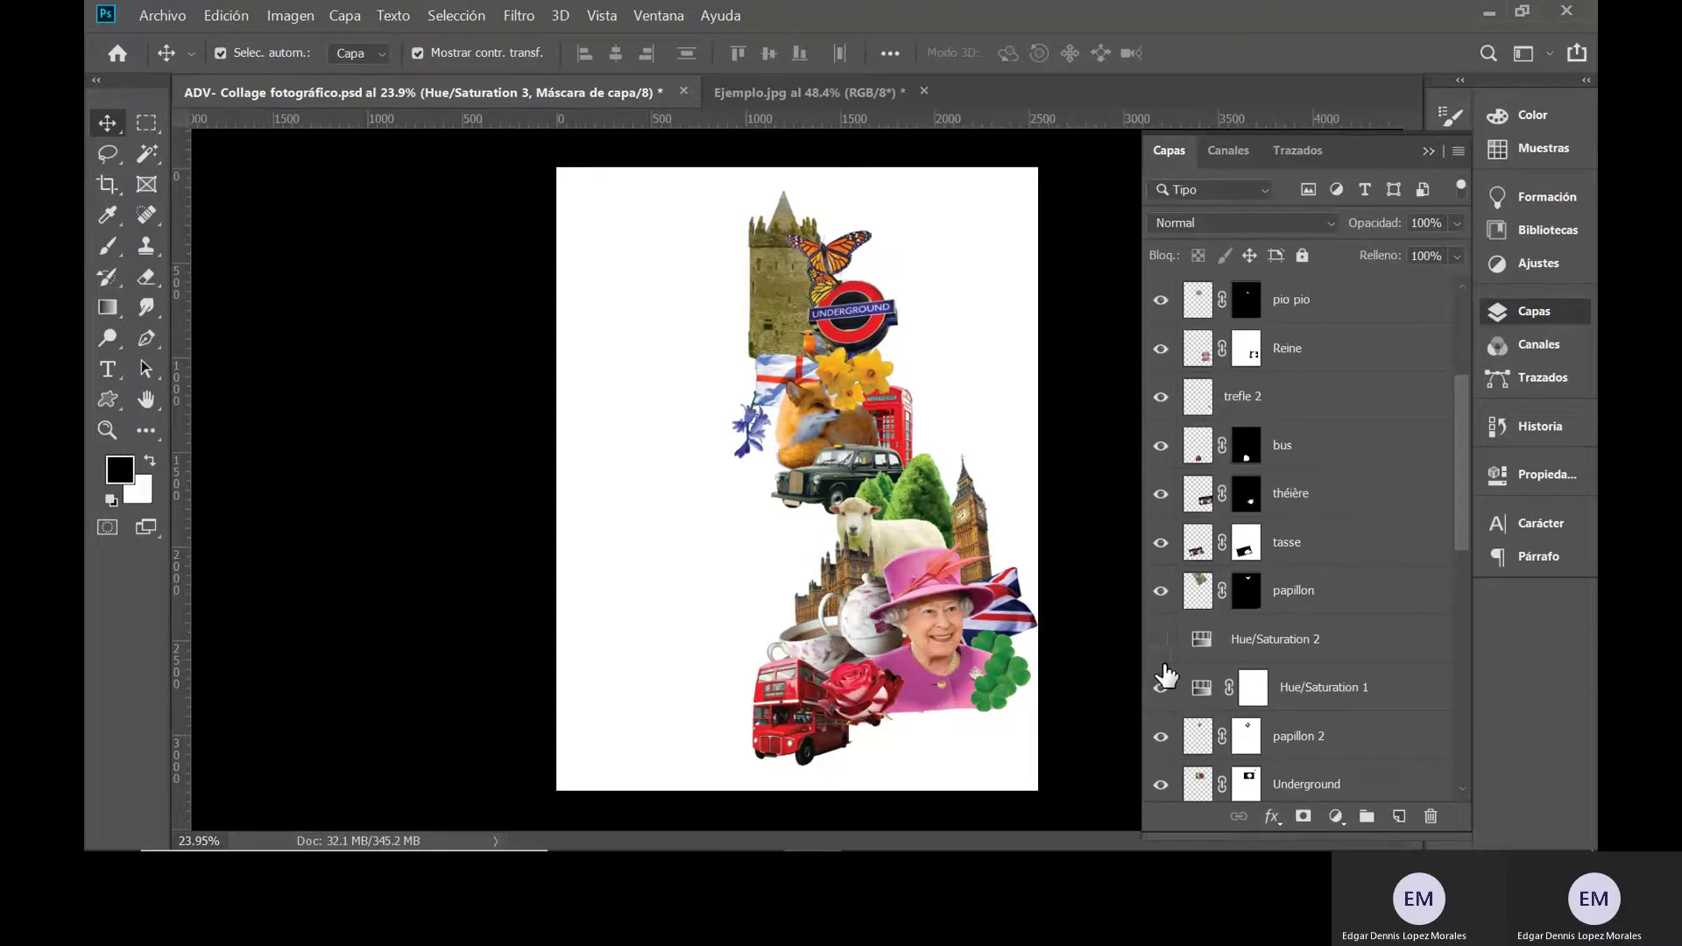
{"action": "left_click_drag", "start_coordinate": [1164, 664], "coordinate": [1158, 694]}
{"action": "left_click", "coordinate": [1110, 392]}
{"action": "scroll", "coordinate": [1371, 438], "scroll_direction": "up", "scroll_amount": 5}
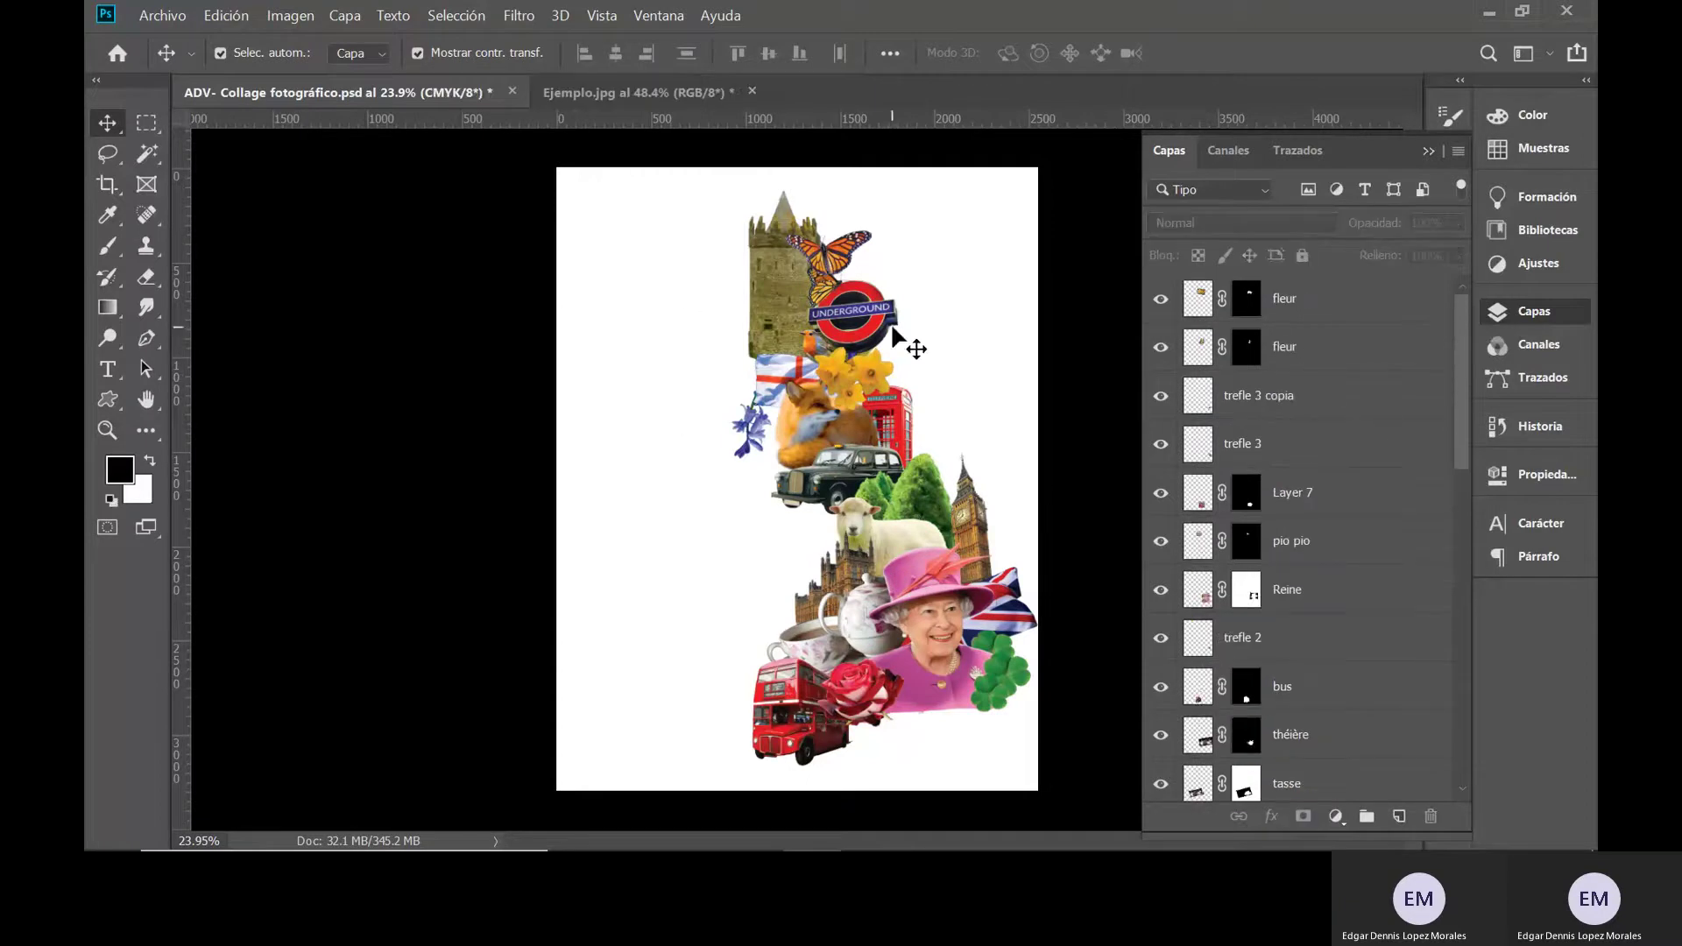
- Switch to the Ejemplo.jpg reference poster and examine its collage and background gradient
{"action": "left_click", "coordinate": [614, 95]}
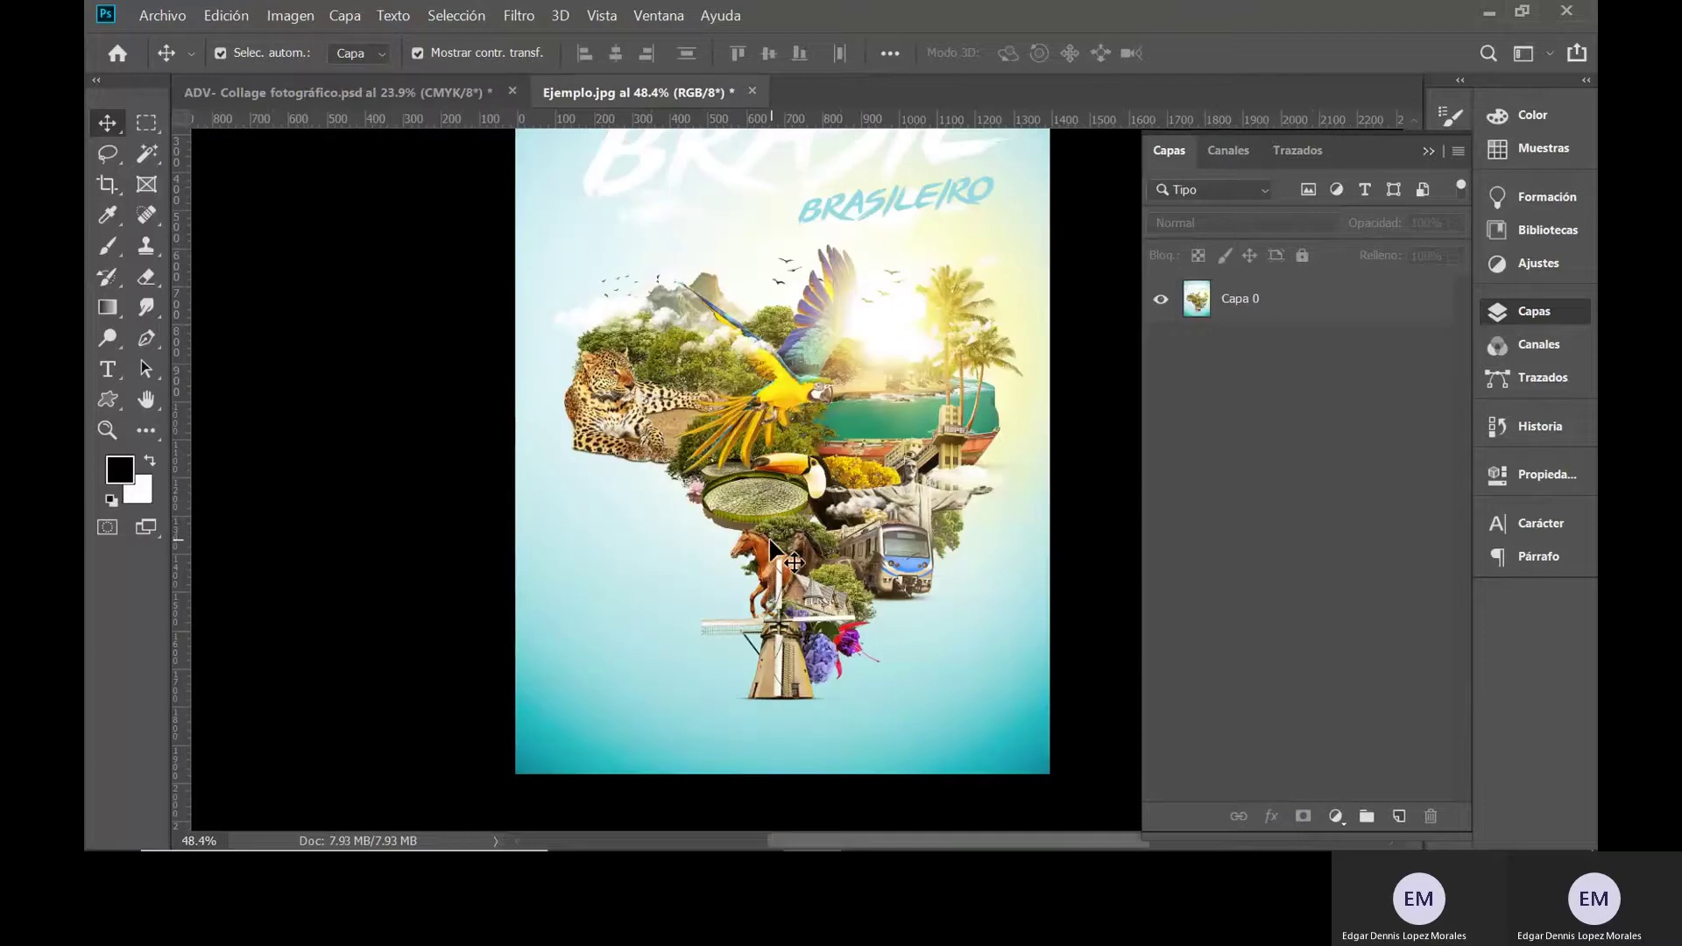
{"action": "scroll", "coordinate": [787, 545], "scroll_direction": "up", "scroll_amount": 1}
{"action": "left_click_drag", "start_coordinate": [870, 514], "coordinate": [824, 476]}
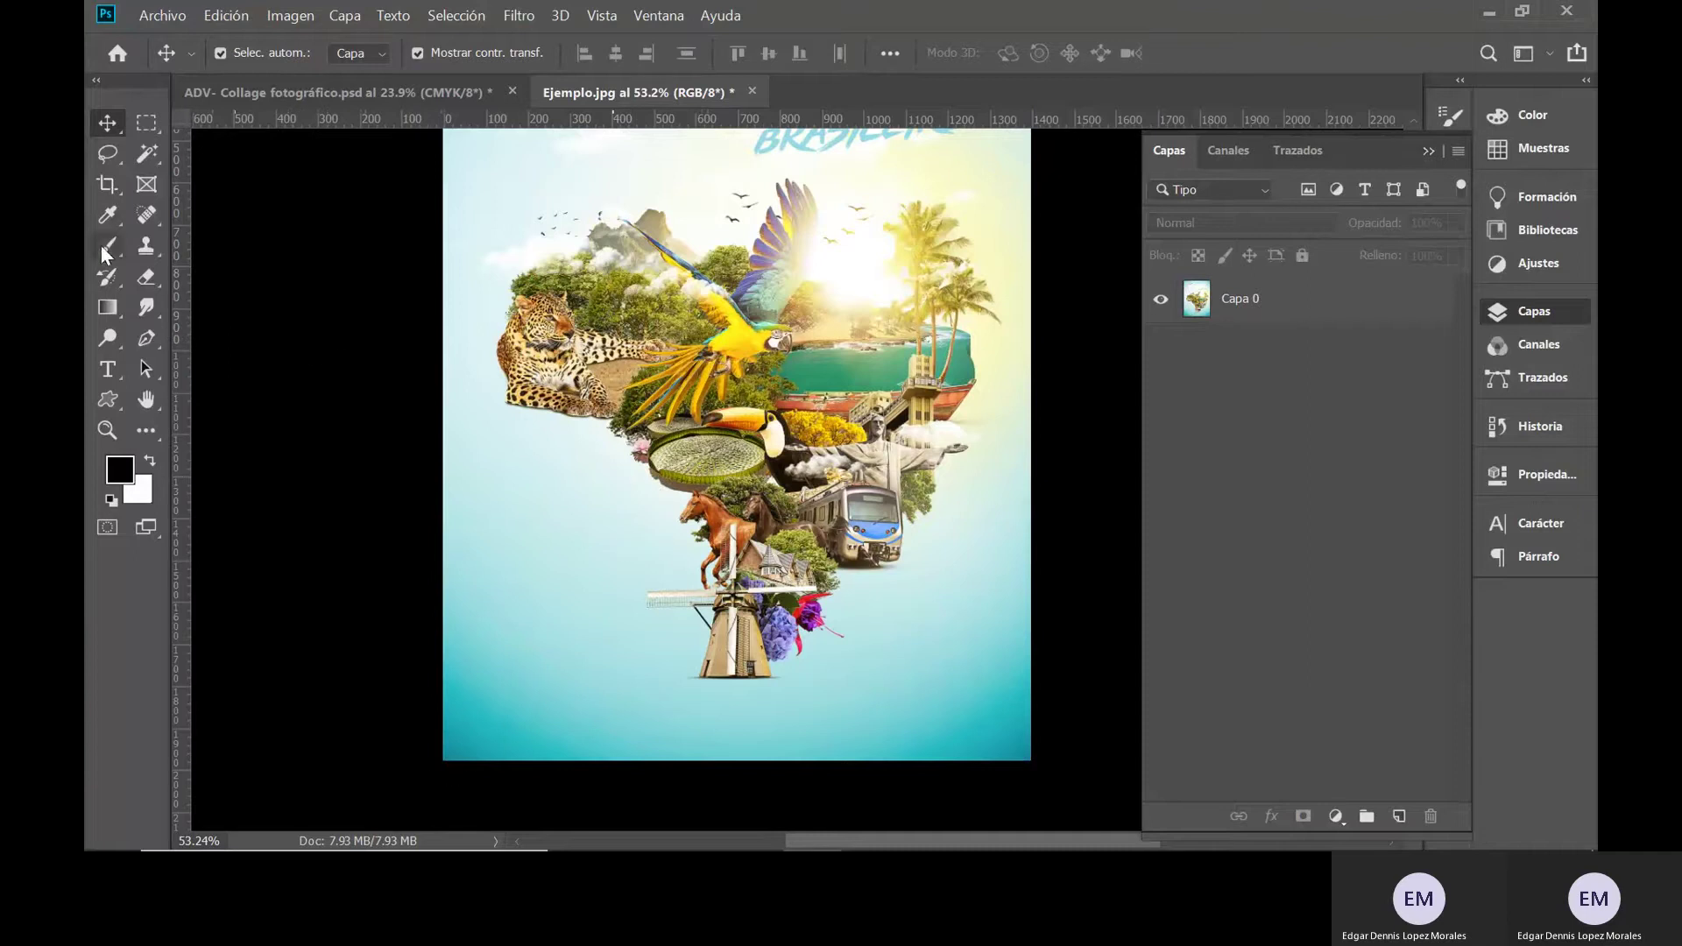
- Edit the Gradient tool's gradient, sampling the poster background and lightening the colour to f0f8f7 for the first stop
{"action": "left_click", "coordinate": [107, 307]}
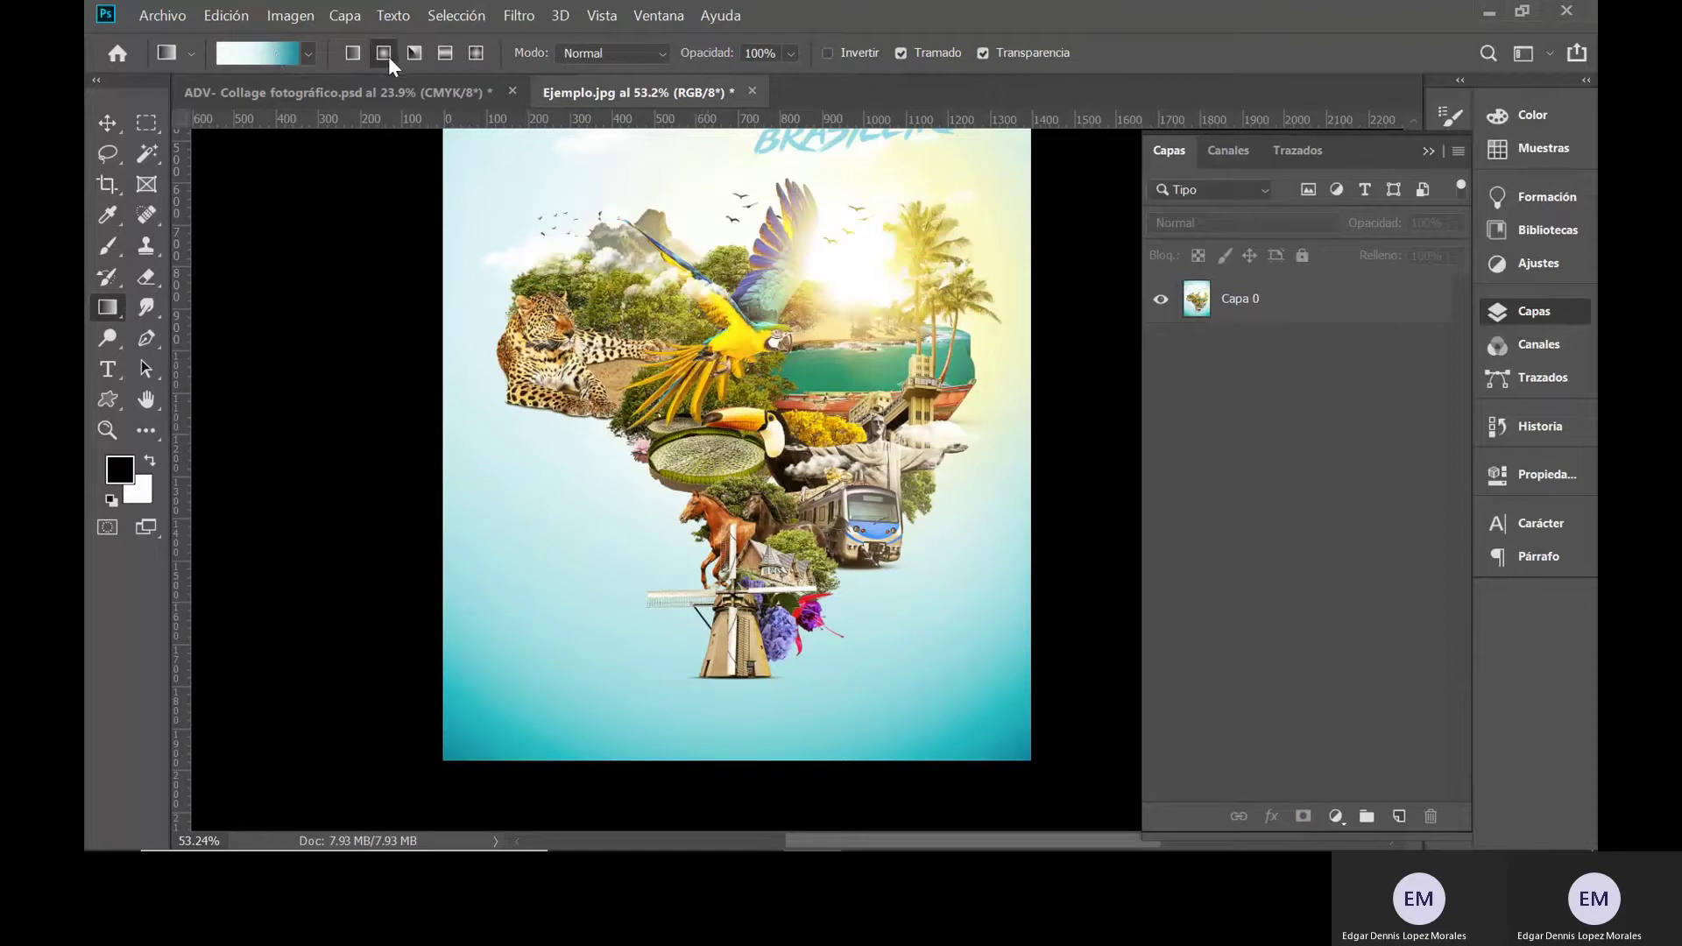
{"action": "left_click", "coordinate": [254, 54]}
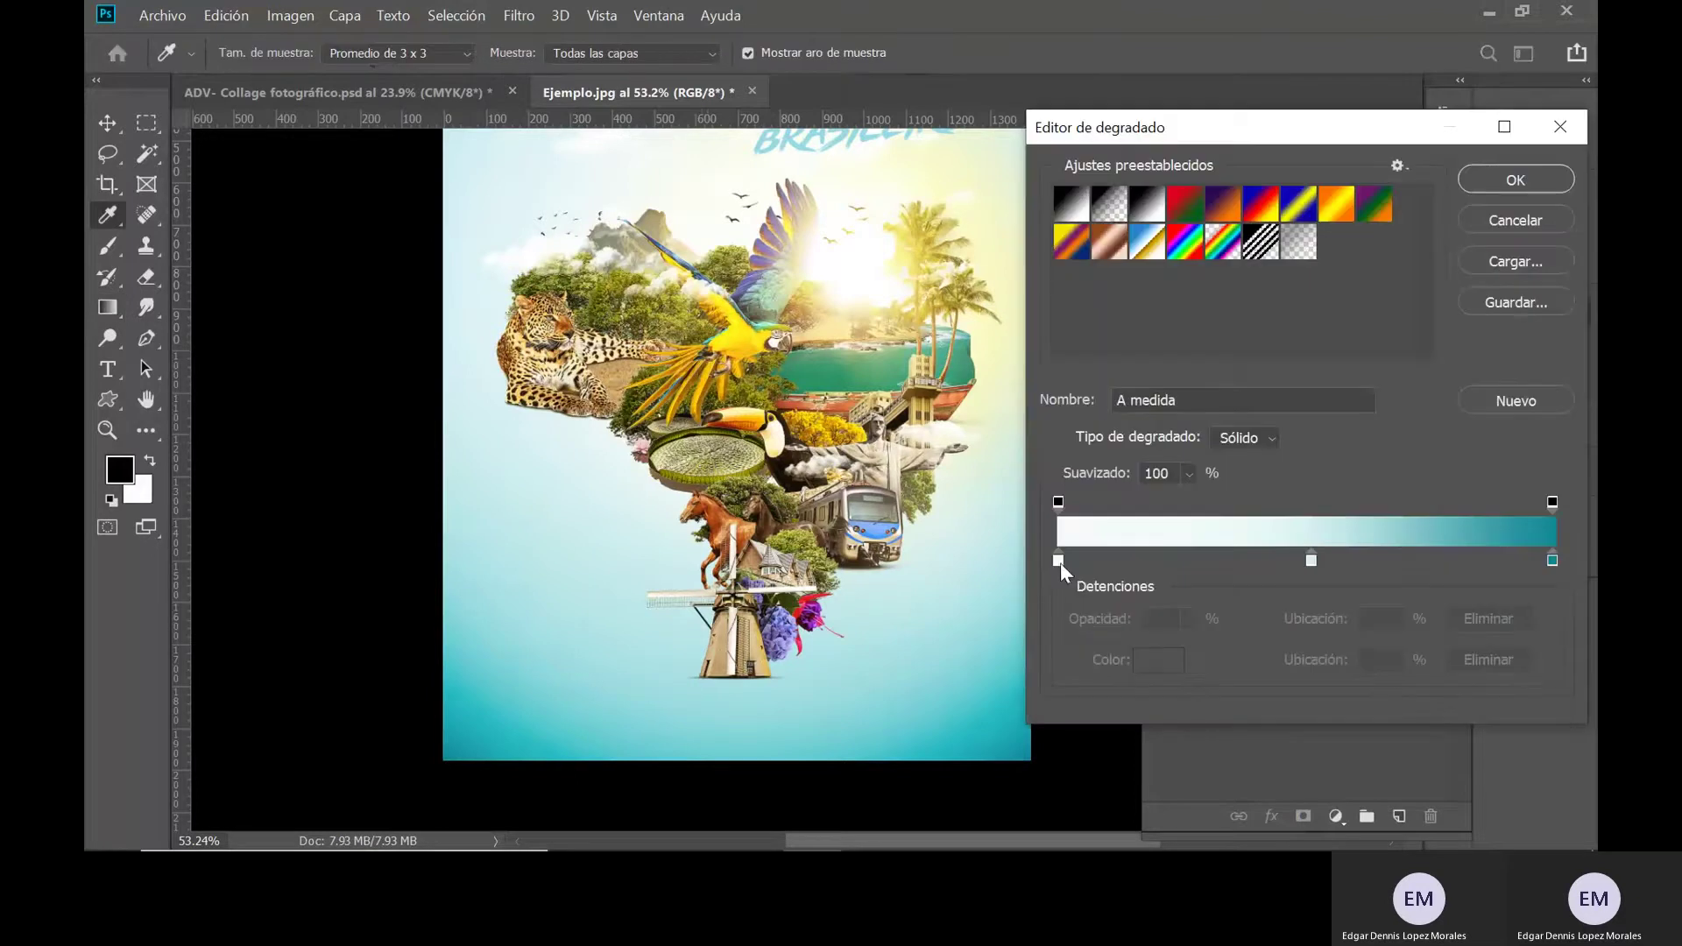
{"action": "double_click", "coordinate": [1059, 561]}
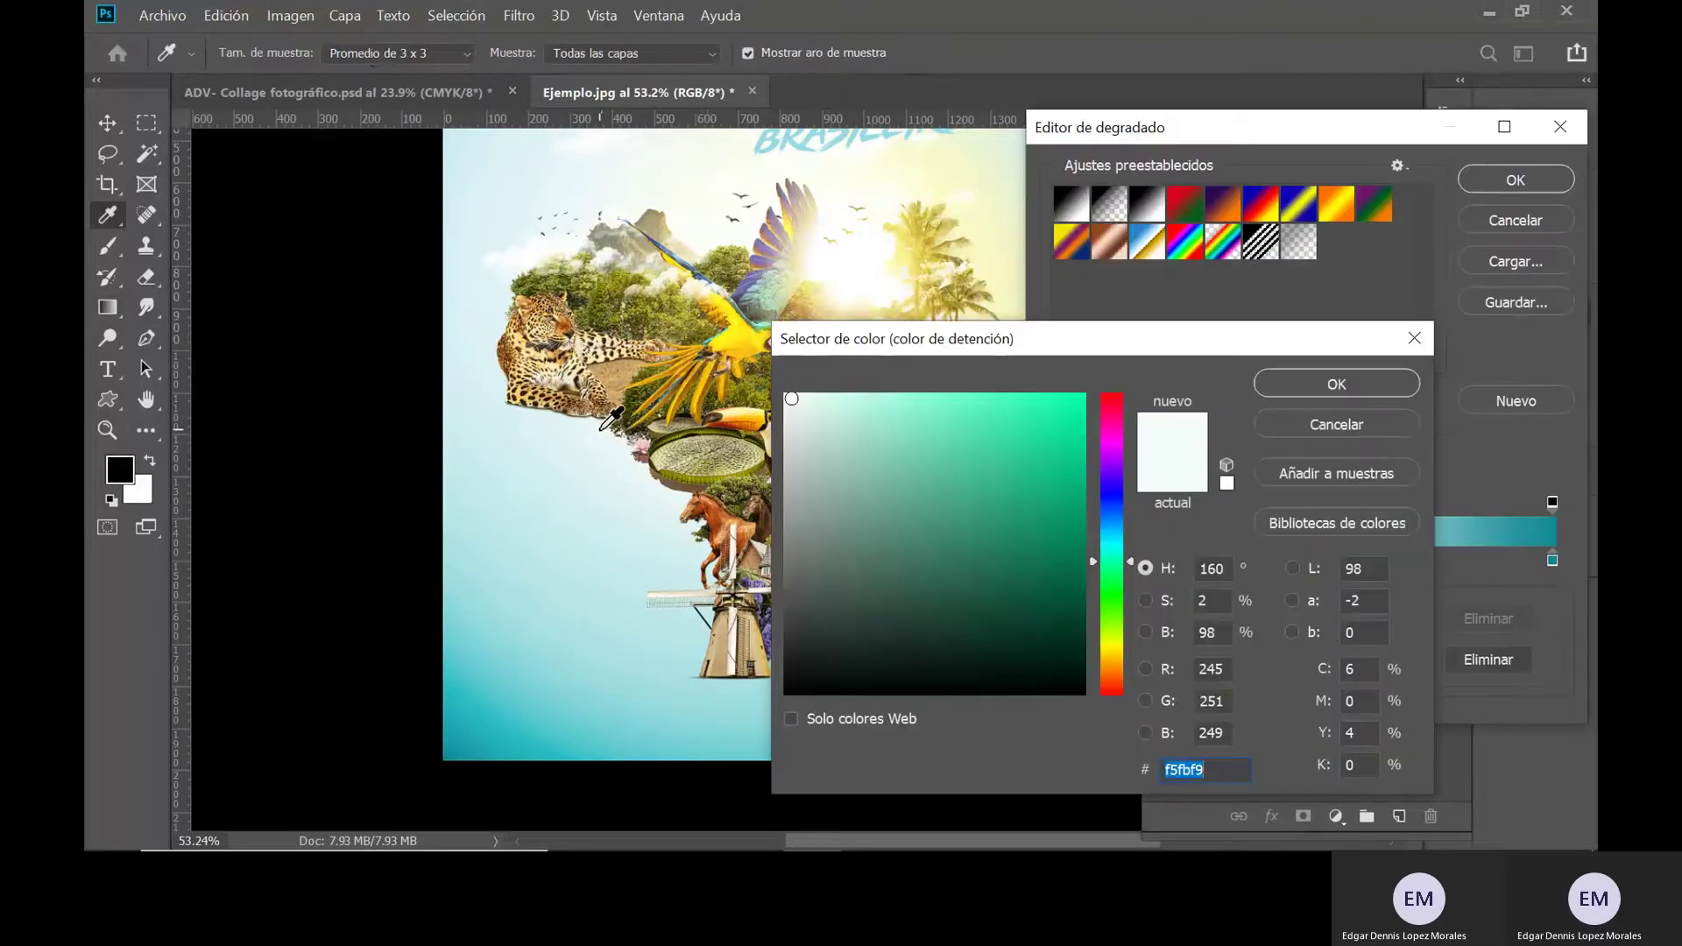
{"action": "left_click", "coordinate": [601, 427]}
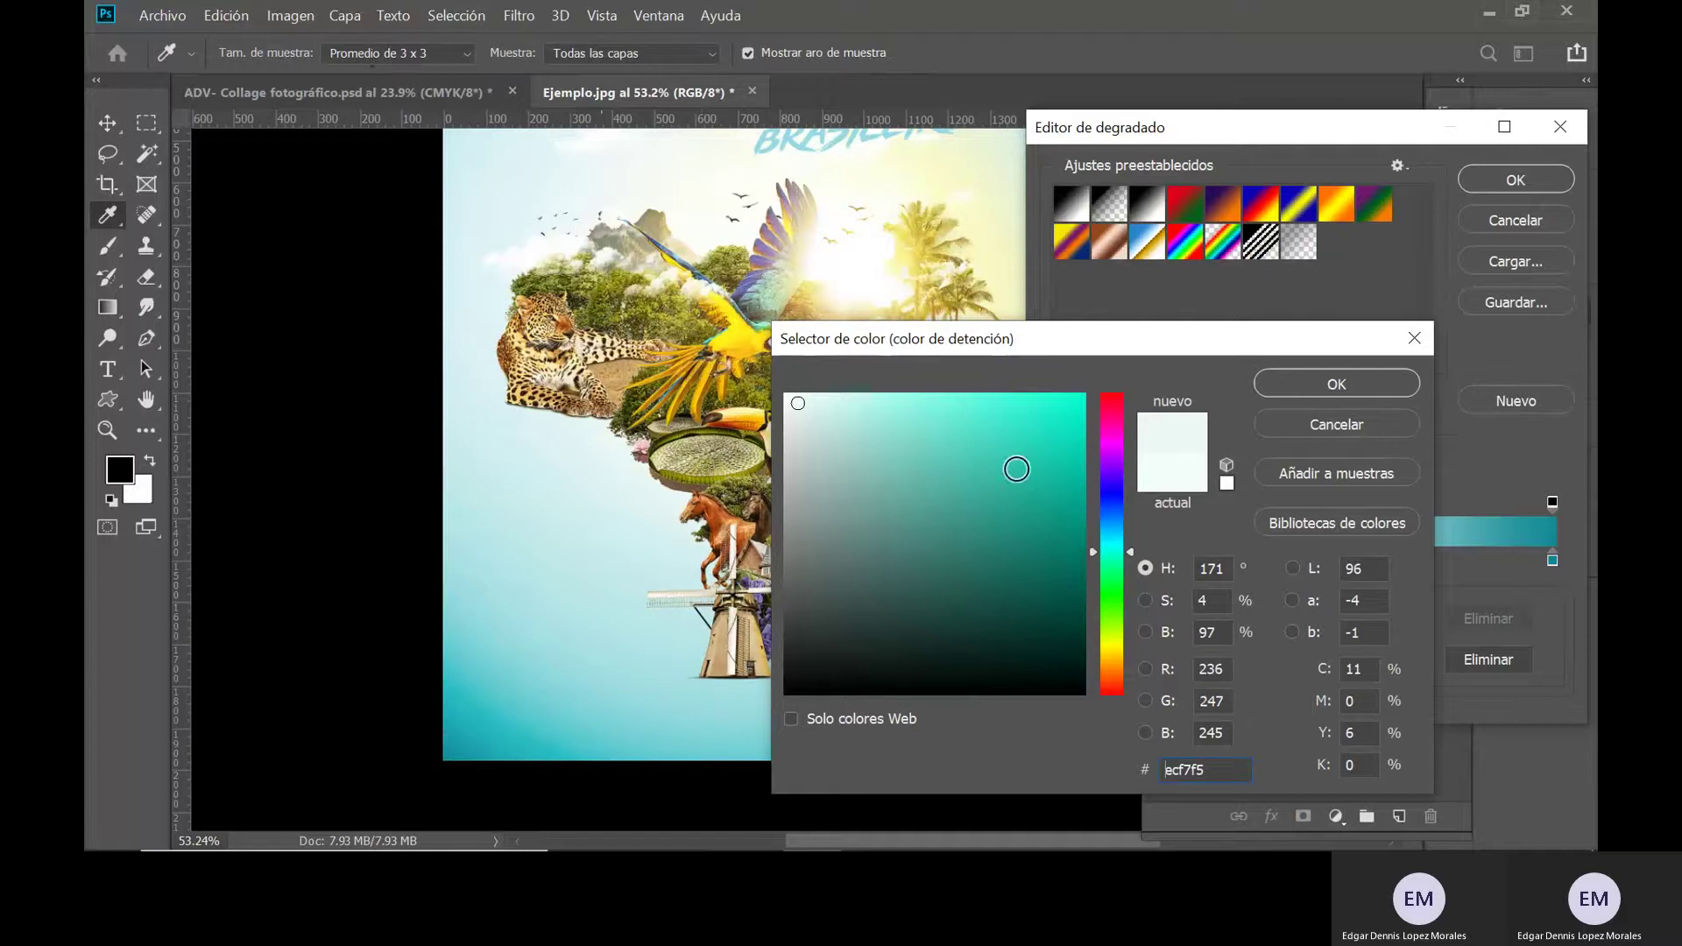
{"action": "left_click", "coordinate": [794, 400]}
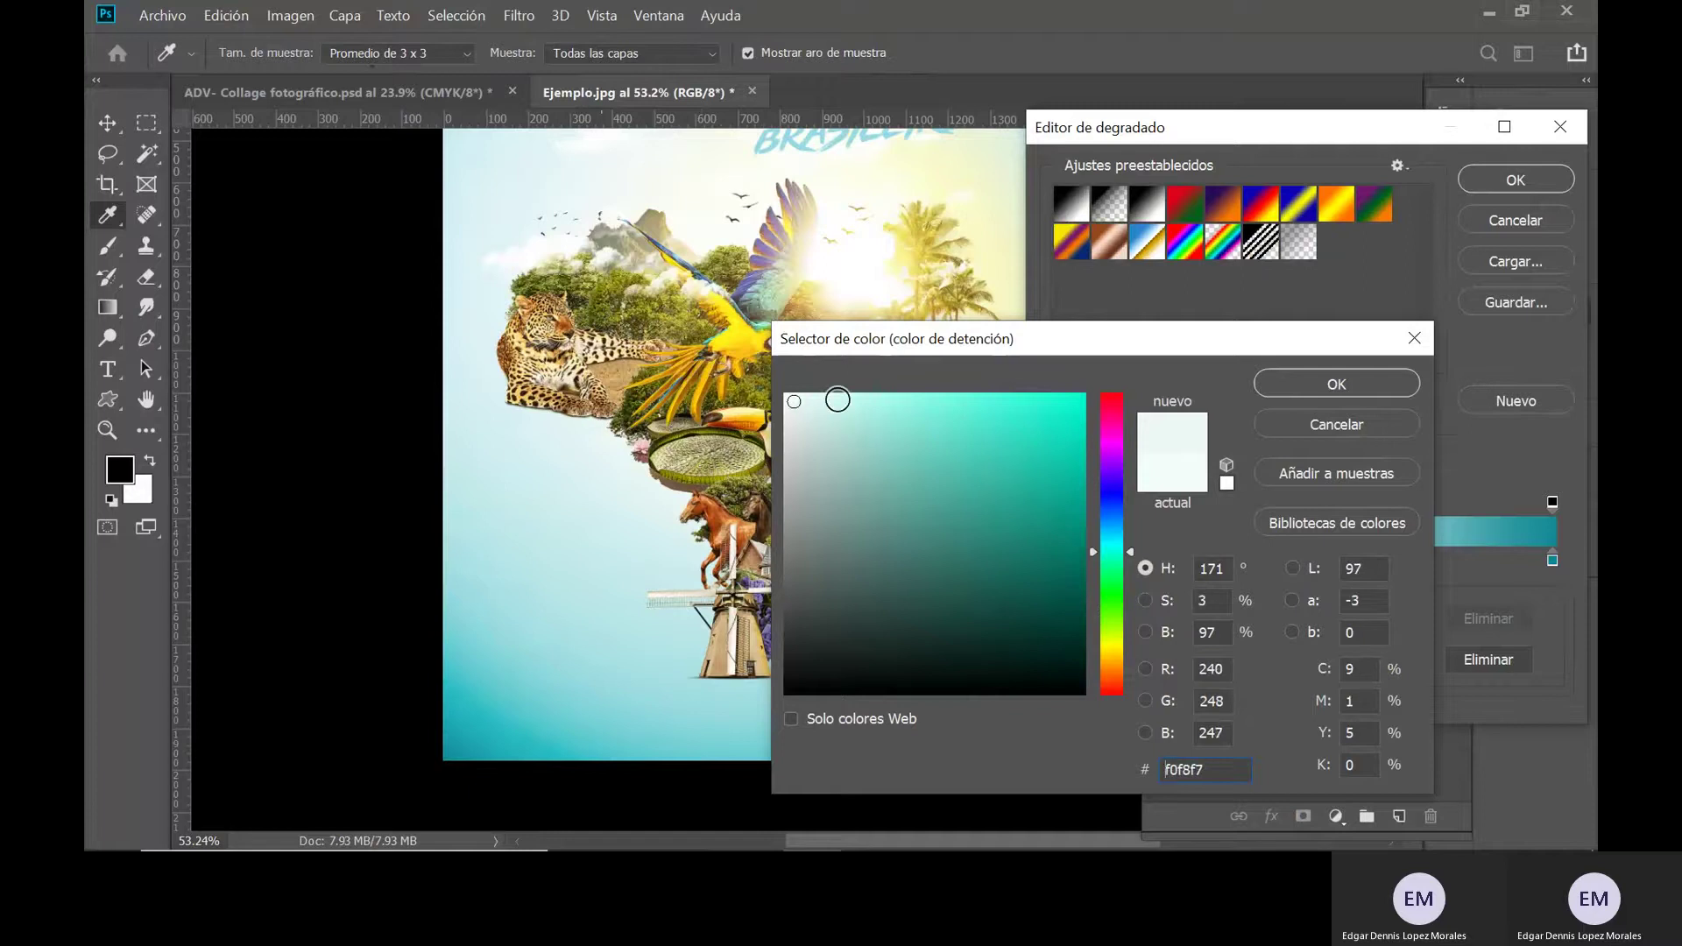
{"action": "left_click", "coordinate": [1301, 383]}
- Set the gradient's middle colour stop to the light blue c0e9eb sampled from the poster background
{"action": "left_click", "coordinate": [1311, 559]}
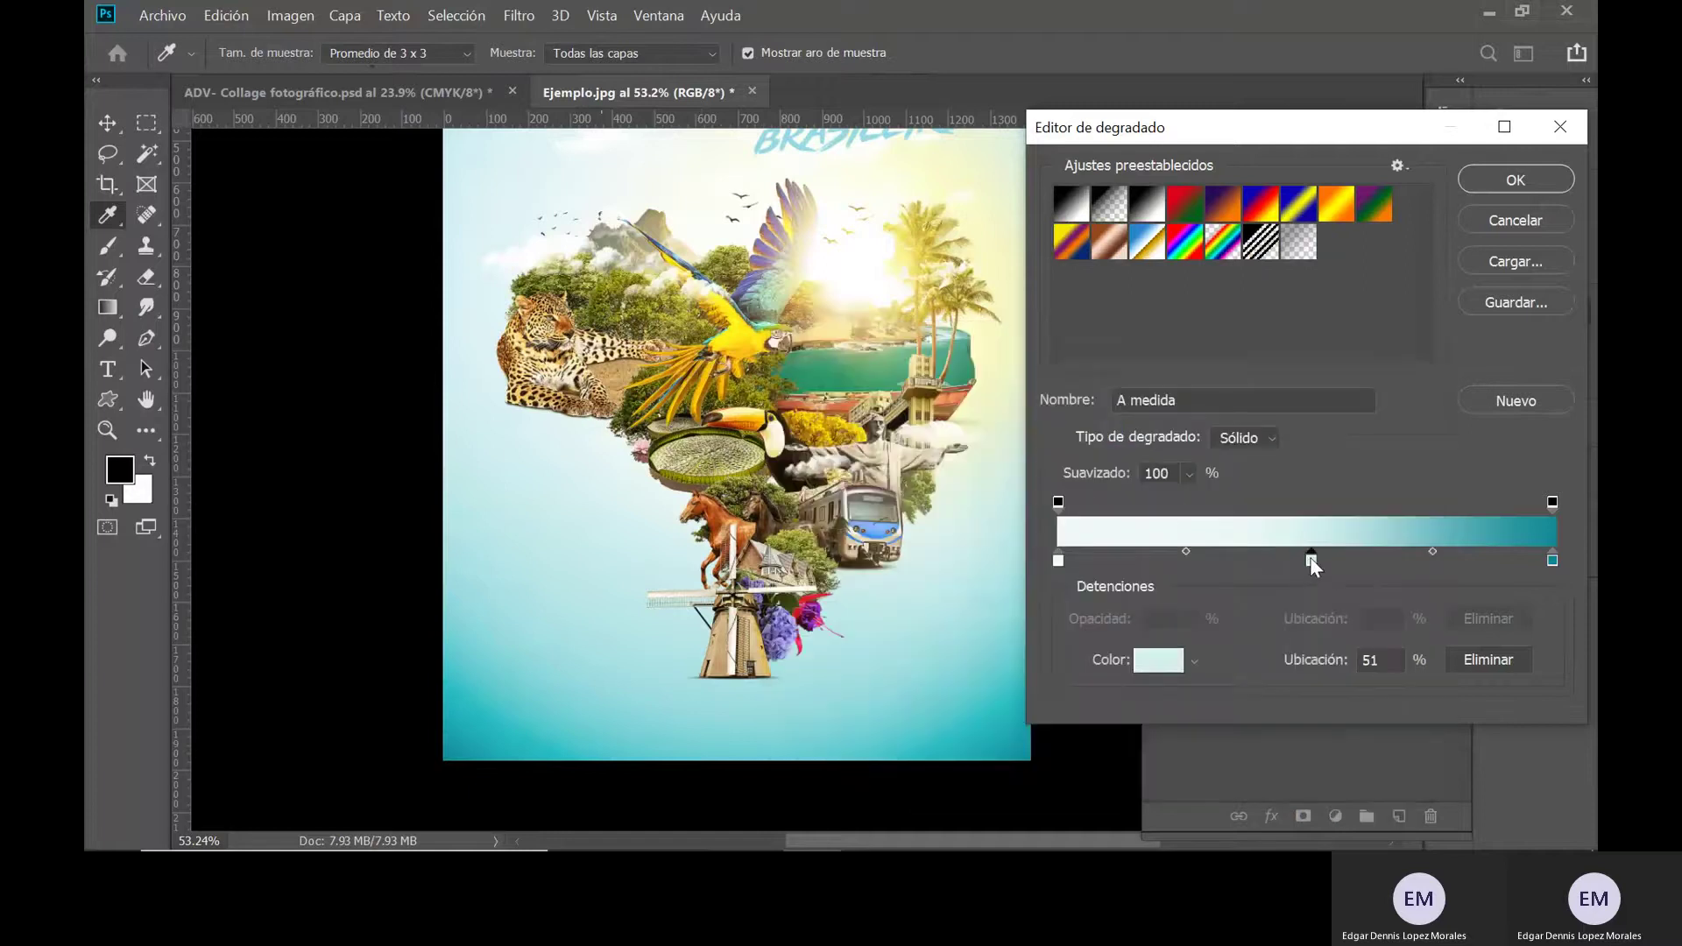
{"action": "left_click", "coordinate": [1159, 660]}
{"action": "left_click", "coordinate": [570, 569]}
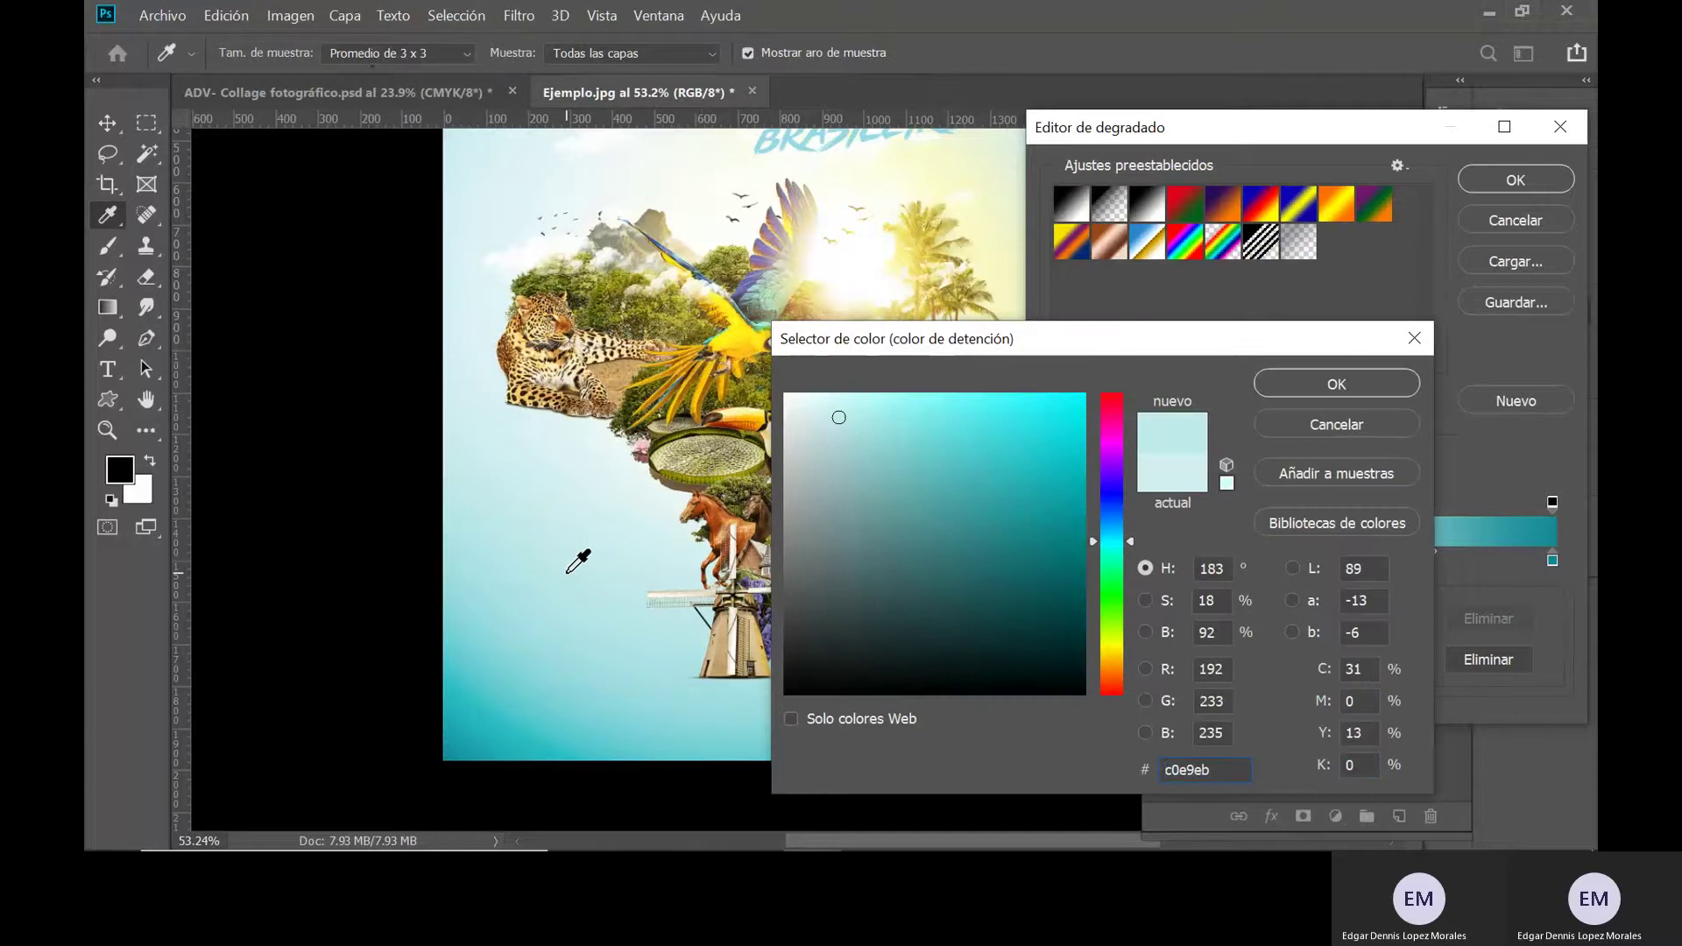
{"action": "left_click", "coordinate": [1340, 383]}
- Set the gradient's end colour stop to the teal 128c9a sampled from the poster's lower corner and accept the gradient
{"action": "double_click", "coordinate": [1552, 559]}
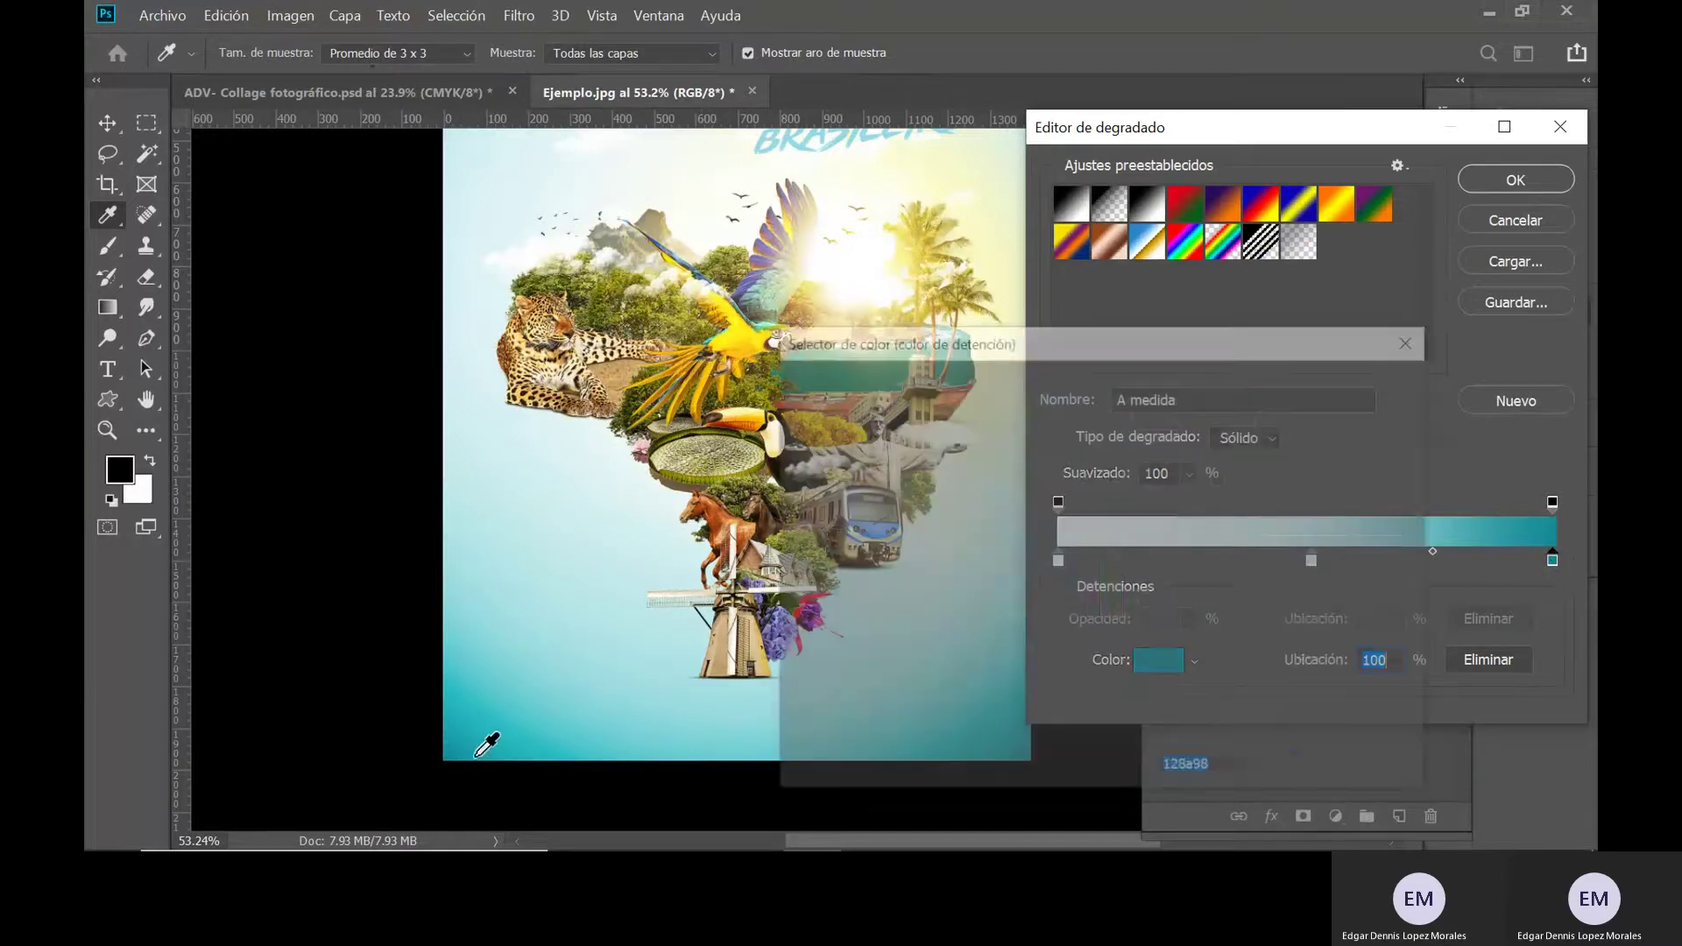
{"action": "left_click", "coordinate": [457, 746]}
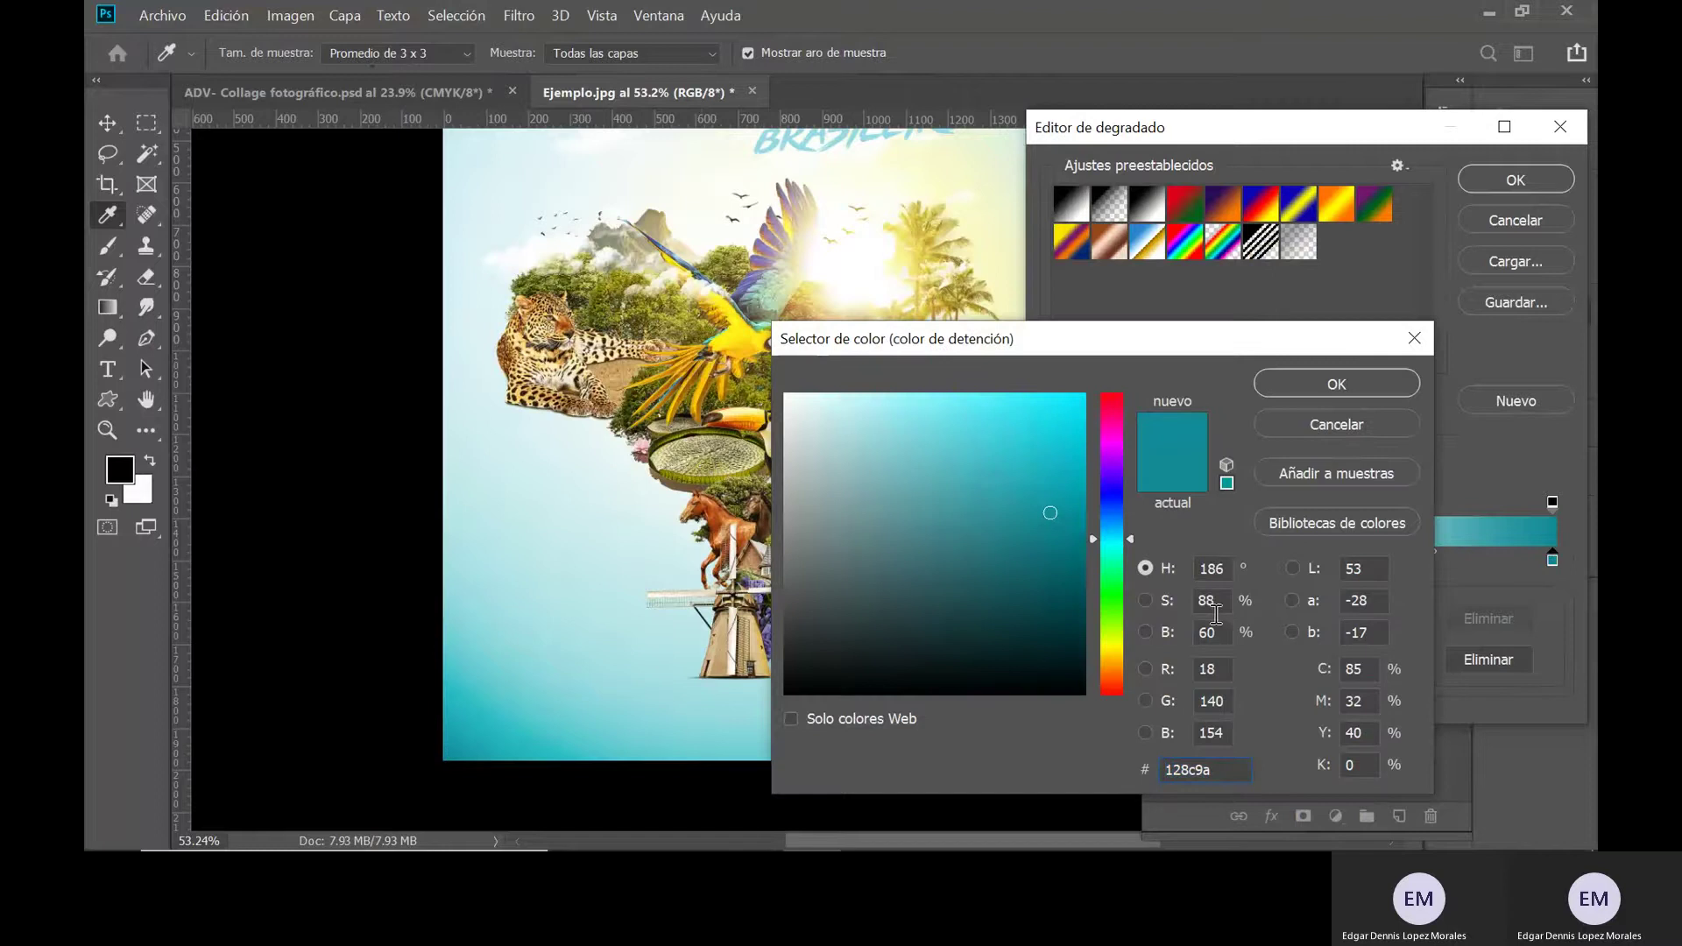
{"action": "left_click", "coordinate": [1379, 394]}
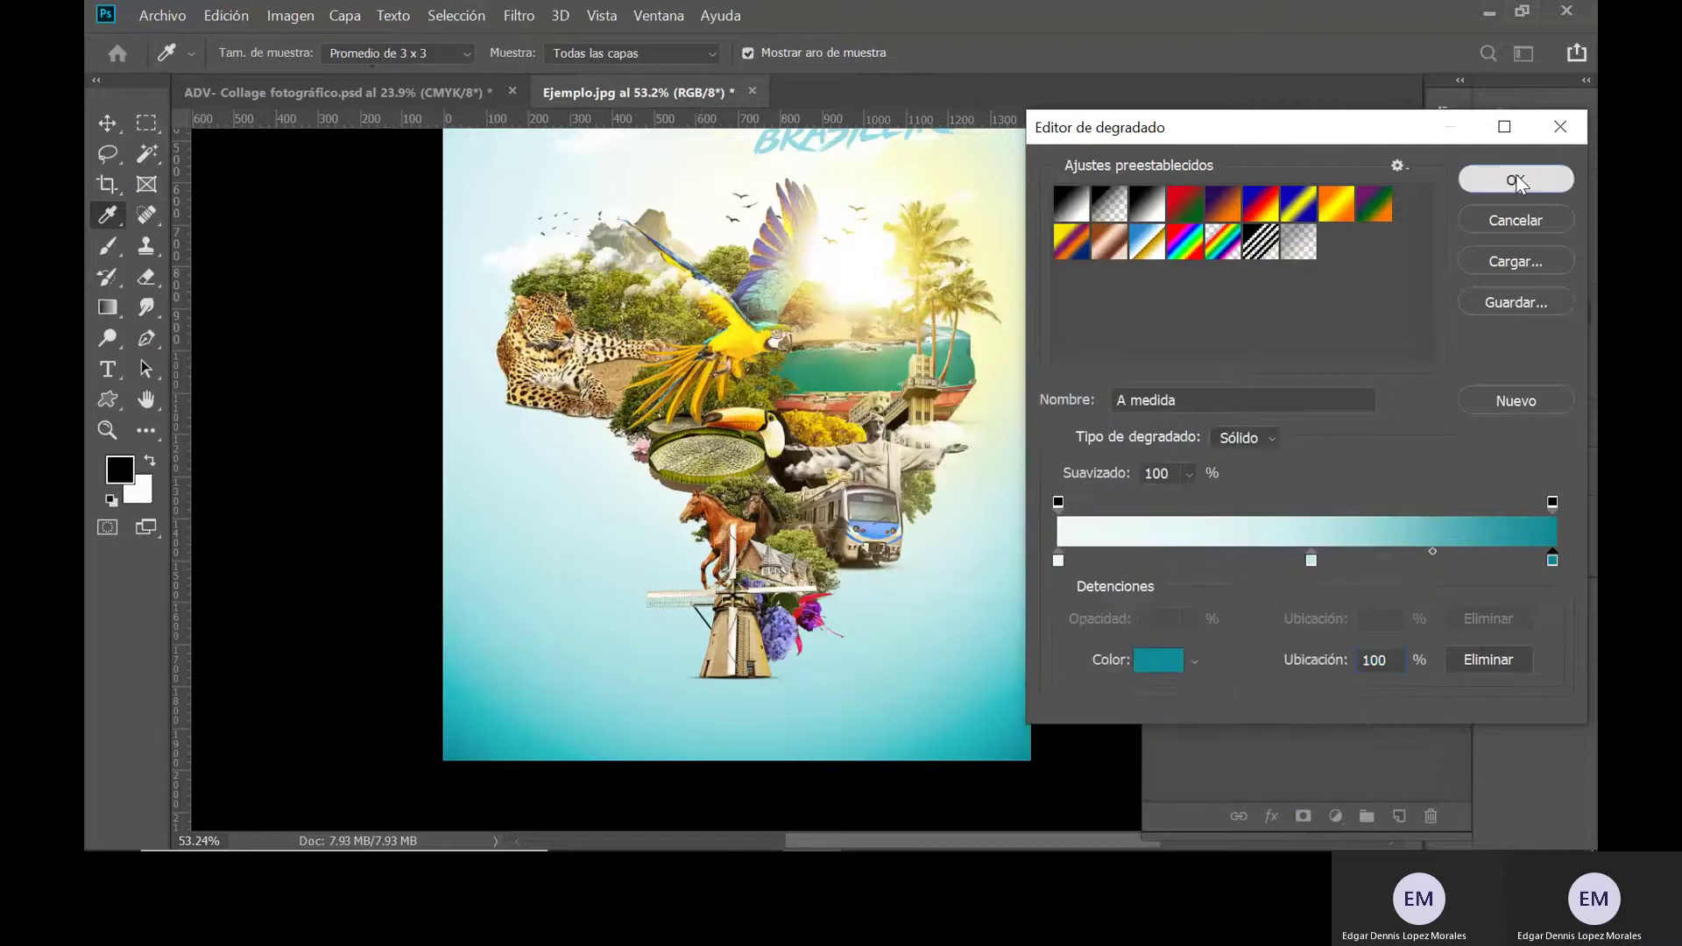
{"action": "left_click", "coordinate": [1516, 179]}
- Return to the ADV- Collage fotográfico.psd document and add a new layer directly above the plans layer
{"action": "key", "text": "ctrl+0"}
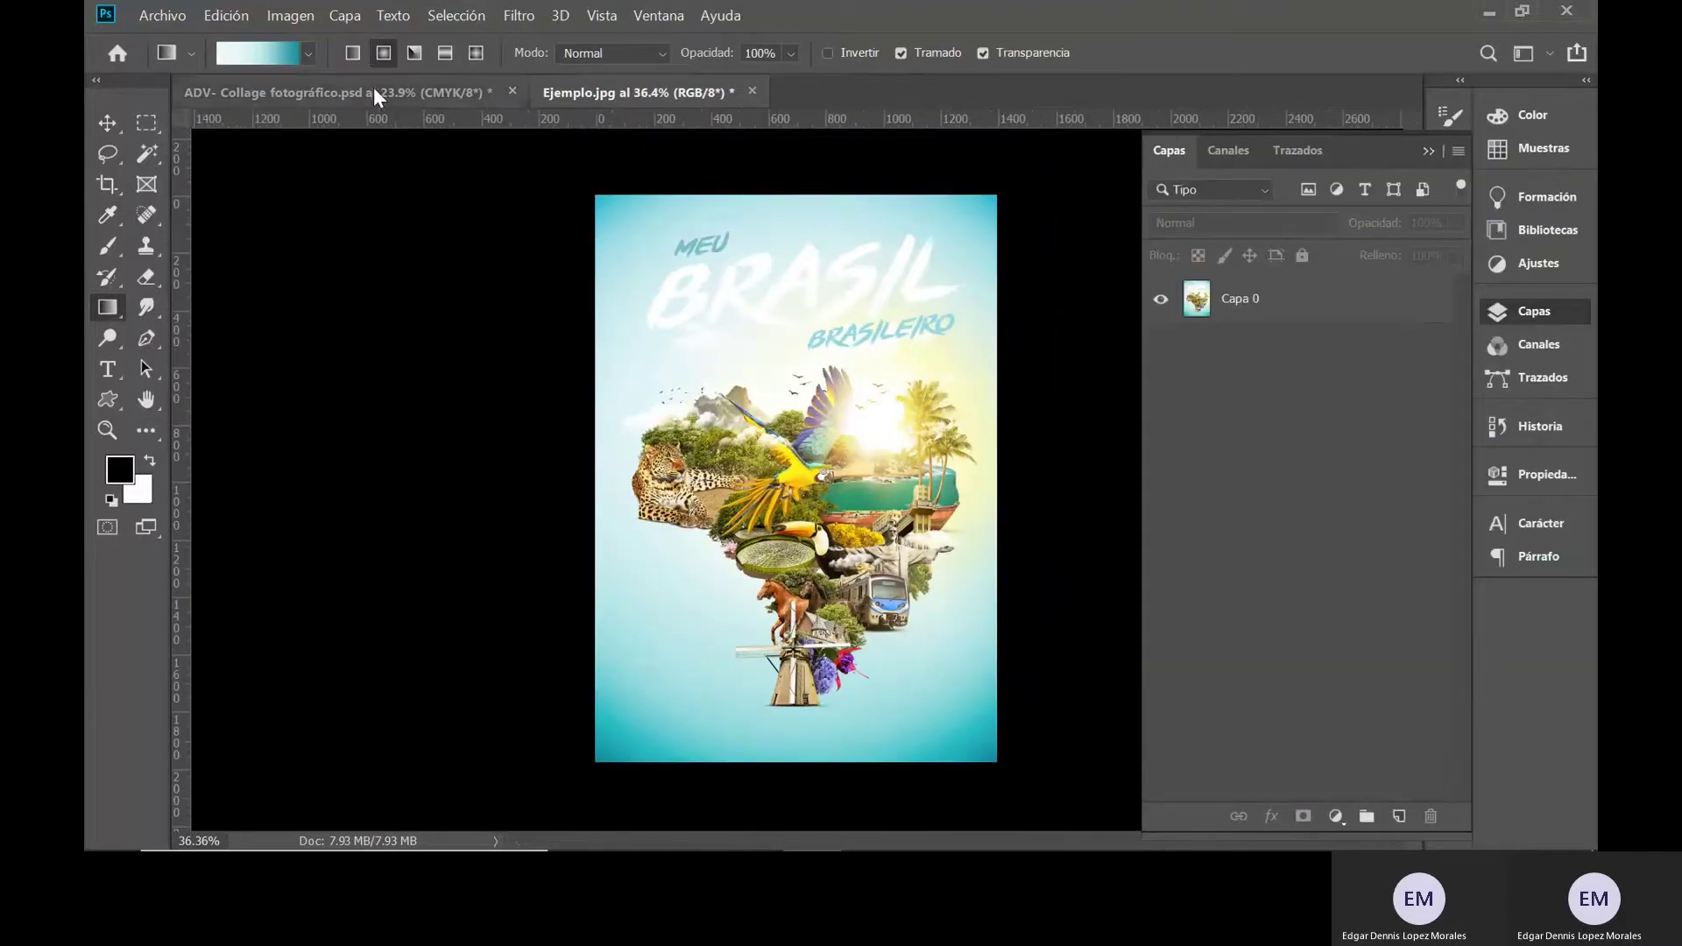
{"action": "left_click", "coordinate": [373, 90]}
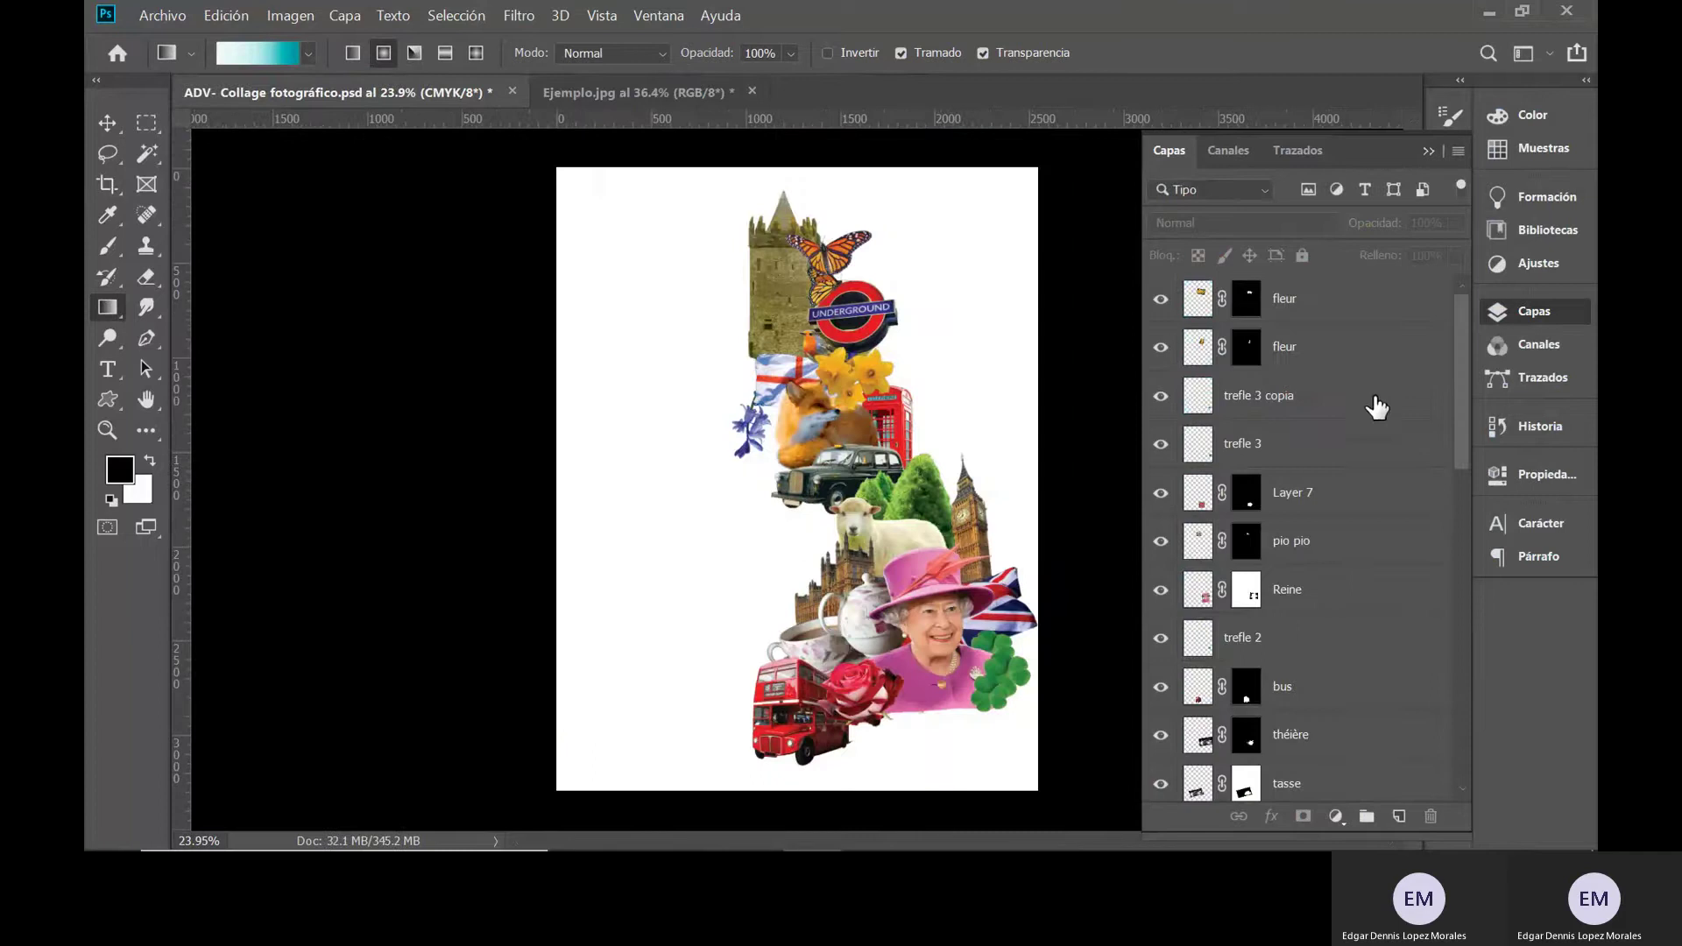
{"action": "scroll", "coordinate": [1318, 579], "scroll_direction": "down", "scroll_amount": 10}
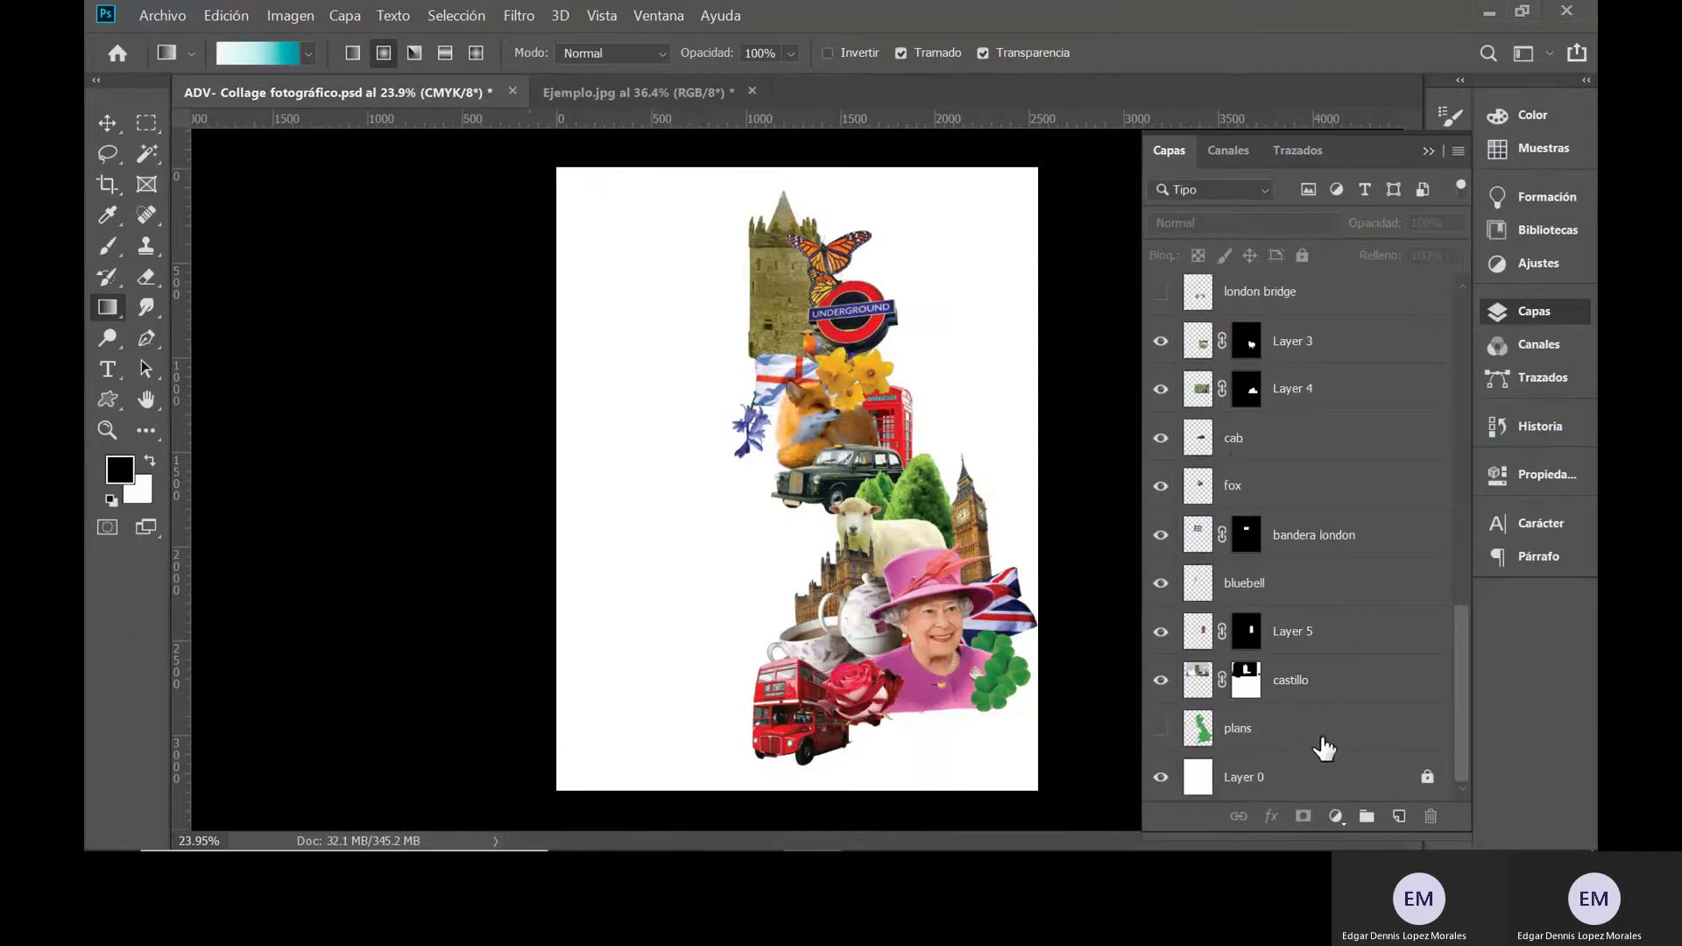
{"action": "left_click", "coordinate": [1324, 747]}
{"action": "left_click", "coordinate": [1400, 815]}
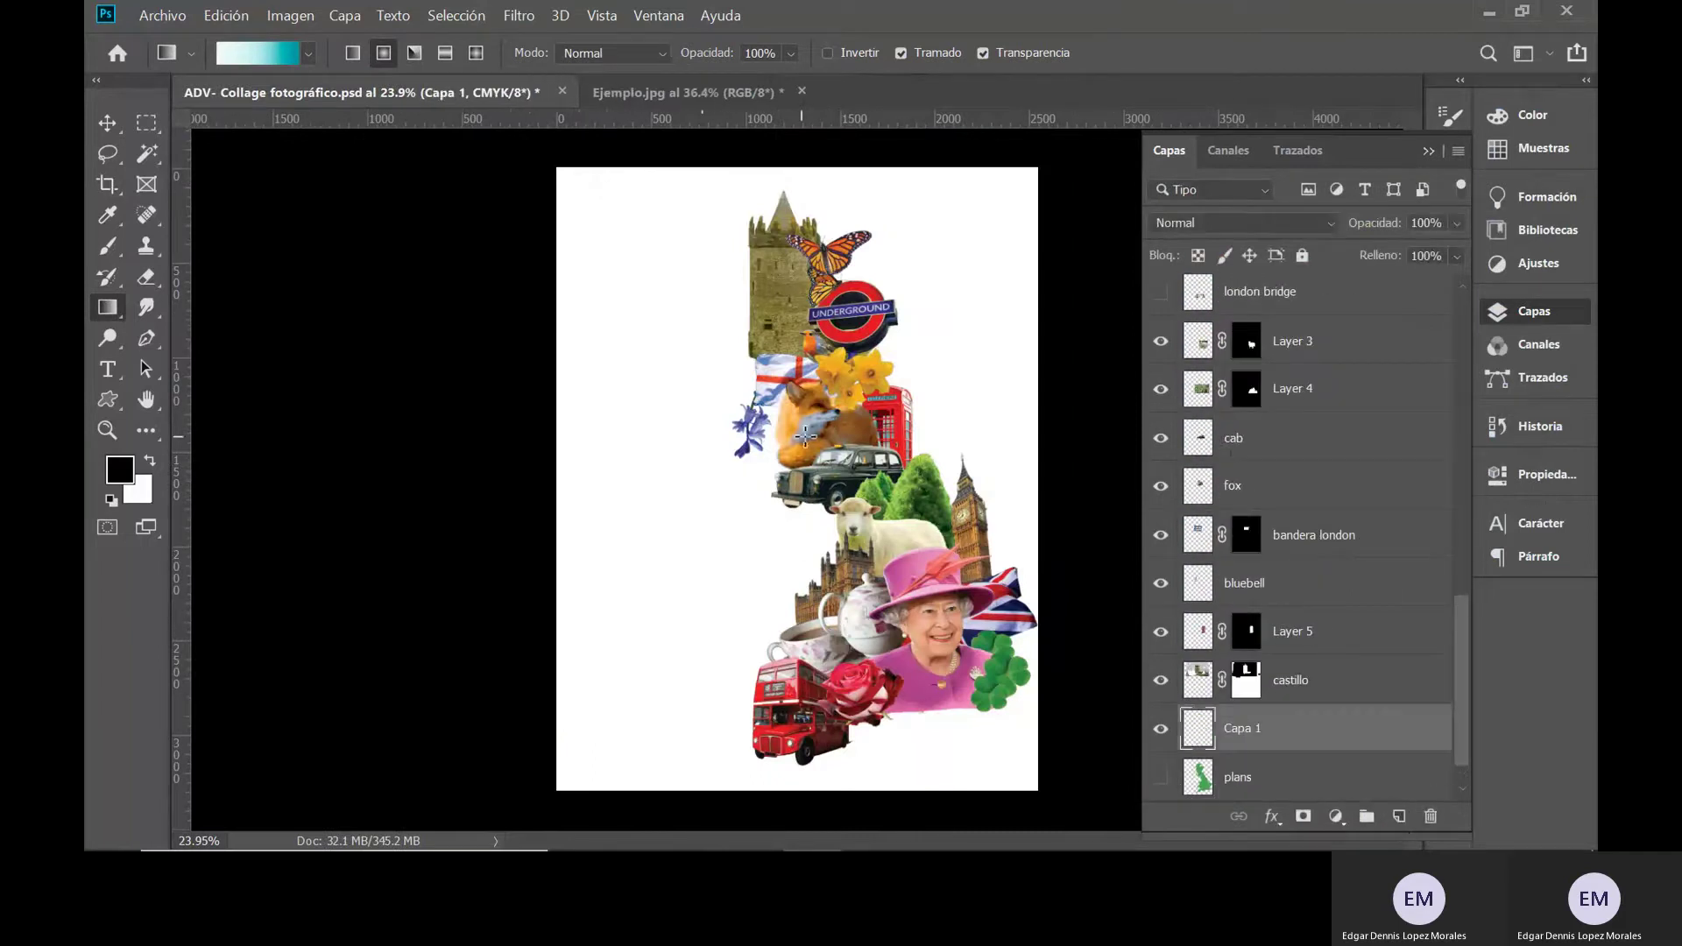
- Fill the new background layer with the radial white-to-teal gradient, from the page centre to beyond its lower corner, and deselect the layer
{"action": "mouse_move", "coordinate": [793, 462]}
{"action": "left_mouse_down"}
{"action": "mouse_move", "coordinate": [601, 791]}
{"action": "mouse_move", "coordinate": [537, 808]}
{"action": "mouse_move", "coordinate": [521, 847]}
{"action": "left_mouse_up"}
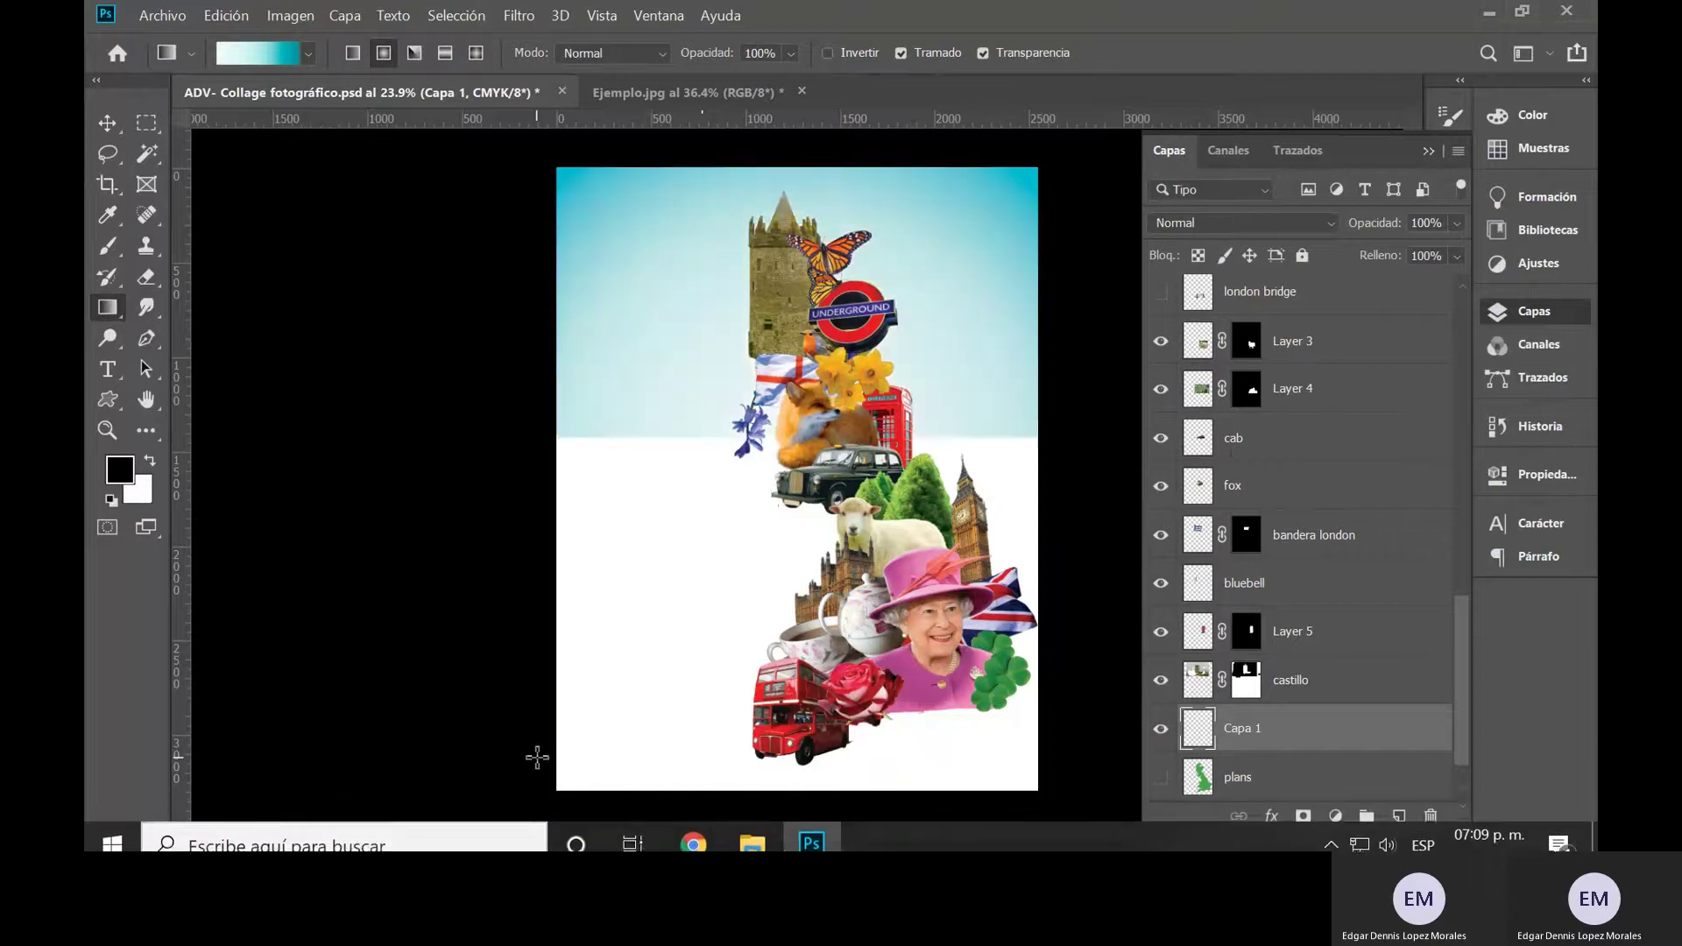
{"action": "scroll", "coordinate": [777, 467], "scroll_direction": "down", "scroll_amount": 1}
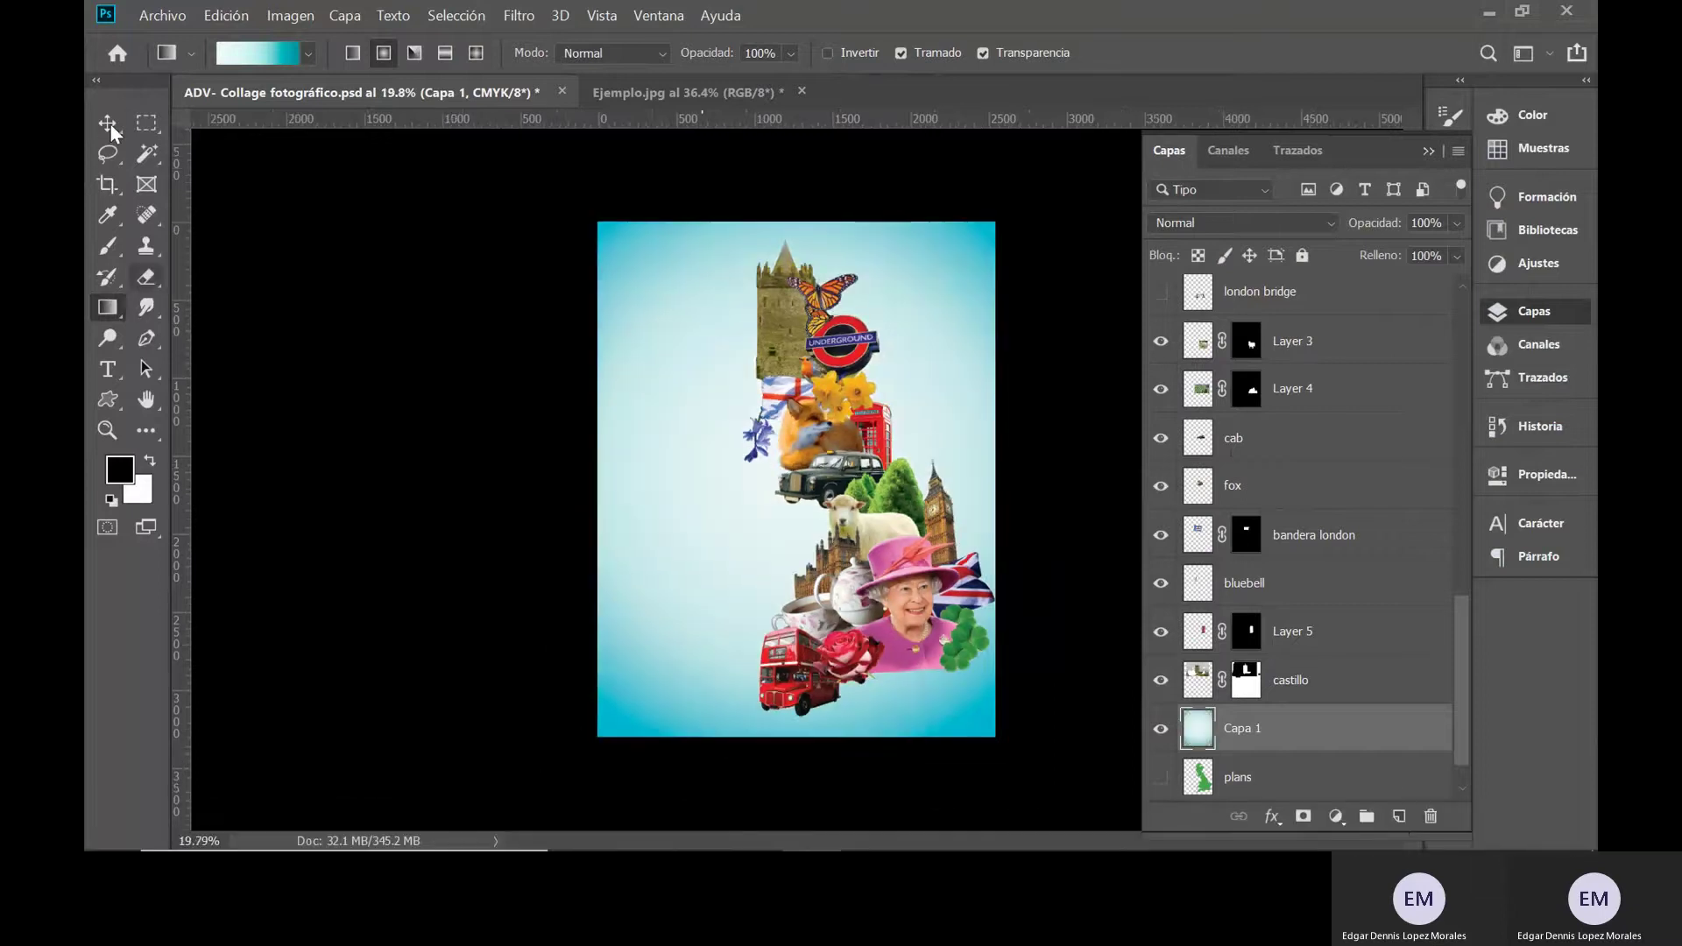
{"action": "key", "text": "v"}
{"action": "scroll", "coordinate": [867, 578], "scroll_direction": "up", "scroll_amount": 2}
{"action": "left_click", "coordinate": [1134, 413]}
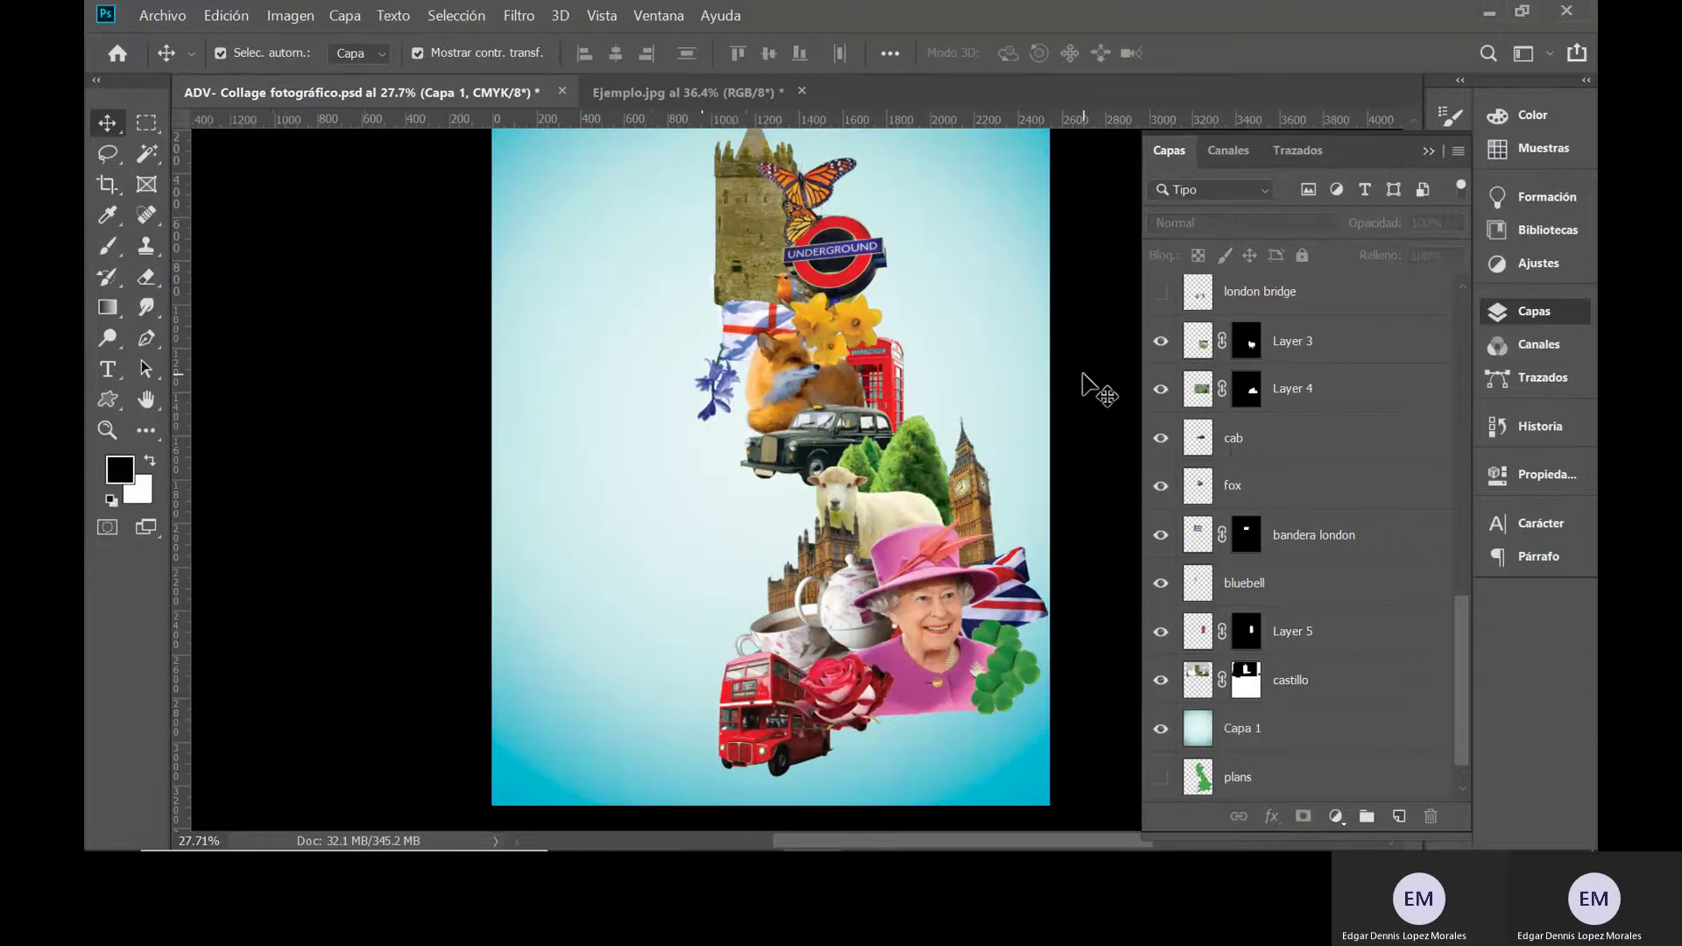
{"action": "left_click_drag", "start_coordinate": [838, 535], "coordinate": [815, 498]}
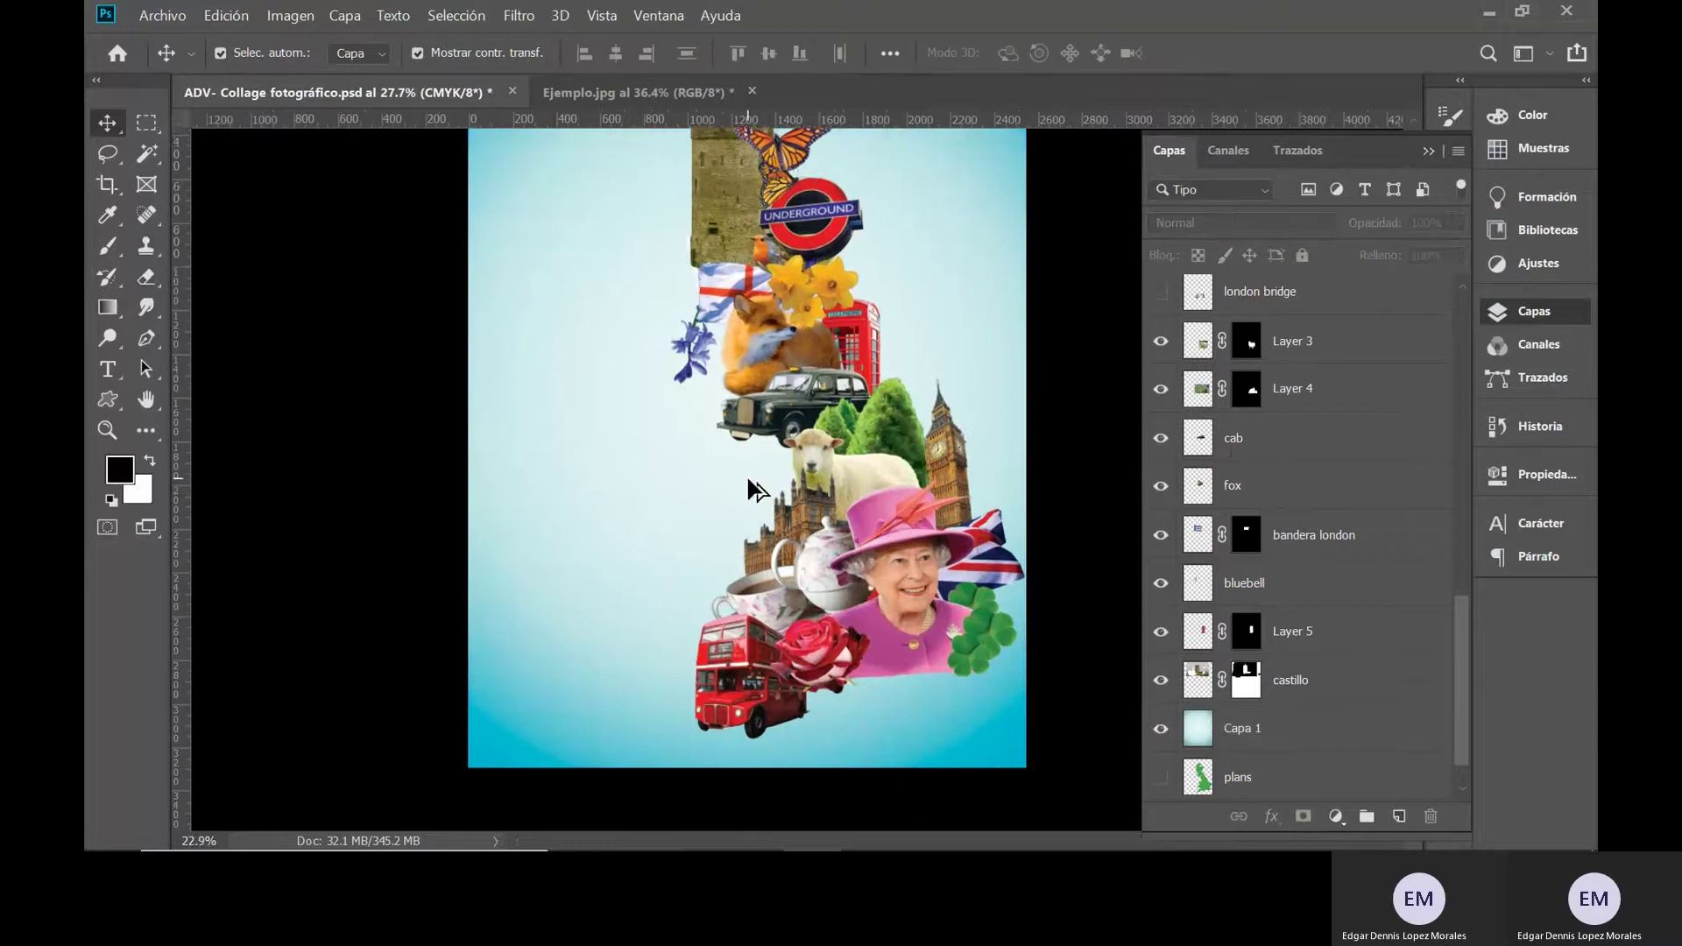
- Scale the Capa 1 gradient layer to about 109.5% about its centre so it extends past the page edges, and deselect it
{"action": "scroll", "coordinate": [746, 474], "scroll_direction": "down", "scroll_amount": 1}
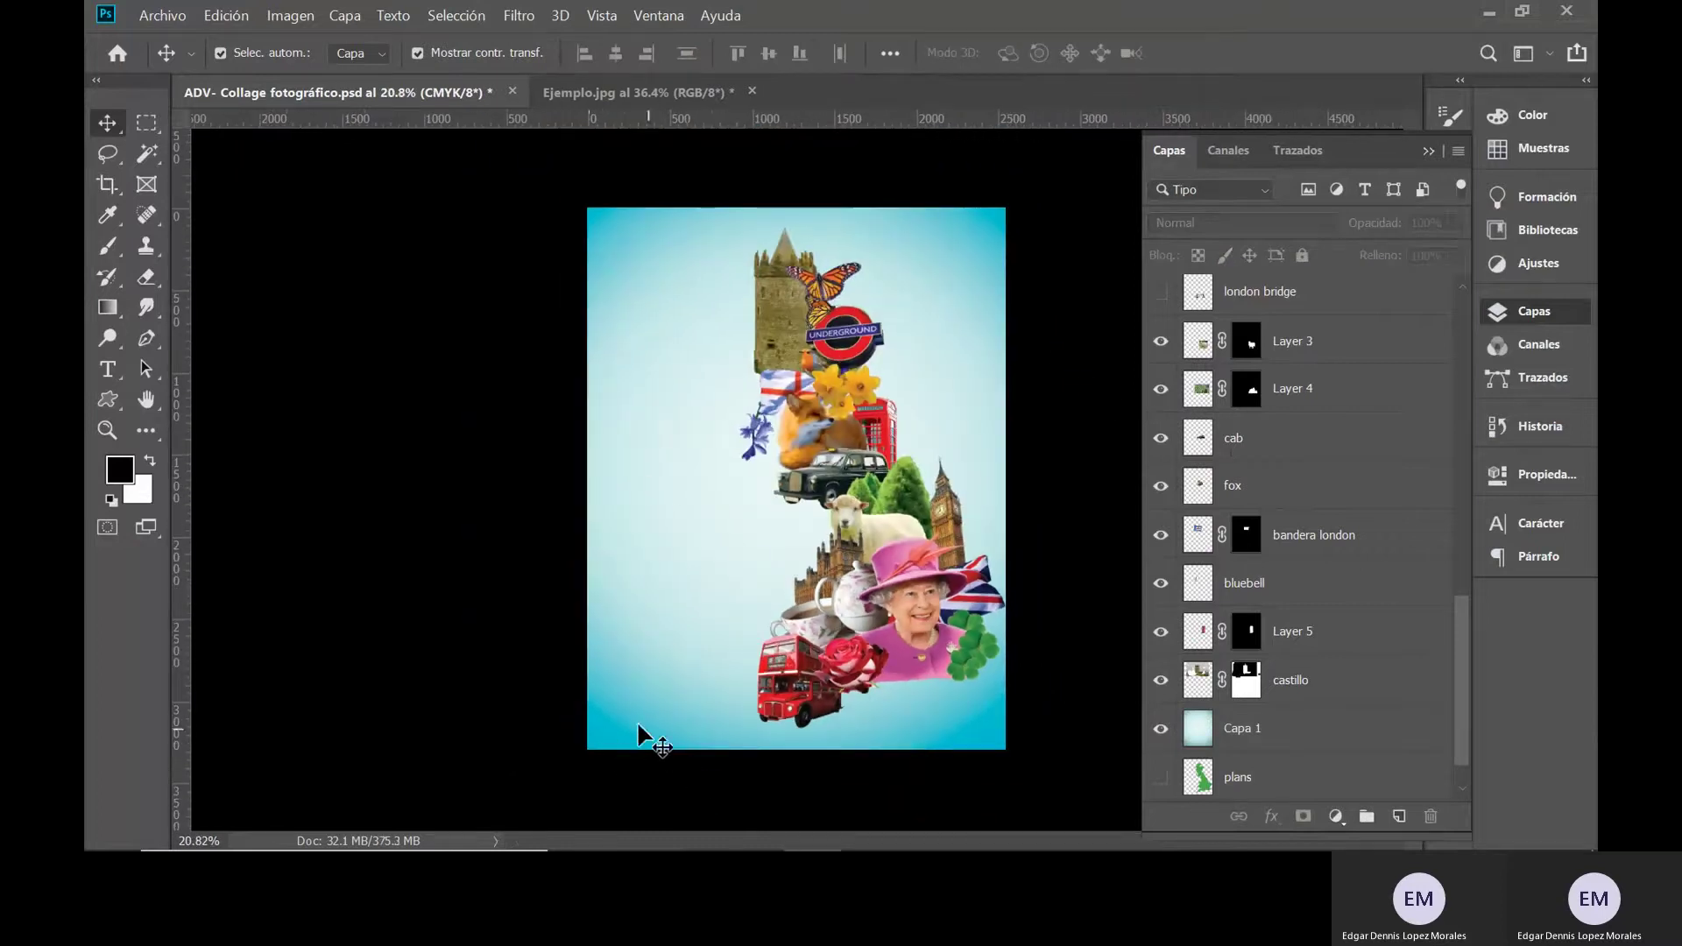
{"action": "key", "text": "ctrl"}
{"action": "scroll", "coordinate": [1356, 680], "scroll_direction": "down", "scroll_amount": 1}
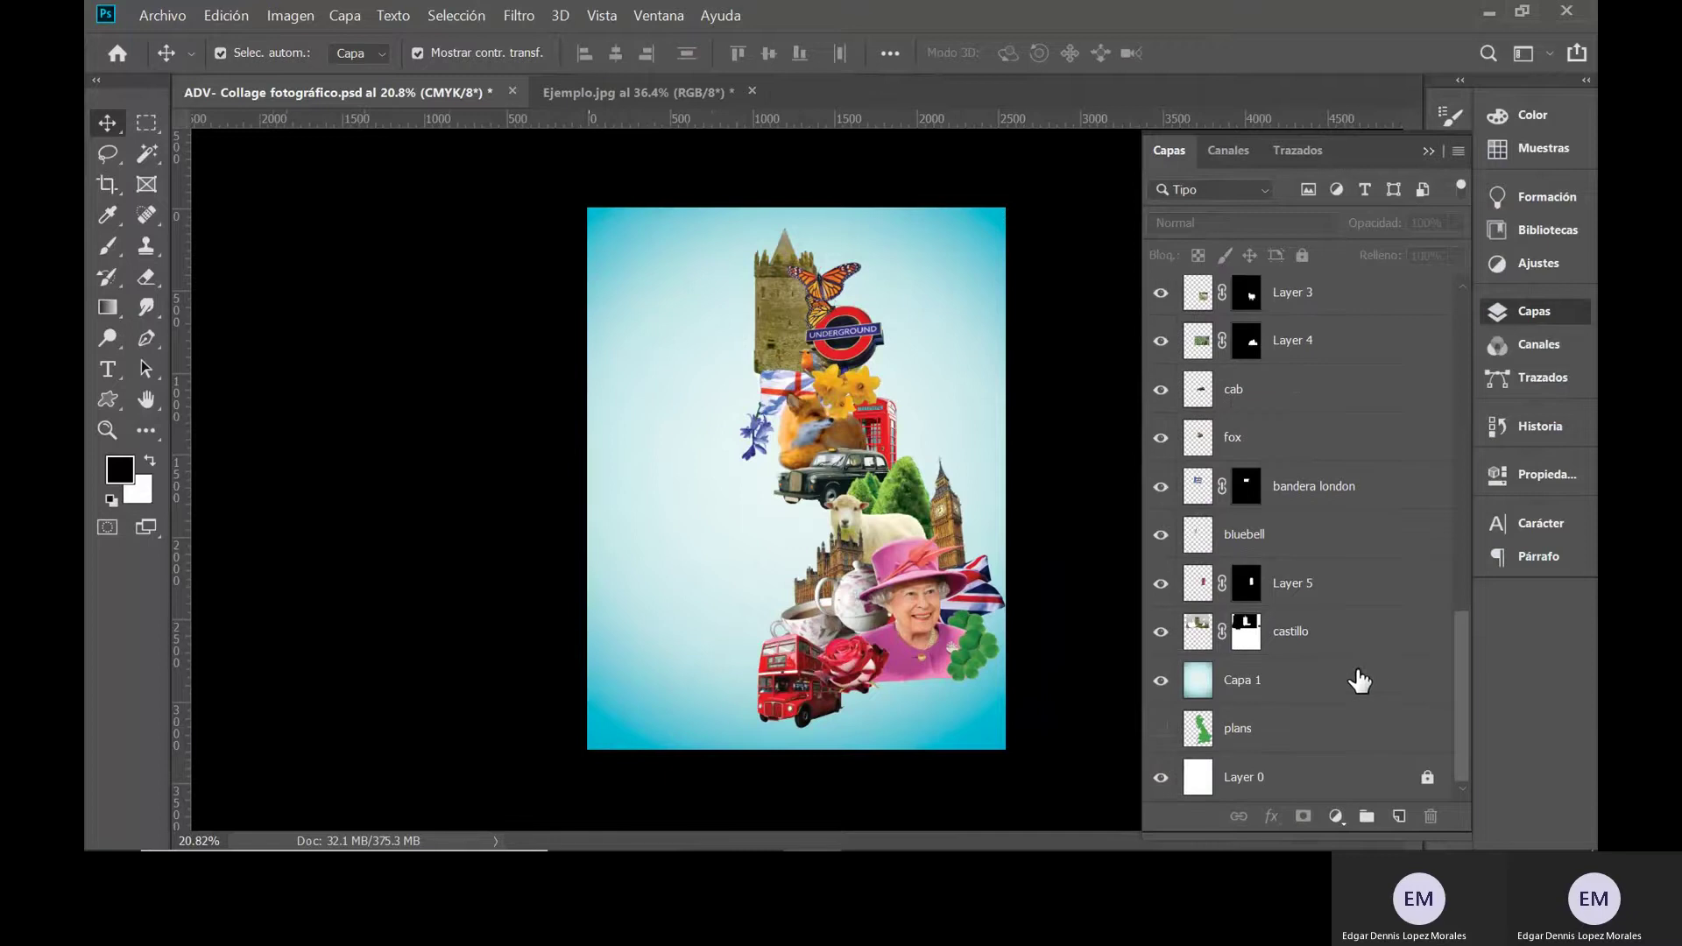
{"action": "left_click", "coordinate": [1315, 684]}
{"action": "key", "text": "ctrl+t"}
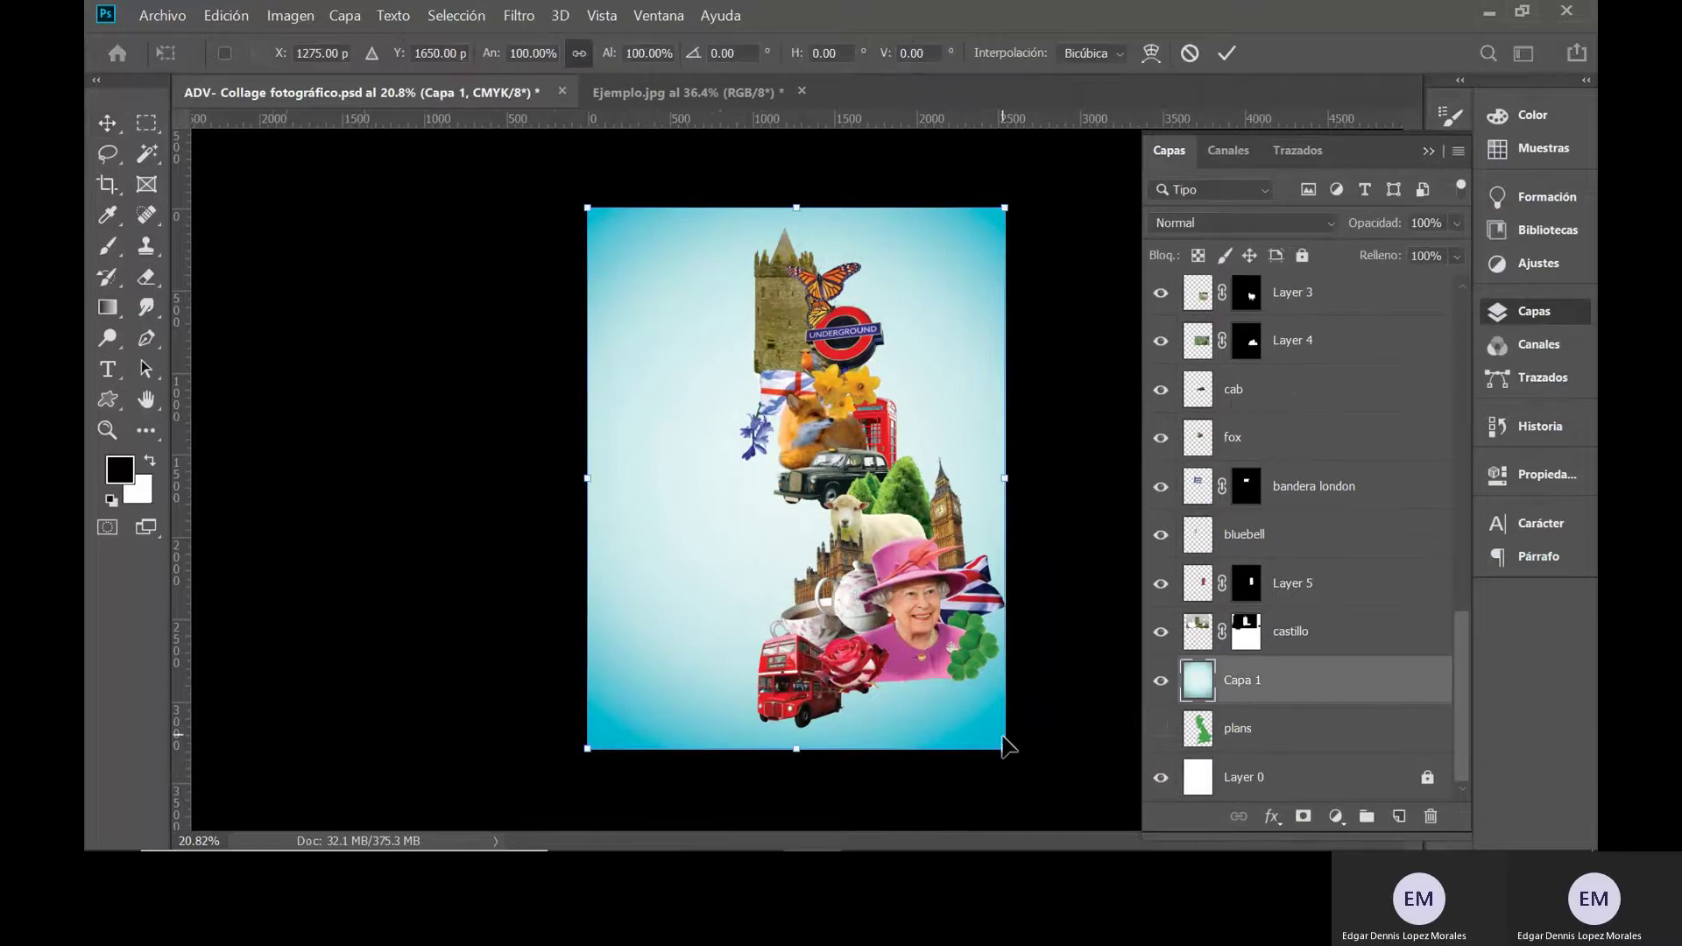
{"action": "left_click_drag", "start_coordinate": [1015, 755], "coordinate": [1032, 784]}
{"action": "left_click_drag", "start_coordinate": [881, 610], "coordinate": [866, 603]}
{"action": "left_click_drag", "start_coordinate": [1018, 201], "coordinate": [1028, 184]}
{"action": "left_click_drag", "start_coordinate": [838, 440], "coordinate": [847, 426]}
{"action": "key", "text": "Return"}
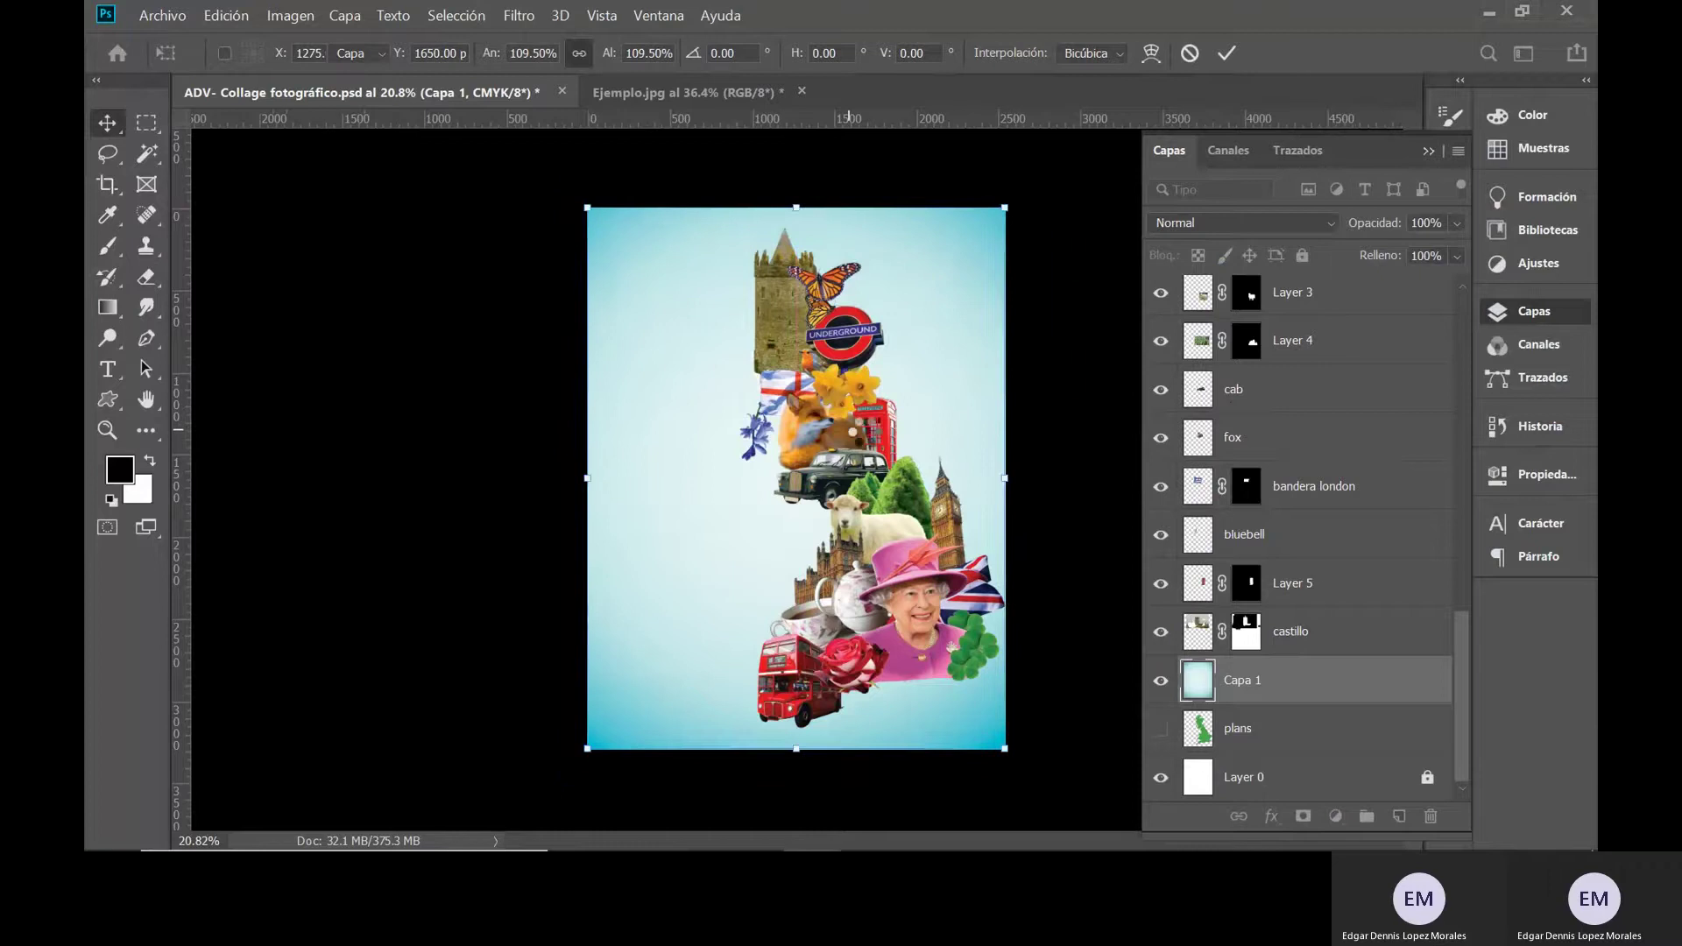
{"action": "left_click", "coordinate": [563, 751]}
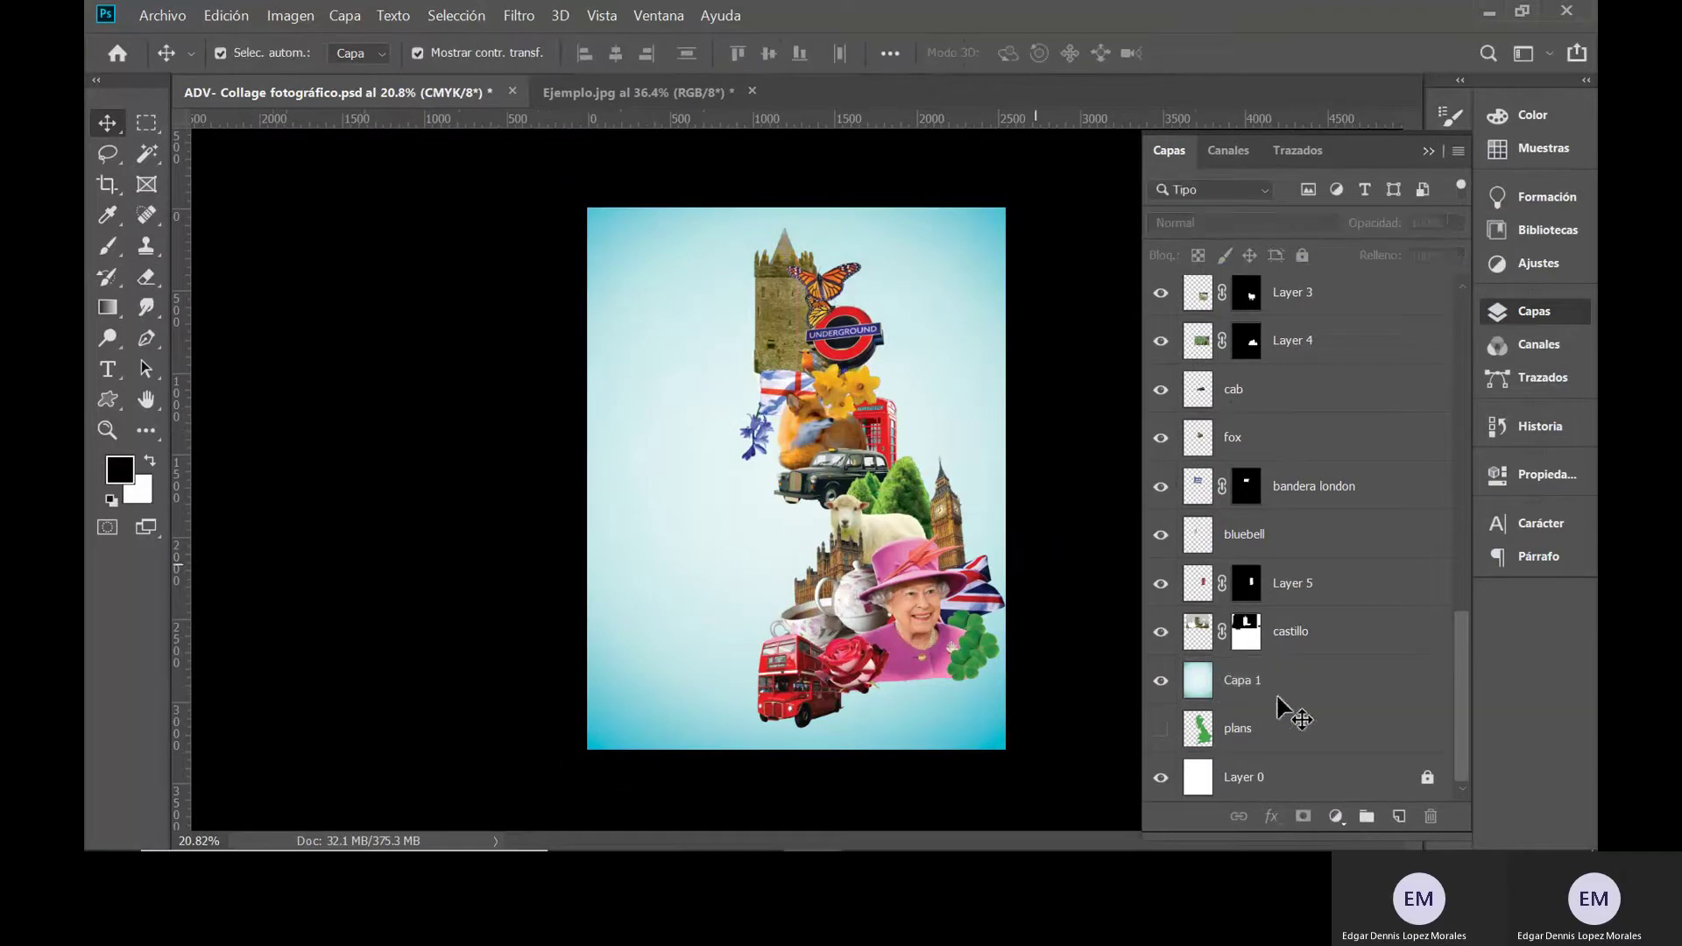
- Rename the gradient background layer as Degradado and deselect it
{"action": "double_click", "coordinate": [1243, 680]}
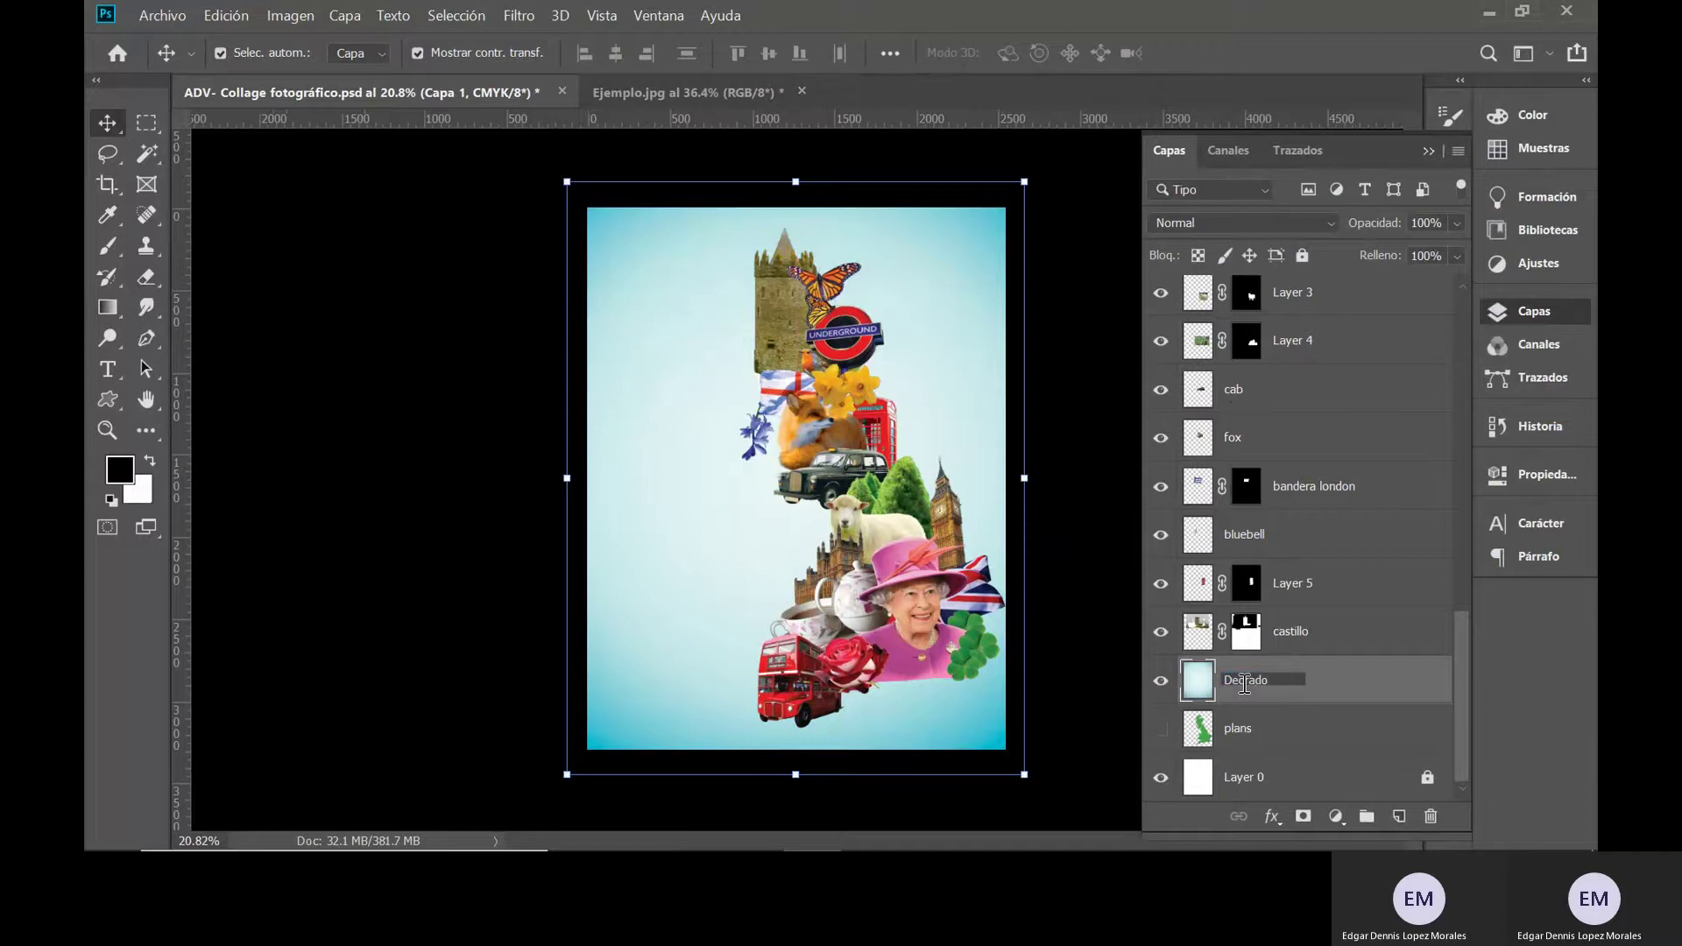
{"action": "type", "text": "Degradado"}
{"action": "key", "text": "Return"}
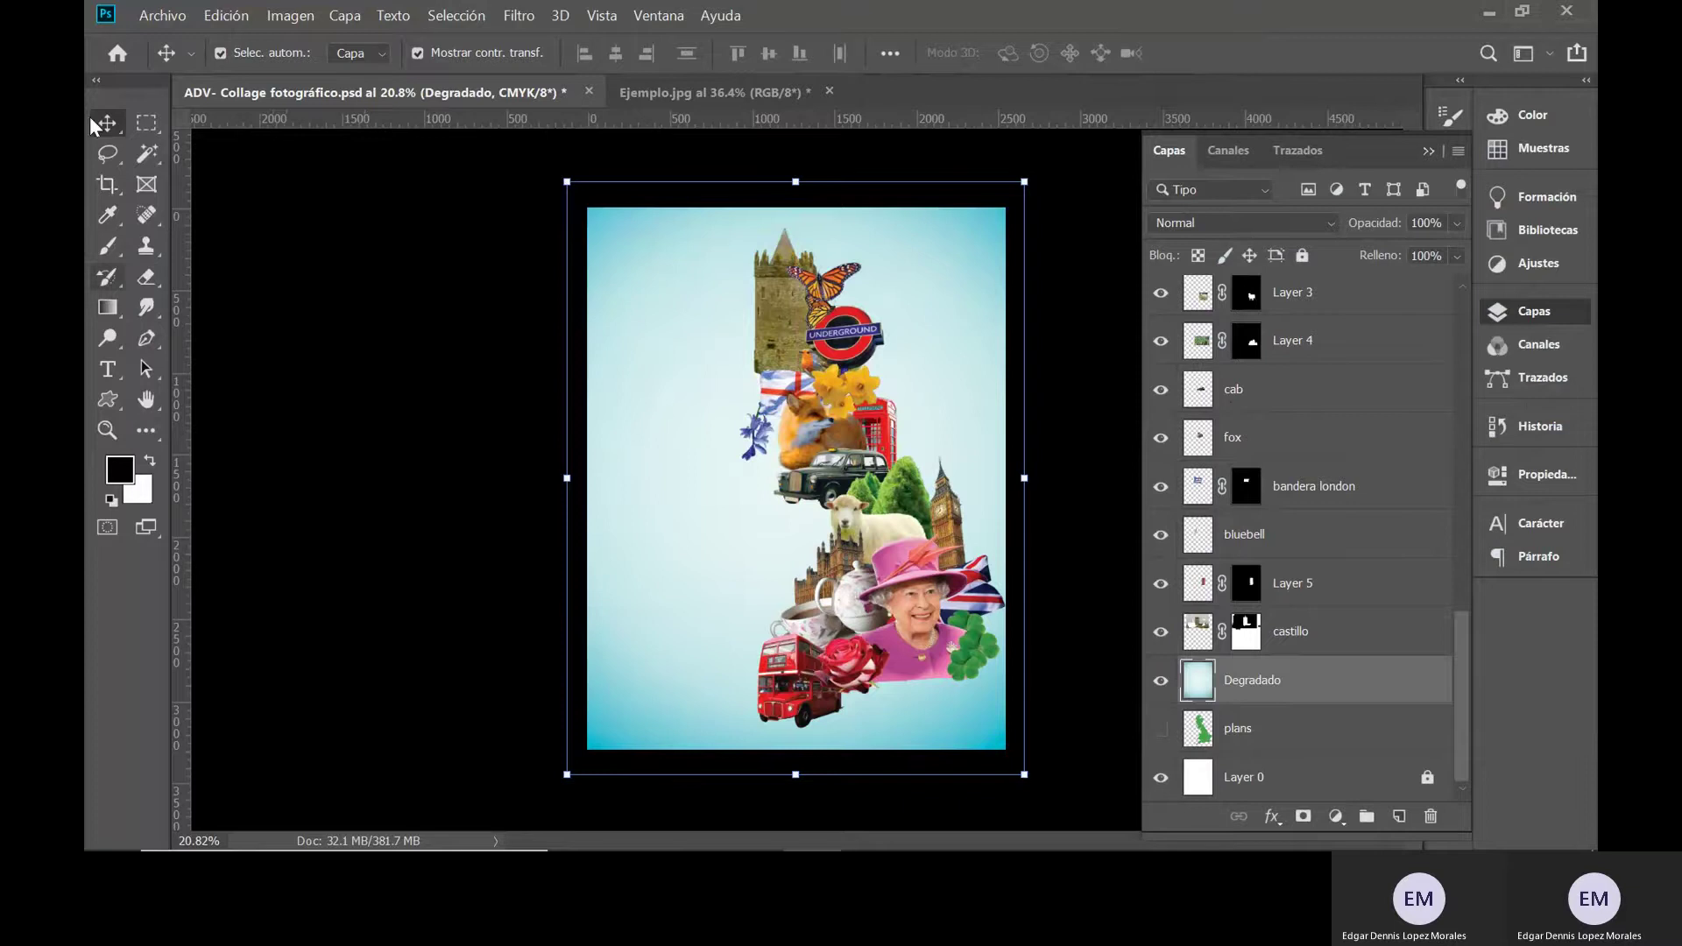
{"action": "left_click", "coordinate": [350, 364]}
- Compare the collage with the Ejemplo.jpg poster, examining the birds and clouds around its collage, and return to the collage document
{"action": "key", "text": "ctrl+plus"}
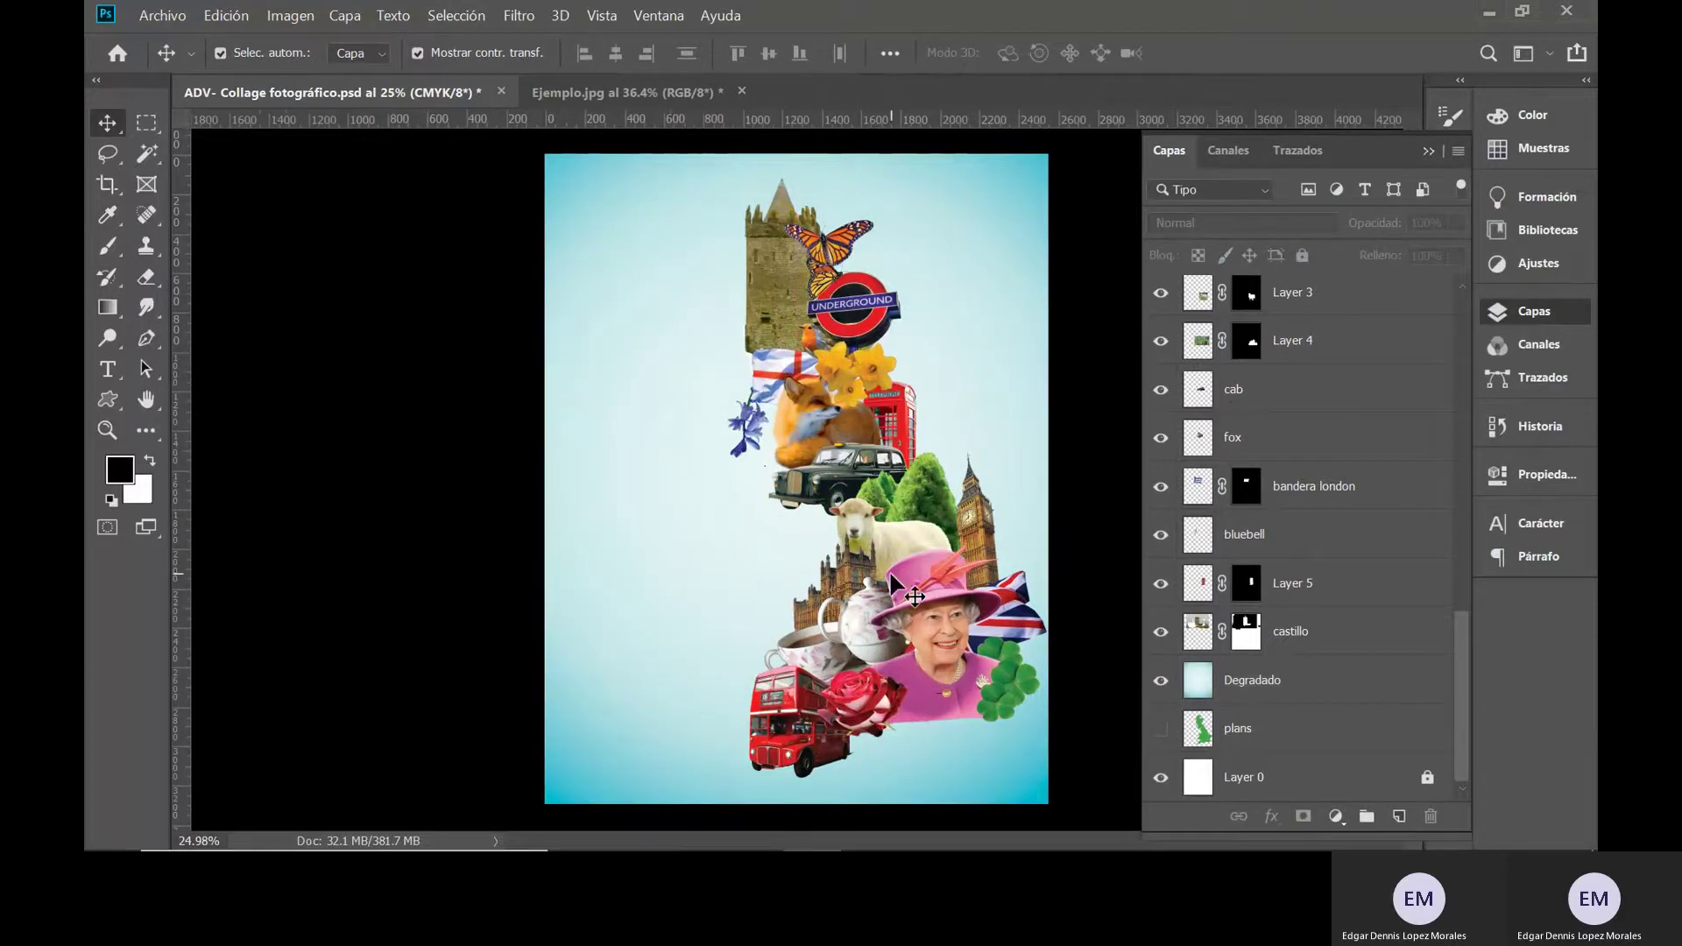
{"action": "scroll", "coordinate": [934, 524], "scroll_direction": "up", "scroll_amount": 4}
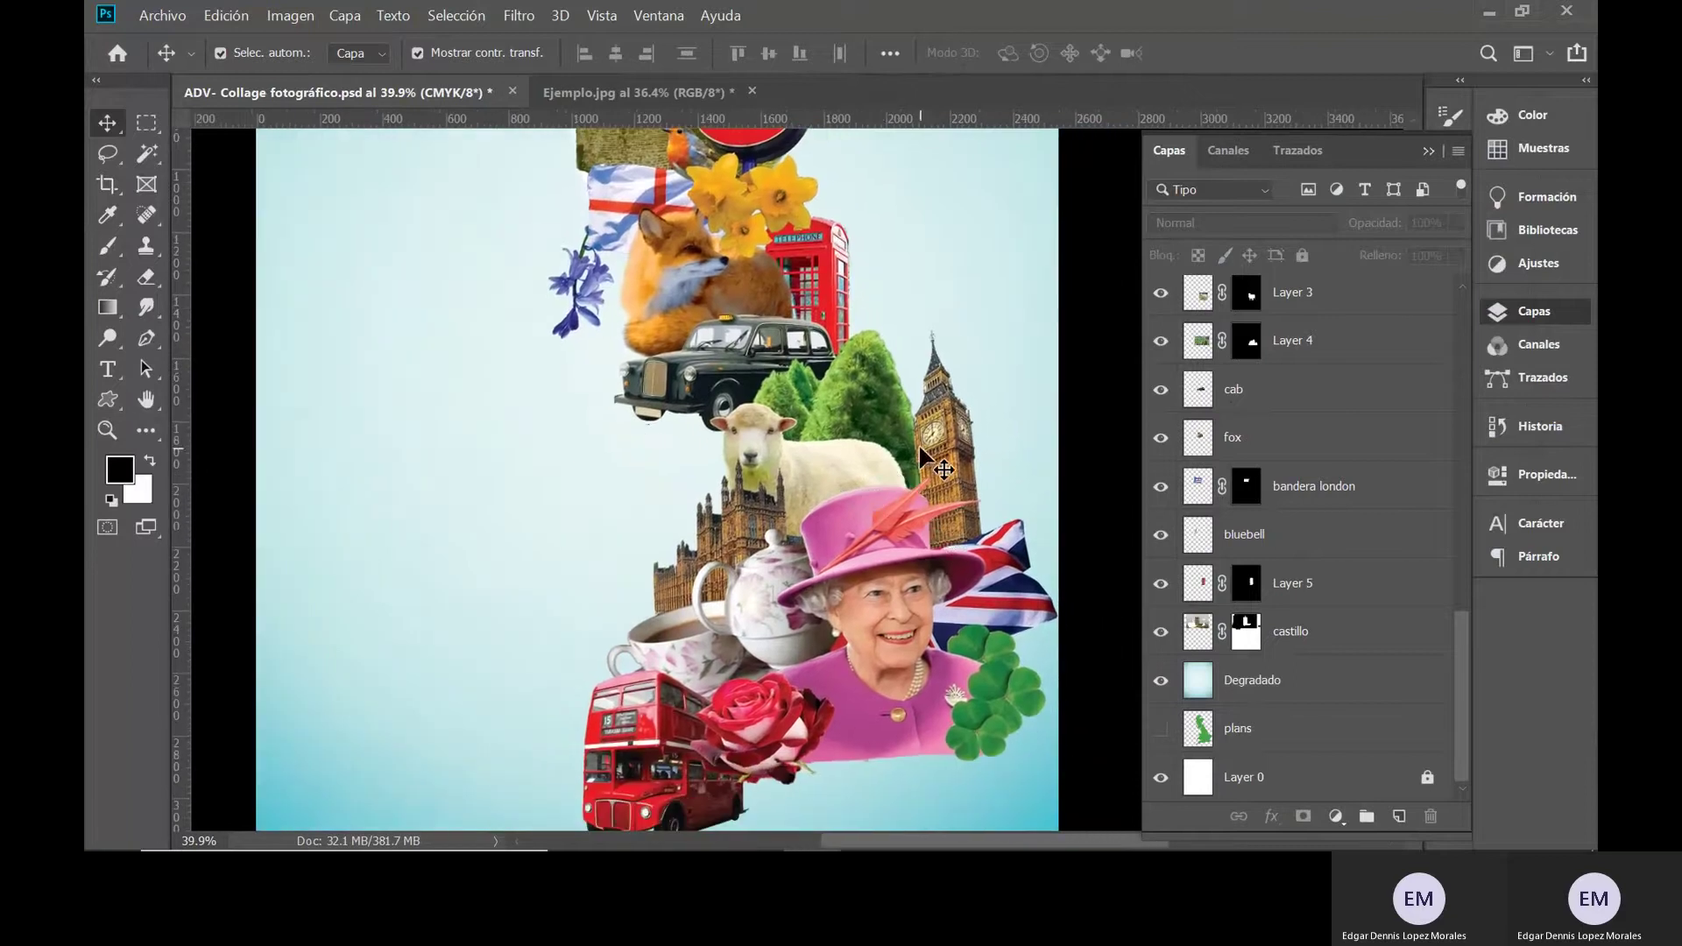
{"action": "left_click", "coordinate": [648, 92]}
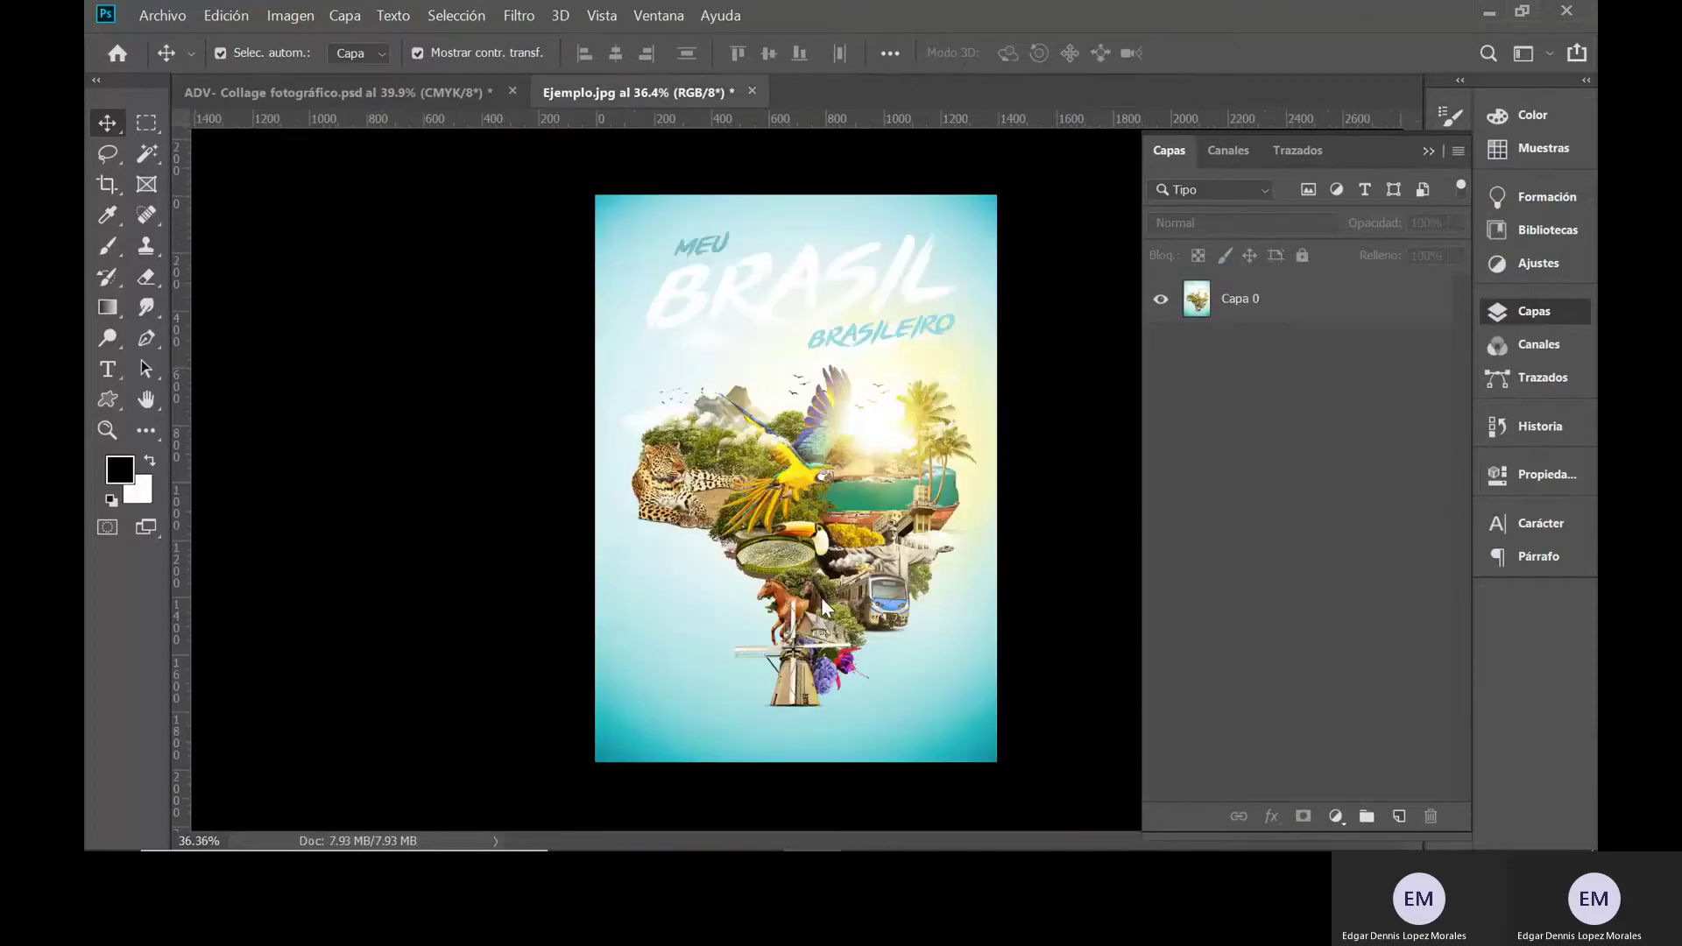
{"action": "scroll", "coordinate": [634, 386], "scroll_direction": "up", "scroll_amount": 10}
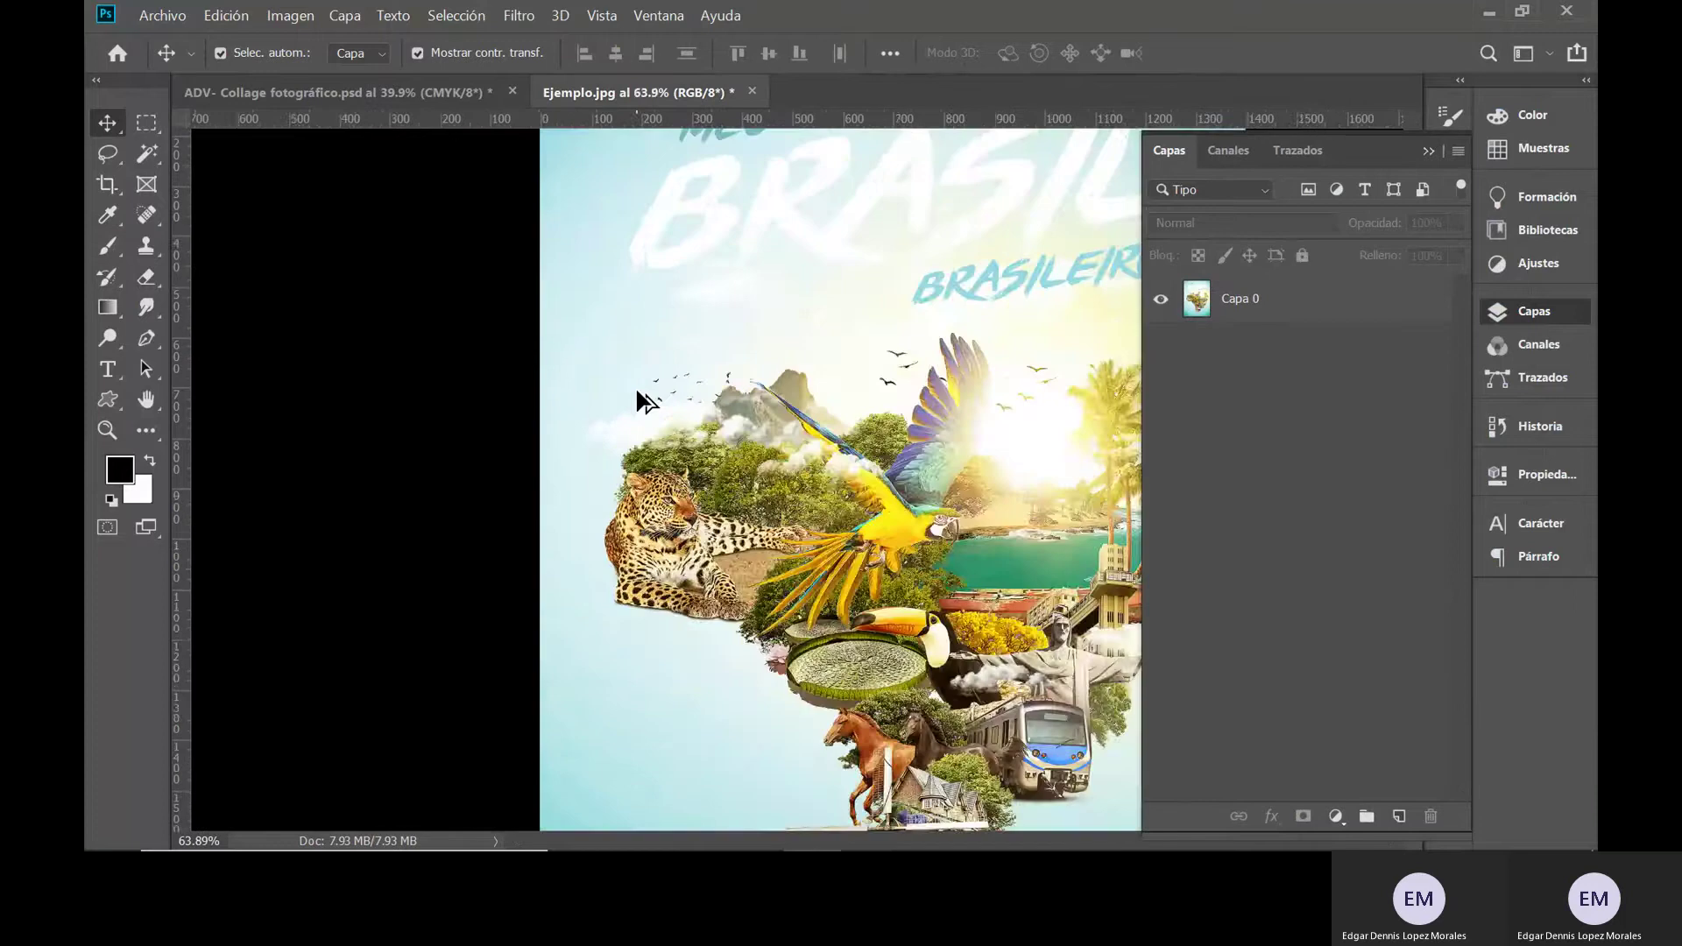
{"action": "scroll", "coordinate": [610, 571], "scroll_direction": "down", "scroll_amount": 3}
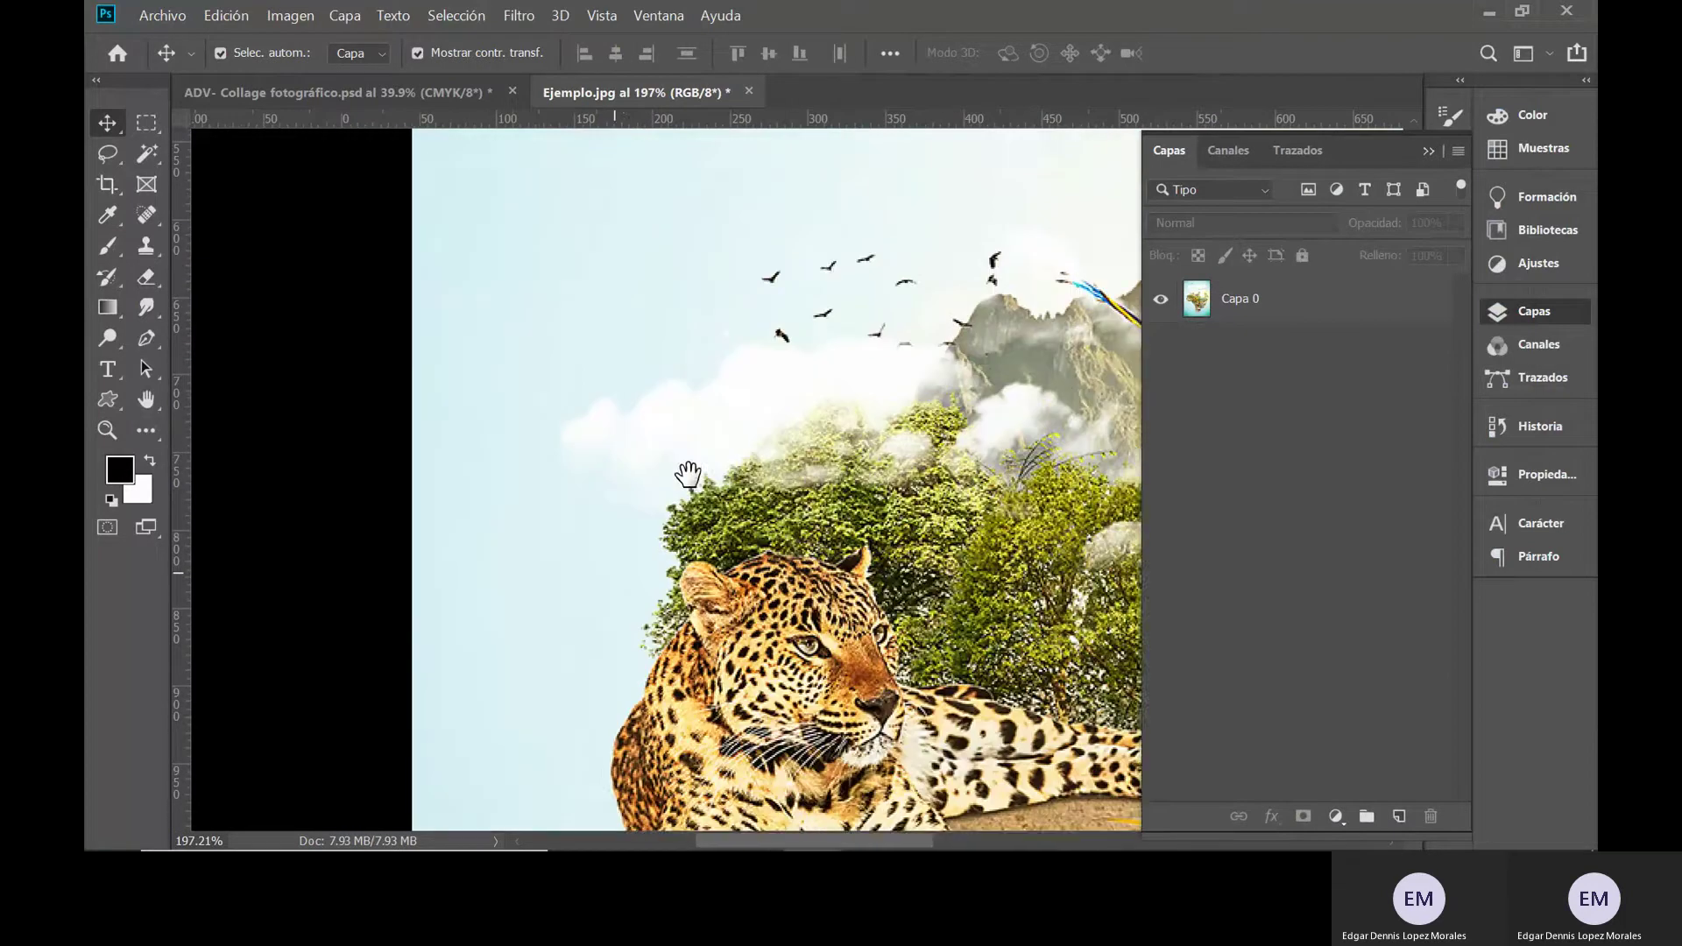
{"action": "scroll", "coordinate": [749, 578], "scroll_direction": "down", "scroll_amount": 3}
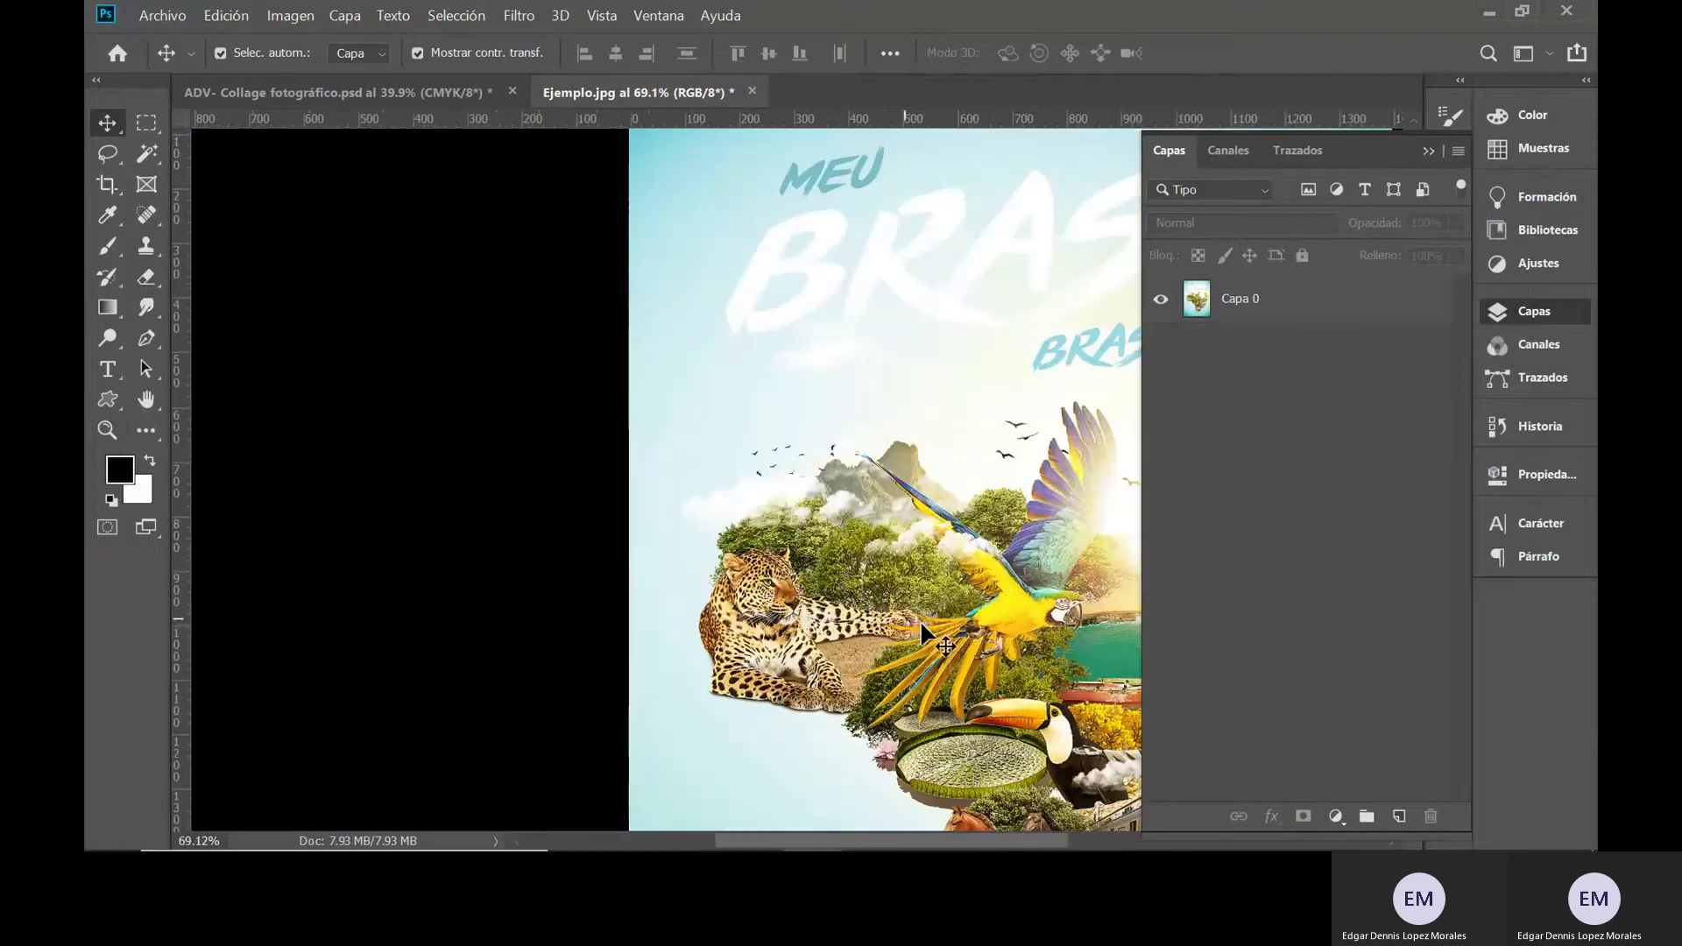
{"action": "scroll", "coordinate": [823, 589], "scroll_direction": "down", "scroll_amount": 3}
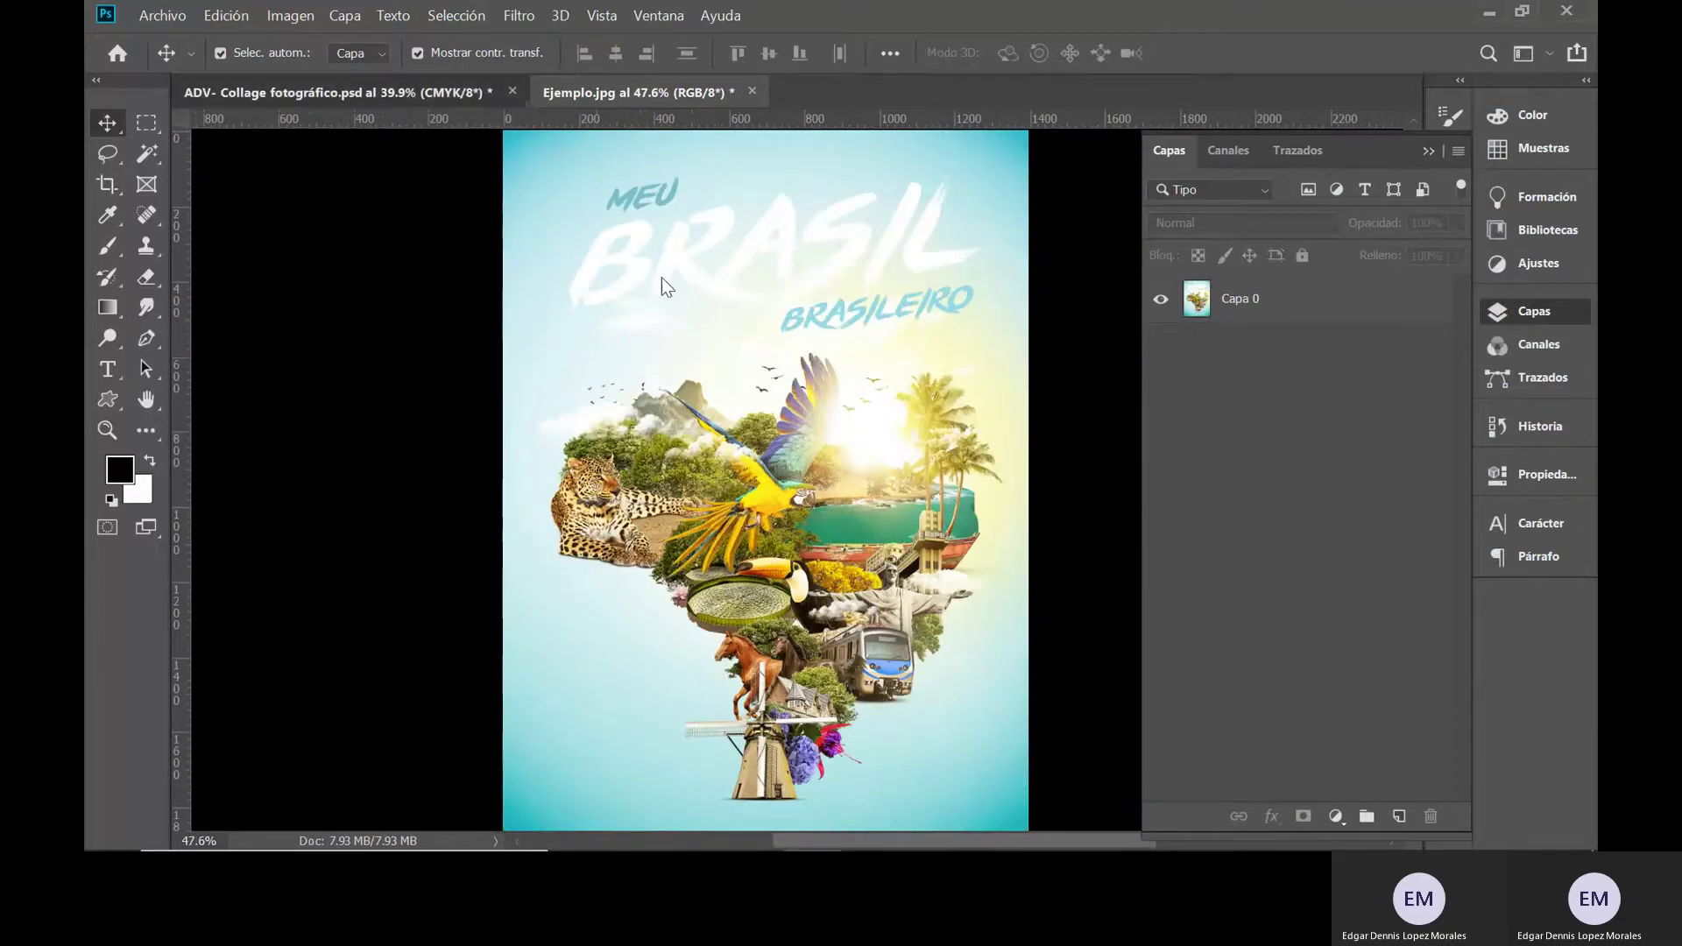
{"action": "key", "text": "ctrl+Tab"}
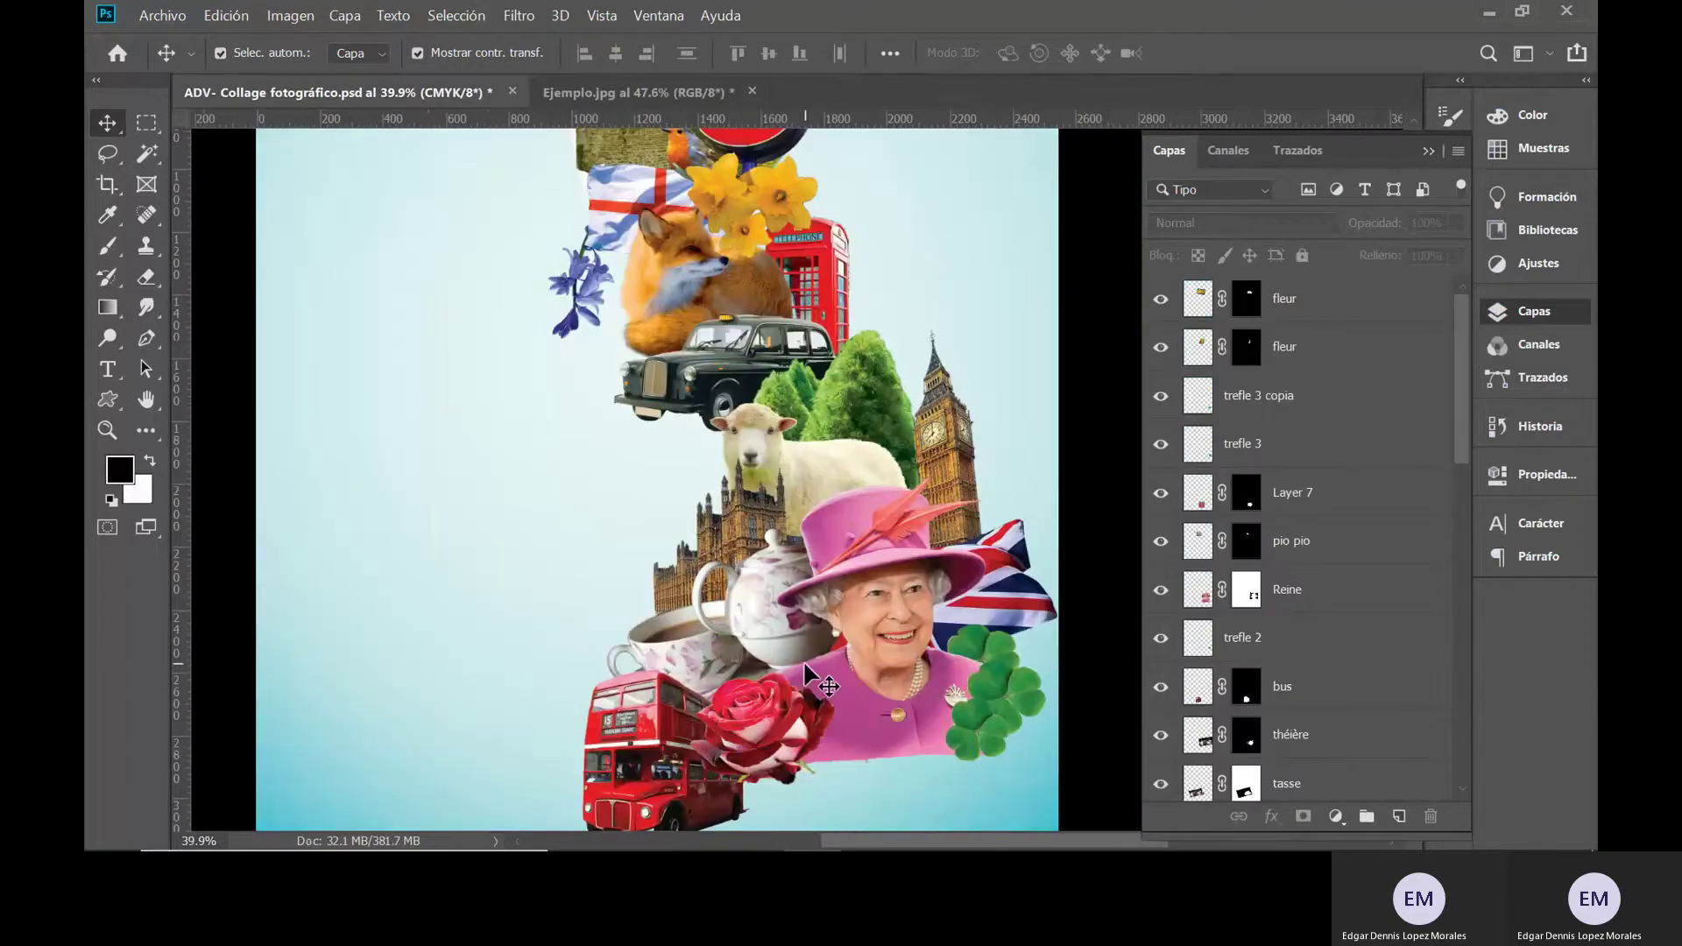
- Switch to Chrome and search Google for pajaros.png, showing the image results
{"action": "mouse_move", "coordinate": [697, 836]}
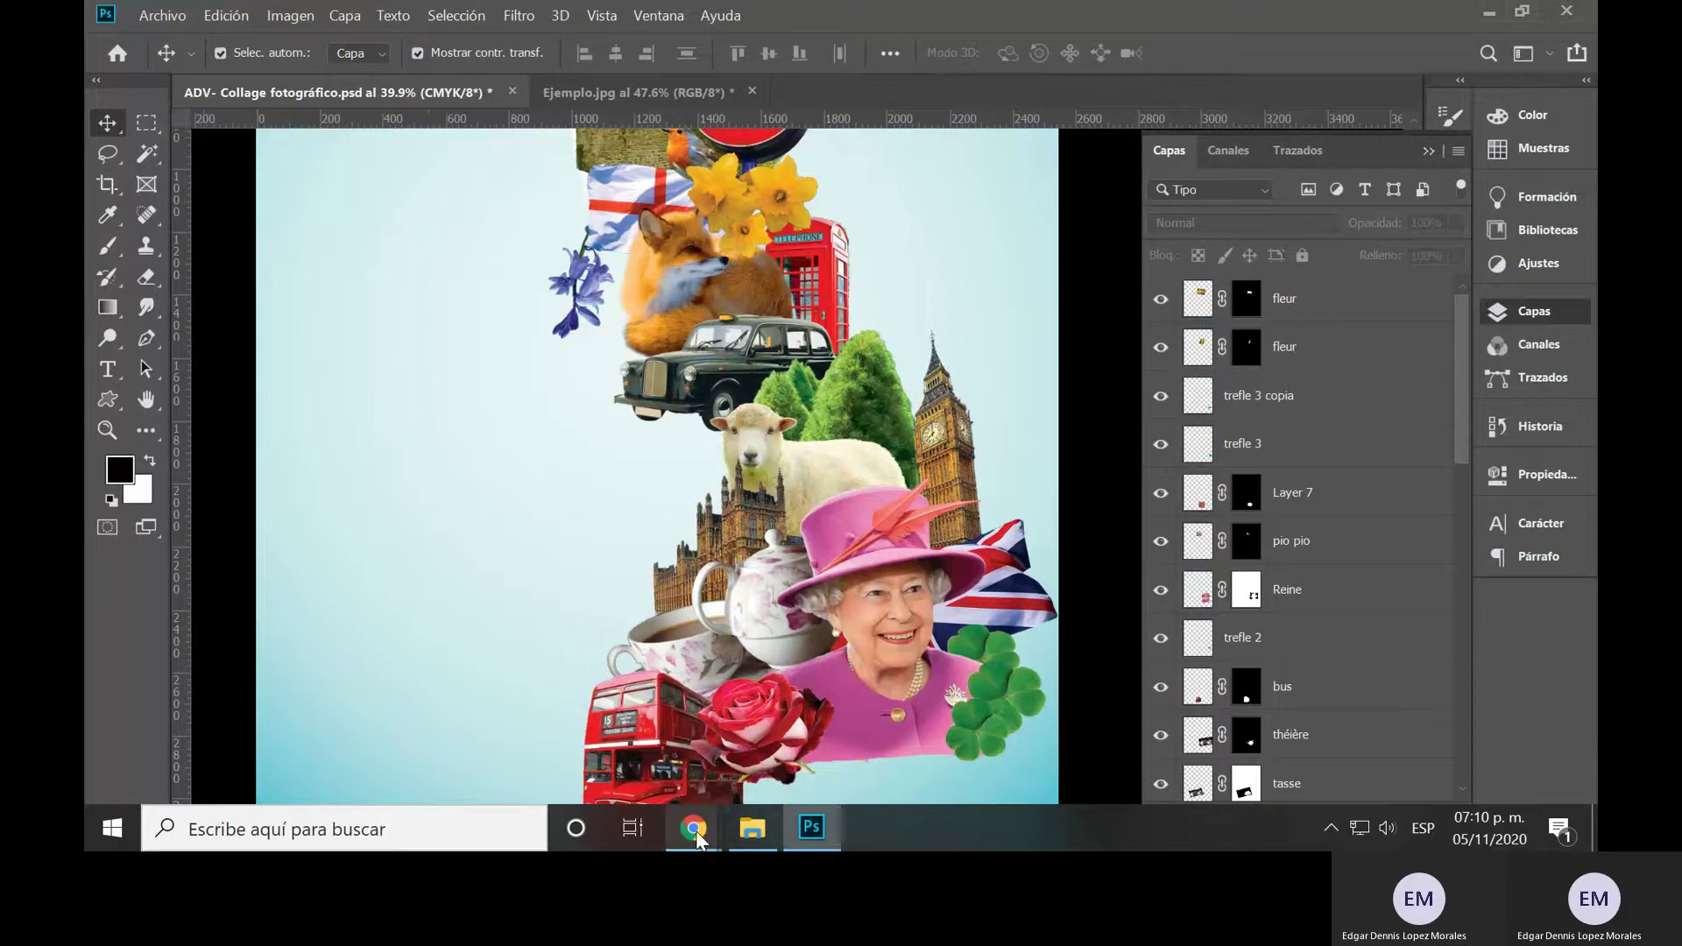
{"action": "left_click", "coordinate": [488, 741]}
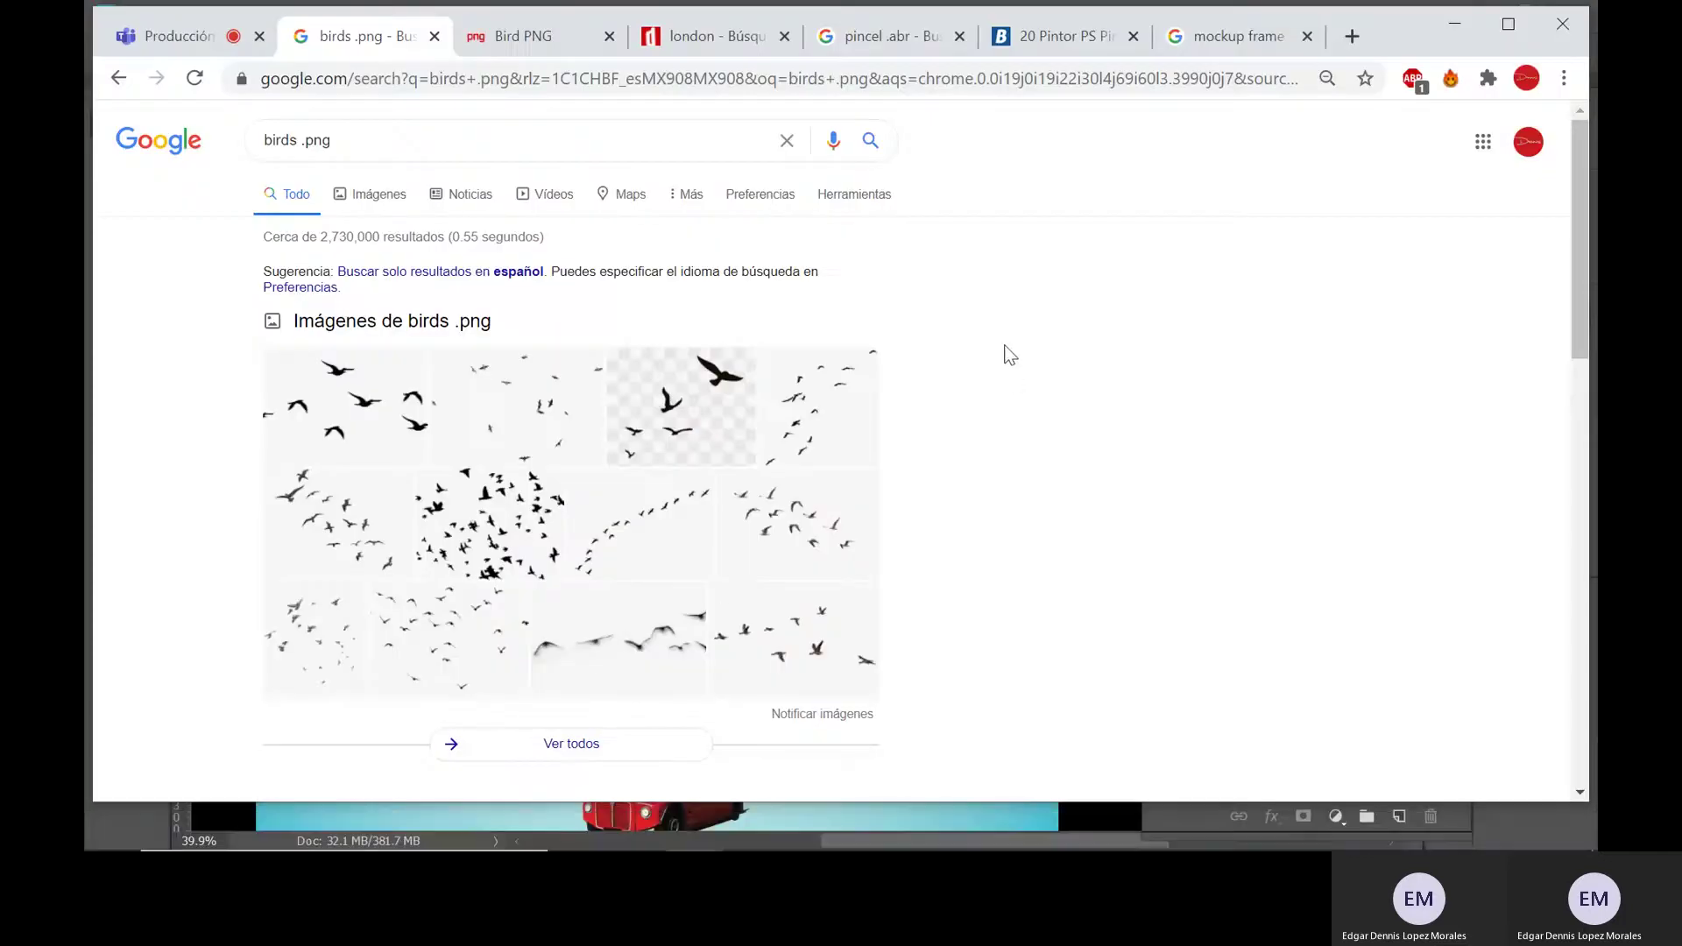
{"action": "left_click", "coordinate": [302, 143]}
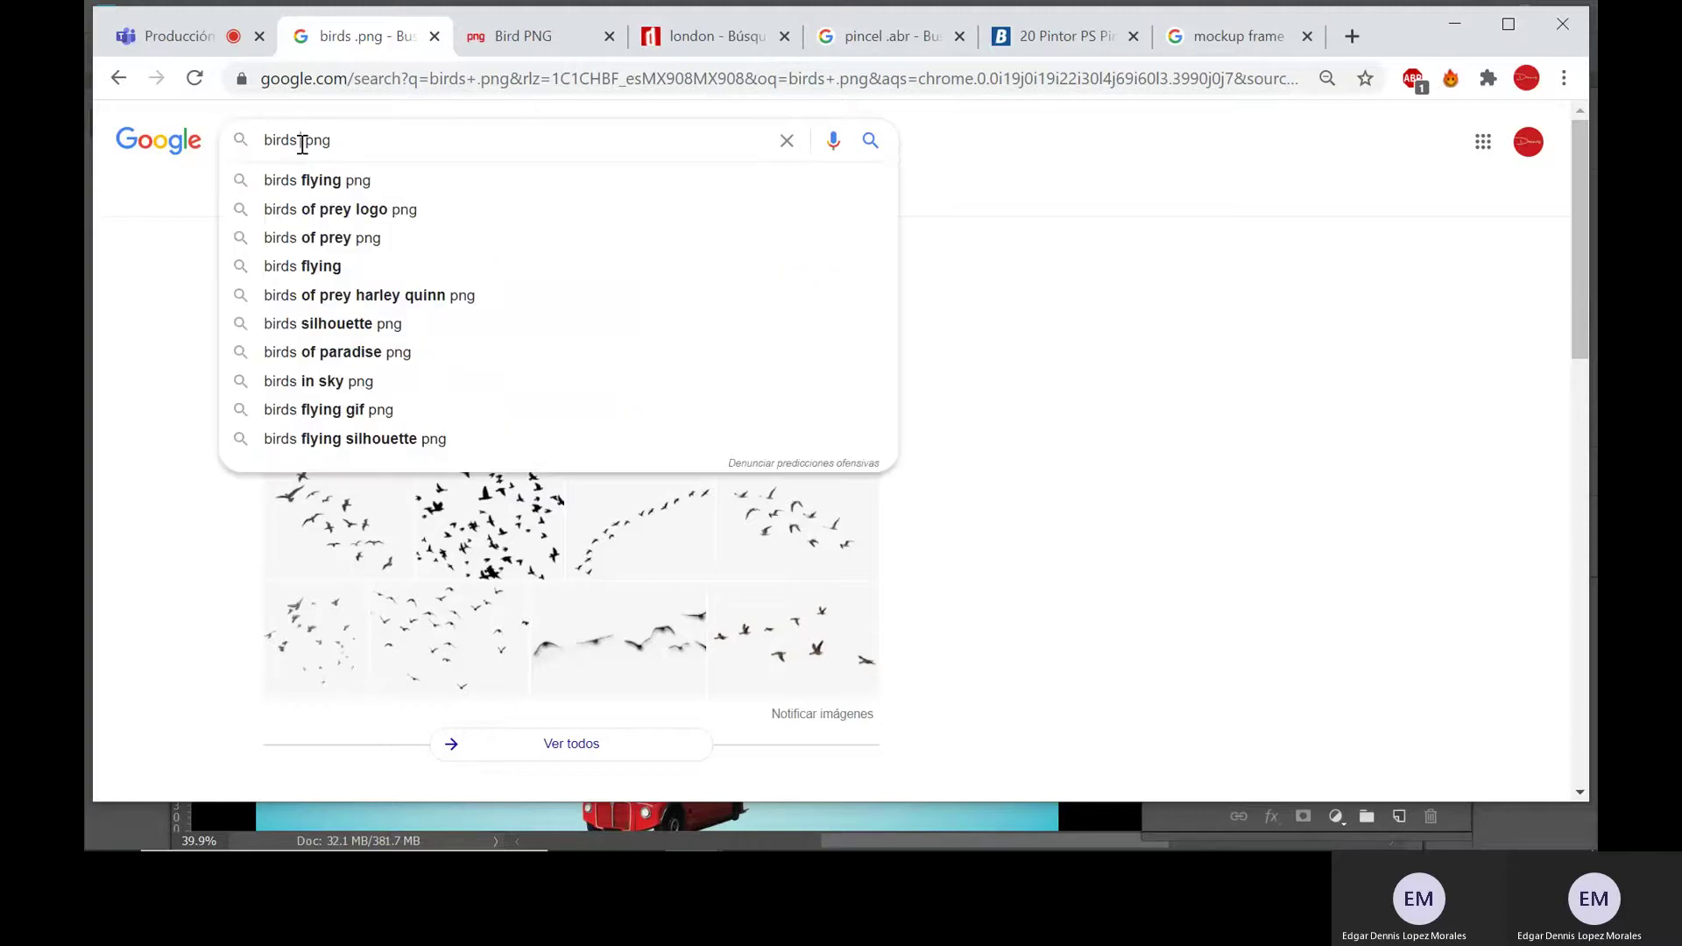
{"action": "left_click", "coordinate": [1010, 324]}
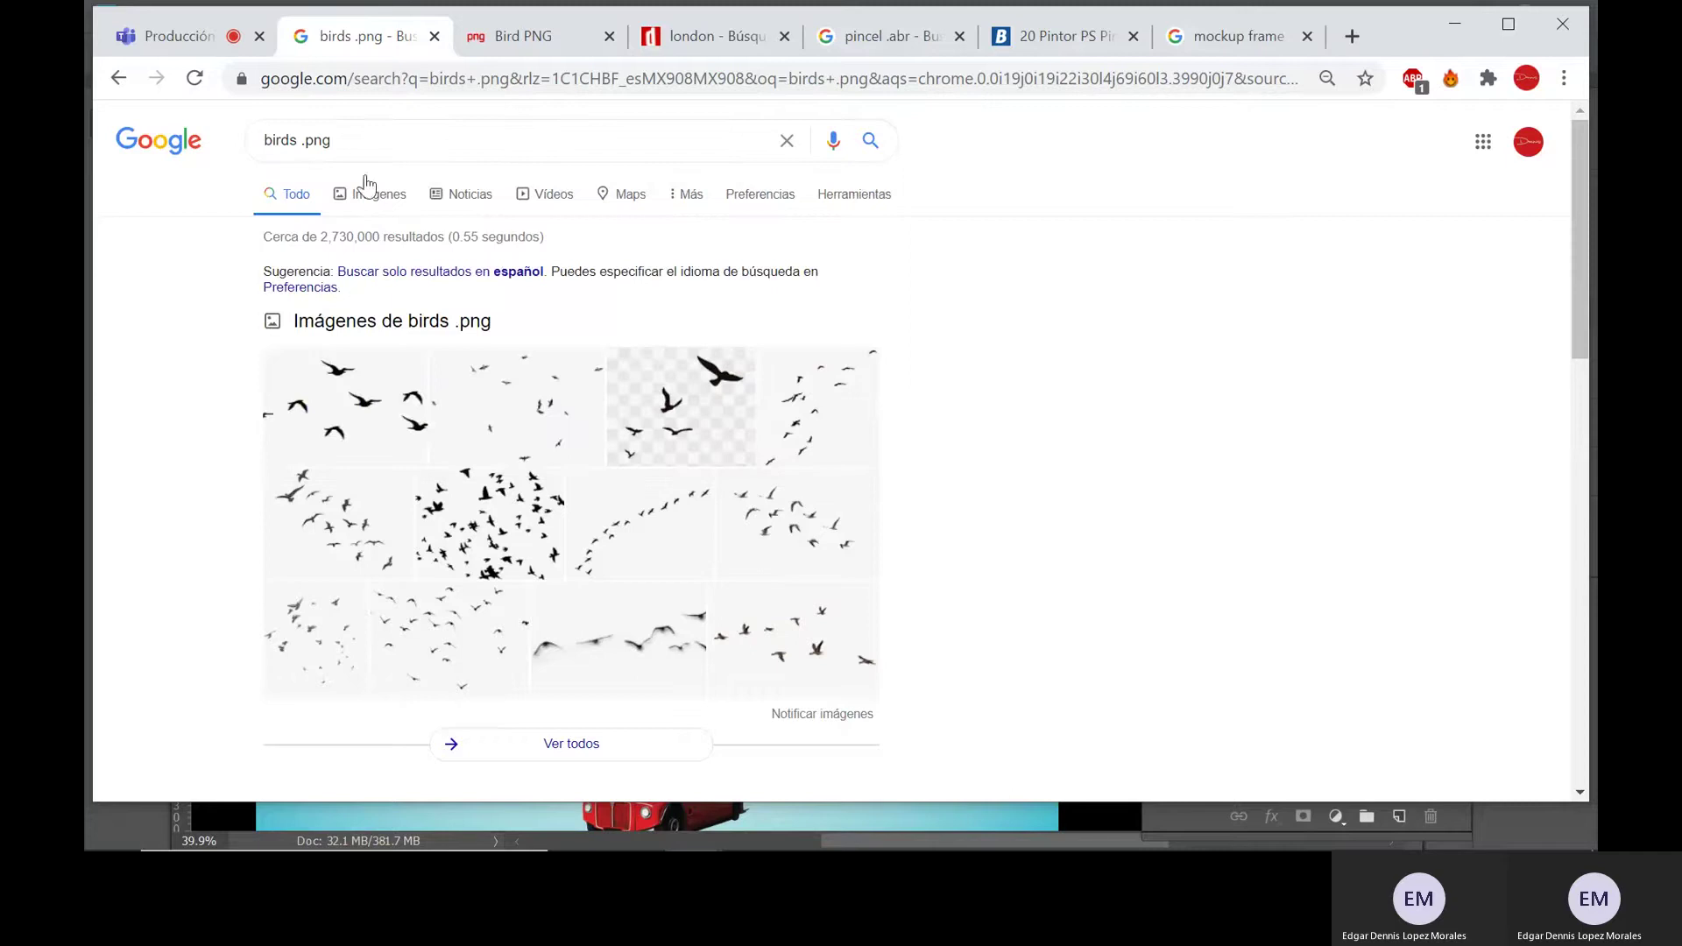
{"action": "double_click", "coordinate": [298, 139]}
{"action": "type", "text": "pajad"}
{"action": "key", "text": "BackSpace"}
{"action": "type", "text": "r"}
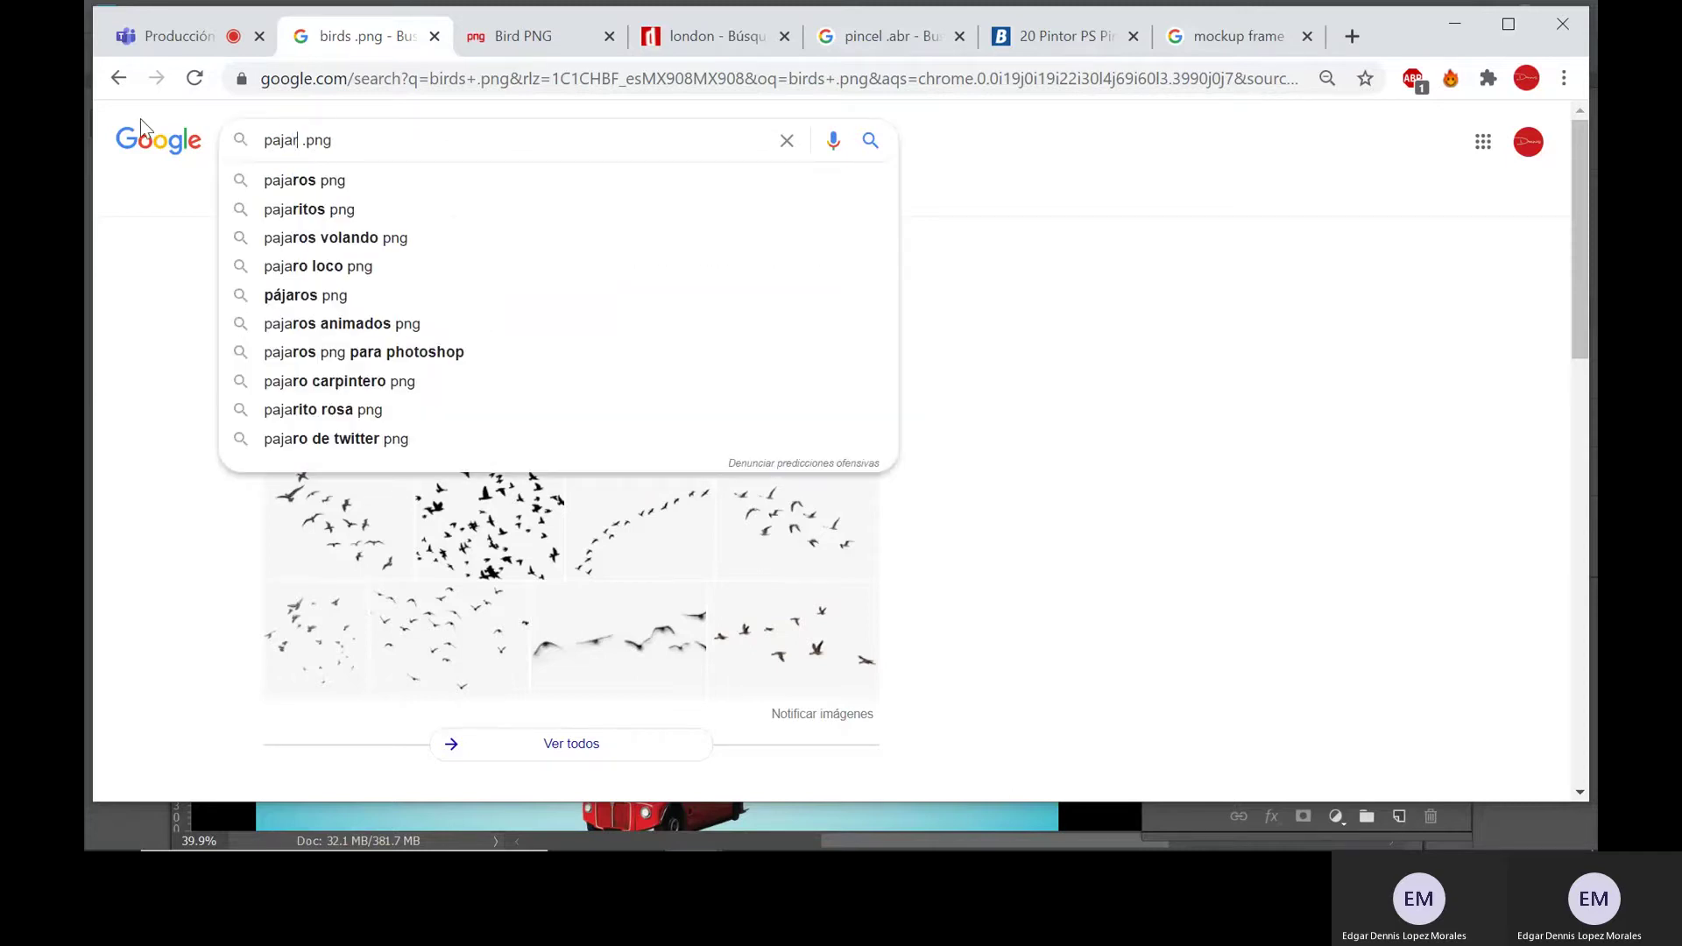
{"action": "type", "text": "os"}
{"action": "key", "text": "Return"}
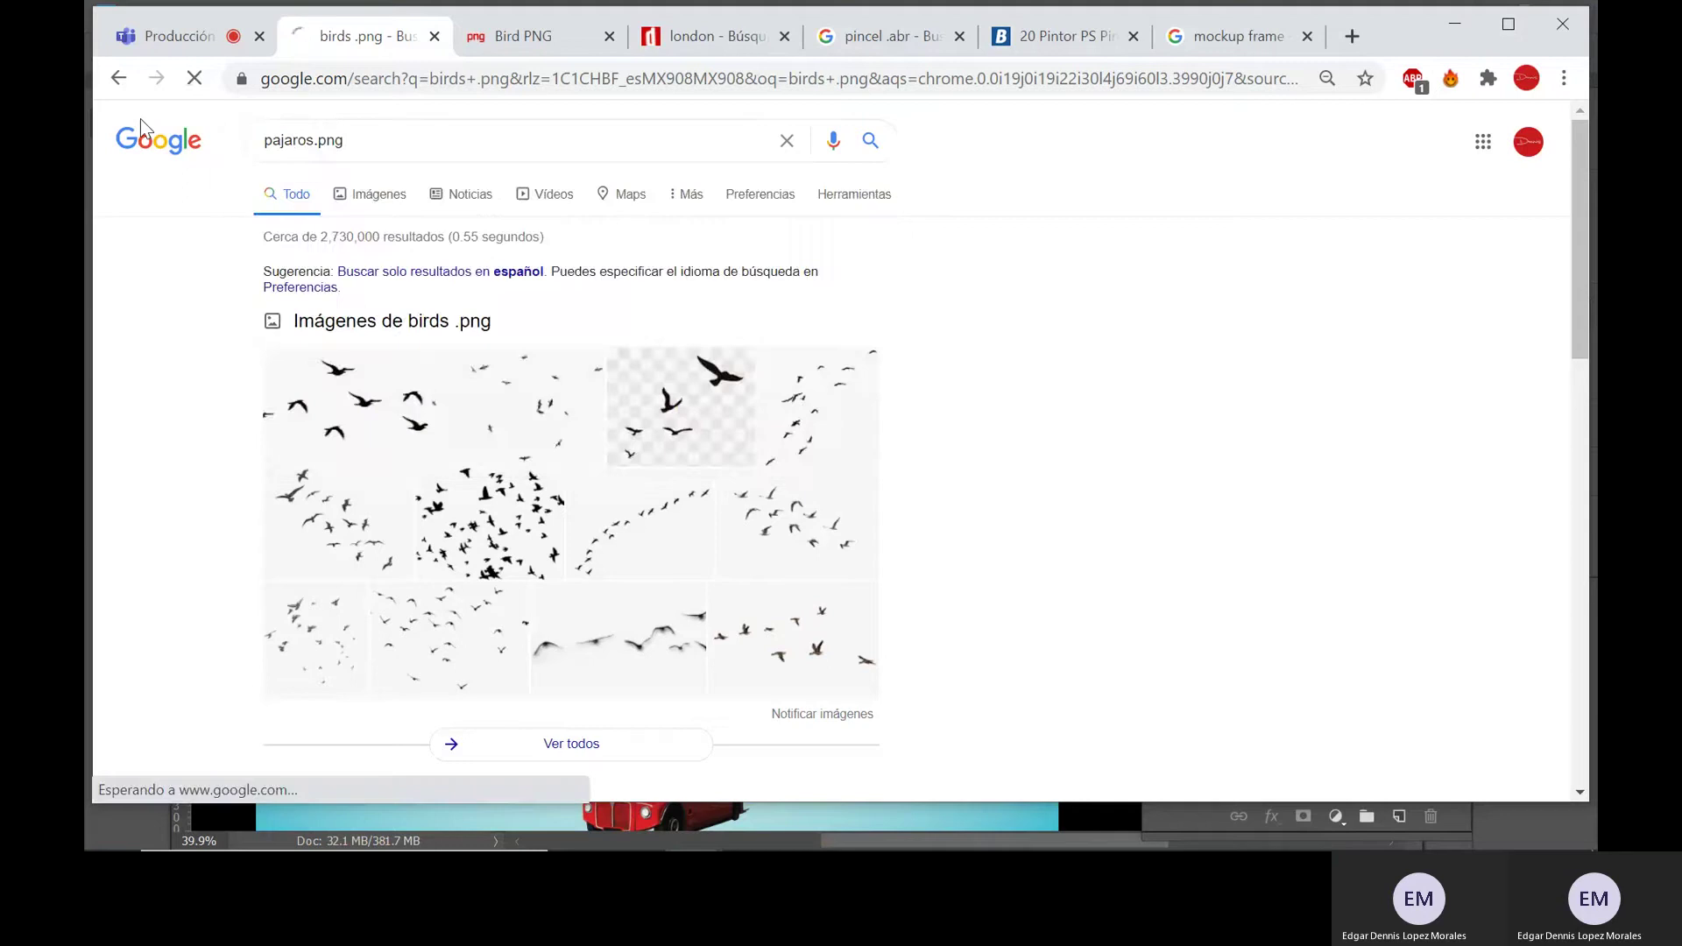
{"action": "left_click", "coordinate": [373, 195]}
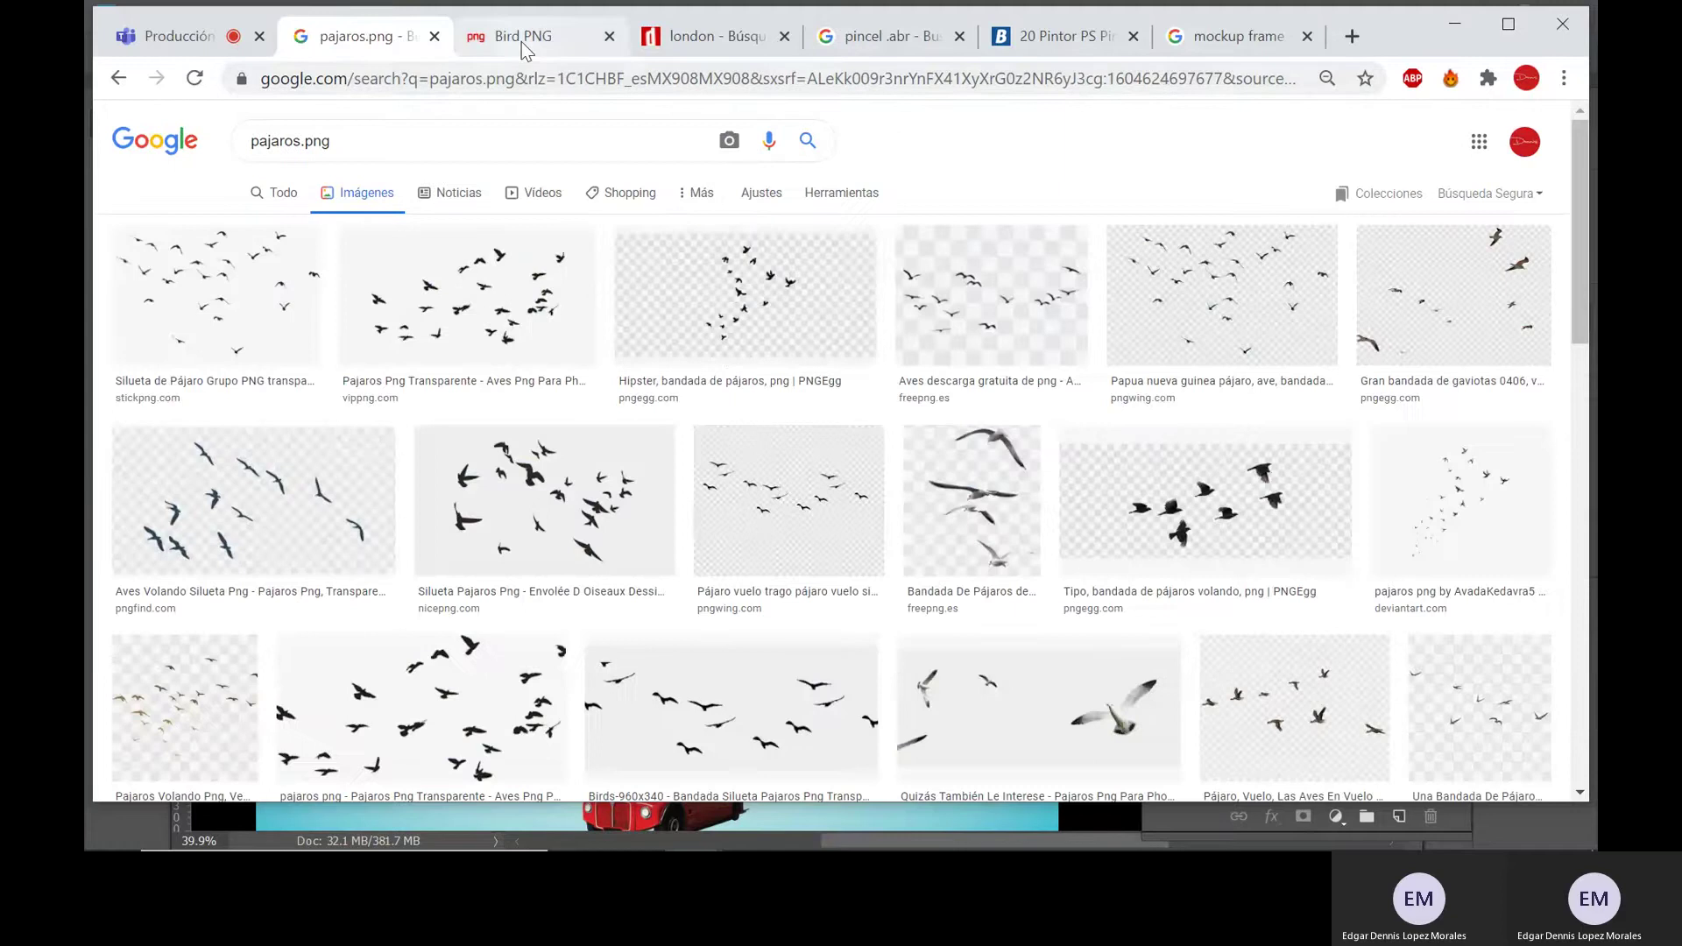
- Examine the transparent flock-of-birds image on the pngimg.com Bird PNG download page
{"action": "left_click", "coordinate": [522, 41]}
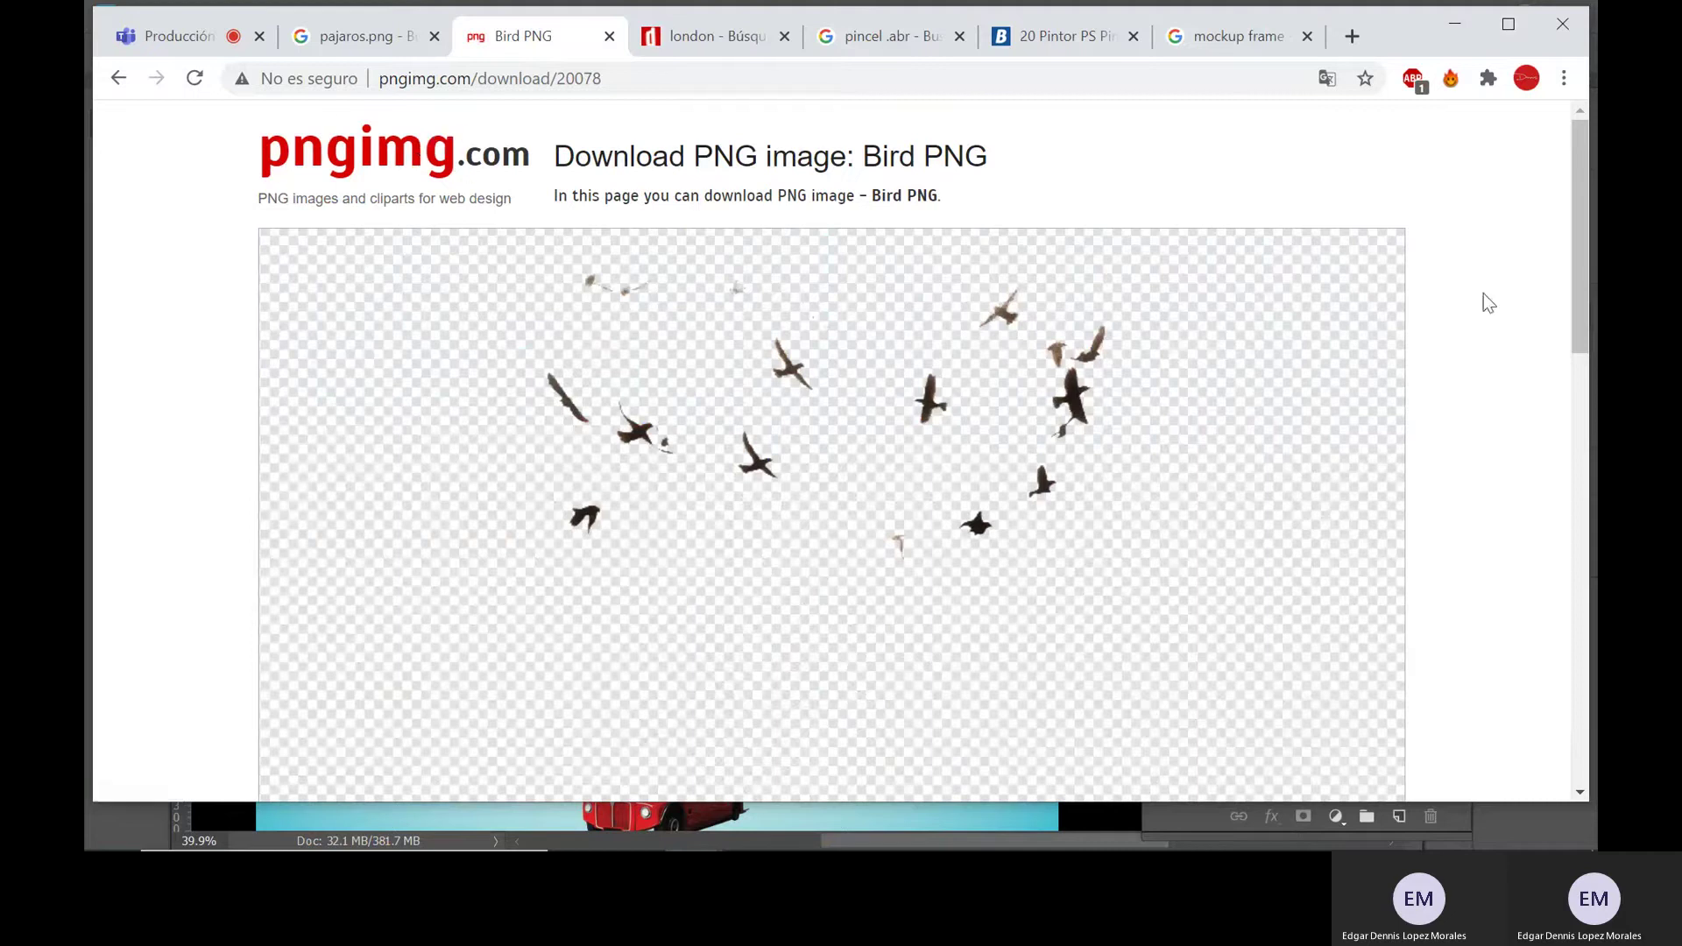
{"action": "scroll", "coordinate": [942, 289], "scroll_direction": "down", "scroll_amount": 3}
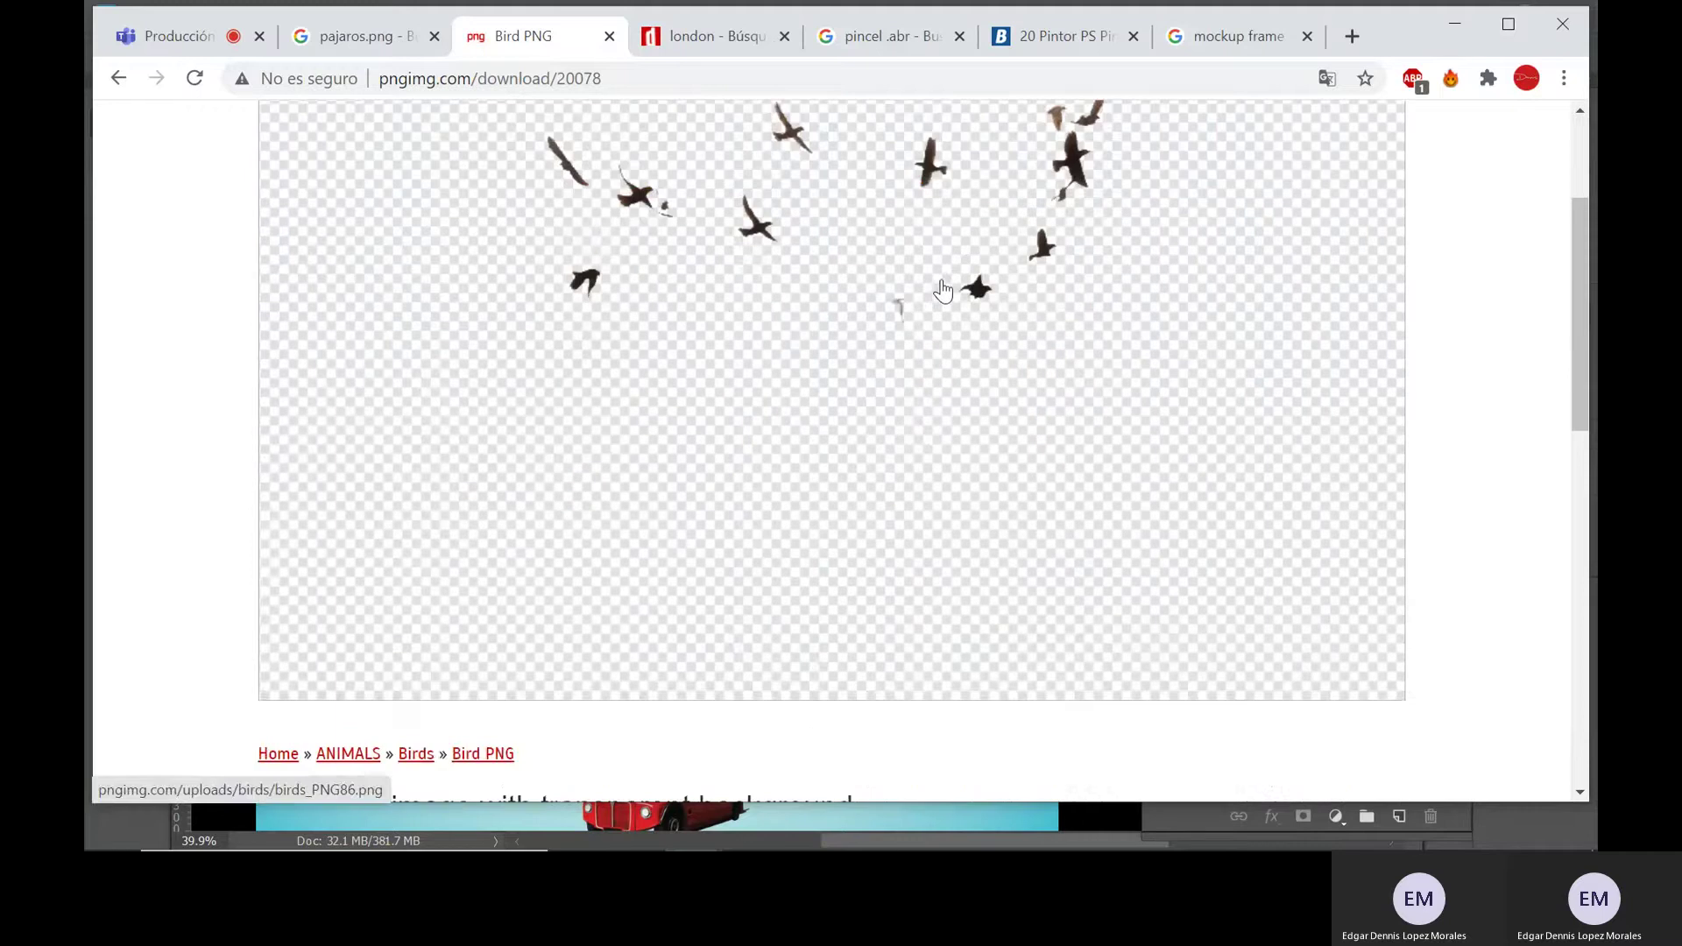
{"action": "scroll", "coordinate": [608, 389], "scroll_direction": "down", "scroll_amount": 5}
{"action": "scroll", "coordinate": [685, 449], "scroll_direction": "up", "scroll_amount": 8}
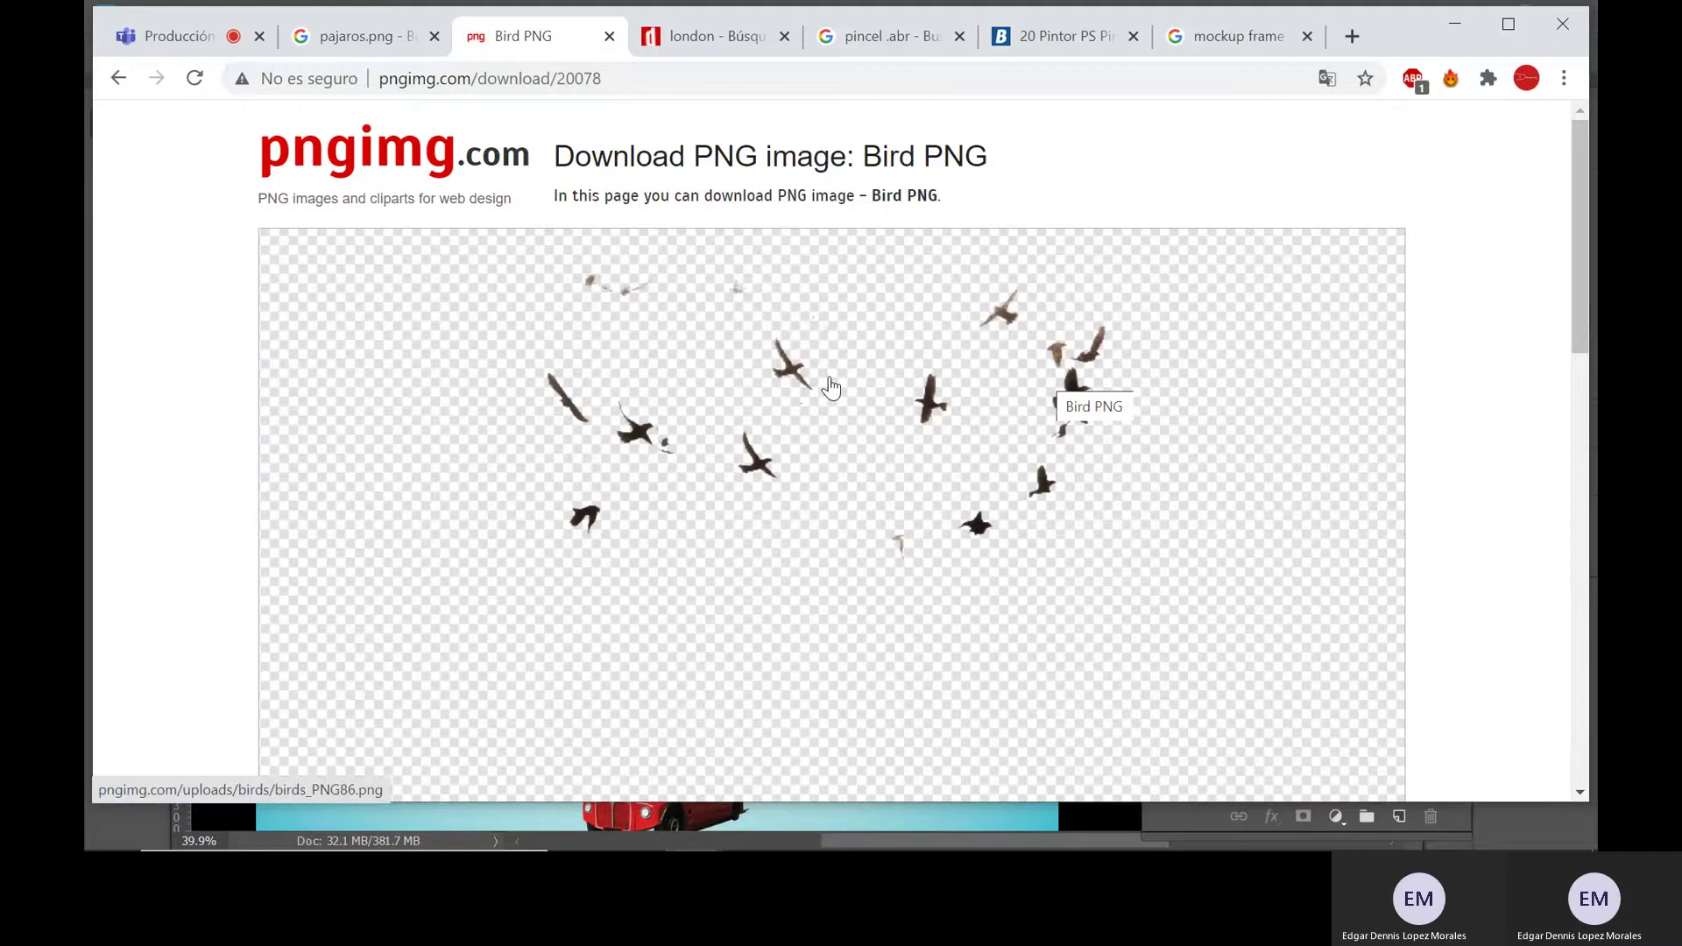
{"action": "scroll", "coordinate": [834, 387], "scroll_direction": "down", "scroll_amount": 1}
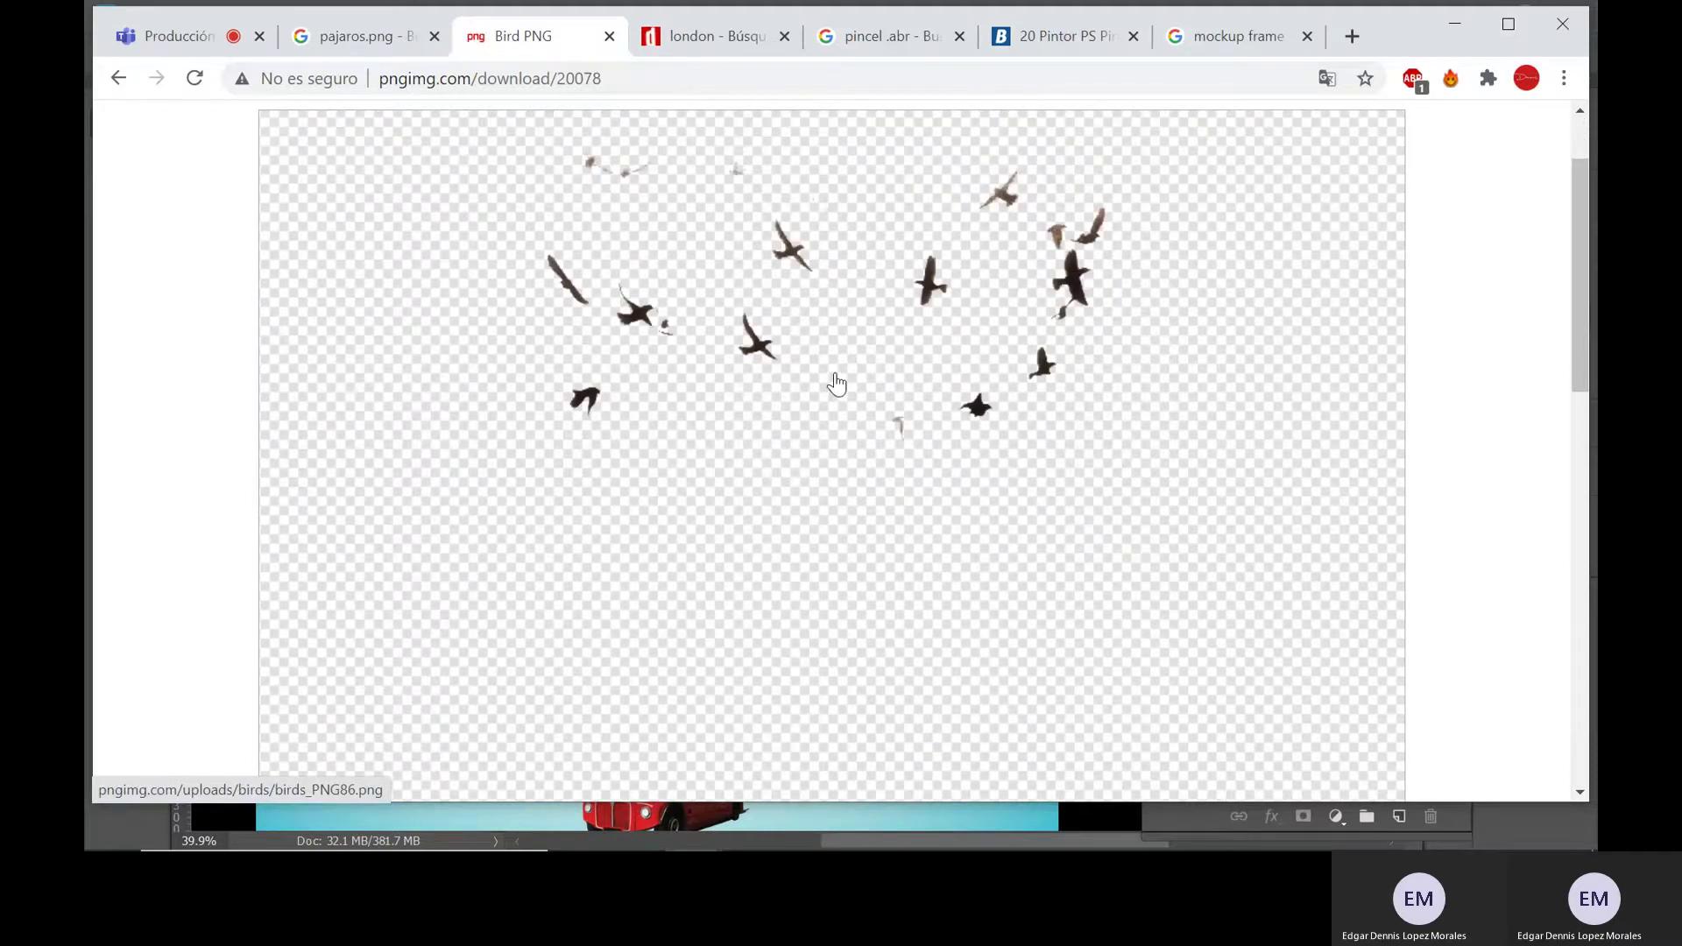
{"action": "scroll", "coordinate": [836, 384], "scroll_direction": "up", "scroll_amount": 1}
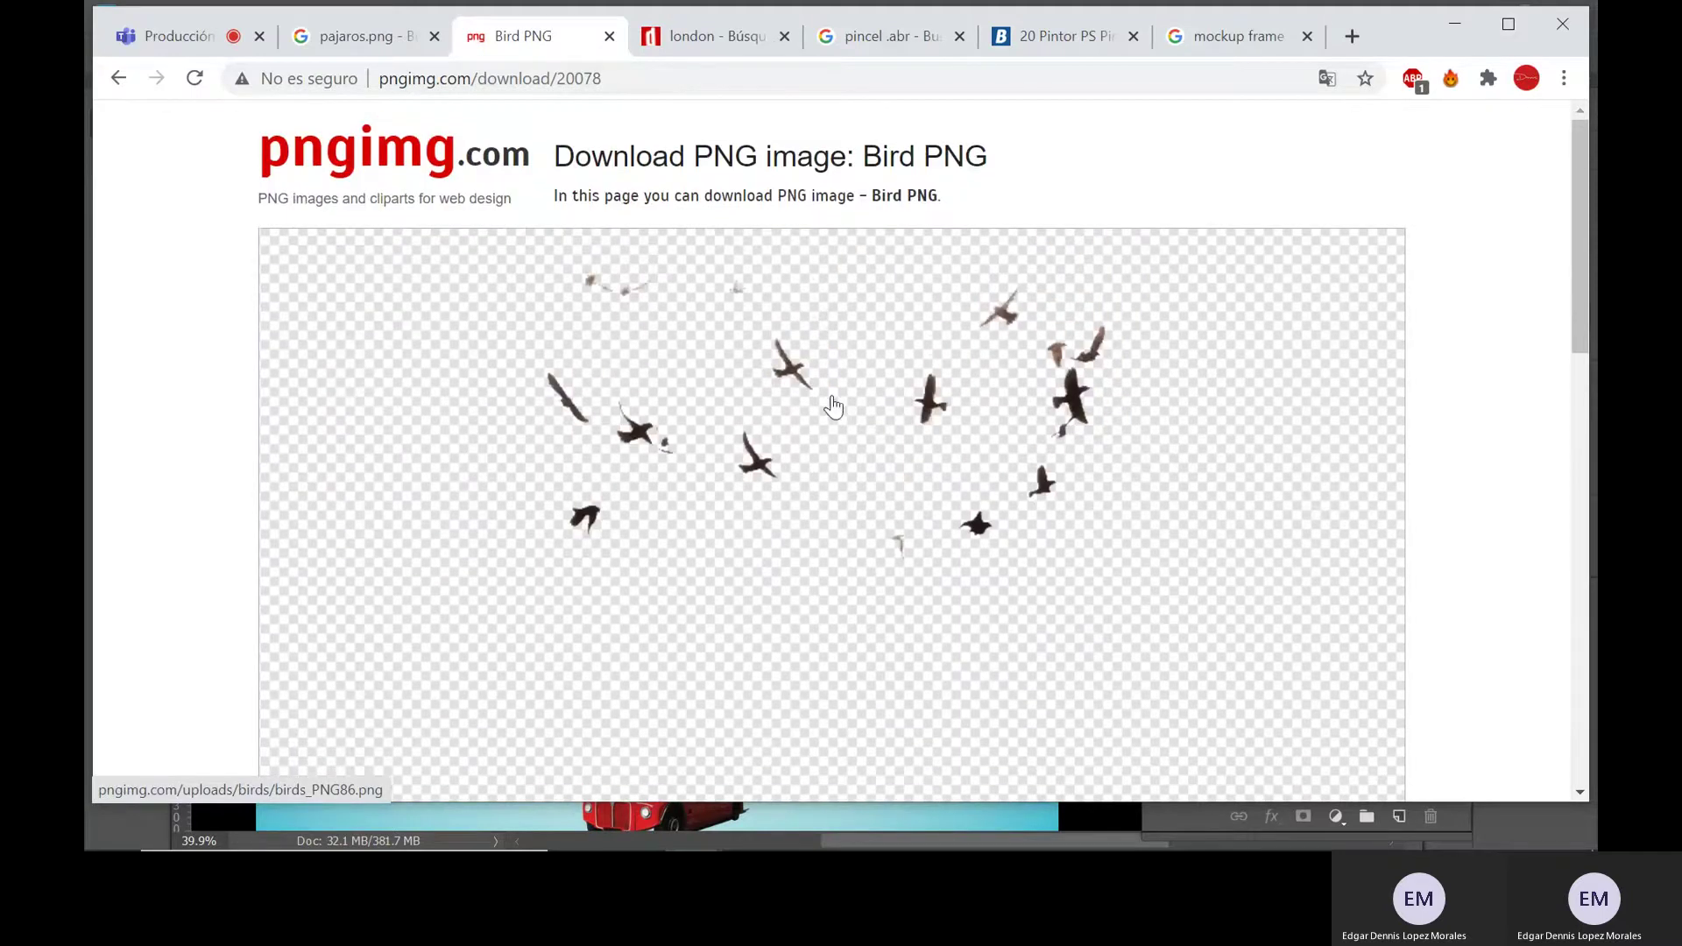
{"action": "scroll", "coordinate": [874, 526], "scroll_direction": "down", "scroll_amount": 1}
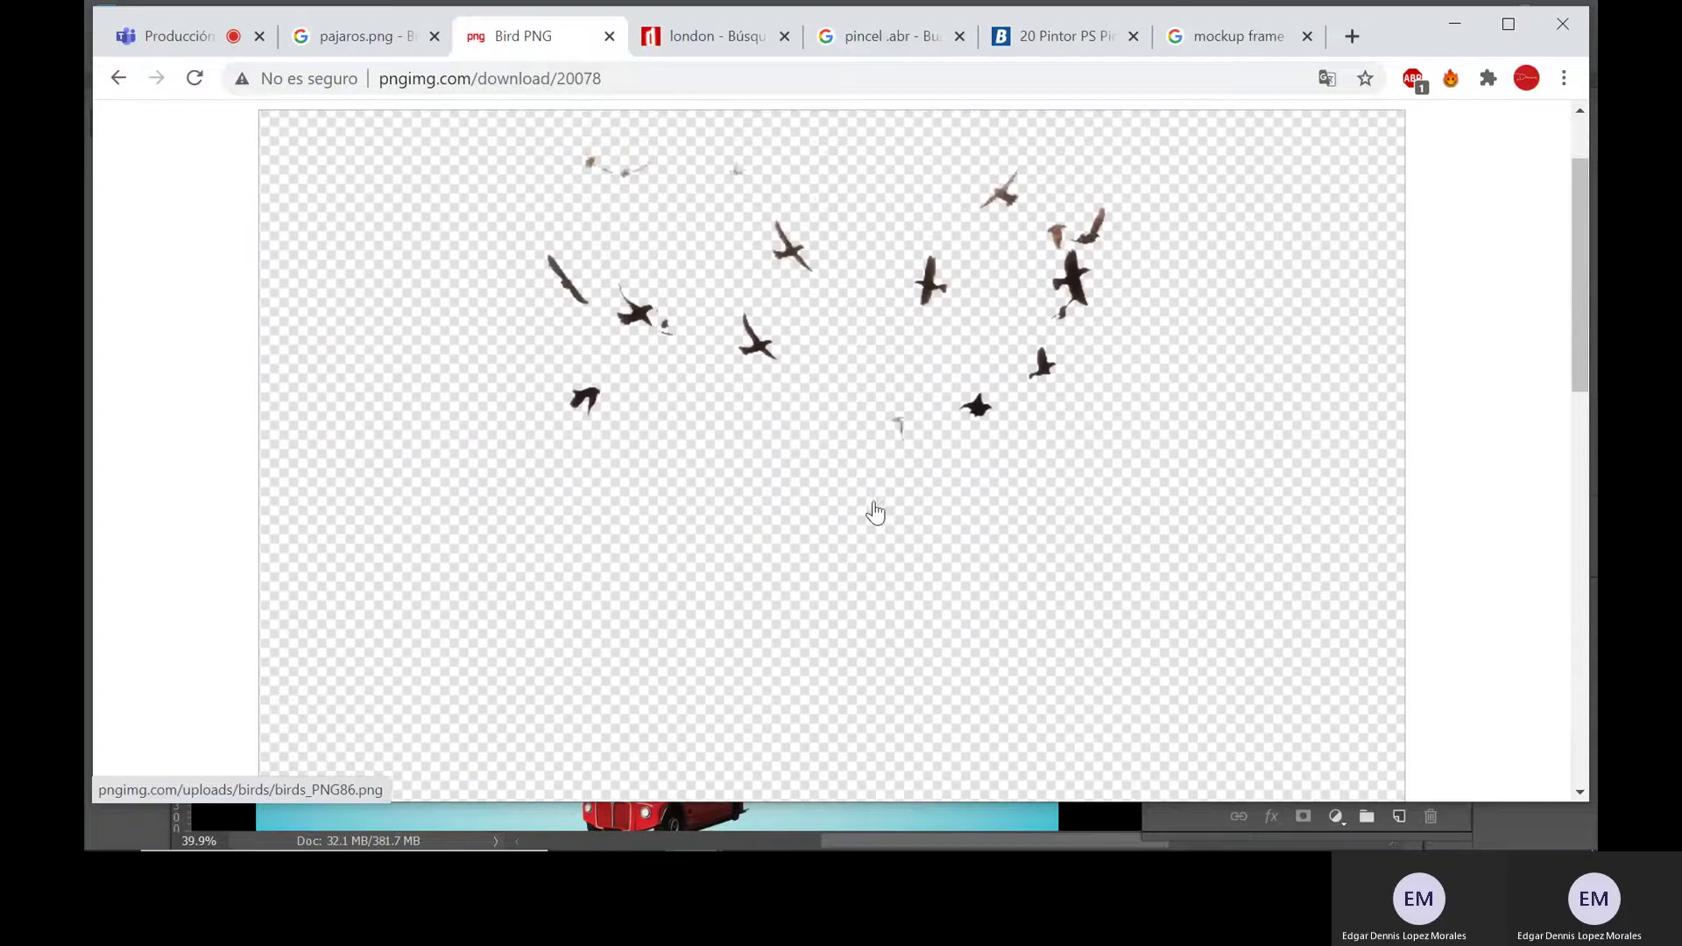
{"action": "scroll", "coordinate": [843, 416], "scroll_direction": "up", "scroll_amount": 1}
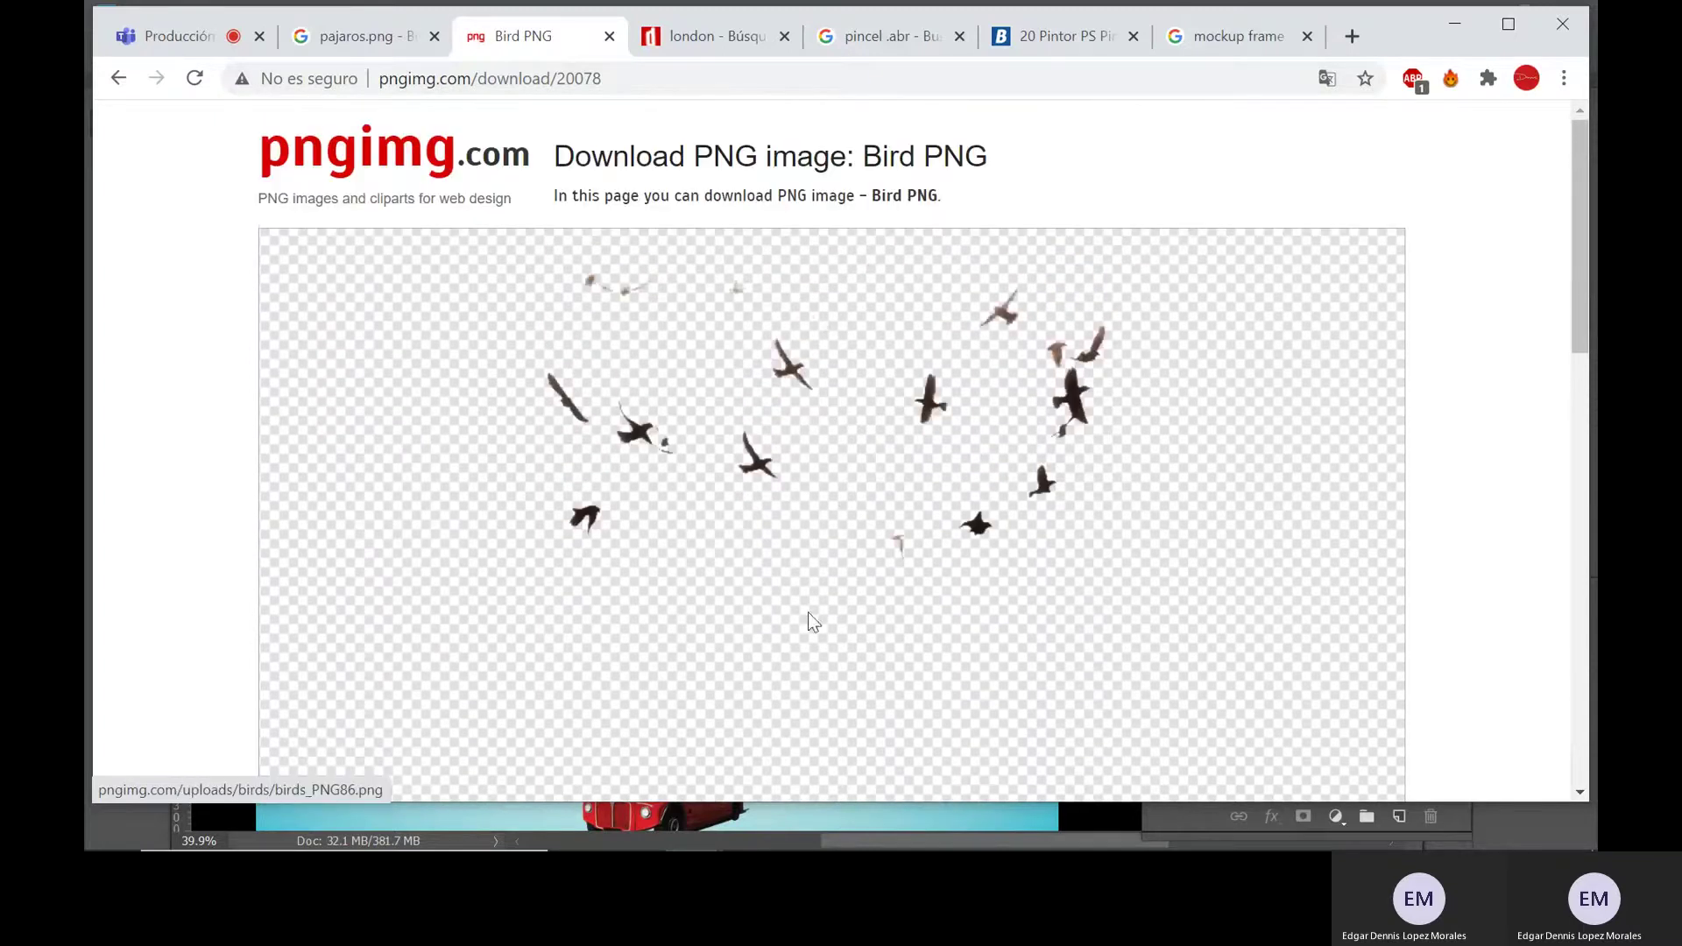
{"action": "scroll", "coordinate": [808, 622], "scroll_direction": "down", "scroll_amount": 1}
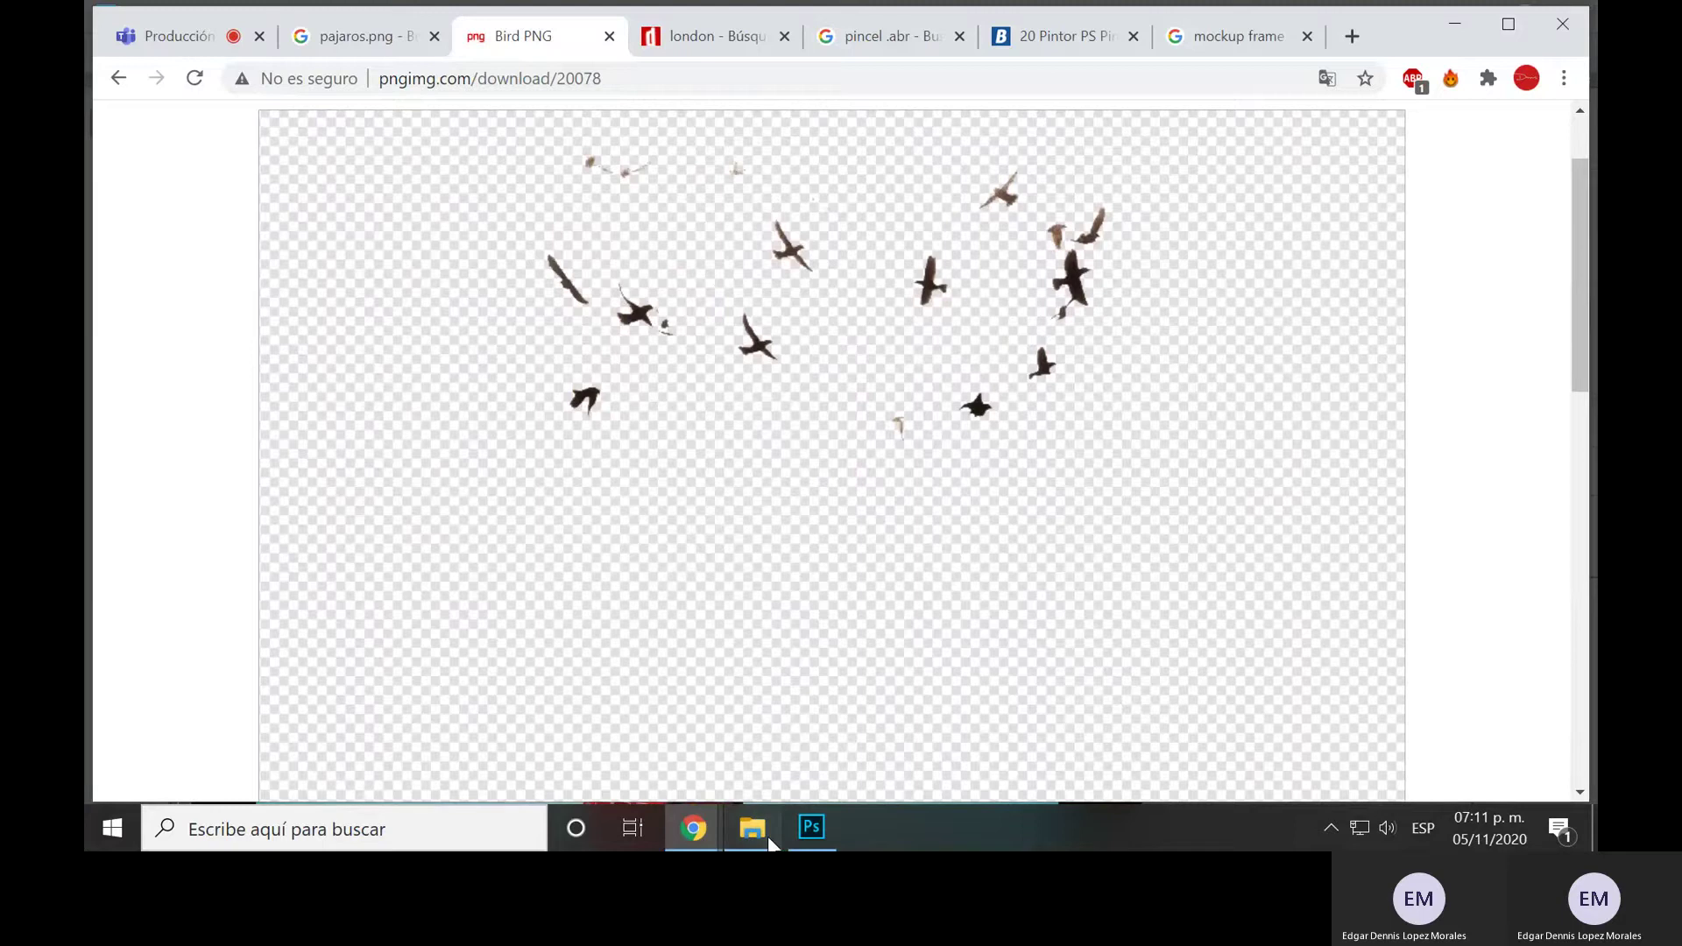
- Open birds.png from the 1.Collage Fotográfico folder in Photoshop and deselect its layer
{"action": "left_click", "coordinate": [770, 843]}
{"action": "left_click", "coordinate": [775, 230]}
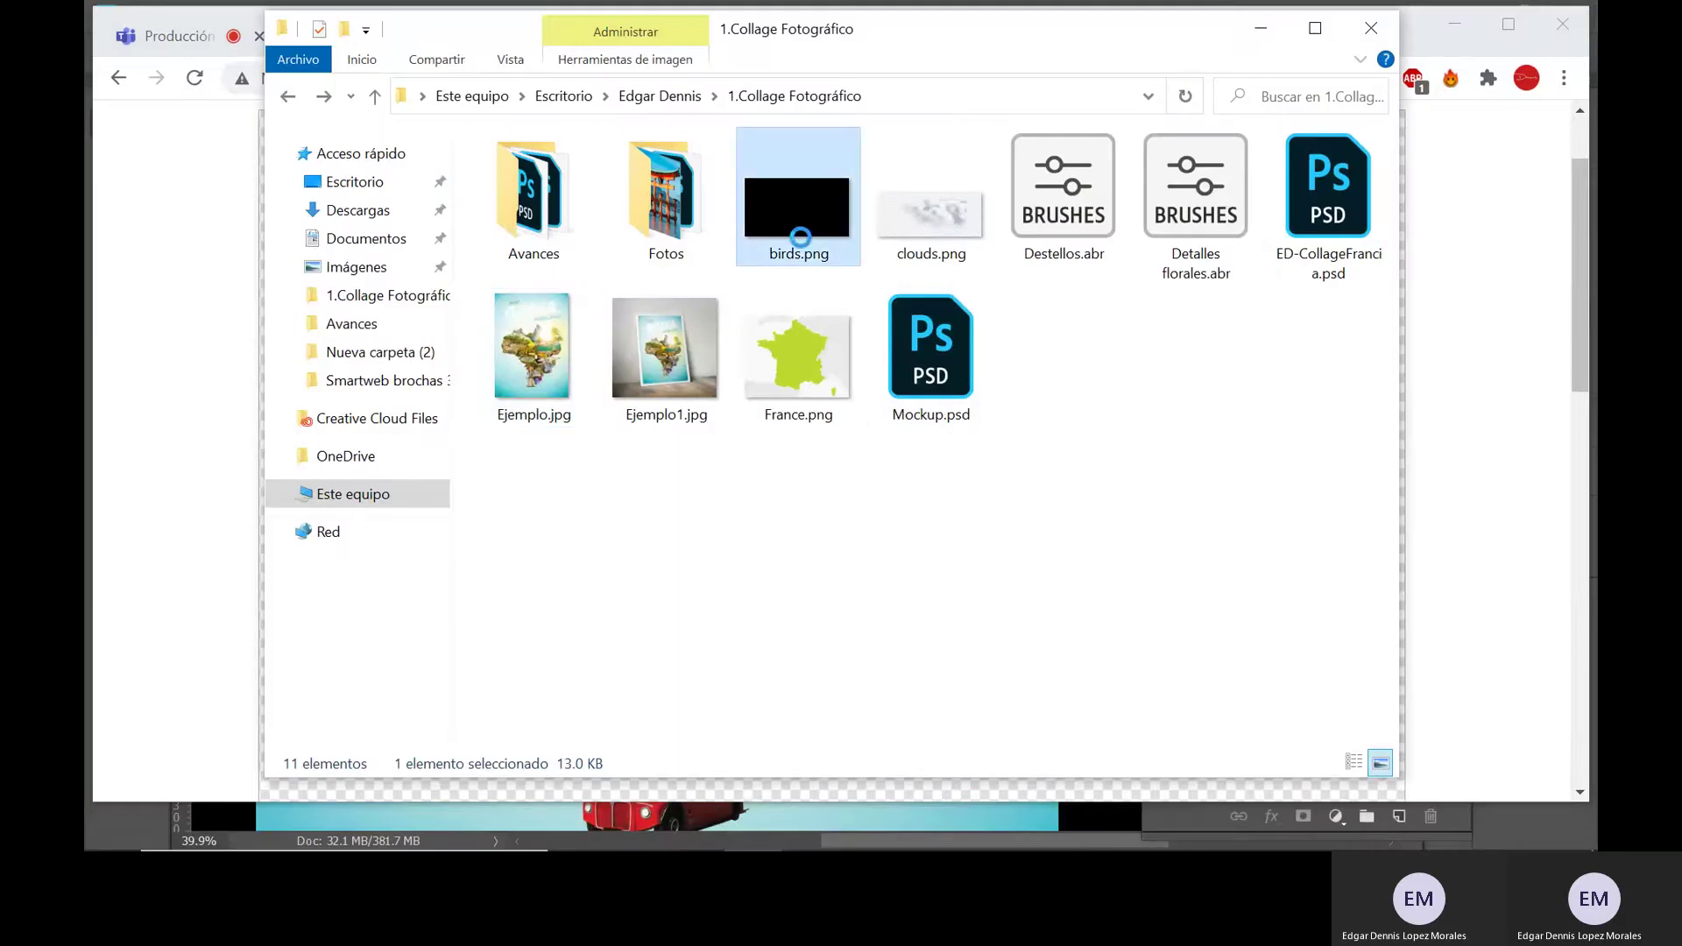
{"action": "right_click", "coordinate": [777, 230]}
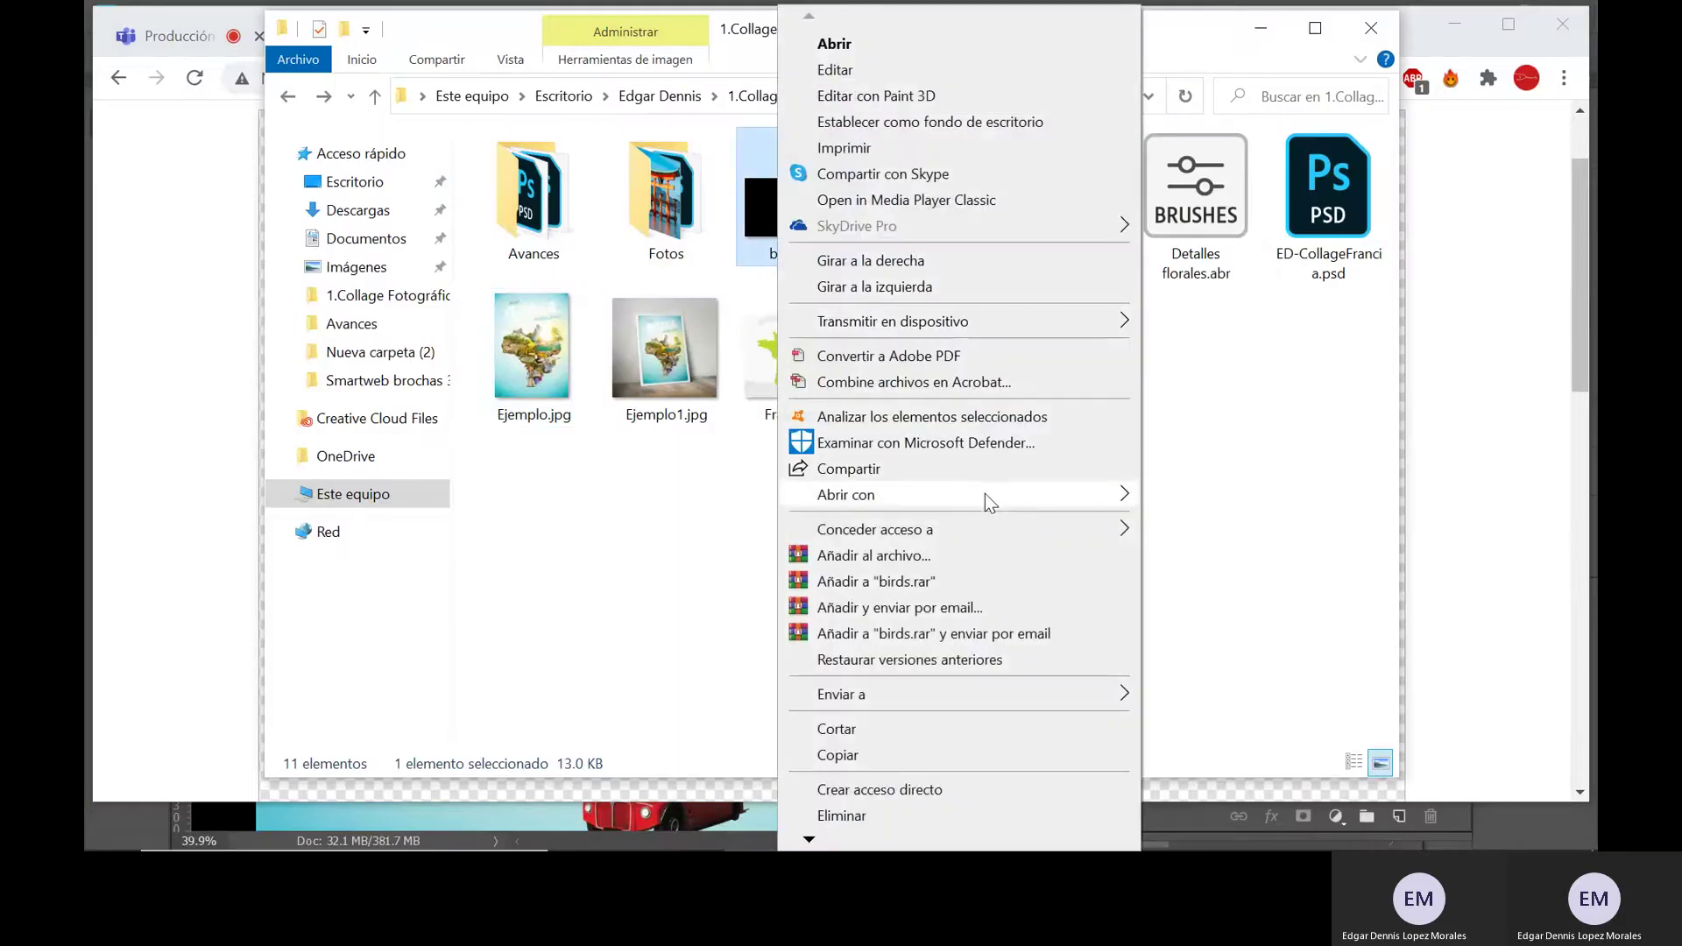
{"action": "mouse_move", "coordinate": [968, 492]}
{"action": "left_click", "coordinate": [1212, 528]}
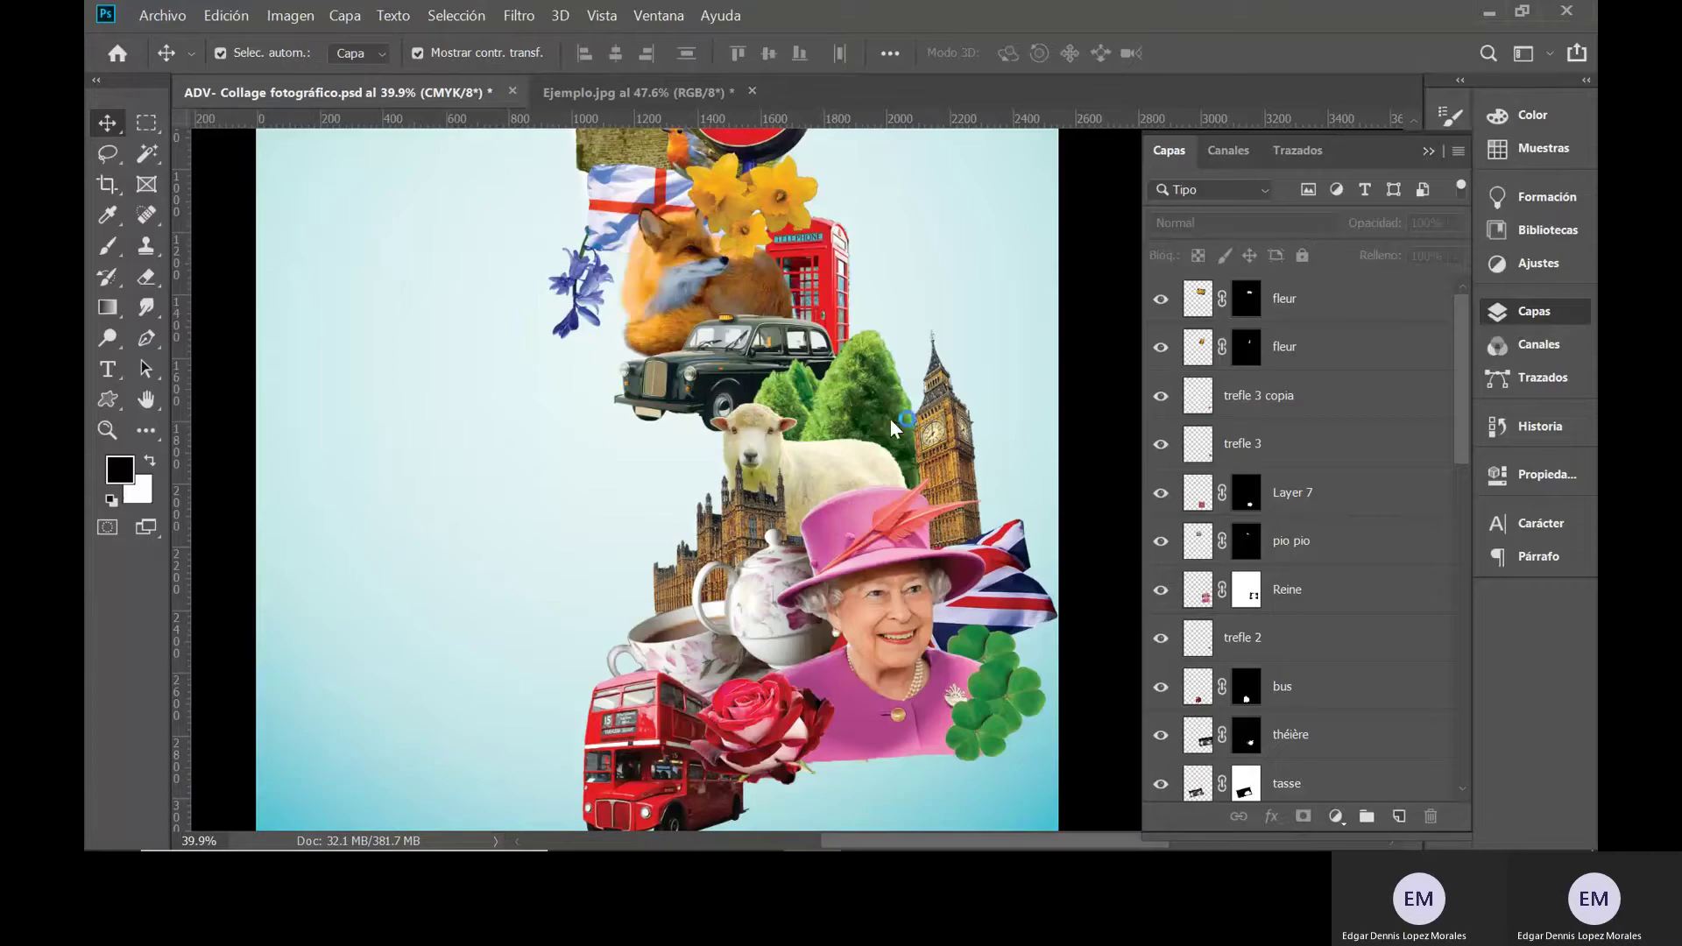
{"action": "left_click", "coordinate": [870, 393]}
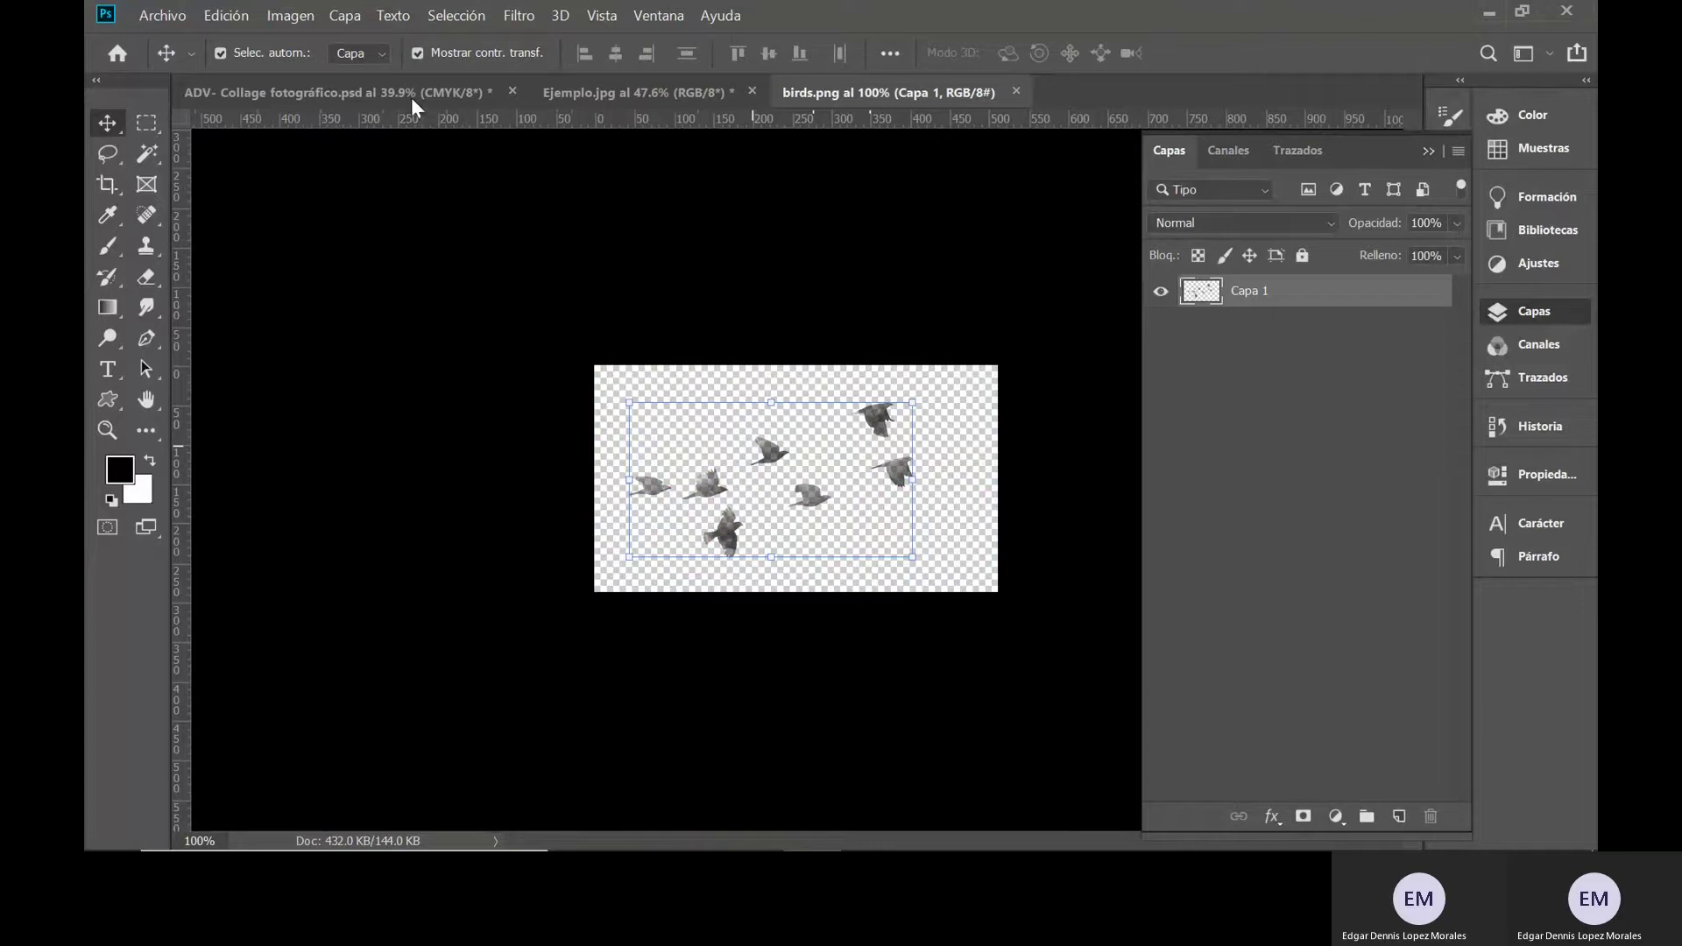
{"action": "left_click", "coordinate": [784, 311]}
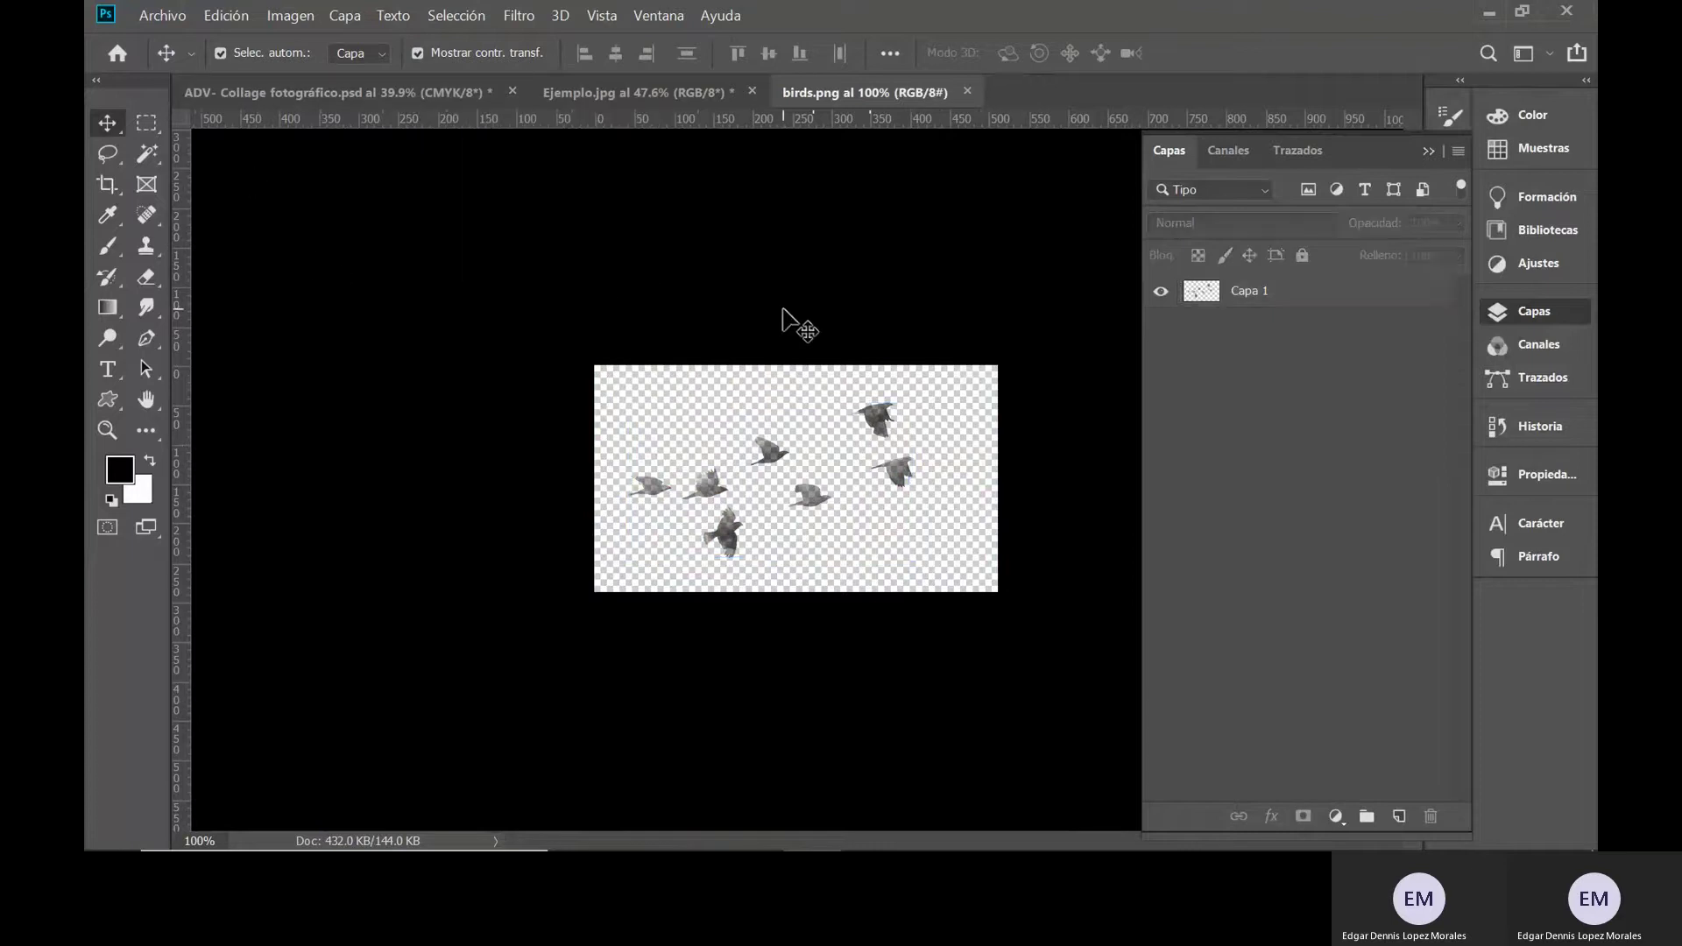
- Bring the bird flock from birds.png into the collage and place it against the left side of the Parliament building
{"action": "left_click_drag", "start_coordinate": [773, 450], "coordinate": [571, 341]}
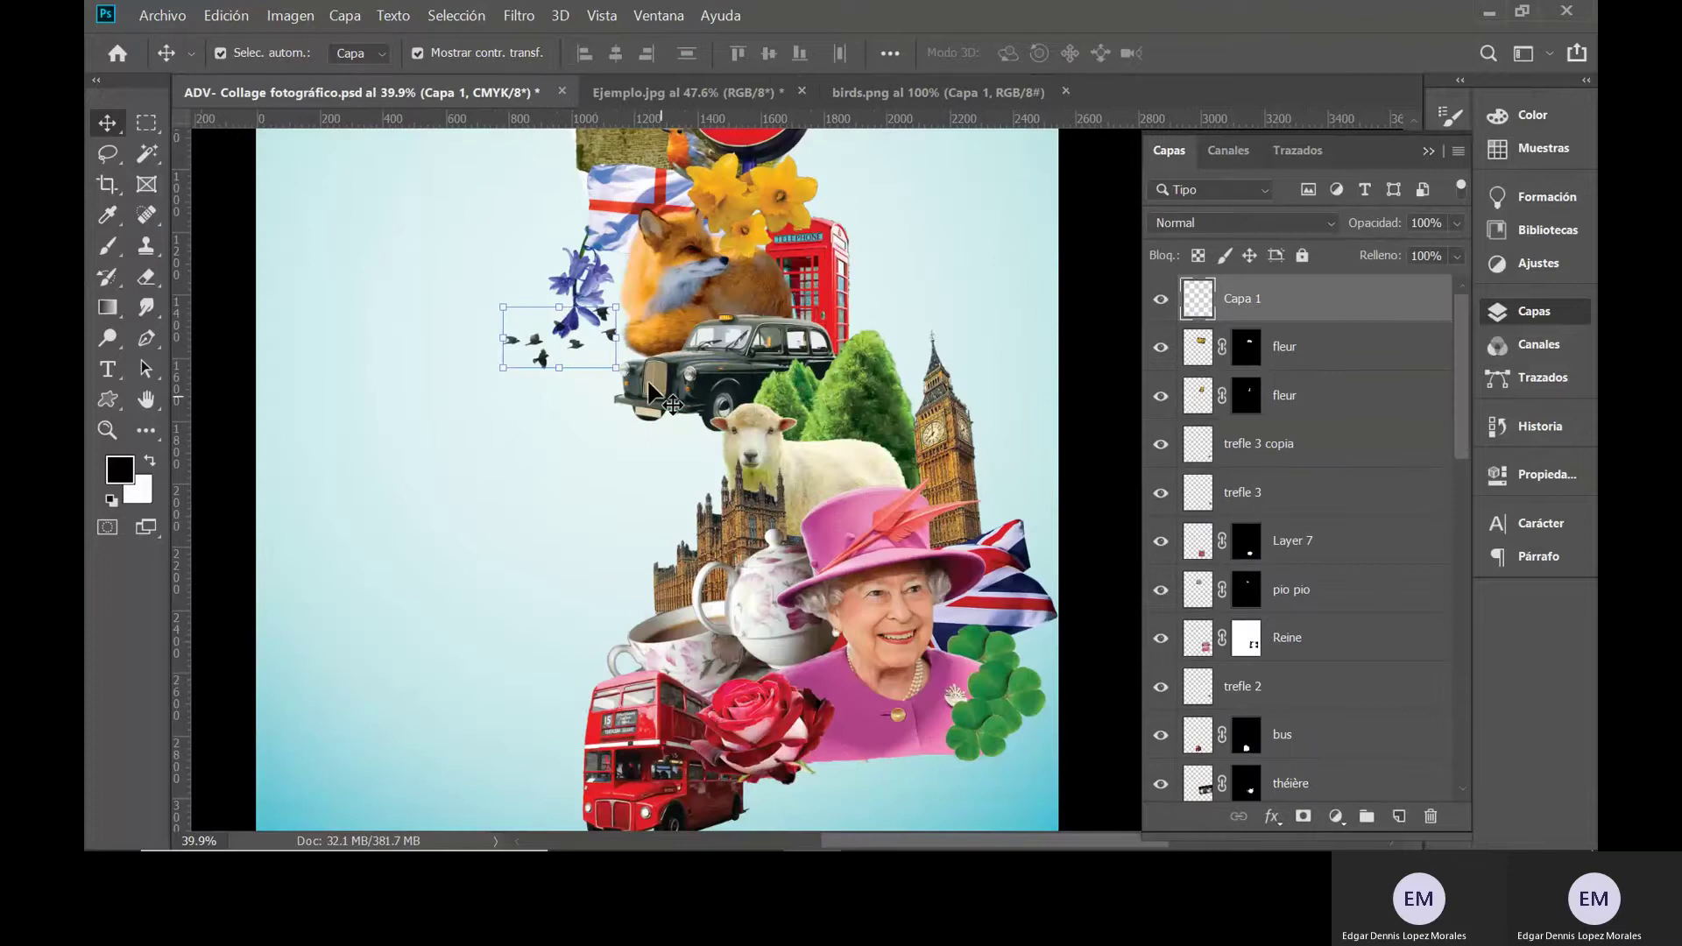
{"action": "right_click", "coordinate": [618, 342]}
{"action": "key", "text": "Escape"}
{"action": "left_click_drag", "start_coordinate": [598, 319], "coordinate": [628, 544]}
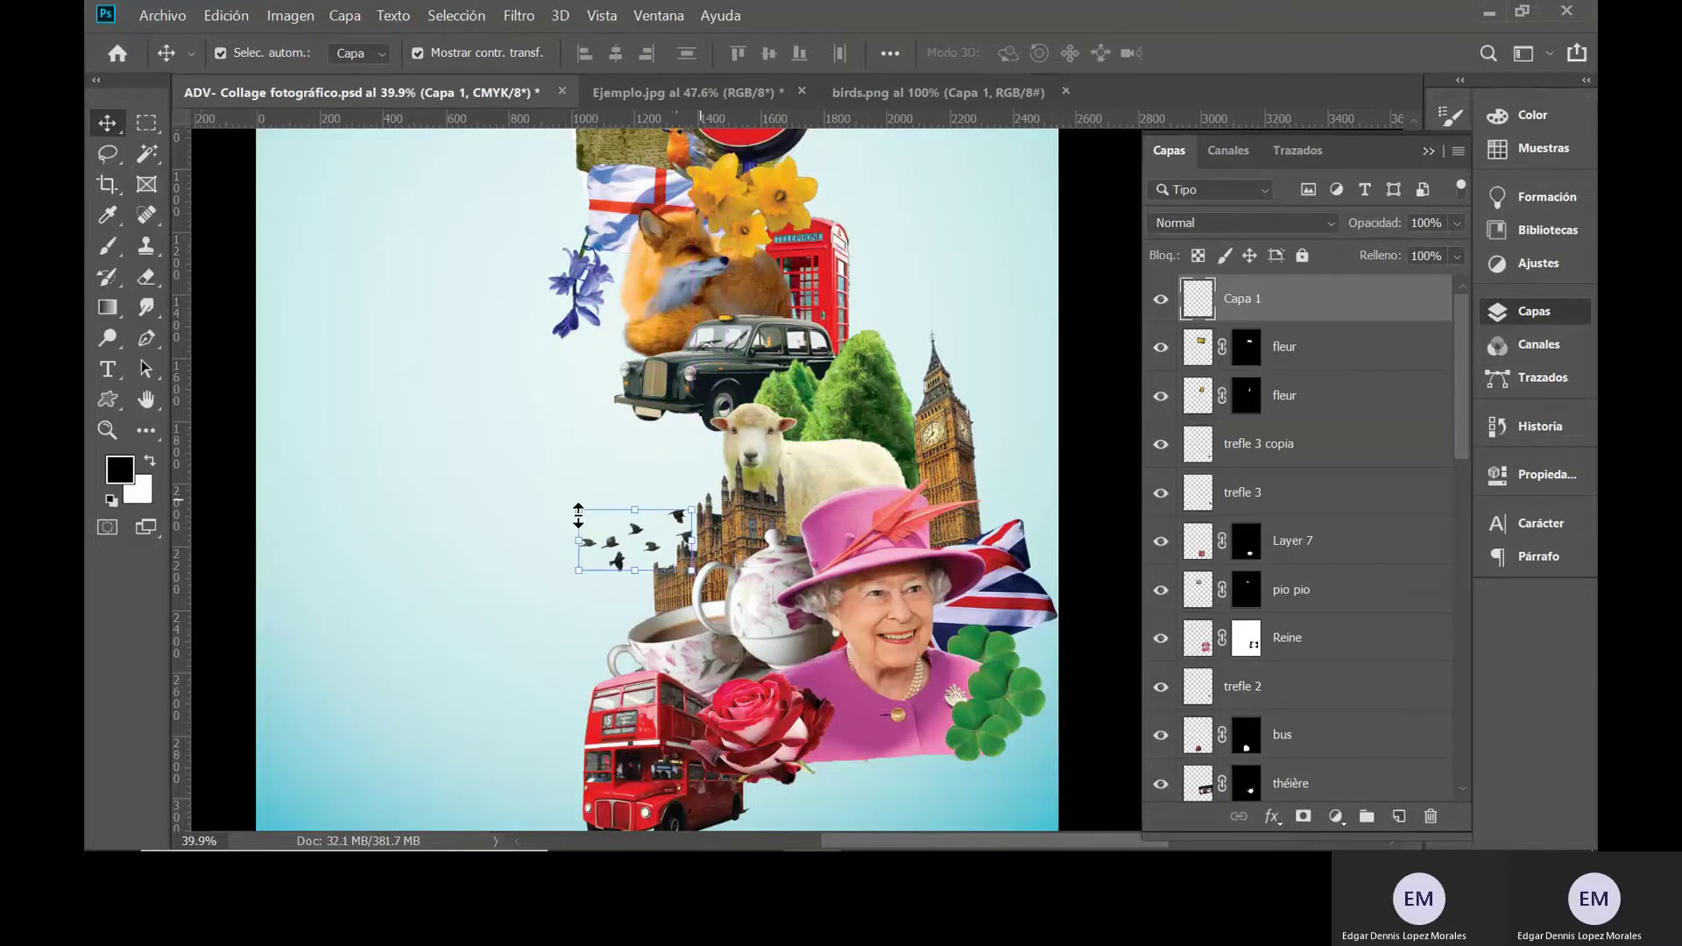
- Scale the birds layer to about 72%, rotate it about -17.7°, and duplicate the transformed layer
{"action": "key", "text": "ctrl+t"}
{"action": "right_click", "coordinate": [575, 508]}
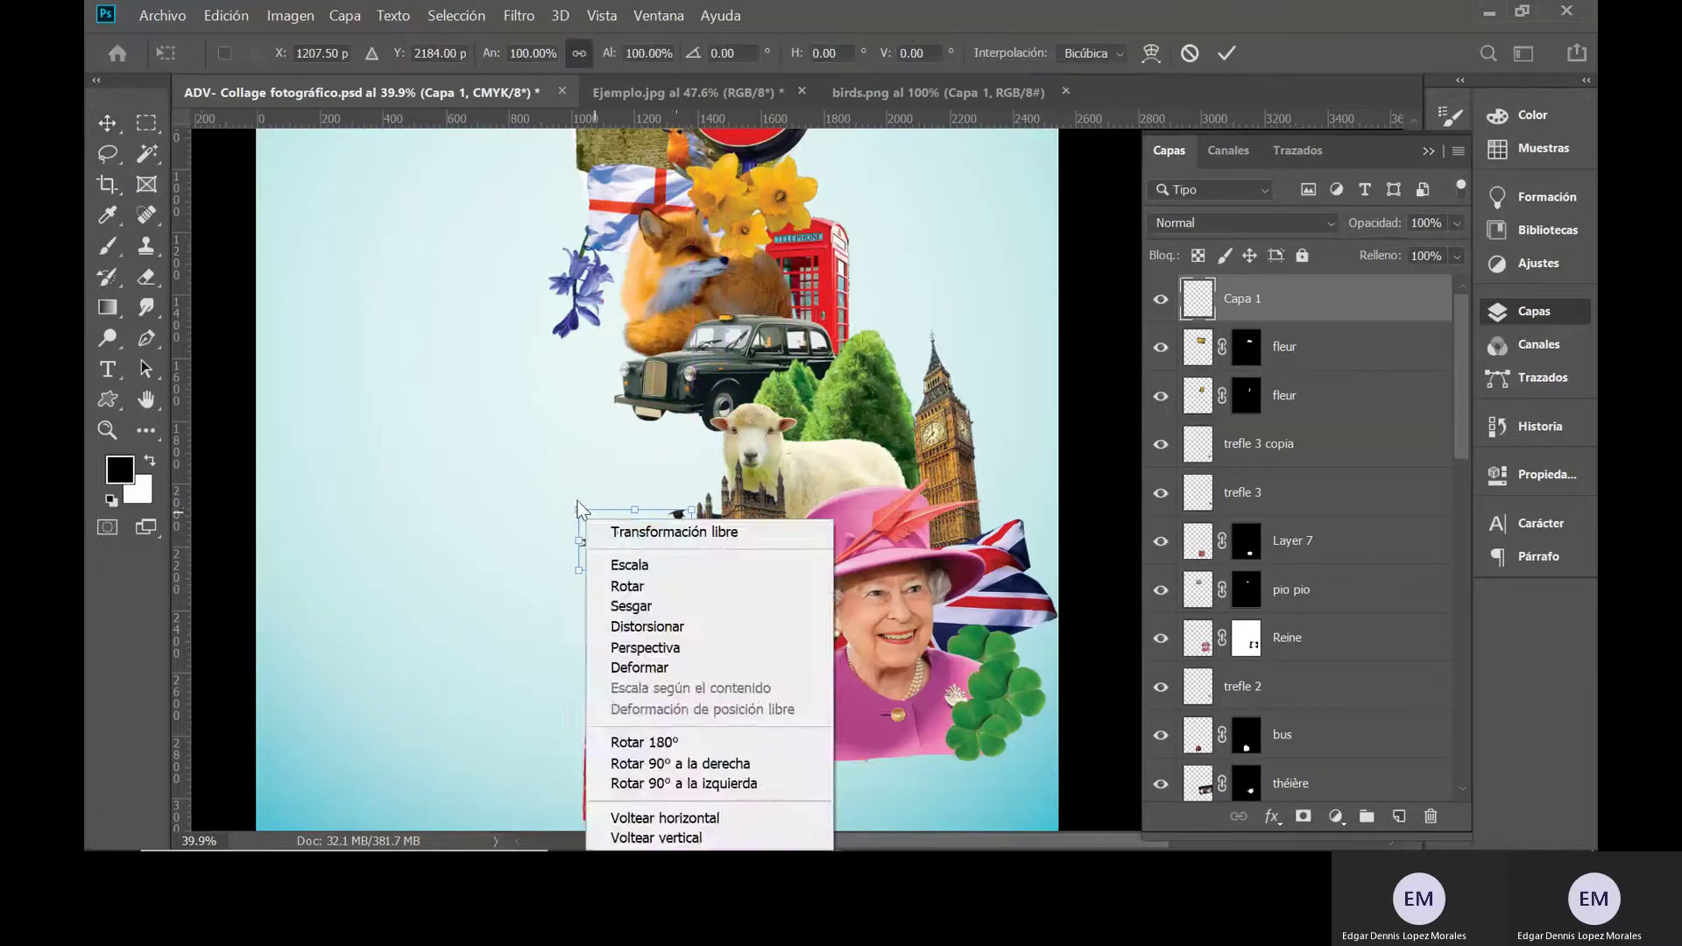
{"action": "key", "text": "Escape"}
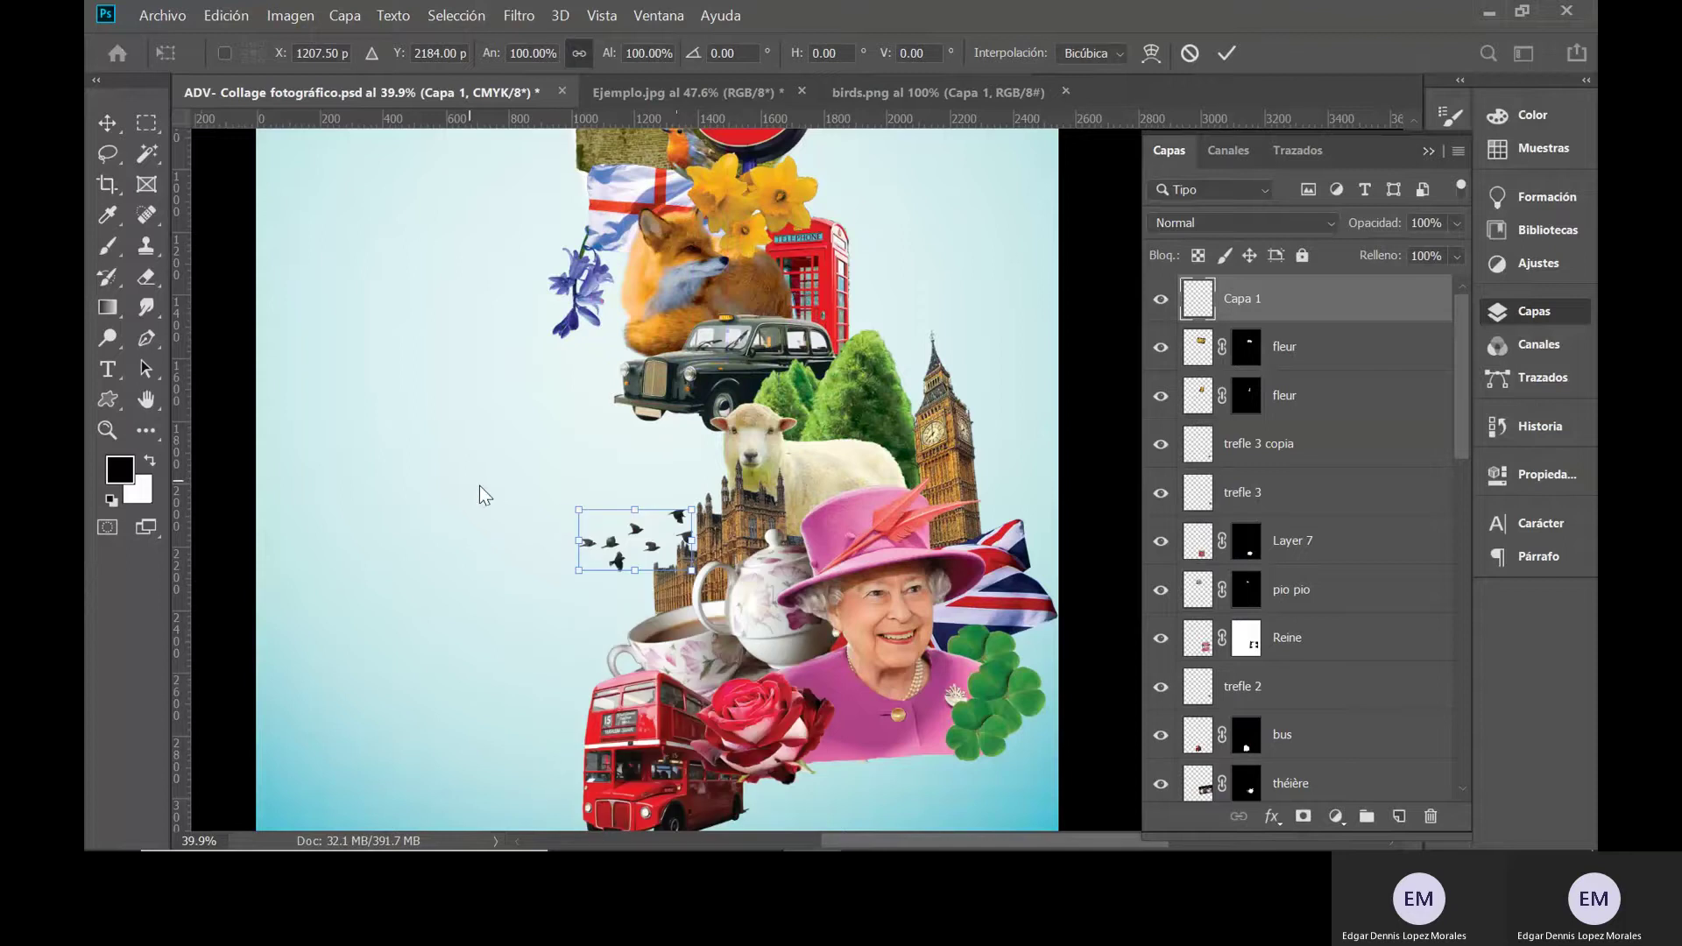
{"action": "right_click", "coordinate": [473, 487]}
{"action": "left_click", "coordinate": [526, 498]}
{"action": "left_click_drag", "start_coordinate": [578, 507], "coordinate": [609, 526]}
{"action": "left_click_drag", "start_coordinate": [716, 501], "coordinate": [706, 497]}
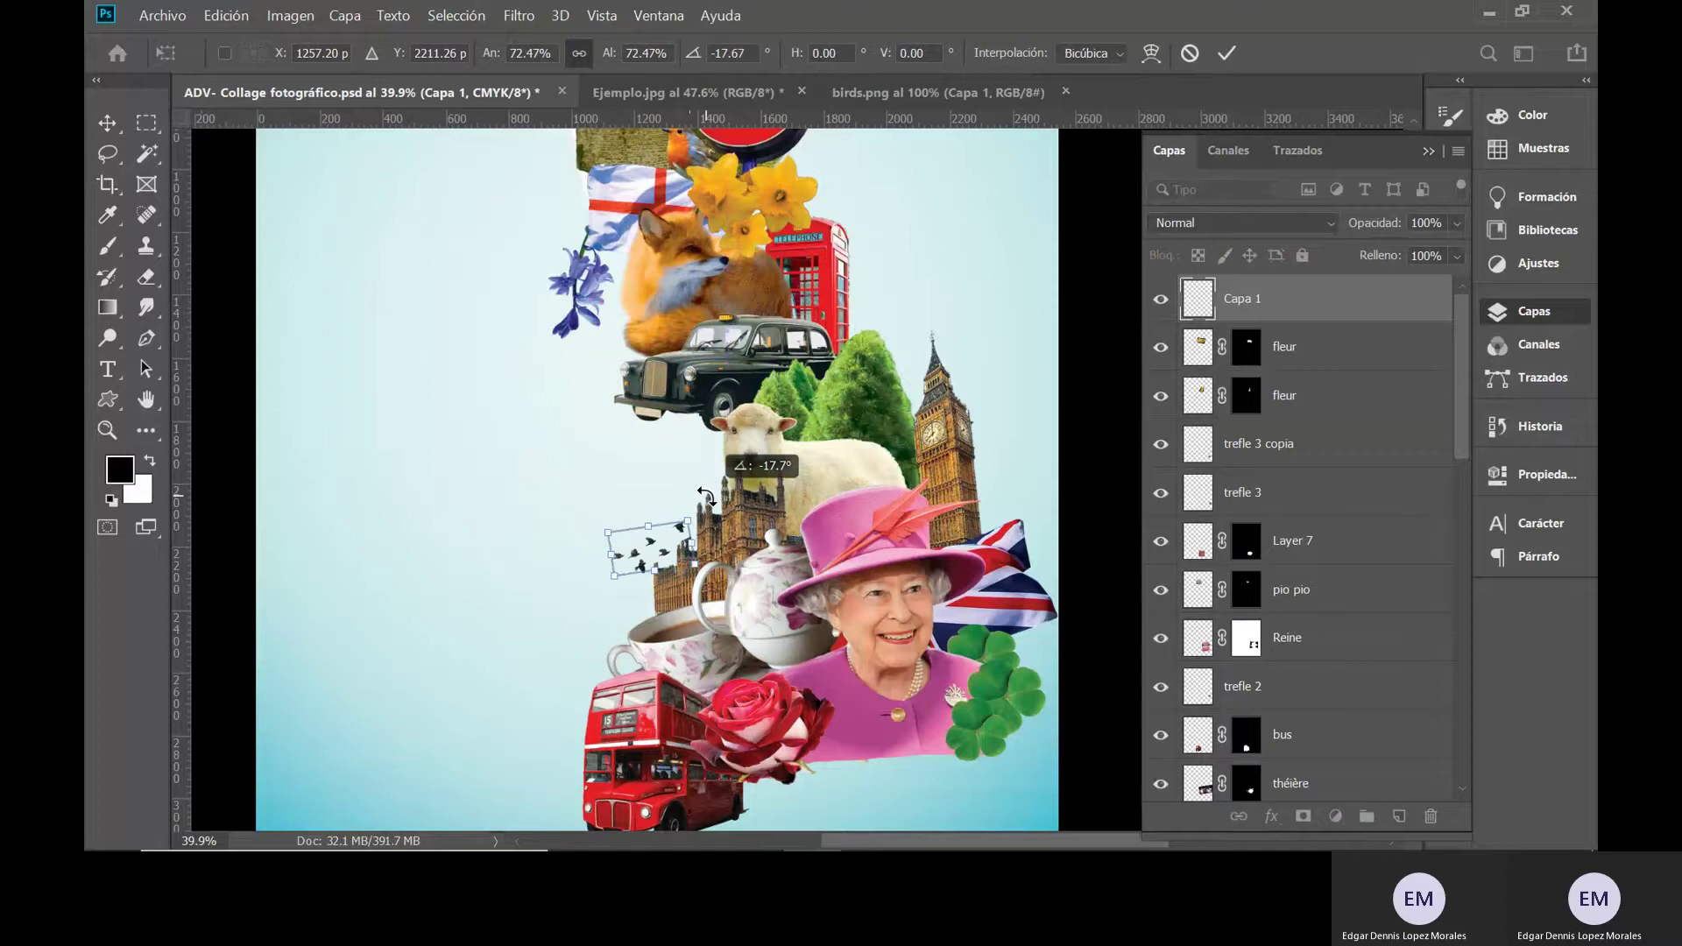
{"action": "key", "text": "Return"}
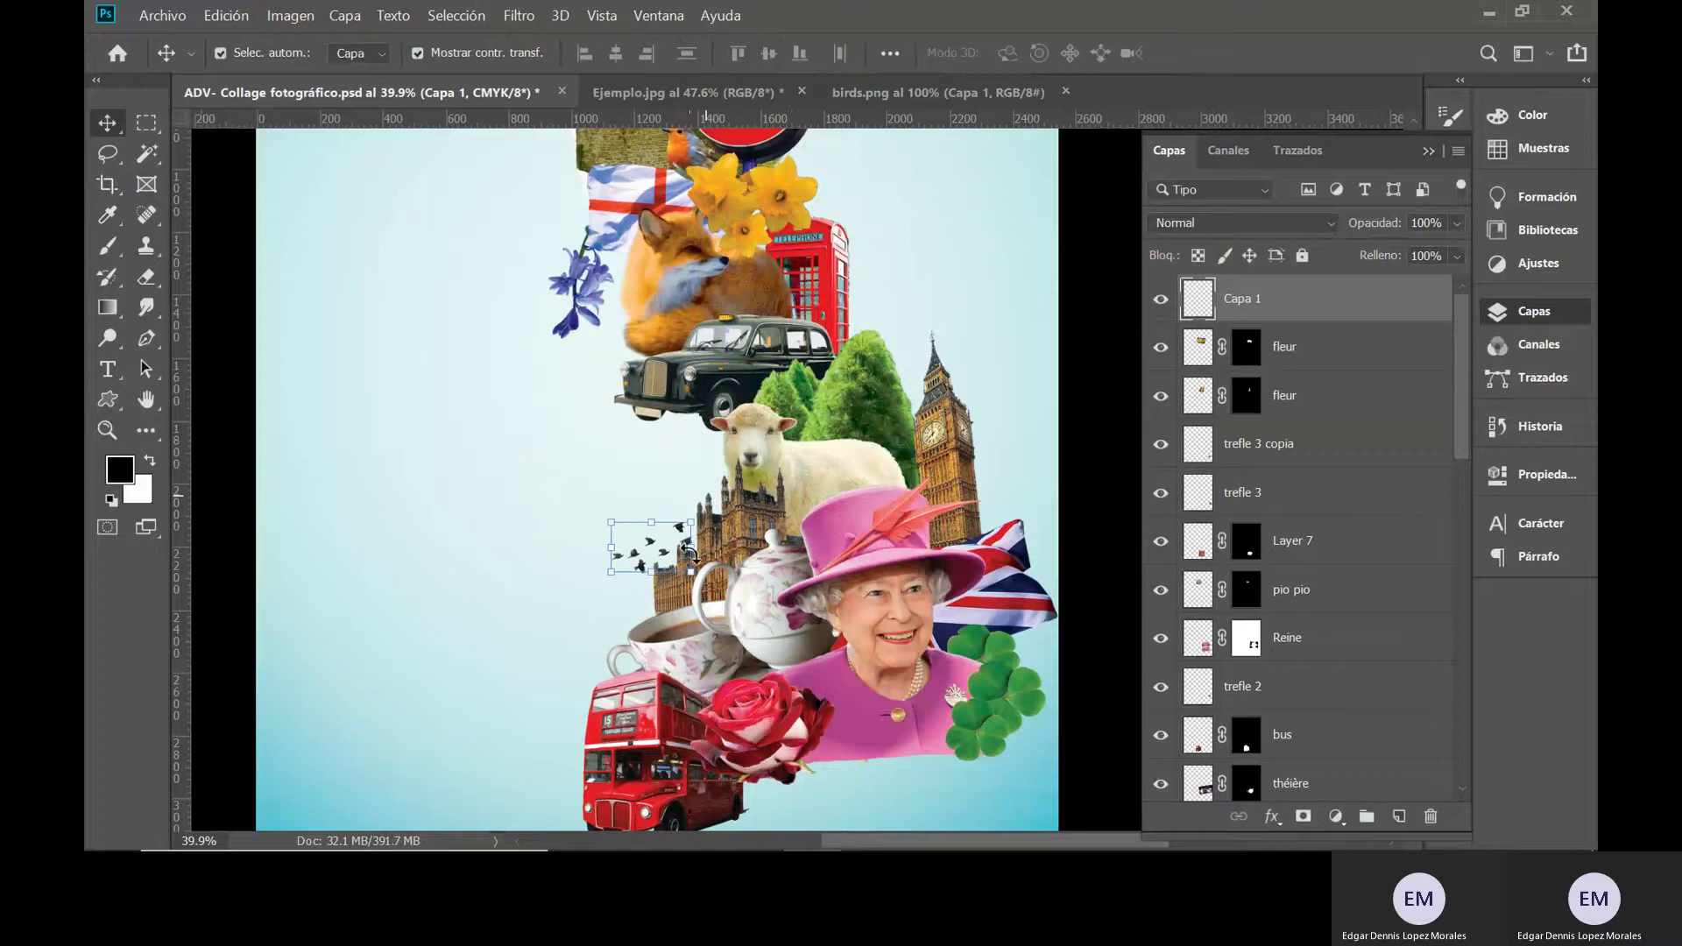
{"action": "key", "text": "ctrl+j"}
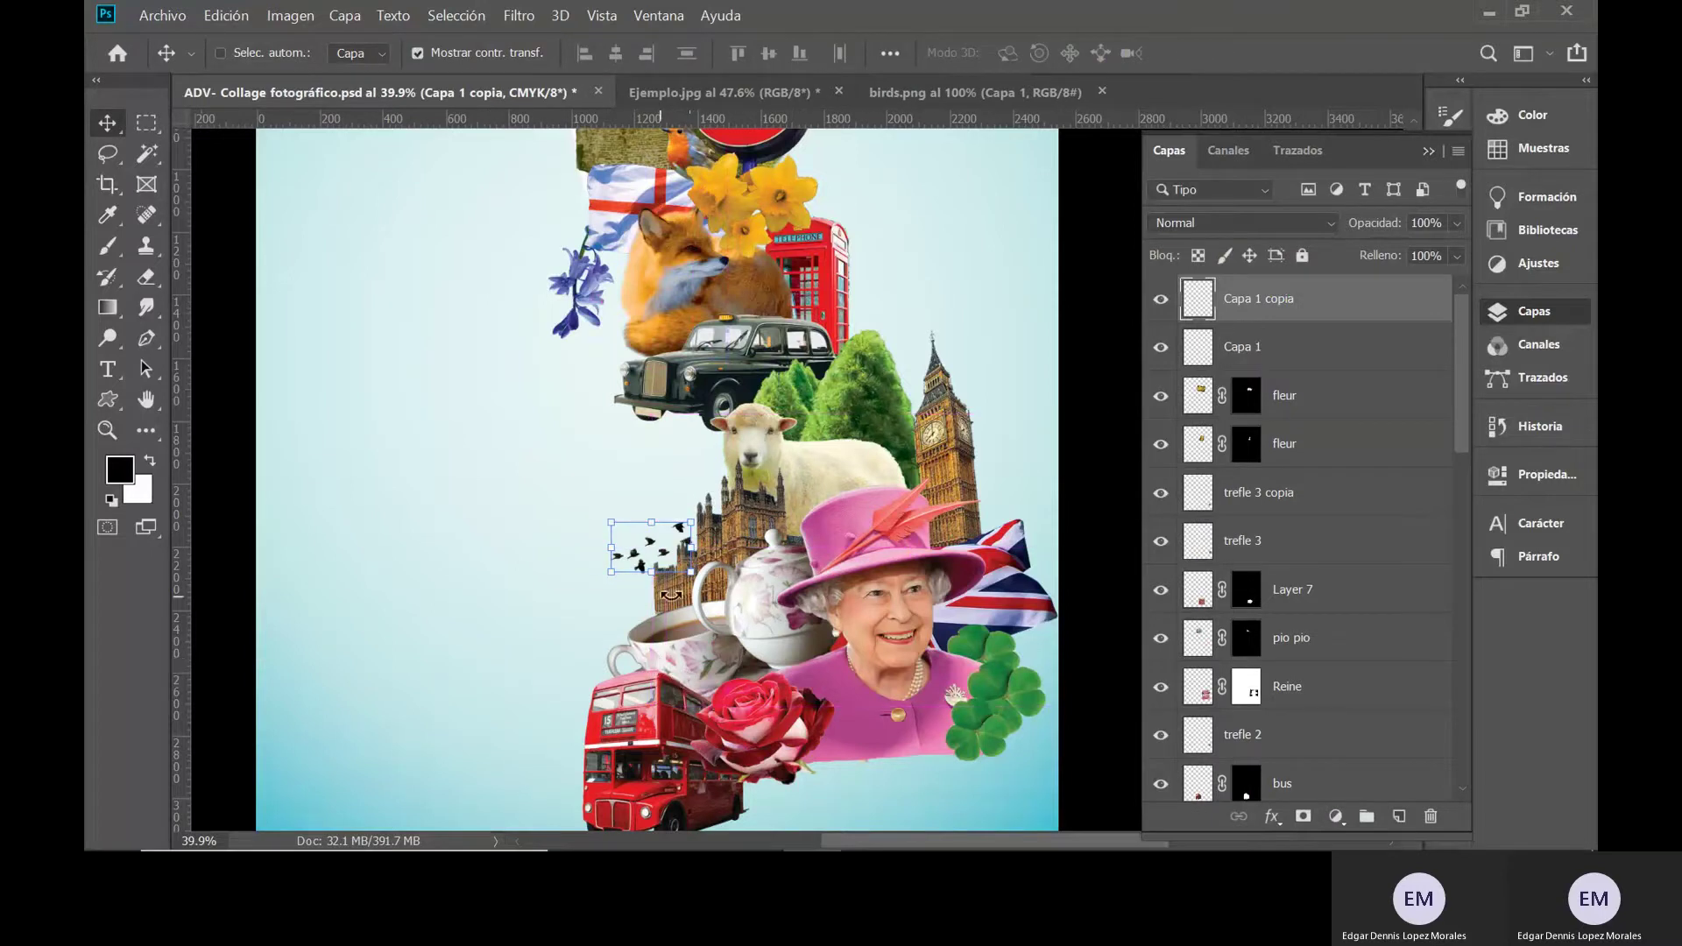
{"action": "left_click_drag", "start_coordinate": [911, 414], "coordinate": [972, 398]}
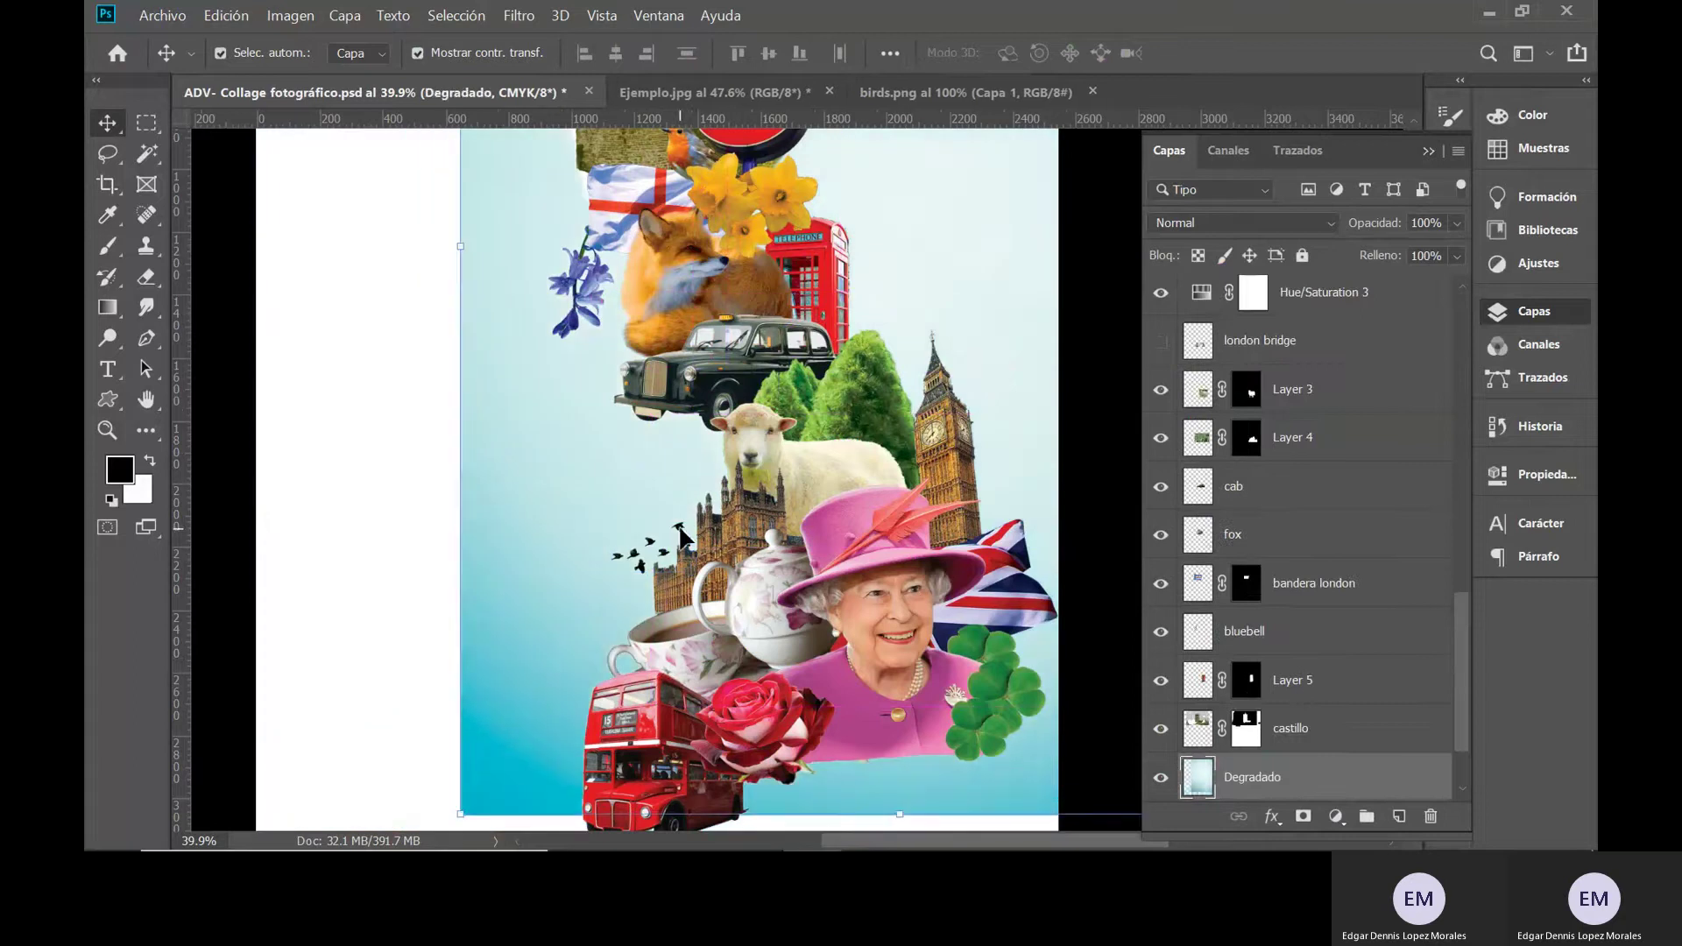
{"action": "key", "text": "ctrl+z"}
{"action": "key", "text": "ctrl+z"}
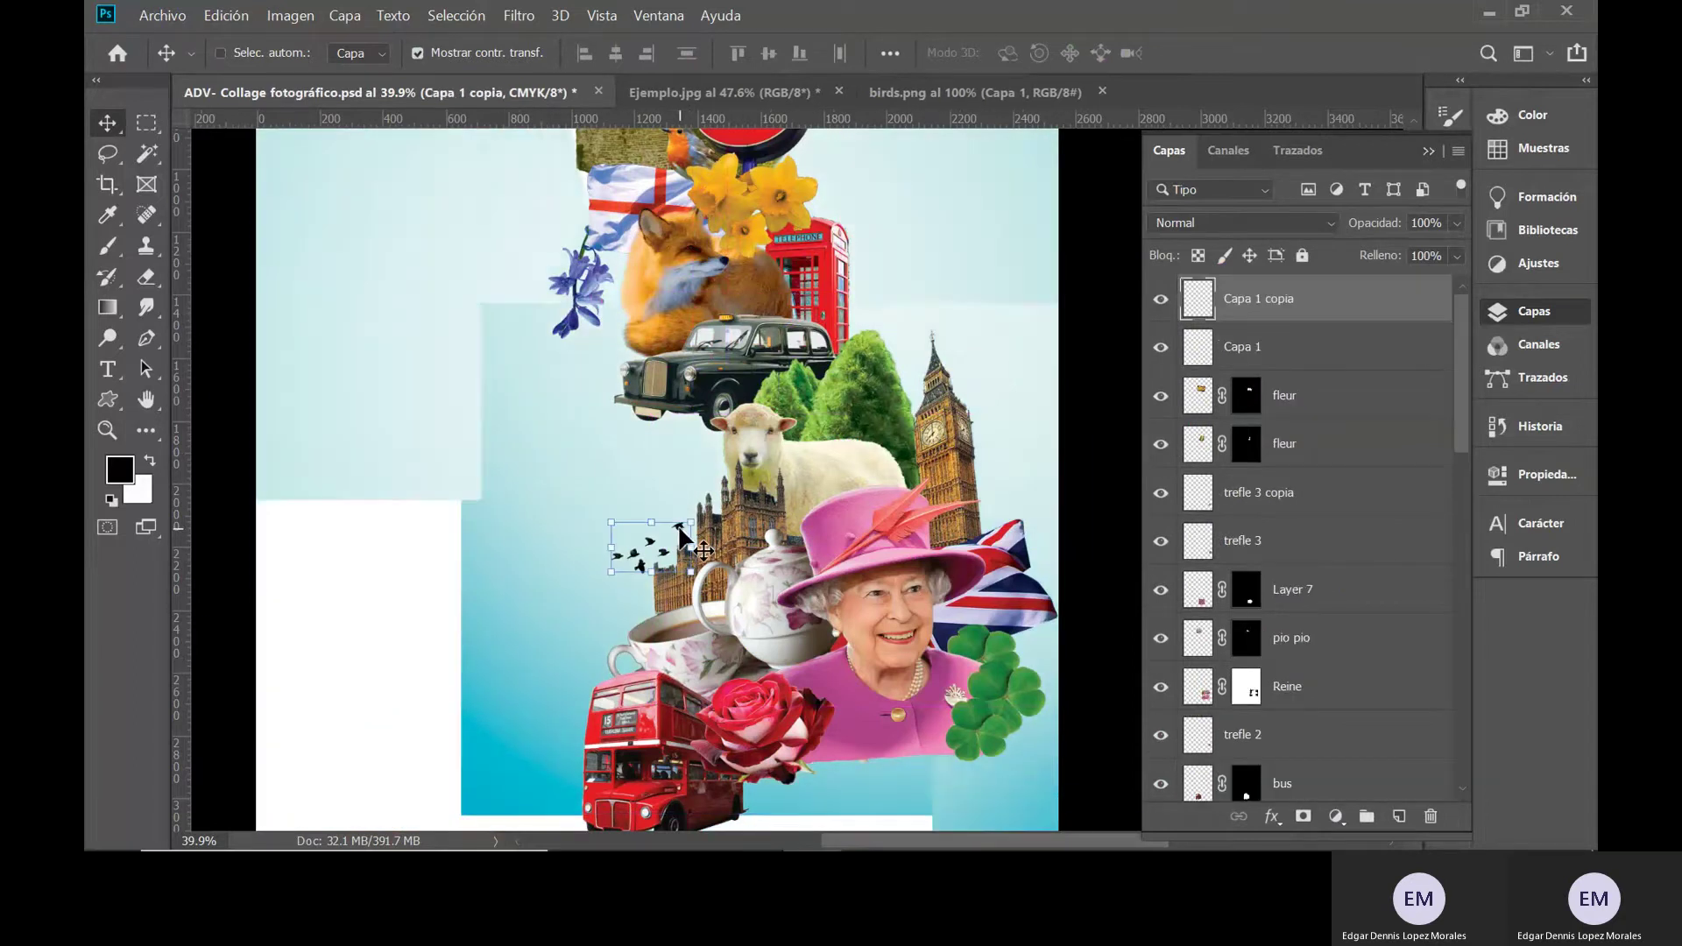
- Move the duplicated birds up to the clock tower and scale the copy down
{"action": "key", "text": "ctrl"}
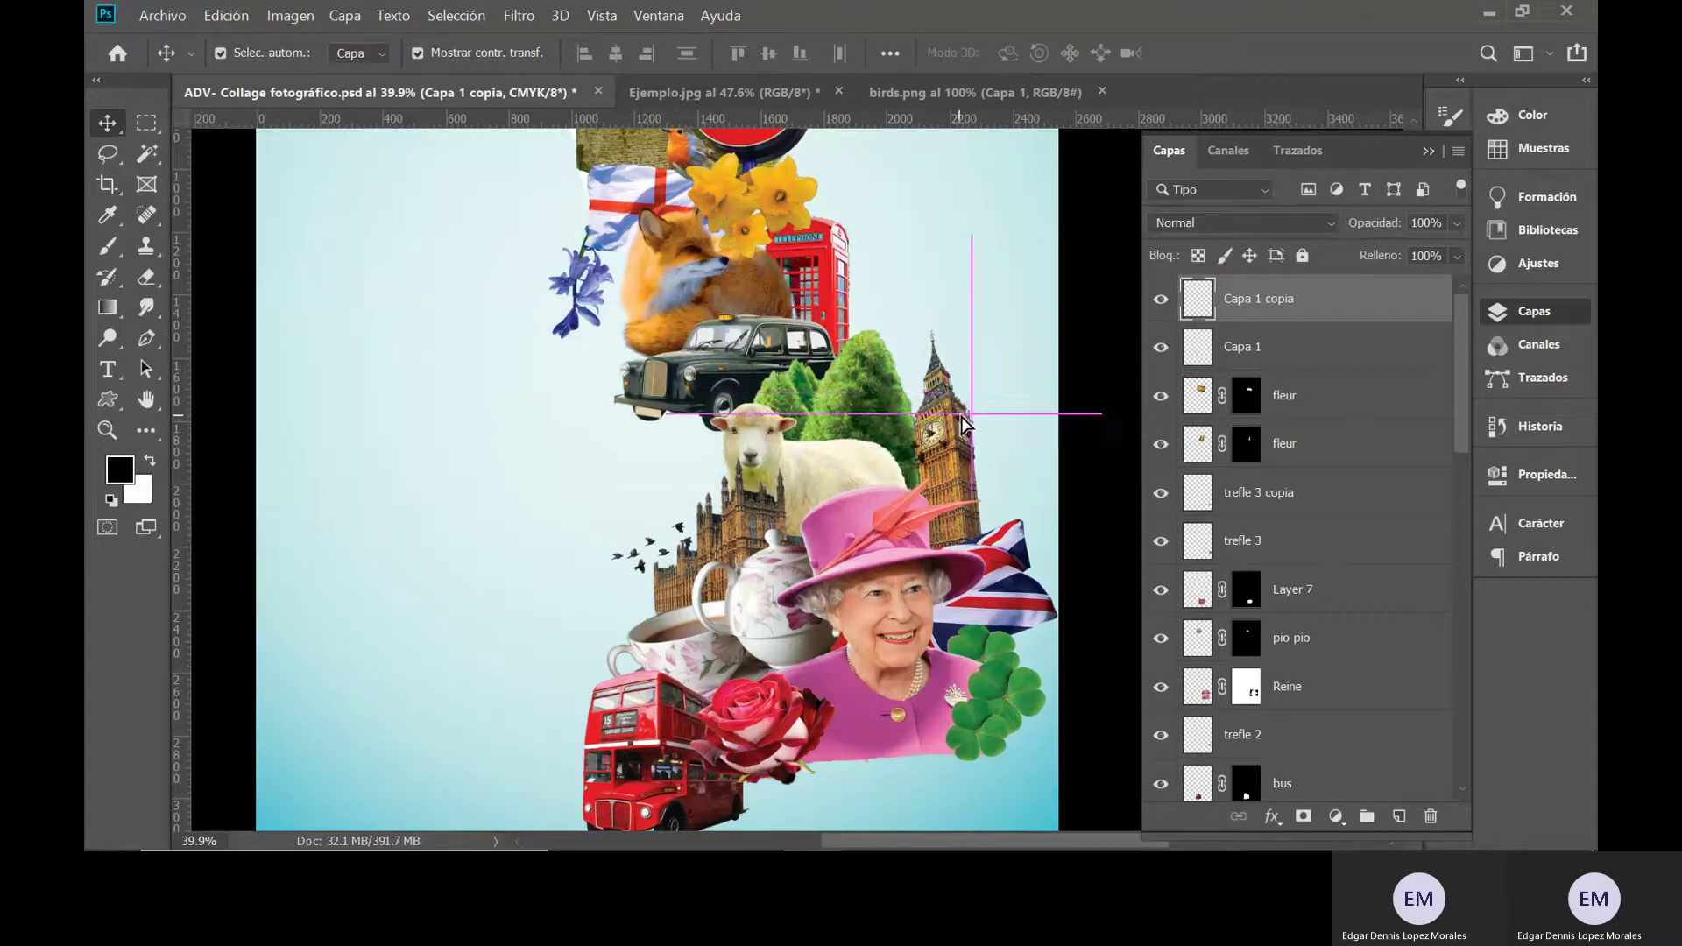
{"action": "key", "text": "ctrl+t"}
{"action": "mouse_move", "coordinate": [954, 425]}
{"action": "left_mouse_down"}
{"action": "mouse_move", "coordinate": [929, 435]}
{"action": "mouse_move", "coordinate": [913, 414]}
{"action": "mouse_move", "coordinate": [958, 435]}
{"action": "left_mouse_up"}
{"action": "key", "text": "Return"}
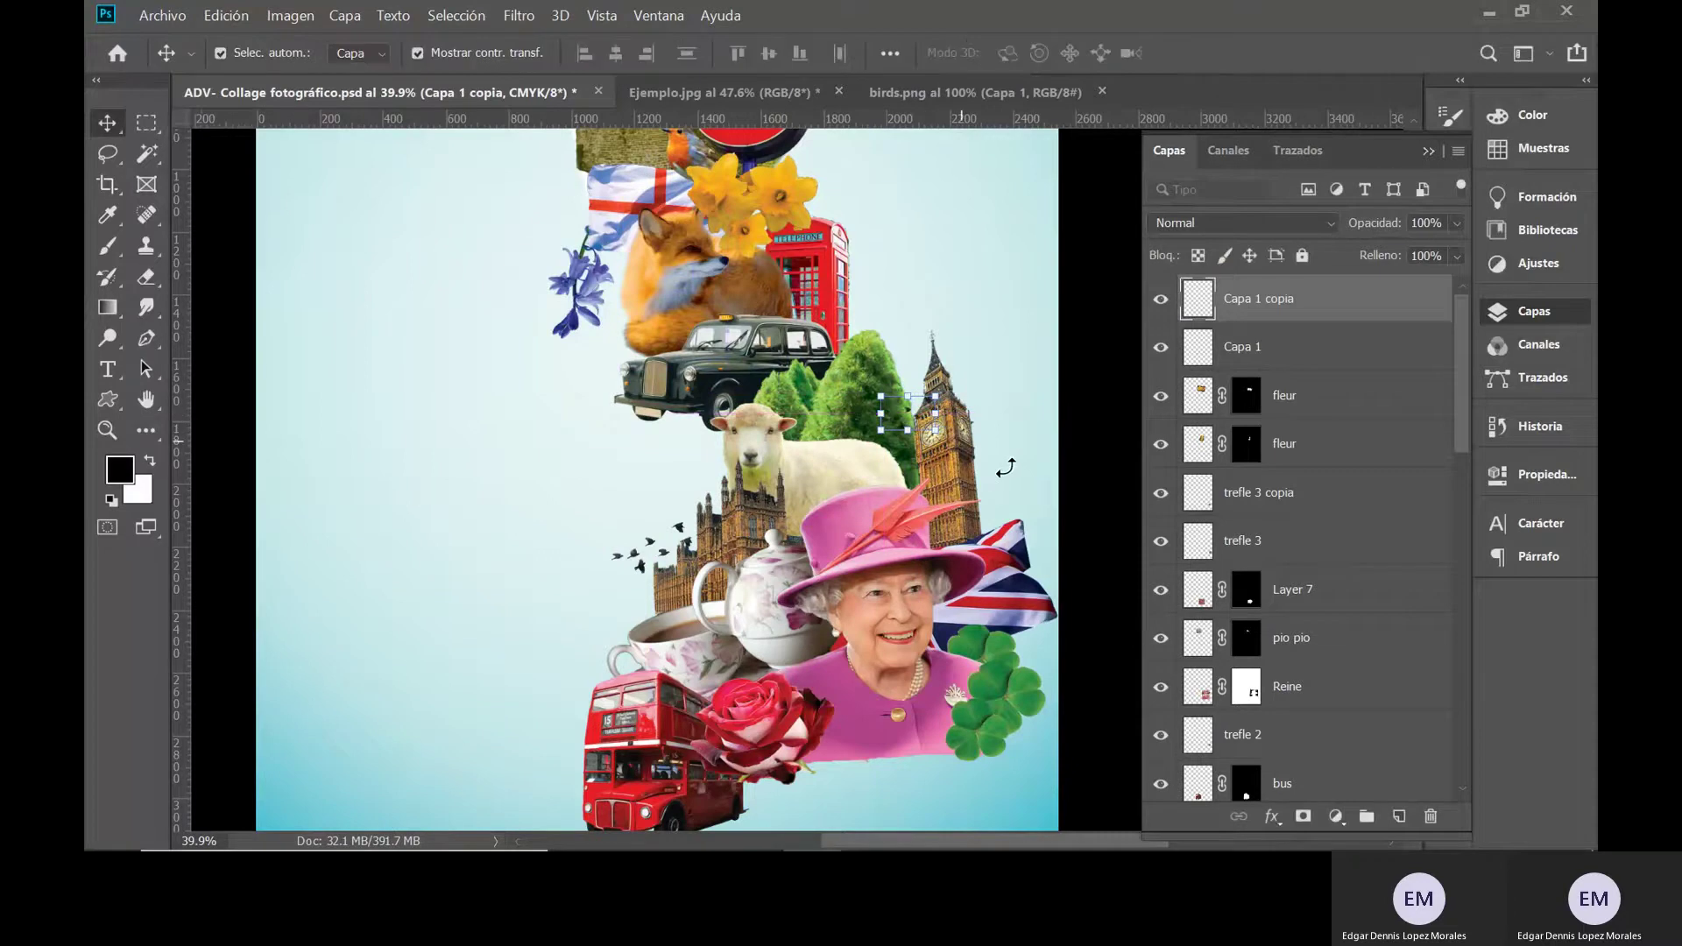
- Nudge the smaller bird flock until it flies out from the right side of the clock tower's spire, then deselect it
{"action": "key", "text": "shift+Right"}
{"action": "key", "text": "shift+Right"}
{"action": "key", "text": "shift+Right"}
{"action": "key", "text": "shift+Right"}
{"action": "key", "text": "shift+Down"}
{"action": "key", "text": "shift+Down"}
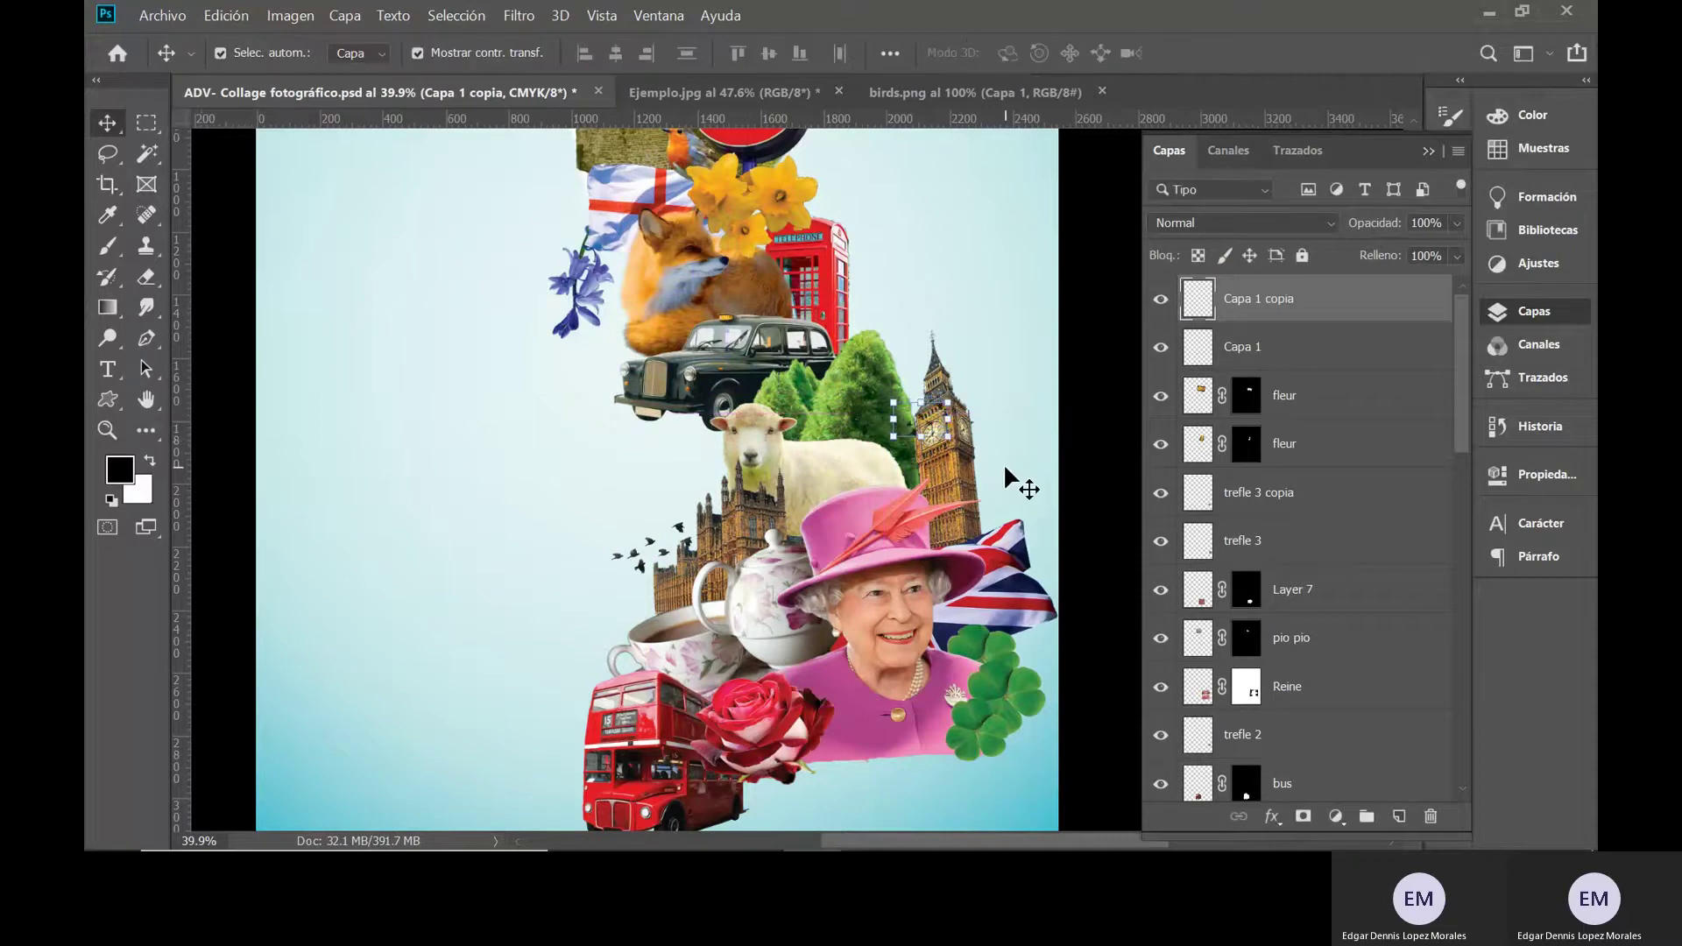
{"action": "key", "text": "shift+Right"}
{"action": "key", "text": "shift+Right"}
{"action": "key", "text": "shift+Right"}
{"action": "key", "text": "shift+Right"}
{"action": "key", "text": "shift+Right"}
{"action": "key", "text": "shift+Right"}
{"action": "key", "text": "shift+Right"}
{"action": "key", "text": "shift+Right"}
{"action": "key", "text": "shift+Up"}
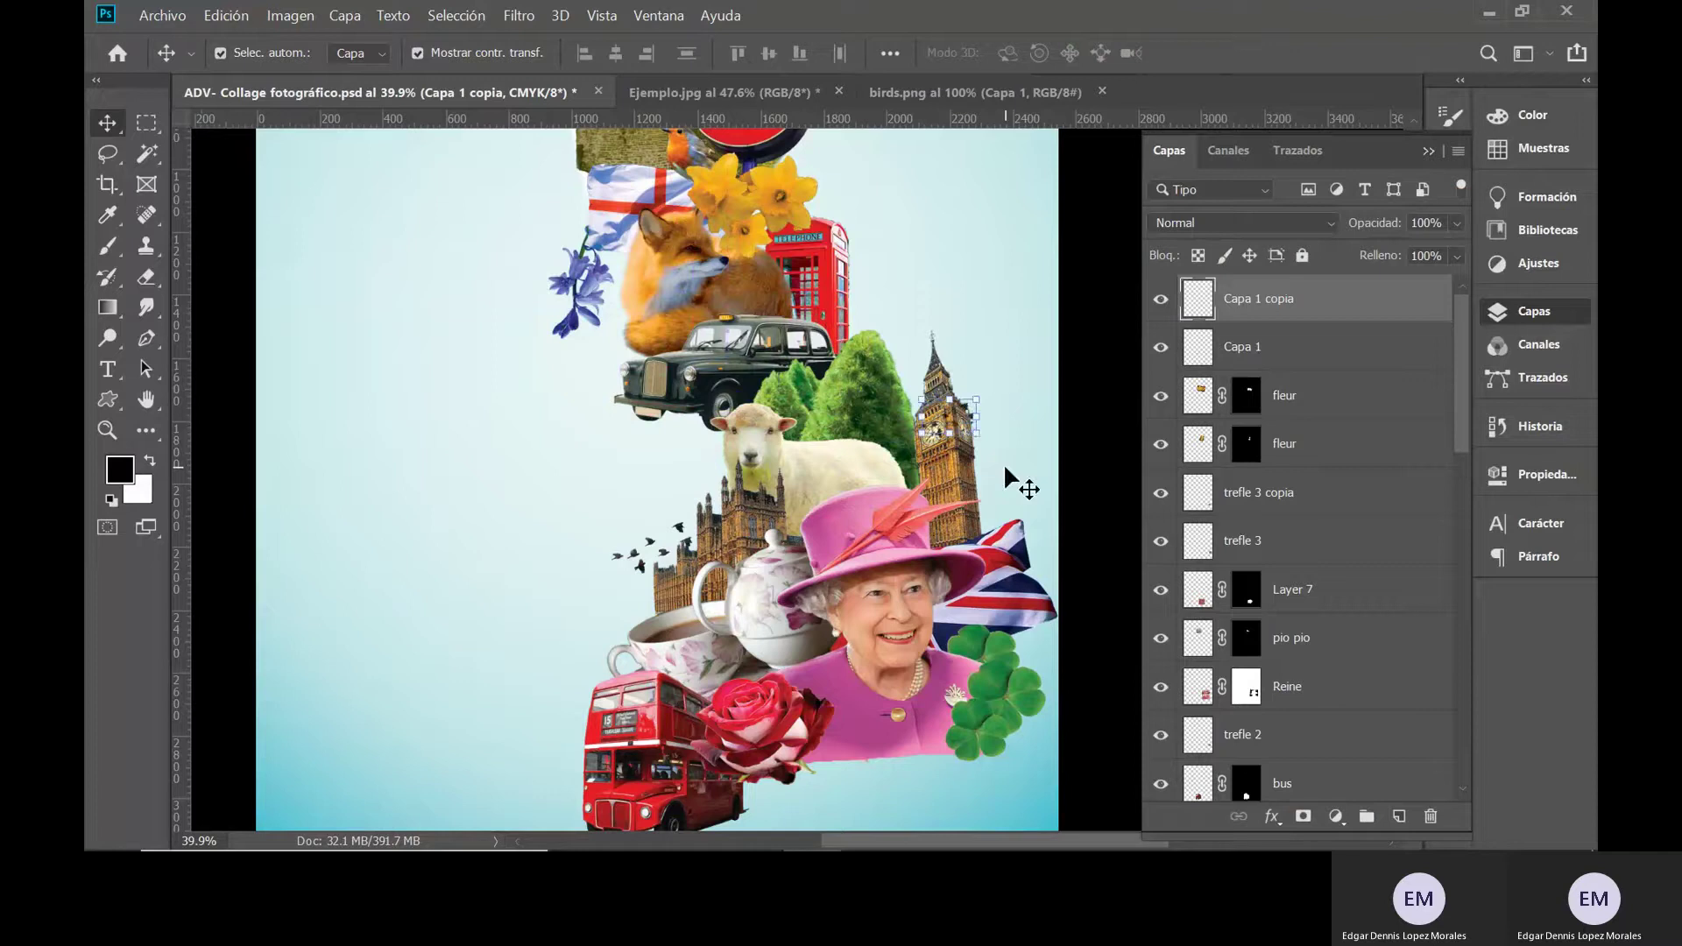
{"action": "key", "text": "shift+Up"}
{"action": "key", "text": "shift+Up"}
{"action": "key", "text": "shift+Up"}
{"action": "key", "text": "shift+Up"}
{"action": "key", "text": "shift+Up"}
{"action": "key", "text": "shift+Up"}
{"action": "key", "text": "shift+Up"}
{"action": "key", "text": "shift+Up"}
{"action": "key", "text": "shift+Right"}
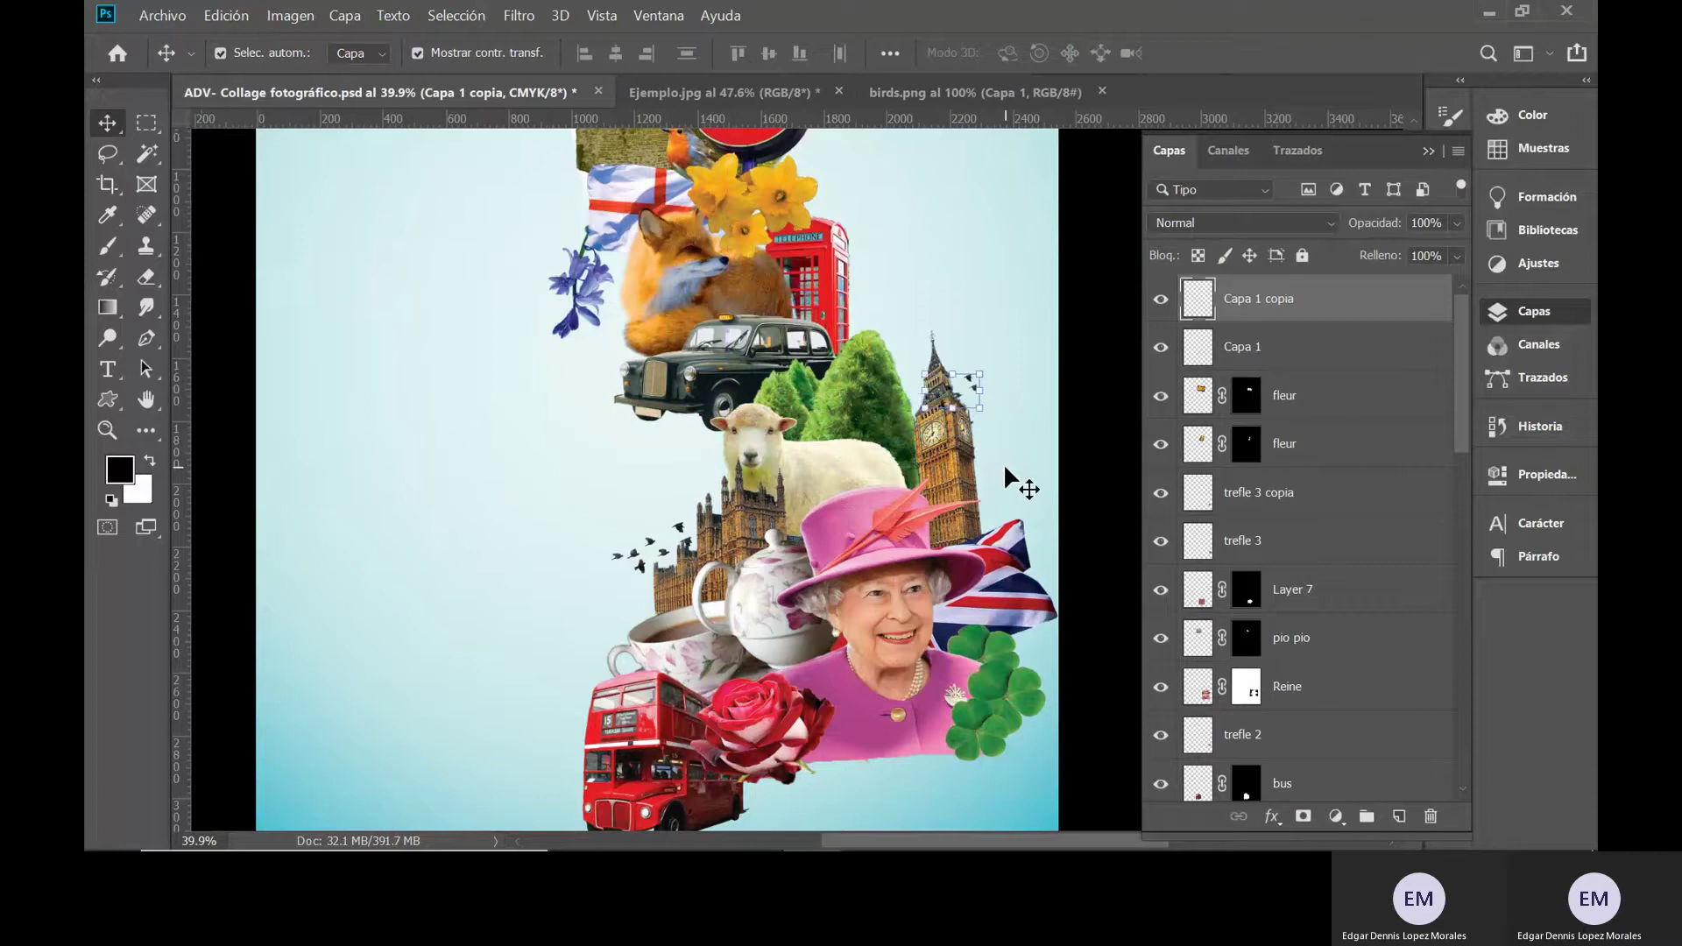
{"action": "key", "text": "shift+Right"}
{"action": "key", "text": "shift+Right"}
{"action": "key", "text": "shift+Right"}
{"action": "key", "text": "shift+Up"}
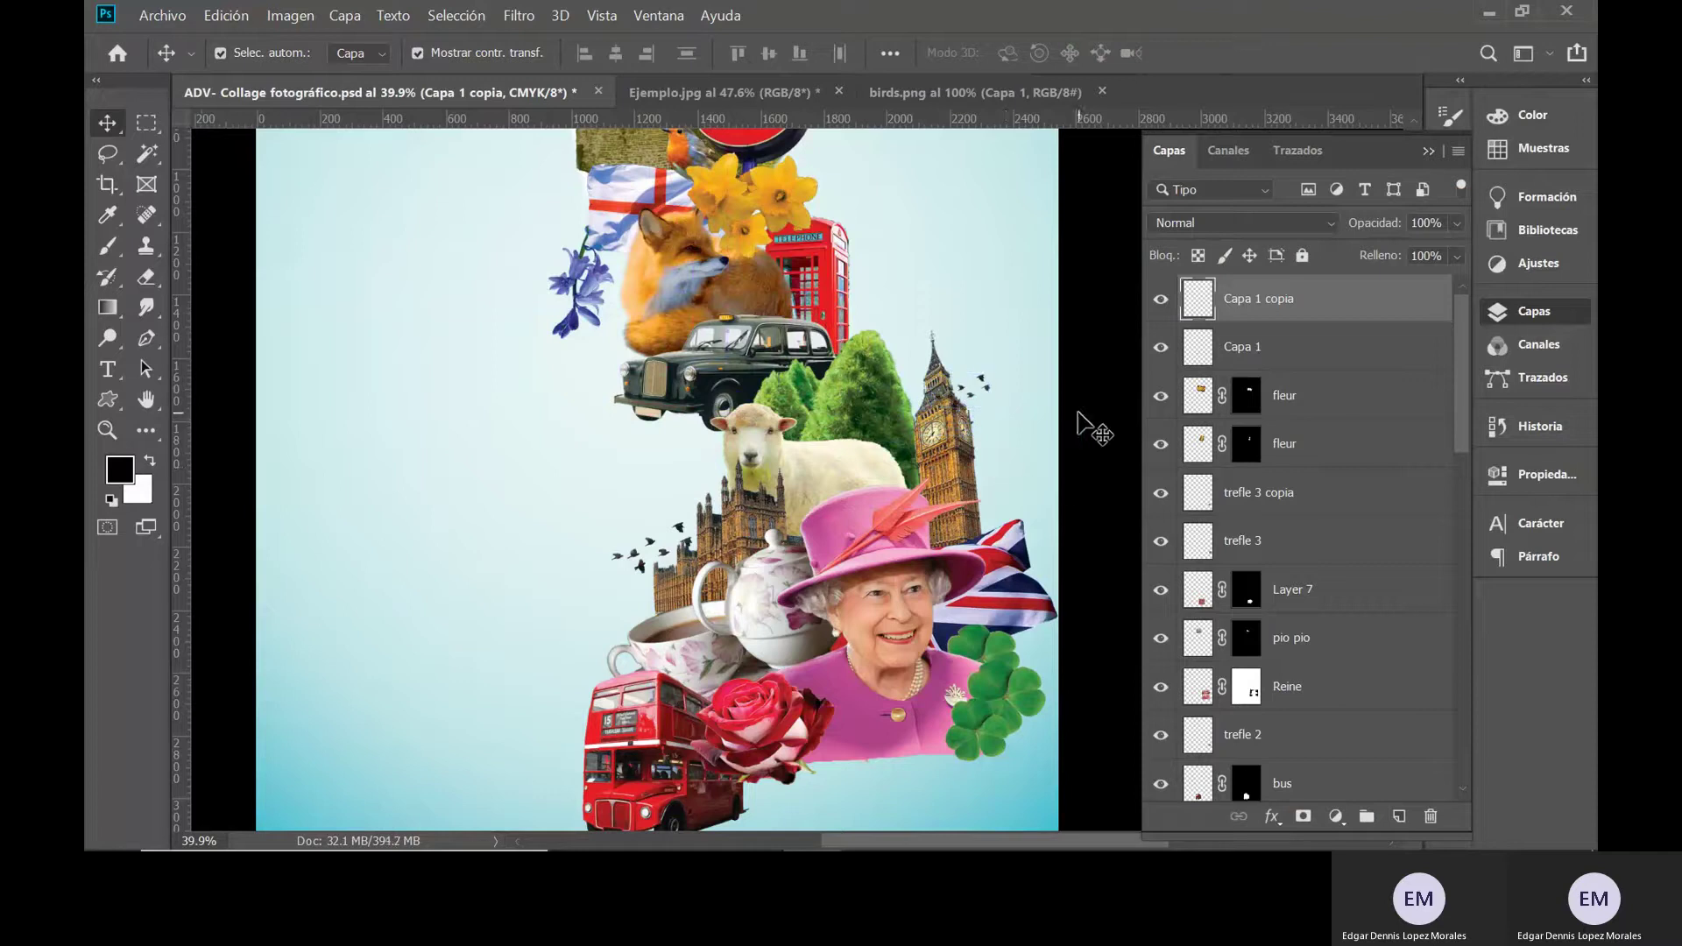
{"action": "left_click", "coordinate": [1079, 413]}
- Move the larger bird flock slightly up beside the Parliament building and deselect it
{"action": "scroll", "coordinate": [1052, 413], "scroll_direction": "down", "scroll_amount": 2}
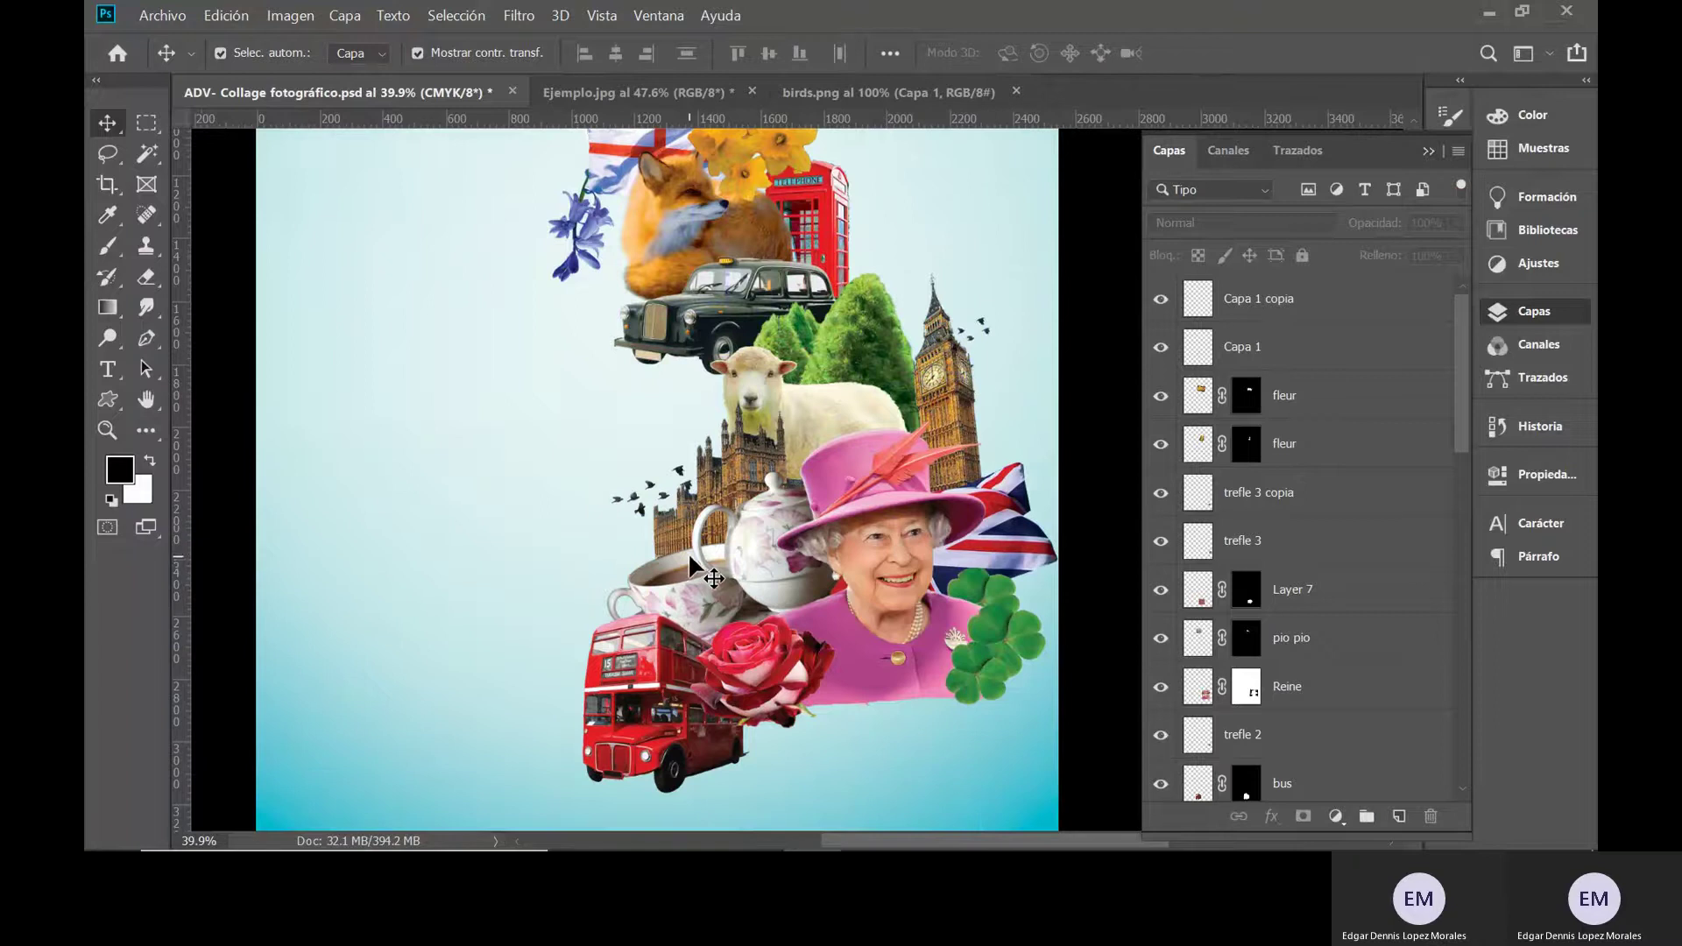
{"action": "scroll", "coordinate": [693, 564], "scroll_direction": "down", "scroll_amount": 2}
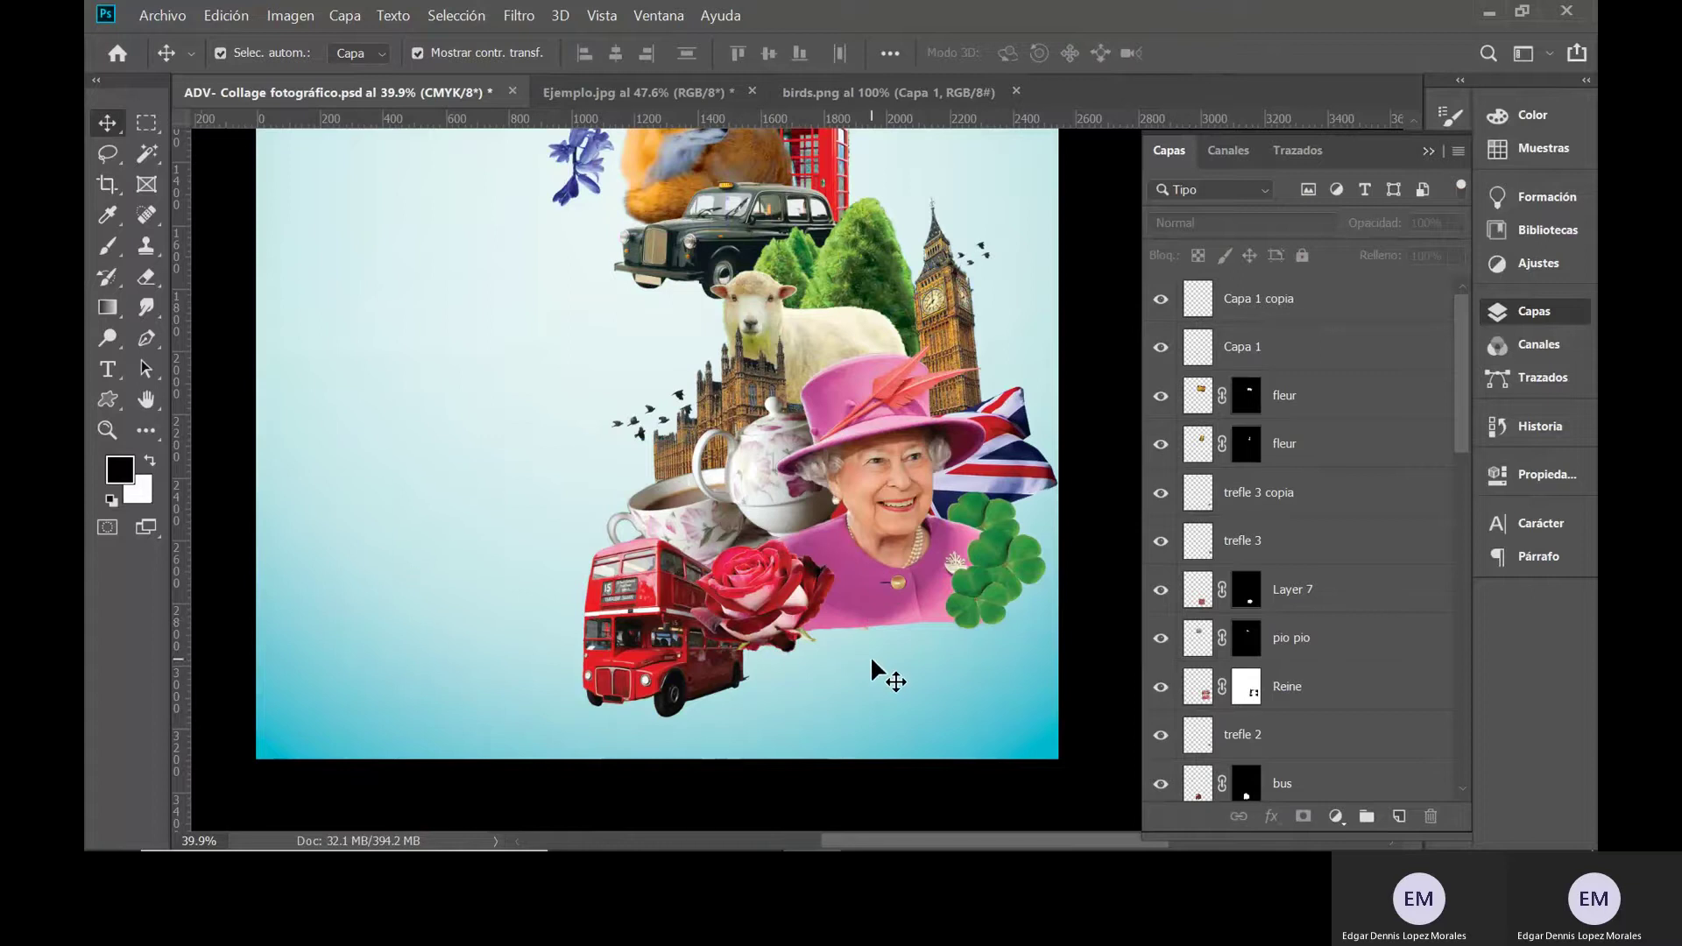
{"action": "left_click_drag", "start_coordinate": [814, 318], "coordinate": [818, 646]}
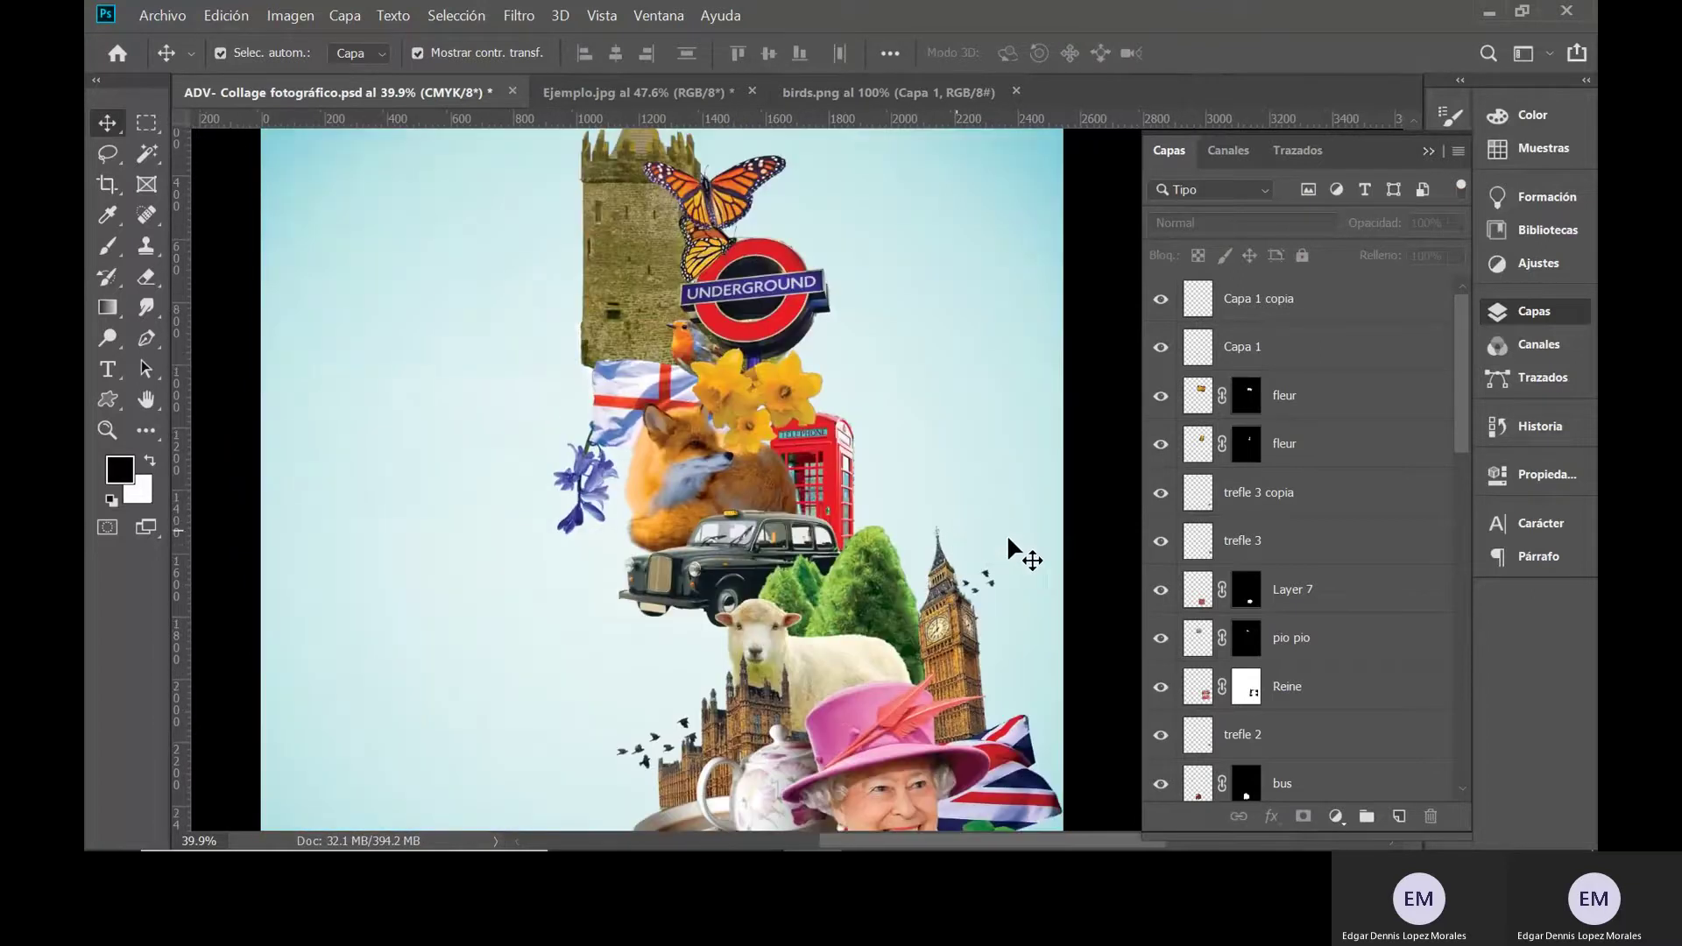
{"action": "scroll", "coordinate": [992, 606], "scroll_direction": "down", "scroll_amount": 5}
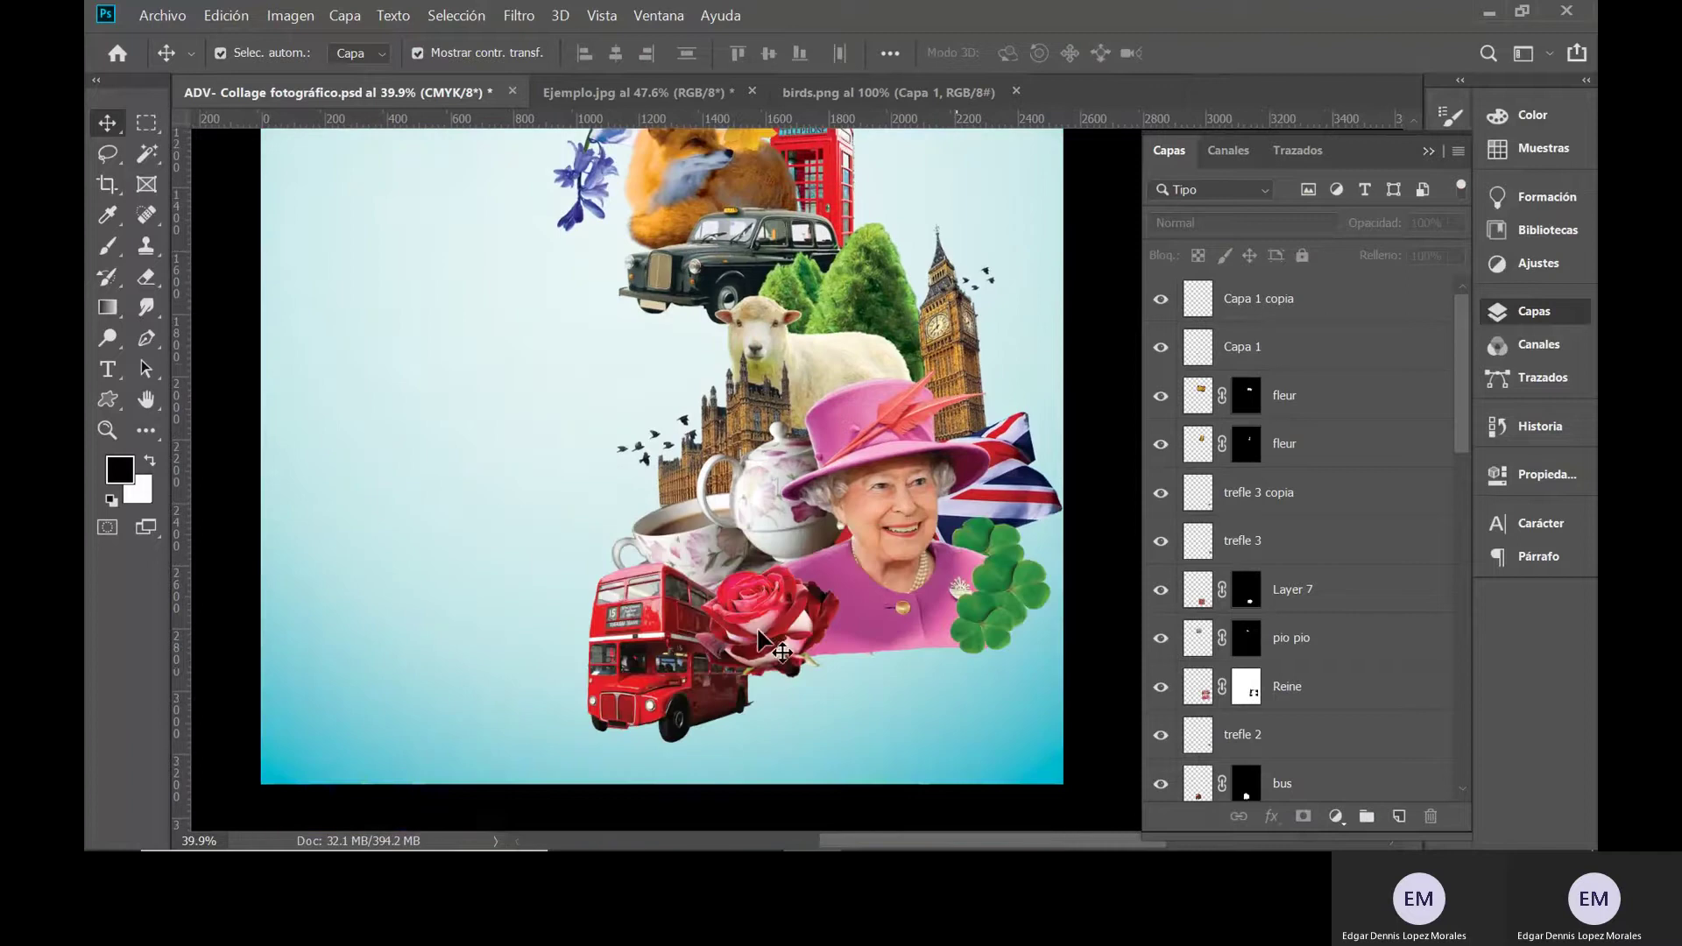
{"action": "left_click_drag", "start_coordinate": [953, 313], "coordinate": [859, 315]}
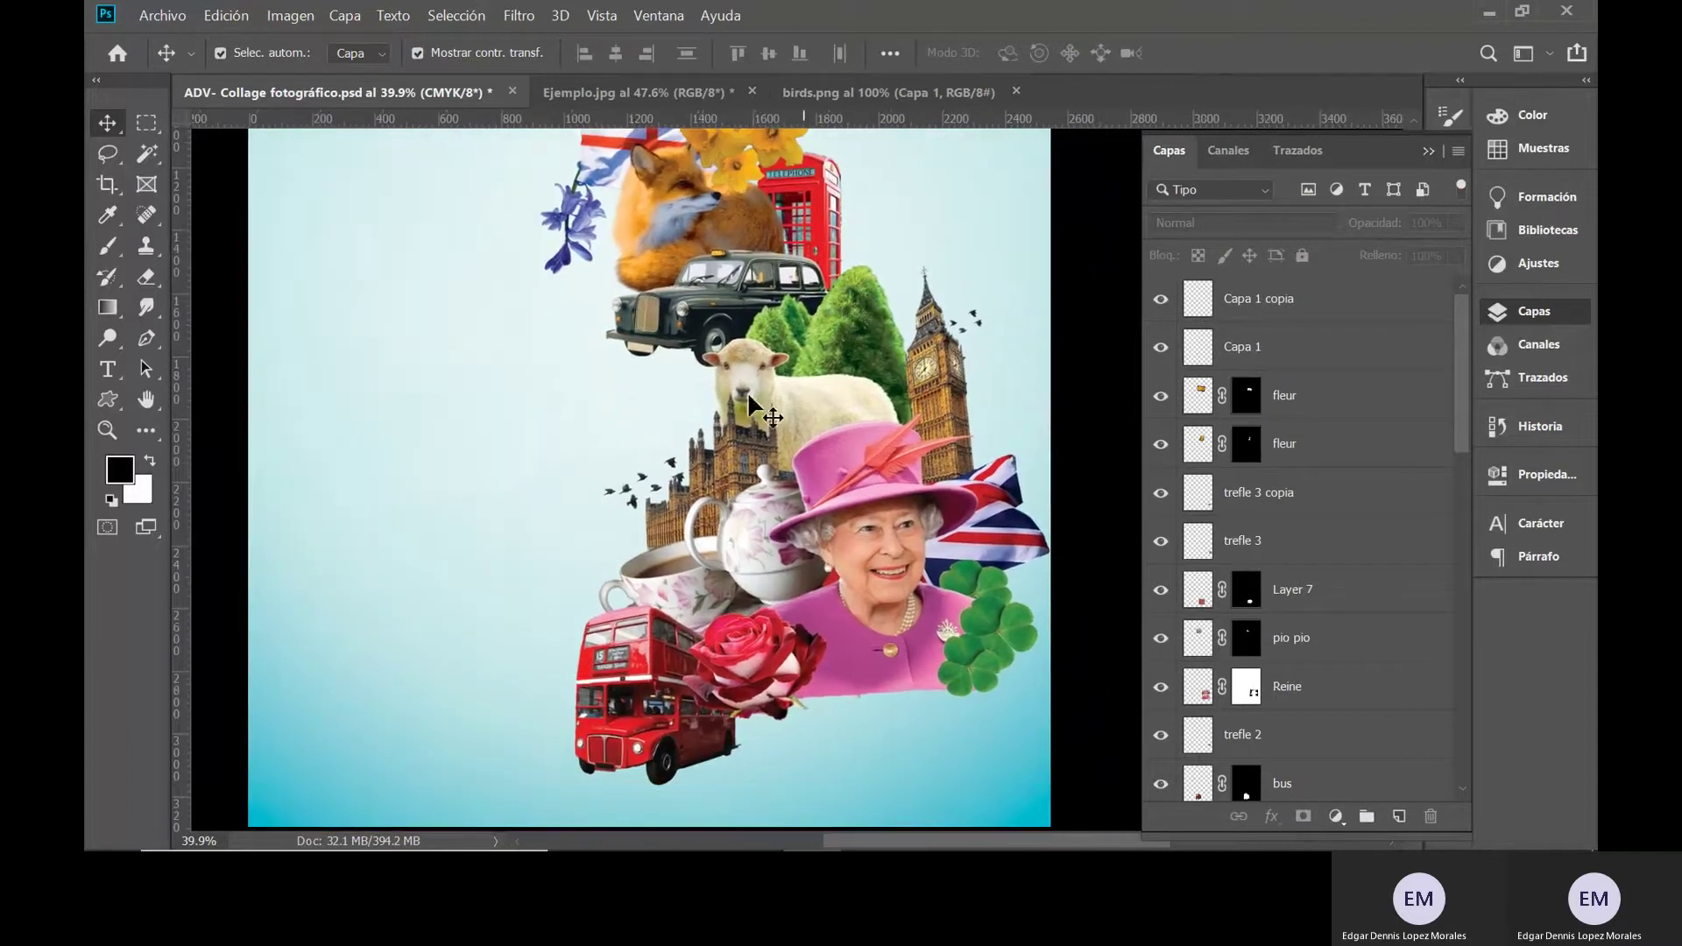
{"action": "mouse_move", "coordinate": [643, 487]}
{"action": "left_mouse_down"}
{"action": "mouse_move", "coordinate": [647, 413]}
{"action": "mouse_move", "coordinate": [648, 460]}
{"action": "left_mouse_up"}
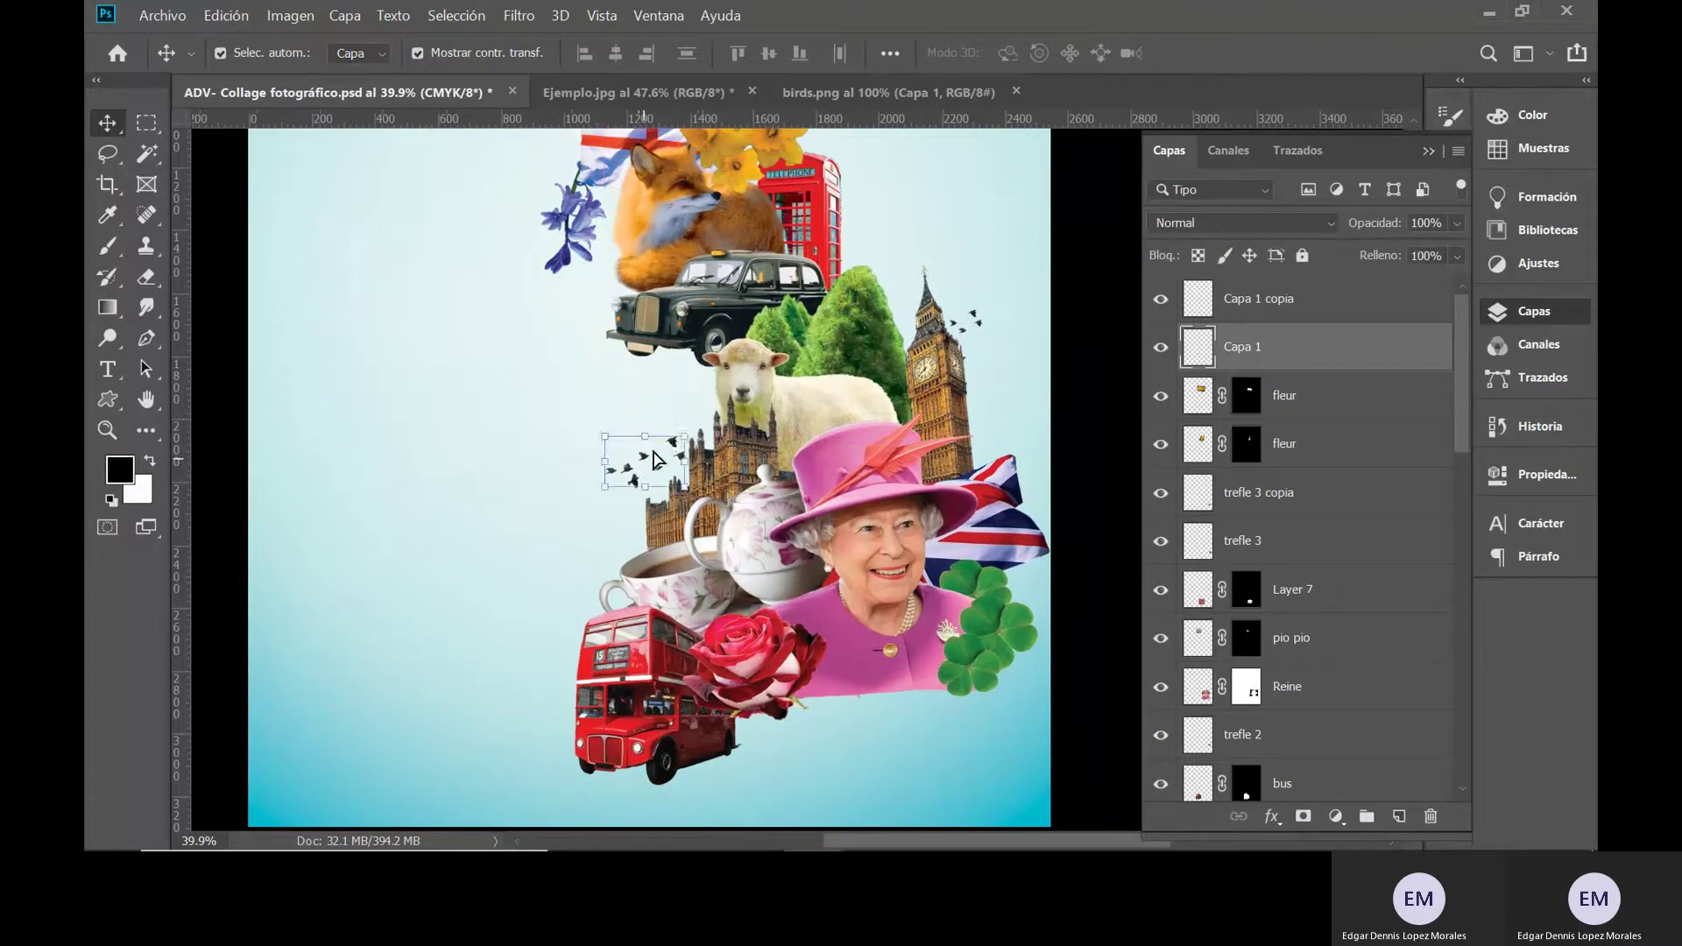
{"action": "left_click", "coordinate": [1086, 235]}
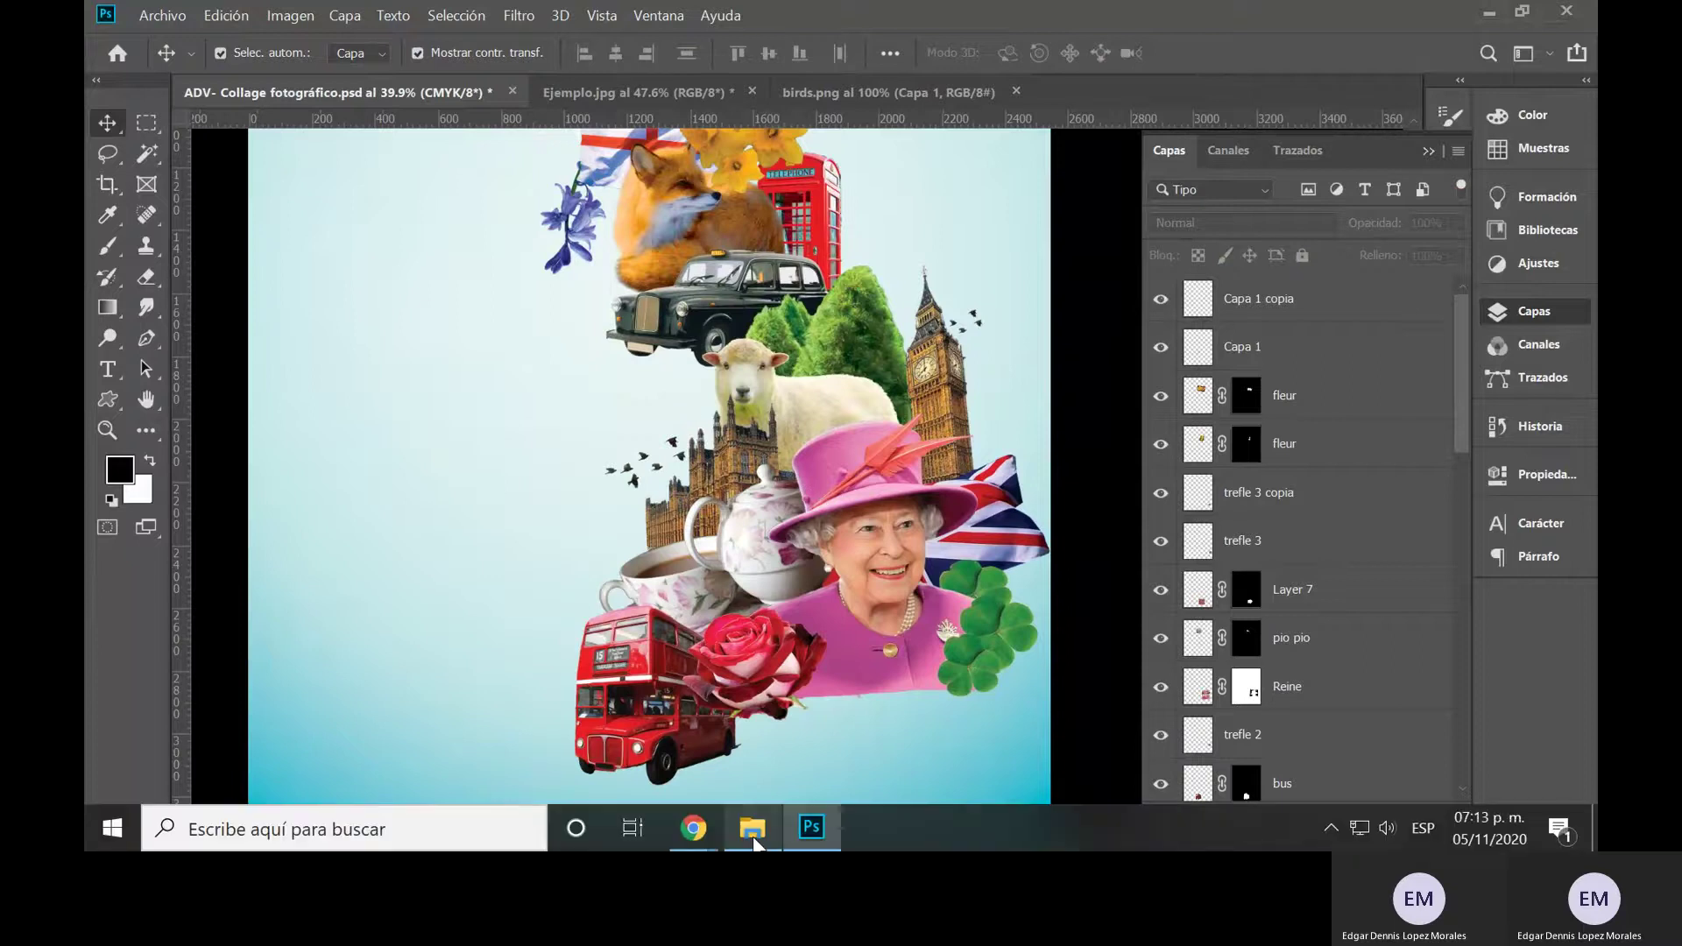
- Open clouds.png from the 1.Collage Fotográfico folder in Photoshop, leaving its colour profile unmodified
{"action": "left_click", "coordinate": [753, 839]}
{"action": "left_click", "coordinate": [912, 230]}
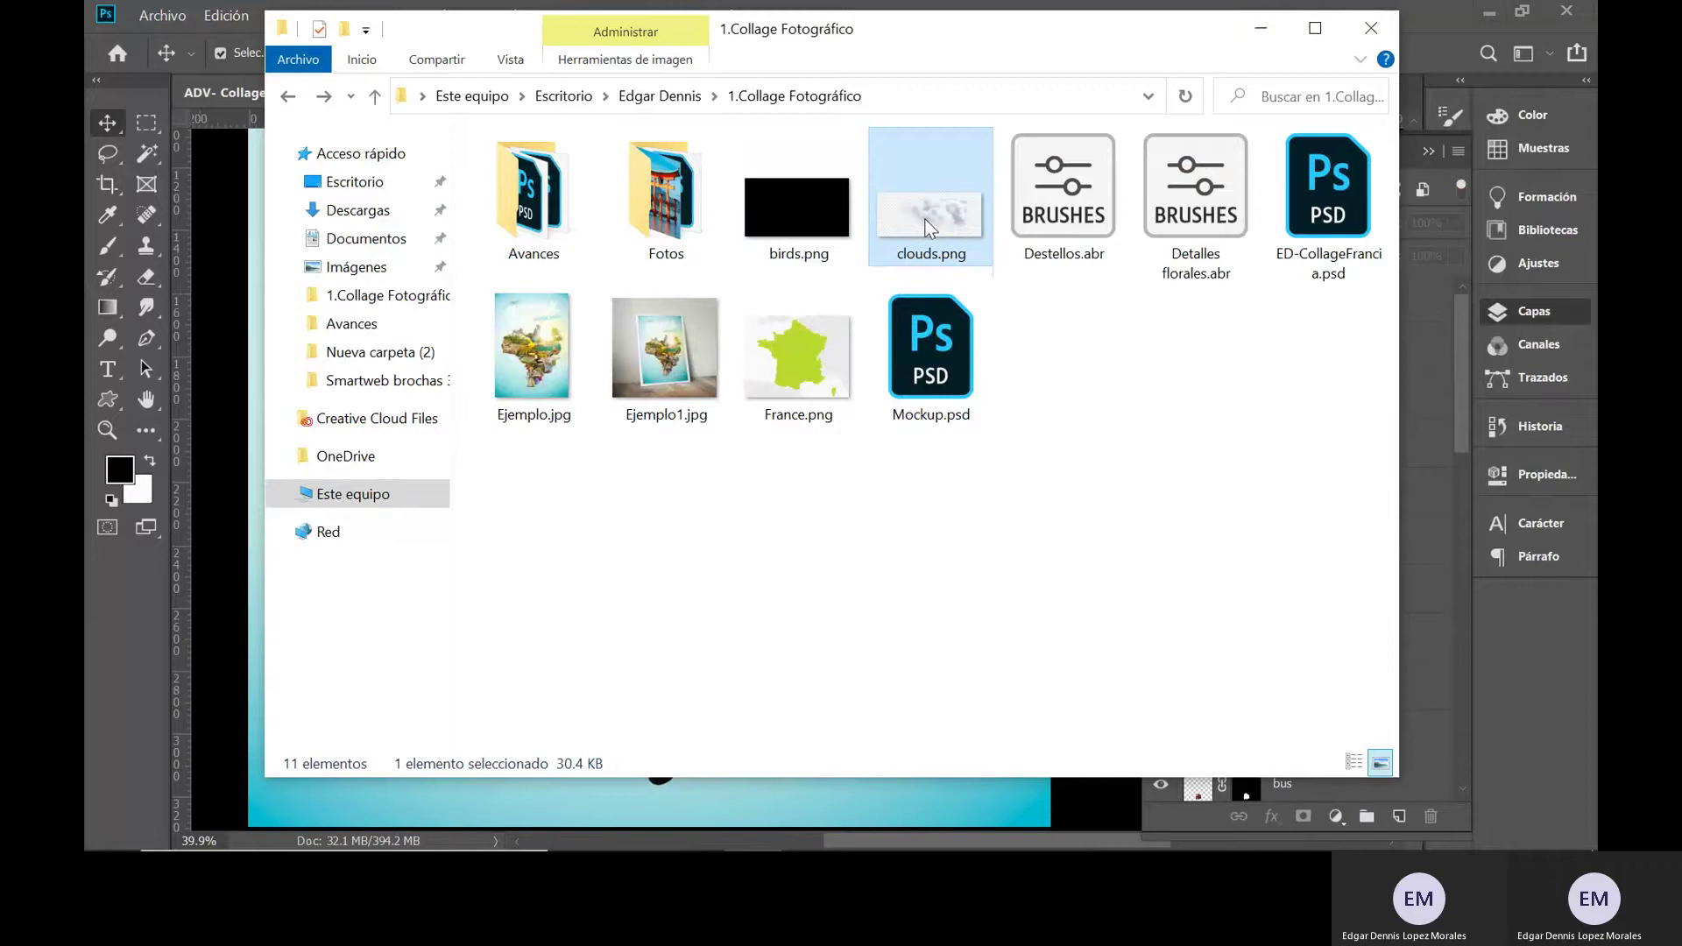
{"action": "right_click", "coordinate": [924, 217]}
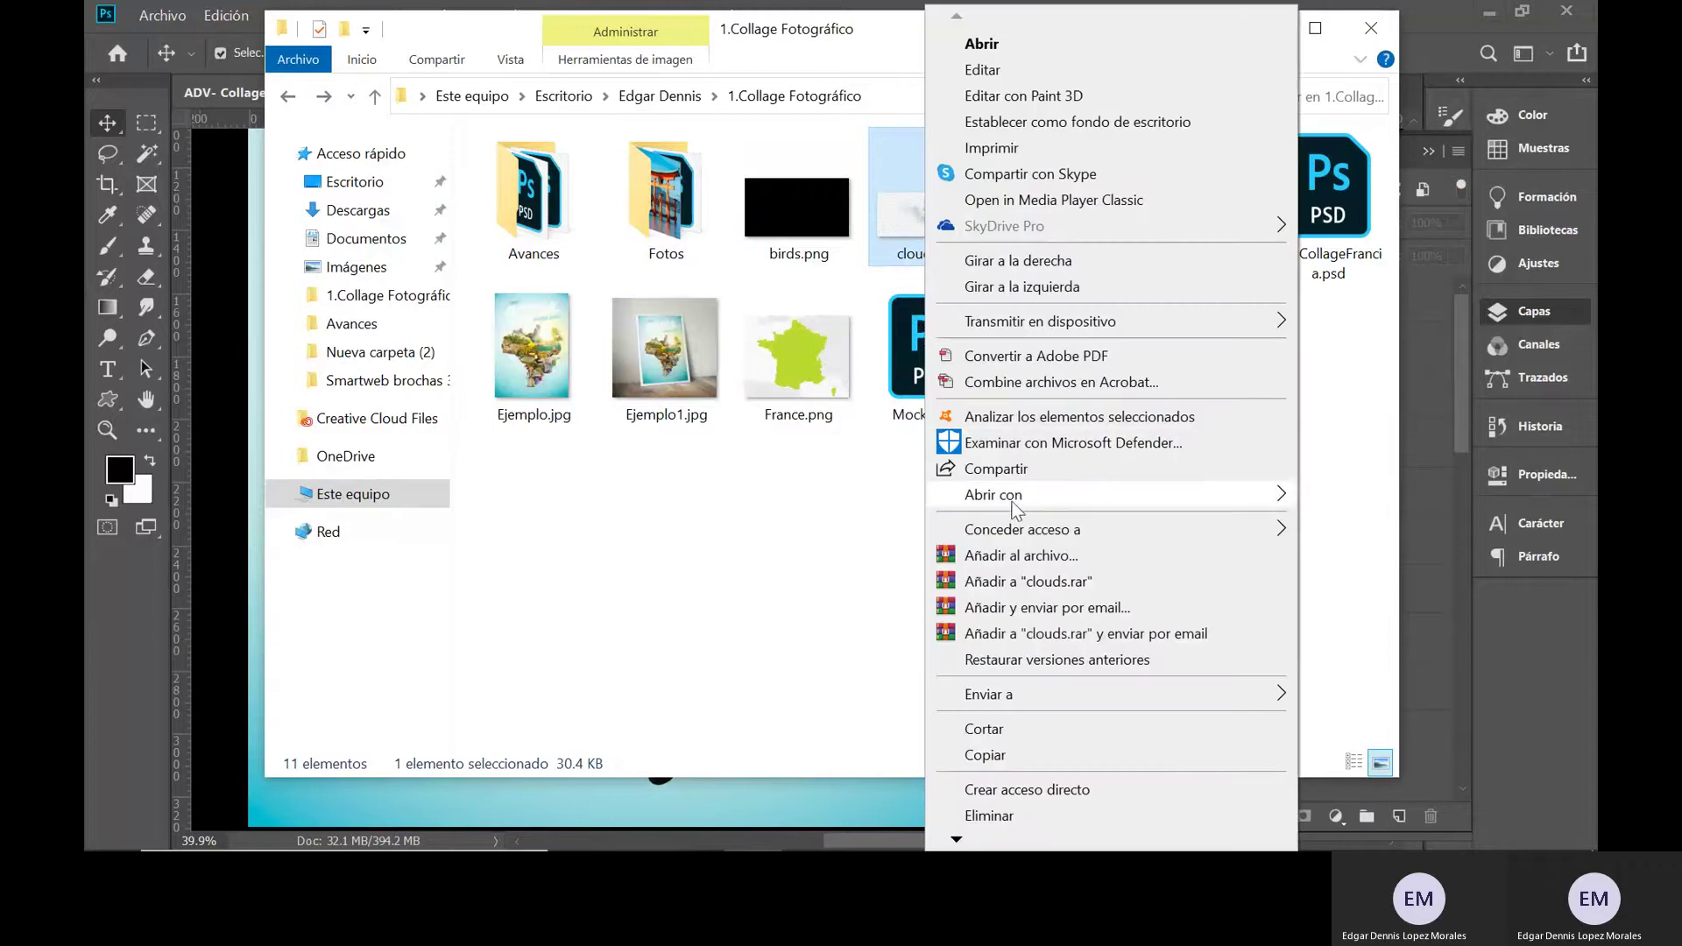
{"action": "mouse_move", "coordinate": [1014, 504]}
{"action": "left_click", "coordinate": [1402, 523]}
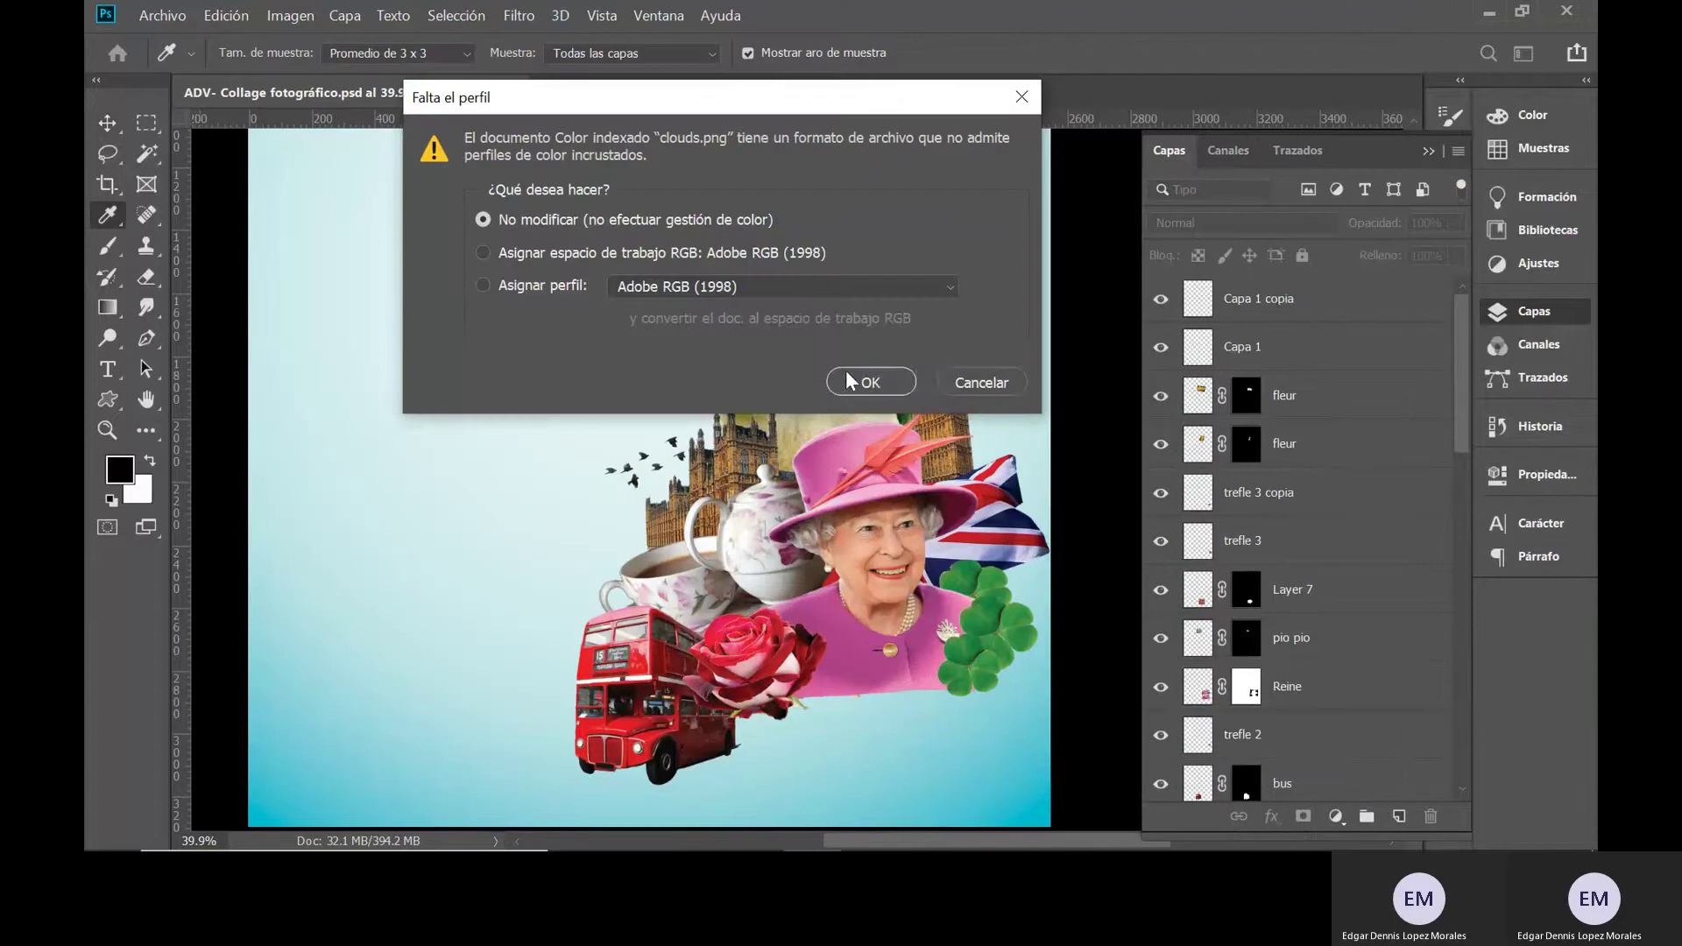
{"action": "left_click", "coordinate": [880, 378]}
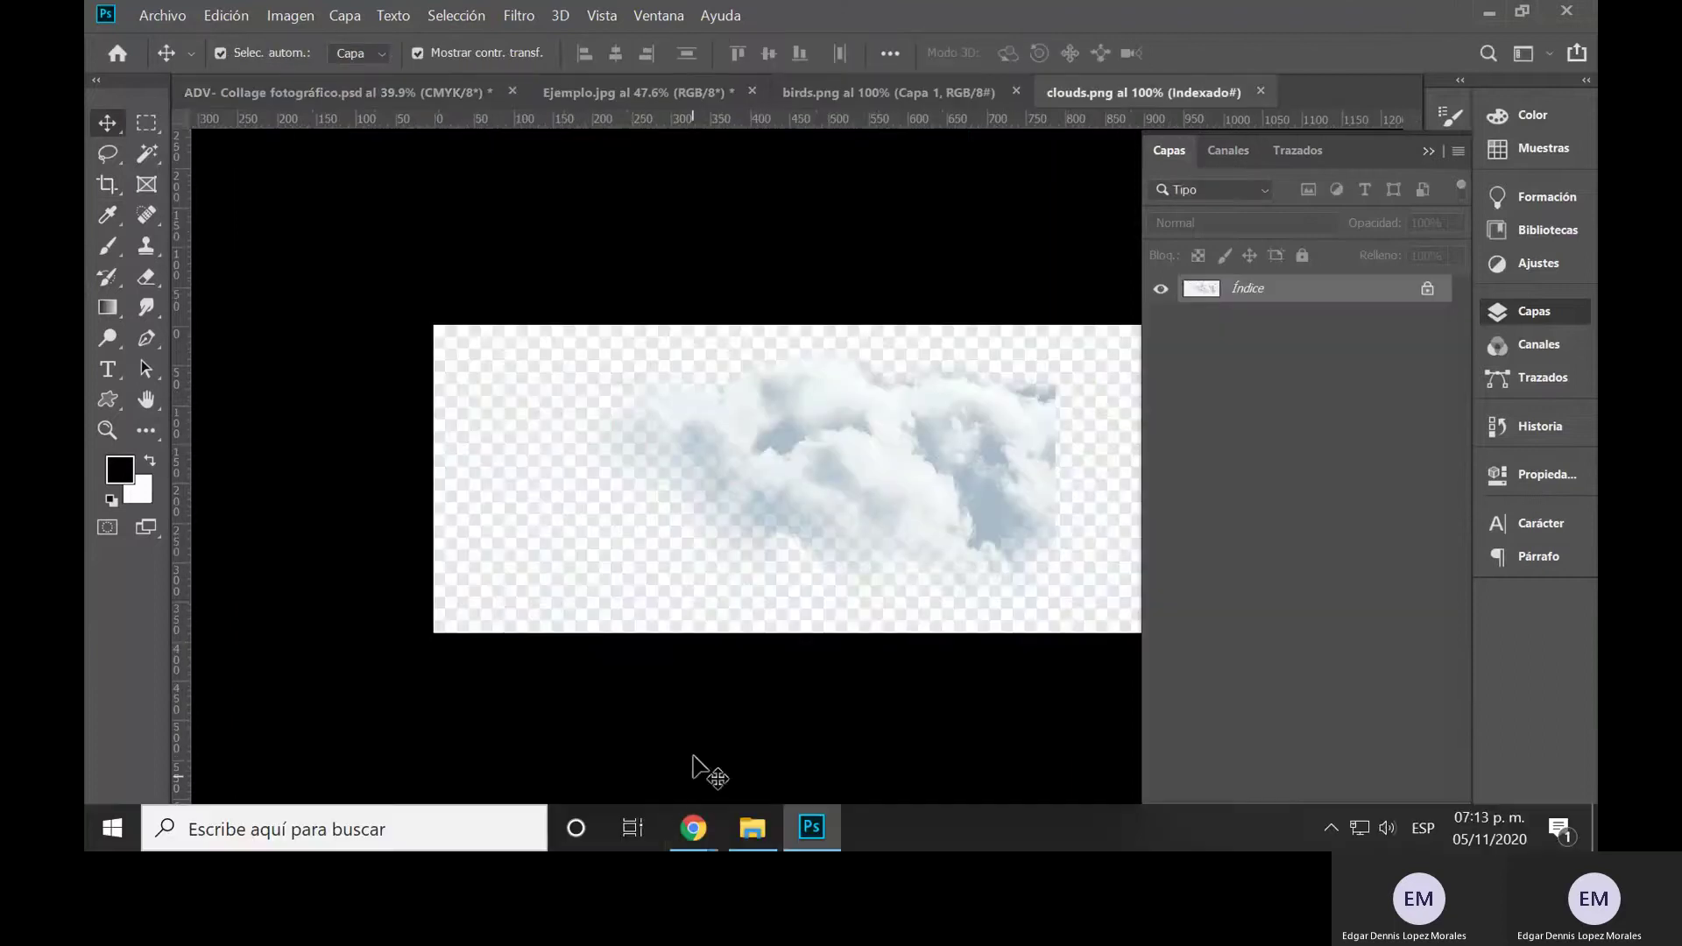
- Switch to Chrome and view the pngimg.com Bird PNG image on its own in a new tab
{"action": "mouse_move", "coordinate": [695, 829]}
{"action": "left_click", "coordinate": [566, 765]}
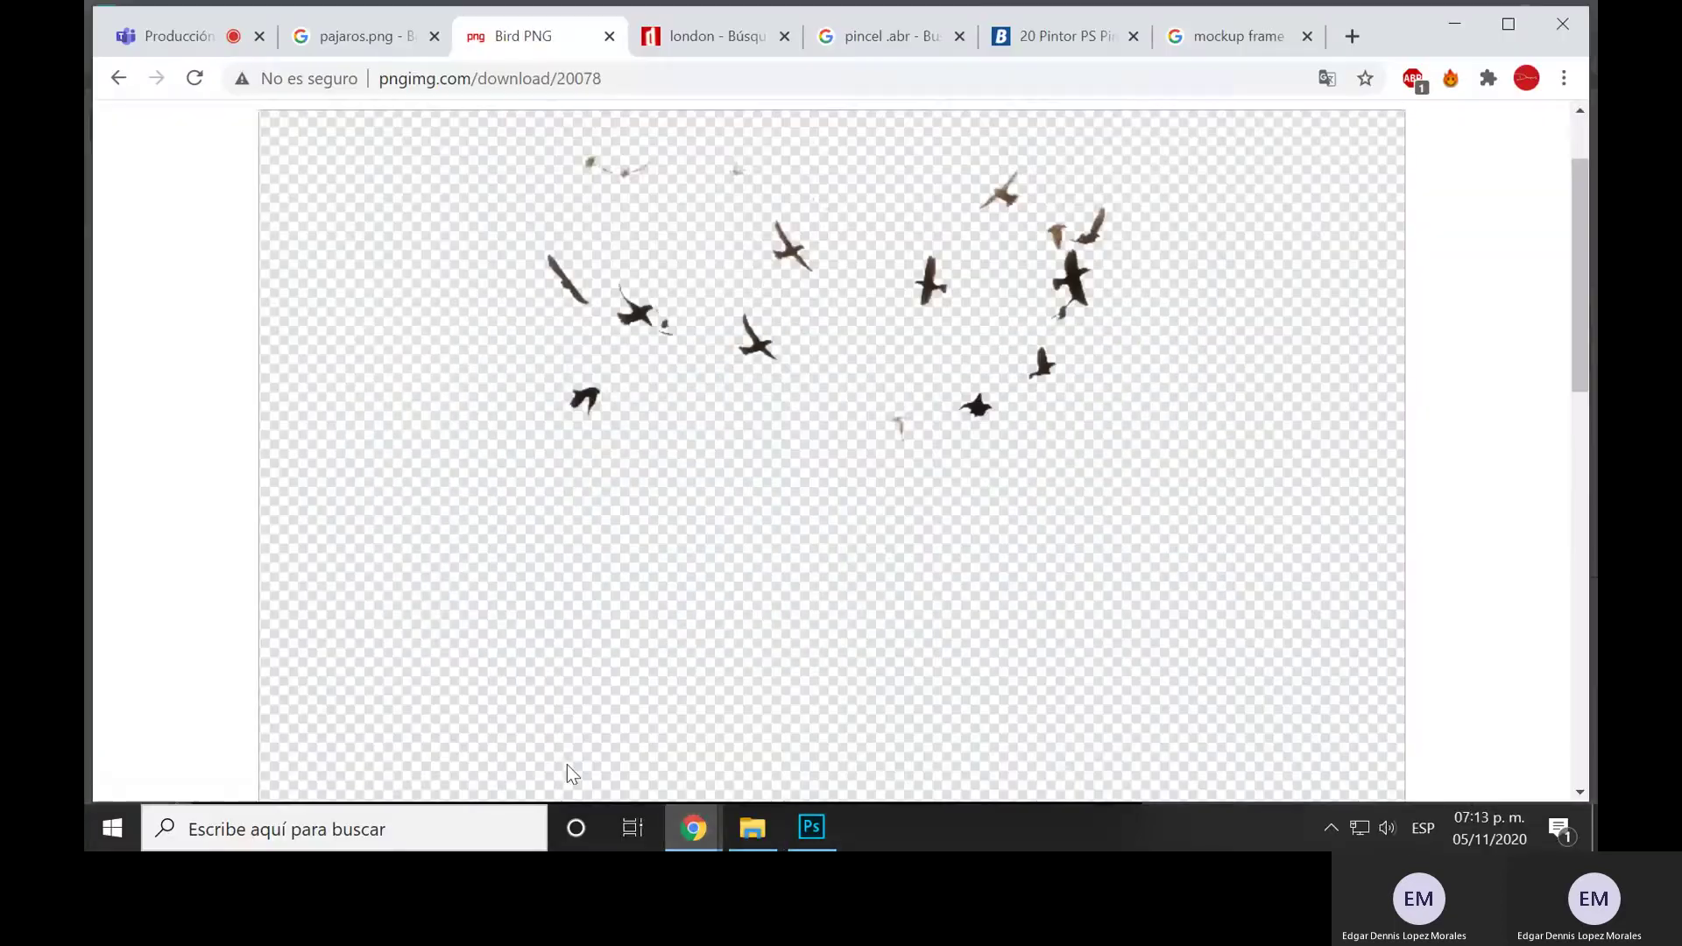
{"action": "scroll", "coordinate": [1214, 364], "scroll_direction": "up", "scroll_amount": 2}
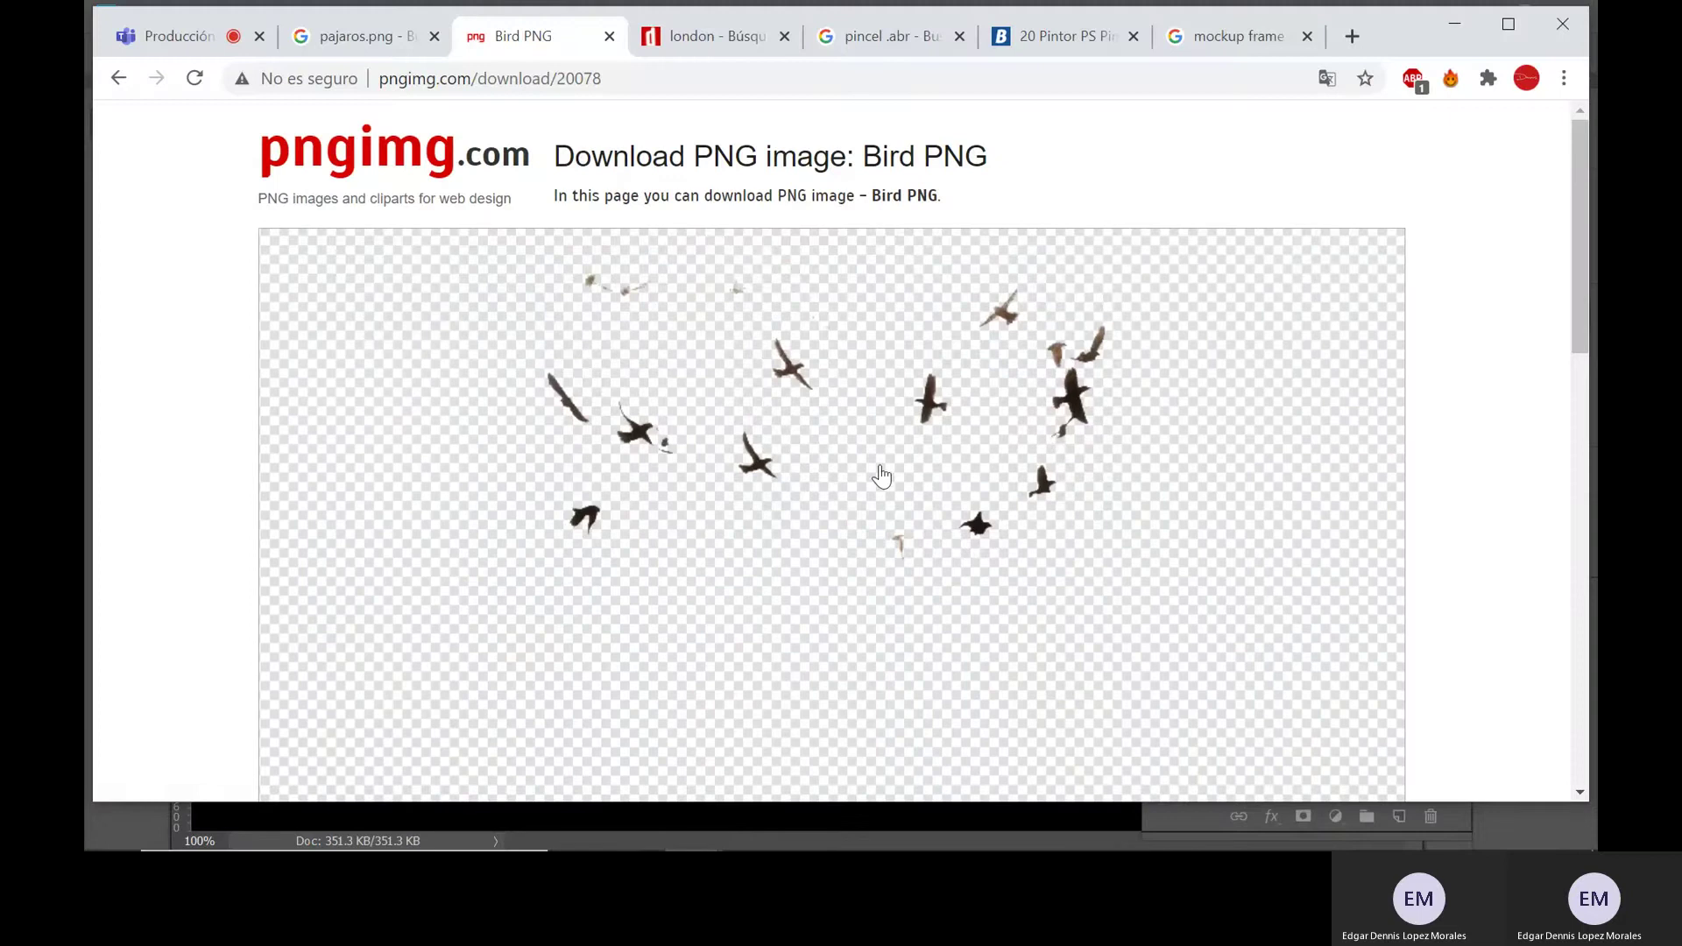
{"action": "right_click", "coordinate": [715, 382]}
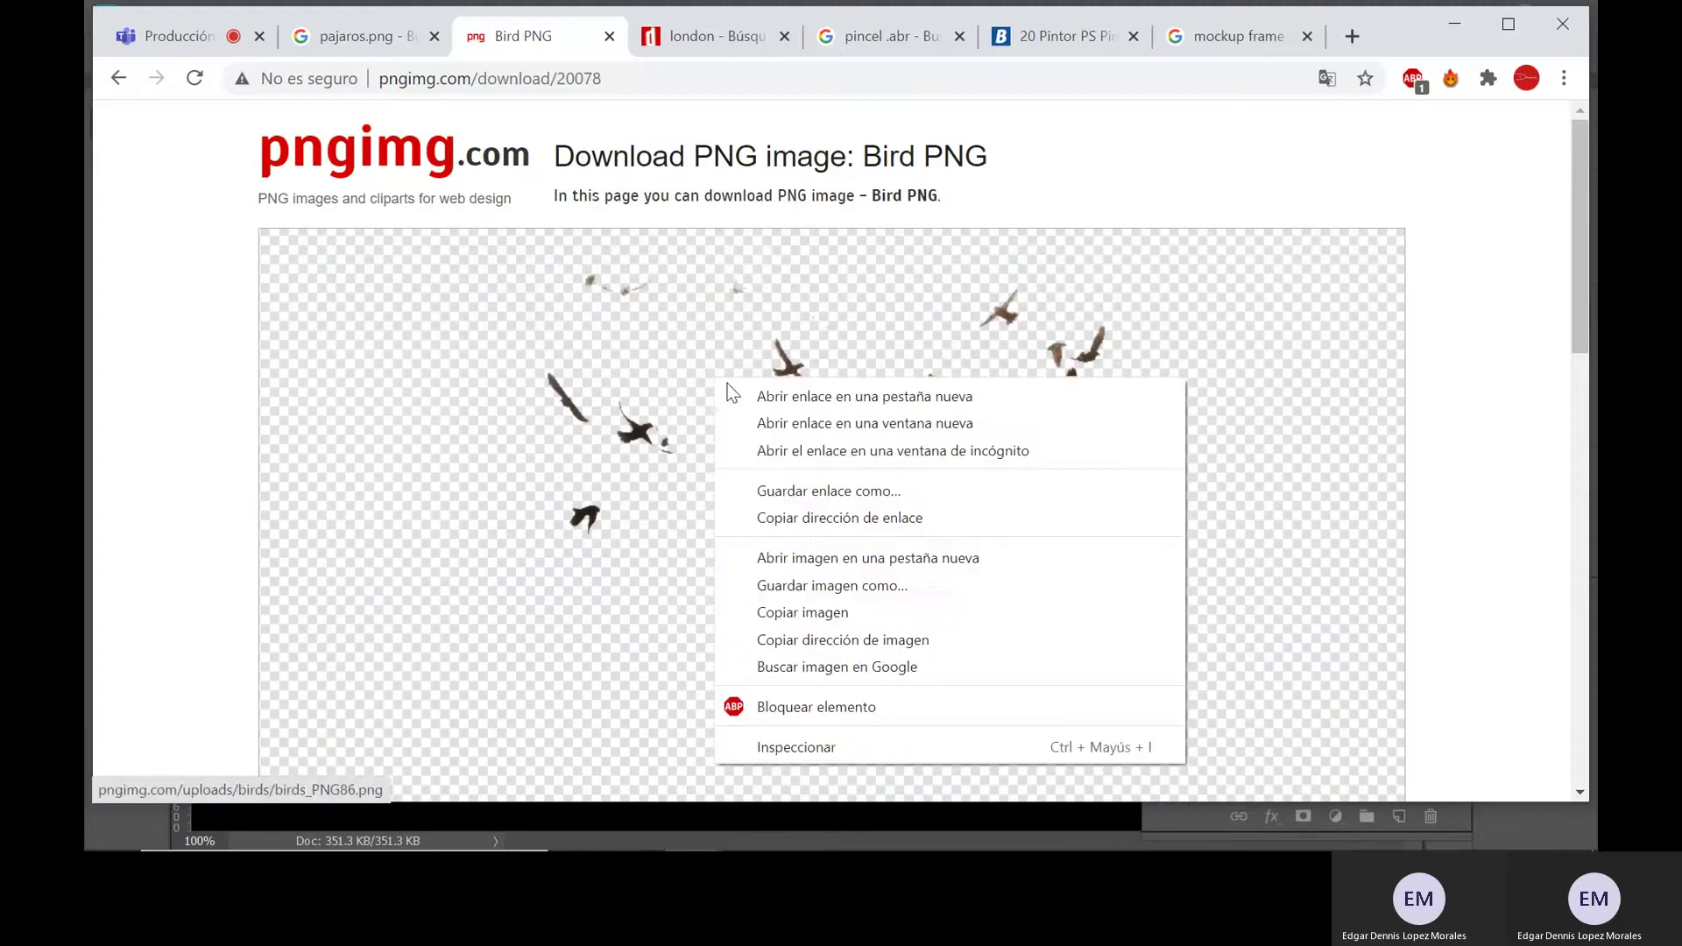
{"action": "left_click", "coordinate": [817, 558]}
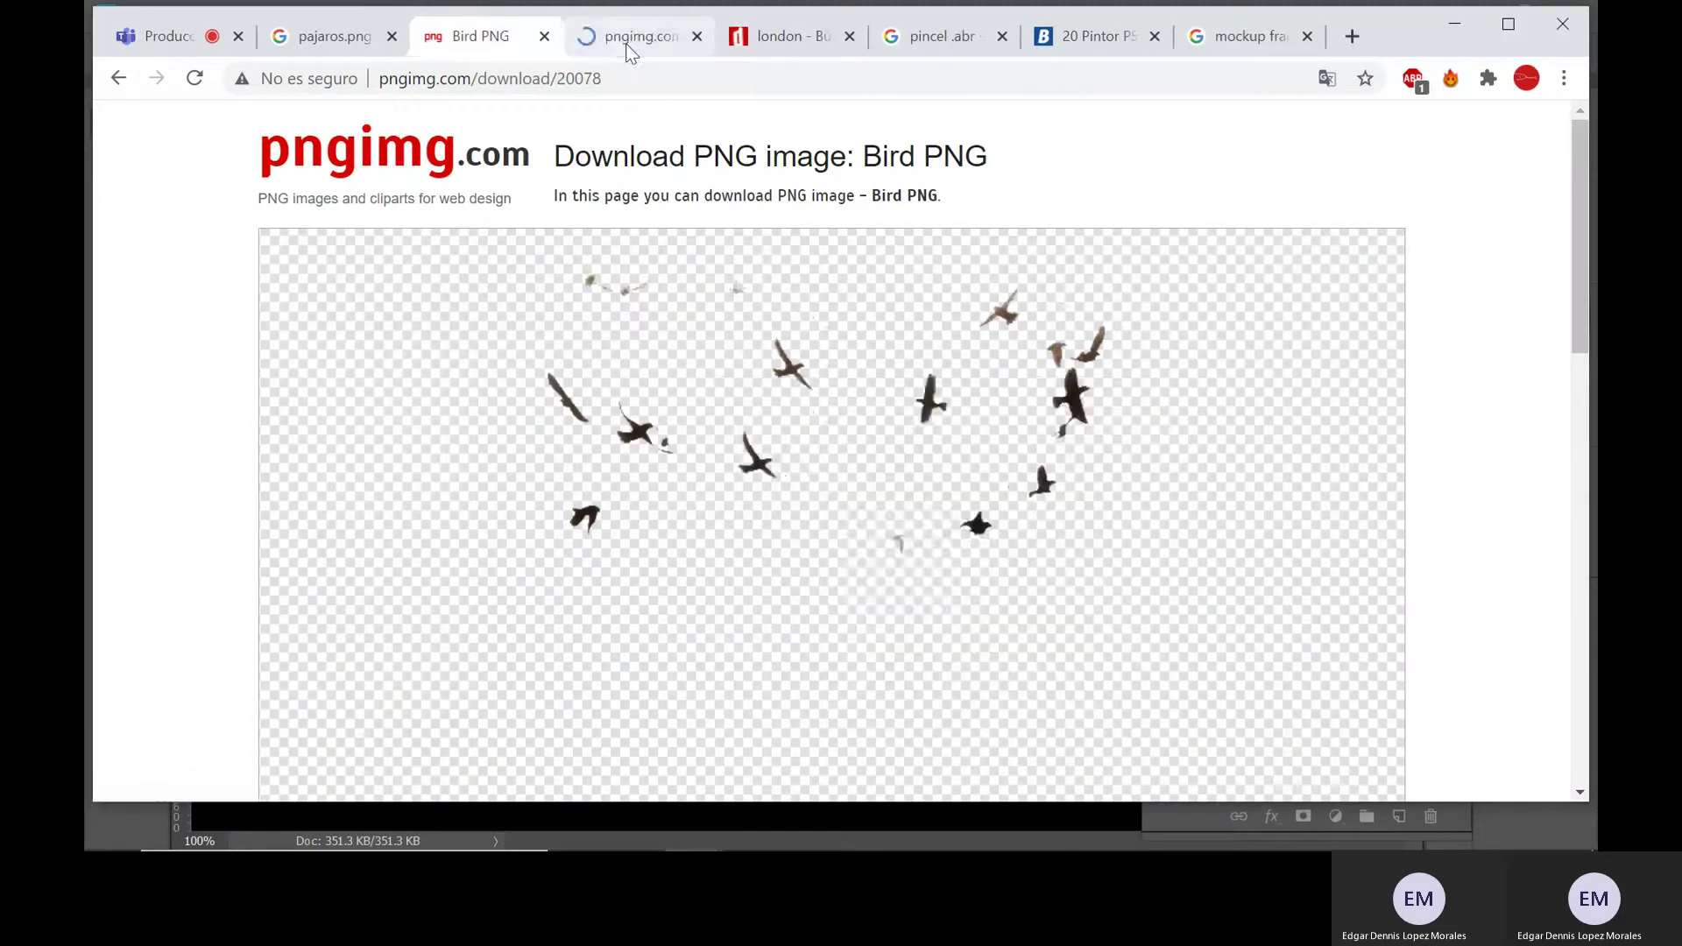
{"action": "left_click", "coordinate": [627, 39]}
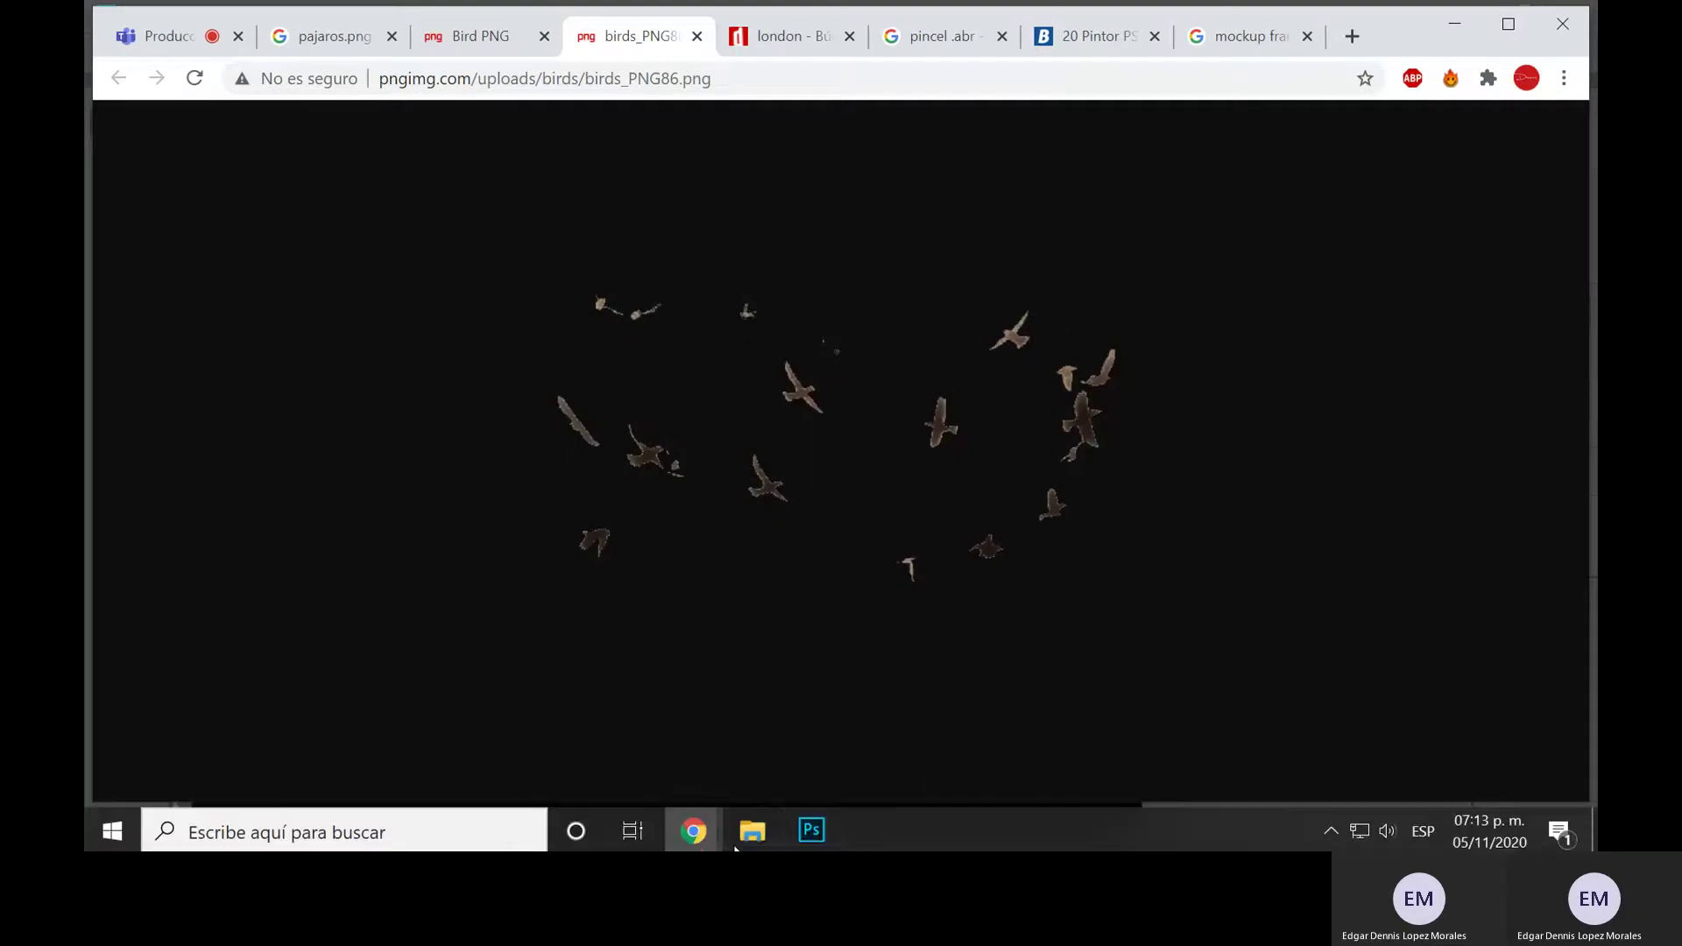
- Switch to Photoshop and examine the clouds.png image and its checkerboard background up close
{"action": "left_click", "coordinate": [818, 827]}
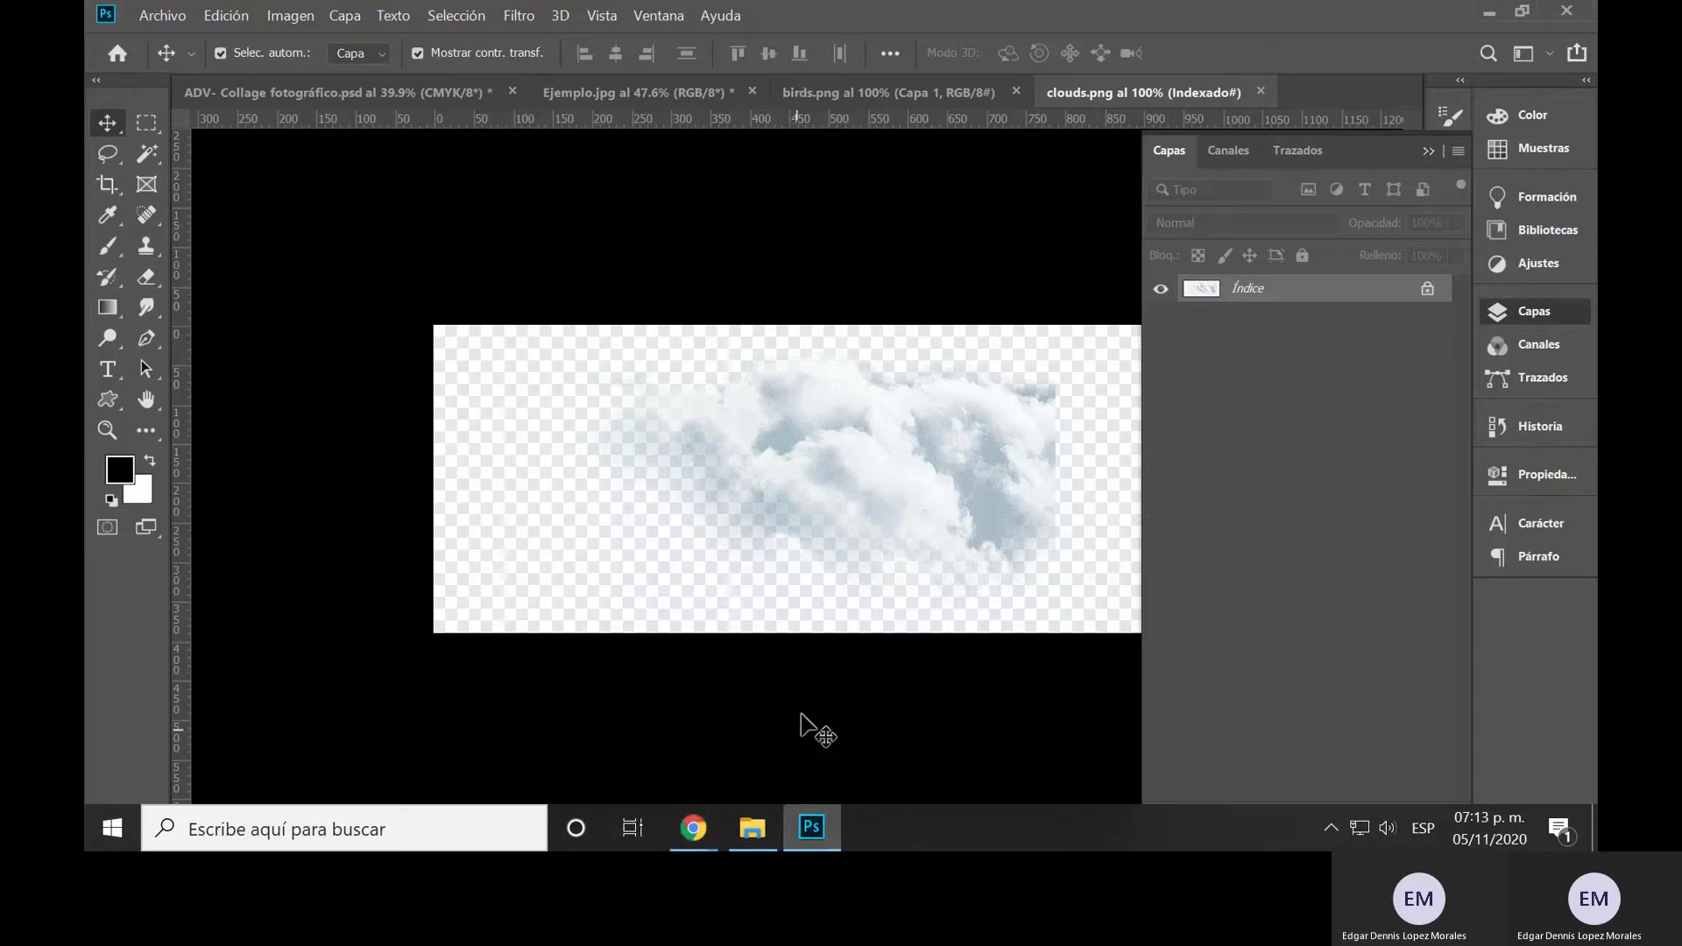
{"action": "key", "text": "ctrl+Tab"}
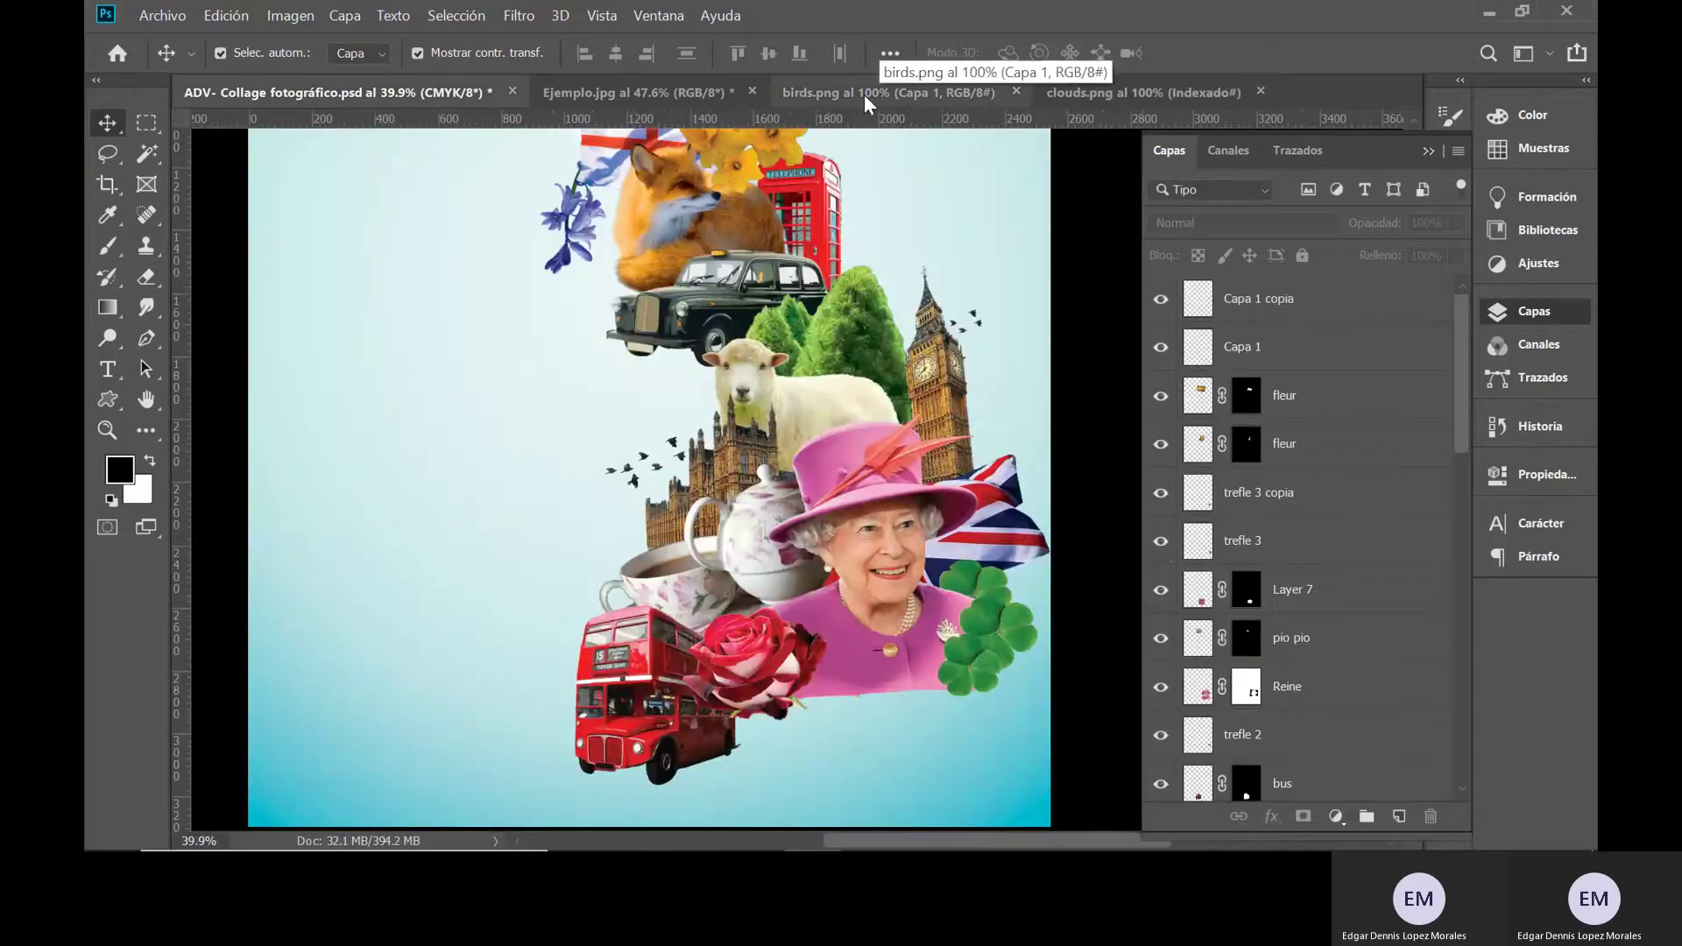
{"action": "left_click", "coordinate": [1095, 95]}
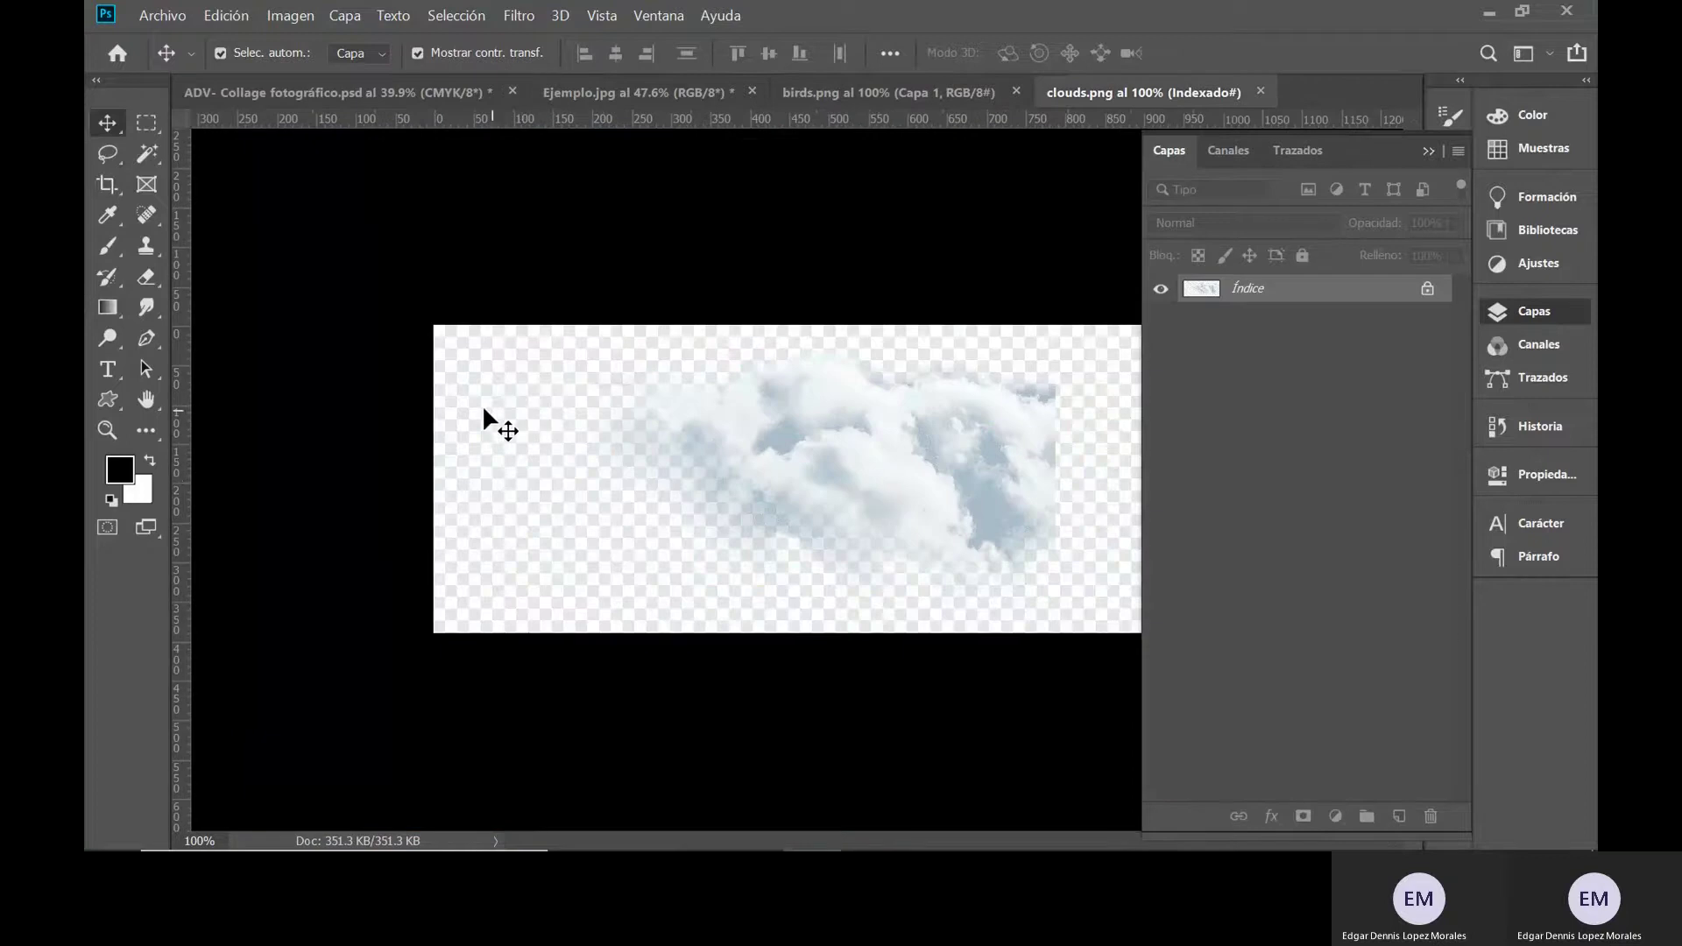
{"action": "scroll", "coordinate": [514, 406], "scroll_direction": "up", "scroll_amount": 4}
{"action": "left_click_drag", "start_coordinate": [458, 450], "coordinate": [875, 447]}
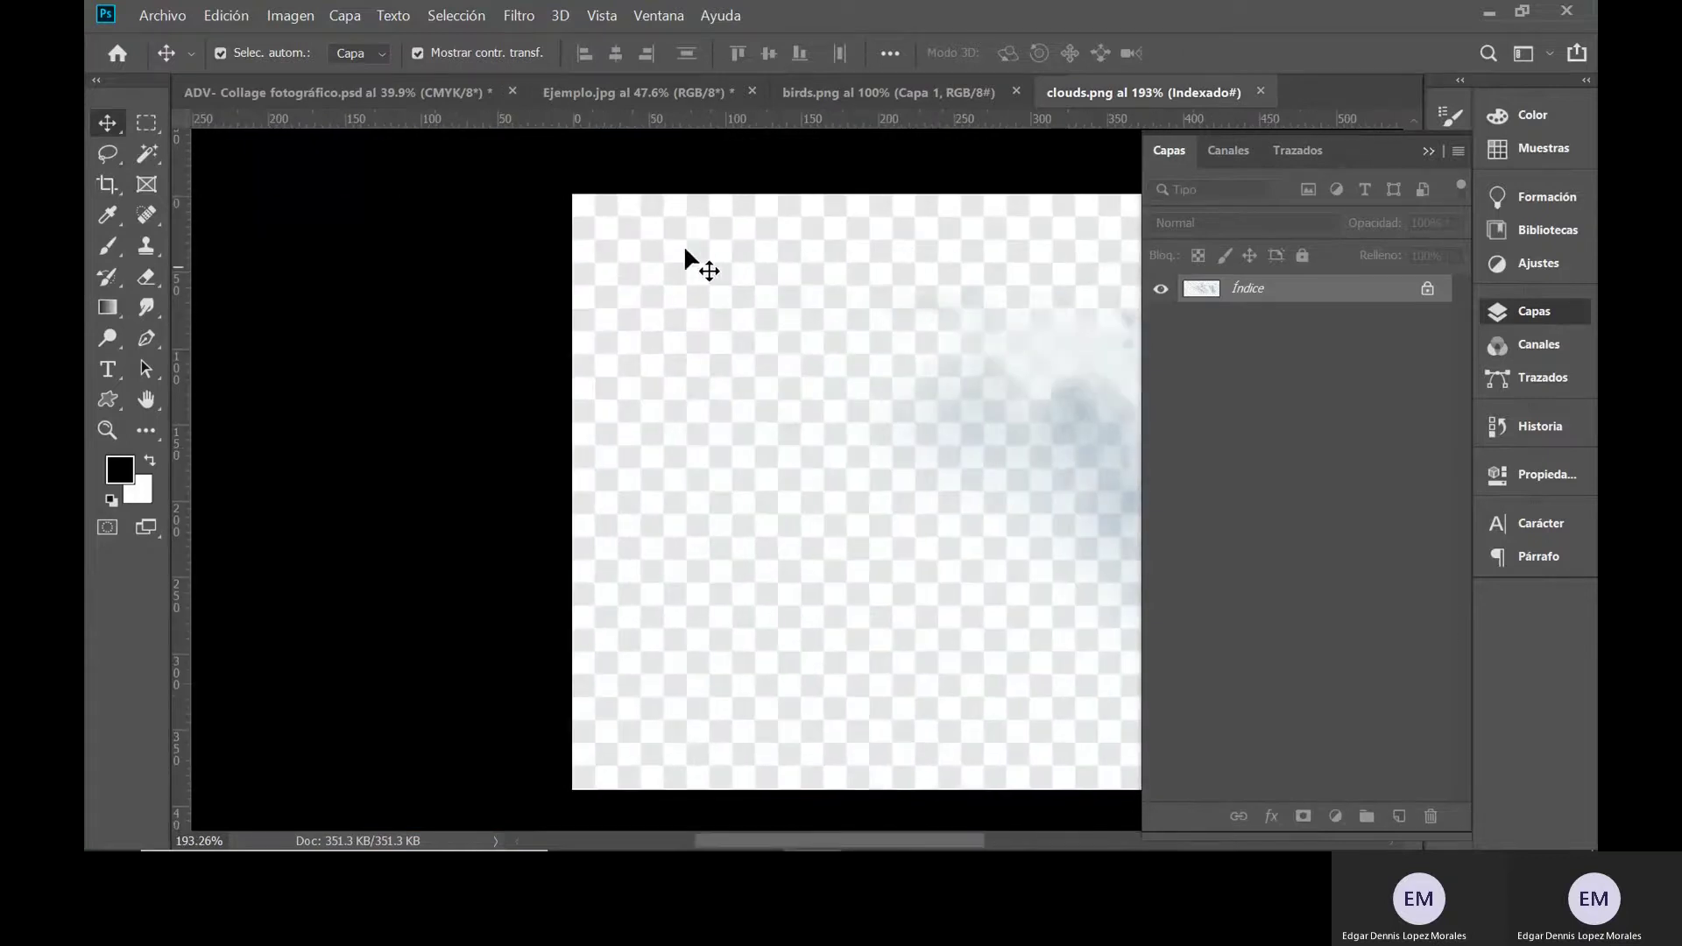
{"action": "left_click_drag", "start_coordinate": [876, 472], "coordinate": [639, 465]}
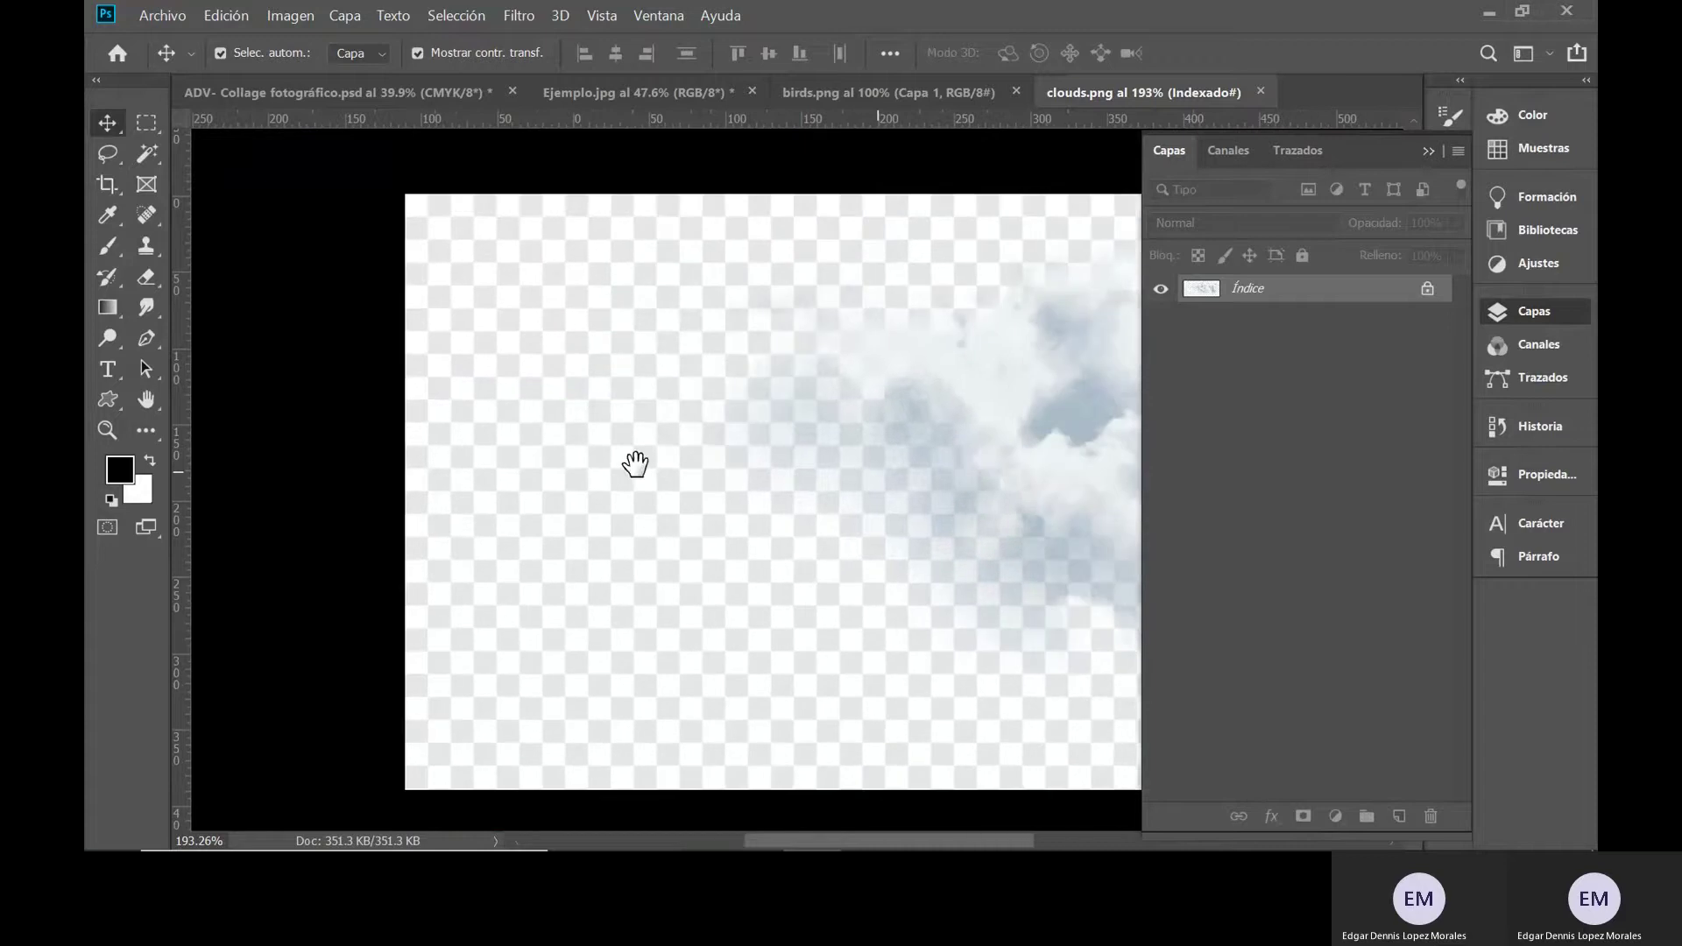
{"action": "left_click_drag", "start_coordinate": [619, 397], "coordinate": [534, 465]}
{"action": "scroll", "coordinate": [713, 465], "scroll_direction": "right", "scroll_amount": 3}
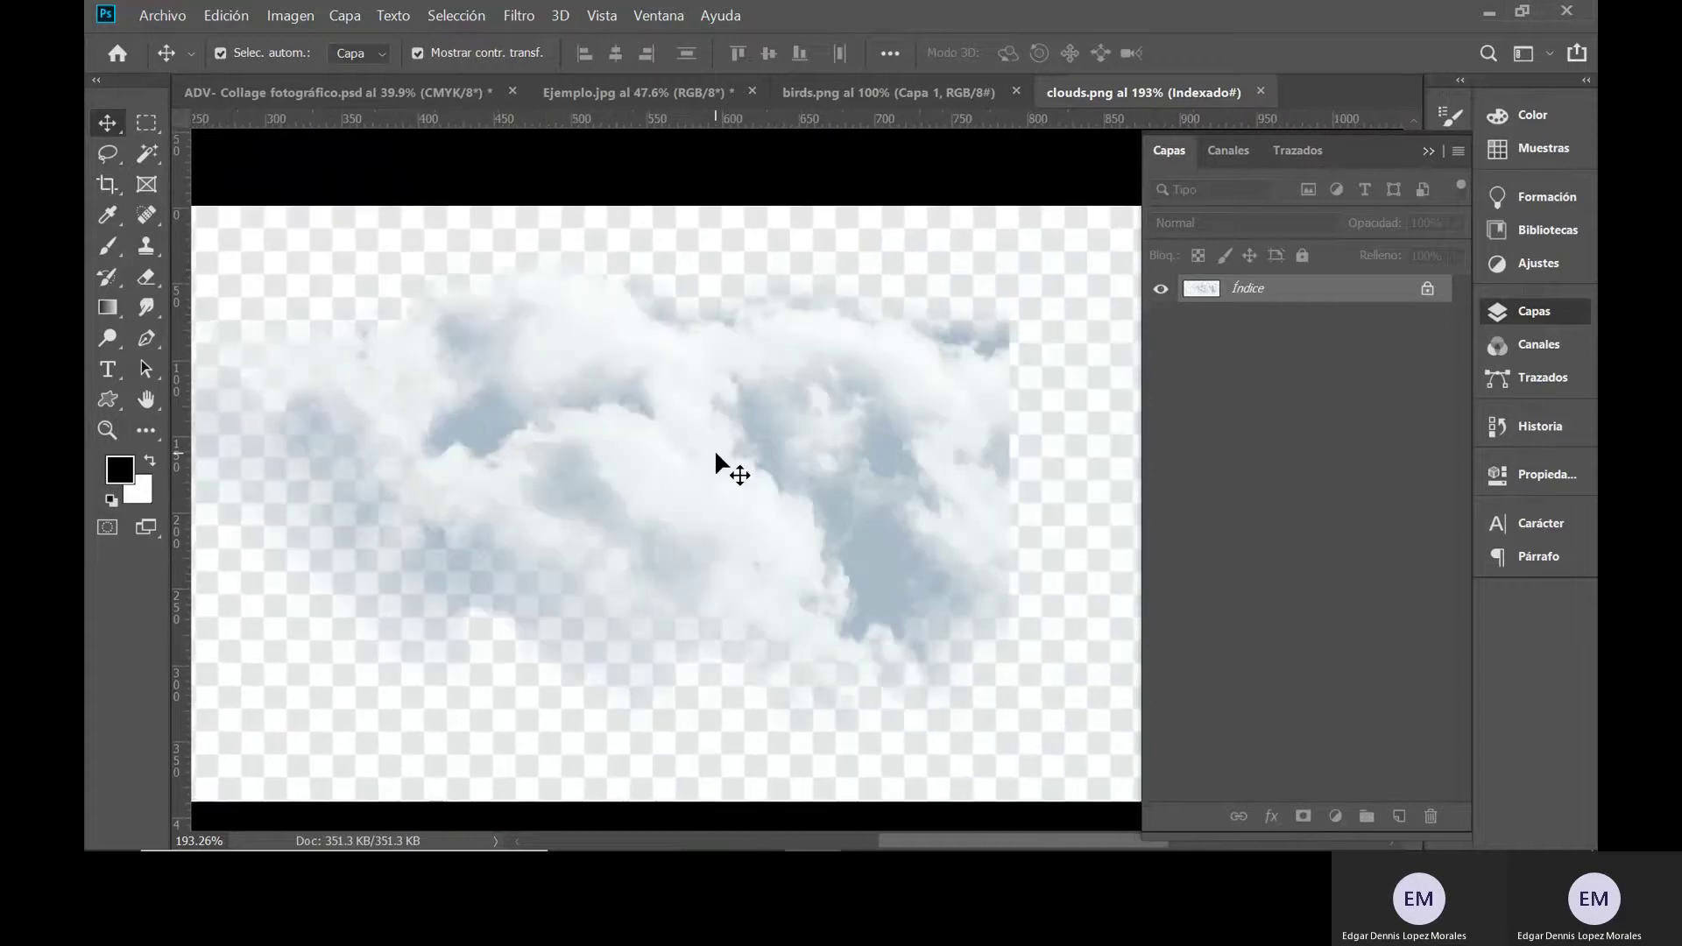
{"action": "scroll", "coordinate": [713, 465], "scroll_direction": "down", "scroll_amount": 3}
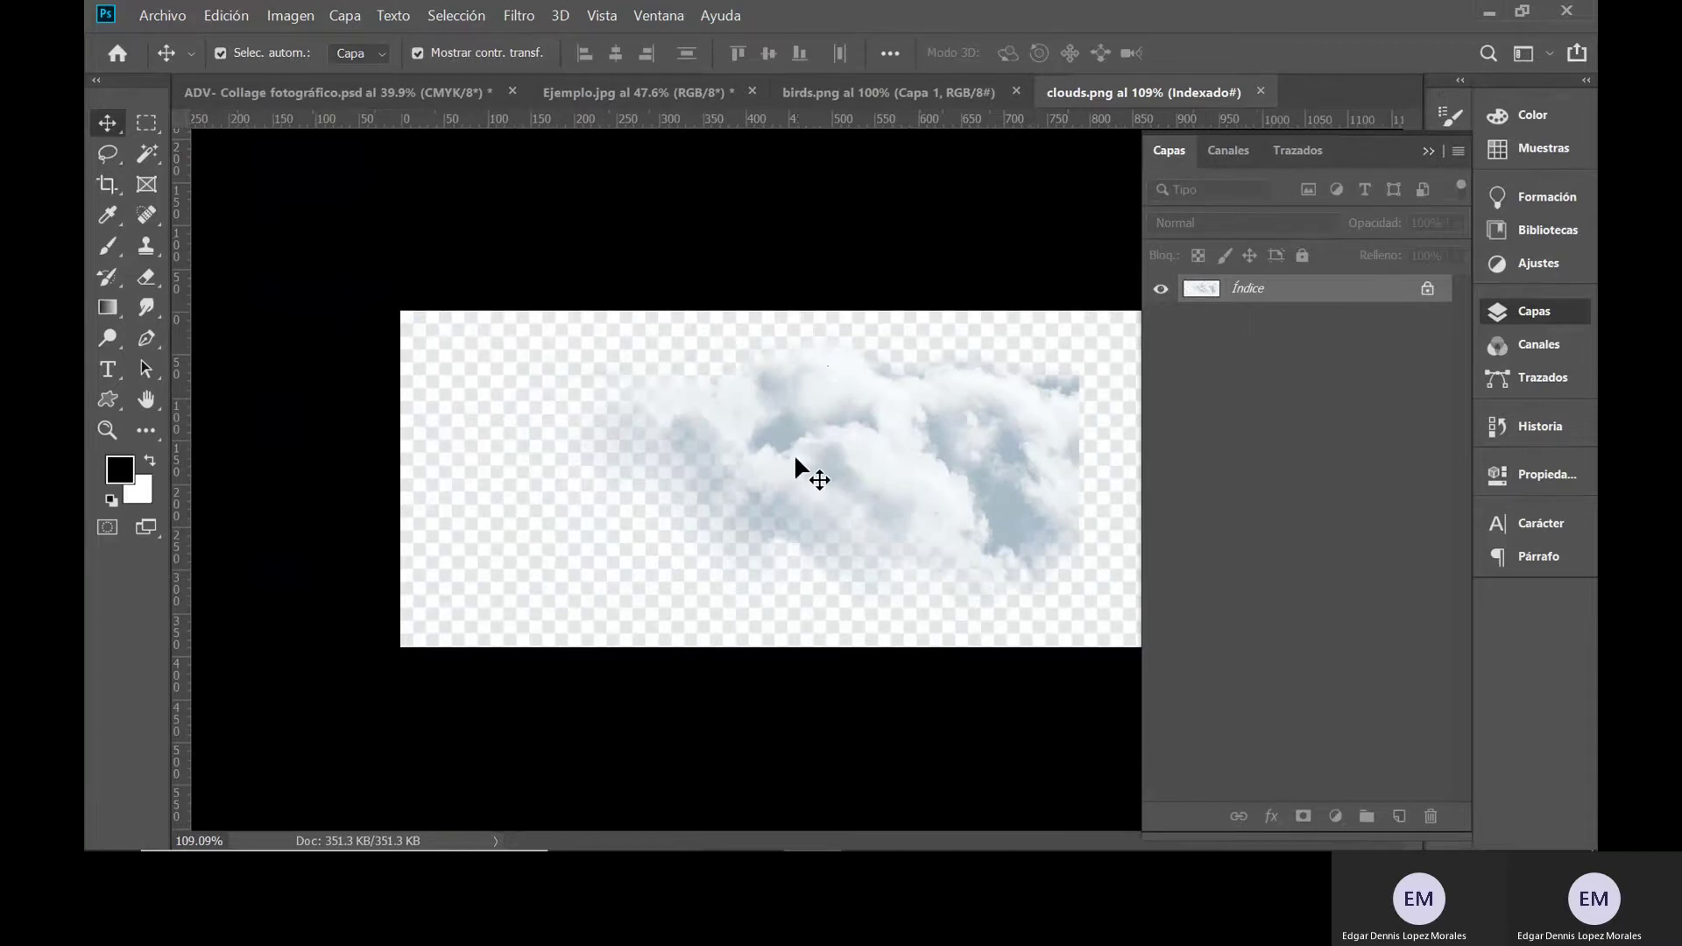
- Check the colour mode of clouds.png and compare it with the collage document
{"action": "left_click", "coordinate": [343, 15]}
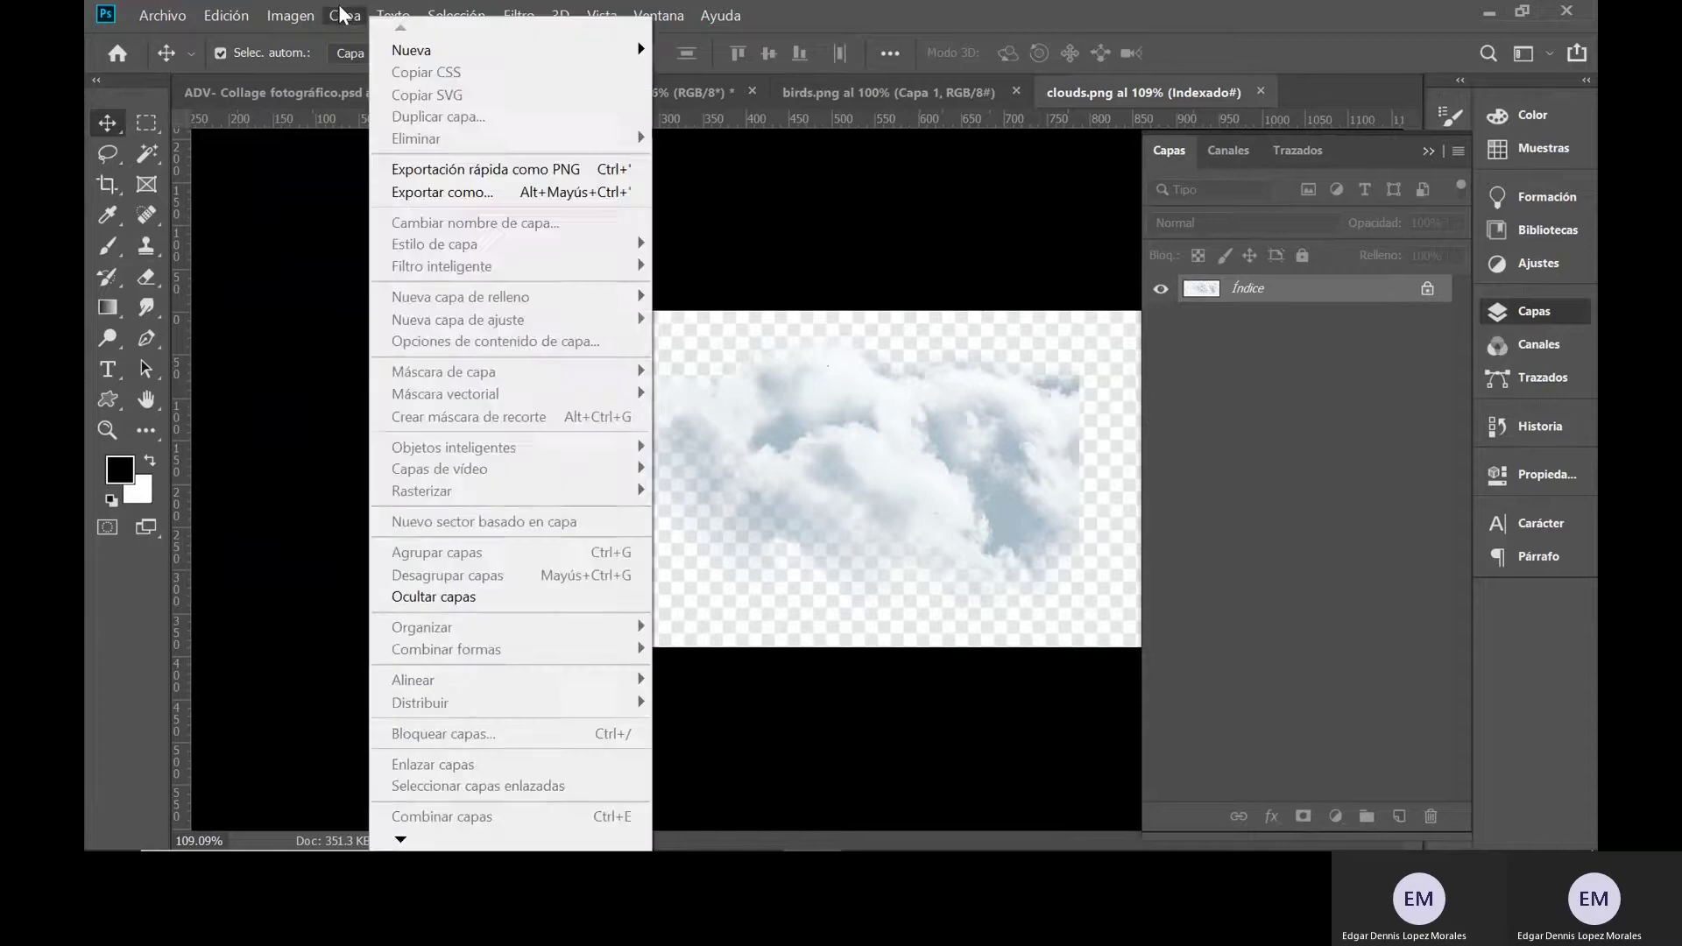
{"action": "left_click", "coordinate": [982, 385]}
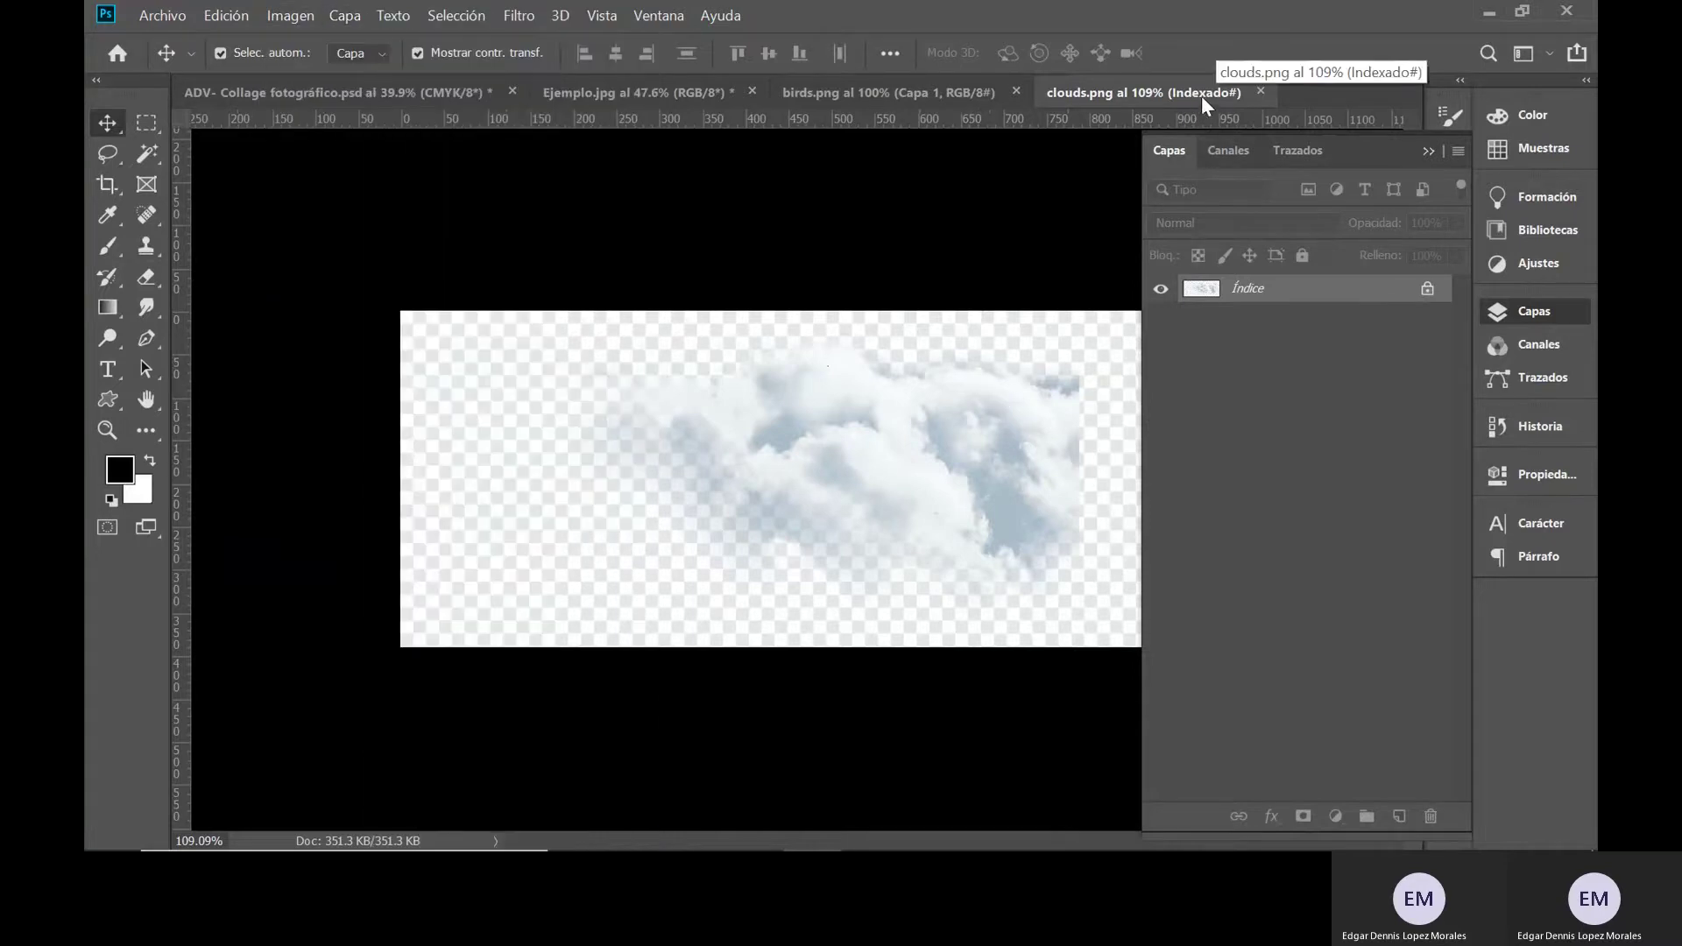
{"action": "left_click", "coordinate": [290, 15]}
{"action": "left_click", "coordinate": [298, 15]}
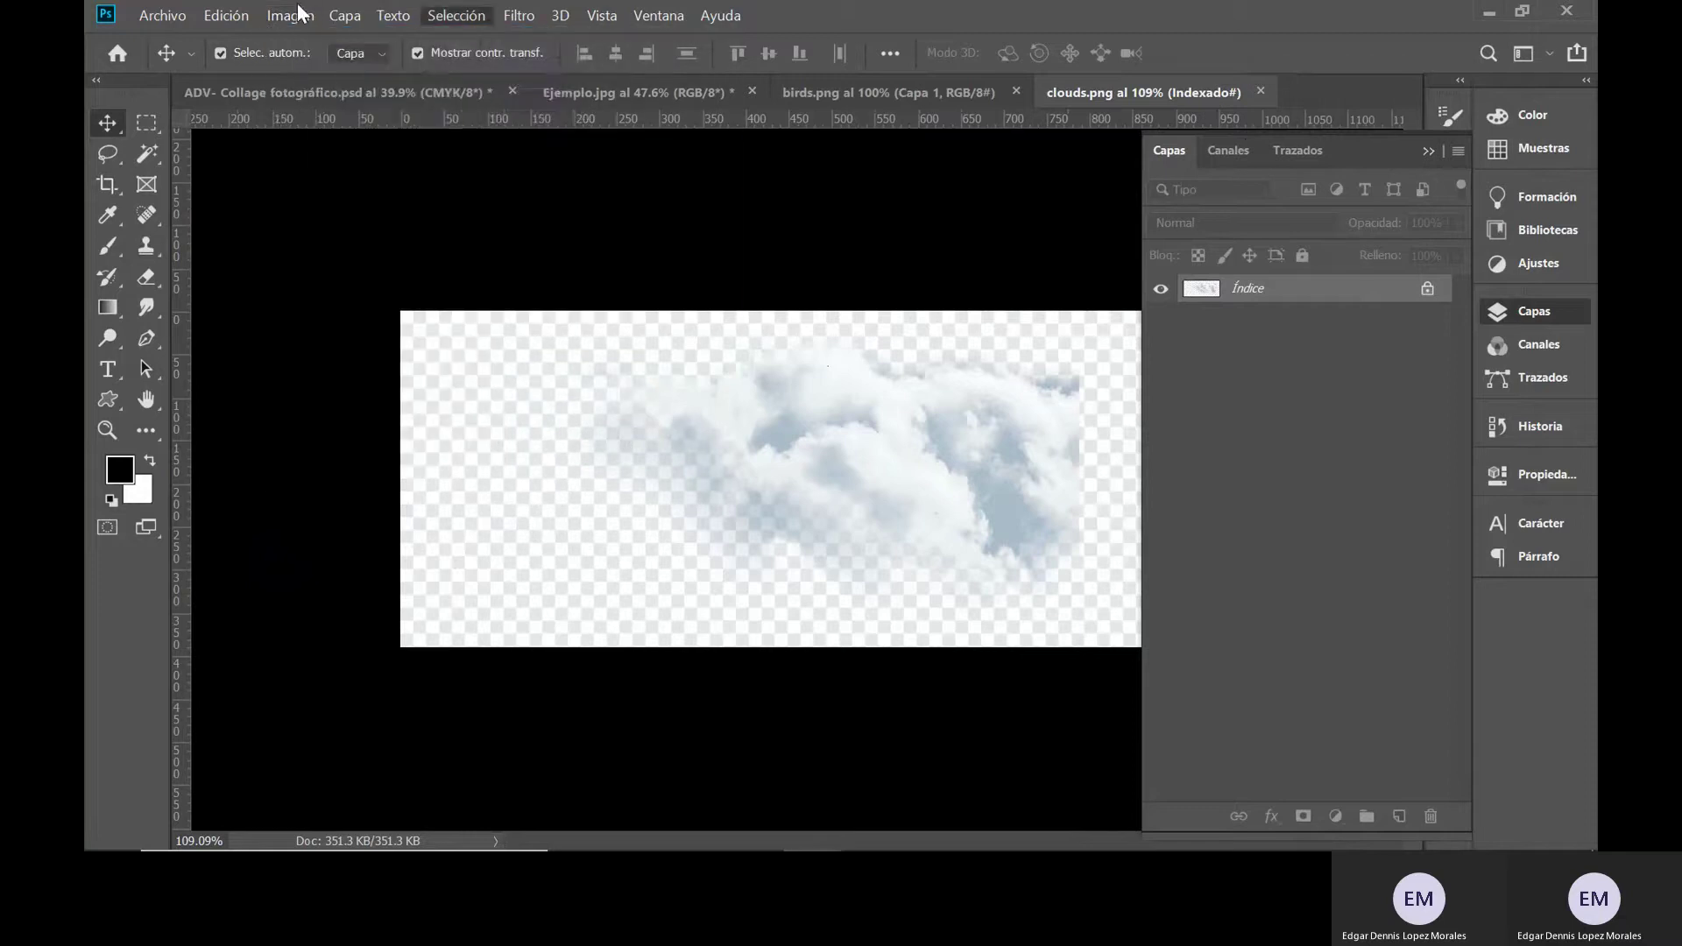
{"action": "left_click", "coordinate": [298, 14]}
{"action": "mouse_move", "coordinate": [308, 44]}
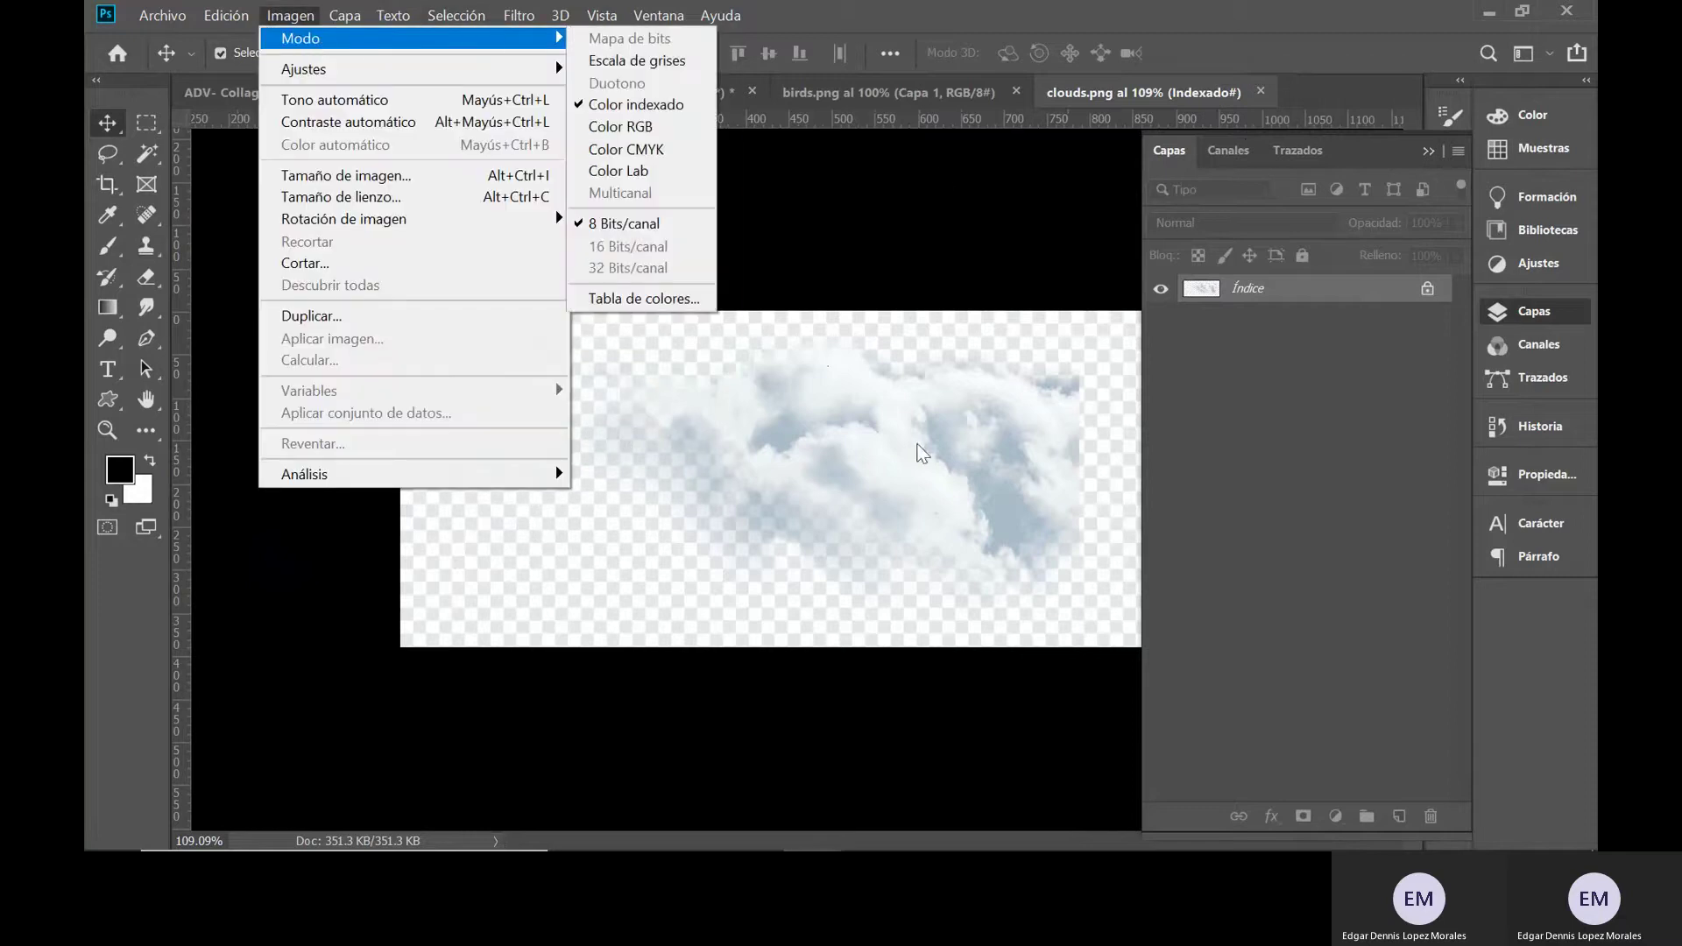
{"action": "left_click", "coordinate": [912, 451]}
{"action": "left_click_drag", "start_coordinate": [912, 451], "coordinate": [330, 85]}
{"action": "left_click", "coordinate": [331, 92]}
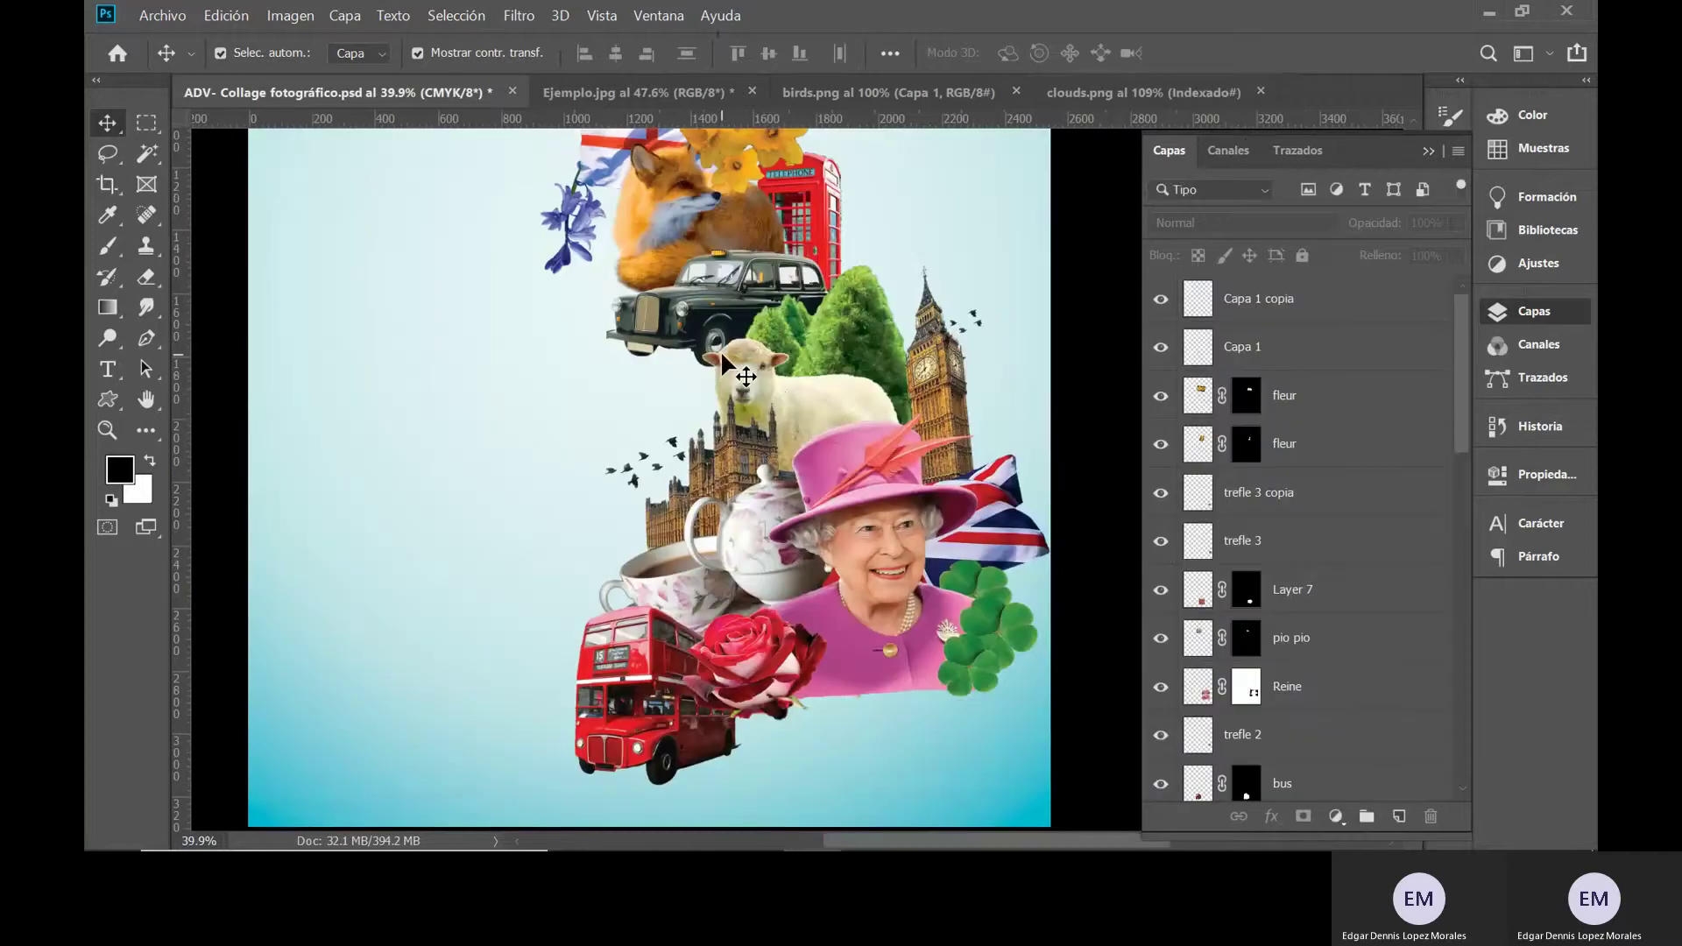
- Convert clouds.png to CMYK colour mode, accepting the Japan Web Coated (Ad) profile
{"action": "left_click", "coordinate": [1143, 92]}
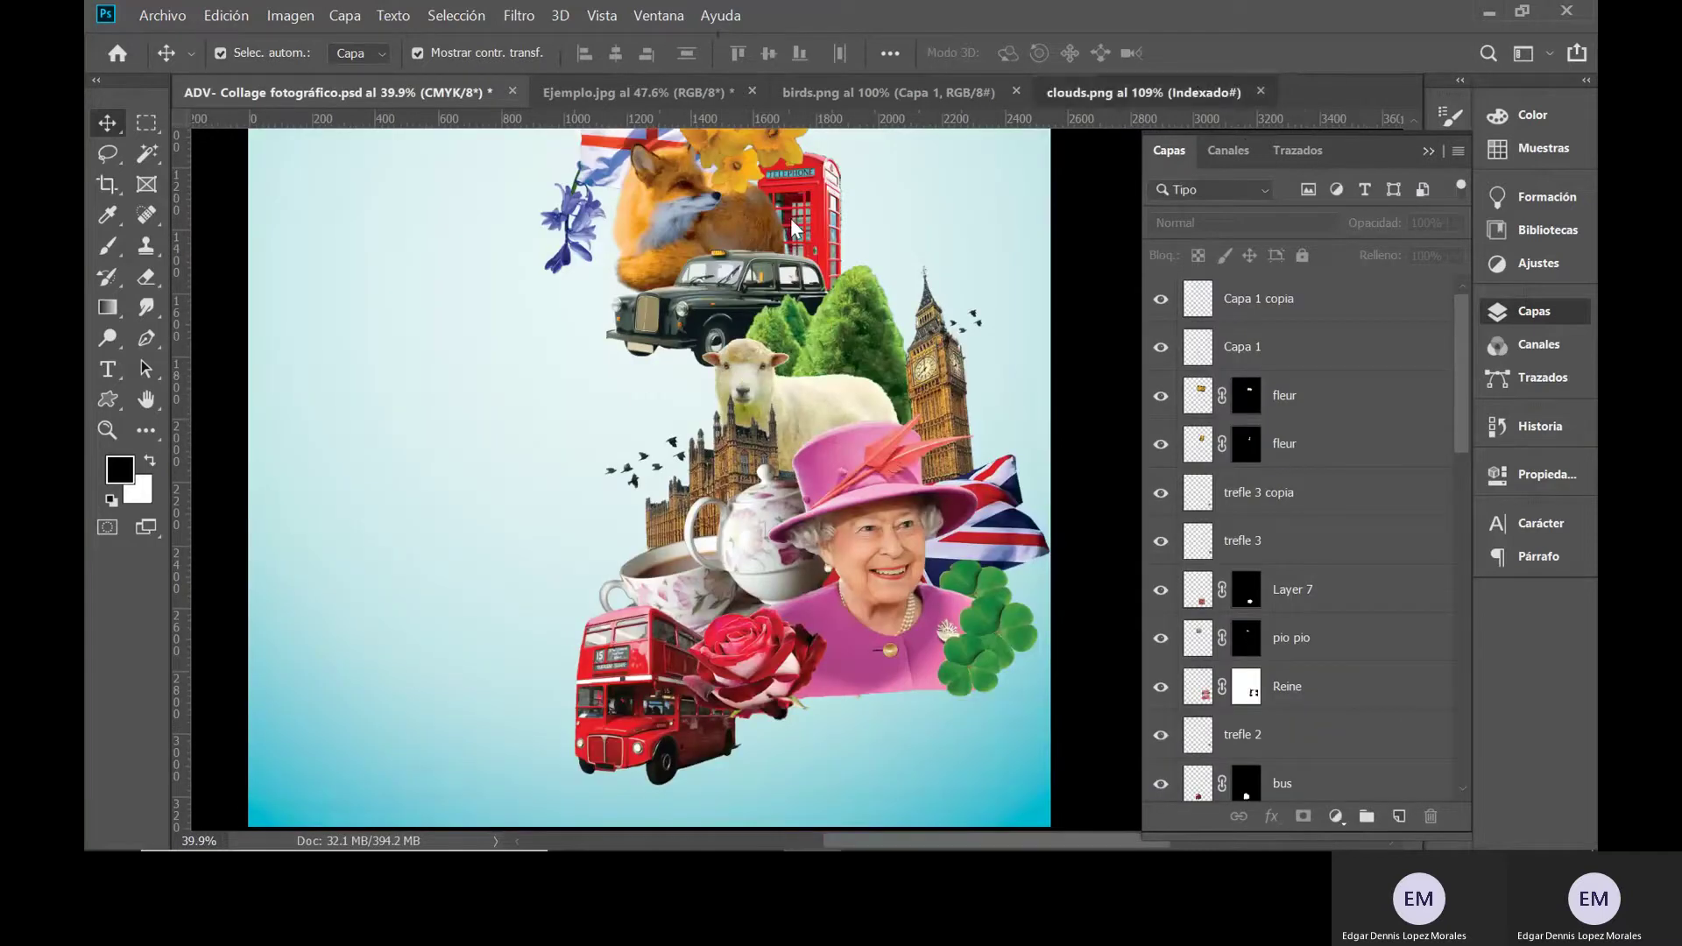
{"action": "left_click", "coordinate": [289, 17]}
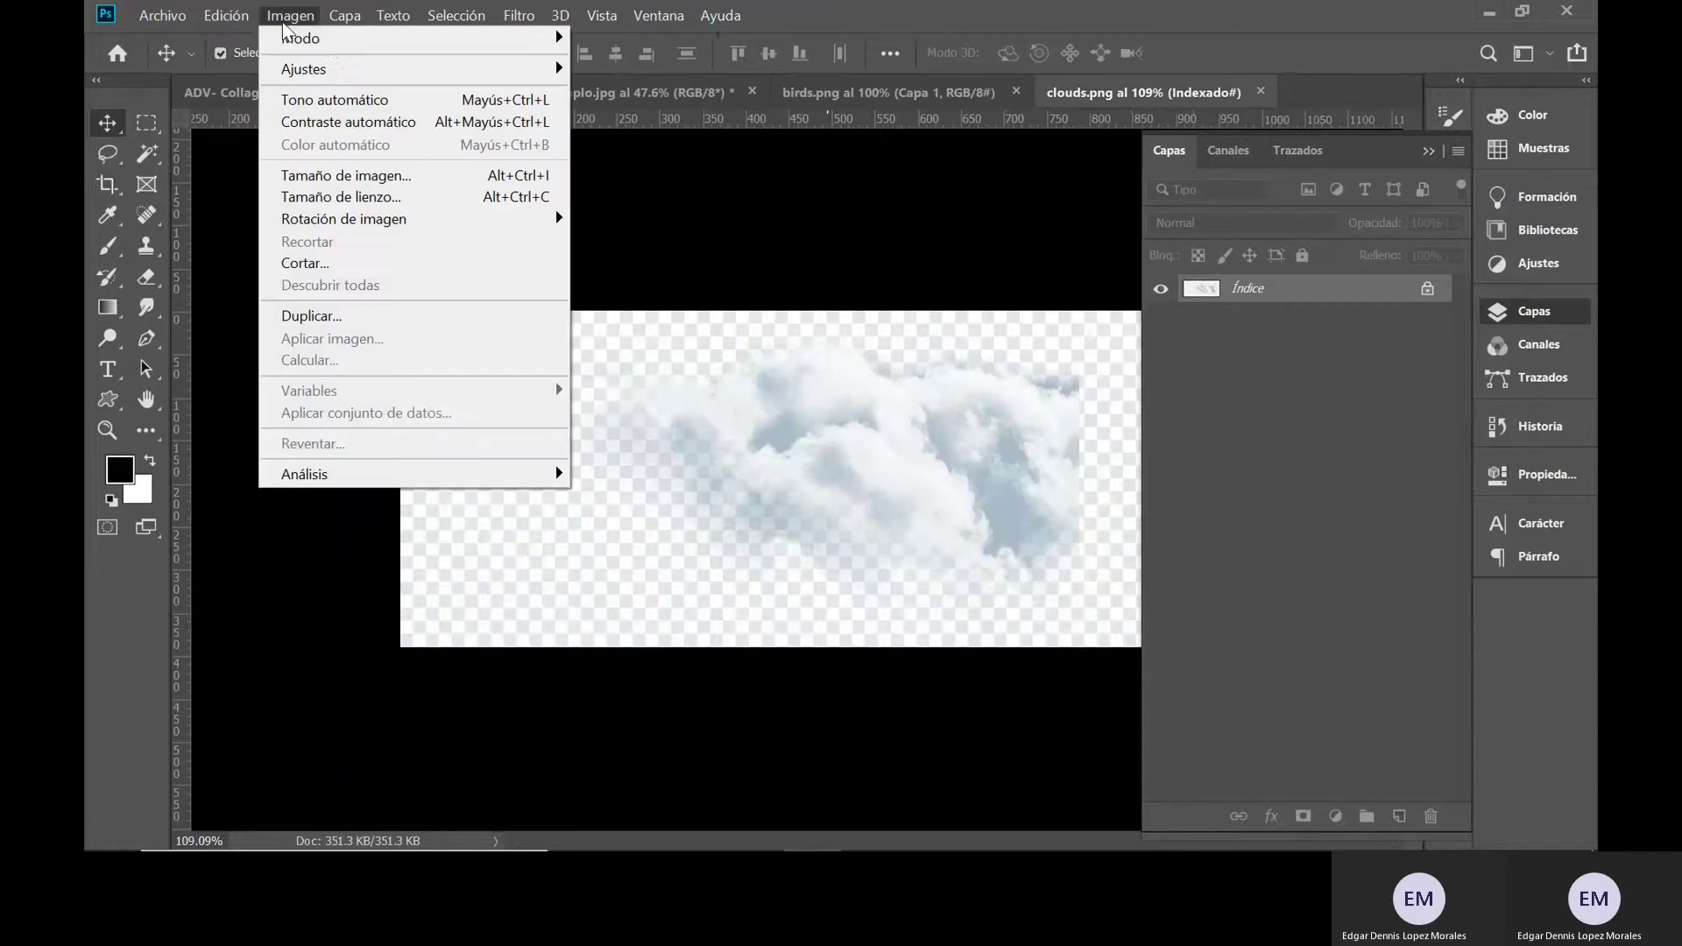
{"action": "mouse_move", "coordinate": [443, 39]}
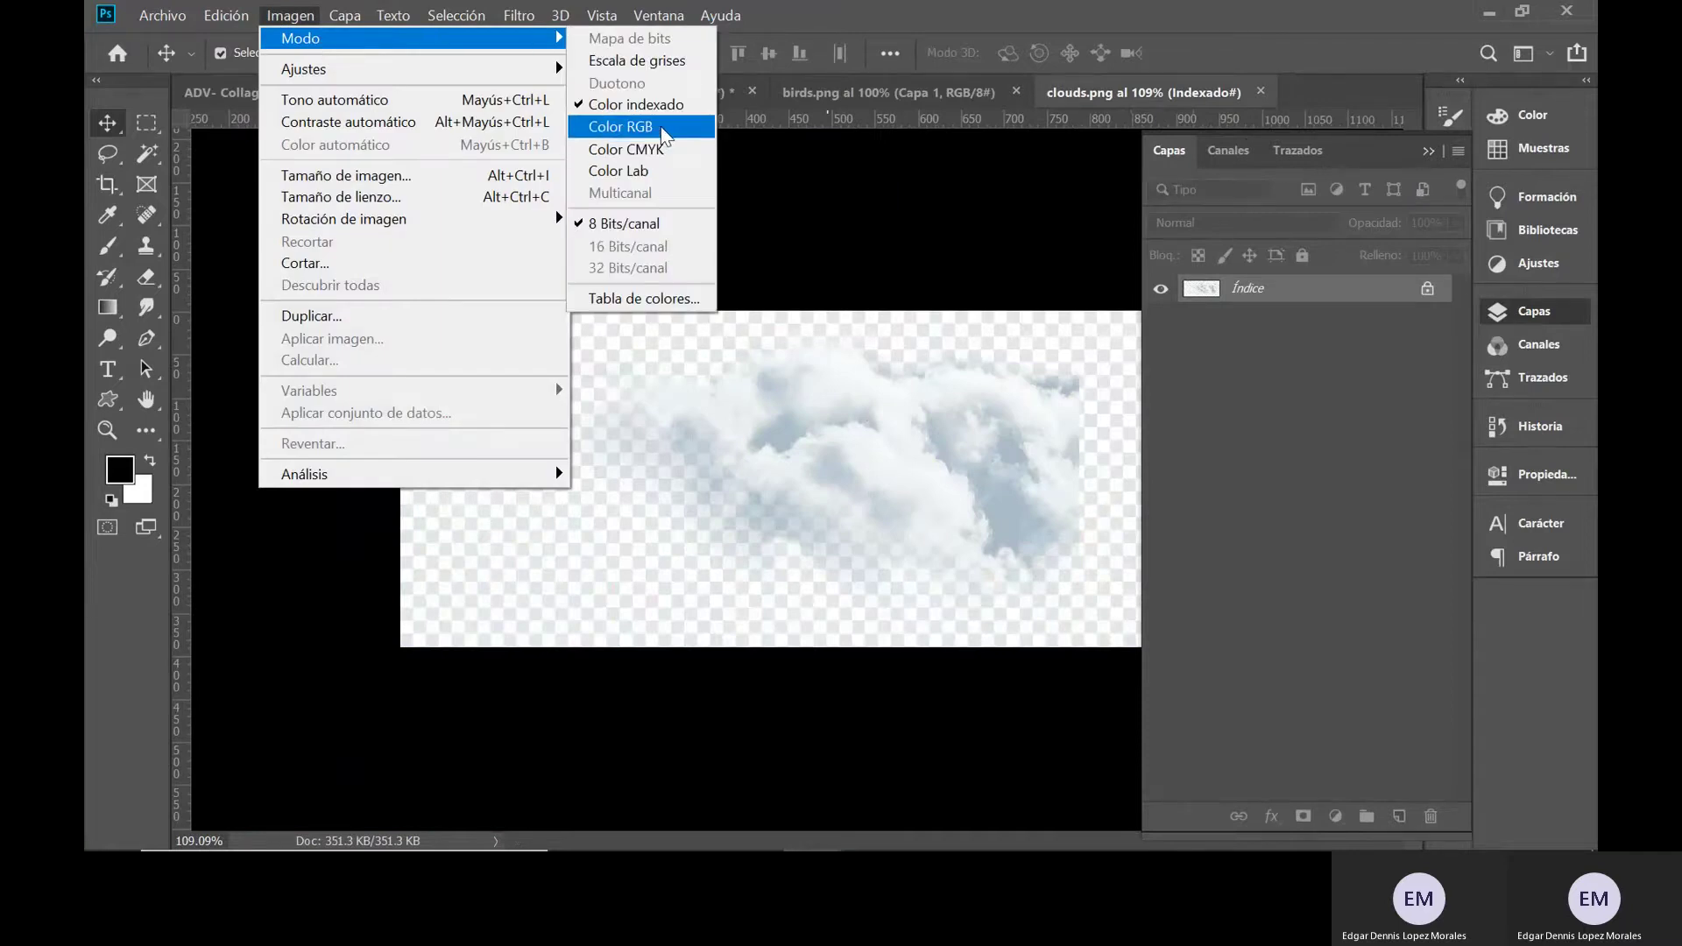
{"action": "left_click", "coordinate": [661, 153]}
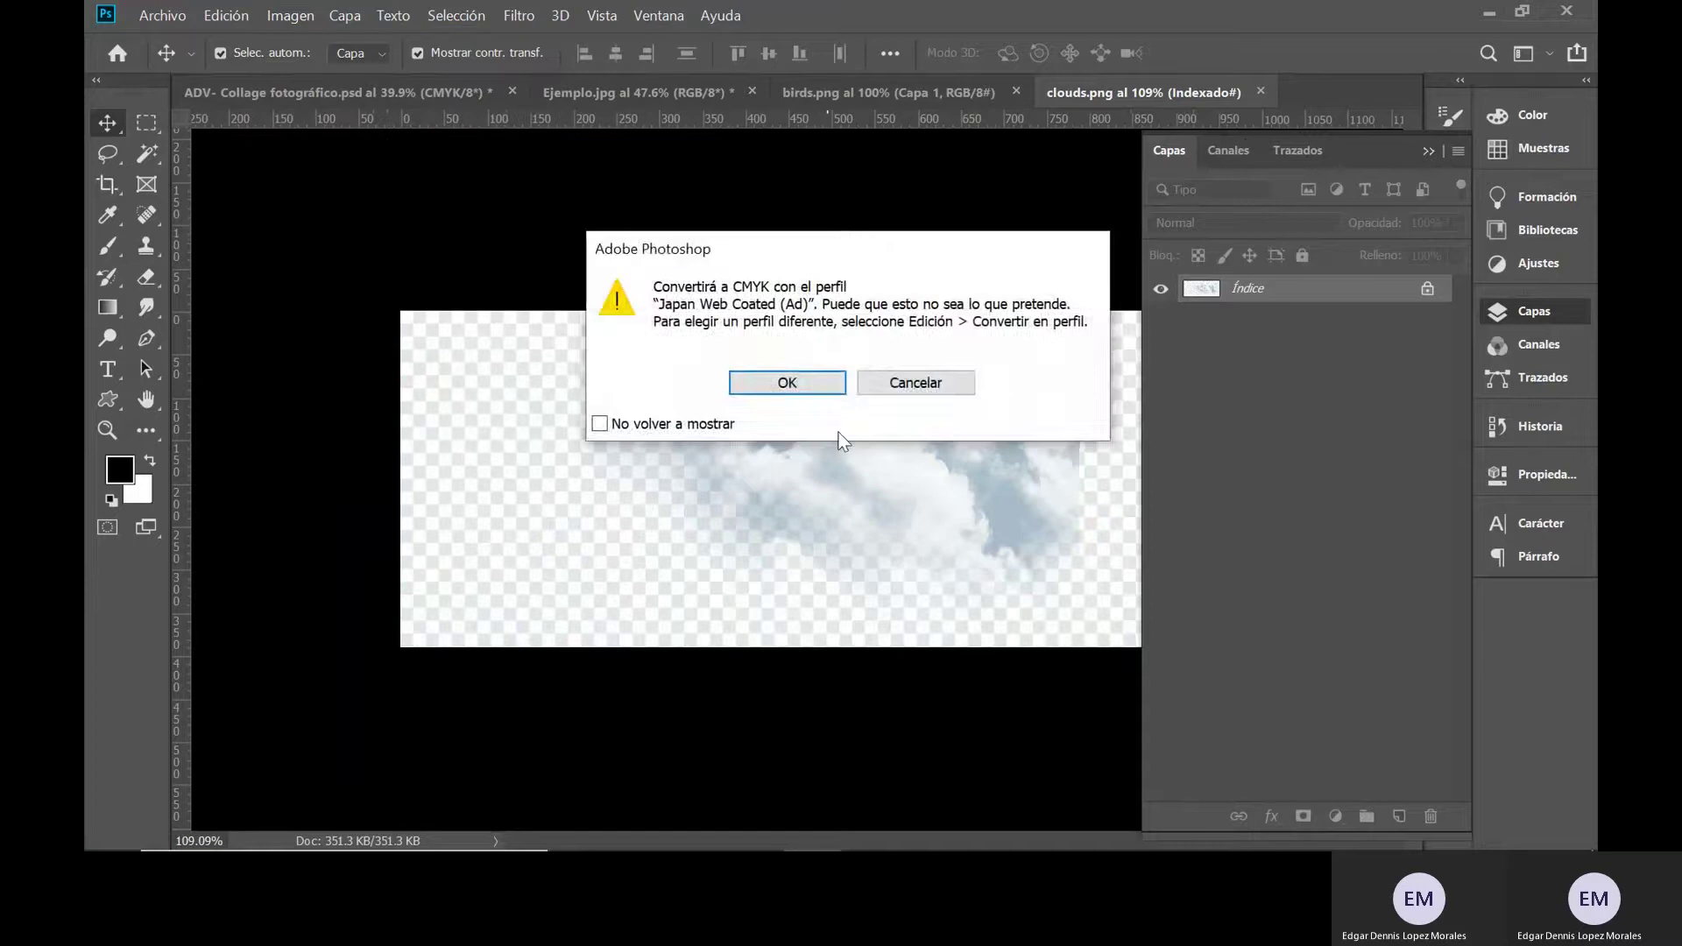
{"action": "left_click", "coordinate": [788, 382]}
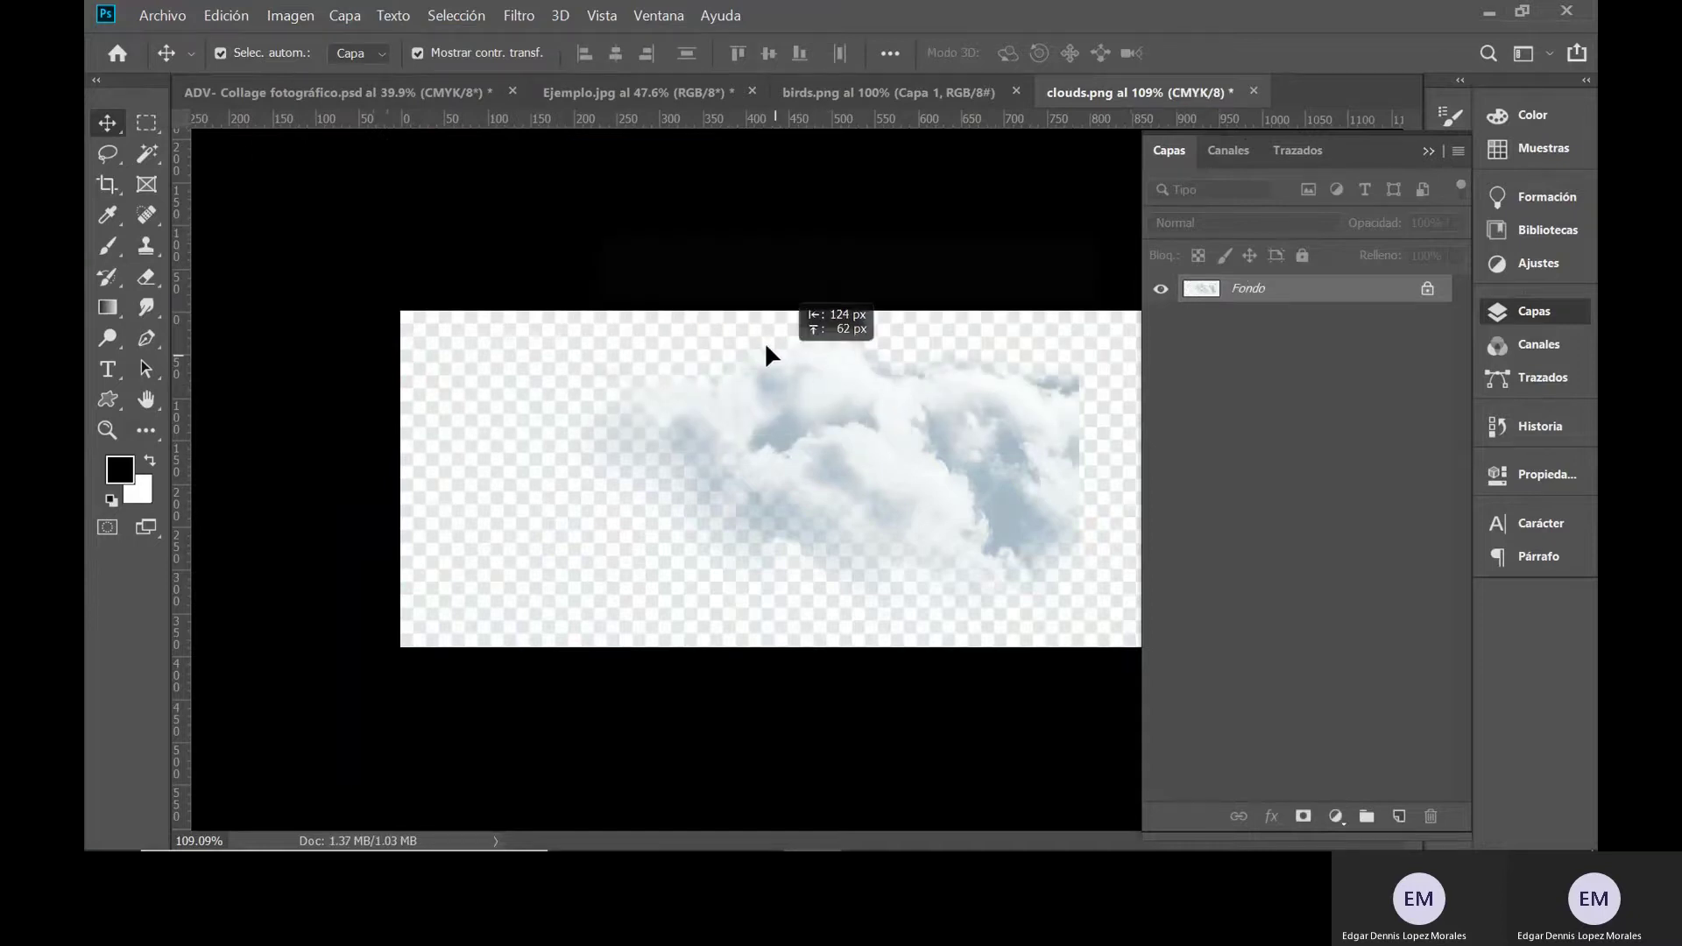
- Bring the clouds image into the collage document over the sheep, preserving its colour numbers without conversion, and deselect it
{"action": "left_click_drag", "start_coordinate": [360, 110], "coordinate": [378, 156]}
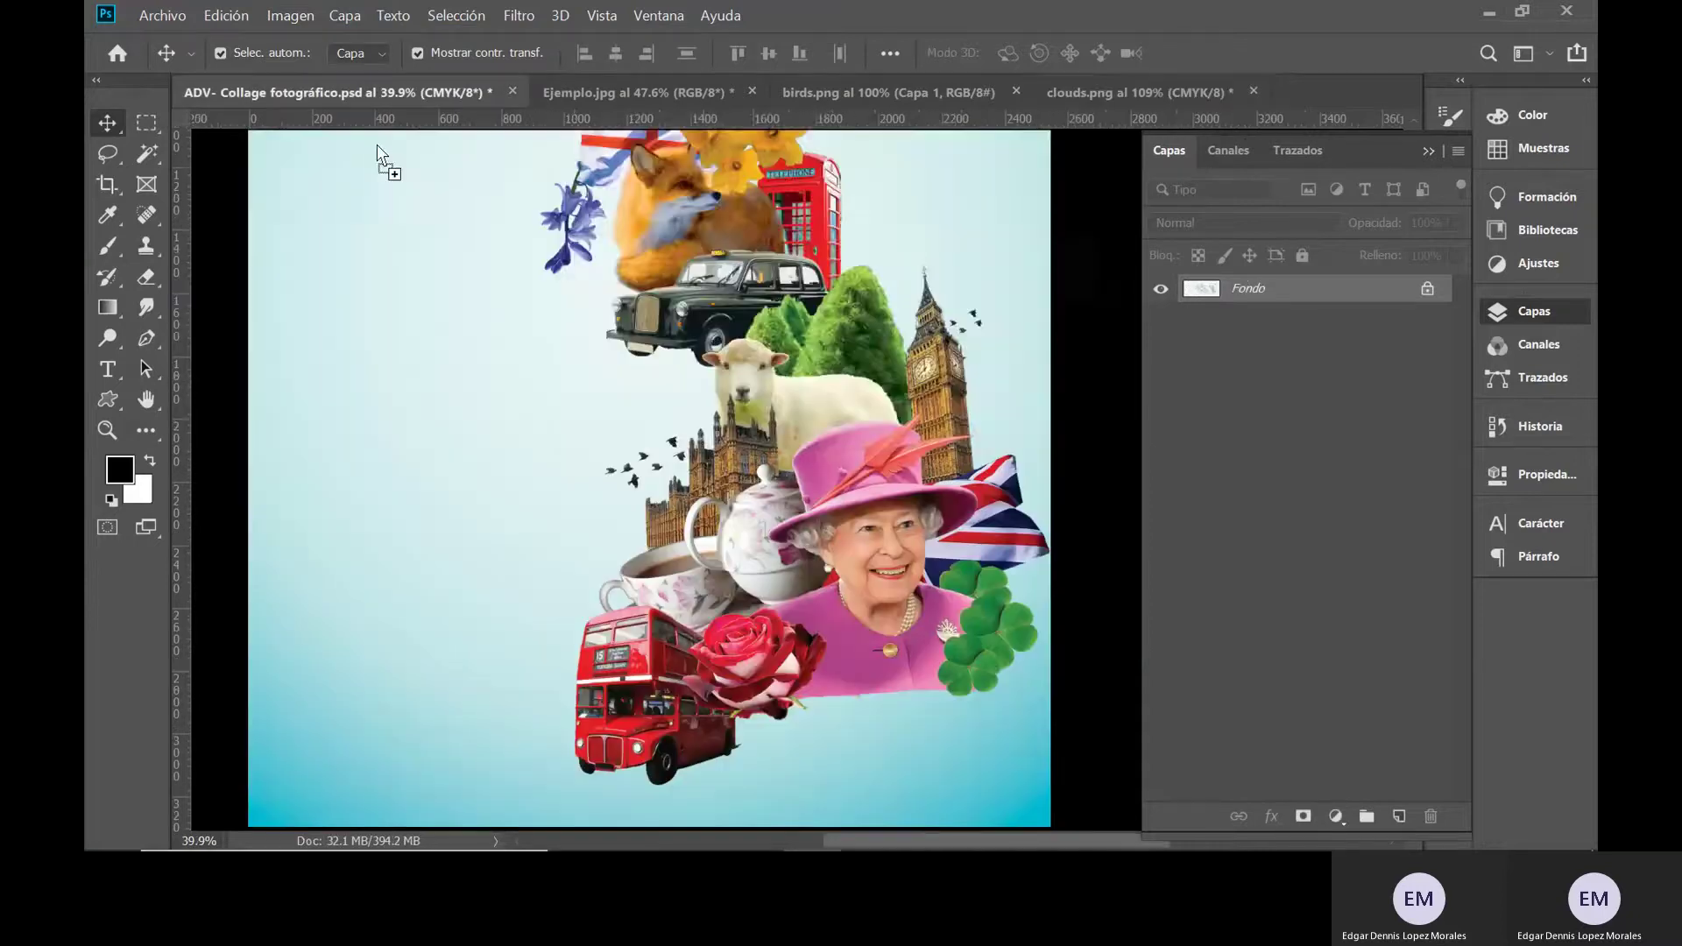
{"action": "left_click_drag", "start_coordinate": [743, 434], "coordinate": [744, 435]}
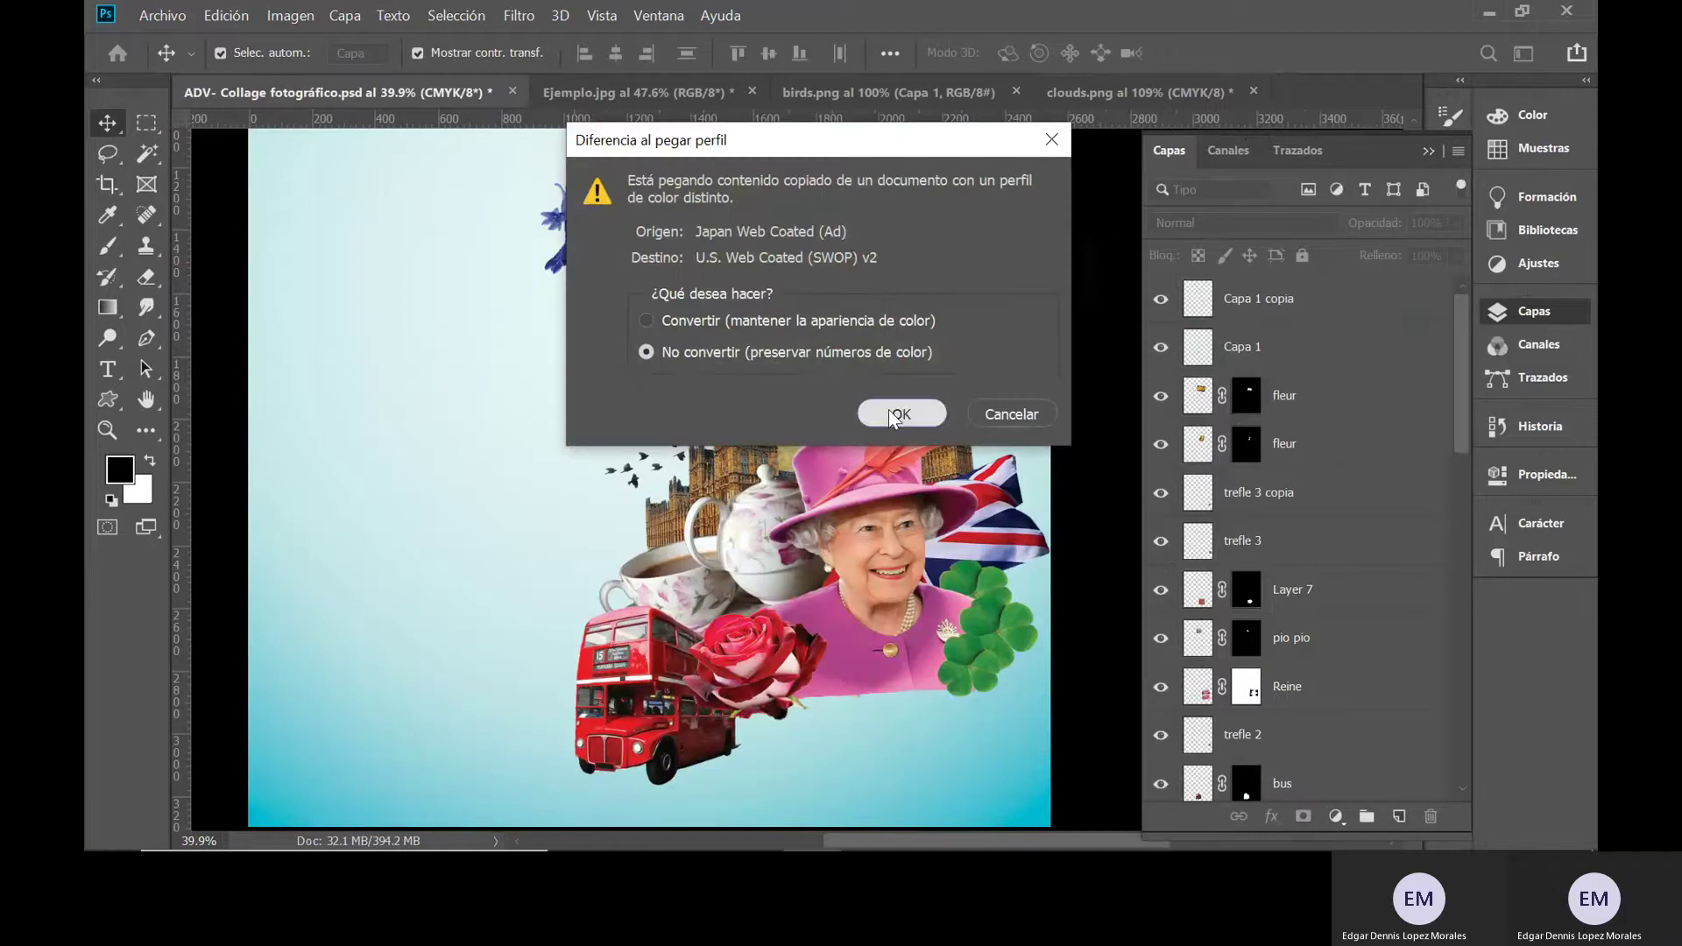
{"action": "left_click", "coordinate": [888, 408]}
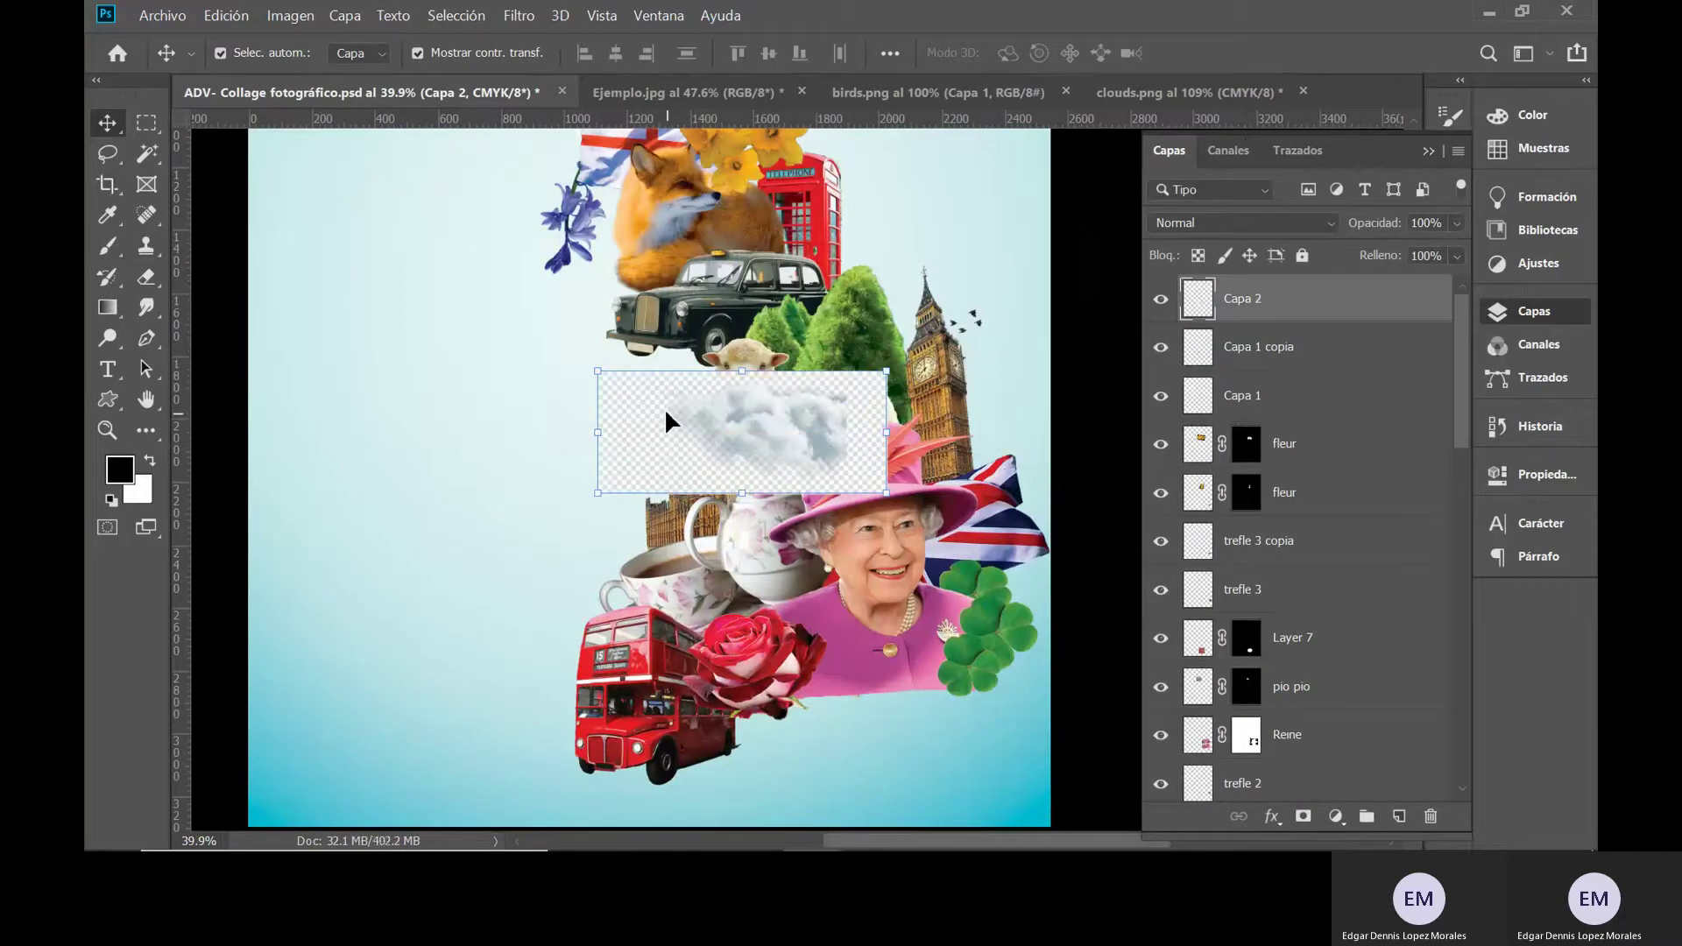
{"action": "left_click", "coordinate": [1076, 362]}
- Add a layer mask to the pasted clouds layer and rename the layer Nubes
{"action": "scroll", "coordinate": [638, 417], "scroll_direction": "up", "scroll_amount": 5}
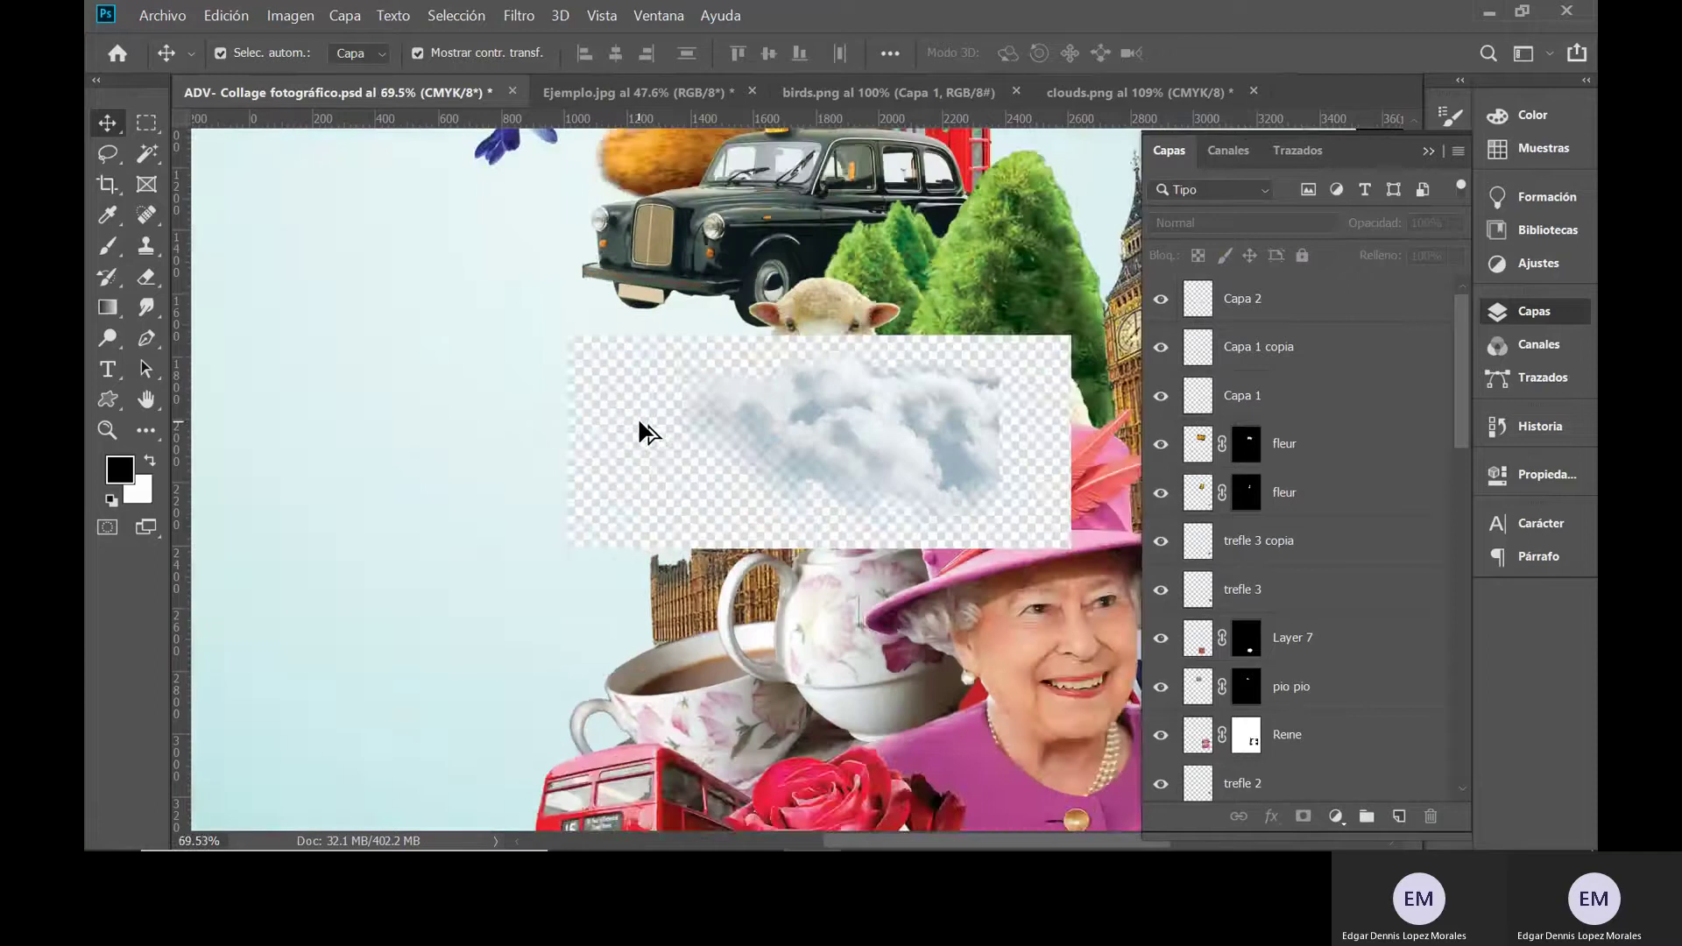
{"action": "left_click", "coordinate": [1249, 302]}
{"action": "left_click", "coordinate": [1302, 816]}
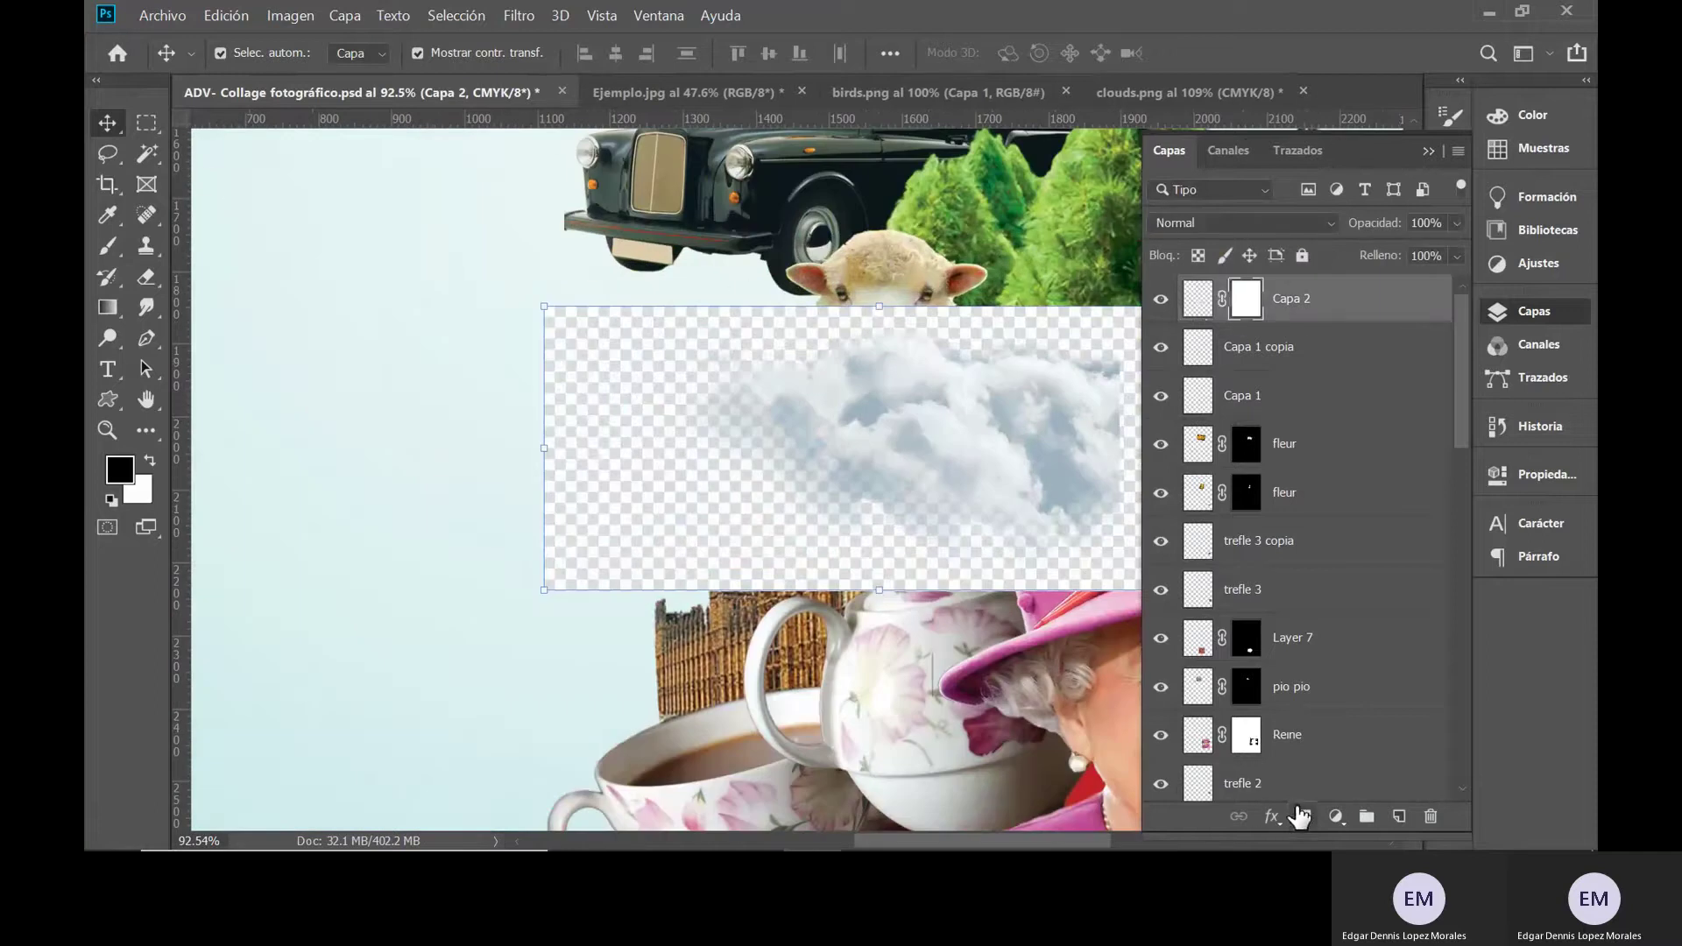
{"action": "double_click", "coordinate": [1299, 298]}
{"action": "type", "text": "Nubes"}
{"action": "key", "text": "Return"}
- Rename the bird layers Capa 1 copia and Capa 1 as Aves2 and Aves1
{"action": "left_click", "coordinate": [1205, 351]}
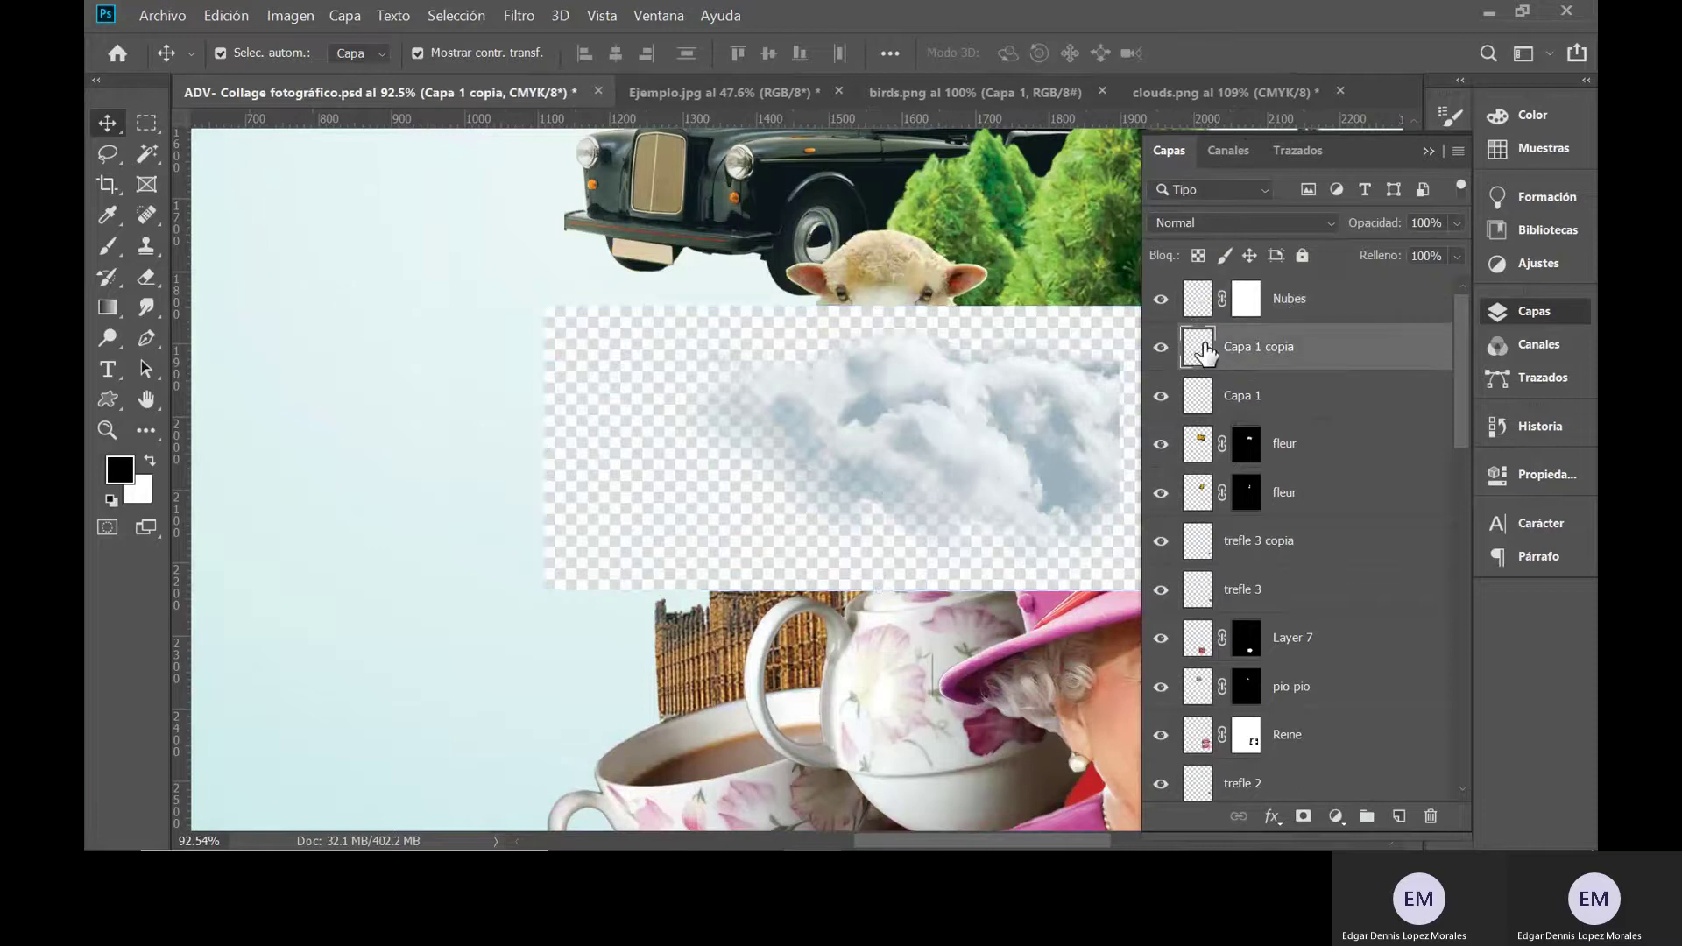
{"action": "double_click", "coordinate": [1252, 346]}
{"action": "type", "text": "Aves2"}
{"action": "key", "text": "Return"}
{"action": "double_click", "coordinate": [1235, 395]}
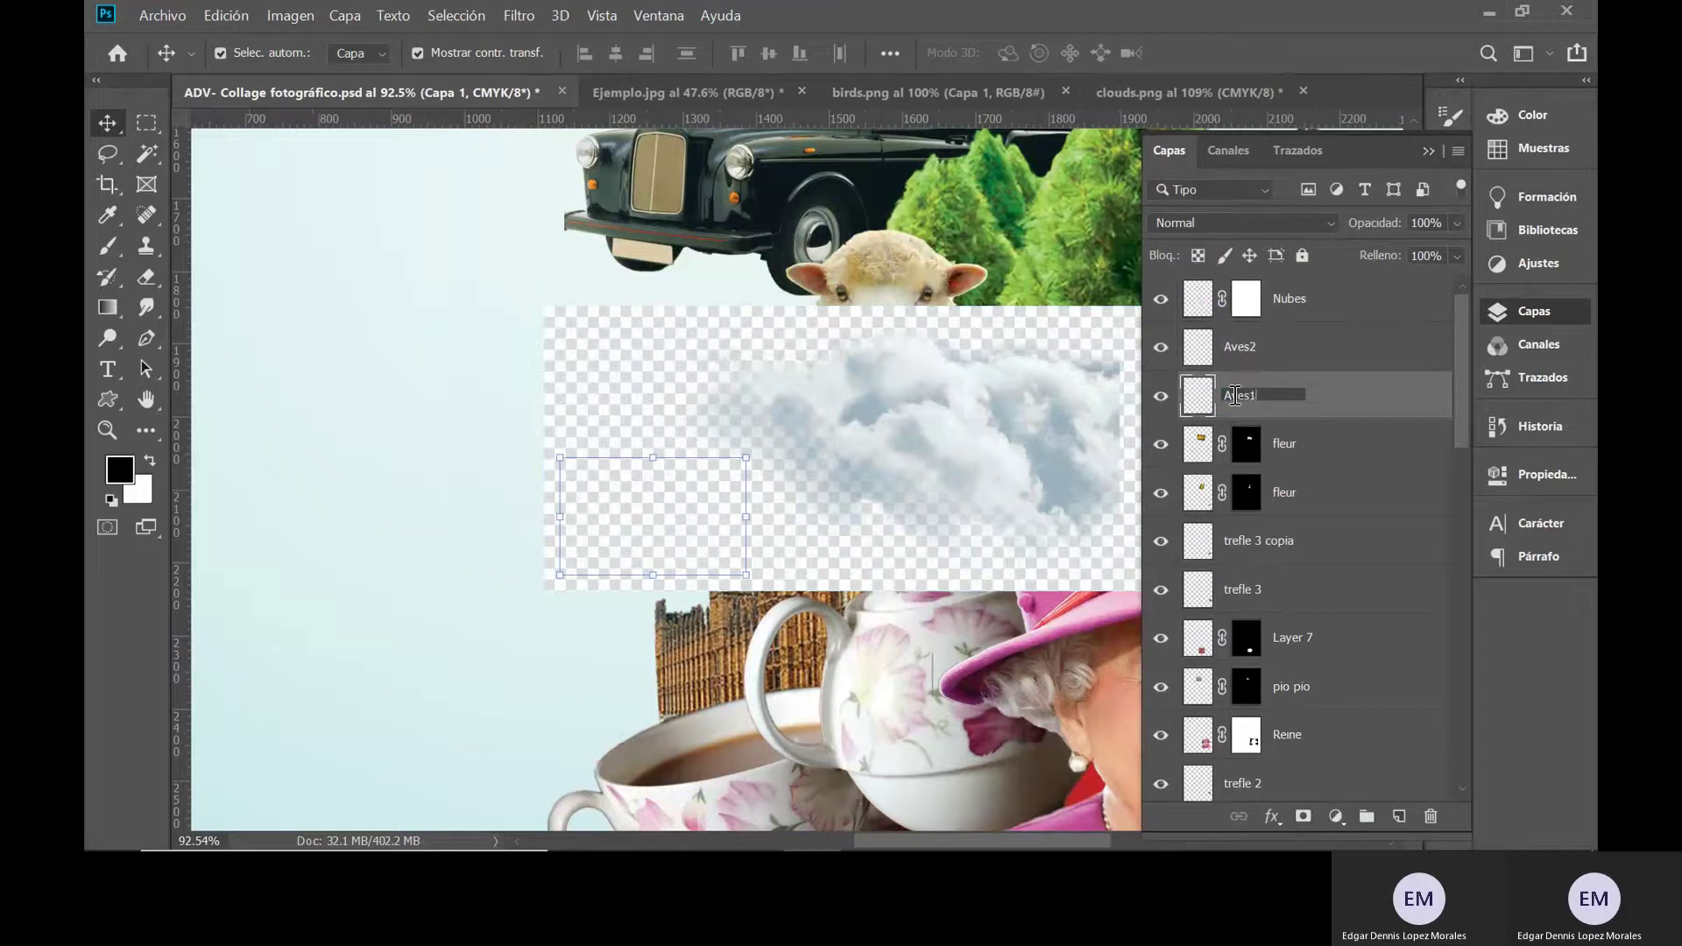
{"action": "type", "text": "Aves1"}
{"action": "key", "text": "Return"}
- Paint black on the Nubes mask with a soft 169 px brush to hide the checkerboard around the clouds
{"action": "left_click", "coordinate": [906, 398]}
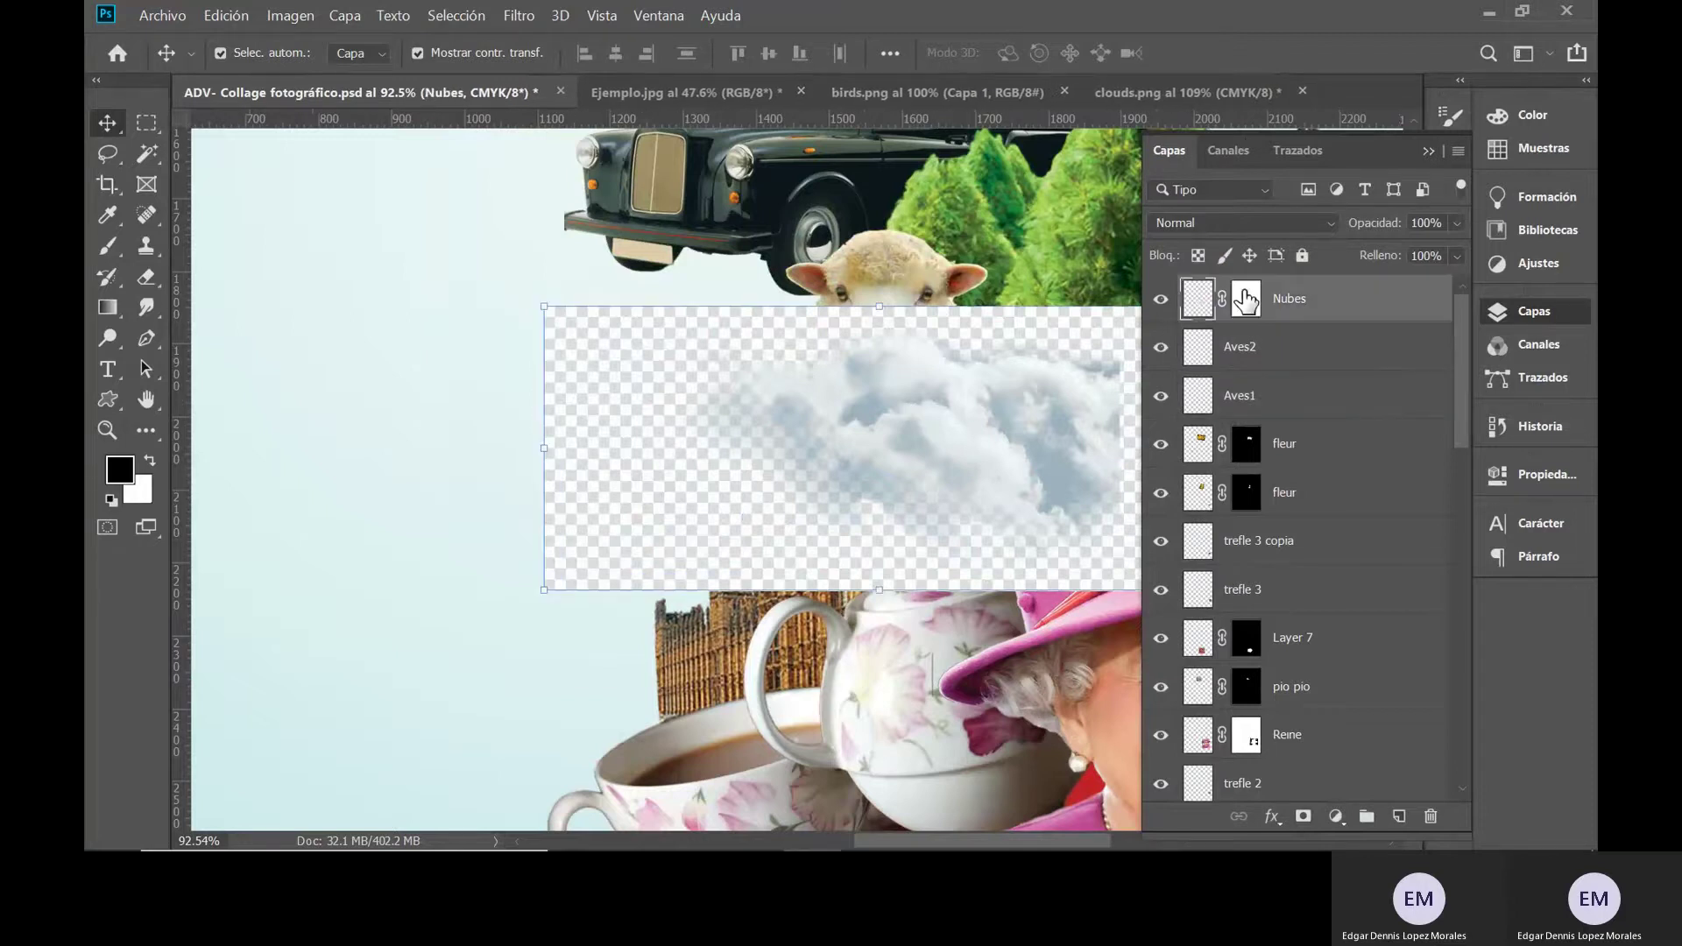
{"action": "left_click", "coordinate": [106, 242]}
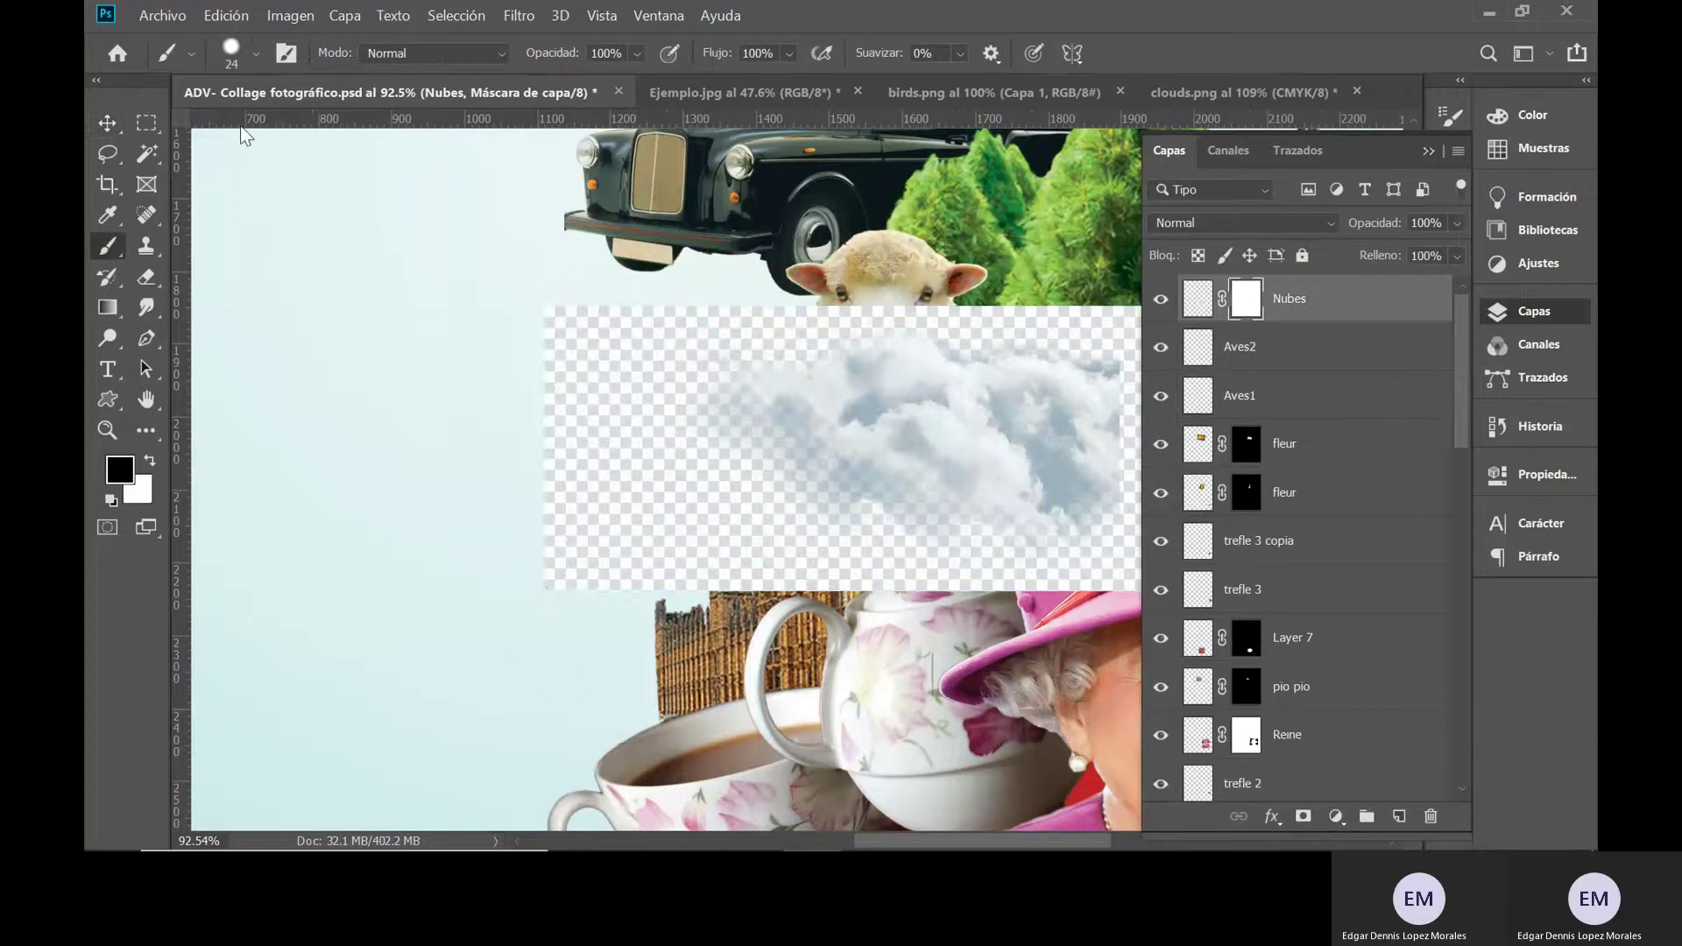
{"action": "left_click", "coordinate": [257, 54]}
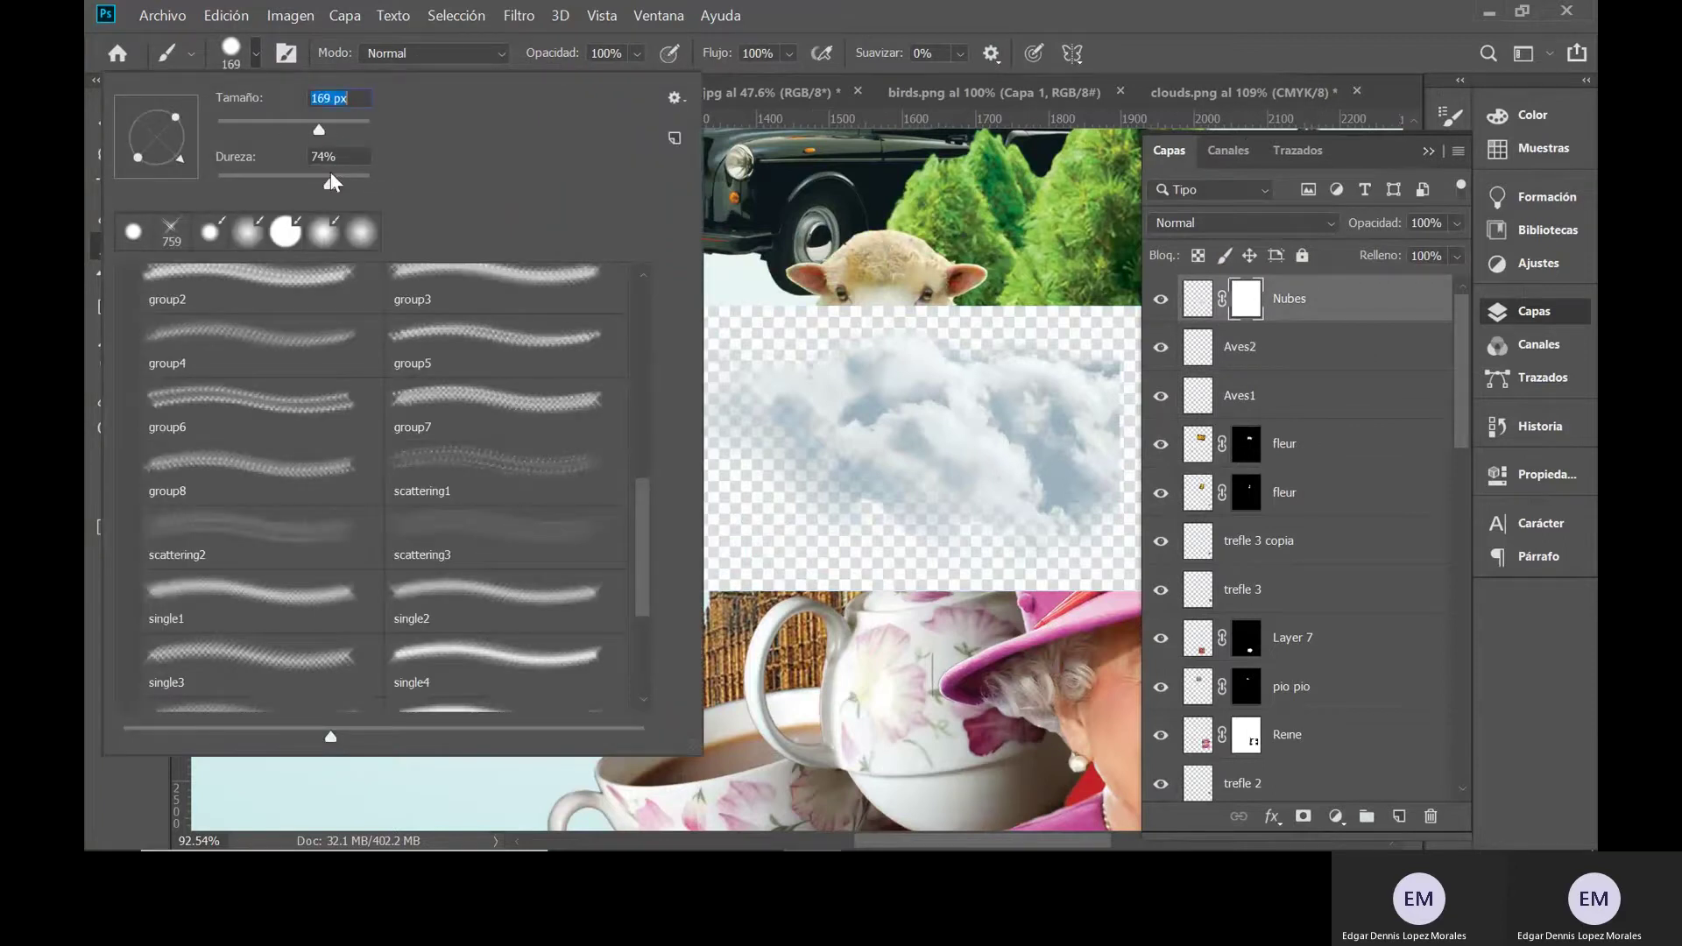
{"action": "left_click", "coordinate": [815, 298]}
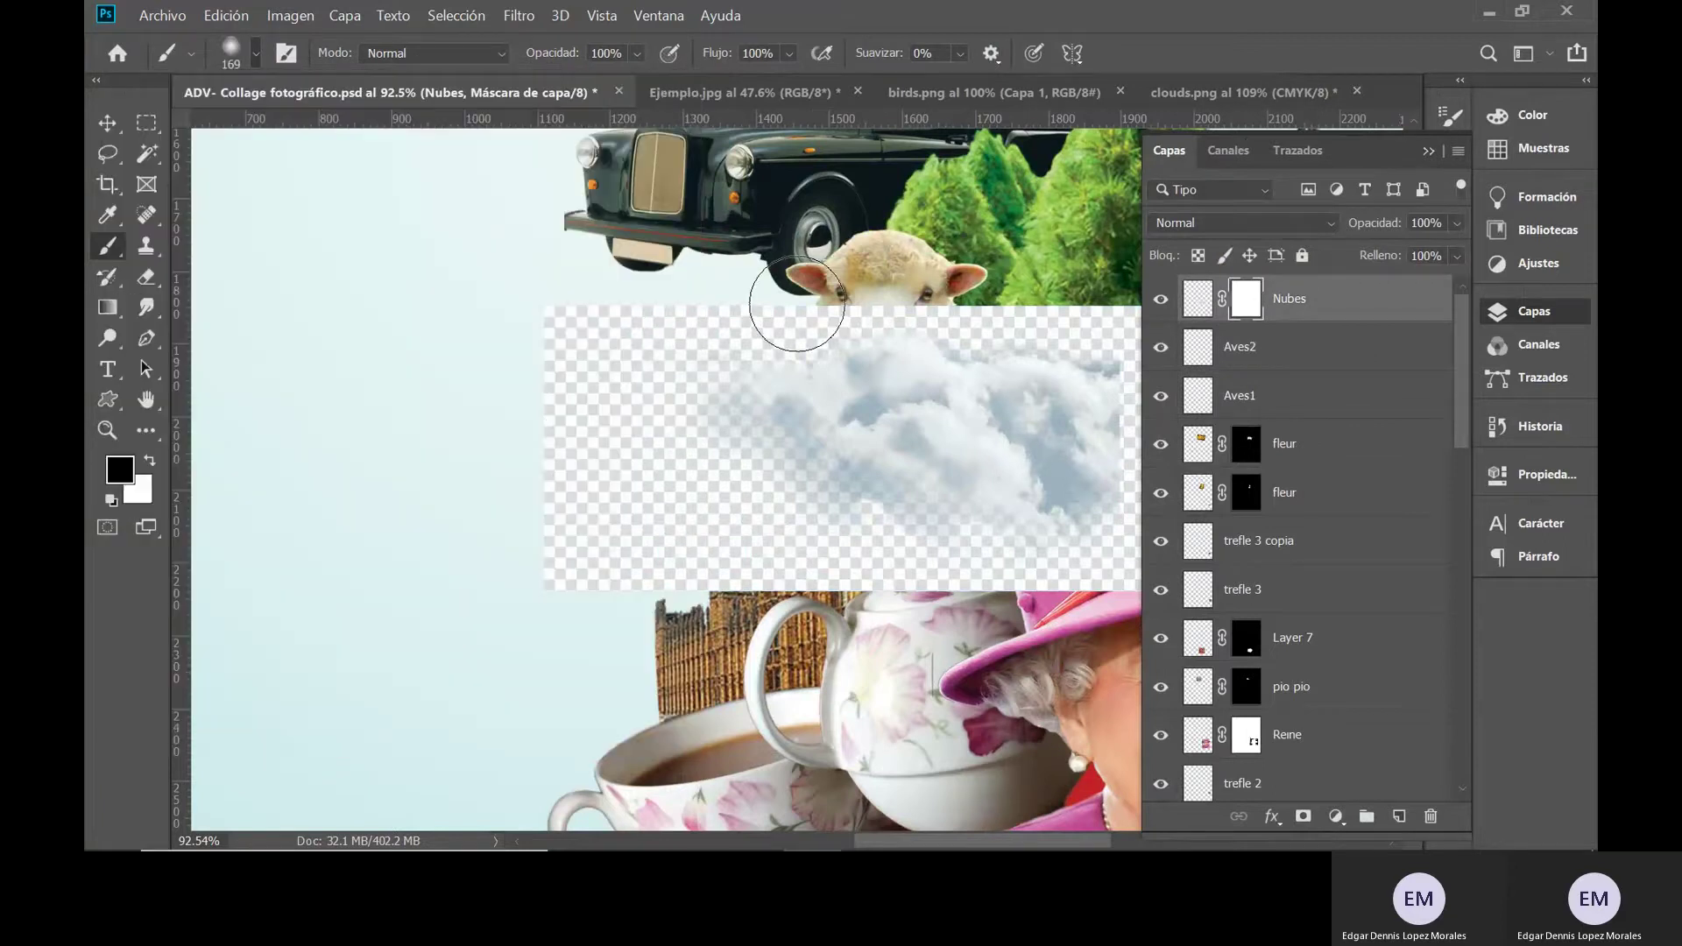
{"action": "left_click_drag", "start_coordinate": [848, 291], "coordinate": [859, 368]}
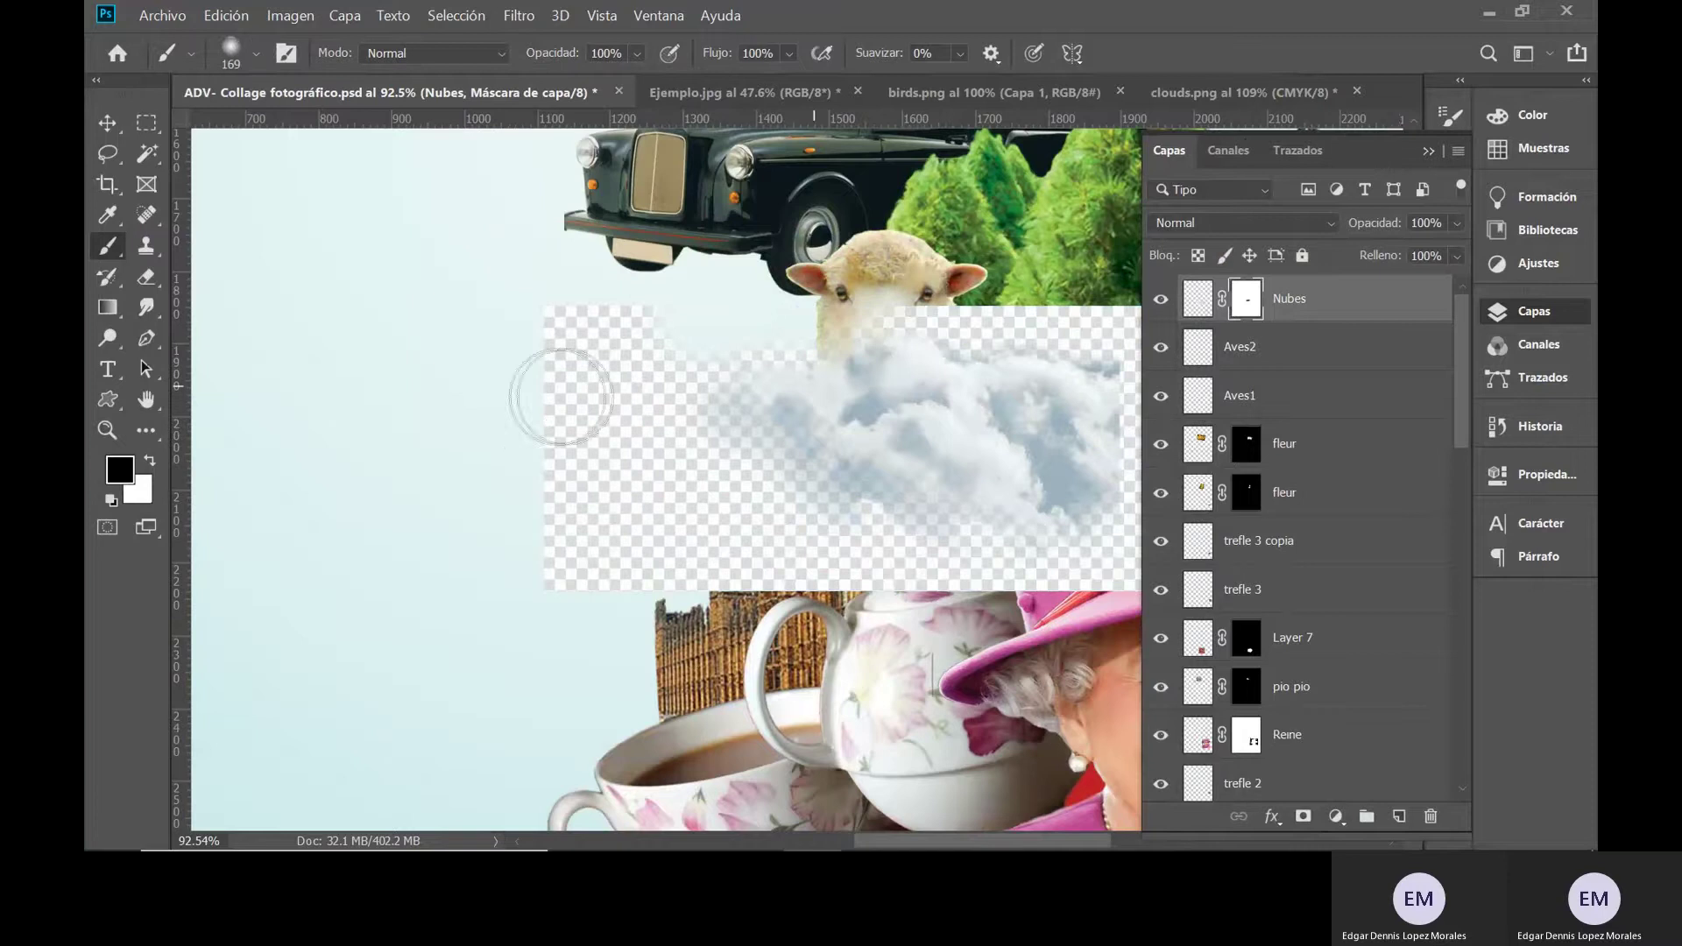
{"action": "mouse_move", "coordinate": [522, 404]}
{"action": "left_mouse_down"}
{"action": "mouse_move", "coordinate": [563, 327]}
{"action": "mouse_move", "coordinate": [587, 399]}
{"action": "mouse_move", "coordinate": [685, 336]}
{"action": "mouse_move", "coordinate": [702, 347]}
{"action": "mouse_move", "coordinate": [679, 411]}
{"action": "mouse_move", "coordinate": [587, 512]}
{"action": "mouse_move", "coordinate": [658, 498]}
{"action": "mouse_move", "coordinate": [556, 424]}
{"action": "mouse_move", "coordinate": [517, 500]}
{"action": "mouse_move", "coordinate": [588, 586]}
{"action": "mouse_move", "coordinate": [583, 567]}
{"action": "mouse_move", "coordinate": [656, 545]}
{"action": "mouse_move", "coordinate": [882, 638]}
{"action": "mouse_move", "coordinate": [725, 513]}
{"action": "mouse_move", "coordinate": [717, 436]}
{"action": "mouse_move", "coordinate": [863, 569]}
{"action": "mouse_move", "coordinate": [1018, 580]}
{"action": "mouse_move", "coordinate": [645, 605]}
{"action": "left_mouse_up"}
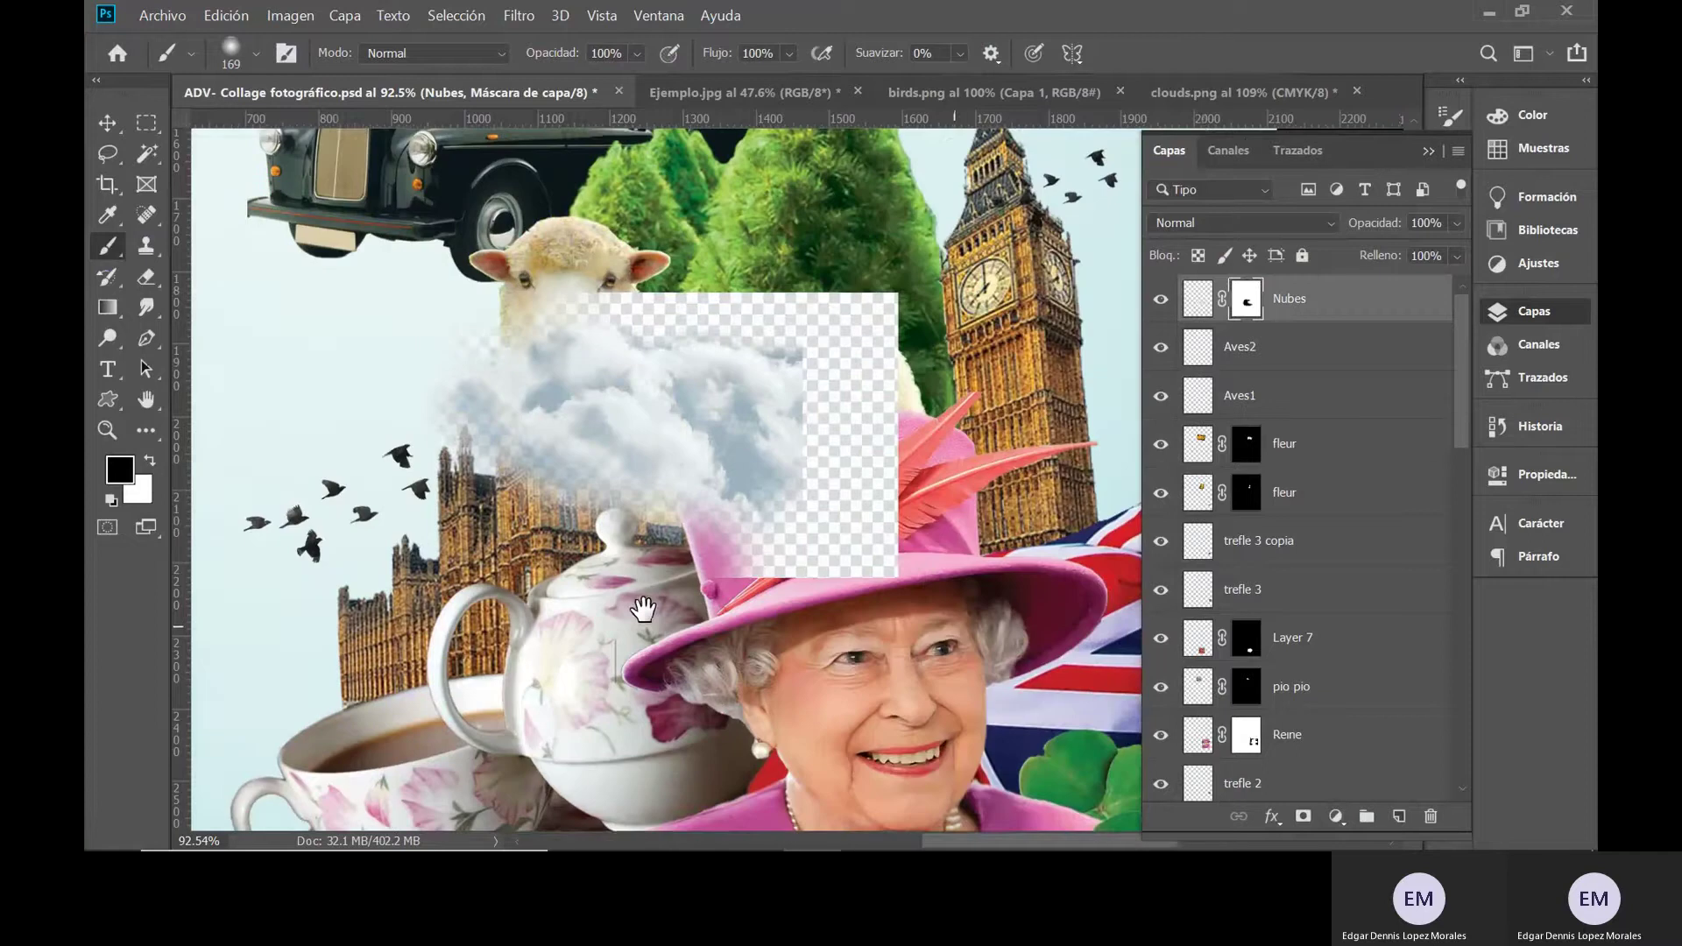
{"action": "mouse_move", "coordinate": [815, 525]}
{"action": "left_mouse_down"}
{"action": "mouse_move", "coordinate": [684, 566]}
{"action": "mouse_move", "coordinate": [843, 544]}
{"action": "mouse_move", "coordinate": [880, 339]}
{"action": "mouse_move", "coordinate": [815, 254]}
{"action": "mouse_move", "coordinate": [788, 247]}
{"action": "mouse_move", "coordinate": [584, 252]}
{"action": "mouse_move", "coordinate": [533, 286]}
{"action": "mouse_move", "coordinate": [841, 316]}
{"action": "mouse_move", "coordinate": [870, 516]}
{"action": "mouse_move", "coordinate": [854, 568]}
{"action": "mouse_move", "coordinate": [753, 558]}
{"action": "mouse_move", "coordinate": [790, 549]}
{"action": "mouse_move", "coordinate": [871, 465]}
{"action": "mouse_move", "coordinate": [846, 328]}
{"action": "mouse_move", "coordinate": [583, 245]}
{"action": "mouse_move", "coordinate": [418, 331]}
{"action": "mouse_move", "coordinate": [492, 318]}
{"action": "mouse_move", "coordinate": [385, 379]}
{"action": "mouse_move", "coordinate": [427, 489]}
{"action": "mouse_move", "coordinate": [453, 478]}
{"action": "mouse_move", "coordinate": [448, 452]}
{"action": "mouse_move", "coordinate": [506, 506]}
{"action": "mouse_move", "coordinate": [607, 541]}
{"action": "mouse_move", "coordinate": [536, 546]}
{"action": "mouse_move", "coordinate": [480, 499]}
{"action": "mouse_move", "coordinate": [419, 386]}
{"action": "mouse_move", "coordinate": [440, 432]}
{"action": "left_mouse_up"}
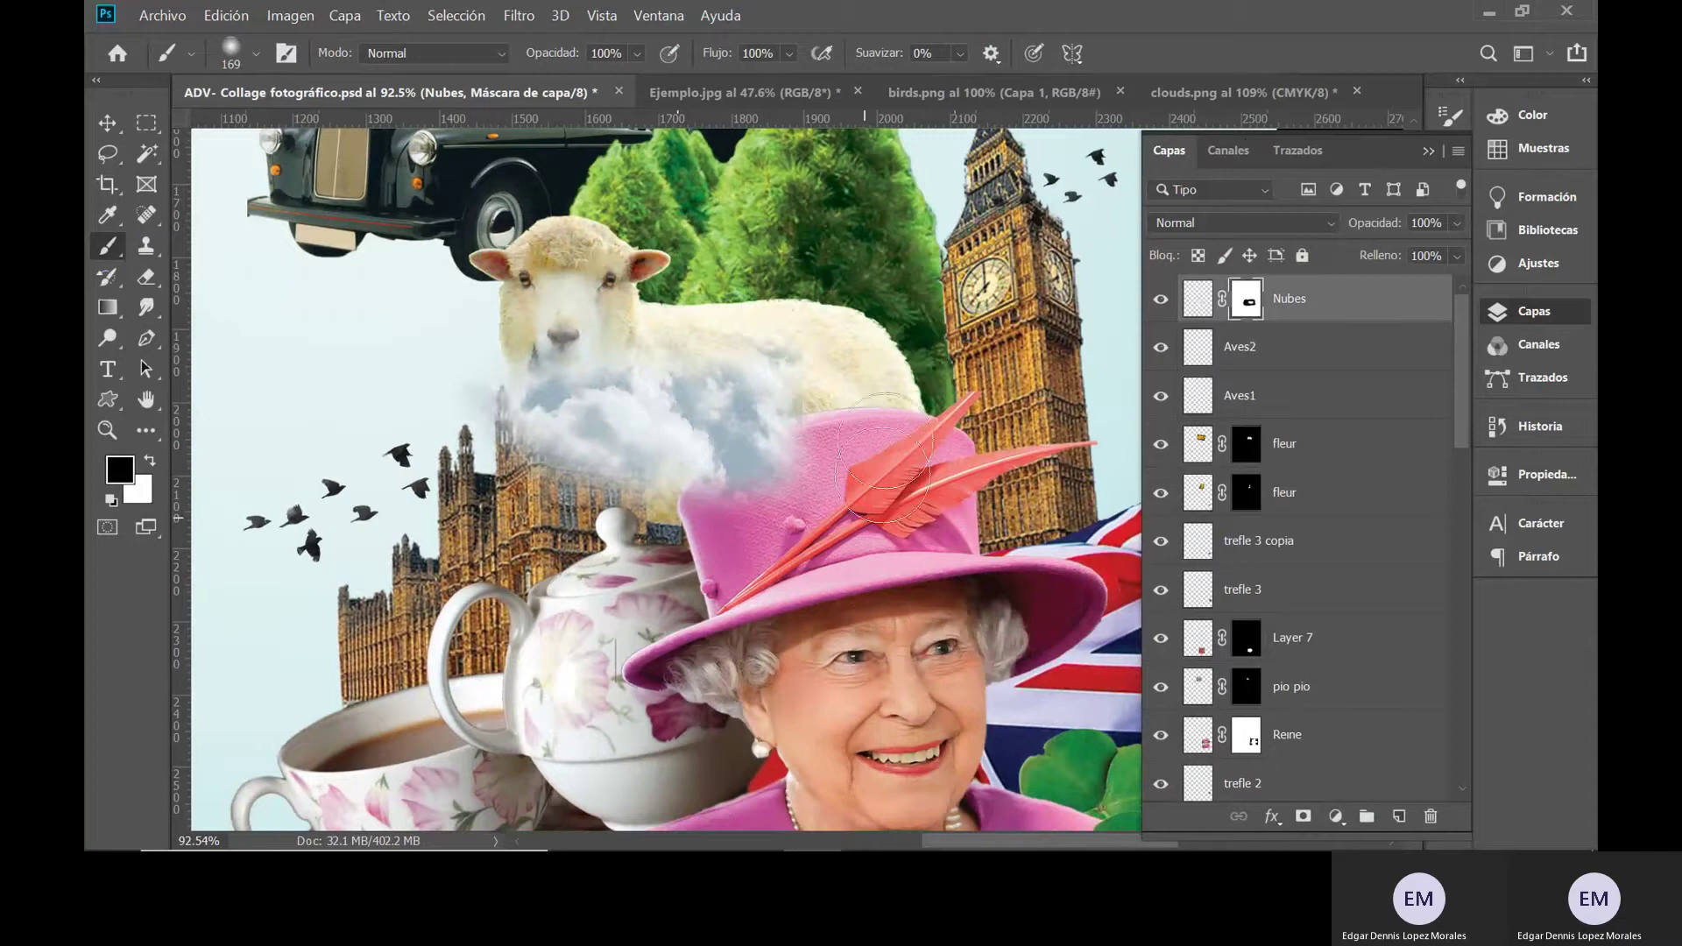
- Scale the masked clouds down to roughly half size and place them over the clock tower
{"action": "left_click", "coordinate": [107, 122]}
{"action": "key", "text": "ctrl+t"}
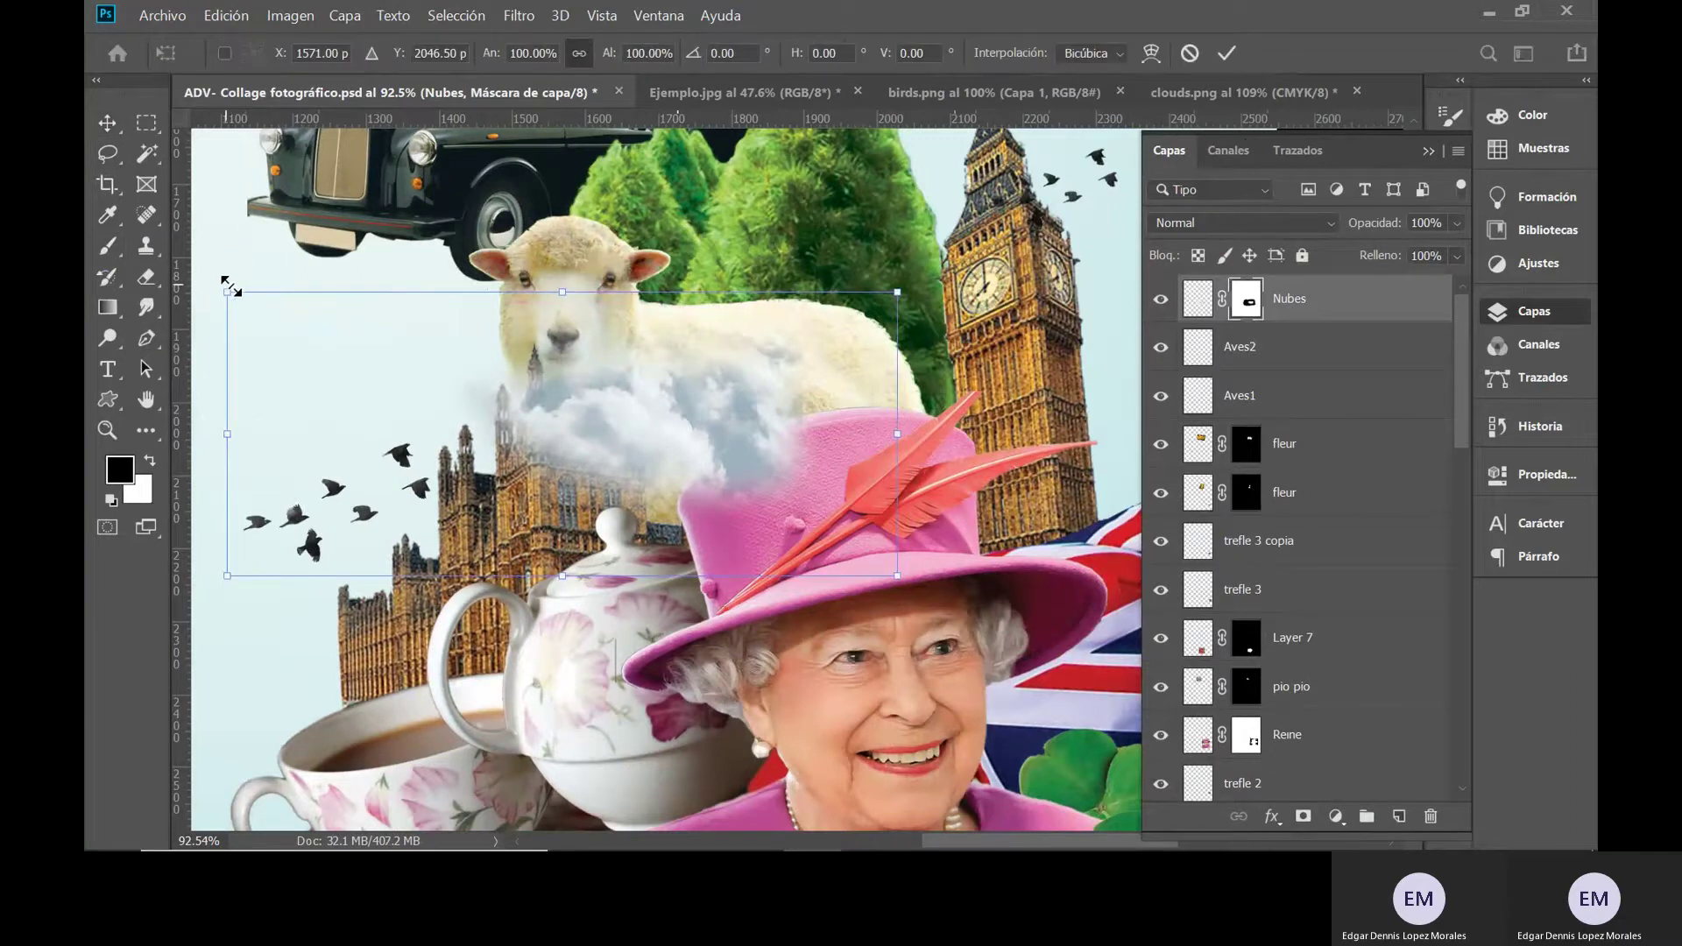
{"action": "left_click_drag", "start_coordinate": [231, 286], "coordinate": [613, 399]}
{"action": "left_click_drag", "start_coordinate": [785, 525], "coordinate": [733, 480]}
{"action": "key", "text": "Return"}
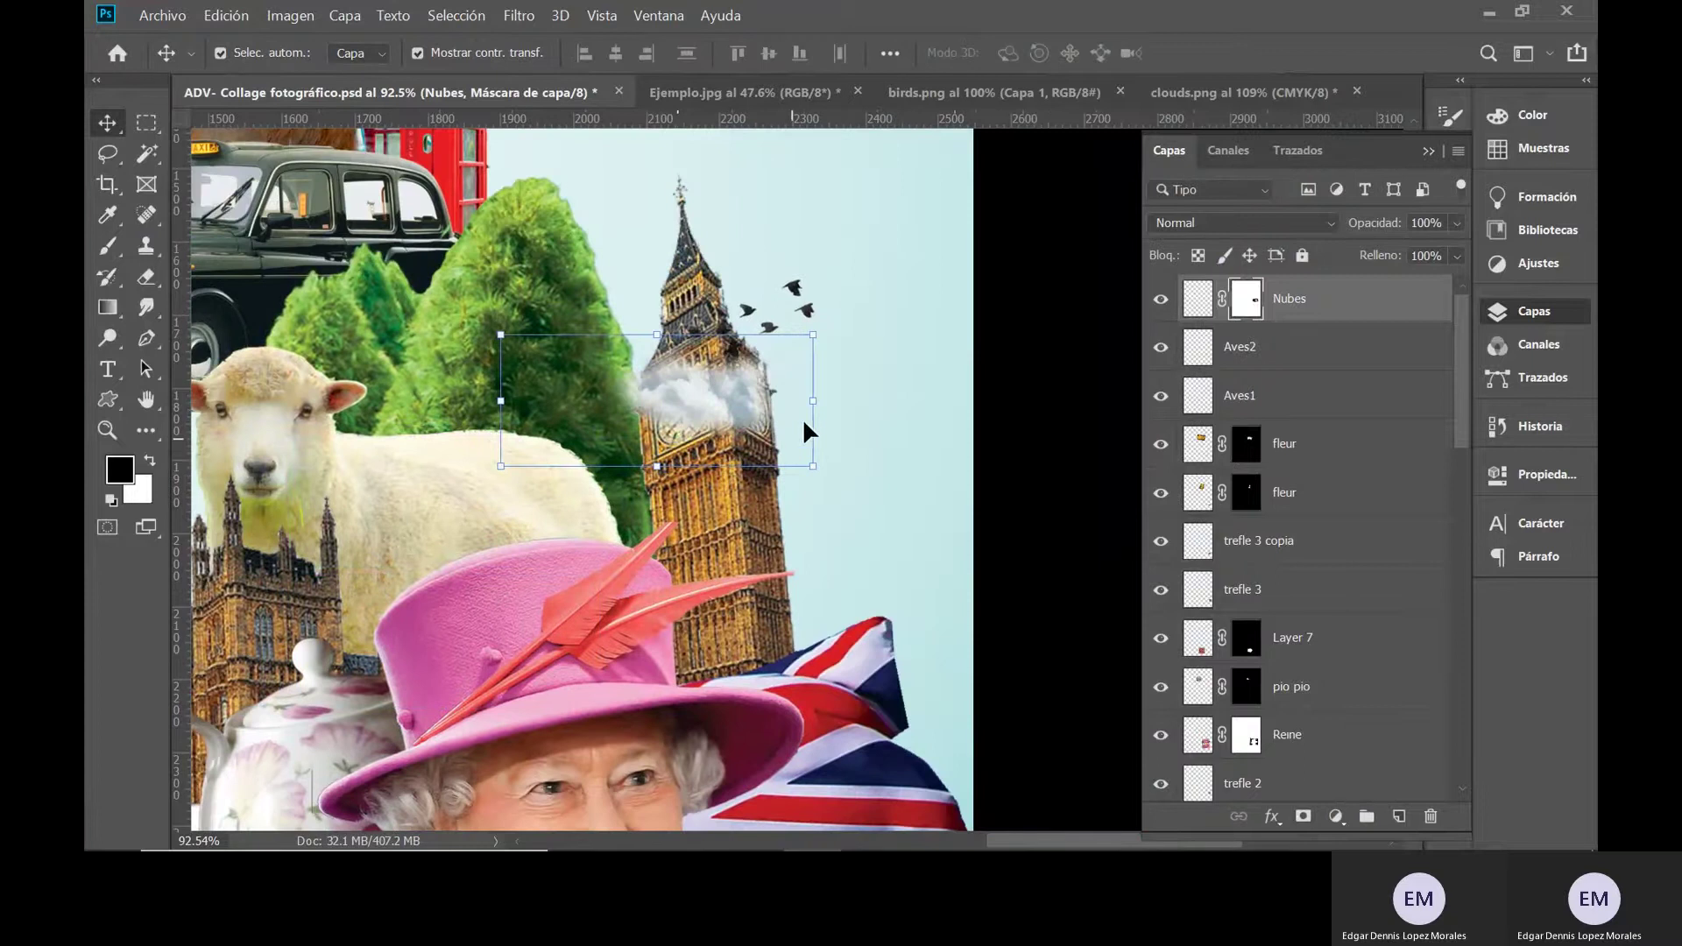
- Move the clouds up and slightly right to the base of the clock tower's spire, then deselect them
{"action": "left_click_drag", "start_coordinate": [718, 402], "coordinate": [769, 347]}
{"action": "left_click", "coordinate": [986, 360]}
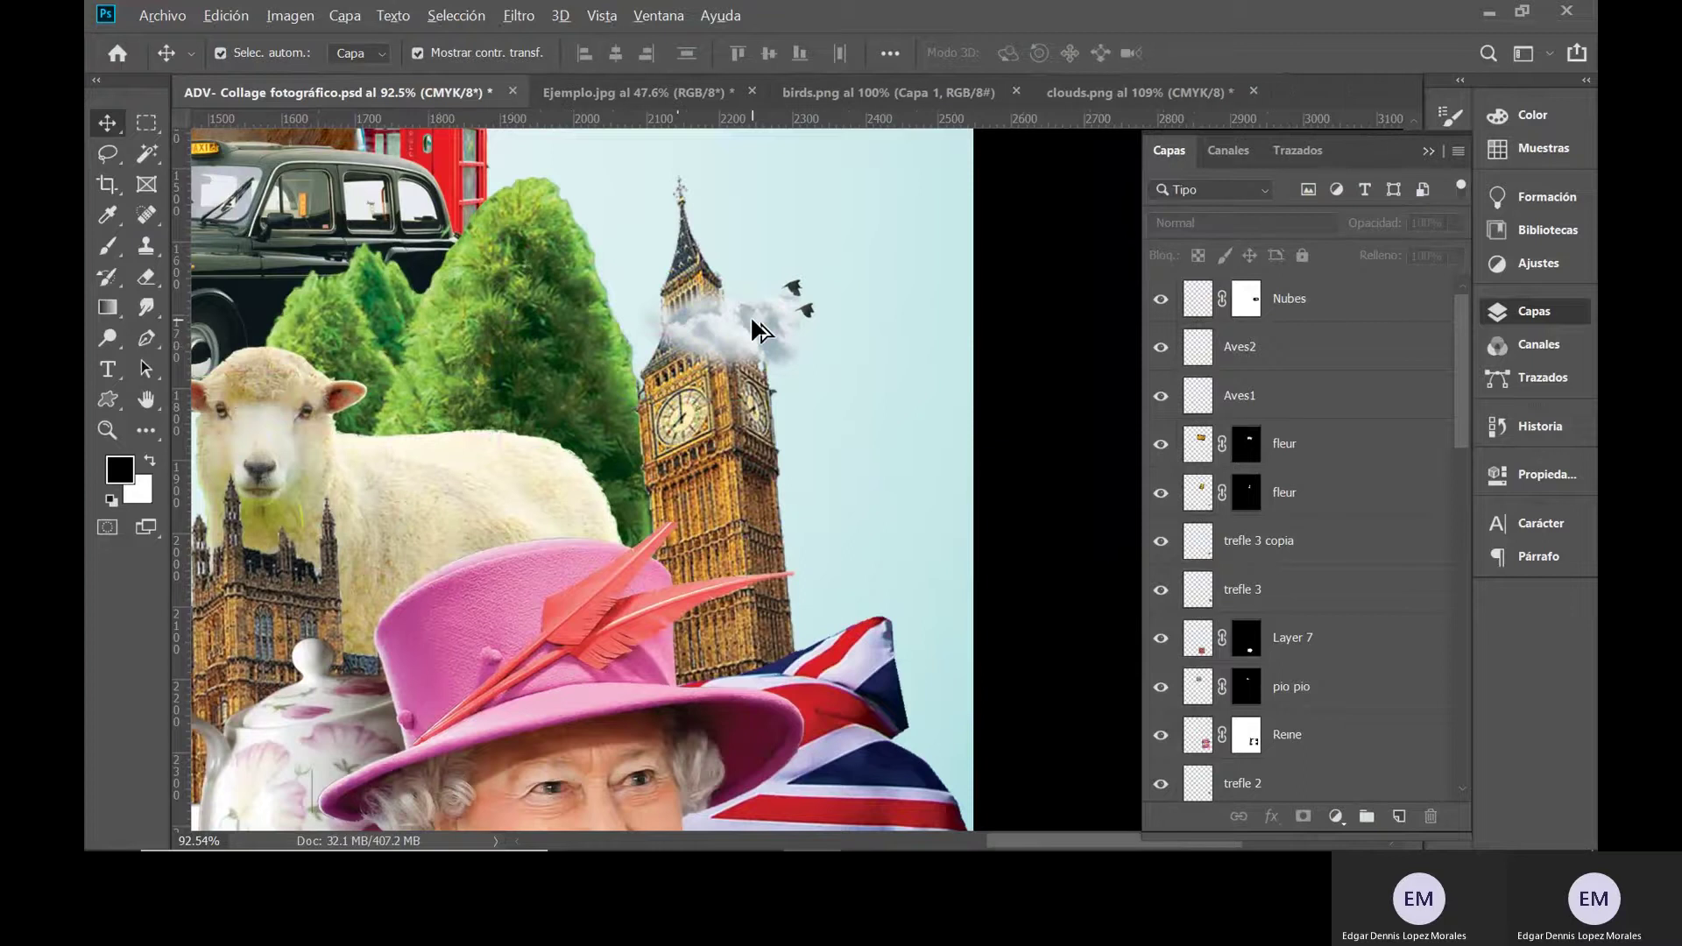
{"action": "scroll", "coordinate": [750, 315], "scroll_direction": "down", "scroll_amount": 5}
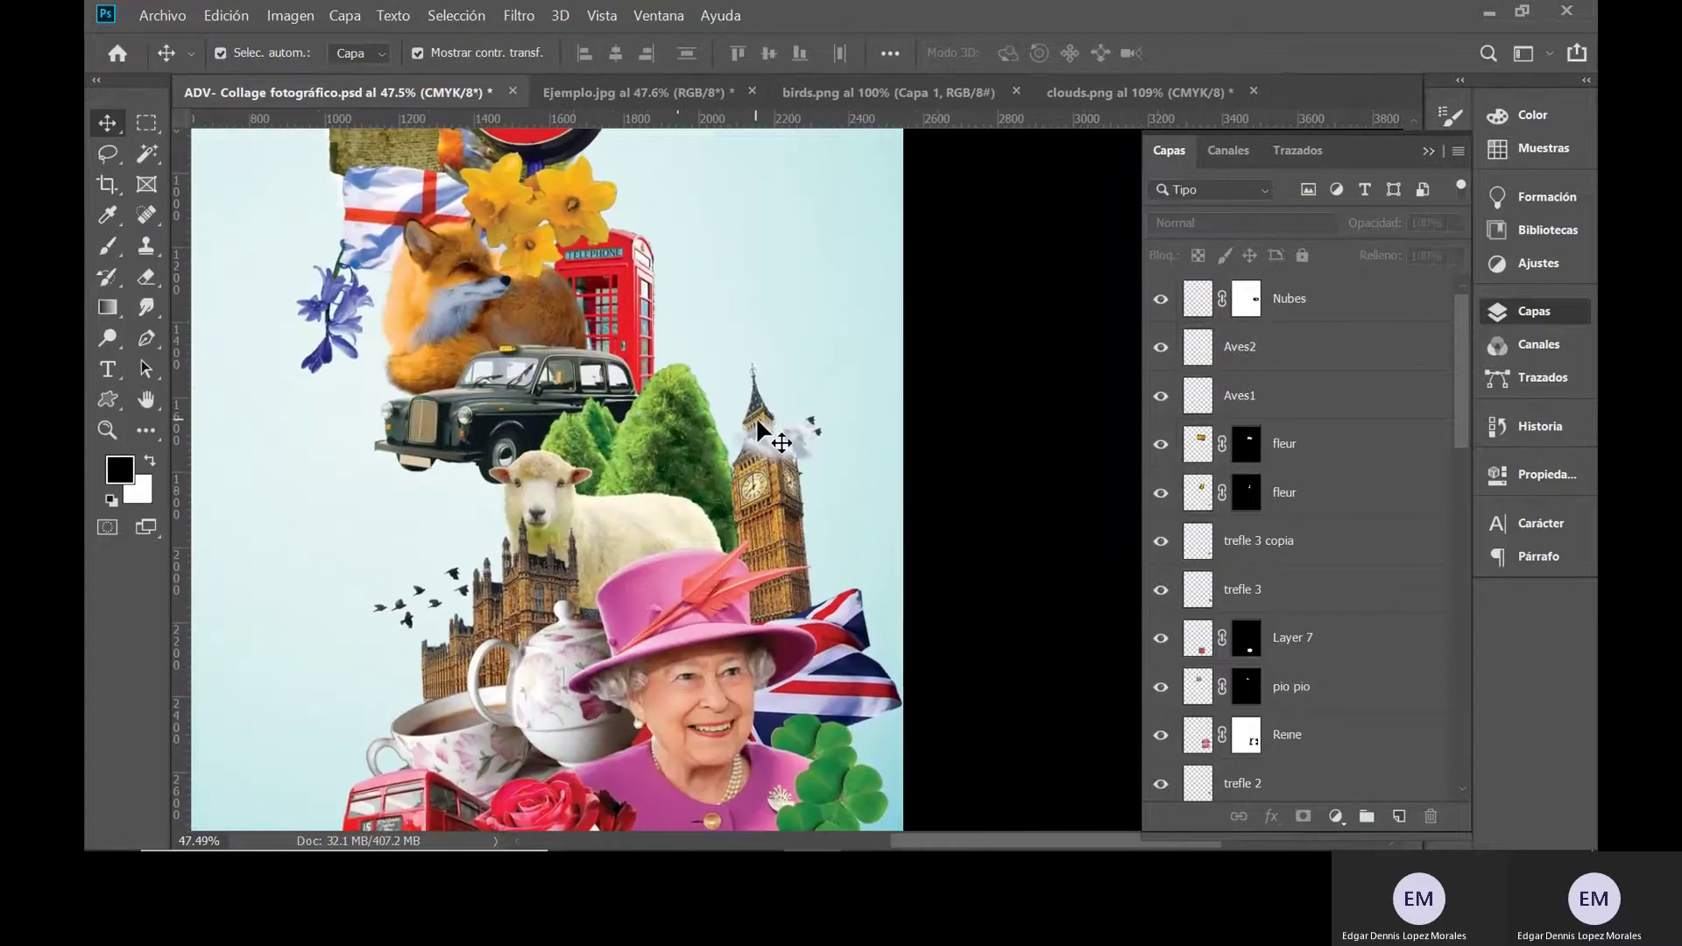
- Copy the clouds from the clock tower onto the palace and scale the copy to about 68%
{"action": "left_click_drag", "start_coordinate": [784, 451], "coordinate": [543, 581]}
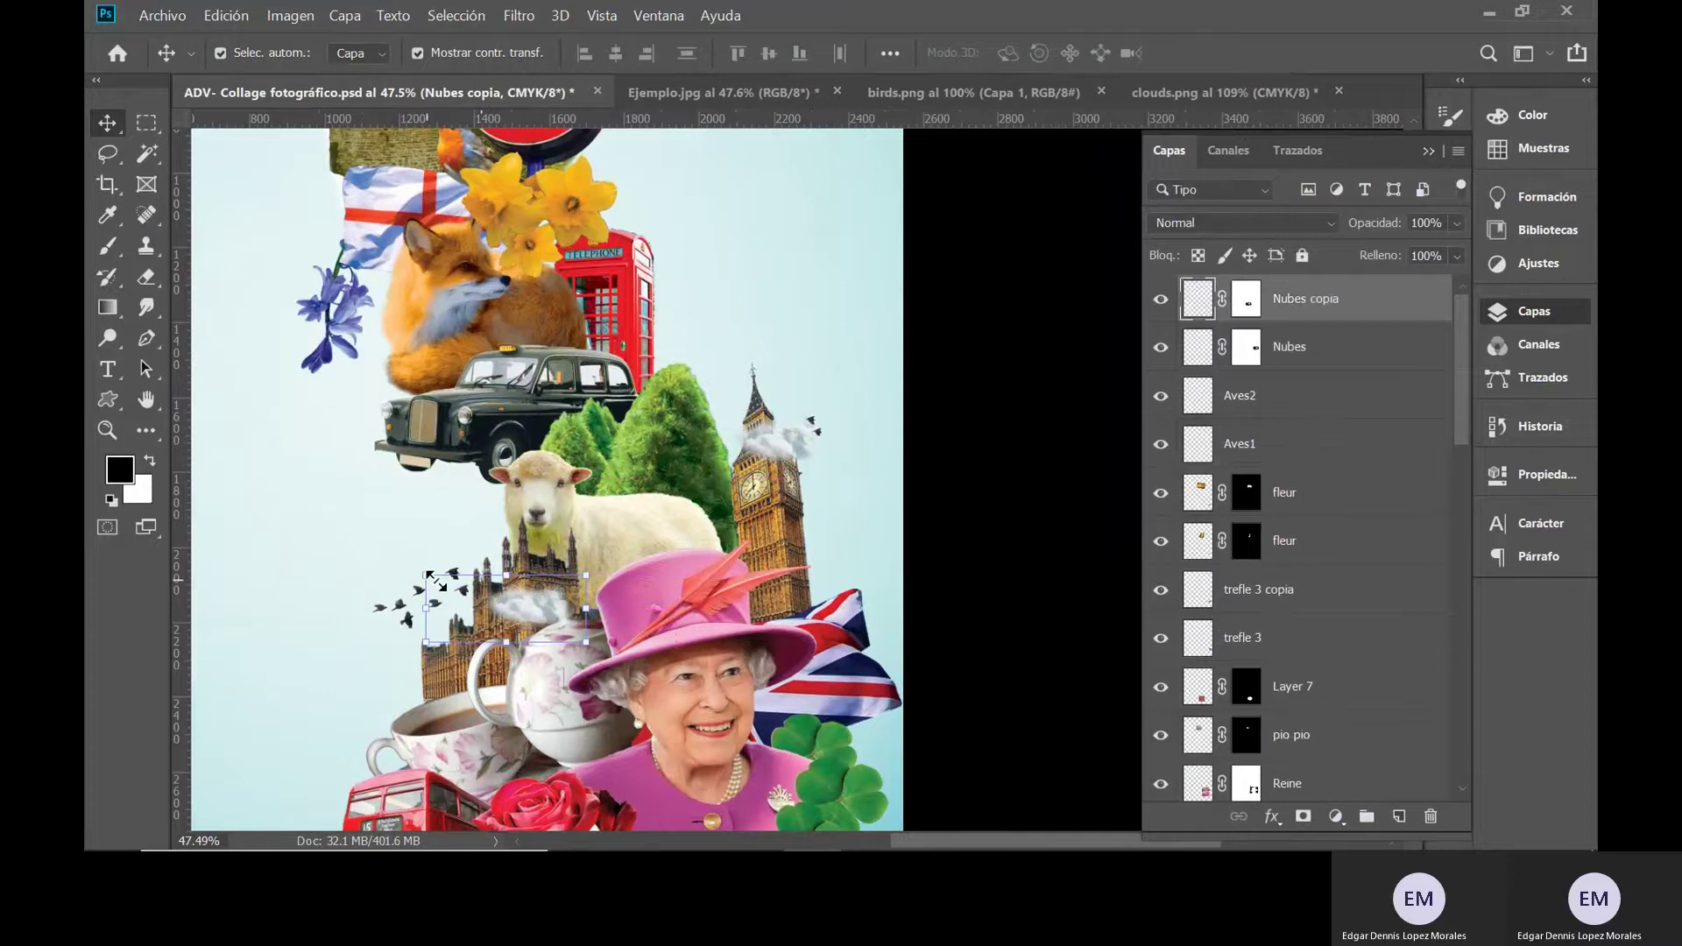
{"action": "left_click_drag", "start_coordinate": [425, 576], "coordinate": [480, 602]}
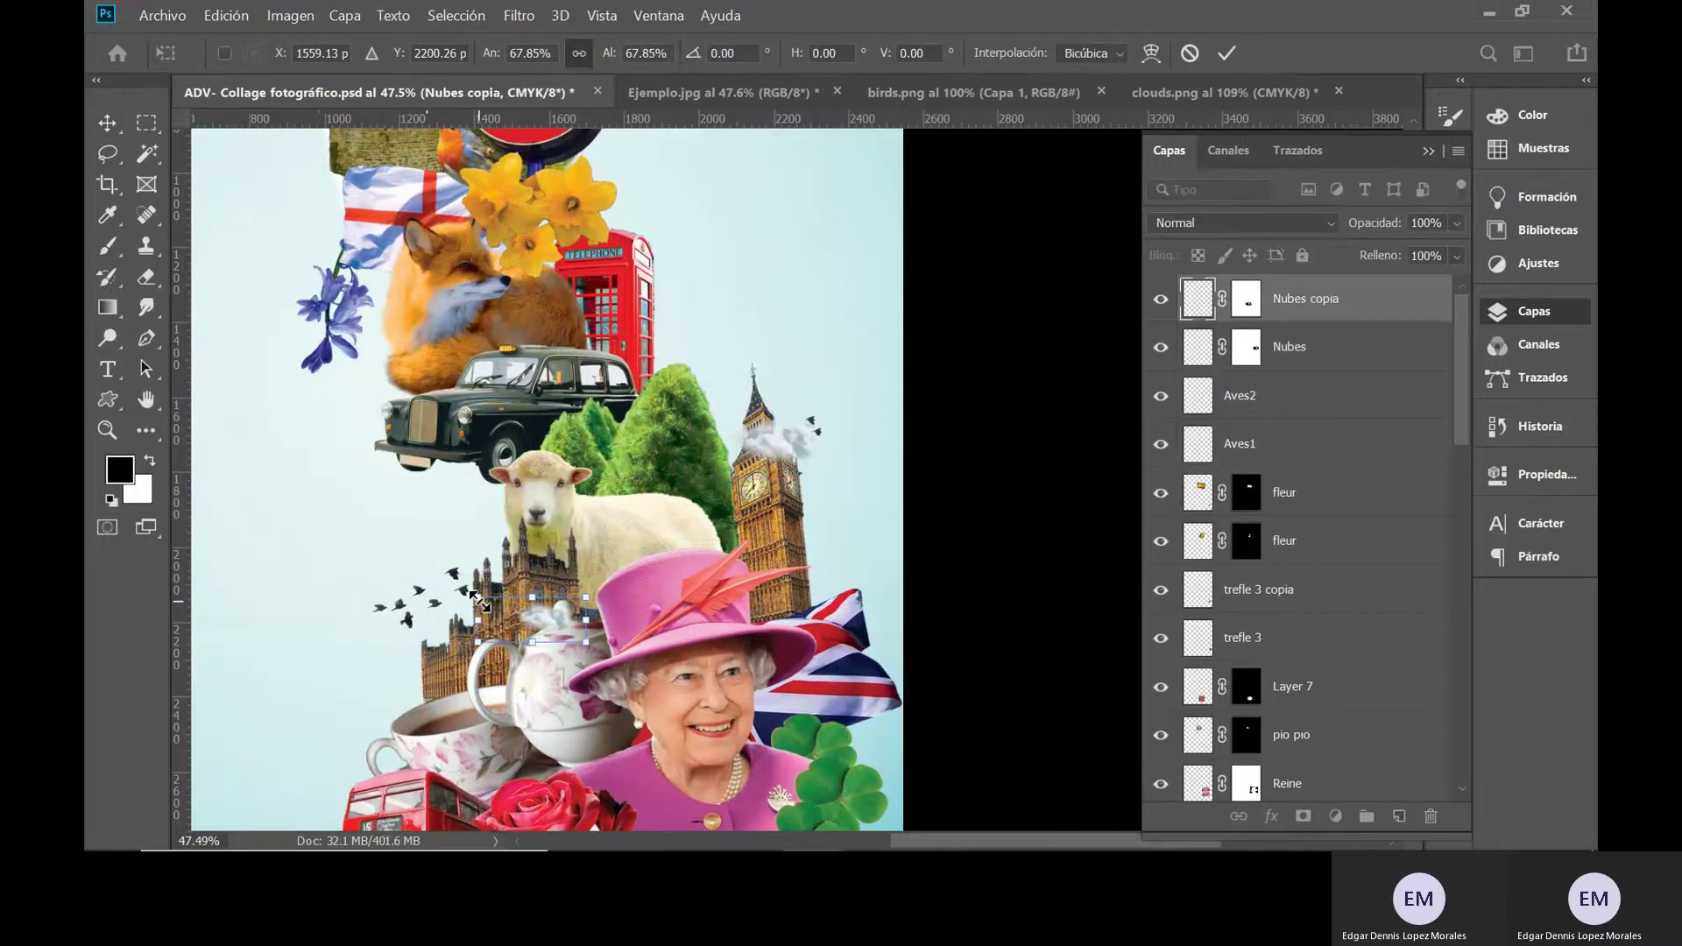
{"action": "key", "text": "Return"}
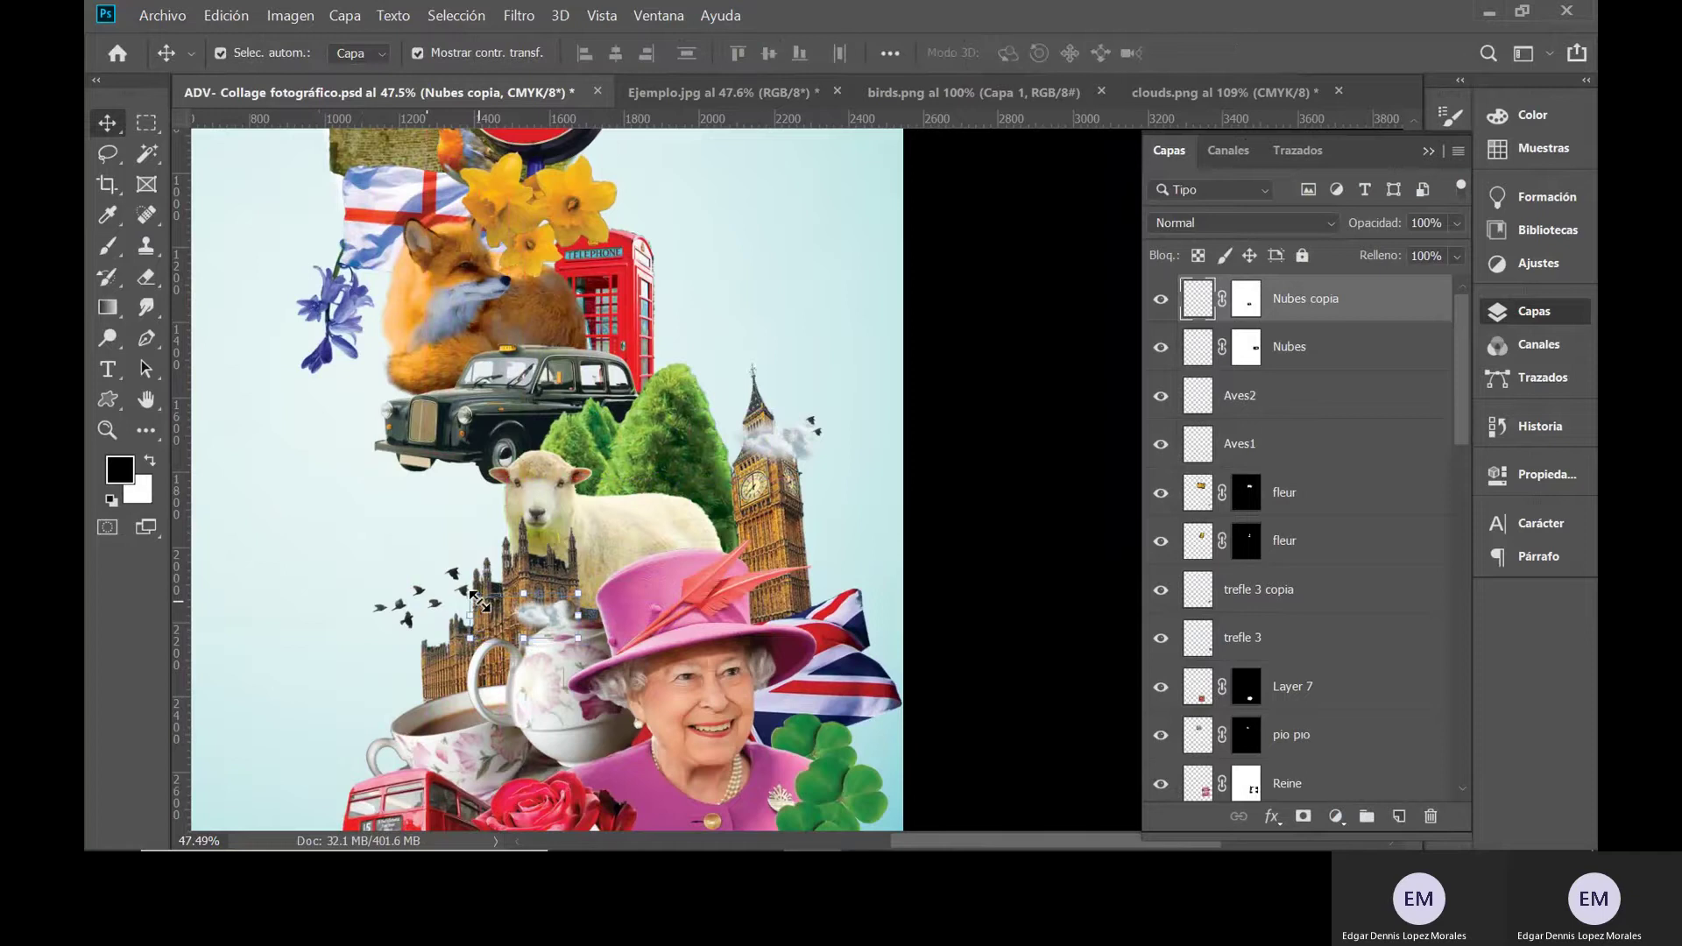
- Shift the copied clouds slightly up and left over the palace and set their opacity to 83%
{"action": "left_click_drag", "start_coordinate": [498, 614], "coordinate": [481, 609]}
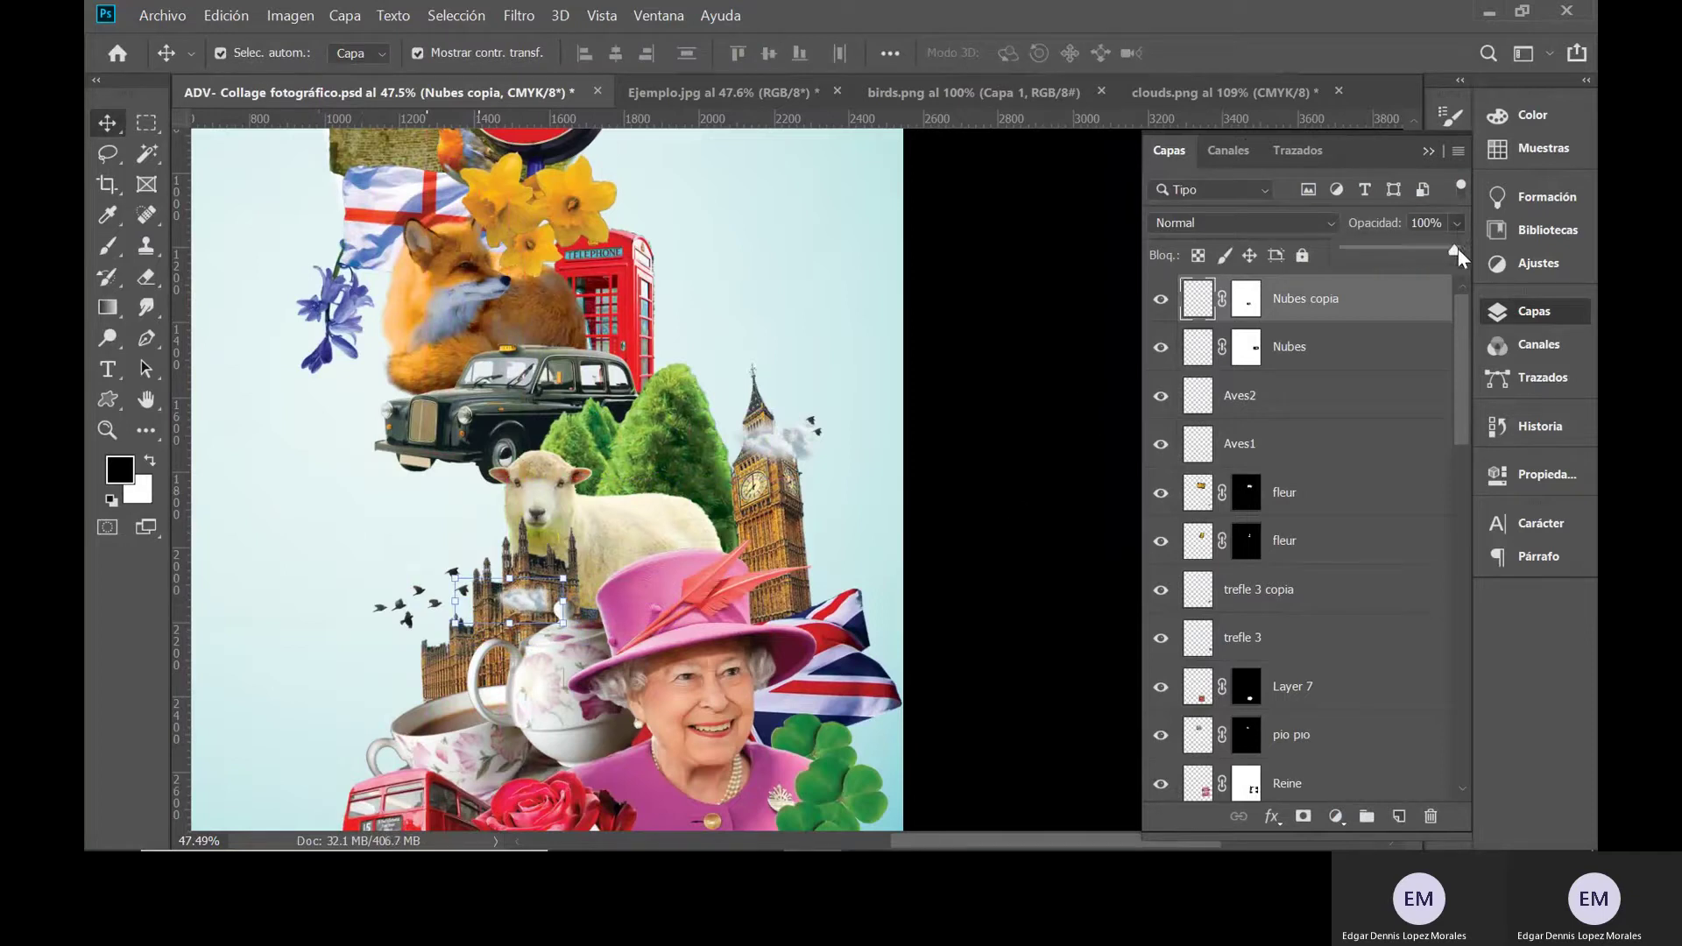
{"action": "left_click_drag", "start_coordinate": [1436, 254], "coordinate": [1428, 254]}
{"action": "left_click", "coordinate": [1307, 312]}
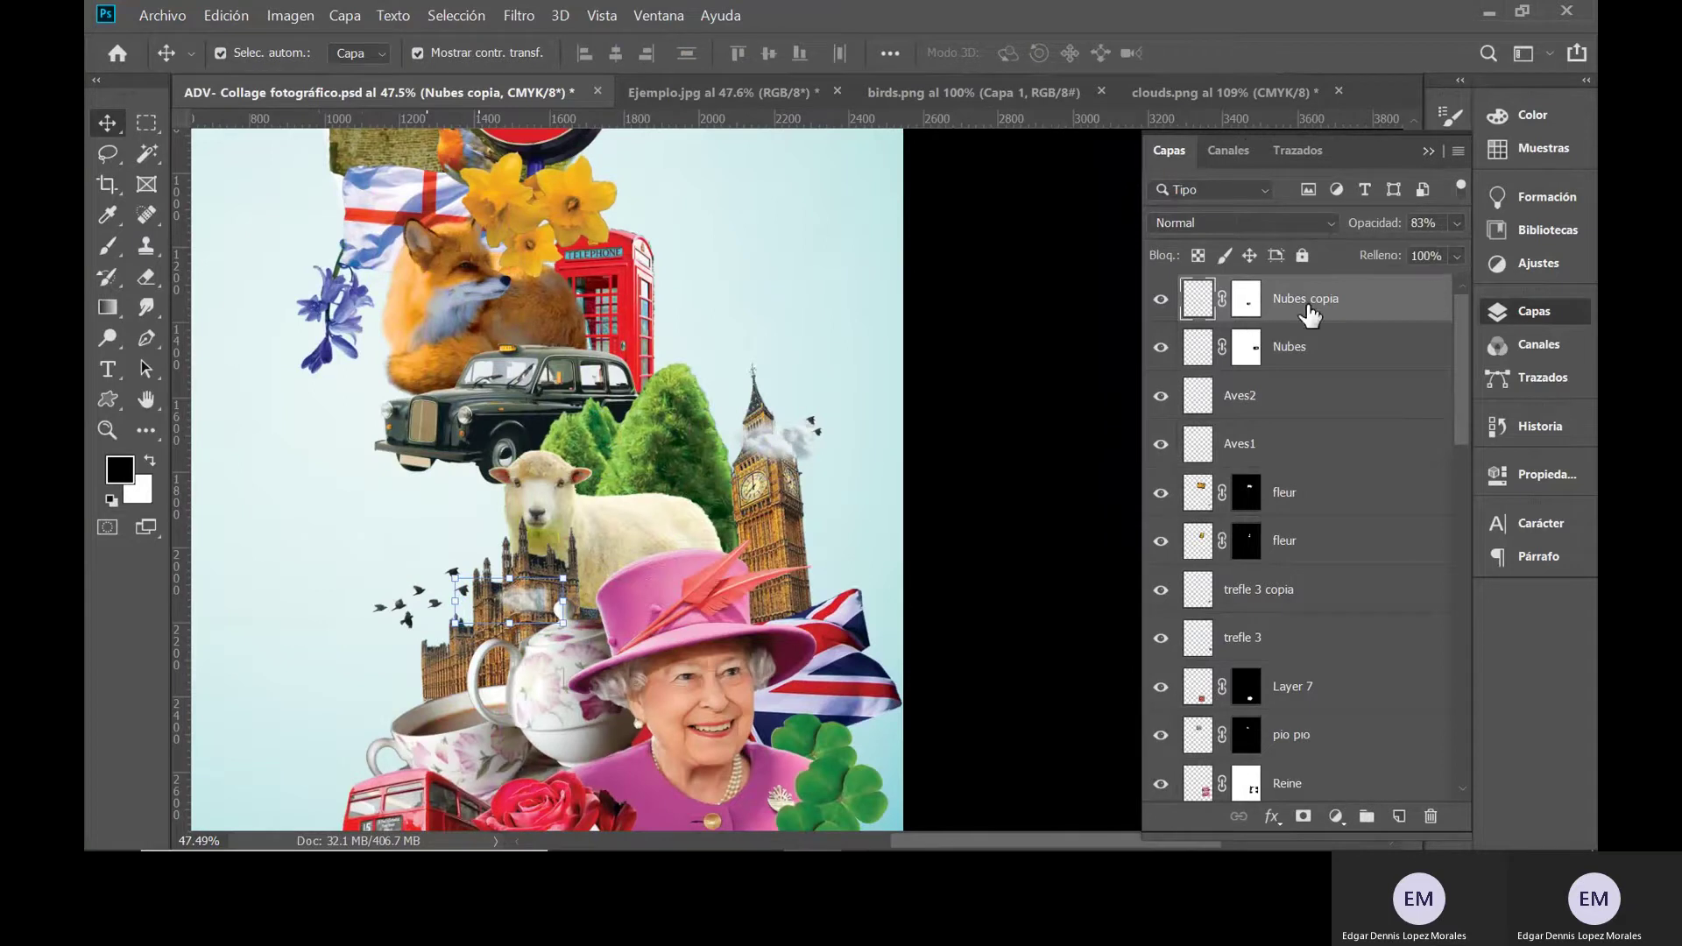
- Duplicate the palace clouds, rotate the new copy to about -169.58°, and overlap it with the first across the palace roofs
{"action": "left_click_drag", "start_coordinate": [530, 603], "coordinate": [352, 597]}
{"action": "key", "text": "ctrl+t"}
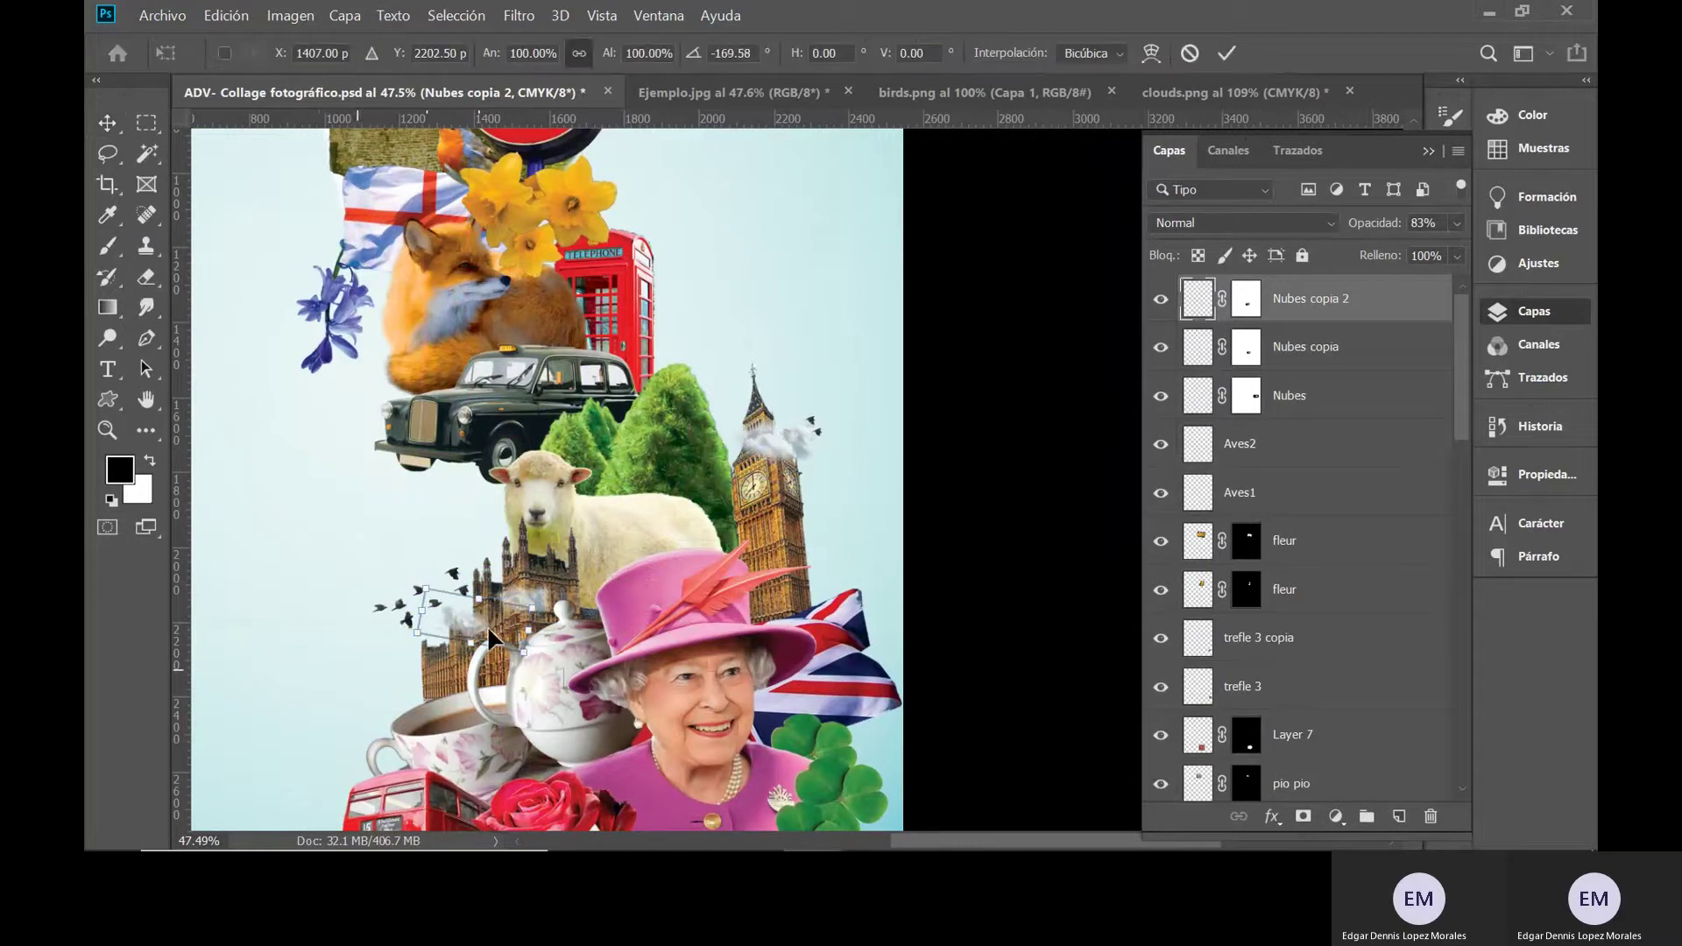
{"action": "left_click_drag", "start_coordinate": [483, 619], "coordinate": [503, 623]}
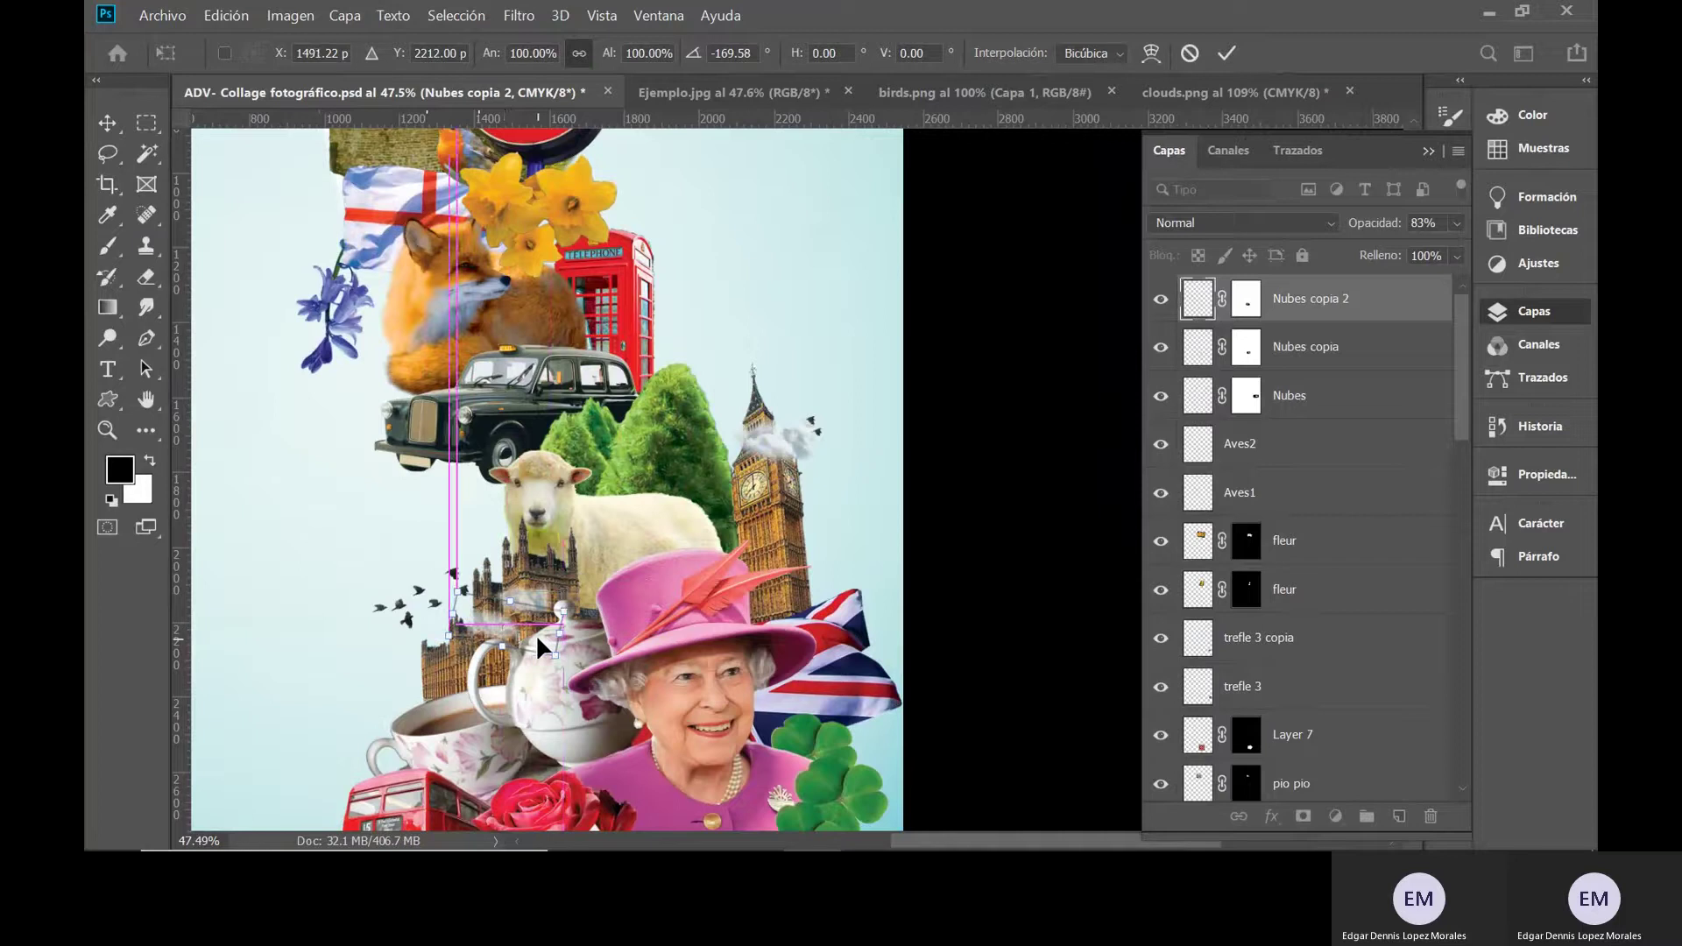
{"action": "key", "text": "Return"}
{"action": "key", "text": "shift+Up"}
{"action": "key", "text": "shift+Up"}
{"action": "key", "text": "shift+Up"}
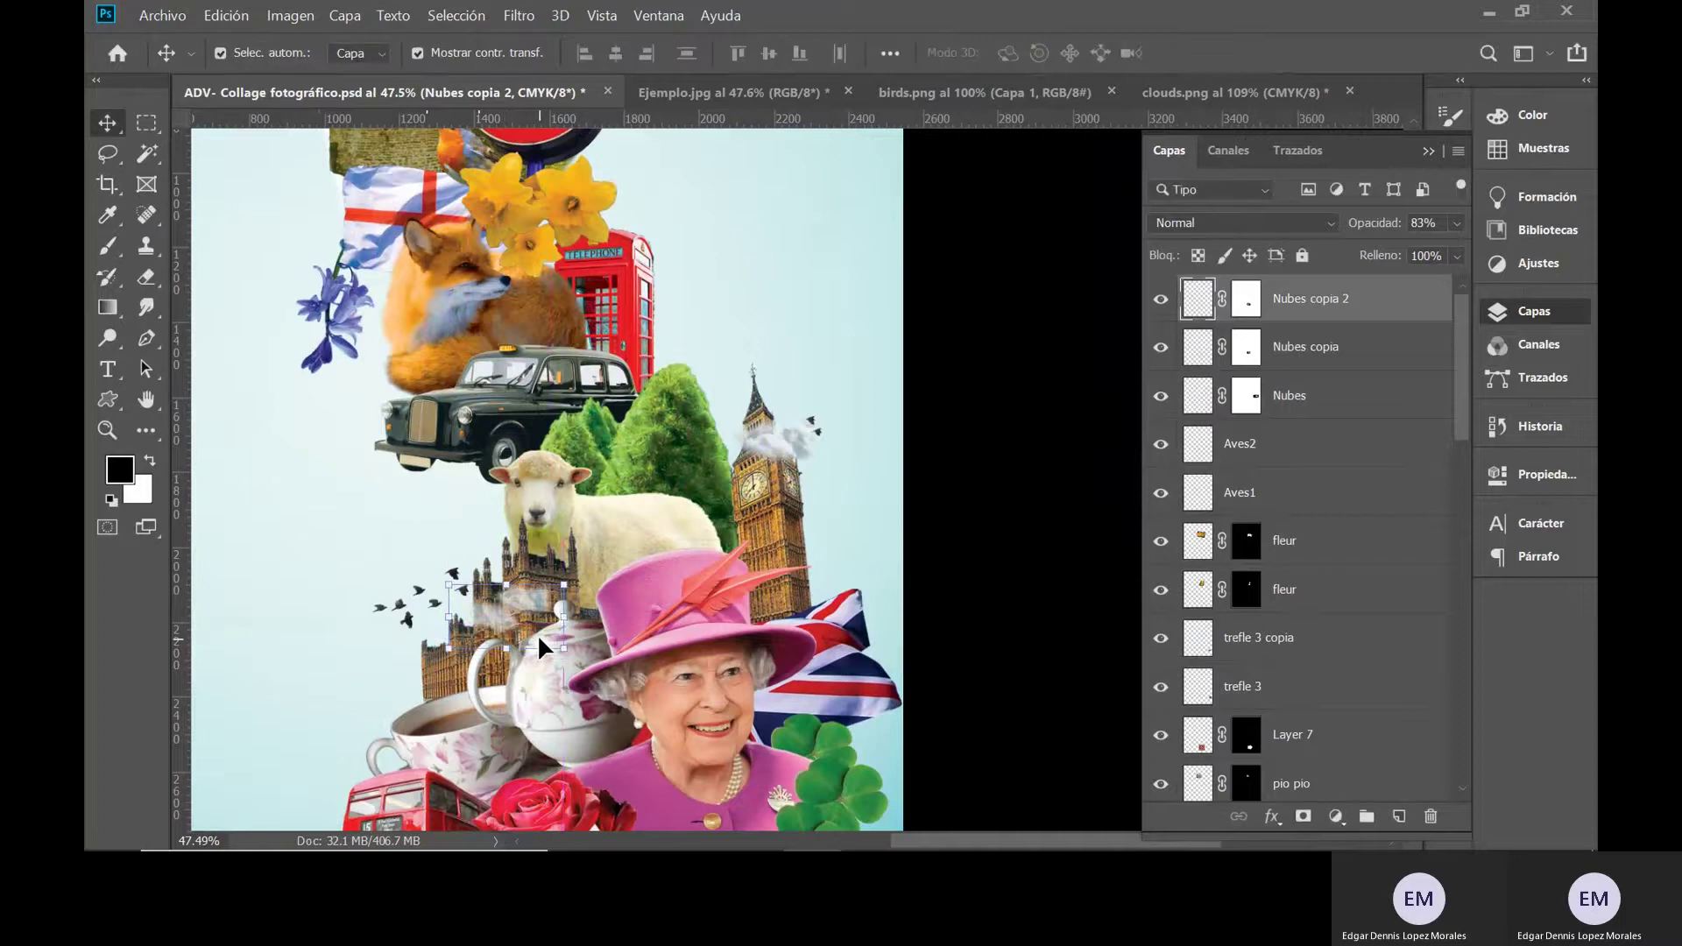
{"action": "key", "text": "shift+Right"}
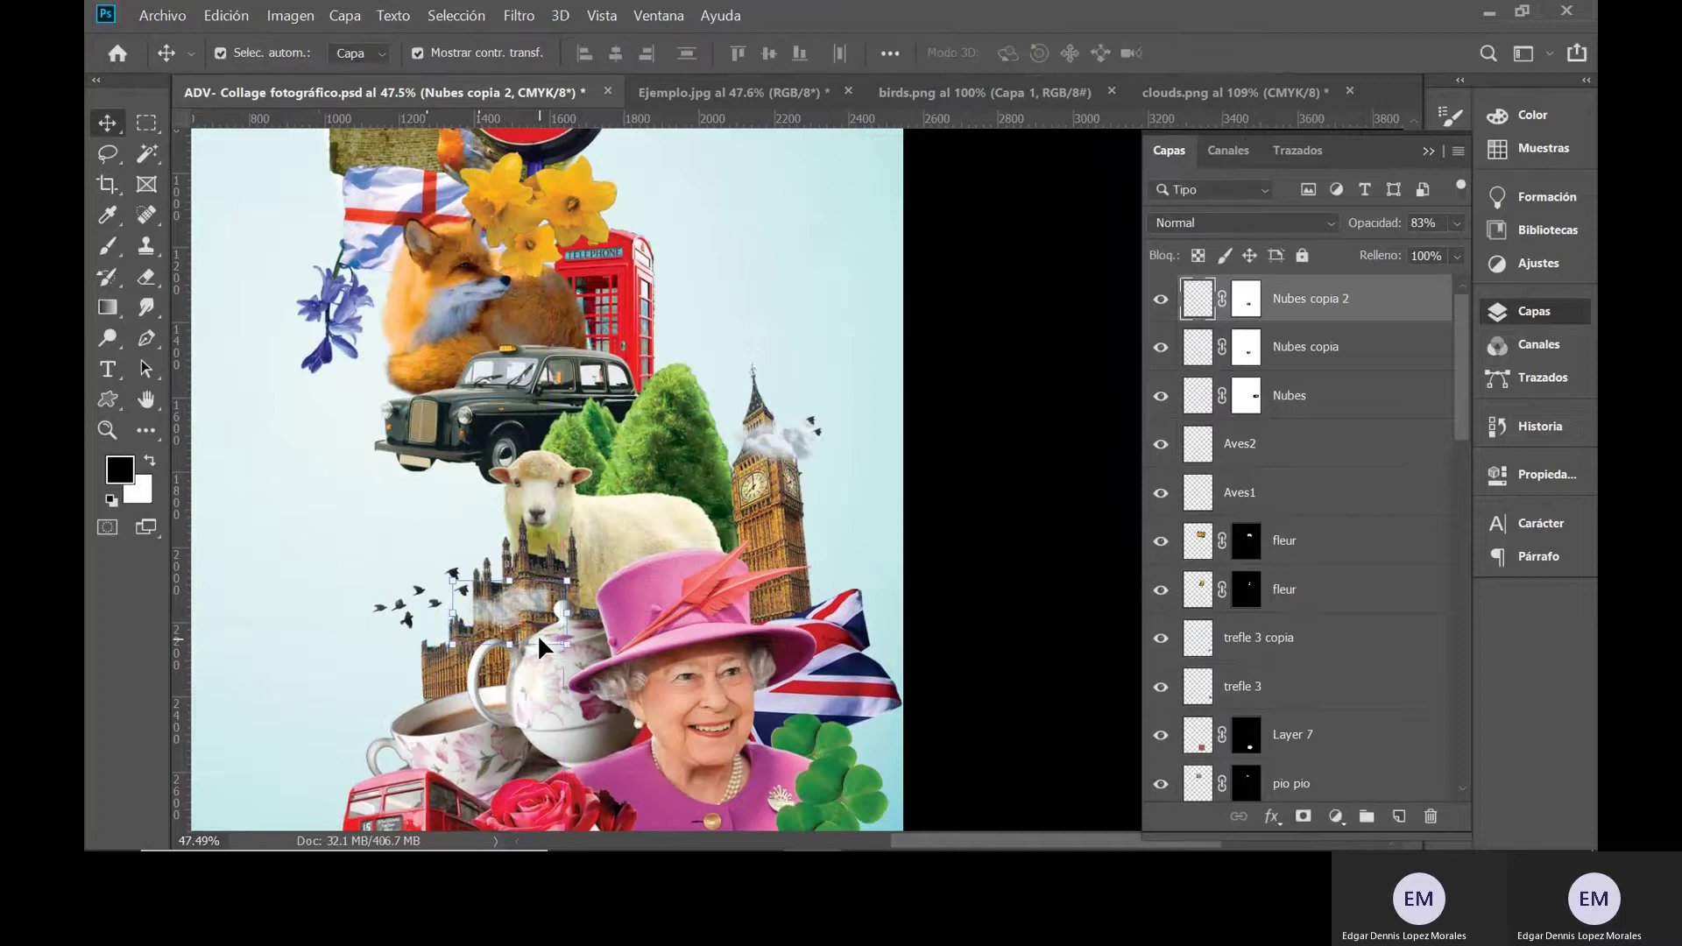
{"action": "key", "text": "shift+Up"}
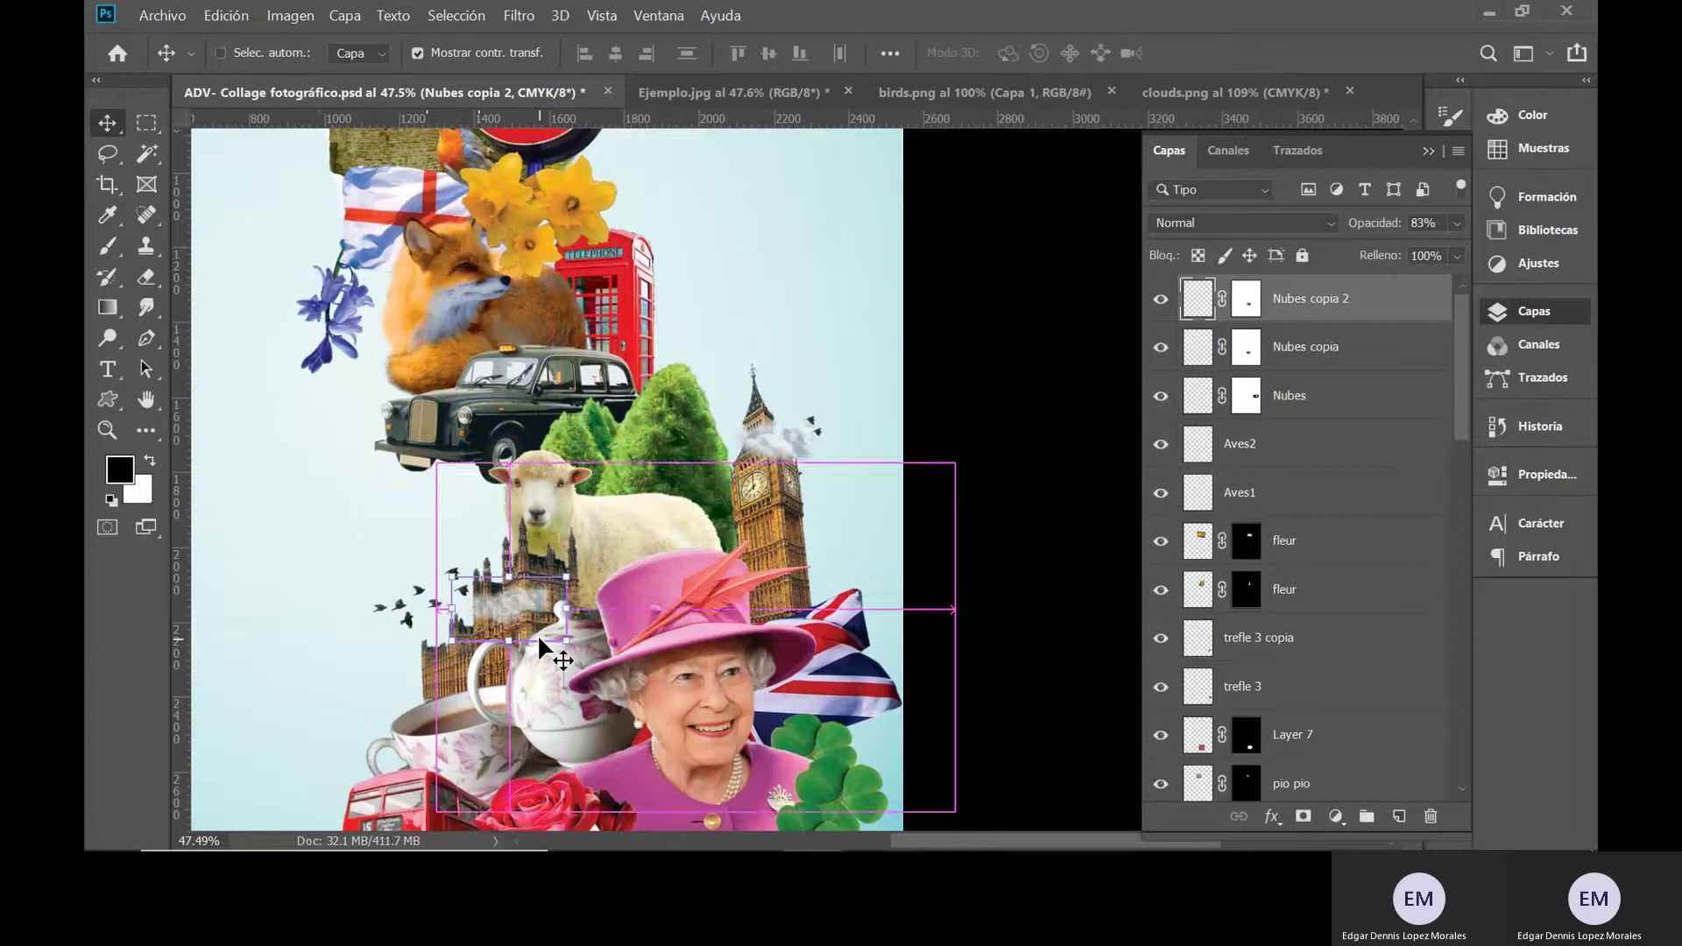
- Duplicate the rotated clouds and move the copy down and left over the palace's left wing, then deselect it
{"action": "key", "text": "ctrl+j"}
{"action": "key", "text": "shift+Left"}
{"action": "key", "text": "shift+Left"}
{"action": "key", "text": "shift+Down"}
{"action": "key", "text": "shift+Down"}
{"action": "key", "text": "shift+Down"}
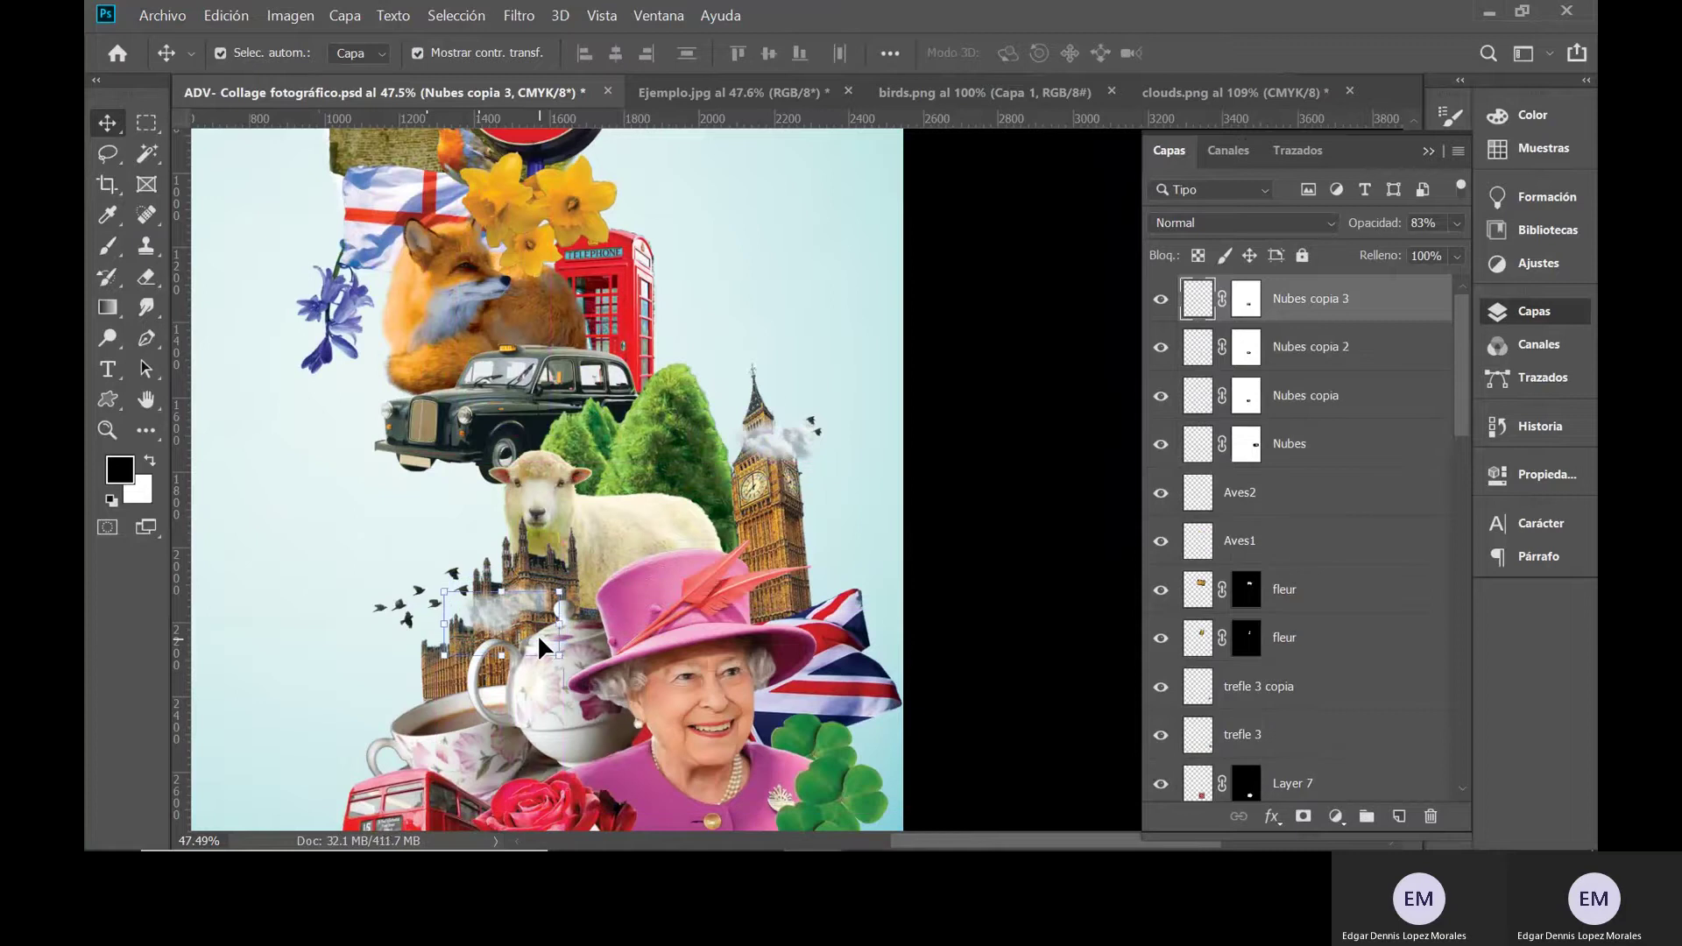
{"action": "key", "text": "shift+Left"}
{"action": "key", "text": "shift+Left"}
{"action": "key", "text": "shift+Left"}
{"action": "key", "text": "shift+Left"}
{"action": "key", "text": "shift+Left"}
{"action": "key", "text": "shift+Left"}
{"action": "key", "text": "shift+Down"}
{"action": "key", "text": "shift+Down"}
{"action": "key", "text": "shift+Down"}
{"action": "key", "text": "shift+Left"}
{"action": "key", "text": "shift+Left"}
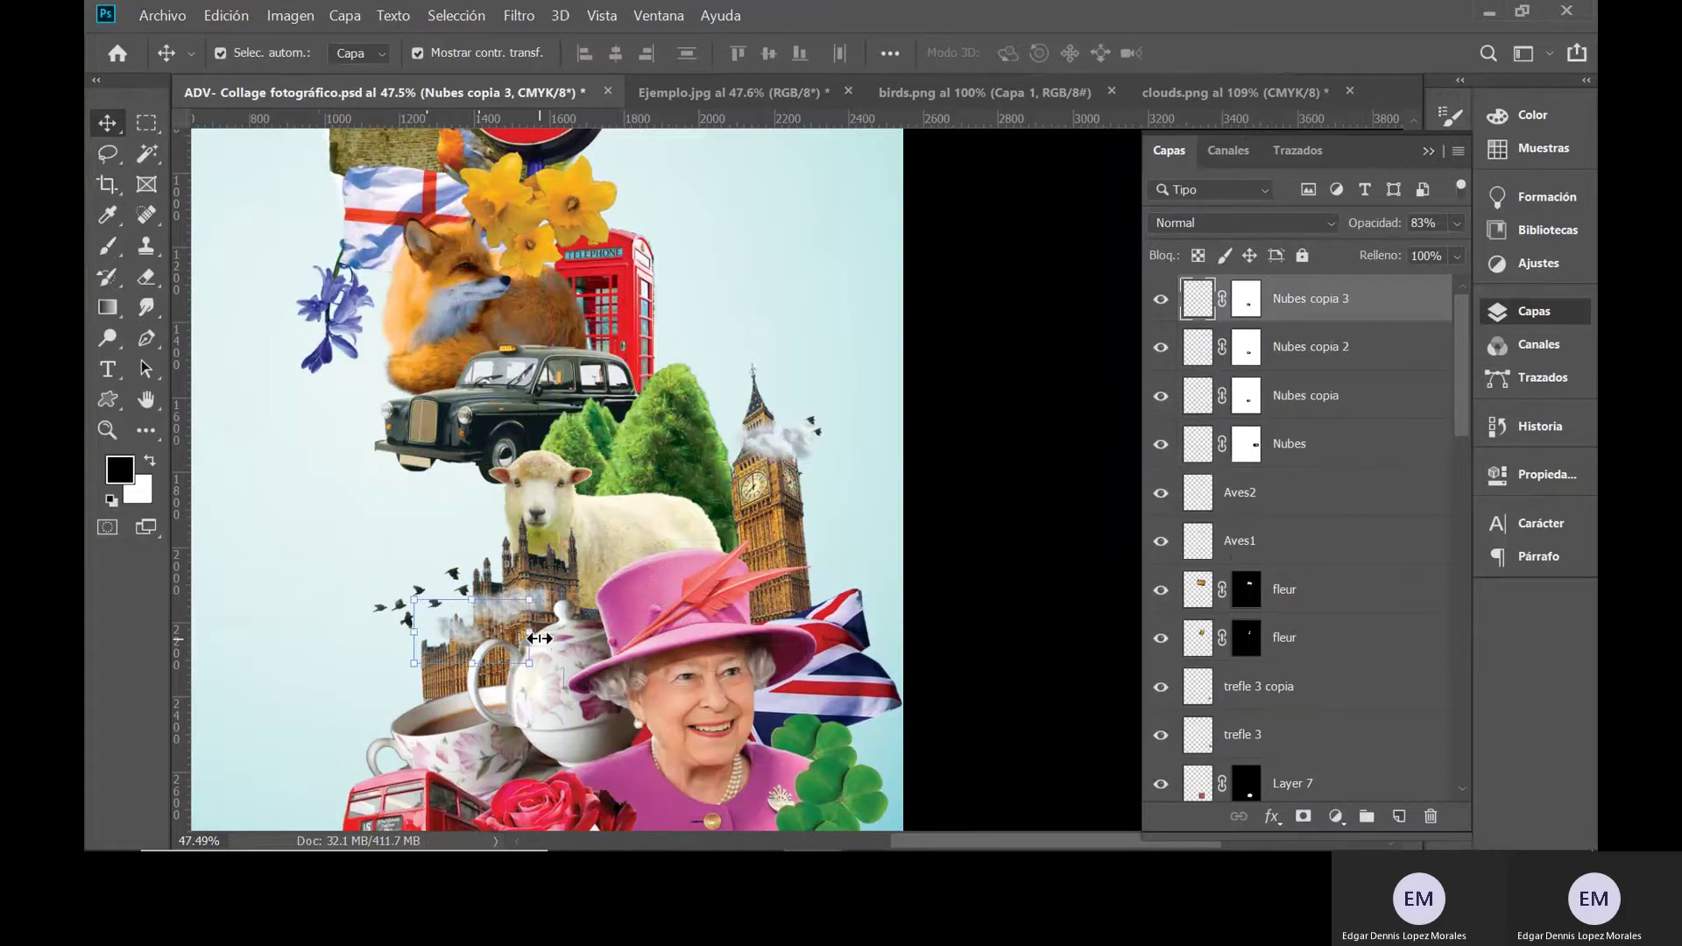
{"action": "key", "text": "shift+Down"}
{"action": "key", "text": "shift+Down"}
{"action": "key", "text": "shift+Left"}
{"action": "key", "text": "shift+Left"}
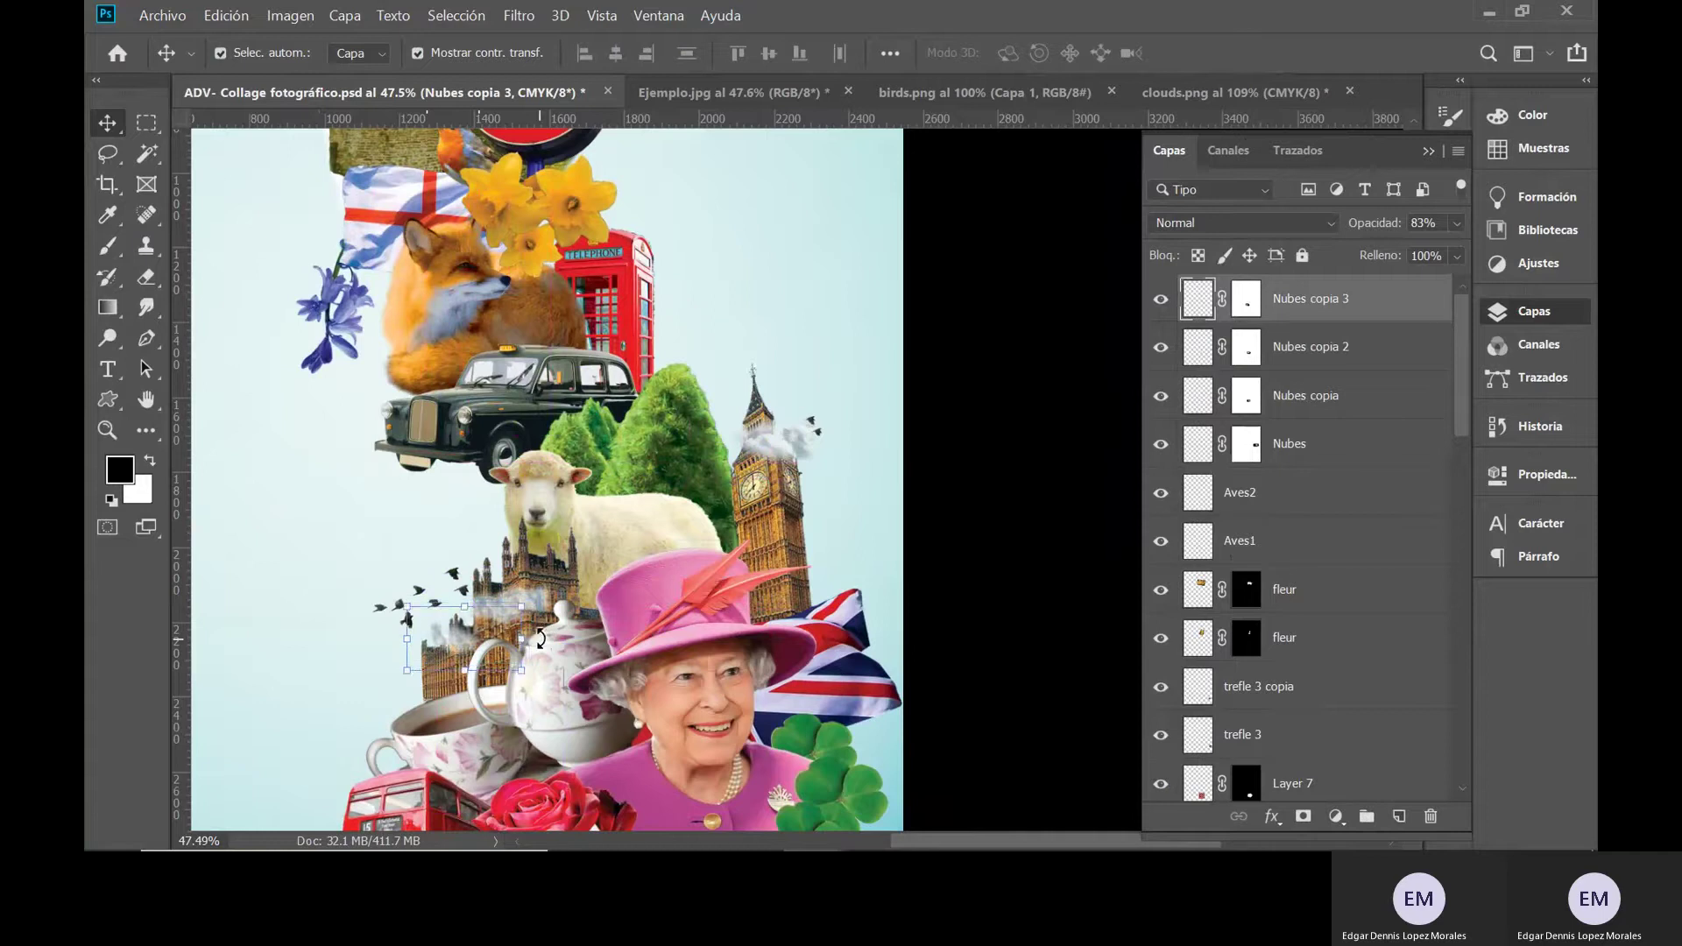
{"action": "left_click", "coordinate": [964, 468]}
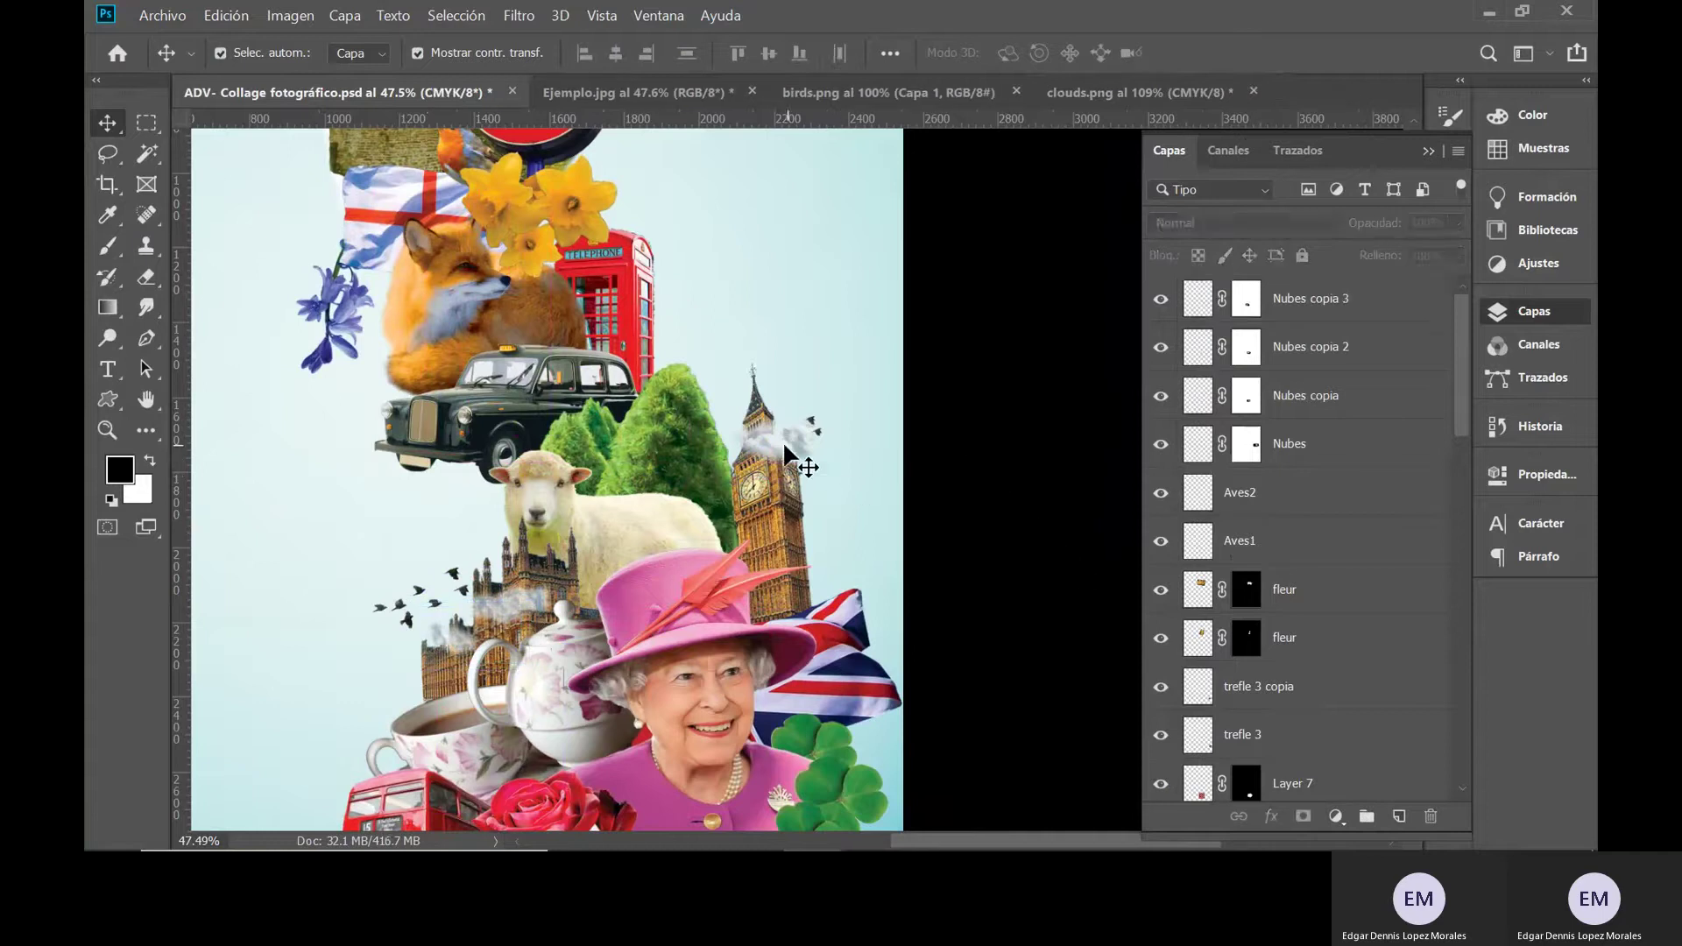
- Scale the clock tower's clouds down slightly, keeping their lower-left corner in place
{"action": "left_click", "coordinate": [781, 439]}
{"action": "left_click", "coordinate": [837, 401]}
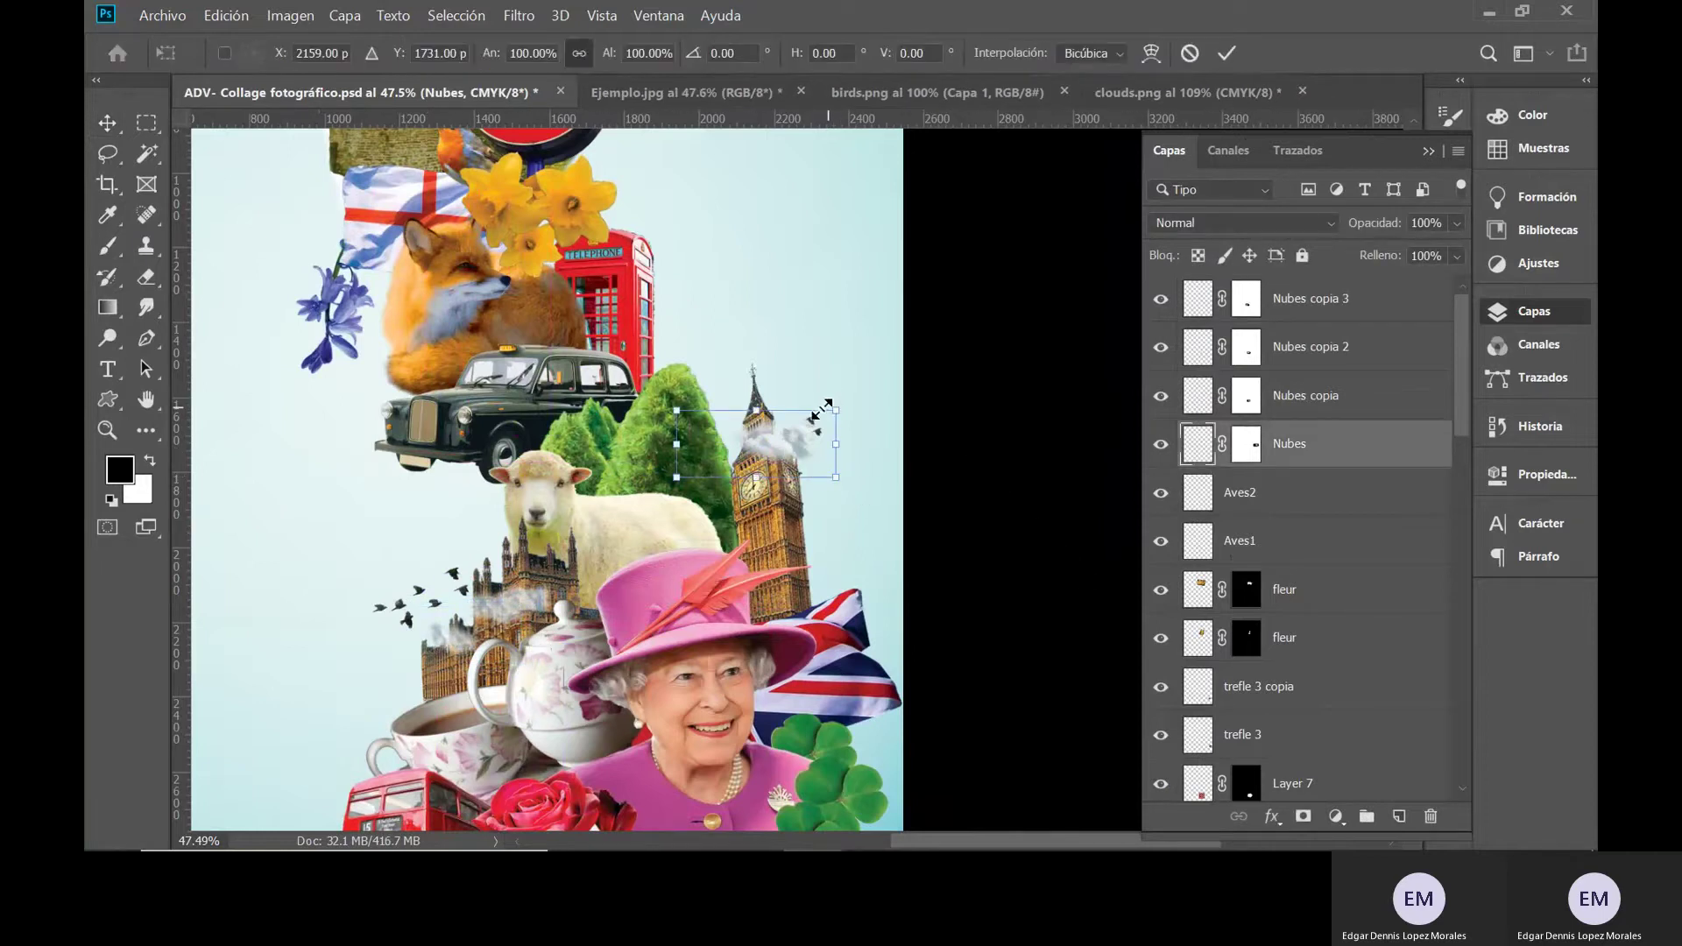
{"action": "left_click_drag", "start_coordinate": [823, 408], "coordinate": [821, 418]}
{"action": "key", "text": "Return"}
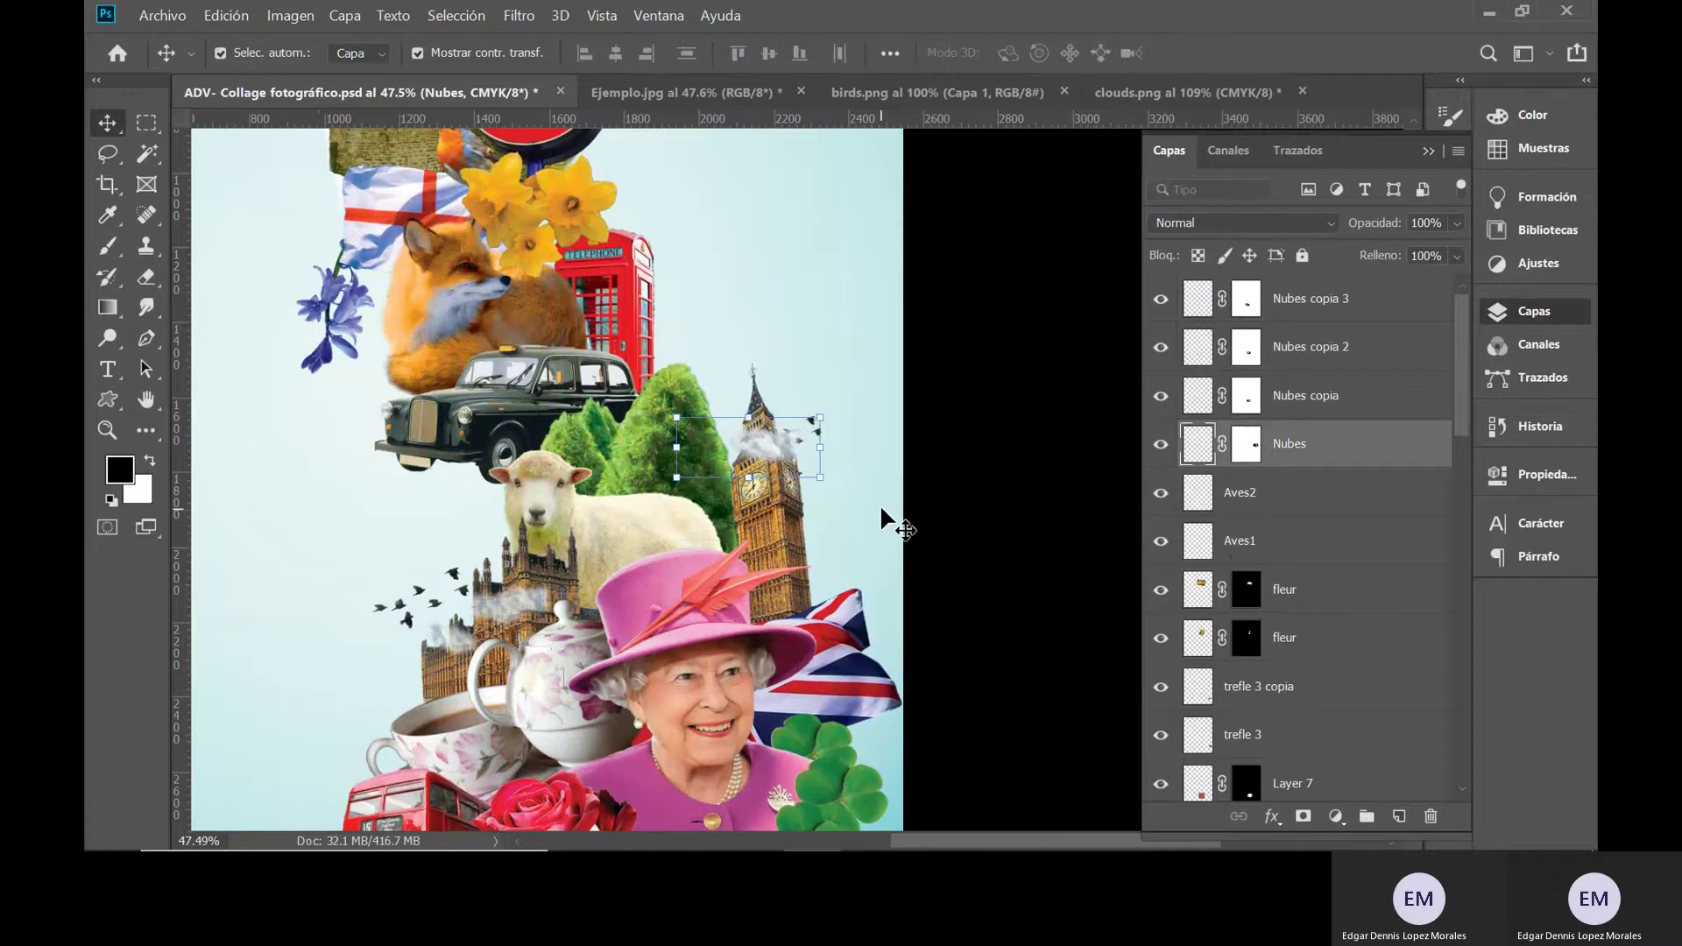
- Nudge the clock tower's clouds right and slightly down so they sit just below the small birds, then deselect them
{"action": "key", "text": "Right"}
{"action": "key", "text": "Right"}
{"action": "key", "text": "Right"}
{"action": "key", "text": "Right"}
{"action": "key", "text": "Right"}
{"action": "key", "text": "Right"}
{"action": "key", "text": "Right"}
{"action": "key", "text": "Right"}
{"action": "key", "text": "Right"}
{"action": "key", "text": "Right"}
{"action": "key", "text": "Right"}
{"action": "key", "text": "Right"}
{"action": "key", "text": "Right"}
{"action": "key", "text": "Right"}
{"action": "key", "text": "Right"}
{"action": "key", "text": "Right"}
{"action": "key", "text": "Right"}
{"action": "key", "text": "Right"}
{"action": "key", "text": "Right"}
{"action": "key", "text": "Right"}
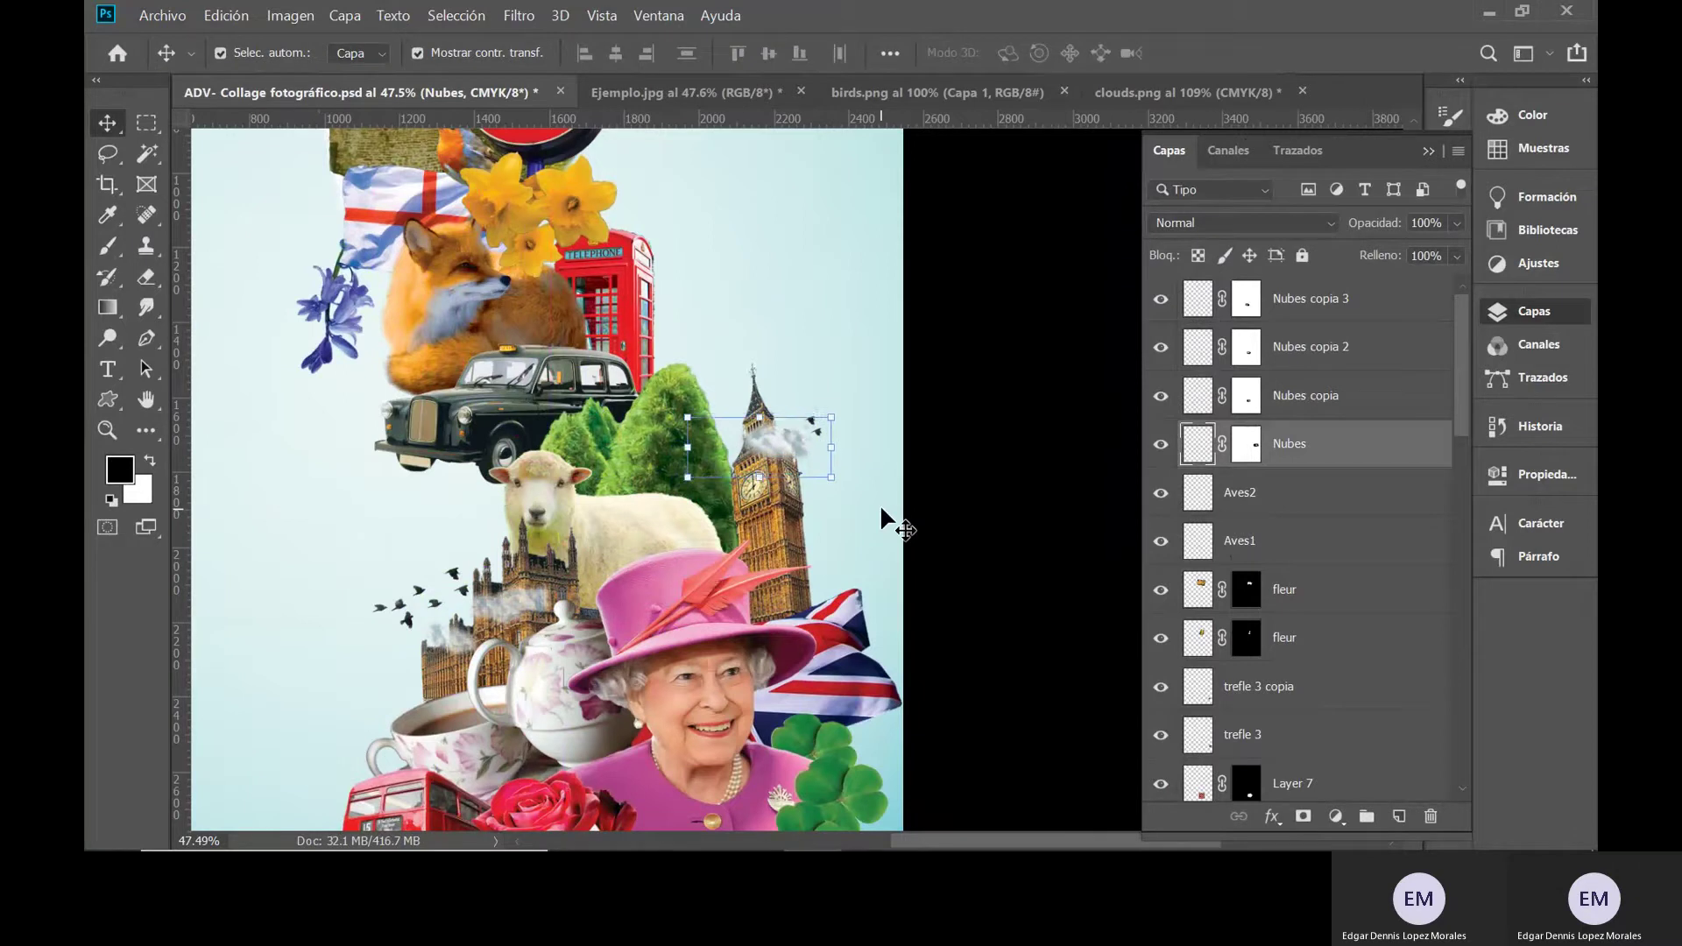
{"action": "key", "text": "Down"}
{"action": "key", "text": "Down"}
{"action": "key", "text": "Down"}
{"action": "key", "text": "Down"}
{"action": "key", "text": "Down"}
{"action": "key", "text": "Down"}
{"action": "key", "text": "Down"}
{"action": "key", "text": "Down"}
{"action": "key", "text": "Down"}
{"action": "key", "text": "Down"}
{"action": "key", "text": "Down"}
{"action": "key", "text": "Down"}
{"action": "key", "text": "Down"}
{"action": "key", "text": "Down"}
{"action": "key", "text": "Down"}
{"action": "key", "text": "Down"}
{"action": "key", "text": "Right"}
{"action": "key", "text": "Right"}
{"action": "key", "text": "Right"}
{"action": "key", "text": "Right"}
{"action": "key", "text": "Right"}
{"action": "key", "text": "Right"}
{"action": "key", "text": "Right"}
{"action": "key", "text": "Right"}
{"action": "key", "text": "Right"}
{"action": "key", "text": "Right"}
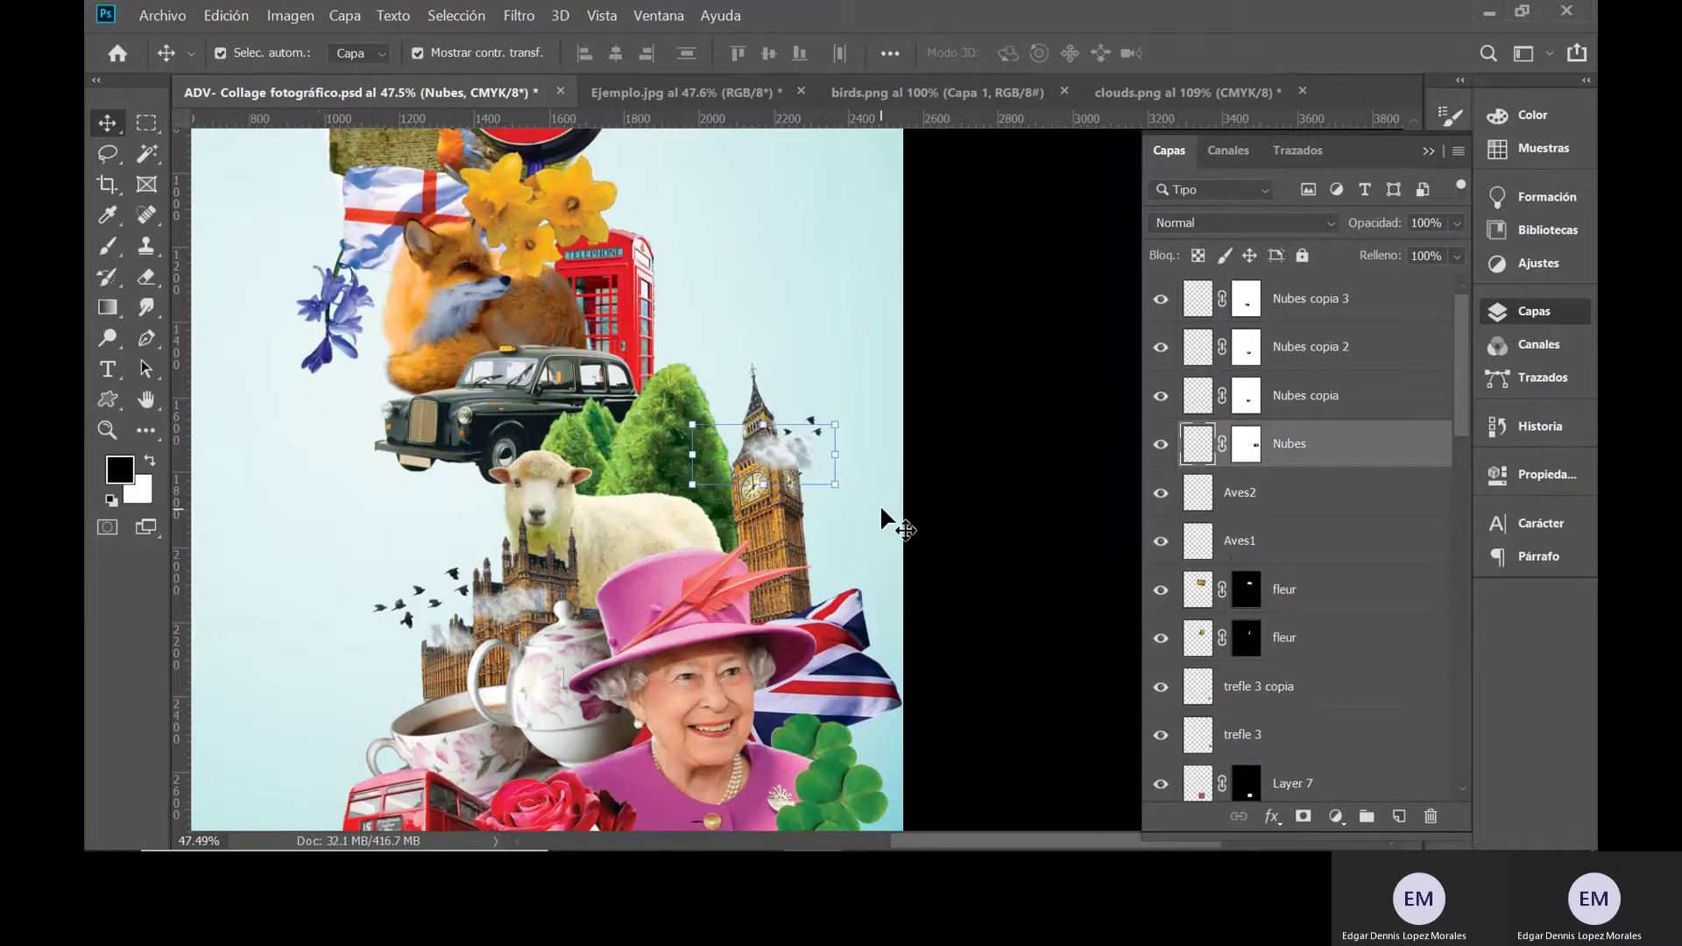
{"action": "left_click", "coordinate": [914, 481]}
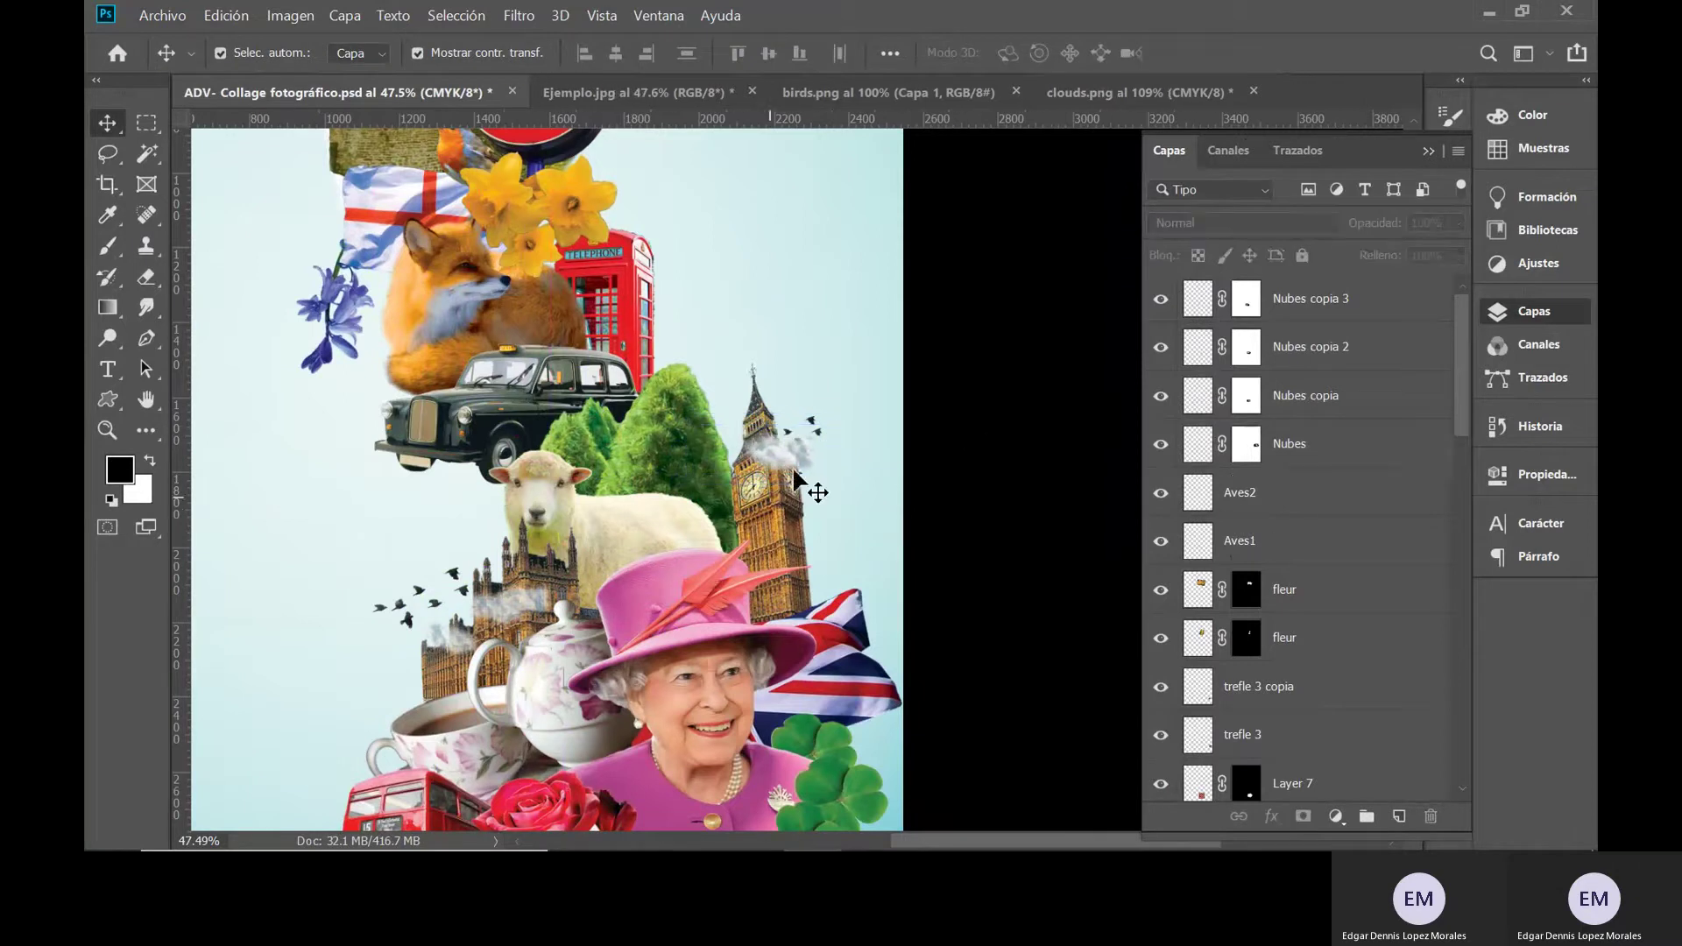
- Group the four cloud layers, from Nubes copia 3 down to Nubes, and name the group Nubes
{"action": "left_click", "coordinate": [1312, 393]}
{"action": "left_click", "coordinate": [1321, 307]}
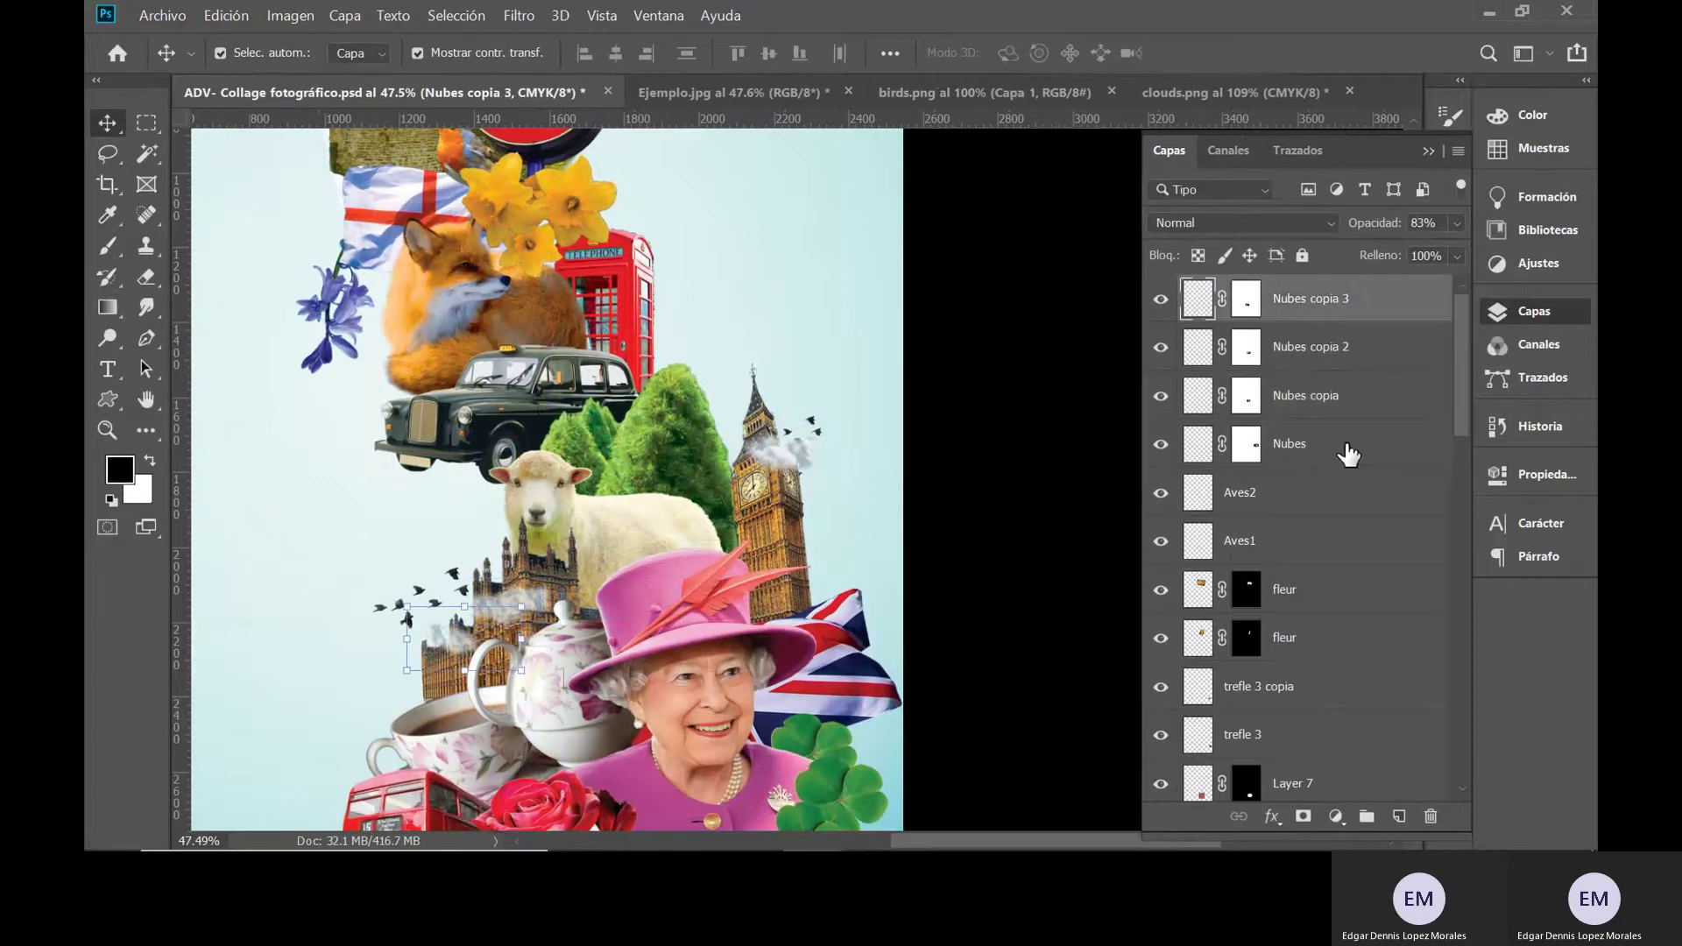
{"action": "left_click", "coordinate": [1310, 447], "text": "shift"}
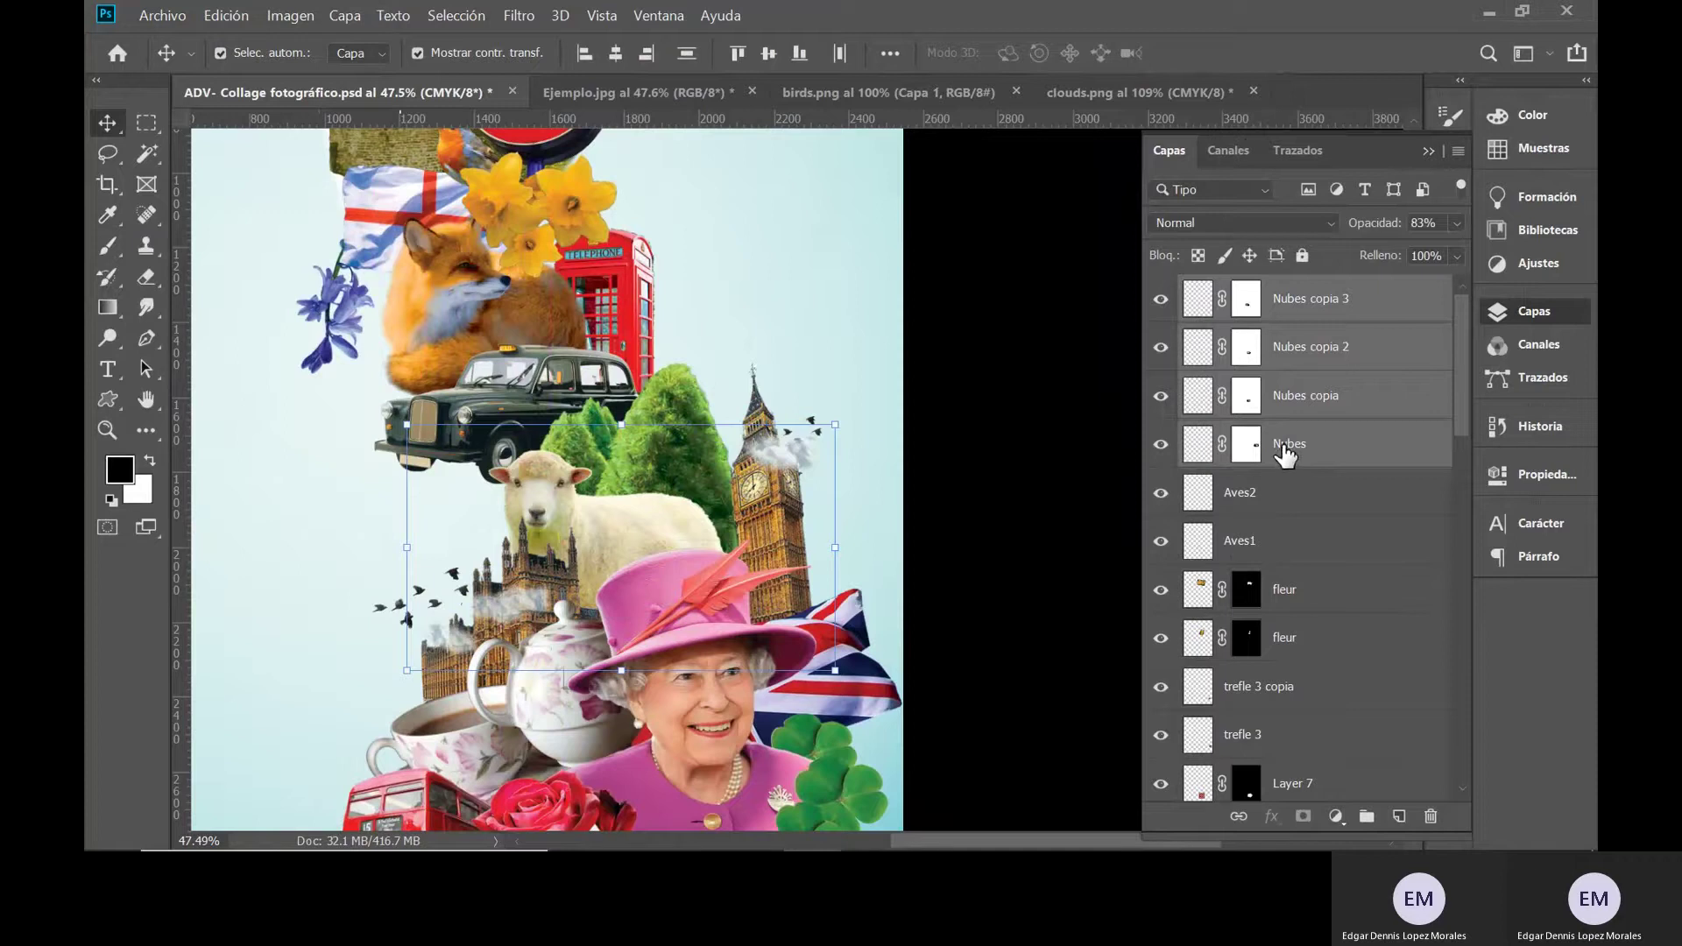
{"action": "left_click_drag", "start_coordinate": [1285, 454], "coordinate": [1367, 816]}
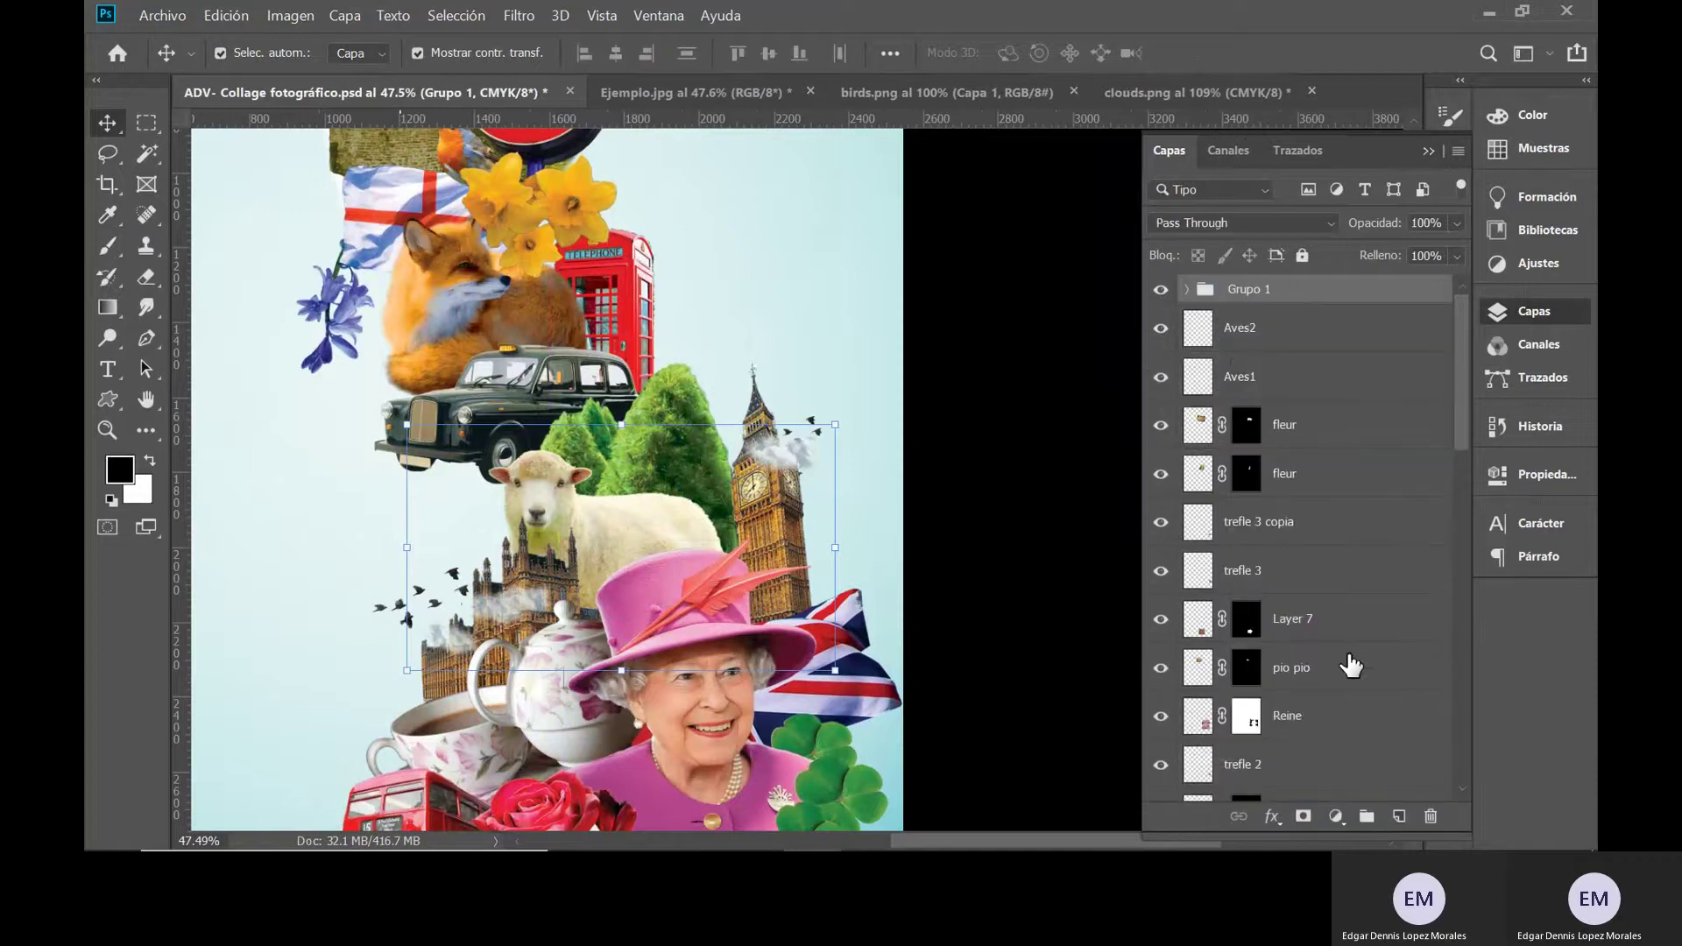
{"action": "double_click", "coordinate": [1248, 289]}
{"action": "type", "text": "Nubes"}
{"action": "key", "text": "Return"}
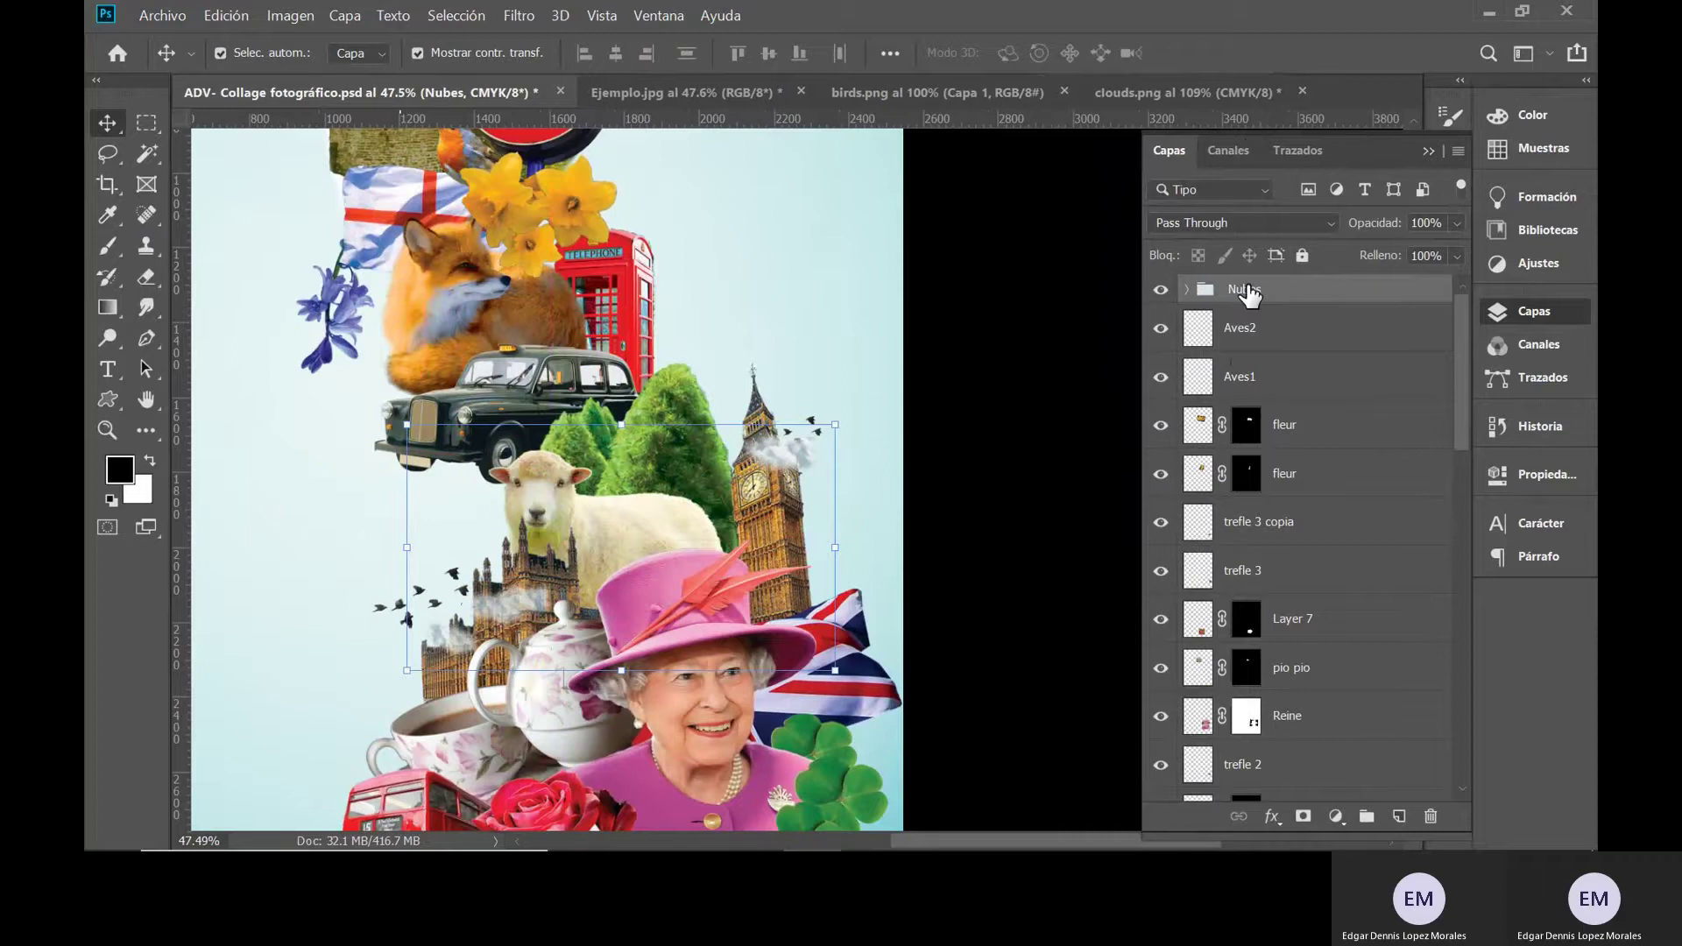
- Add a Color Balance adjustment above the Nubes group with midtones yellow–blue at -29
{"action": "left_click", "coordinate": [1338, 819]}
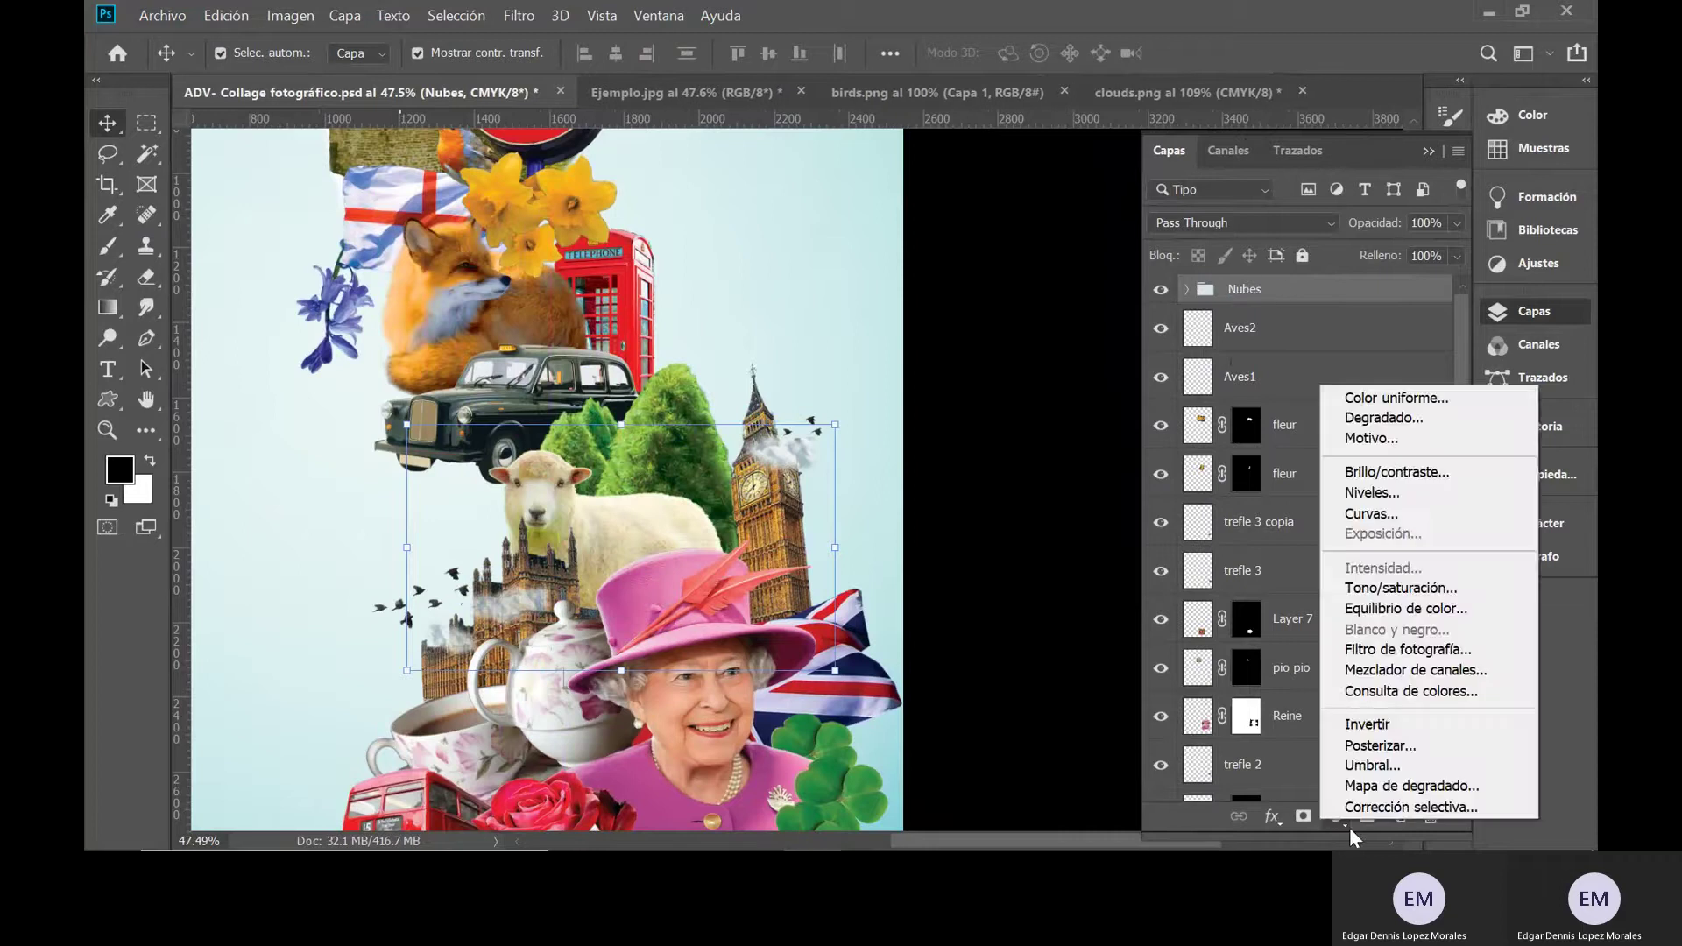
{"action": "left_click", "coordinate": [1384, 606]}
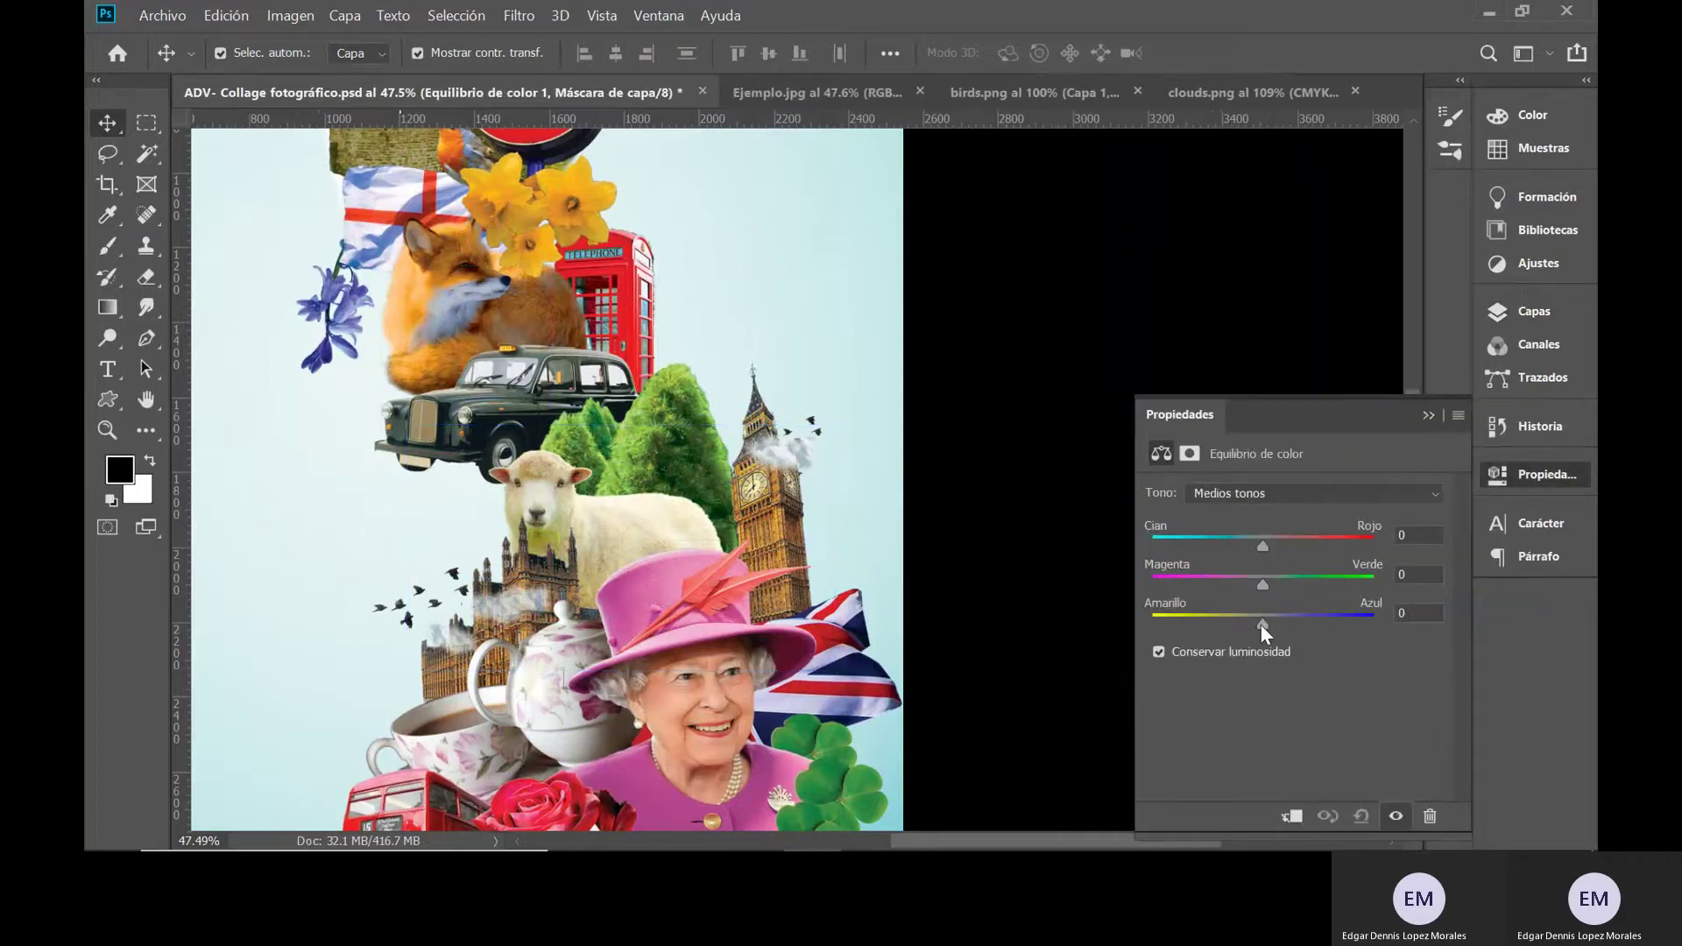
{"action": "left_click_drag", "start_coordinate": [1260, 624], "coordinate": [1230, 626]}
- Clip the Color Balance adjustment to the Nubes group so it affects only the clouds
{"action": "left_click", "coordinate": [1513, 314]}
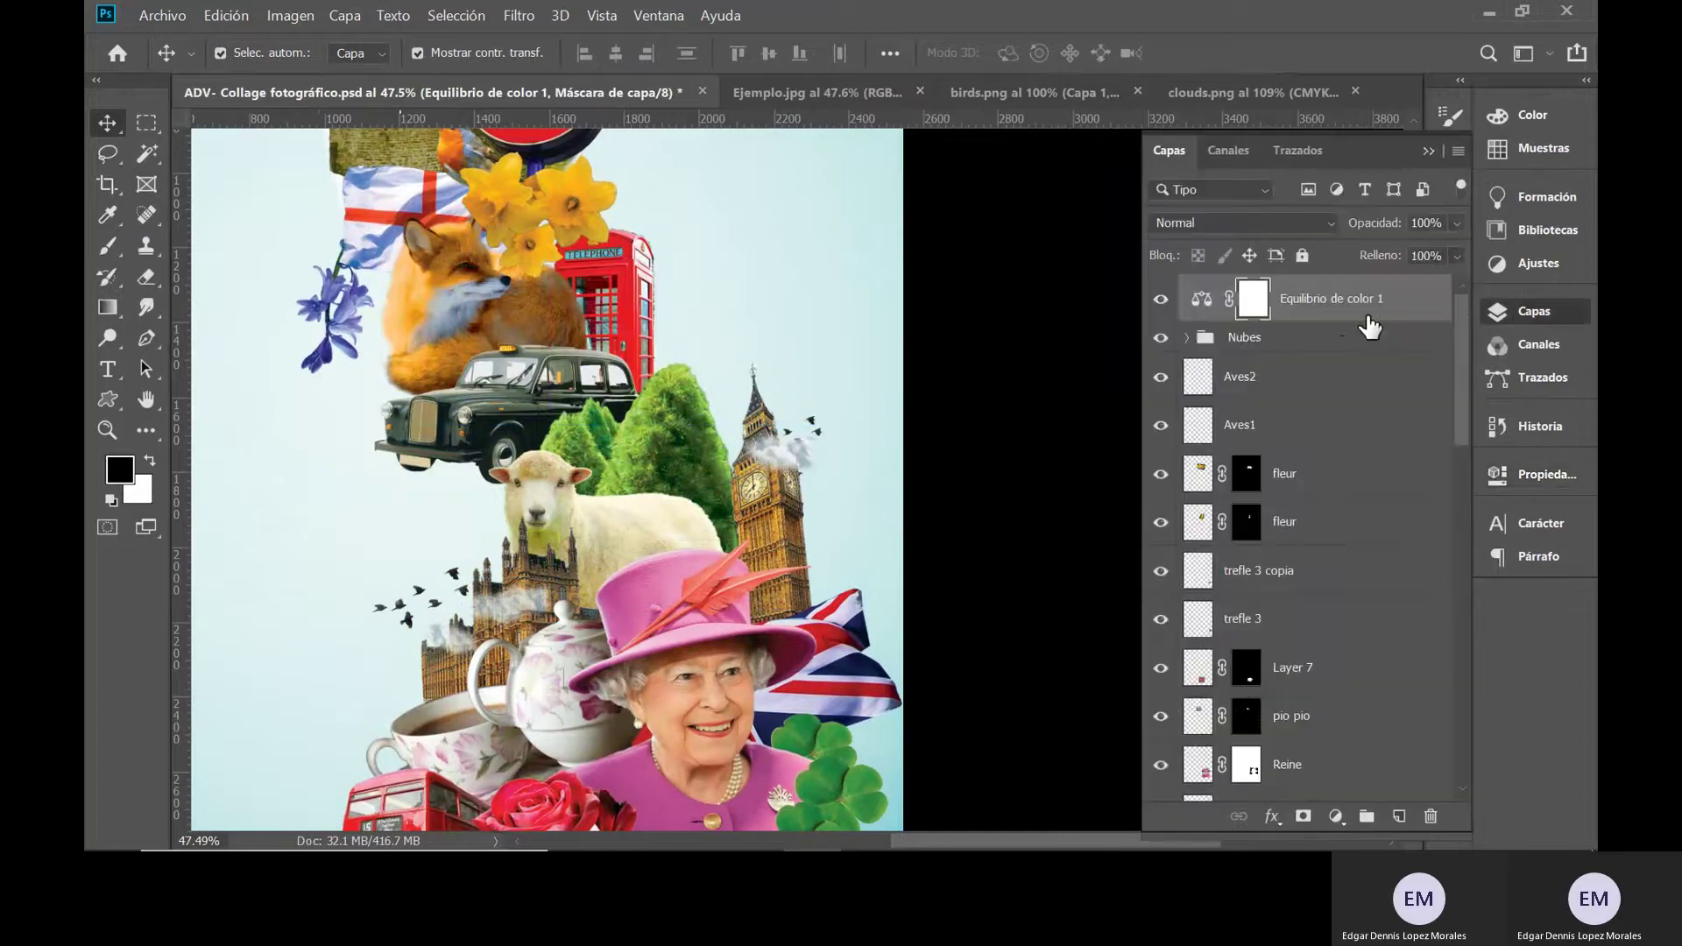
{"action": "mouse_move", "coordinate": [1363, 323]}
{"action": "left_mouse_down"}
{"action": "mouse_move", "coordinate": [1344, 341]}
{"action": "mouse_move", "coordinate": [1346, 316]}
{"action": "left_mouse_up"}
{"action": "left_click", "coordinate": [1346, 317], "text": "alt"}
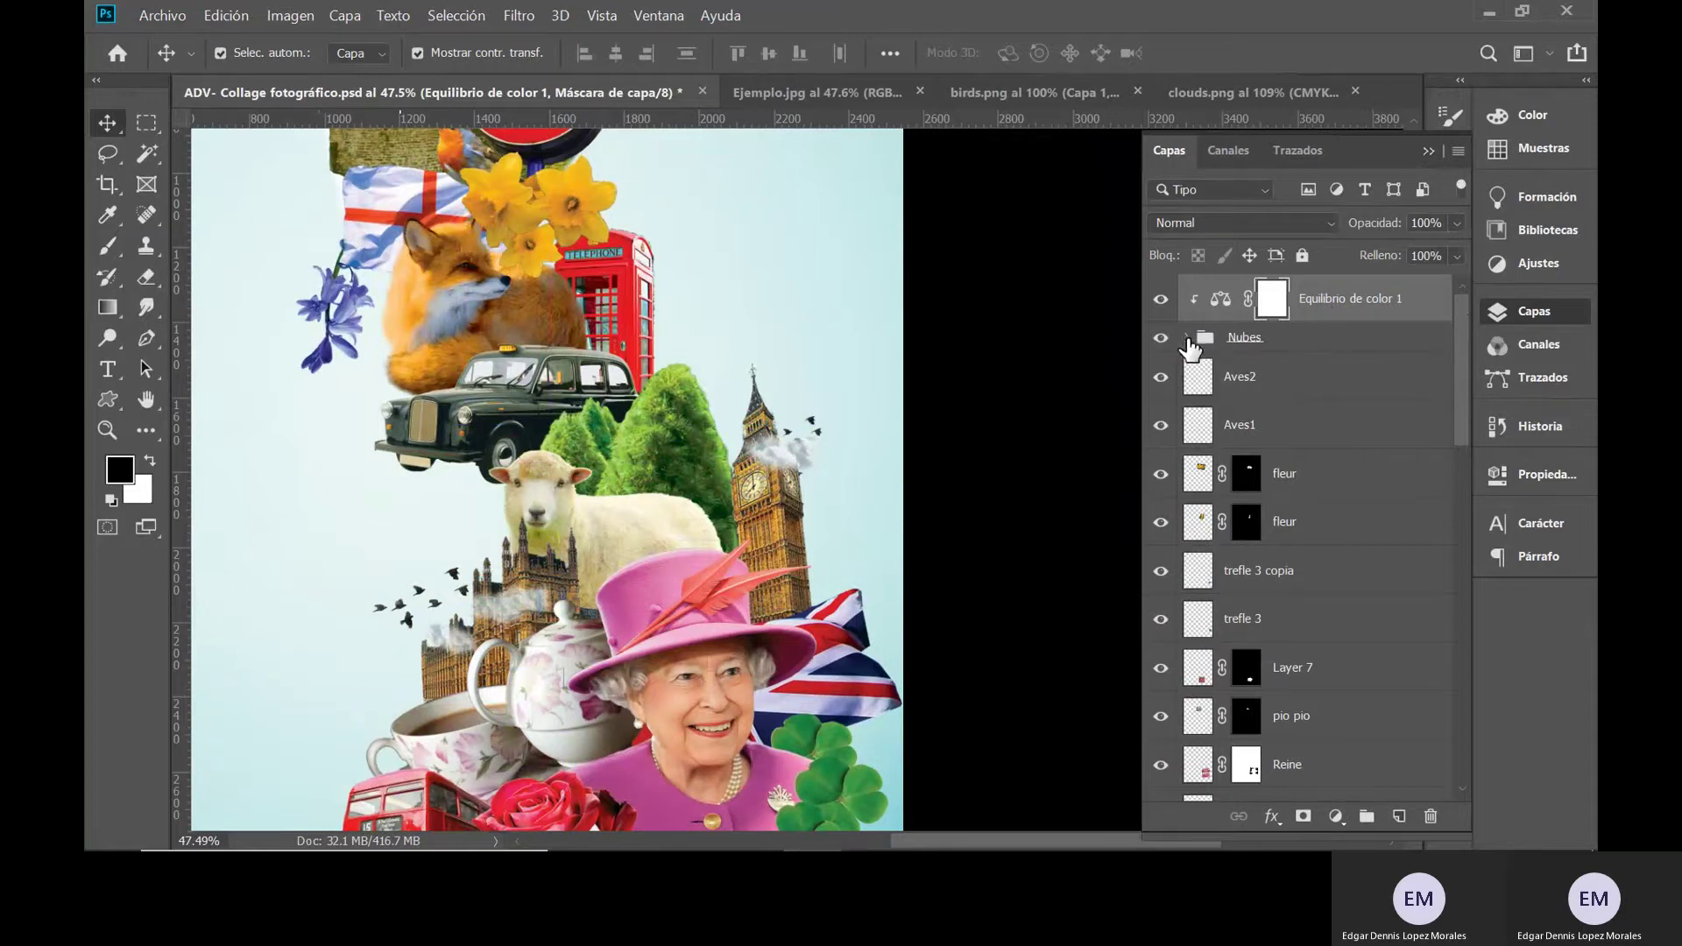
- Inspect the layers inside the Nubes group and compare the clouds with the Color Balance adjustment off and on
{"action": "left_click", "coordinate": [1188, 338]}
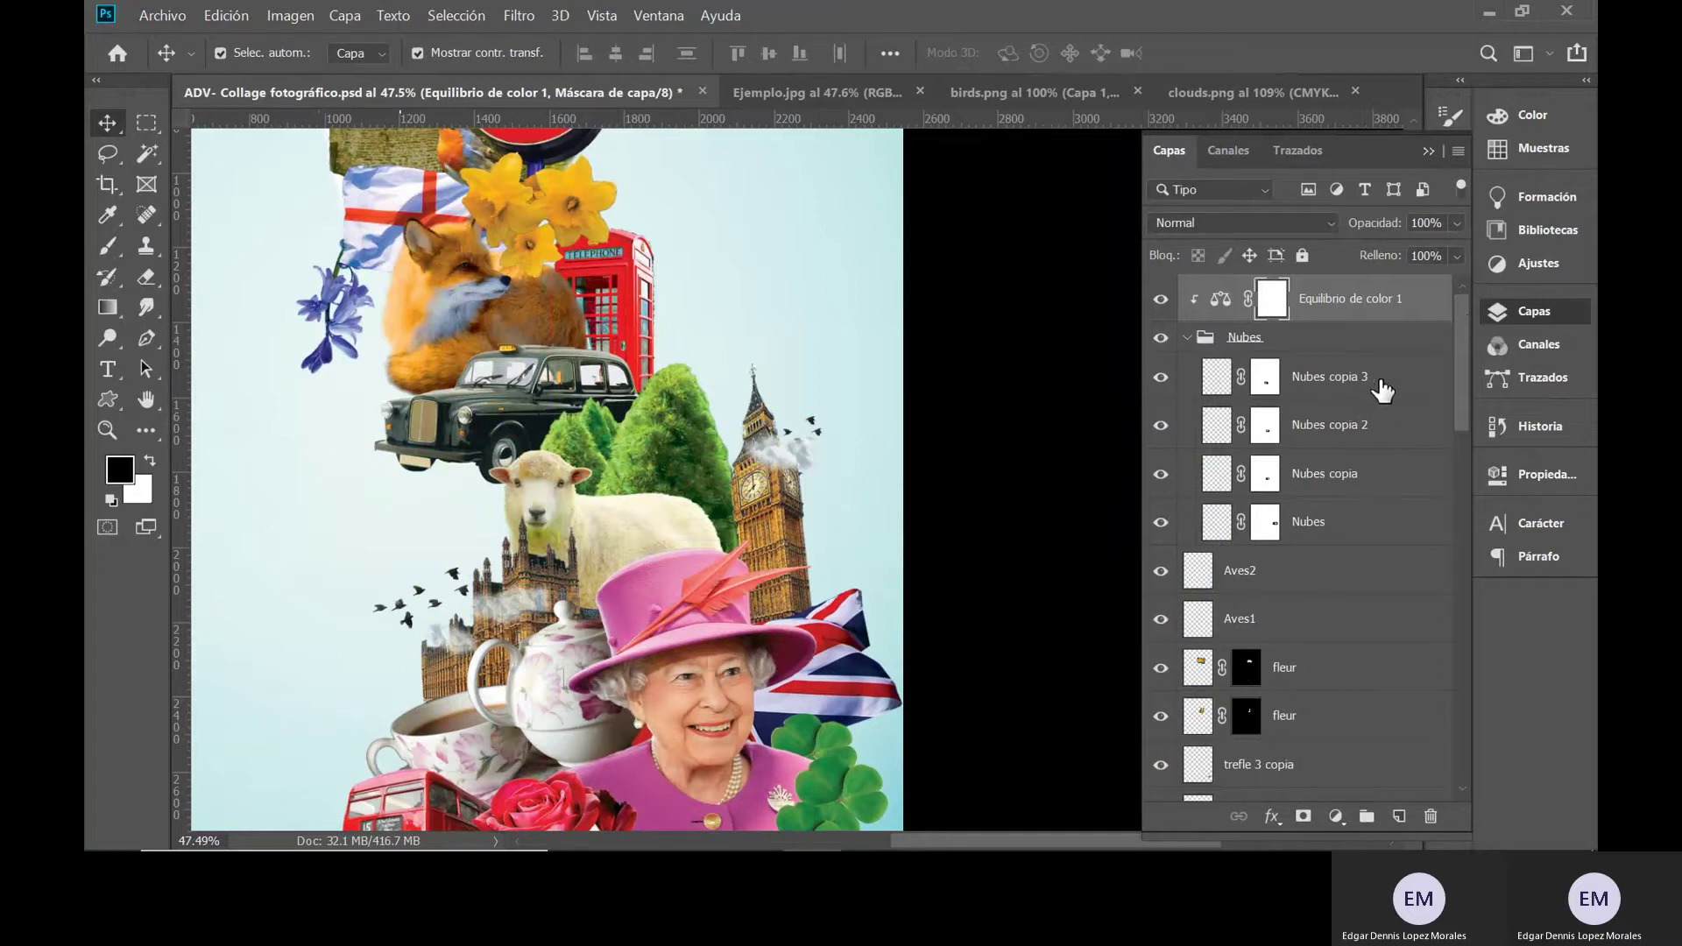
{"action": "left_click", "coordinate": [1185, 339]}
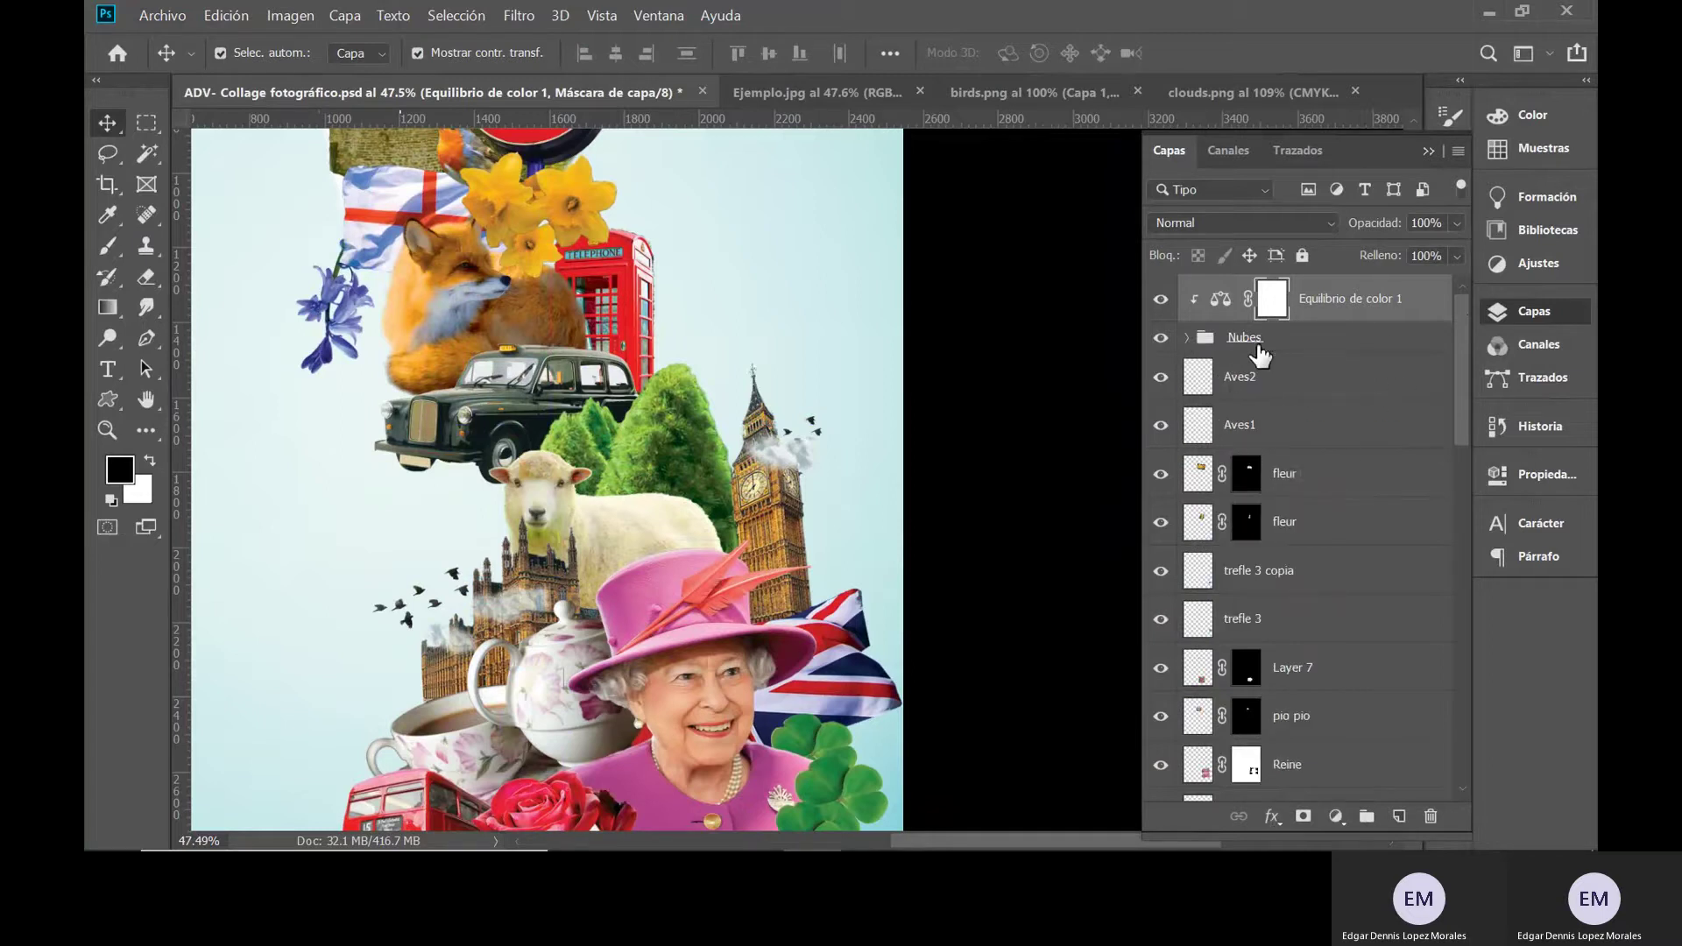
{"action": "left_click", "coordinate": [1257, 341]}
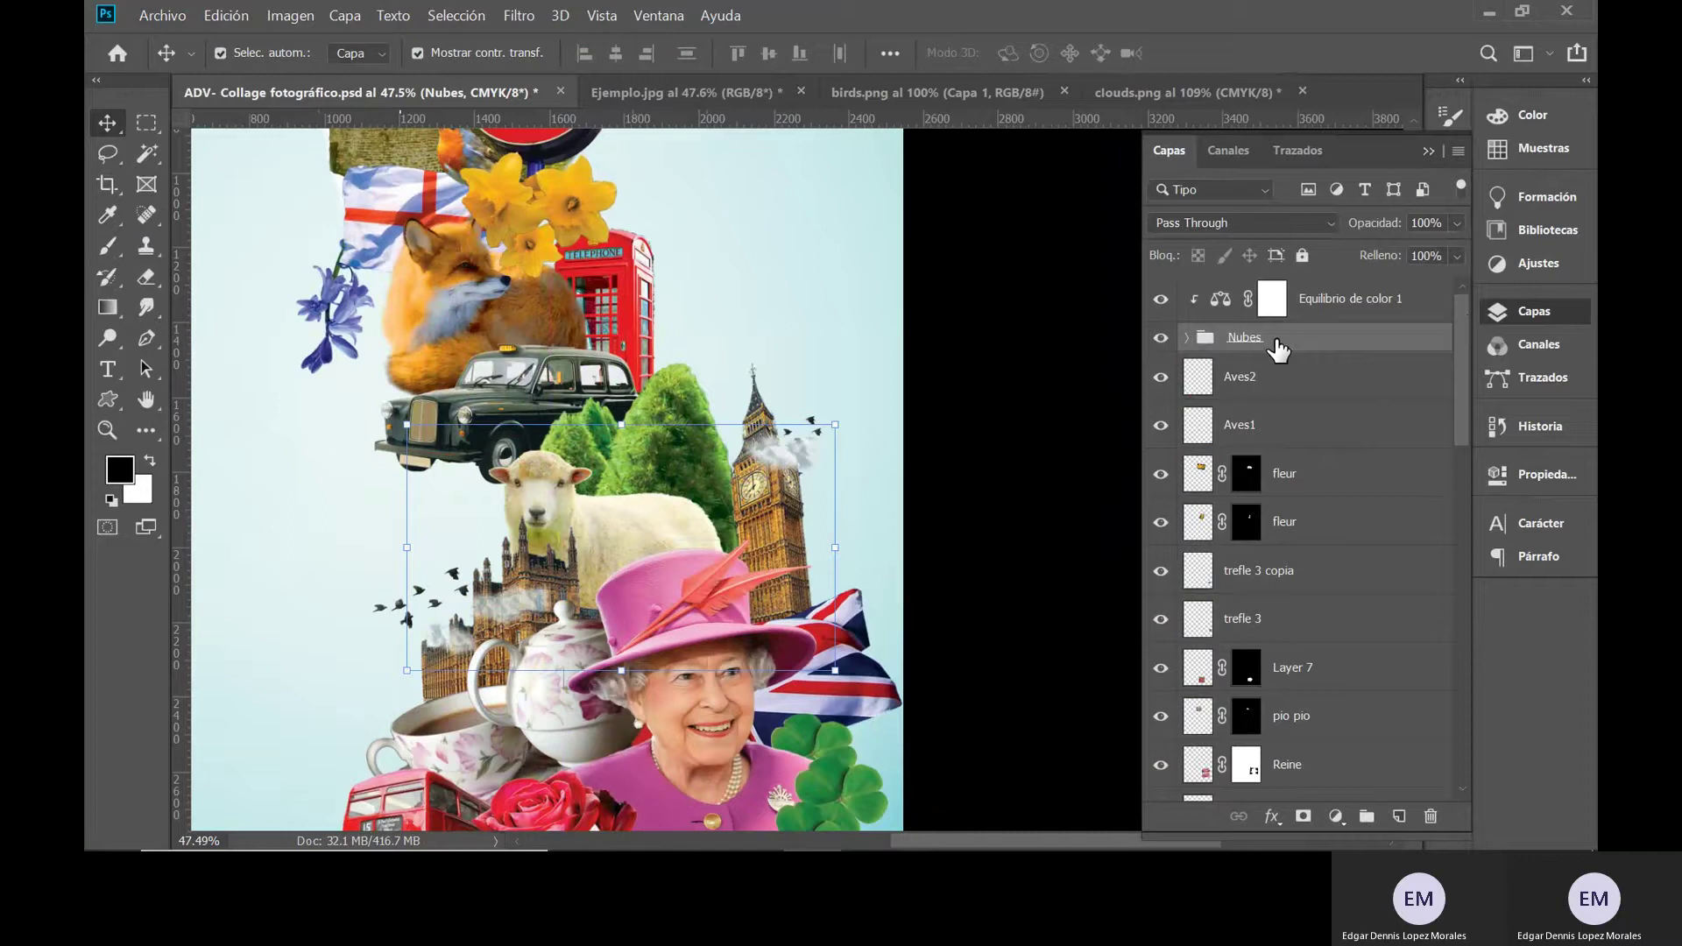
{"action": "left_click", "coordinate": [1319, 300]}
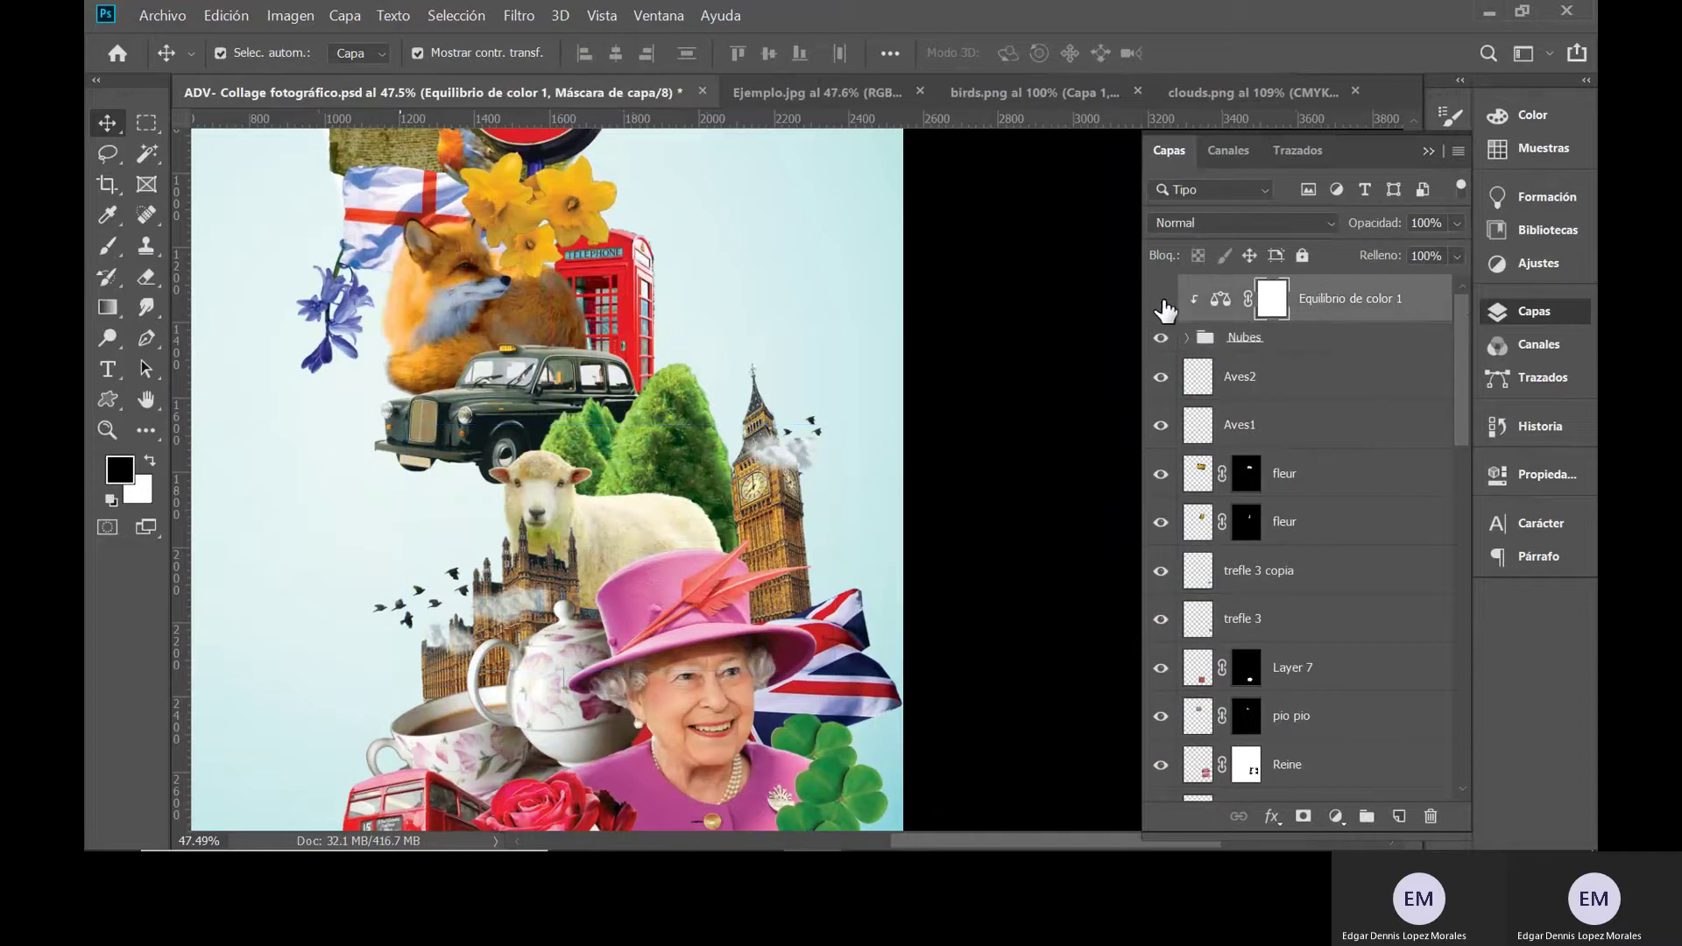
{"action": "left_click", "coordinate": [1163, 302]}
{"action": "left_click", "coordinate": [1164, 302]}
- Set the clouds' Color Balance midtones cyan–red value to +13 and return to the layer list
{"action": "double_click", "coordinate": [1221, 299]}
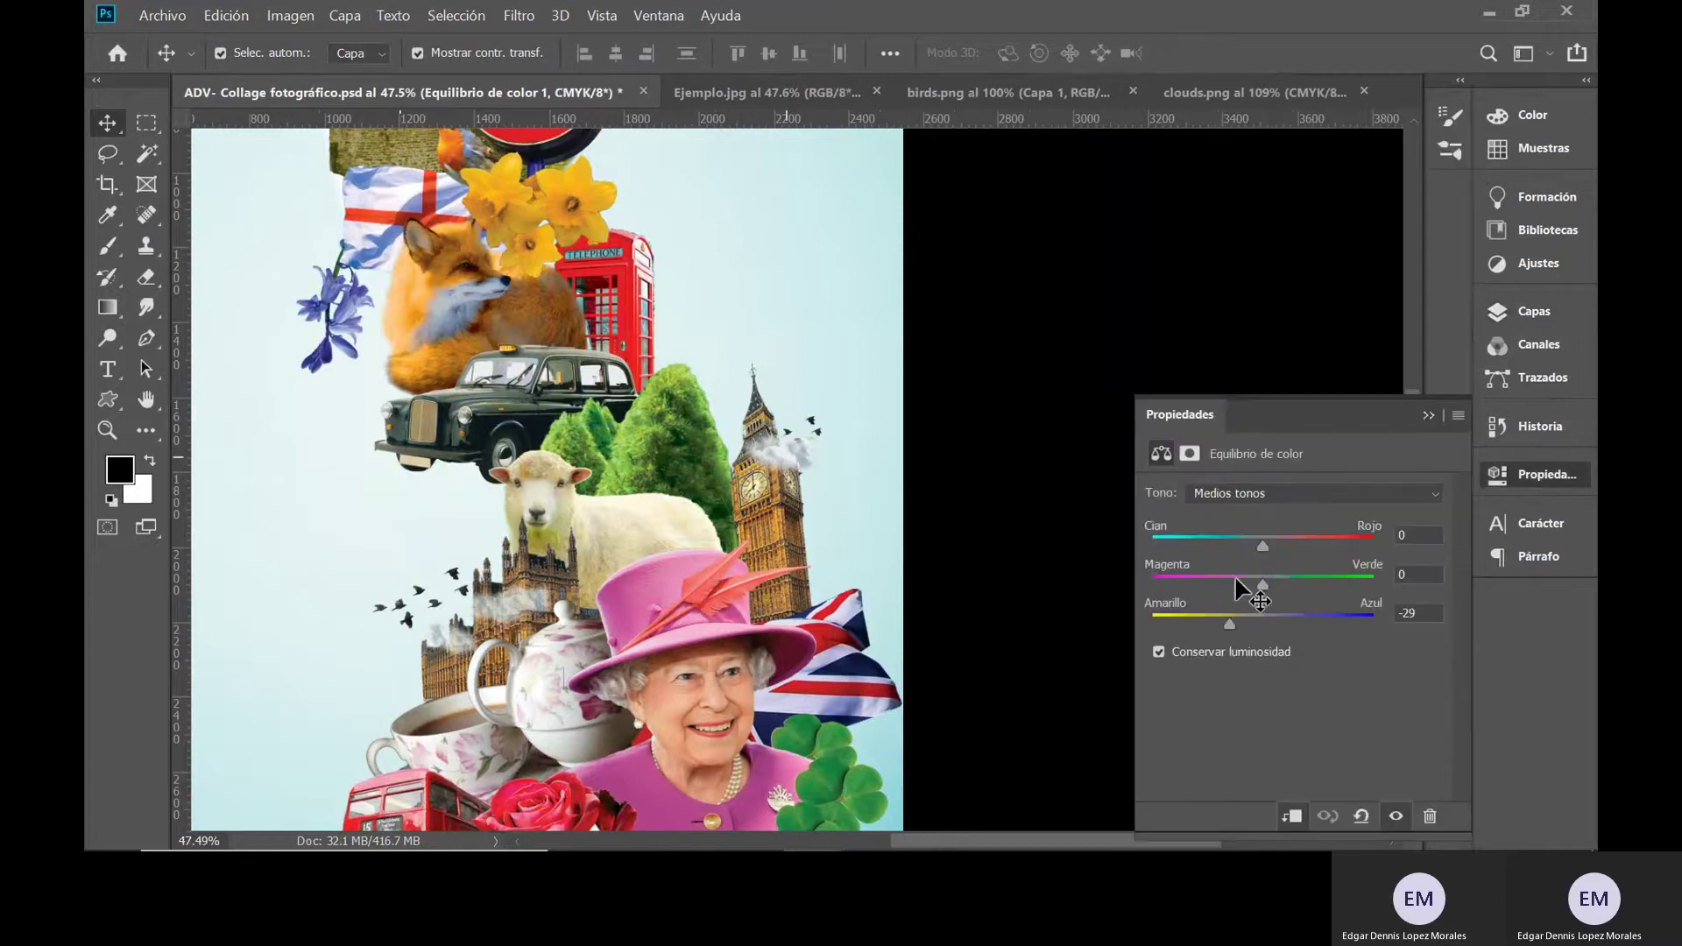
{"action": "left_click_drag", "start_coordinate": [1262, 546], "coordinate": [1275, 547]}
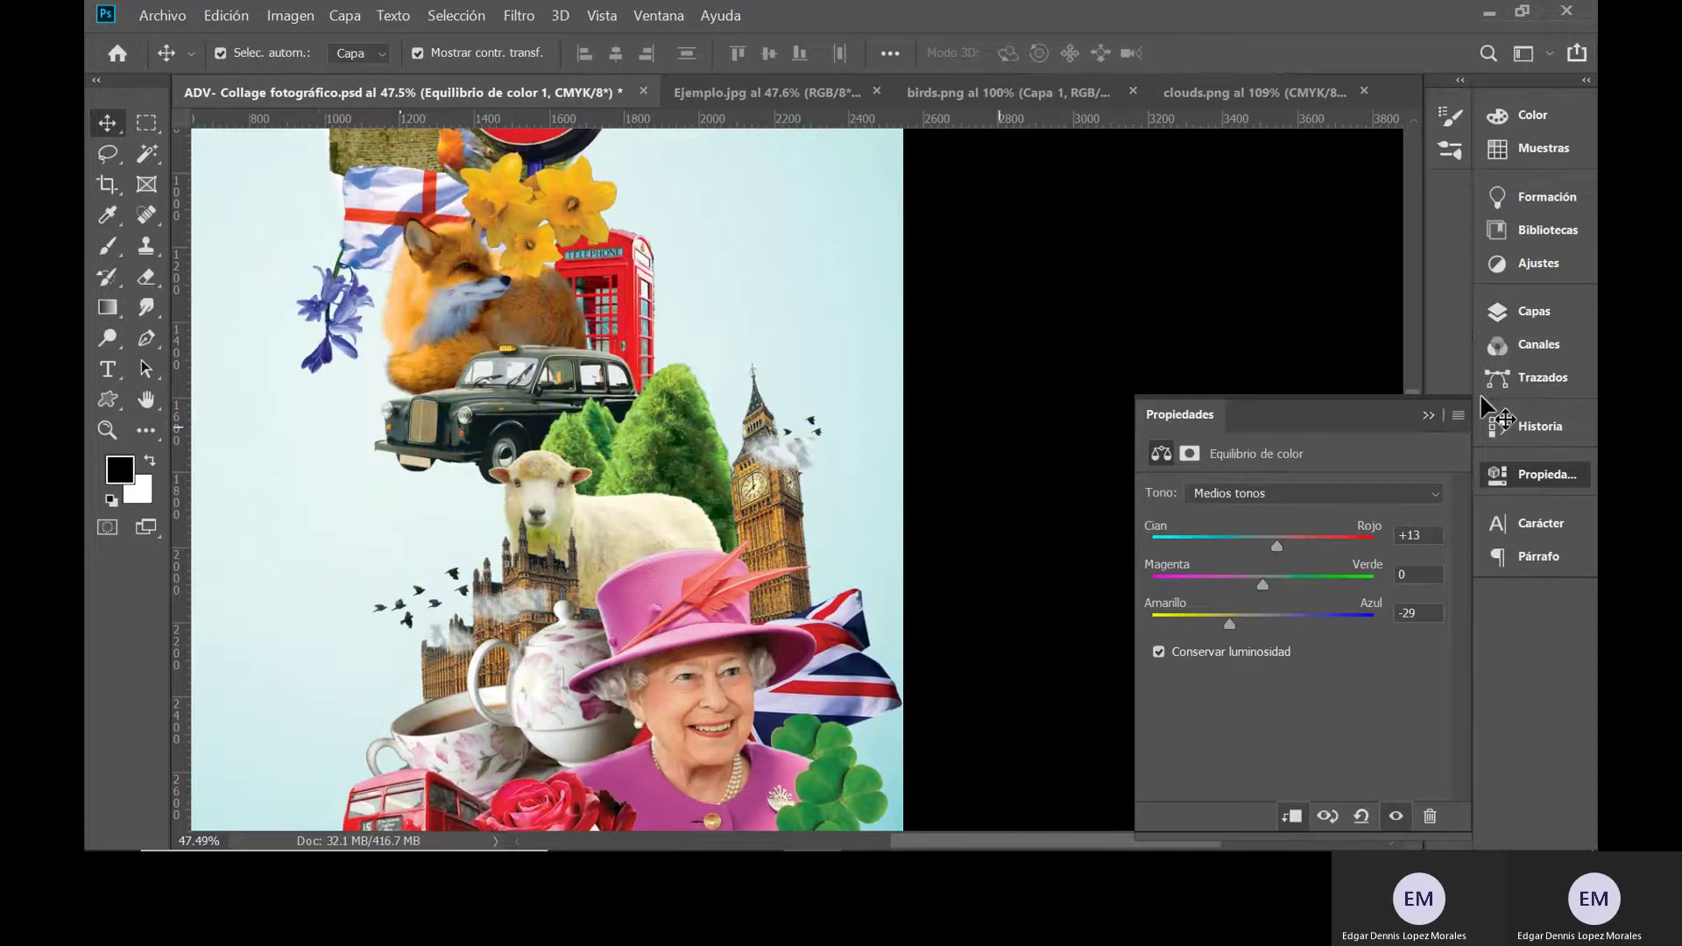
{"action": "left_click", "coordinate": [1428, 415]}
{"action": "left_click", "coordinate": [1526, 309]}
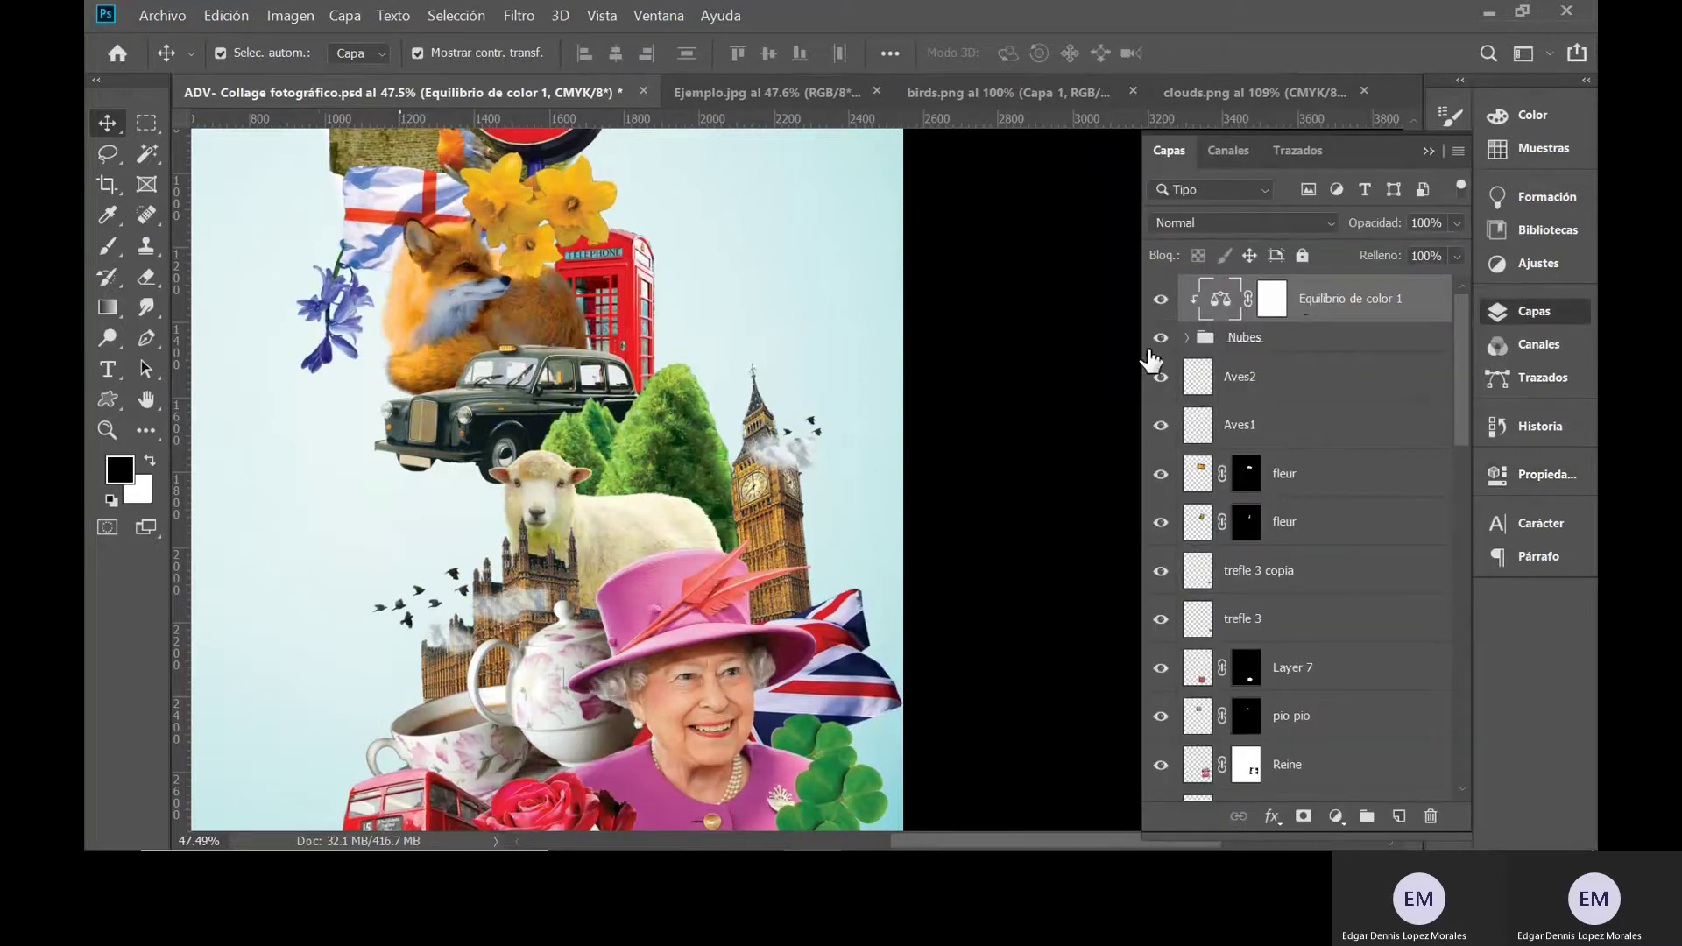
{"action": "left_click_drag", "start_coordinate": [526, 338], "coordinate": [731, 403]}
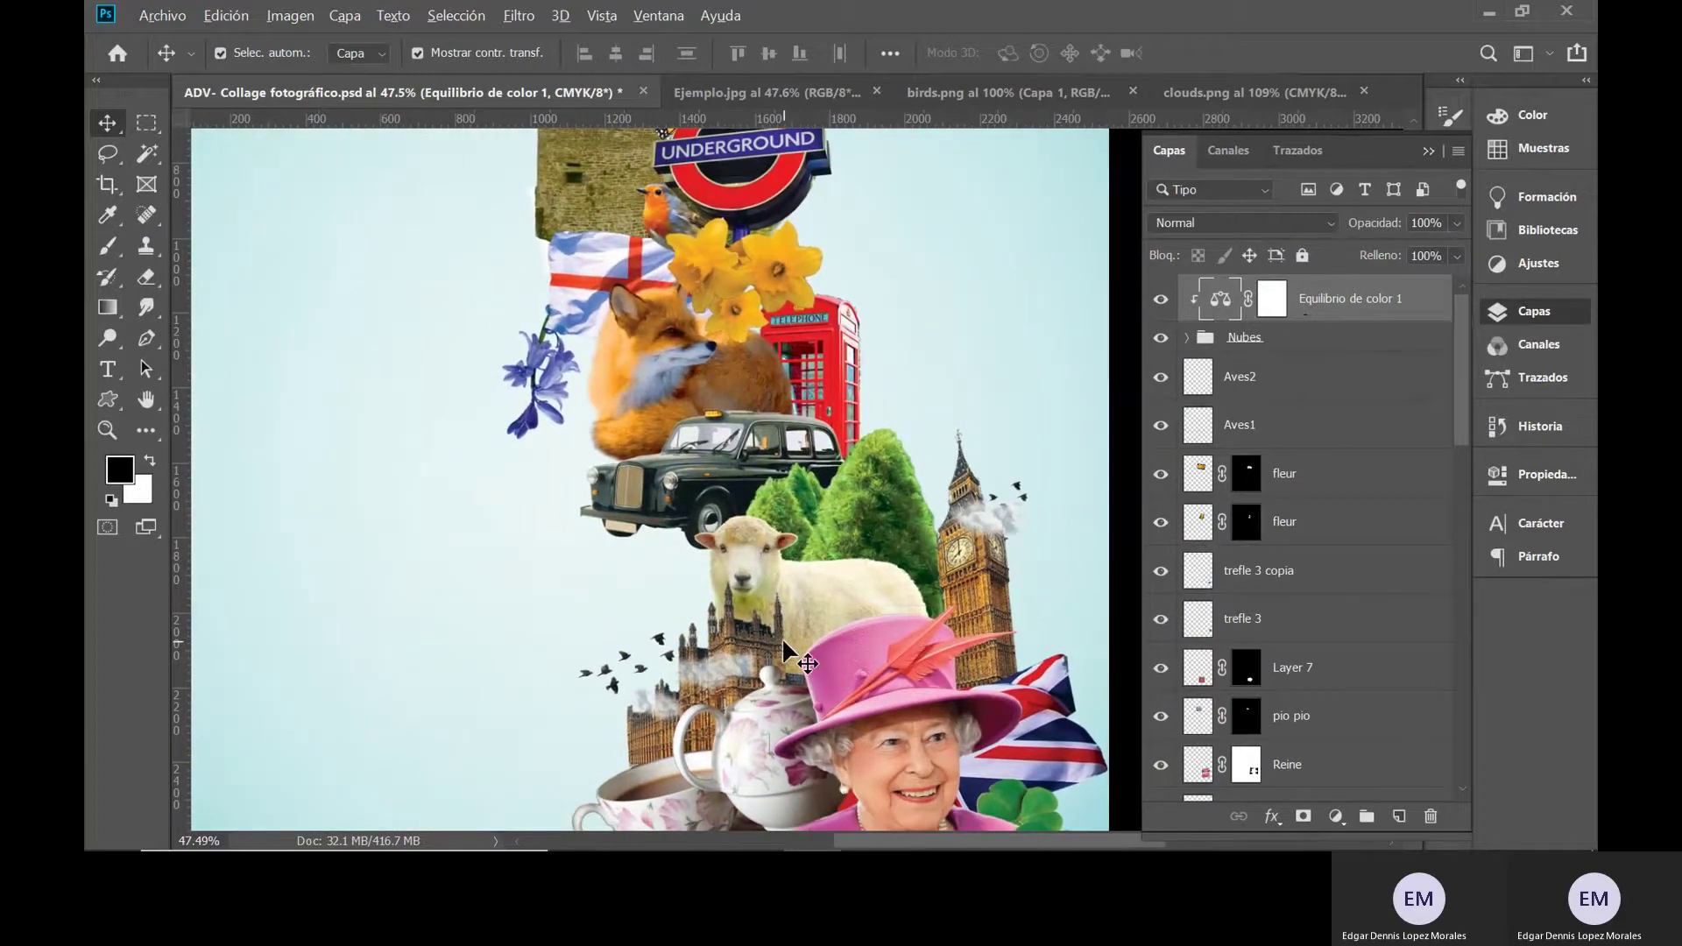
- Deselect all layers and examine the bird flocks and color-balanced clouds across the collage
{"action": "scroll", "coordinate": [784, 649], "scroll_direction": "down", "scroll_amount": 2}
{"action": "scroll", "coordinate": [841, 525], "scroll_direction": "down", "scroll_amount": 2}
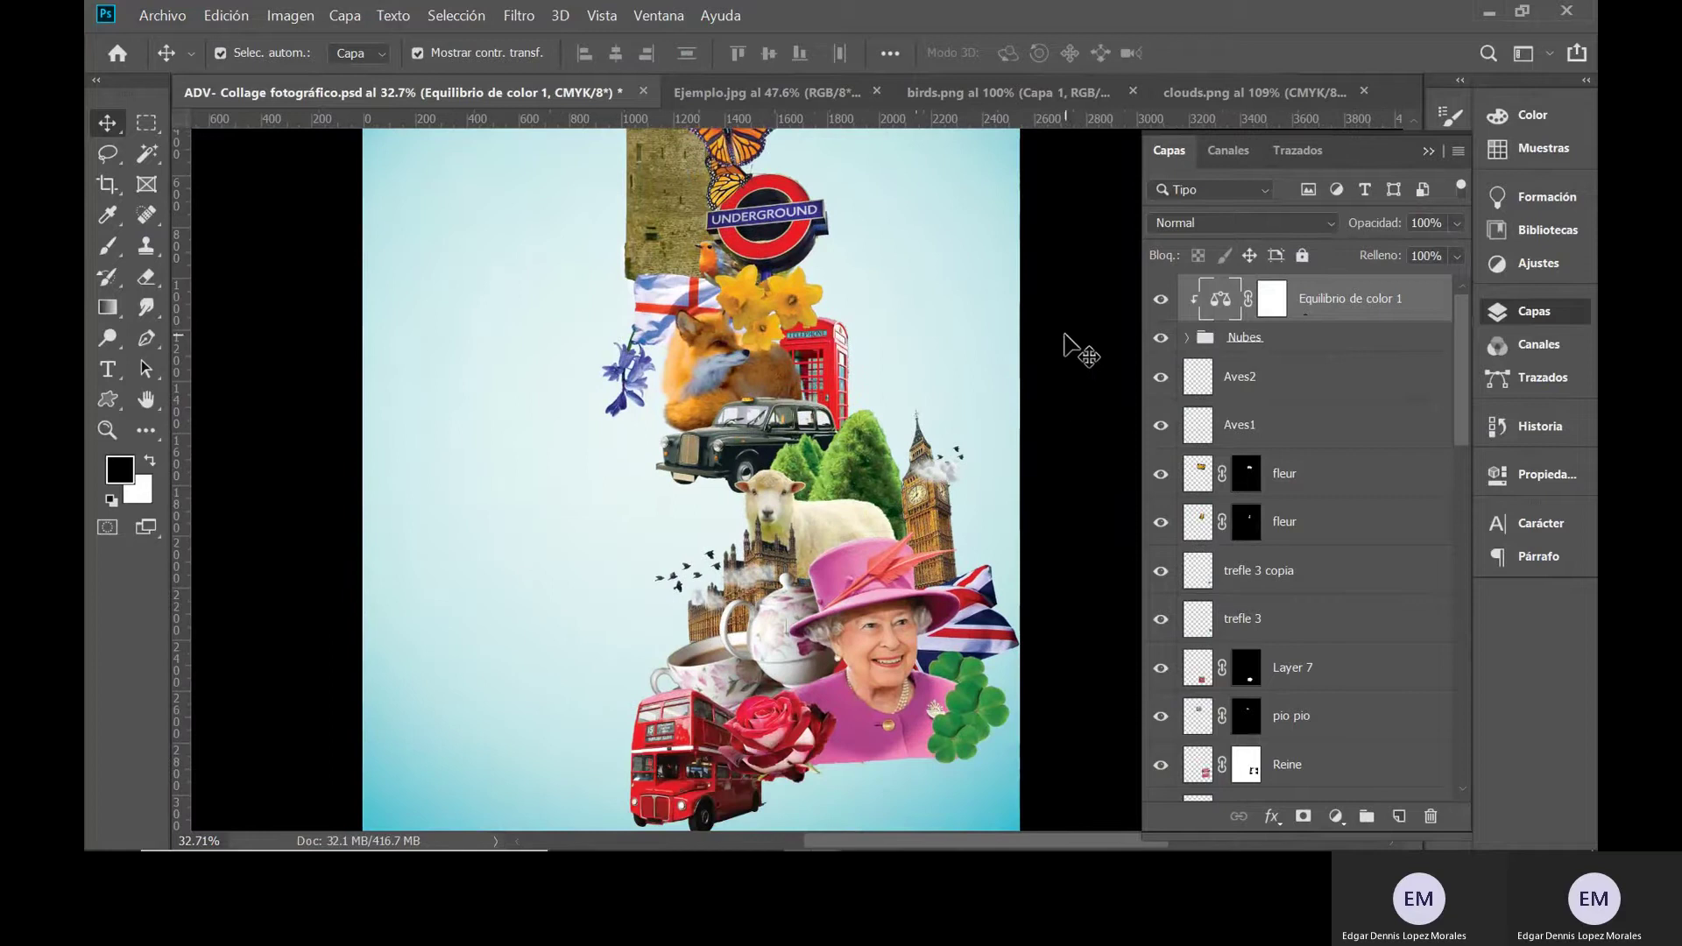
{"action": "left_click", "coordinate": [1064, 333]}
{"action": "scroll", "coordinate": [788, 473], "scroll_direction": "down", "scroll_amount": 1}
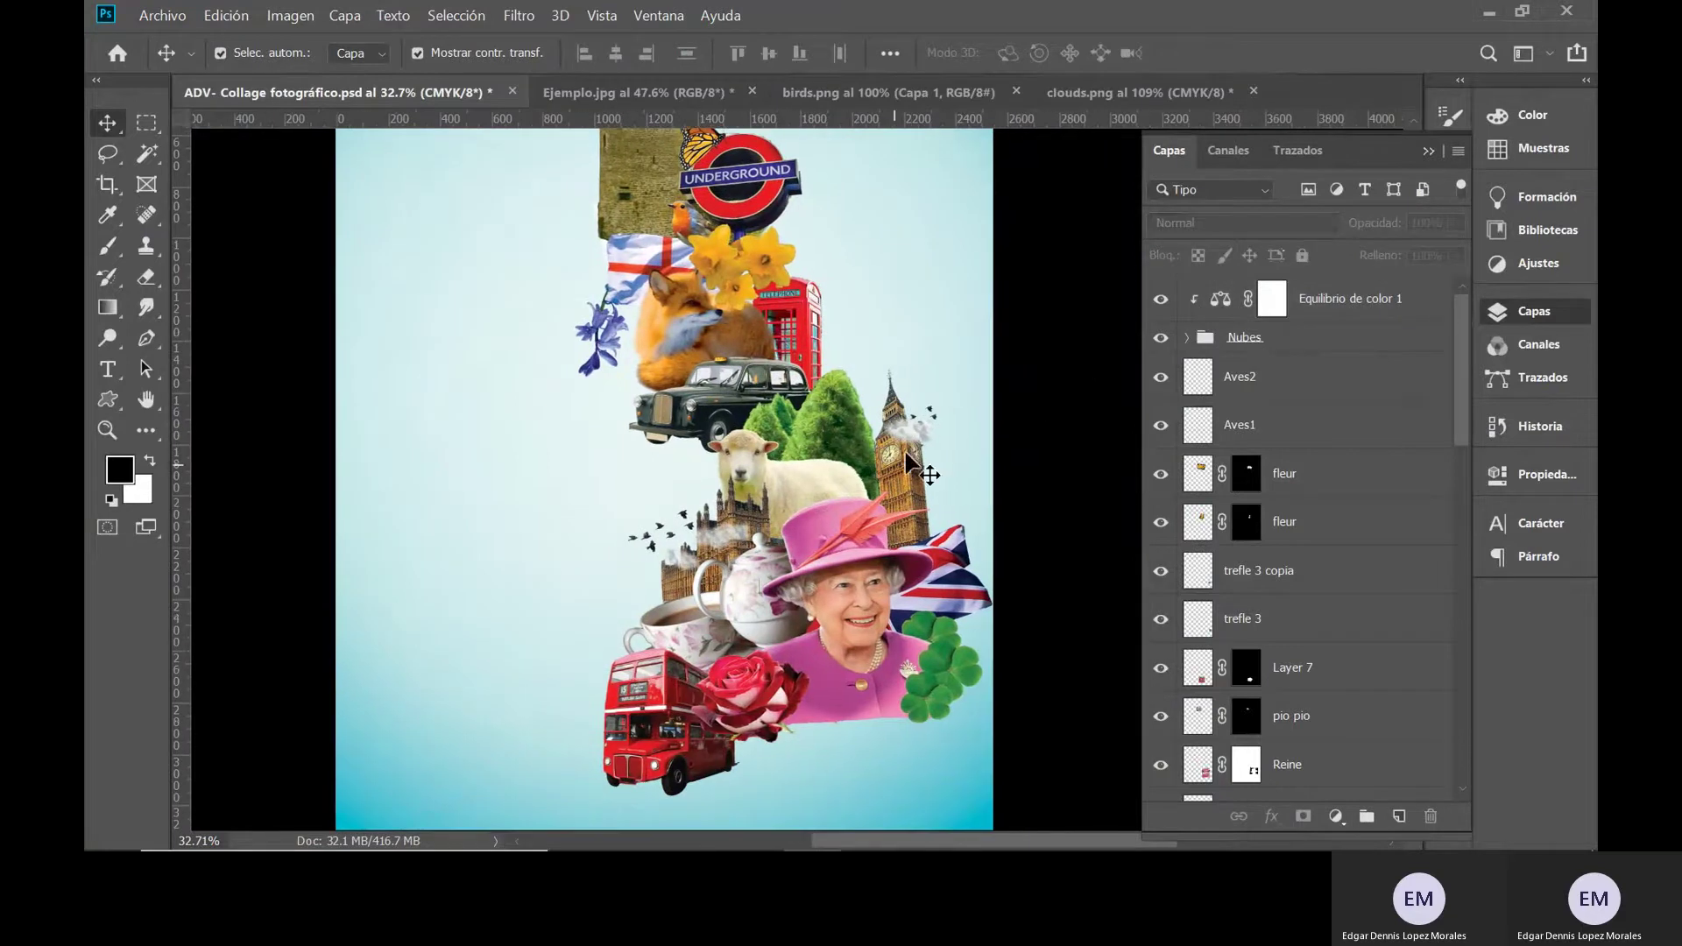
{"action": "scroll", "coordinate": [912, 463], "scroll_direction": "up", "scroll_amount": 2}
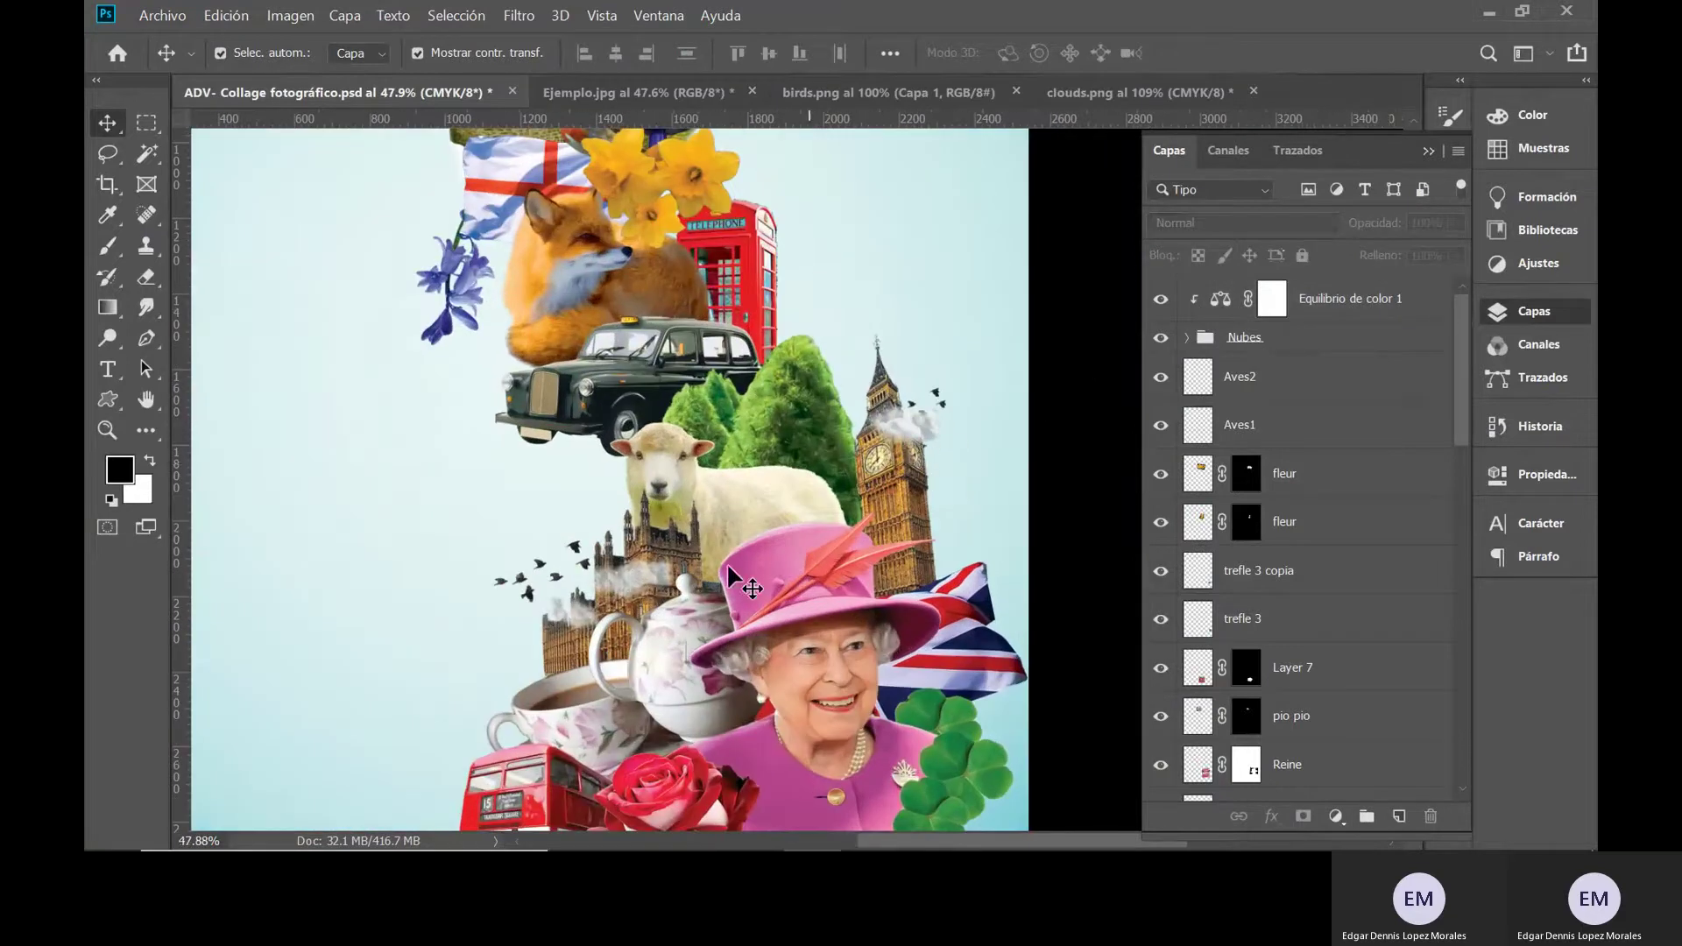
{"action": "scroll", "coordinate": [665, 578], "scroll_direction": "down", "scroll_amount": 1}
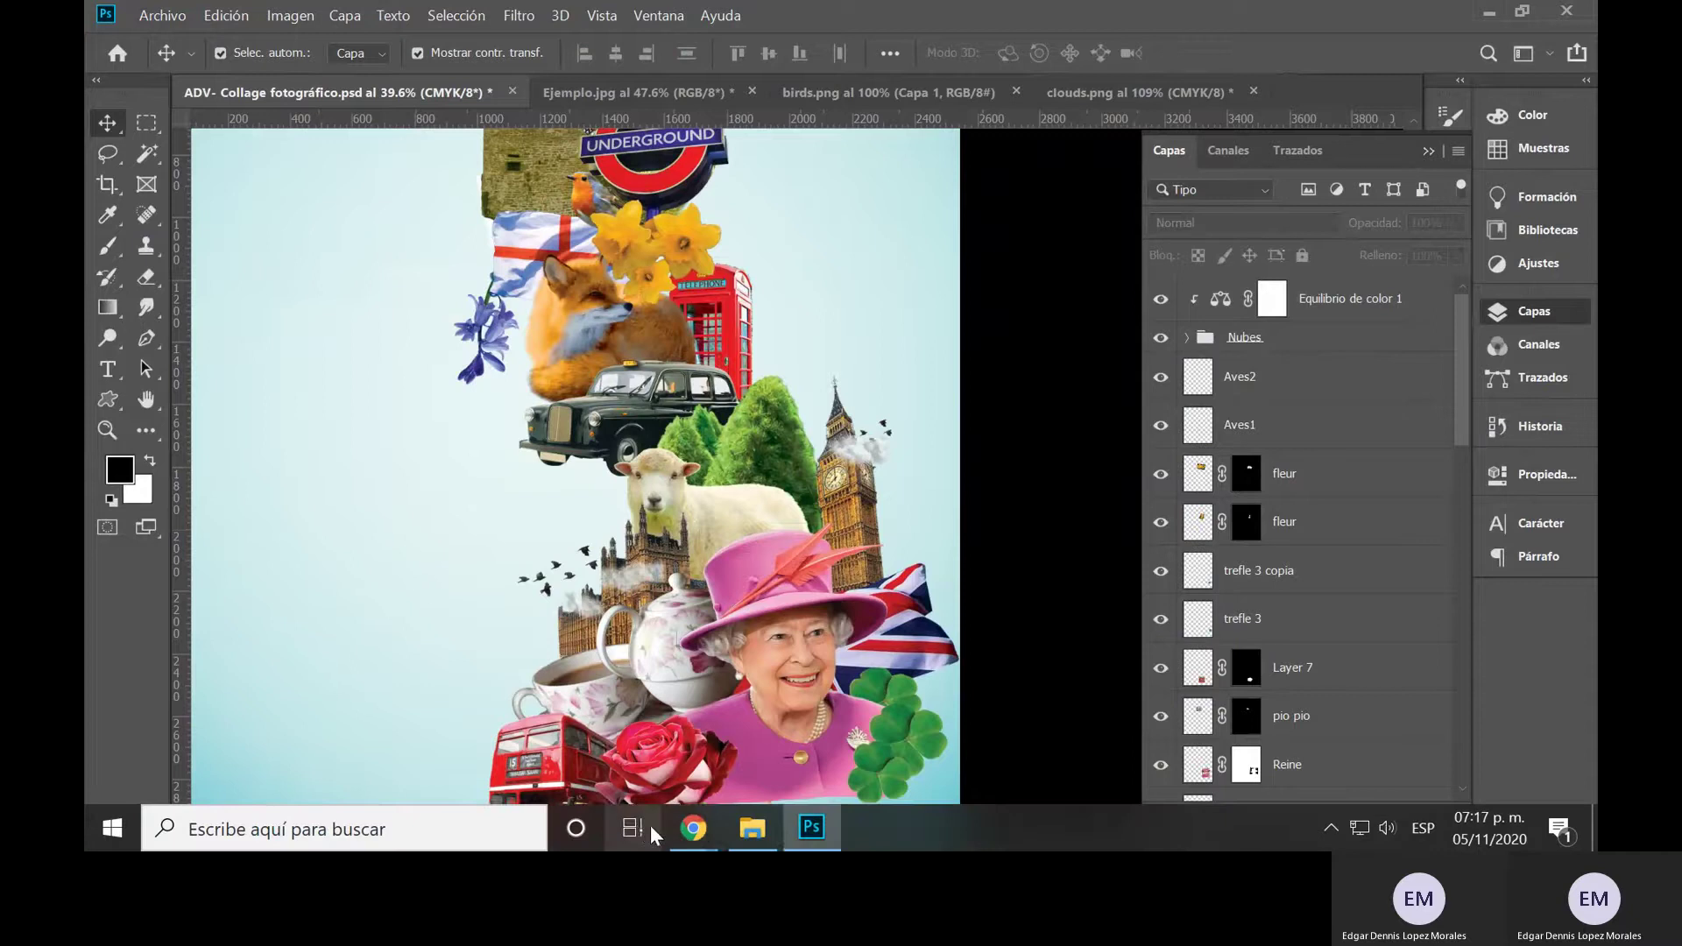
- Switch to Chrome, go to the pngimg.com home page and search the site for "clouds"
{"action": "mouse_move", "coordinate": [692, 831]}
{"action": "left_click", "coordinate": [571, 755]}
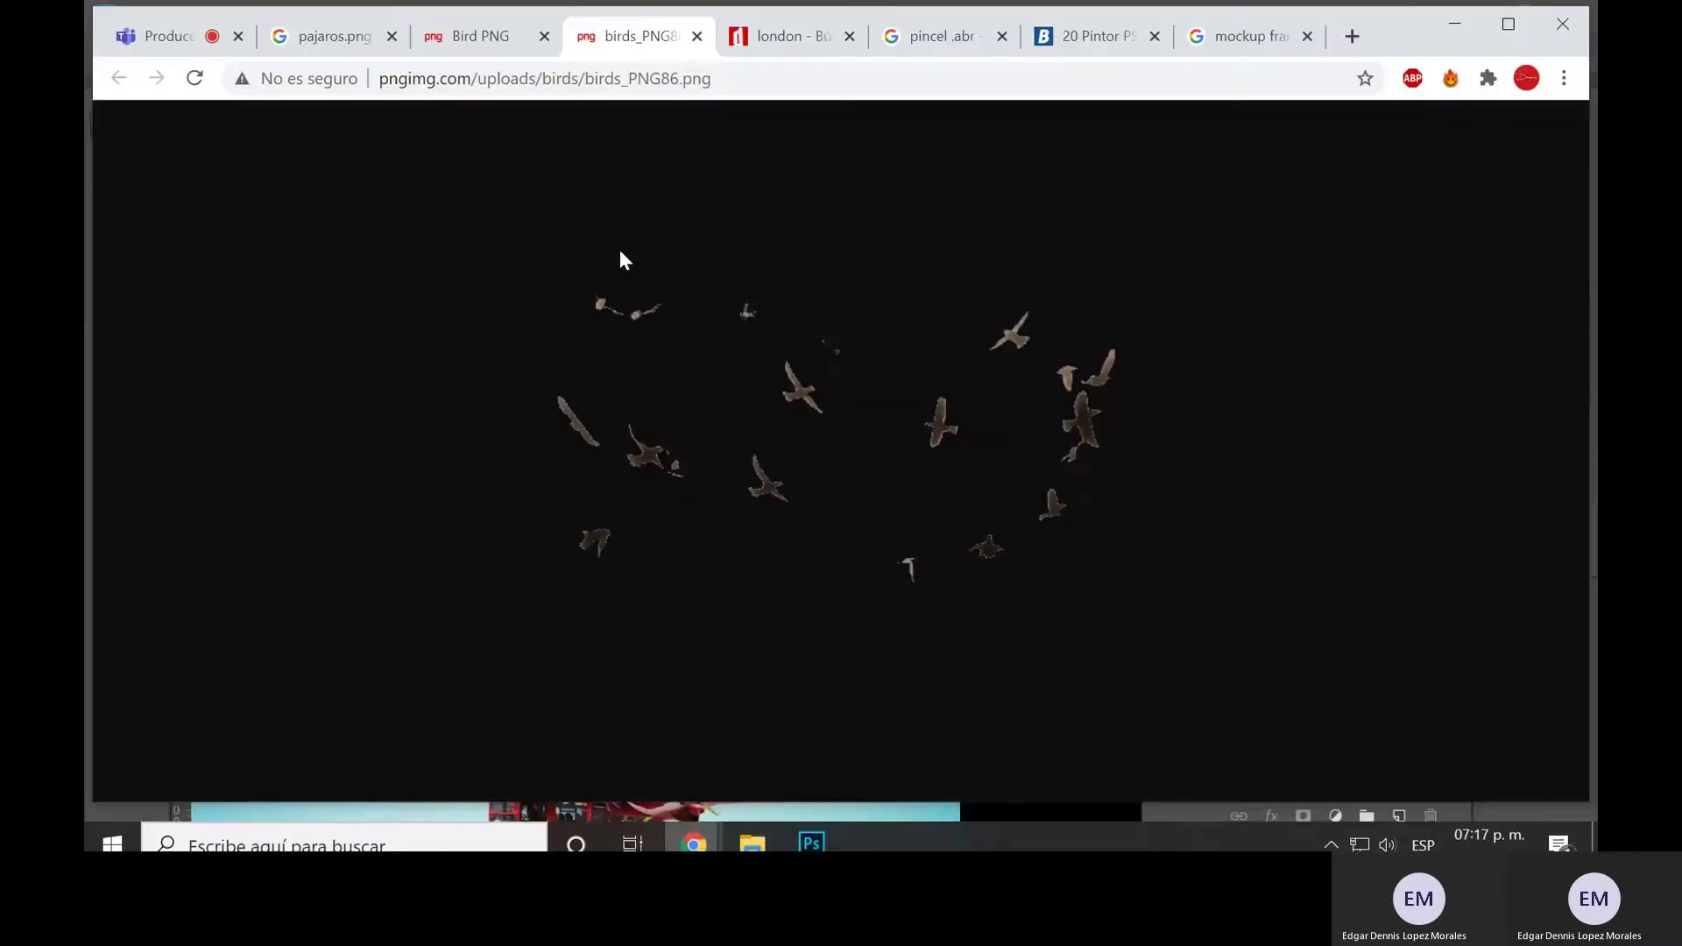
{"action": "left_click", "coordinate": [481, 36]}
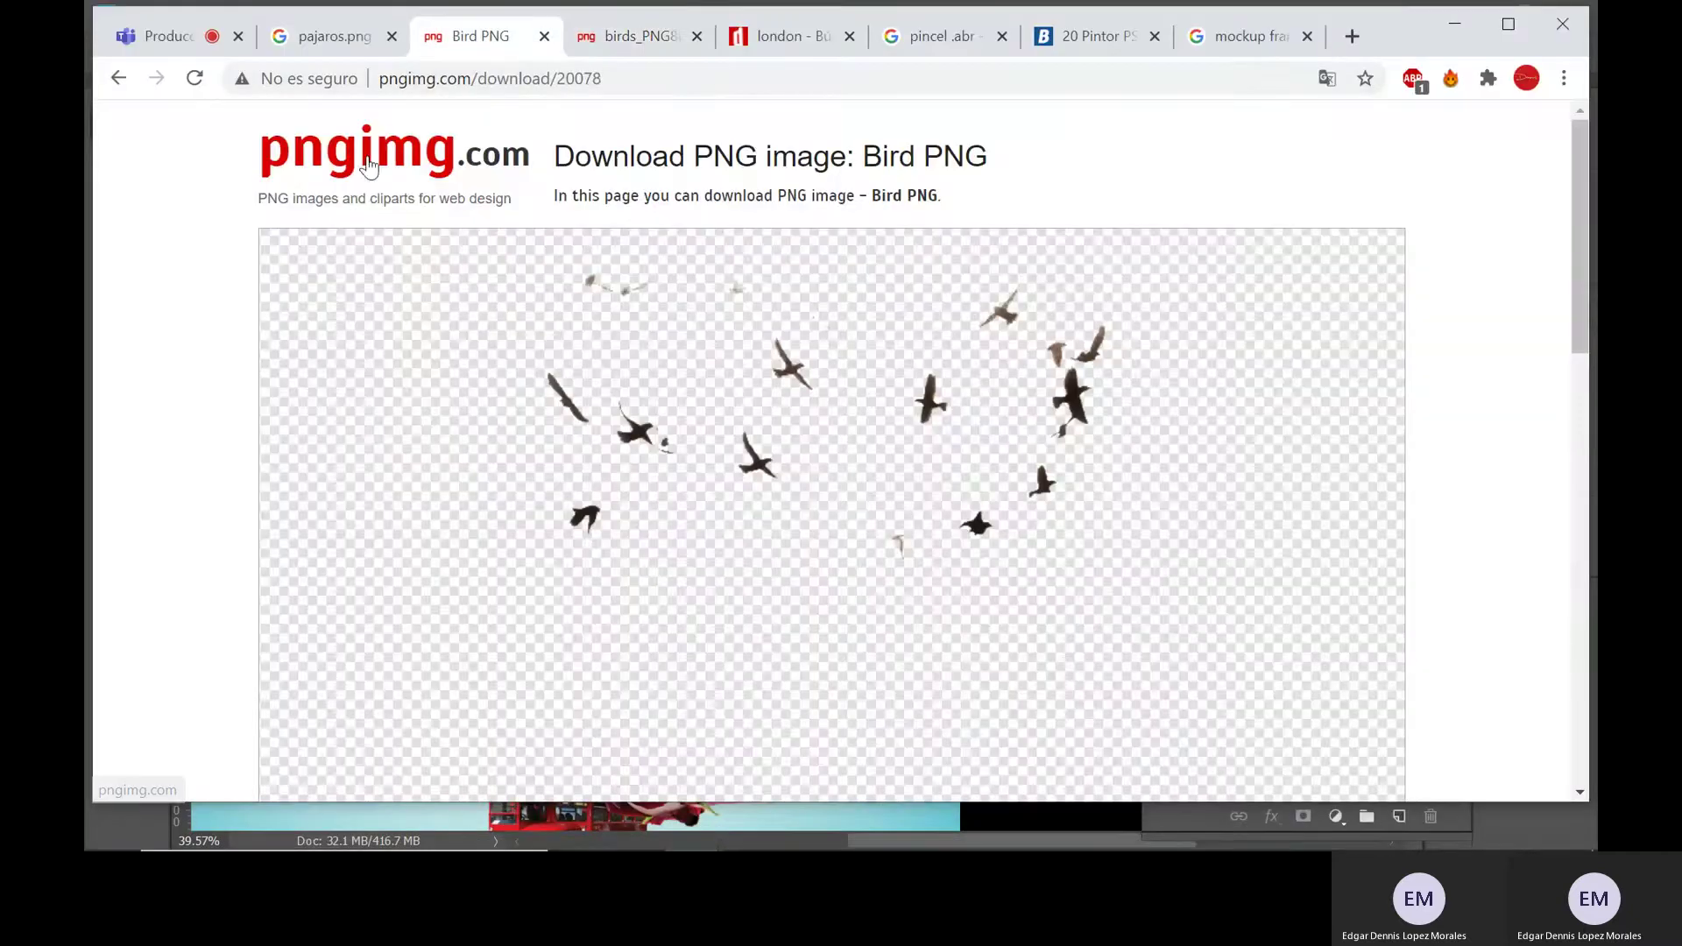
{"action": "scroll", "coordinate": [648, 270], "scroll_direction": "down", "scroll_amount": 5}
{"action": "scroll", "coordinate": [525, 237], "scroll_direction": "up", "scroll_amount": 5}
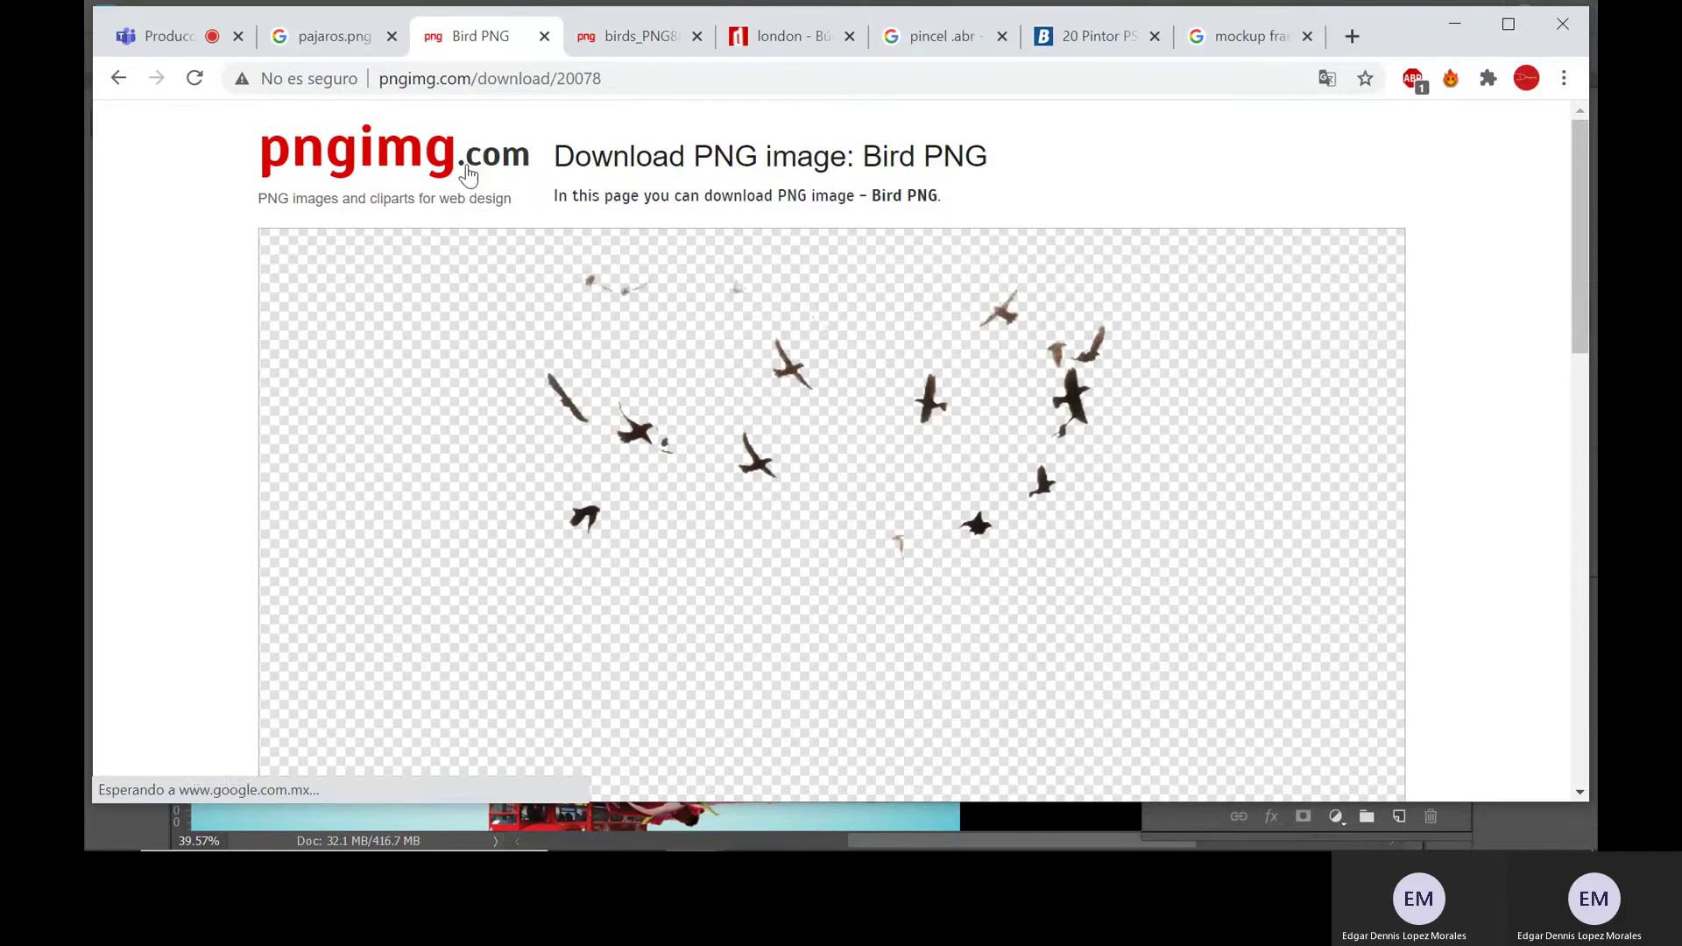
{"action": "left_click", "coordinate": [468, 175]}
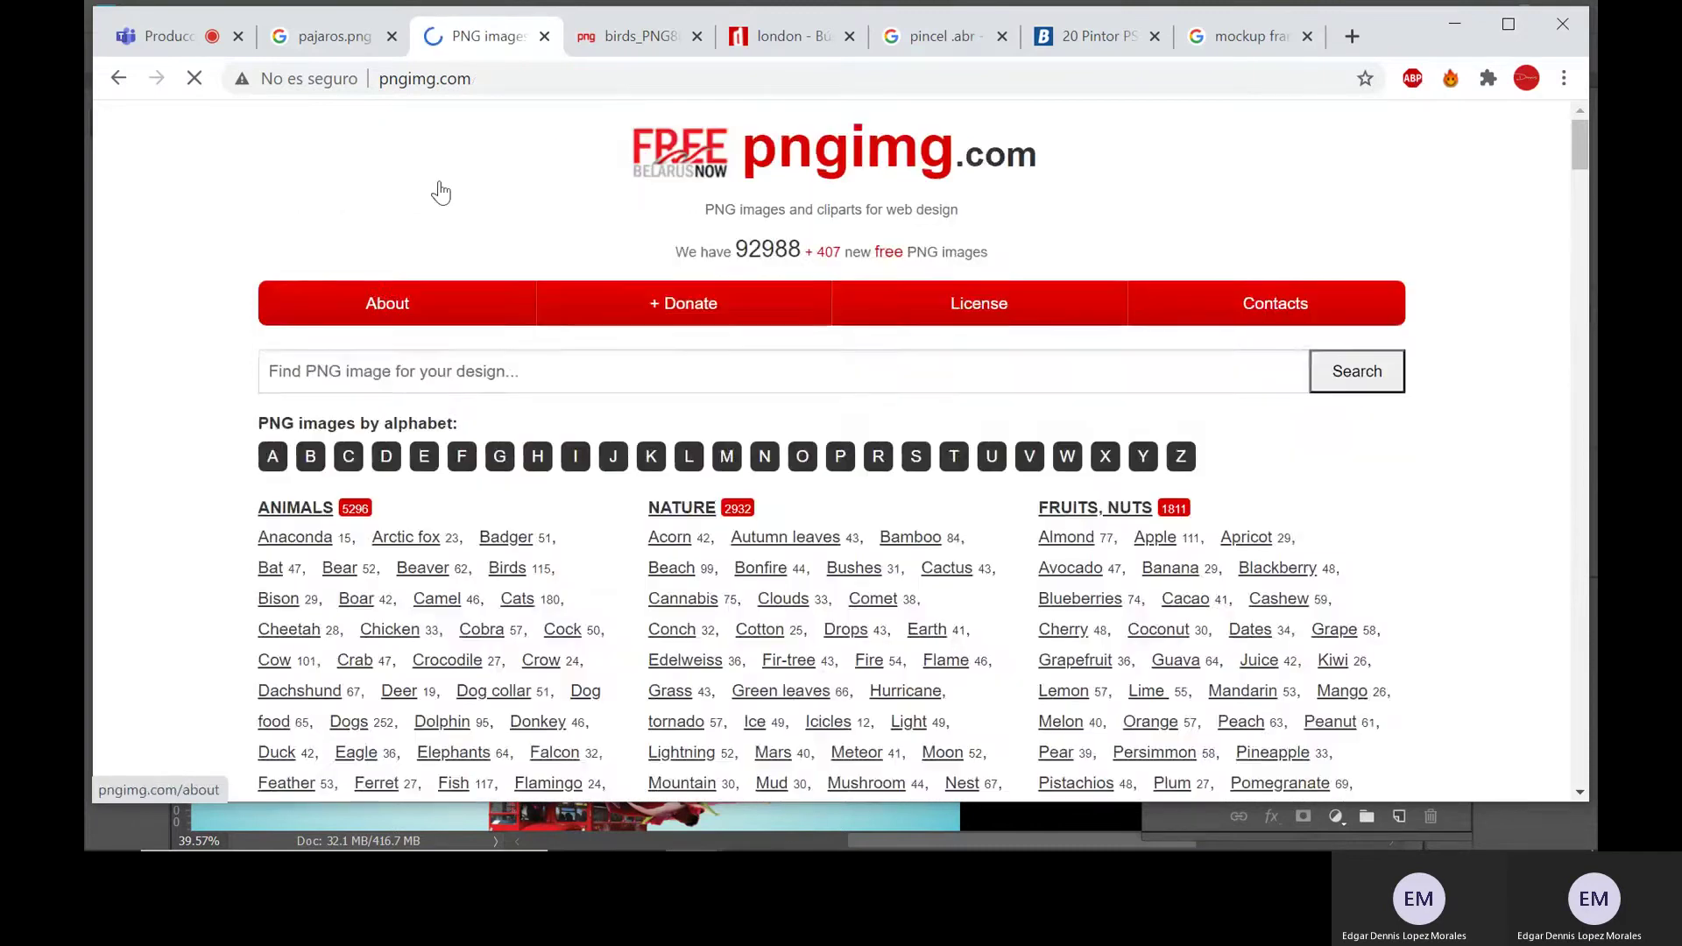
{"action": "left_click", "coordinate": [432, 380]}
{"action": "type", "text": "clouds"}
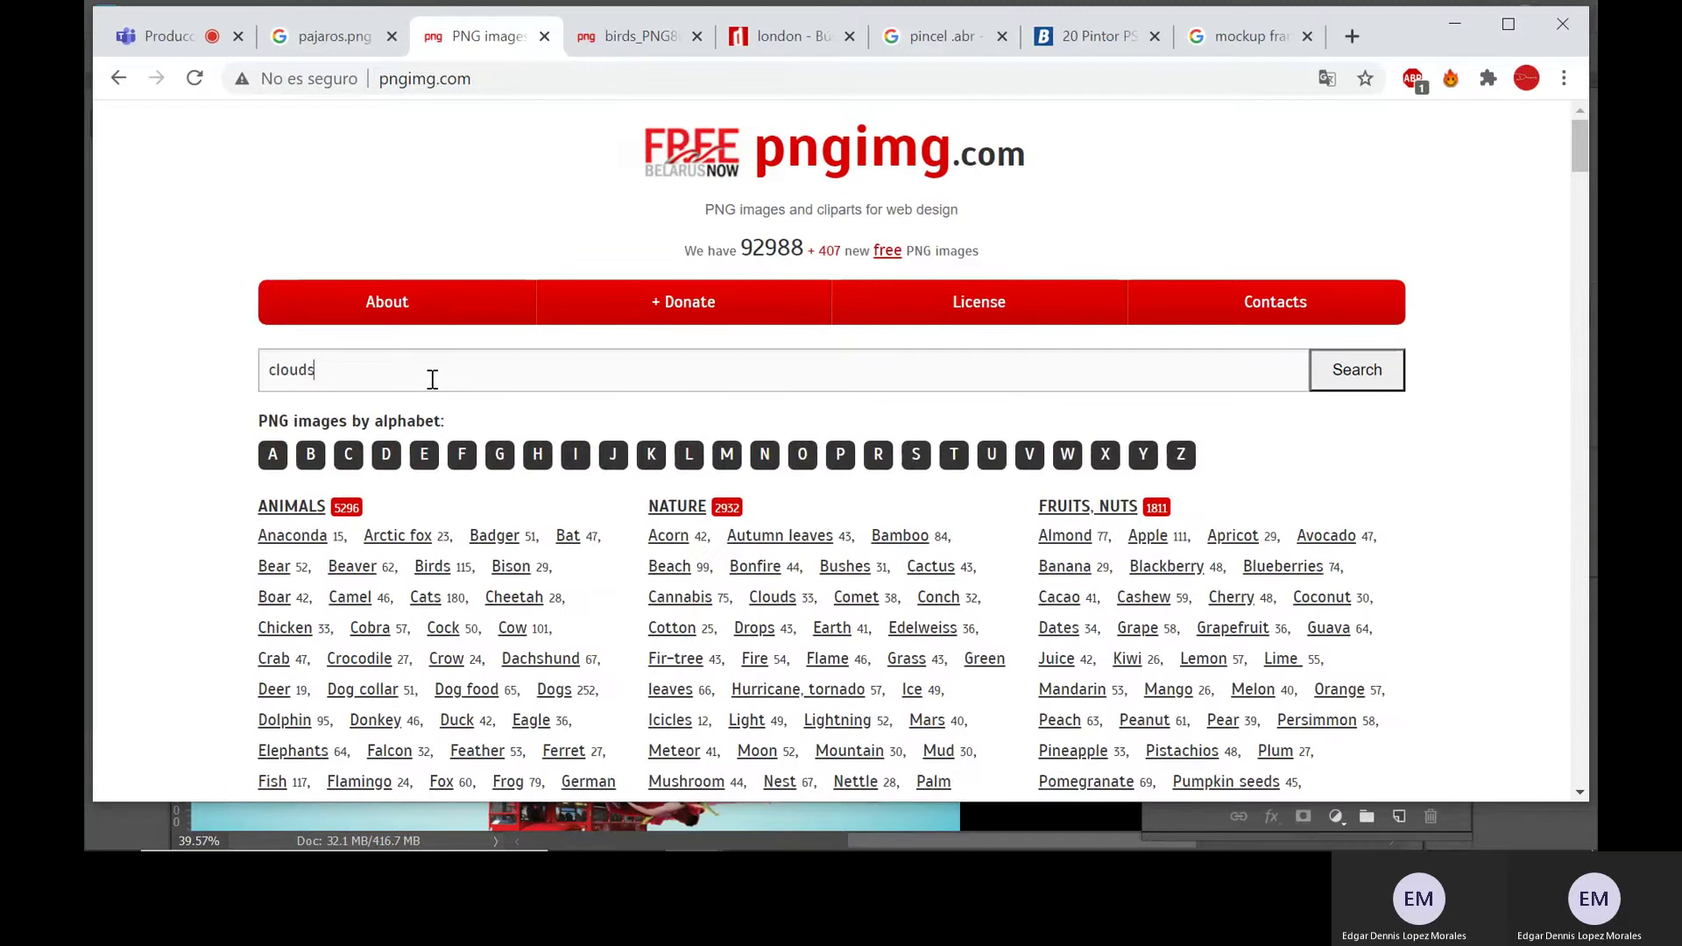
{"action": "key", "text": "Return"}
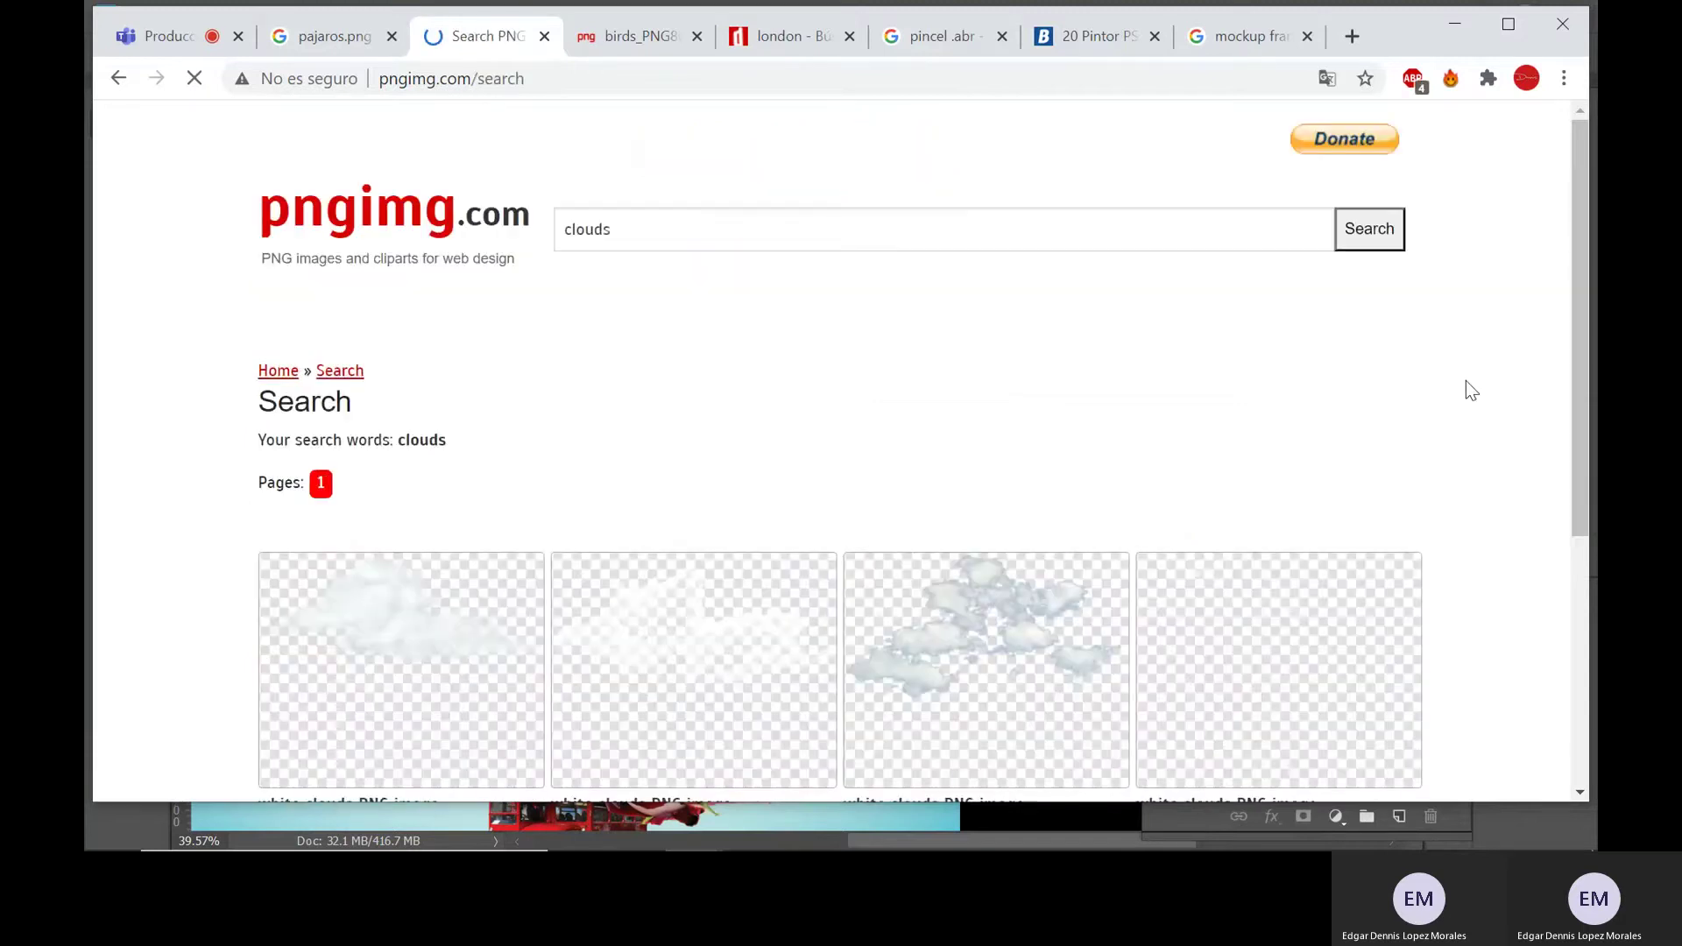
- Open the first white clouds PNG result (749x328) and view its image alone in a new tab
{"action": "scroll", "coordinate": [1465, 380], "scroll_direction": "down", "scroll_amount": 4}
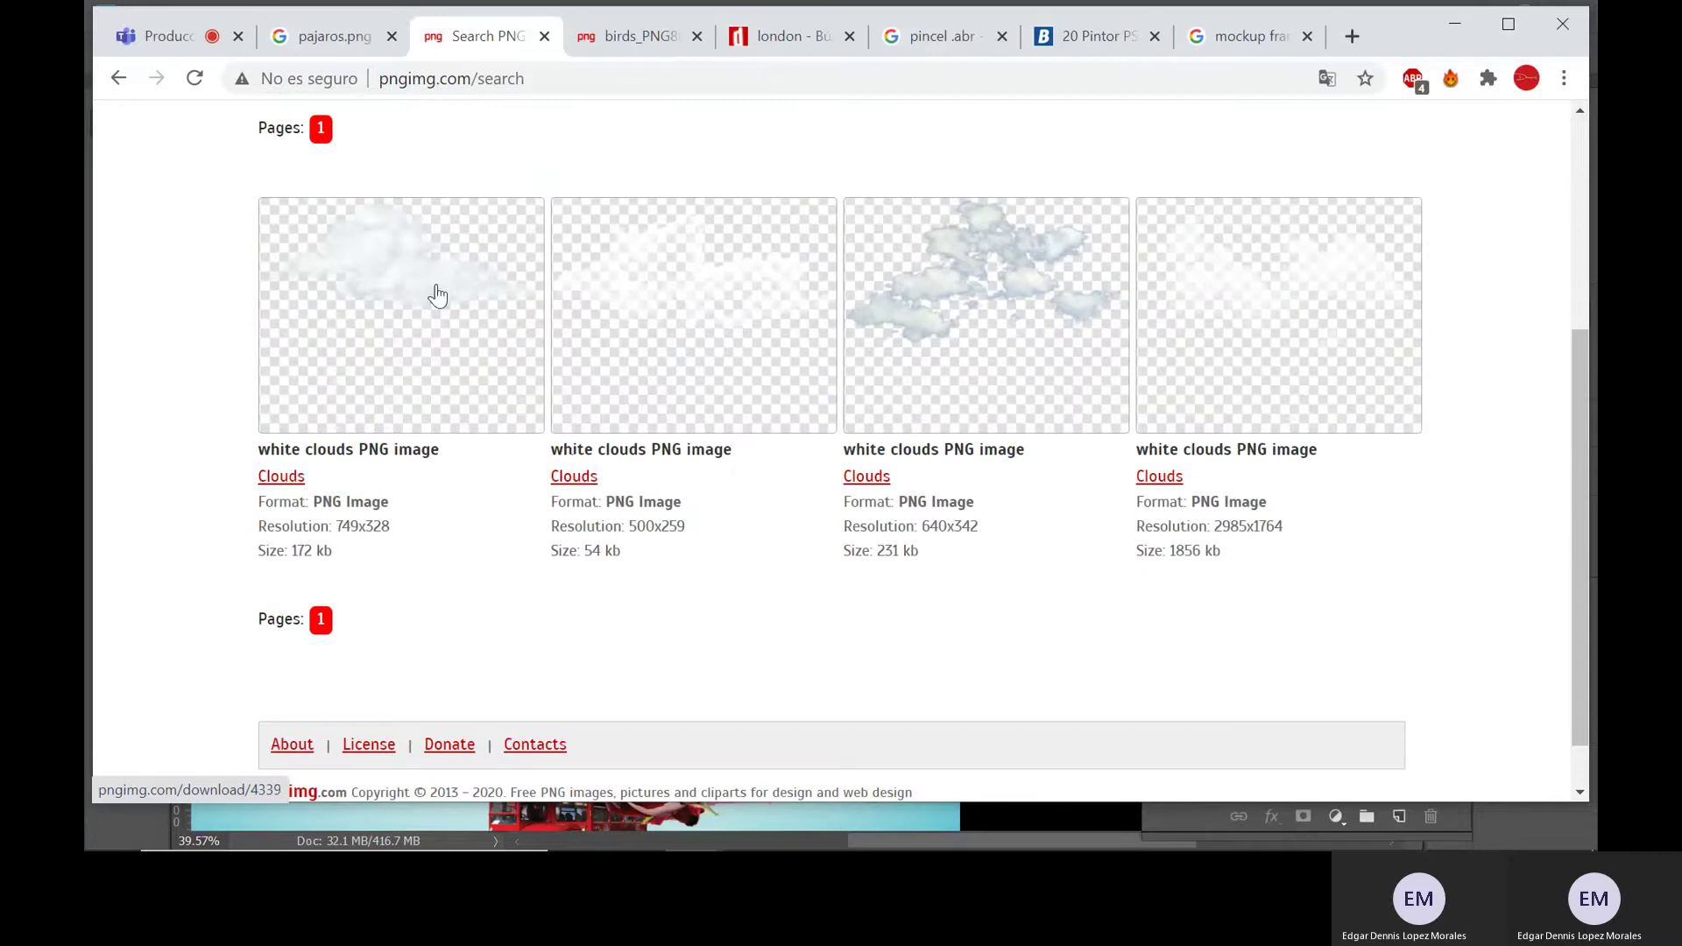
{"action": "scroll", "coordinate": [683, 500], "scroll_direction": "down", "scroll_amount": 1}
{"action": "scroll", "coordinate": [683, 526], "scroll_direction": "up", "scroll_amount": 5}
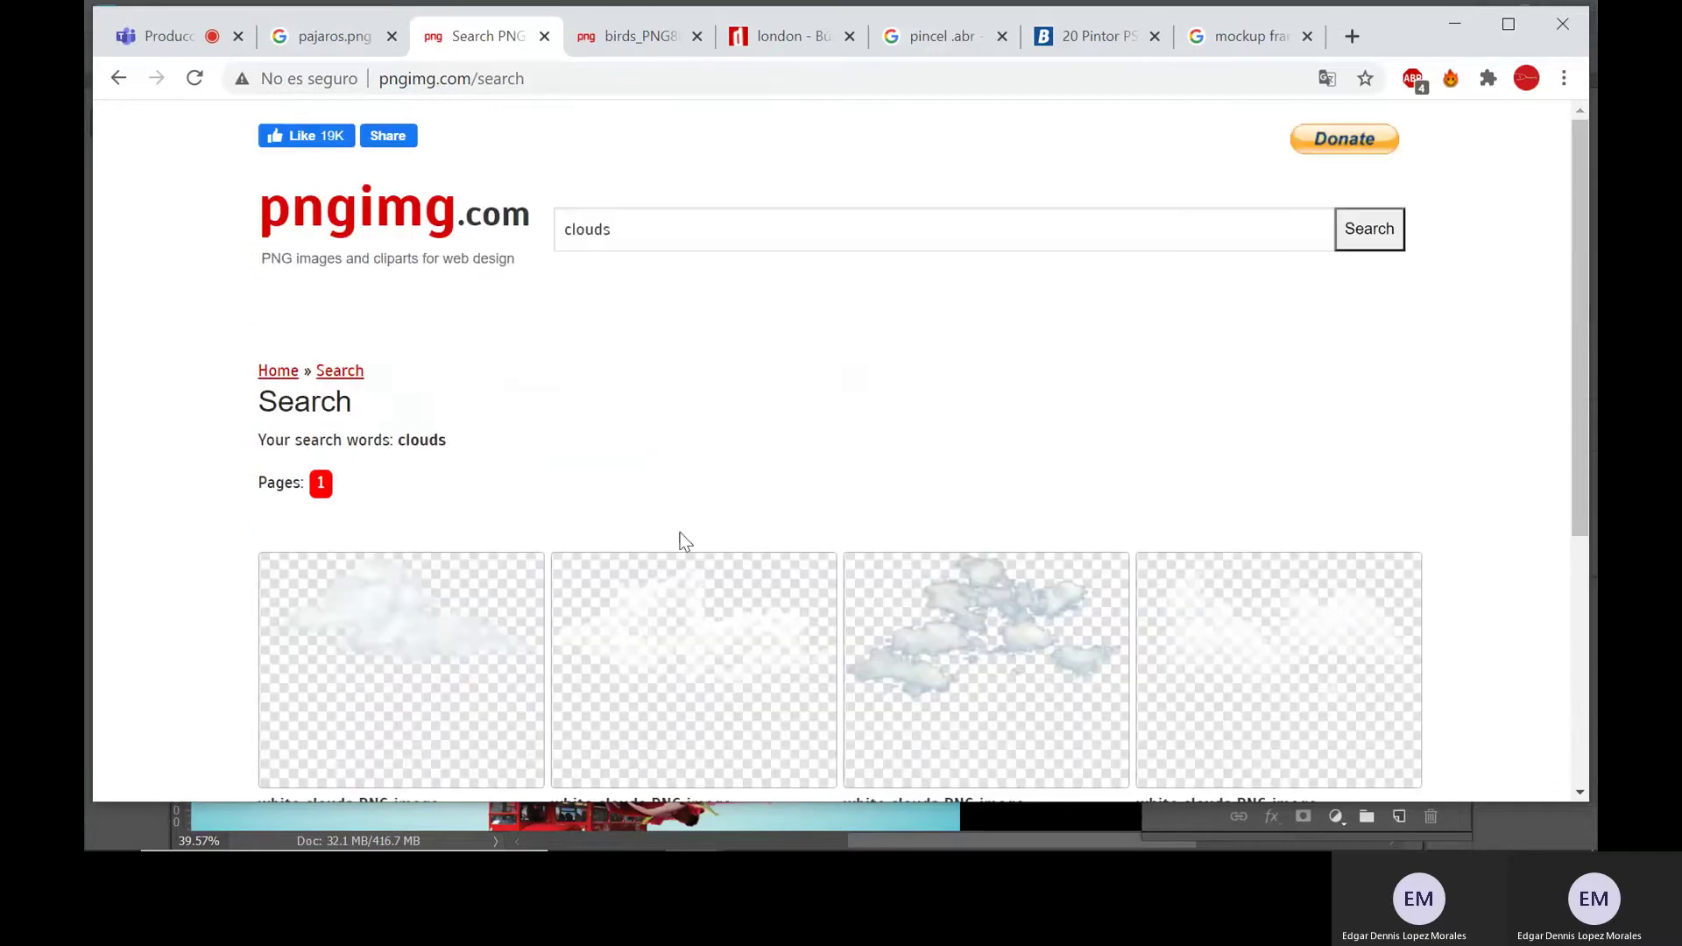
{"action": "scroll", "coordinate": [631, 452], "scroll_direction": "down", "scroll_amount": 3}
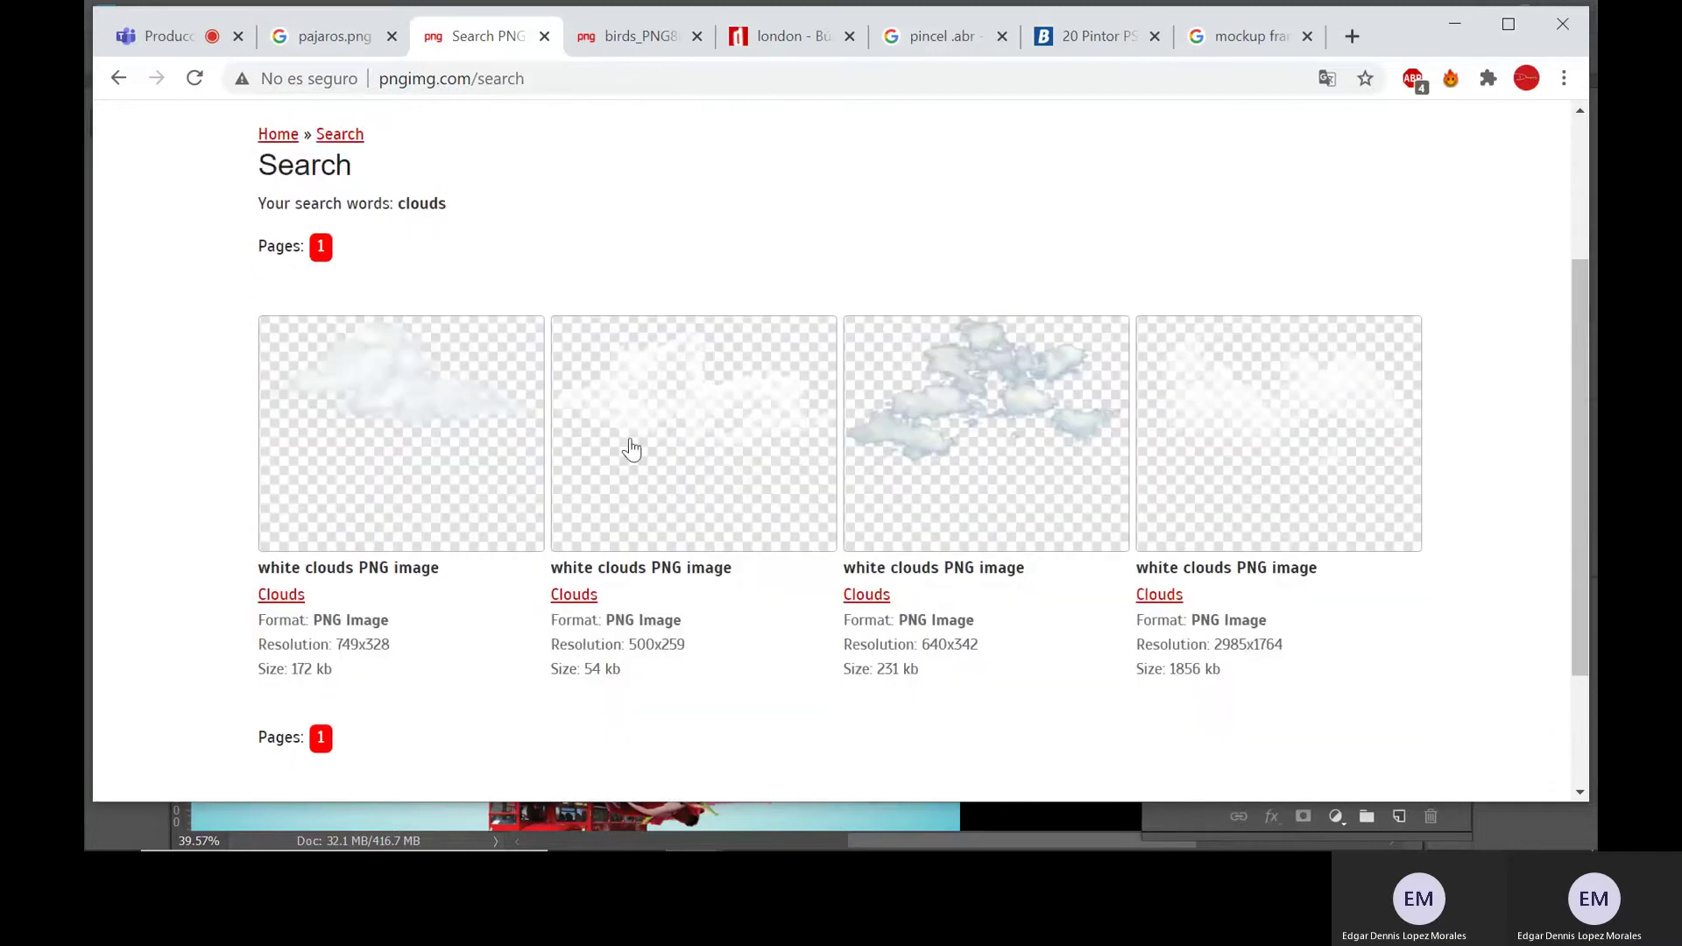
{"action": "left_click", "coordinate": [364, 413]}
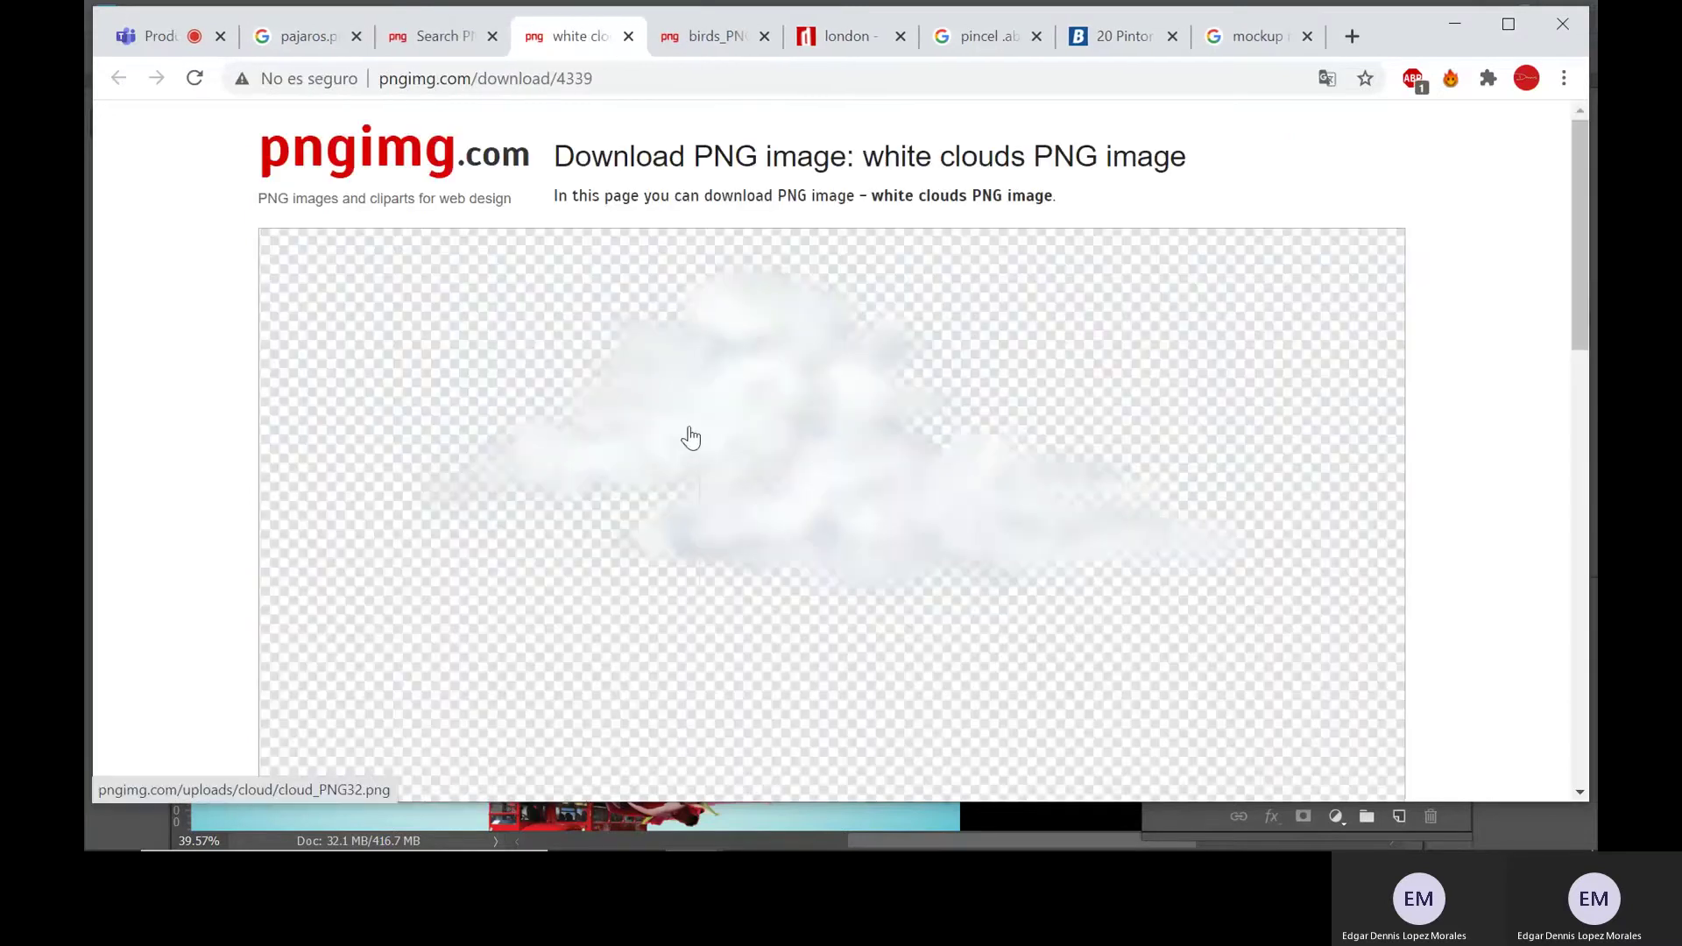
{"action": "right_click", "coordinate": [701, 437]}
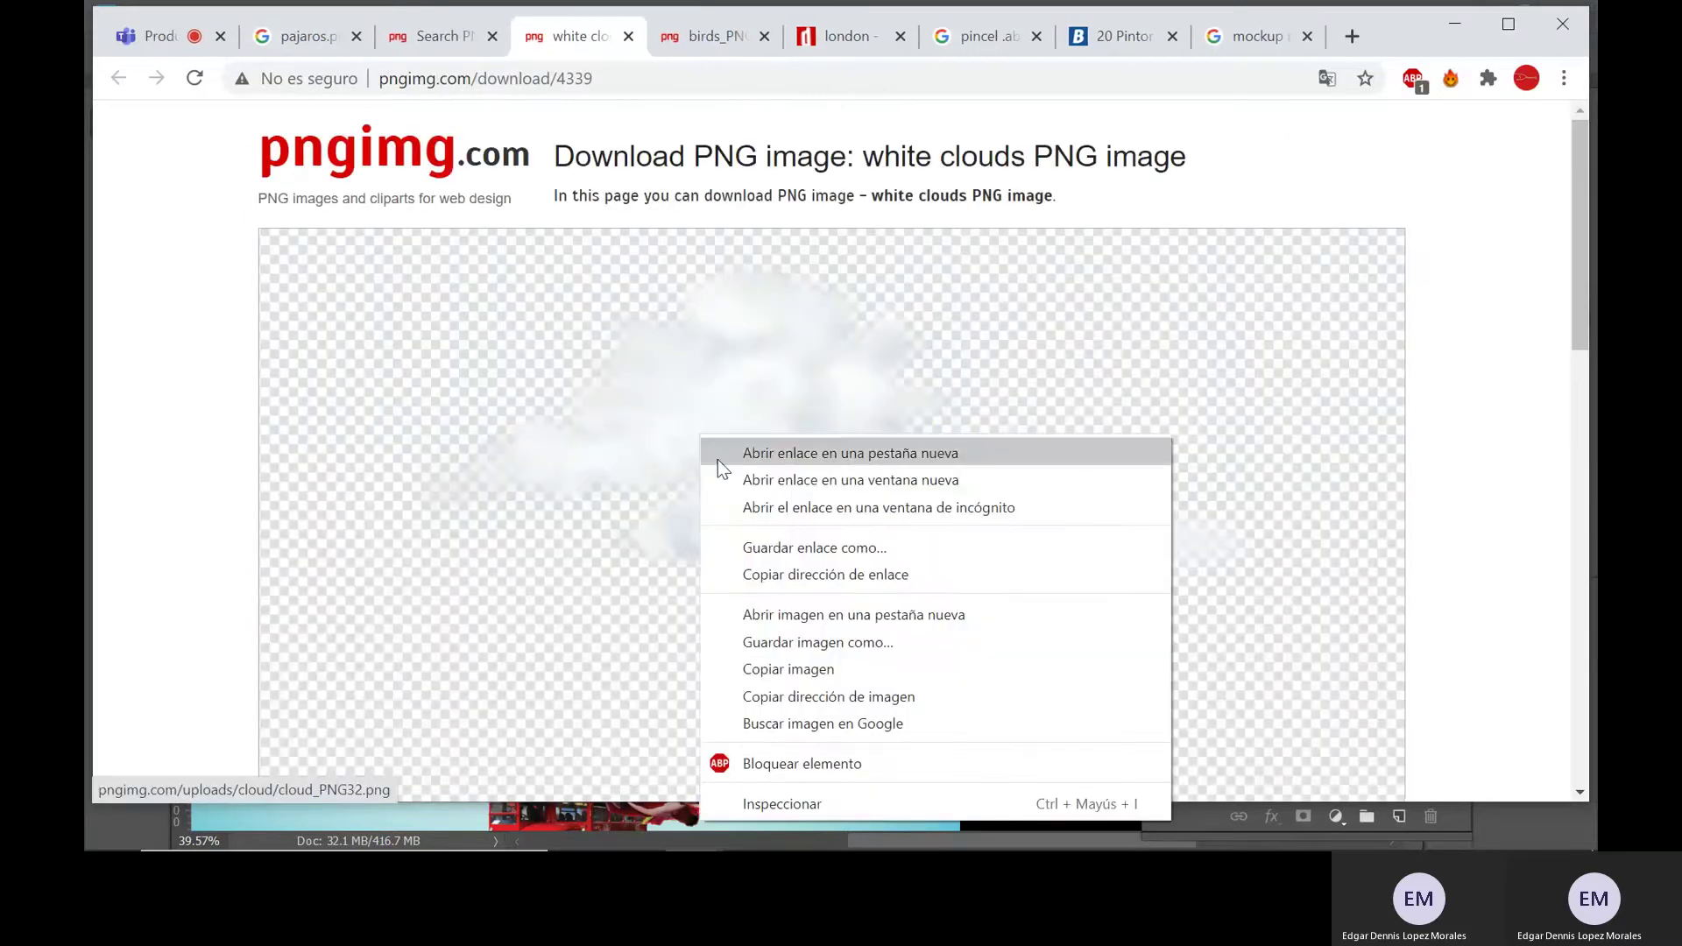
{"action": "left_click", "coordinate": [823, 618]}
{"action": "left_click", "coordinate": [656, 53]}
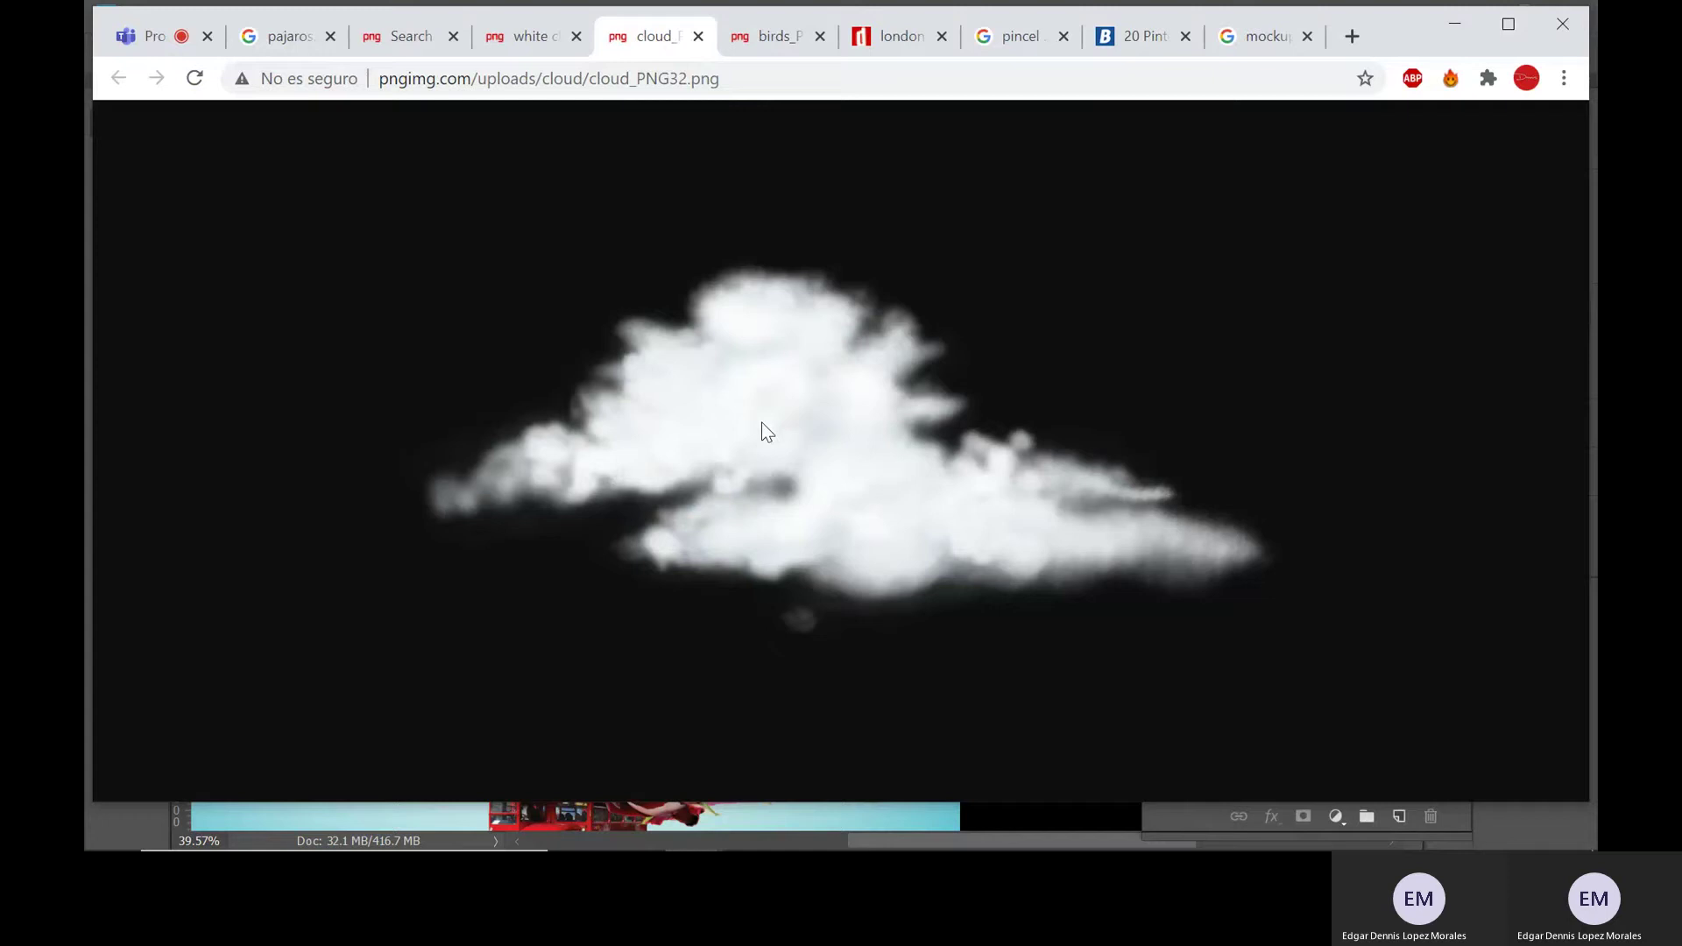
- Review the white clouds download page and the clouds search results, and close the download page
{"action": "left_click", "coordinate": [522, 38]}
{"action": "scroll", "coordinate": [484, 544], "scroll_direction": "down", "scroll_amount": 15}
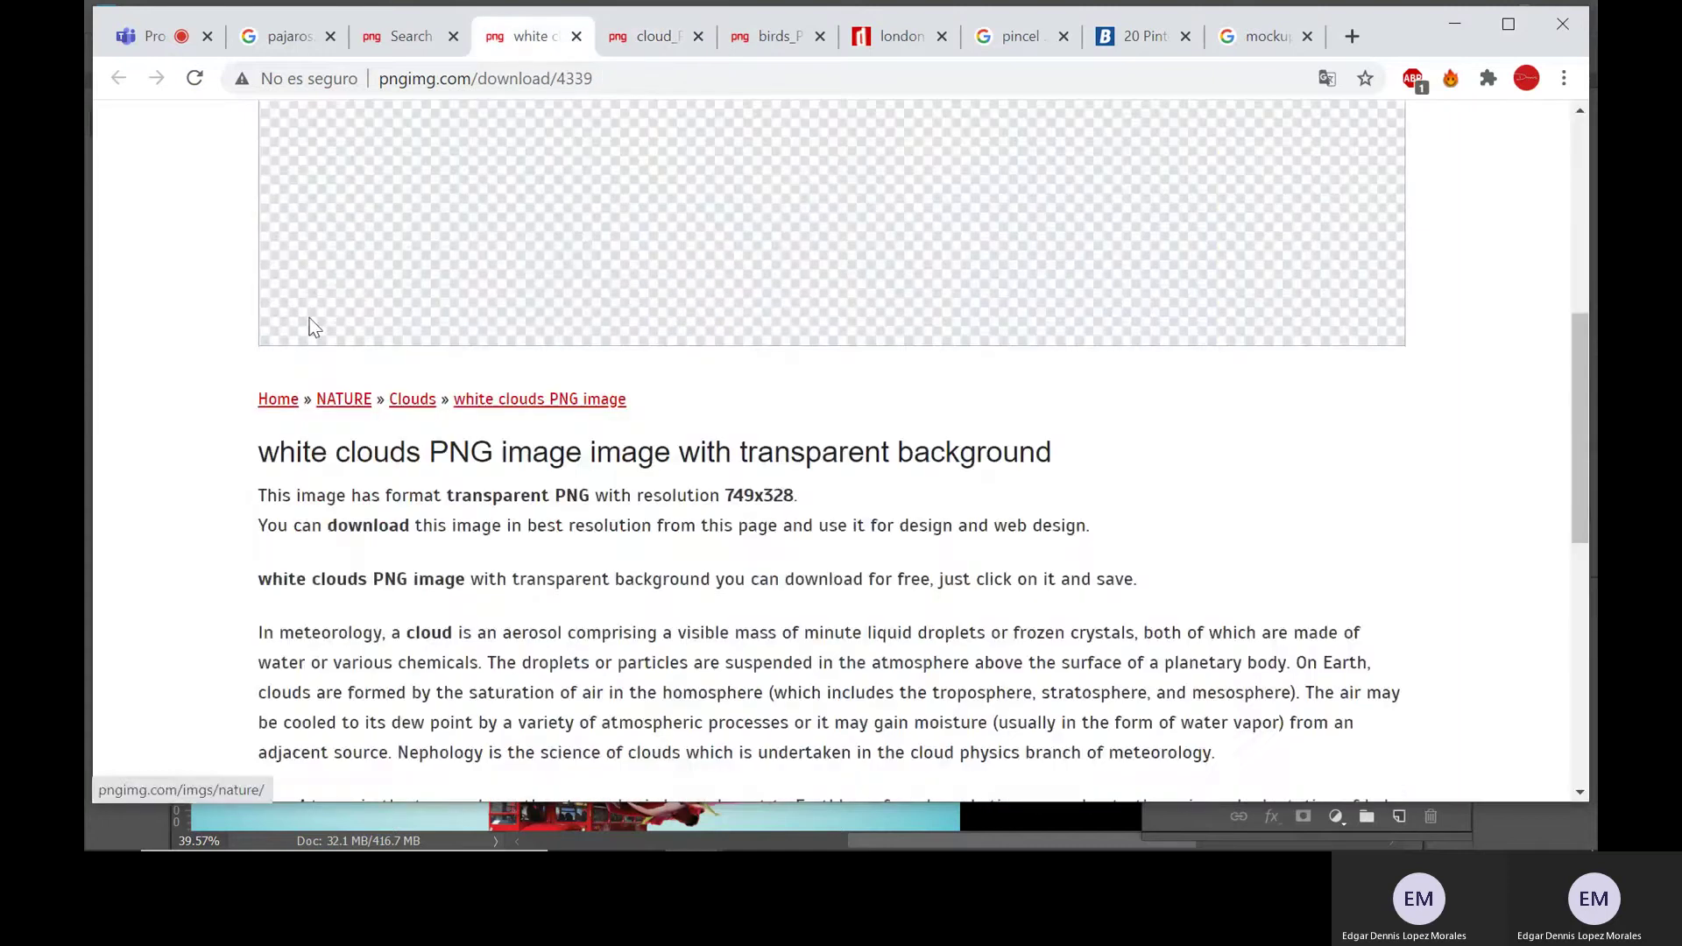
{"action": "scroll", "coordinate": [749, 581], "scroll_direction": "up", "scroll_amount": 1}
{"action": "scroll", "coordinate": [749, 581], "scroll_direction": "up", "scroll_amount": 15}
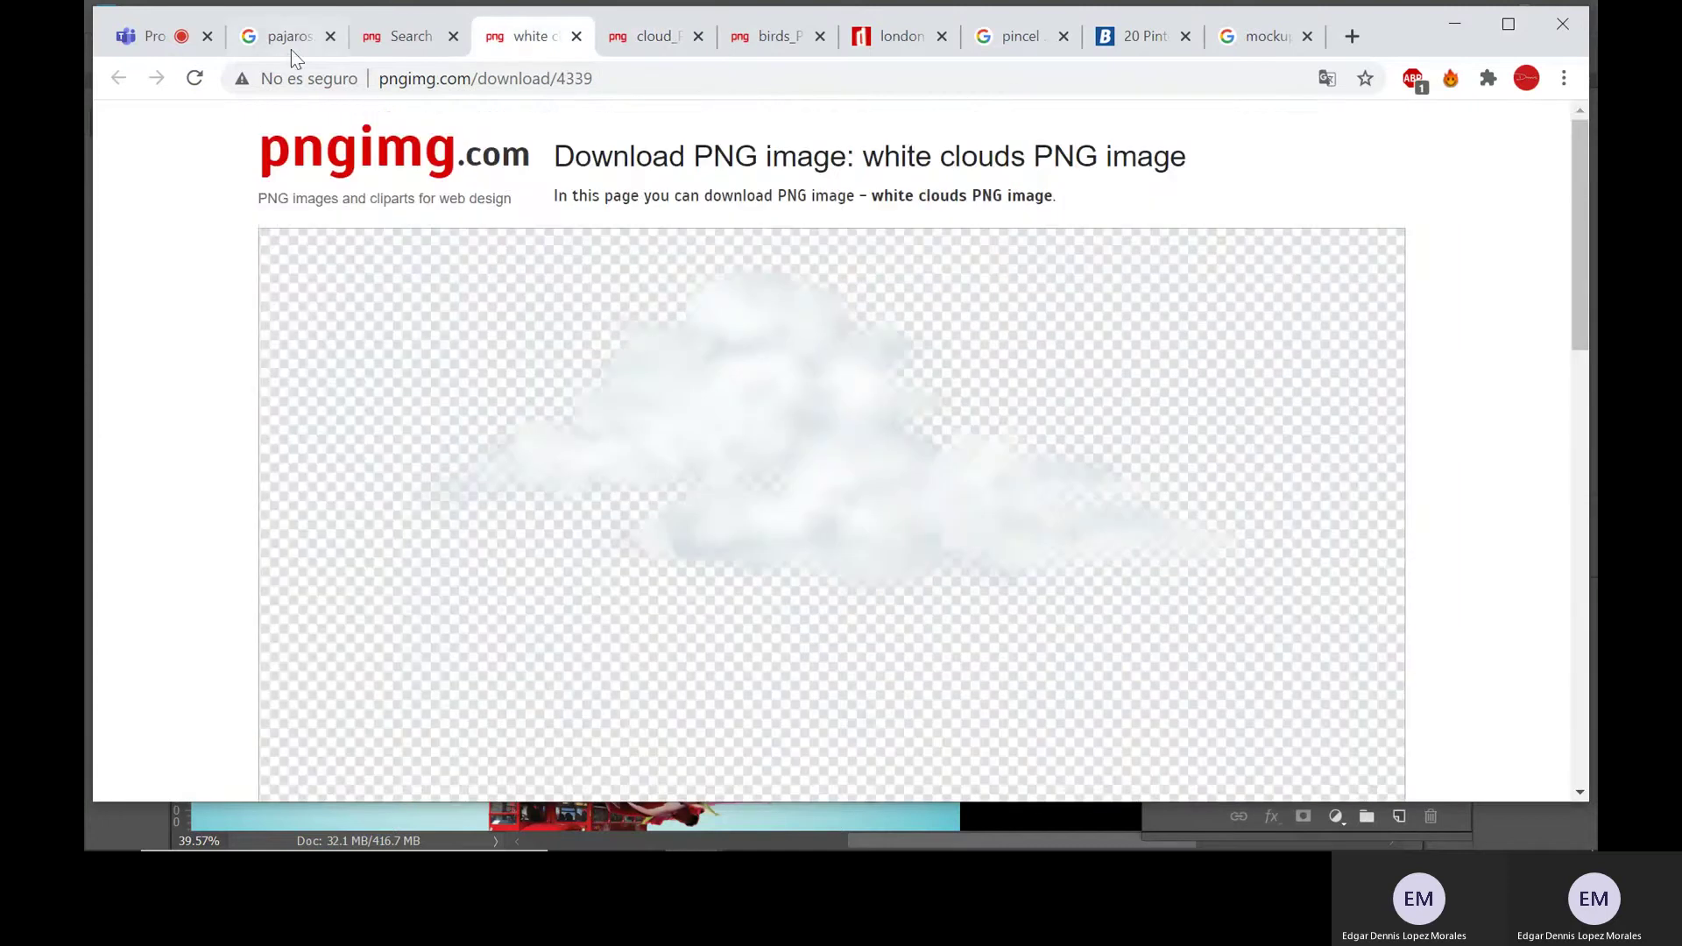
{"action": "left_click", "coordinate": [412, 37]}
{"action": "scroll", "coordinate": [328, 496], "scroll_direction": "down", "scroll_amount": 2}
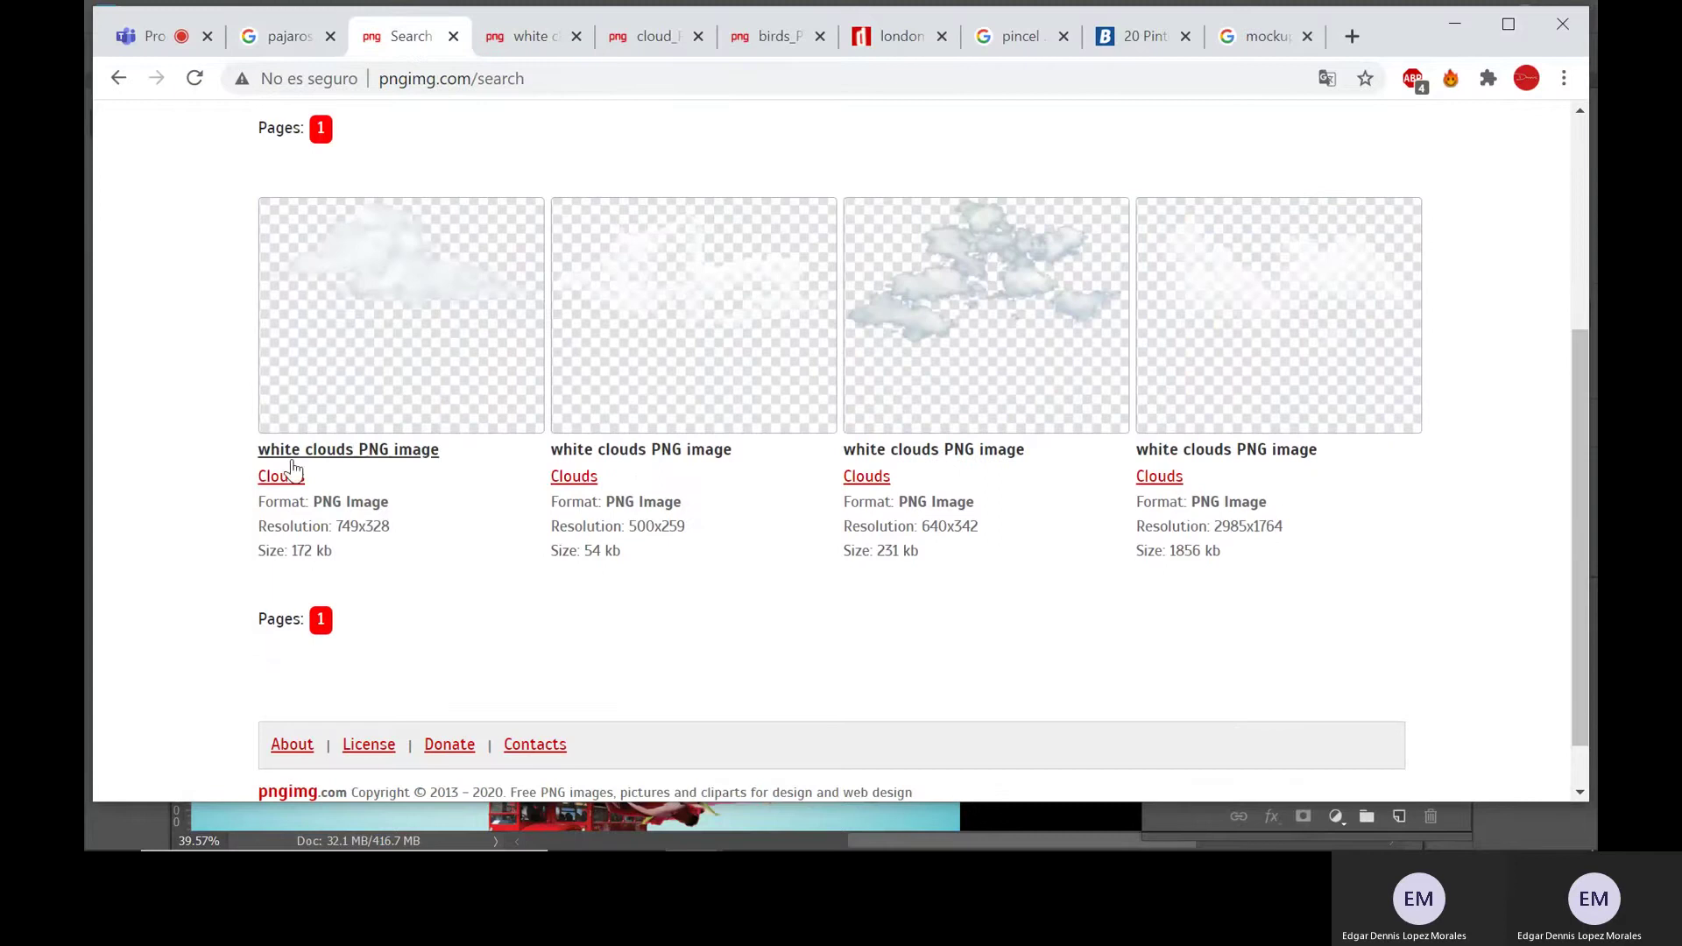
{"action": "scroll", "coordinate": [1206, 534], "scroll_direction": "up", "scroll_amount": 3}
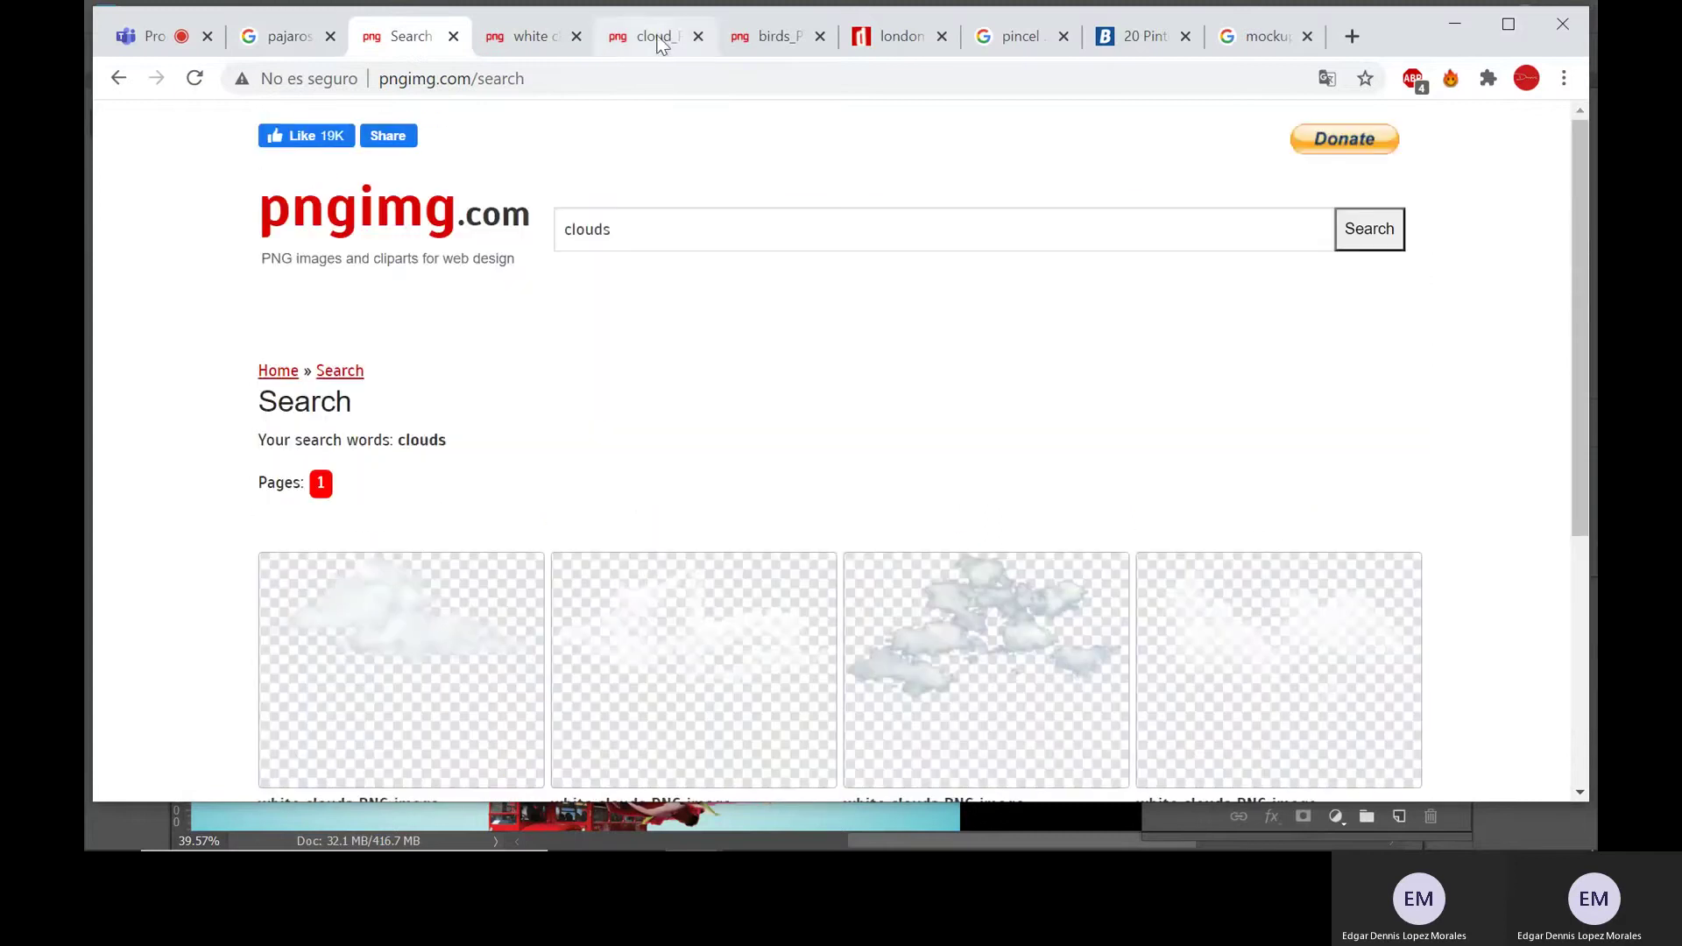
{"action": "left_click", "coordinate": [555, 39]}
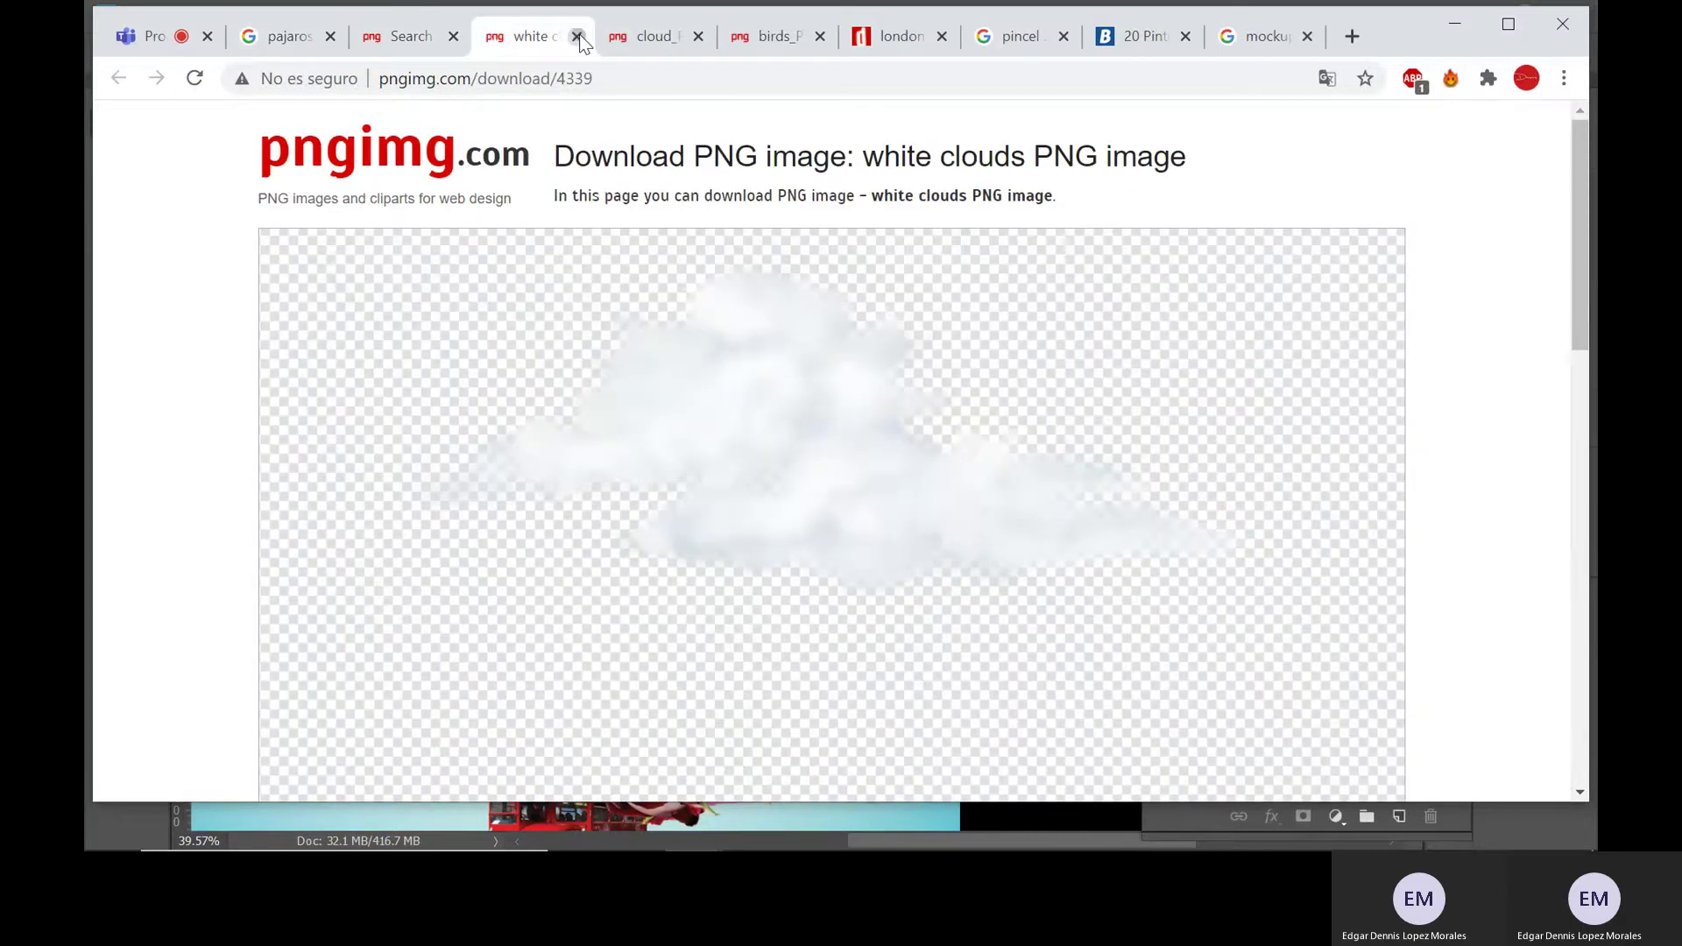
{"action": "left_click", "coordinate": [578, 36]}
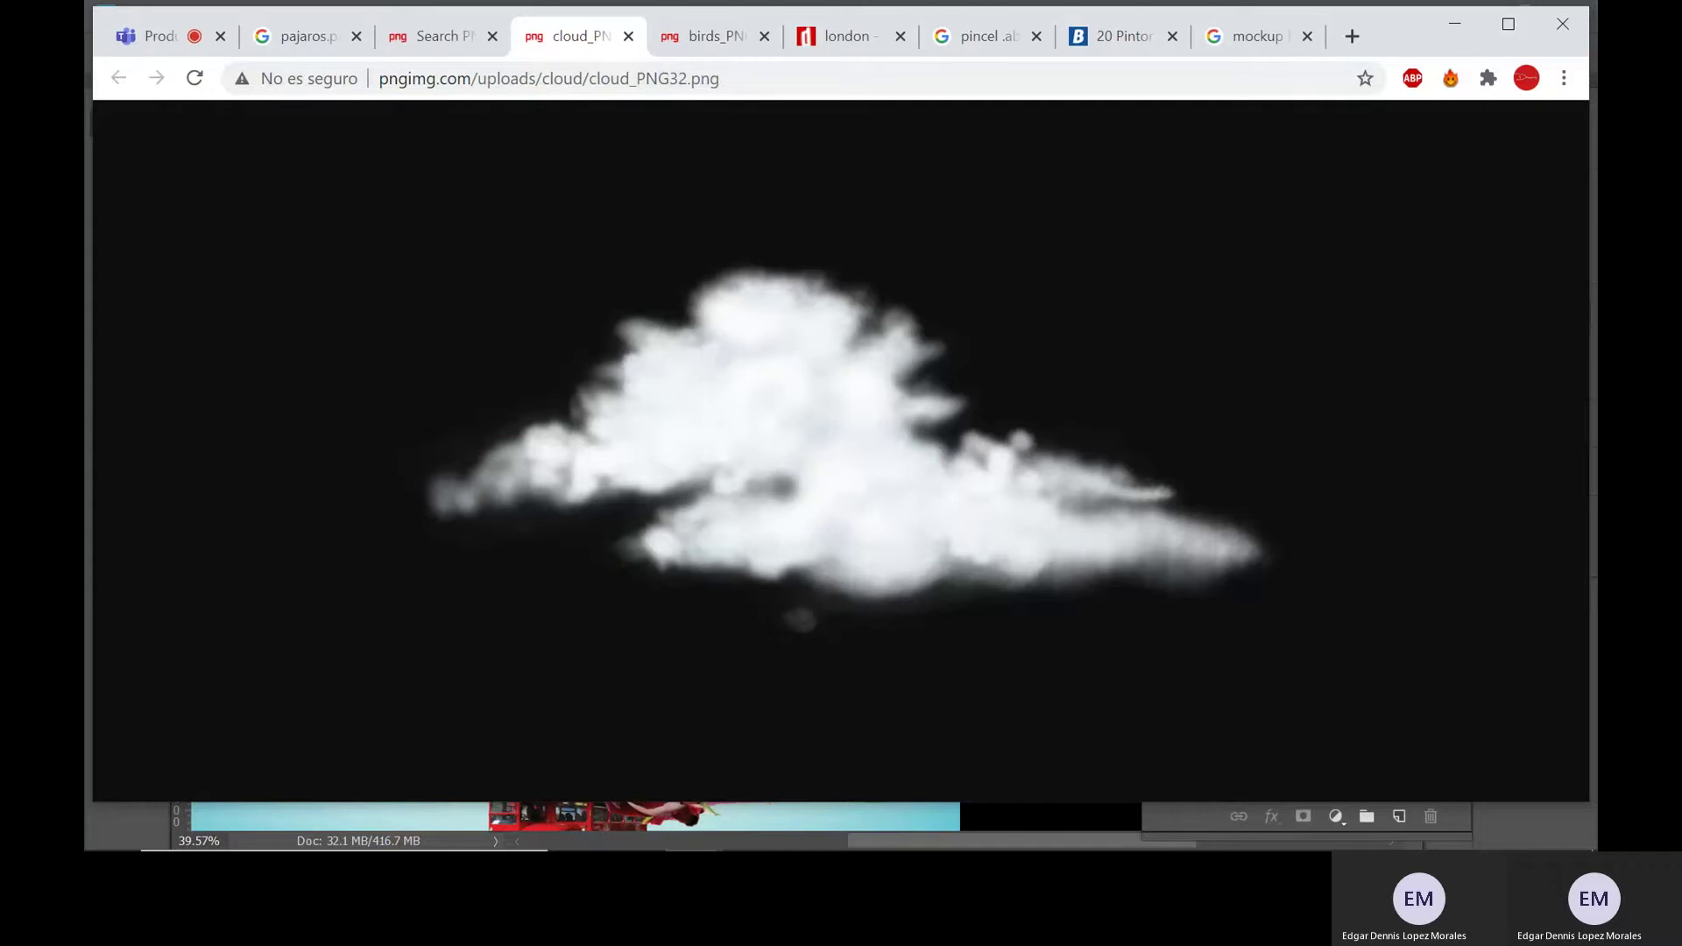
- Switch back to Photoshop and add a Photo Filter adjustment layer above the clouds' Color Balance adjustment
{"action": "left_click", "coordinate": [823, 830]}
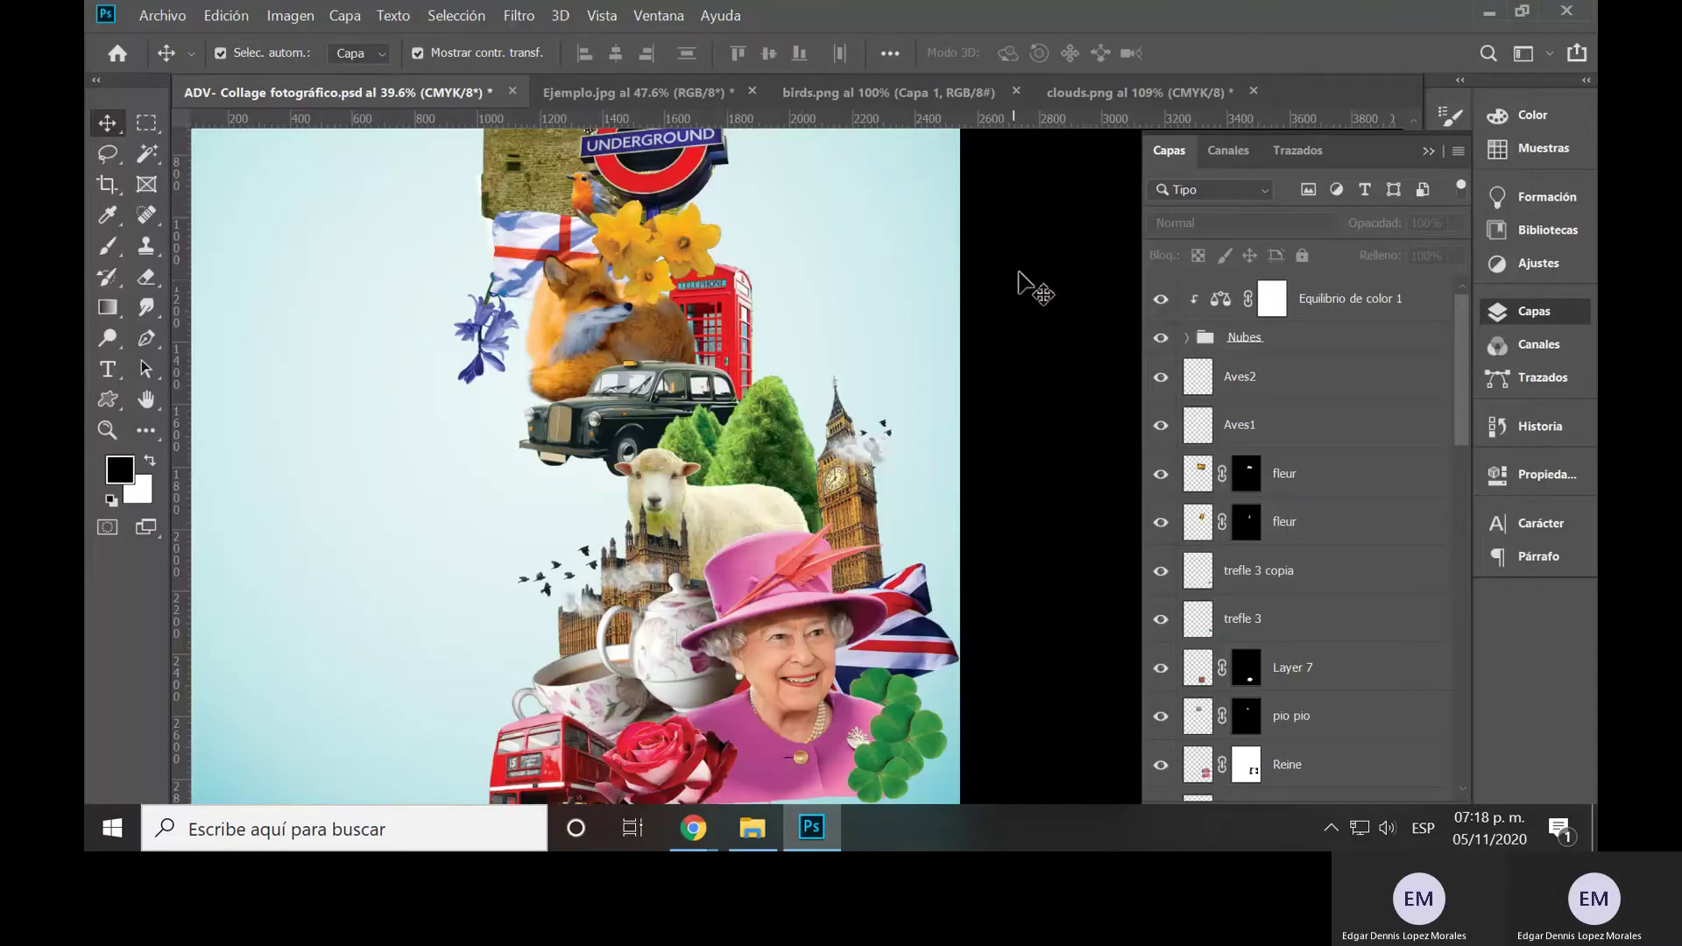
{"action": "left_click_drag", "start_coordinate": [806, 469], "coordinate": [895, 493]}
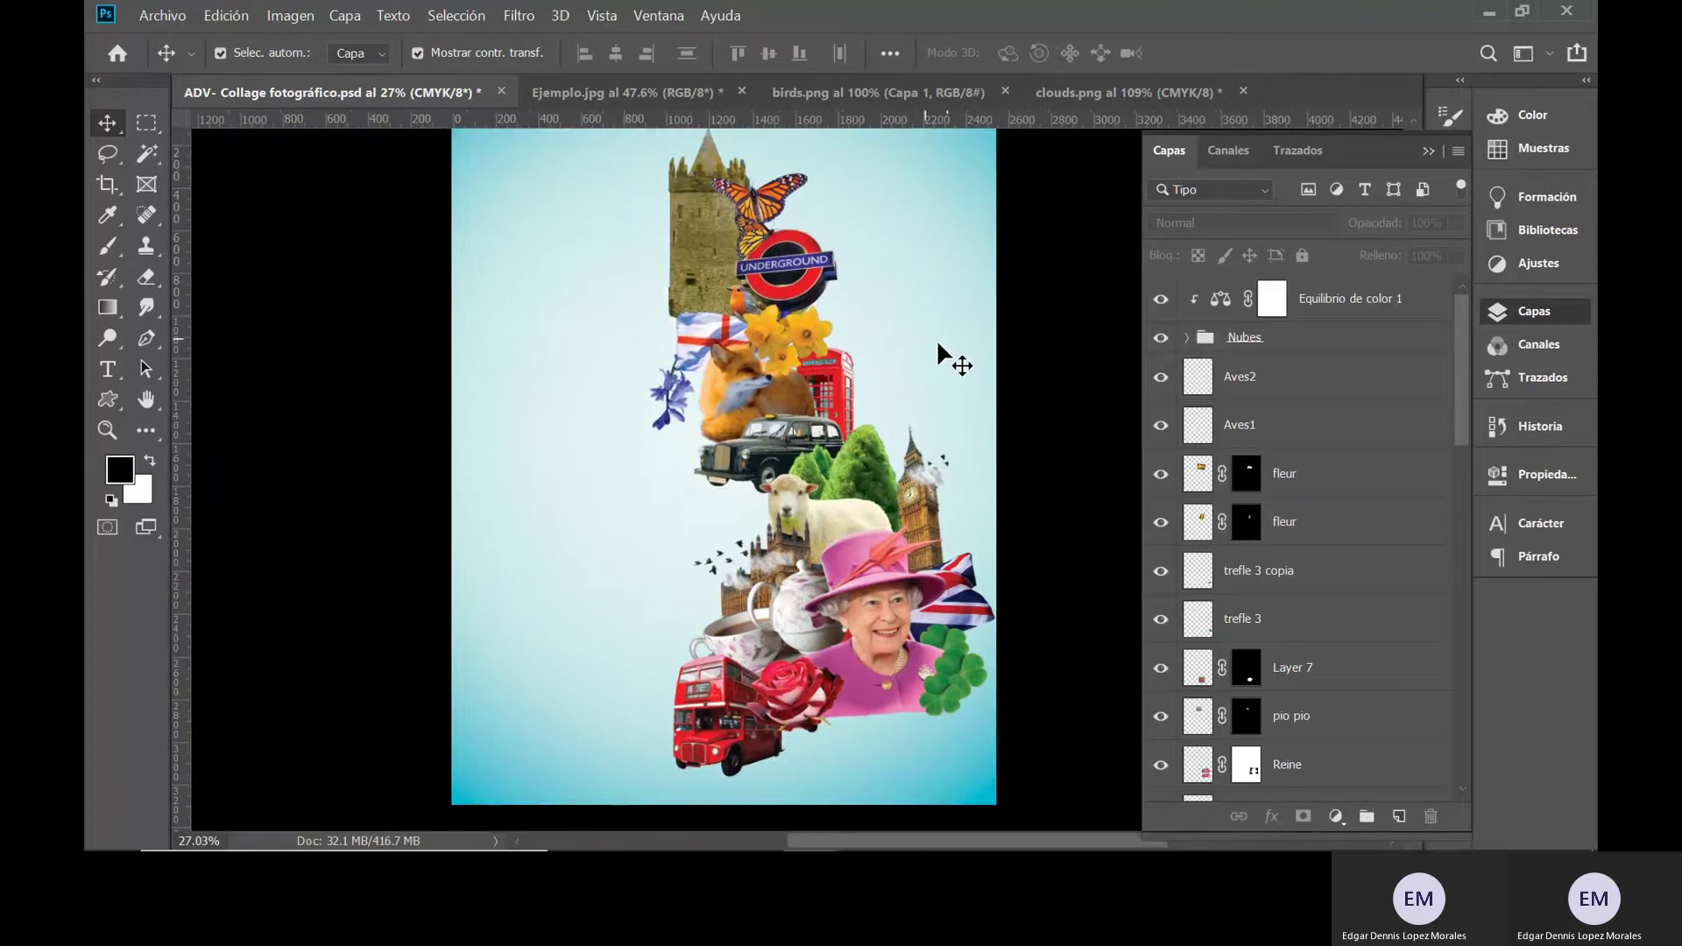
{"action": "left_click_drag", "start_coordinate": [778, 423], "coordinate": [825, 457]}
{"action": "left_click", "coordinate": [1341, 299]}
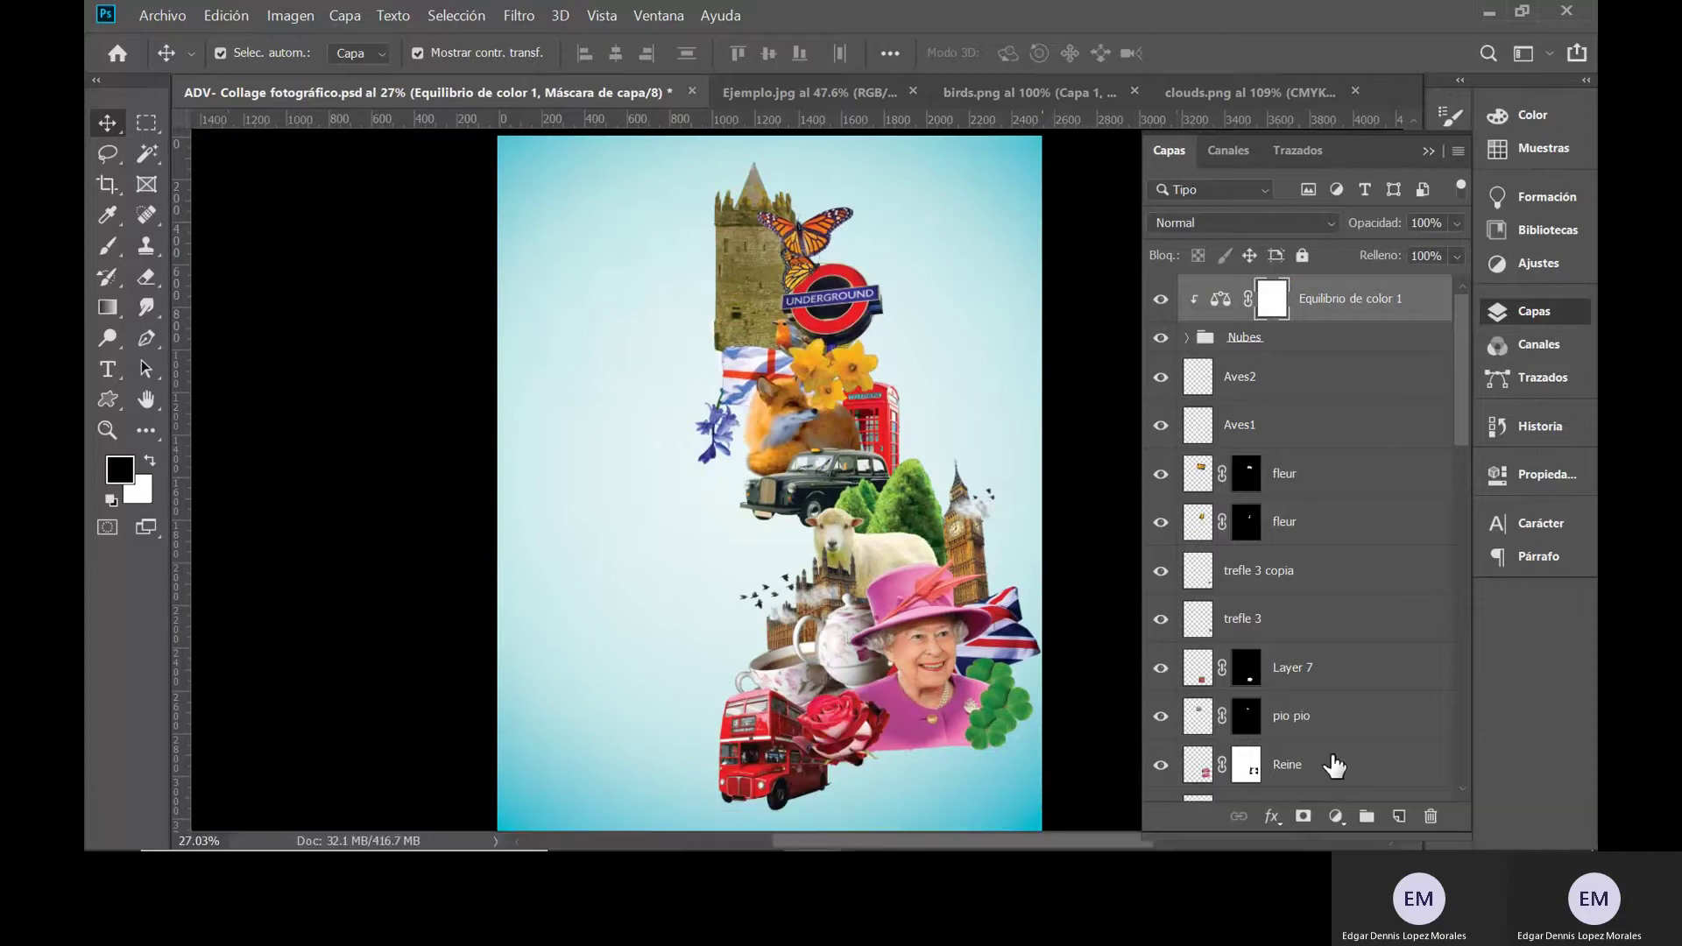
{"action": "left_click", "coordinate": [1335, 816]}
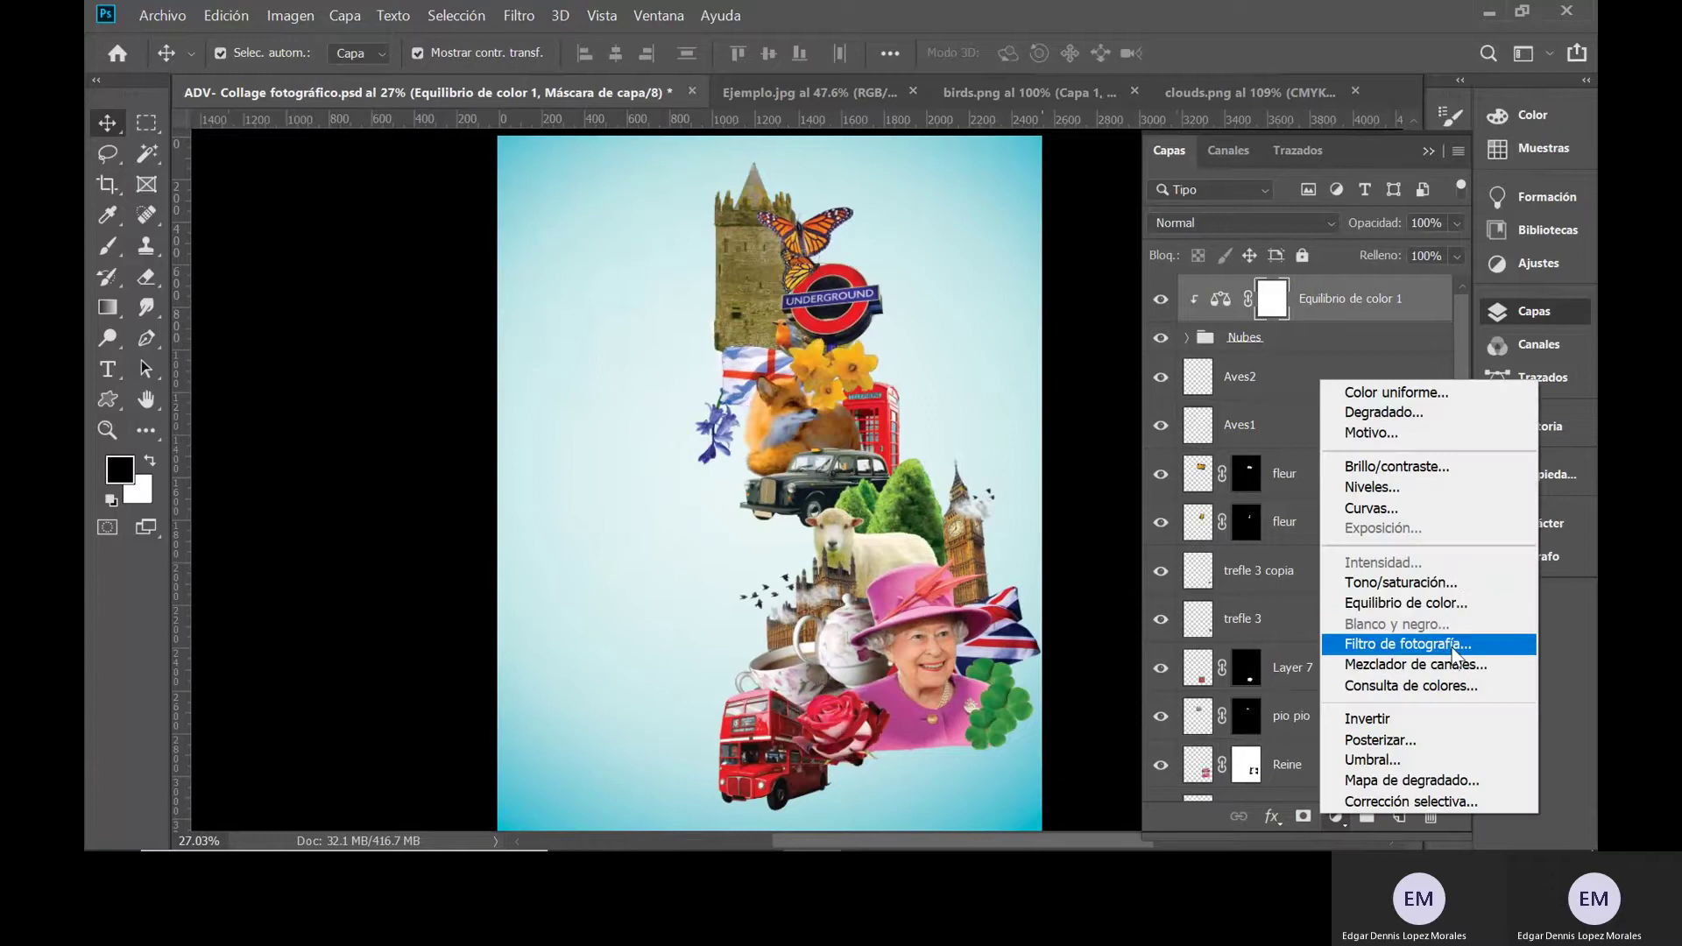
{"action": "left_click", "coordinate": [1426, 646]}
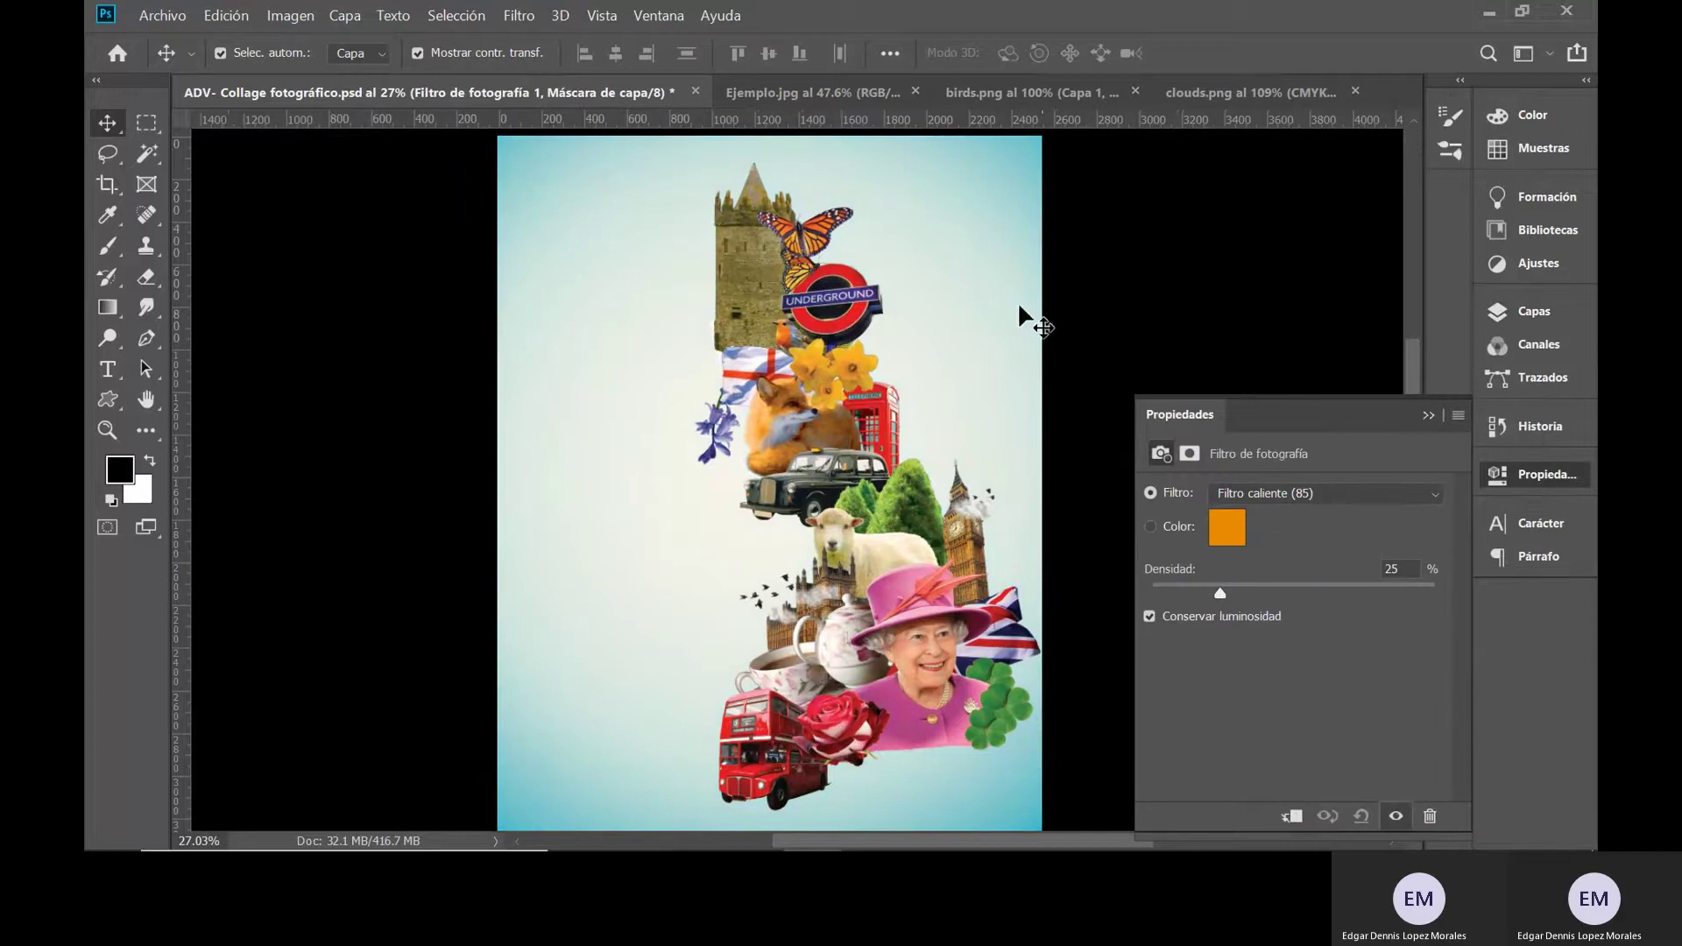
- Try the Photo Filter presets Filtro caliente (LBA) and Filtro caliente (81), and apply Filtro frío (80)
{"action": "left_click", "coordinate": [1535, 312]}
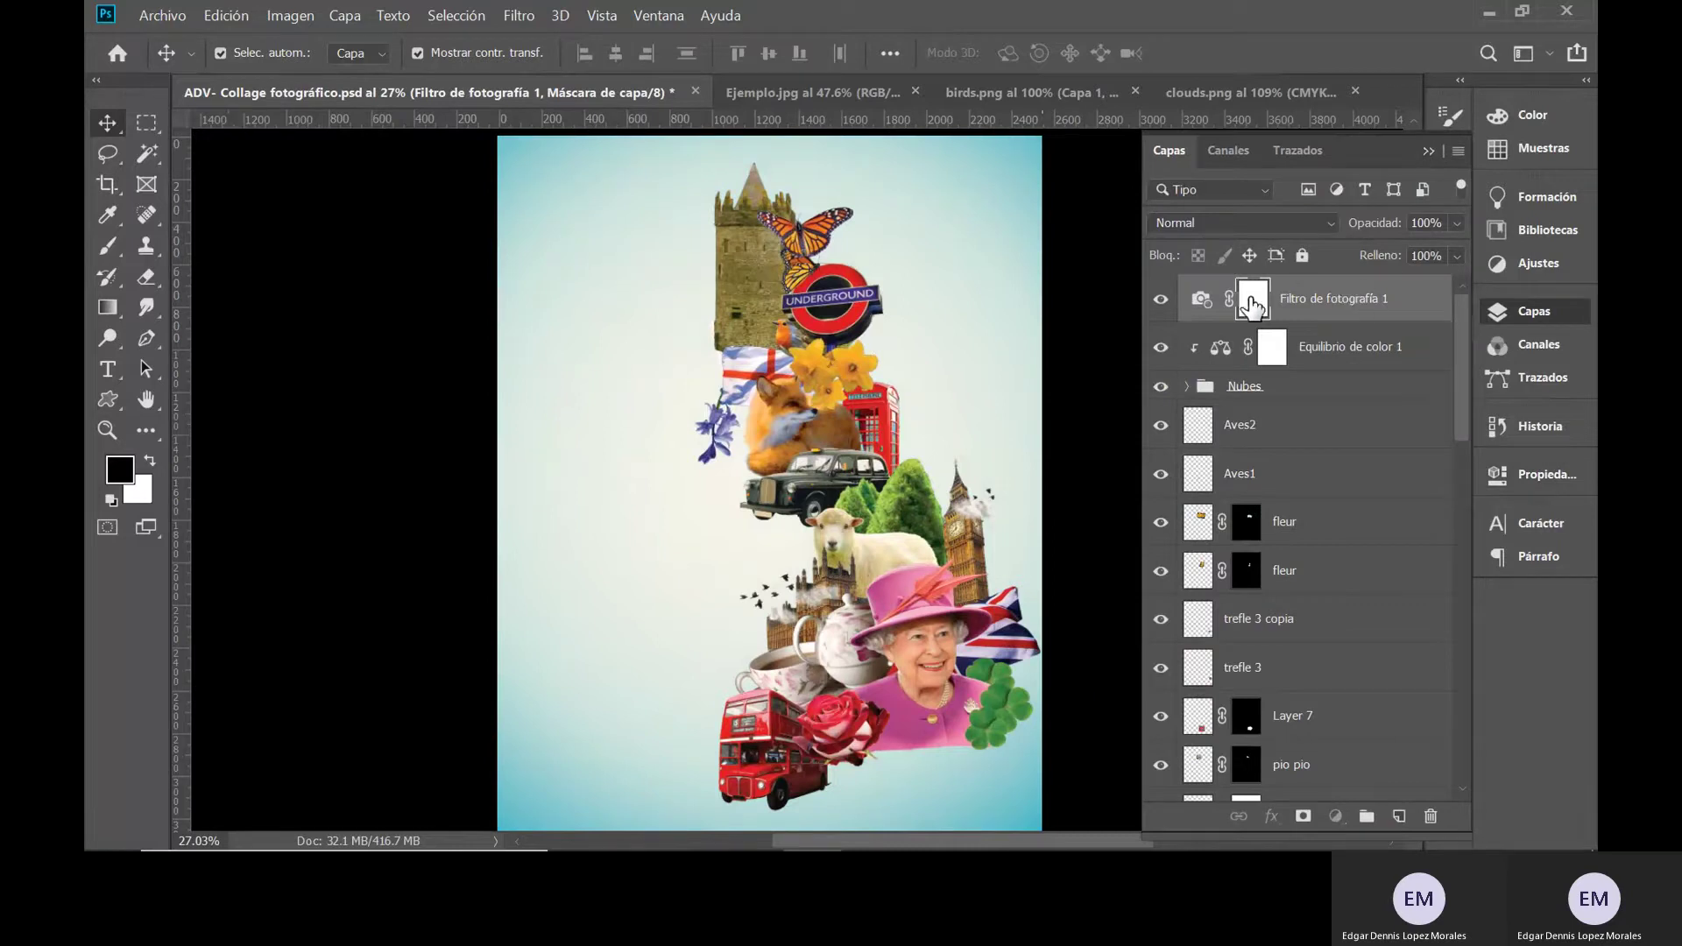
{"action": "left_click", "coordinate": [1205, 303]}
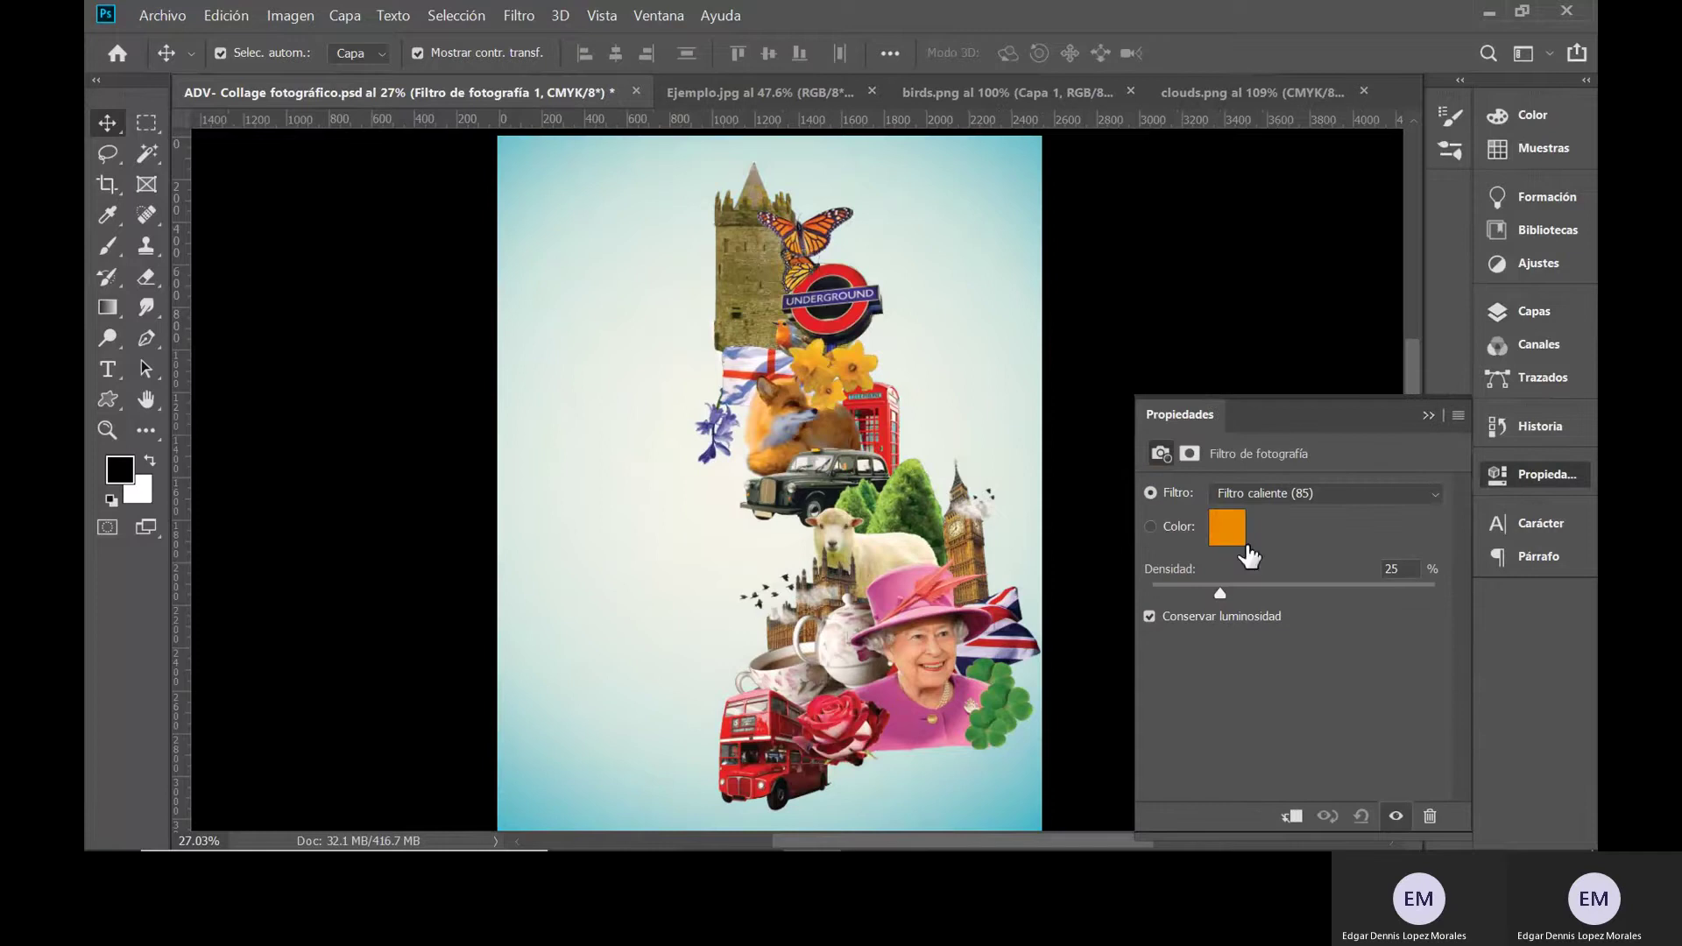
{"action": "left_click", "coordinate": [1333, 499]}
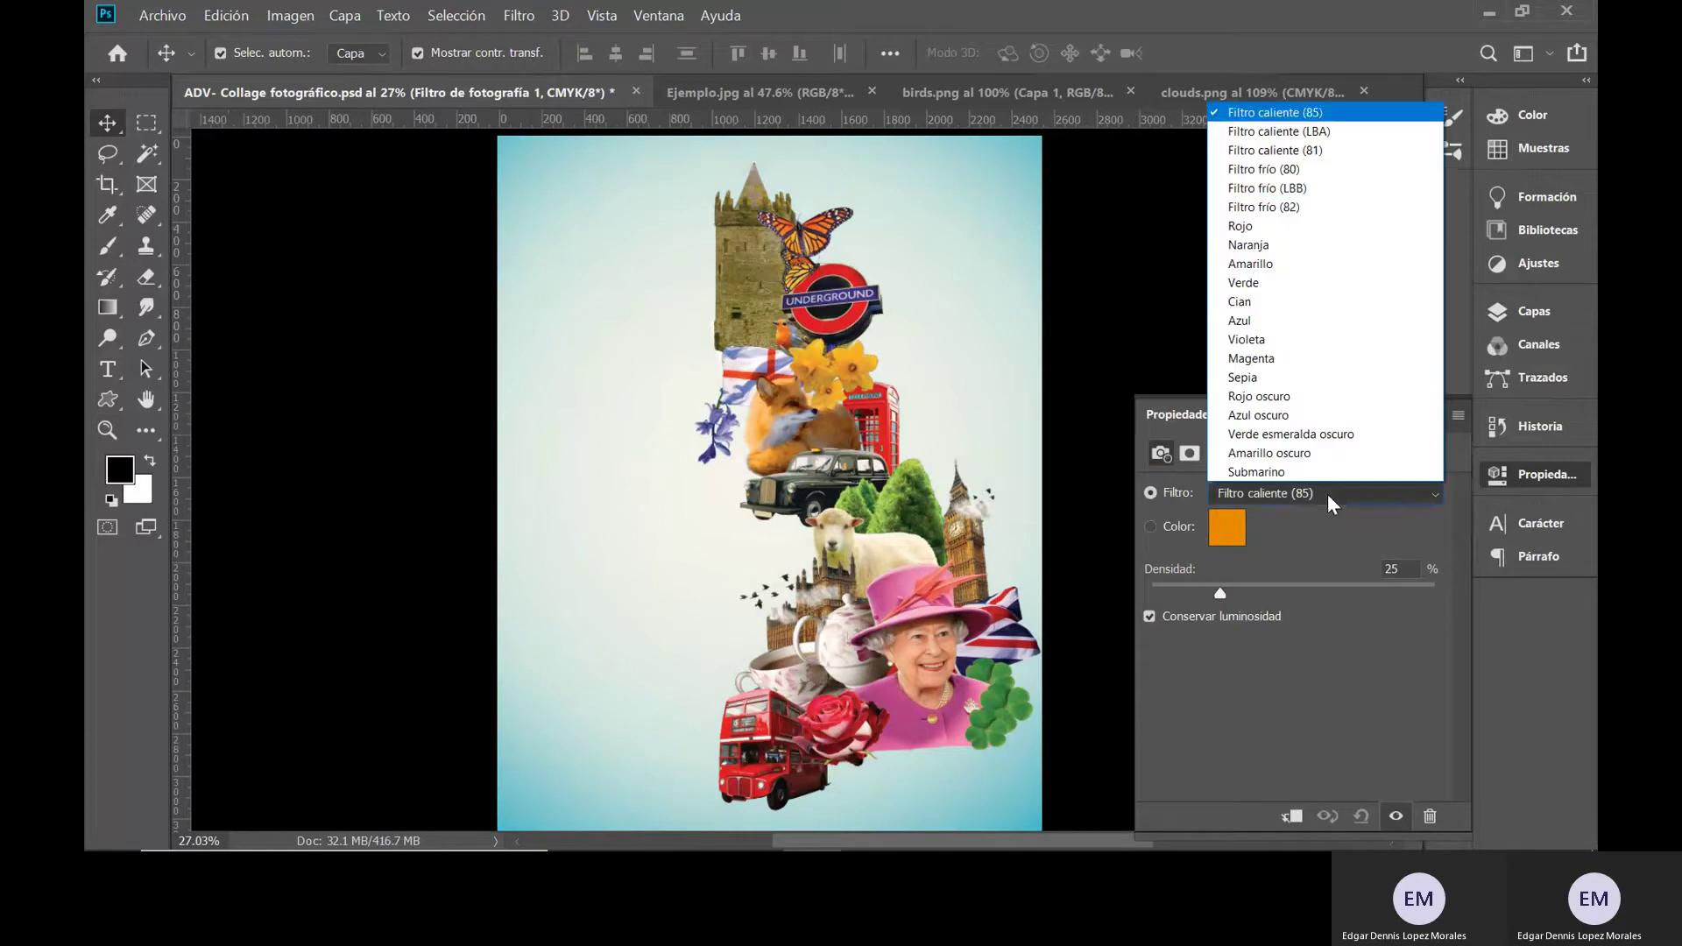
{"action": "left_click", "coordinate": [1359, 125]}
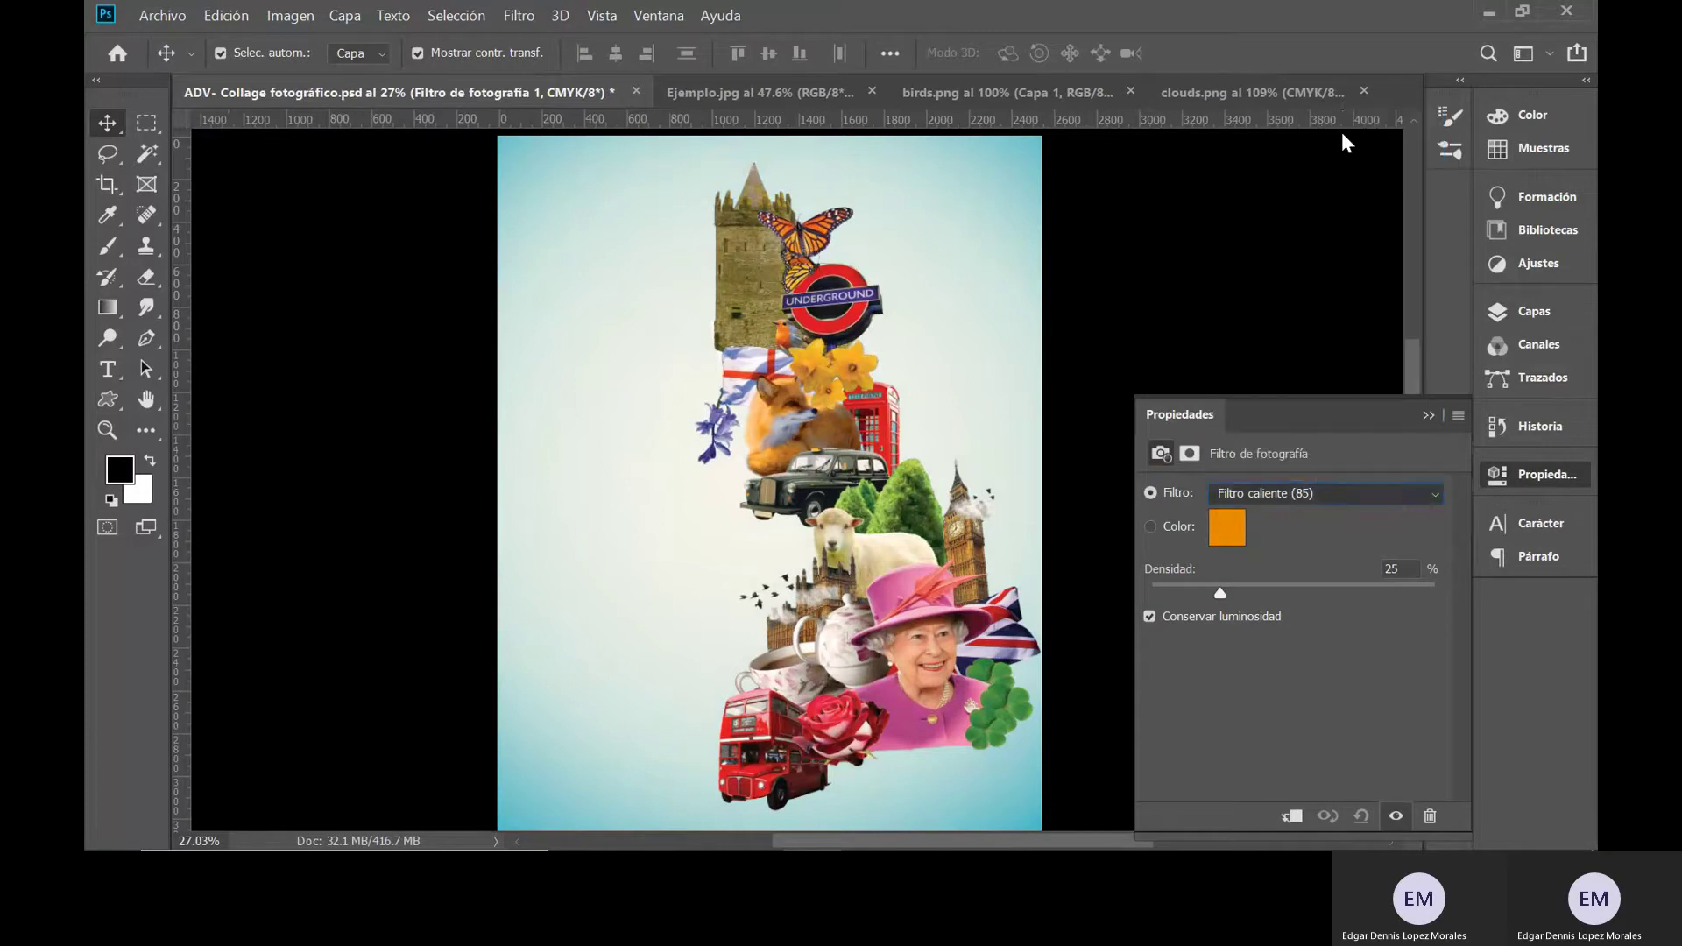
{"action": "left_click", "coordinate": [1277, 498]}
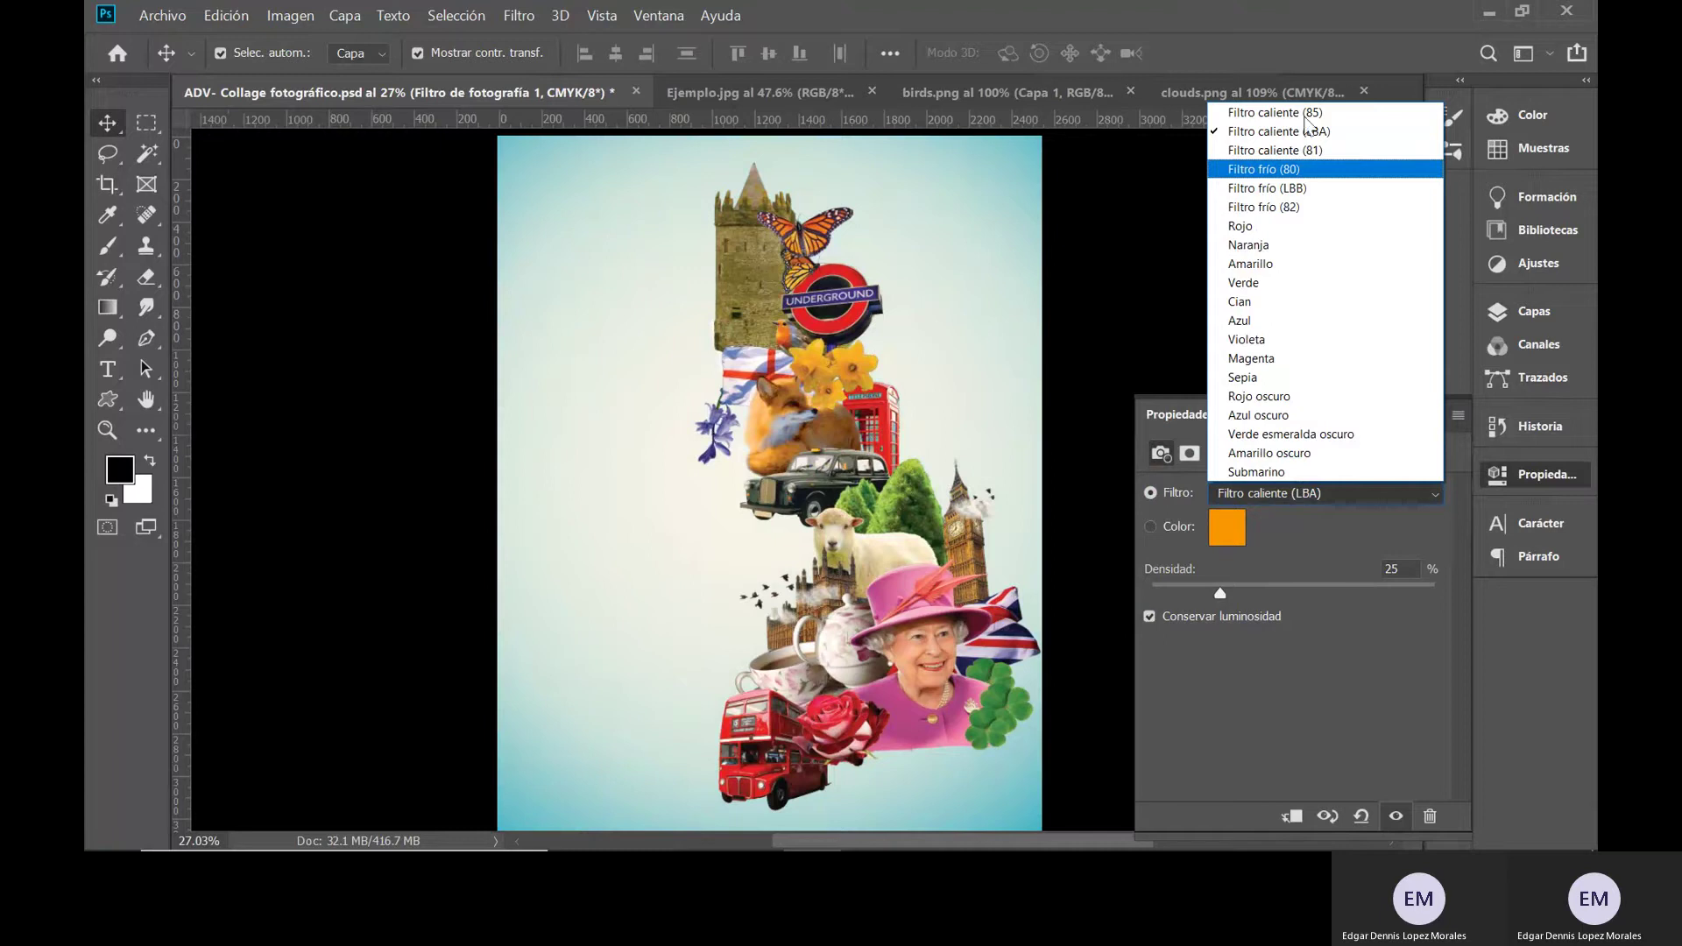
{"action": "left_click", "coordinate": [1306, 151]}
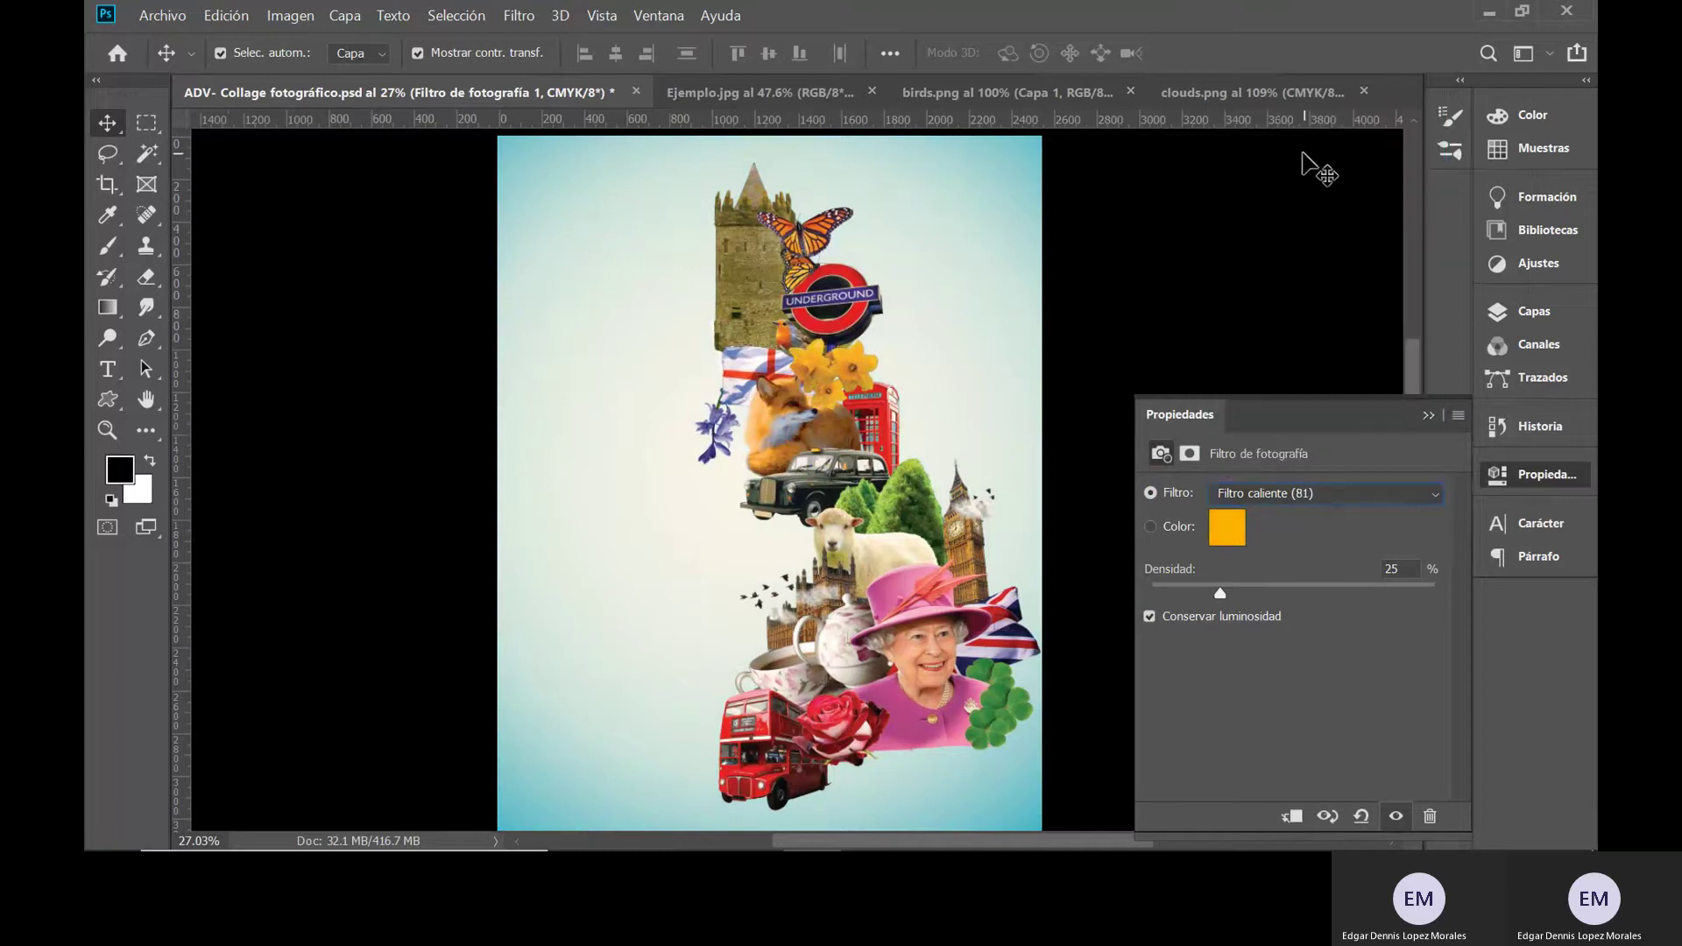
{"action": "left_click", "coordinate": [1272, 496]}
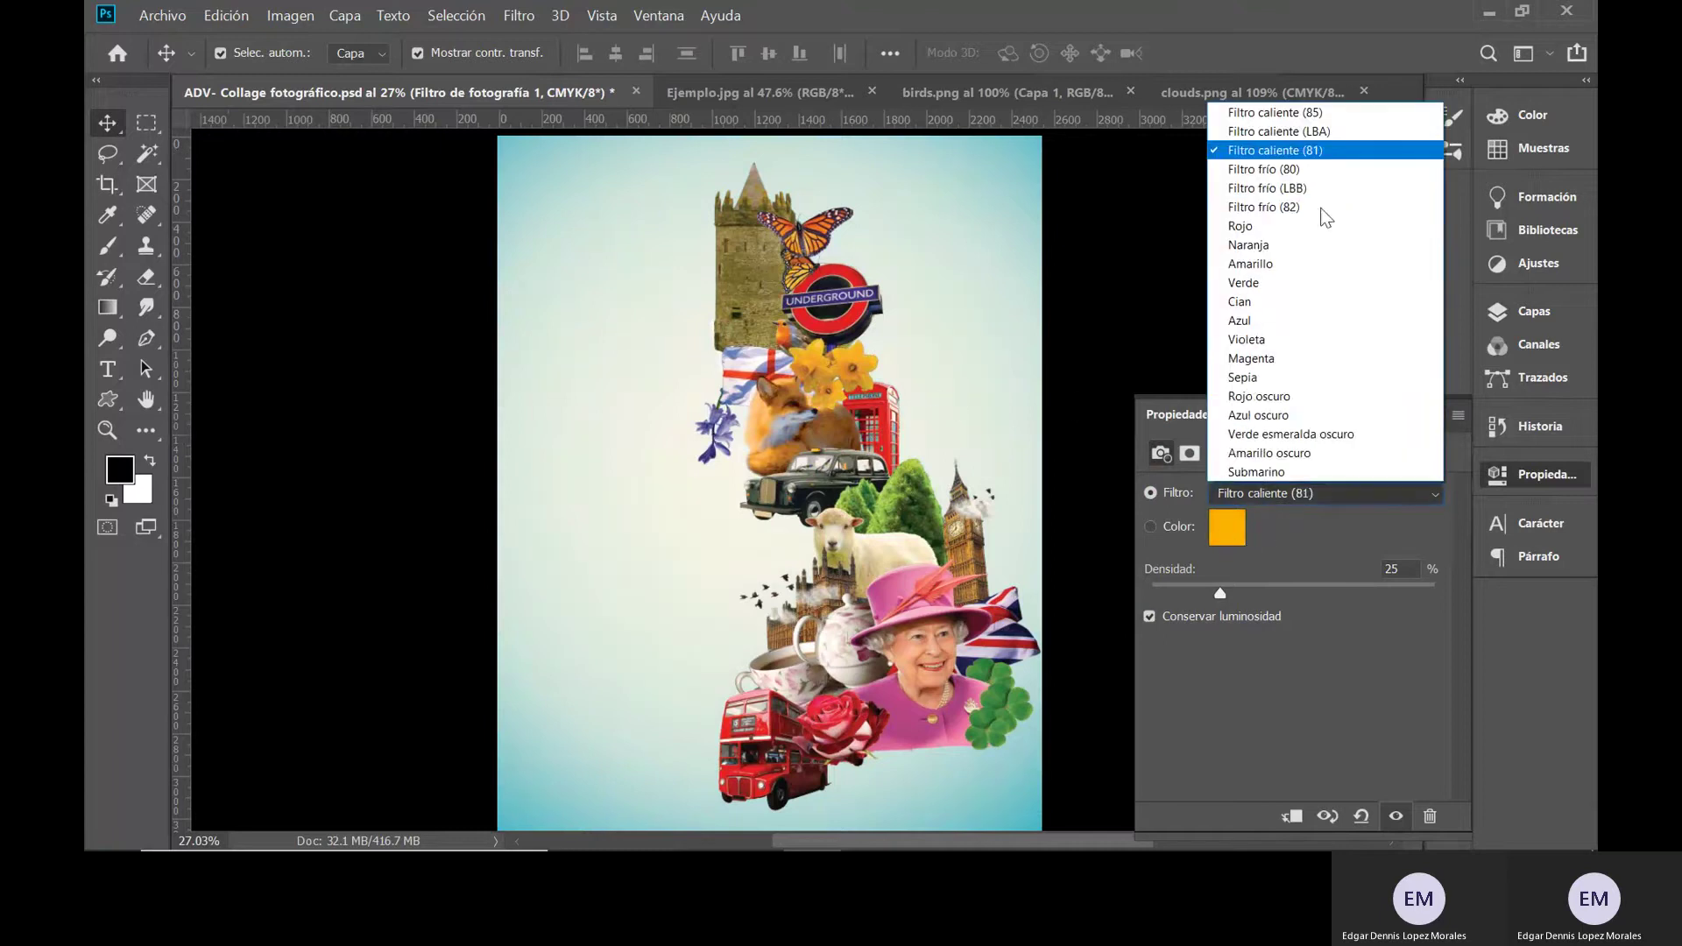
{"action": "left_click", "coordinate": [1304, 170]}
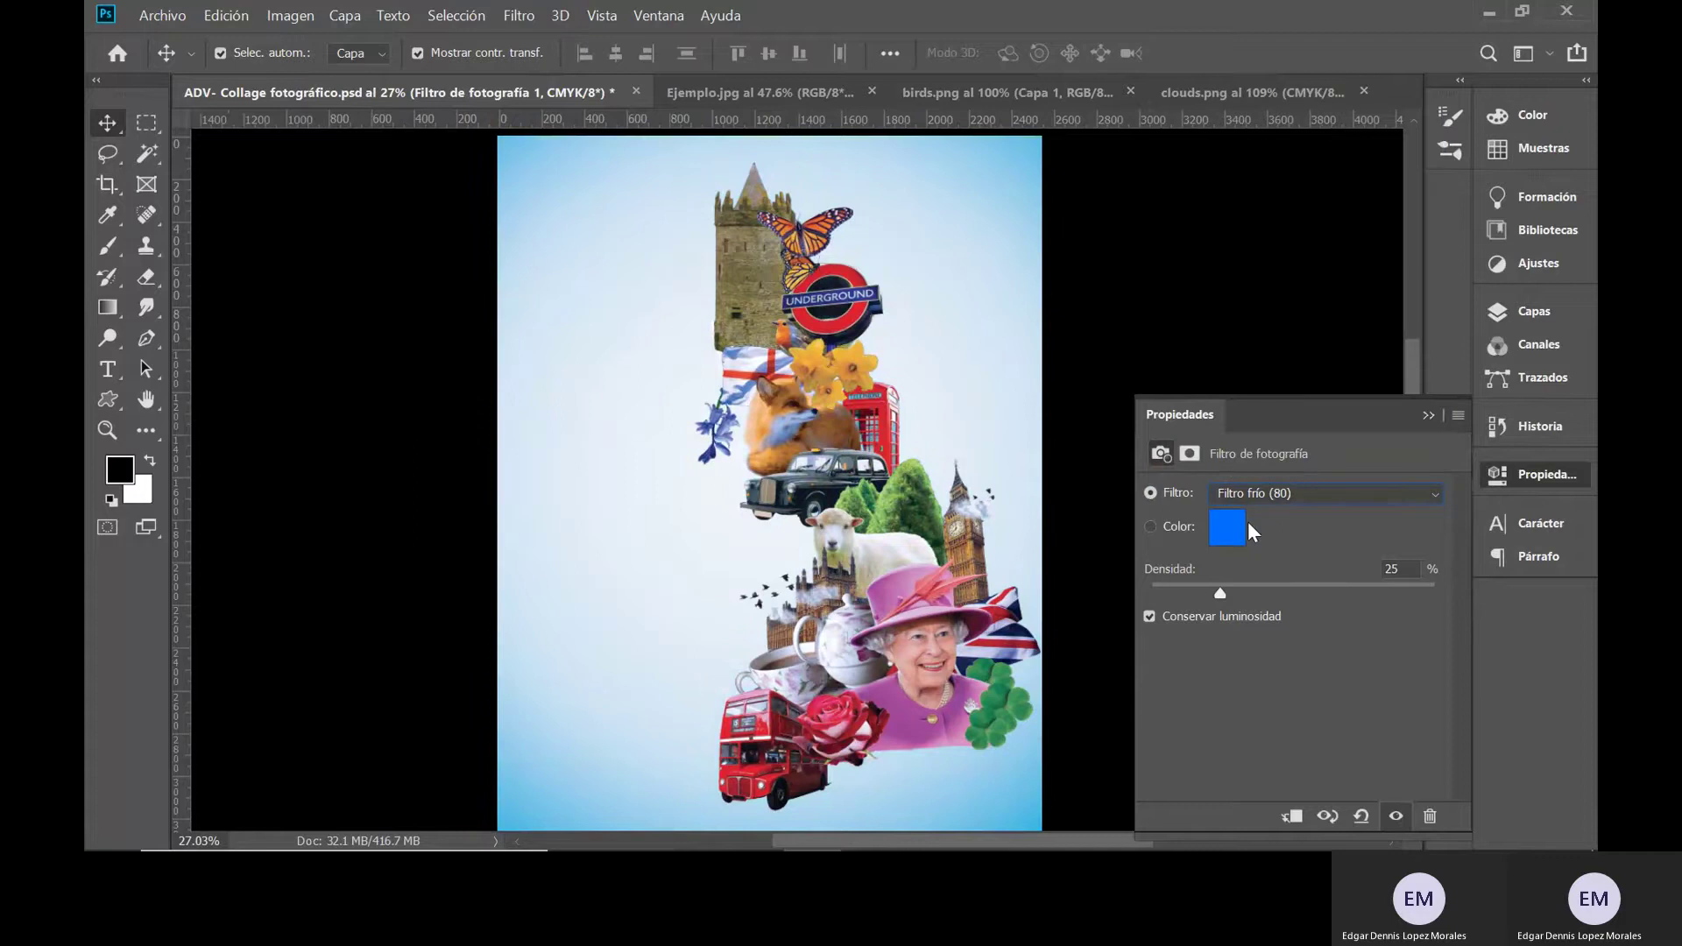
- Try the Photo Filter presets Verde and Azul oscuro on the collage
{"action": "left_click", "coordinate": [1317, 500]}
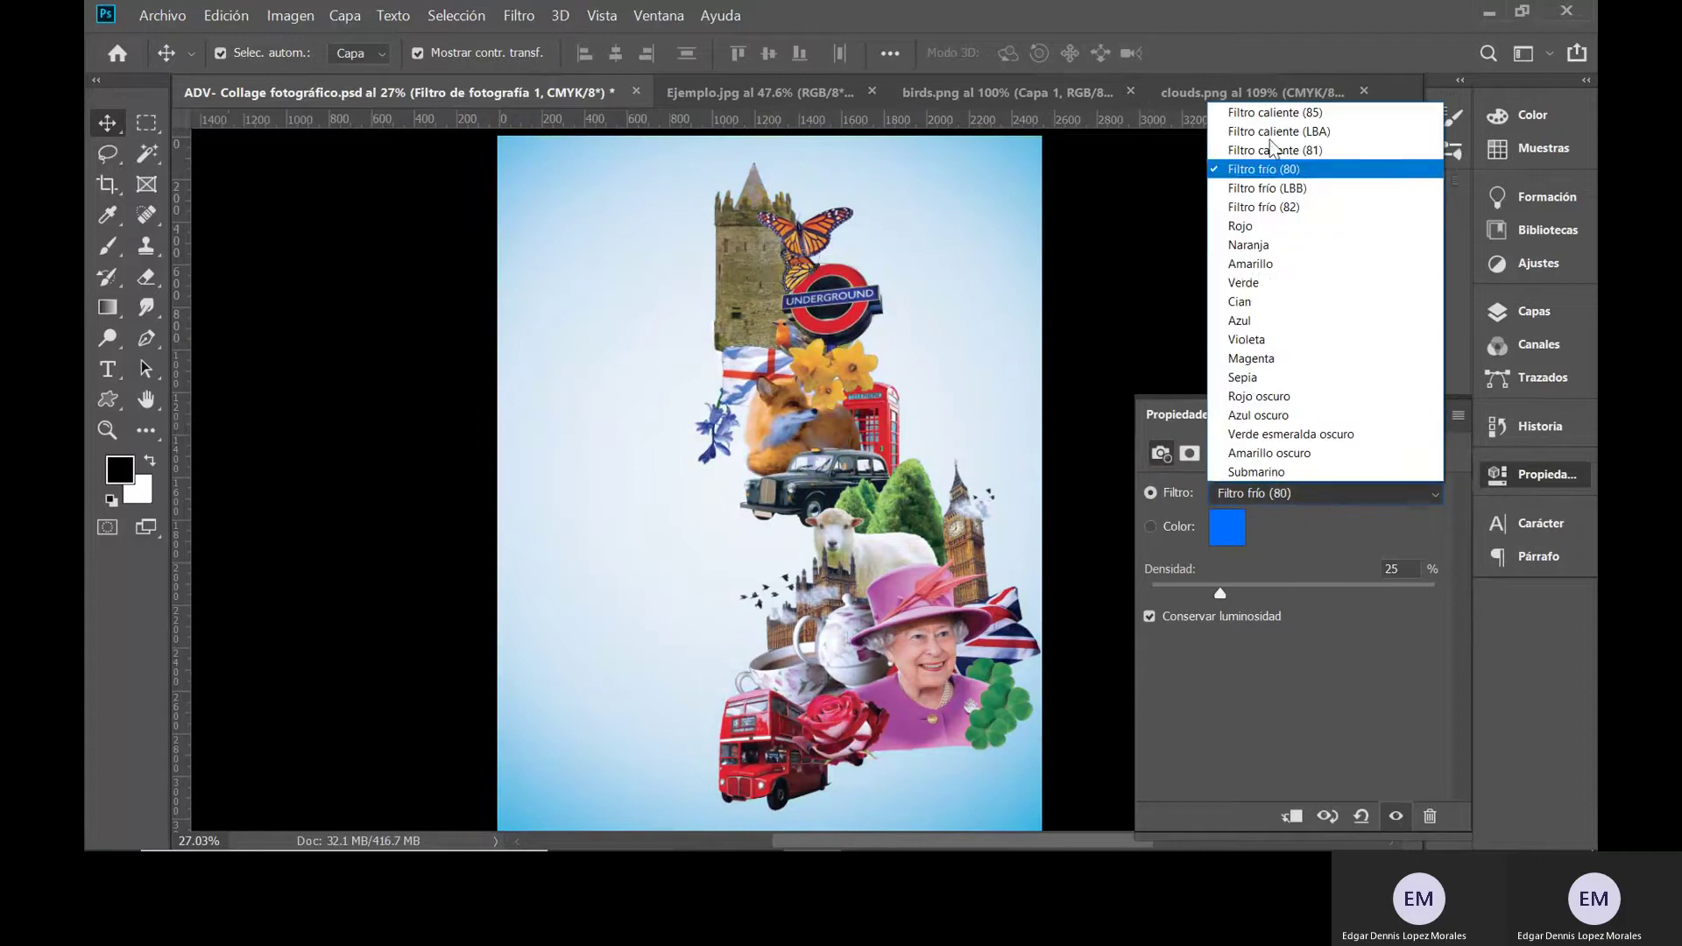
{"action": "left_click", "coordinate": [1281, 282]}
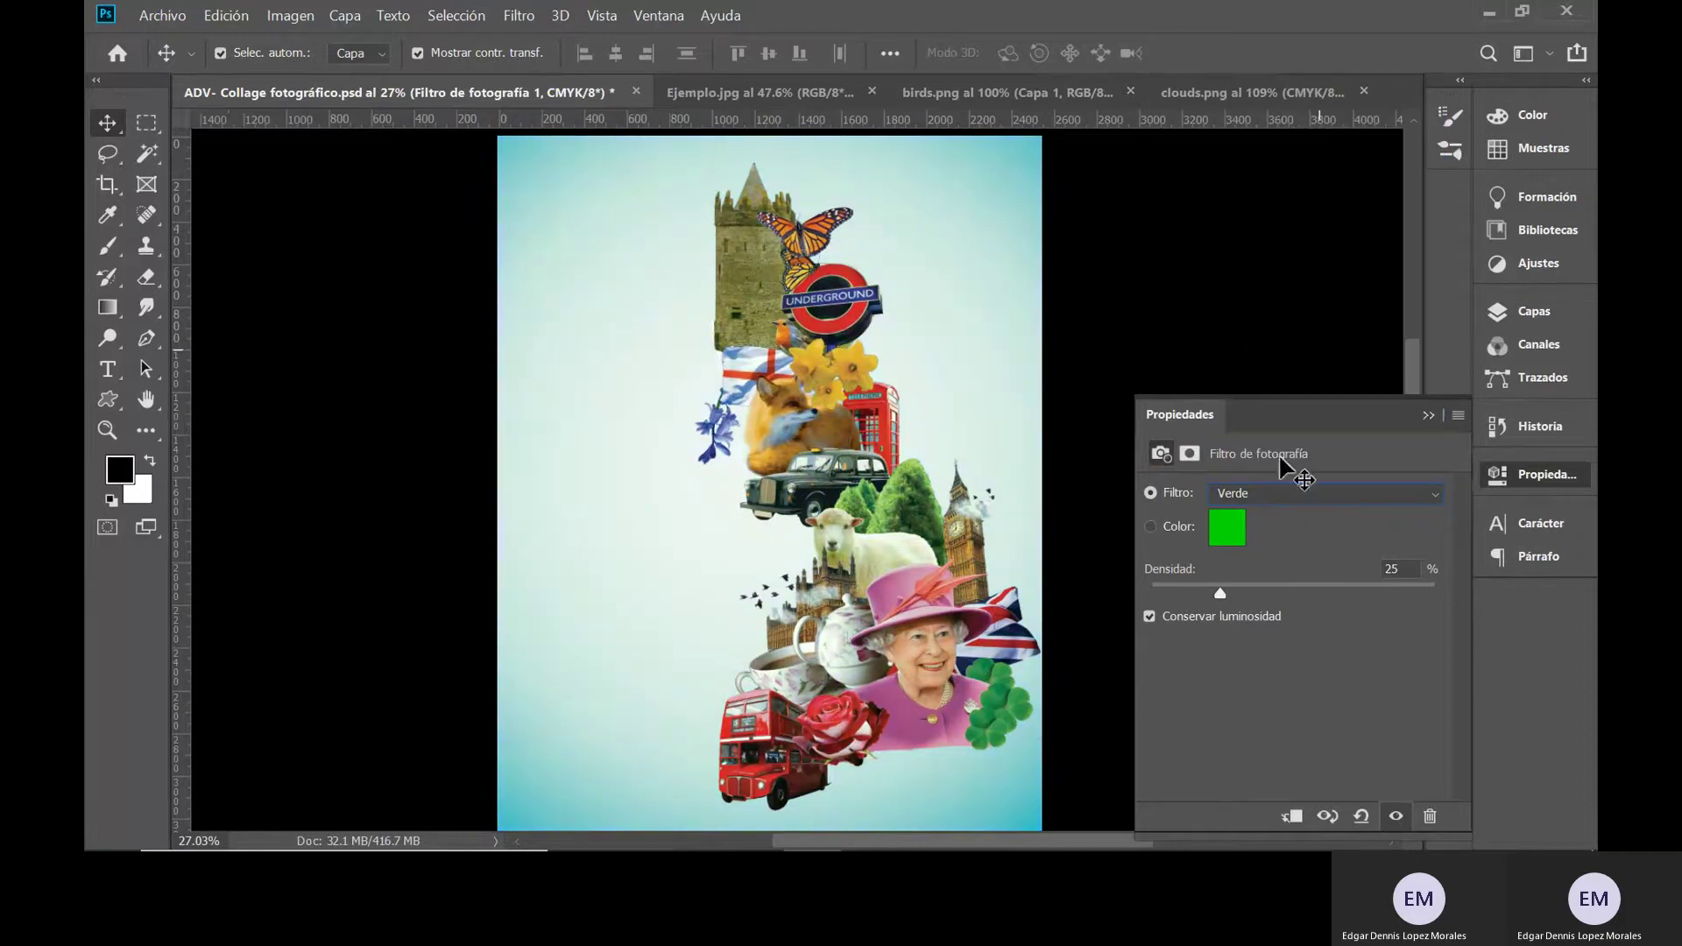
{"action": "left_click", "coordinate": [1299, 493]}
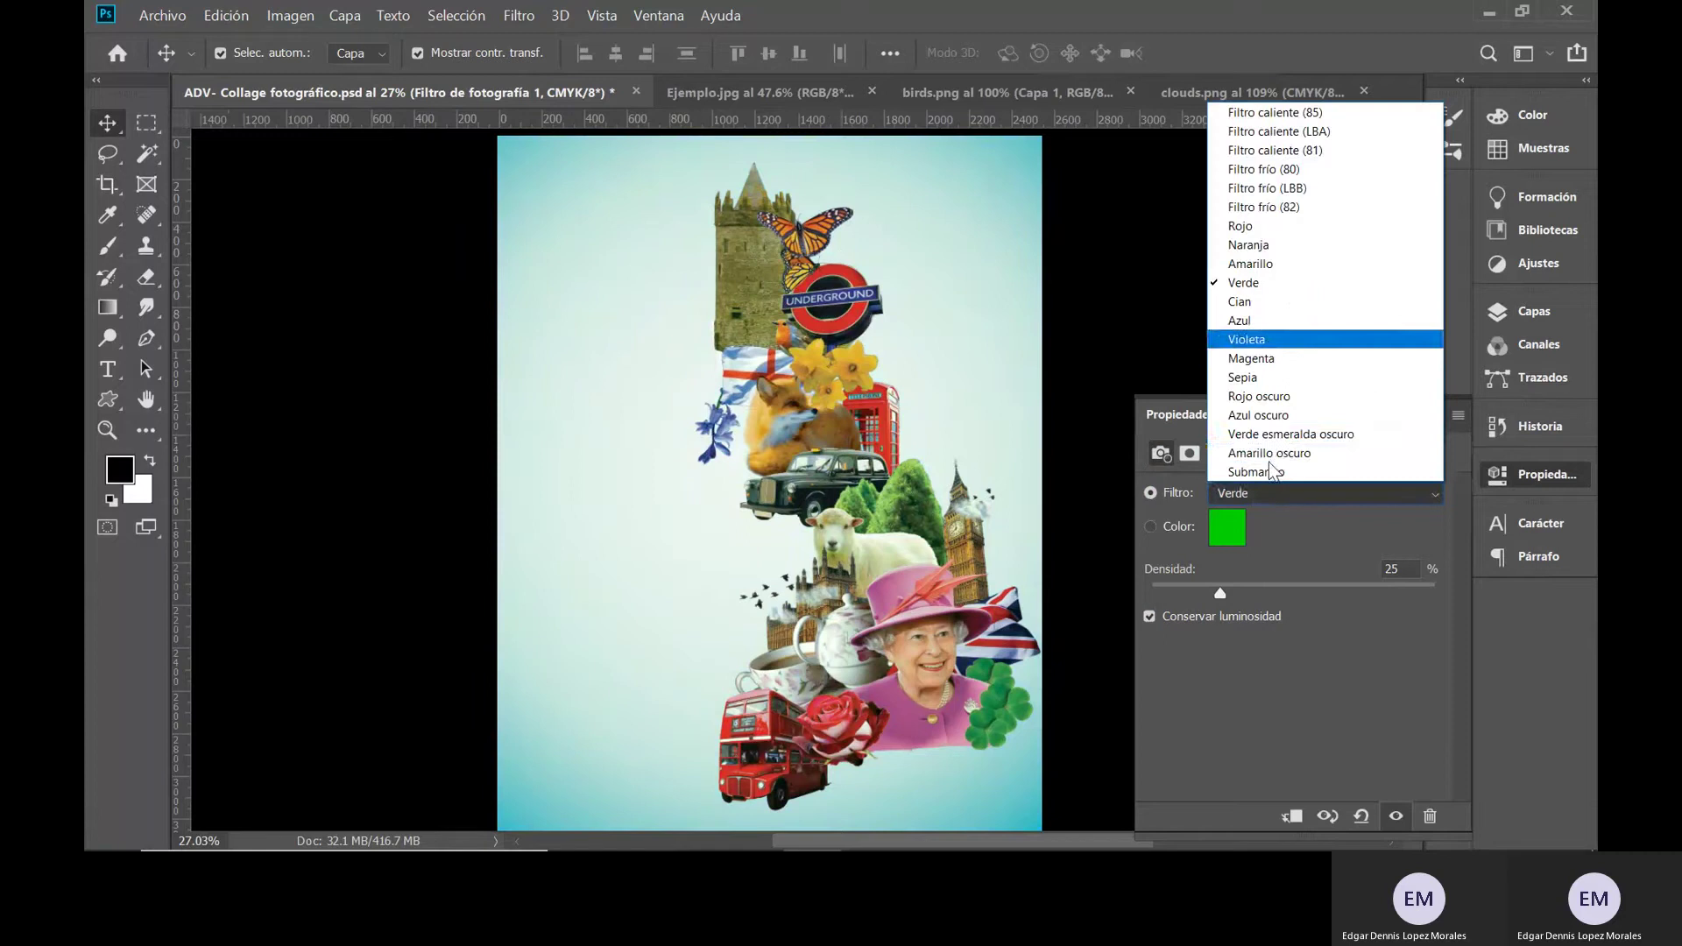
{"action": "left_click", "coordinate": [1270, 453]}
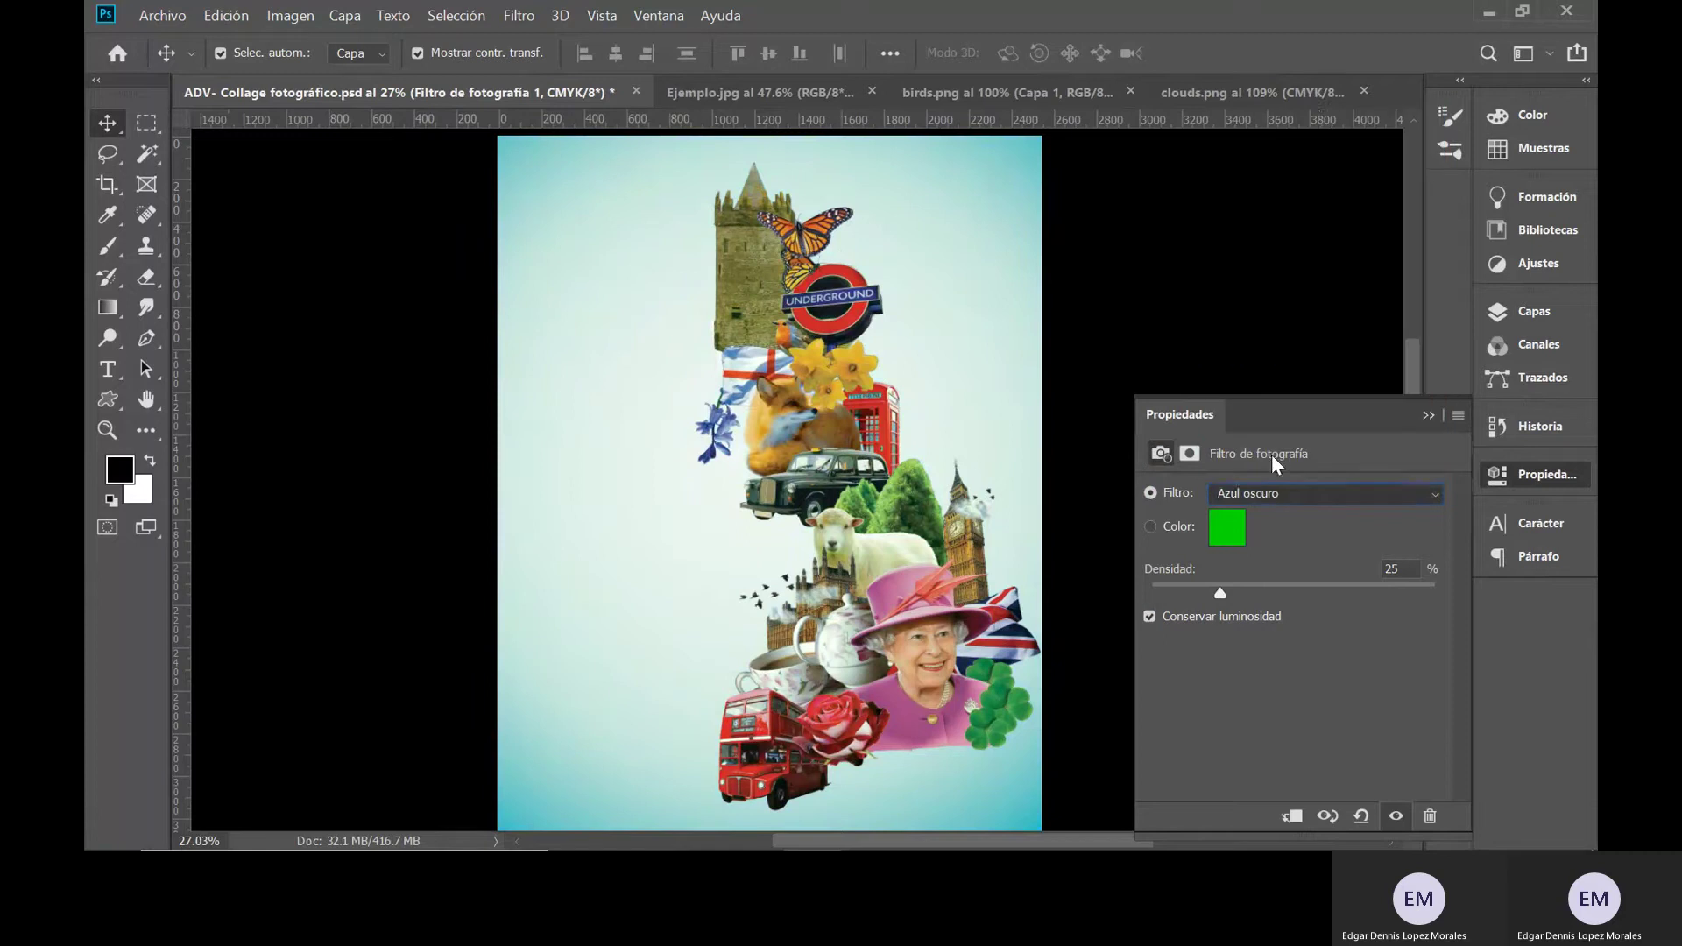
- Set the Photo Filter to Filtro caliente (LBA) and try stronger density values to warm the collage's overall tone
{"action": "left_click", "coordinate": [1244, 492]}
{"action": "left_click", "coordinate": [1278, 131]}
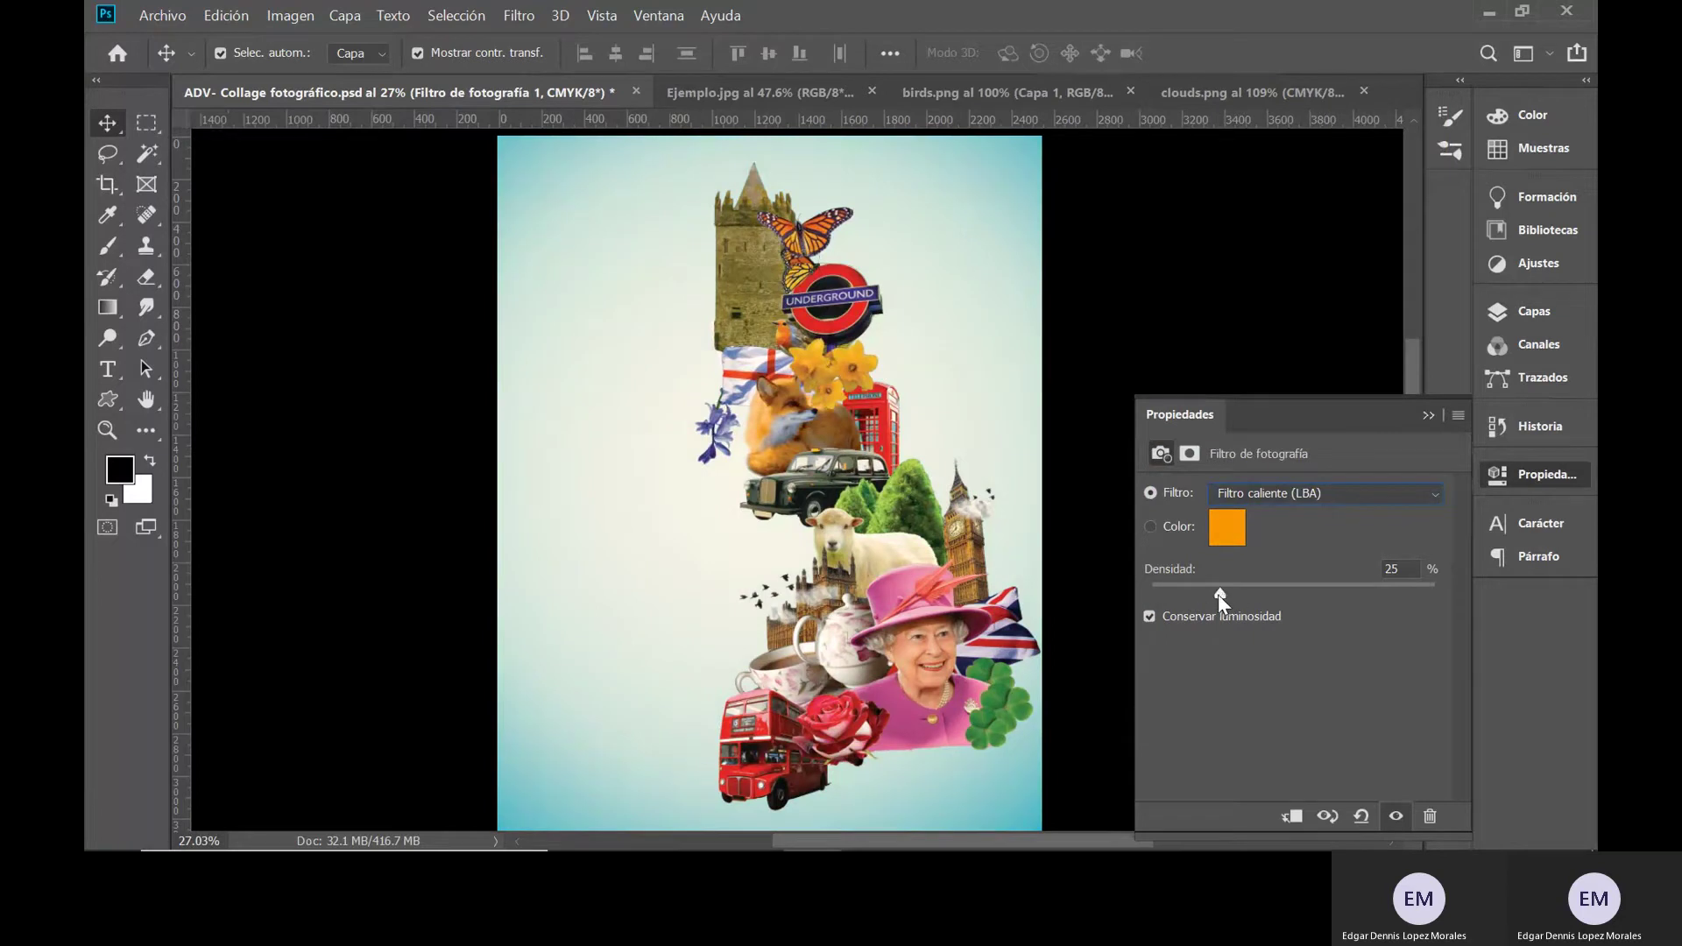
{"action": "left_click_drag", "start_coordinate": [1220, 592], "coordinate": [1440, 592]}
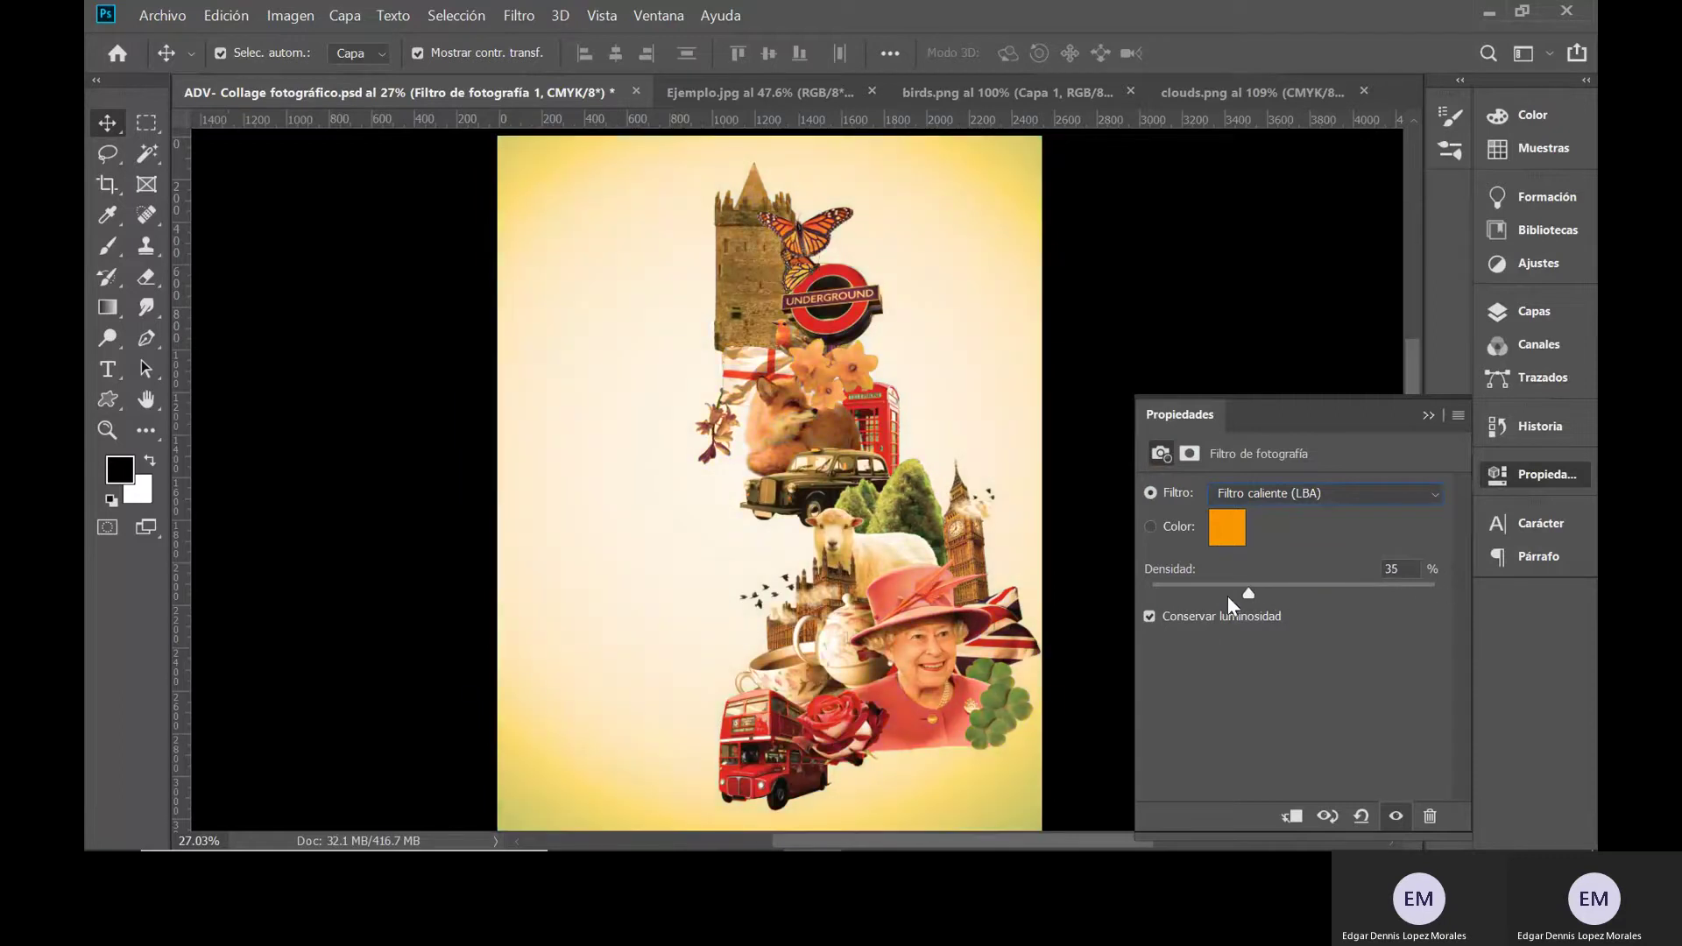
- Reduce the warm photo filter's density to 22% and toggle the adjustment layer's visibility to compare its effect
{"action": "left_click_drag", "start_coordinate": [1227, 595], "coordinate": [1169, 596]}
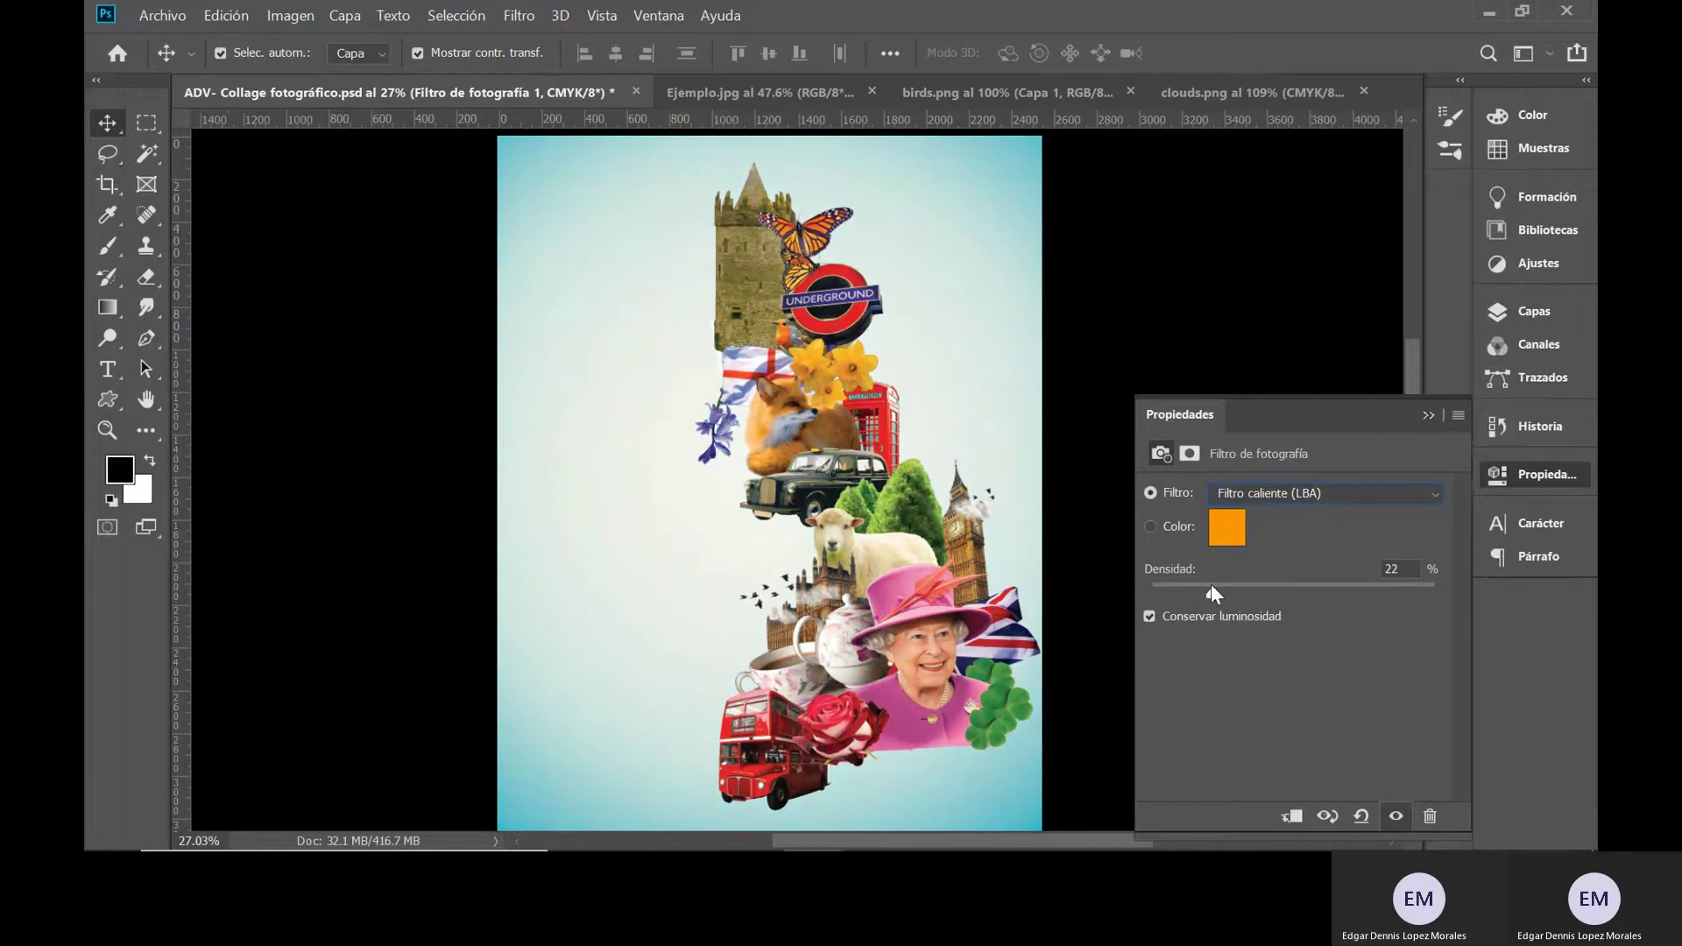
{"action": "left_click", "coordinate": [1526, 312]}
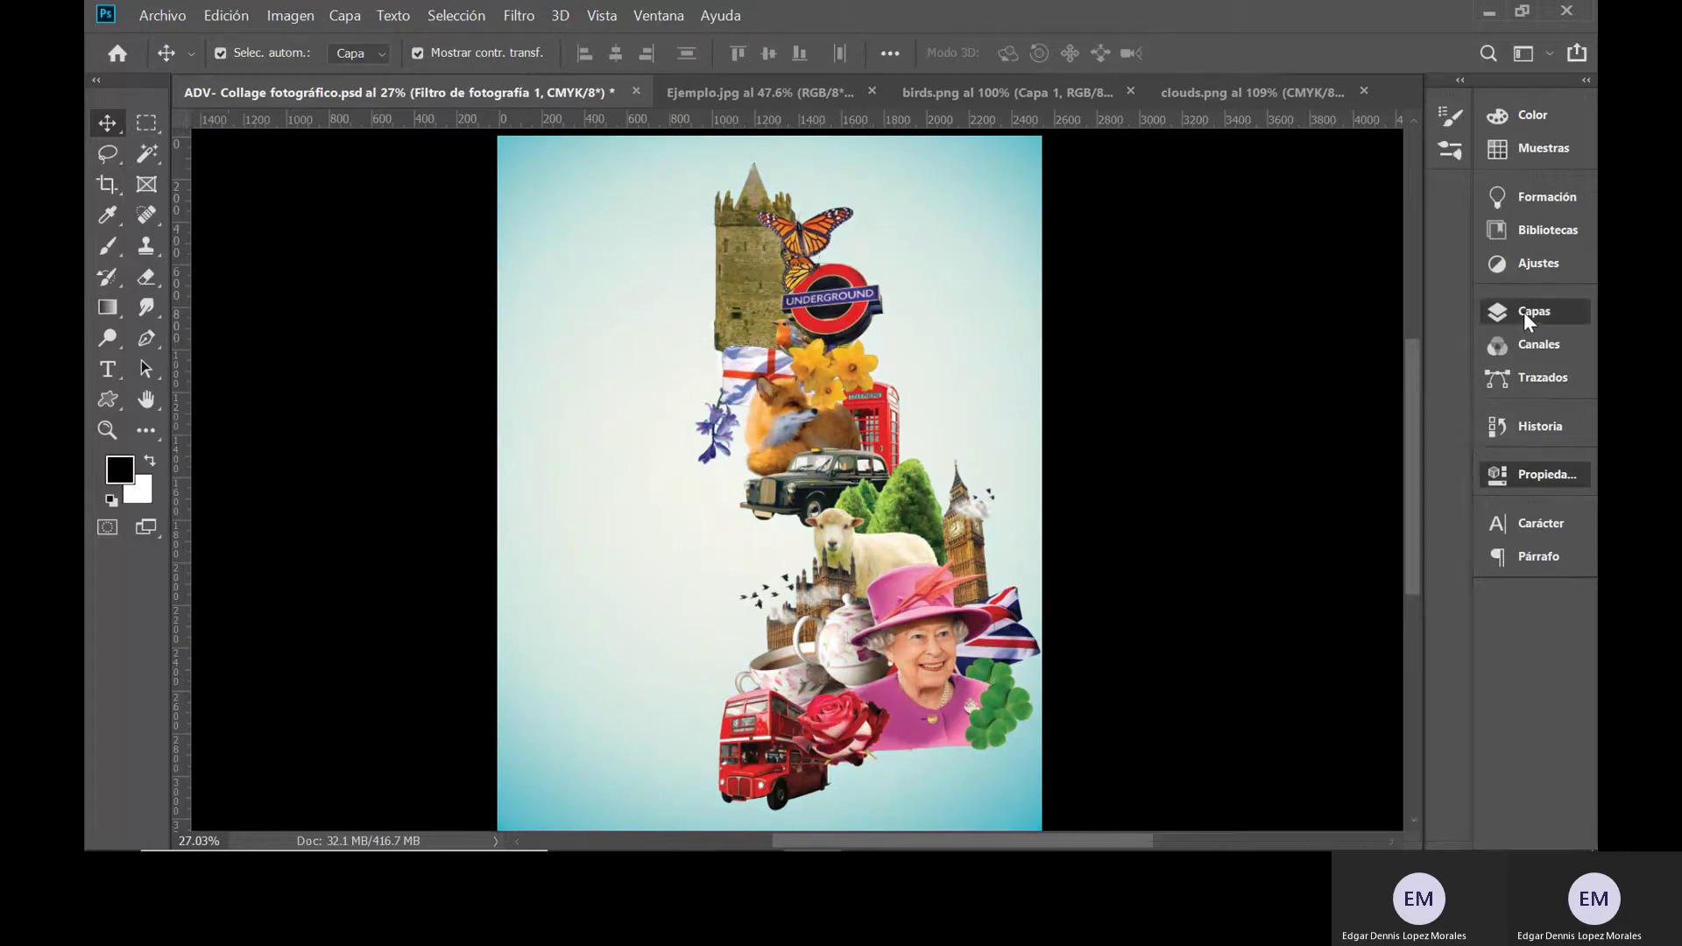
{"action": "left_click", "coordinate": [1161, 299]}
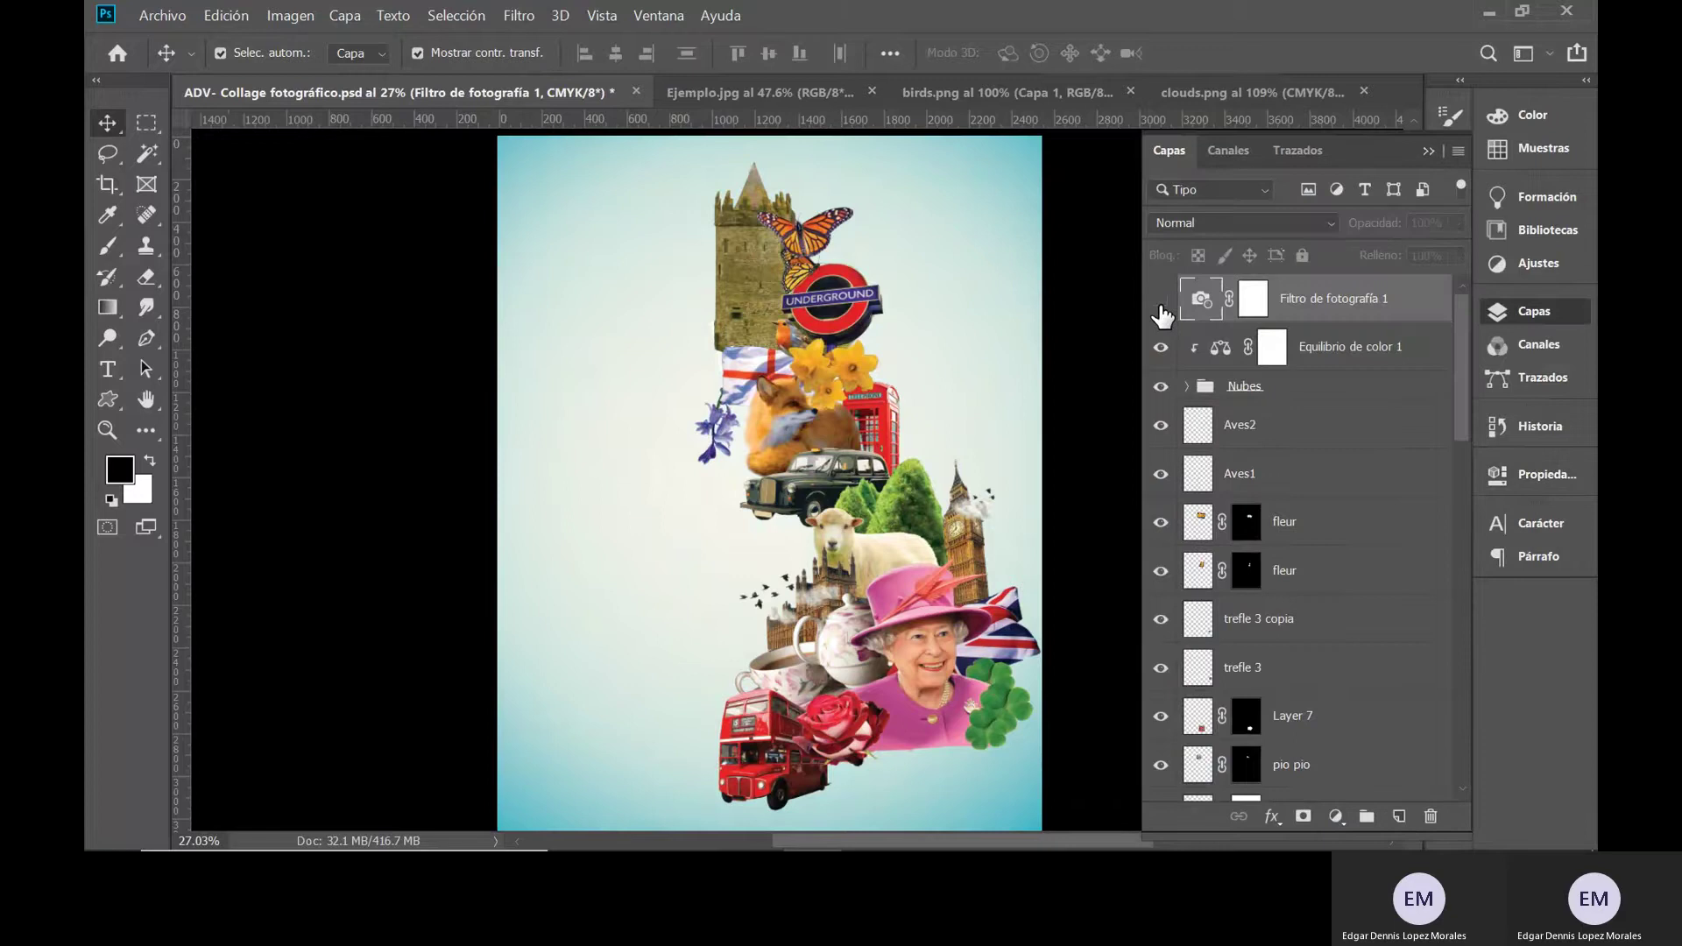
{"action": "left_click", "coordinate": [1161, 300]}
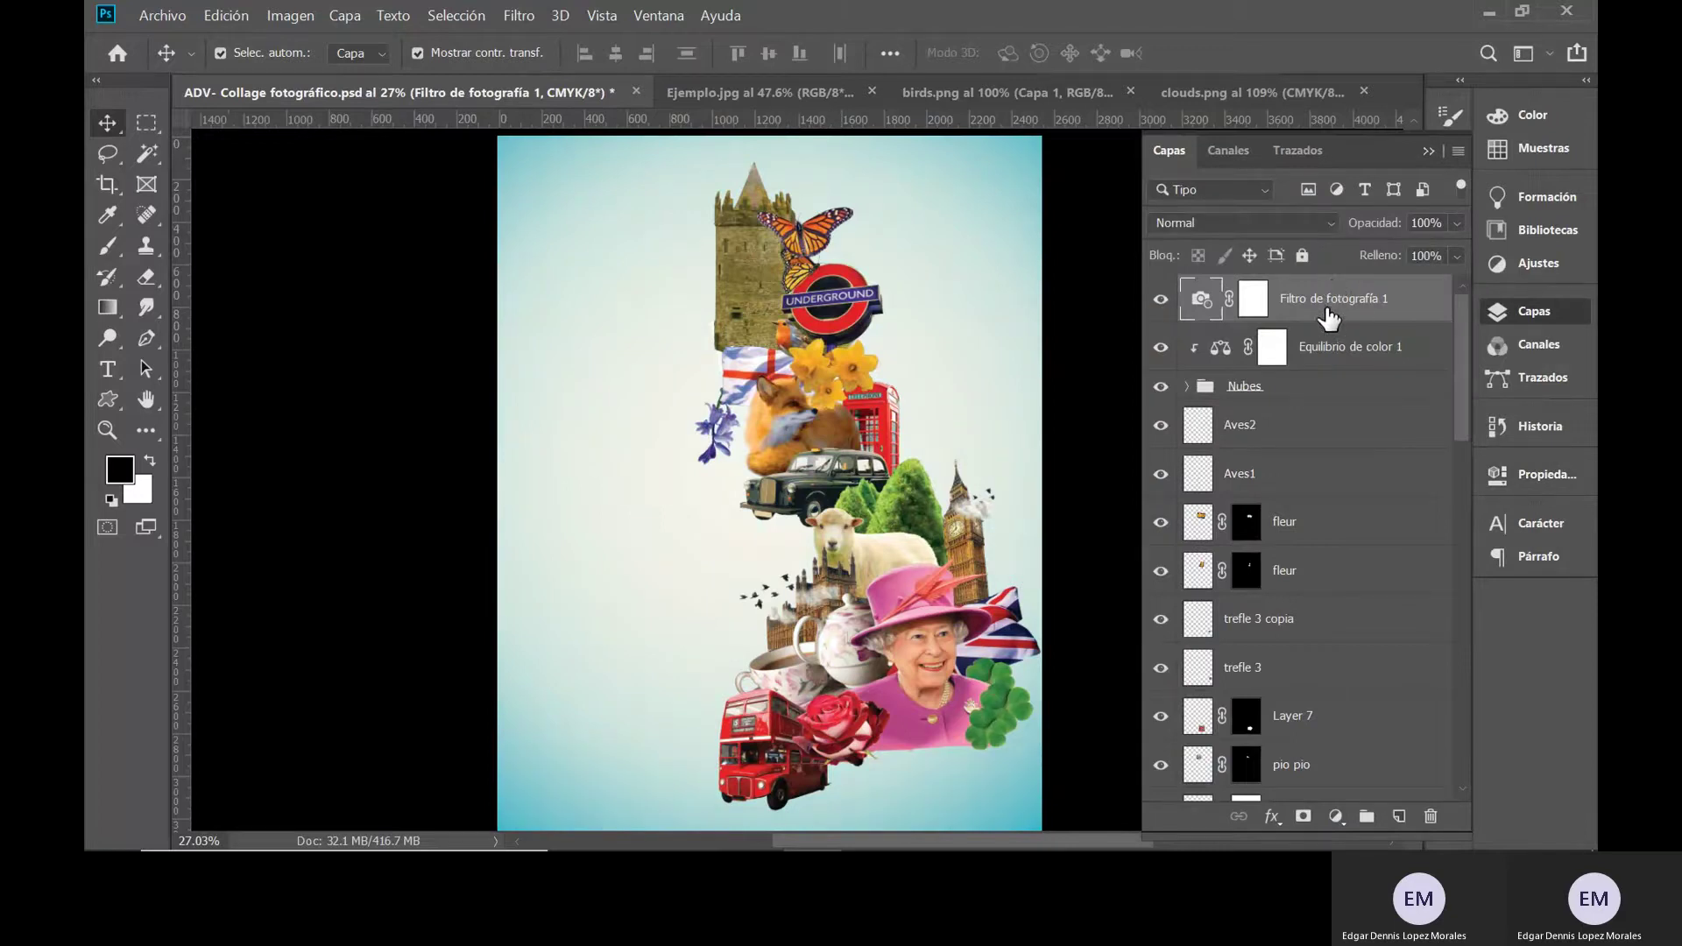
- Add a new empty layer and place it directly below the Filtro de fotografía 1 adjustment layer
{"action": "left_click", "coordinate": [1322, 355]}
{"action": "left_click", "coordinate": [1292, 311]}
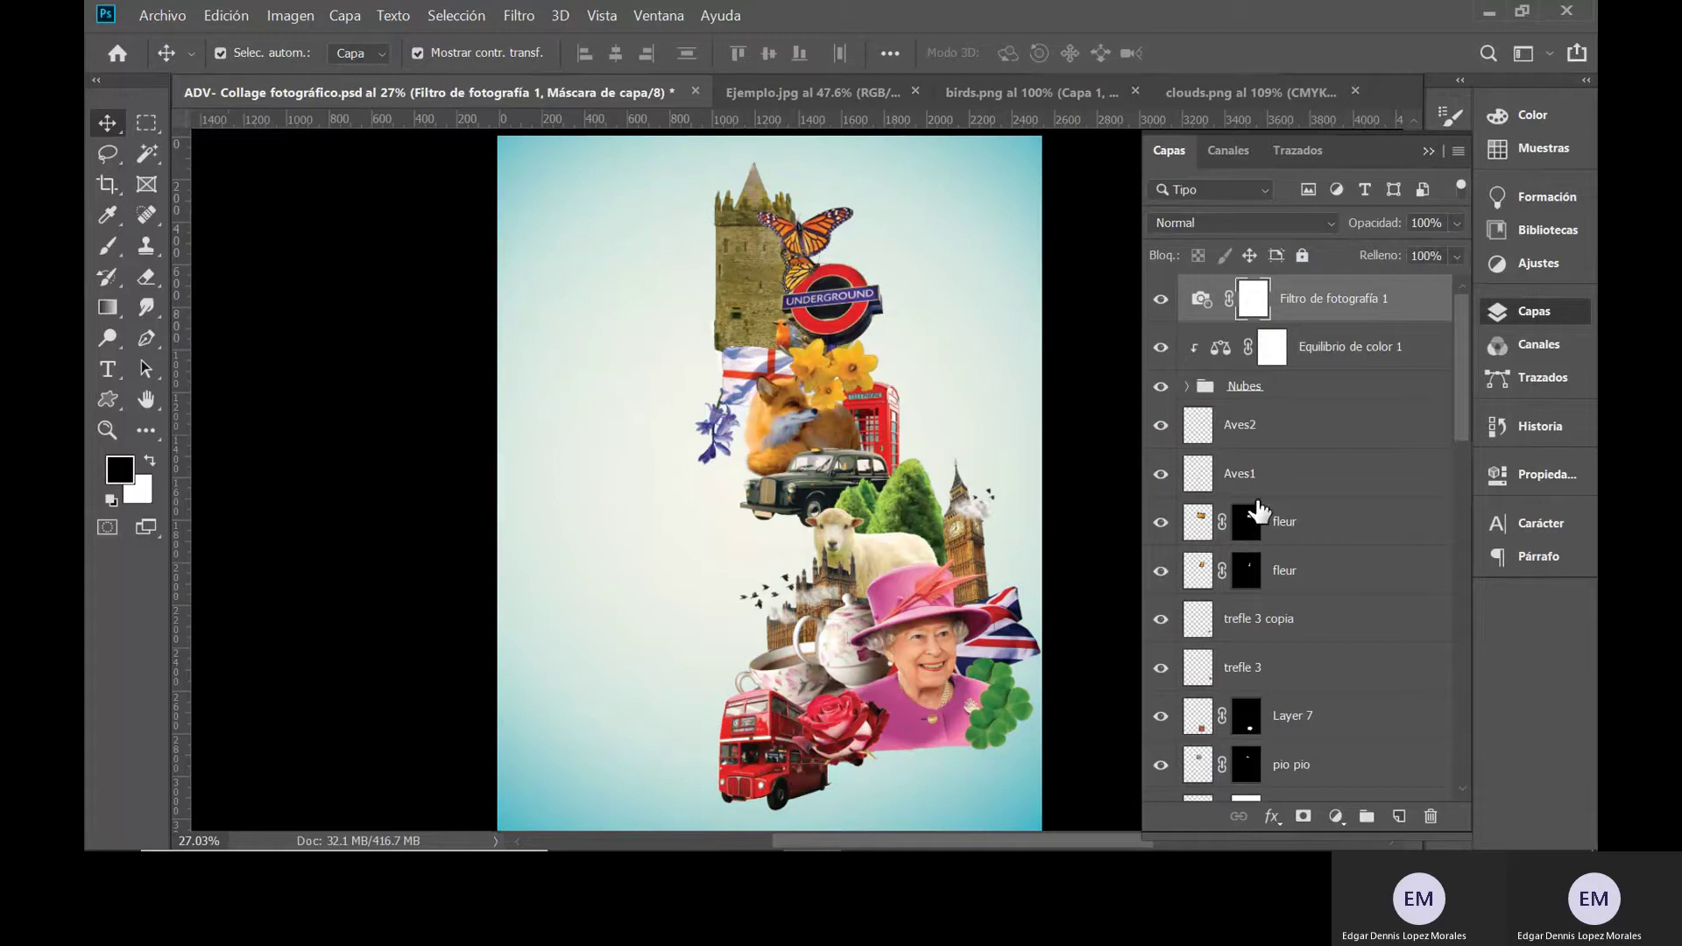
{"action": "left_click", "coordinate": [1399, 818]}
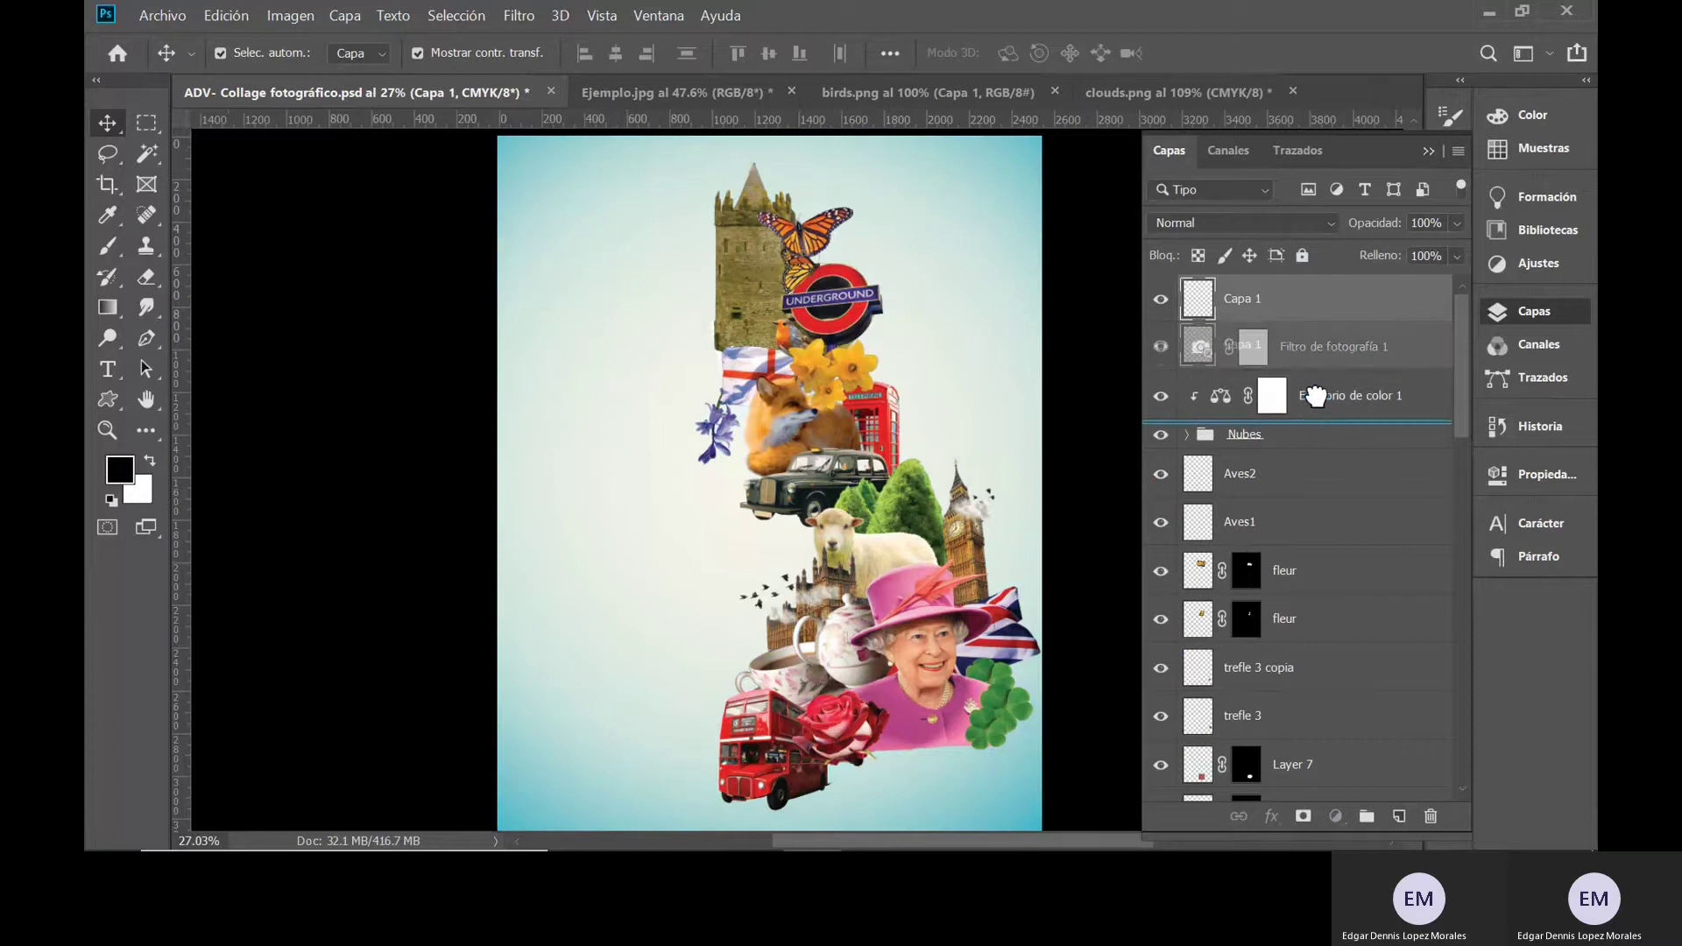
{"action": "left_click_drag", "start_coordinate": [1297, 307], "coordinate": [1281, 373]}
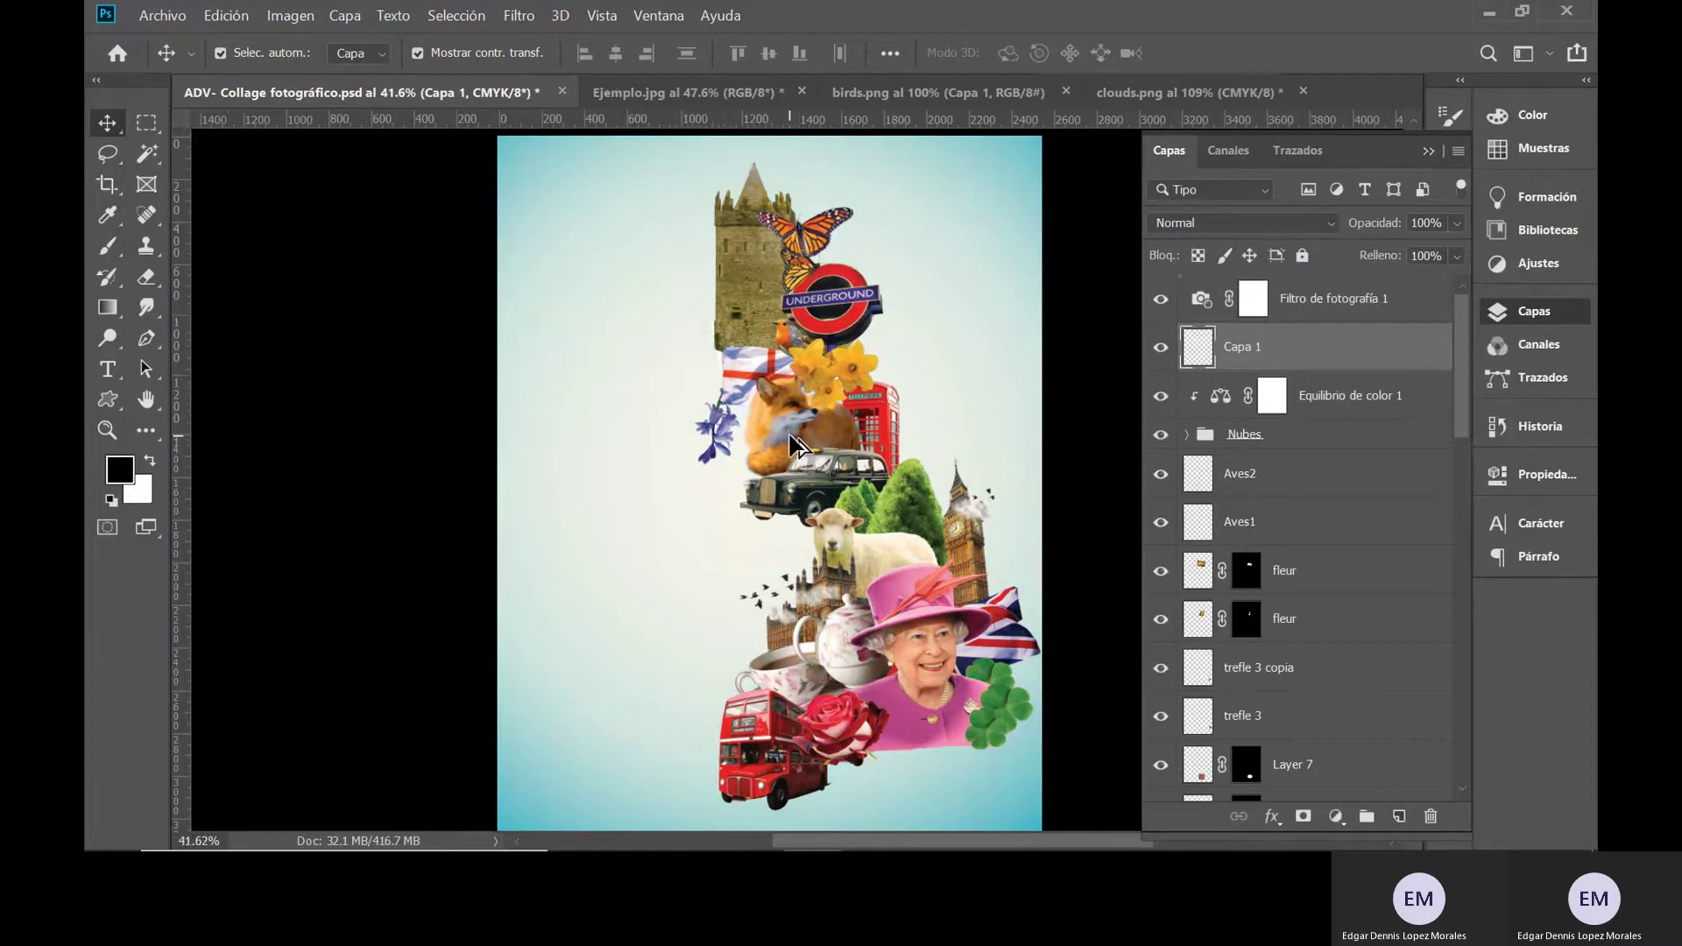
- Choose the Brush tool and set its soft round tip to 466 px with 0% hardness
{"action": "scroll", "coordinate": [793, 446], "scroll_direction": "up", "scroll_amount": 1}
{"action": "scroll", "coordinate": [771, 526], "scroll_direction": "down", "scroll_amount": 2}
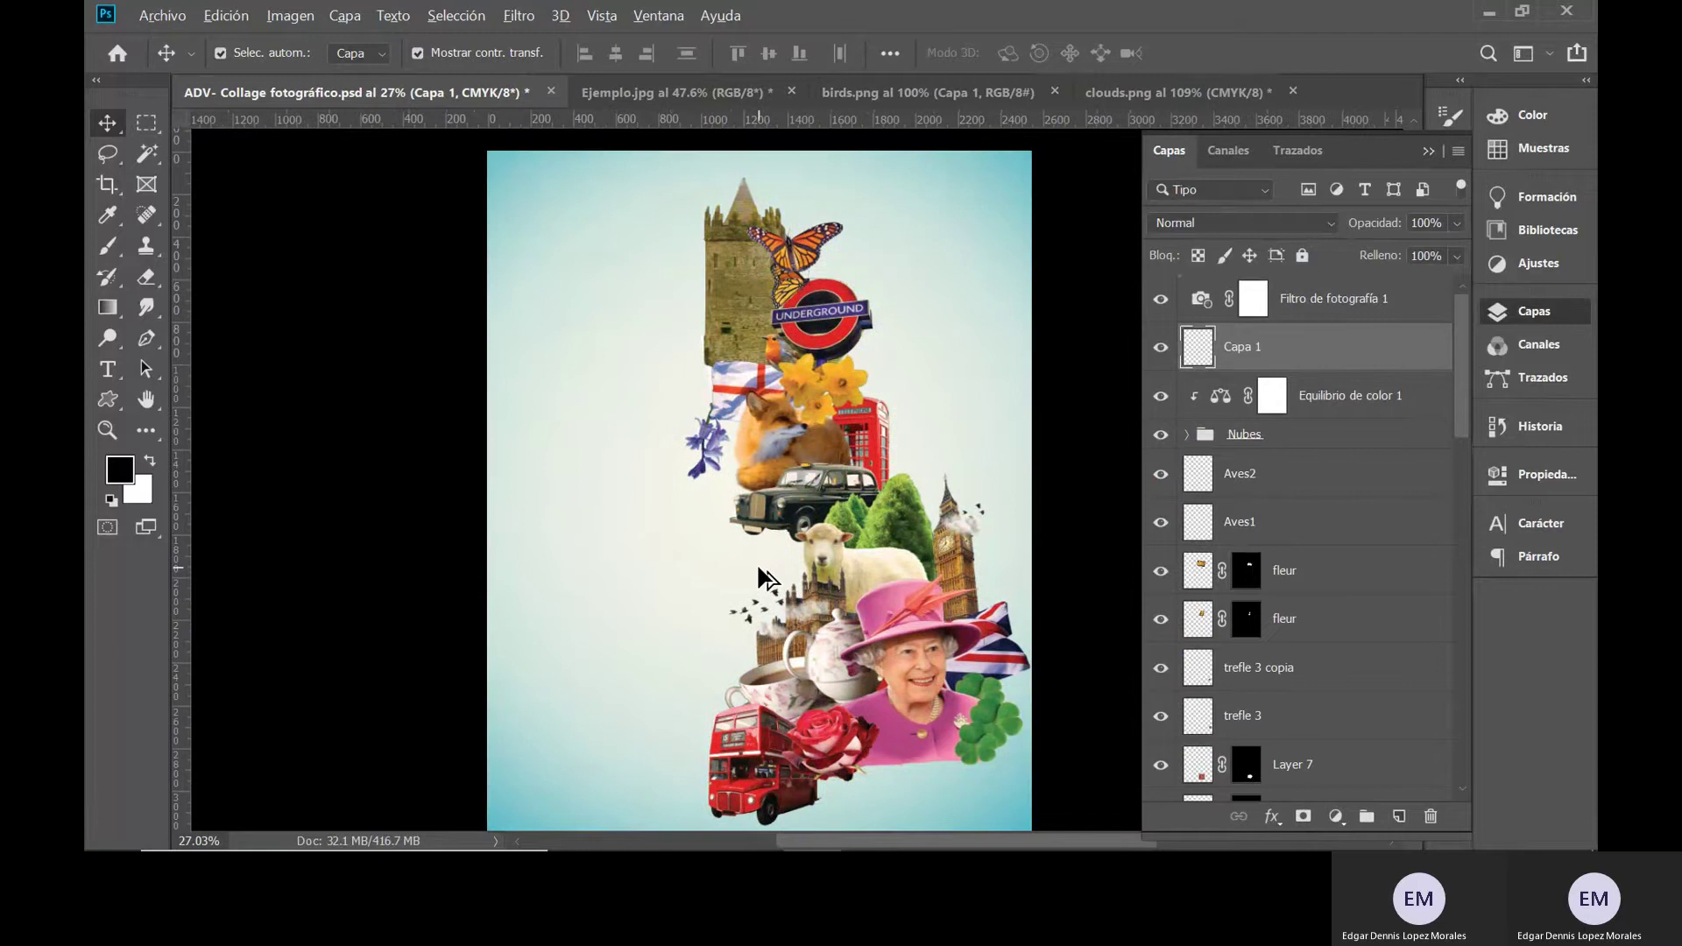
{"action": "scroll", "coordinate": [768, 579], "scroll_direction": "up", "scroll_amount": 1}
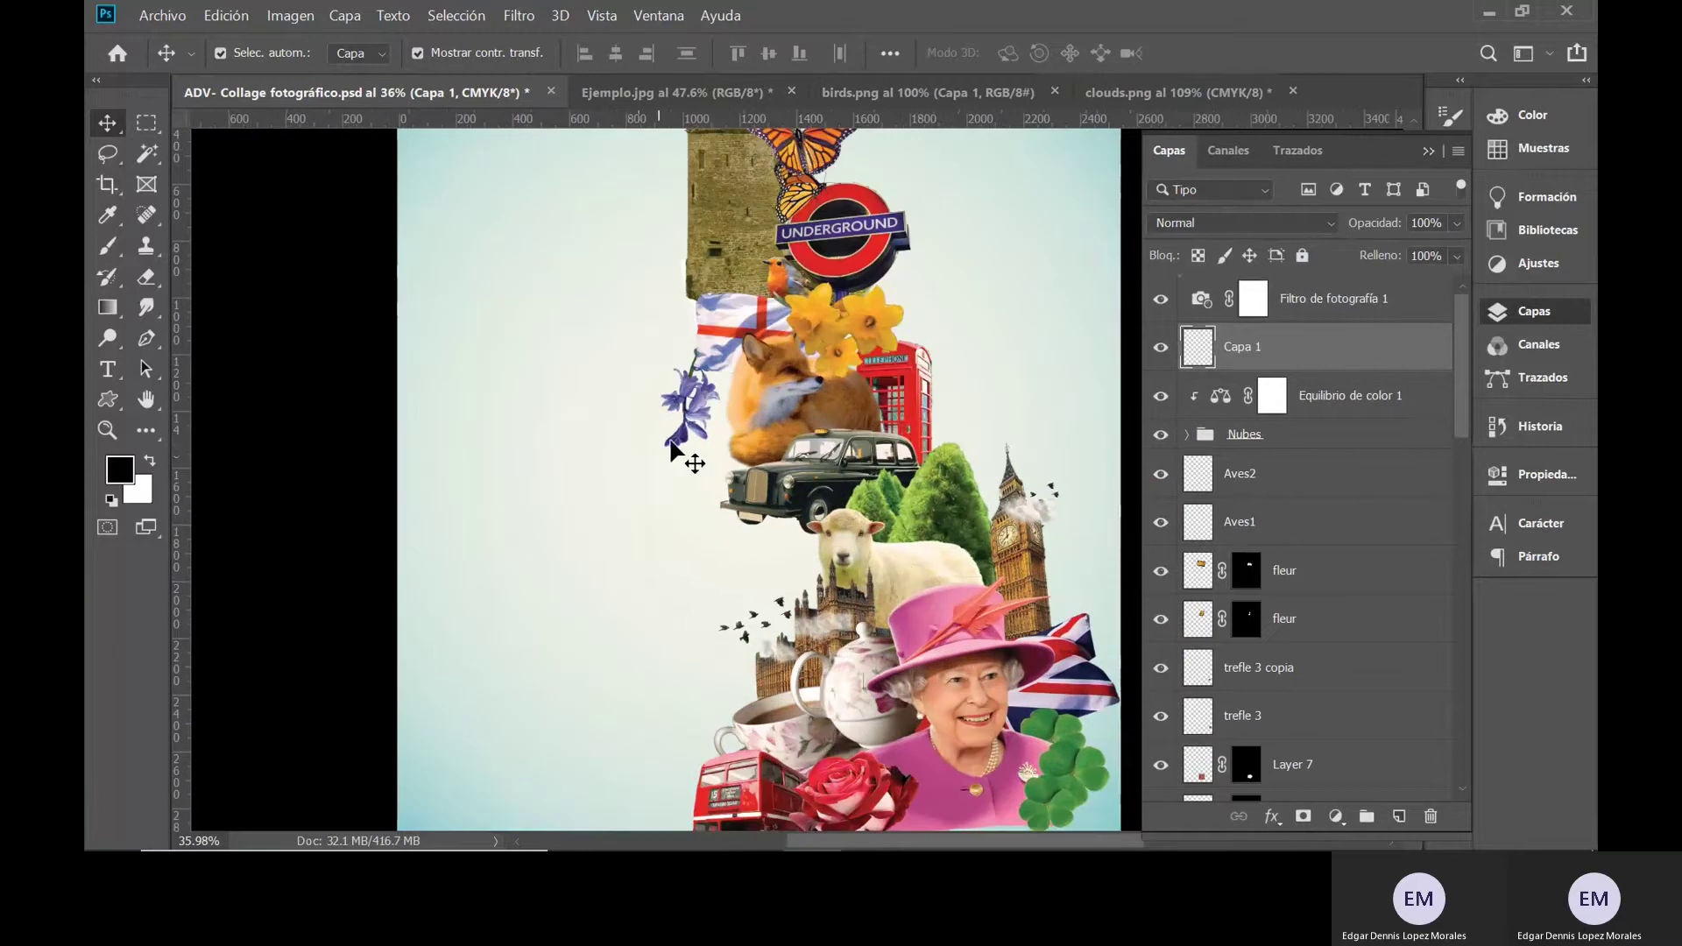
{"action": "left_click_drag", "start_coordinate": [724, 639], "coordinate": [729, 496]}
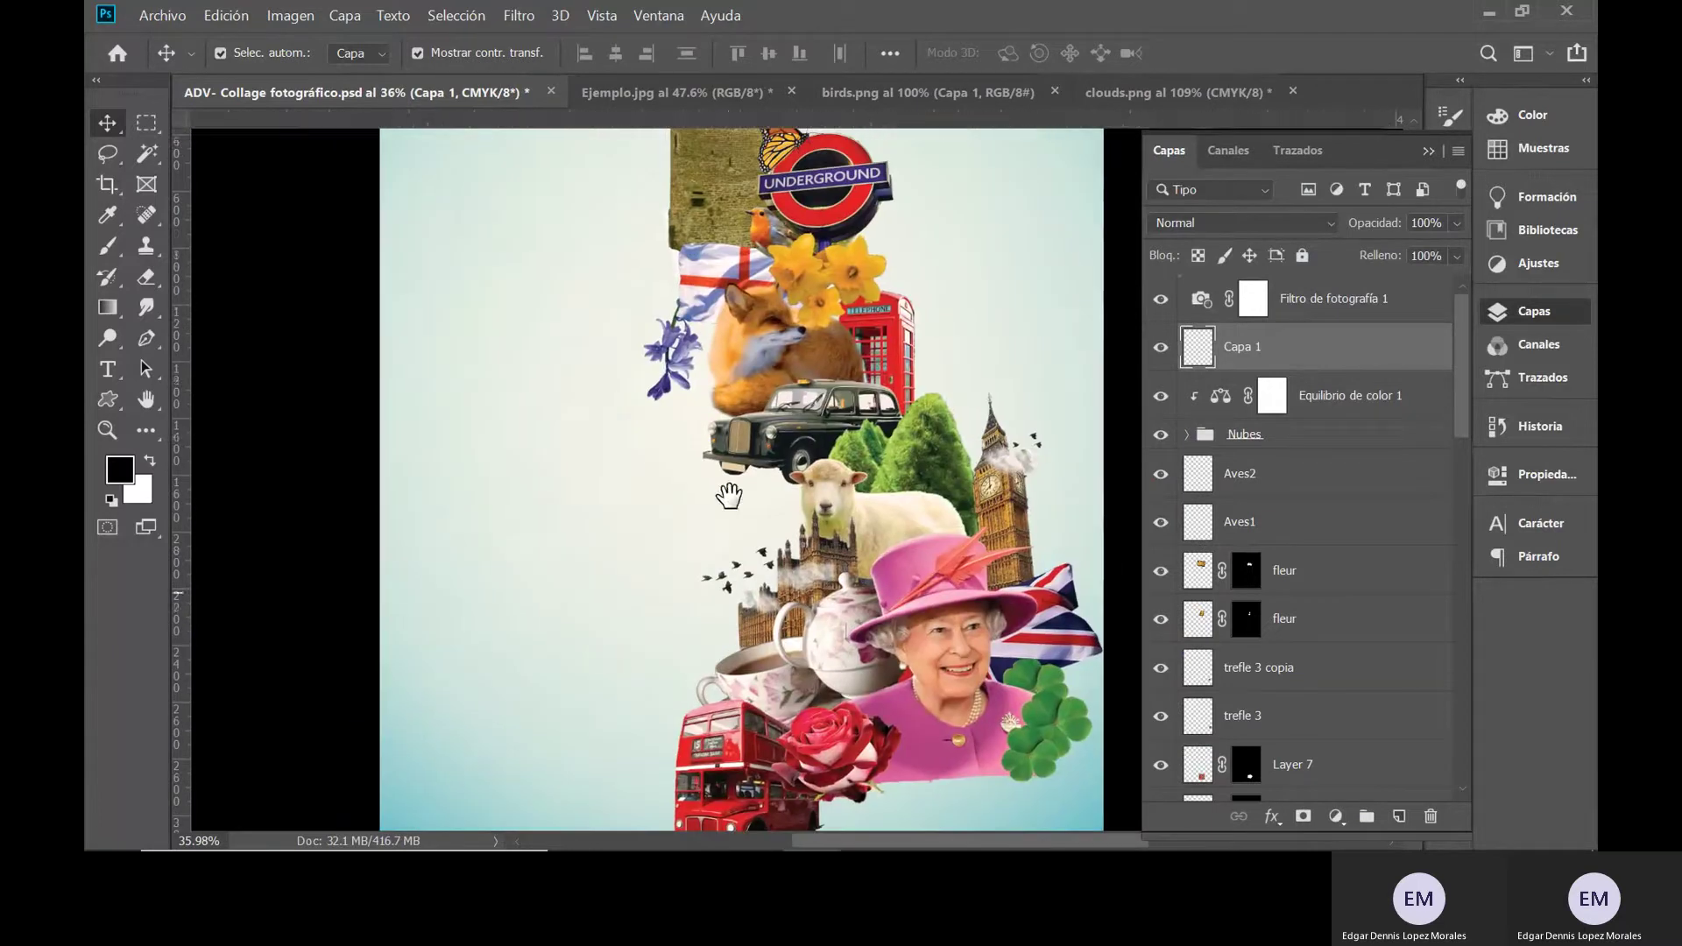
{"action": "left_click_drag", "start_coordinate": [646, 601], "coordinate": [742, 390]}
{"action": "left_click_drag", "start_coordinate": [775, 445], "coordinate": [635, 730]}
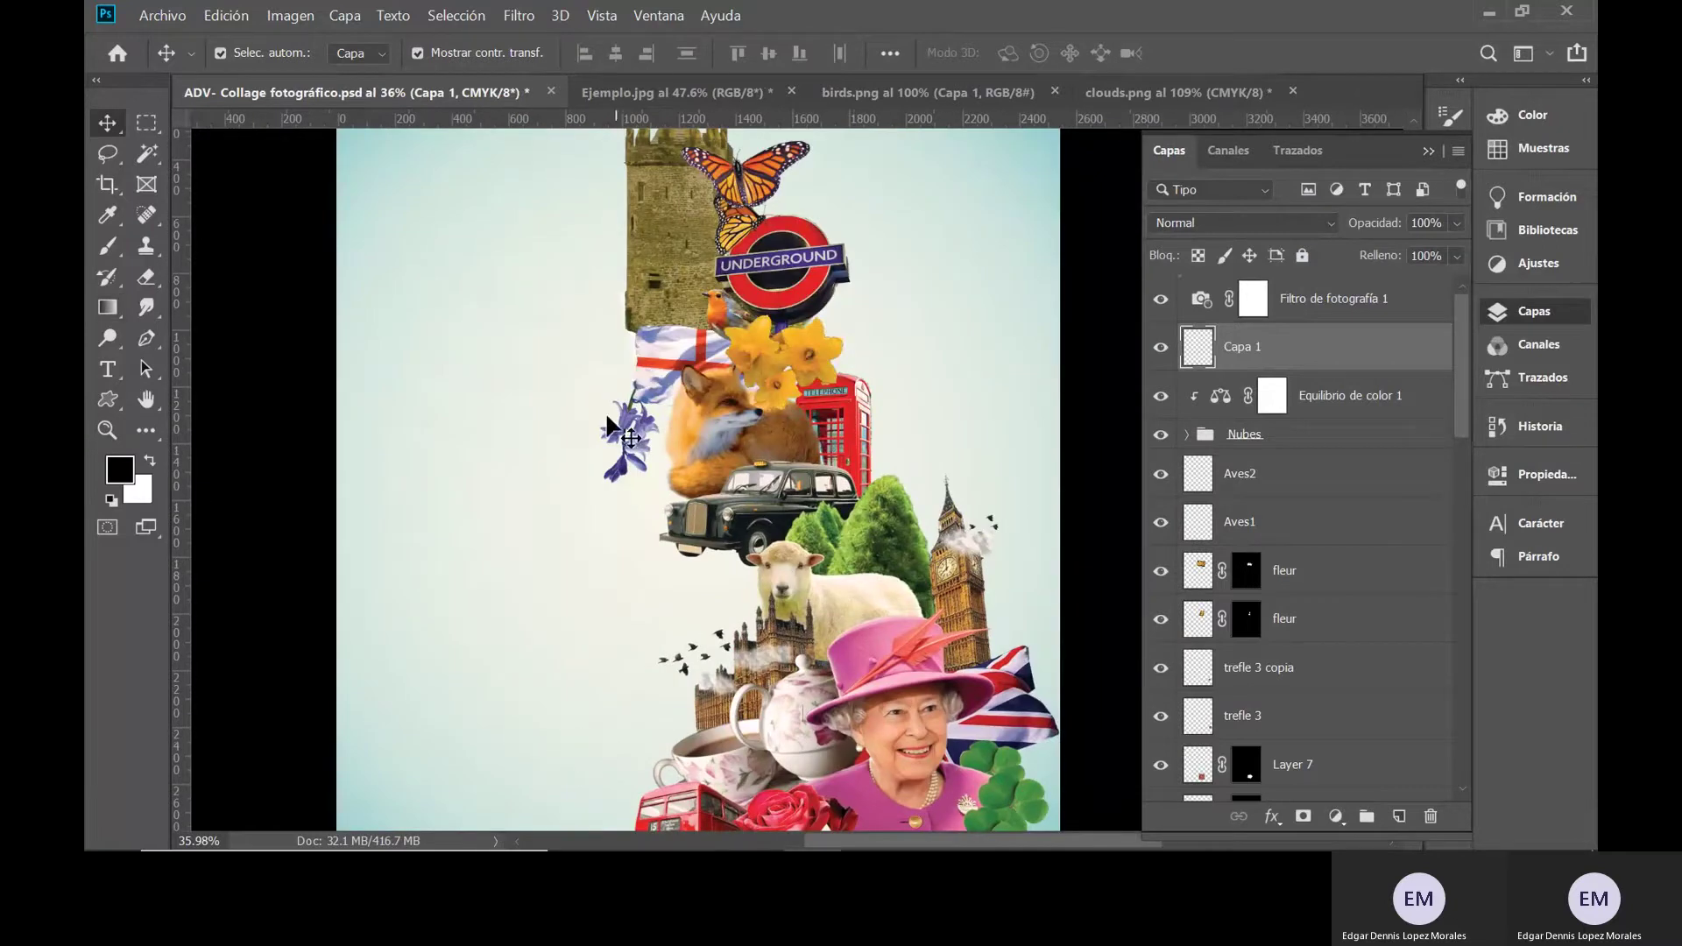
{"action": "left_click", "coordinate": [103, 247]}
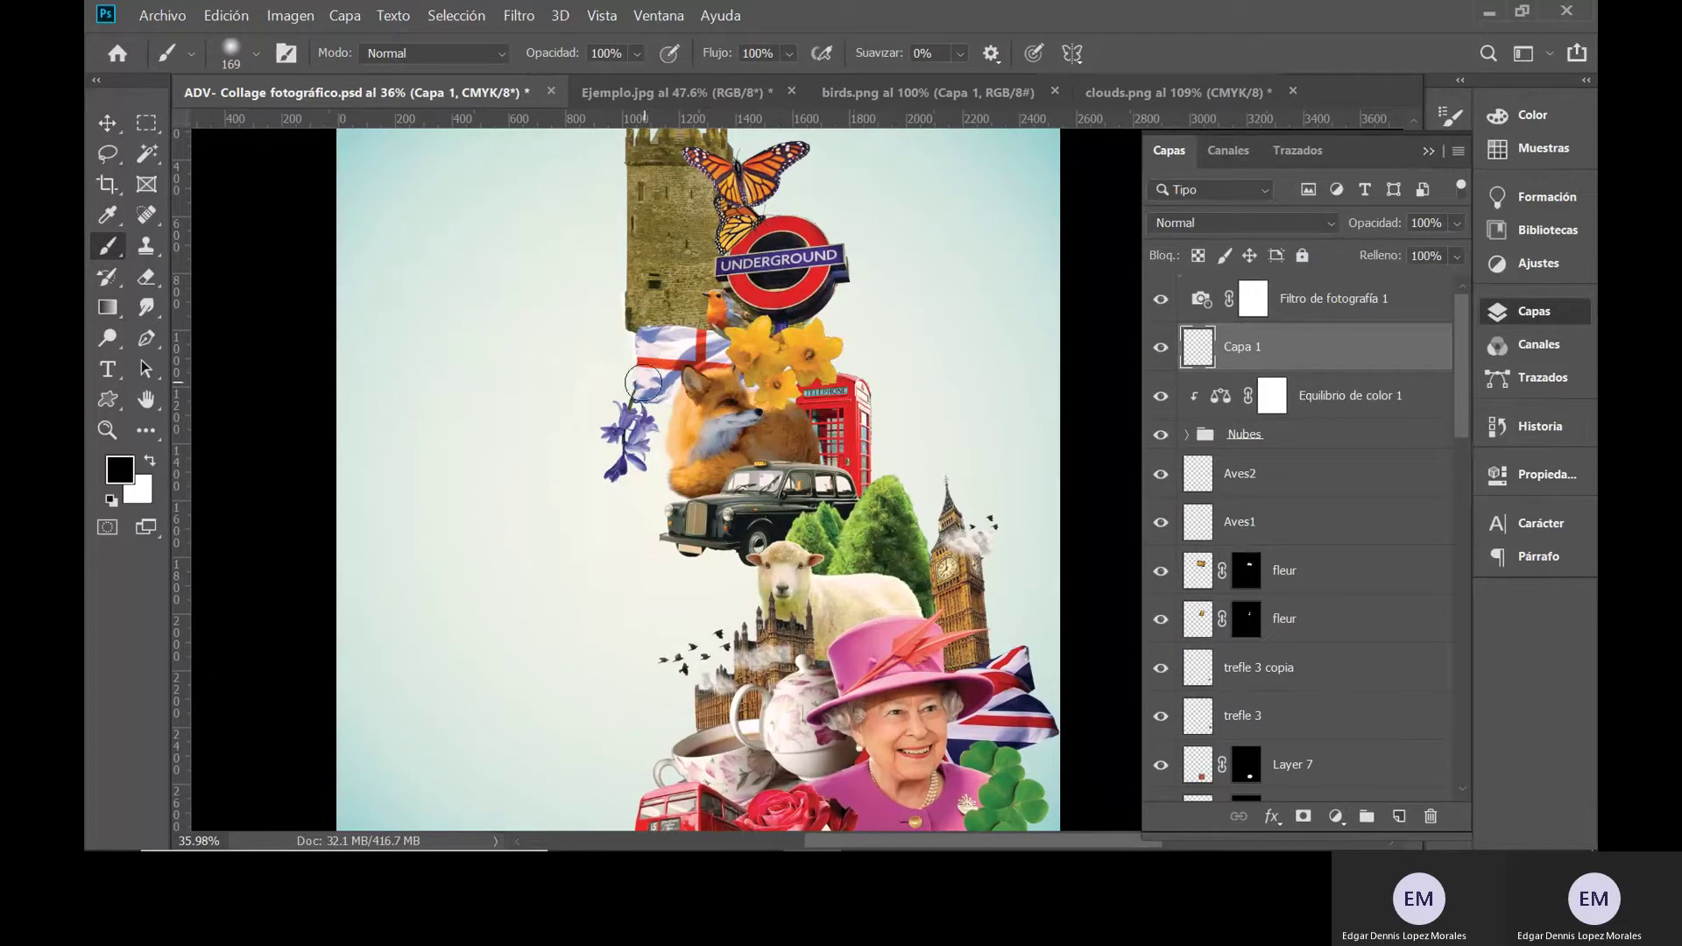
{"action": "left_click", "coordinate": [233, 45]}
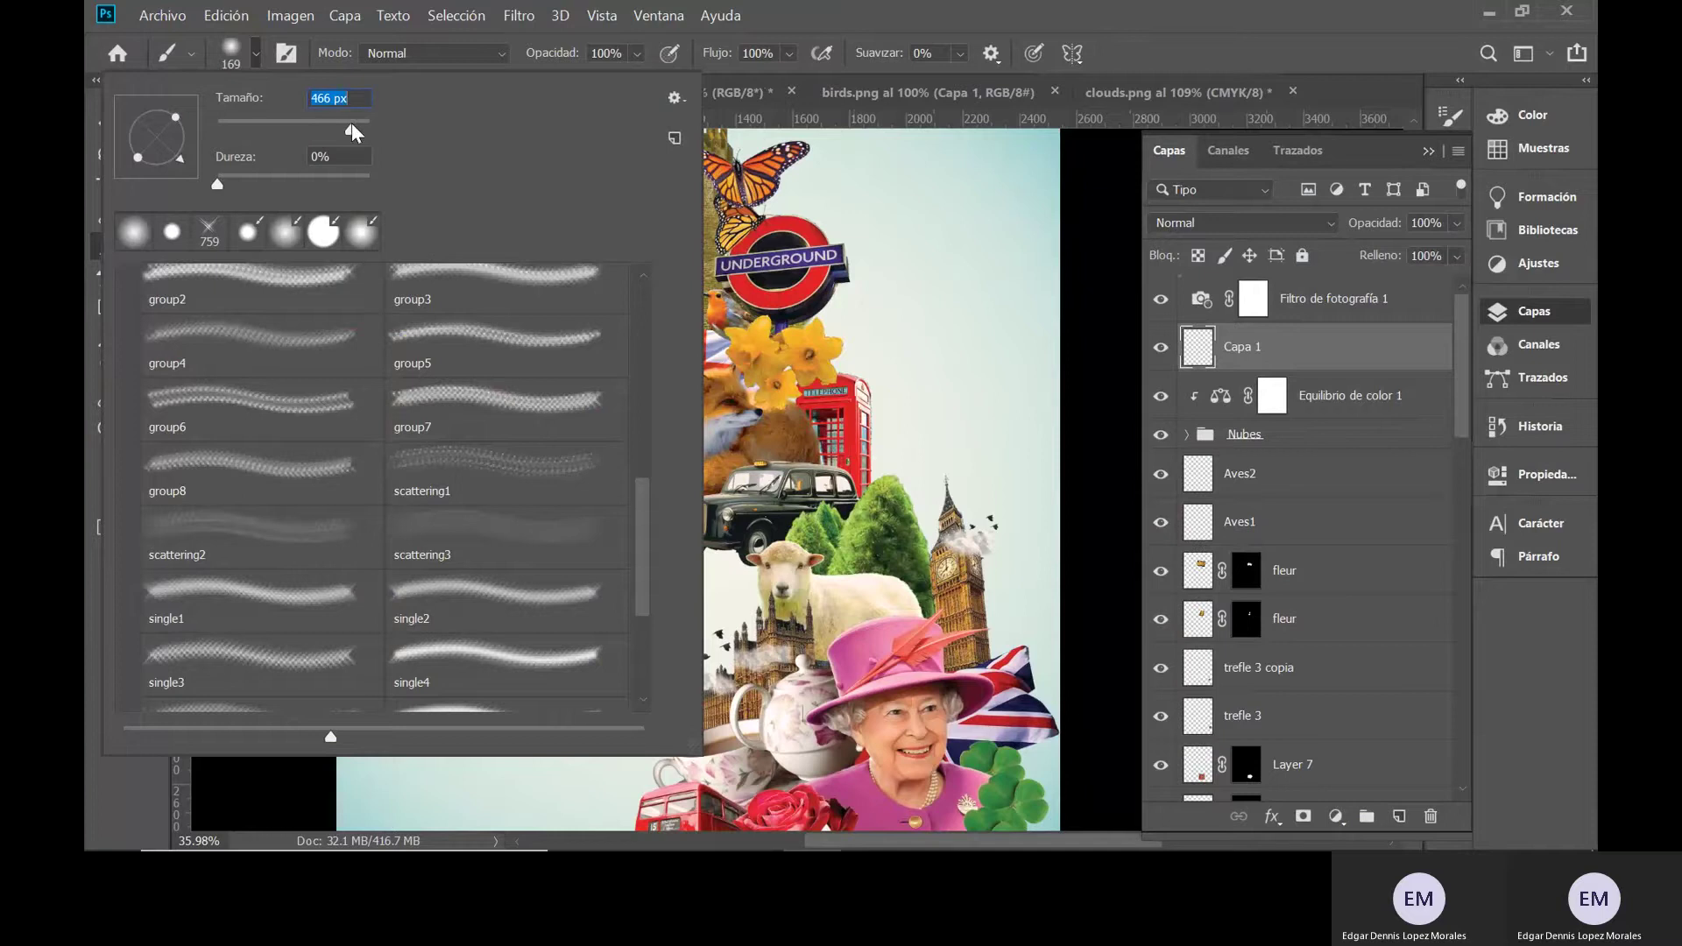
{"action": "left_click", "coordinate": [1244, 346]}
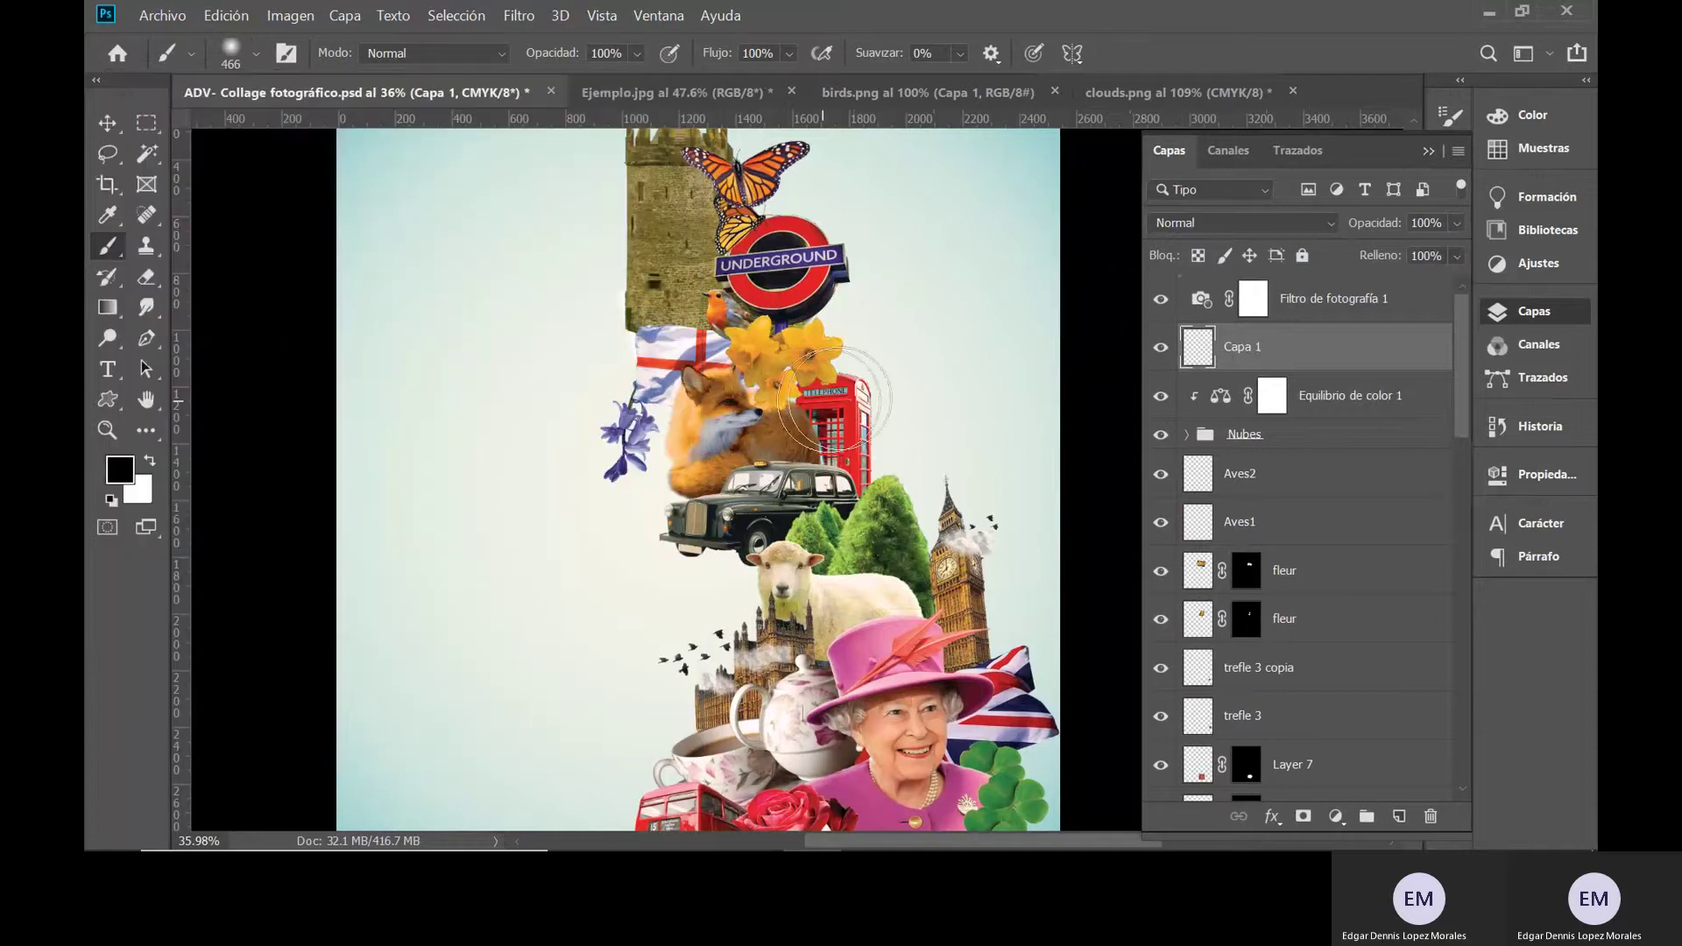
- Rename the new empty layer as Pincel Destello
{"action": "double_click", "coordinate": [1243, 348]}
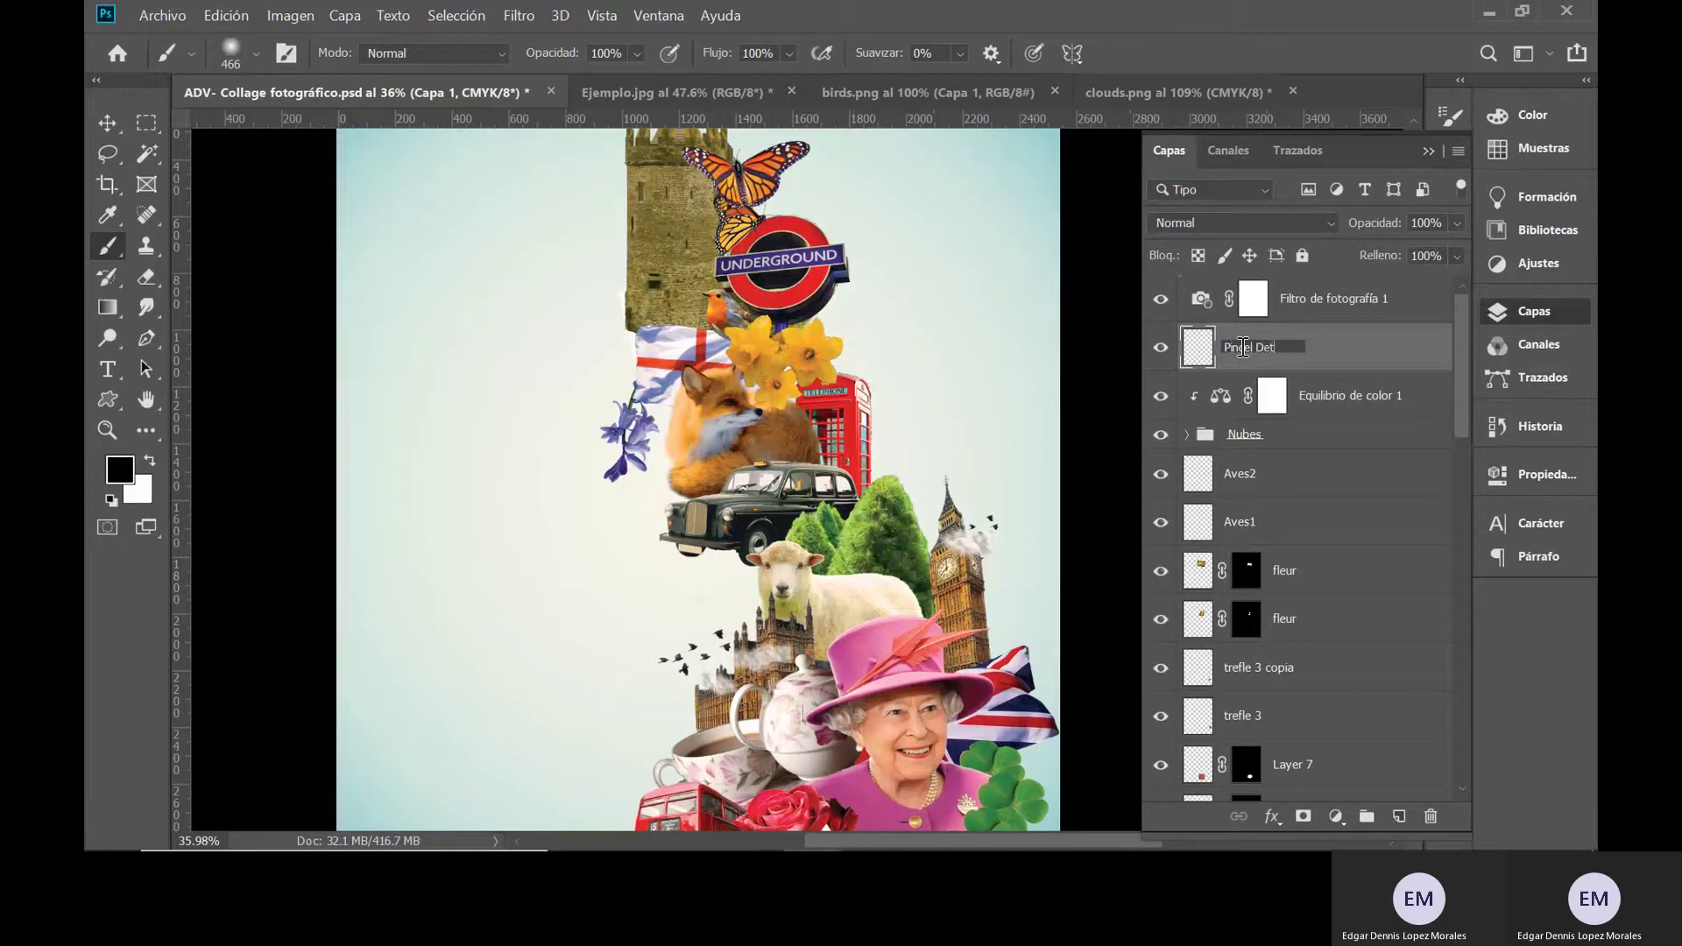
{"action": "type", "text": "Pincel Detelllo"}
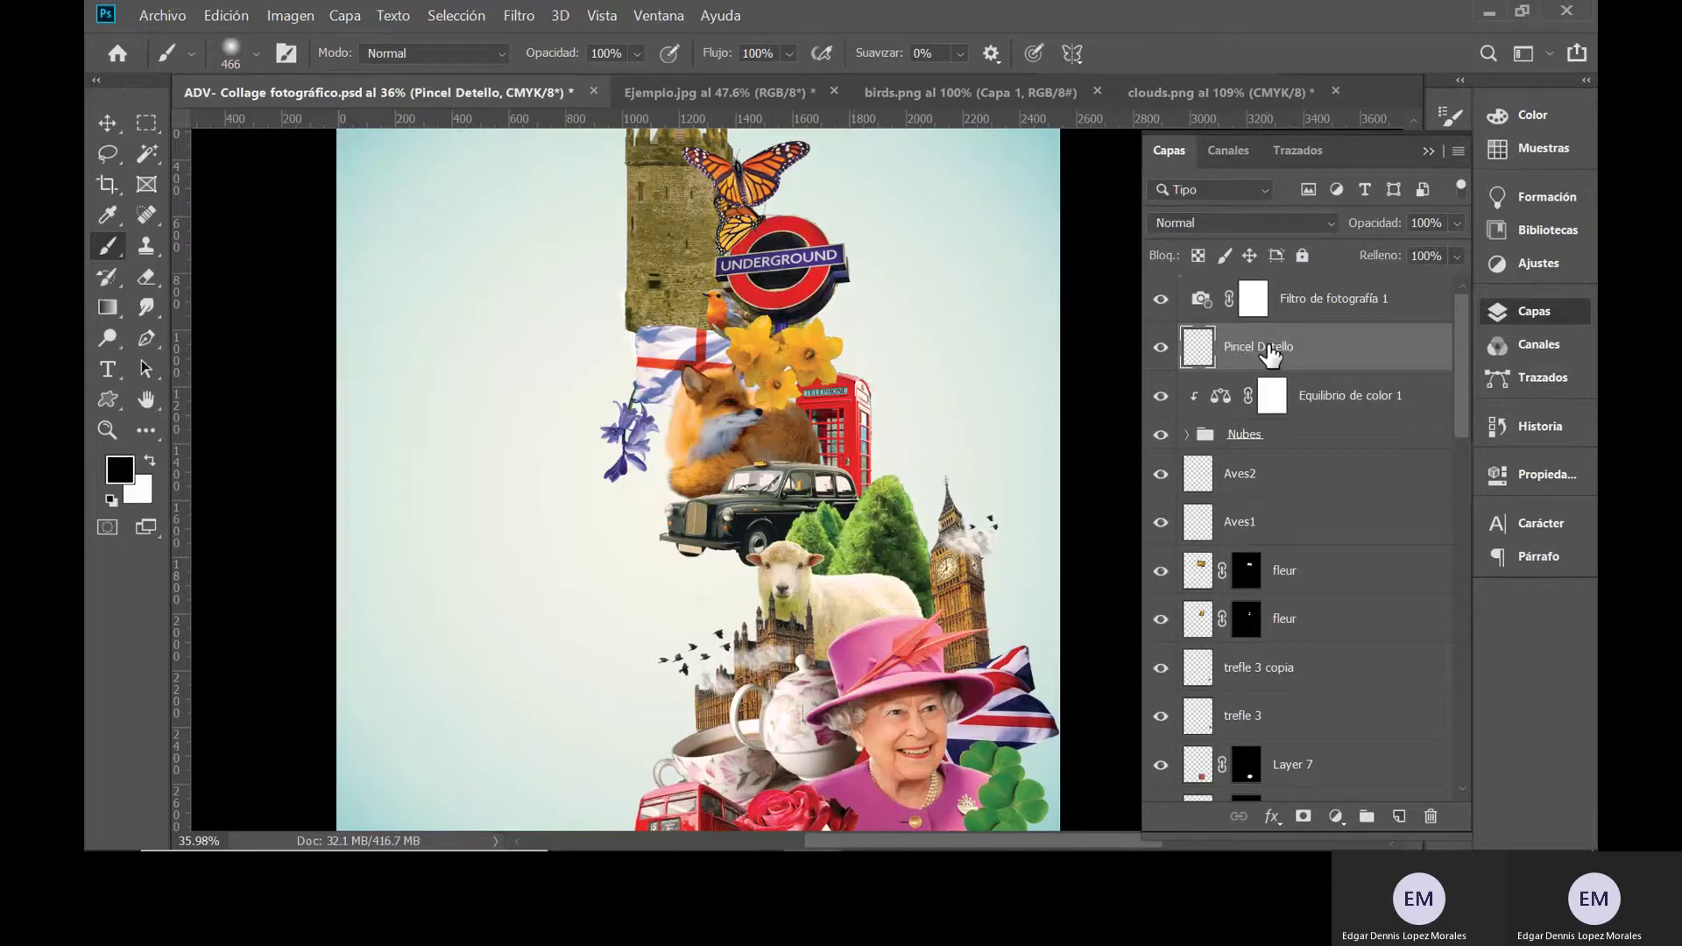
{"action": "type", "text": "s"}
{"action": "key", "text": "Return"}
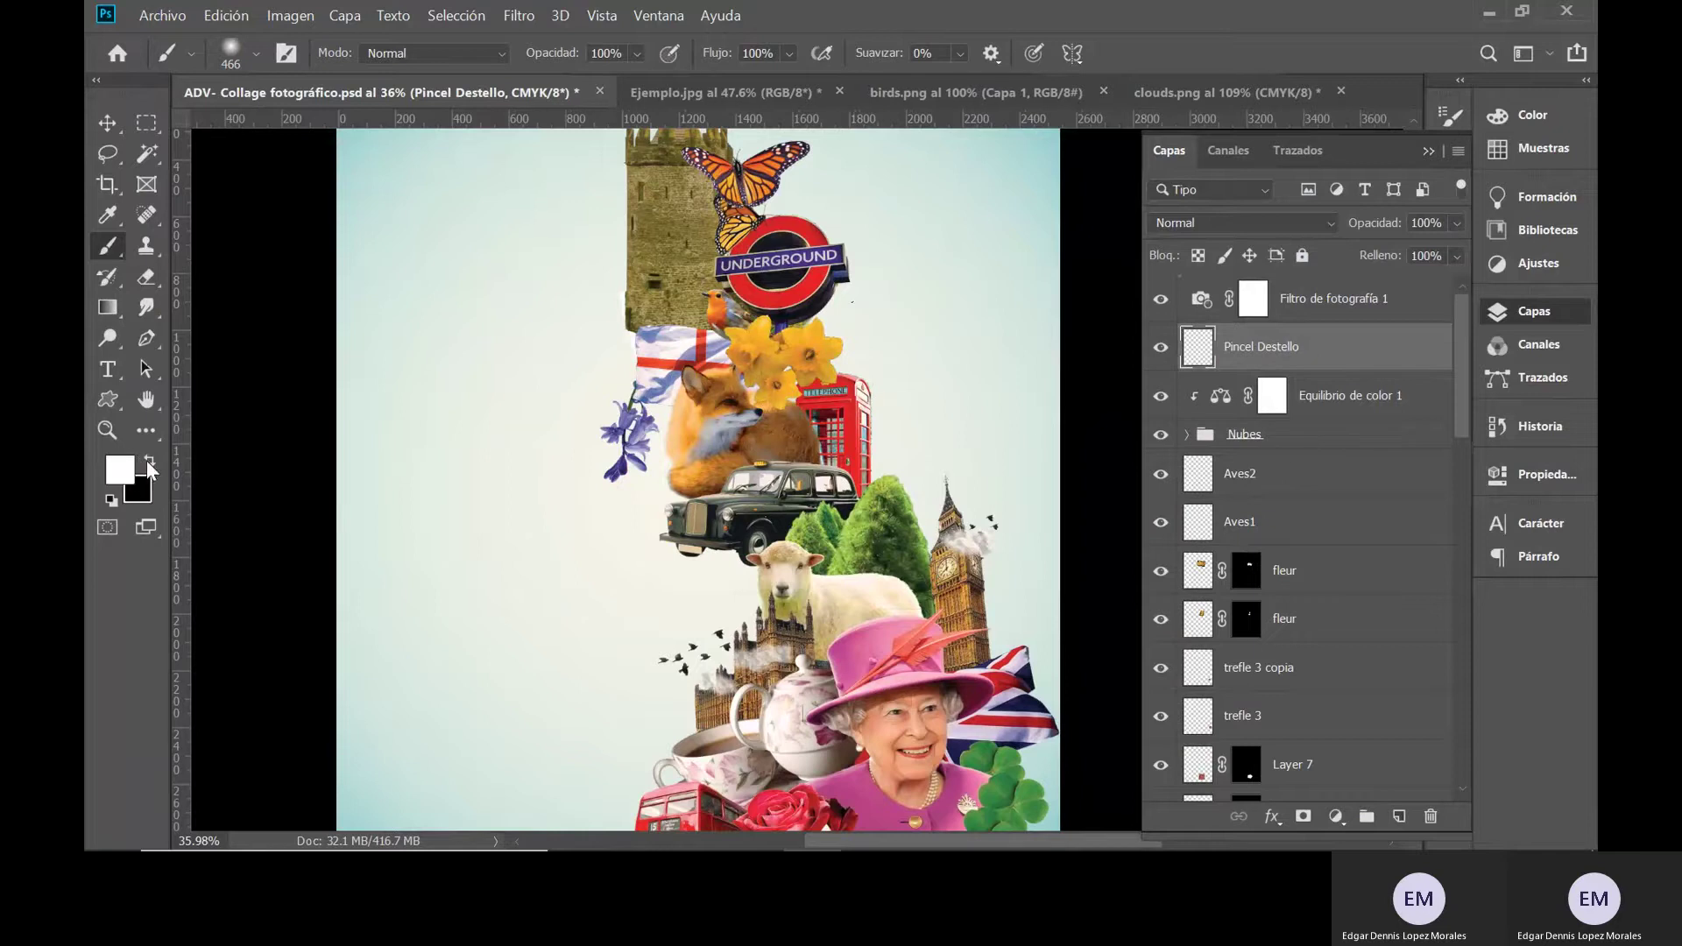
- With white as the foreground color, paint a soft glow over the fox and bluebells on the Pincel Destello layer
{"action": "left_click", "coordinate": [681, 427]}
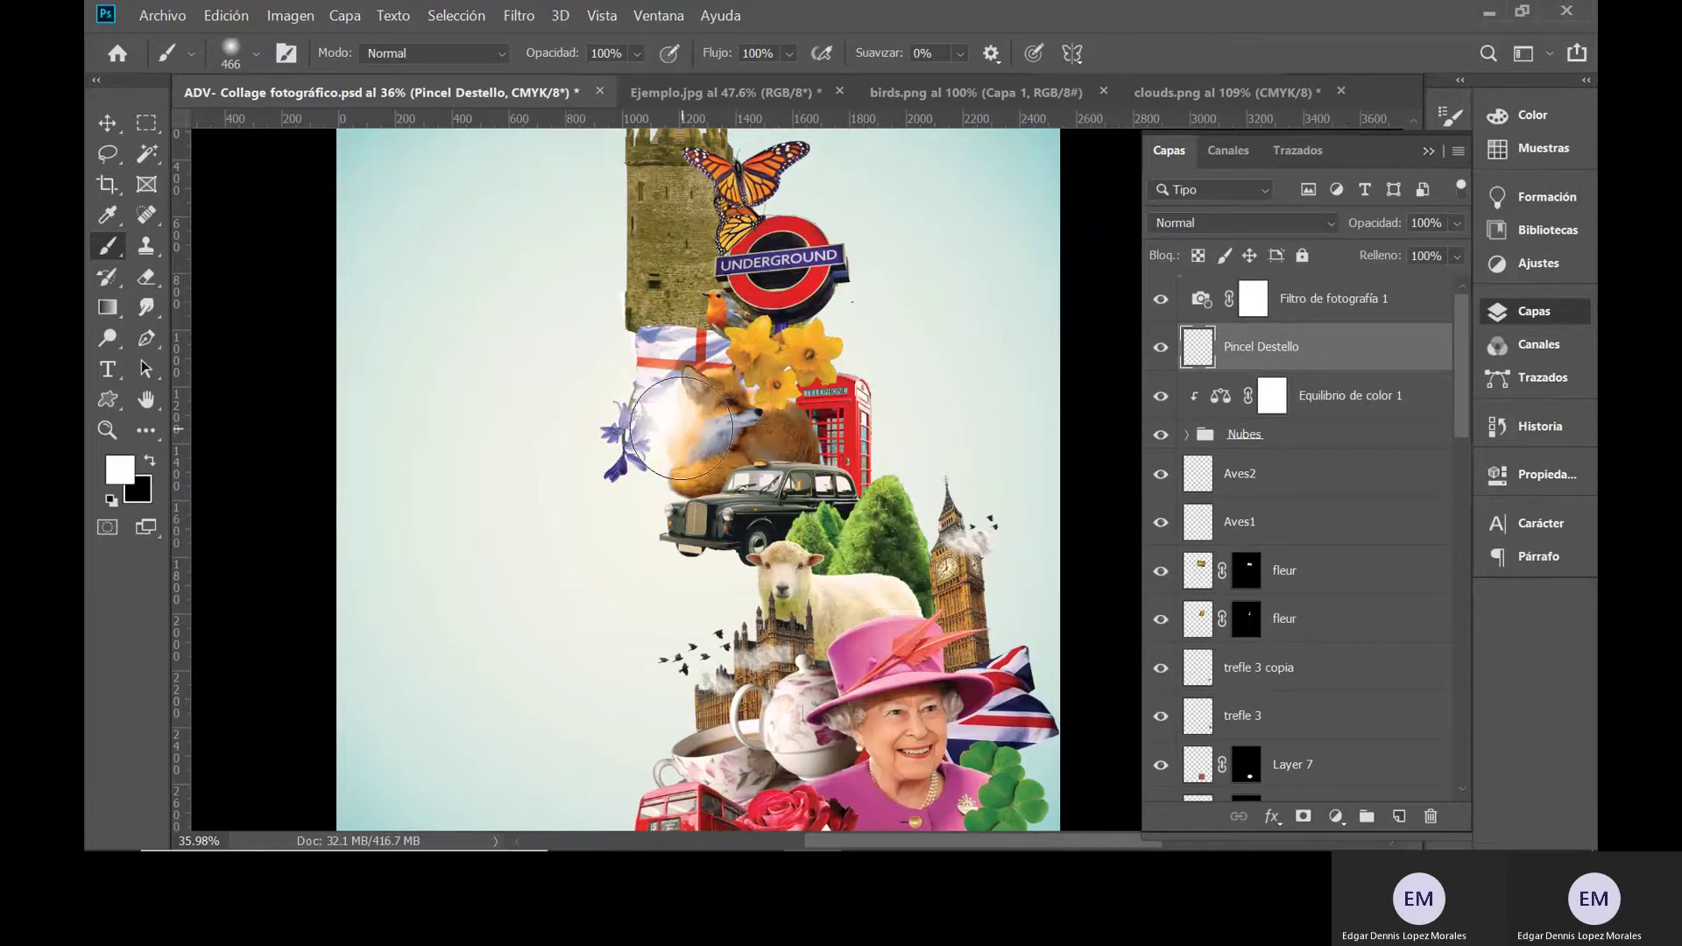
{"action": "key", "text": "ctrl+z"}
{"action": "left_click", "coordinate": [671, 422]}
{"action": "mouse_move", "coordinate": [684, 416]}
{"action": "left_mouse_down"}
{"action": "mouse_move", "coordinate": [579, 454]}
{"action": "mouse_move", "coordinate": [699, 443]}
{"action": "mouse_move", "coordinate": [621, 550]}
{"action": "mouse_move", "coordinate": [619, 383]}
{"action": "mouse_move", "coordinate": [655, 404]}
{"action": "left_mouse_up"}
- Enlarge the soft brush tip to 1484 px, keeping 0% hardness
{"action": "left_click", "coordinate": [255, 53]}
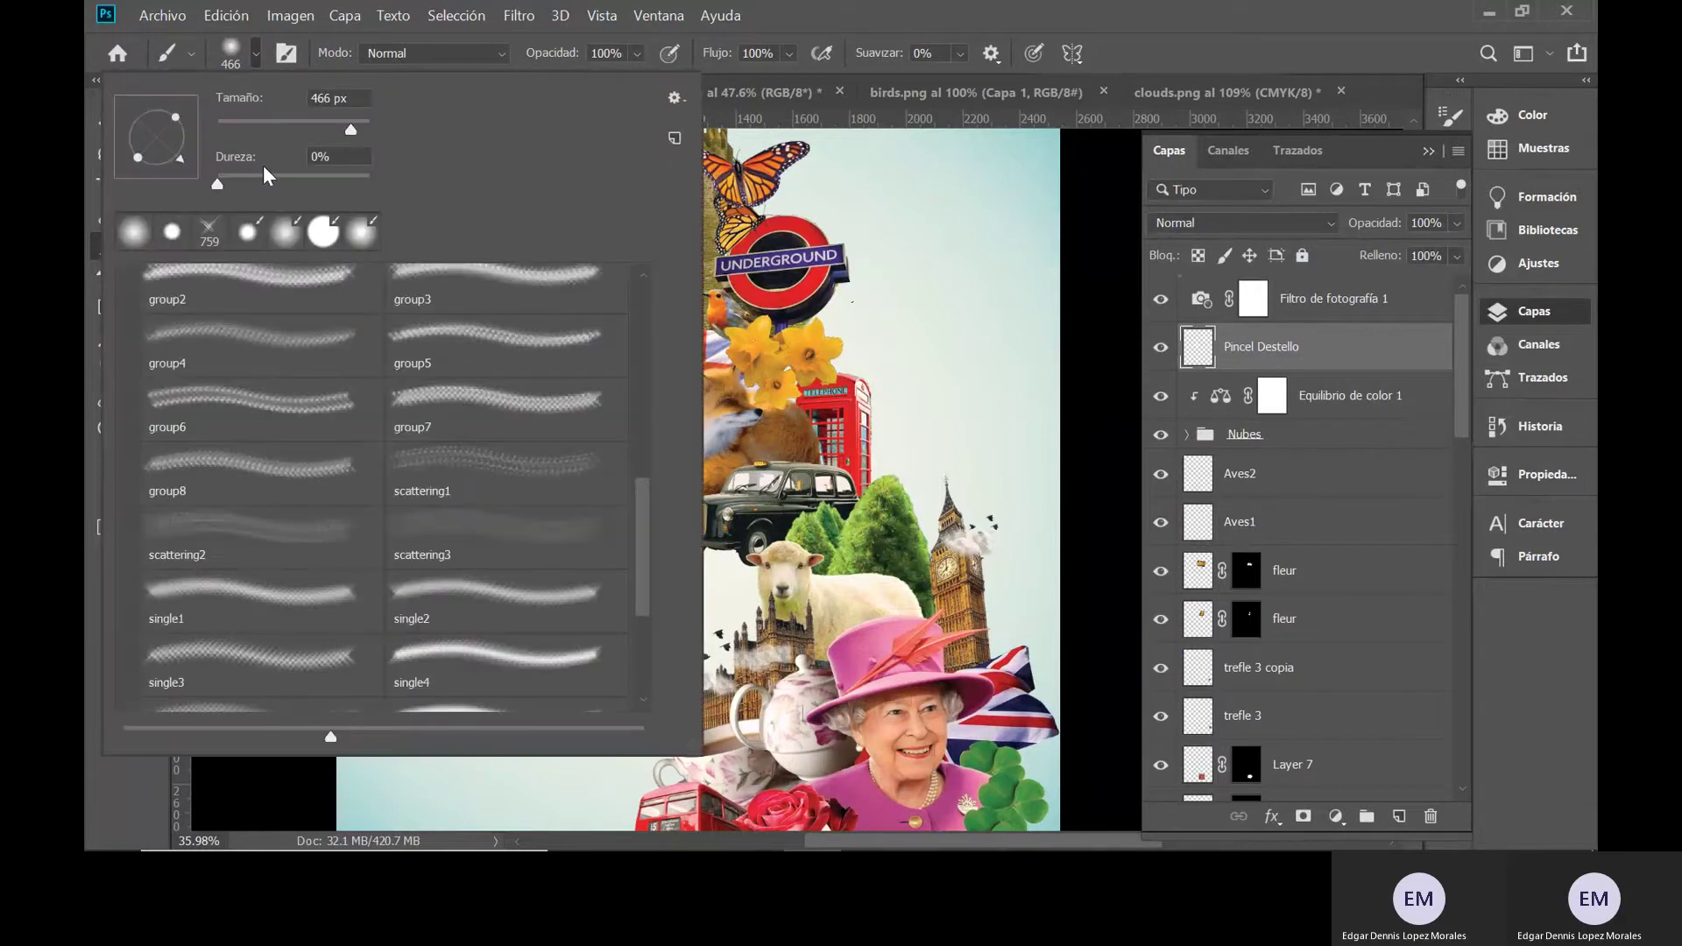
{"action": "left_click_drag", "start_coordinate": [346, 129], "coordinate": [369, 130]}
{"action": "key", "text": "Return"}
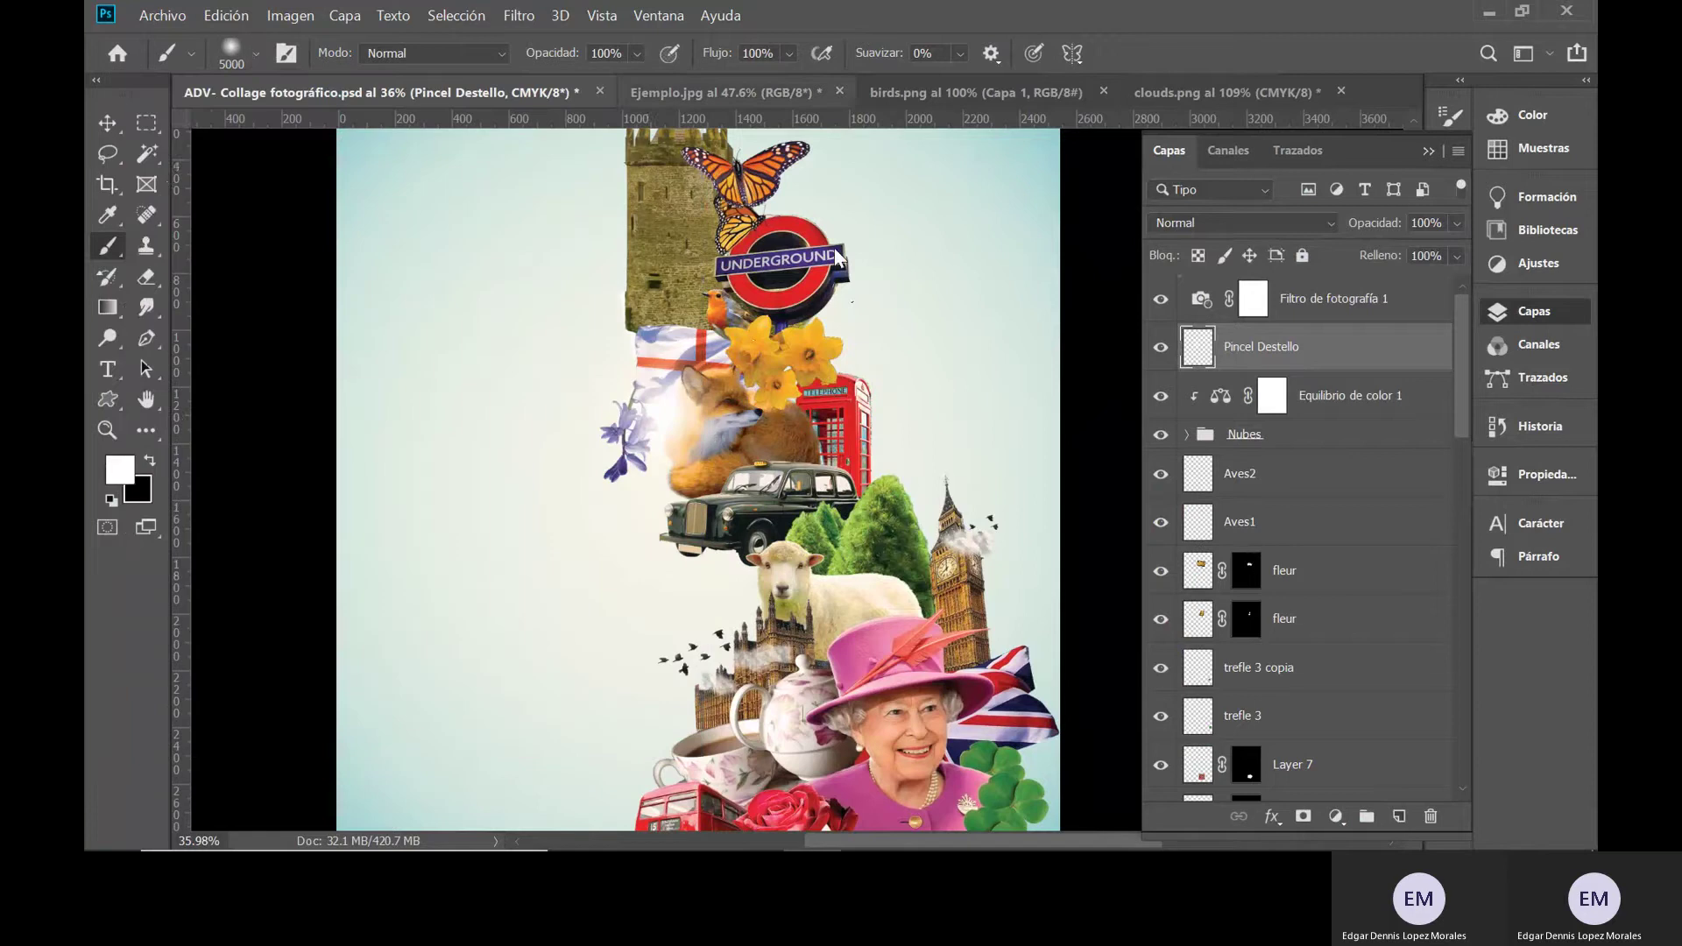
{"action": "right_click", "coordinate": [643, 326]}
{"action": "left_click_drag", "start_coordinate": [917, 226], "coordinate": [905, 226]}
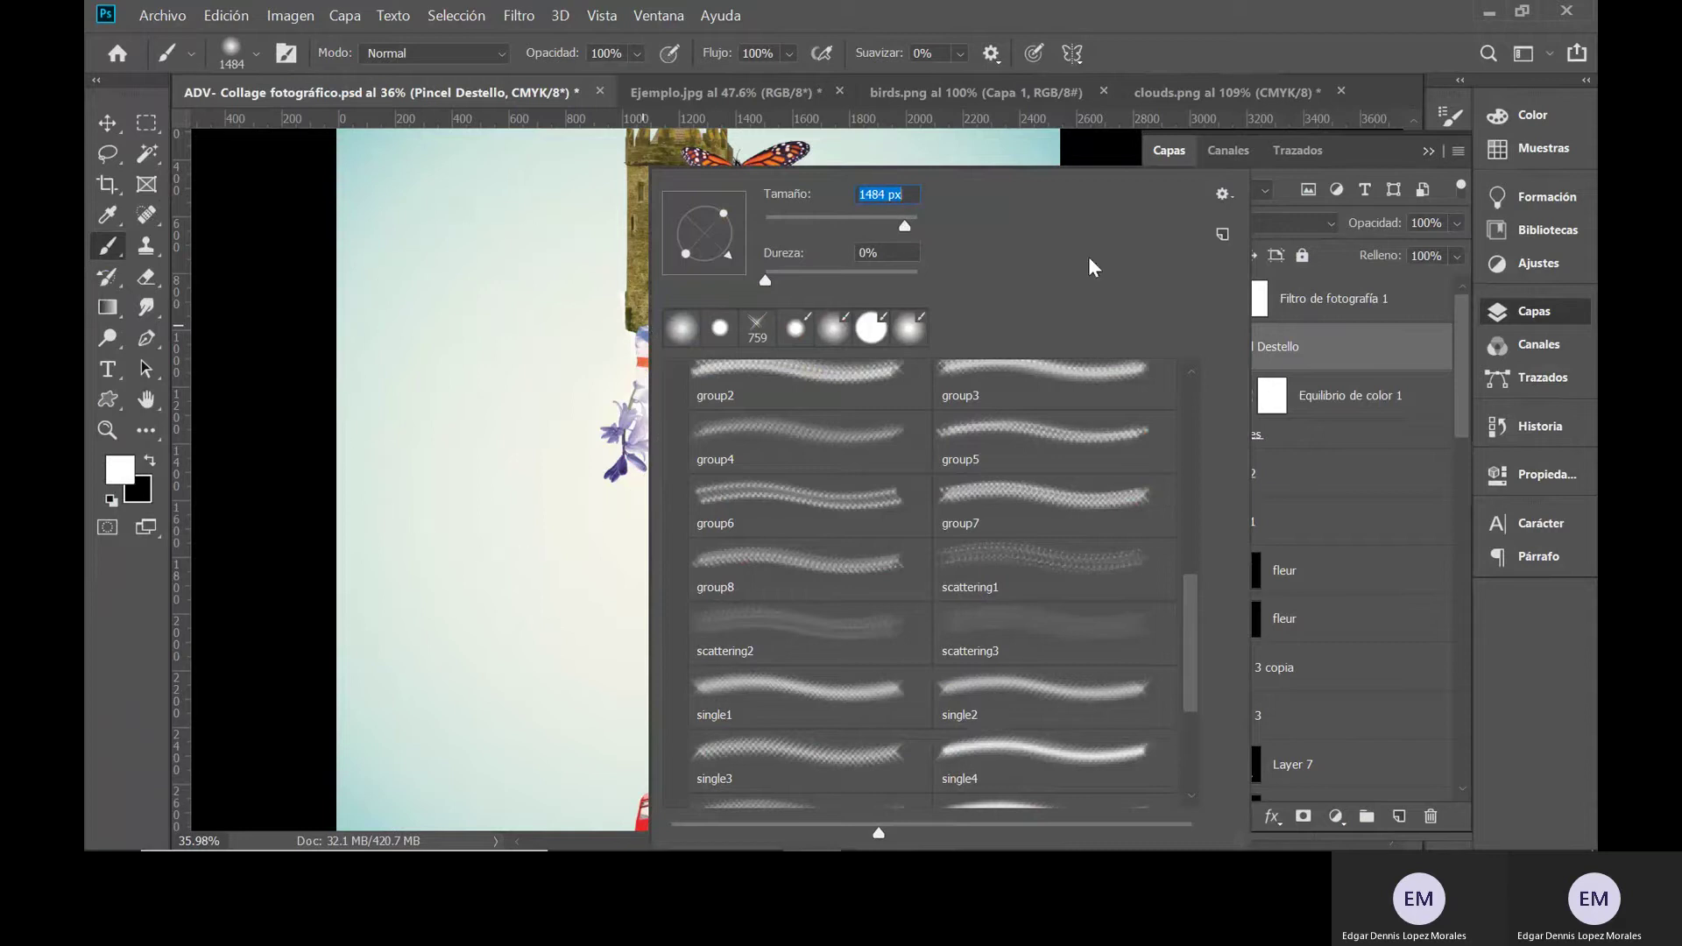
{"action": "left_click", "coordinate": [1359, 368]}
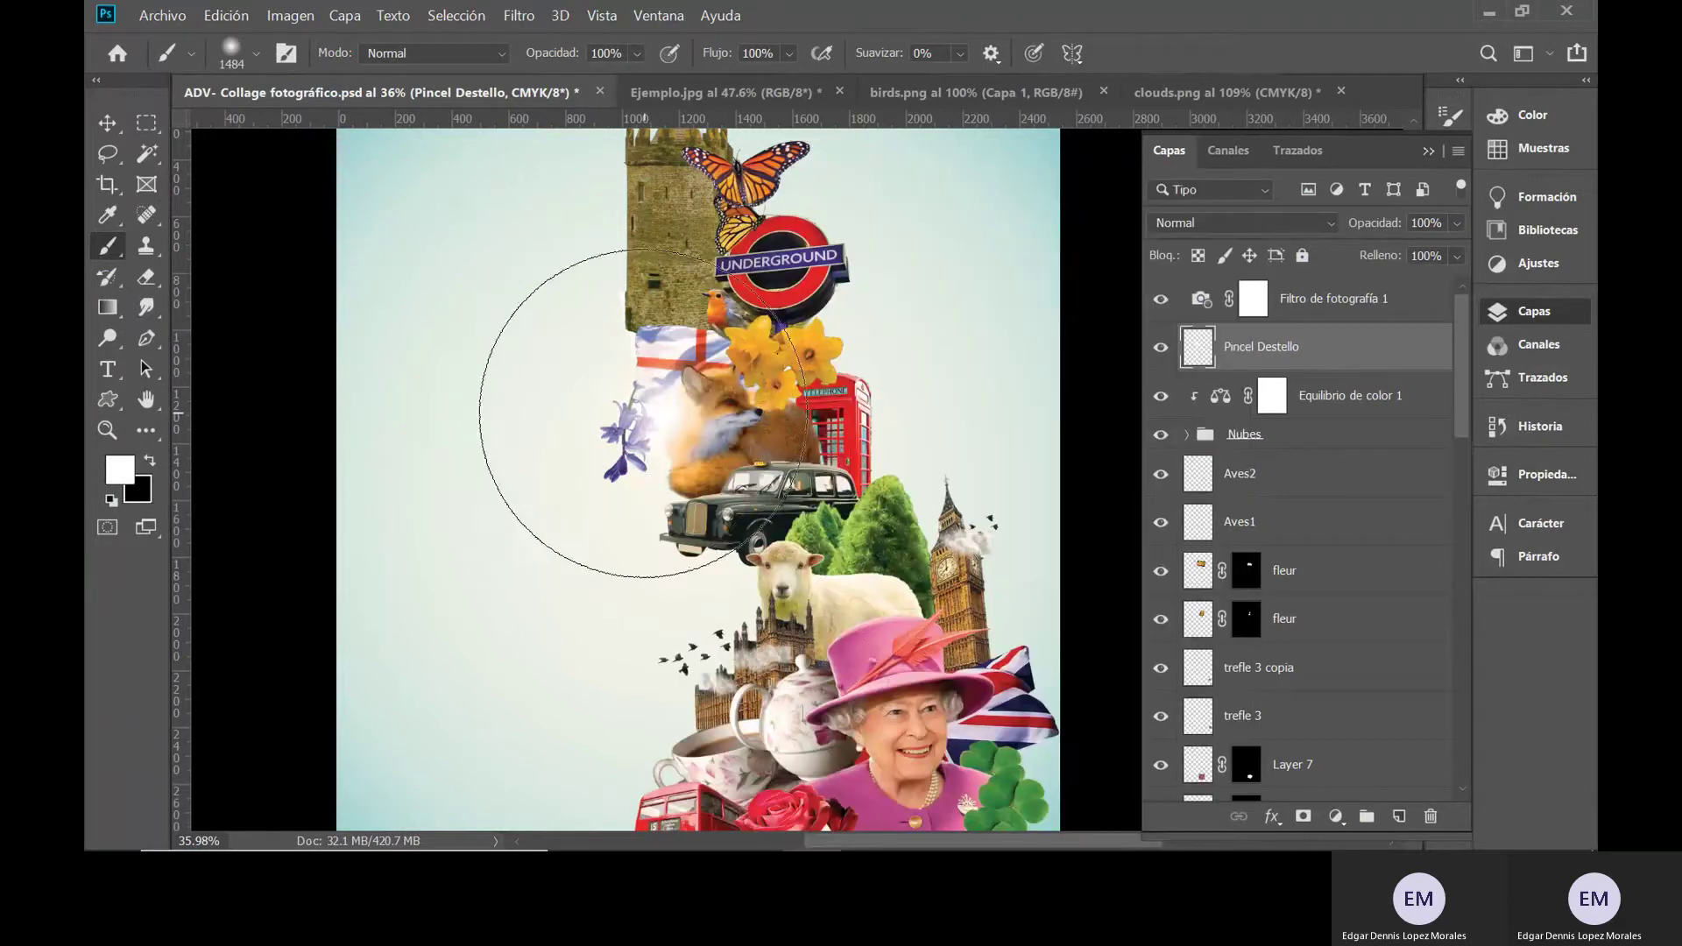
- Paint a large white glow around the fox, undo the excess dab, and set the Pincel Destello layer's opacity to 73%
{"action": "left_click", "coordinate": [683, 412]}
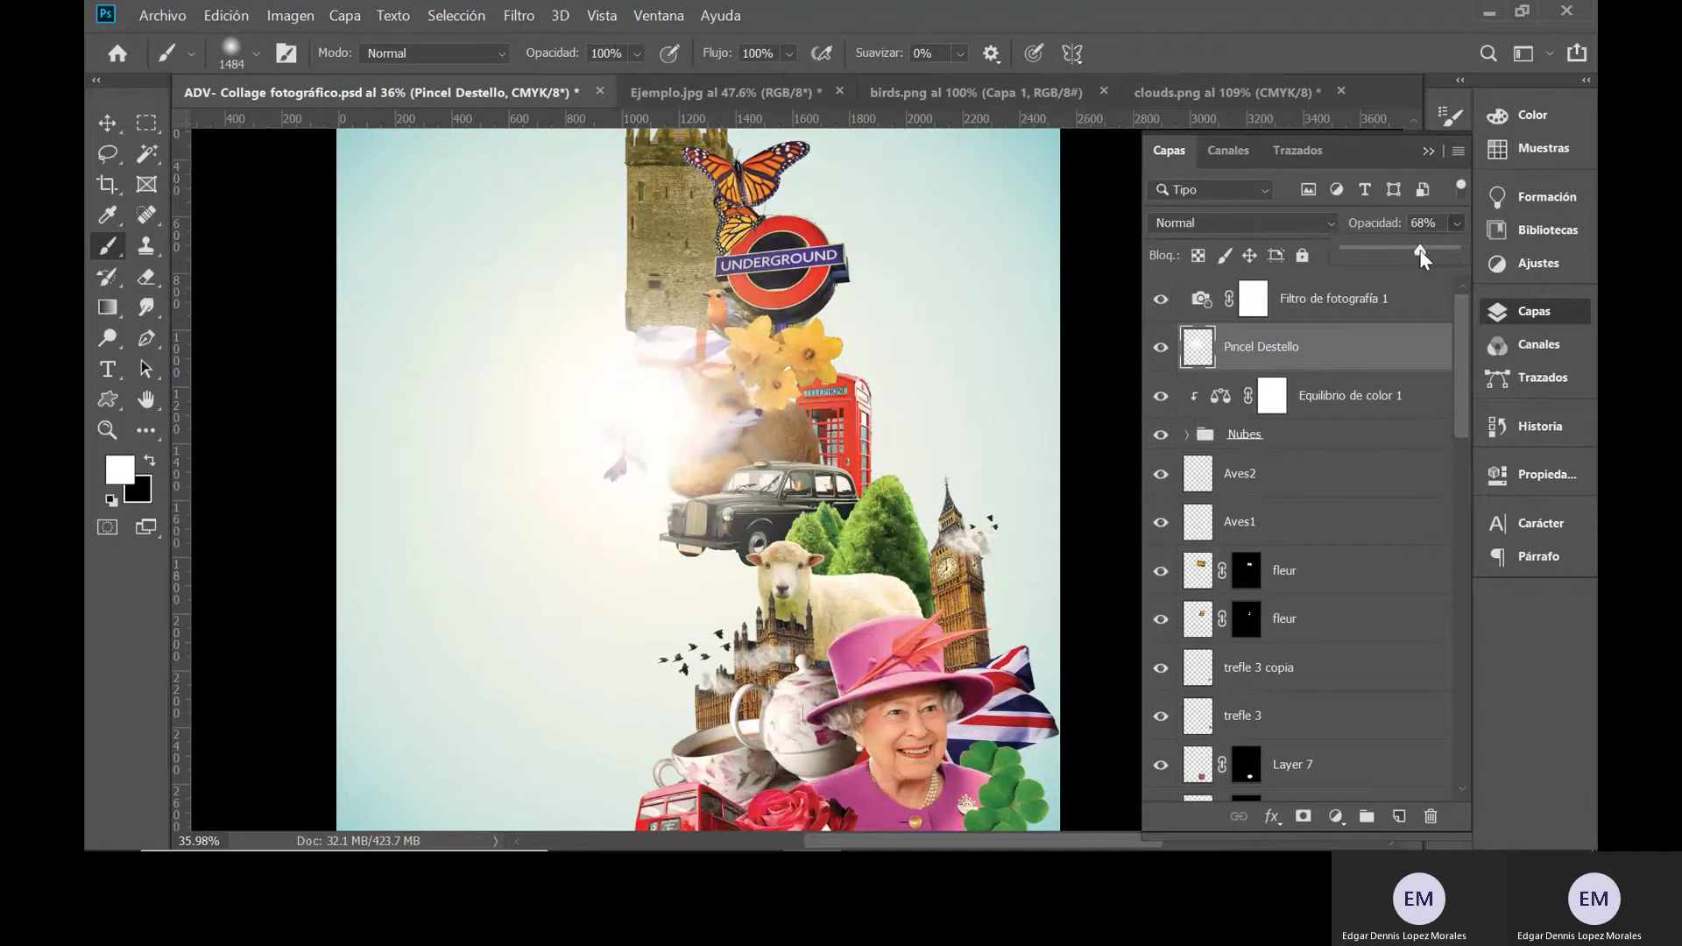
{"action": "key", "text": "ctrl+z"}
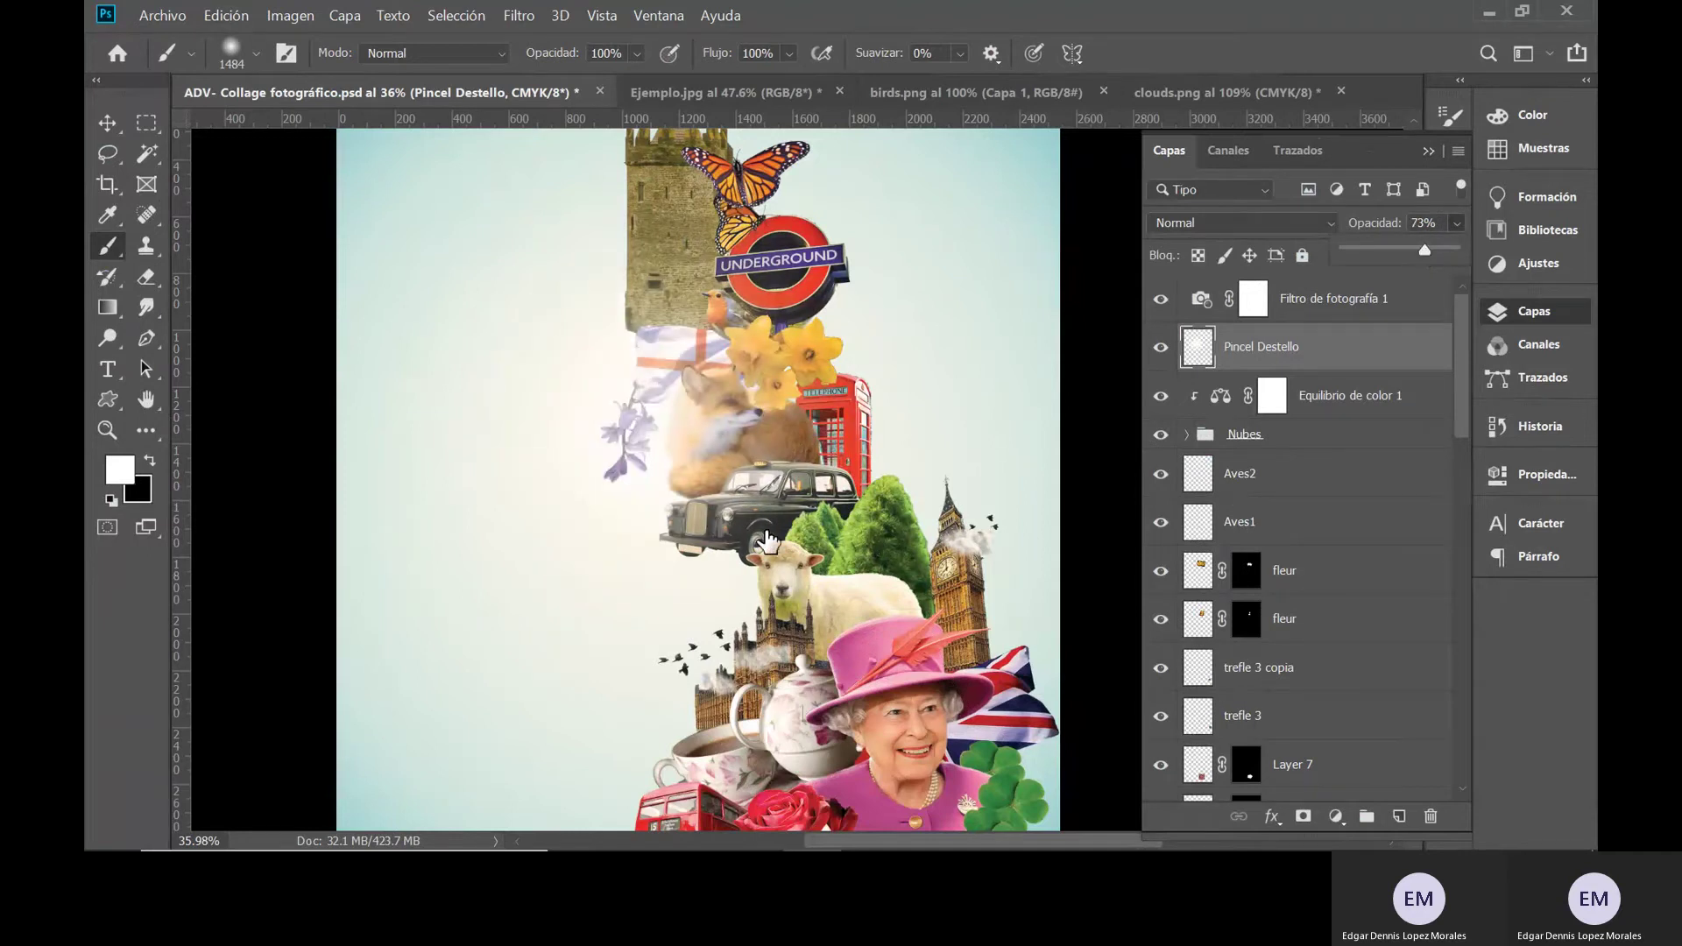
{"action": "scroll", "coordinate": [771, 543], "scroll_direction": "down", "scroll_amount": 2}
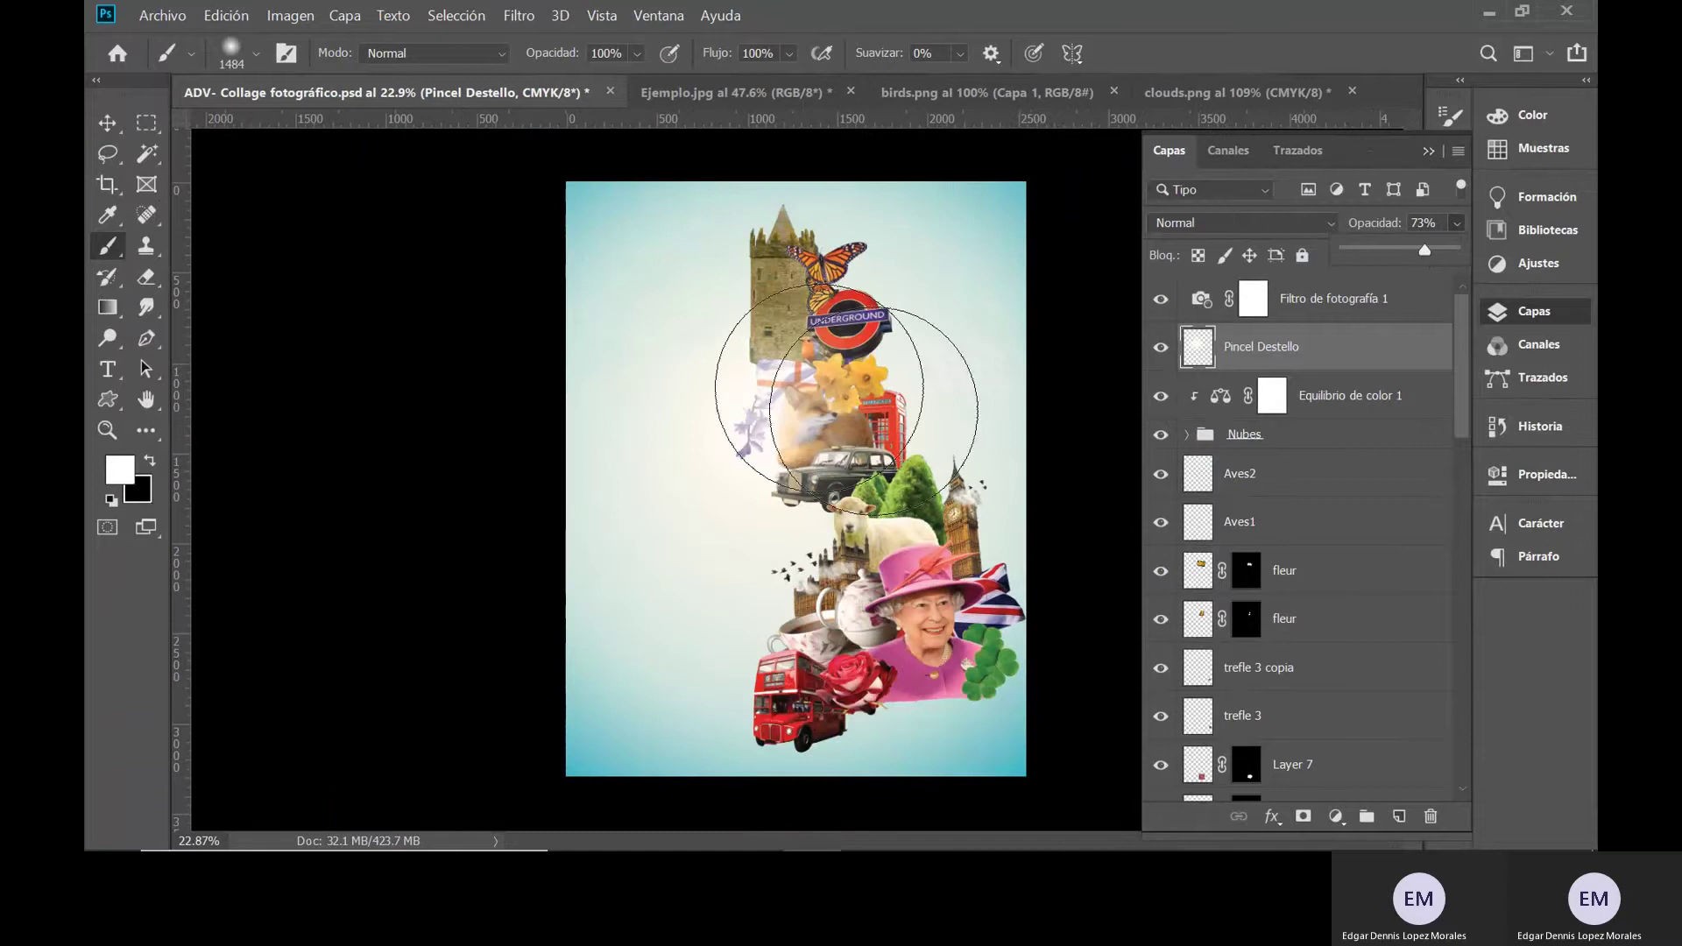
{"action": "left_click", "coordinate": [106, 123]}
{"action": "left_click", "coordinate": [1253, 355]}
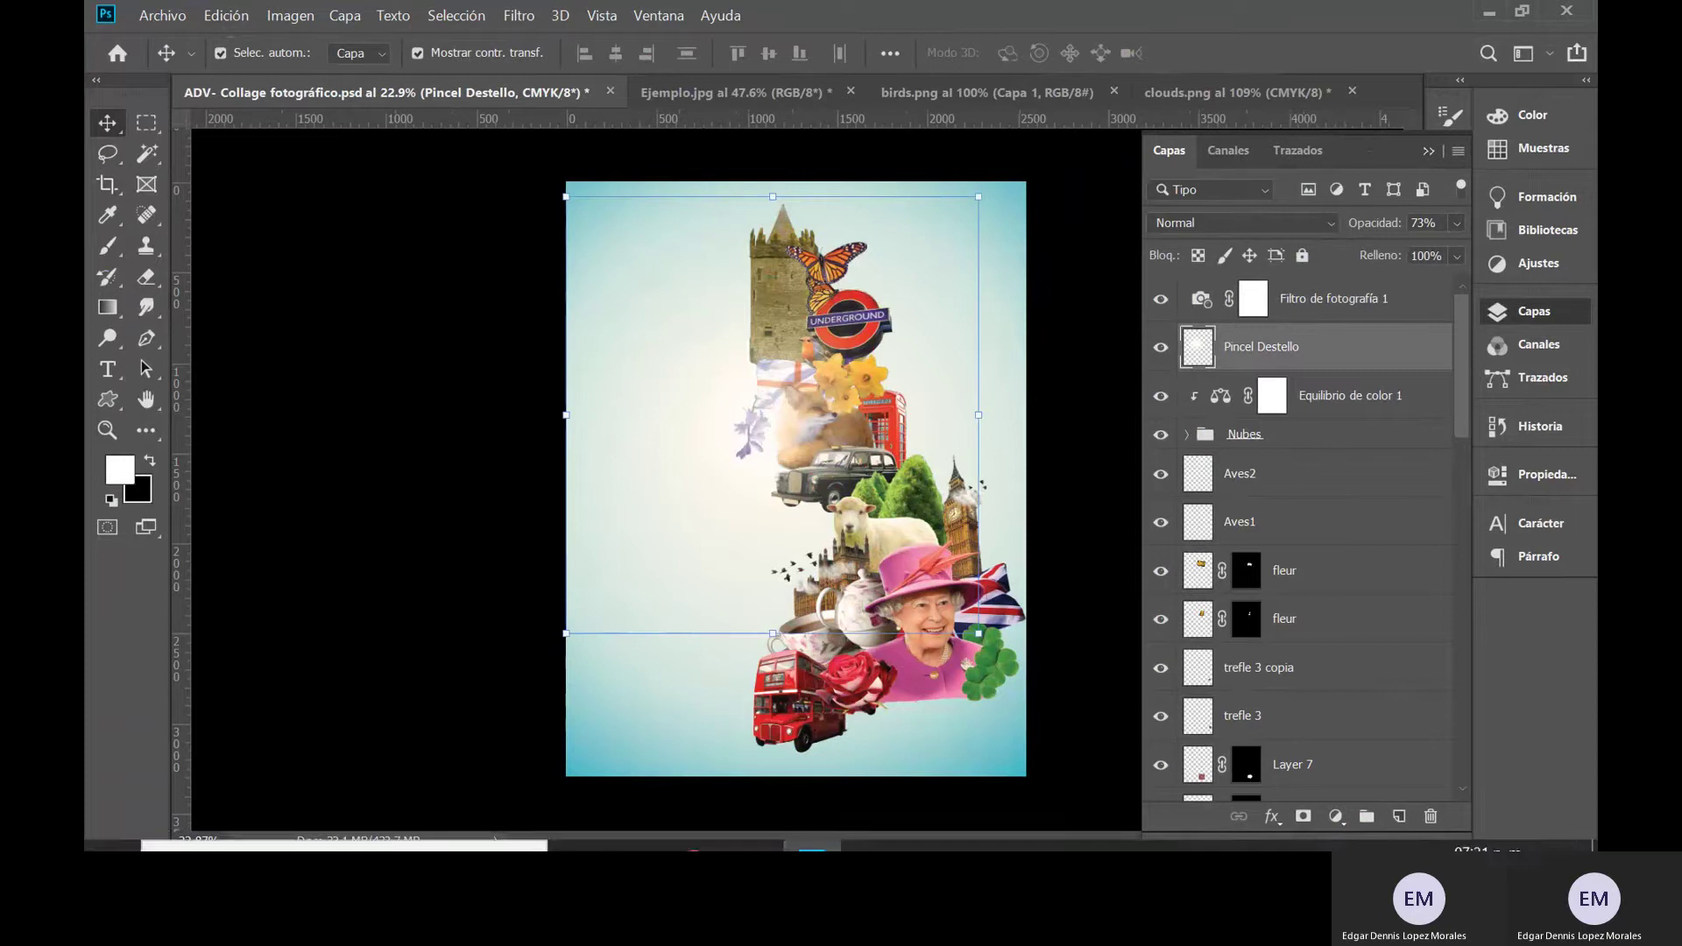
- Switch to File Explorer, locate the Destellos.abr brush file in the 1.Collage Fotográfico folder, and return to Photoshop
{"action": "mouse_move", "coordinate": [701, 848]}
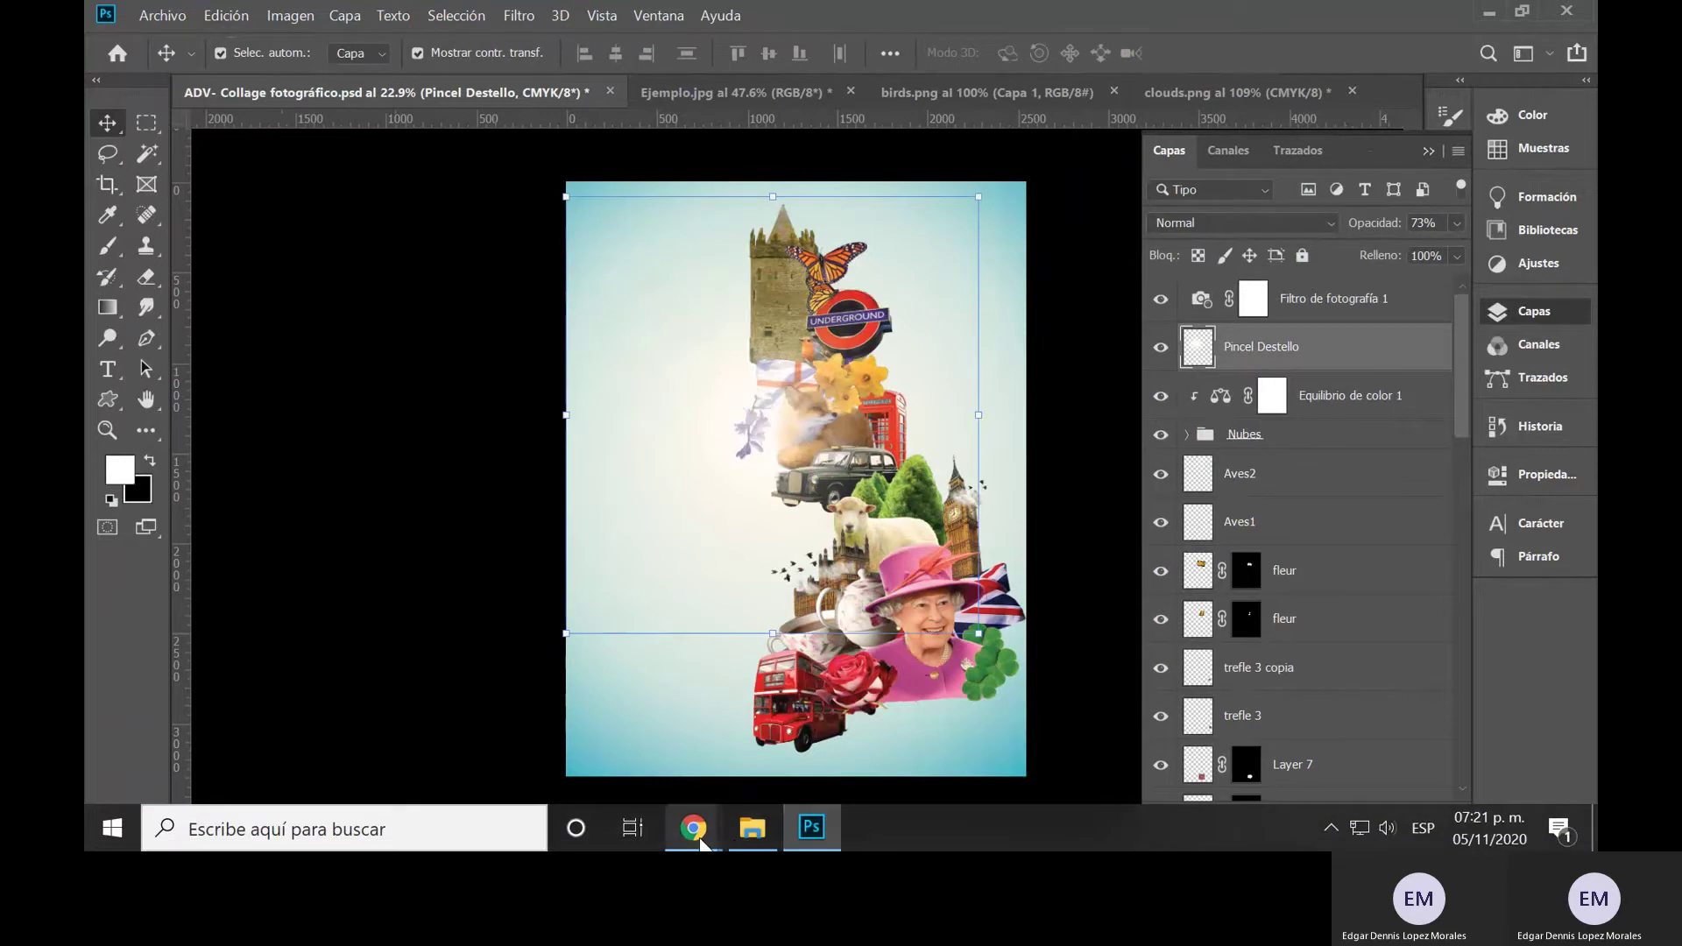
{"action": "left_click", "coordinate": [752, 828]}
{"action": "left_click", "coordinate": [1065, 211]}
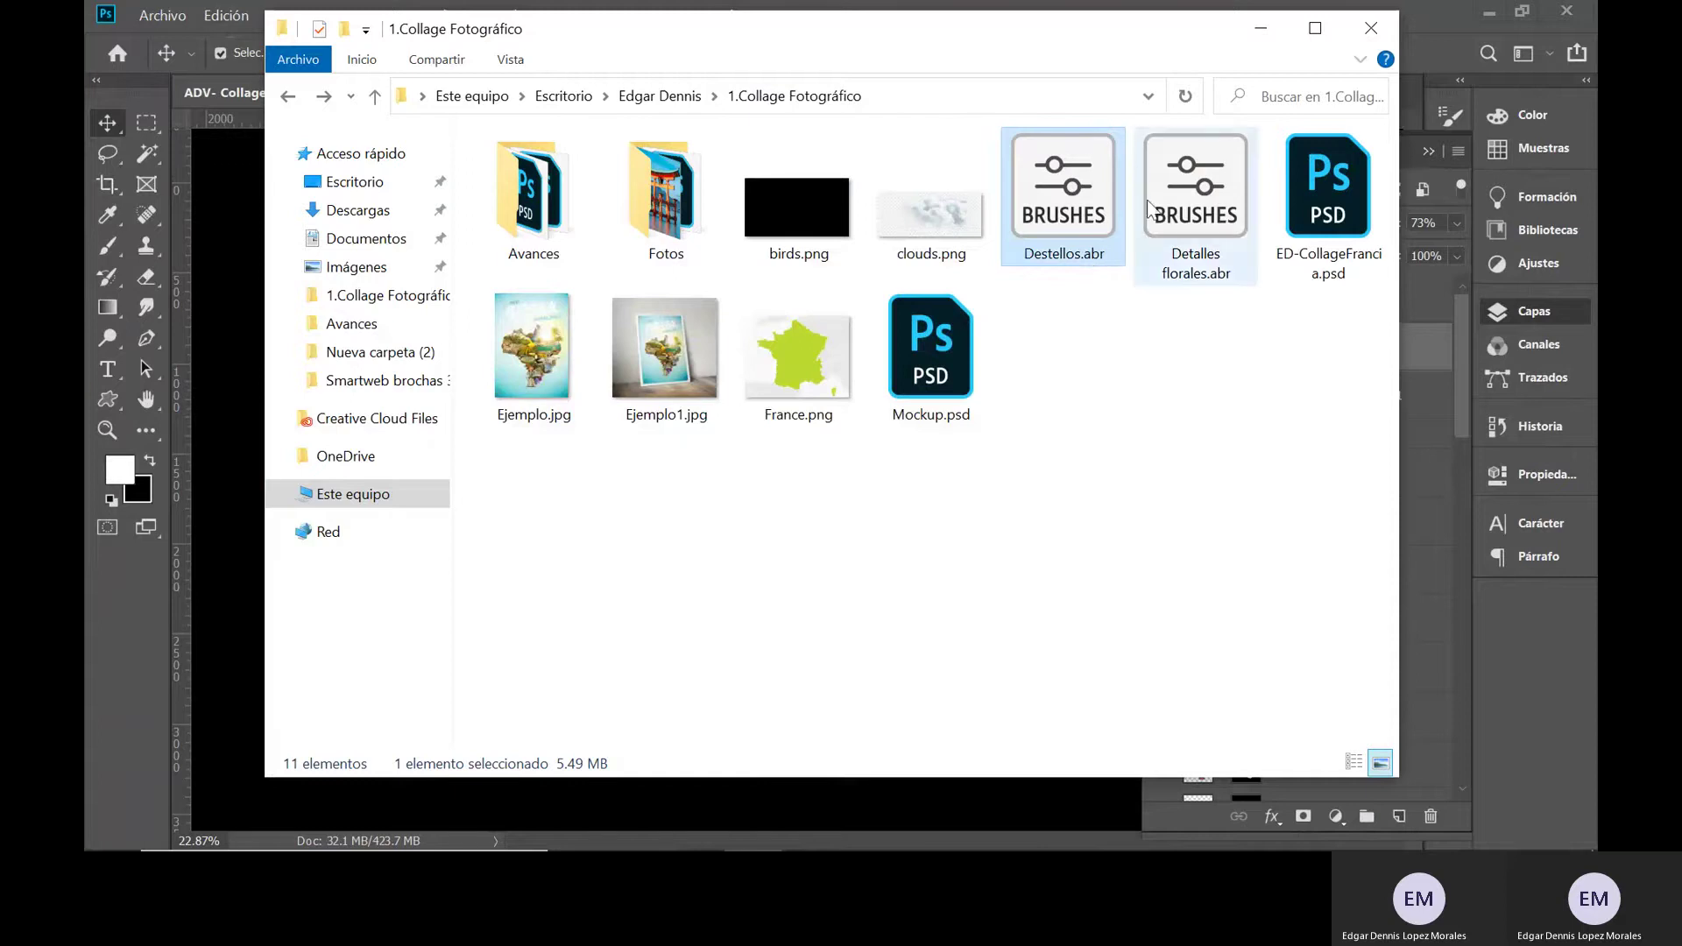
{"action": "left_click", "coordinate": [1262, 29]}
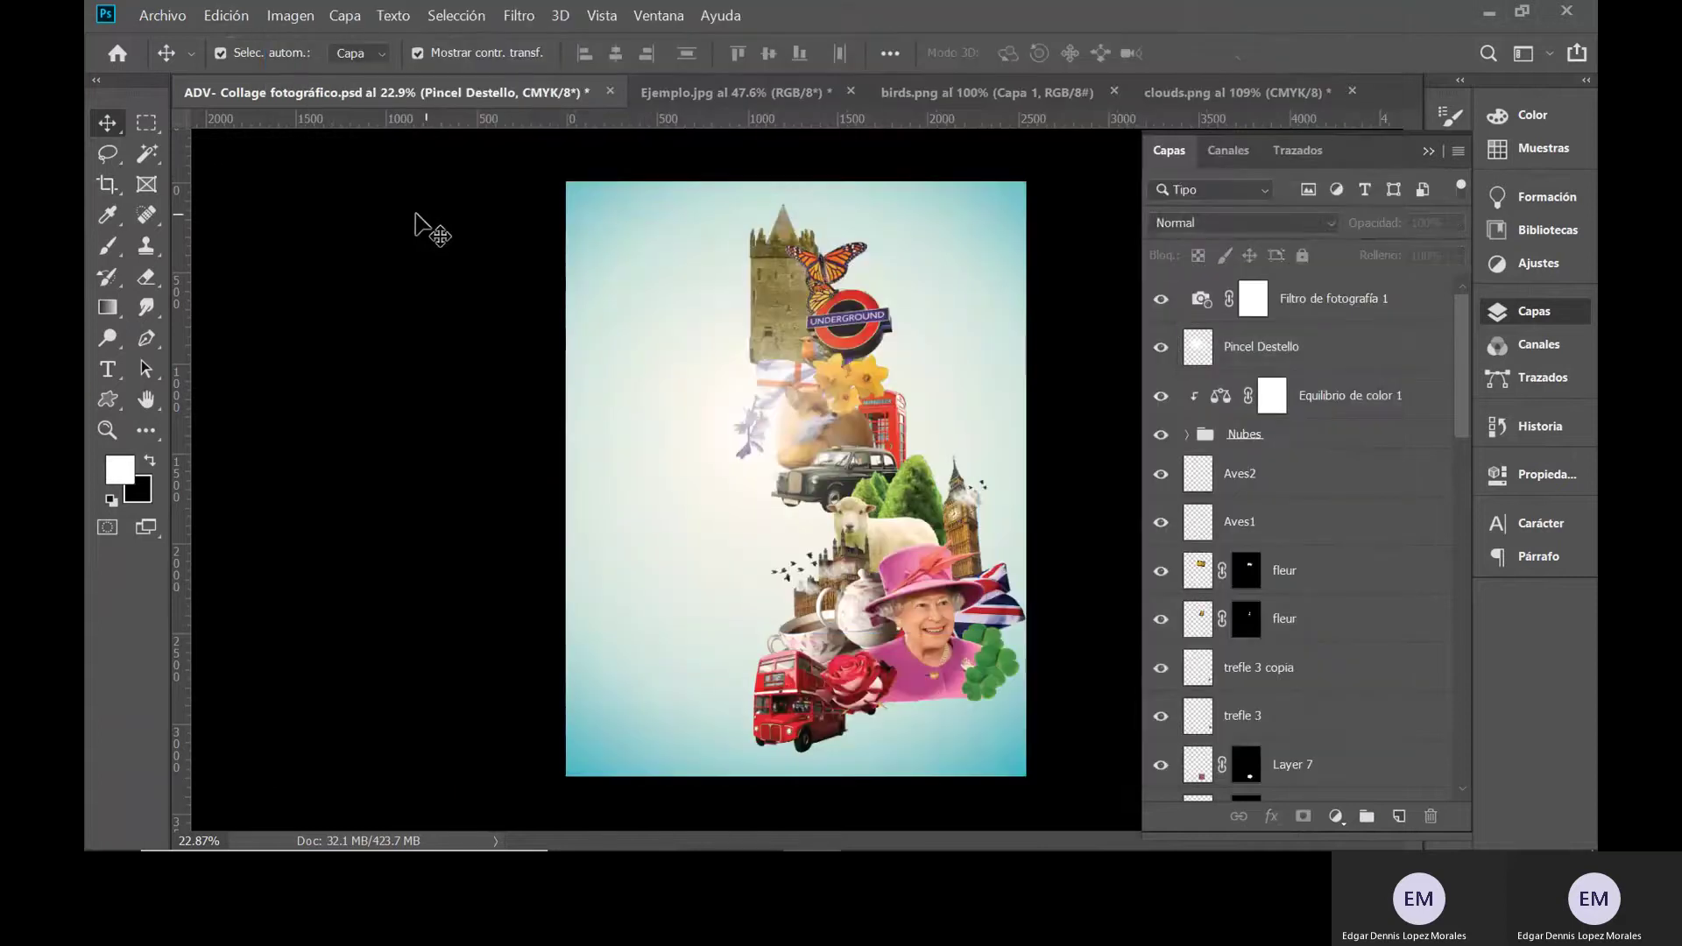
- Activate the Brush tool, bring up its presets, and collapse the Pinceles generales and Destellos brush groups
{"action": "key", "text": "b"}
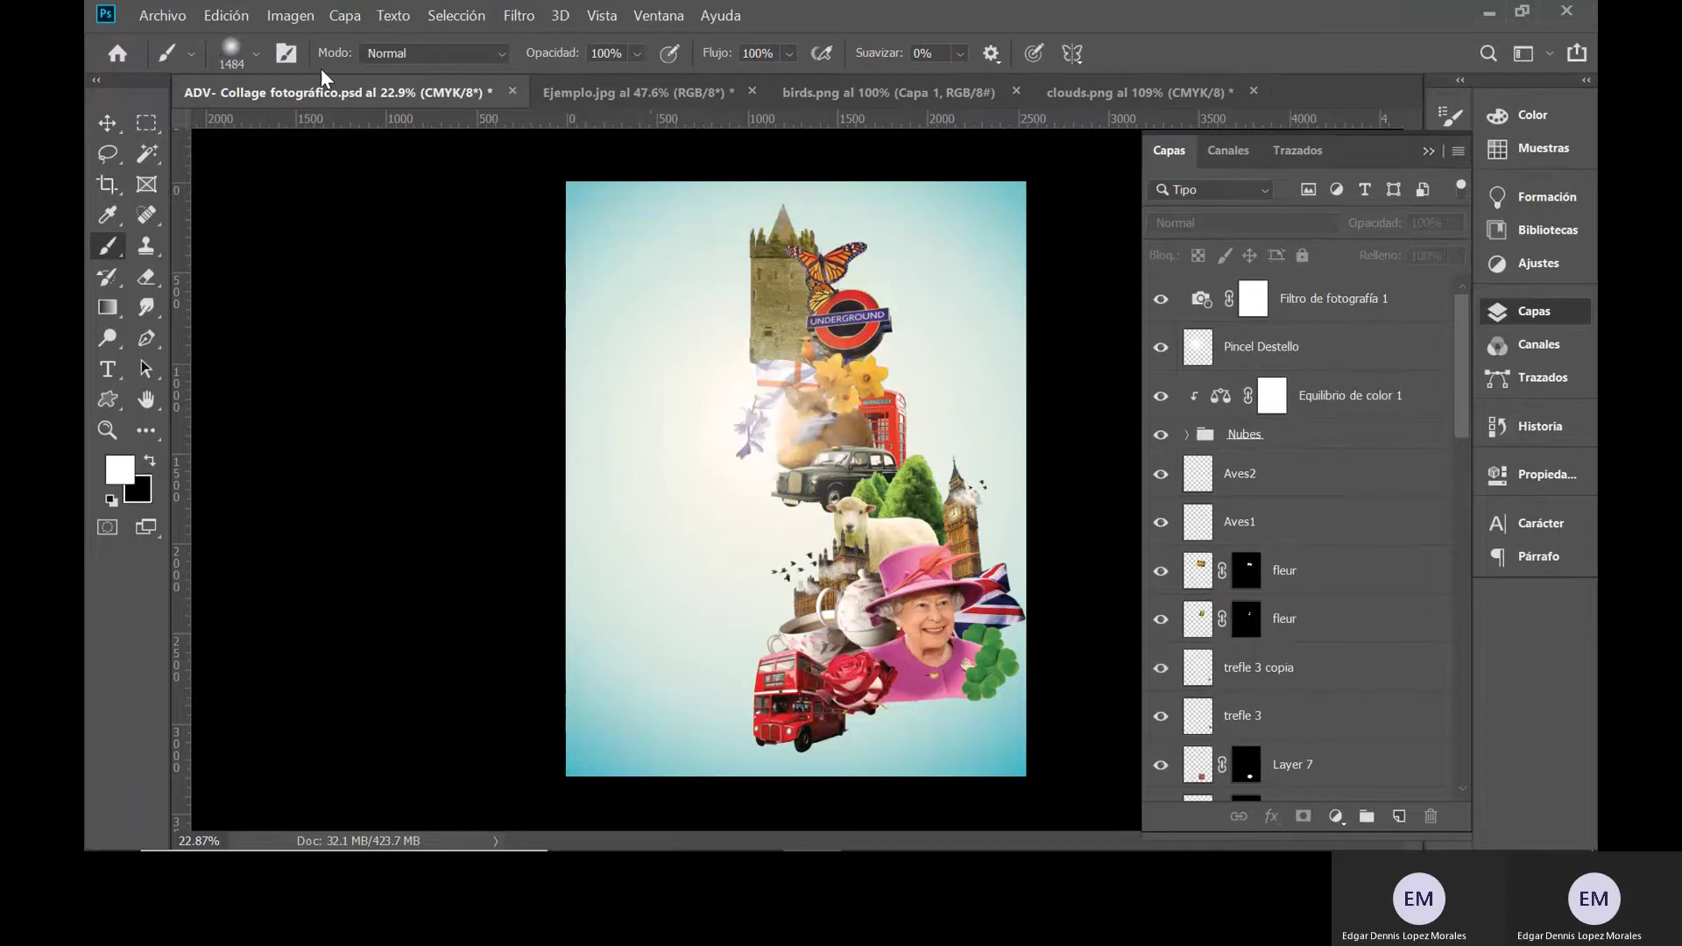
{"action": "left_click", "coordinate": [230, 55]}
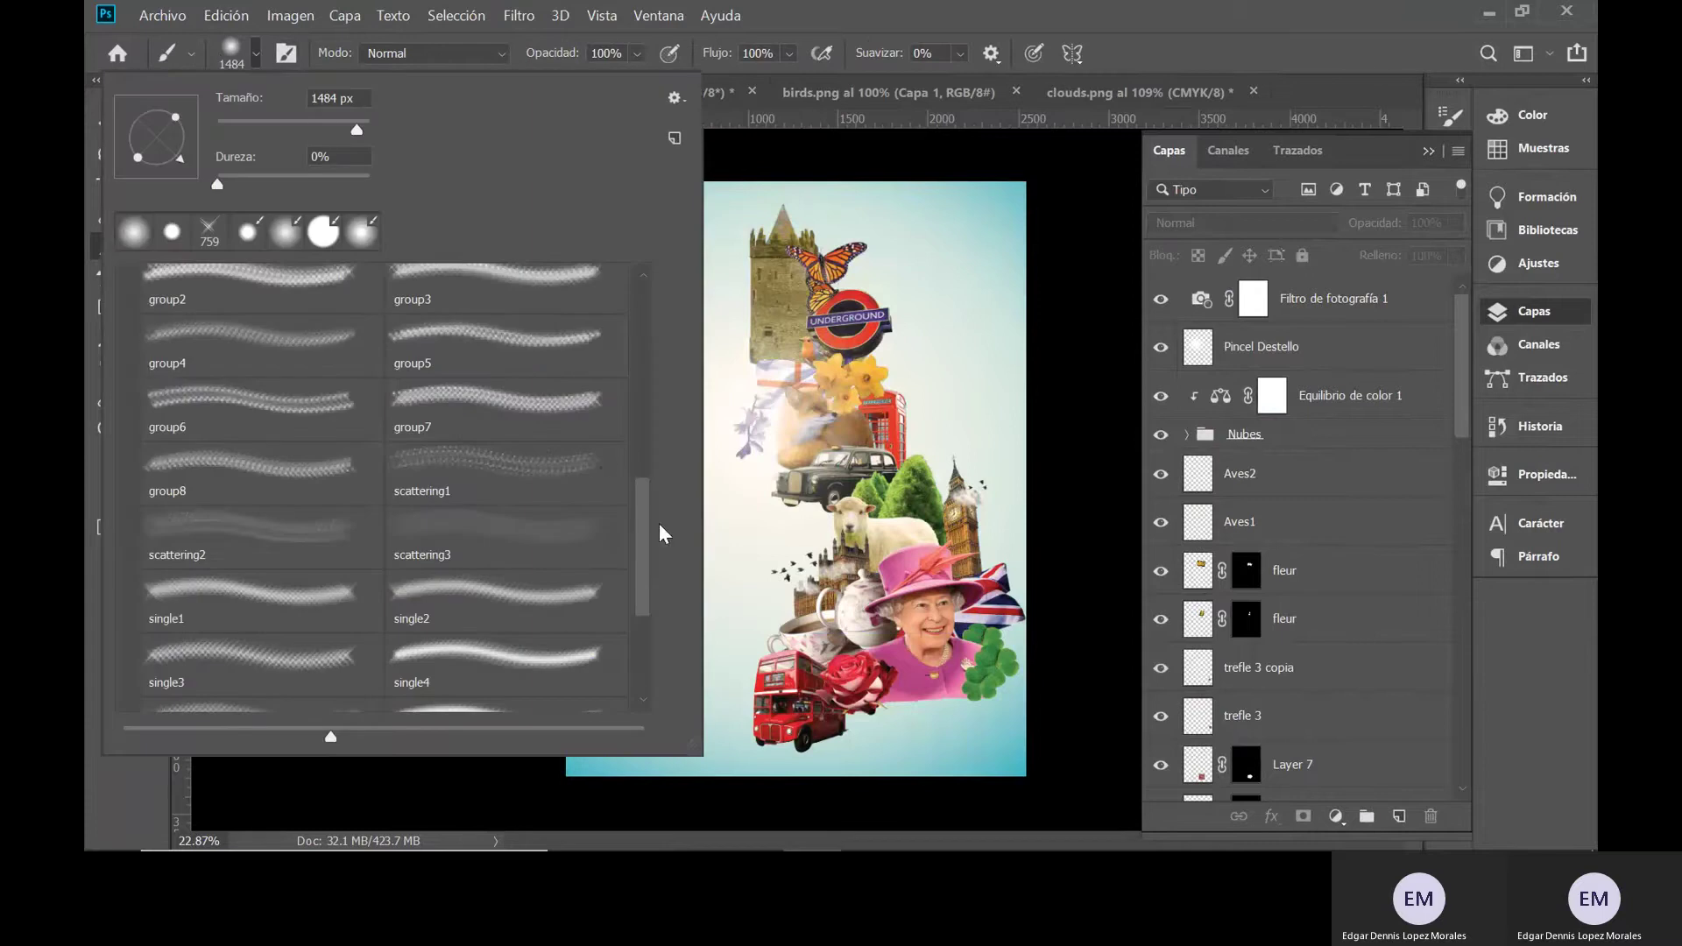
{"action": "left_click_drag", "start_coordinate": [648, 526], "coordinate": [640, 277]}
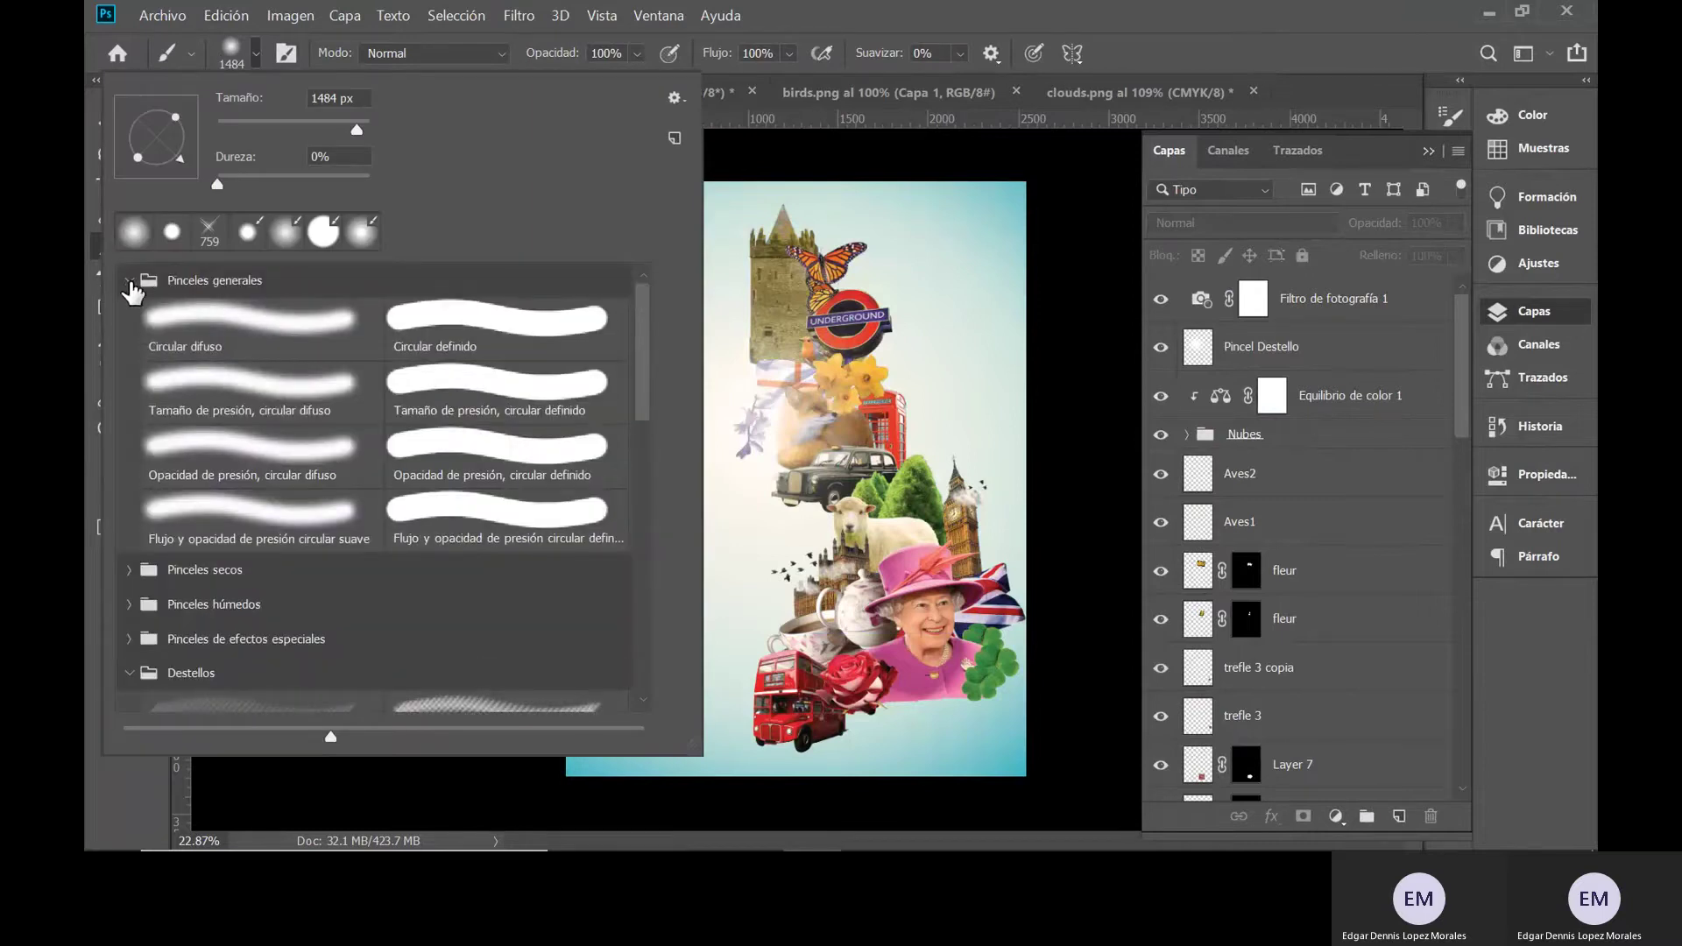
{"action": "left_click", "coordinate": [129, 280]}
{"action": "left_click", "coordinate": [128, 417]}
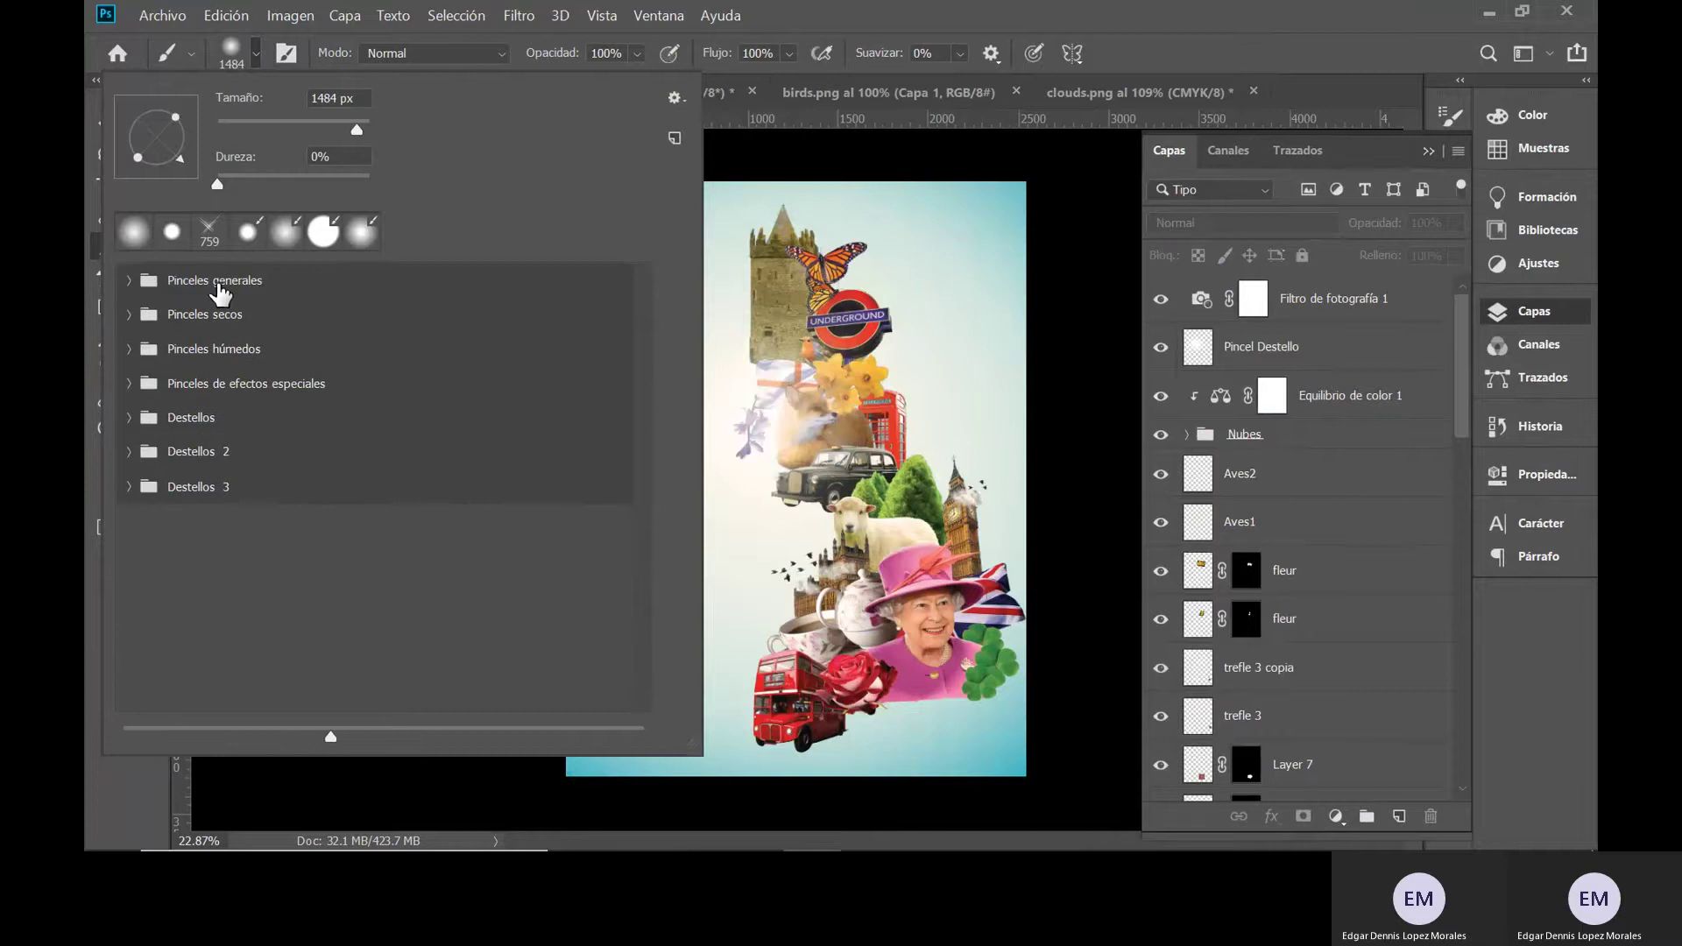
{"action": "left_click", "coordinate": [129, 280]}
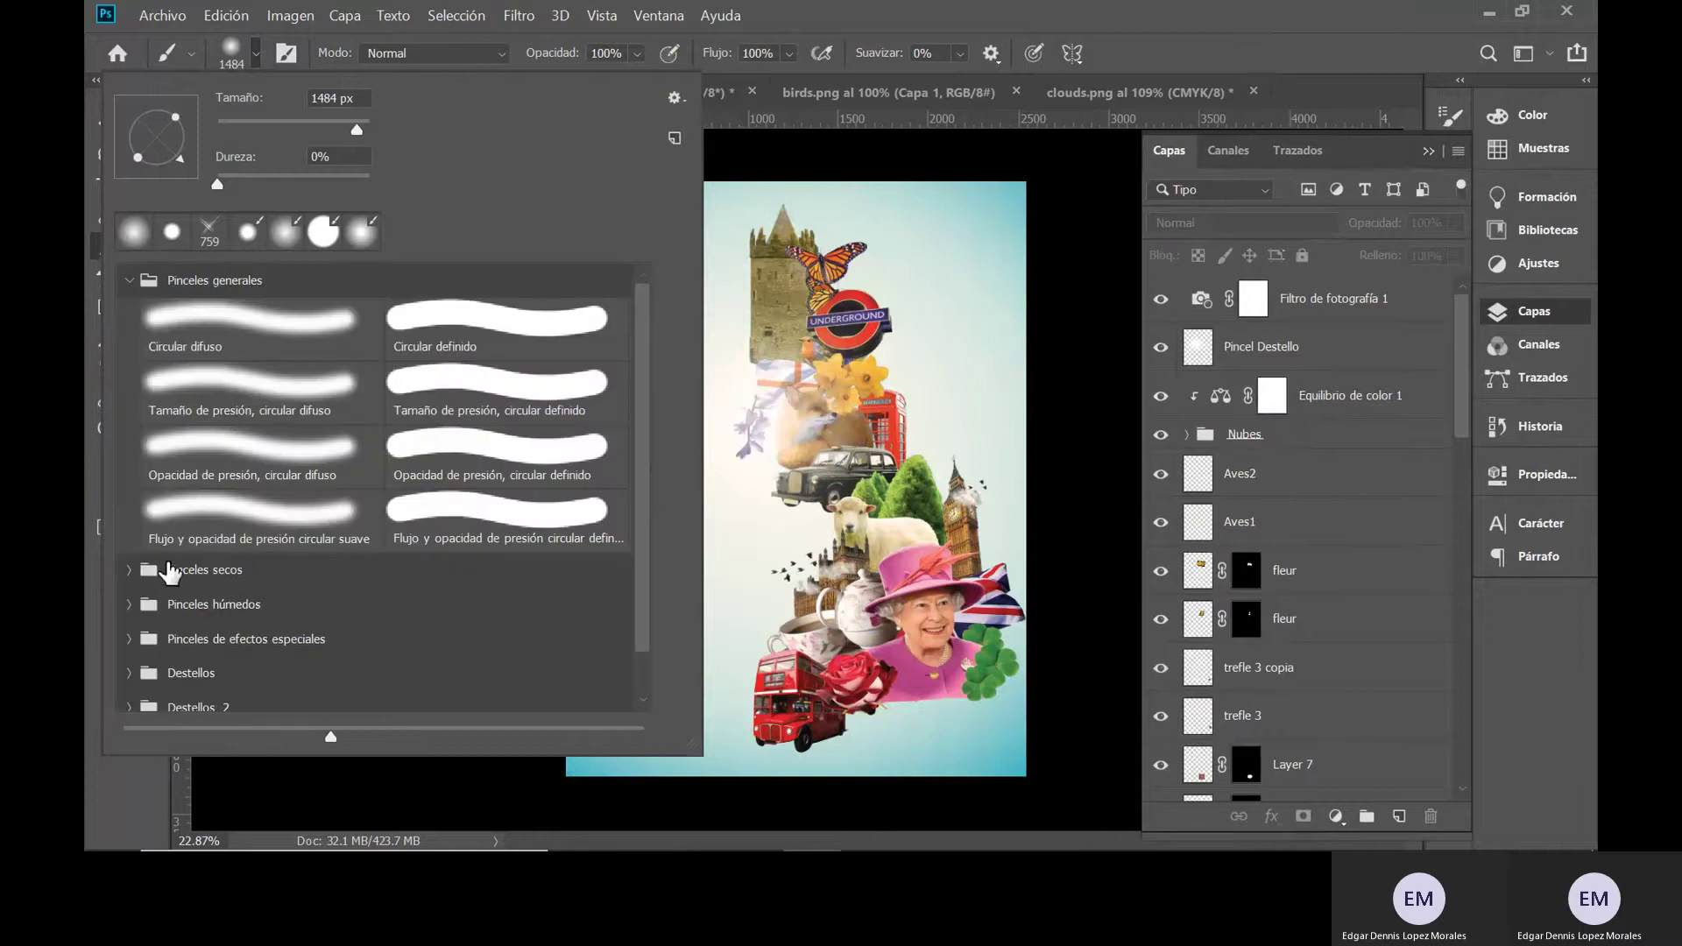
{"action": "left_click", "coordinate": [130, 282]}
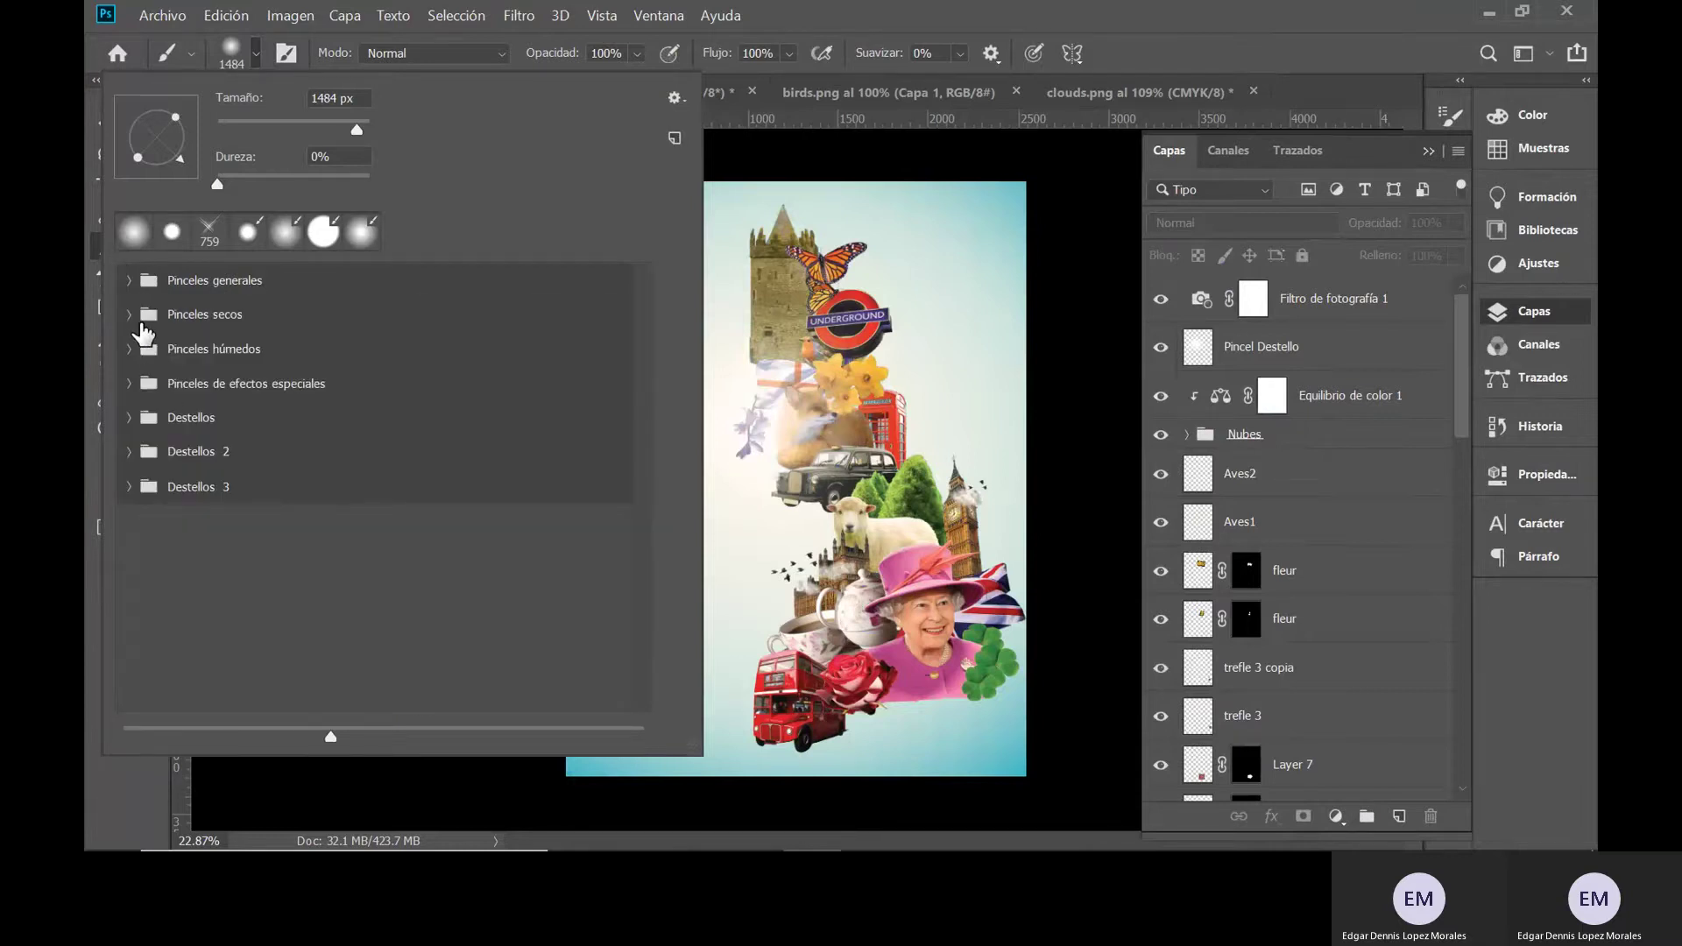
- Look inside the Pinceles secos brush group, collapse it, and select the group7 brush from the Destellos group
{"action": "left_click", "coordinate": [130, 313]}
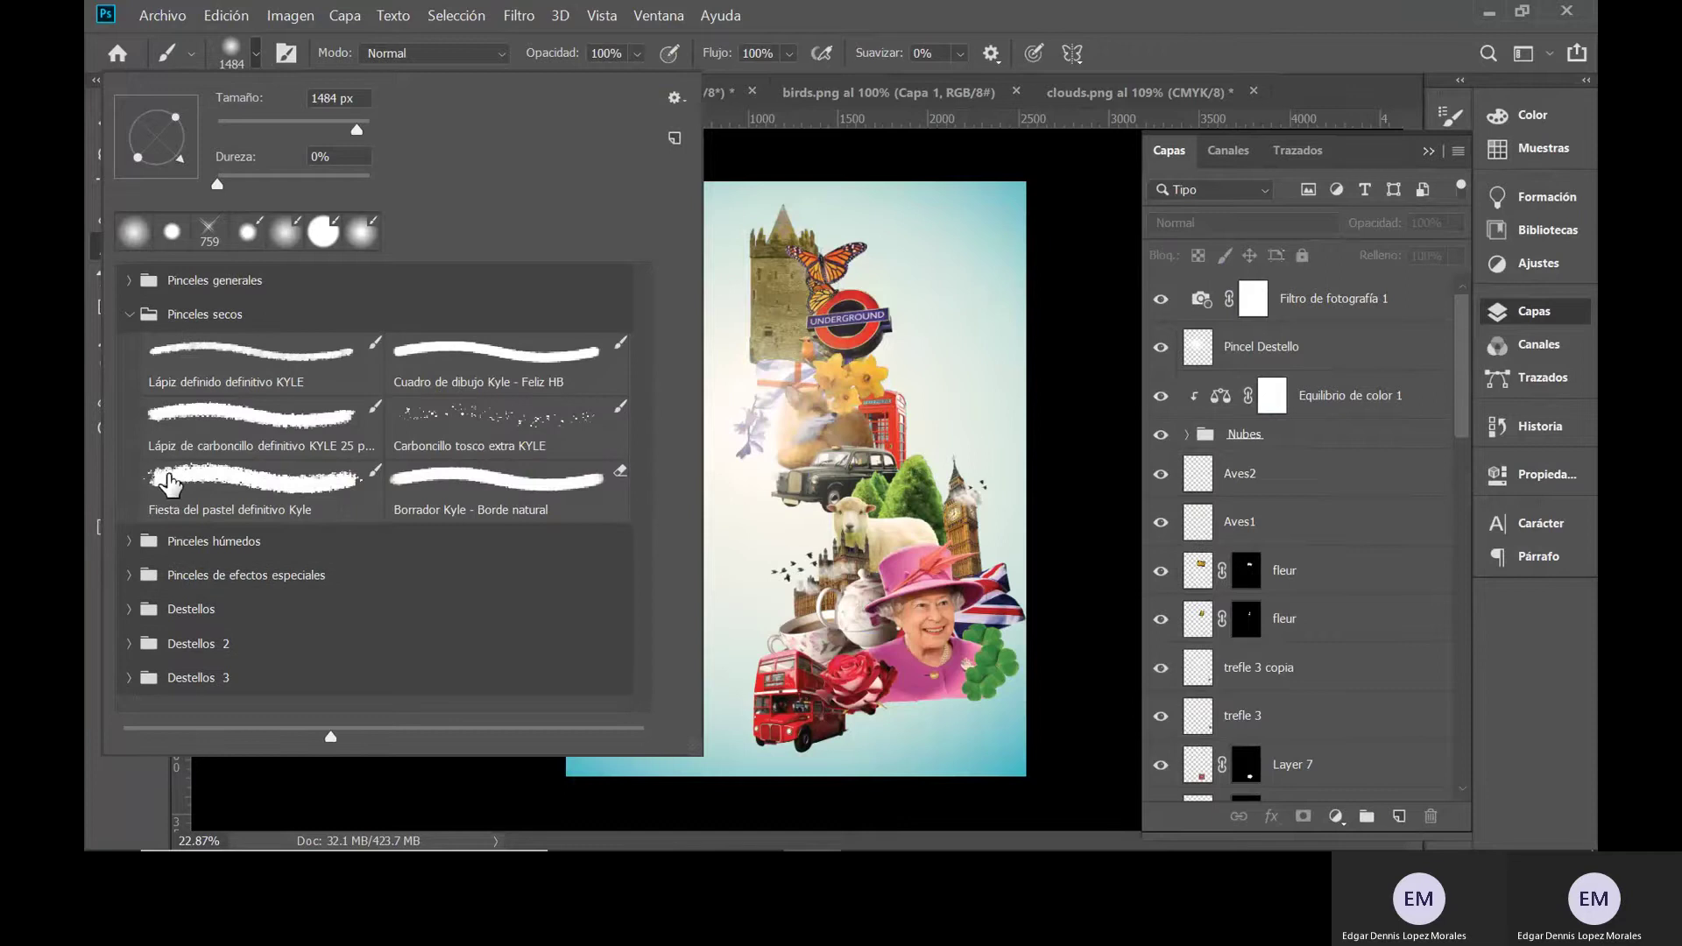
{"action": "left_click", "coordinate": [129, 313]}
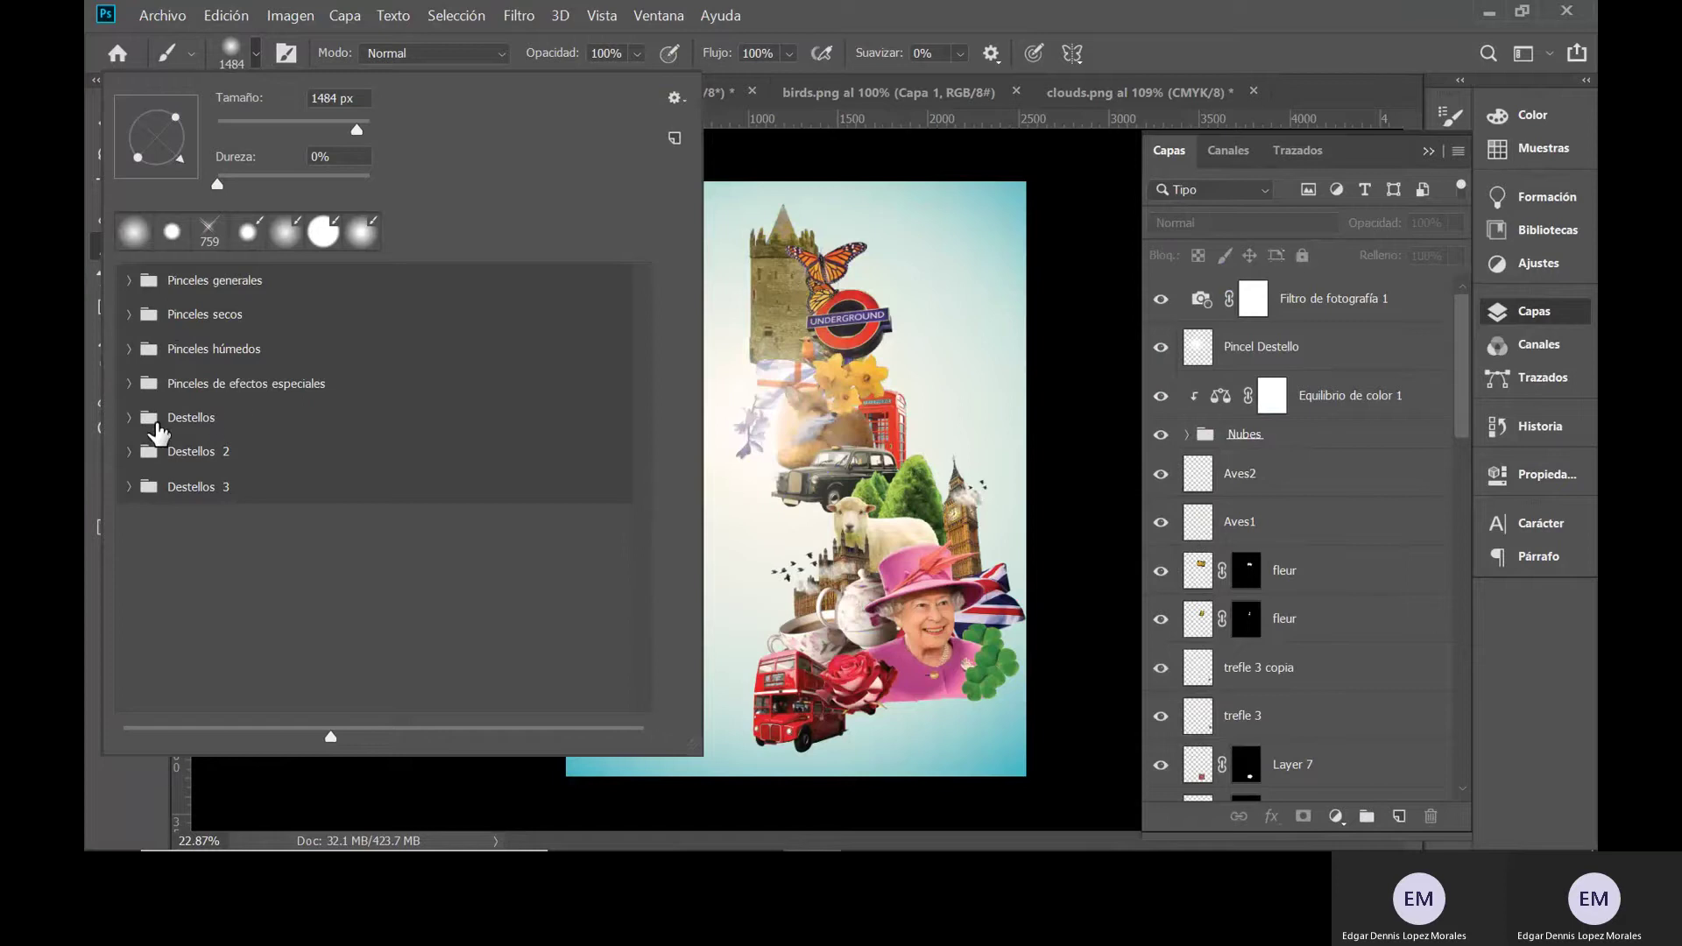
{"action": "left_click", "coordinate": [129, 418]}
{"action": "left_click", "coordinate": [465, 472]}
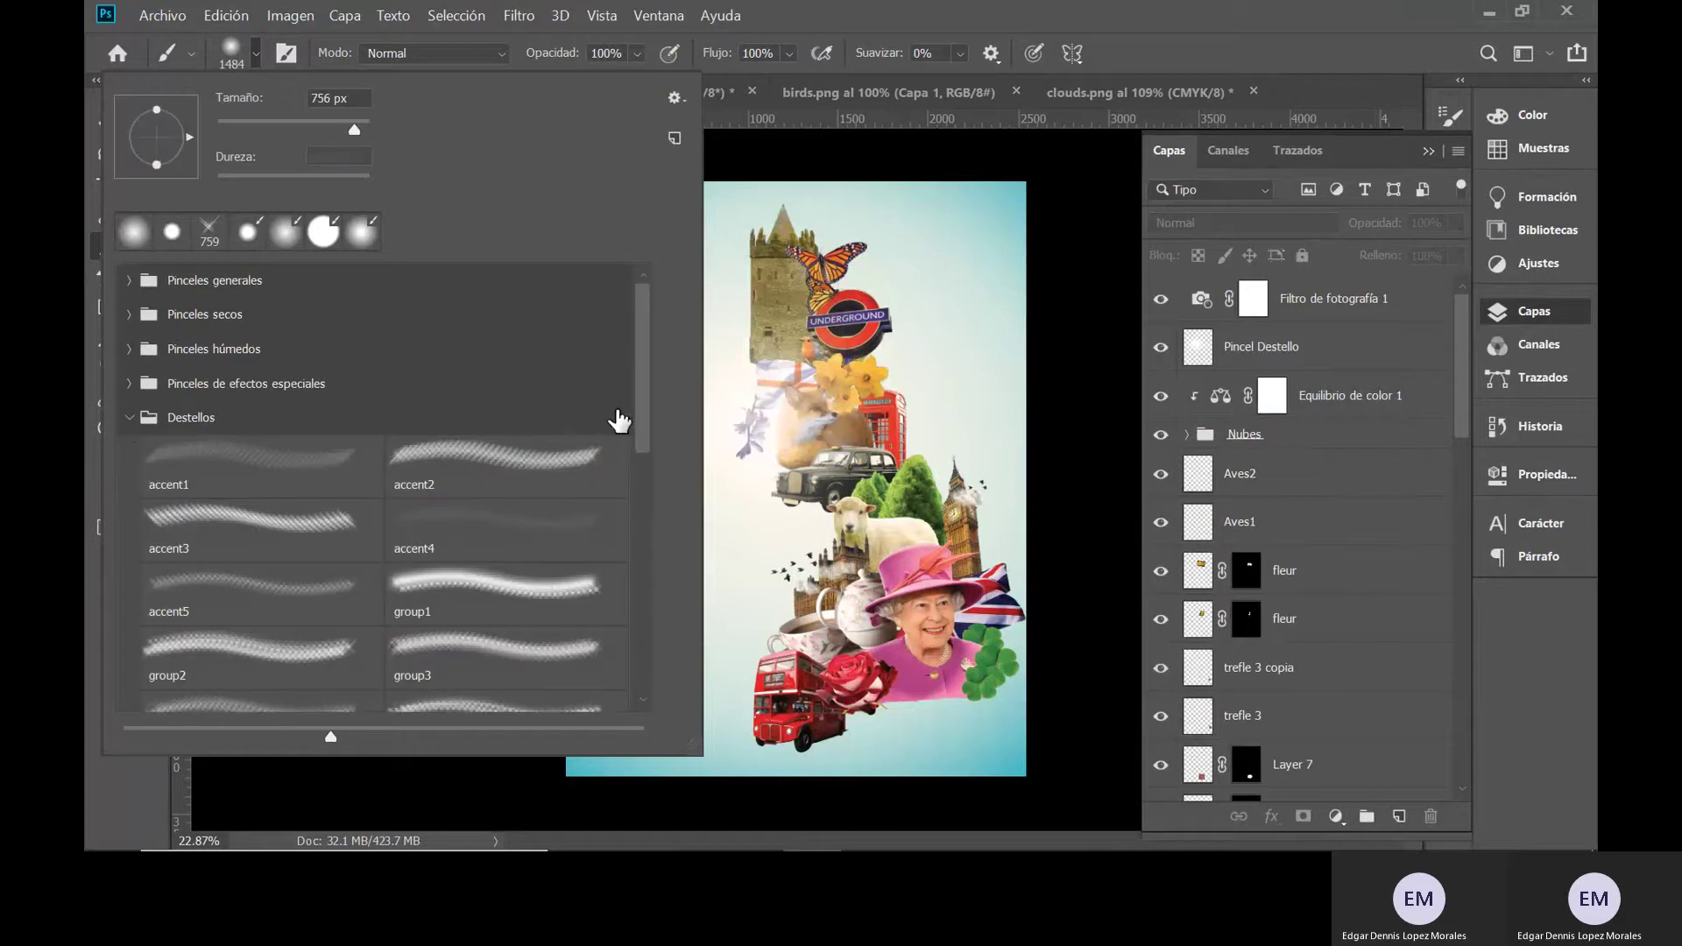
{"action": "scroll", "coordinate": [623, 470], "scroll_direction": "down", "scroll_amount": 5}
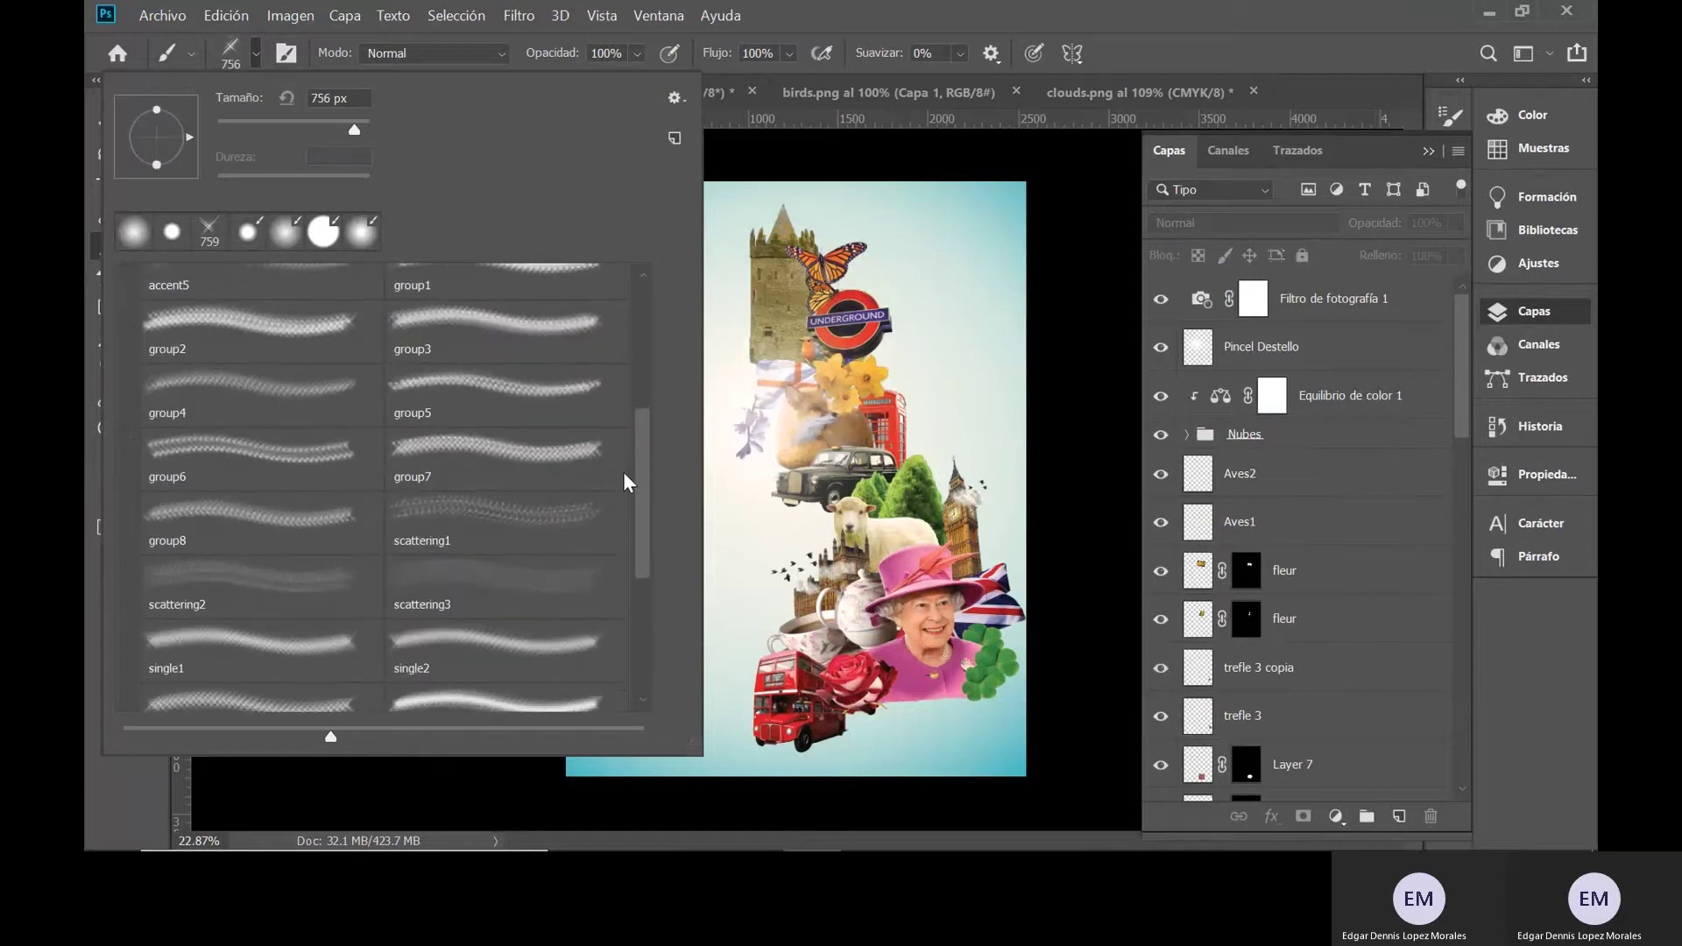
{"action": "left_click", "coordinate": [568, 455]}
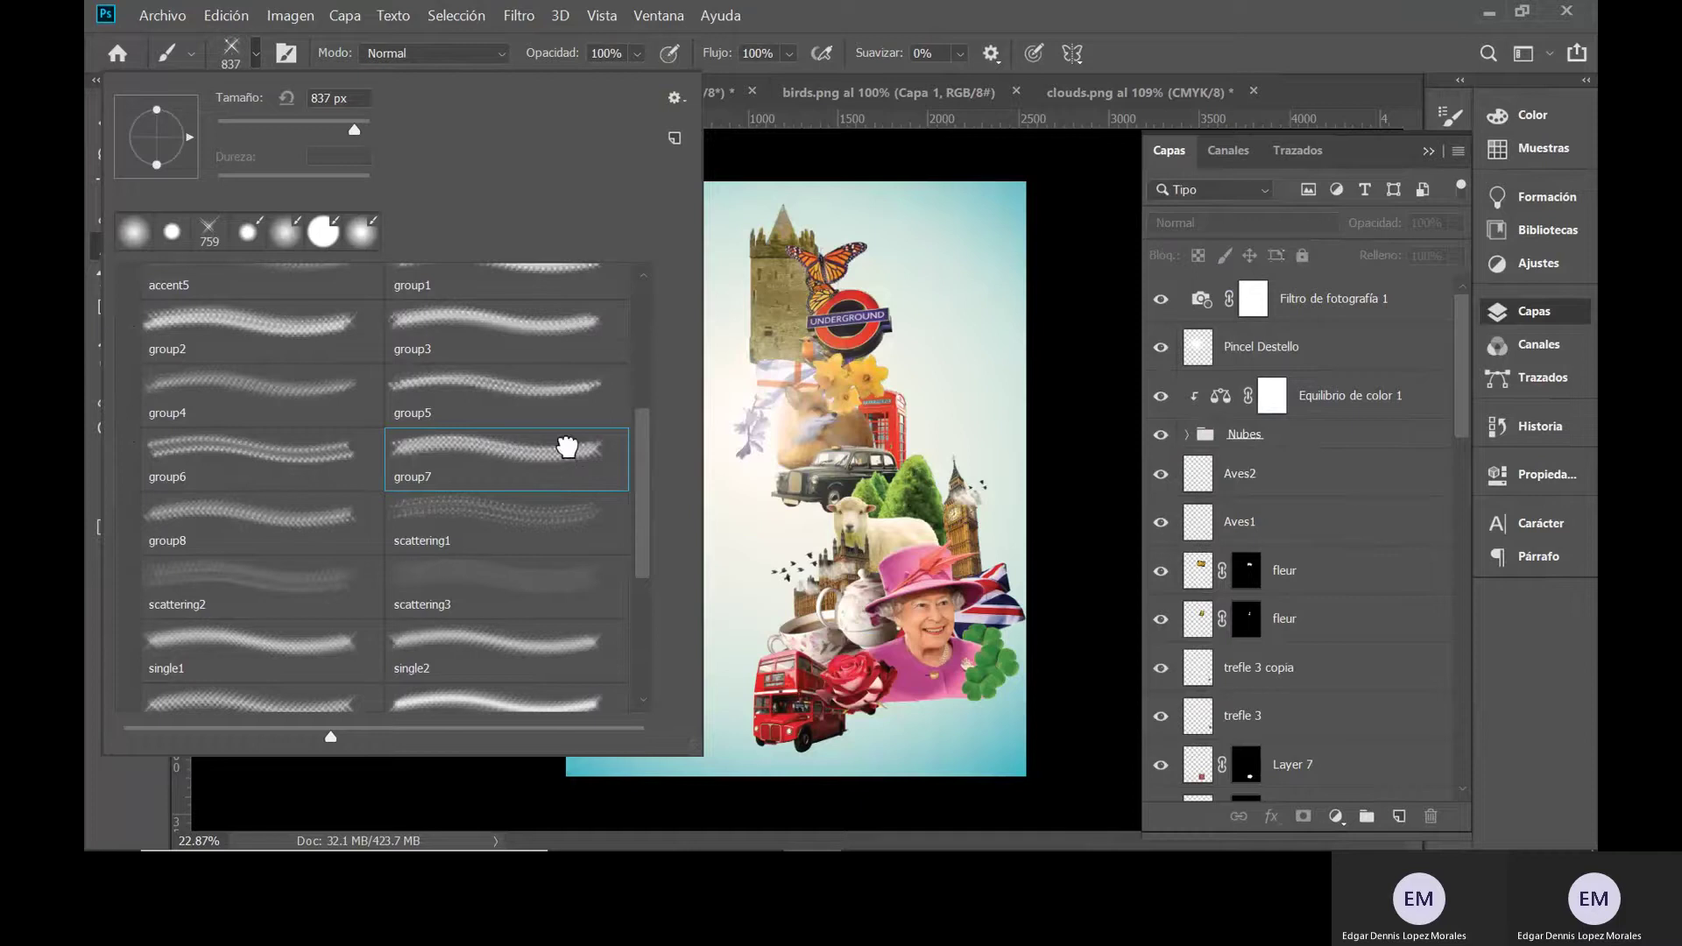
{"action": "left_click", "coordinate": [1358, 355]}
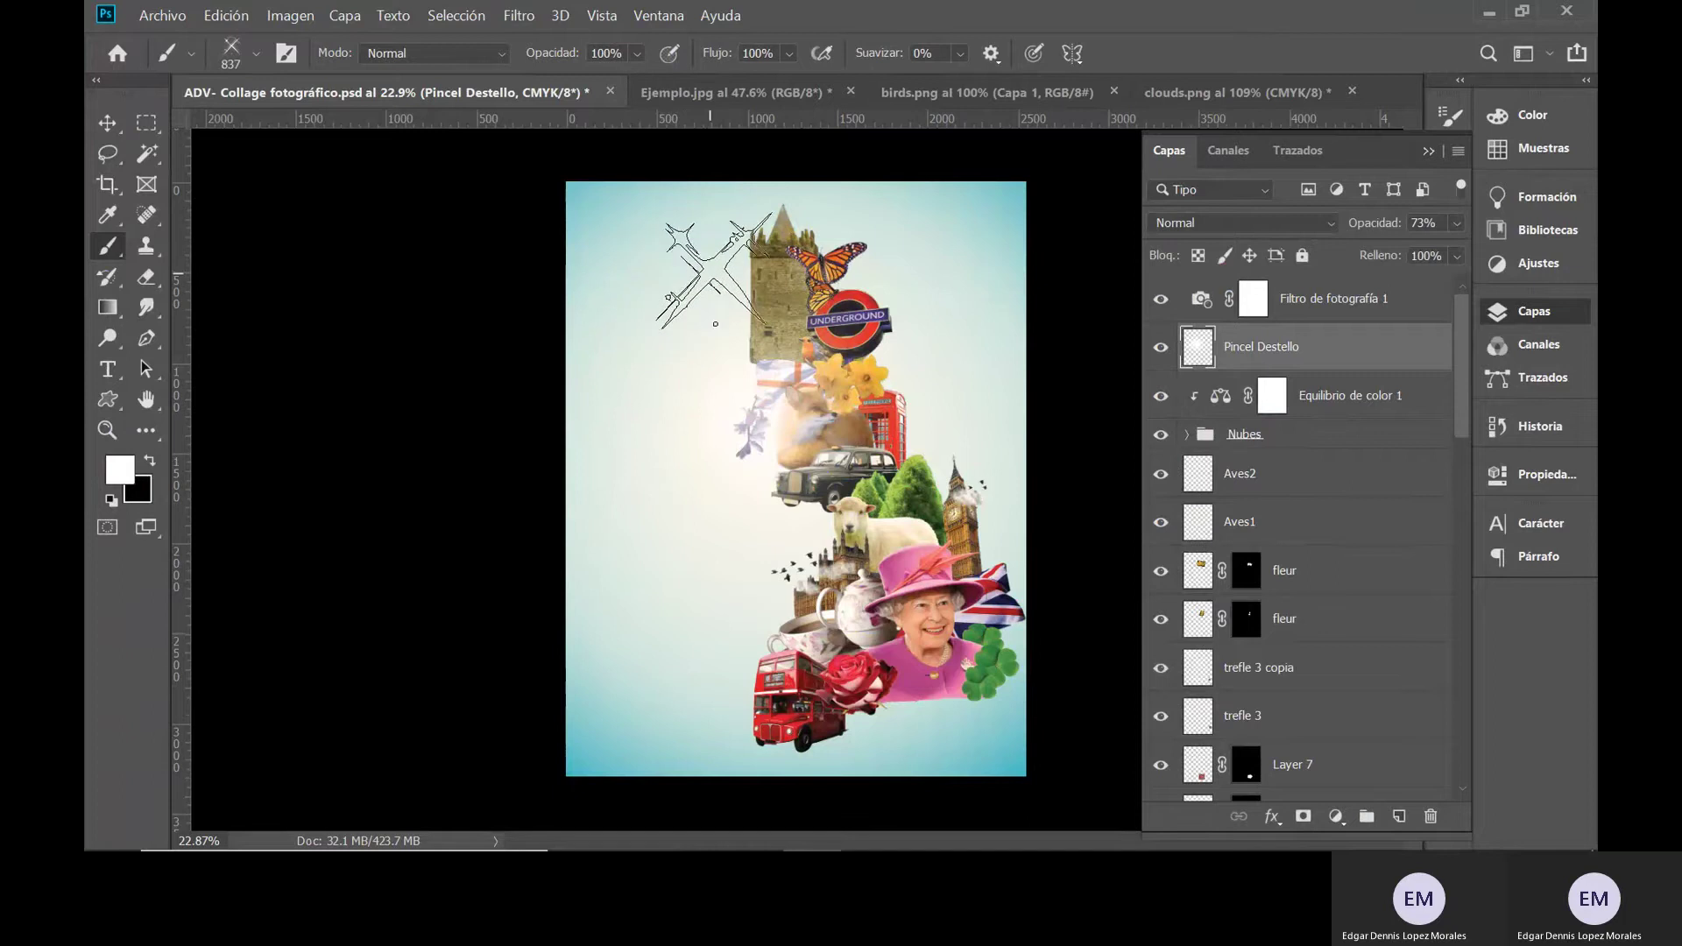
- Switch to Chrome and review the Google search results for "pincel .abr"
{"action": "mouse_move", "coordinate": [785, 824]}
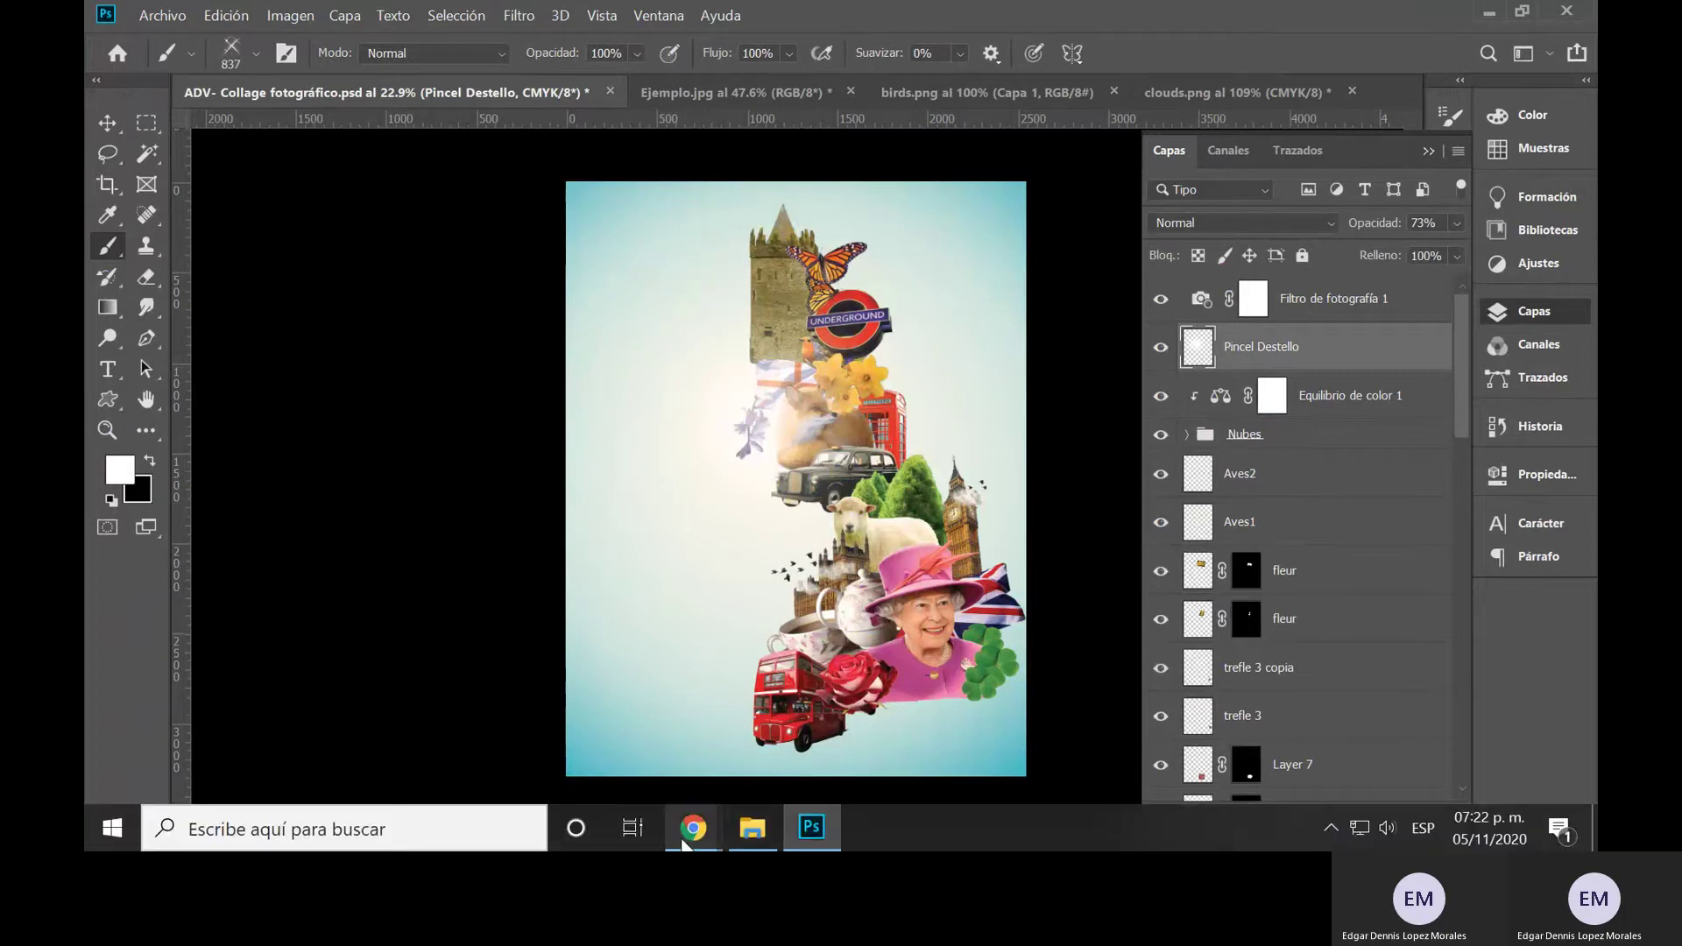
{"action": "mouse_move", "coordinate": [693, 828]}
{"action": "left_click", "coordinate": [559, 739]}
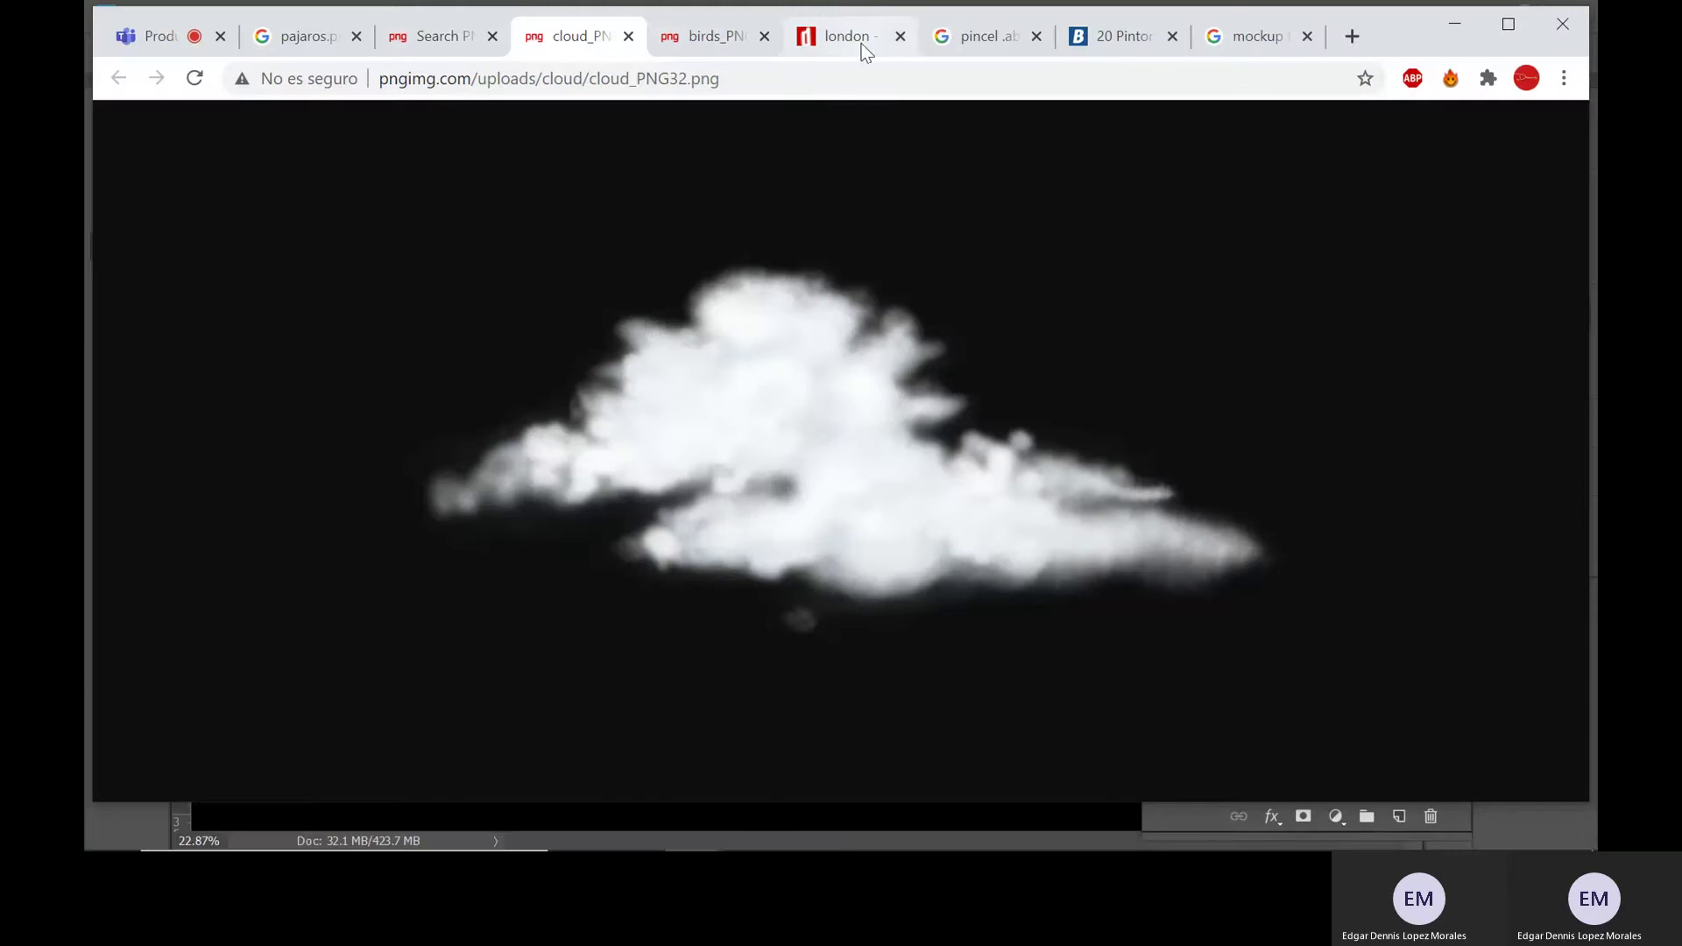
{"action": "left_click", "coordinate": [970, 41]}
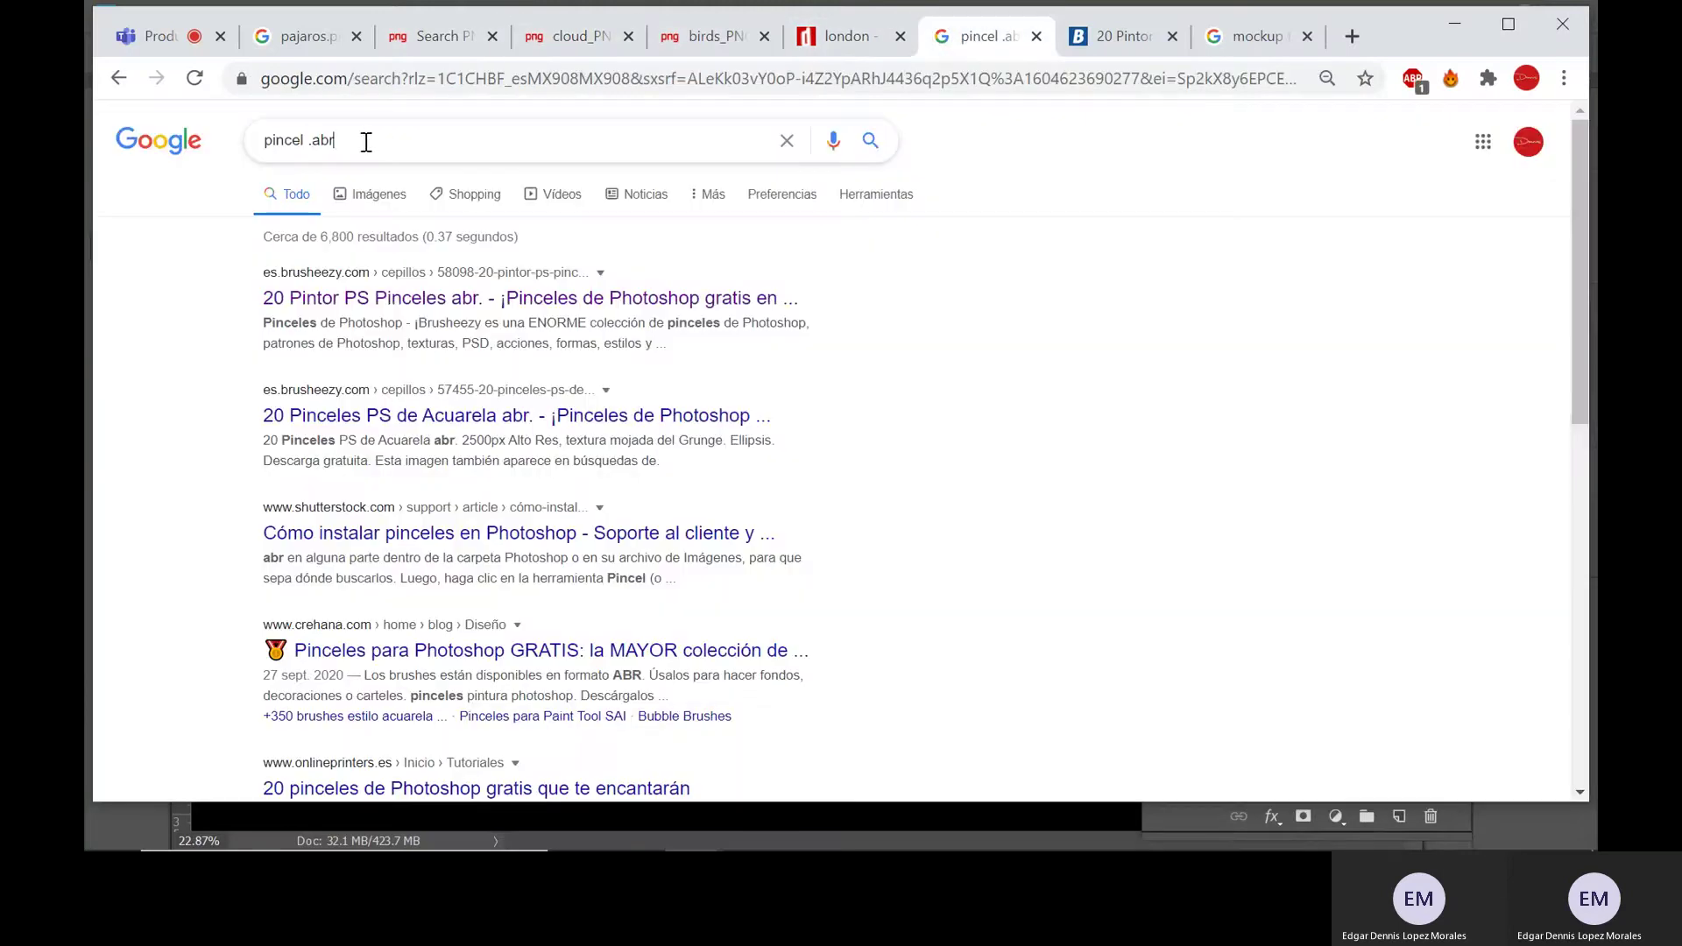
{"action": "left_click", "coordinate": [442, 155]}
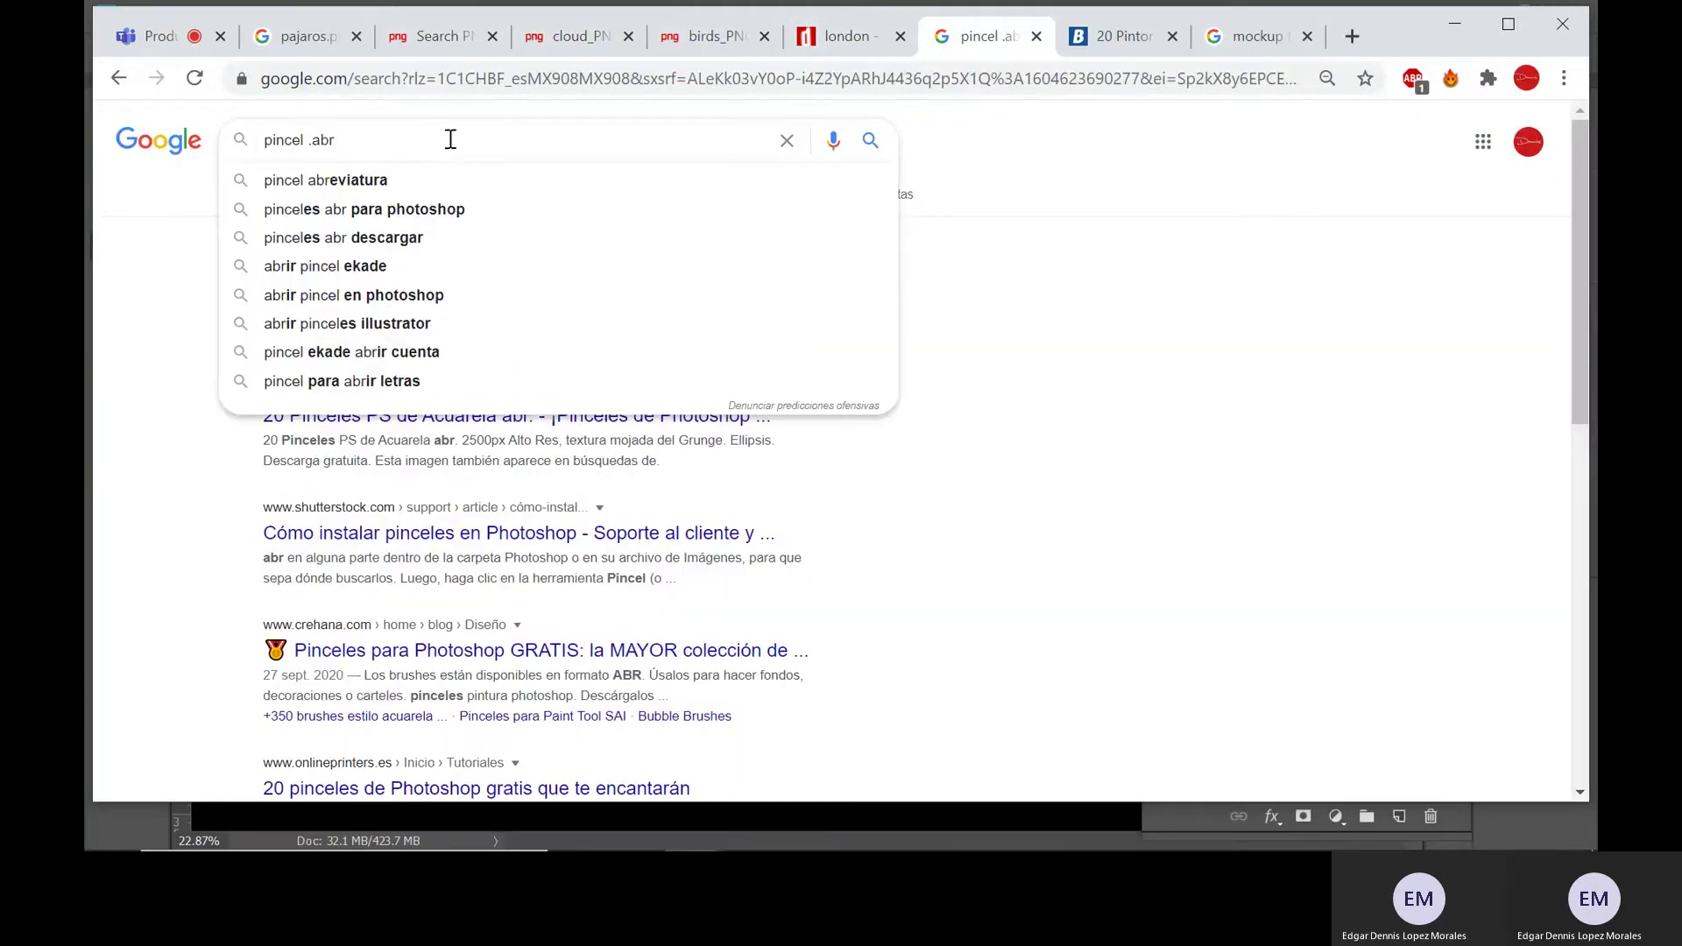
{"action": "left_click", "coordinate": [908, 289]}
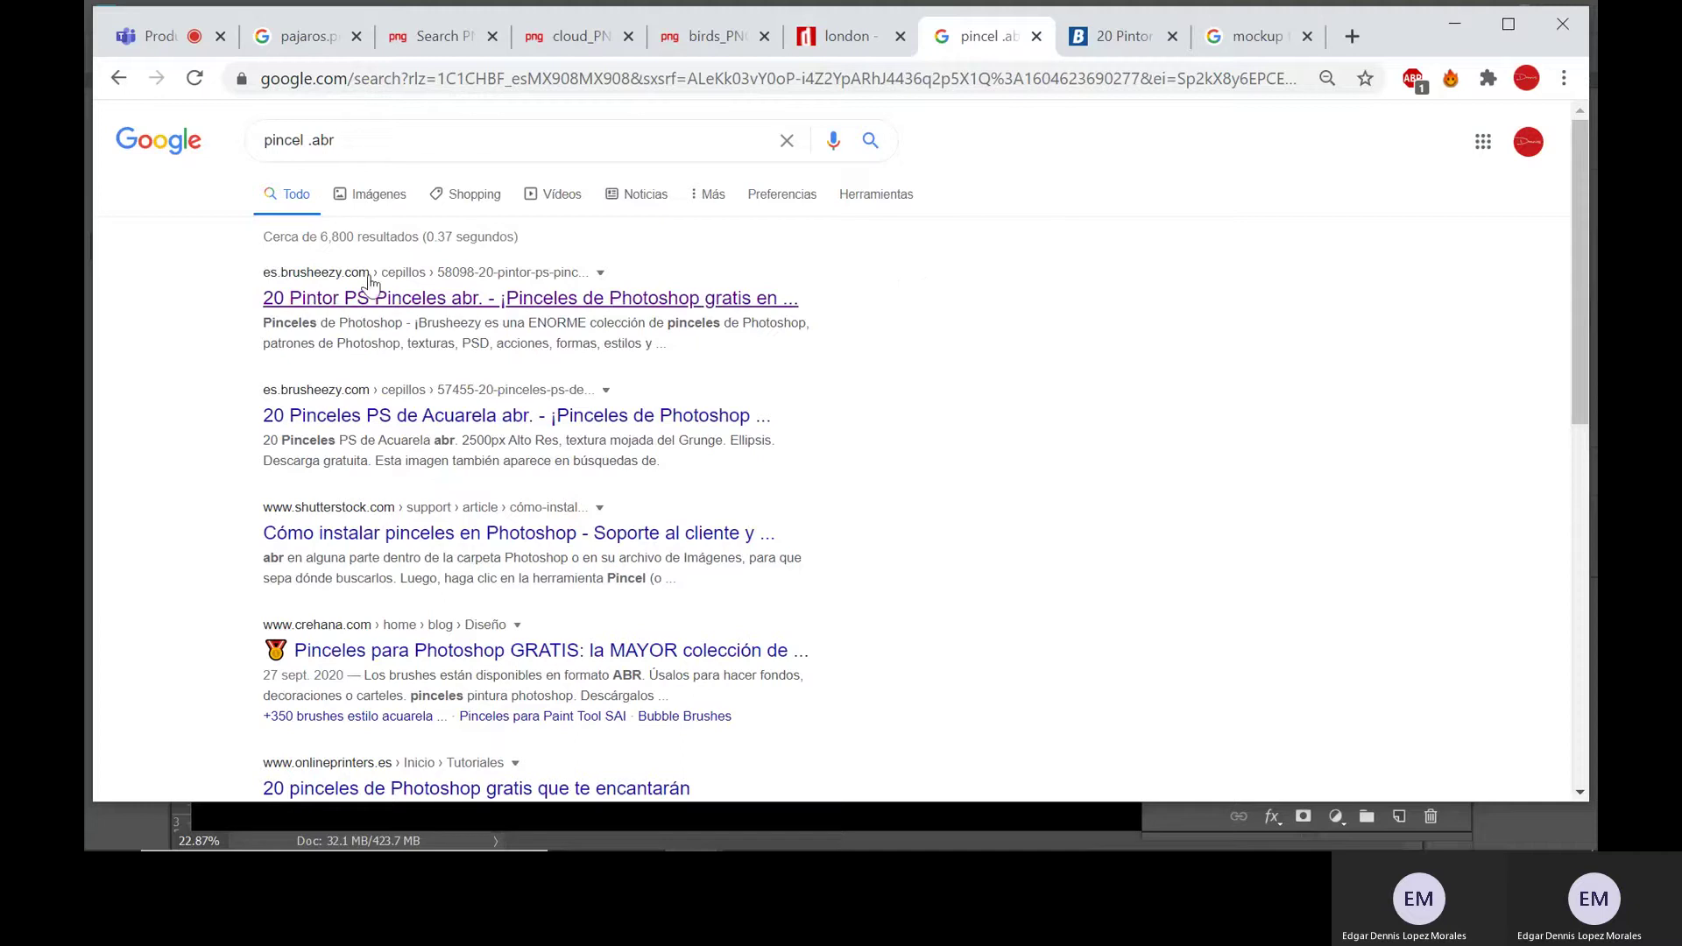
- Bring up the Brusheezy page for 20 Pintor PS Pinceles Abr and examine its title, preview and related brush sets
{"action": "left_click", "coordinate": [408, 302]}
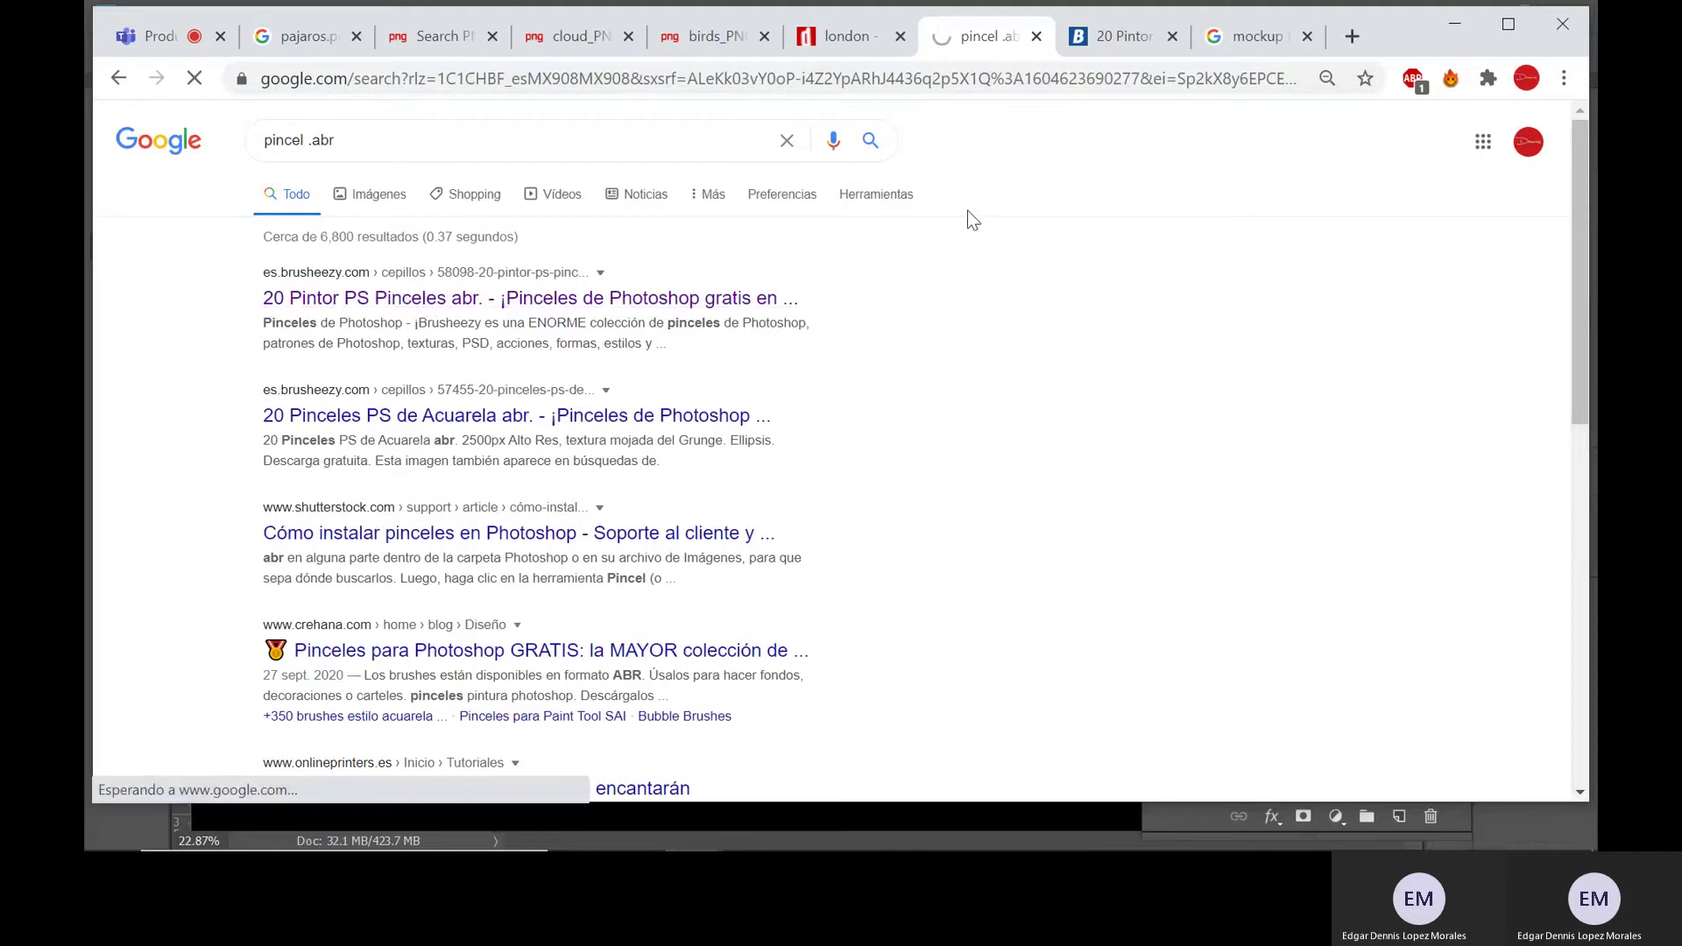
{"action": "middle_click", "coordinate": [1104, 36]}
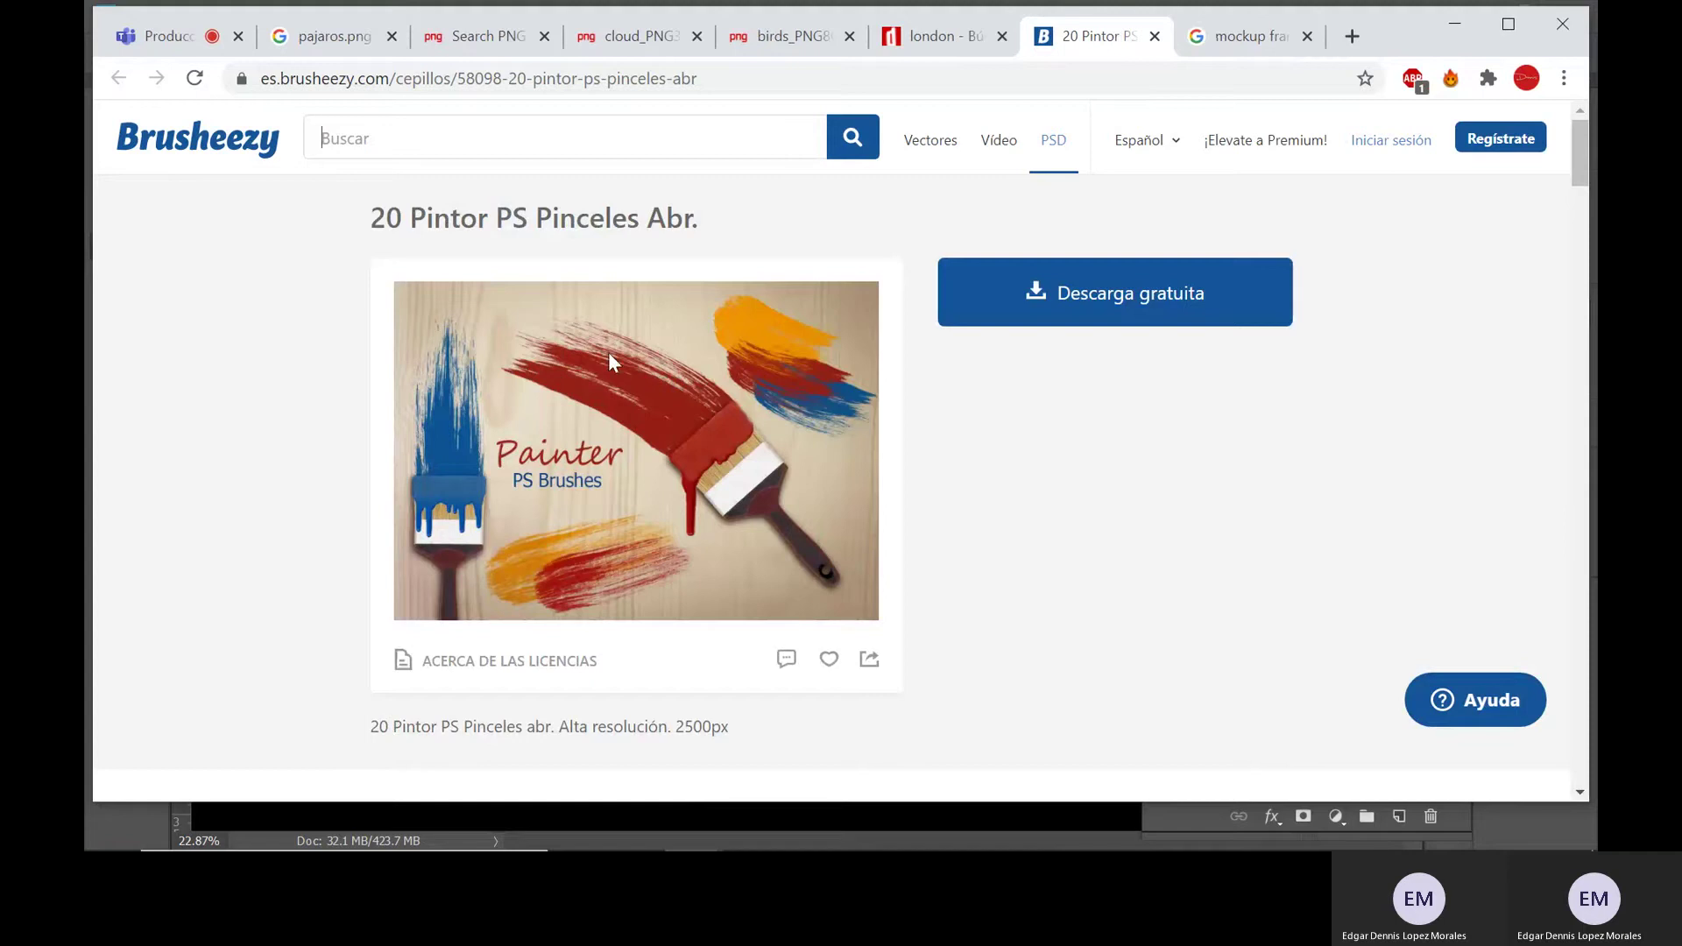
{"action": "scroll", "coordinate": [520, 371], "scroll_direction": "down", "scroll_amount": 10}
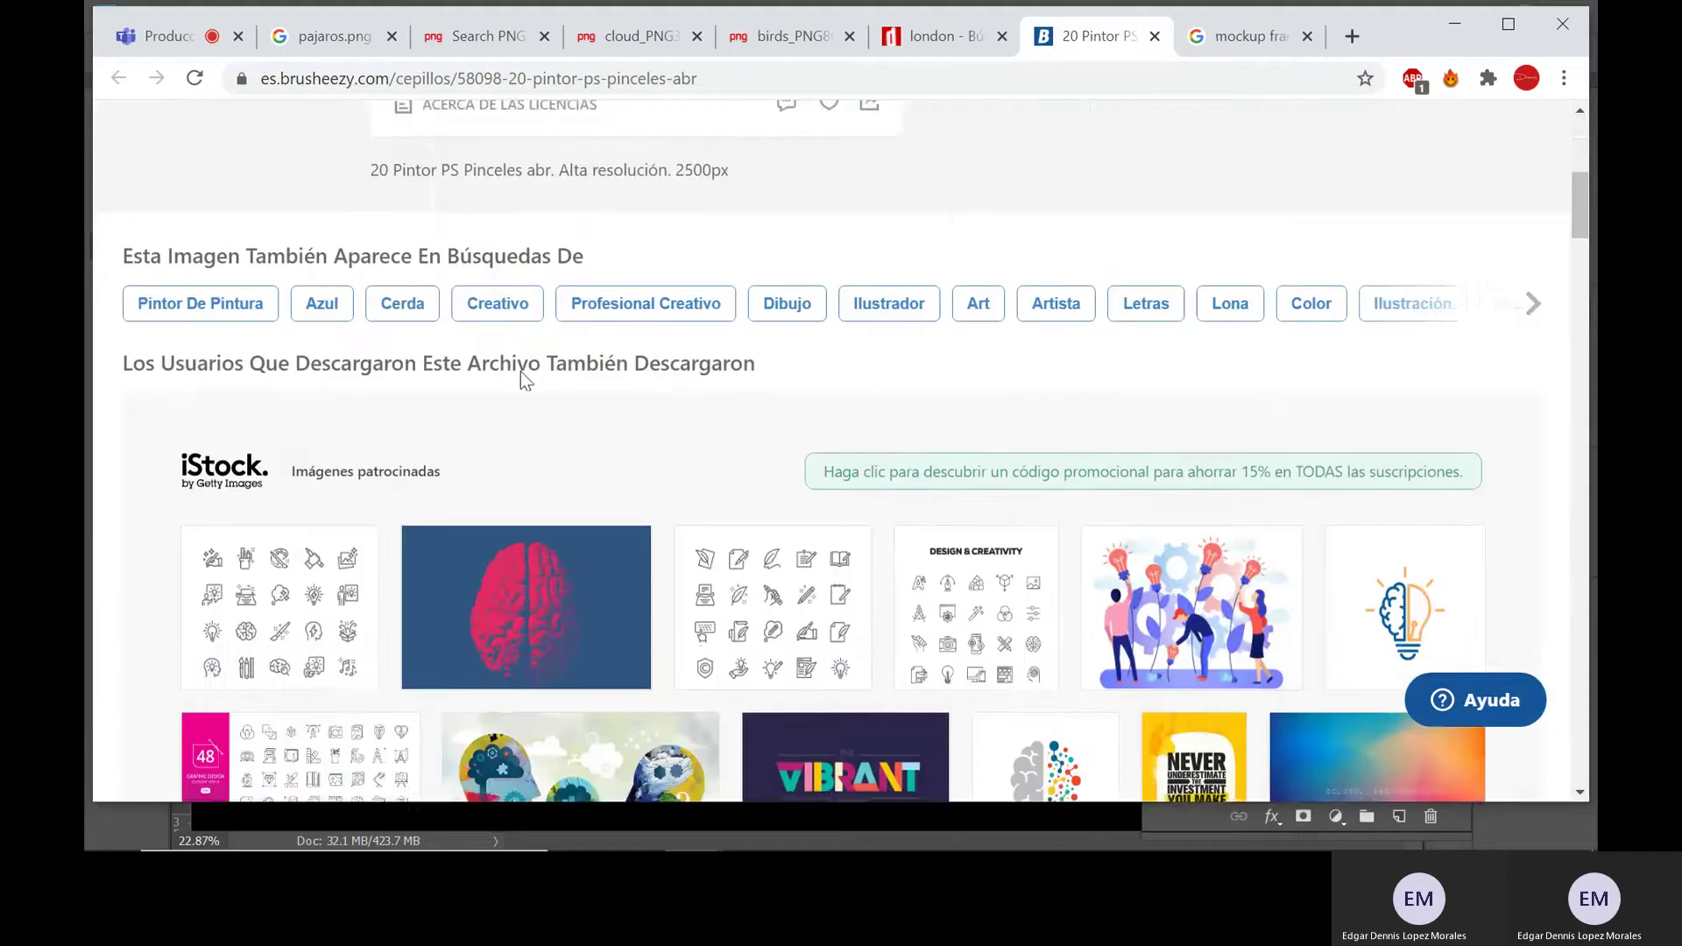
{"action": "scroll", "coordinate": [785, 508], "scroll_direction": "down", "scroll_amount": 2}
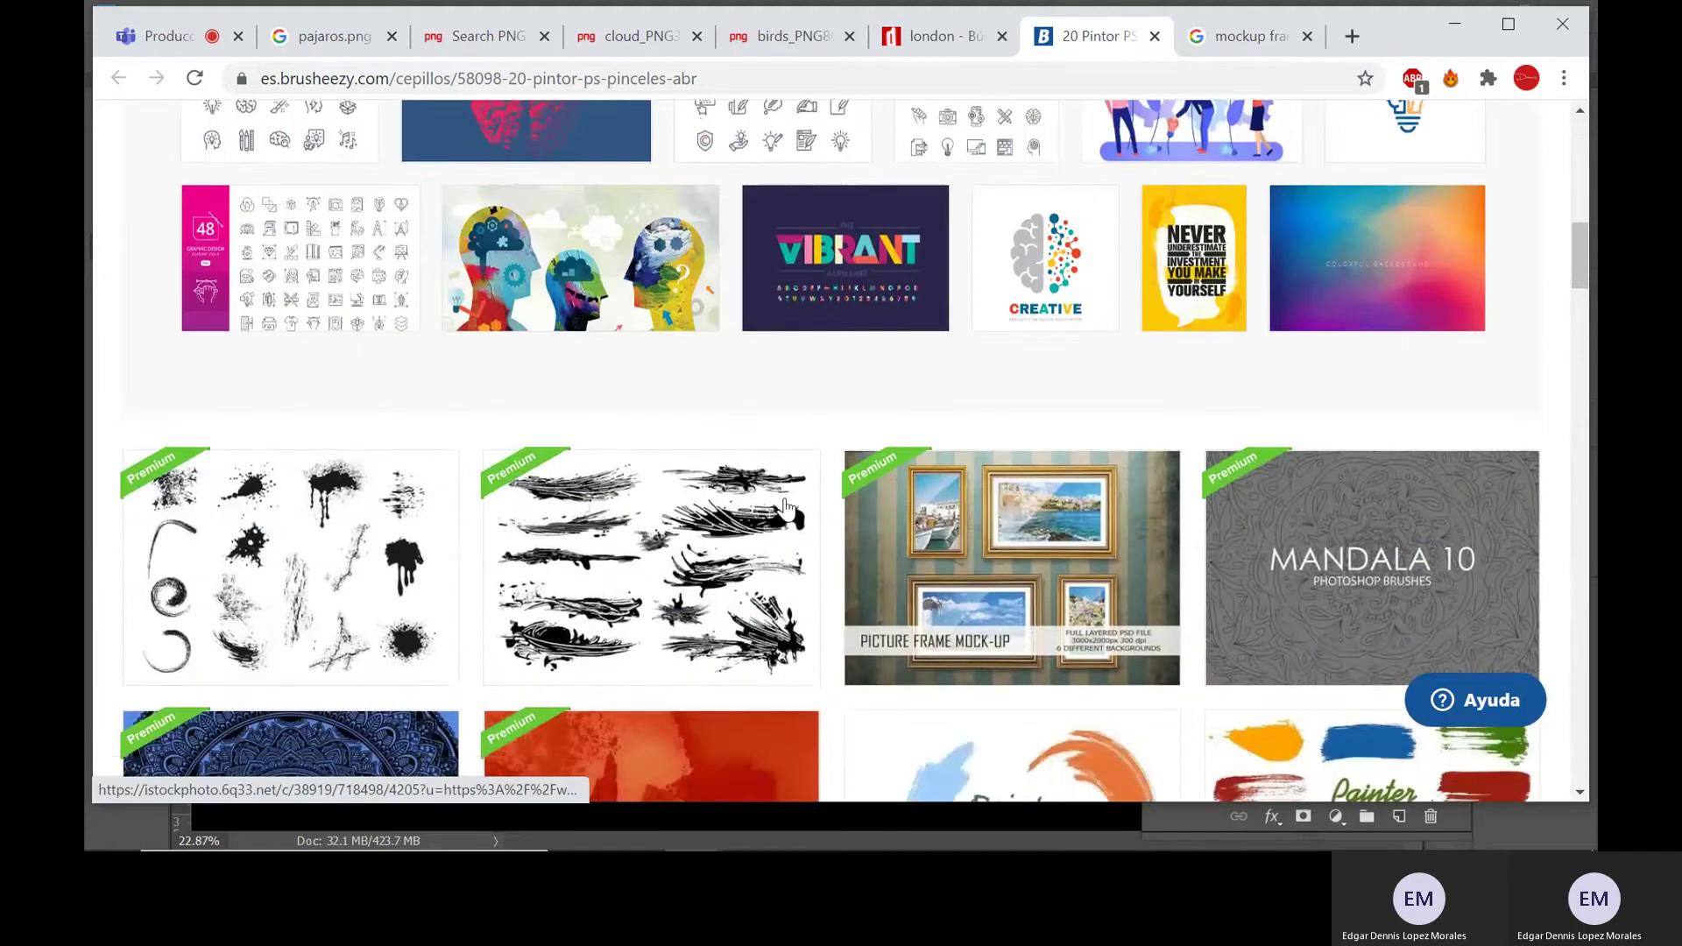
{"action": "scroll", "coordinate": [362, 313], "scroll_direction": "up", "scroll_amount": 15}
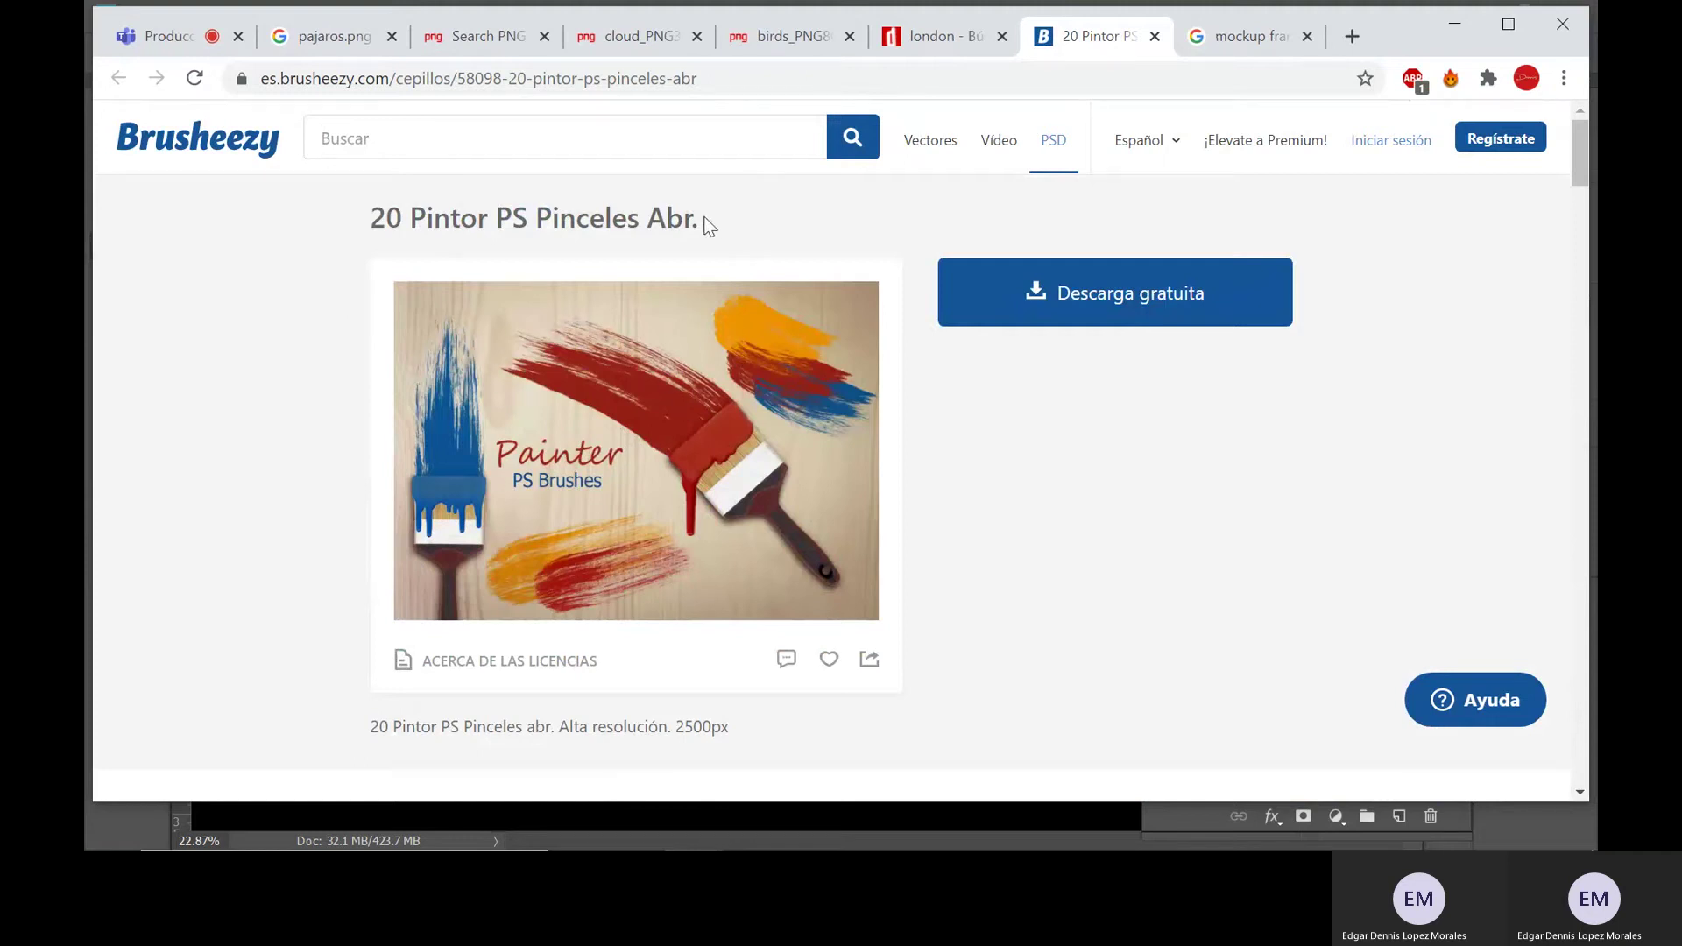
{"action": "left_click_drag", "start_coordinate": [704, 219], "coordinate": [648, 223]}
{"action": "left_click", "coordinate": [765, 214]}
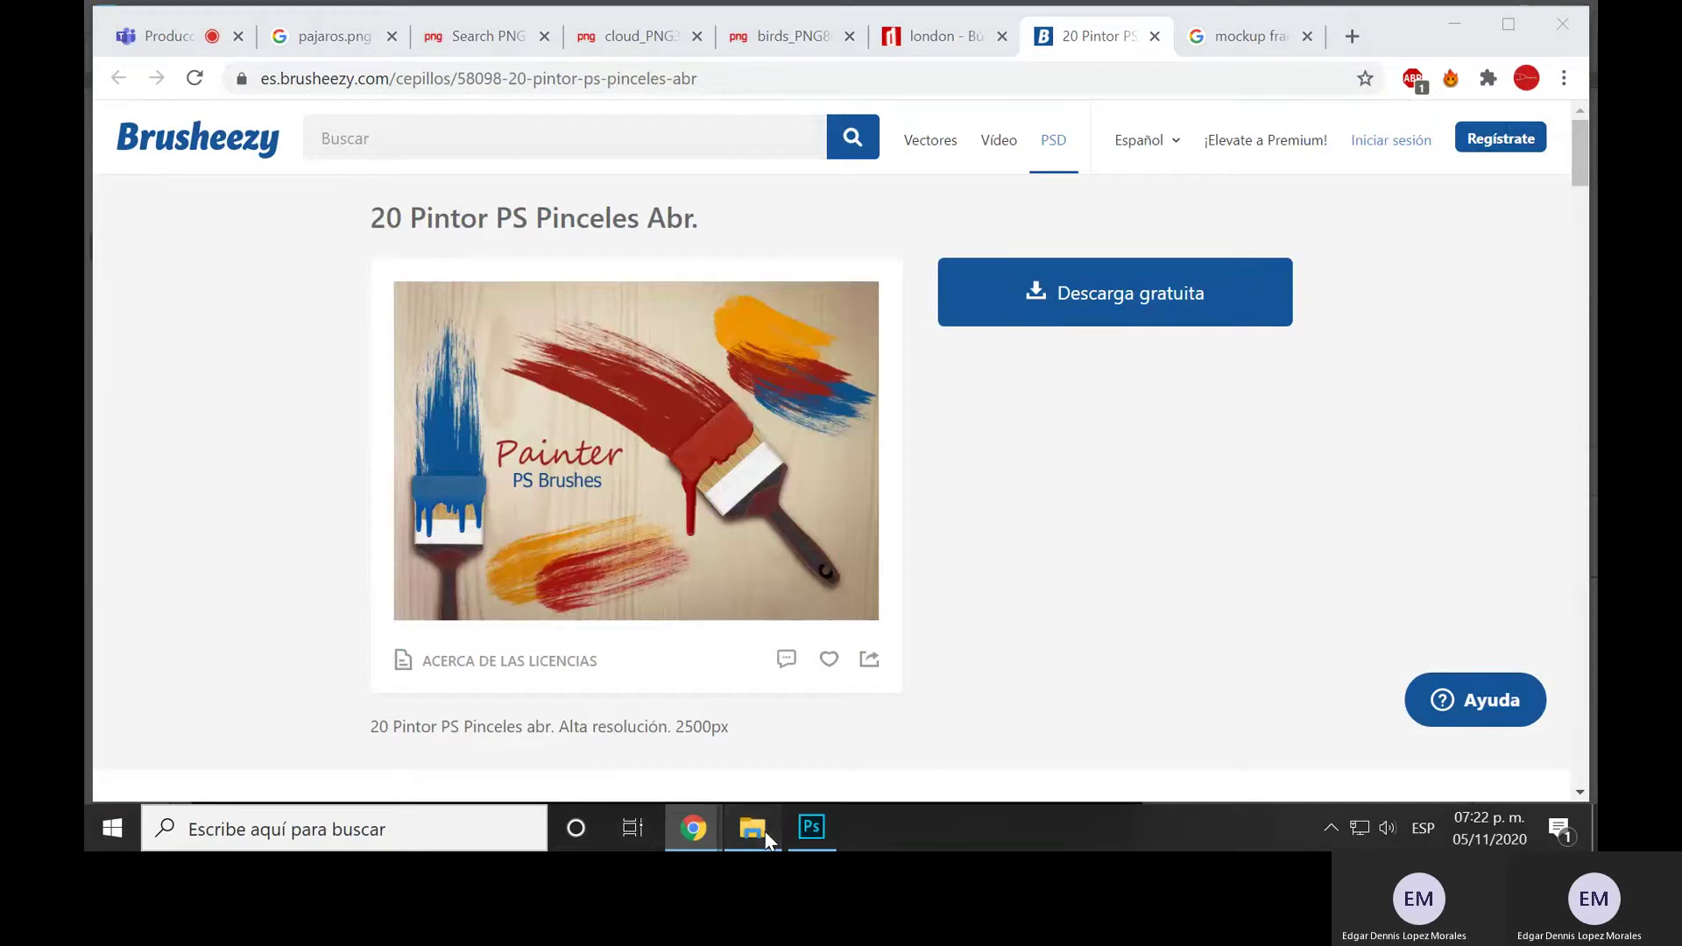
- Switch to File Explorer, look at Destellos.abr and Detalles florales.abr in the 1.Collage Fotográfico folder, and return to Photoshop
{"action": "left_click", "coordinate": [750, 826]}
{"action": "left_click", "coordinate": [1072, 194]}
{"action": "left_click", "coordinate": [1181, 215]}
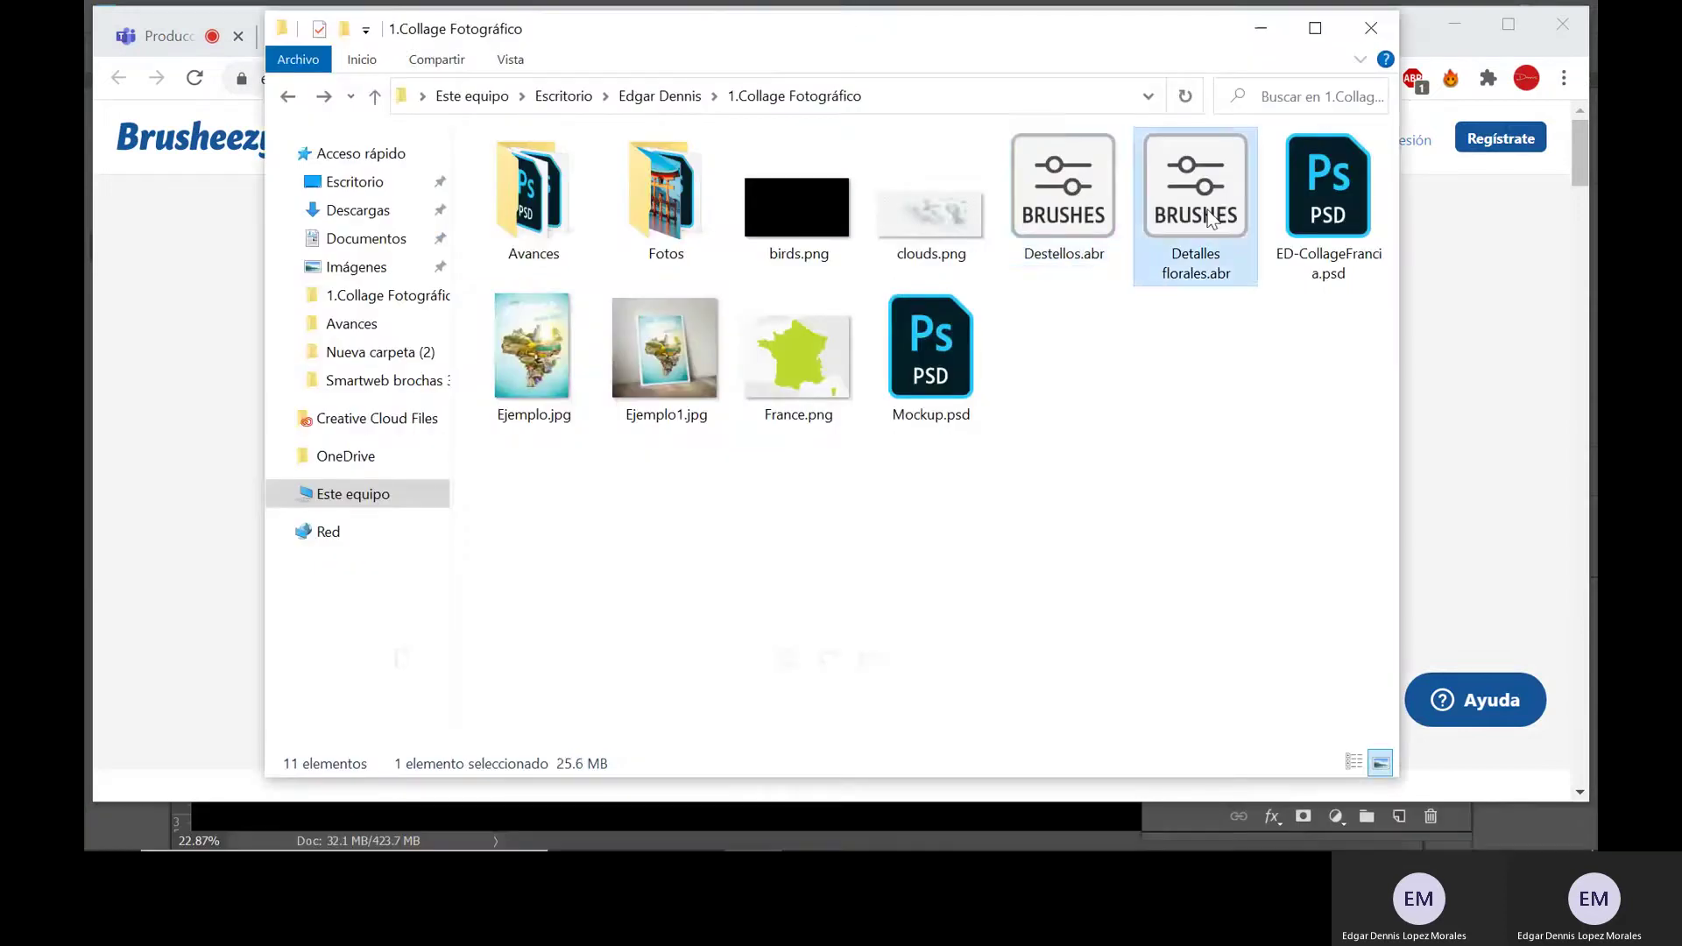
{"action": "key", "text": "Left"}
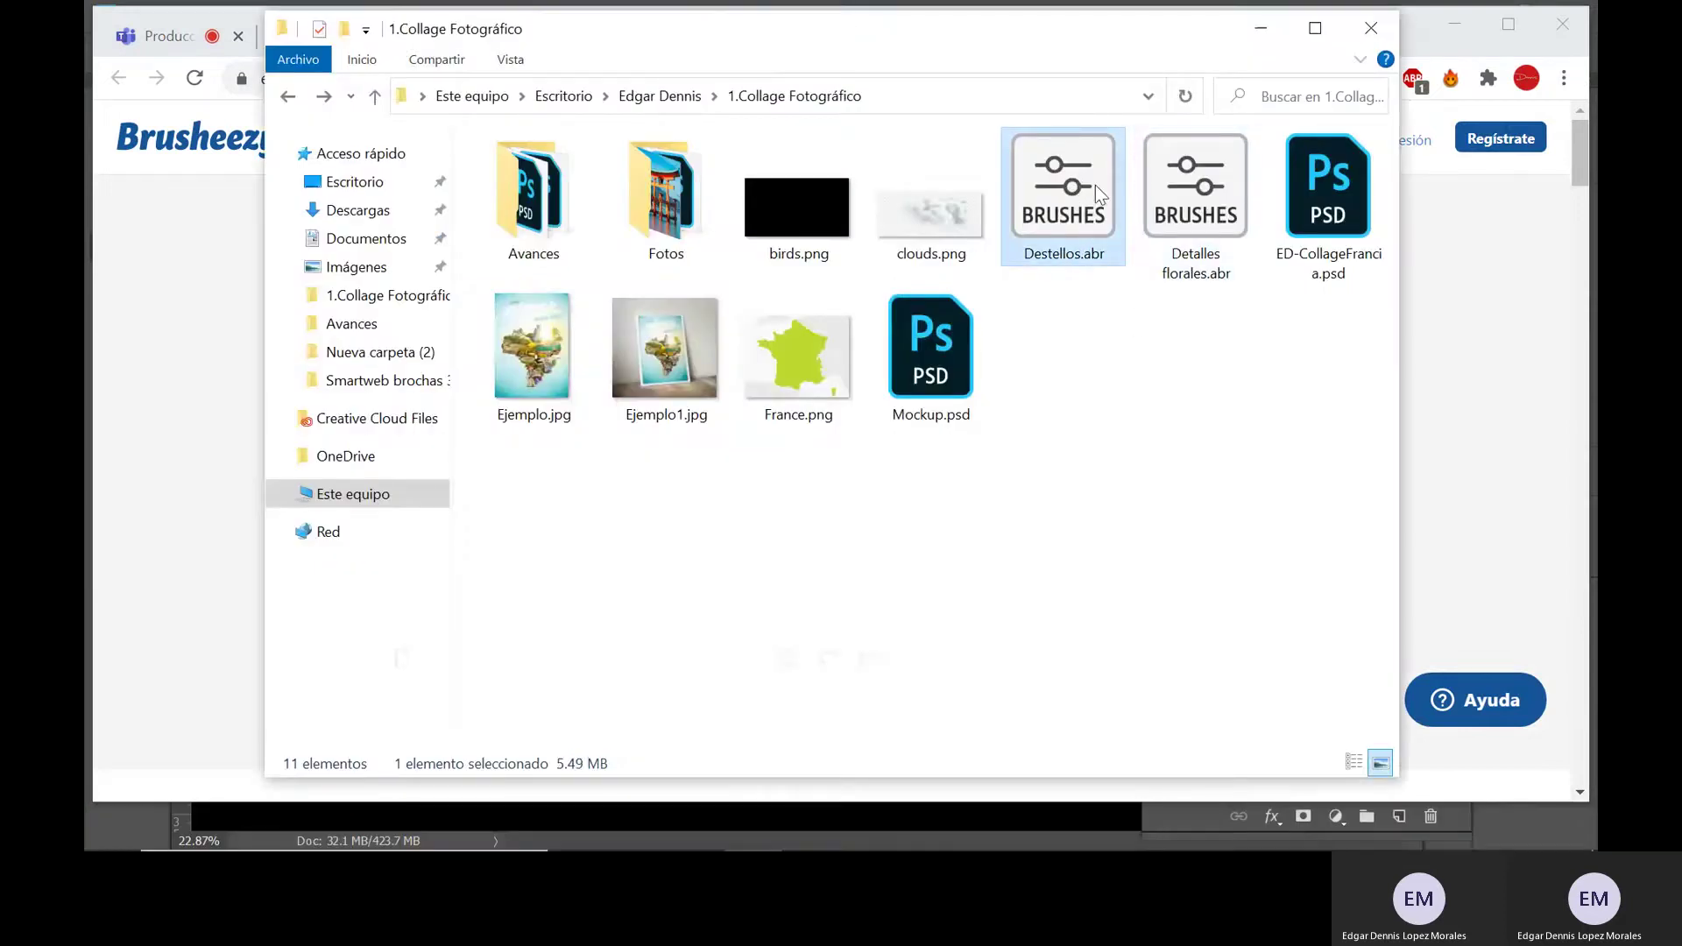
{"action": "left_click", "coordinate": [1183, 207]}
{"action": "left_click", "coordinate": [1136, 257]}
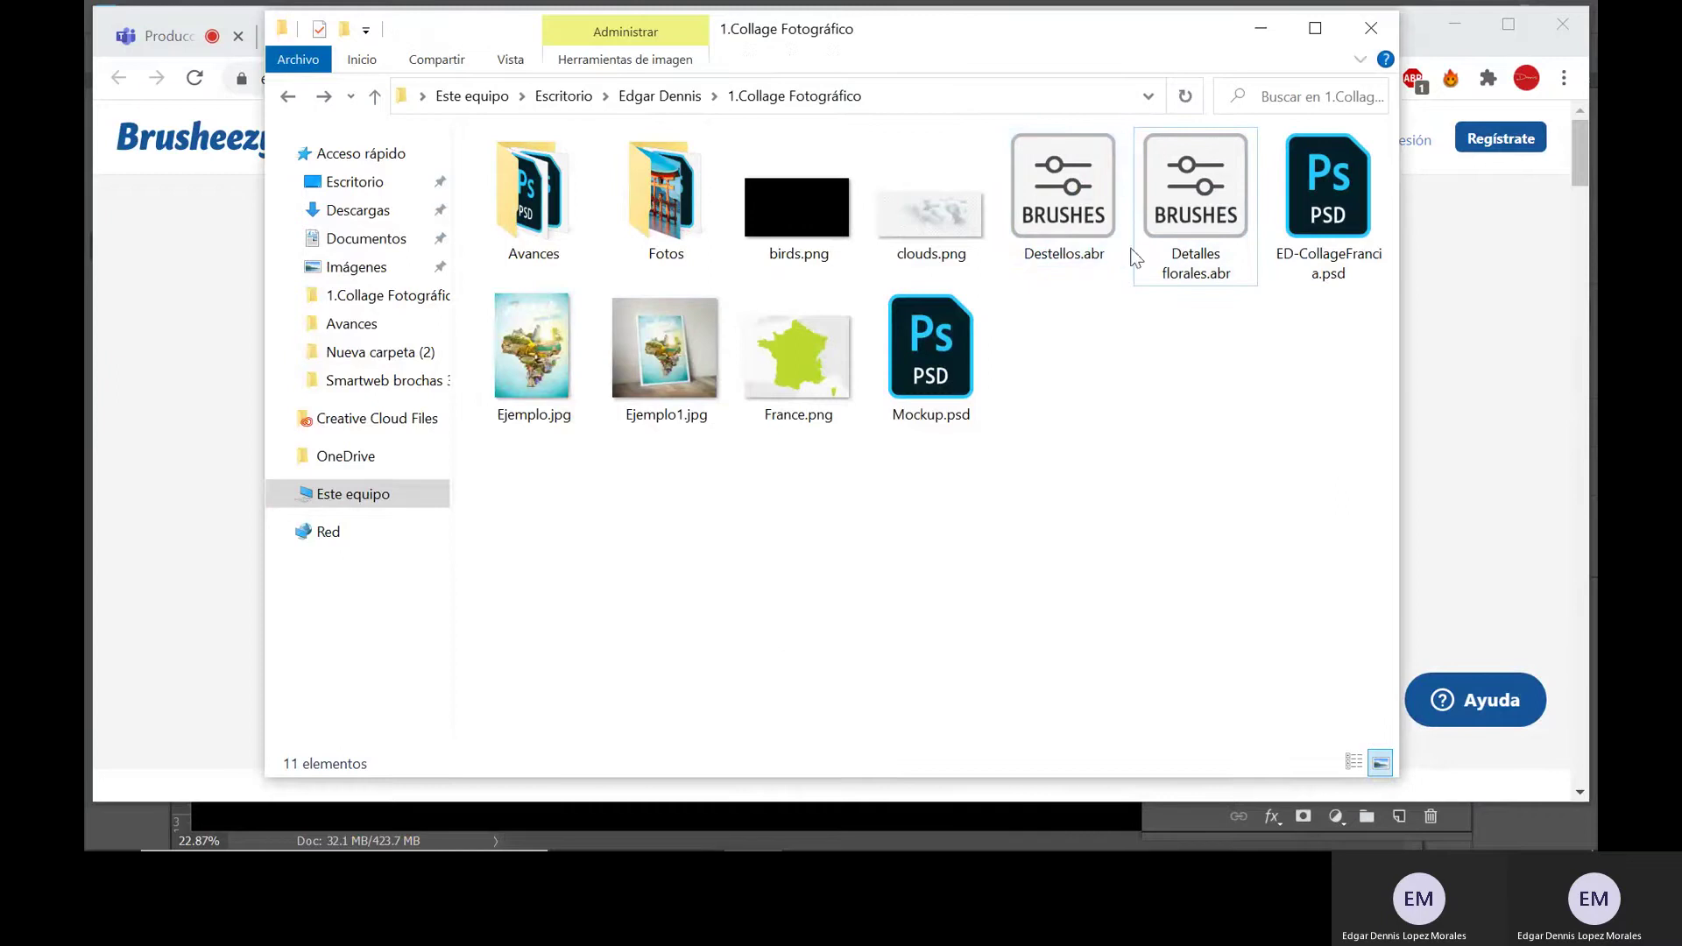
{"action": "left_click", "coordinate": [1531, 473]}
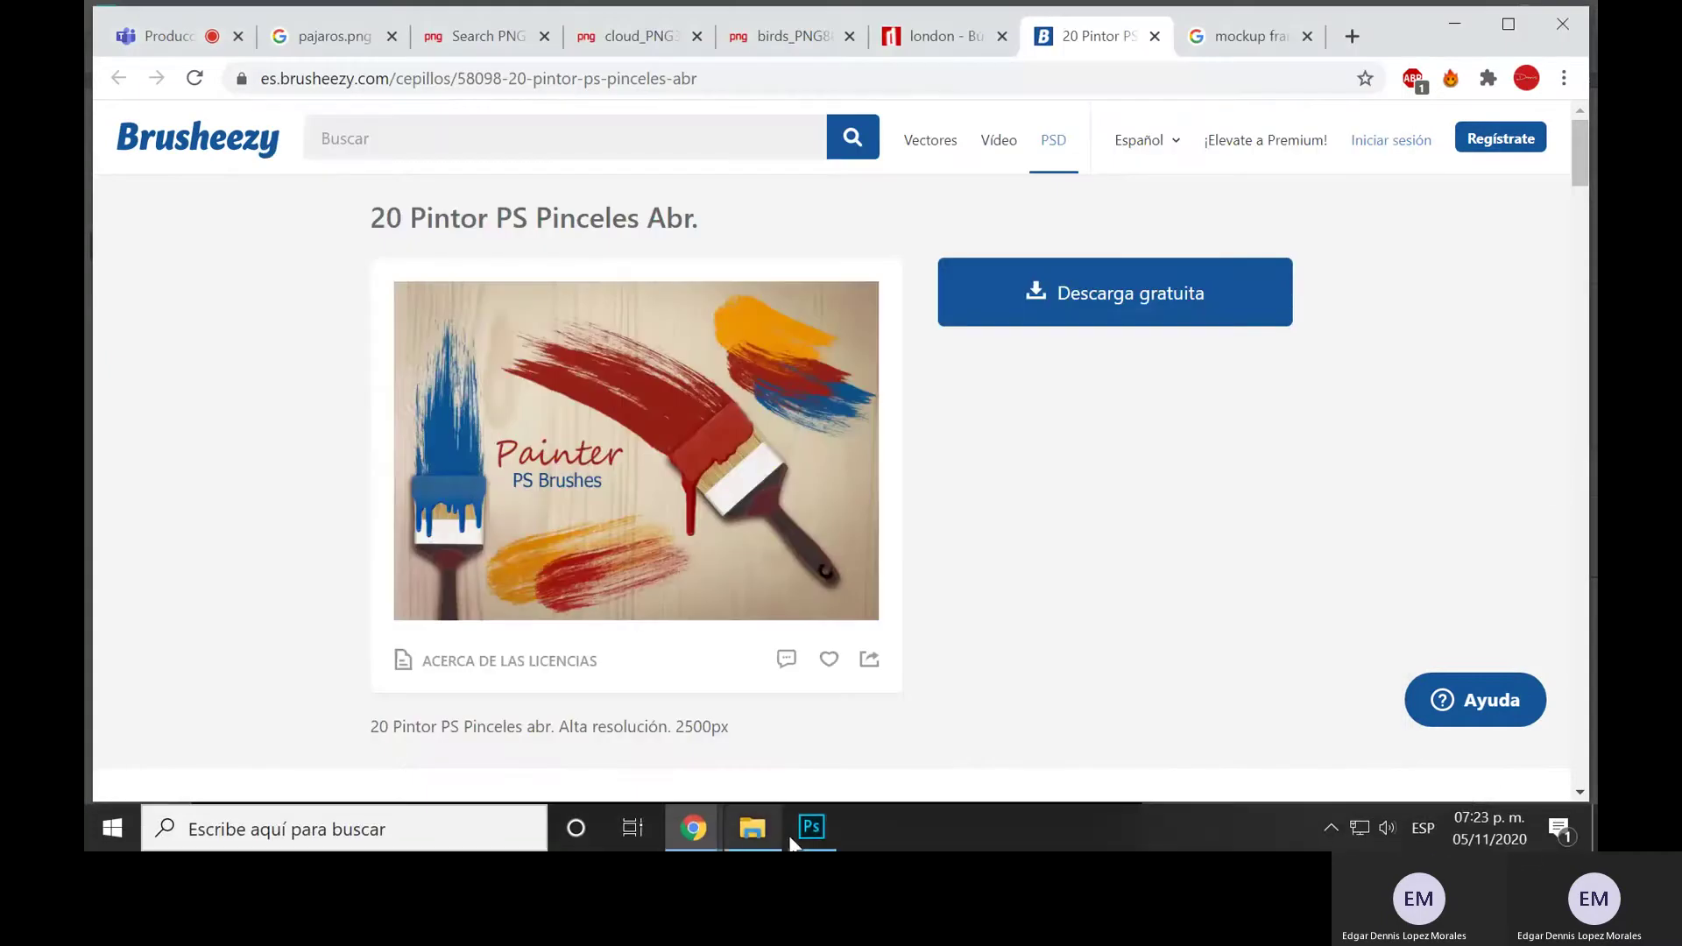
{"action": "left_click", "coordinate": [811, 828]}
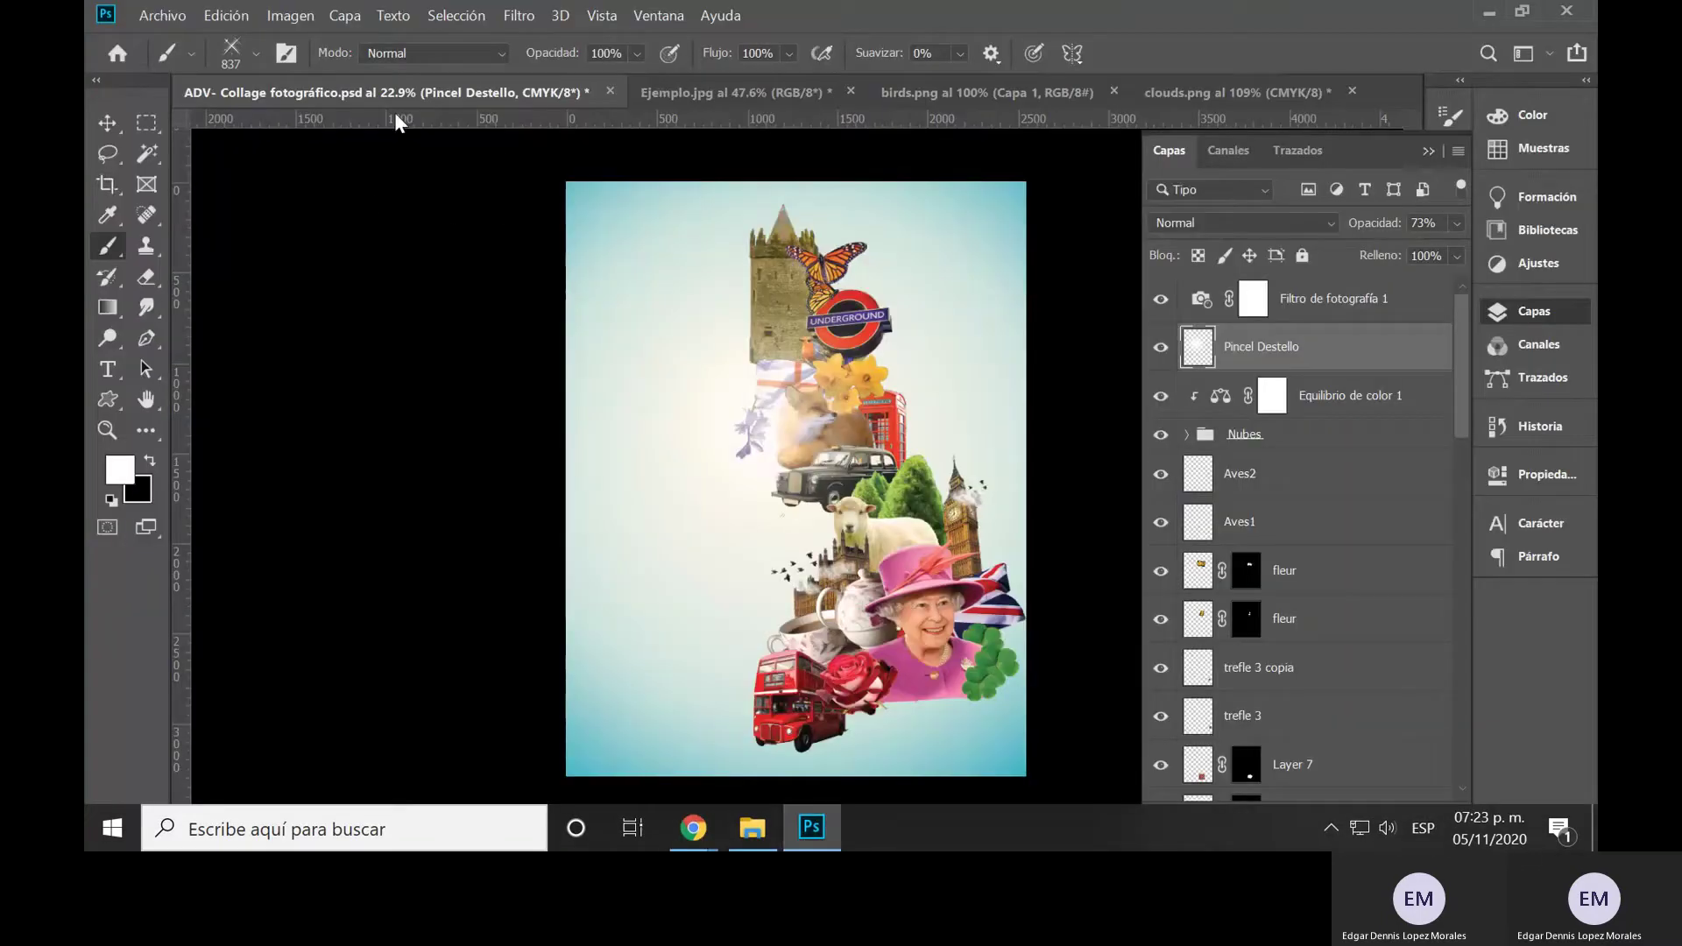
- Import the Destellos.abr brush file from the Smartweb brochas 3 folder into the brush presets
{"action": "left_click", "coordinate": [257, 54]}
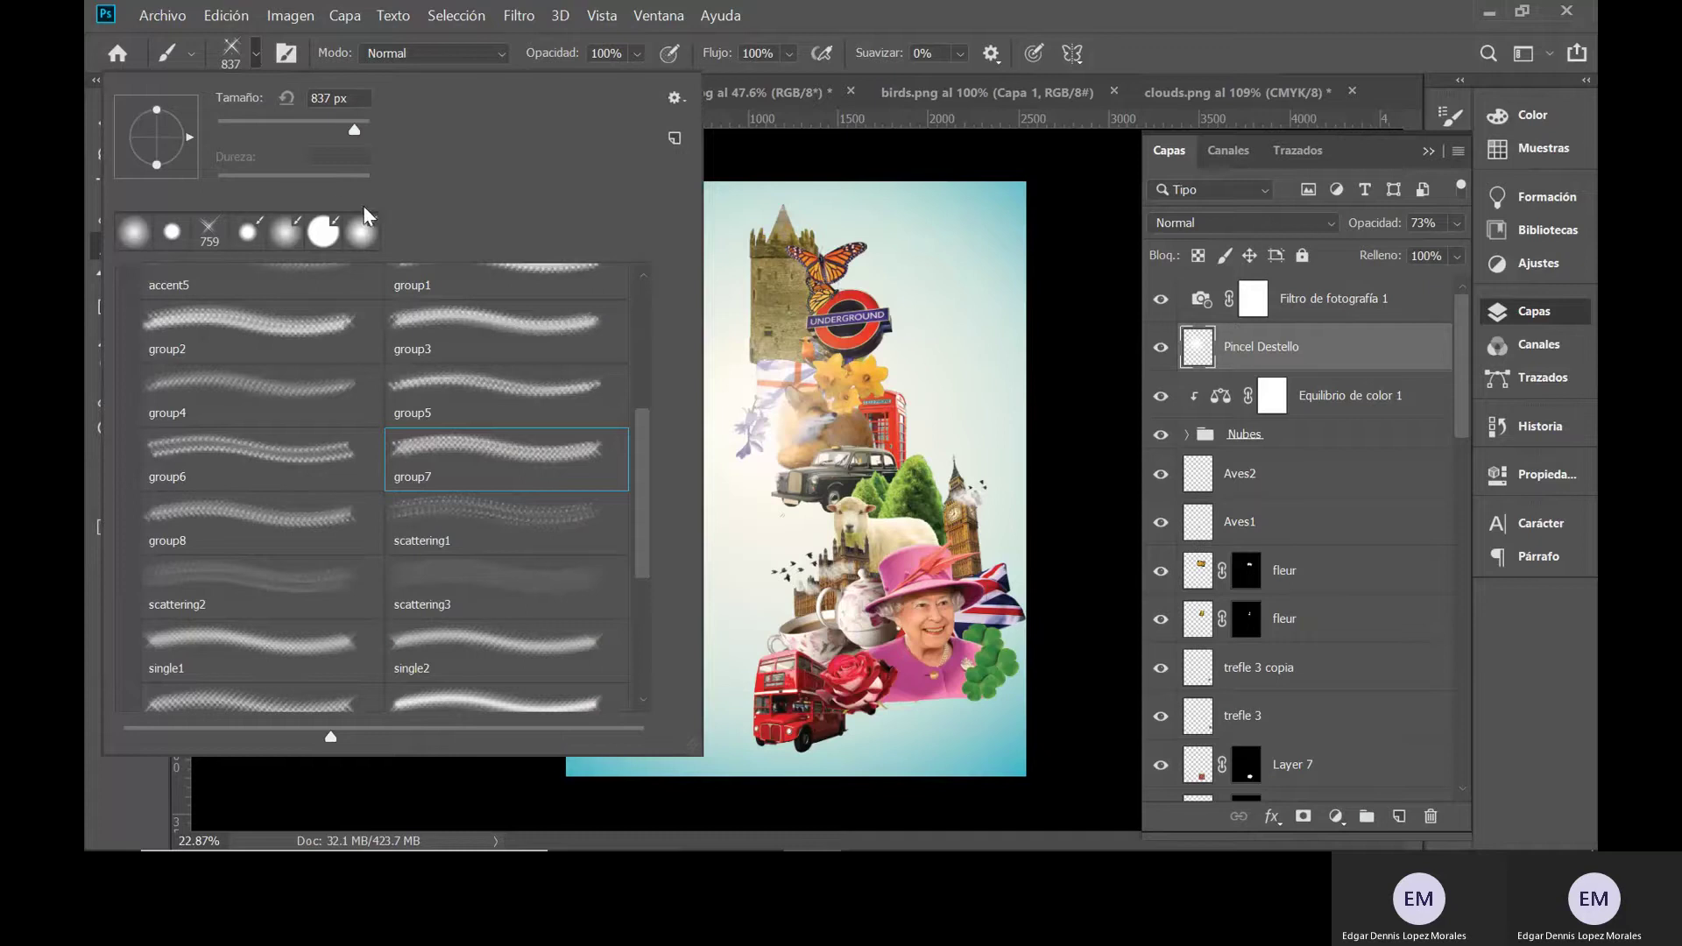
{"action": "left_click", "coordinate": [675, 99]}
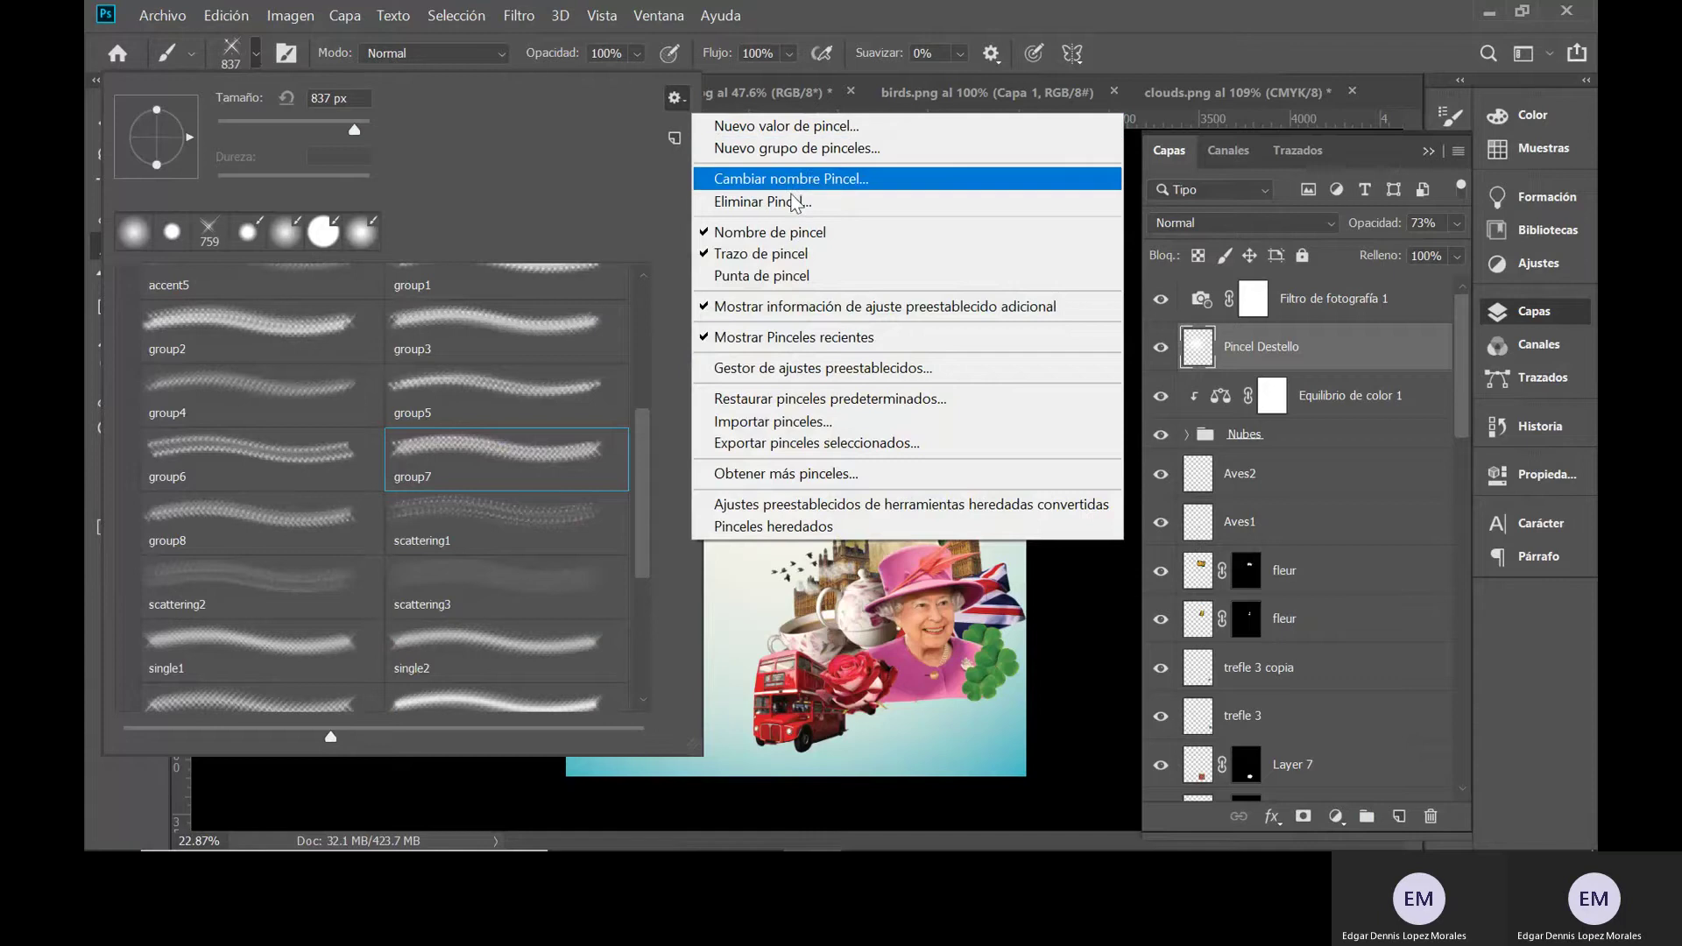
{"action": "left_click", "coordinate": [833, 424]}
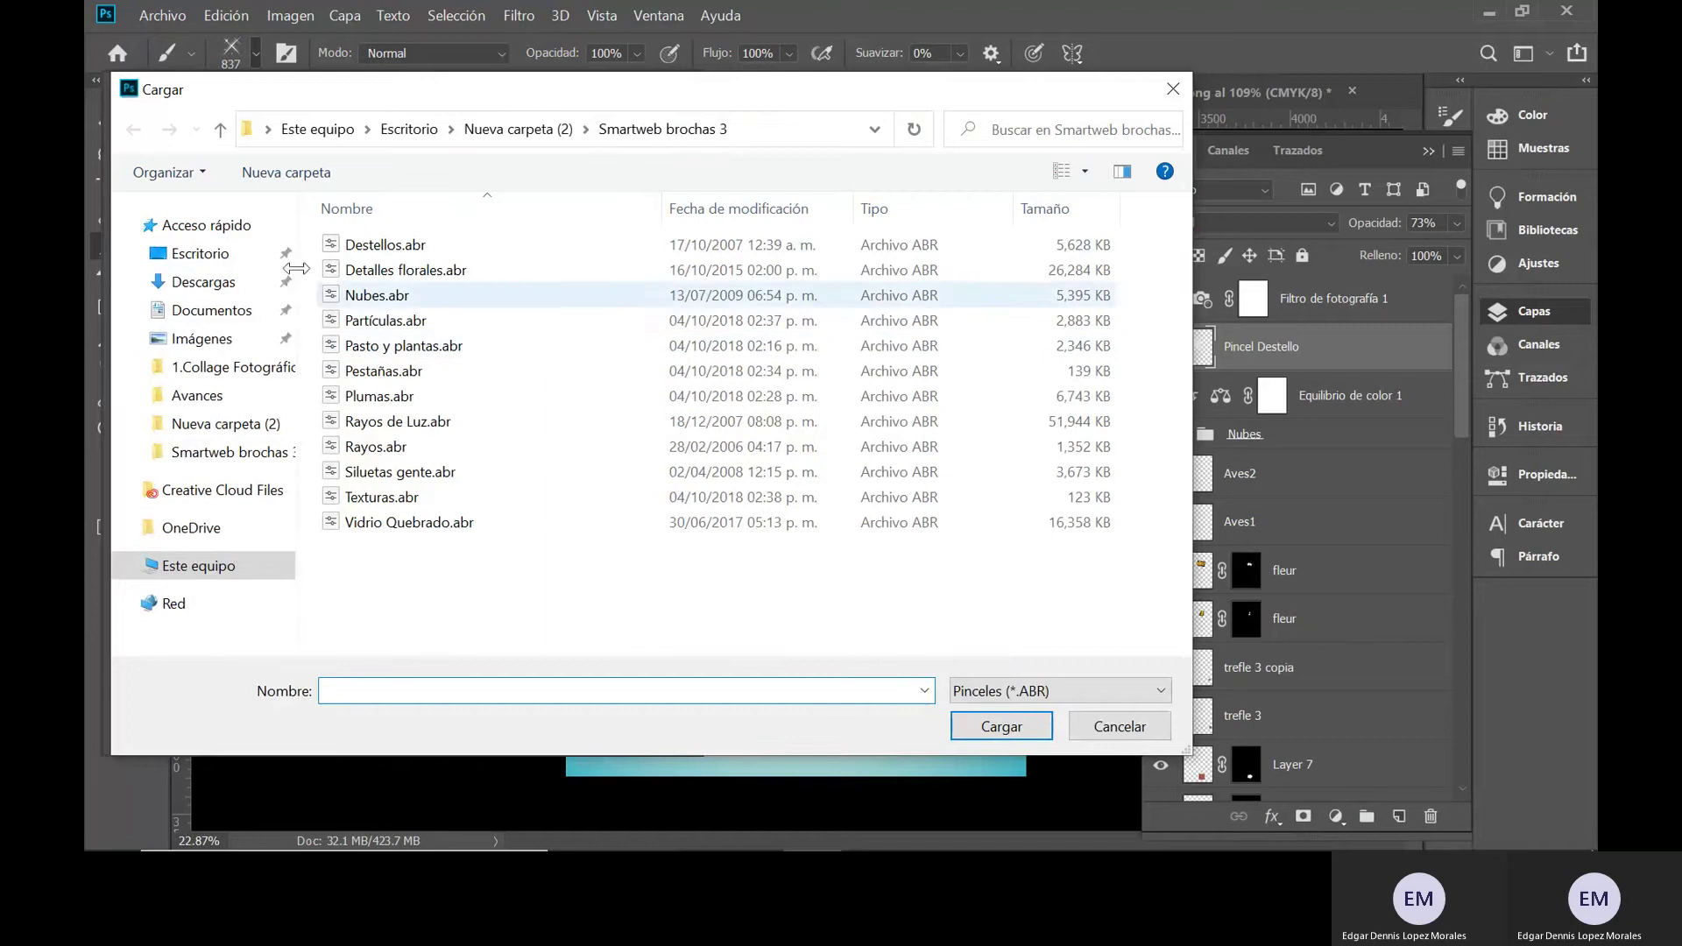
{"action": "left_click", "coordinate": [405, 247]}
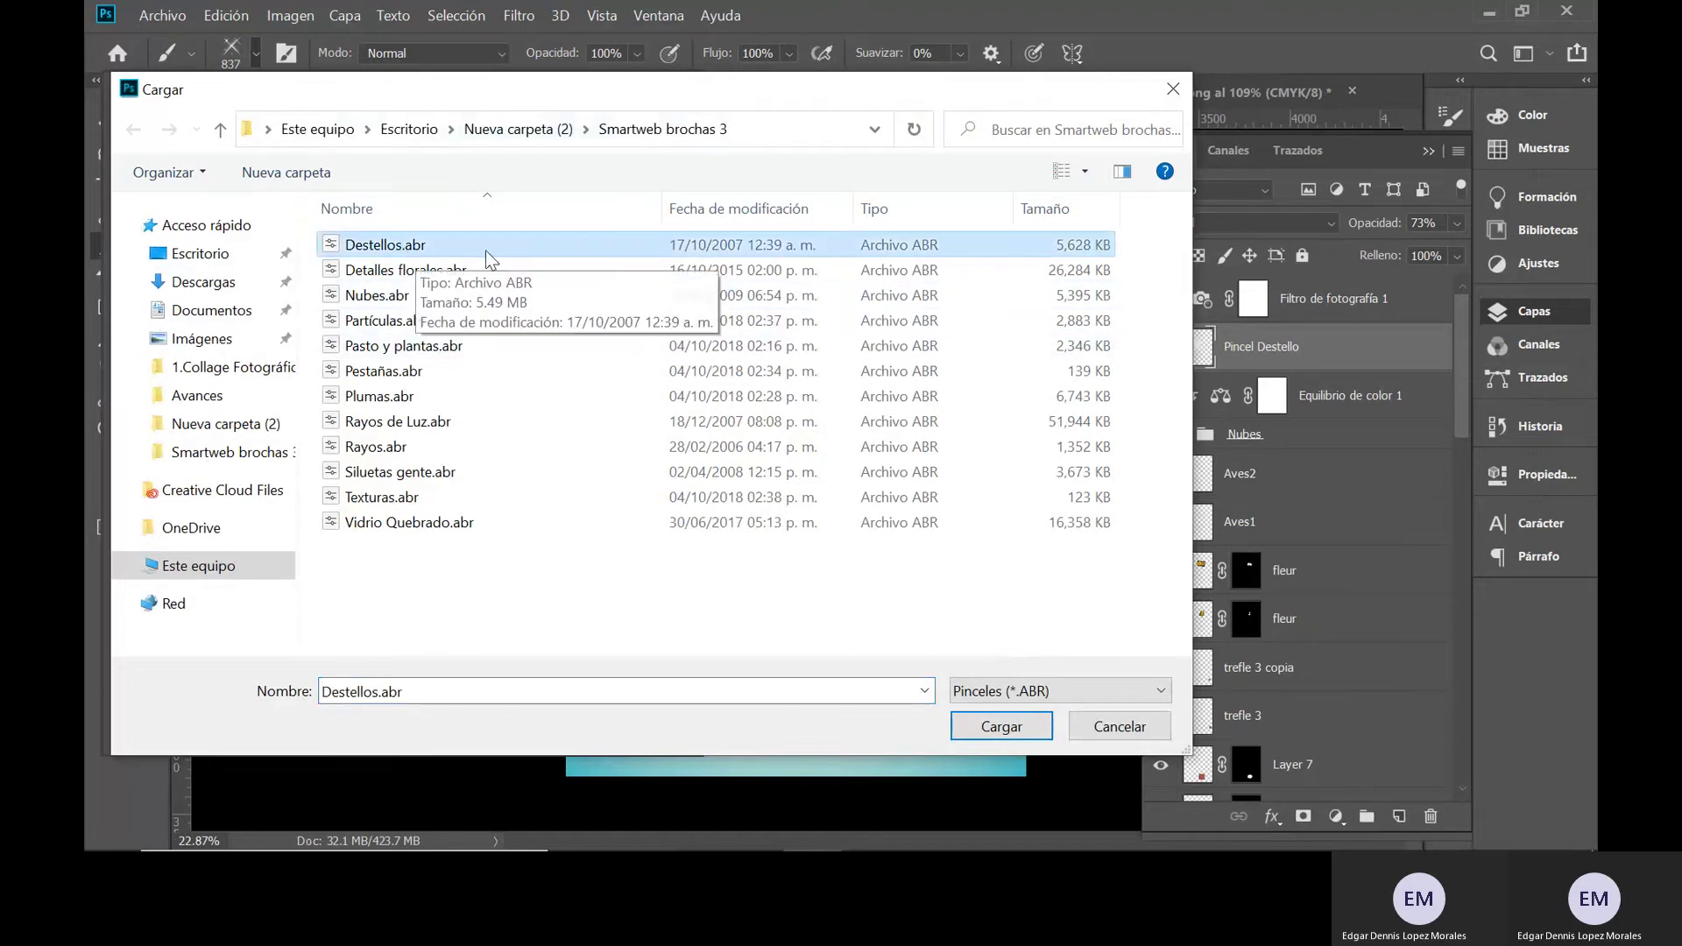
{"action": "left_click", "coordinate": [1000, 729]}
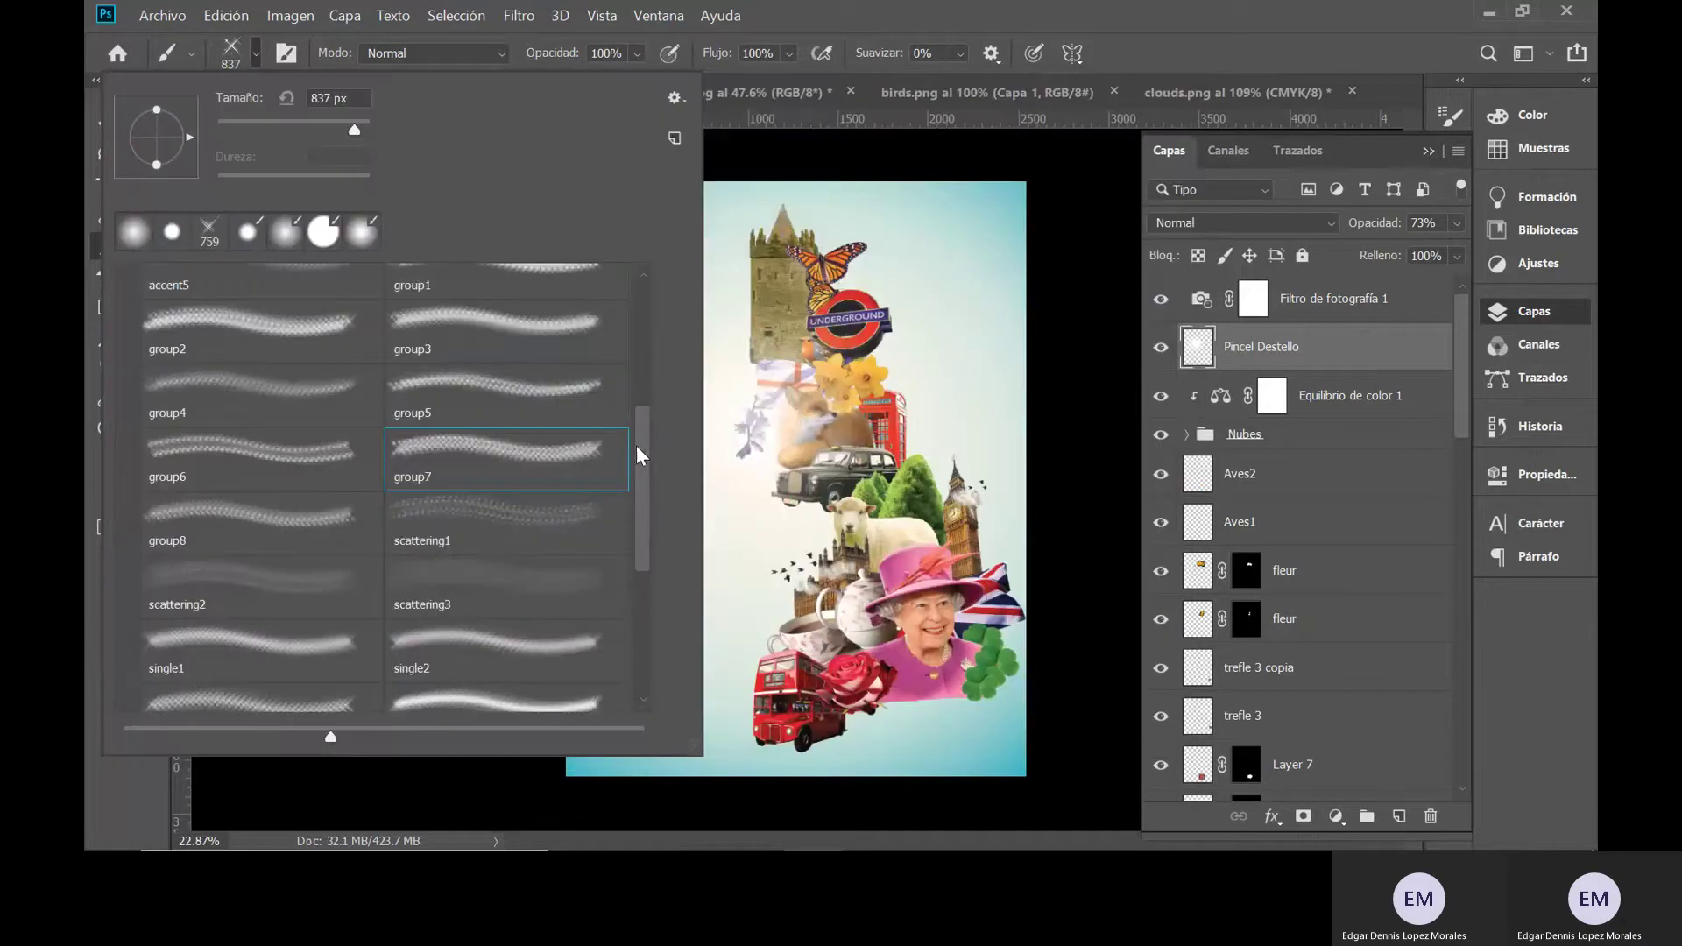
- Expand the newly imported brush group and select the single6 flare brush at 759 px from the original Destellos group
{"action": "left_click_drag", "start_coordinate": [637, 445], "coordinate": [645, 608]}
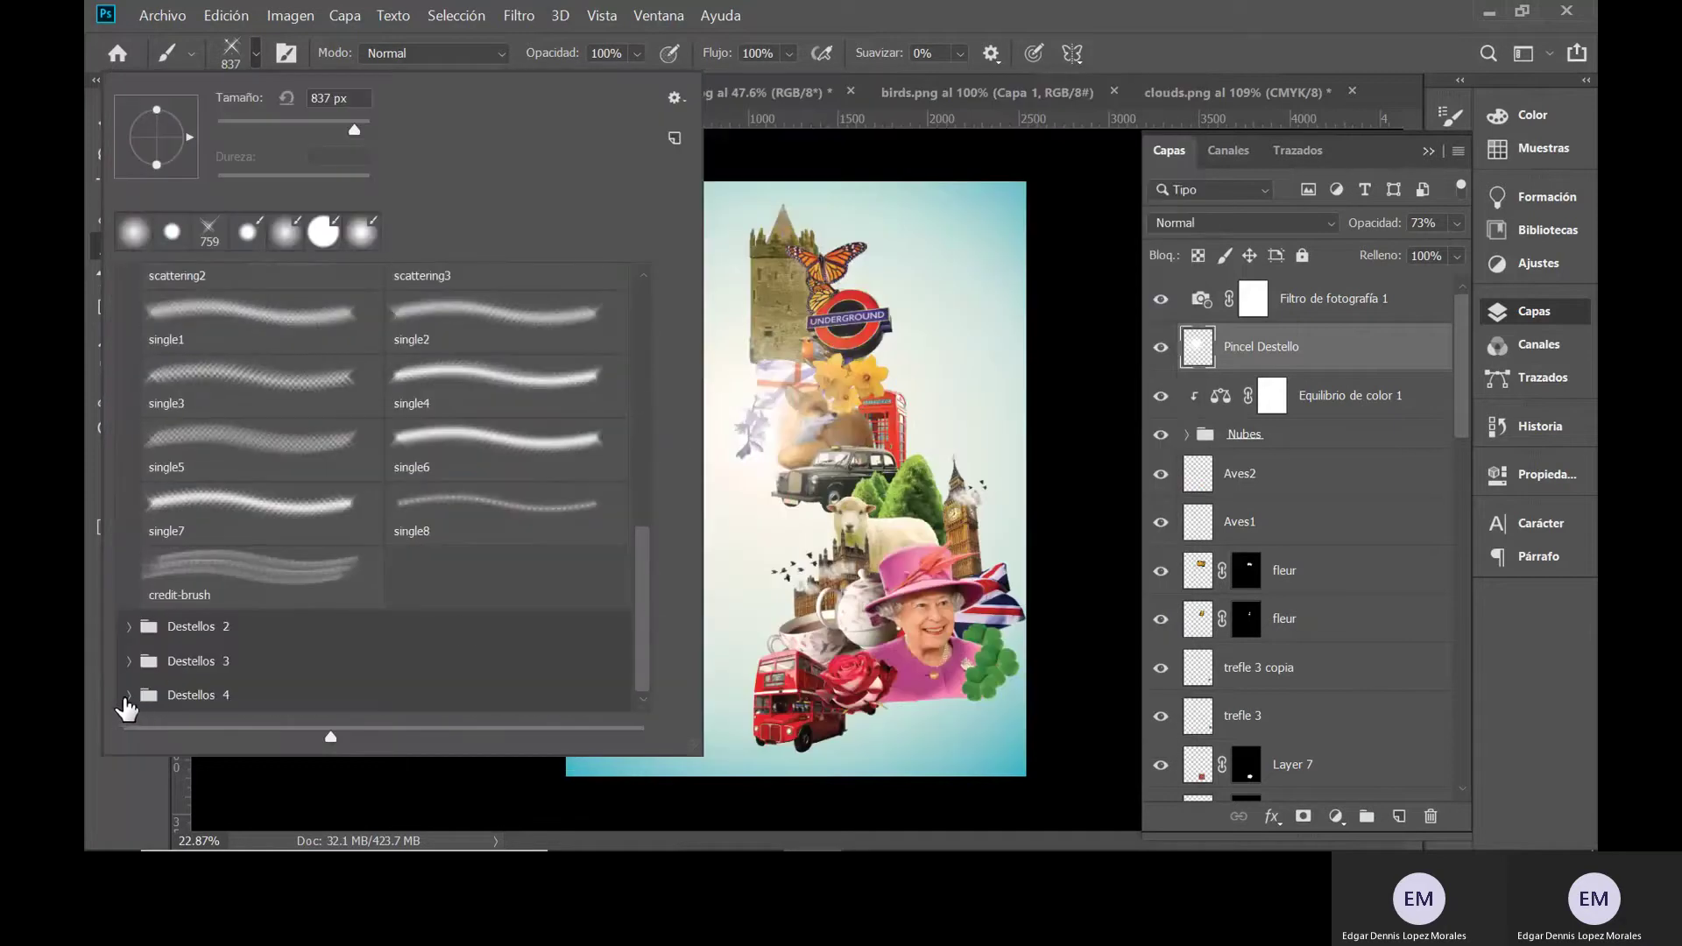
{"action": "left_click", "coordinate": [129, 695]}
{"action": "scroll", "coordinate": [281, 668], "scroll_direction": "down", "scroll_amount": 2}
{"action": "scroll", "coordinate": [284, 666], "scroll_direction": "up", "scroll_amount": 4}
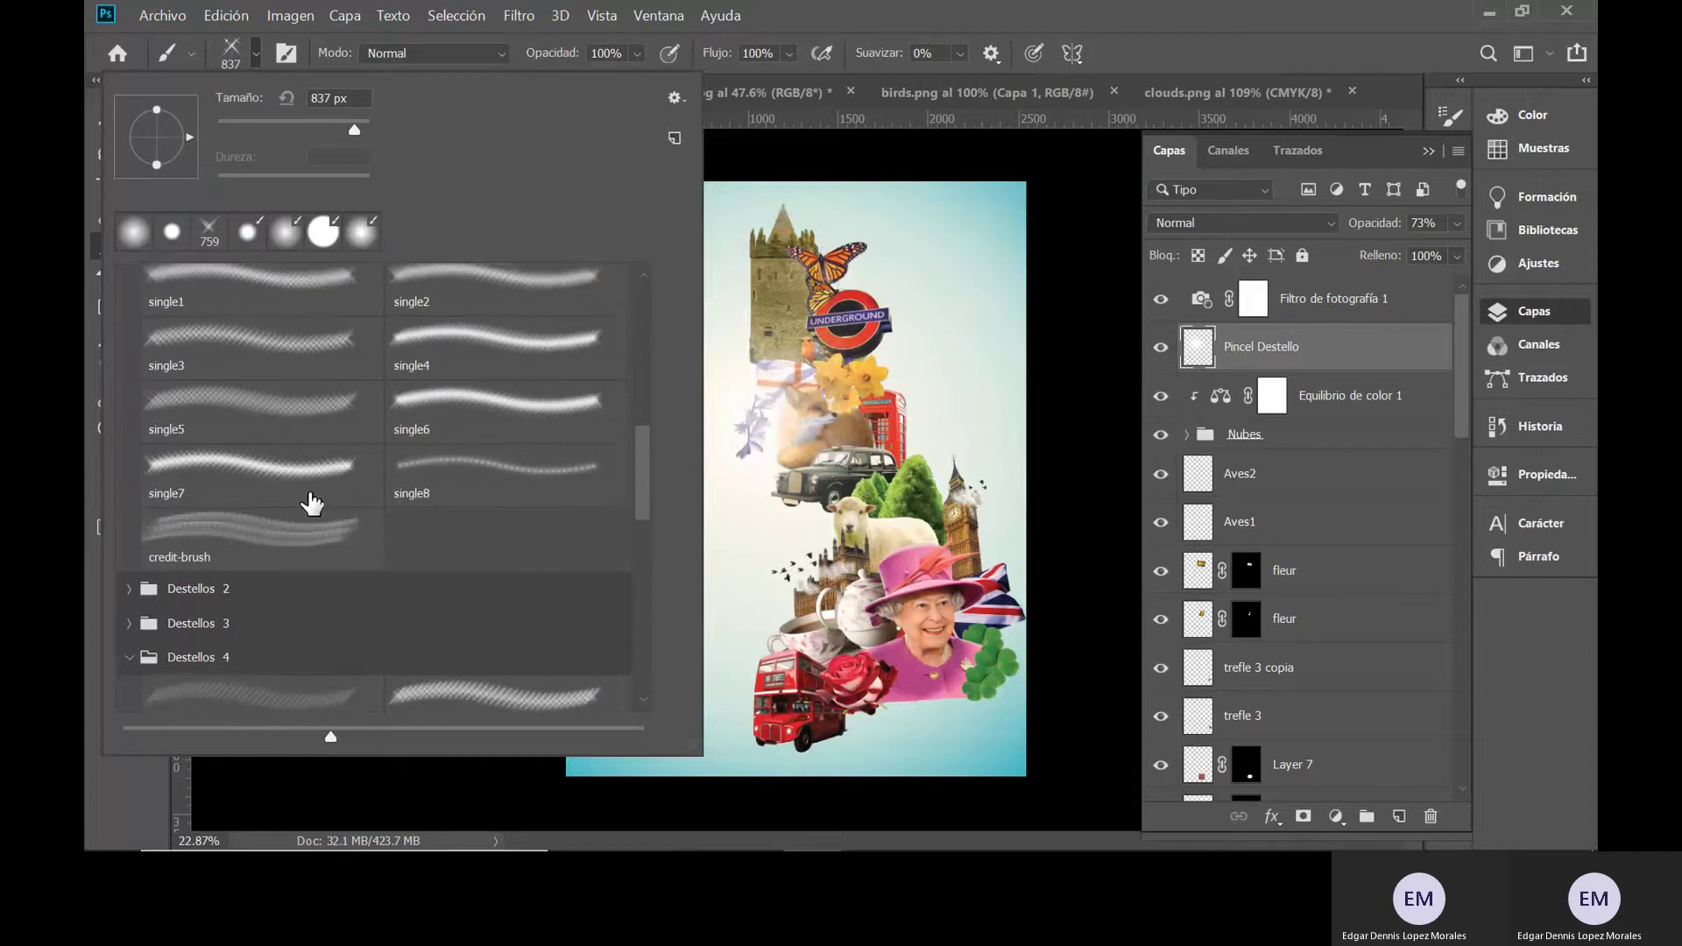
{"action": "scroll", "coordinate": [572, 568], "scroll_direction": "up", "scroll_amount": 1}
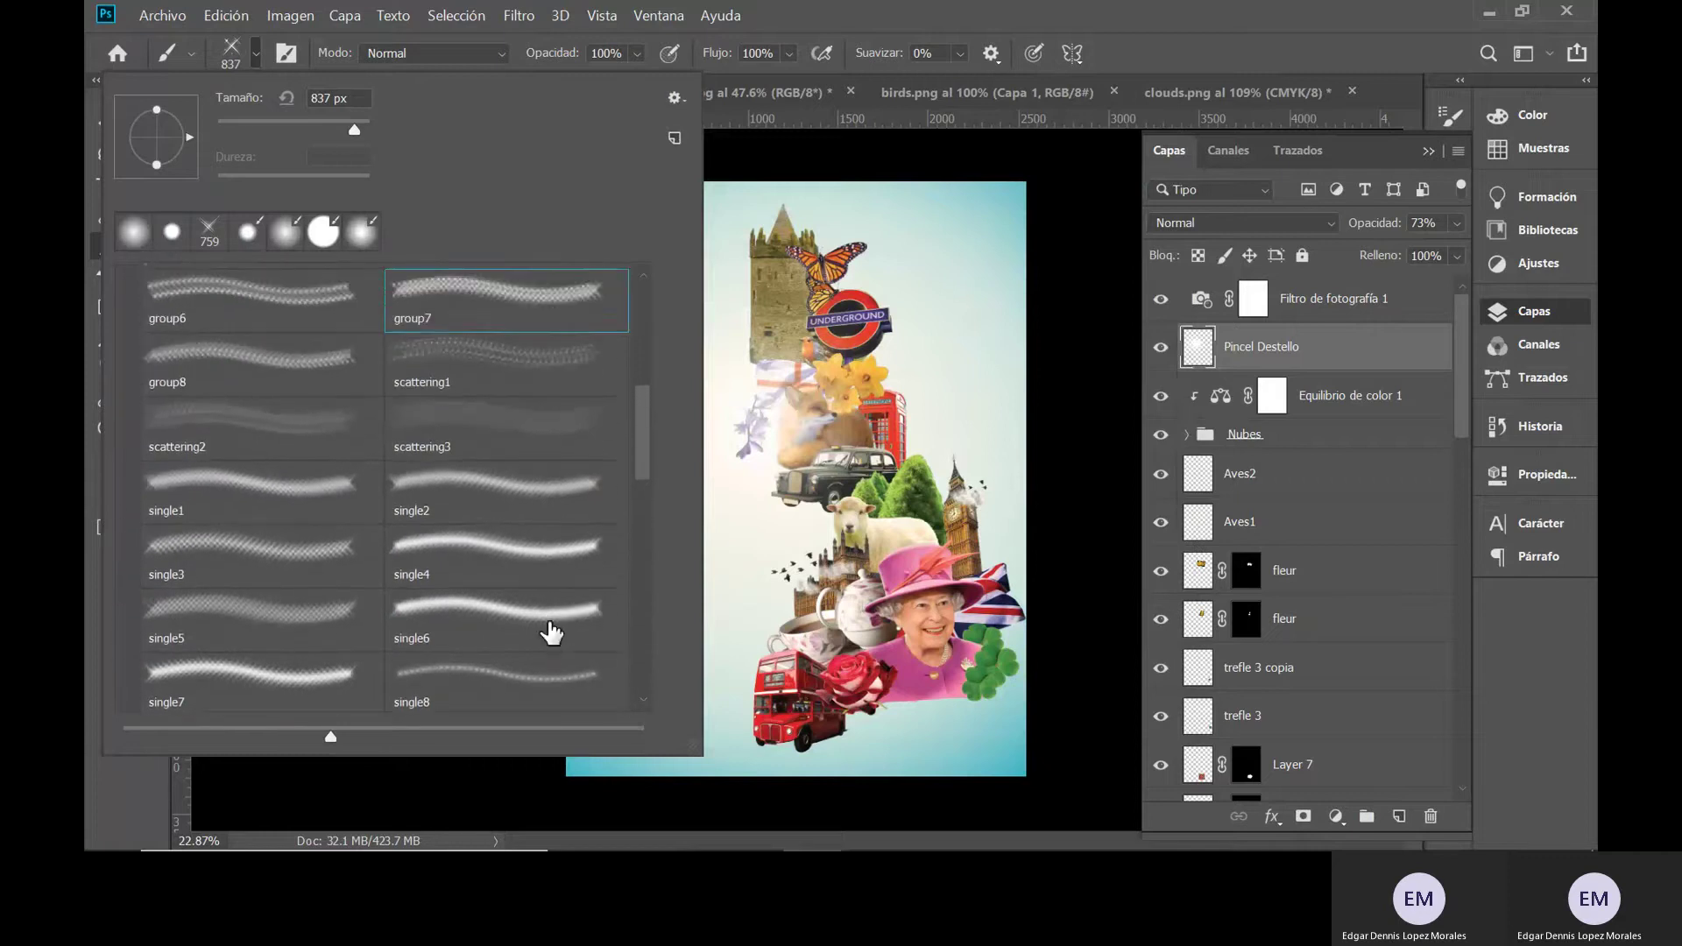
{"action": "left_click", "coordinate": [604, 618]}
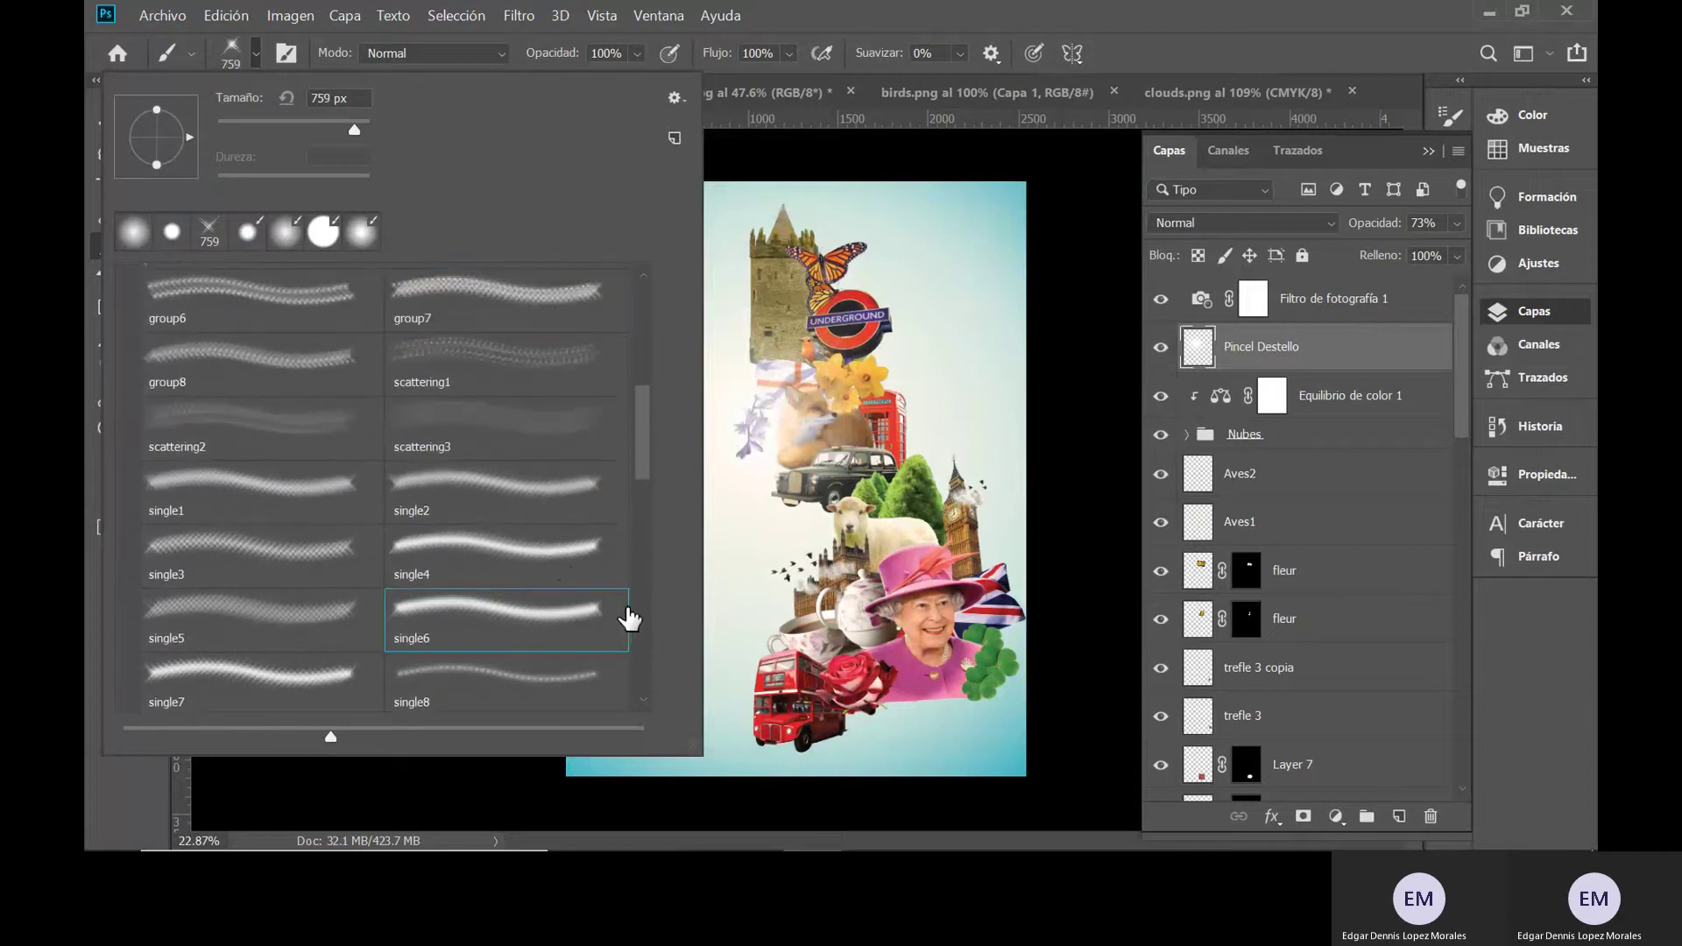
{"action": "double_click", "coordinate": [576, 617]}
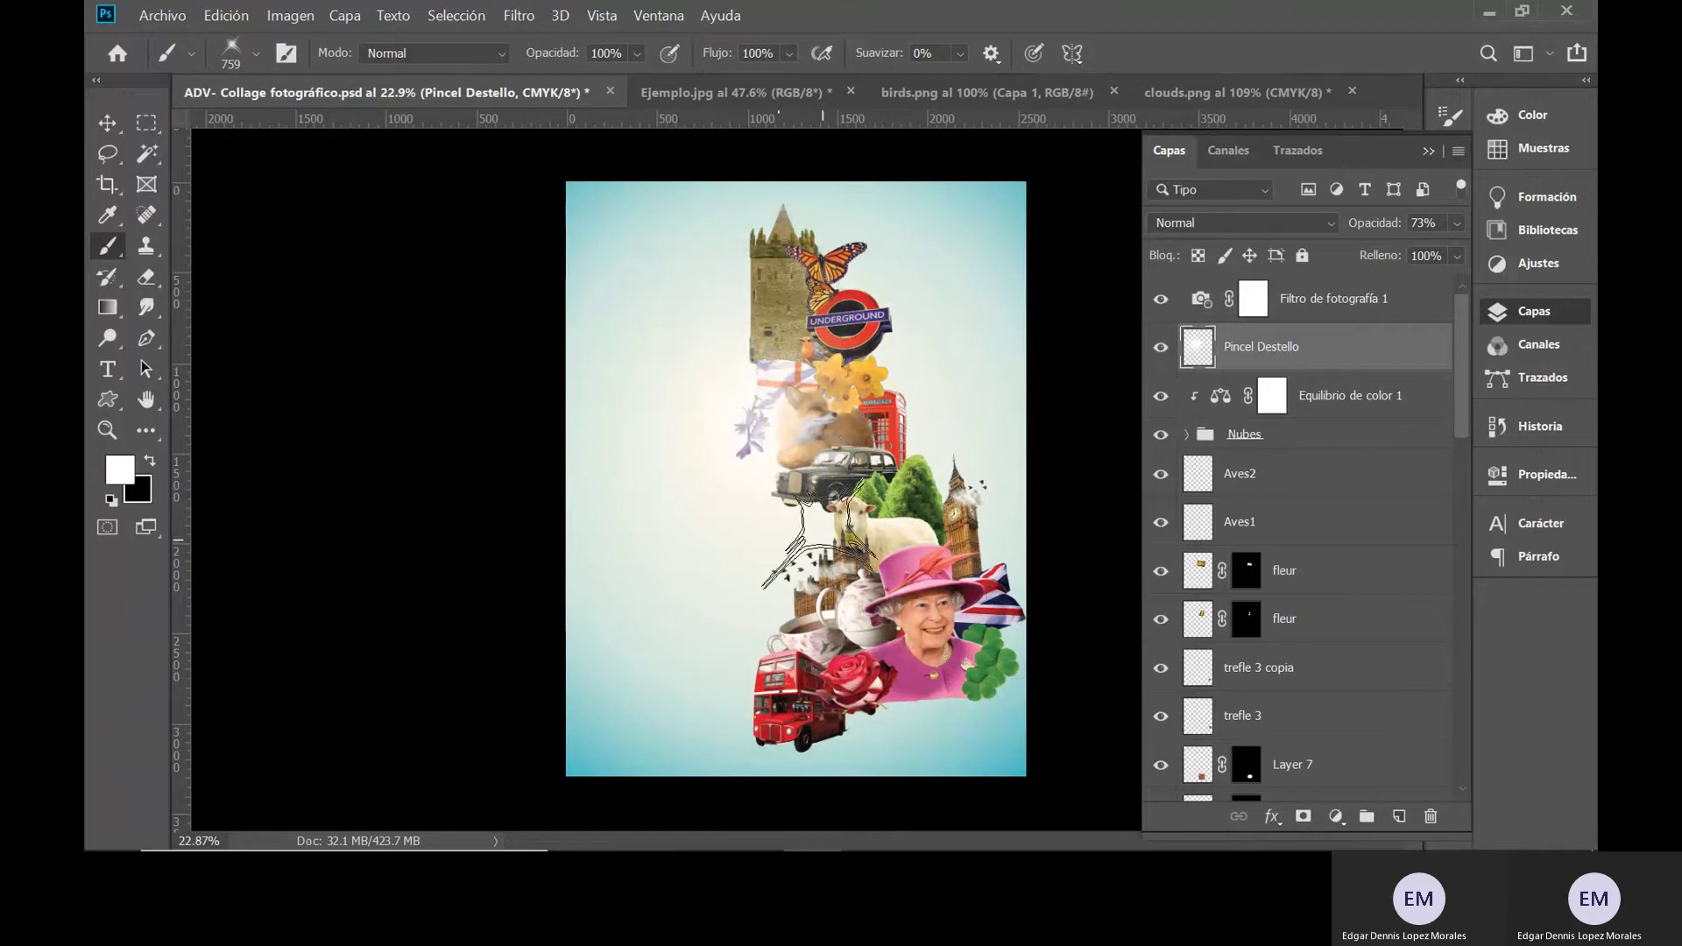
- Add a new layer above Pincel Destello and stamp one white flare at the upper-left edge of the stone tower
{"action": "left_click", "coordinate": [800, 271]}
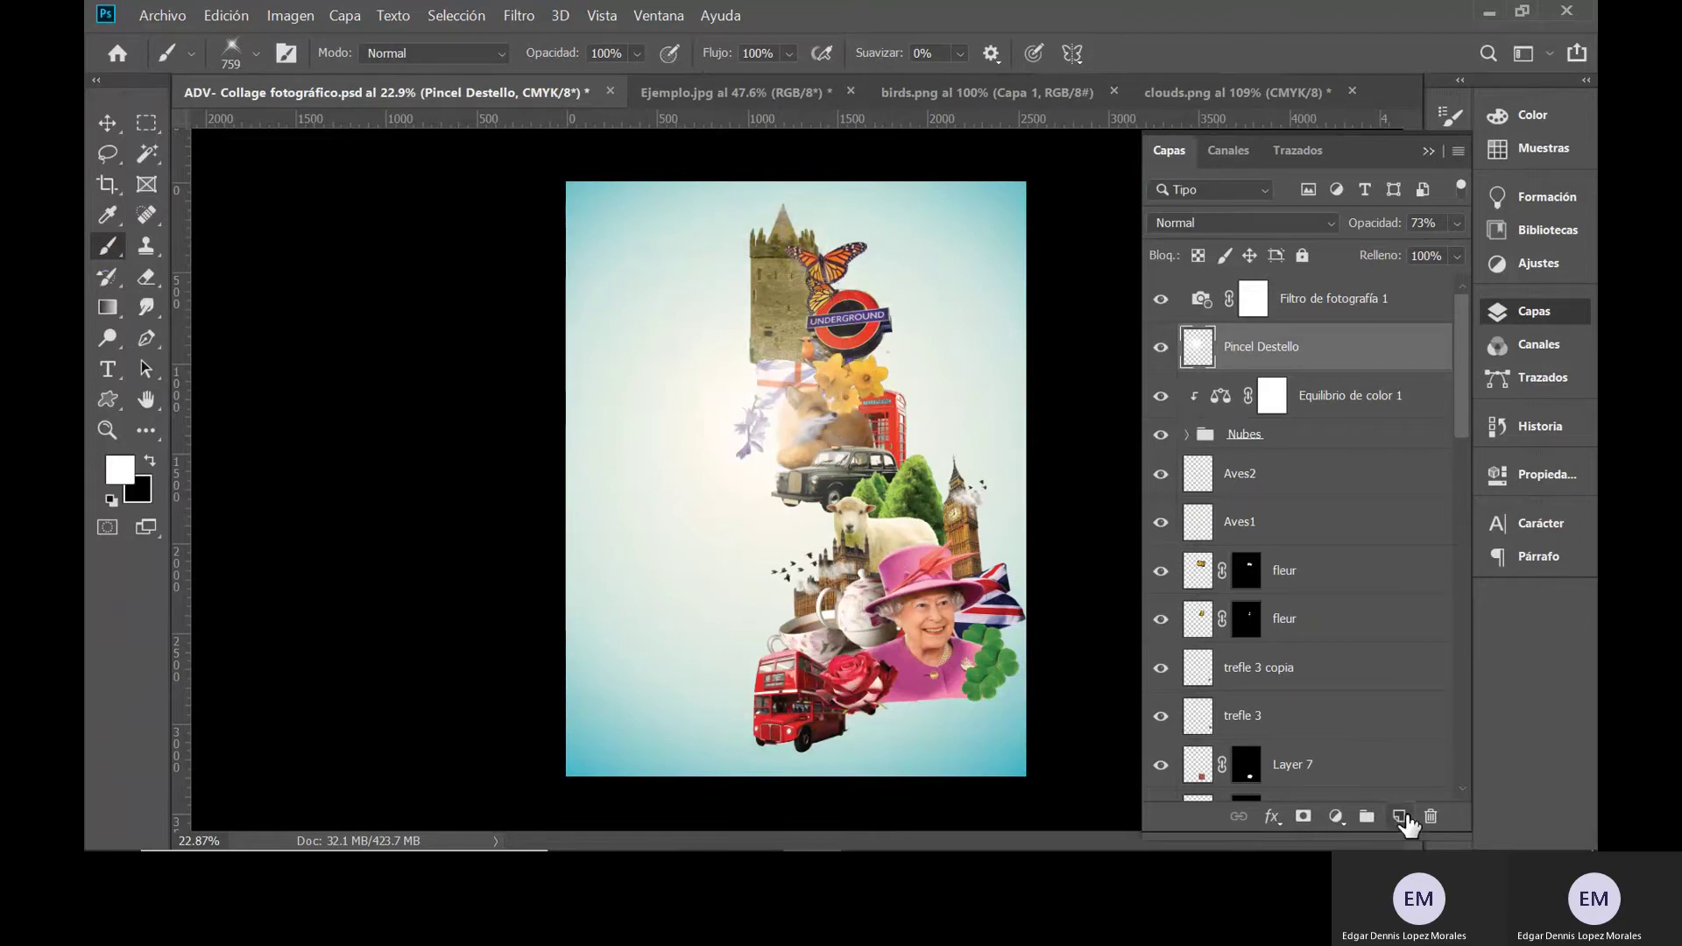
{"action": "left_click", "coordinate": [1399, 817]}
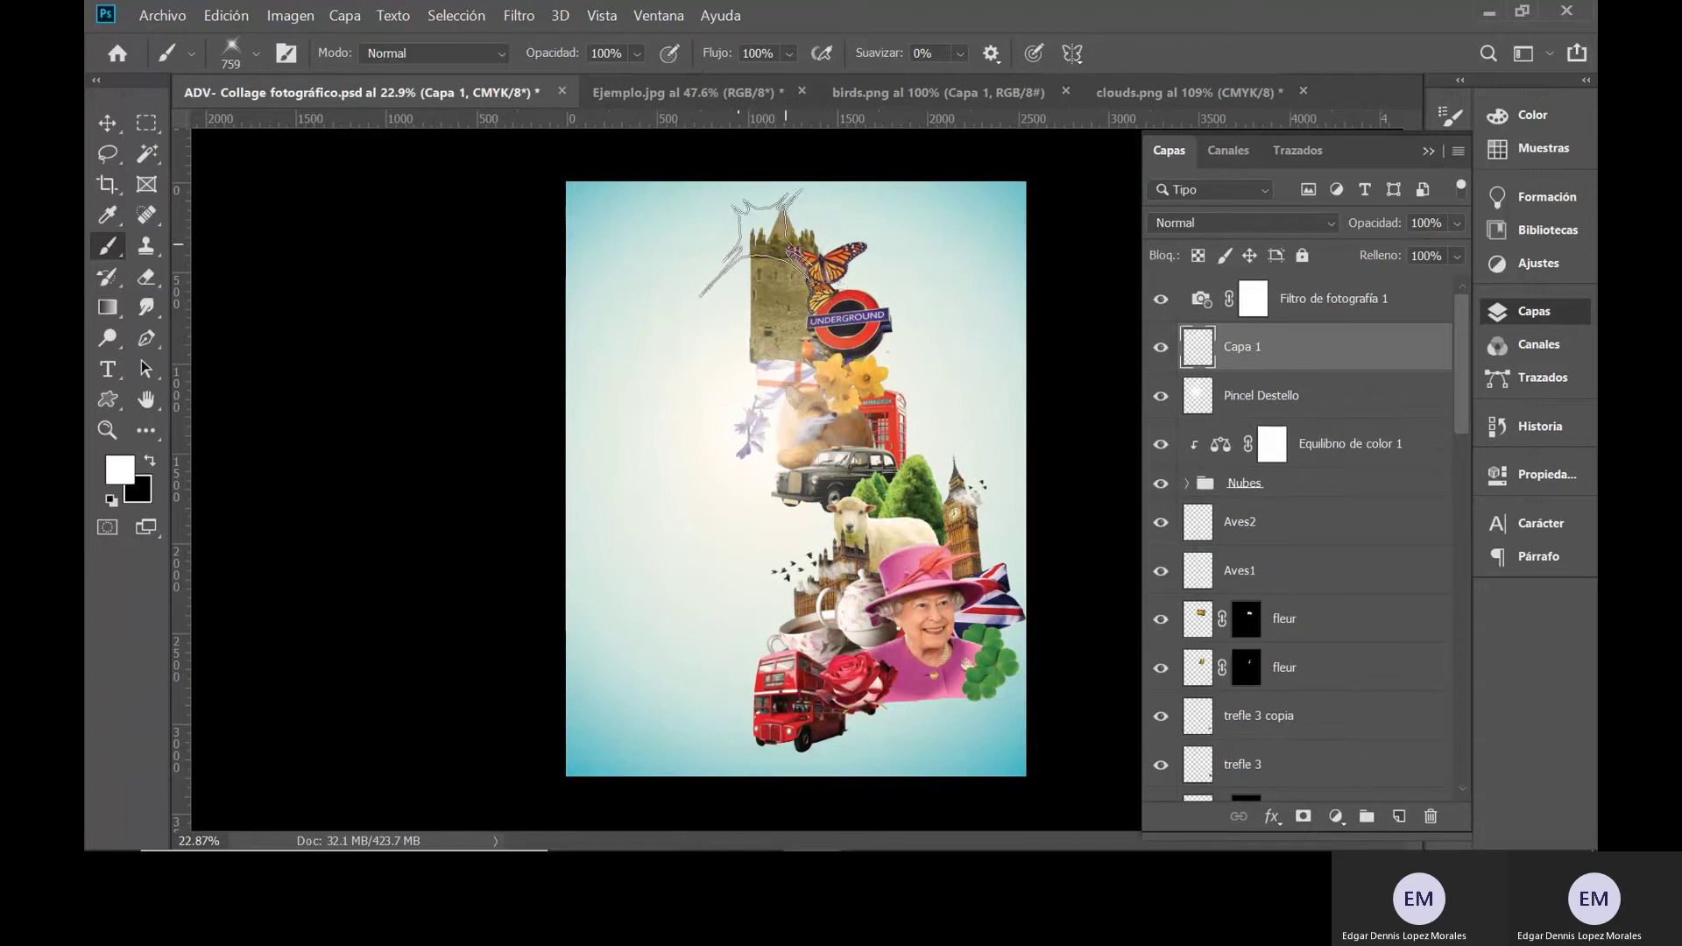
{"action": "left_click", "coordinate": [764, 224]}
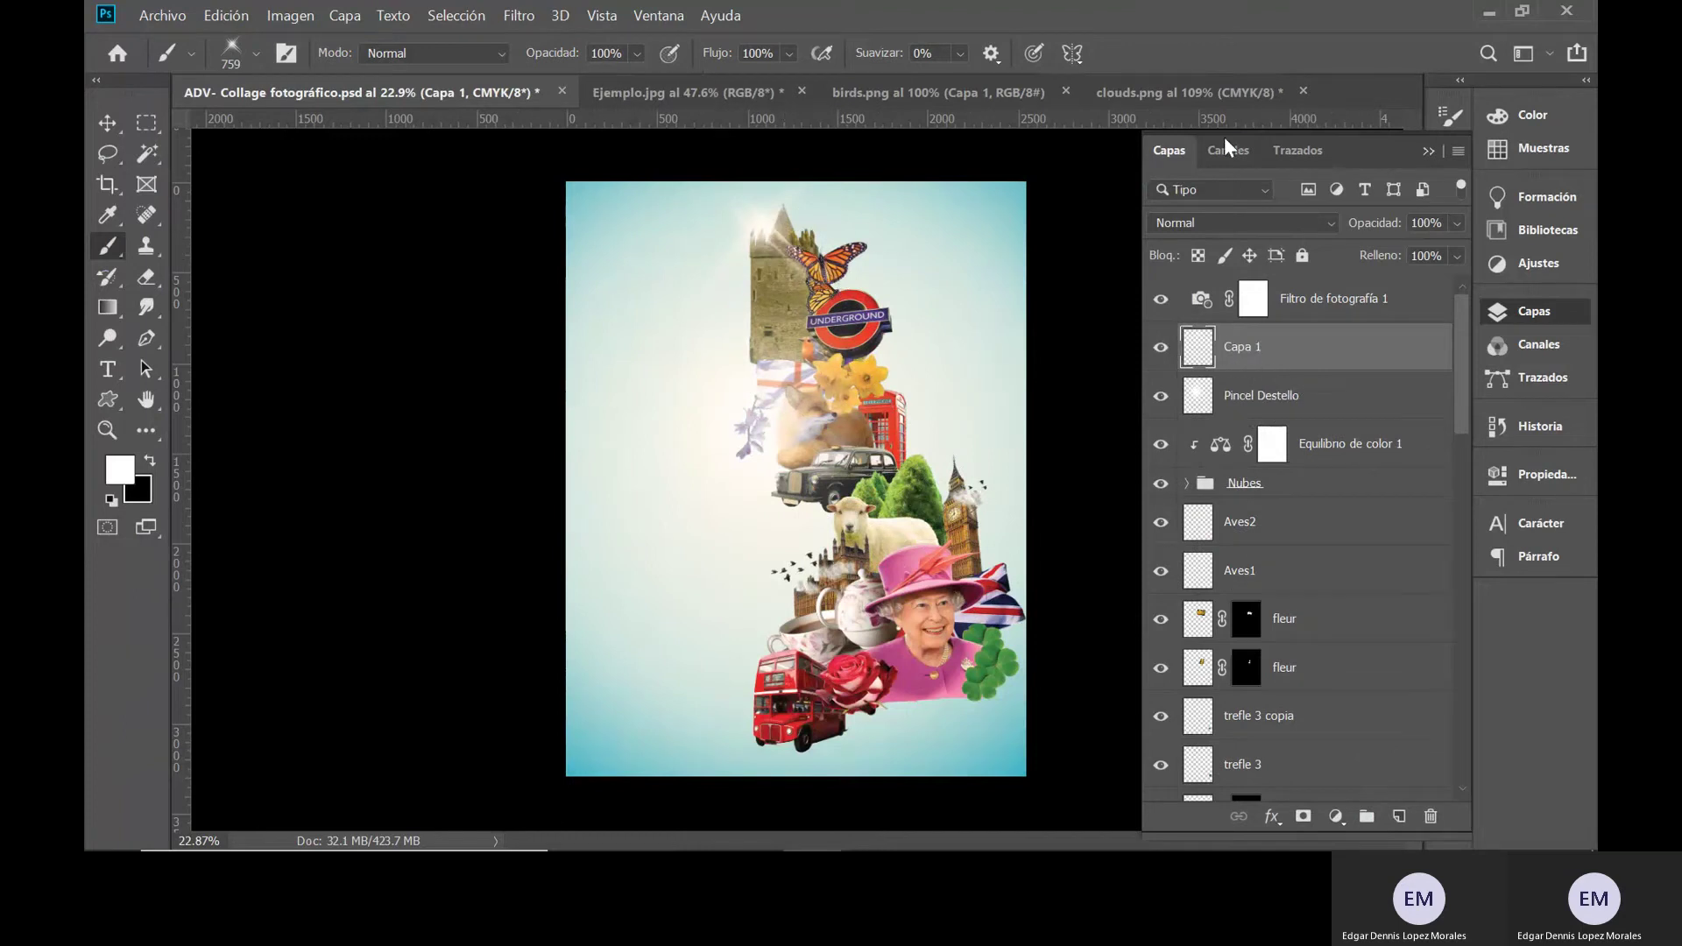
- Soften the flare on Capa 1 with a Gaussian blur of 15.3 pixels radius
{"action": "left_click", "coordinate": [1456, 223]}
{"action": "mouse_move", "coordinate": [1448, 254]}
{"action": "left_mouse_down"}
{"action": "mouse_move", "coordinate": [1385, 254]}
{"action": "mouse_move", "coordinate": [1474, 263]}
{"action": "left_mouse_up"}
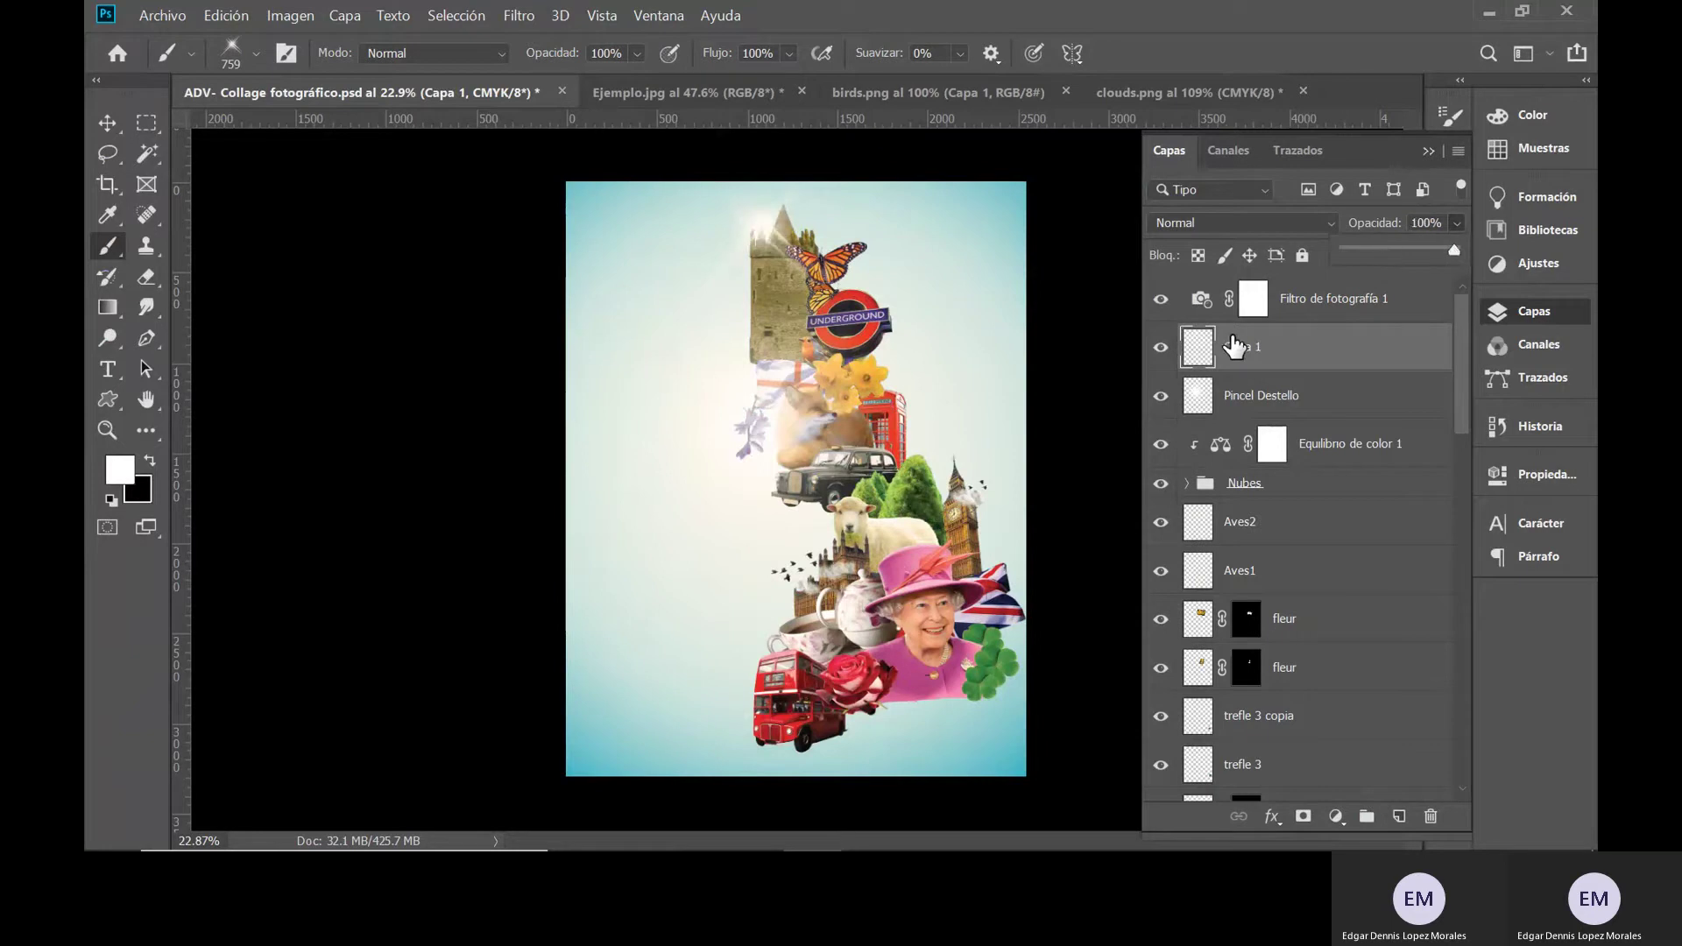
{"action": "left_click", "coordinate": [1228, 343]}
{"action": "left_click", "coordinate": [526, 18]}
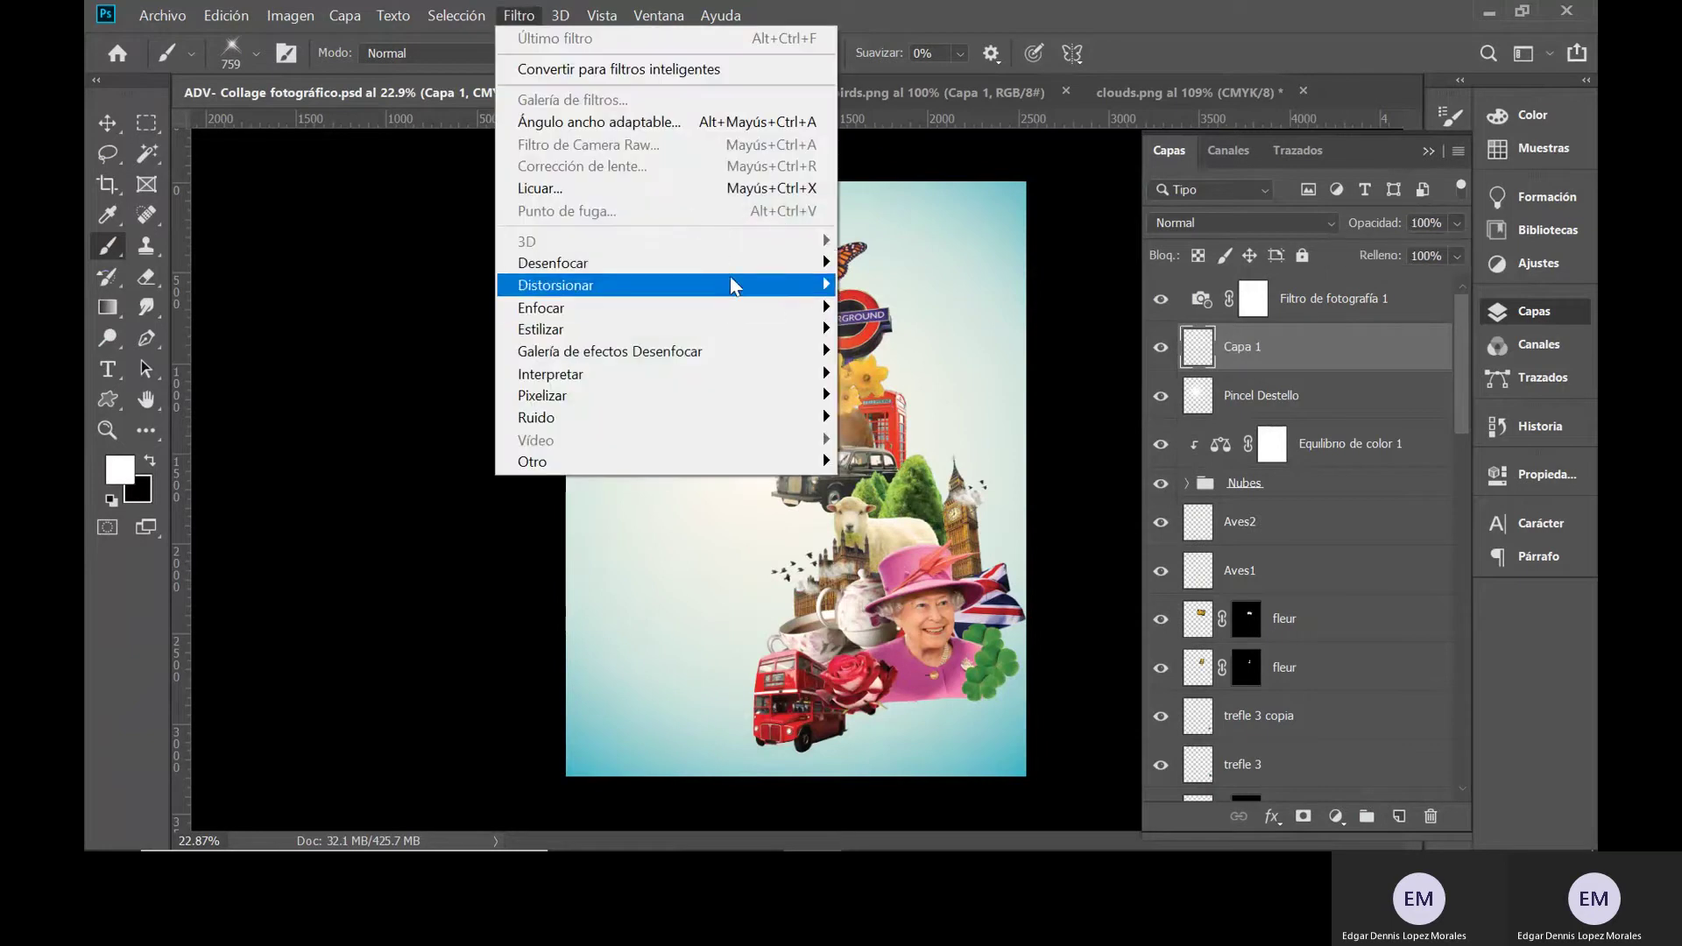
{"action": "mouse_move", "coordinate": [739, 264]}
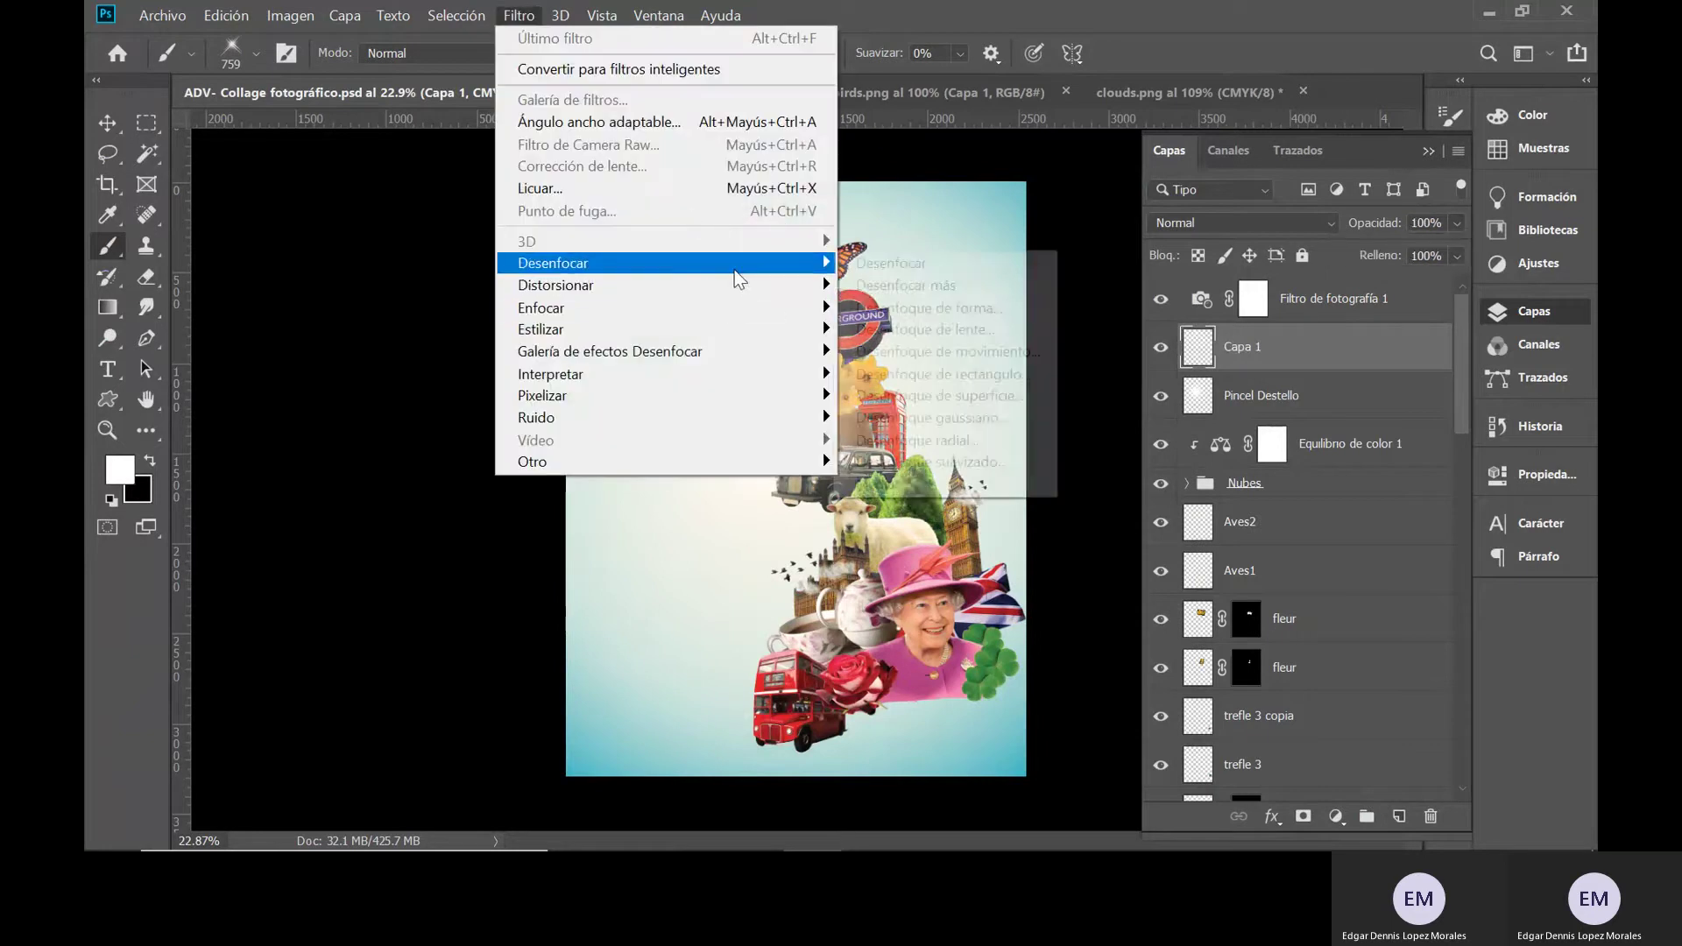
{"action": "left_click", "coordinate": [997, 420]}
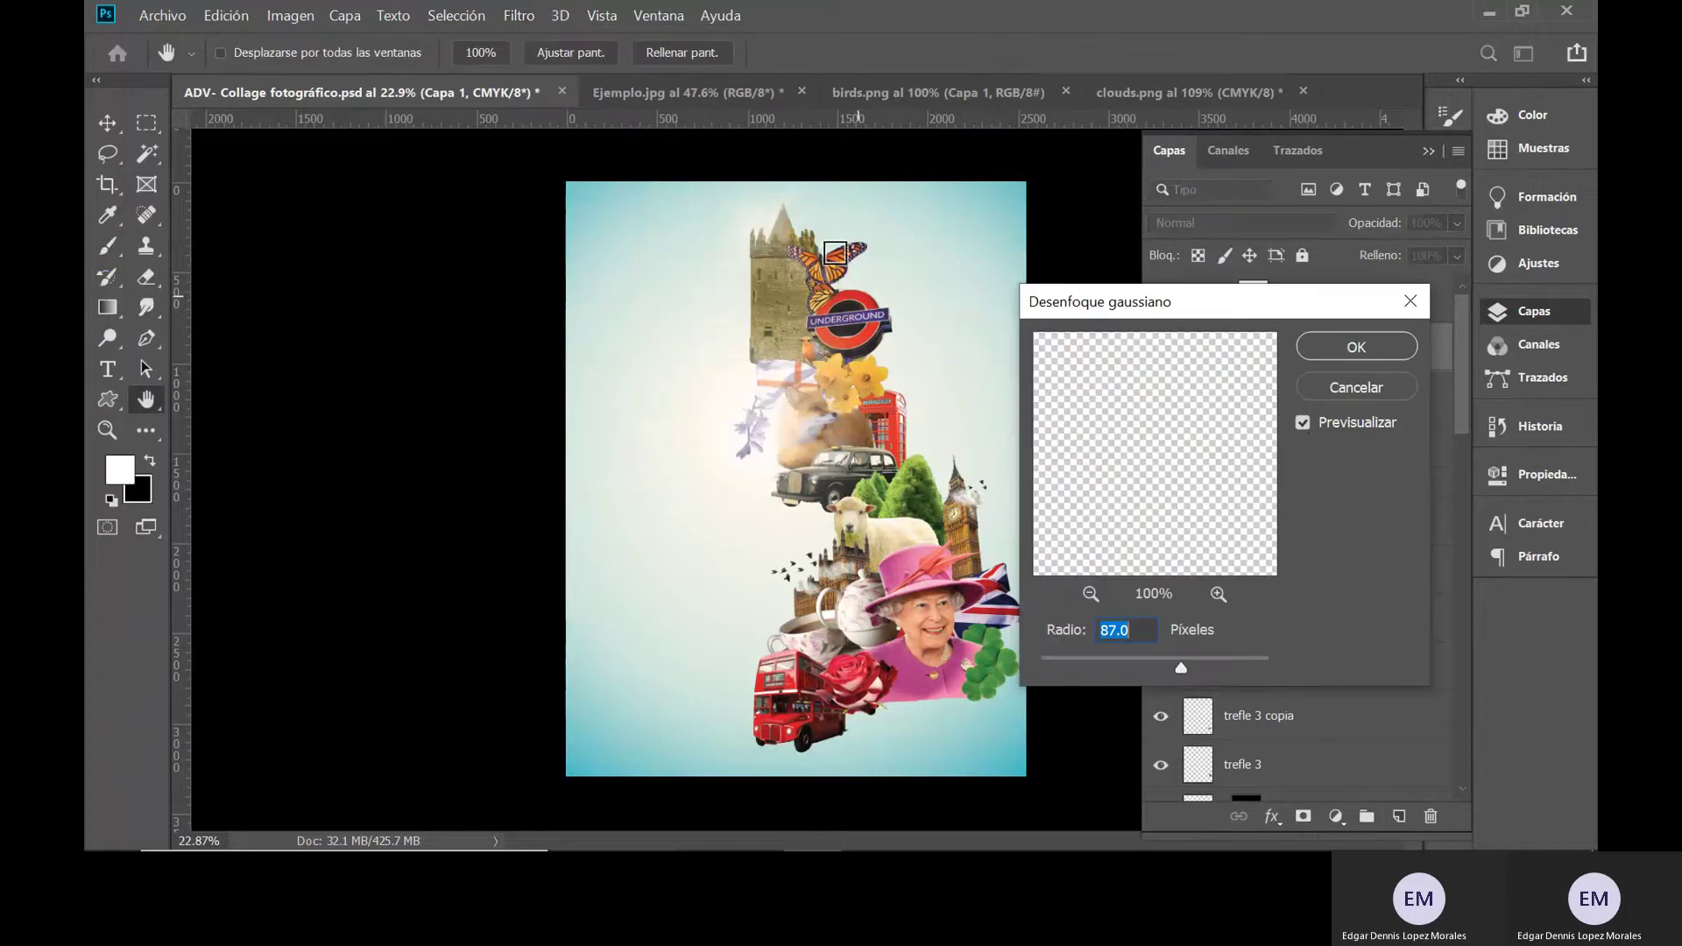
{"action": "left_click_drag", "start_coordinate": [1182, 668], "coordinate": [1131, 671]}
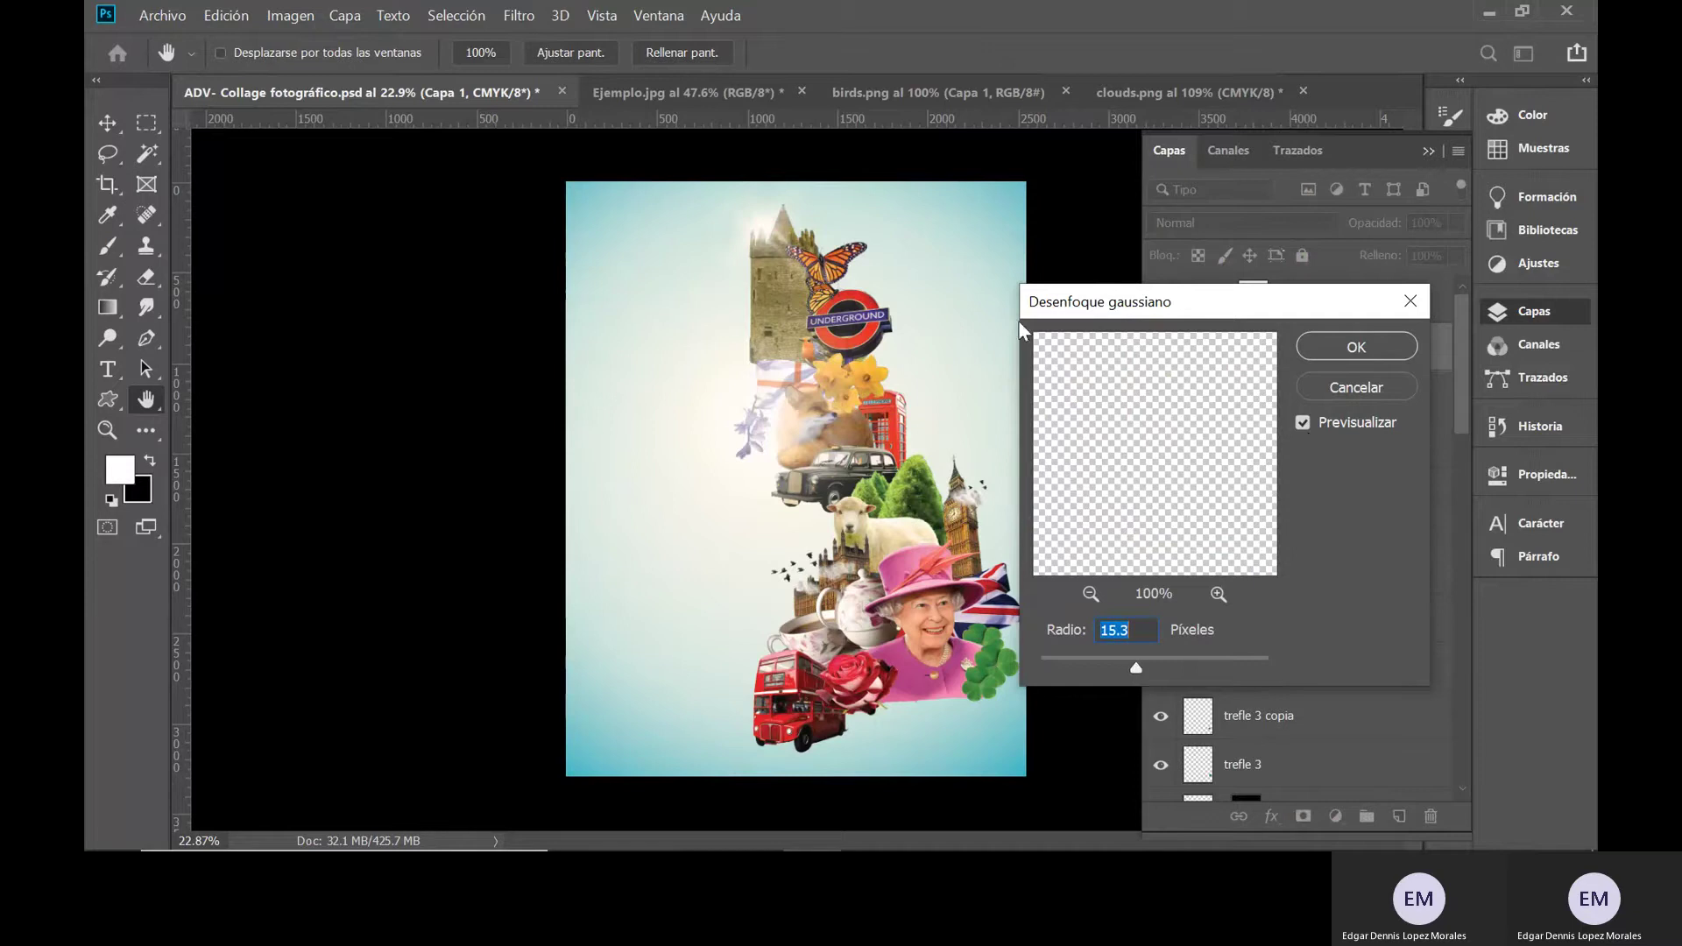
{"action": "key", "text": "Return"}
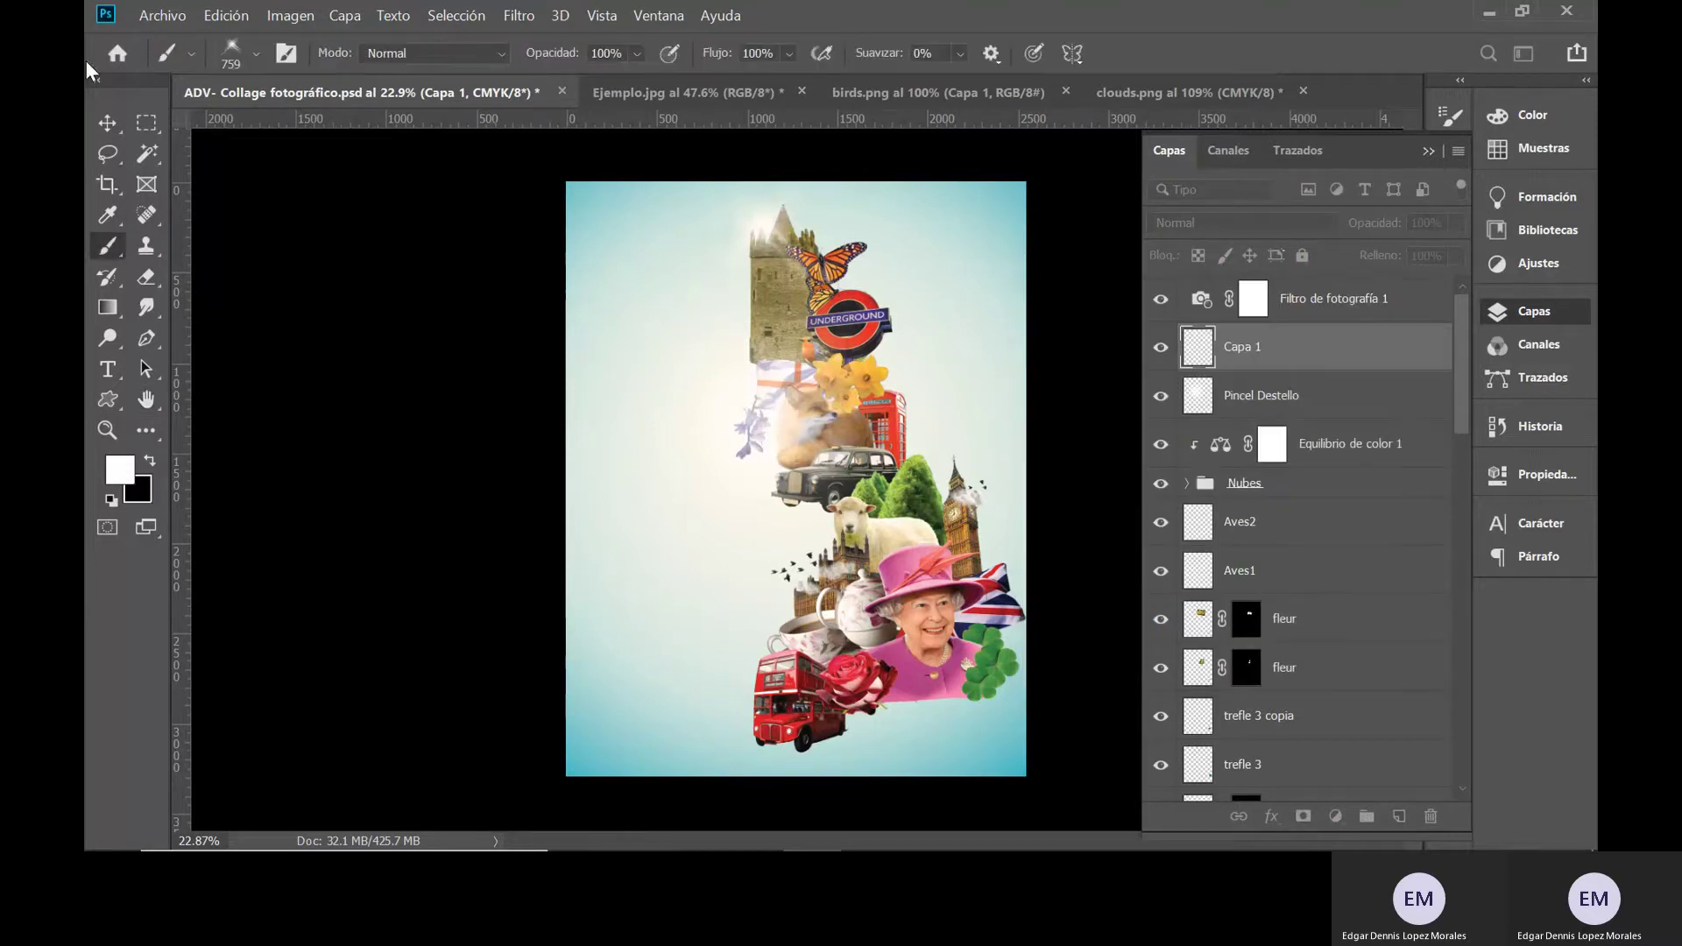
- Move the blurred flare from the stone tower to the gap below the black taxi, beside the sheep
{"action": "left_click", "coordinate": [108, 124]}
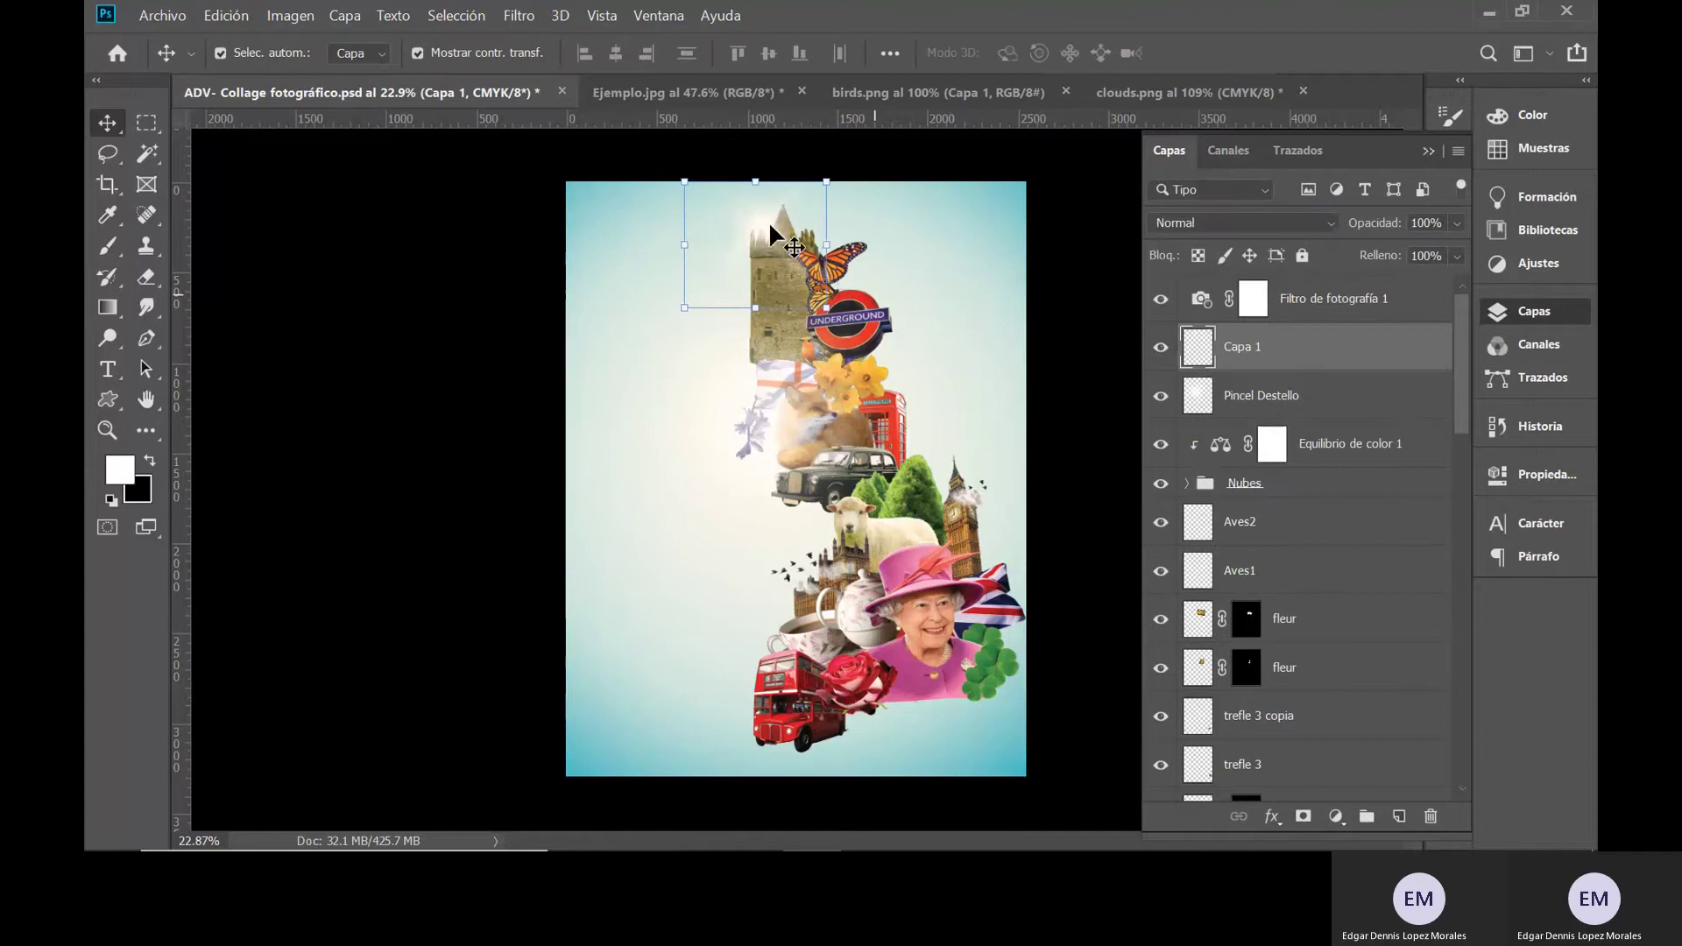
{"action": "left_click_drag", "start_coordinate": [765, 250], "coordinate": [824, 539]}
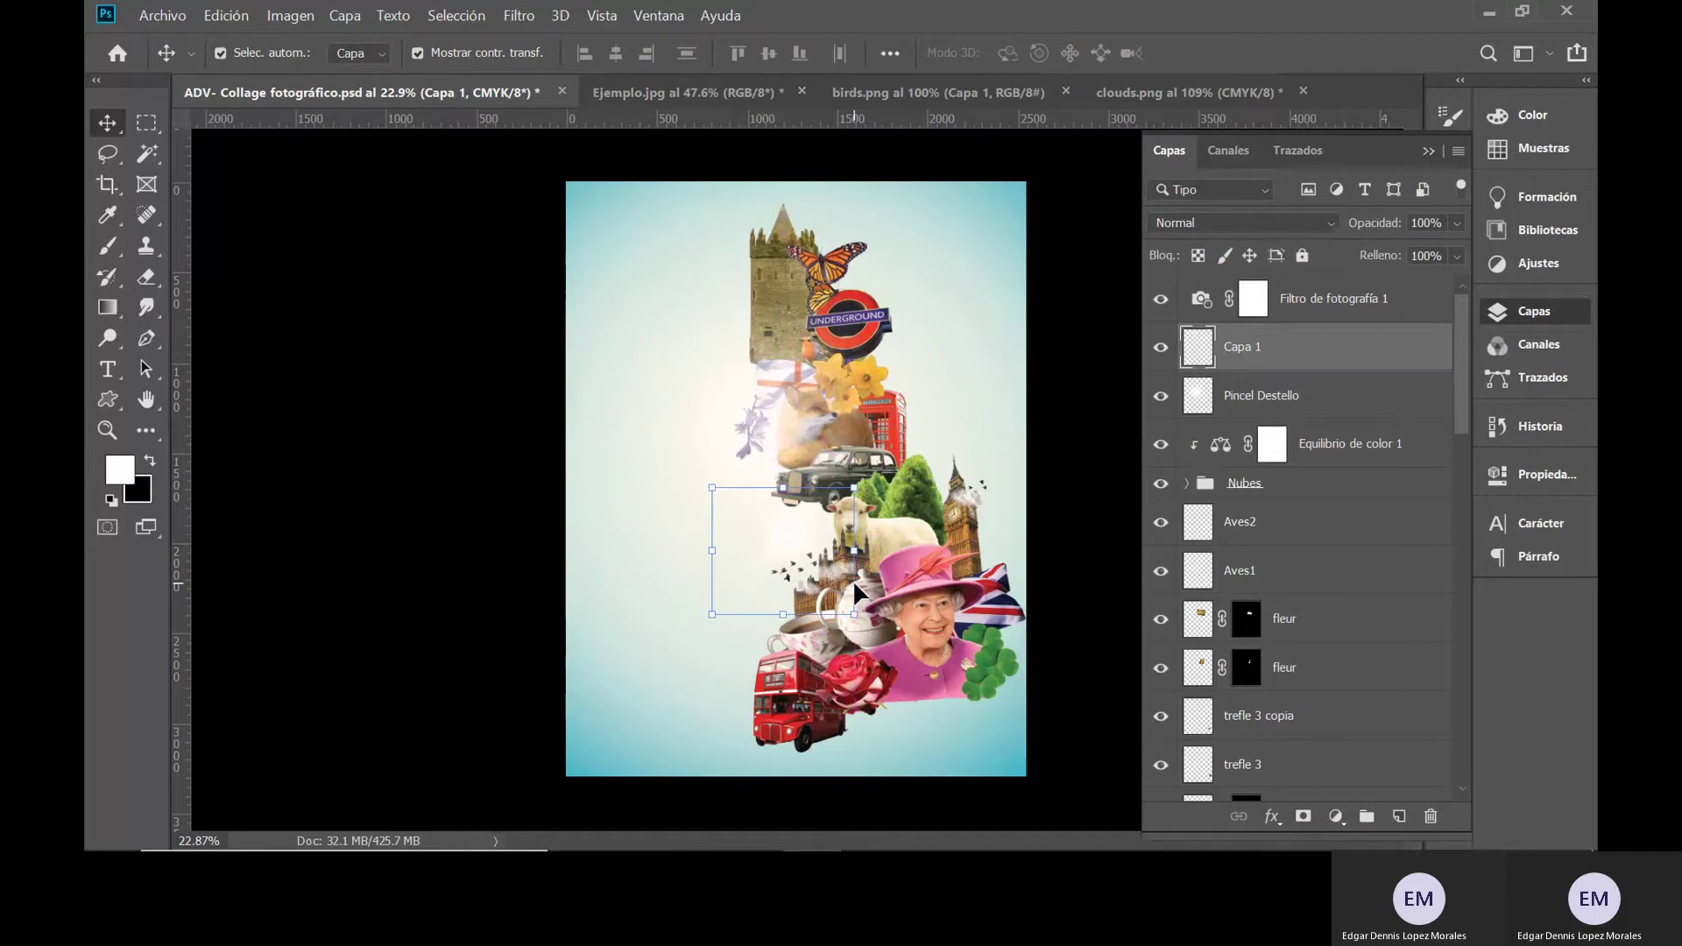
{"action": "scroll", "coordinate": [845, 585], "scroll_direction": "up", "scroll_amount": 3}
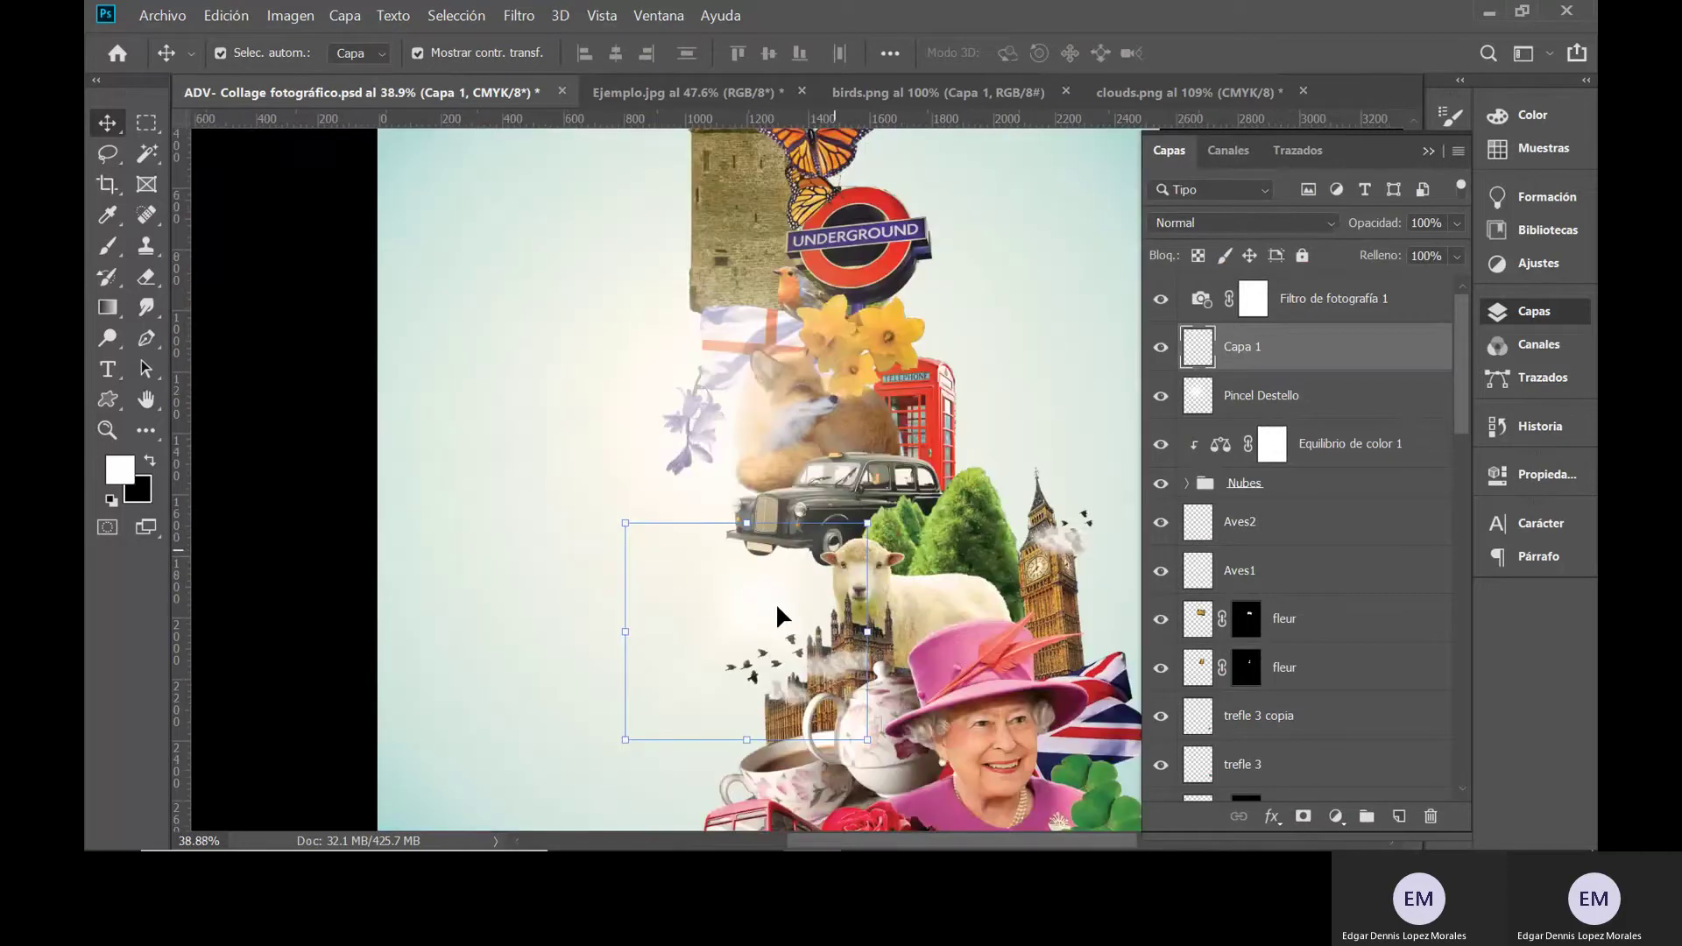
{"action": "mouse_move", "coordinate": [758, 611]}
{"action": "left_mouse_down"}
{"action": "mouse_move", "coordinate": [791, 622]}
{"action": "mouse_move", "coordinate": [774, 625]}
{"action": "left_mouse_up"}
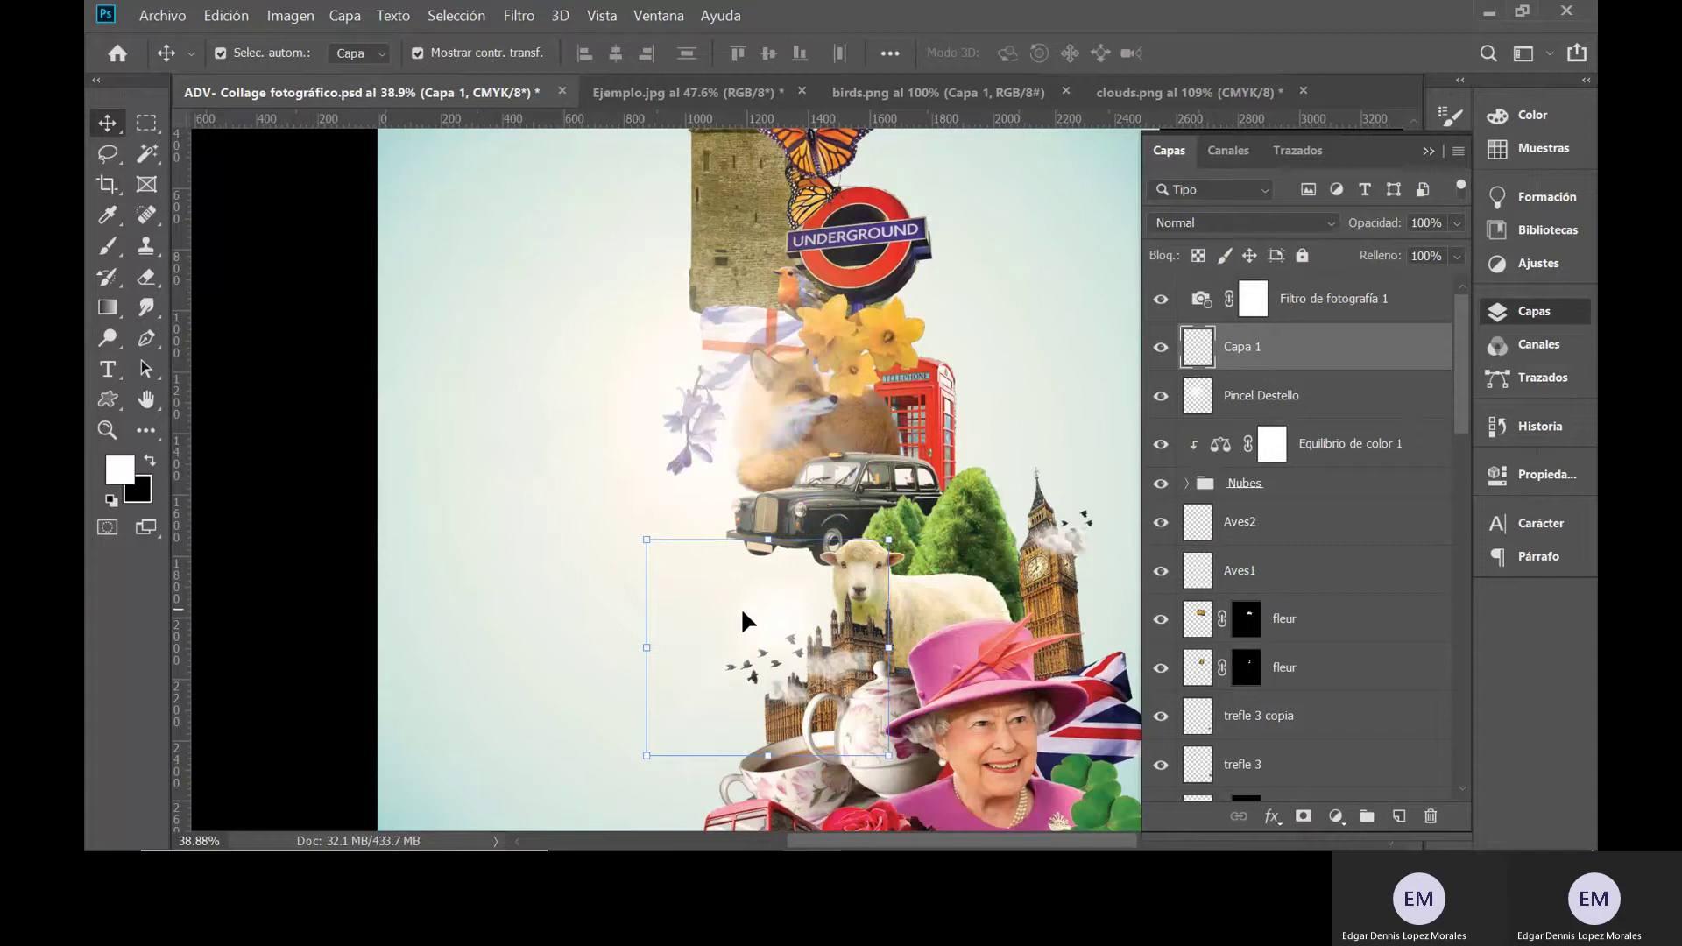
{"action": "left_click", "coordinate": [517, 586]}
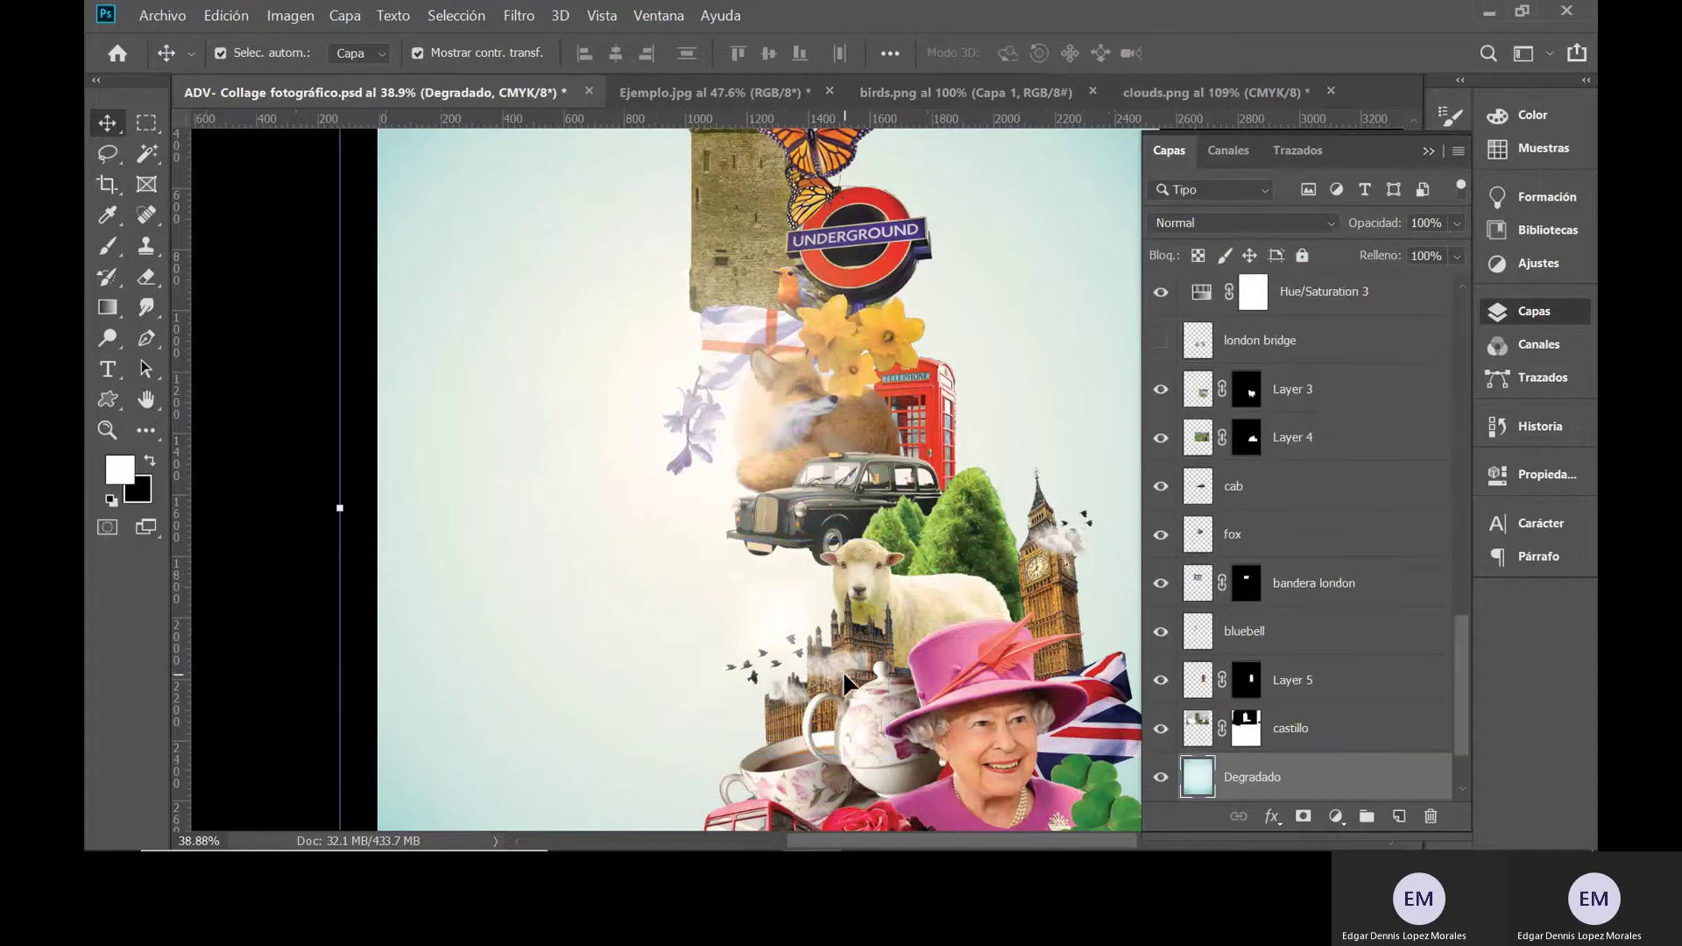
- Lower the opacity of the Pincel Destello layer to about 60%
{"action": "scroll", "coordinate": [841, 525], "scroll_direction": "down", "scroll_amount": 3}
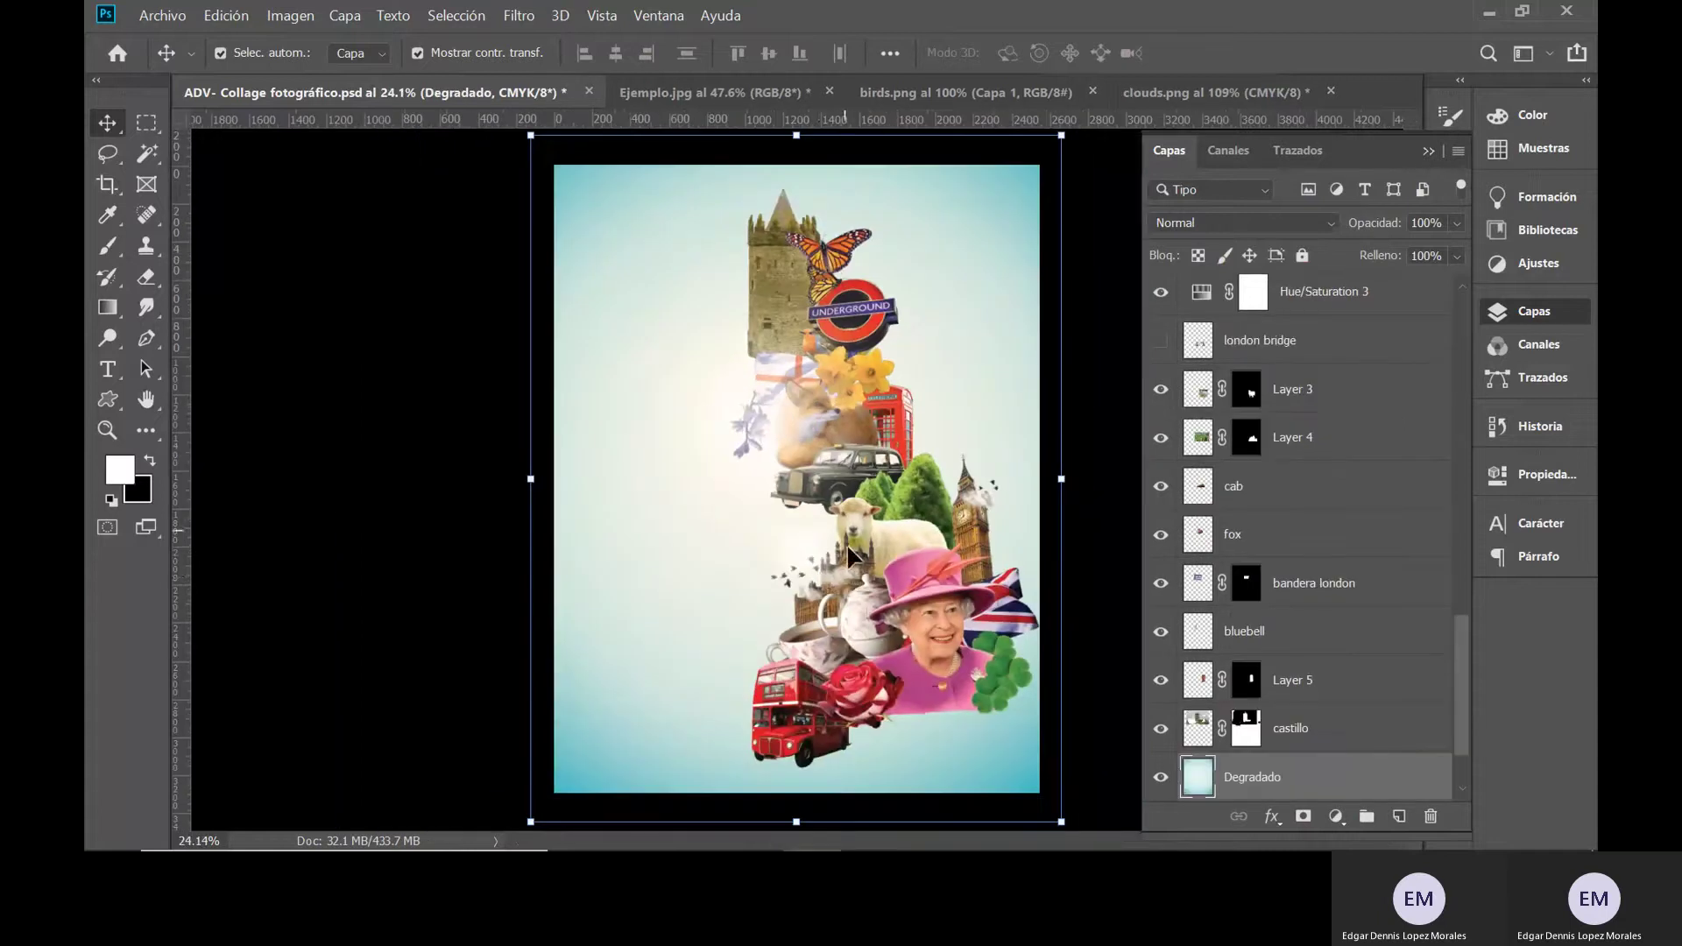
{"action": "scroll", "coordinate": [797, 434], "scroll_direction": "up", "scroll_amount": 1}
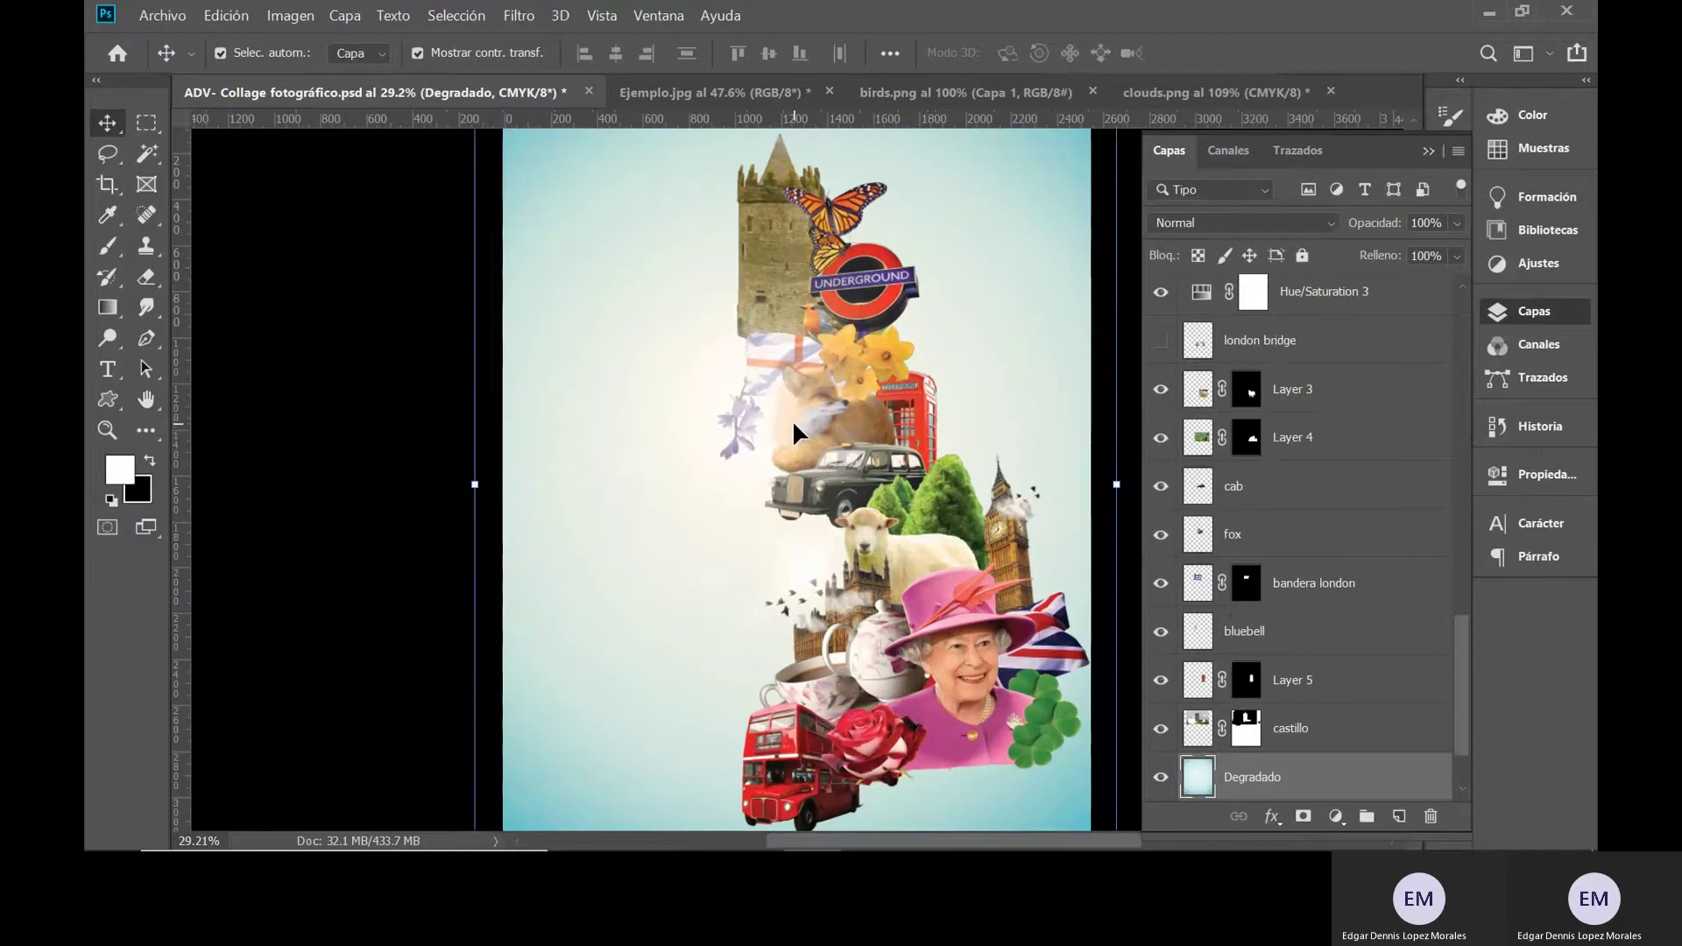
{"action": "left_click_drag", "start_coordinate": [793, 424], "coordinate": [769, 431]}
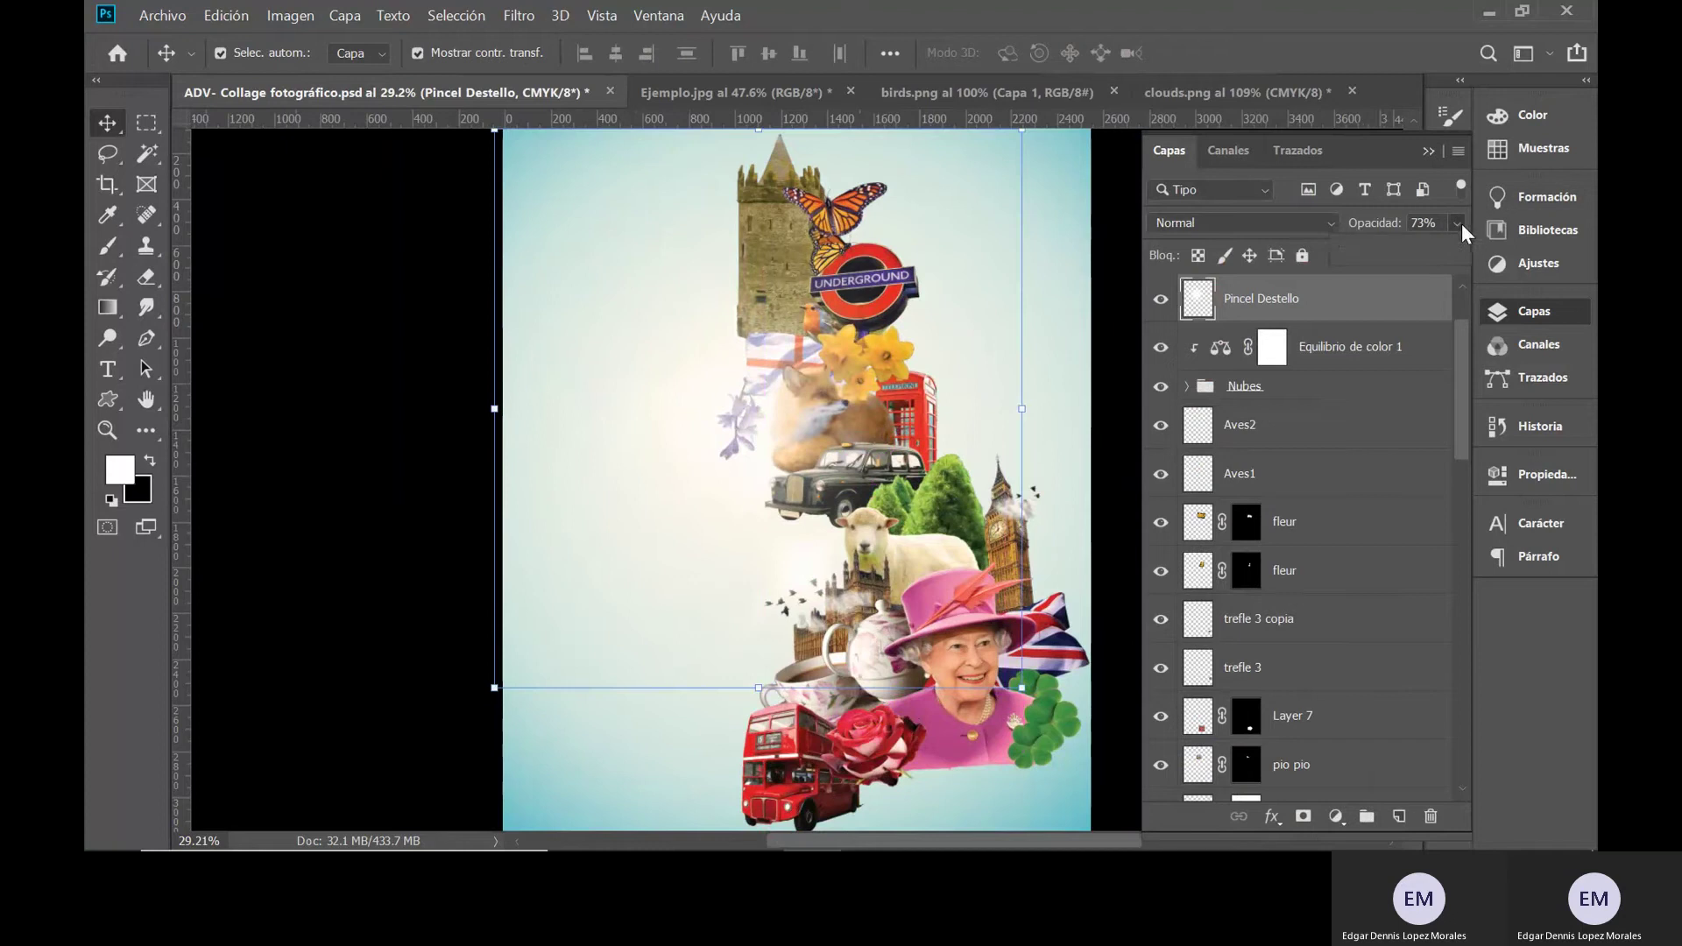
{"action": "left_click", "coordinate": [1457, 224]}
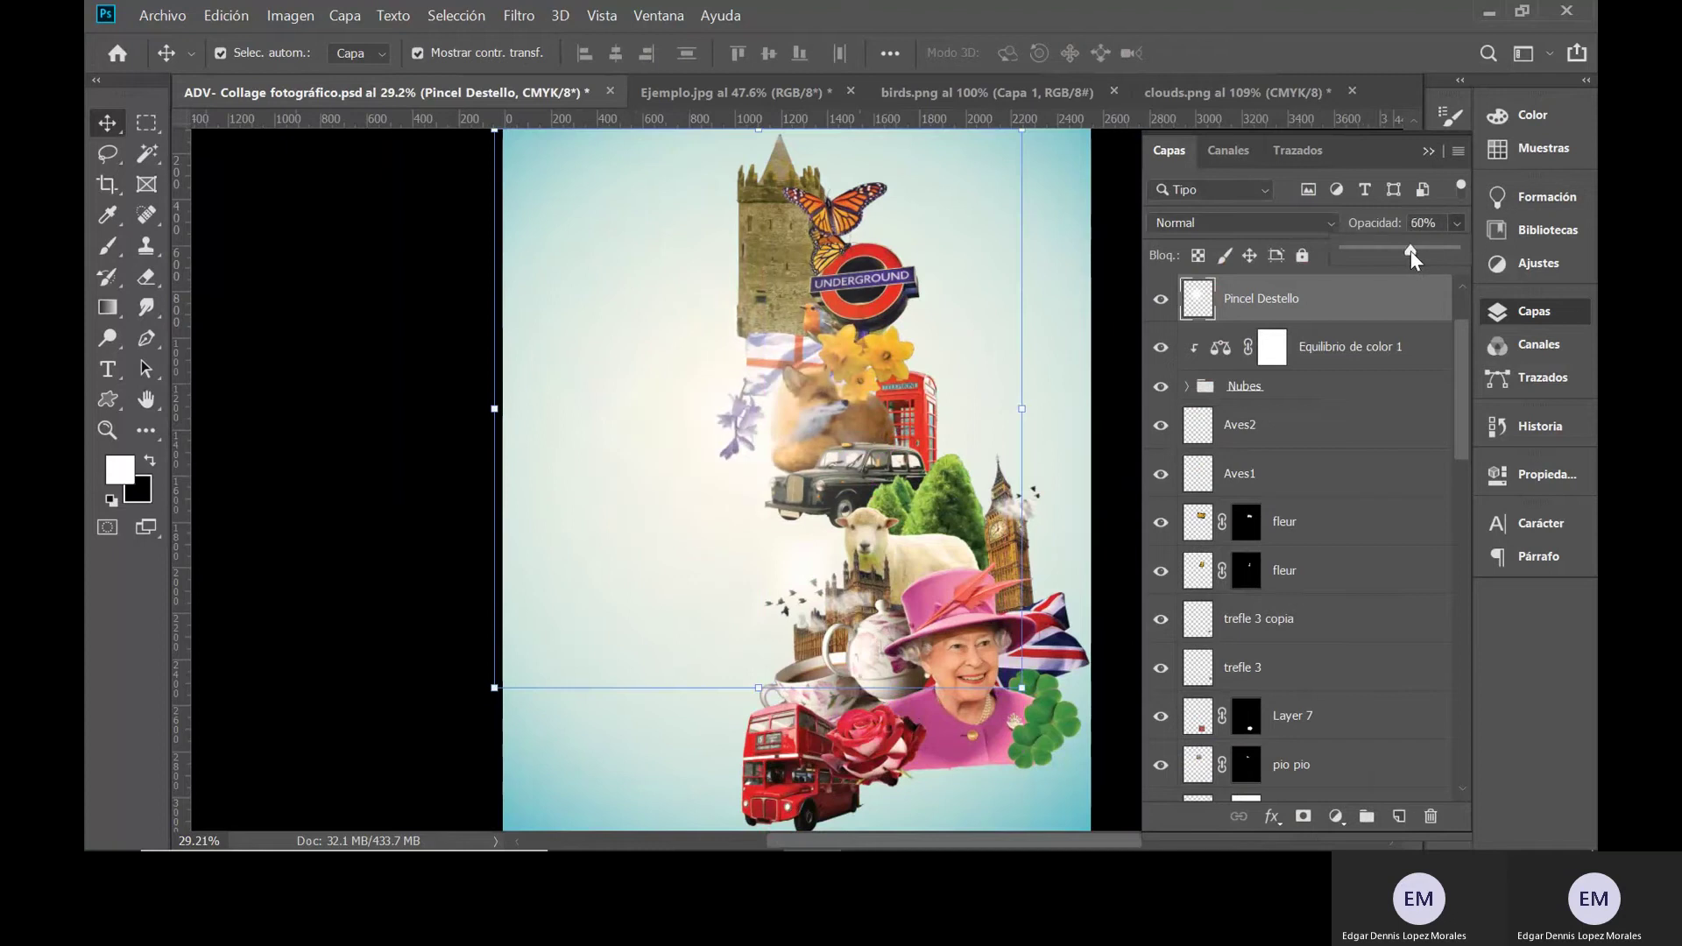
{"action": "left_click", "coordinate": [1346, 340]}
- Add a new layer above Equilibrio de color 1 and set the brush colour to golden yellow (H 43, S 74, B 88)
{"action": "left_click", "coordinate": [1306, 363]}
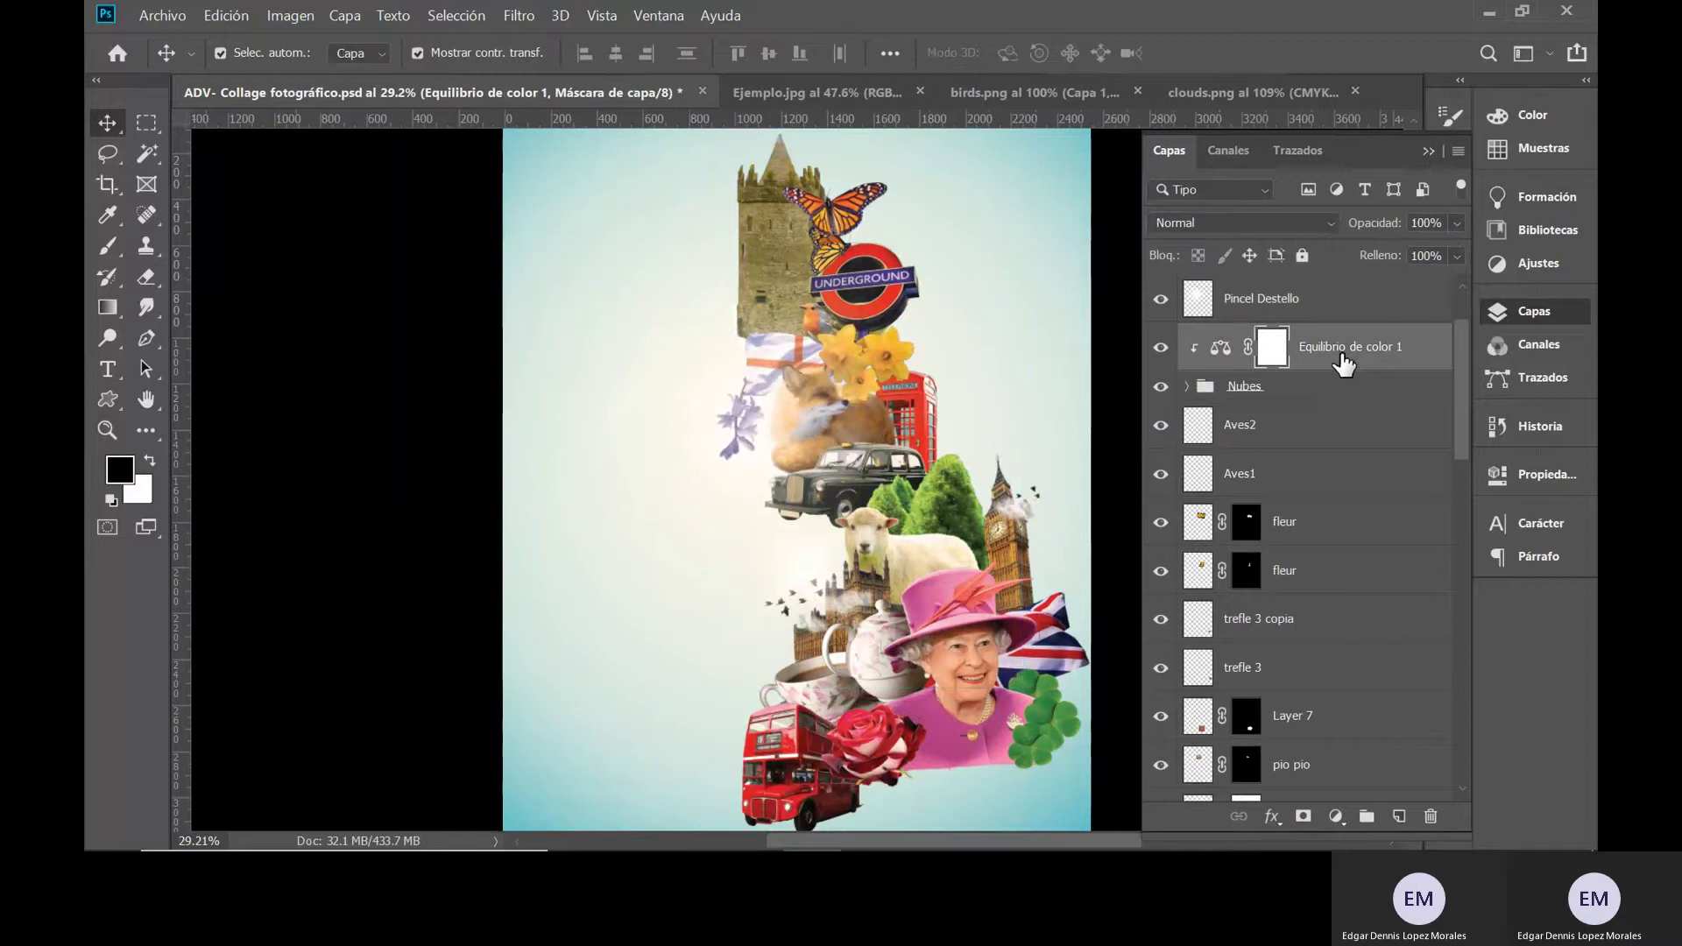
{"action": "left_click", "coordinate": [1399, 816]}
{"action": "key", "text": "x"}
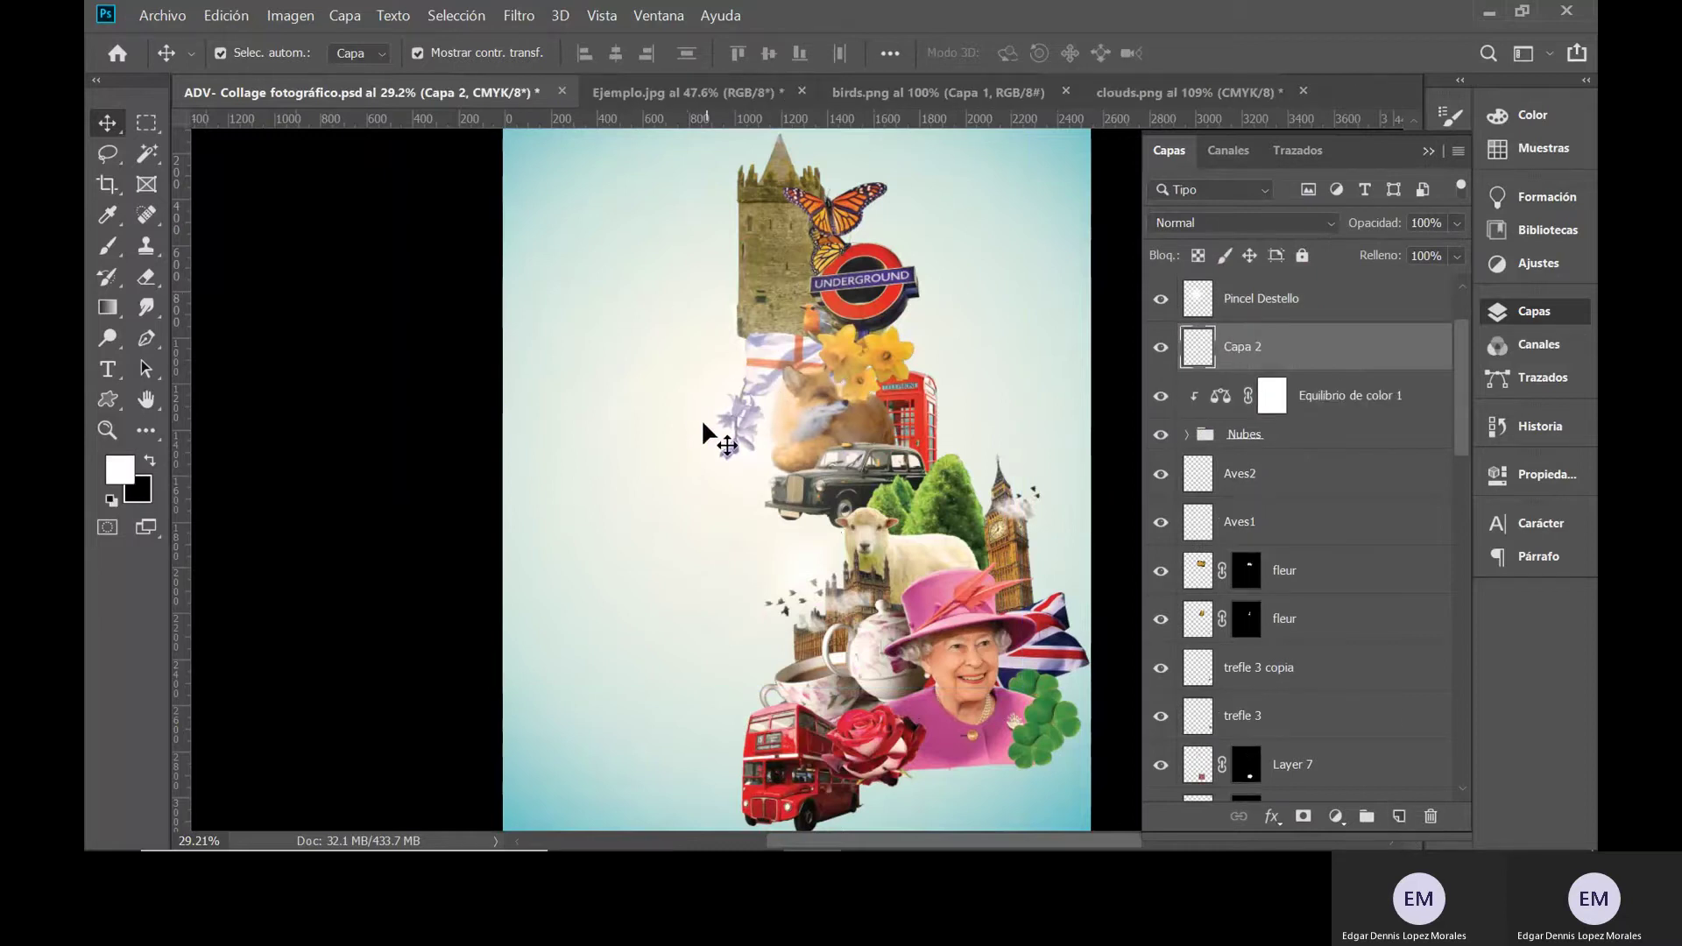
{"action": "left_click", "coordinate": [106, 248]}
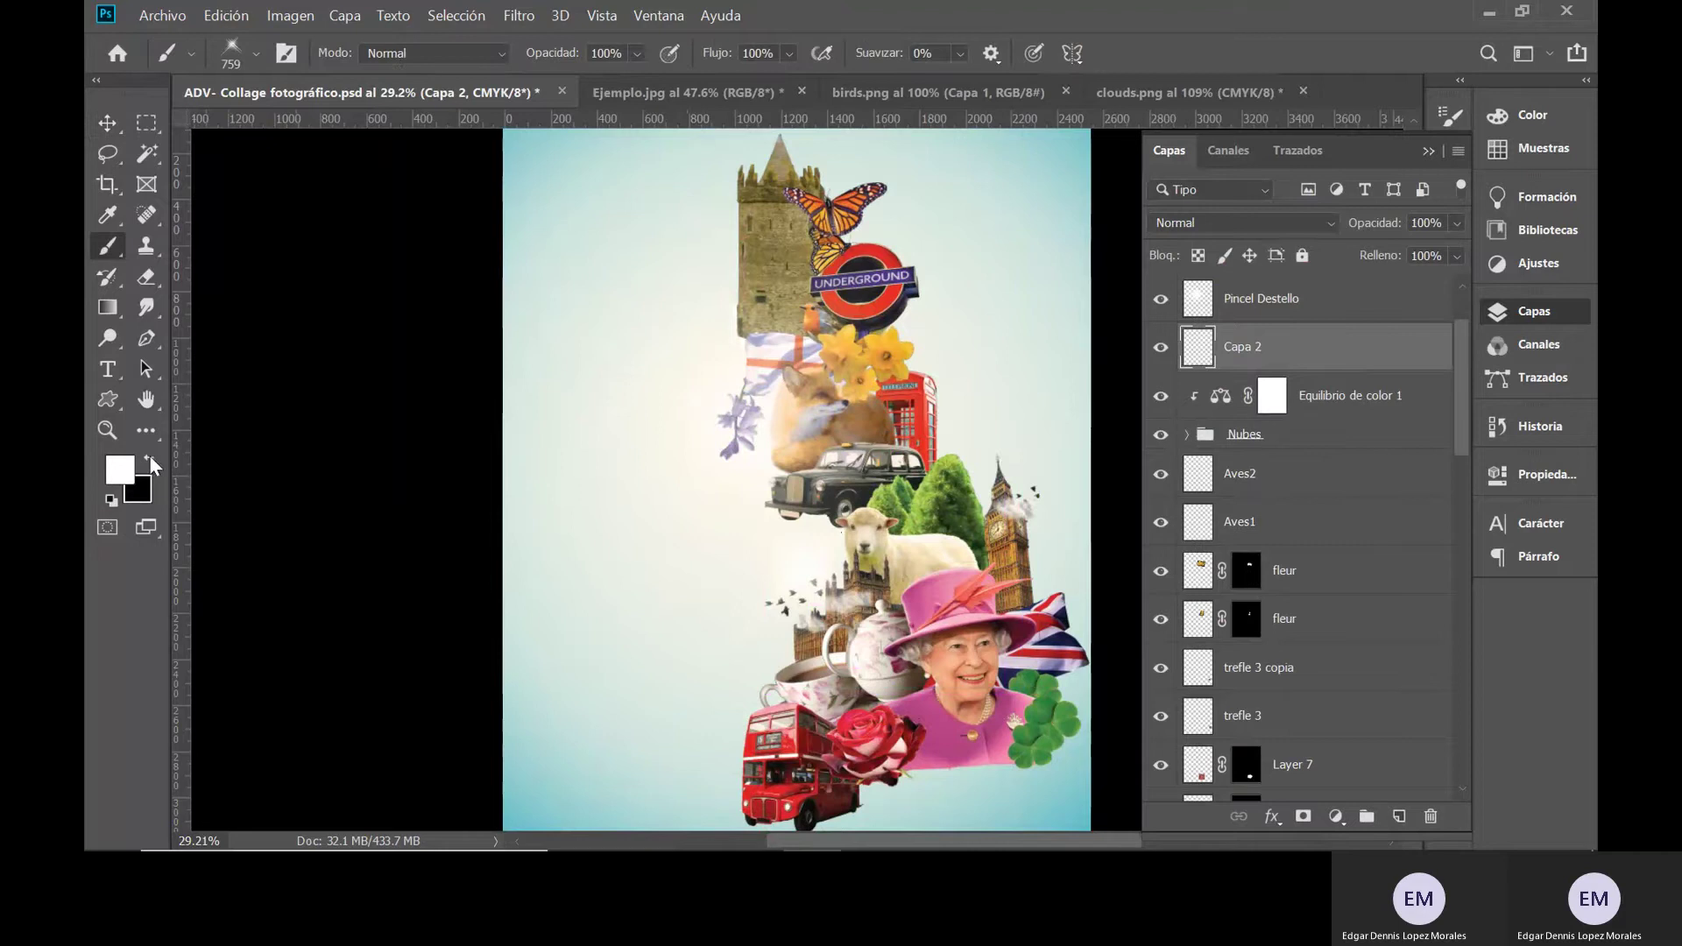
{"action": "left_click", "coordinate": [120, 469]}
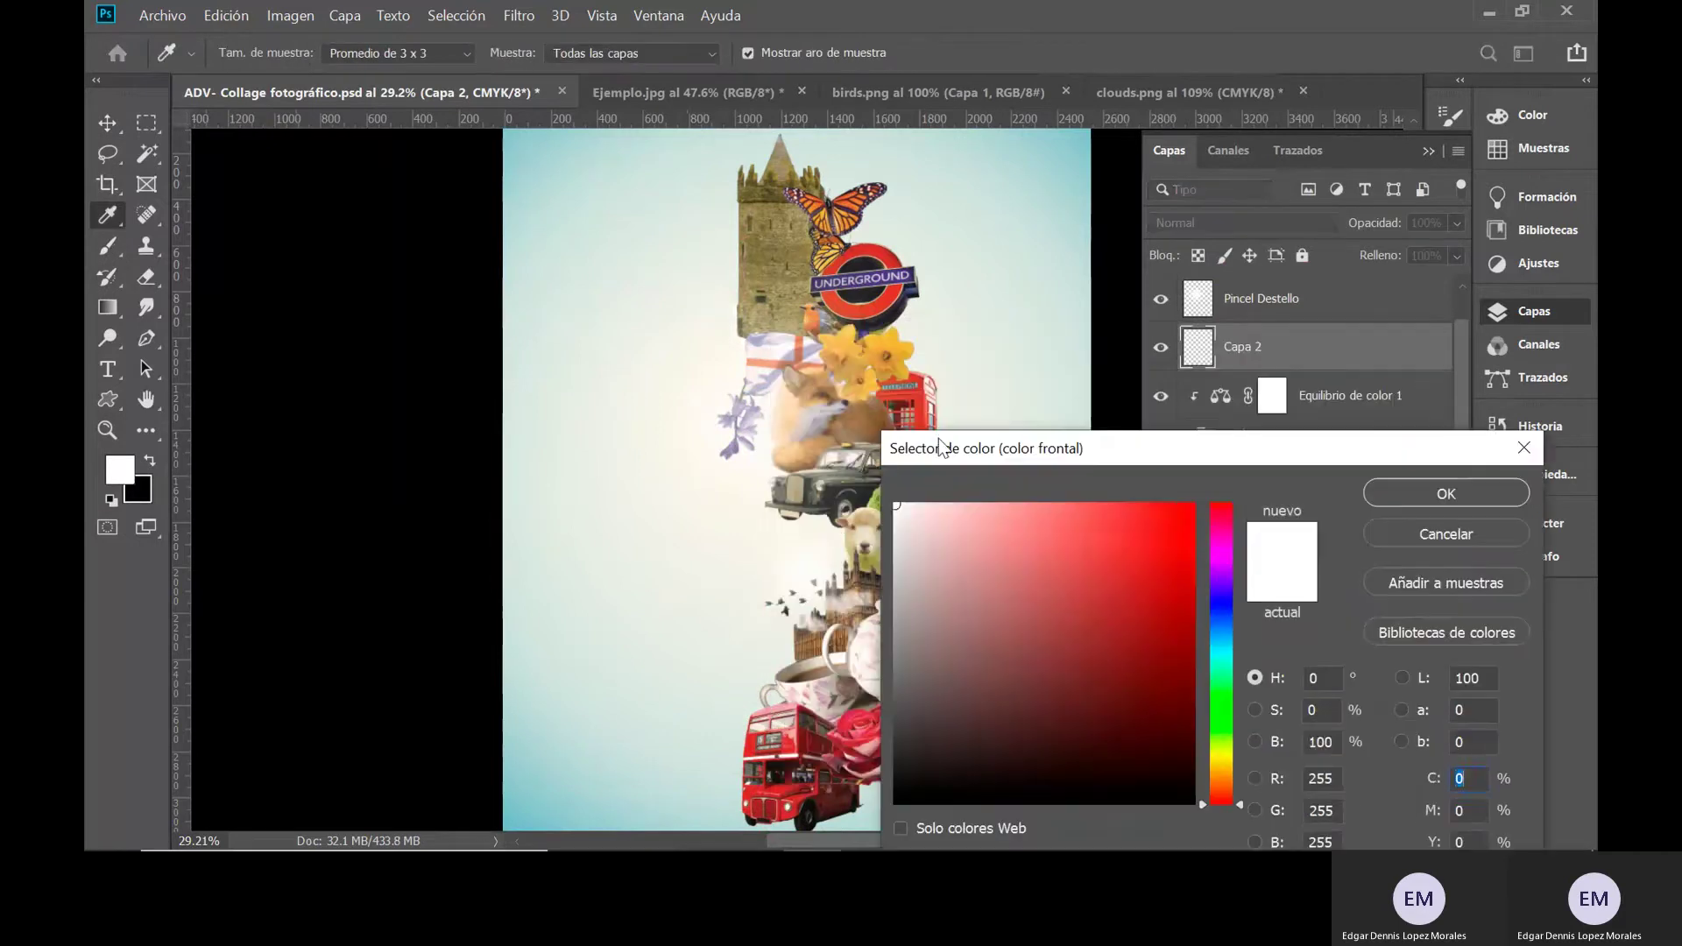
{"action": "left_click", "coordinate": [904, 354]}
{"action": "left_click", "coordinate": [1445, 494]}
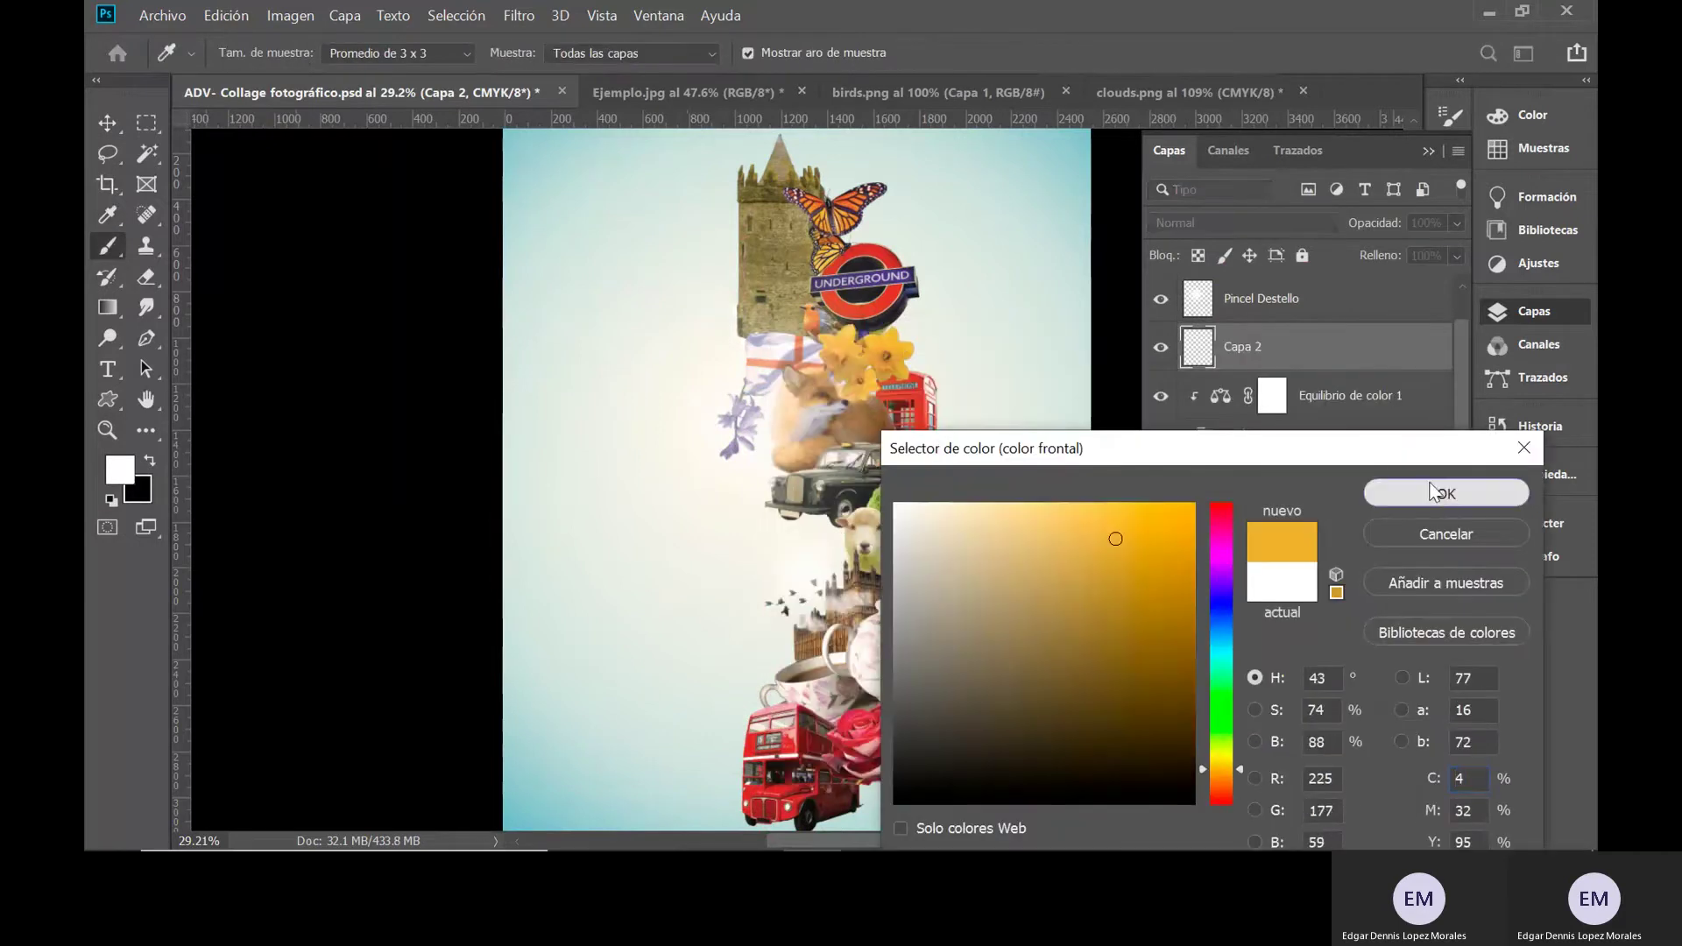
- Set the new layer's blend mode to Luz suave and its opacity to 5%
{"action": "left_click", "coordinate": [1323, 225]}
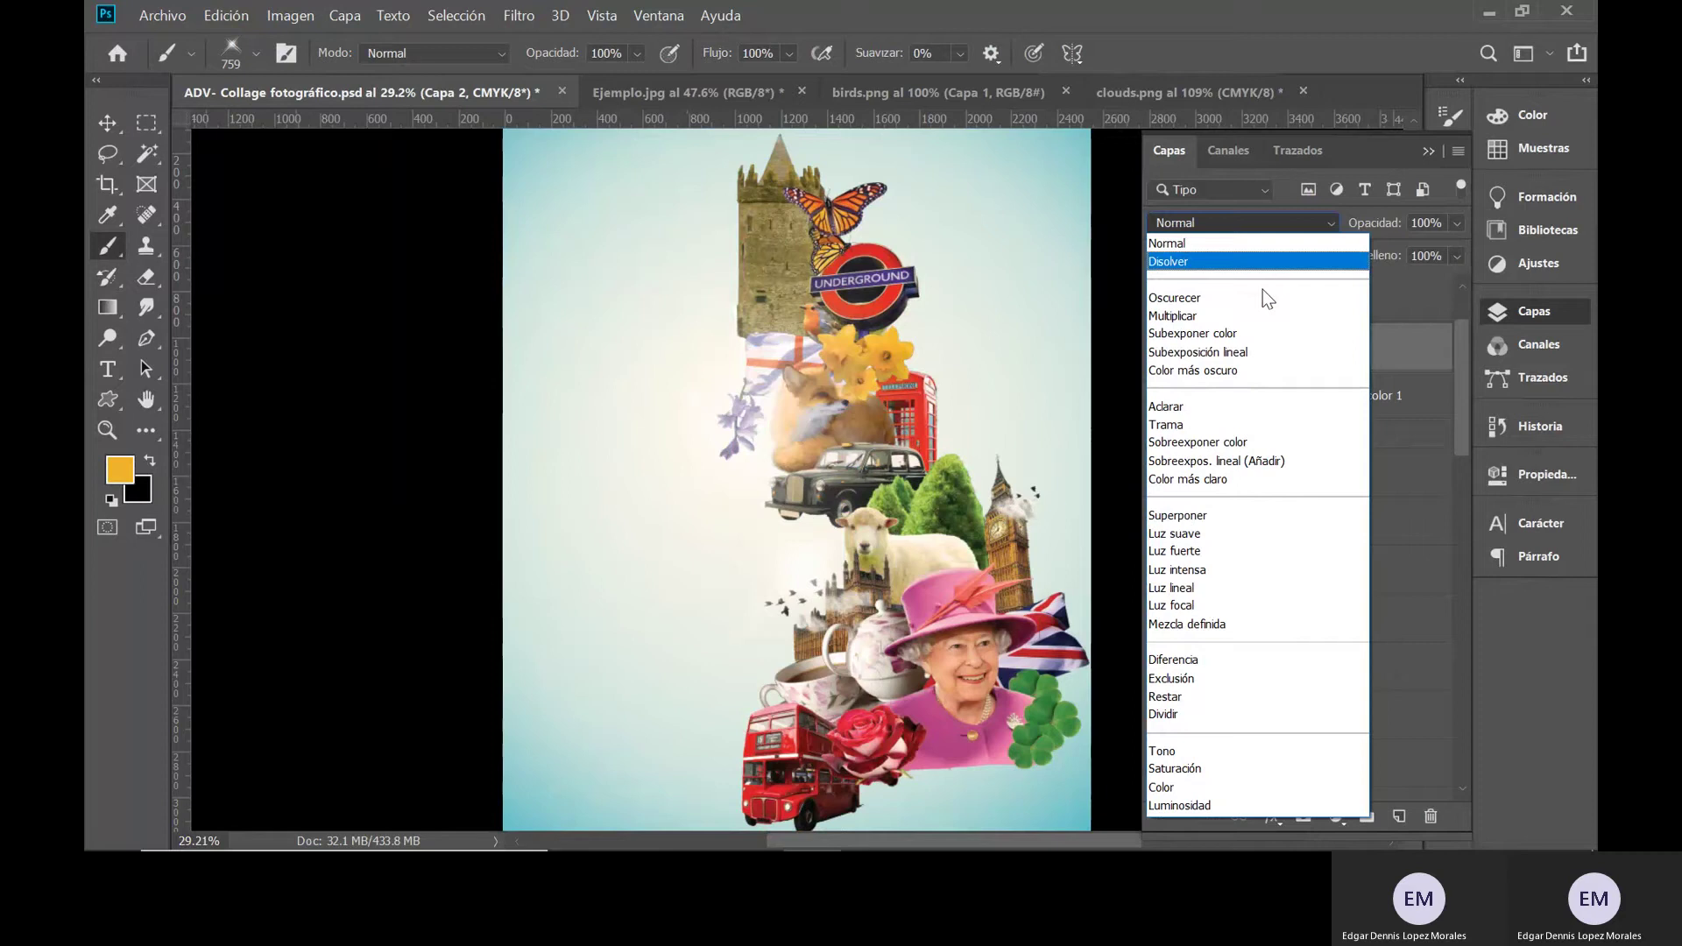
{"action": "left_click", "coordinate": [1178, 533]}
{"action": "left_click", "coordinate": [1457, 224]}
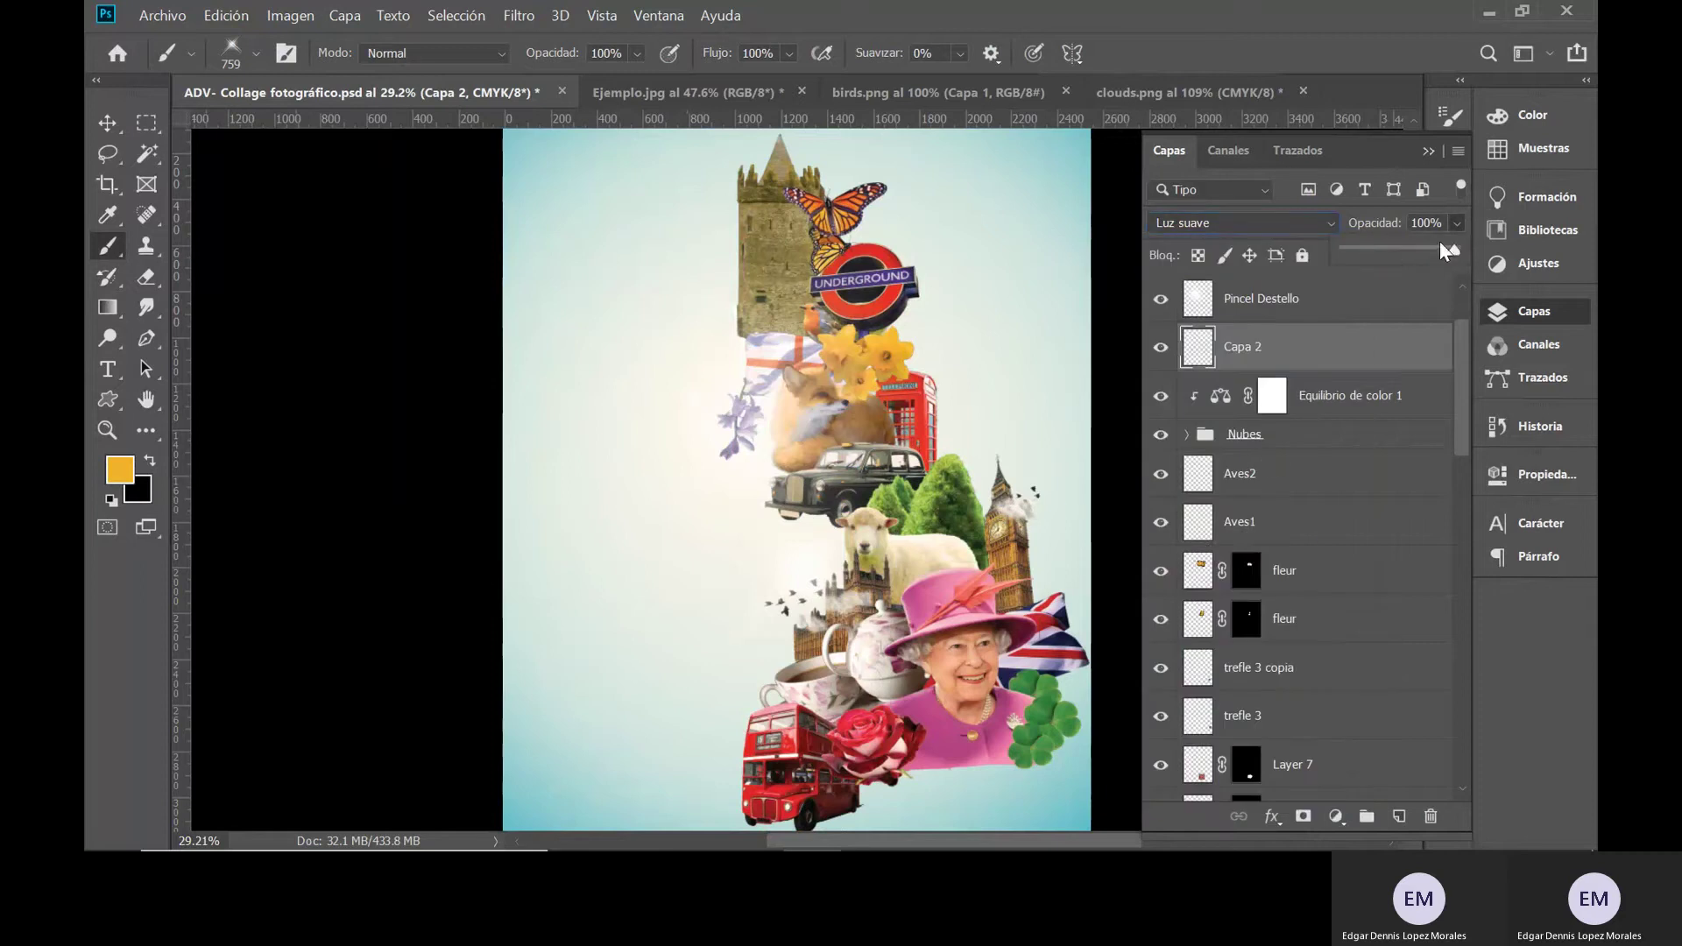
{"action": "left_click_drag", "start_coordinate": [1382, 258], "coordinate": [1350, 254]}
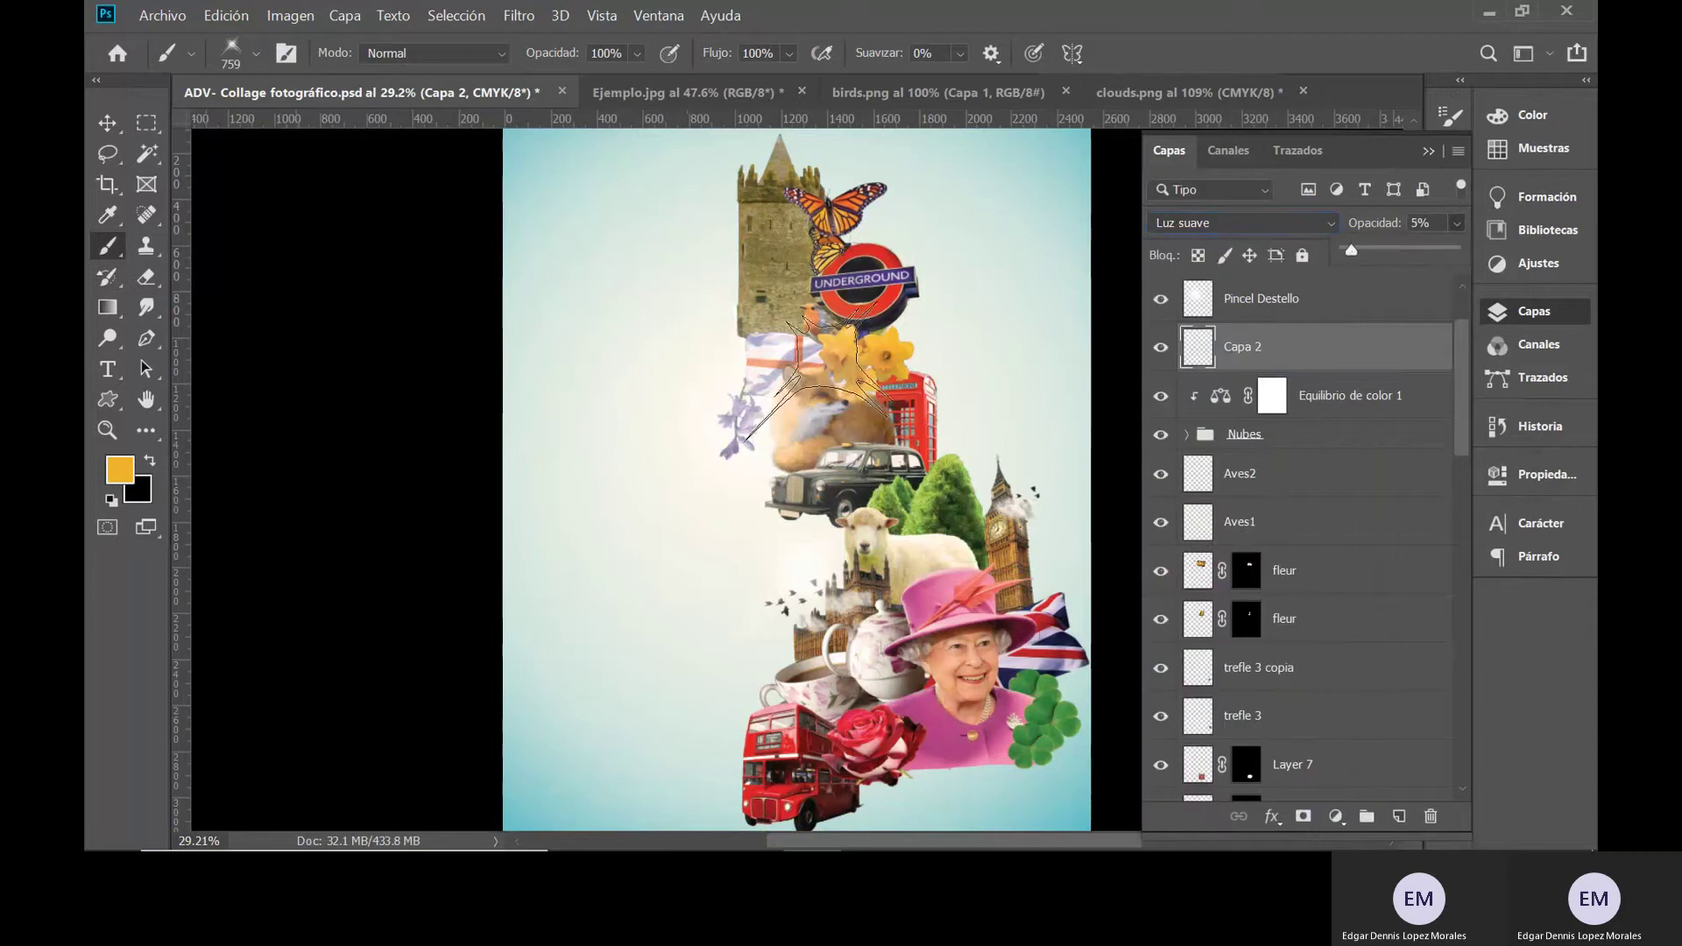
- Choose a round brush at 759 px with 0% hardness and lower its flow to 59%
{"action": "left_click", "coordinate": [230, 49]}
{"action": "left_click", "coordinate": [360, 232]}
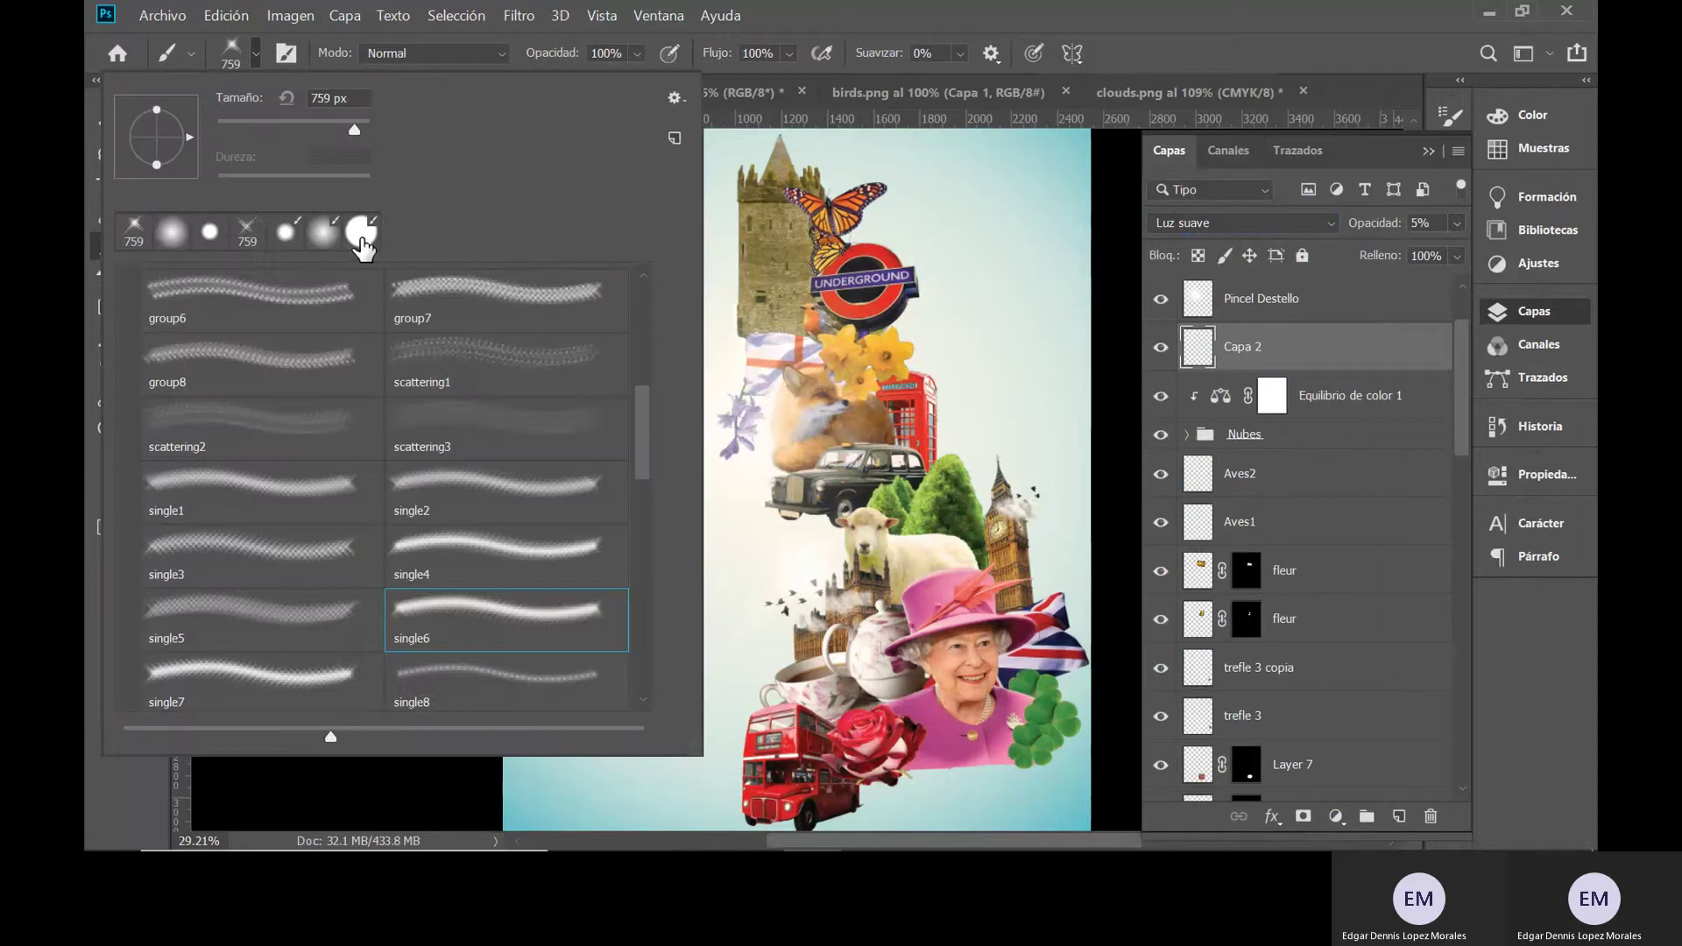
{"action": "left_click_drag", "start_coordinate": [358, 184], "coordinate": [217, 184]}
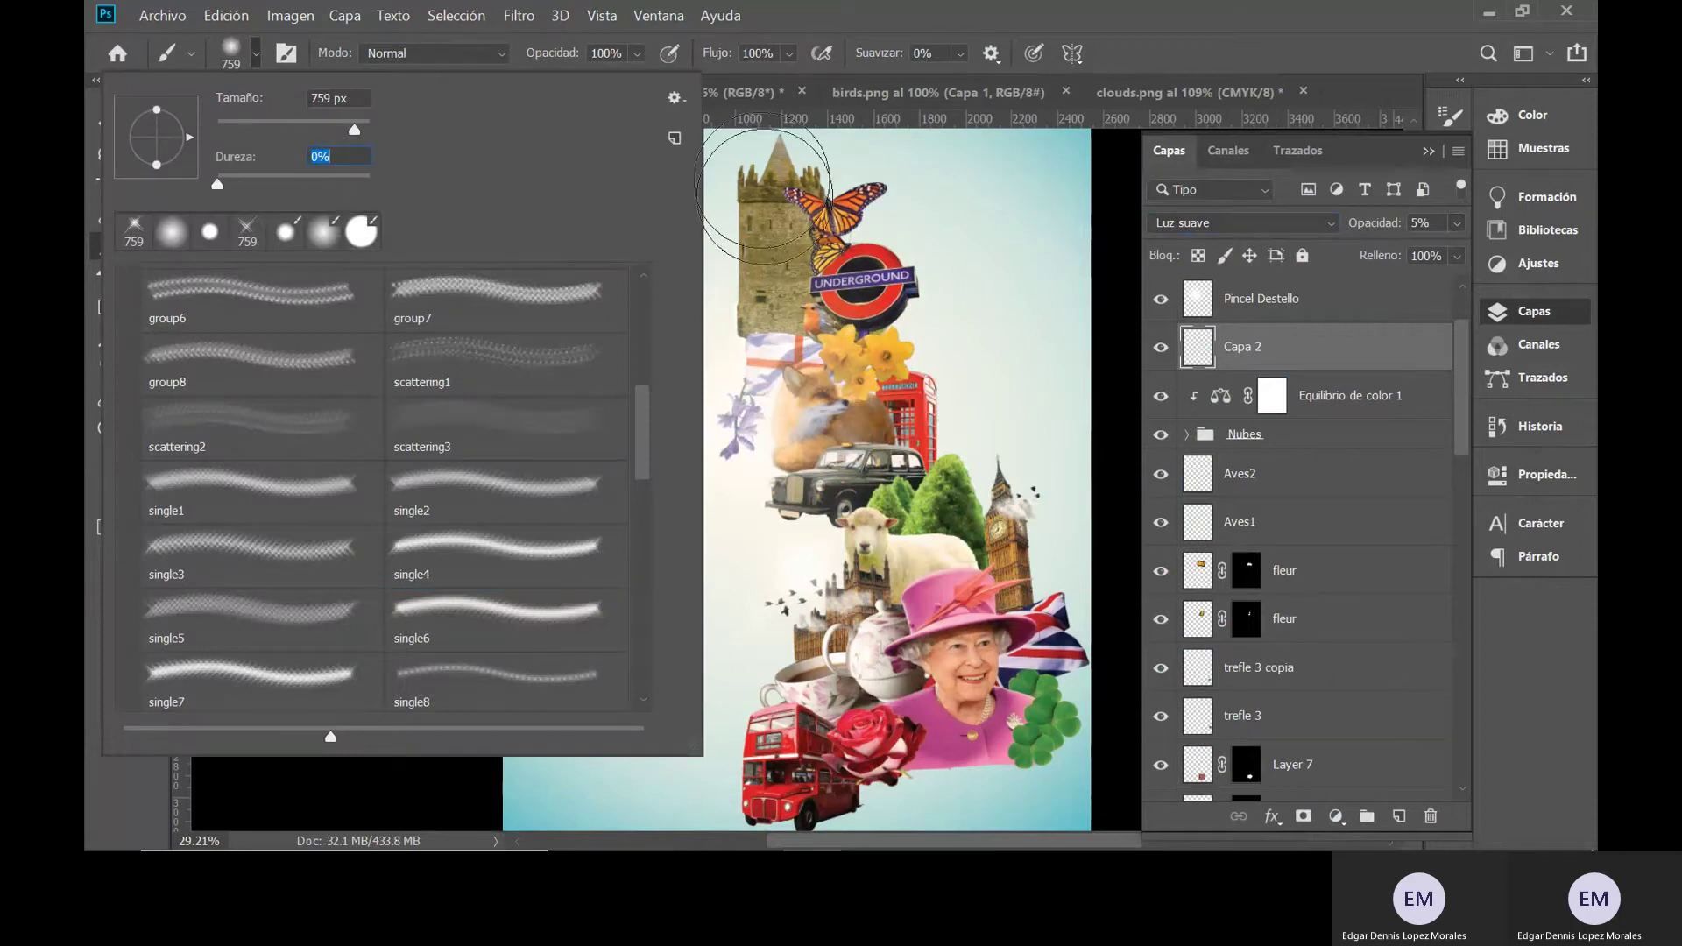
{"action": "left_click", "coordinate": [789, 58]}
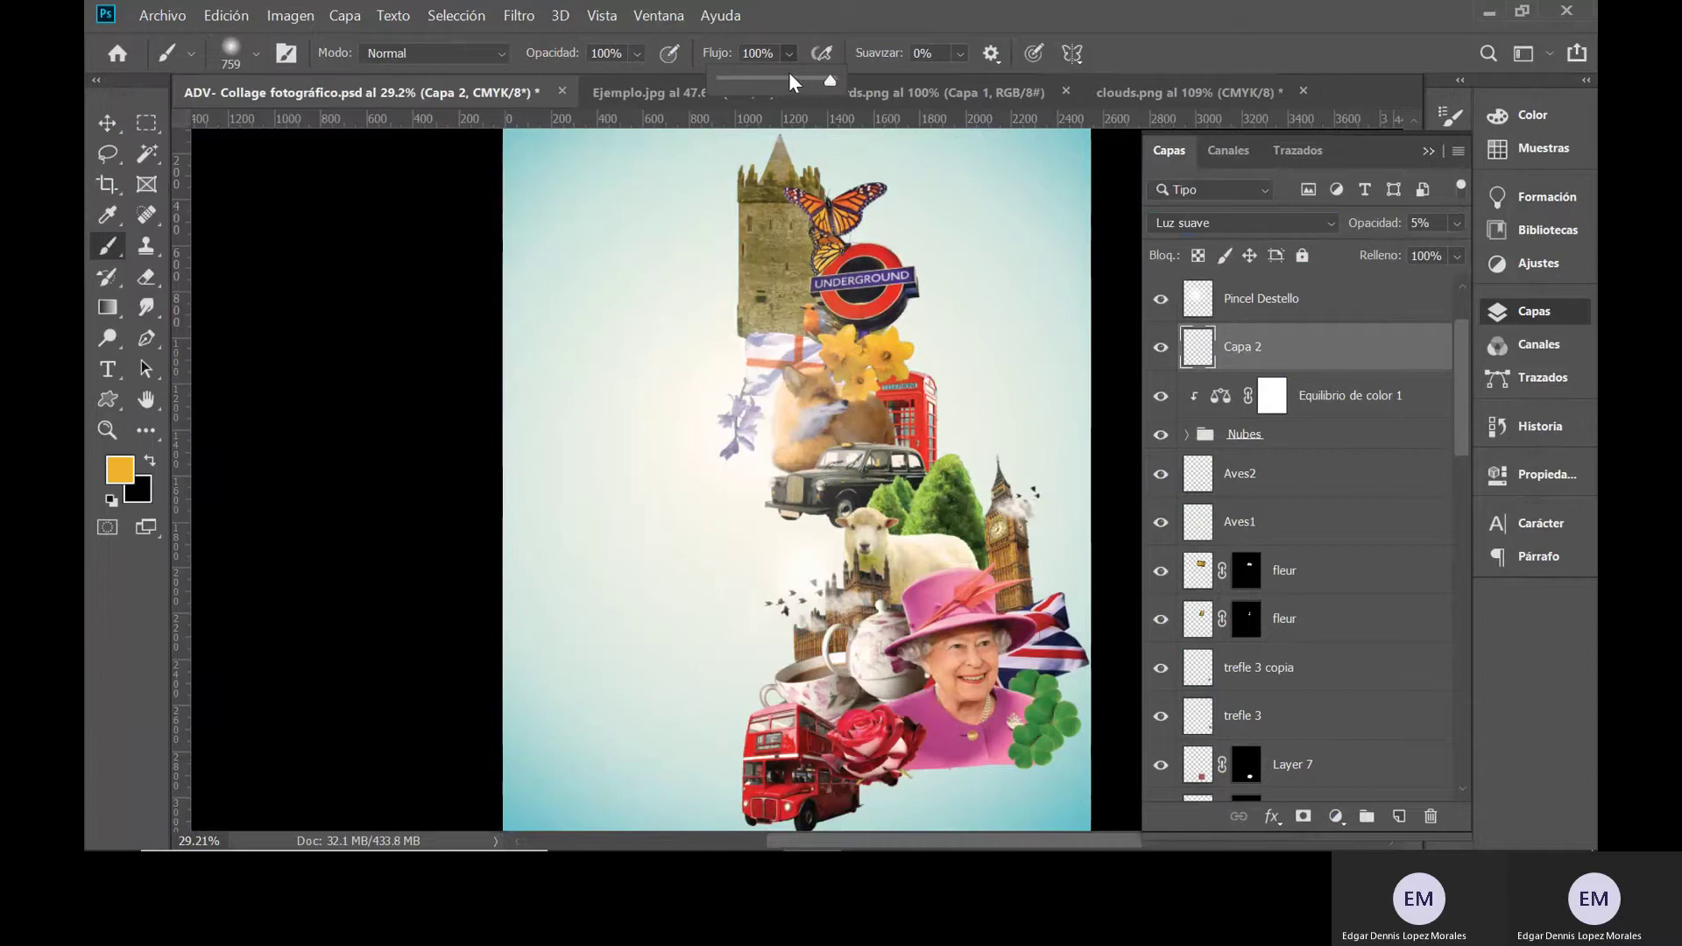
{"action": "left_click", "coordinate": [827, 404]}
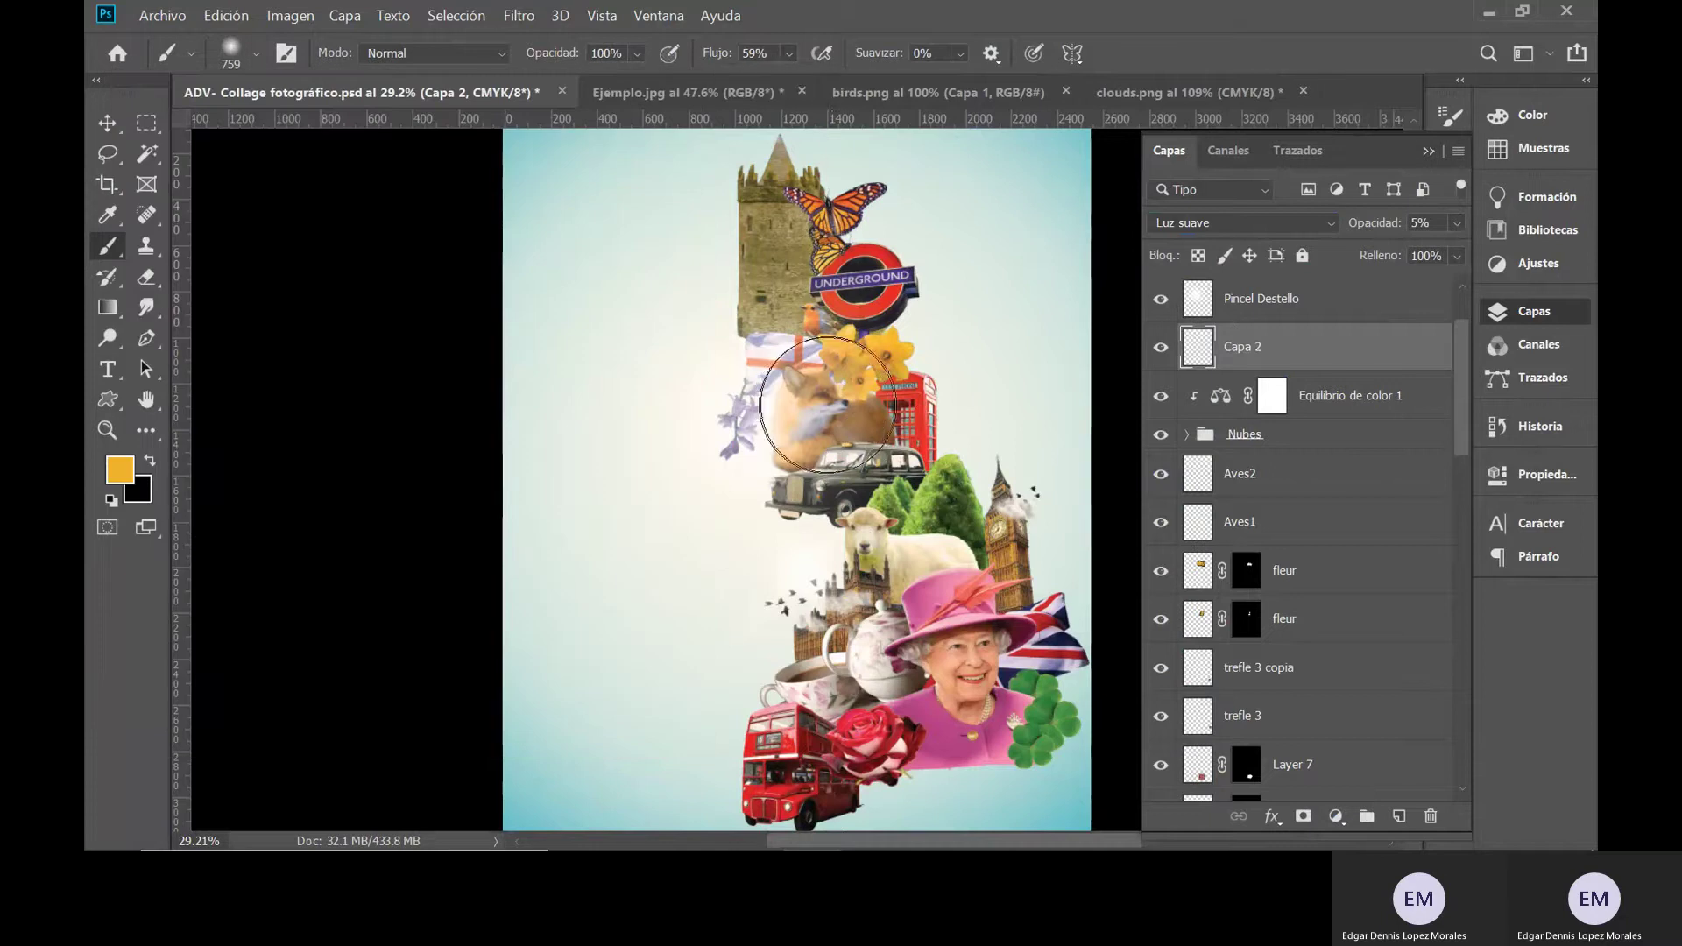
- Paint golden light over the fox and taxi on Capa 2 and set the layer's opacity to 53%
{"action": "mouse_move", "coordinate": [852, 460]}
{"action": "left_mouse_down"}
{"action": "mouse_move", "coordinate": [781, 339]}
{"action": "mouse_move", "coordinate": [848, 386]}
{"action": "mouse_move", "coordinate": [854, 455]}
{"action": "mouse_move", "coordinate": [857, 418]}
{"action": "mouse_move", "coordinate": [820, 358]}
{"action": "mouse_move", "coordinate": [822, 396]}
{"action": "left_mouse_up"}
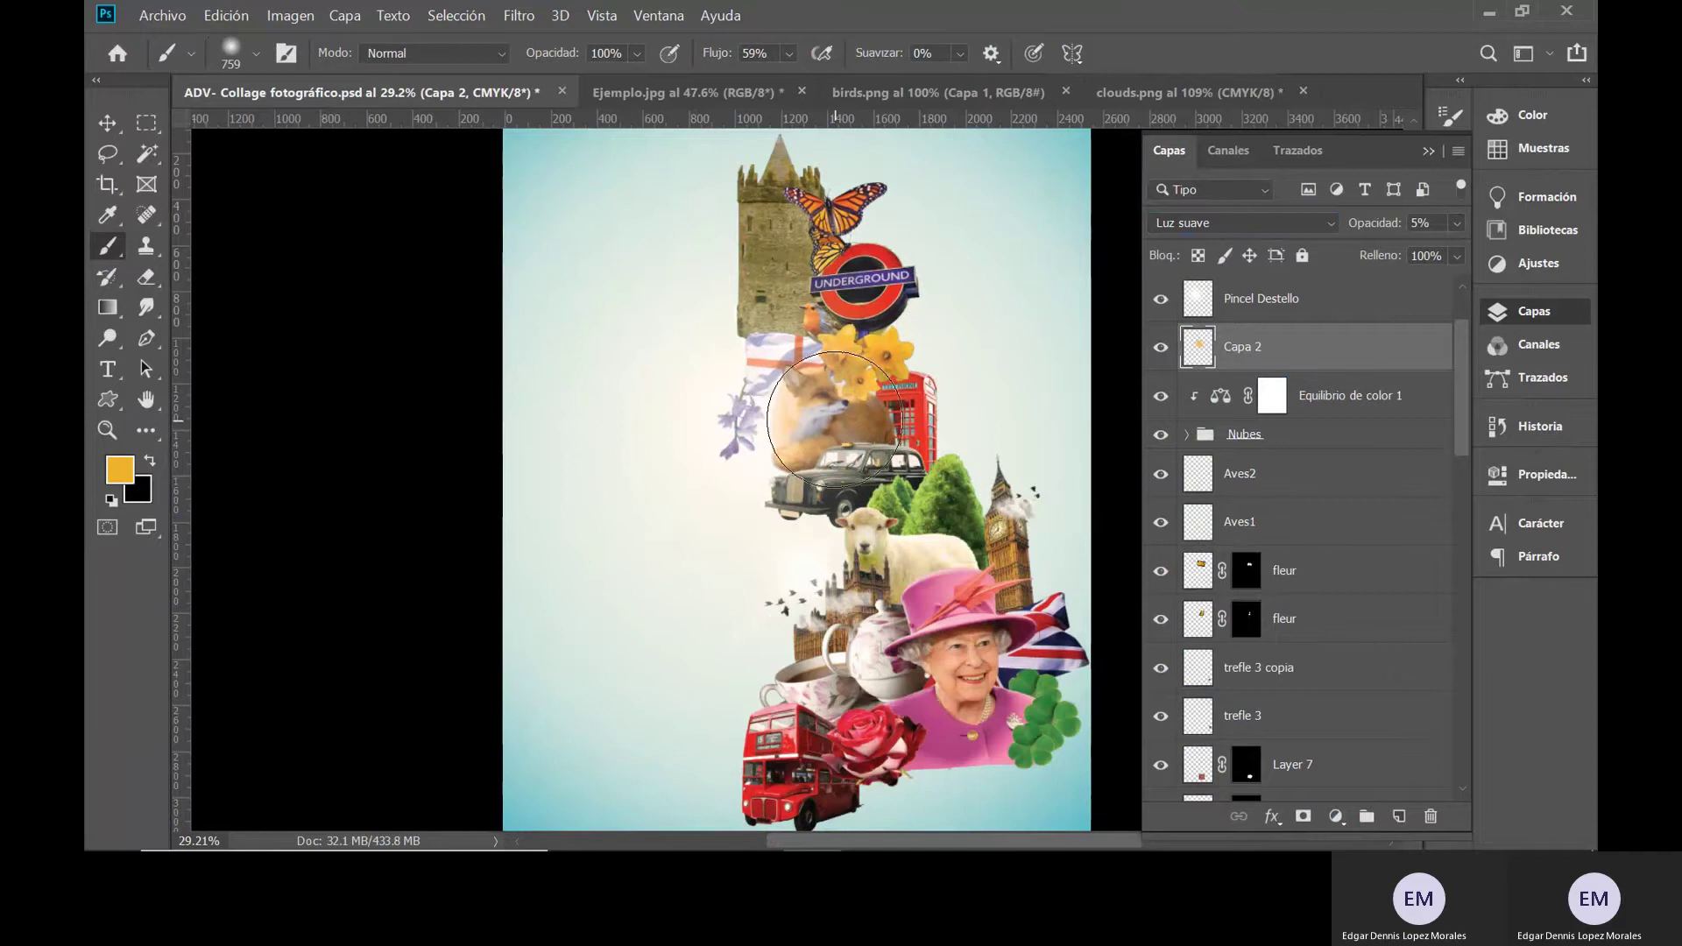
{"action": "left_click", "coordinate": [1457, 223]}
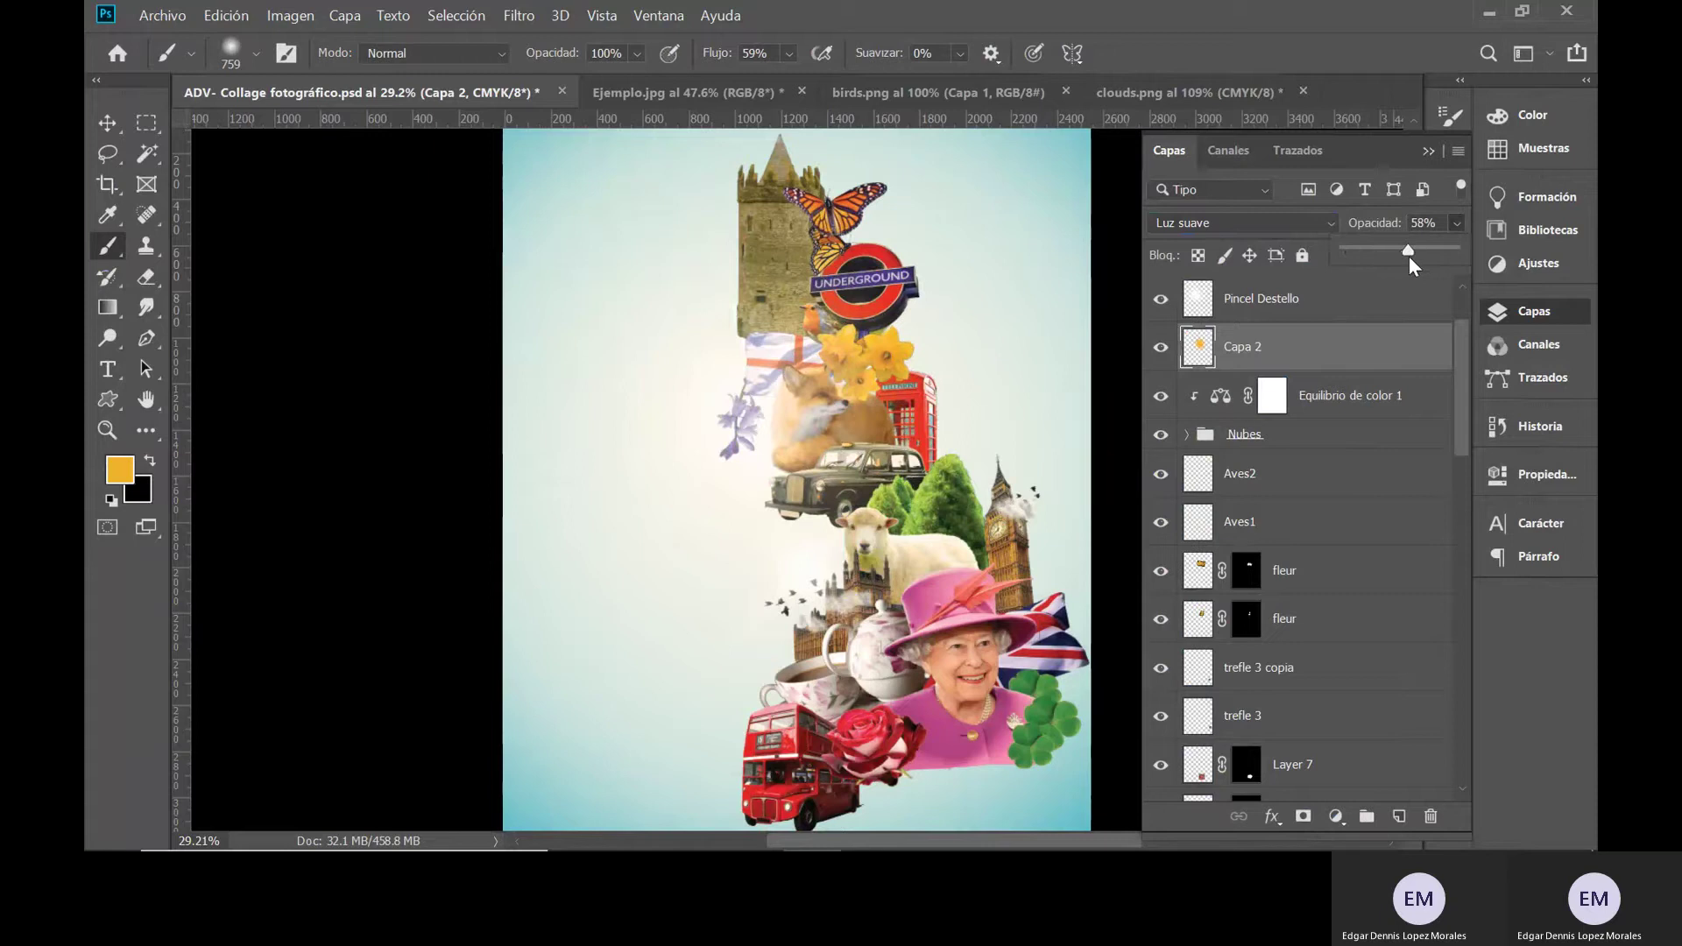
{"action": "left_click", "coordinate": [780, 354]}
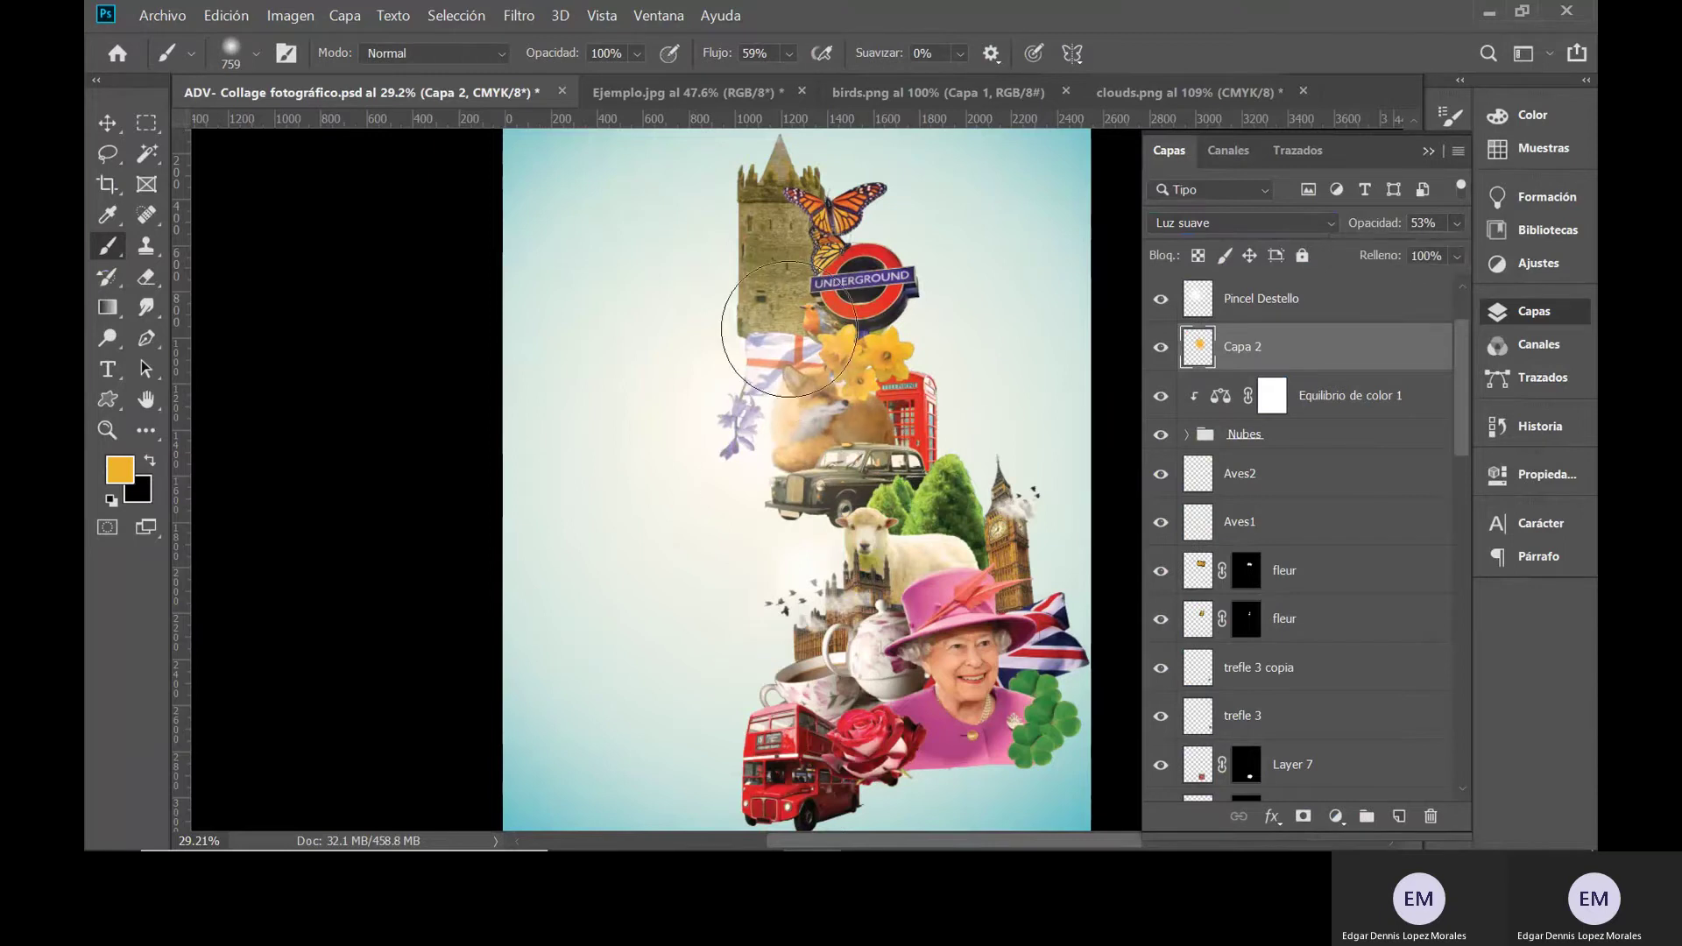
{"action": "mouse_move", "coordinate": [846, 431]}
{"action": "left_mouse_down"}
{"action": "mouse_move", "coordinate": [695, 450]}
{"action": "mouse_move", "coordinate": [695, 350]}
{"action": "mouse_move", "coordinate": [751, 450]}
{"action": "mouse_move", "coordinate": [806, 434]}
{"action": "left_mouse_up"}
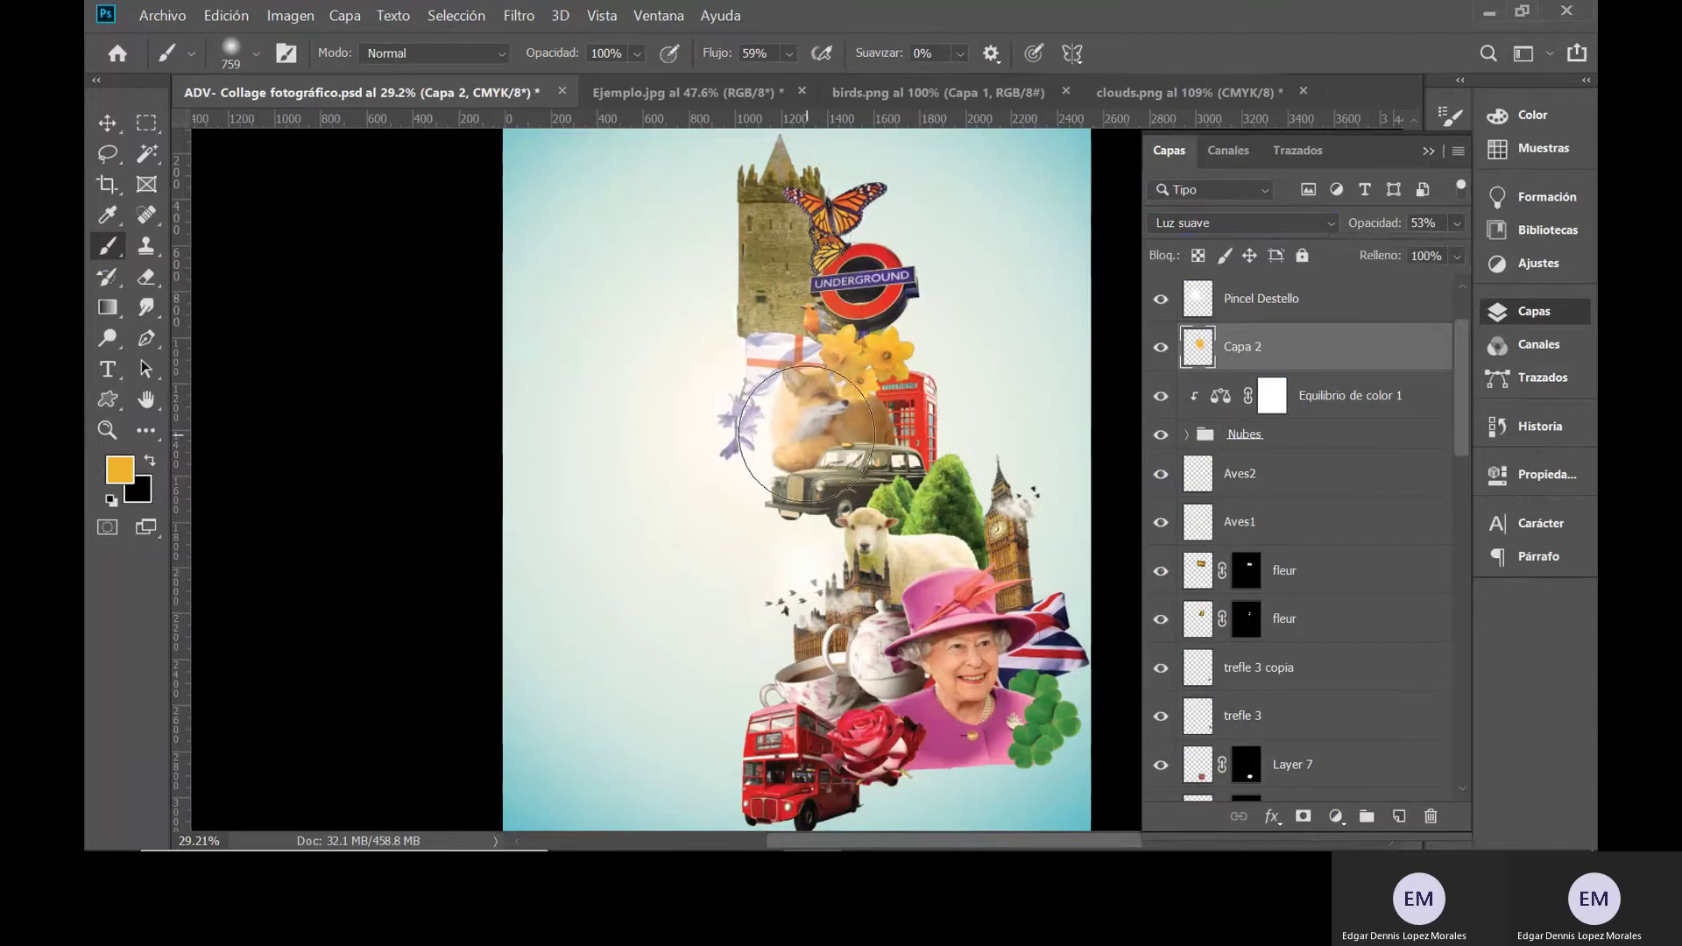
- Reduce the brush to 147 px, paint more golden light around the daffodils and fox, and deselect the layer
{"action": "left_click", "coordinate": [253, 55]}
{"action": "left_click", "coordinate": [333, 130]}
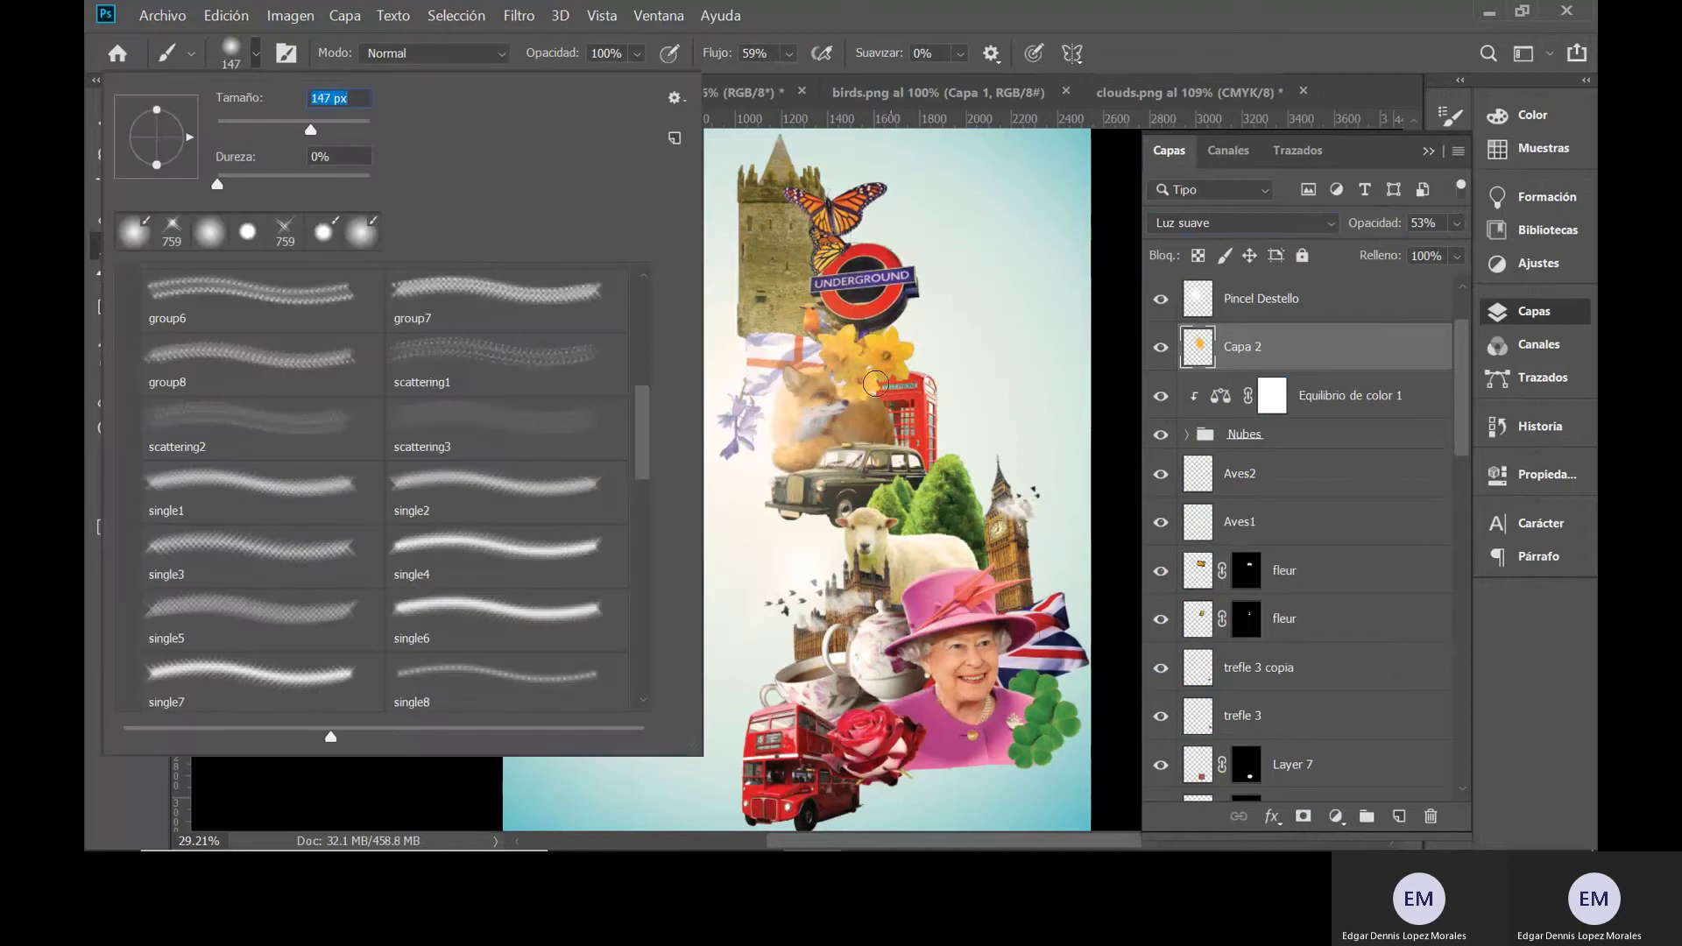
{"action": "left_click", "coordinate": [887, 398]}
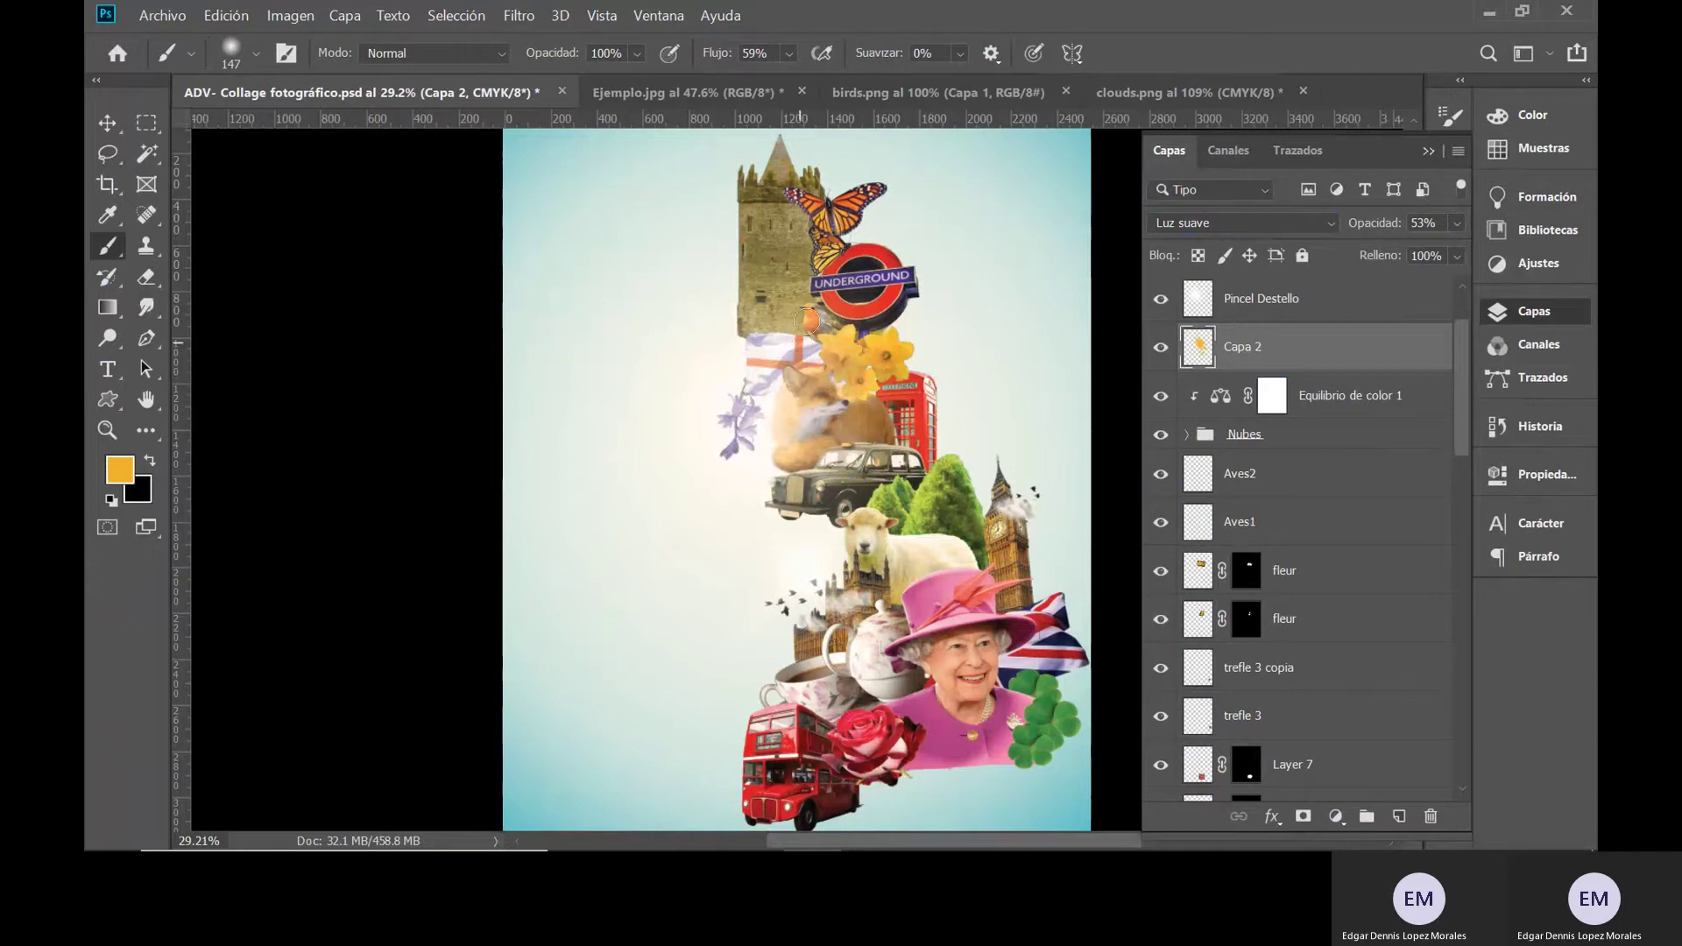
{"action": "left_click", "coordinate": [107, 123]}
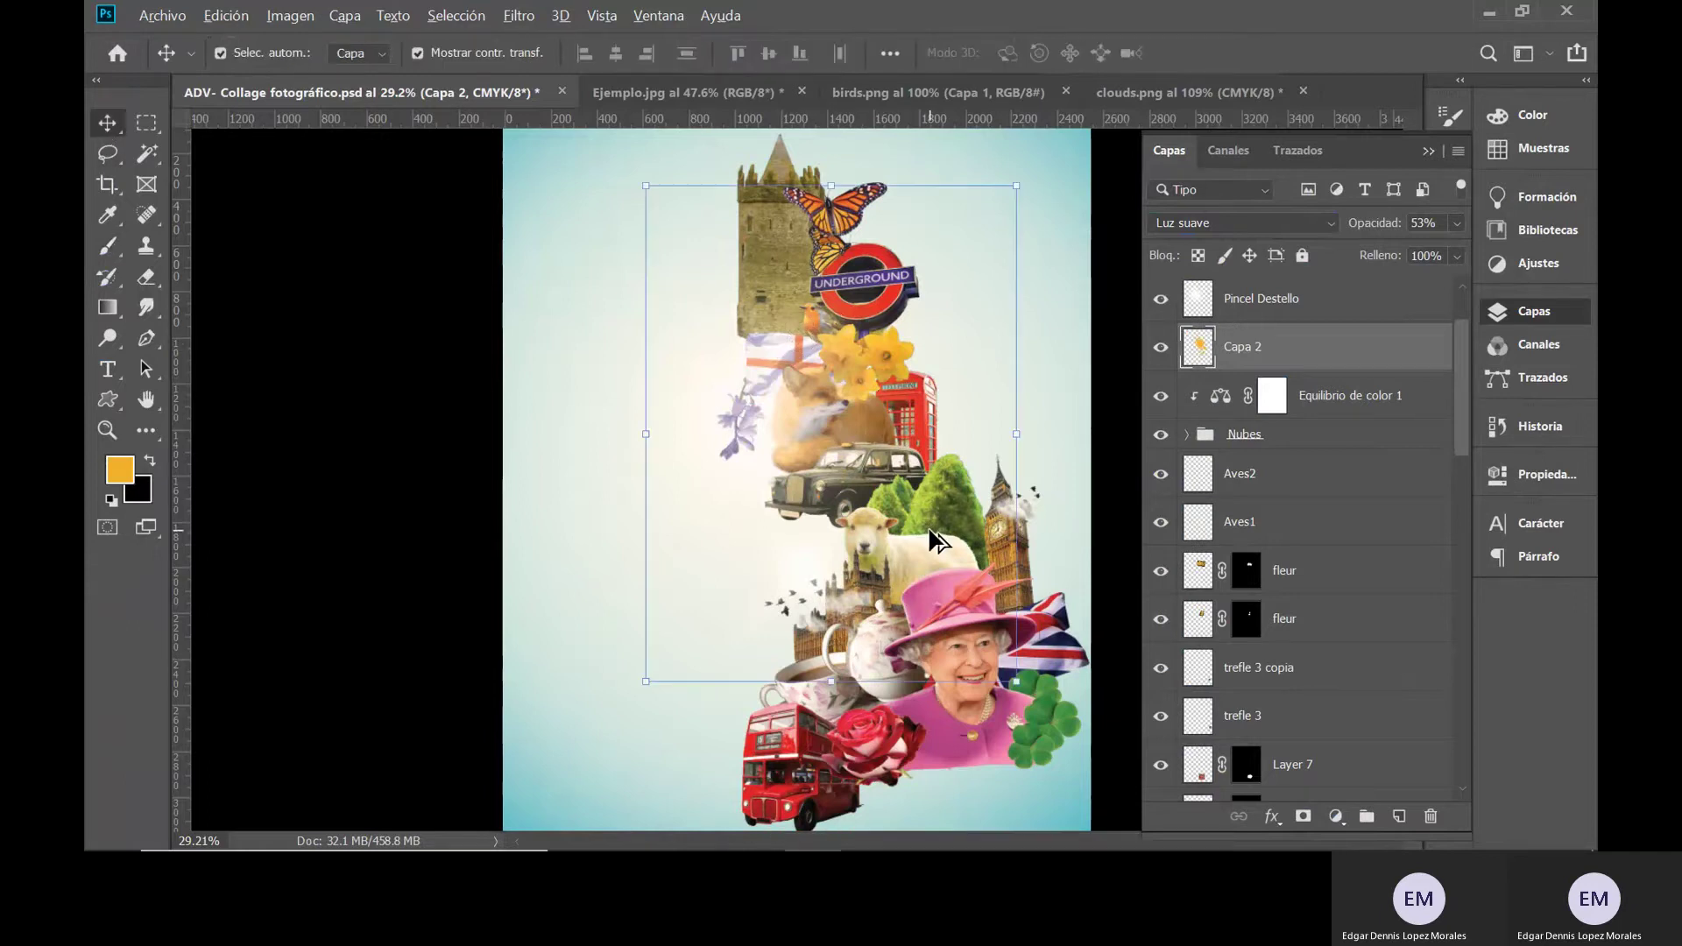
{"action": "scroll", "coordinate": [1066, 425], "scroll_direction": "down", "scroll_amount": 2}
{"action": "left_click", "coordinate": [1066, 425]}
{"action": "scroll", "coordinate": [832, 508], "scroll_direction": "up", "scroll_amount": 2}
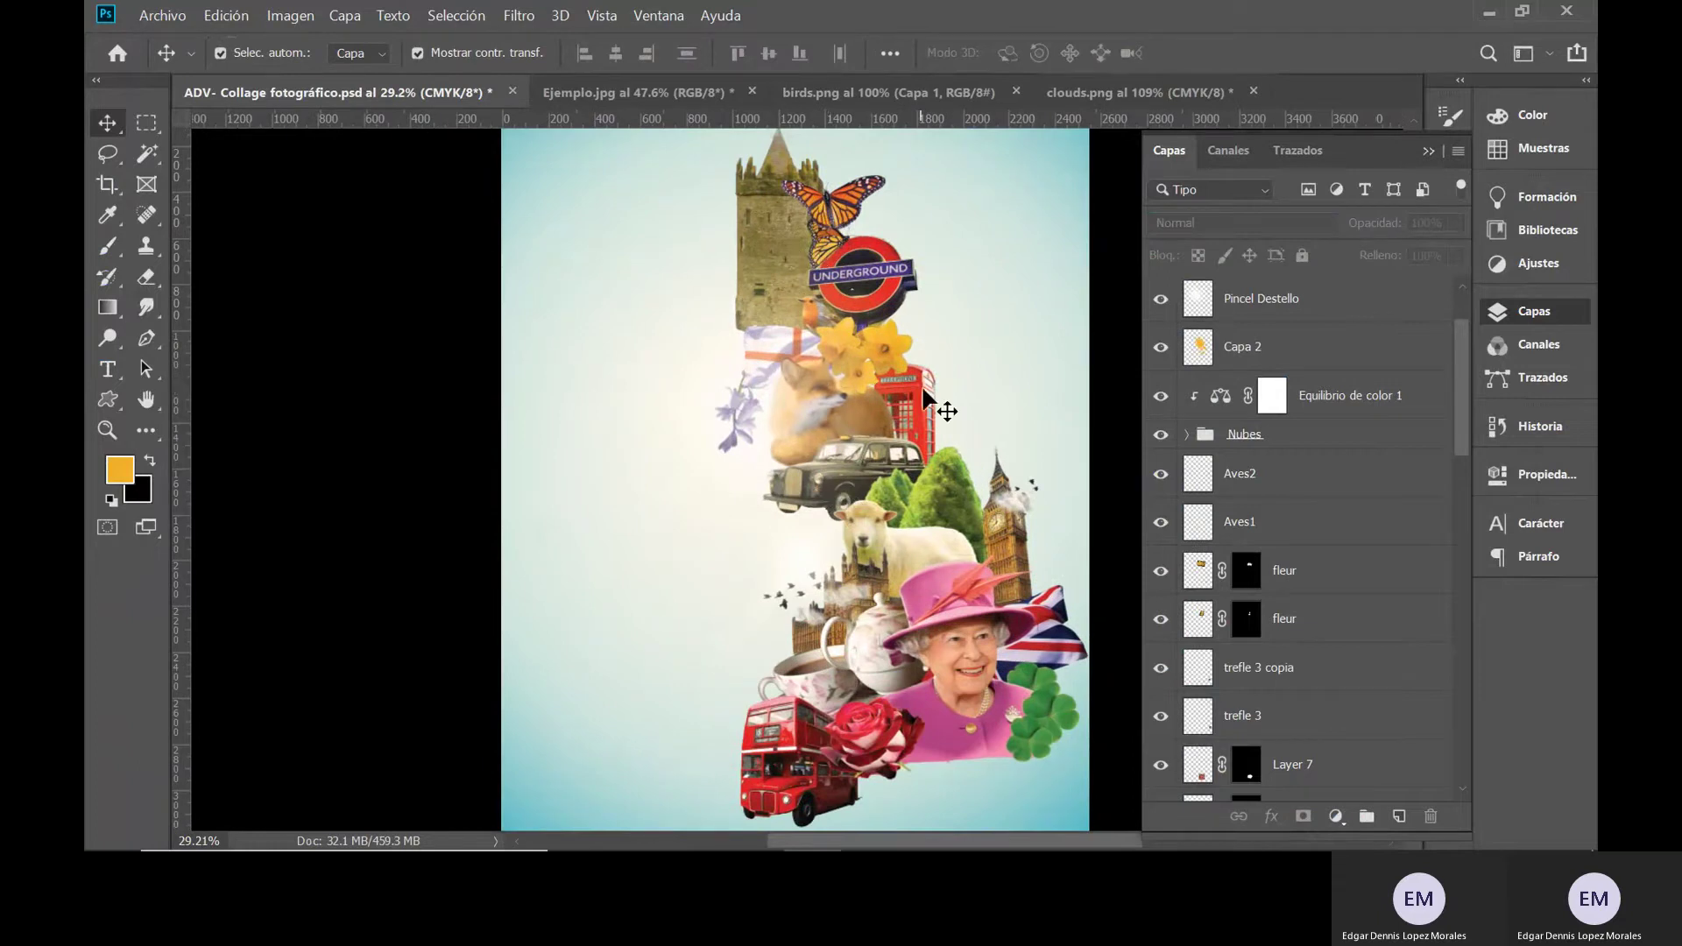
- Select the Filtro de fotografía 1 layer at the top of the stack and activate the Horizontal Type tool
{"action": "scroll", "coordinate": [803, 473], "scroll_direction": "down", "scroll_amount": 2}
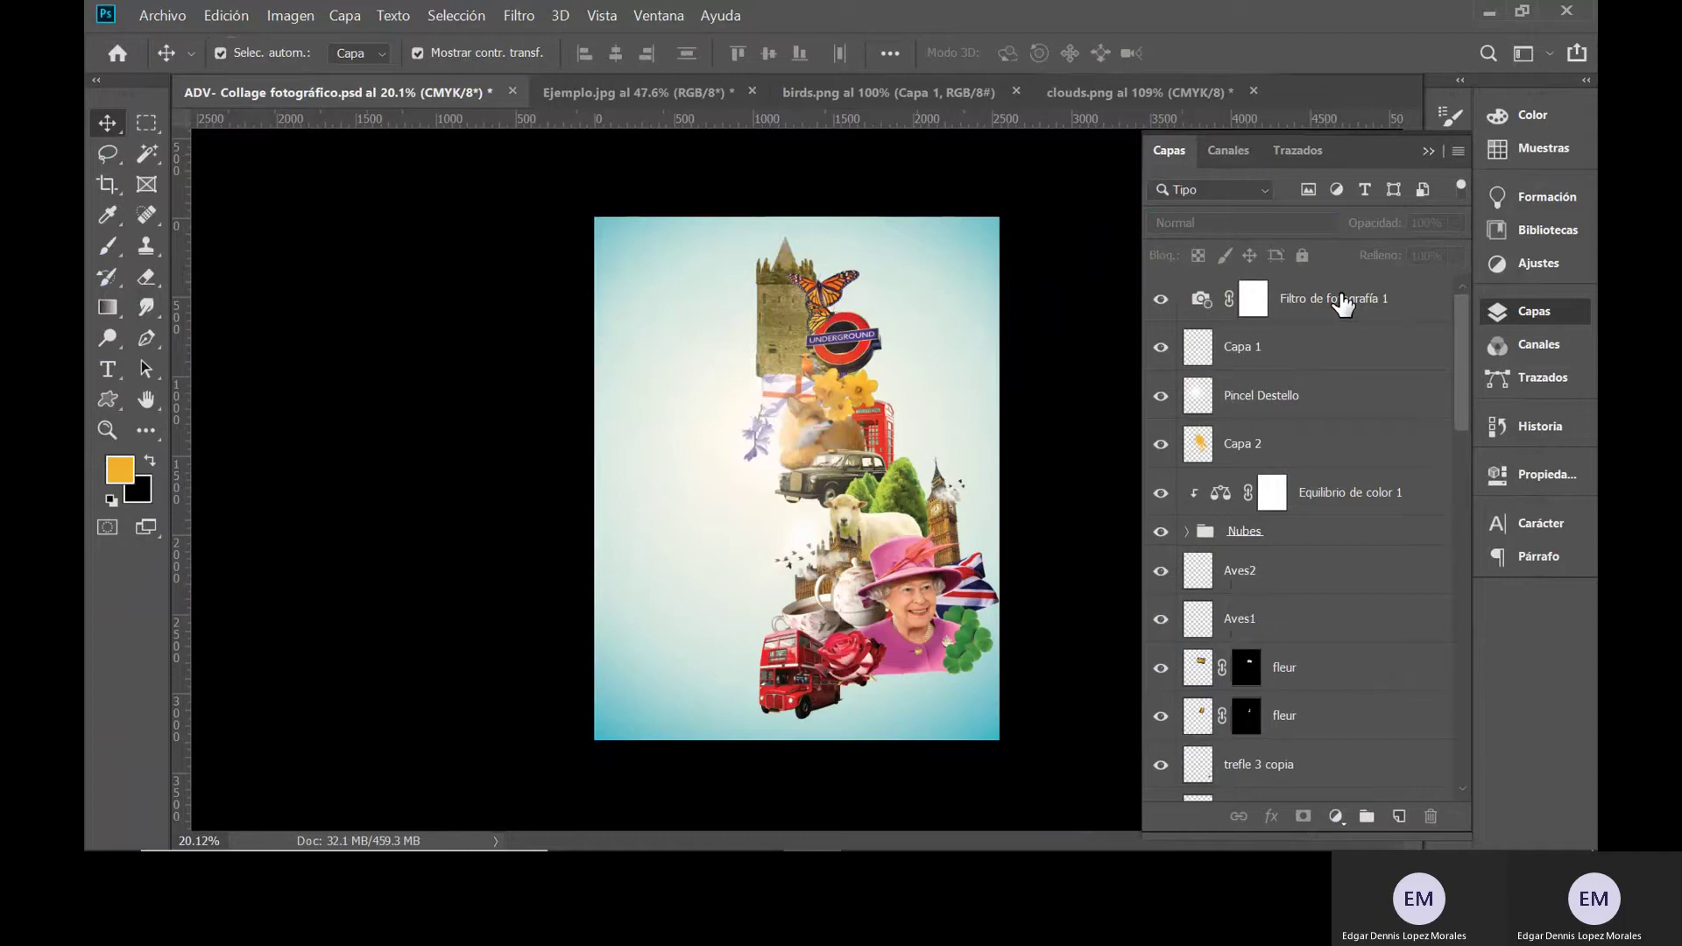
{"action": "left_click", "coordinate": [1293, 307]}
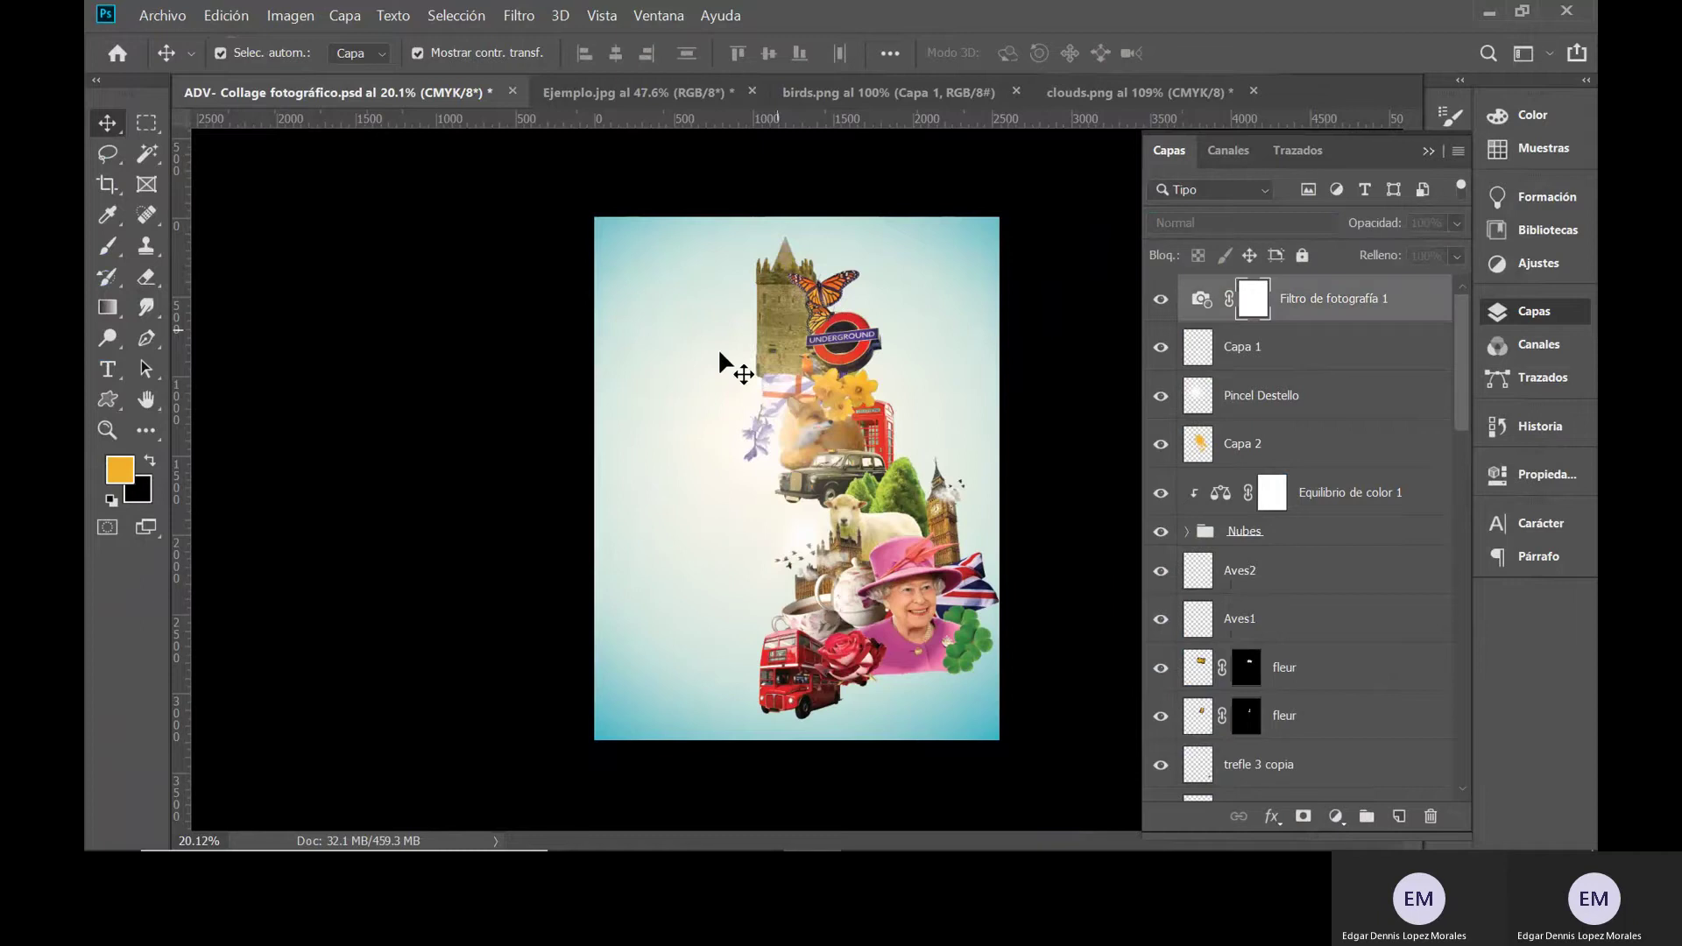
{"action": "scroll", "coordinate": [802, 614], "scroll_direction": "up", "scroll_amount": 2}
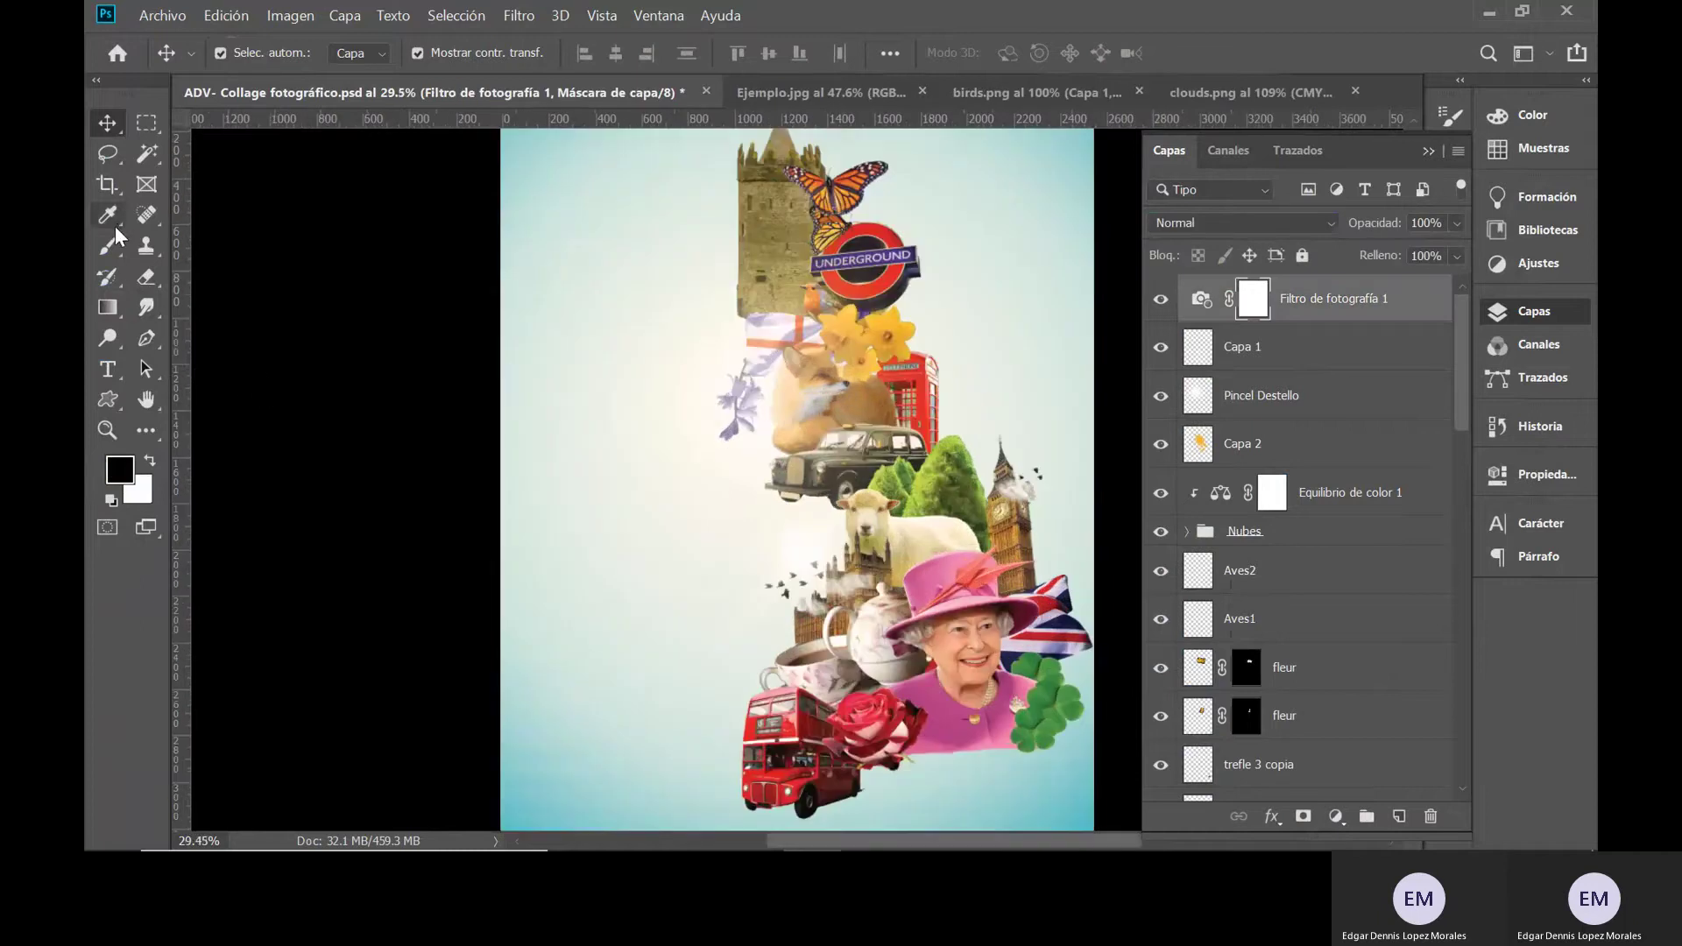
{"action": "left_click", "coordinate": [110, 369]}
- Switch to the DaFont page in Chrome and examine the font results for "london", down to Old London
{"action": "mouse_move", "coordinate": [753, 849]}
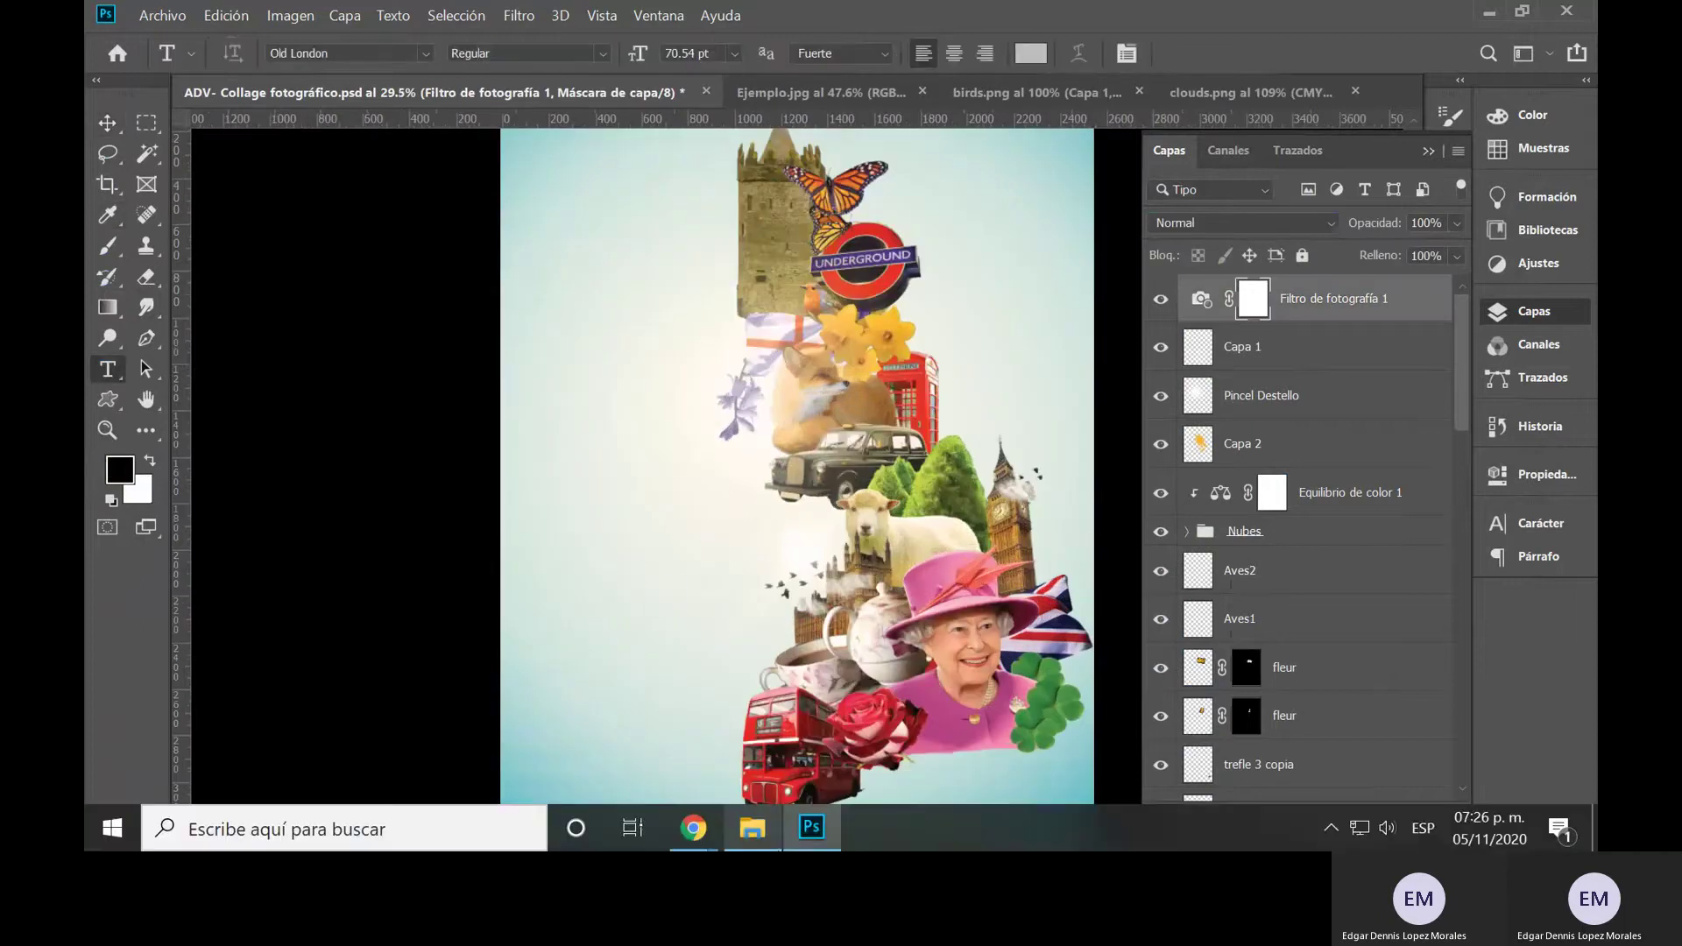
{"action": "mouse_move", "coordinate": [693, 828]}
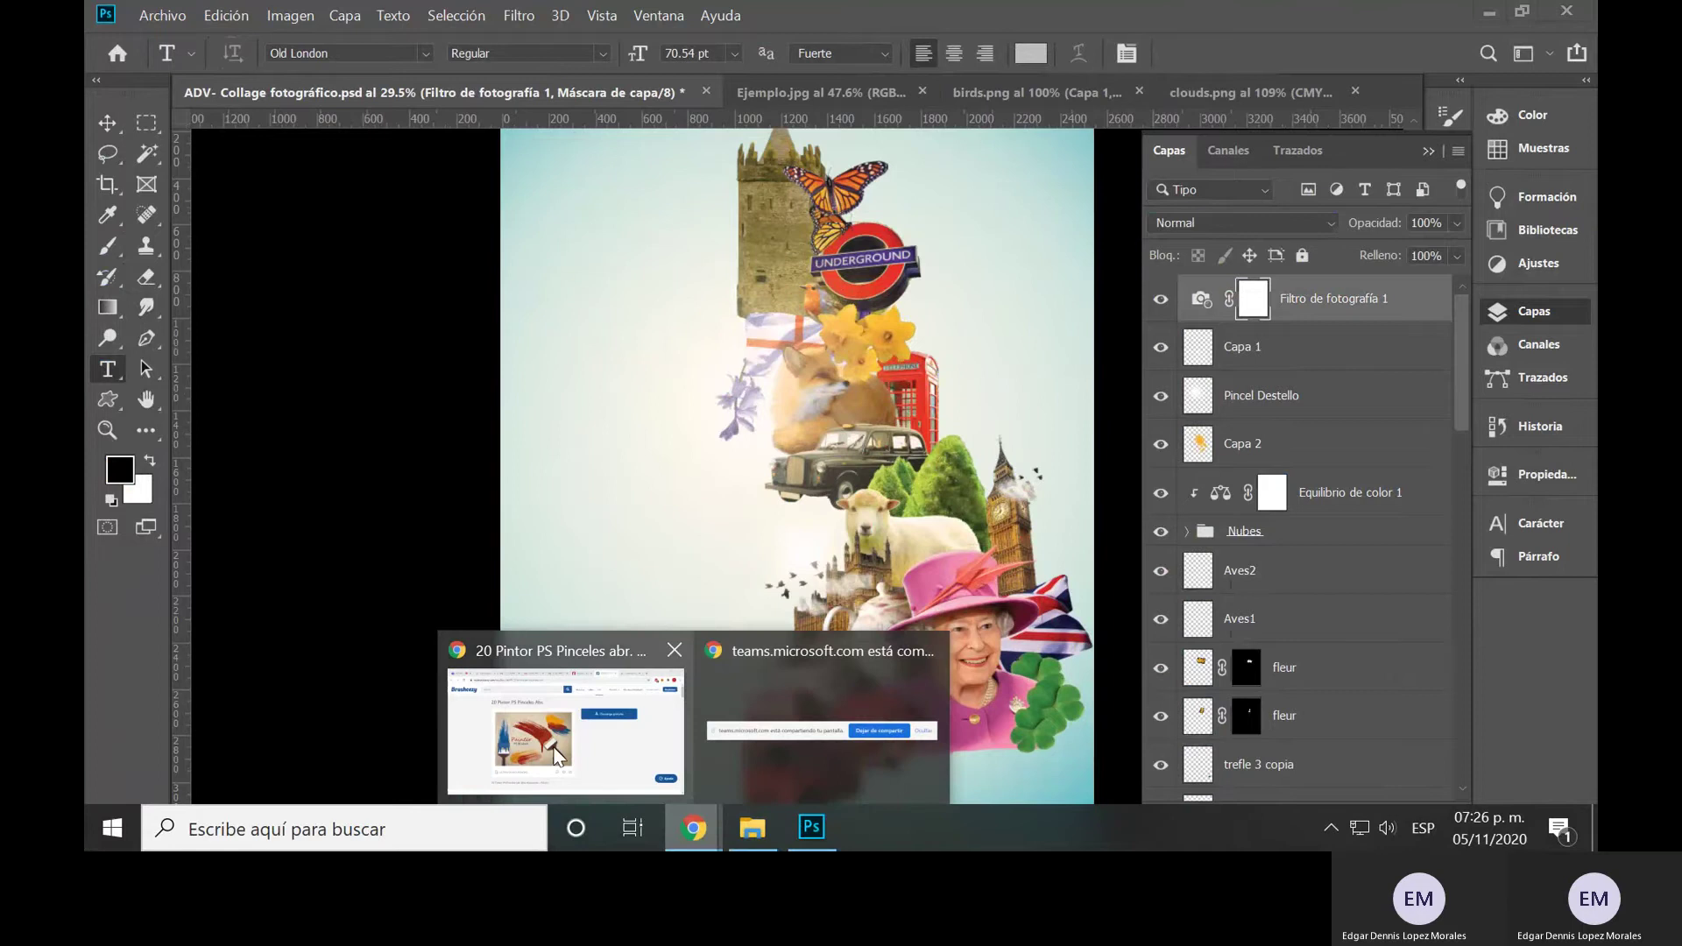
{"action": "left_click", "coordinate": [617, 658]}
{"action": "left_click", "coordinate": [939, 36]}
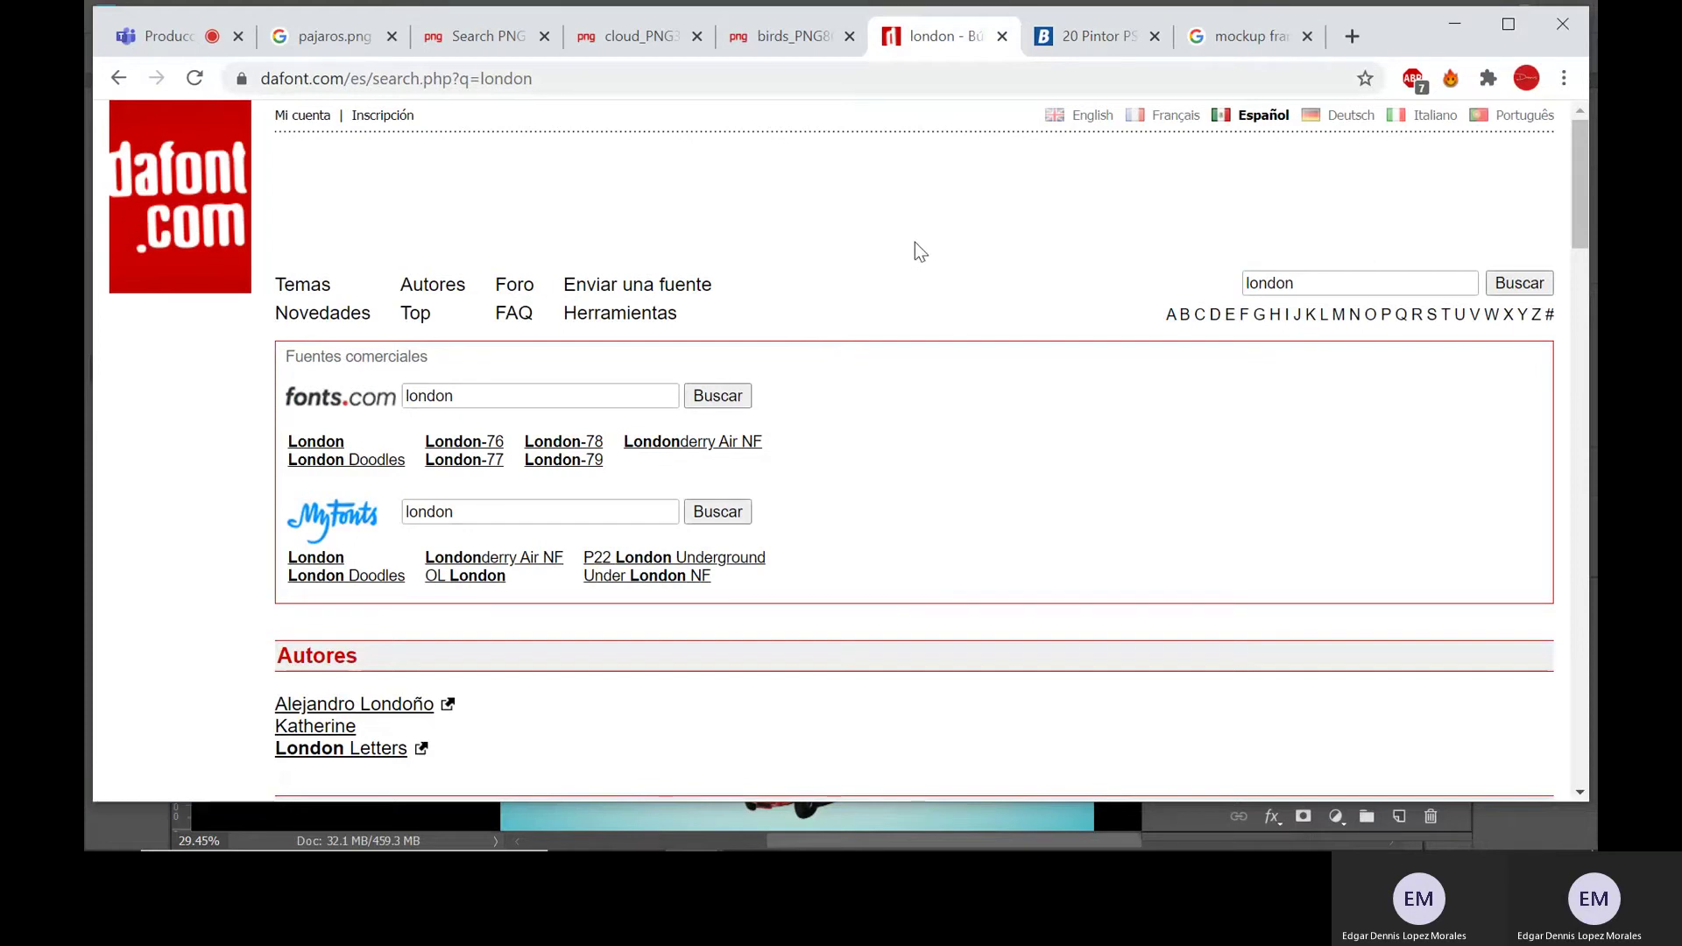
{"action": "left_click", "coordinate": [478, 396]}
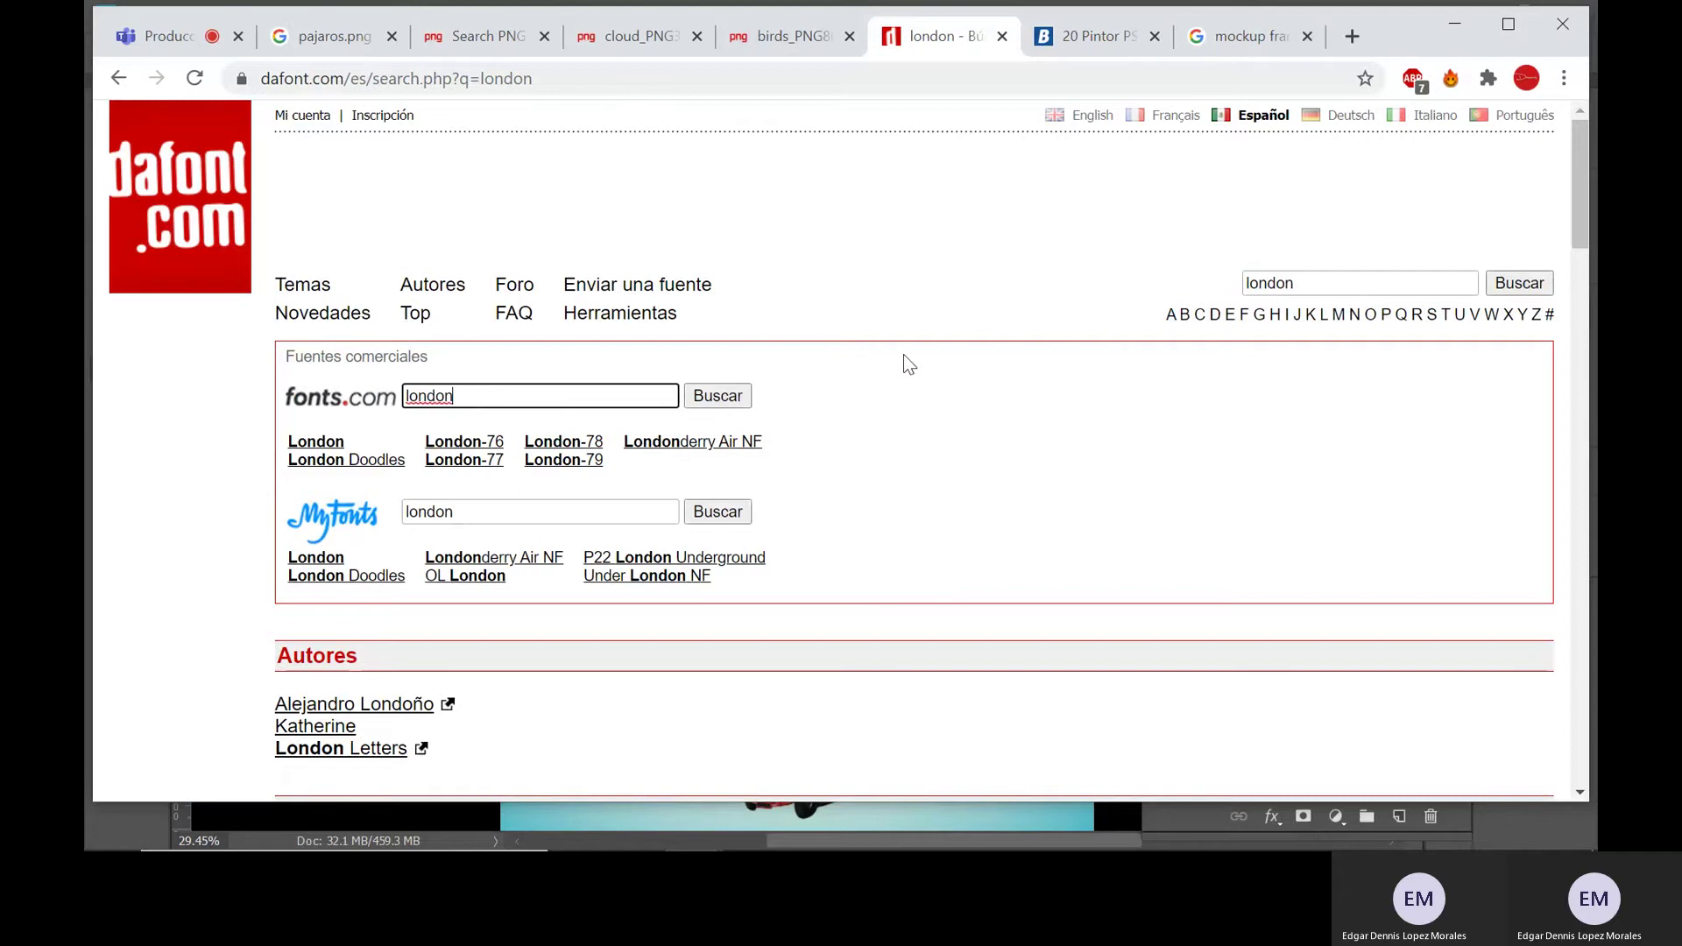
{"action": "scroll", "coordinate": [903, 355], "scroll_direction": "down", "scroll_amount": 10}
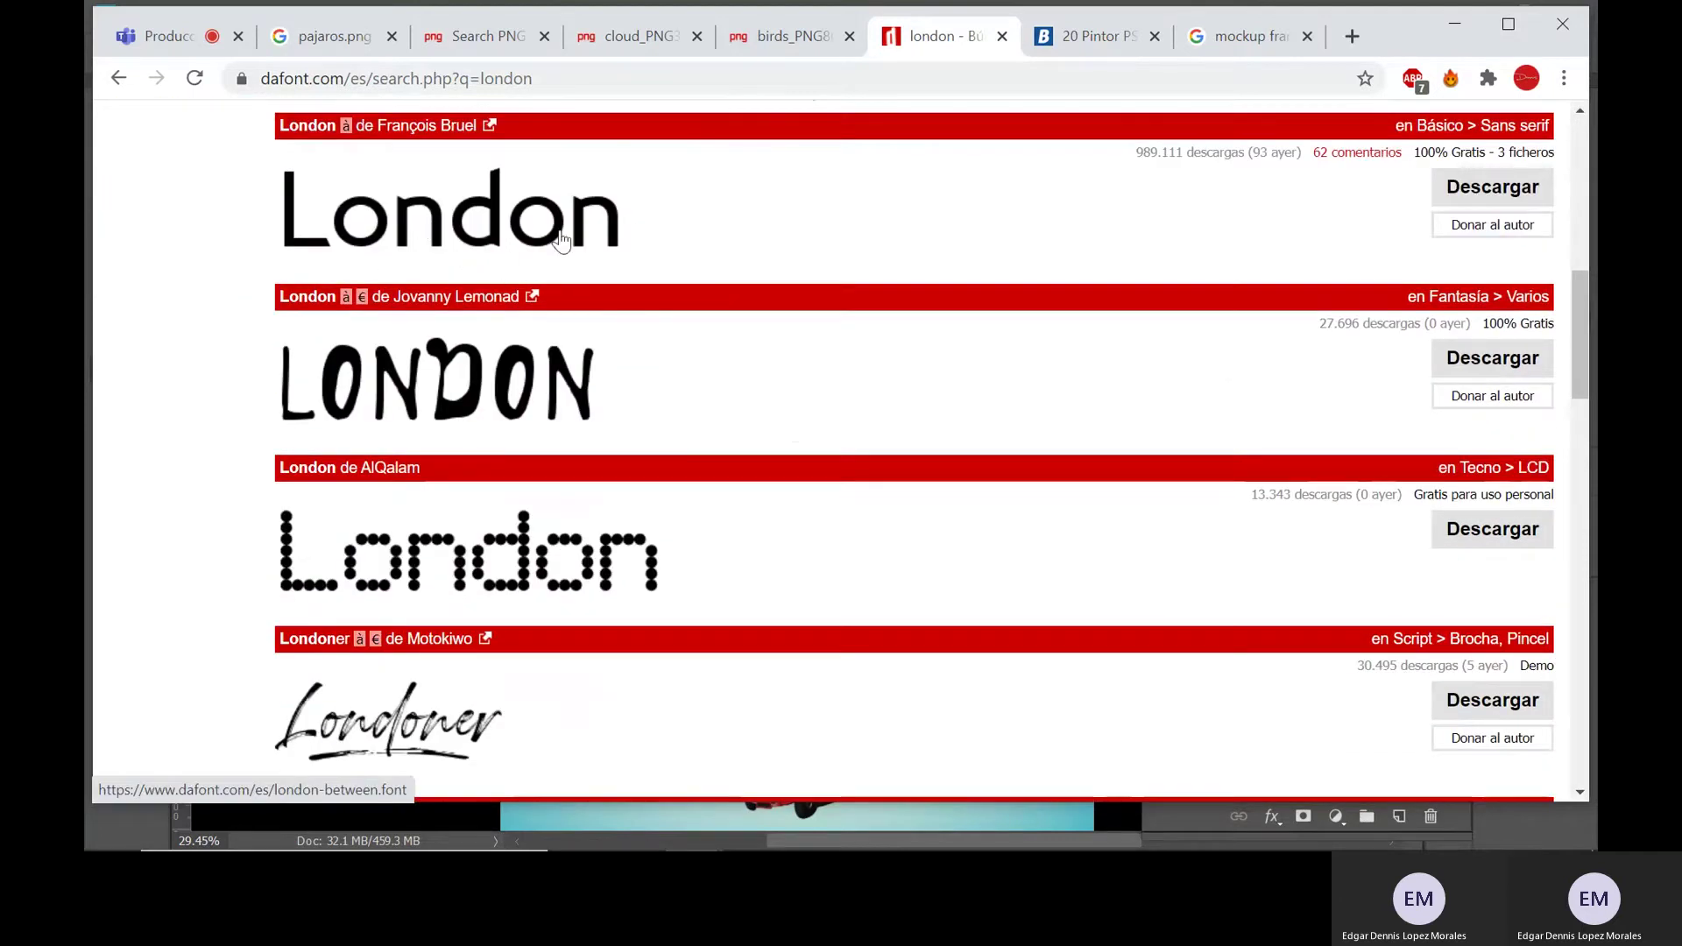
{"action": "scroll", "coordinate": [614, 275], "scroll_direction": "down", "scroll_amount": 7}
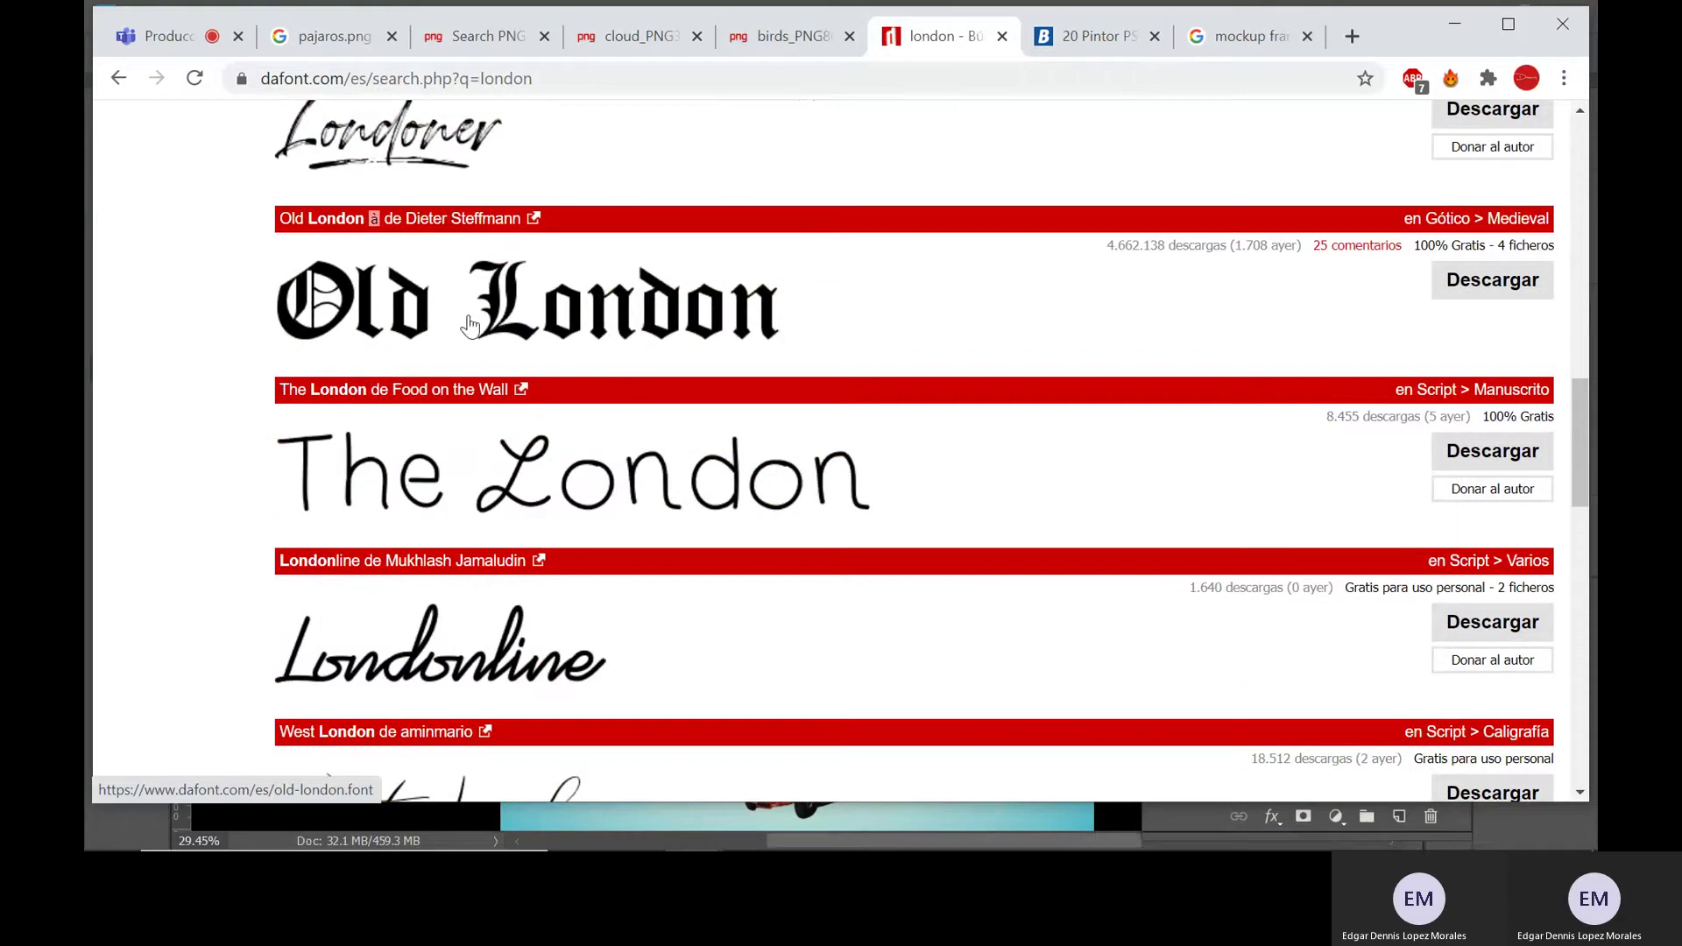
- Search fonts.com for "japan" from the commercial fonts section and look through the first font families
{"action": "scroll", "coordinate": [470, 324], "scroll_direction": "up", "scroll_amount": 15}
{"action": "left_click_drag", "start_coordinate": [522, 276], "coordinate": [276, 276]}
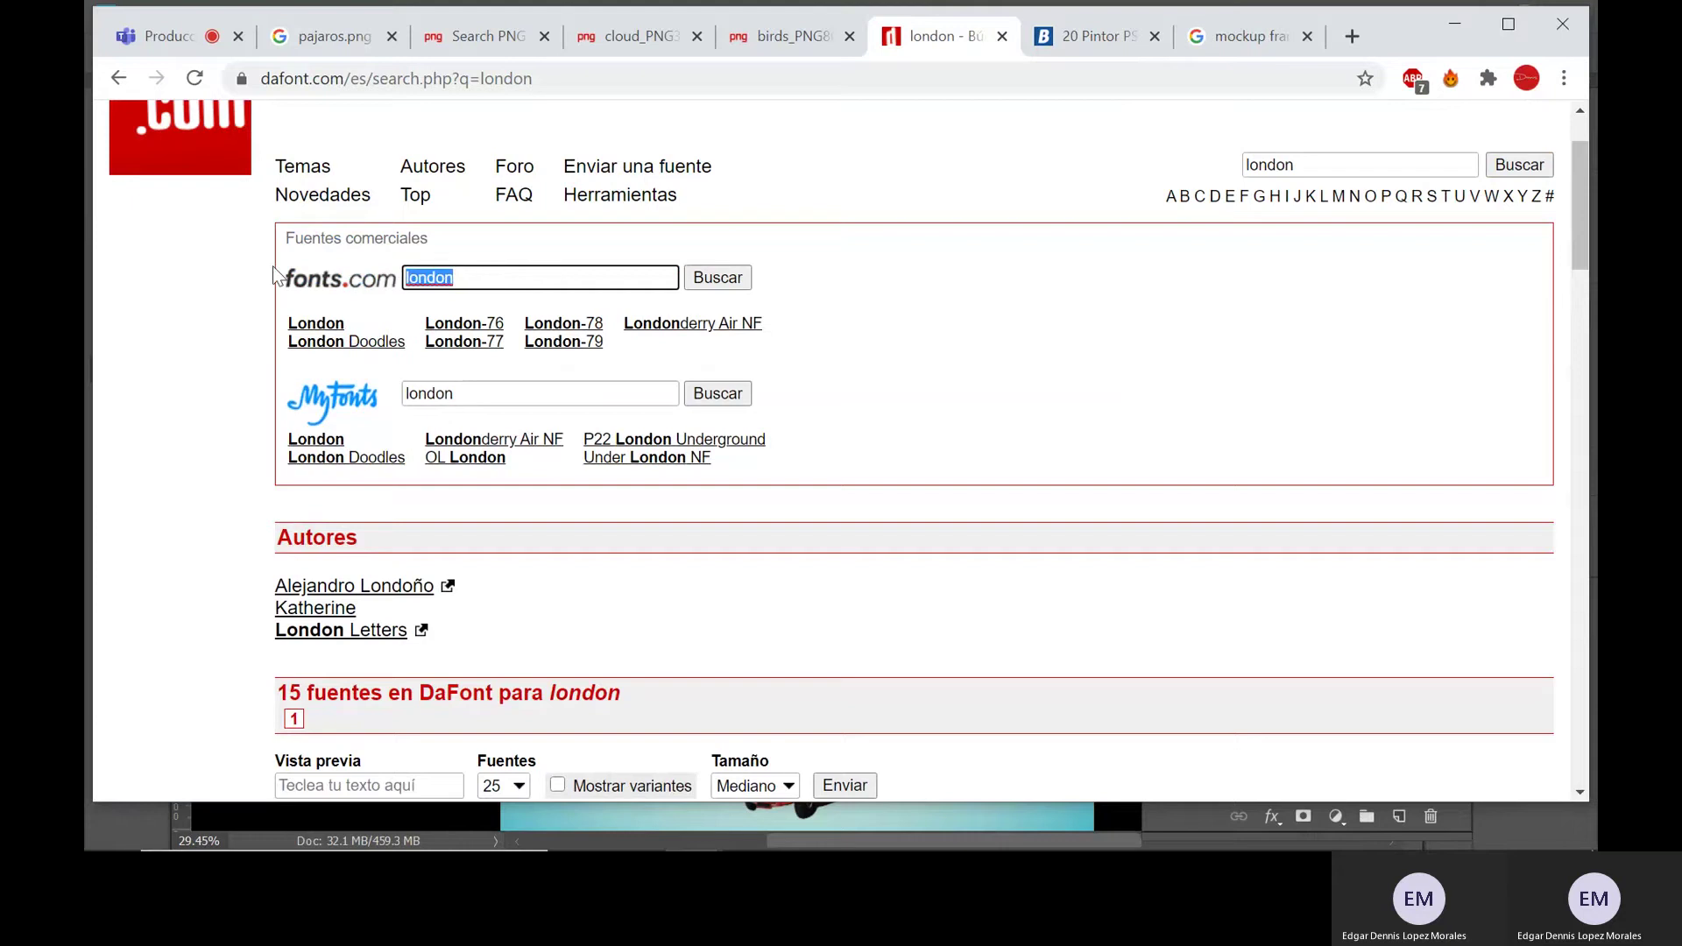
{"action": "key", "text": "BackSpace"}
{"action": "key", "text": "Return"}
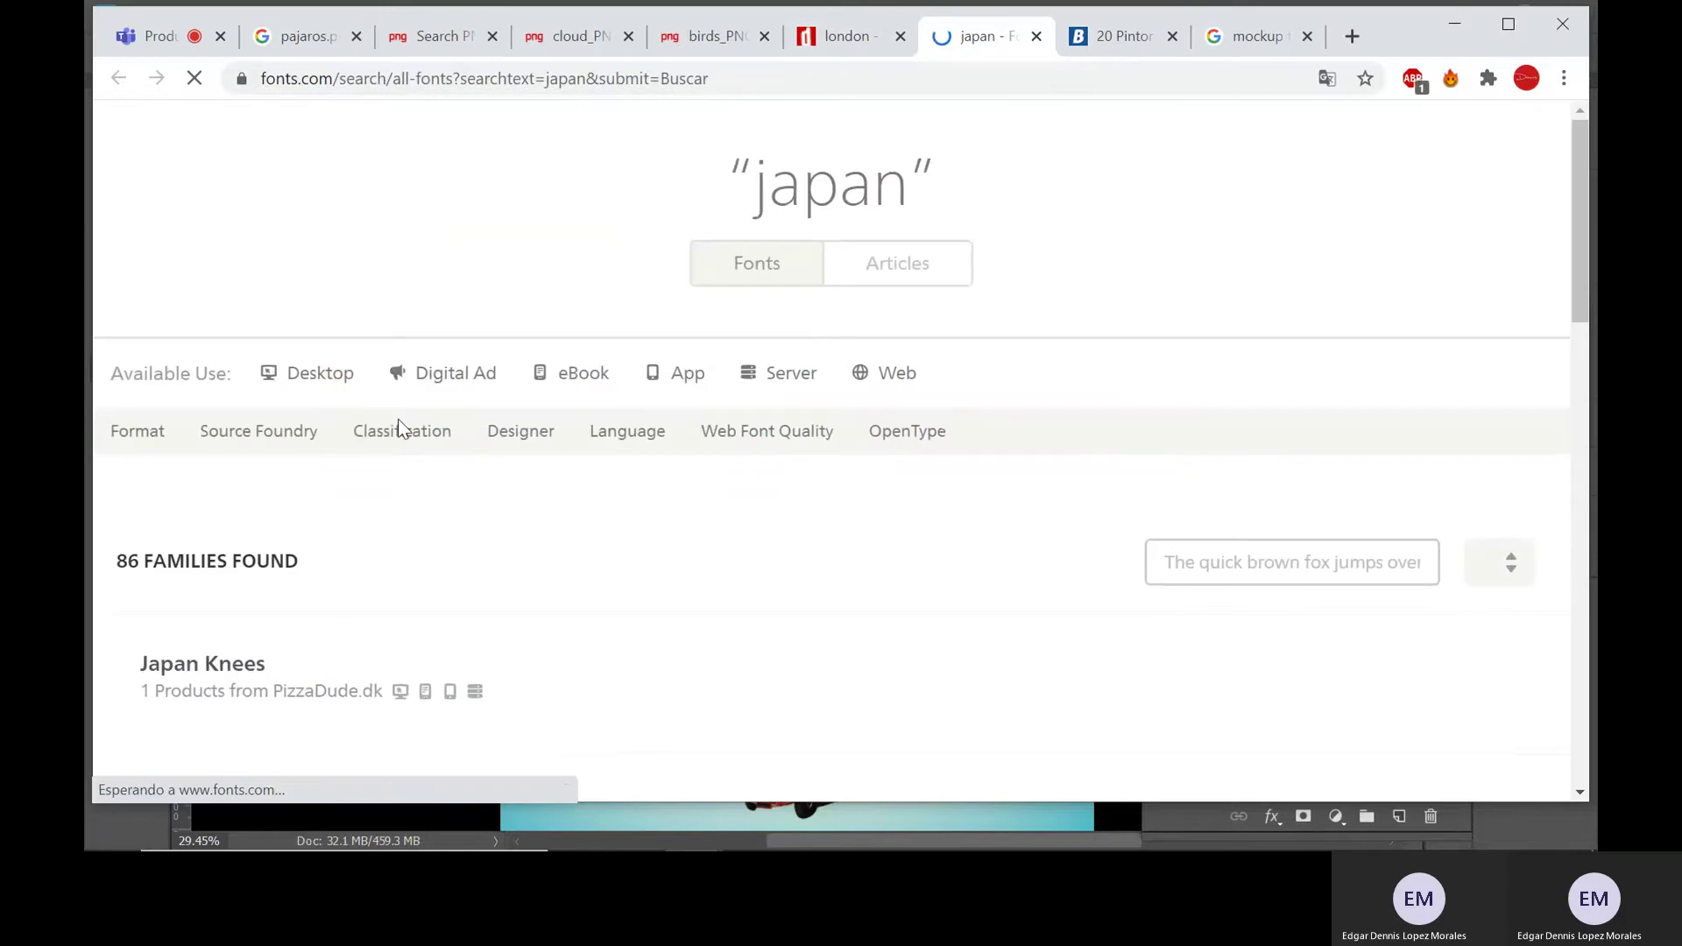
{"action": "scroll", "coordinate": [398, 419], "scroll_direction": "down", "scroll_amount": 1}
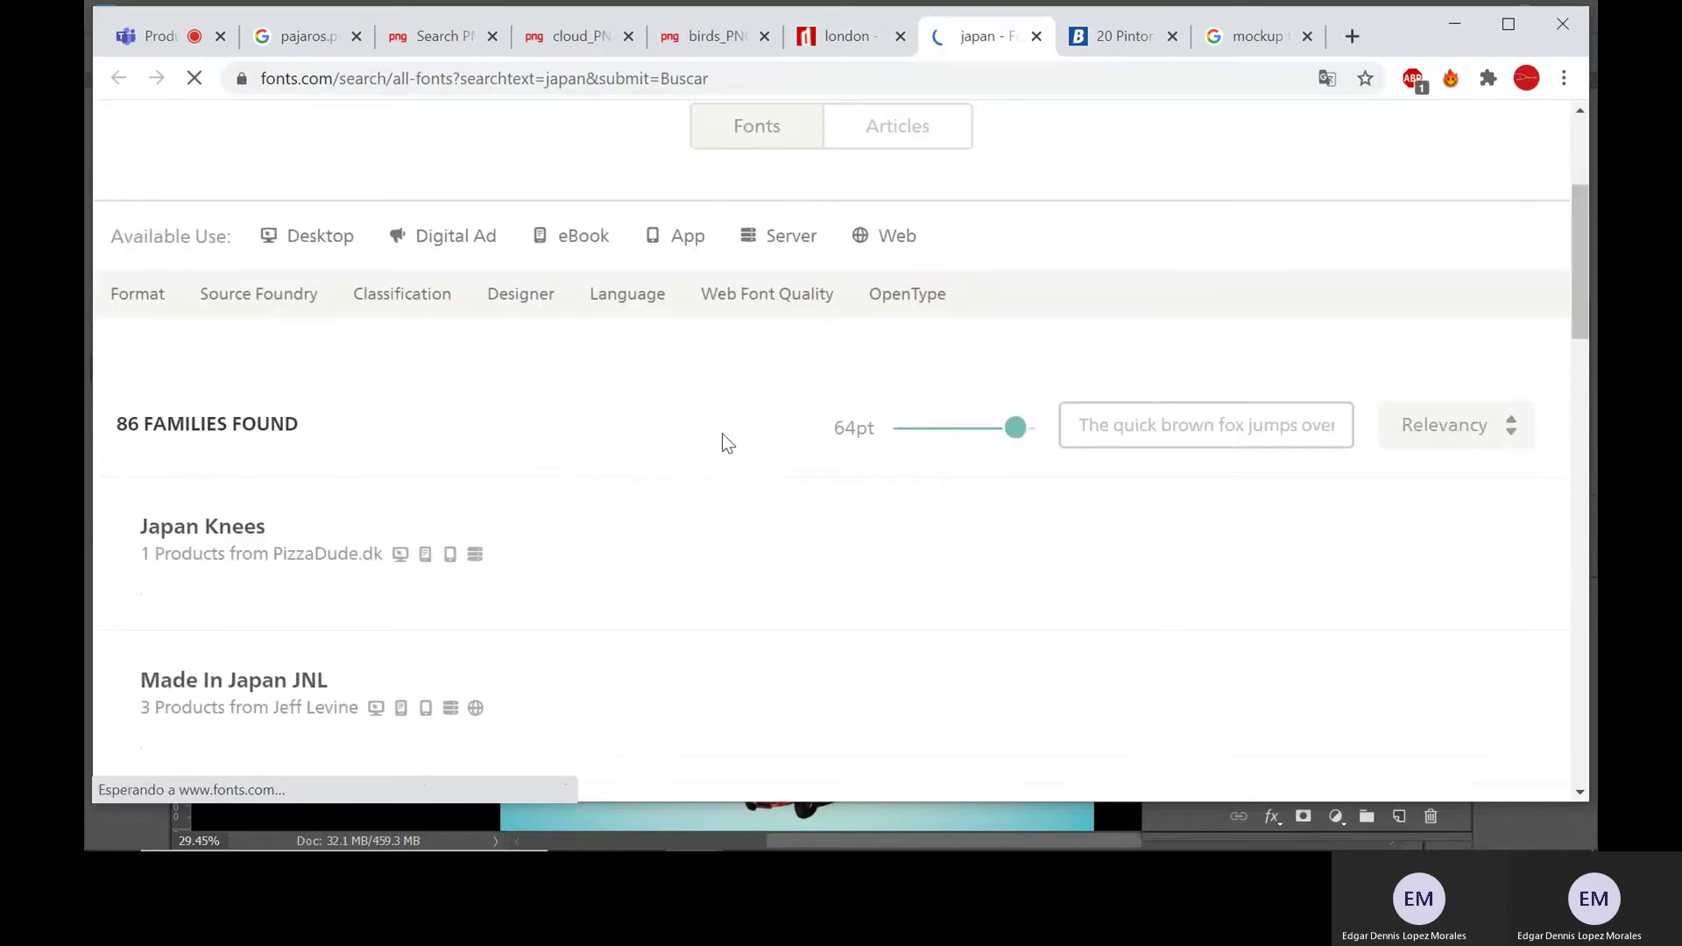
{"action": "scroll", "coordinate": [826, 458], "scroll_direction": "down", "scroll_amount": 3}
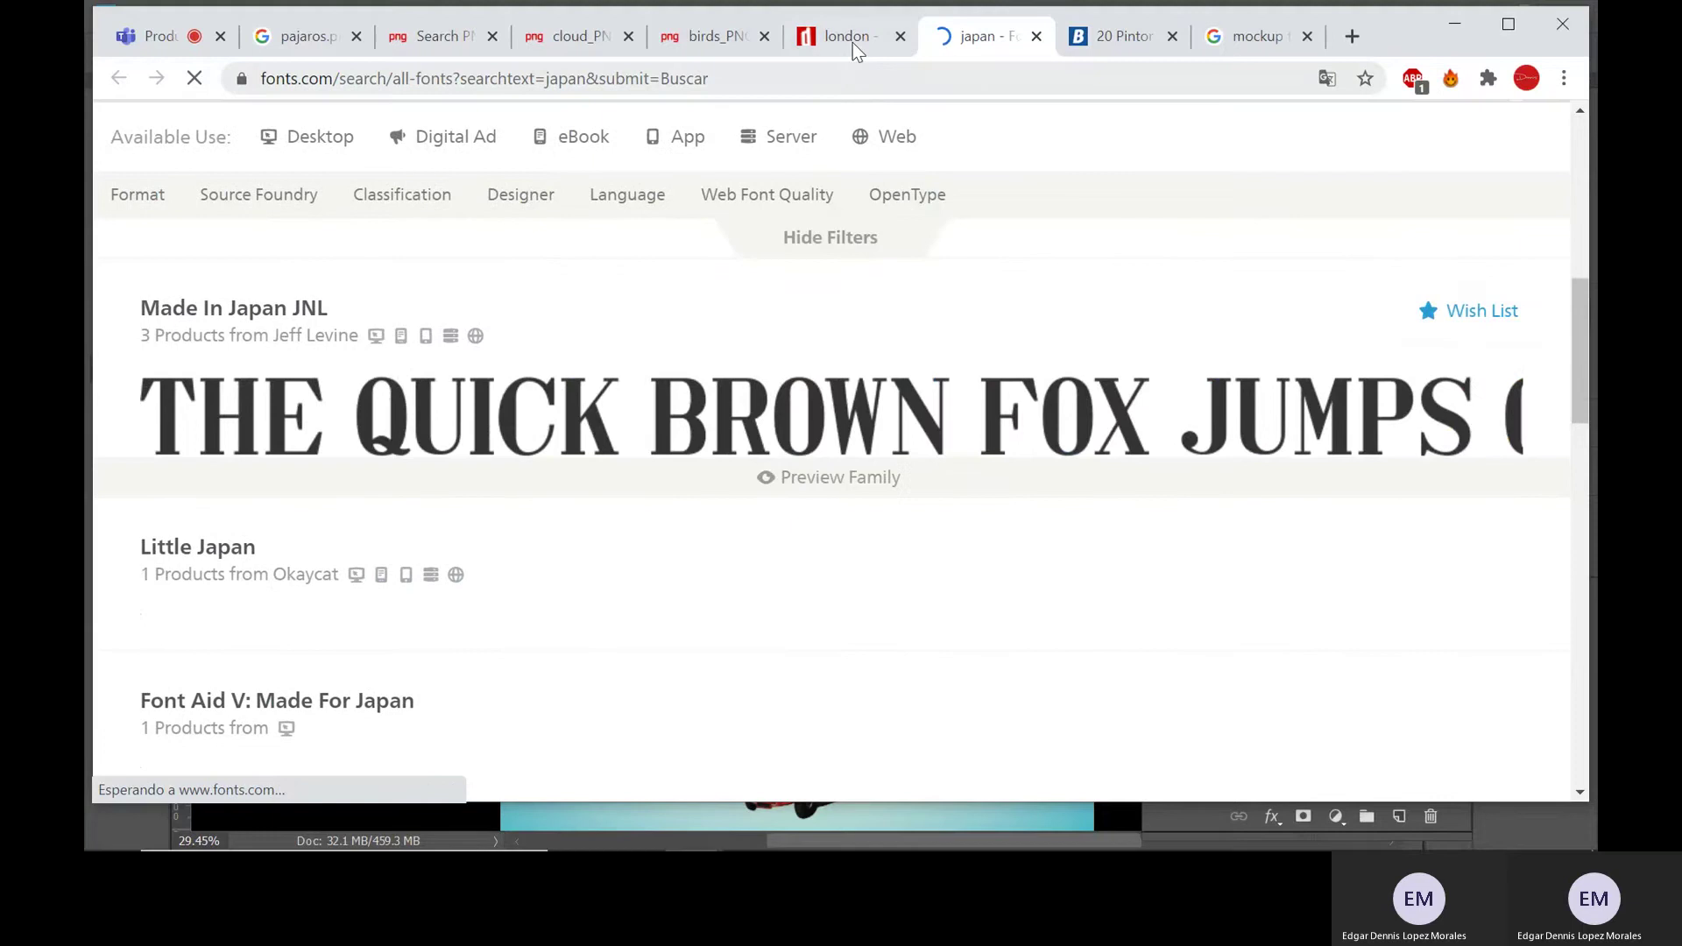
- Return to the DaFont page and search its own font library for "japan"
{"action": "left_click", "coordinate": [846, 37]}
{"action": "scroll", "coordinate": [911, 403], "scroll_direction": "up", "scroll_amount": 2}
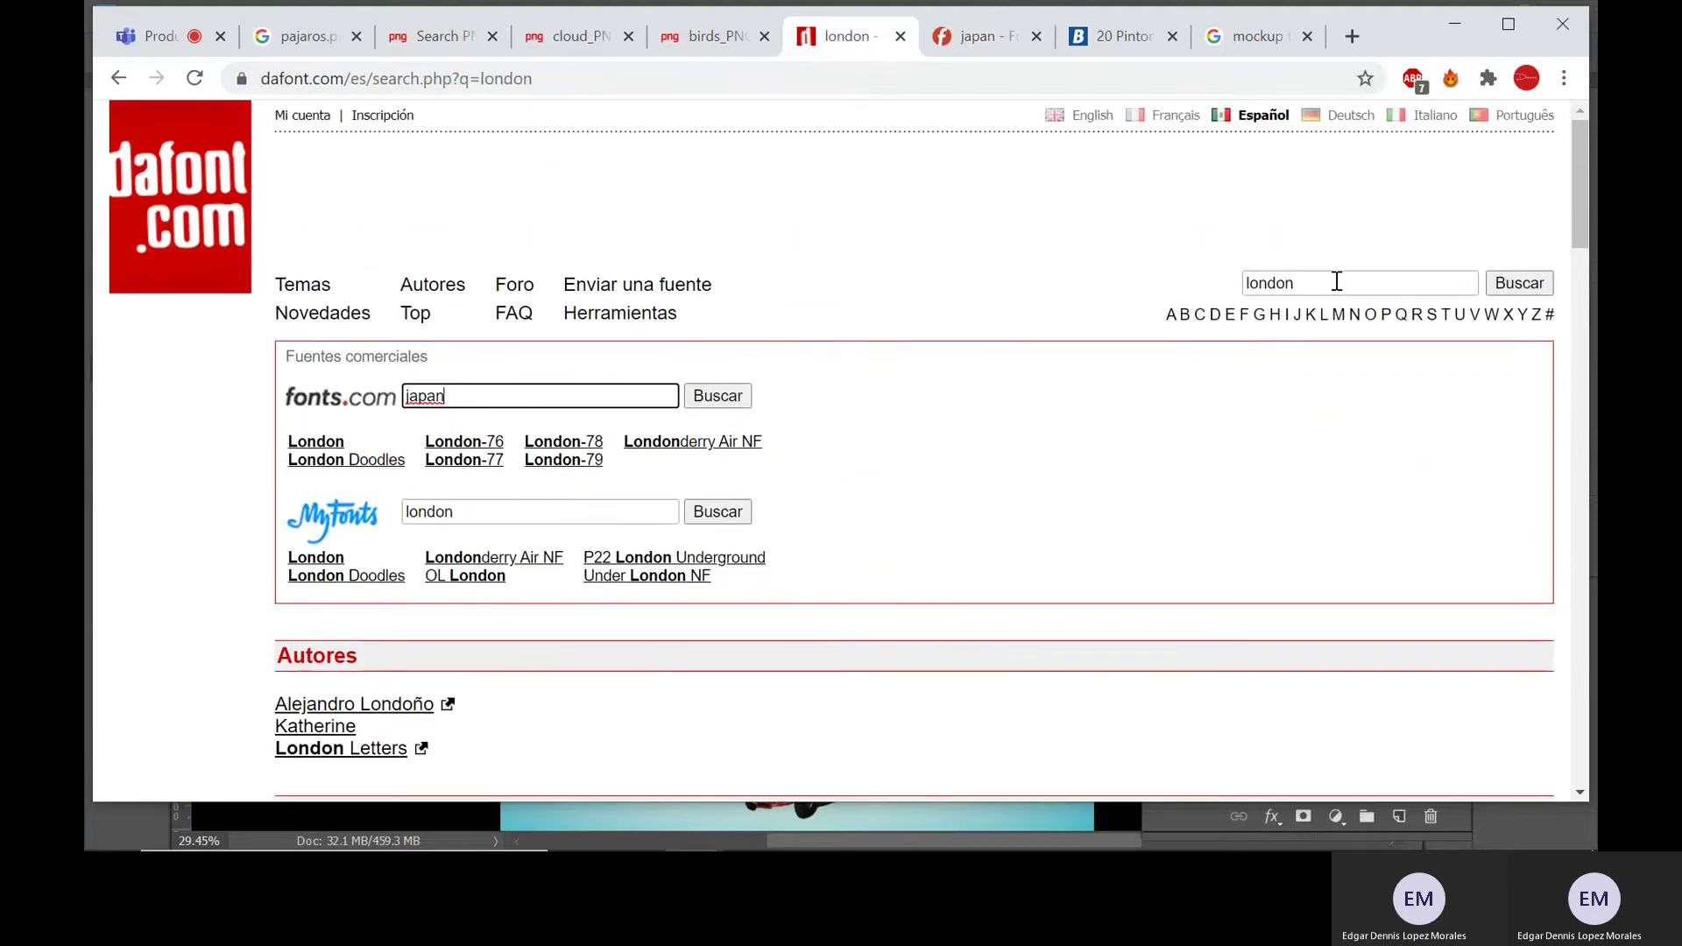
{"action": "double_click", "coordinate": [1314, 283]}
{"action": "type", "text": "japan"}
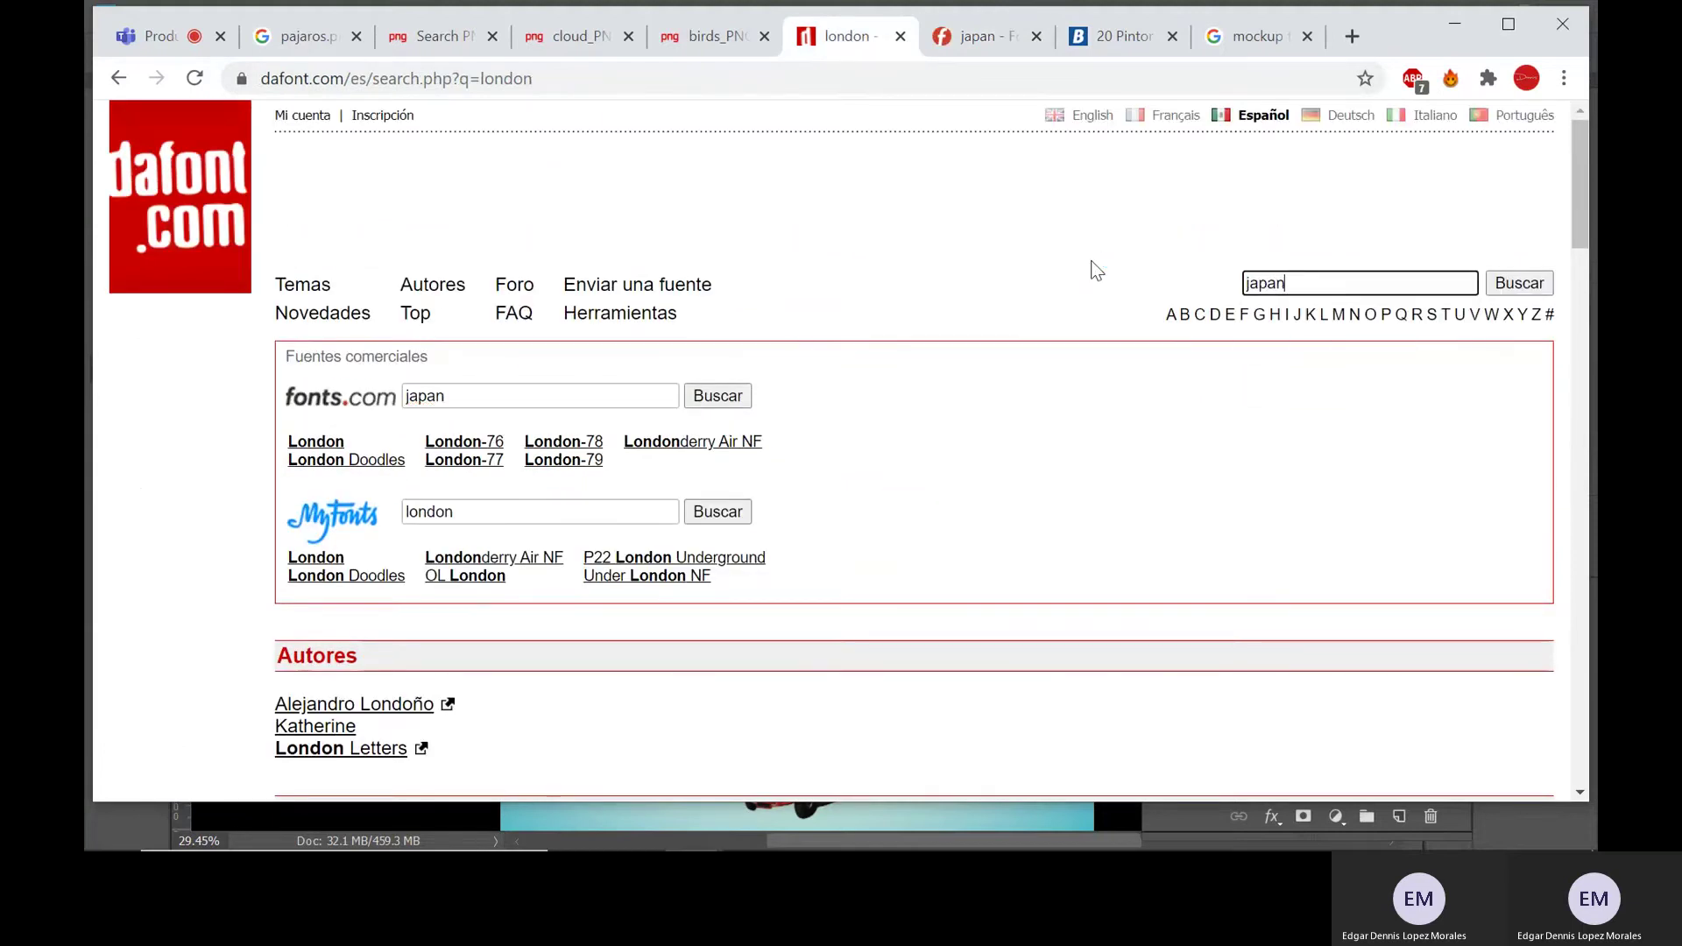
{"action": "key", "text": "Return"}
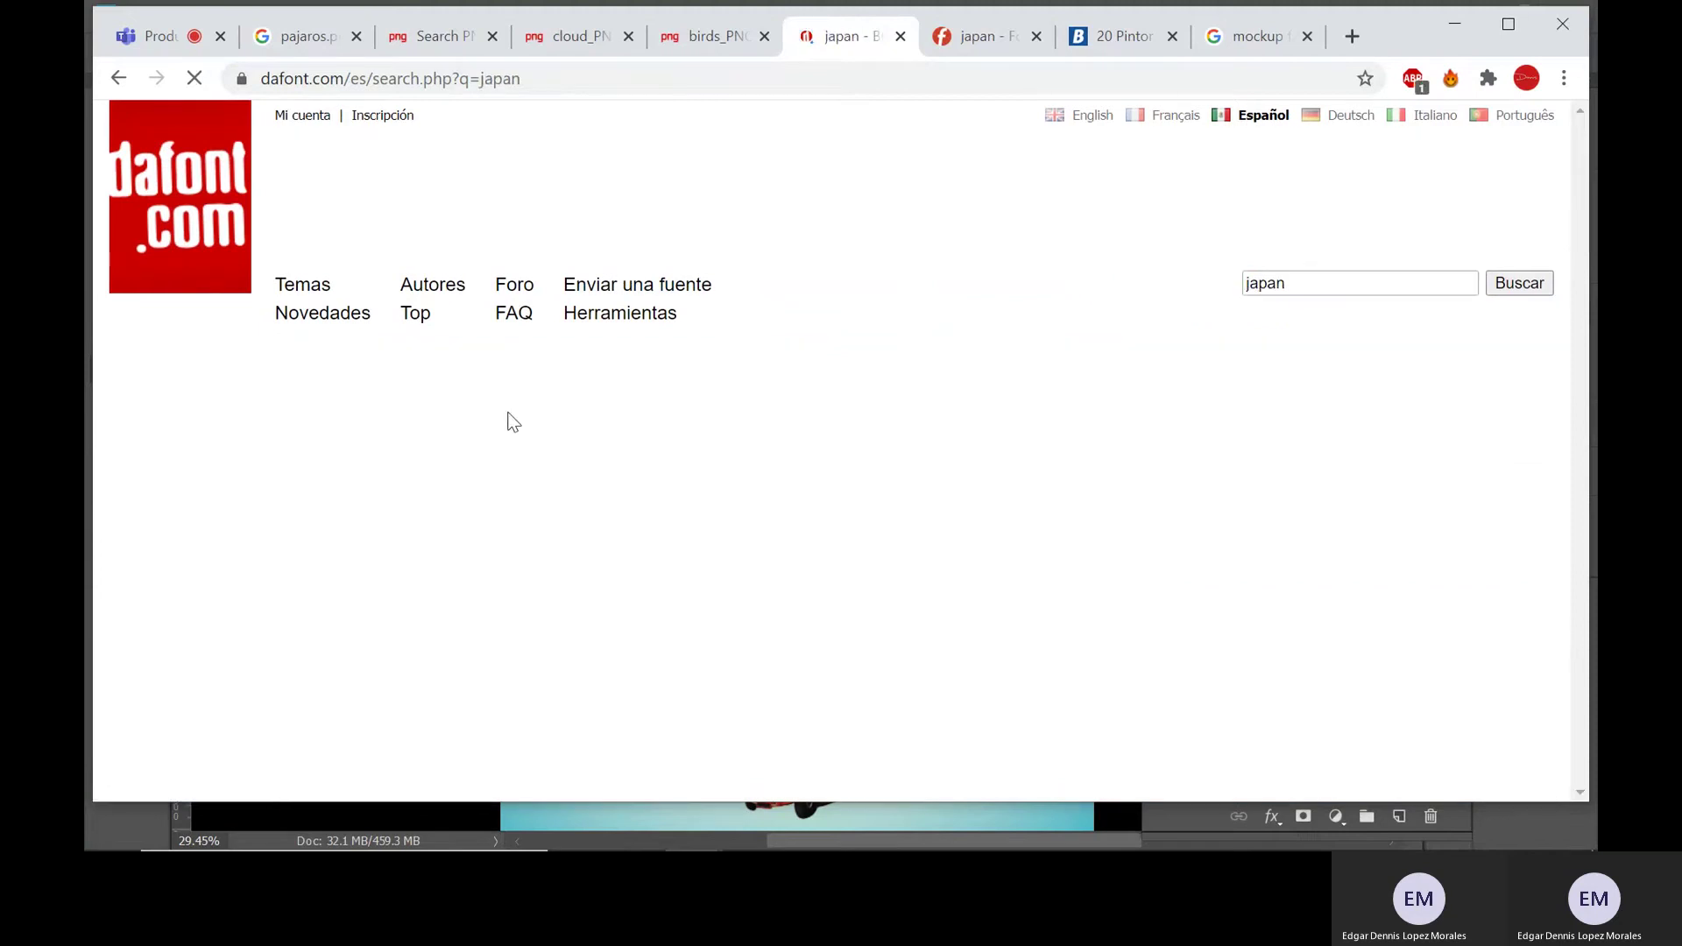
{"action": "left_click", "coordinate": [999, 29]}
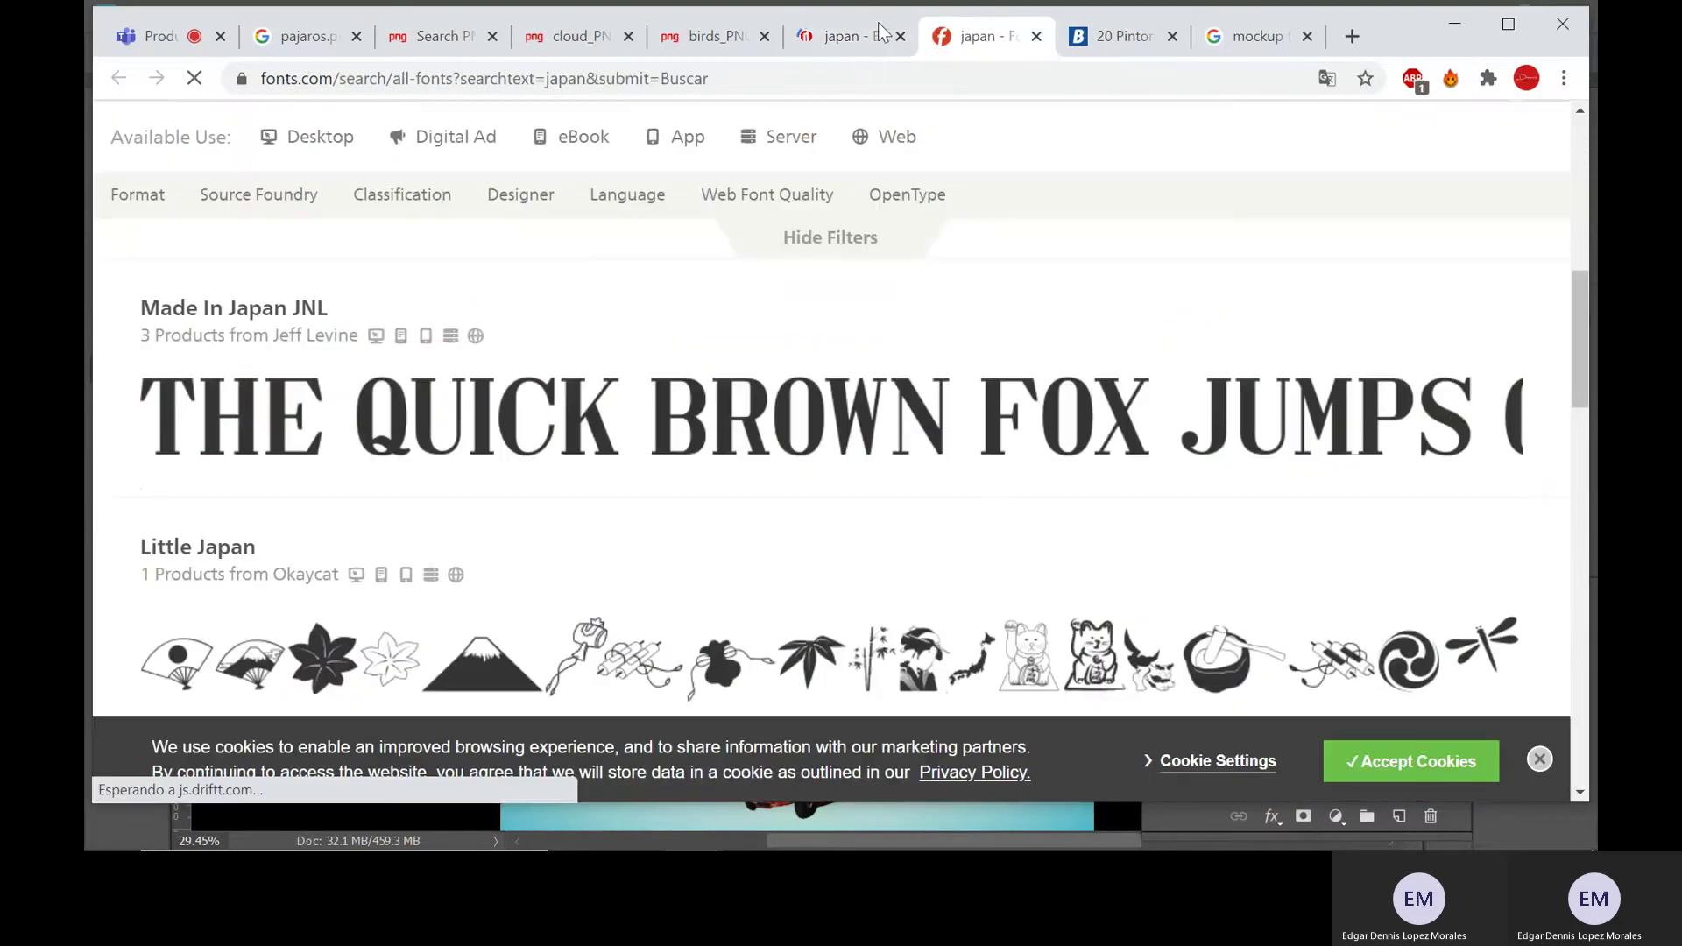
{"action": "left_click", "coordinate": [823, 46]}
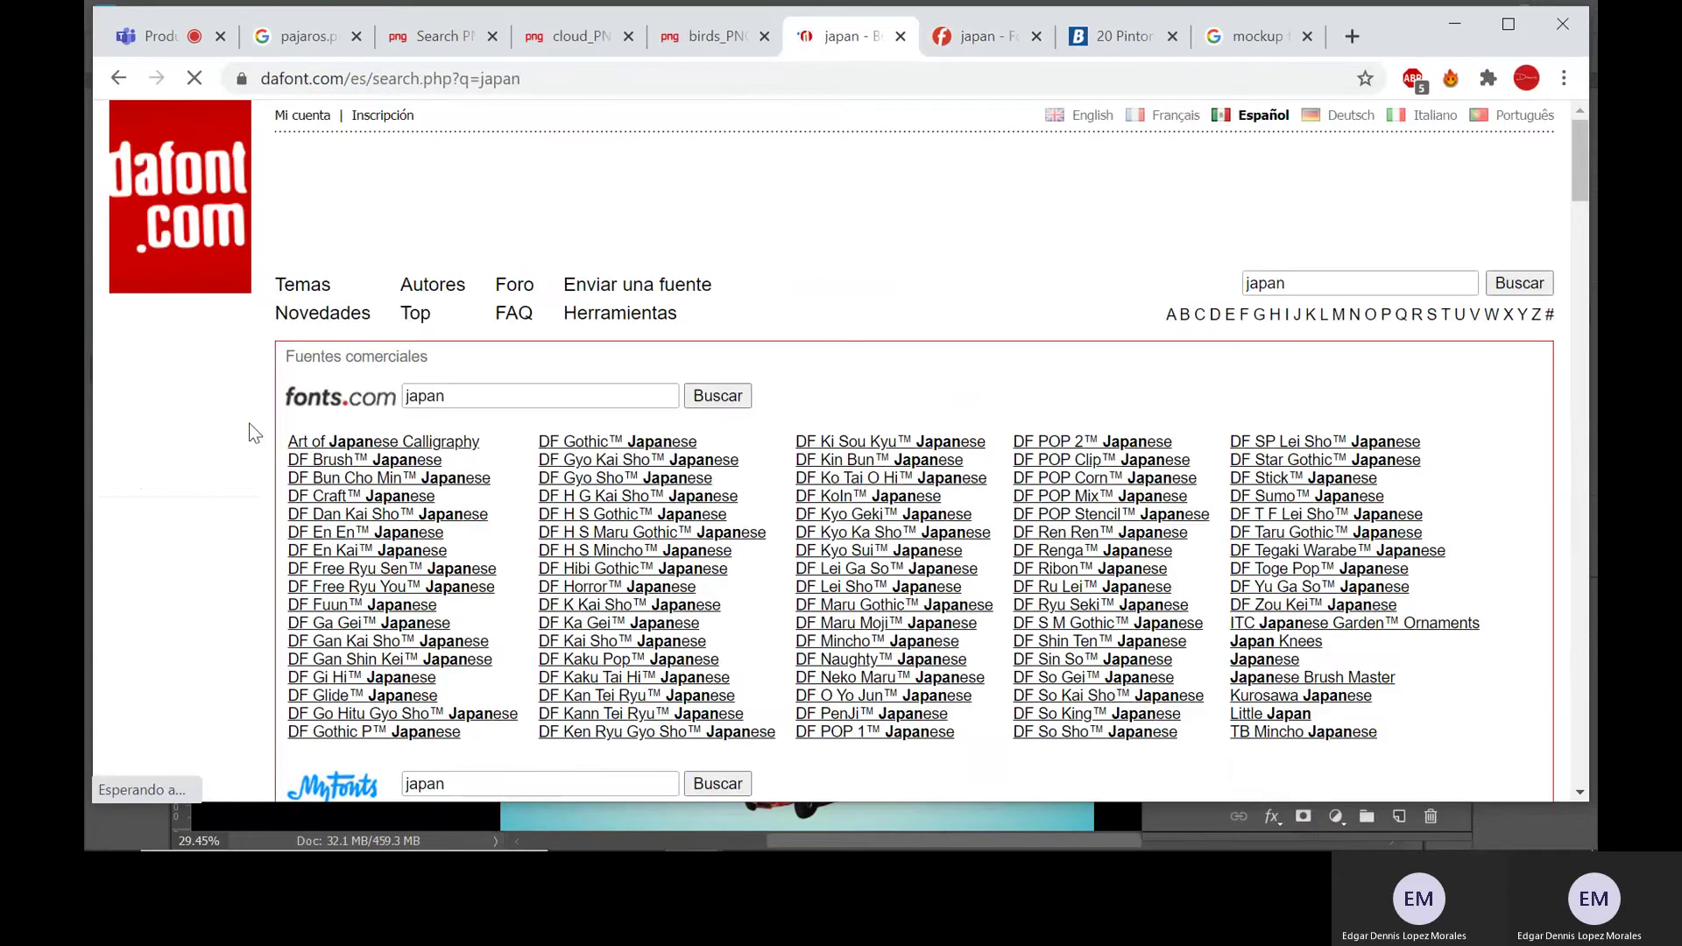
- Examine the DaFont previews for "japan" through the end of the first results page, comparing the Japanese-style lettering
{"action": "scroll", "coordinate": [413, 394], "scroll_direction": "down", "scroll_amount": 15}
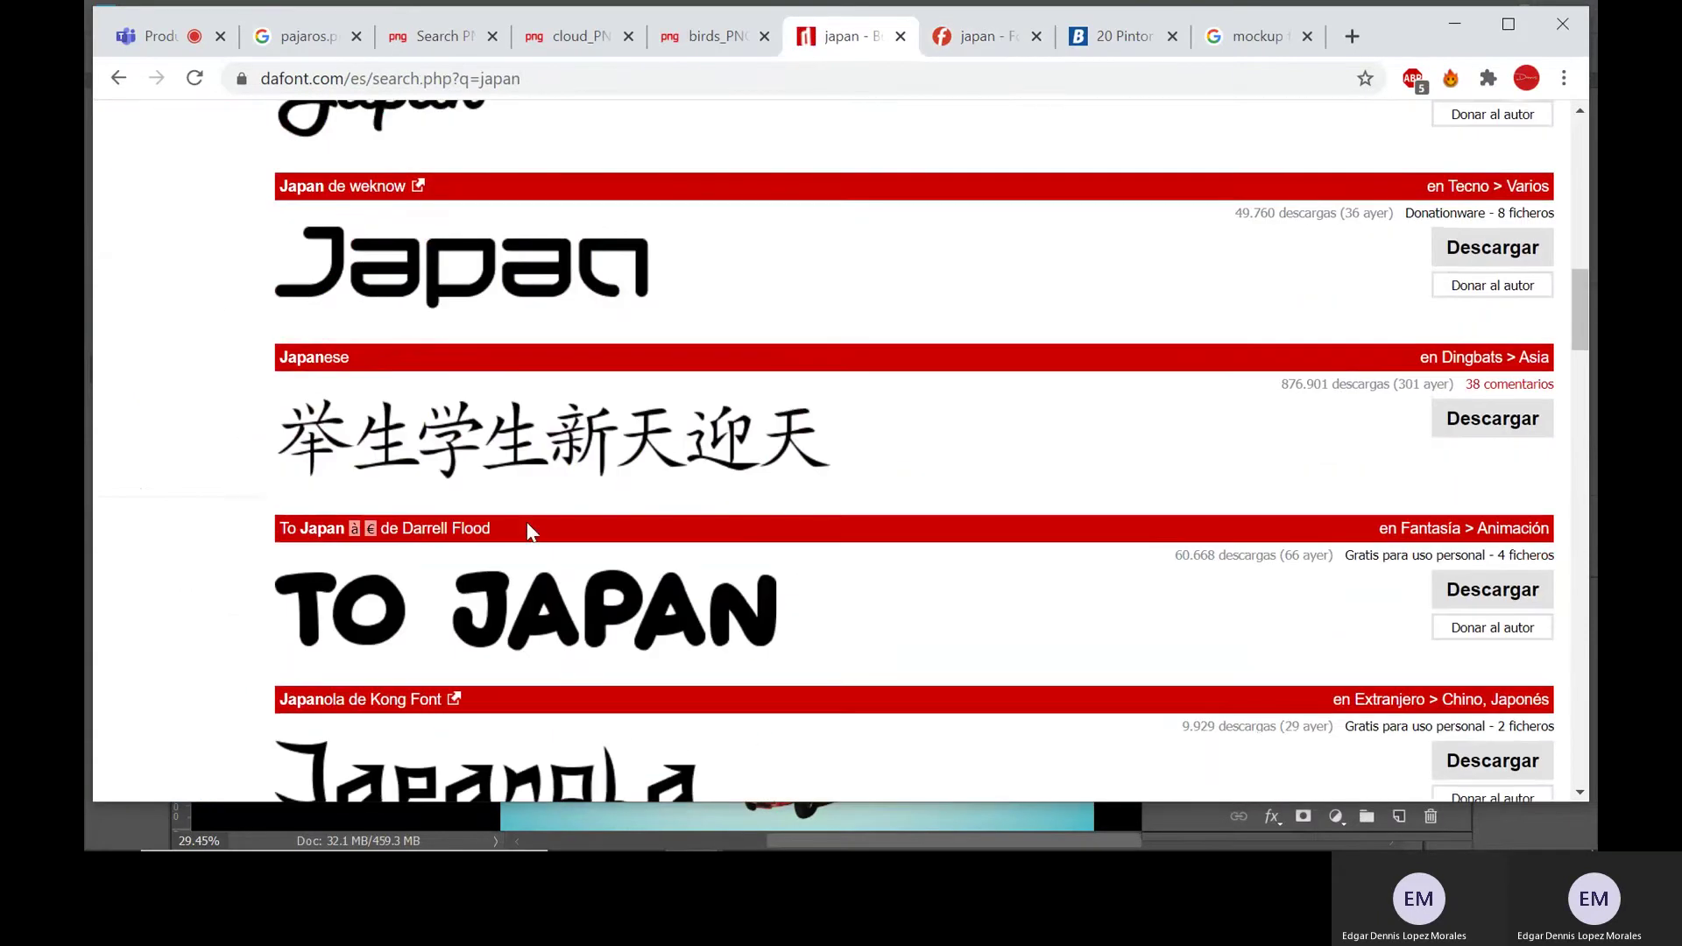
{"action": "scroll", "coordinate": [517, 533], "scroll_direction": "down", "scroll_amount": 4}
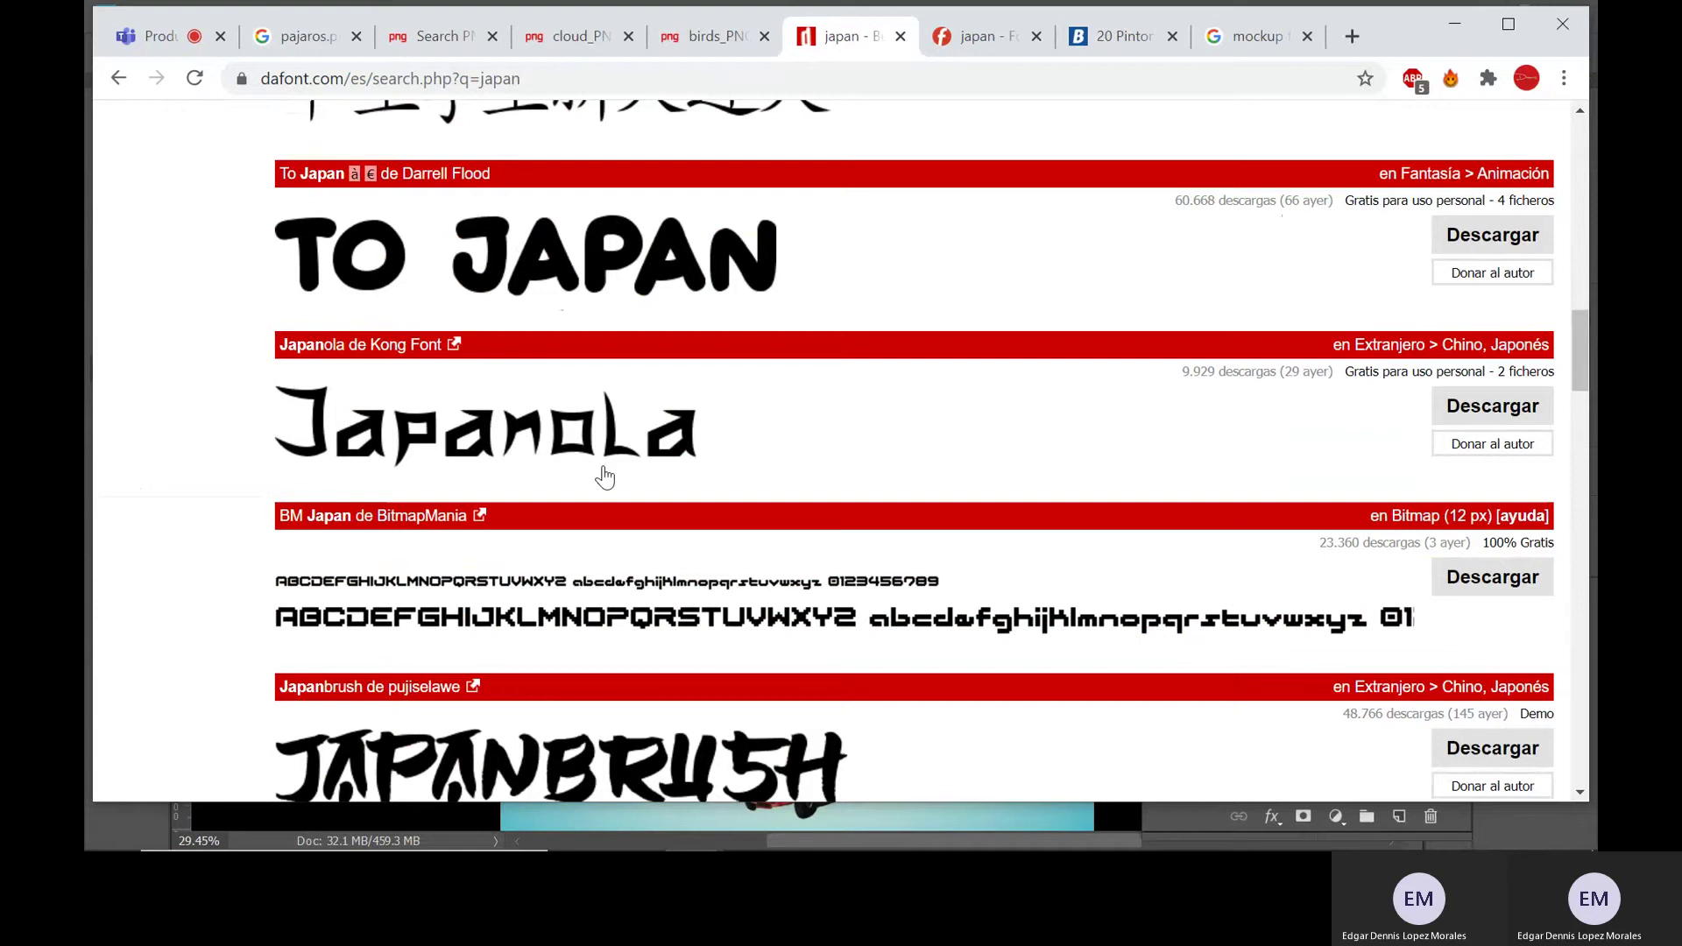
{"action": "scroll", "coordinate": [605, 477], "scroll_direction": "down", "scroll_amount": 5}
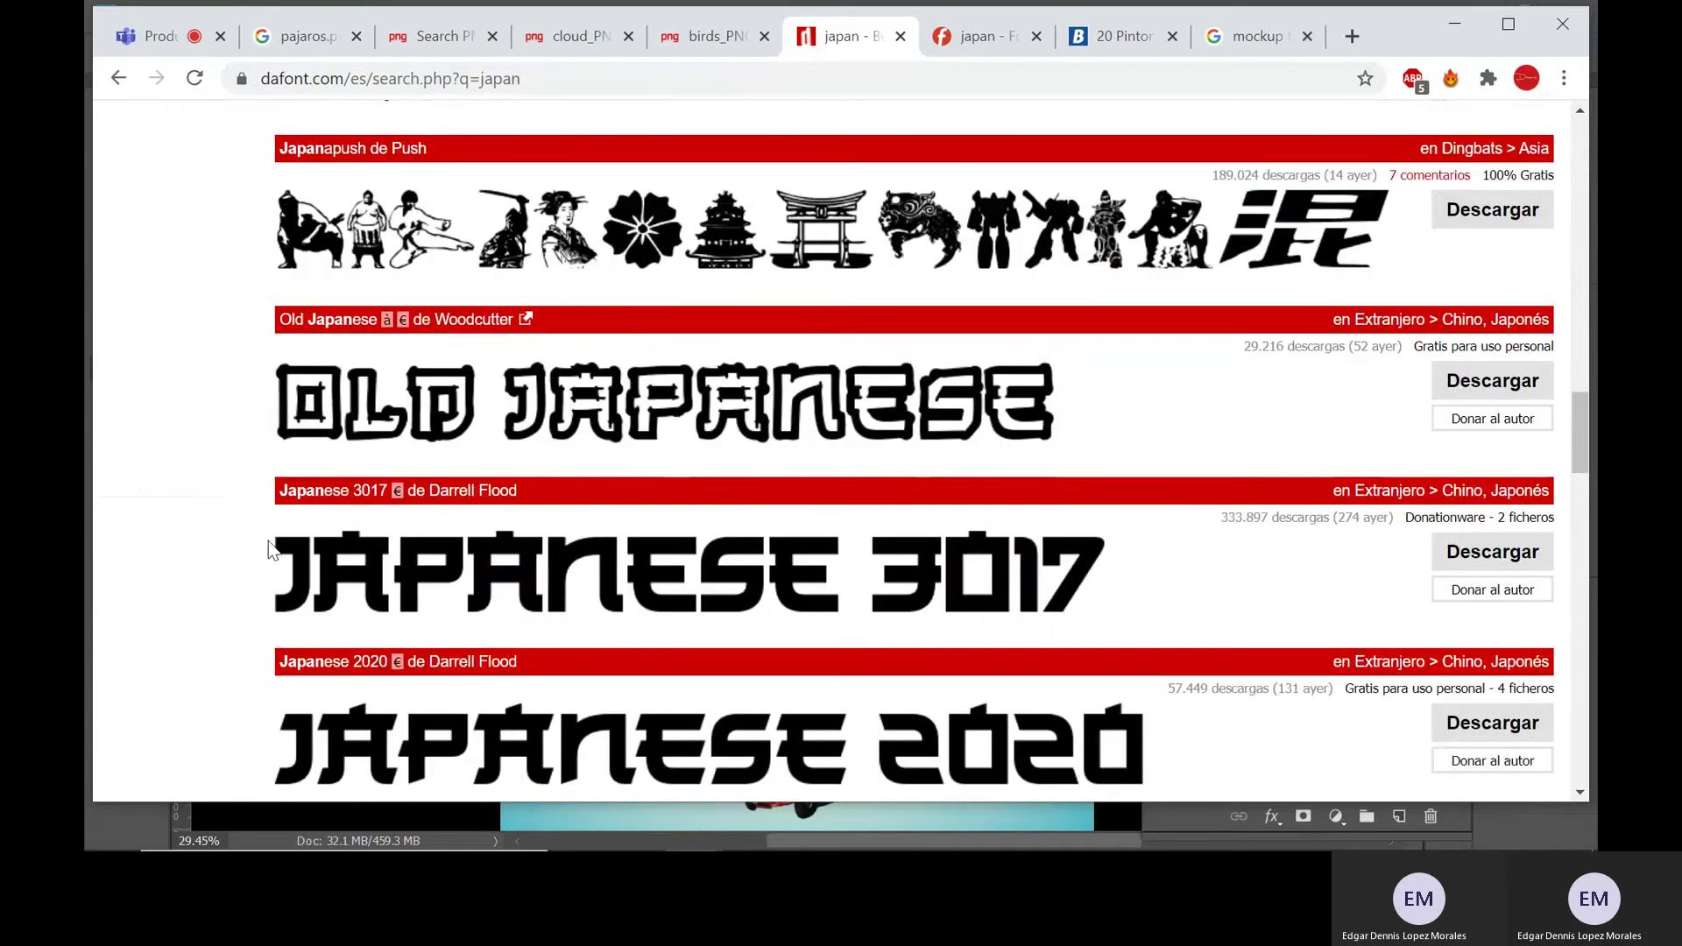
{"action": "scroll", "coordinate": [234, 498], "scroll_direction": "down", "scroll_amount": 1}
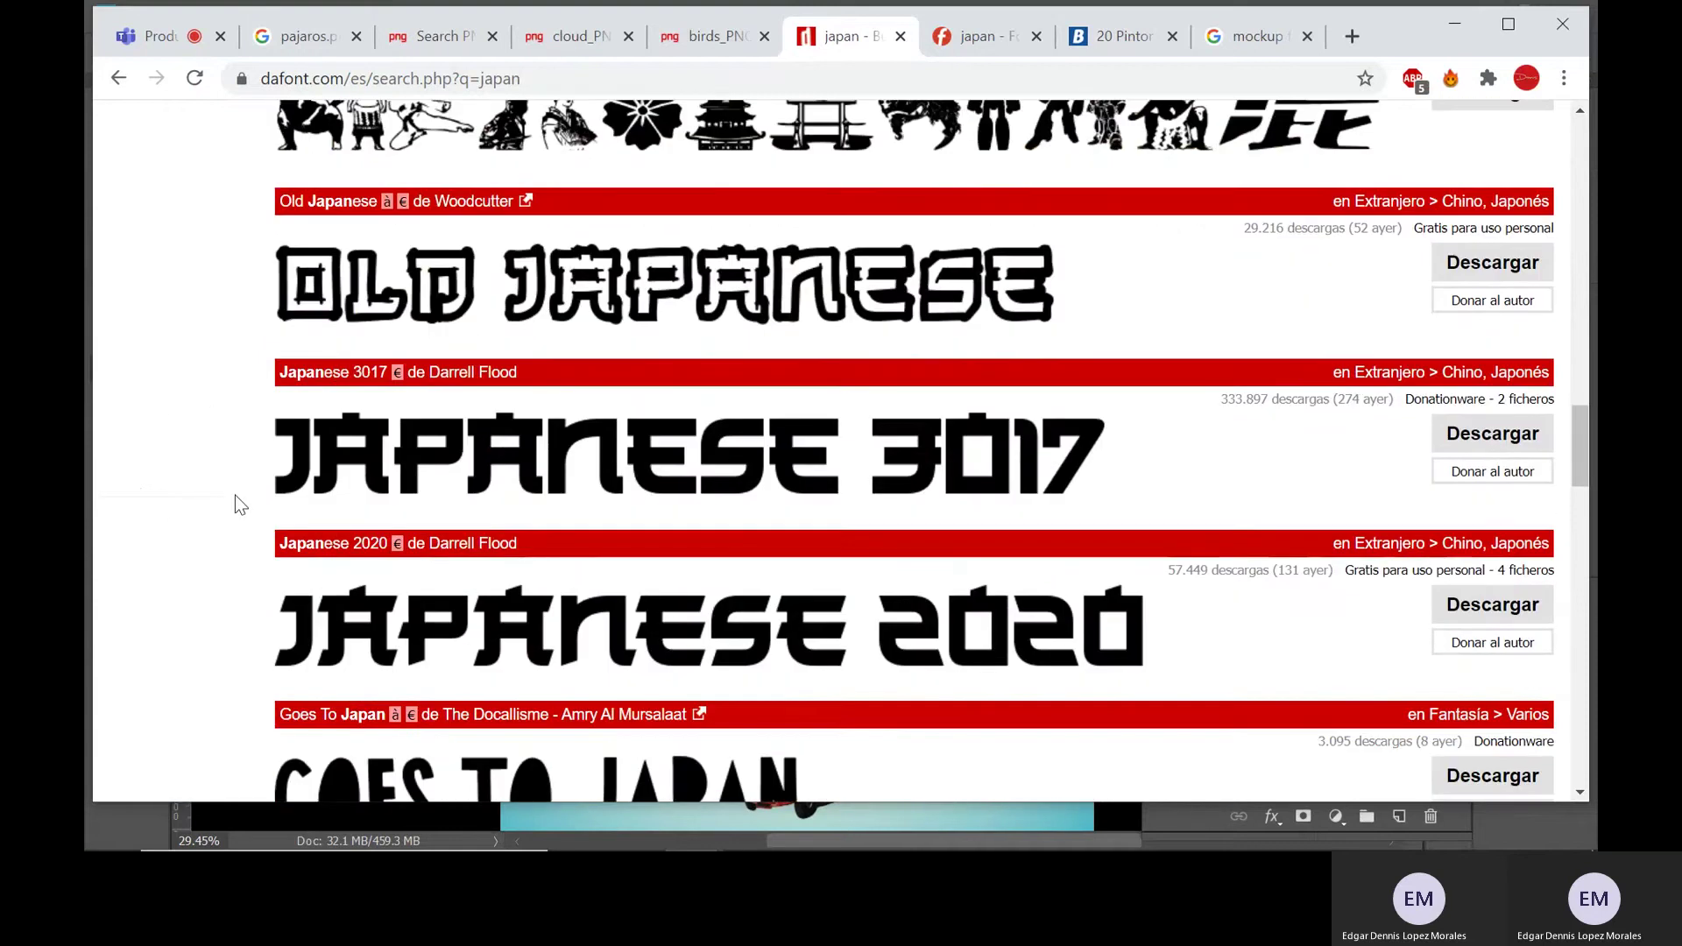
{"action": "scroll", "coordinate": [235, 495], "scroll_direction": "down", "scroll_amount": 2}
{"action": "scroll", "coordinate": [235, 496], "scroll_direction": "down", "scroll_amount": 2}
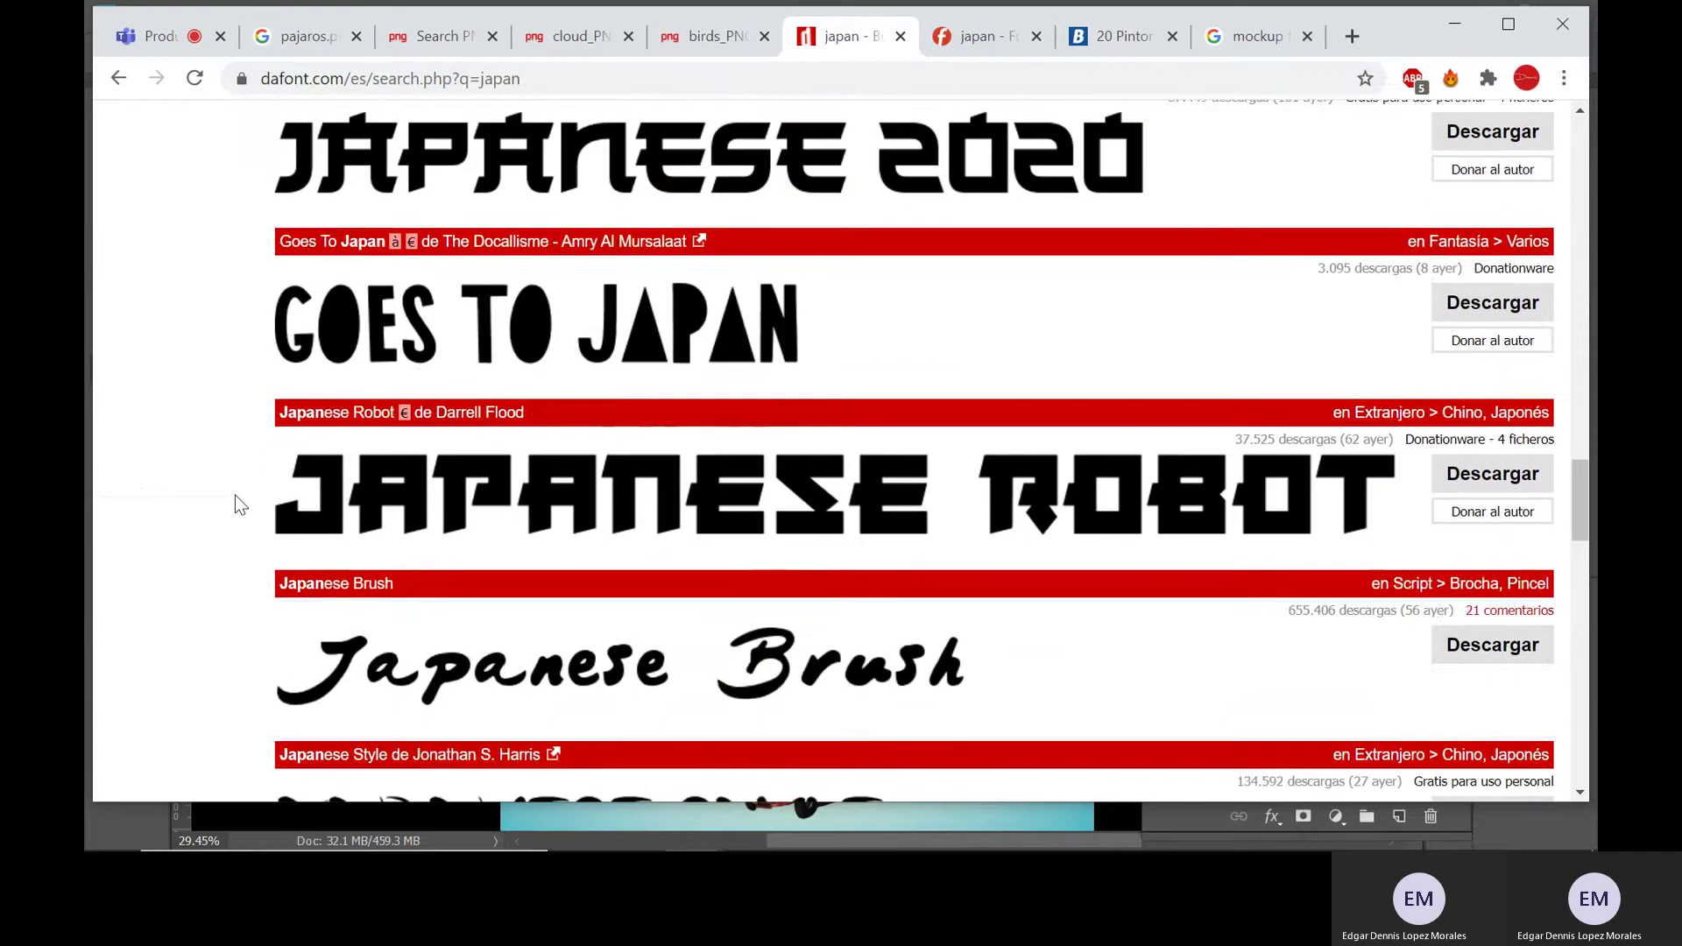
{"action": "scroll", "coordinate": [234, 496], "scroll_direction": "down", "scroll_amount": 3}
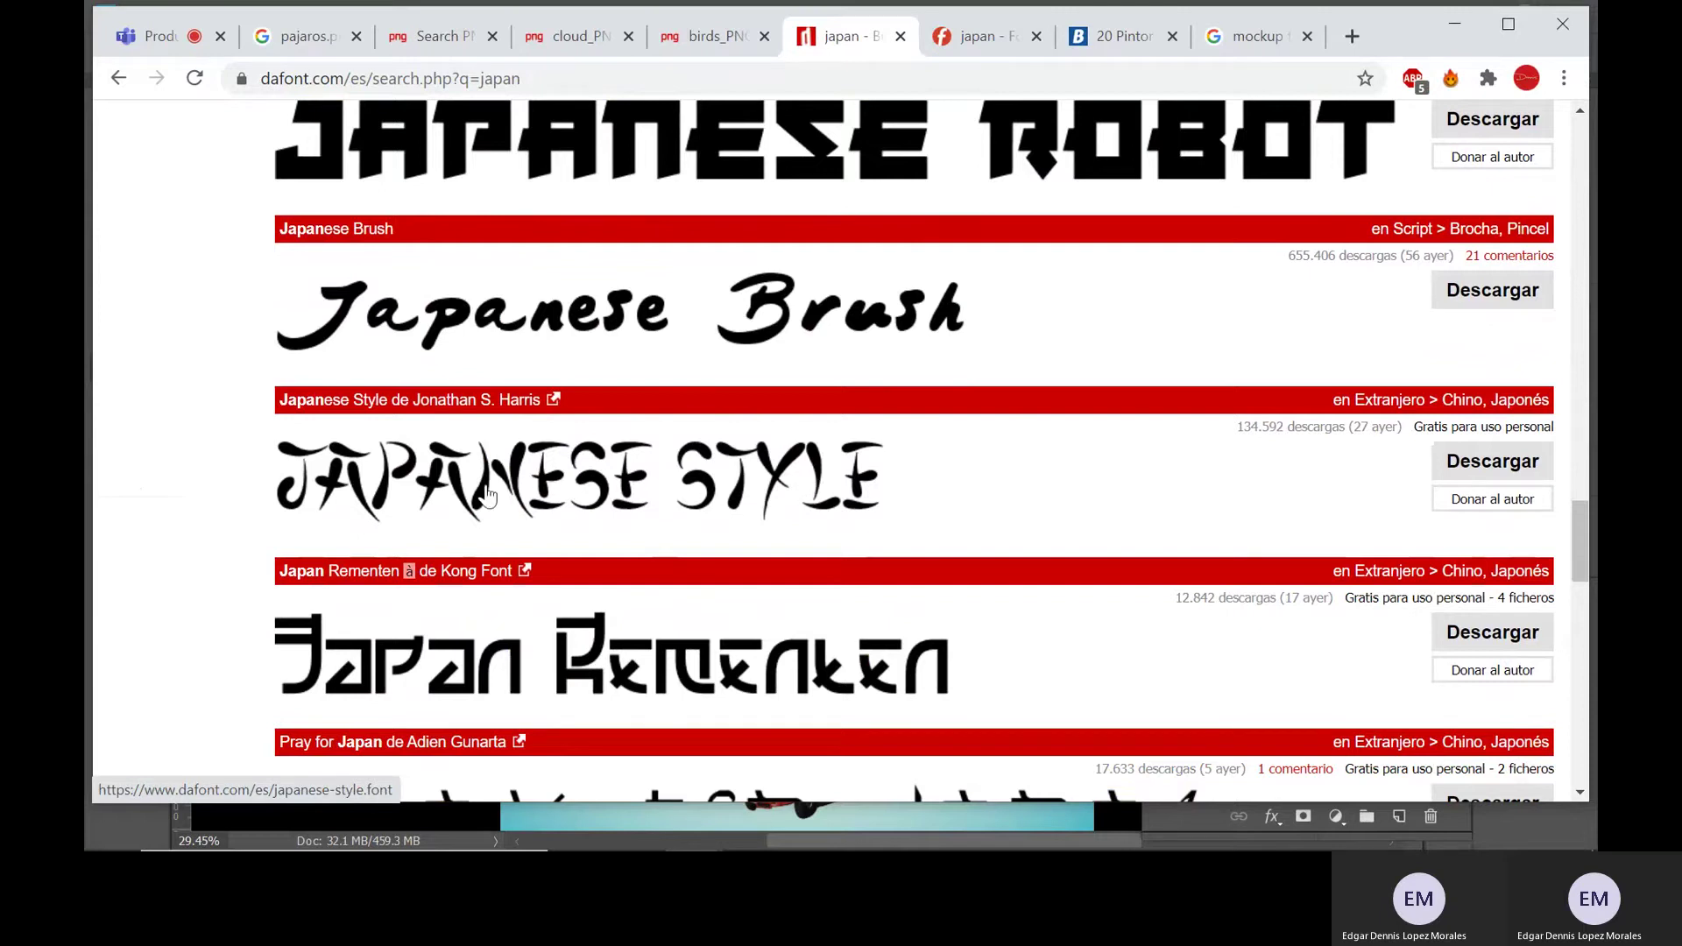
{"action": "scroll", "coordinate": [427, 498], "scroll_direction": "up", "scroll_amount": 9}
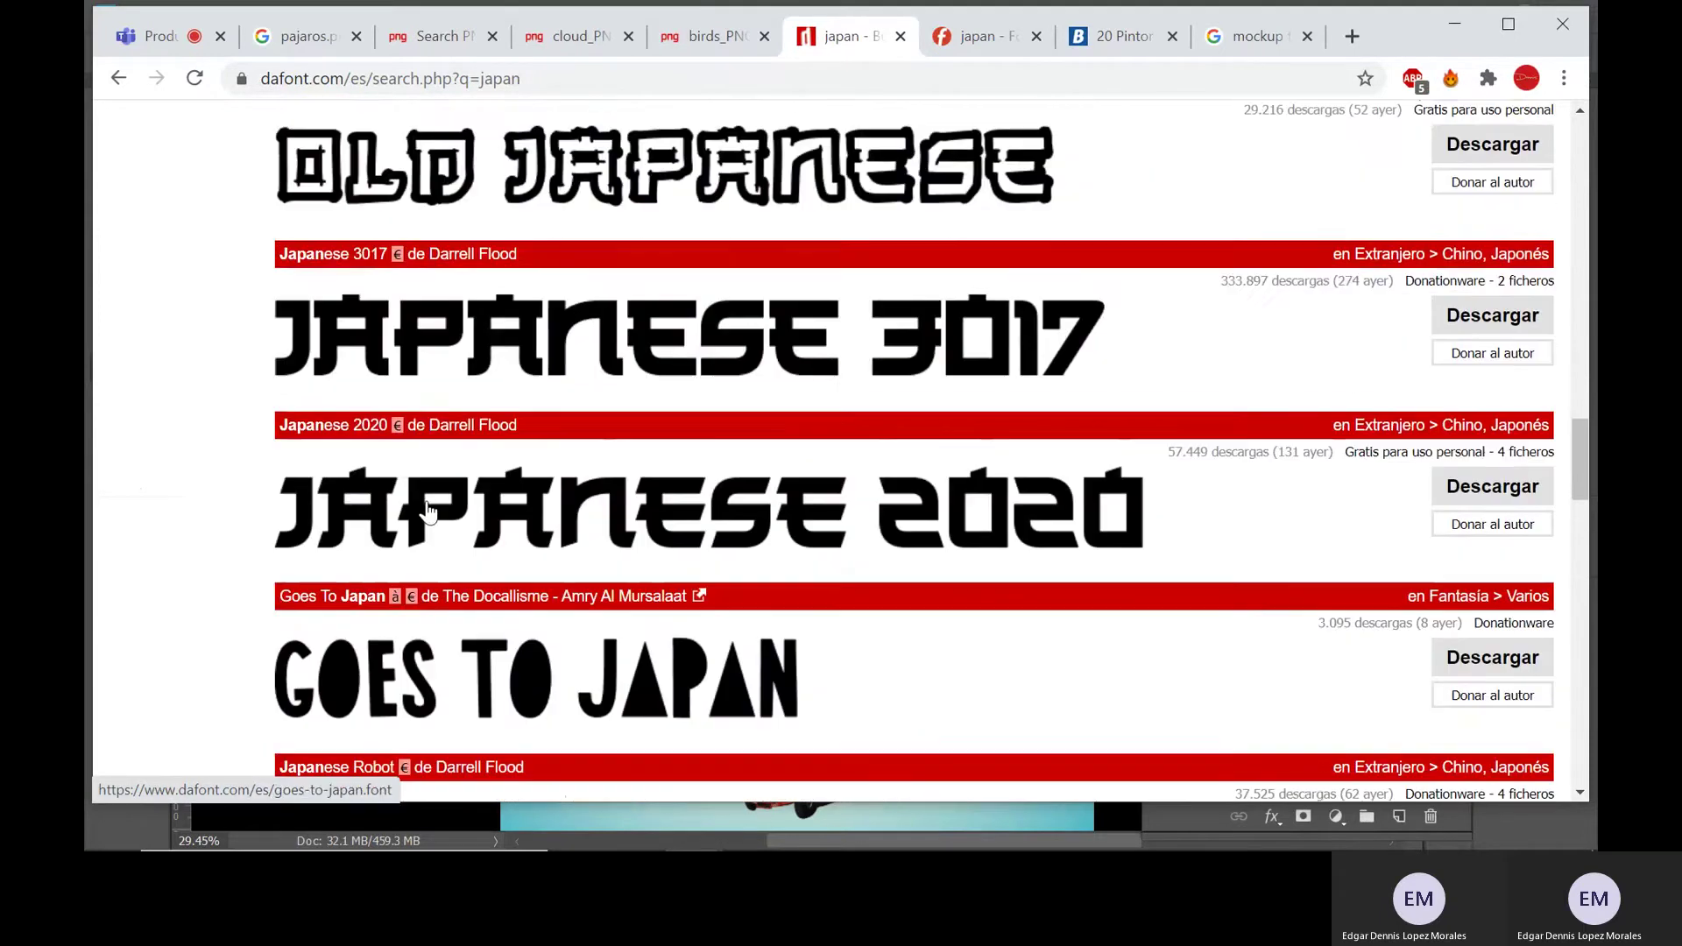
{"action": "scroll", "coordinate": [349, 441], "scroll_direction": "up", "scroll_amount": 6}
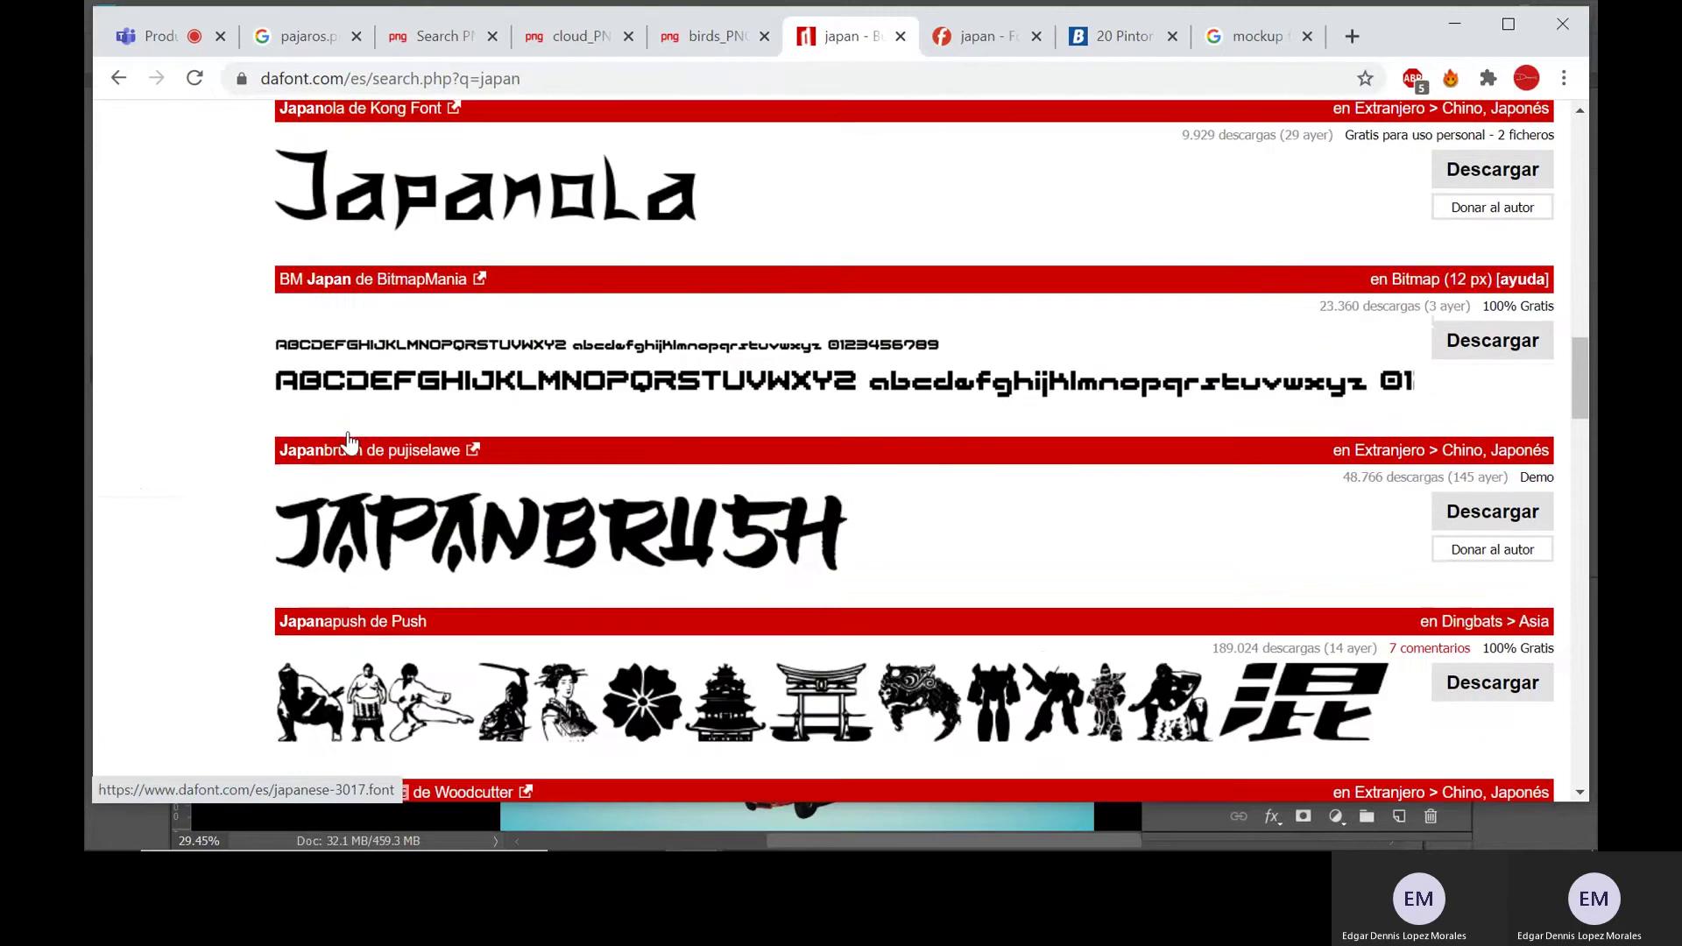
{"action": "scroll", "coordinate": [333, 495], "scroll_direction": "up", "scroll_amount": 4}
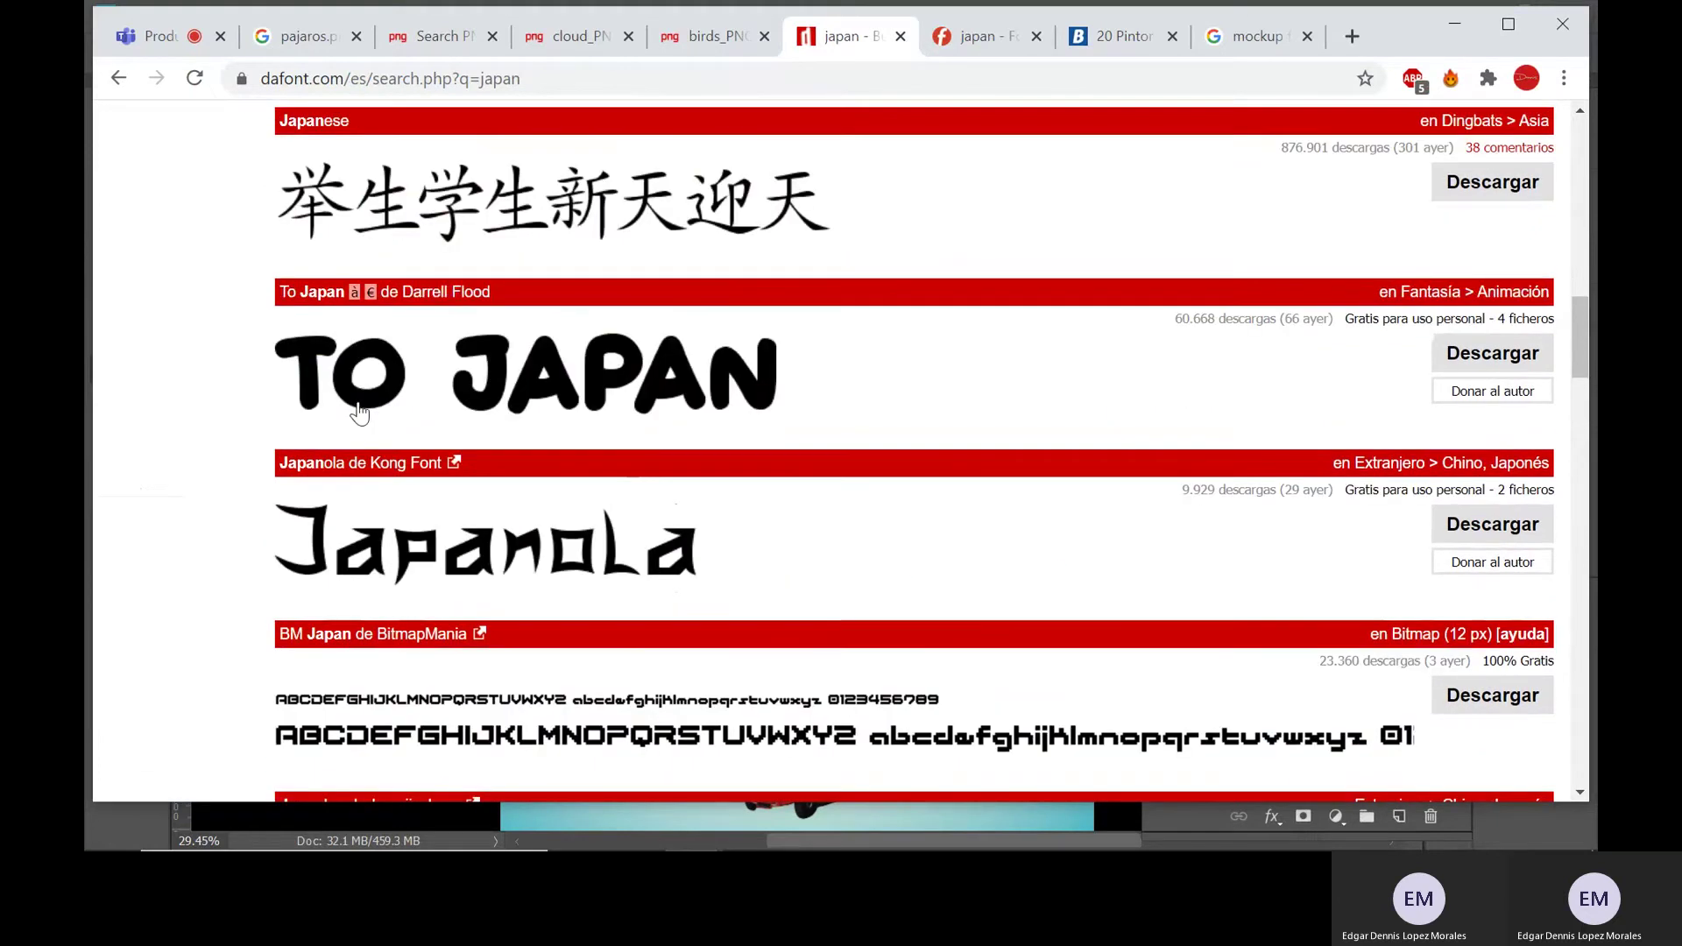
{"action": "scroll", "coordinate": [359, 411], "scroll_direction": "up", "scroll_amount": 5}
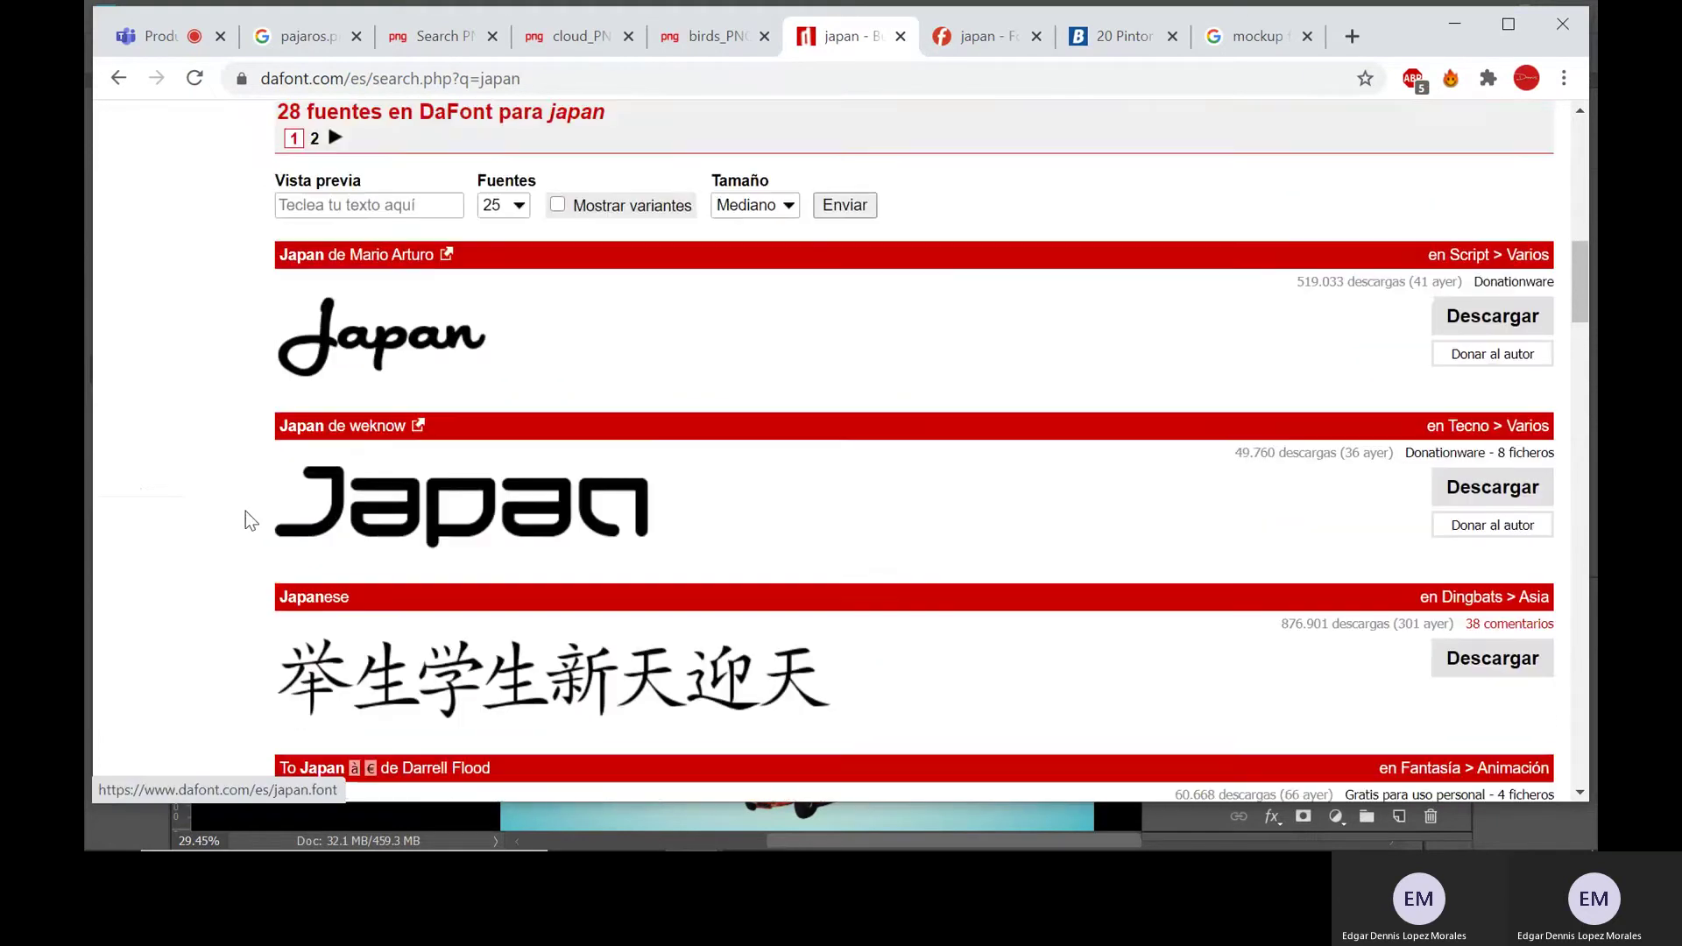
{"action": "scroll", "coordinate": [246, 511], "scroll_direction": "down", "scroll_amount": 3}
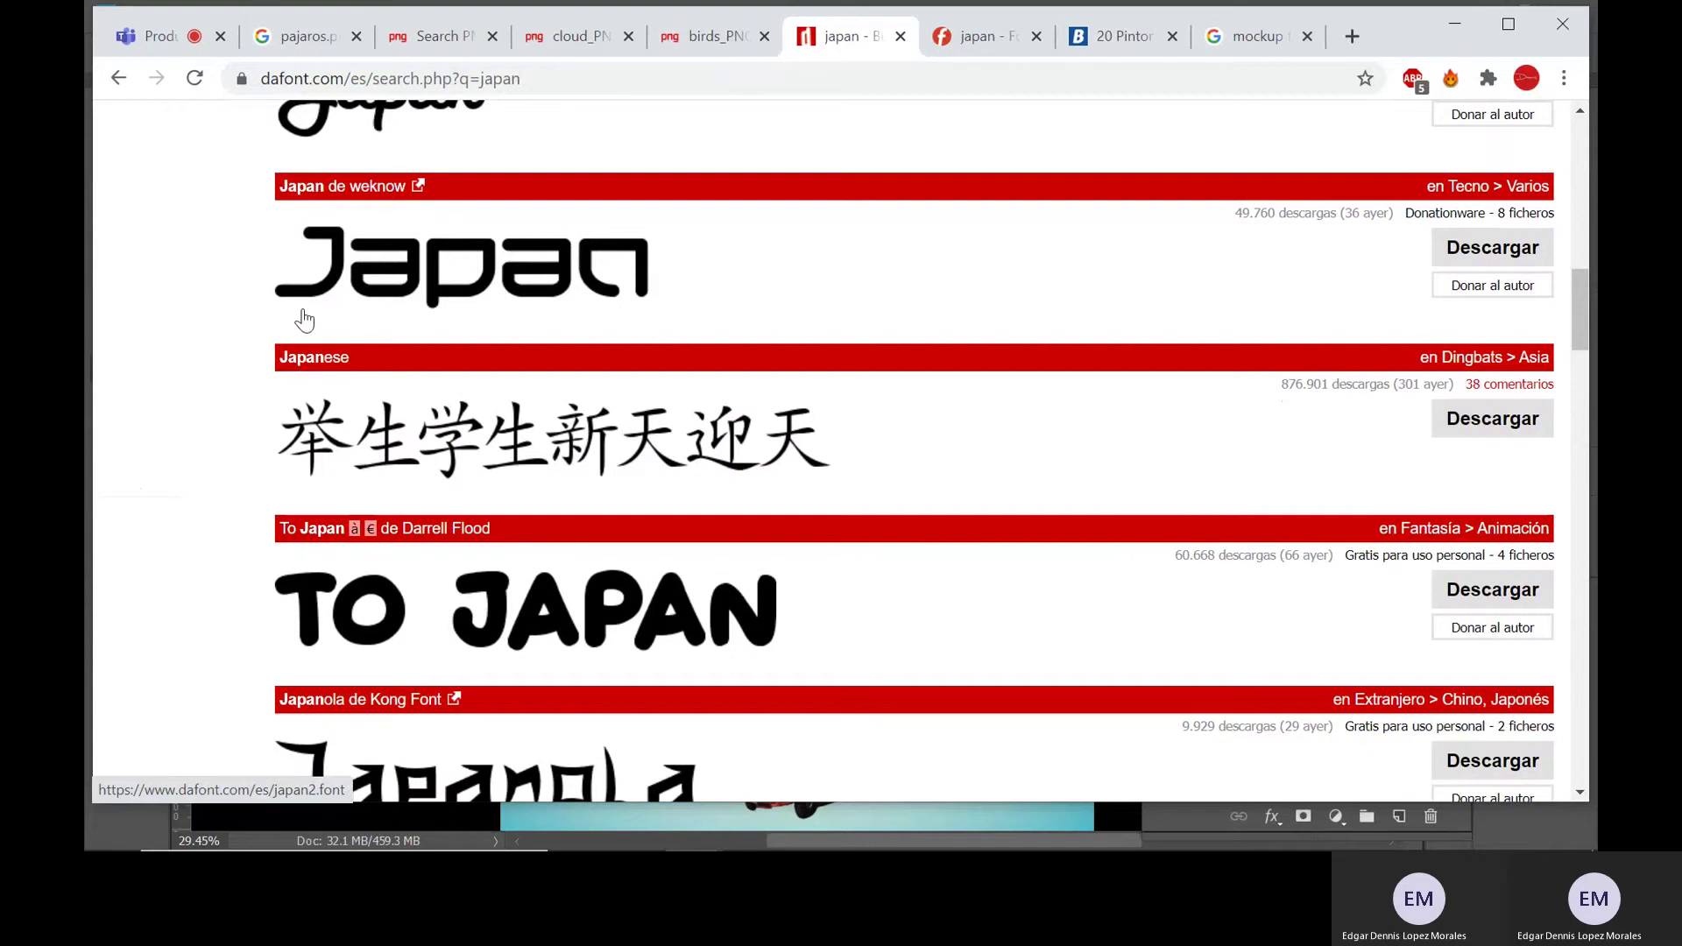
{"action": "scroll", "coordinate": [305, 320], "scroll_direction": "down", "scroll_amount": 3}
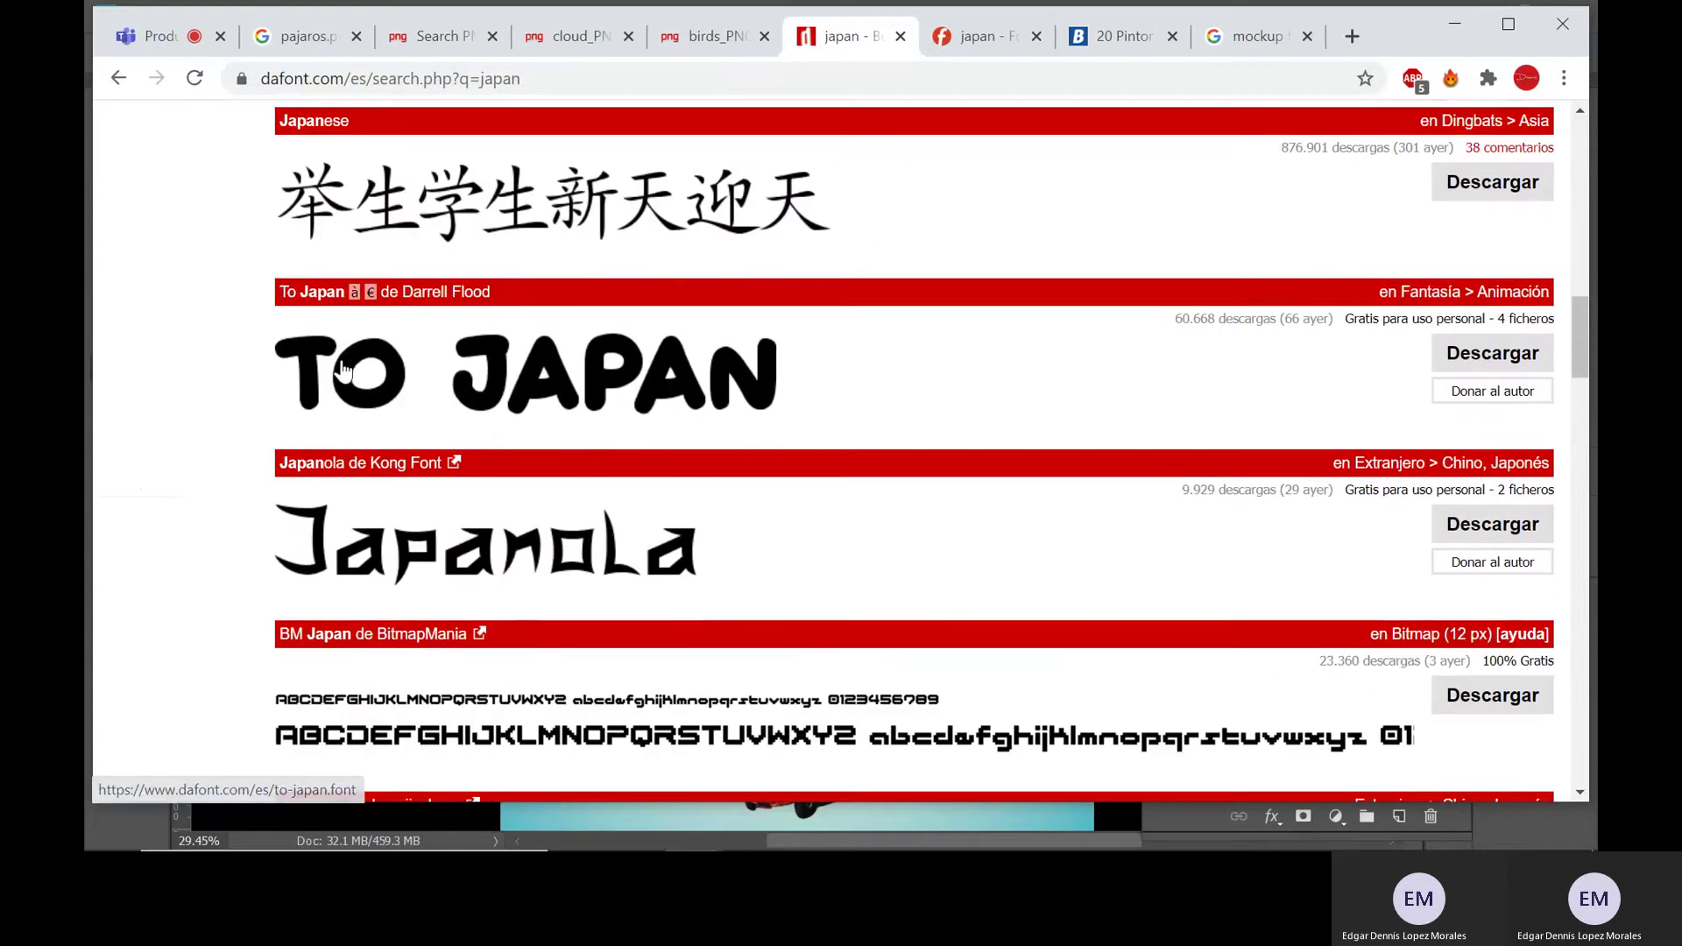
{"action": "scroll", "coordinate": [281, 521], "scroll_direction": "down", "scroll_amount": 6}
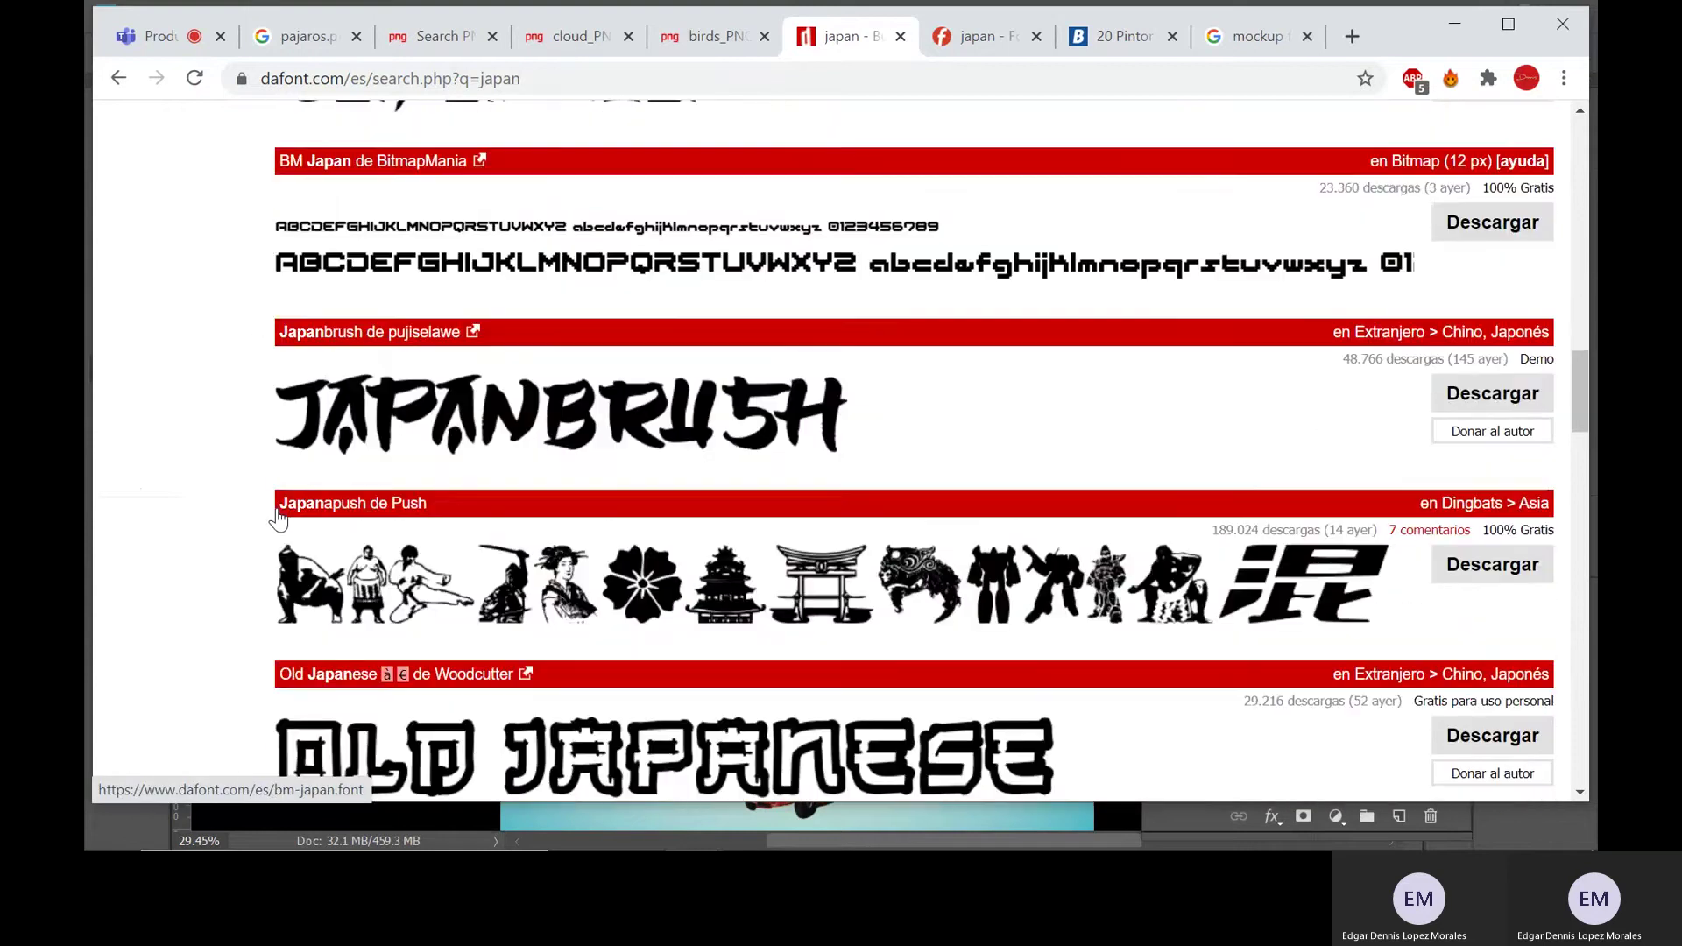
{"action": "scroll", "coordinate": [277, 488], "scroll_direction": "down", "scroll_amount": 7}
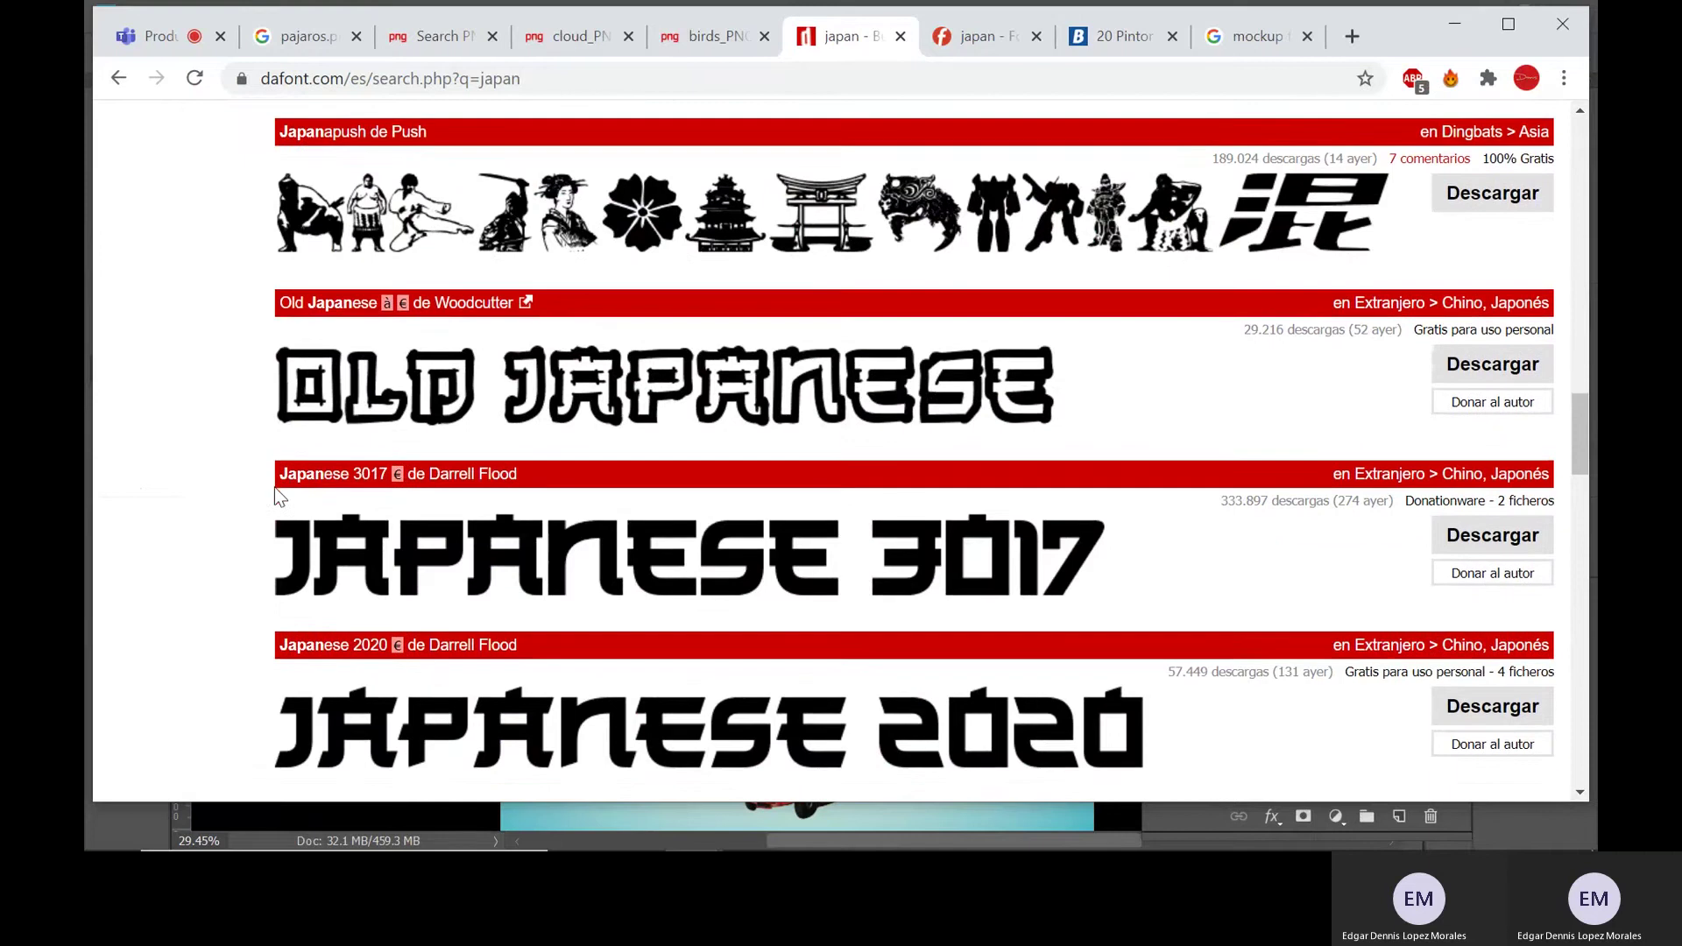
{"action": "scroll", "coordinate": [275, 488], "scroll_direction": "down", "scroll_amount": 9}
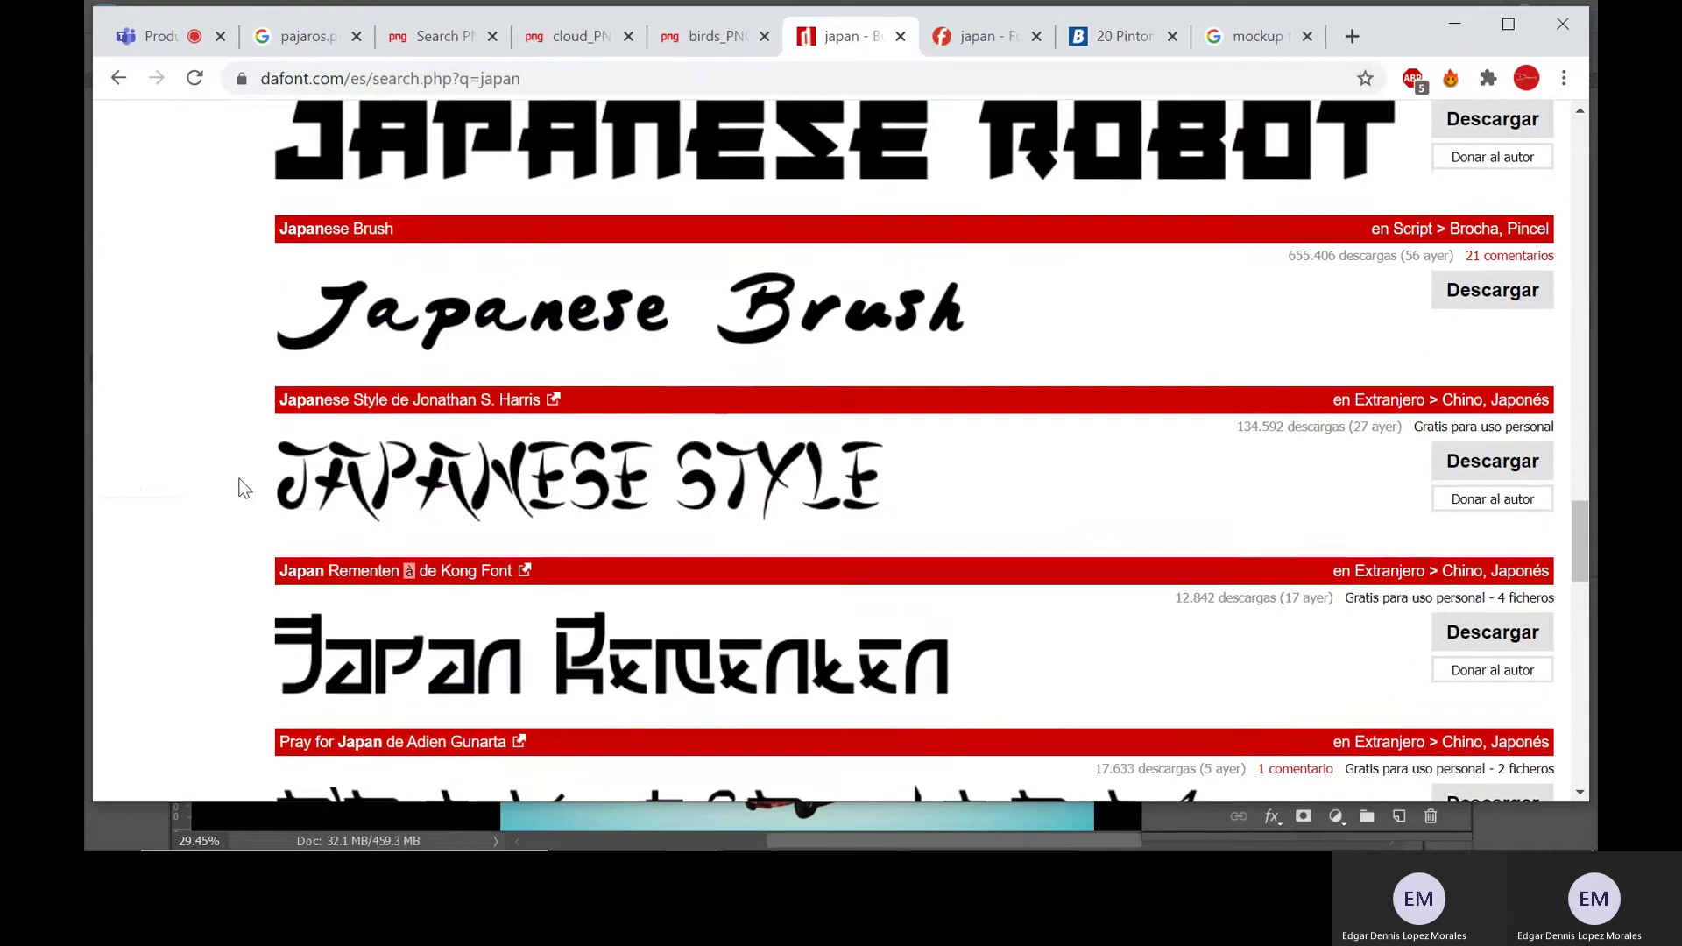
{"action": "scroll", "coordinate": [239, 480], "scroll_direction": "down", "scroll_amount": 3}
{"action": "scroll", "coordinate": [244, 488], "scroll_direction": "down", "scroll_amount": 8}
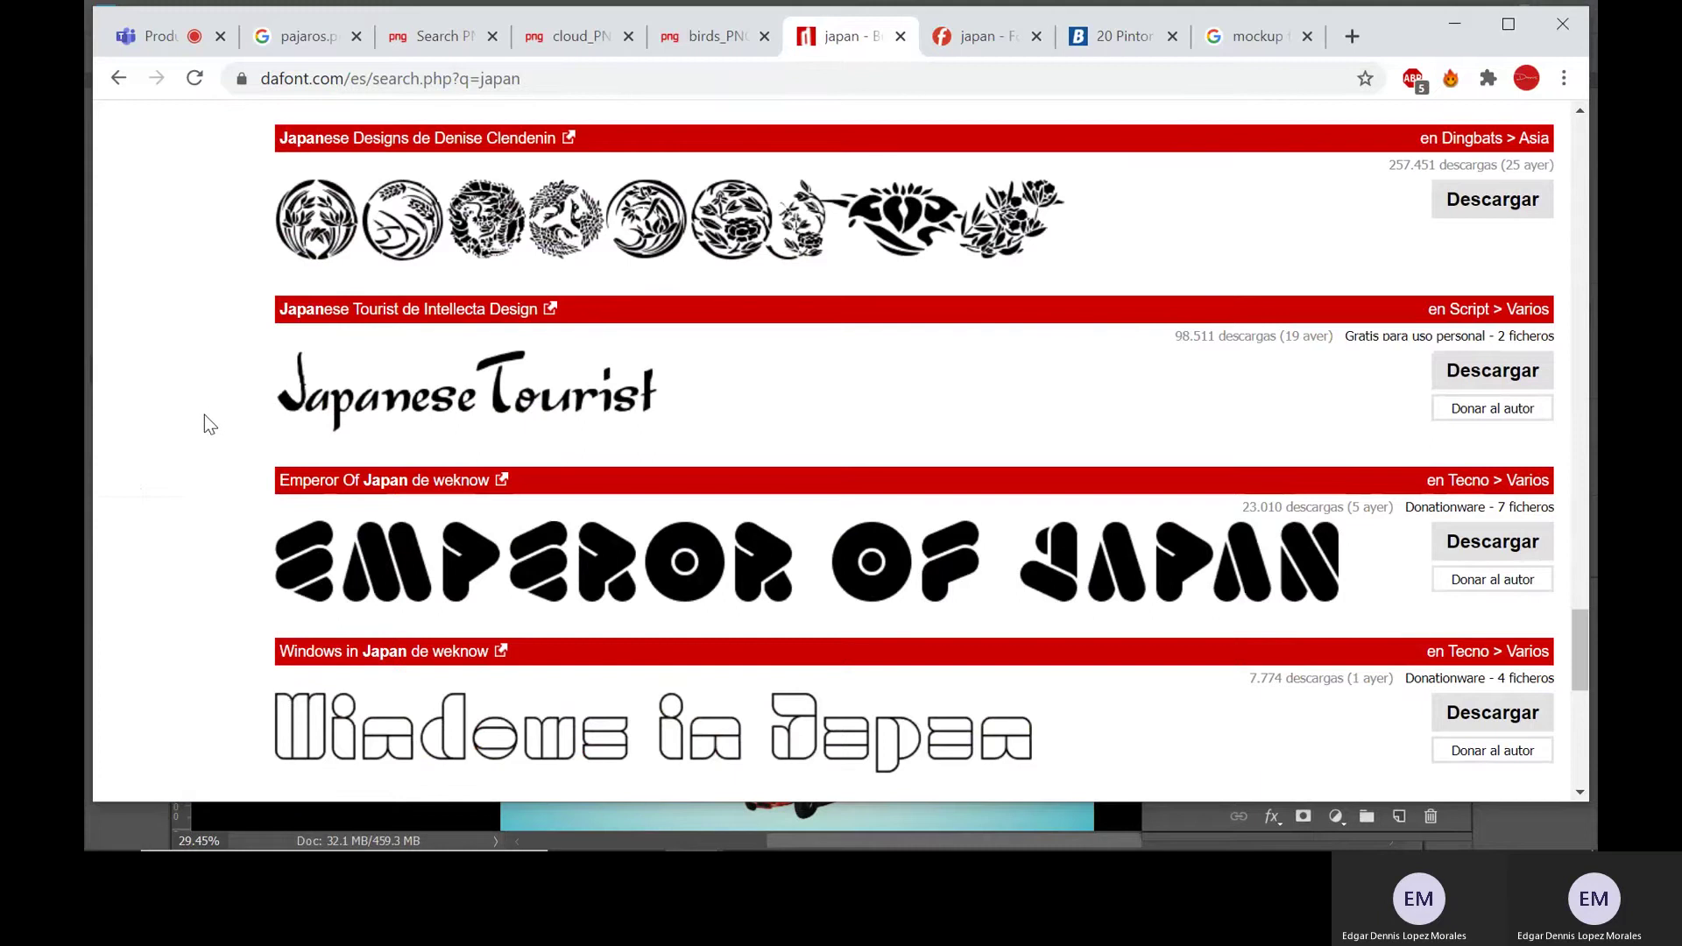
{"action": "scroll", "coordinate": [219, 420], "scroll_direction": "down", "scroll_amount": 7}
{"action": "scroll", "coordinate": [229, 429], "scroll_direction": "down", "scroll_amount": 3}
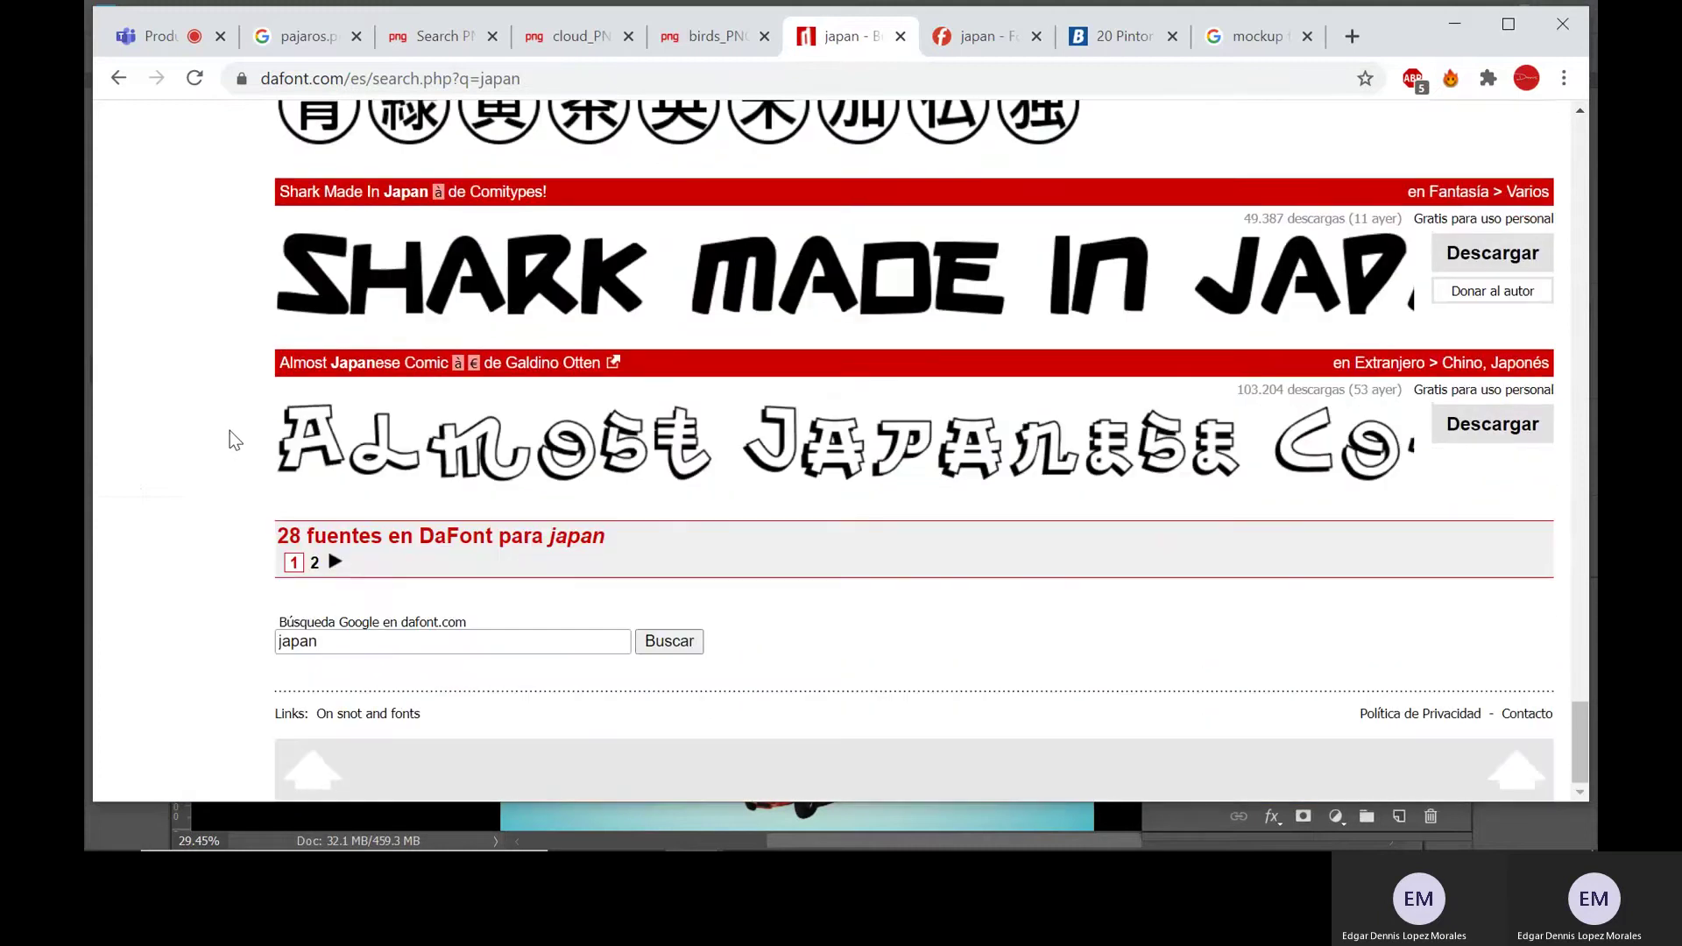
- Review the DaFont "japan" results again, from the last previews on the page back to the first ones
{"action": "scroll", "coordinate": [212, 435], "scroll_direction": "up", "scroll_amount": 15}
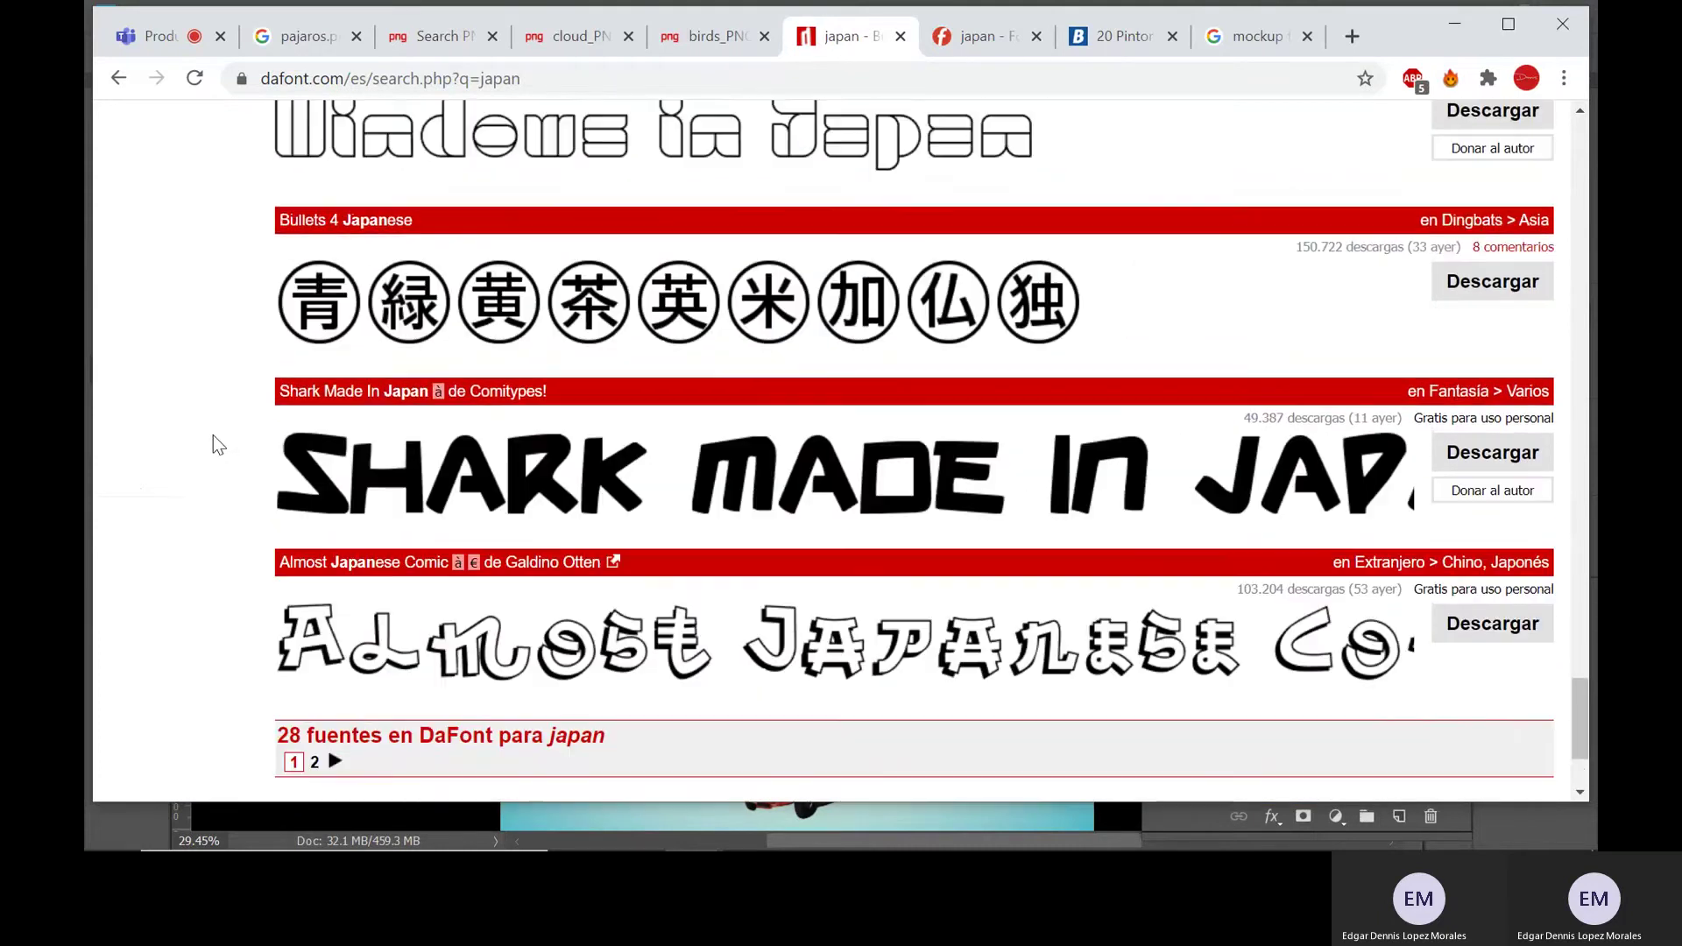
{"action": "scroll", "coordinate": [213, 435], "scroll_direction": "down", "scroll_amount": 4}
{"action": "scroll", "coordinate": [213, 435], "scroll_direction": "up", "scroll_amount": 15}
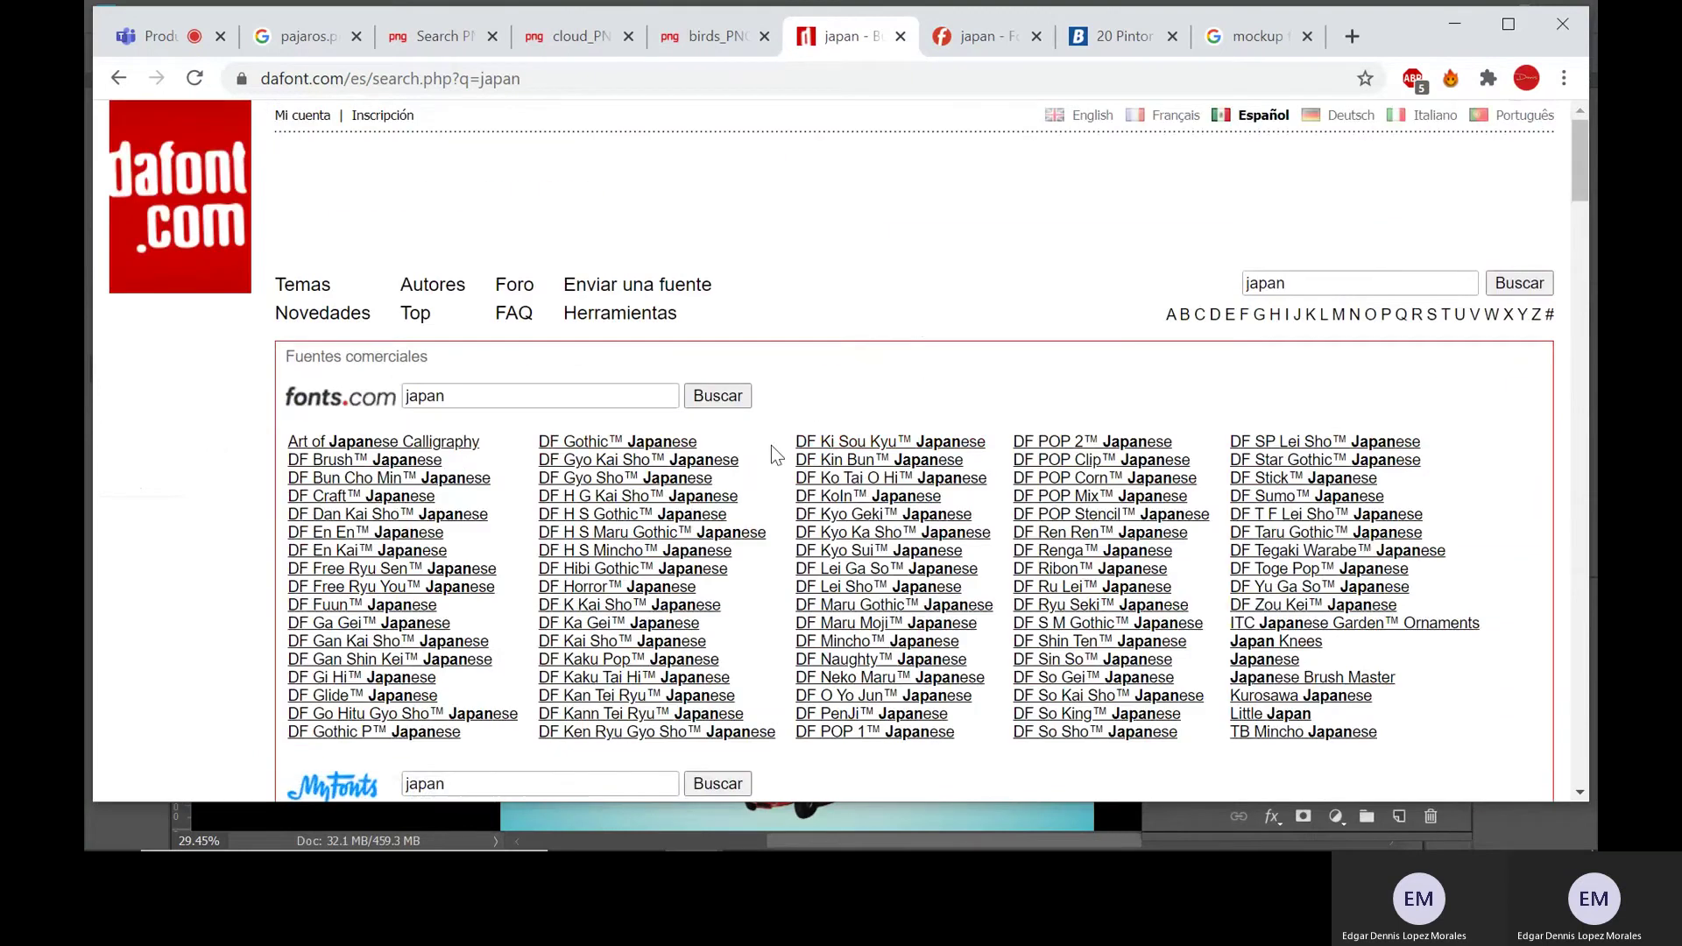
{"action": "scroll", "coordinate": [770, 450], "scroll_direction": "down", "scroll_amount": 10}
{"action": "scroll", "coordinate": [221, 376], "scroll_direction": "down", "scroll_amount": 3}
{"action": "scroll", "coordinate": [251, 414], "scroll_direction": "up", "scroll_amount": 3}
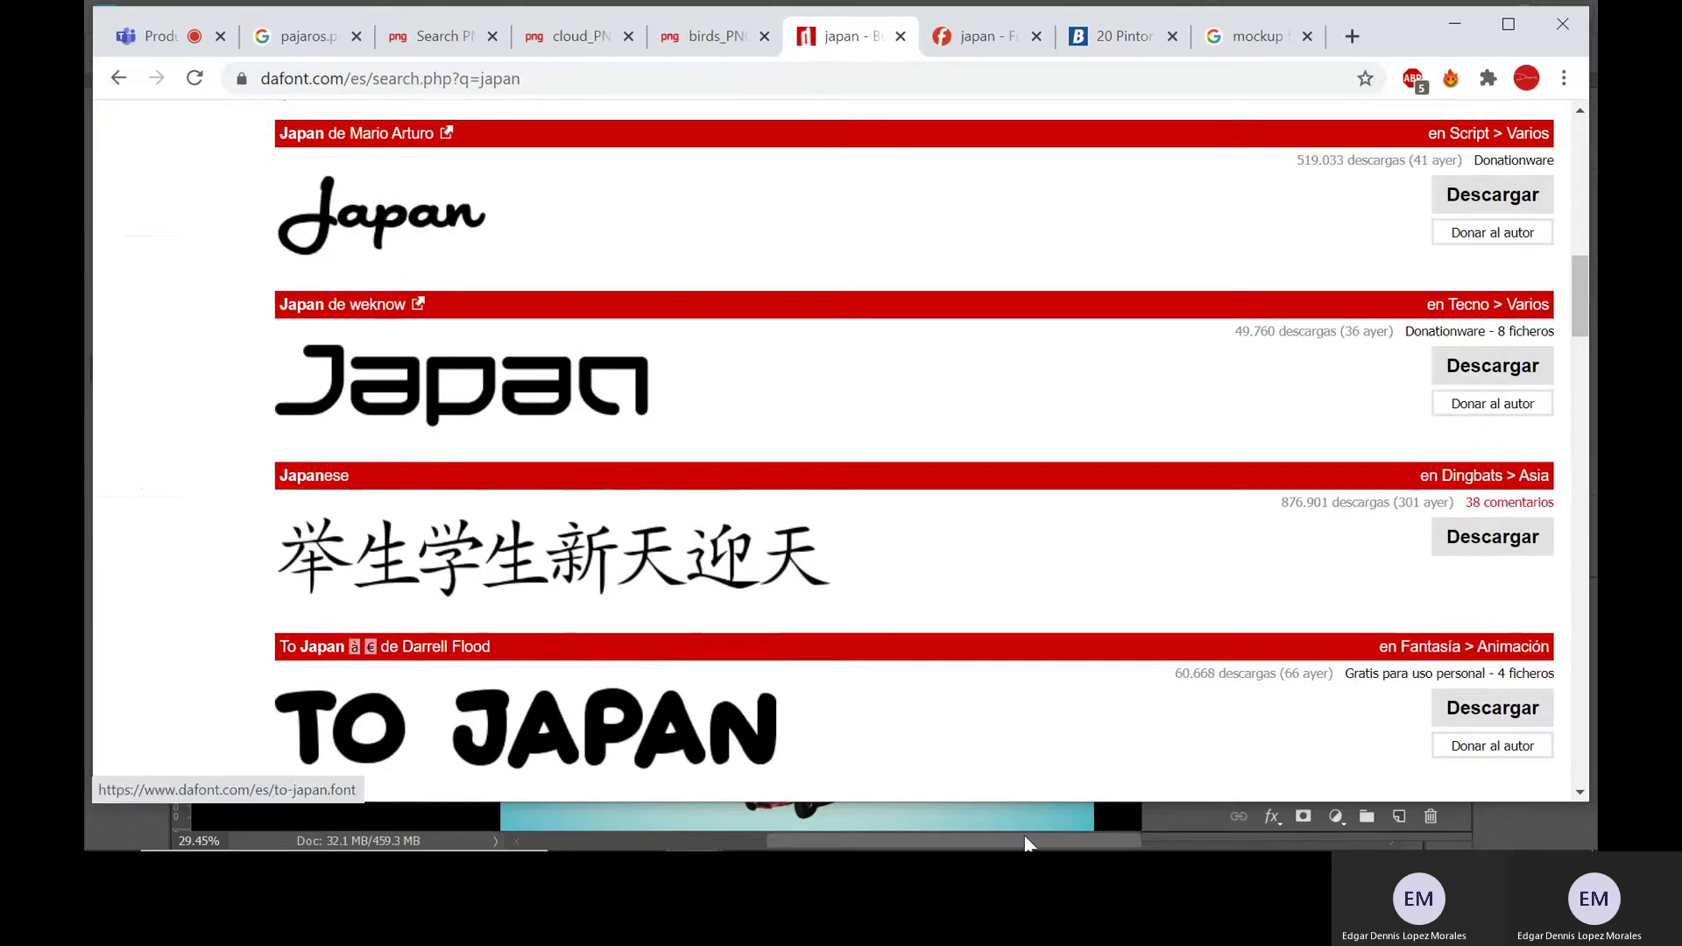
- Switch to Photoshop, add the paragraph text "United Kingdom" in Old London beside the collage, and fit its text box around the two lines
{"action": "left_click", "coordinate": [1057, 818]}
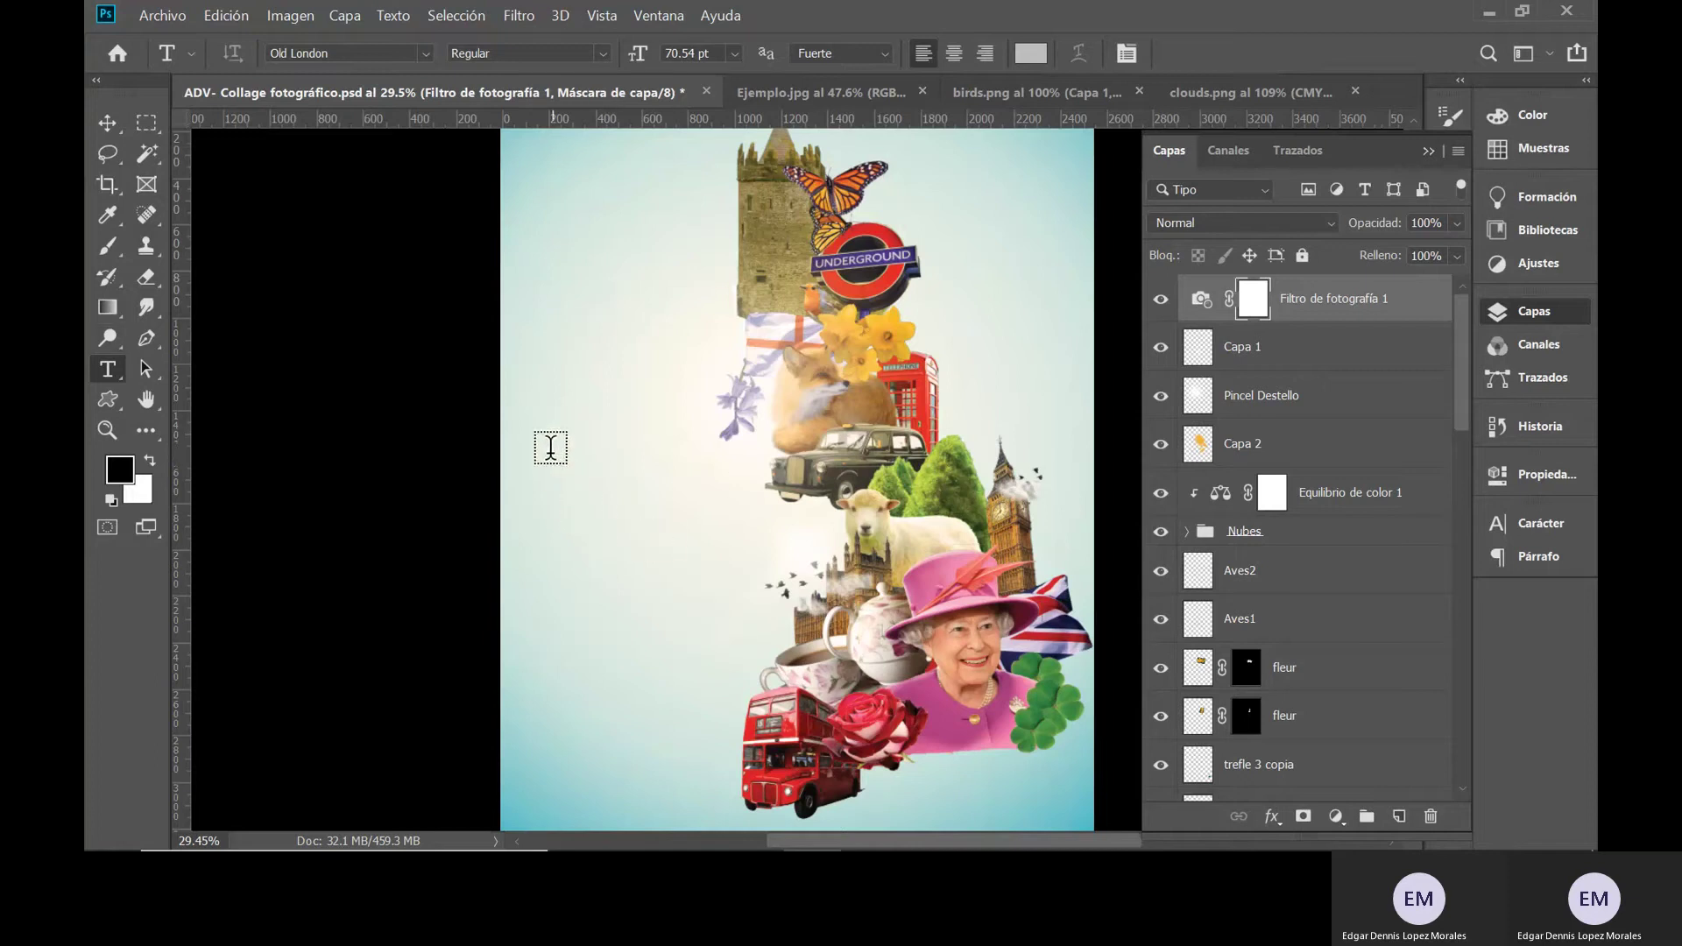
{"action": "left_click_drag", "start_coordinate": [552, 445], "coordinate": [754, 616]}
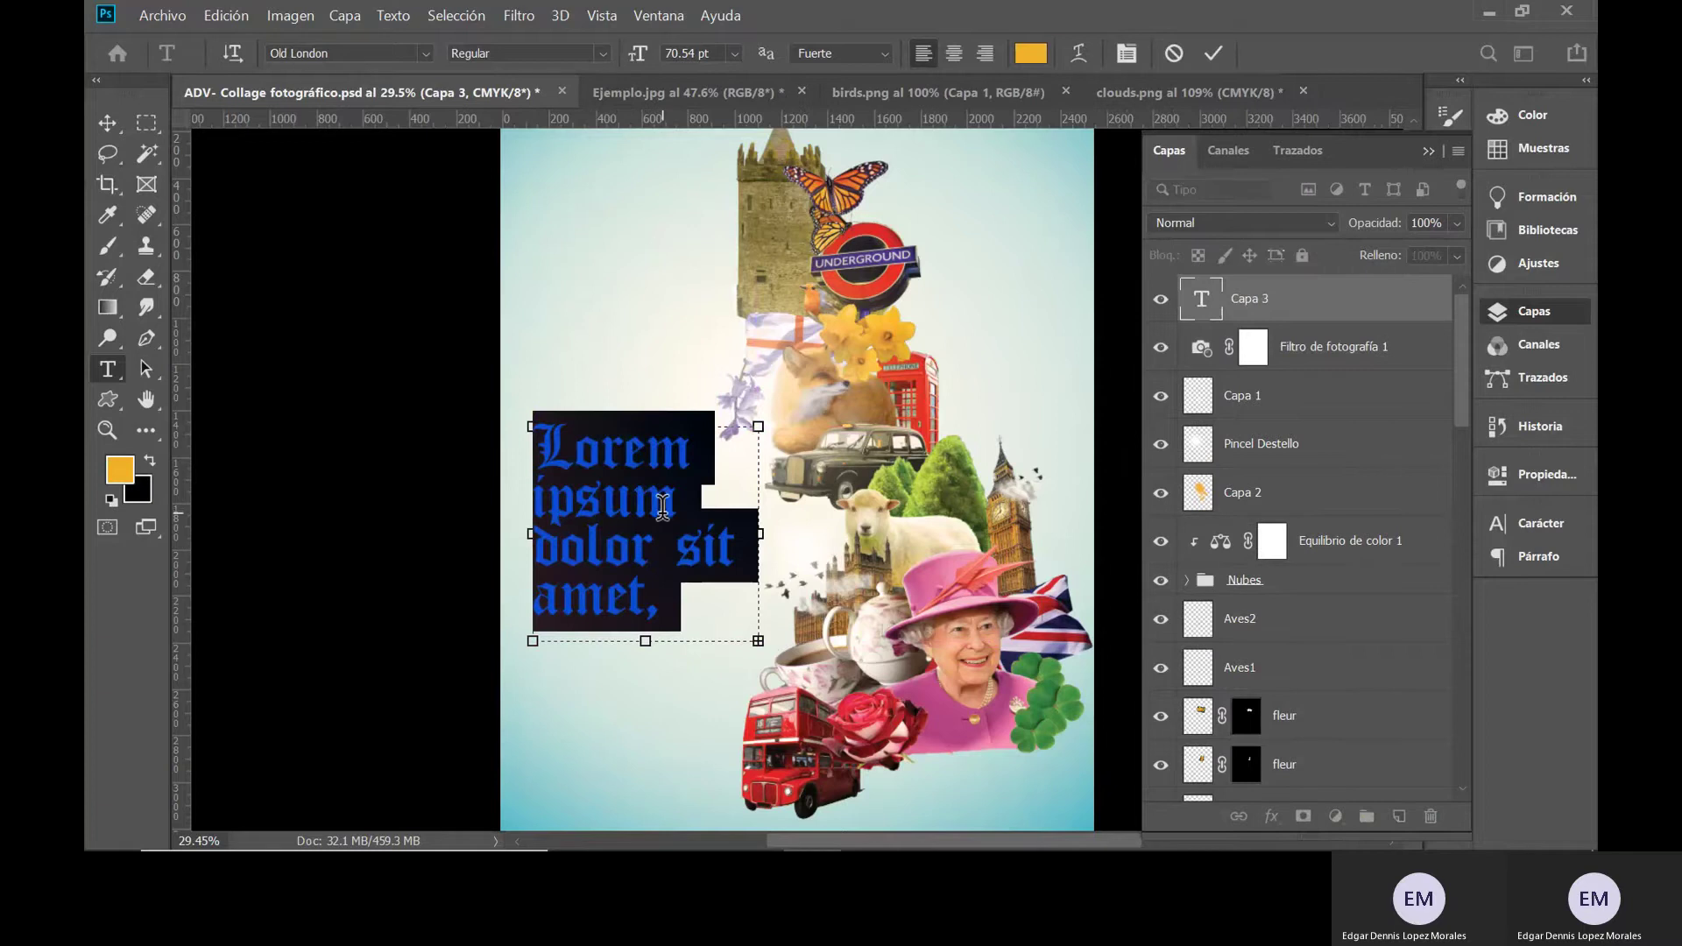
{"action": "type", "text": "Uni"}
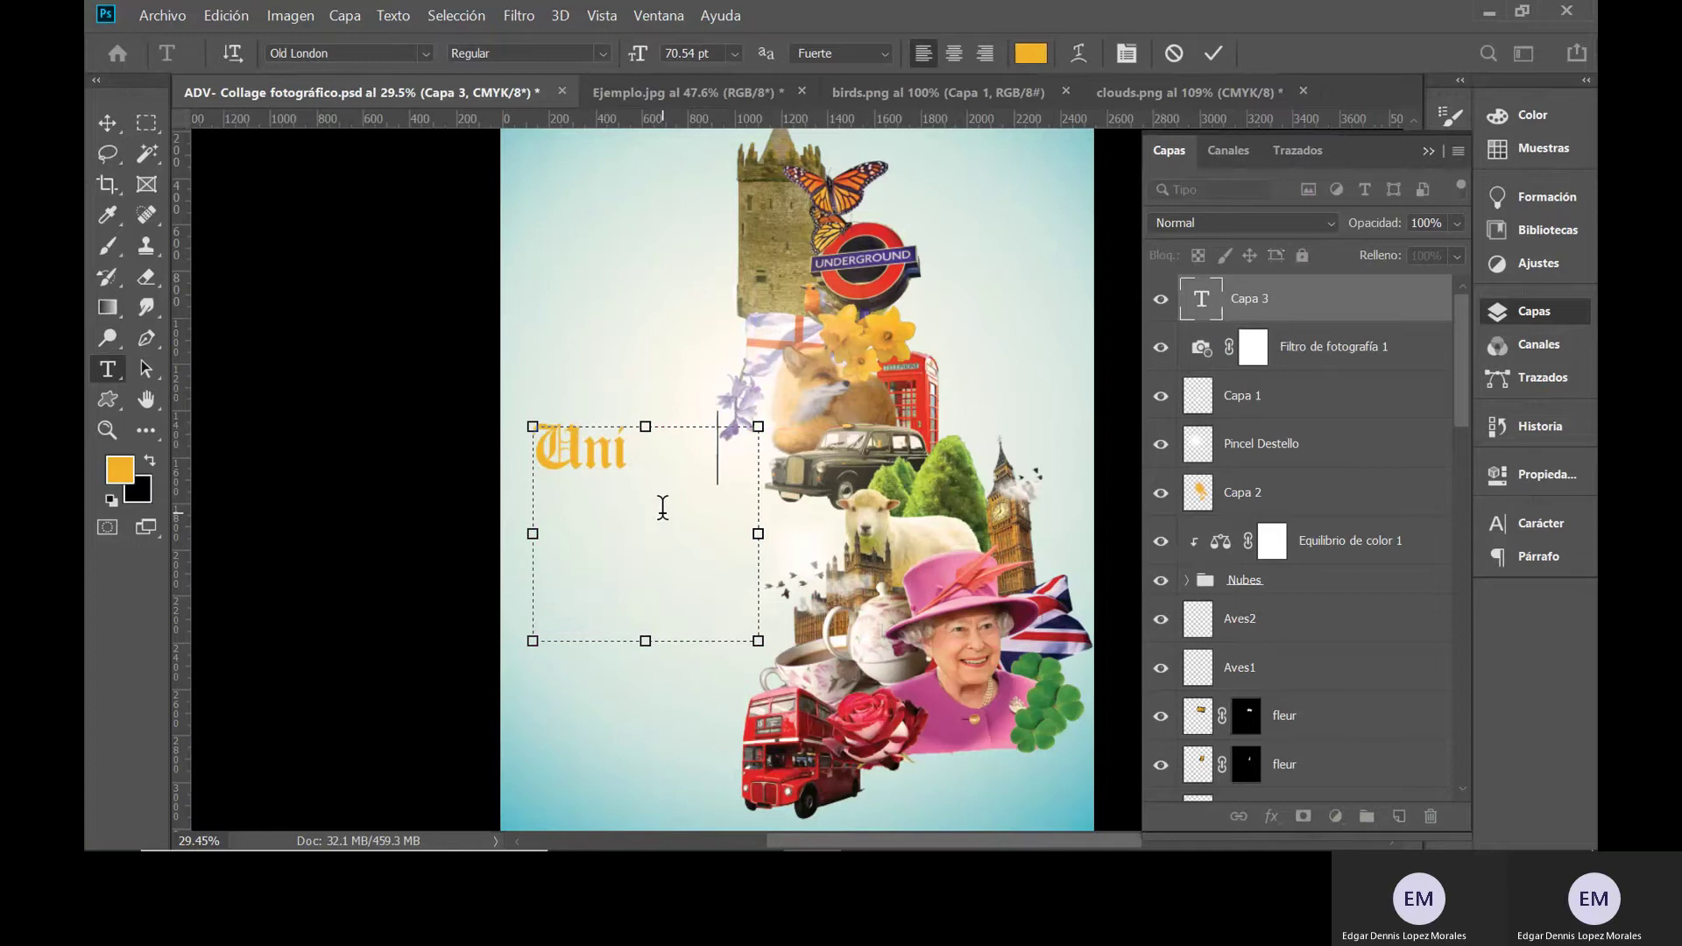
{"action": "type", "text": "ted "}
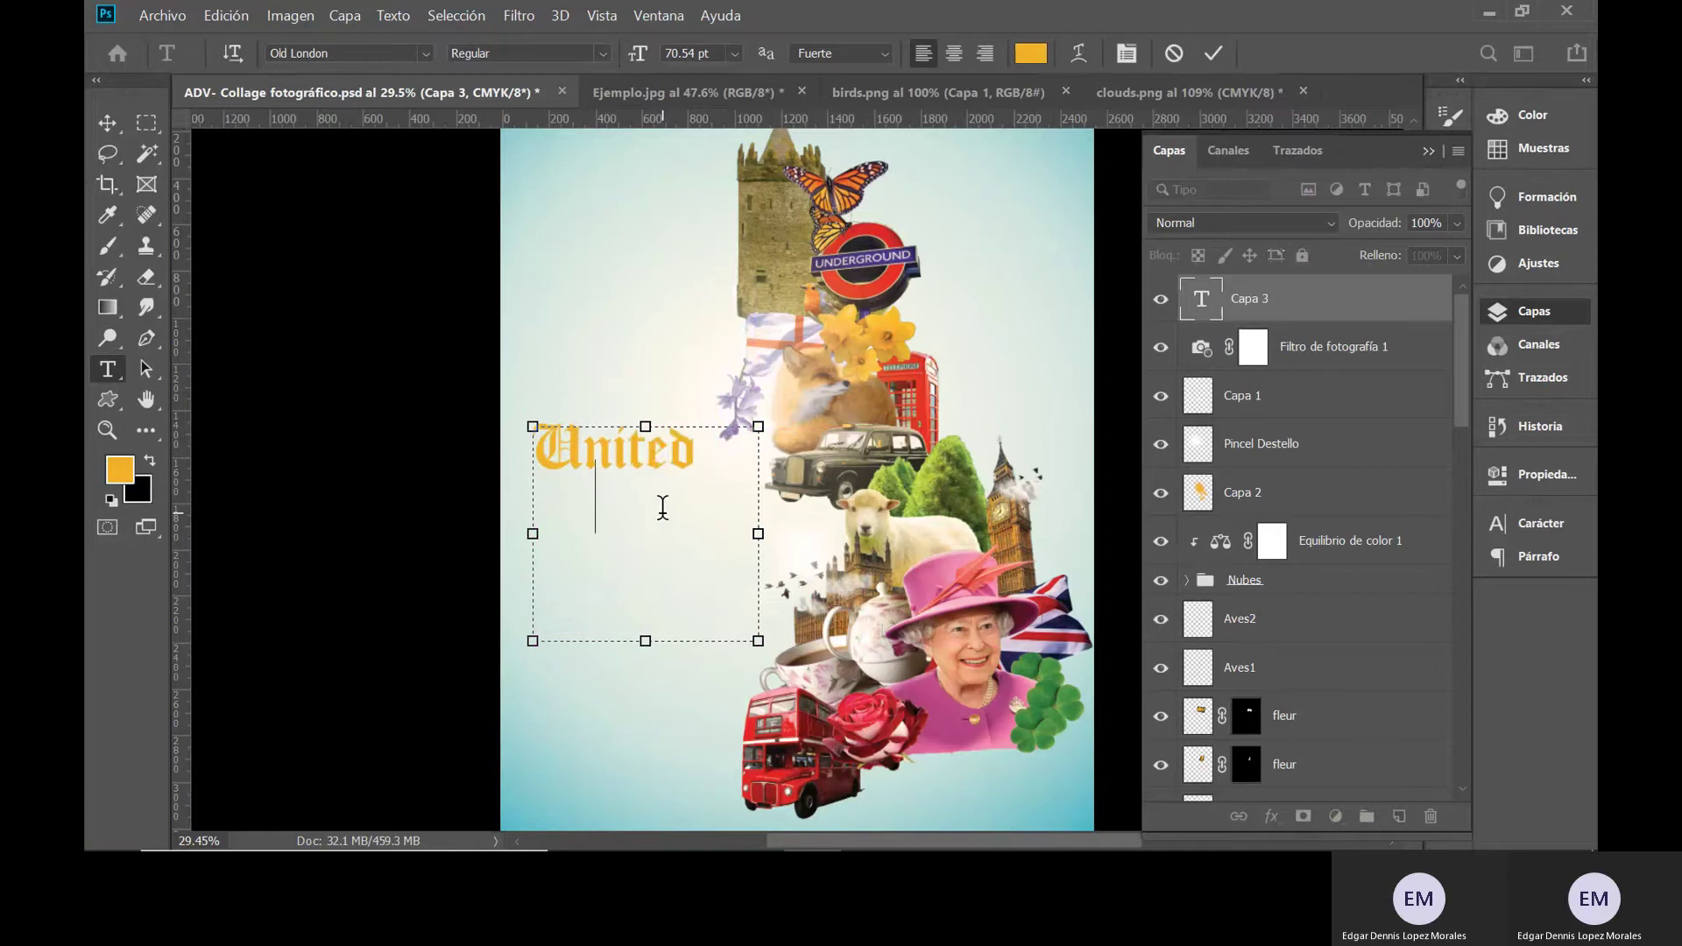
{"action": "type", "text": "King"}
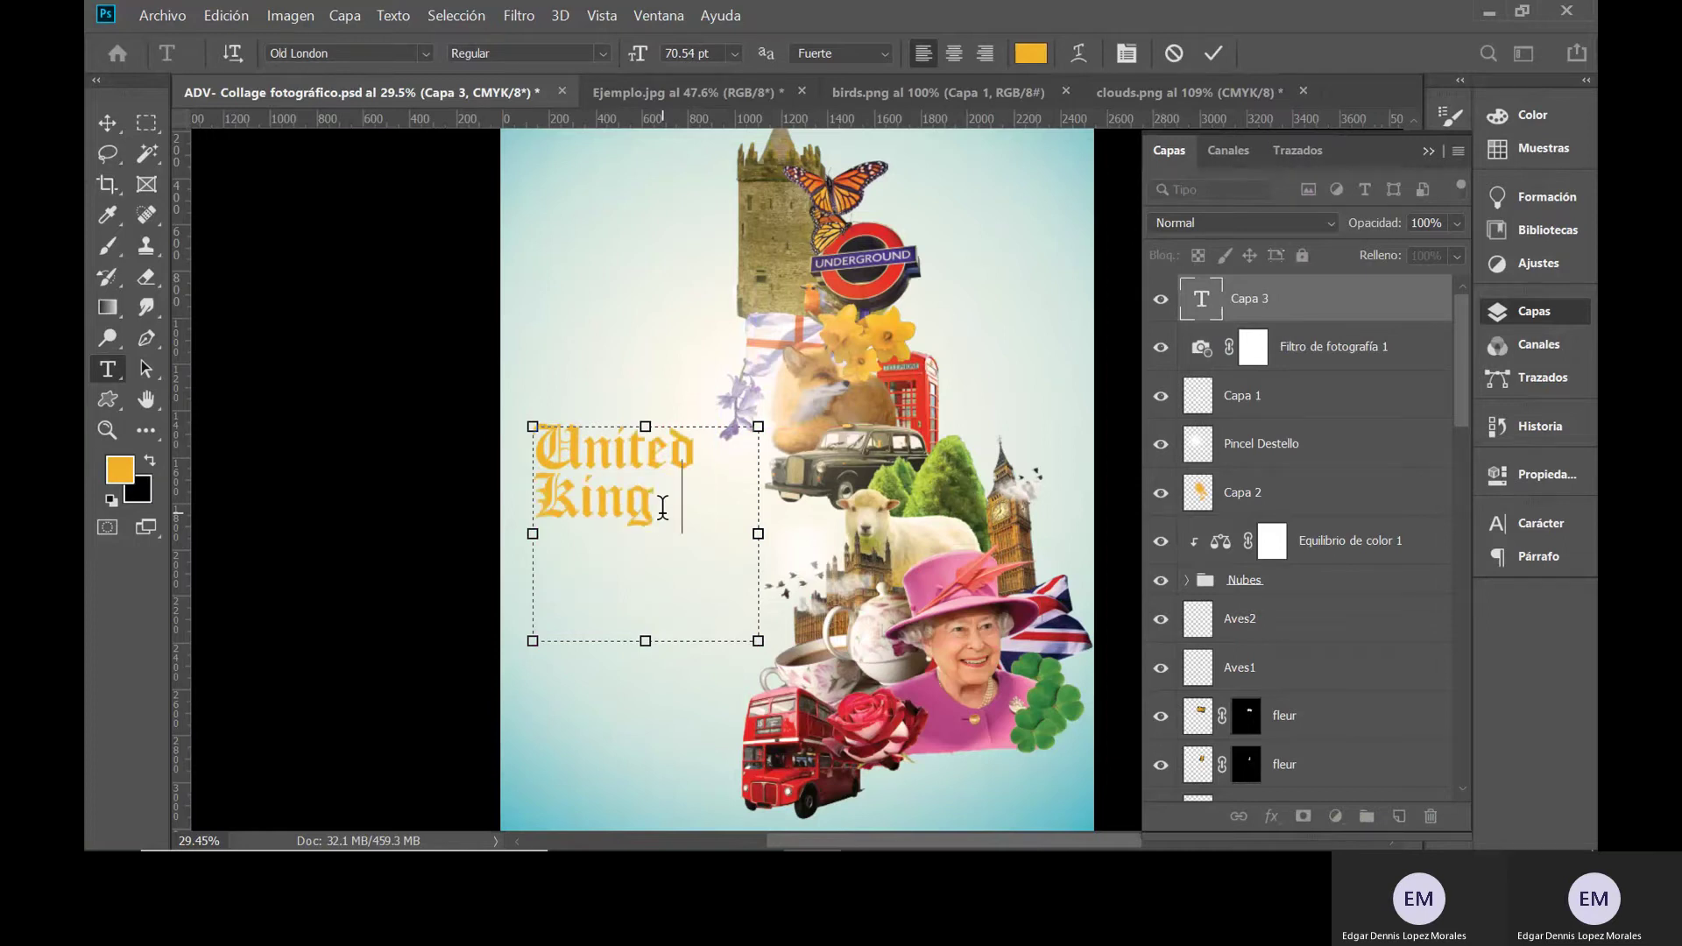
{"action": "type", "text": "dom"}
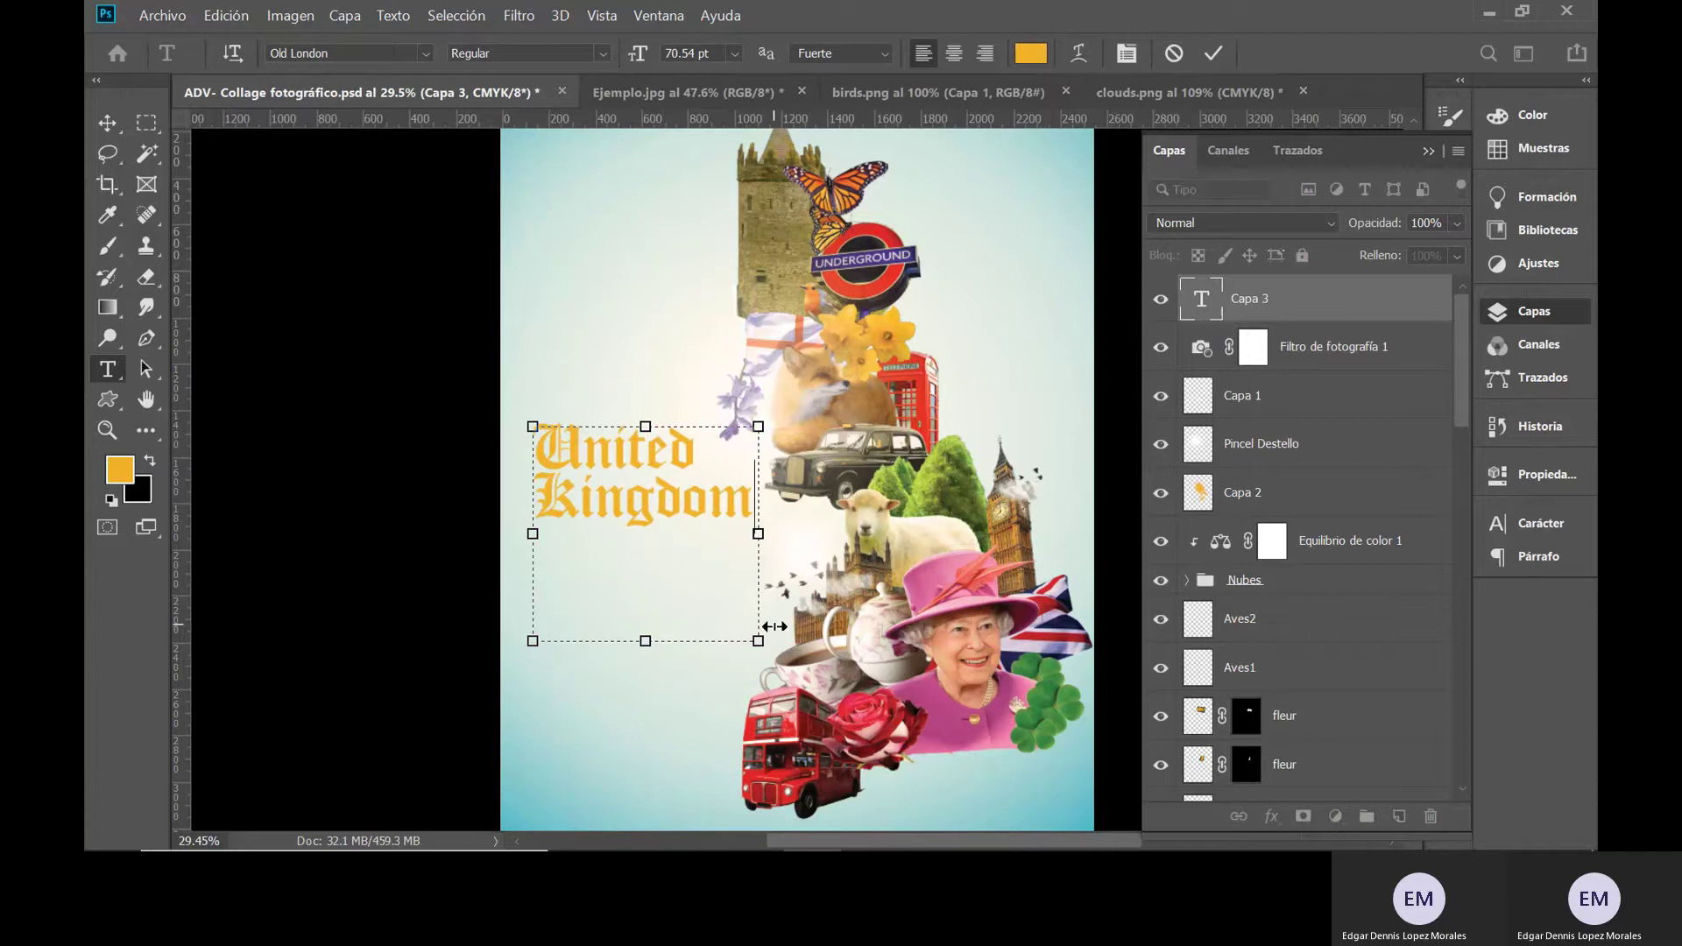
{"action": "left_click_drag", "start_coordinate": [755, 640], "coordinate": [786, 579]}
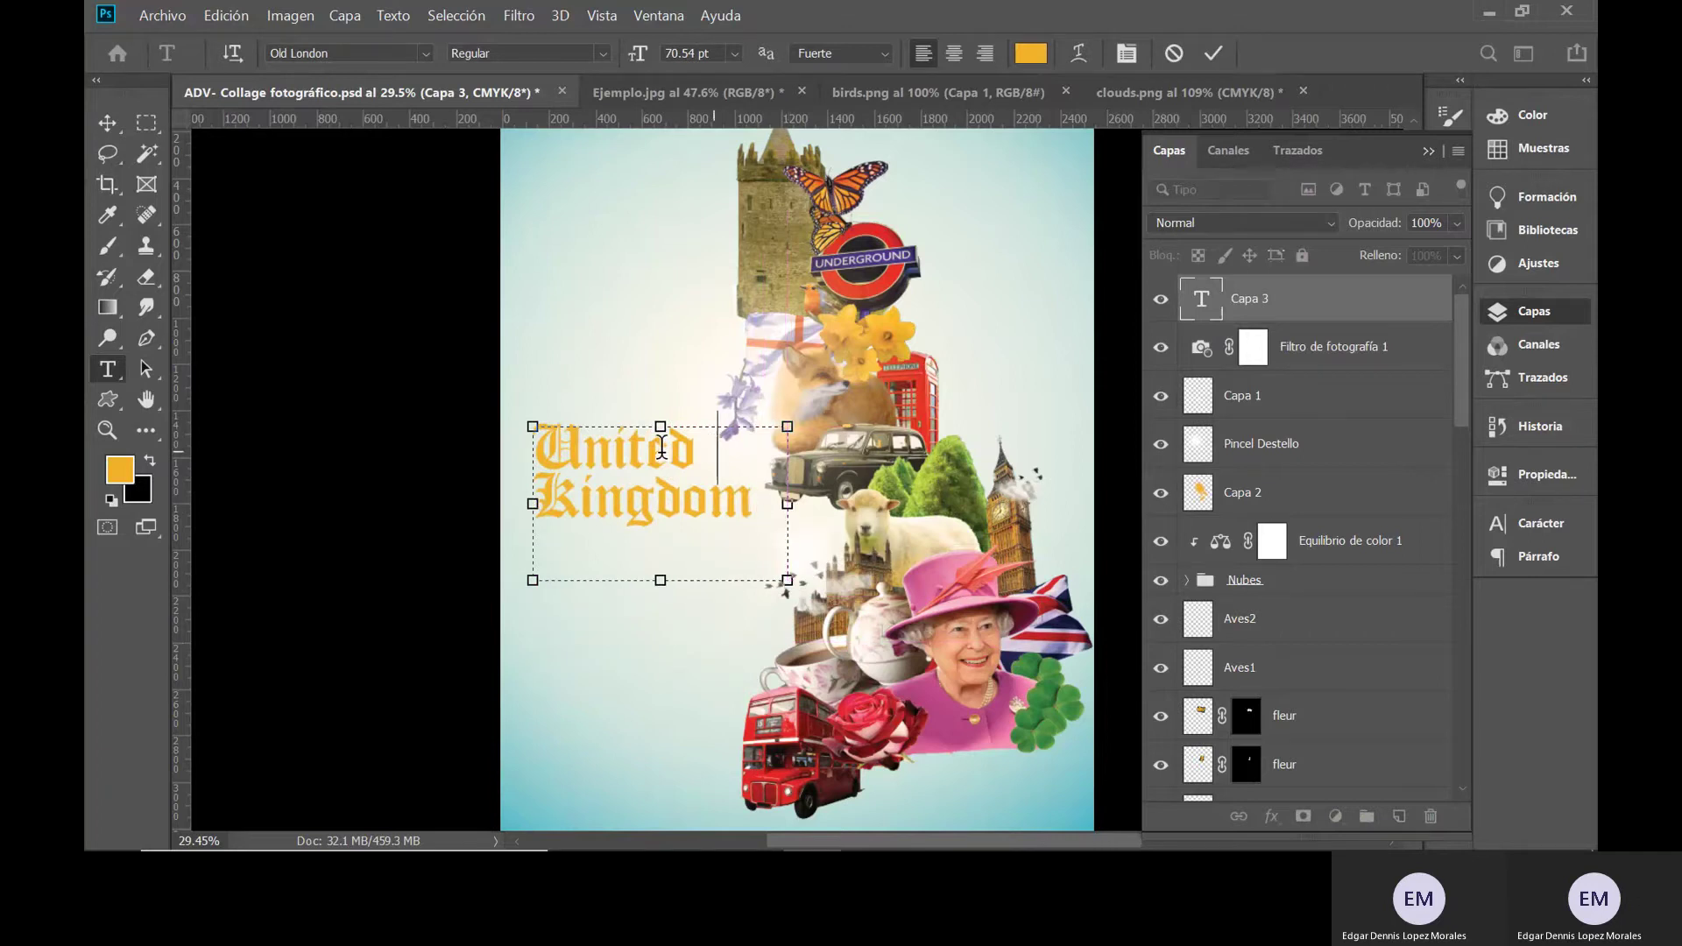
- Recolour the word "United" with the red sampled from the Union Jack (a1272a)
{"action": "left_click_drag", "start_coordinate": [719, 448], "coordinate": [666, 260]}
{"action": "left_click", "coordinate": [1037, 55]}
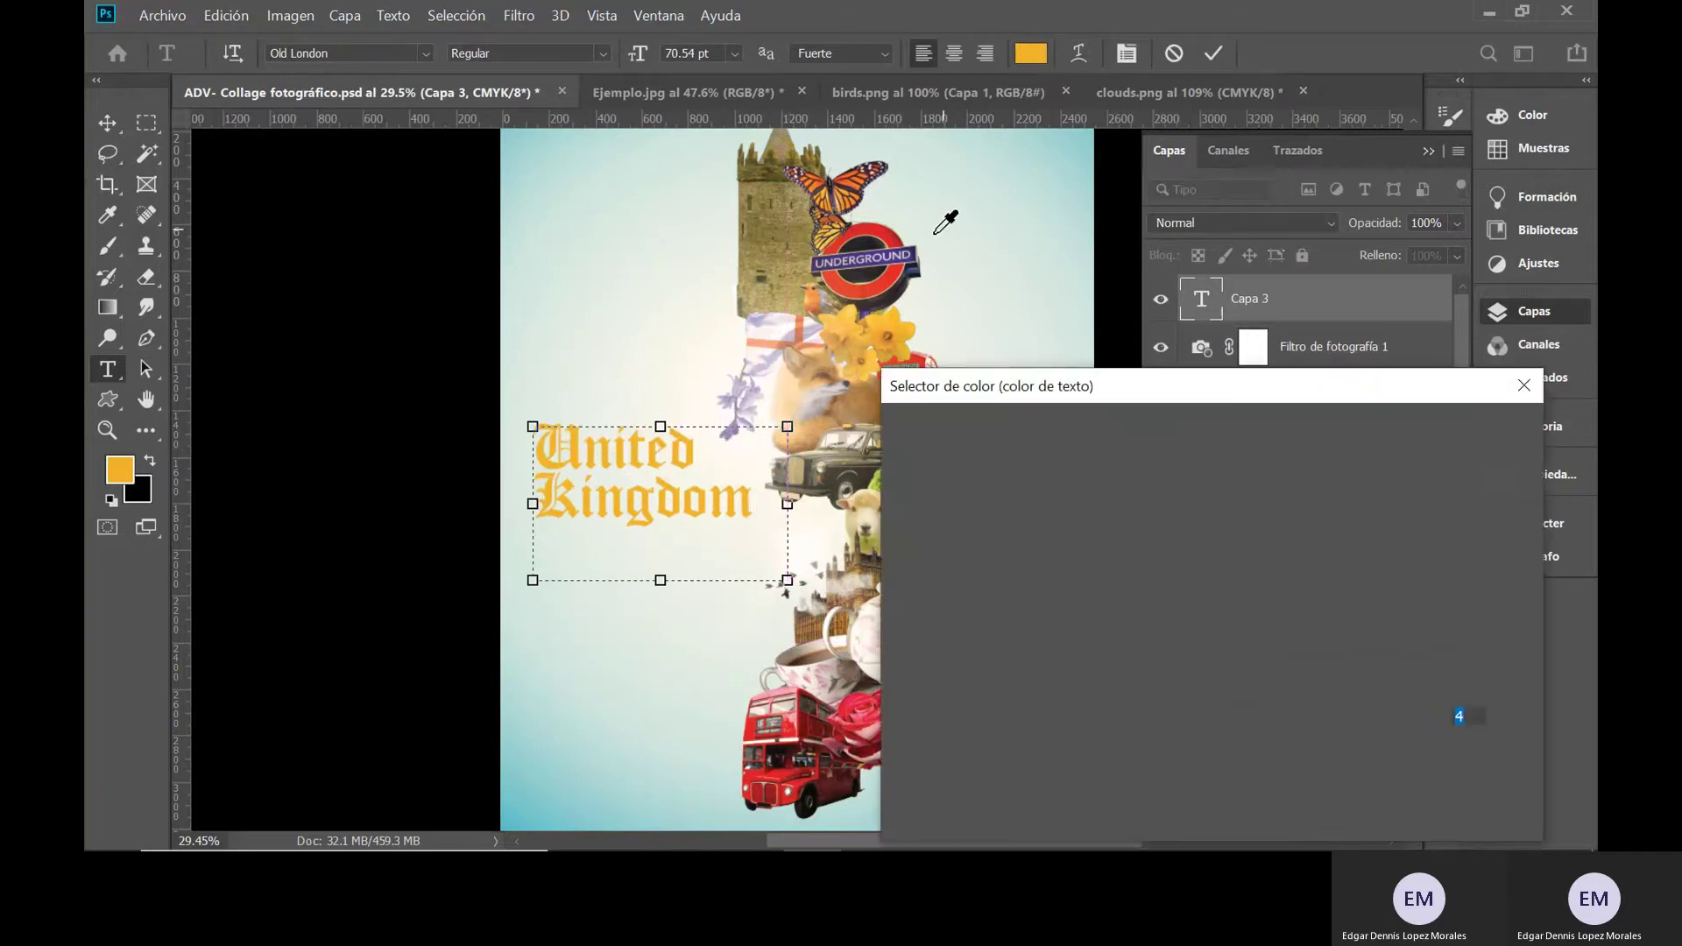
{"action": "left_click_drag", "start_coordinate": [942, 393], "coordinate": [1183, 405]}
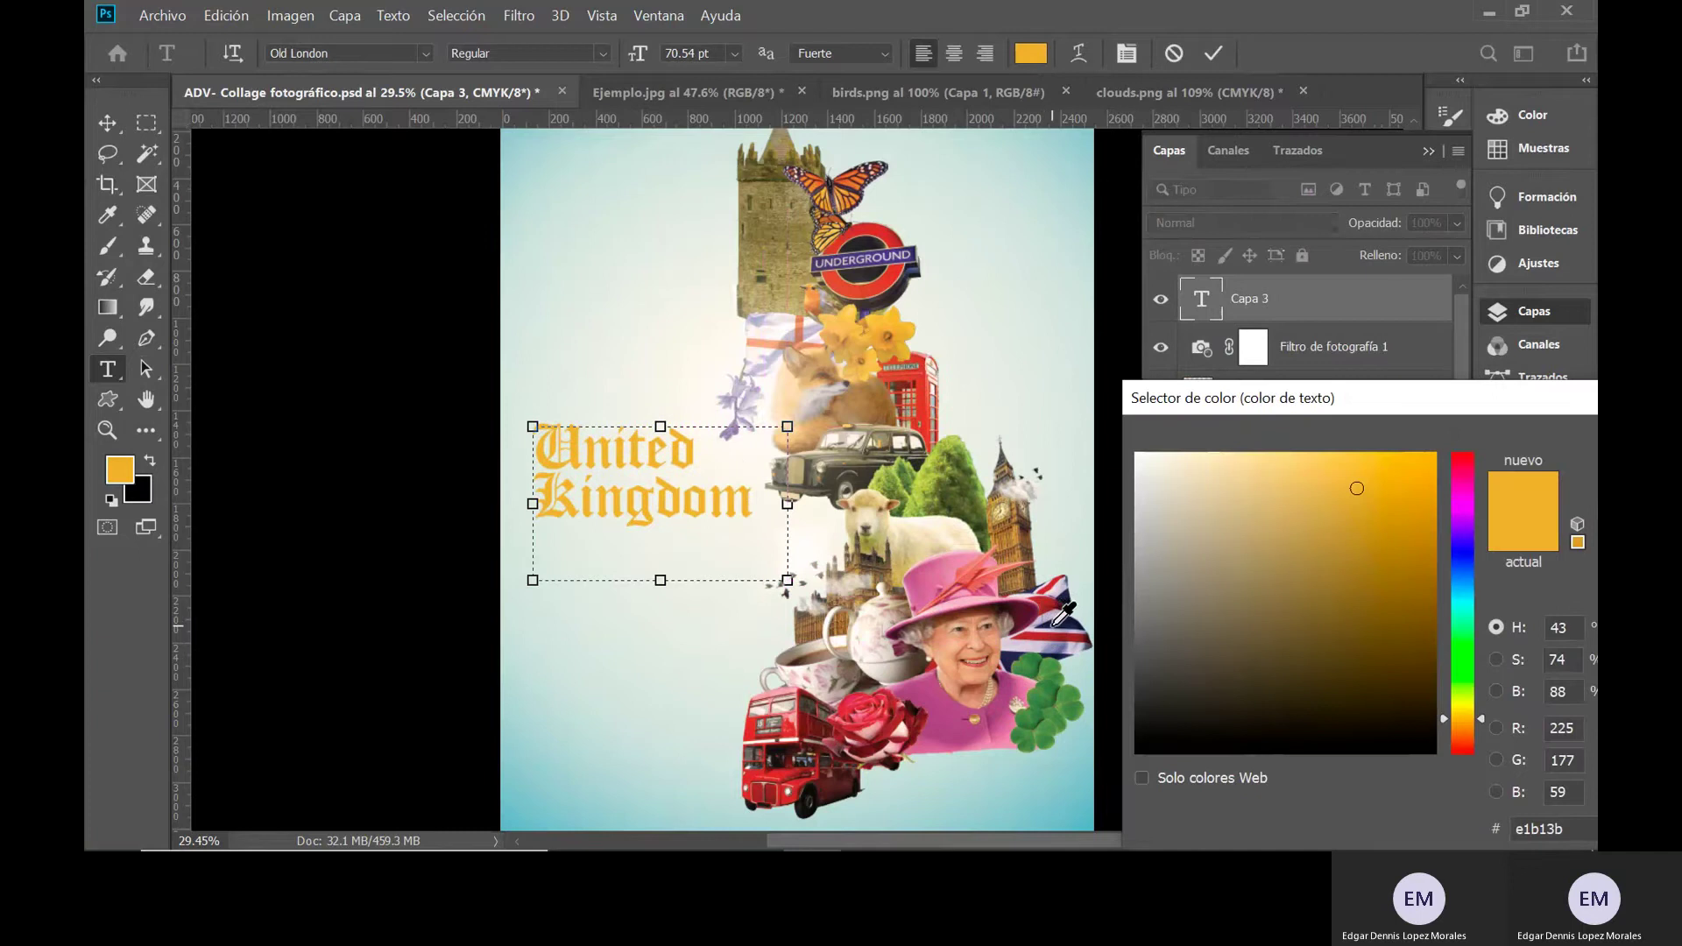
{"action": "left_click", "coordinate": [1051, 601]}
{"action": "left_click", "coordinate": [1050, 604]}
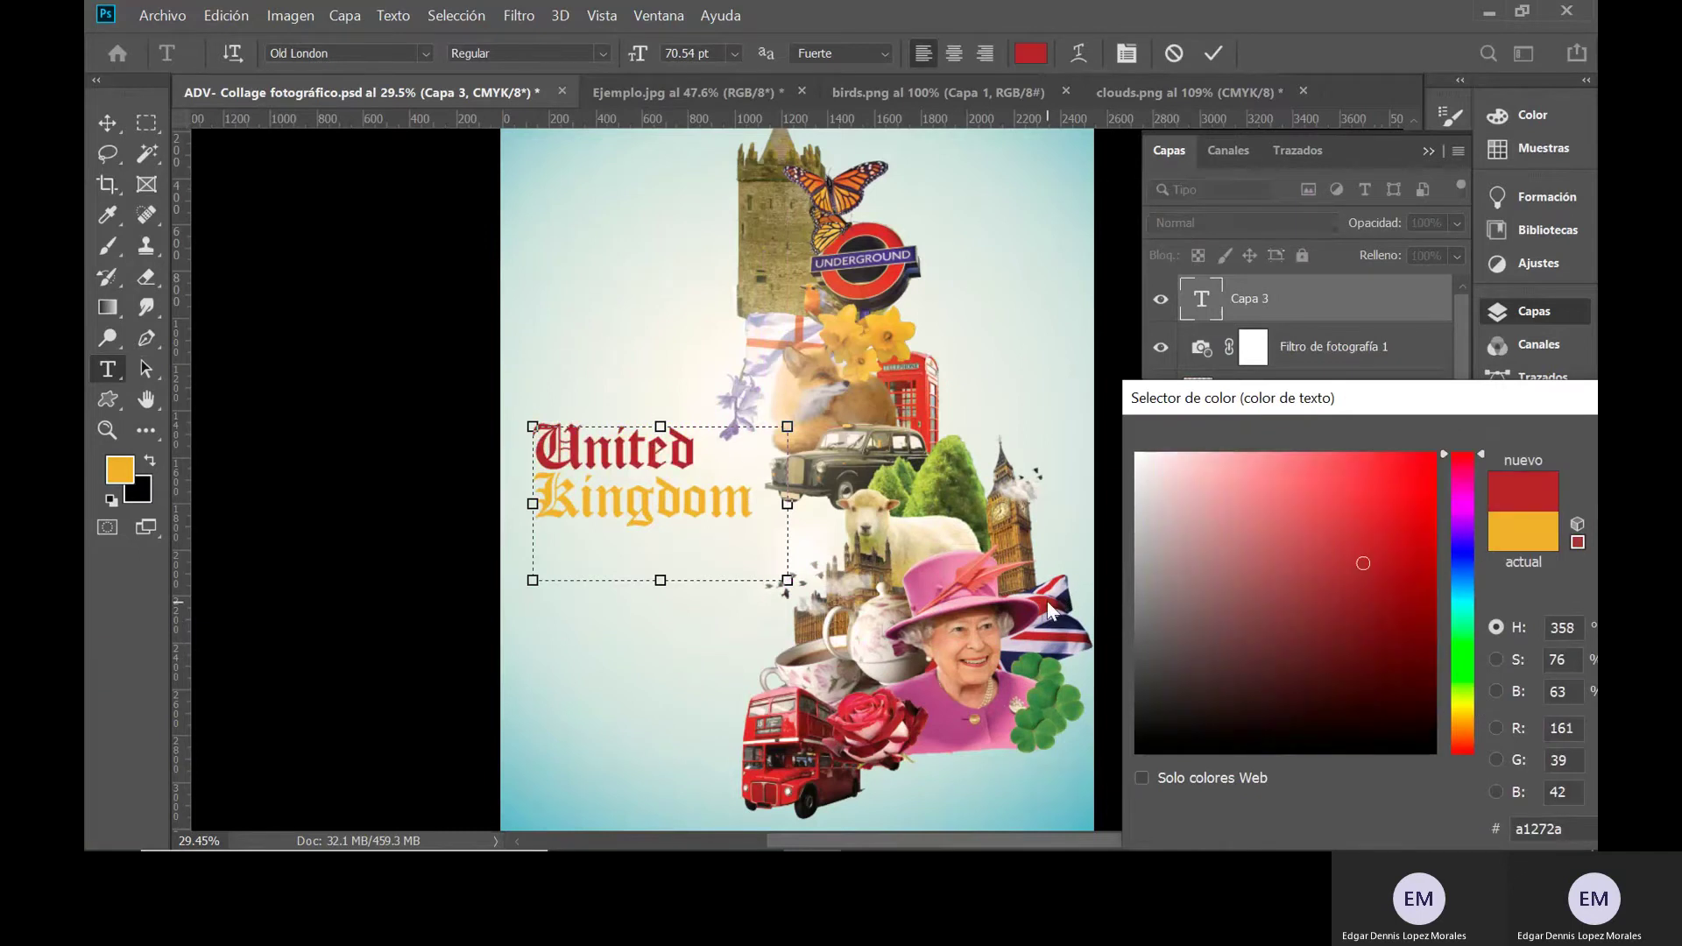
{"action": "left_click_drag", "start_coordinate": [1483, 399], "coordinate": [997, 330]}
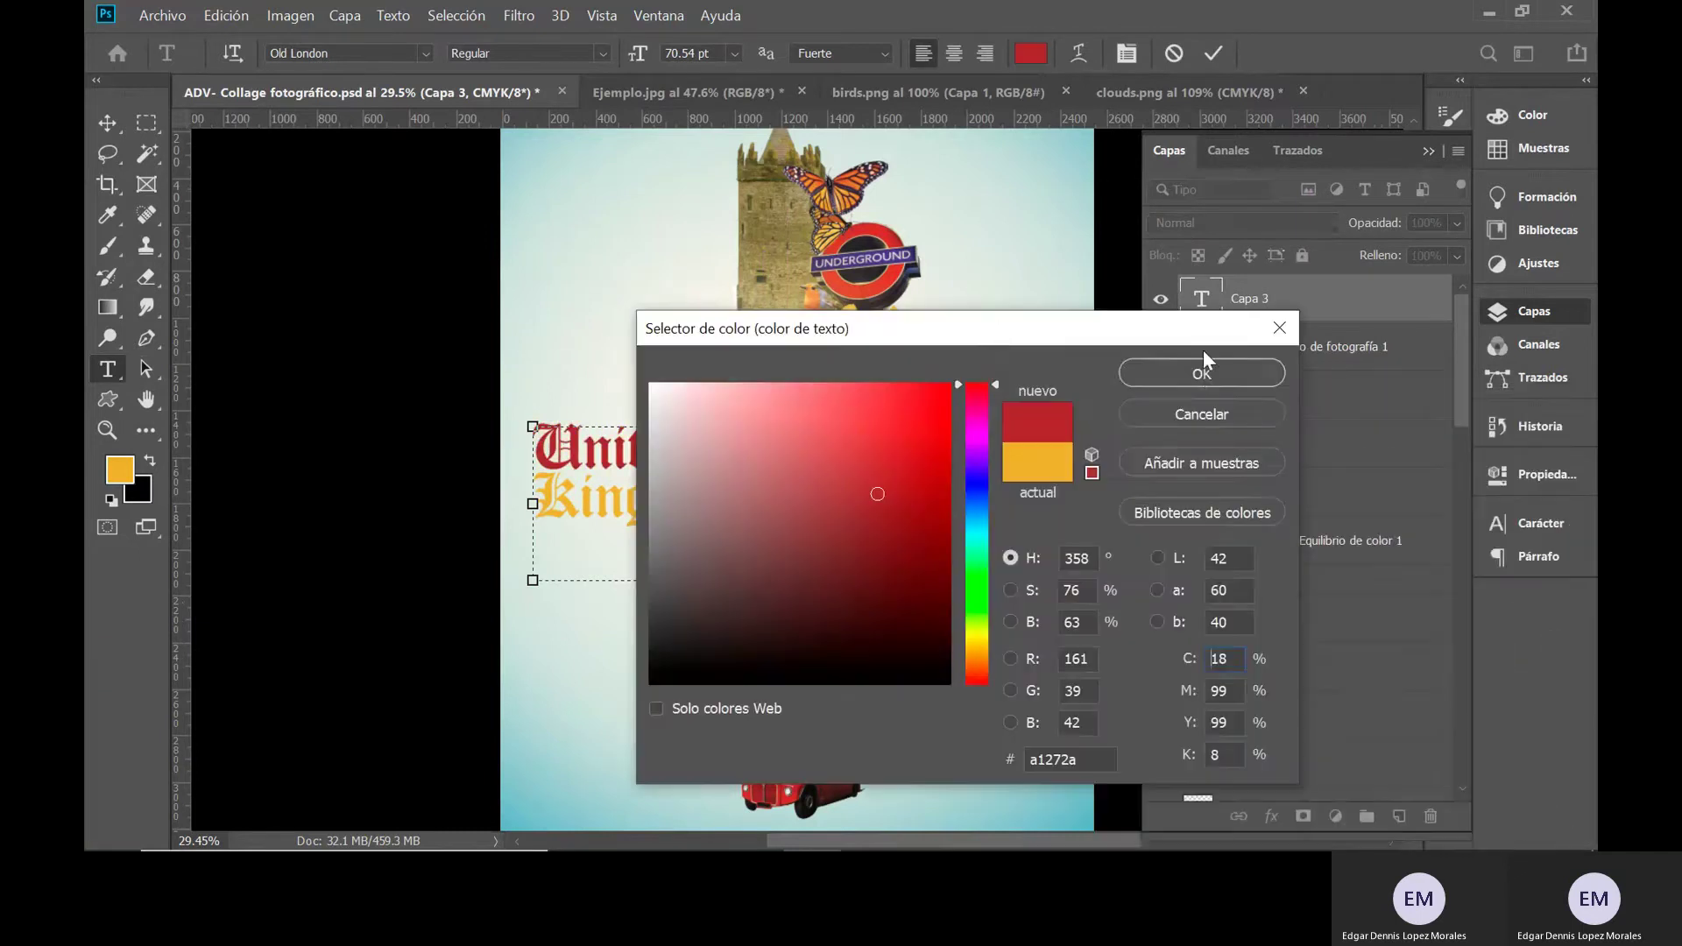
{"action": "left_click", "coordinate": [1241, 383]}
- Recolour the word "Kingdom" with the dark blue sampled from the Union Jack (27294d)
{"action": "left_click_drag", "start_coordinate": [760, 505], "coordinate": [495, 501]}
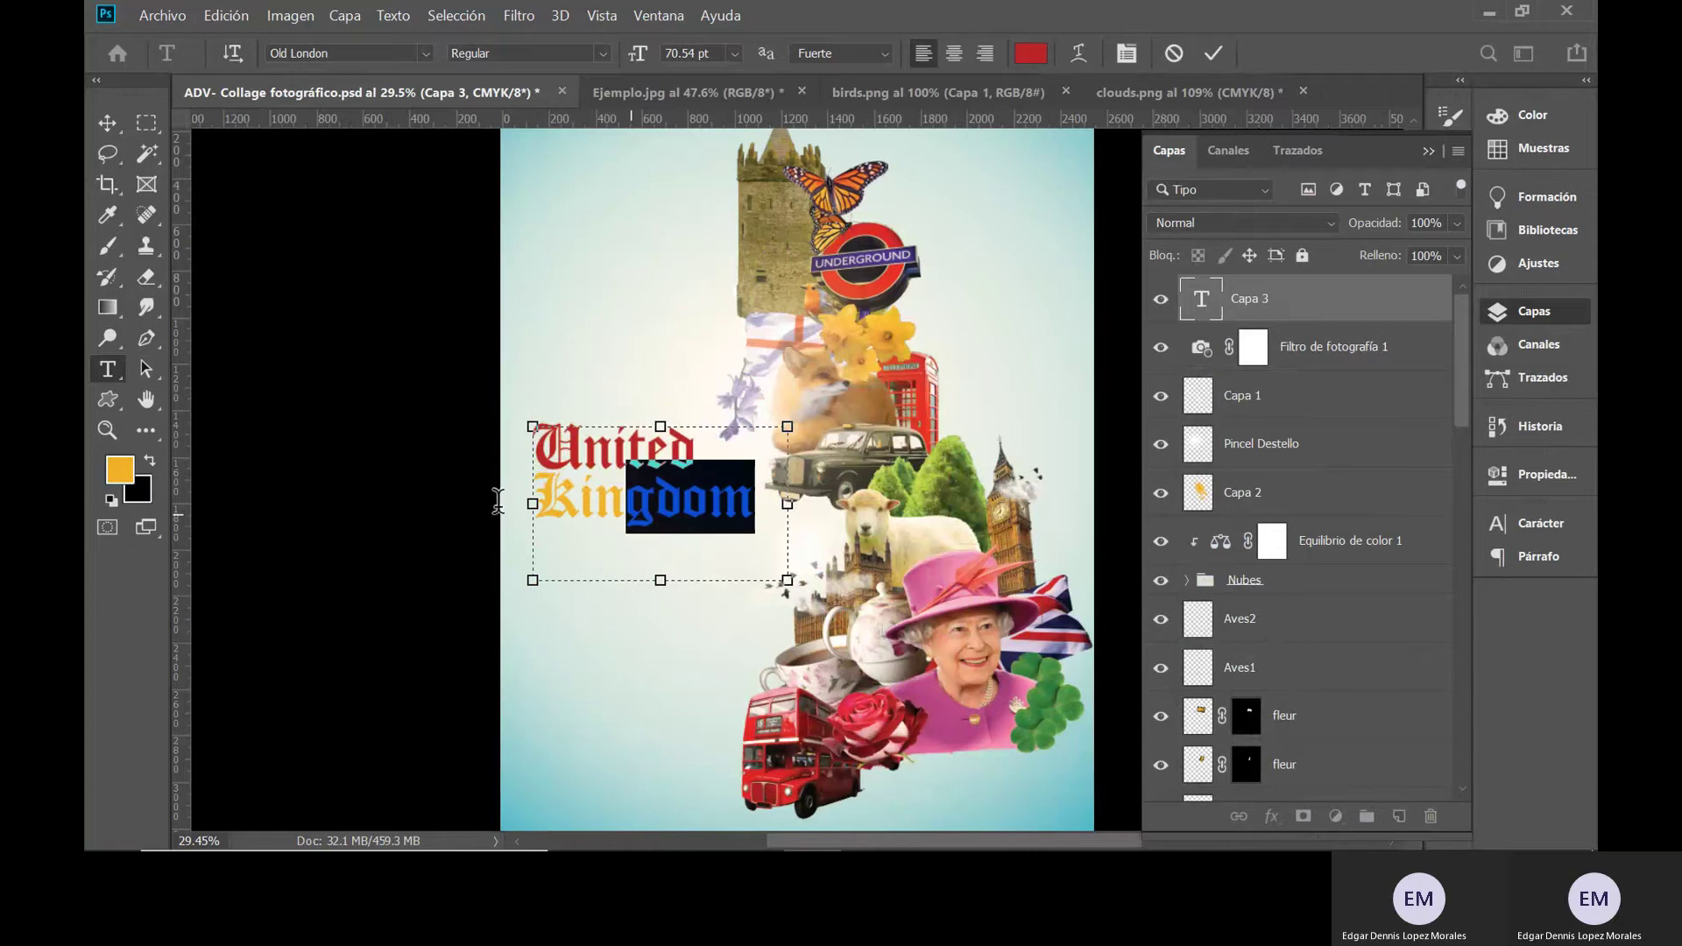
{"action": "left_click", "coordinate": [1030, 53]}
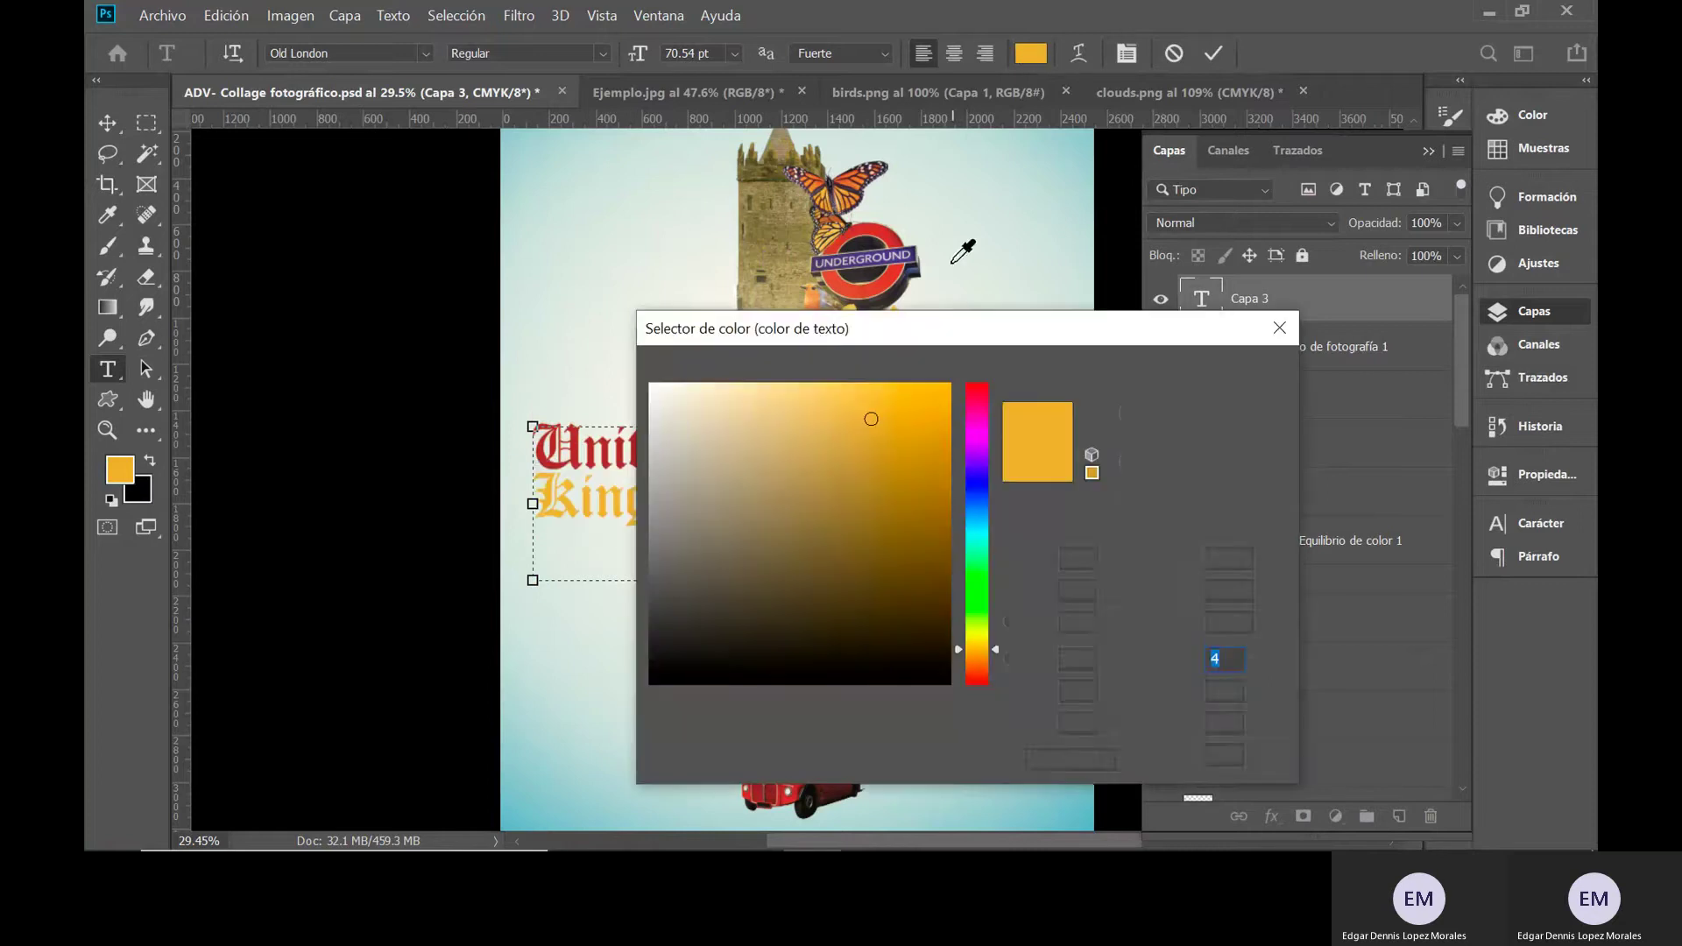
{"action": "left_click_drag", "start_coordinate": [820, 333], "coordinate": [763, 238]}
{"action": "left_click", "coordinate": [1074, 610]}
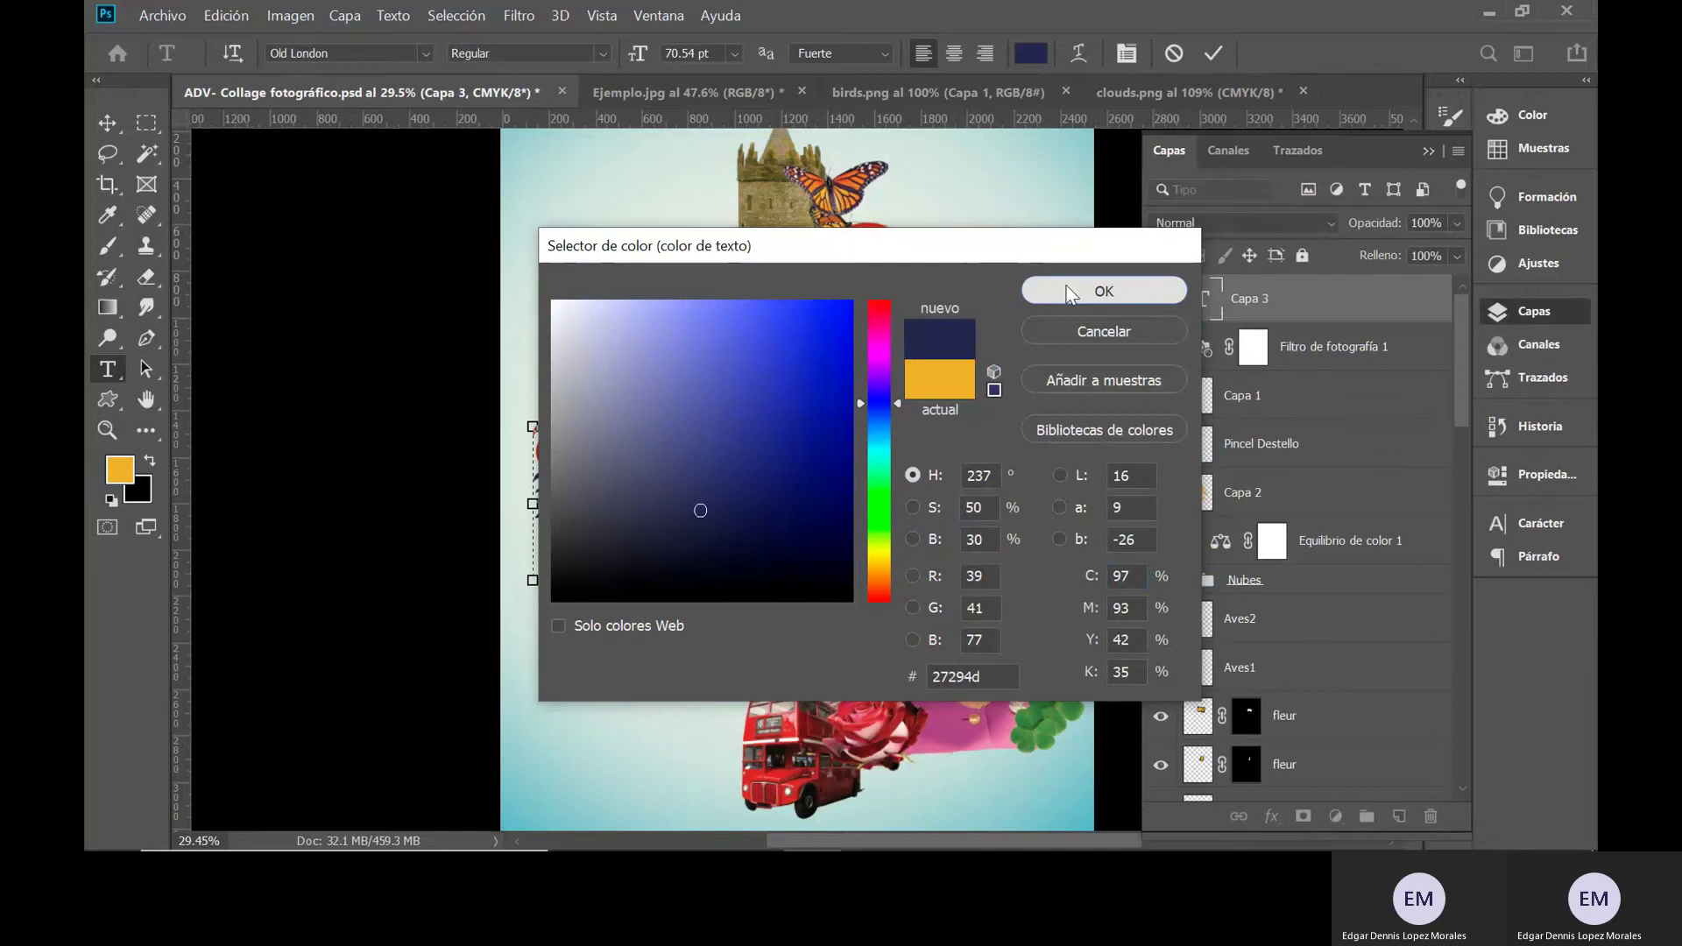
{"action": "left_click", "coordinate": [1089, 289]}
- Enlarge the initial "U" of the title to about 128.5 pt and commit the text
{"action": "left_click", "coordinate": [680, 451]}
{"action": "left_click_drag", "start_coordinate": [584, 449], "coordinate": [545, 449]}
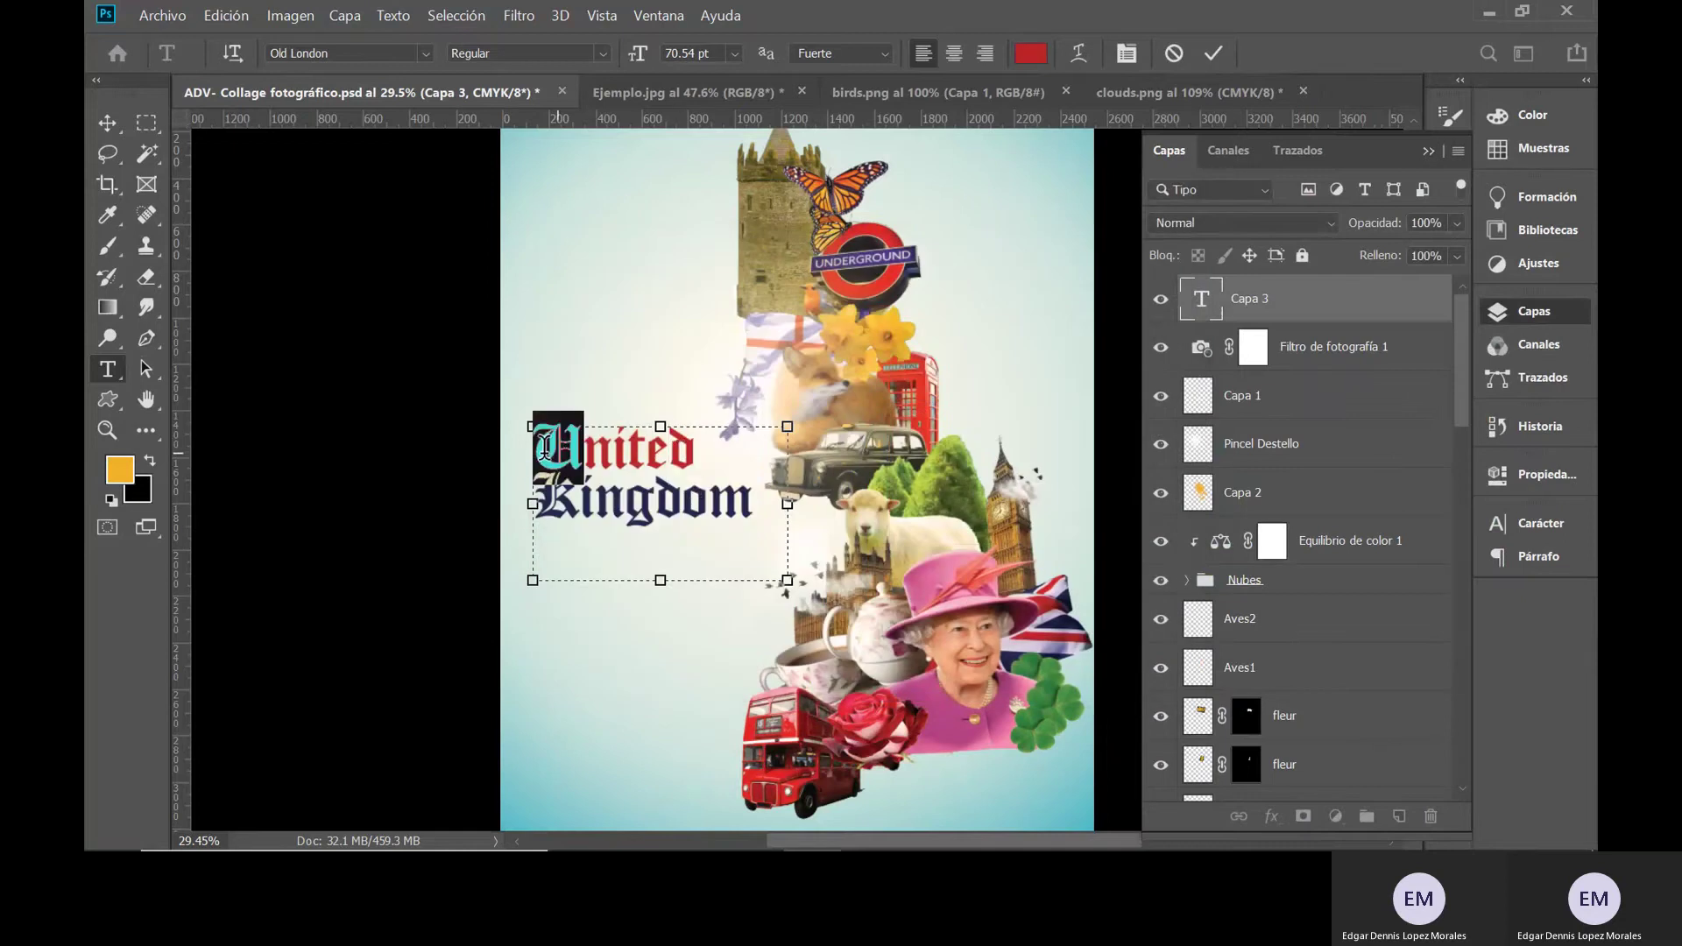
{"action": "left_click_drag", "start_coordinate": [638, 55], "coordinate": [711, 64]}
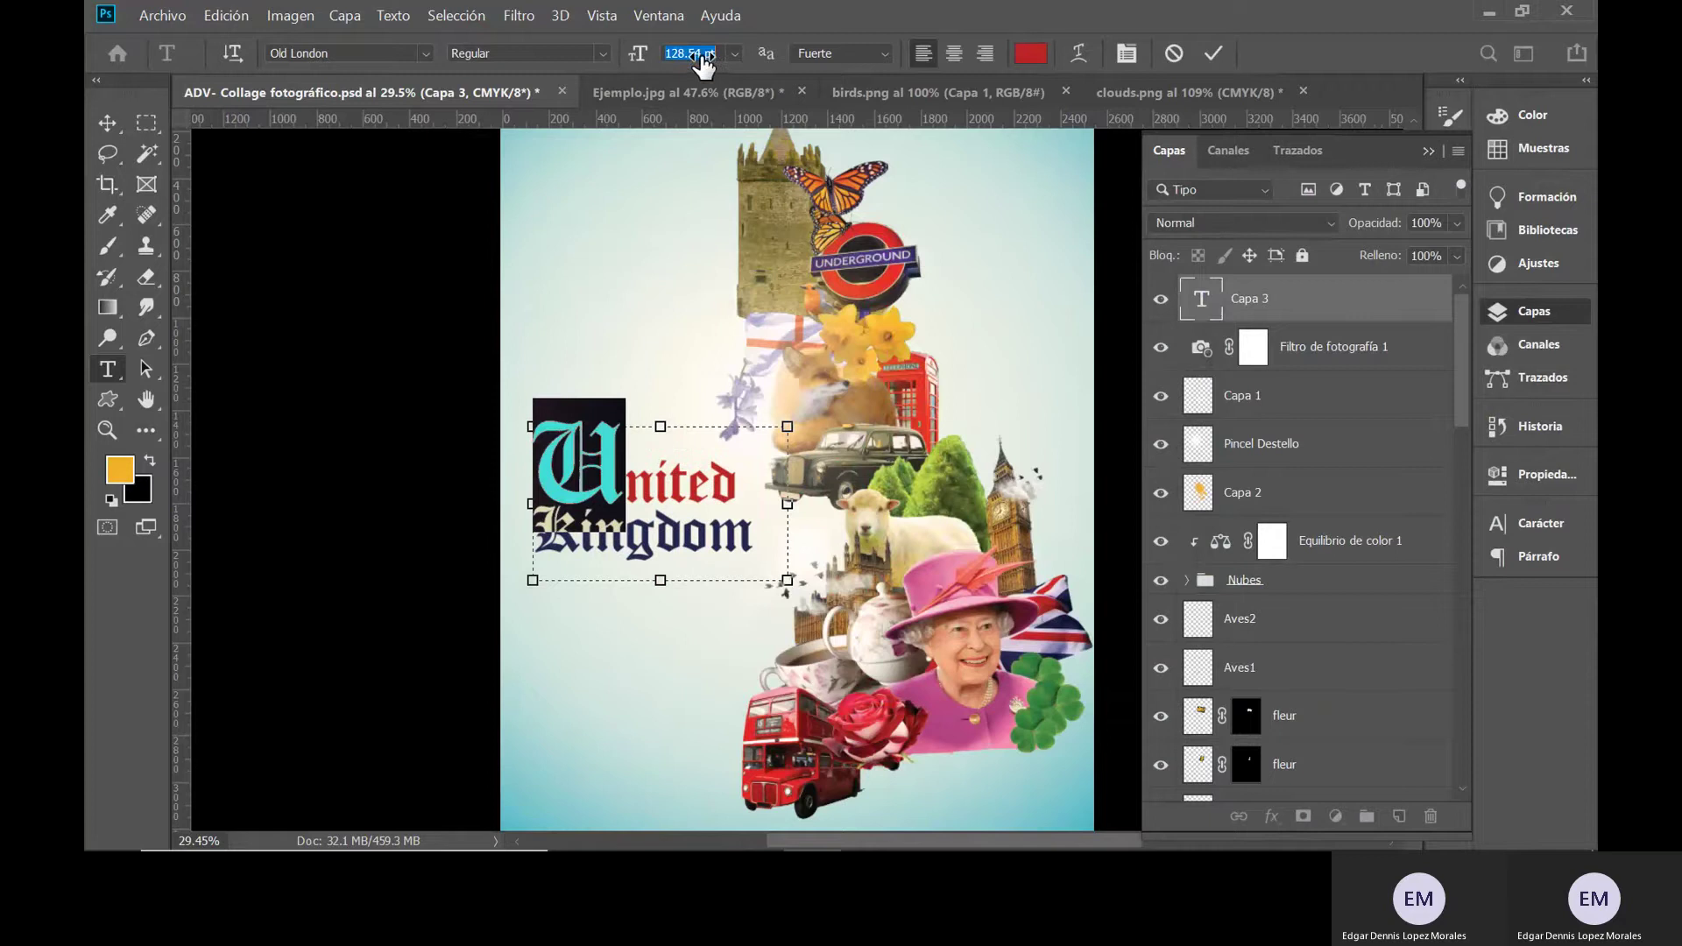
{"action": "left_click", "coordinate": [107, 123]}
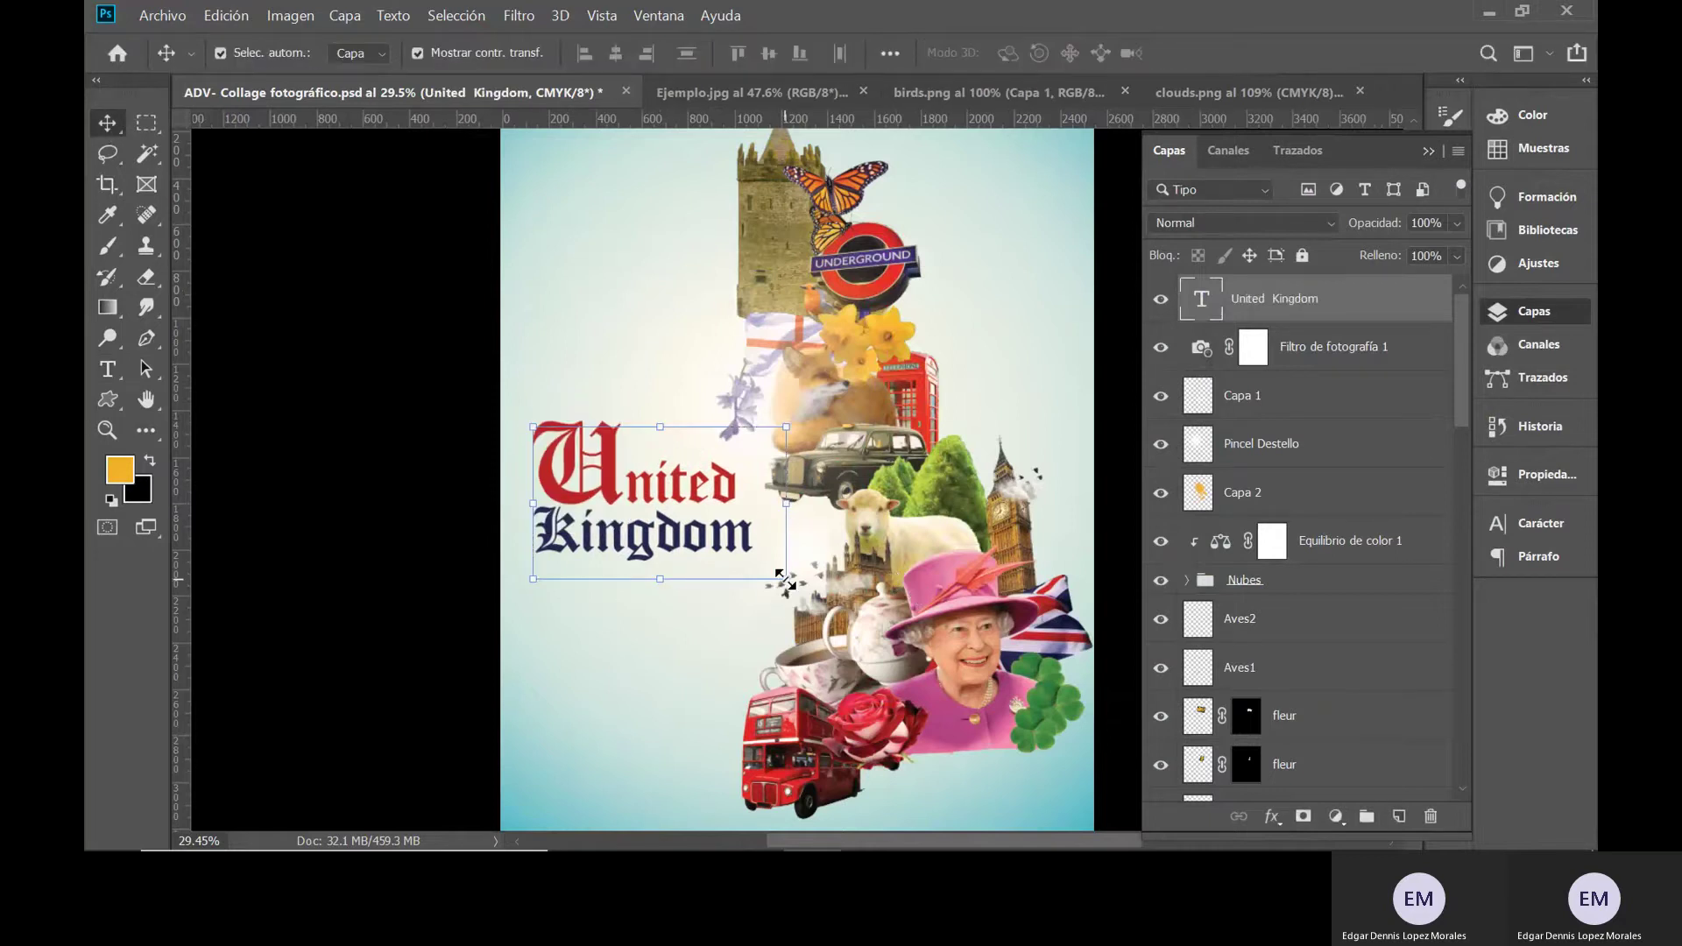
- Reposition the title in the empty area beside the sheep and teapot, at about X 676 px, Y 2102 px
{"action": "key", "text": "ctrl+t"}
{"action": "left_click_drag", "start_coordinate": [698, 513], "coordinate": [694, 545]}
{"action": "left_click_drag", "start_coordinate": [687, 692], "coordinate": [696, 681]}
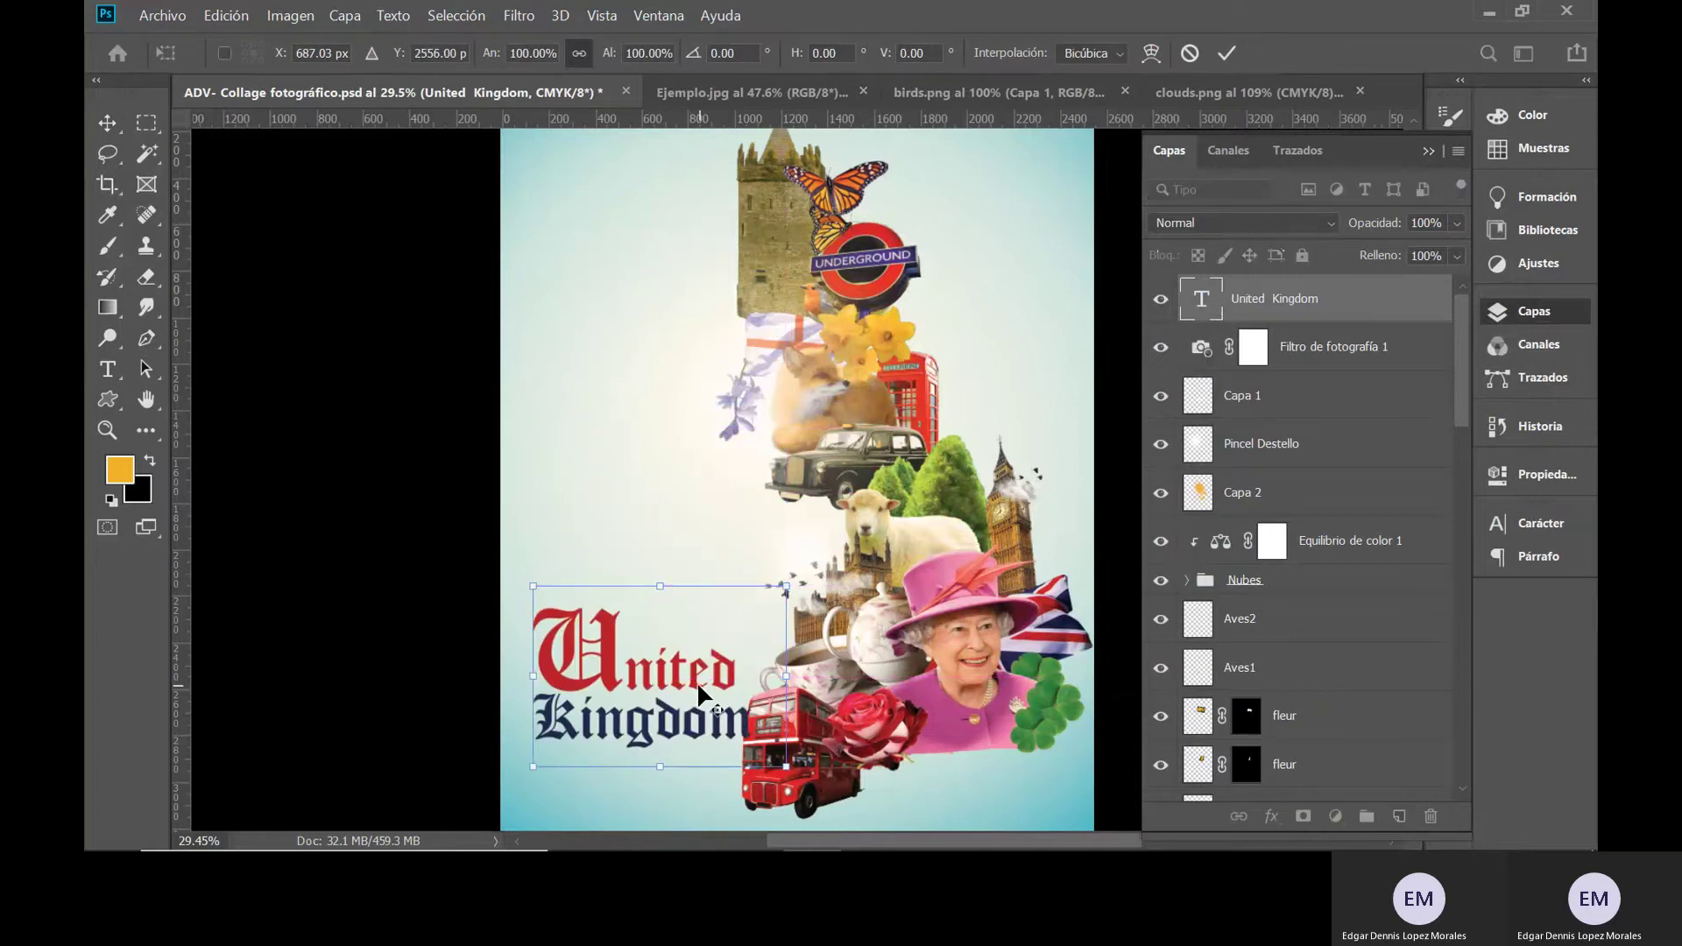
{"action": "scroll", "coordinate": [697, 680], "scroll_direction": "down", "scroll_amount": 2}
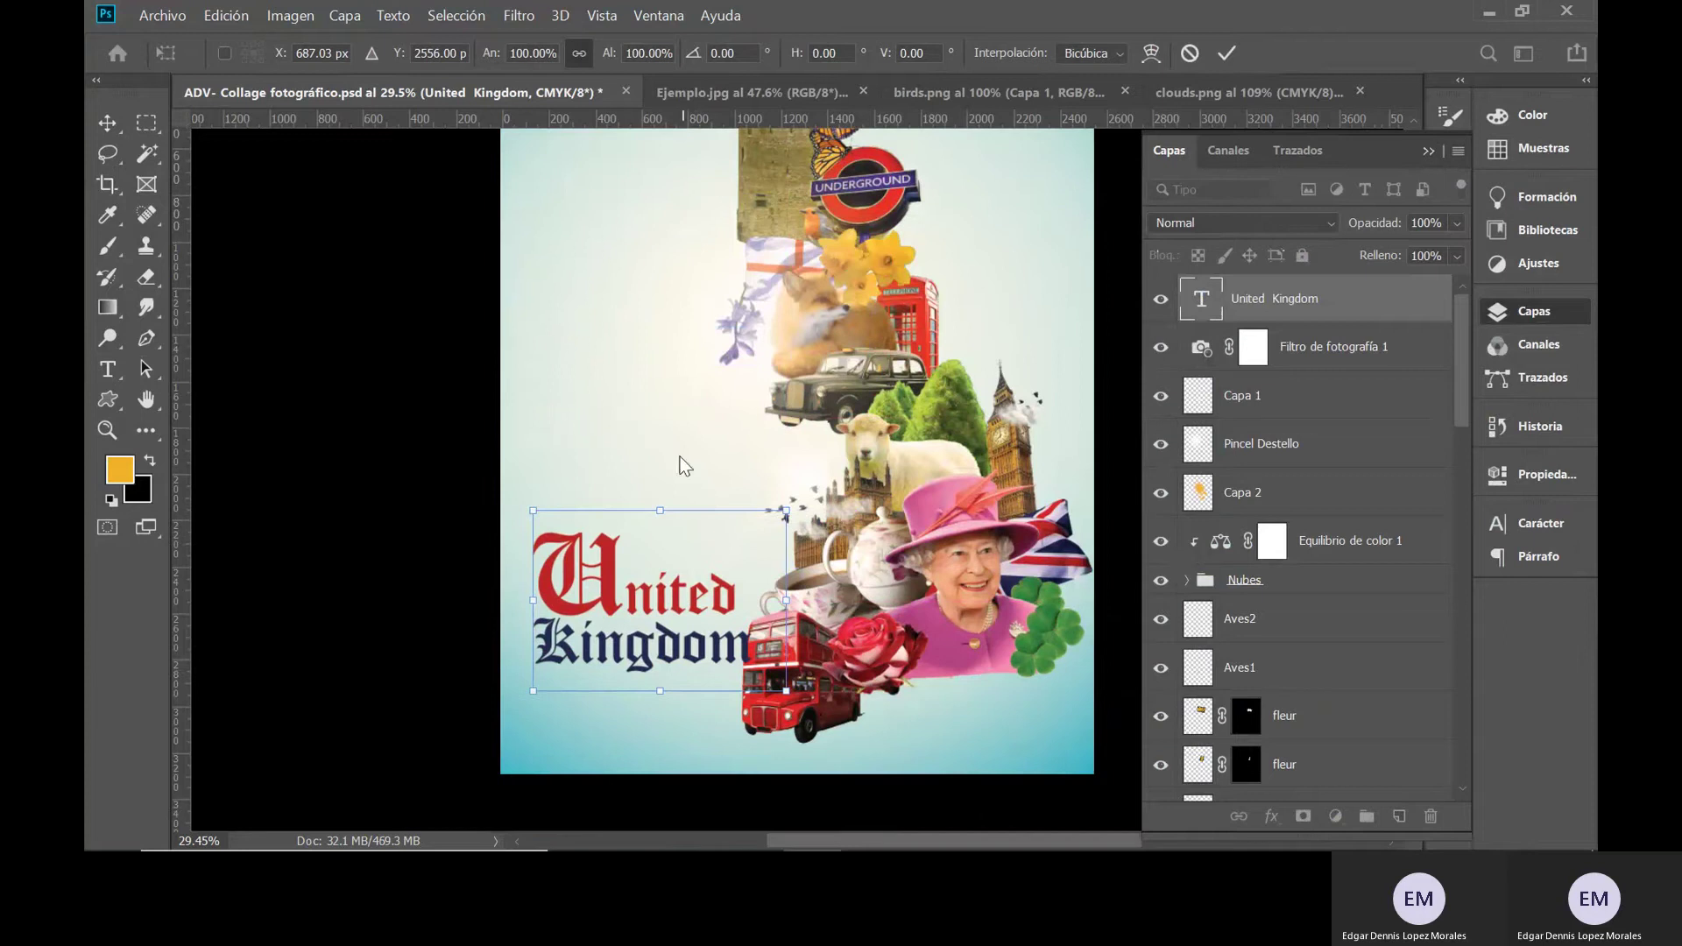
{"action": "left_click_drag", "start_coordinate": [649, 596], "coordinate": [645, 509]}
{"action": "key", "text": "Return"}
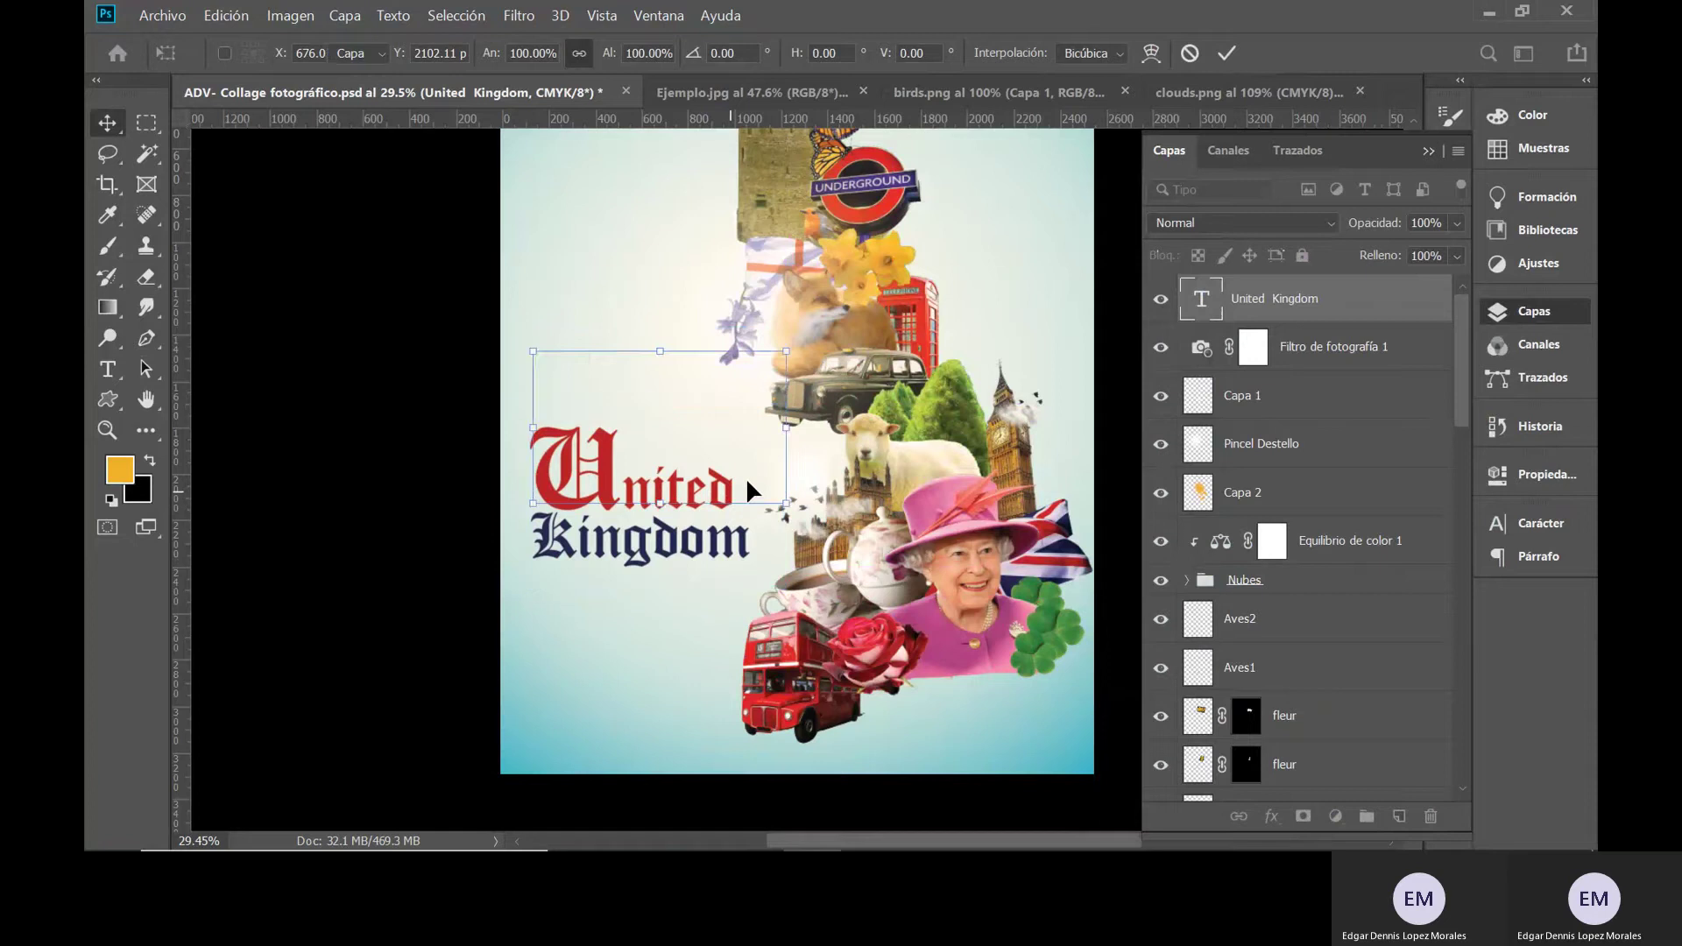
- Place the title's layer beneath the photo filter adjustment layer, nudge the title slightly down, and deselect it
{"action": "scroll", "coordinate": [770, 501], "scroll_direction": "down", "scroll_amount": 2}
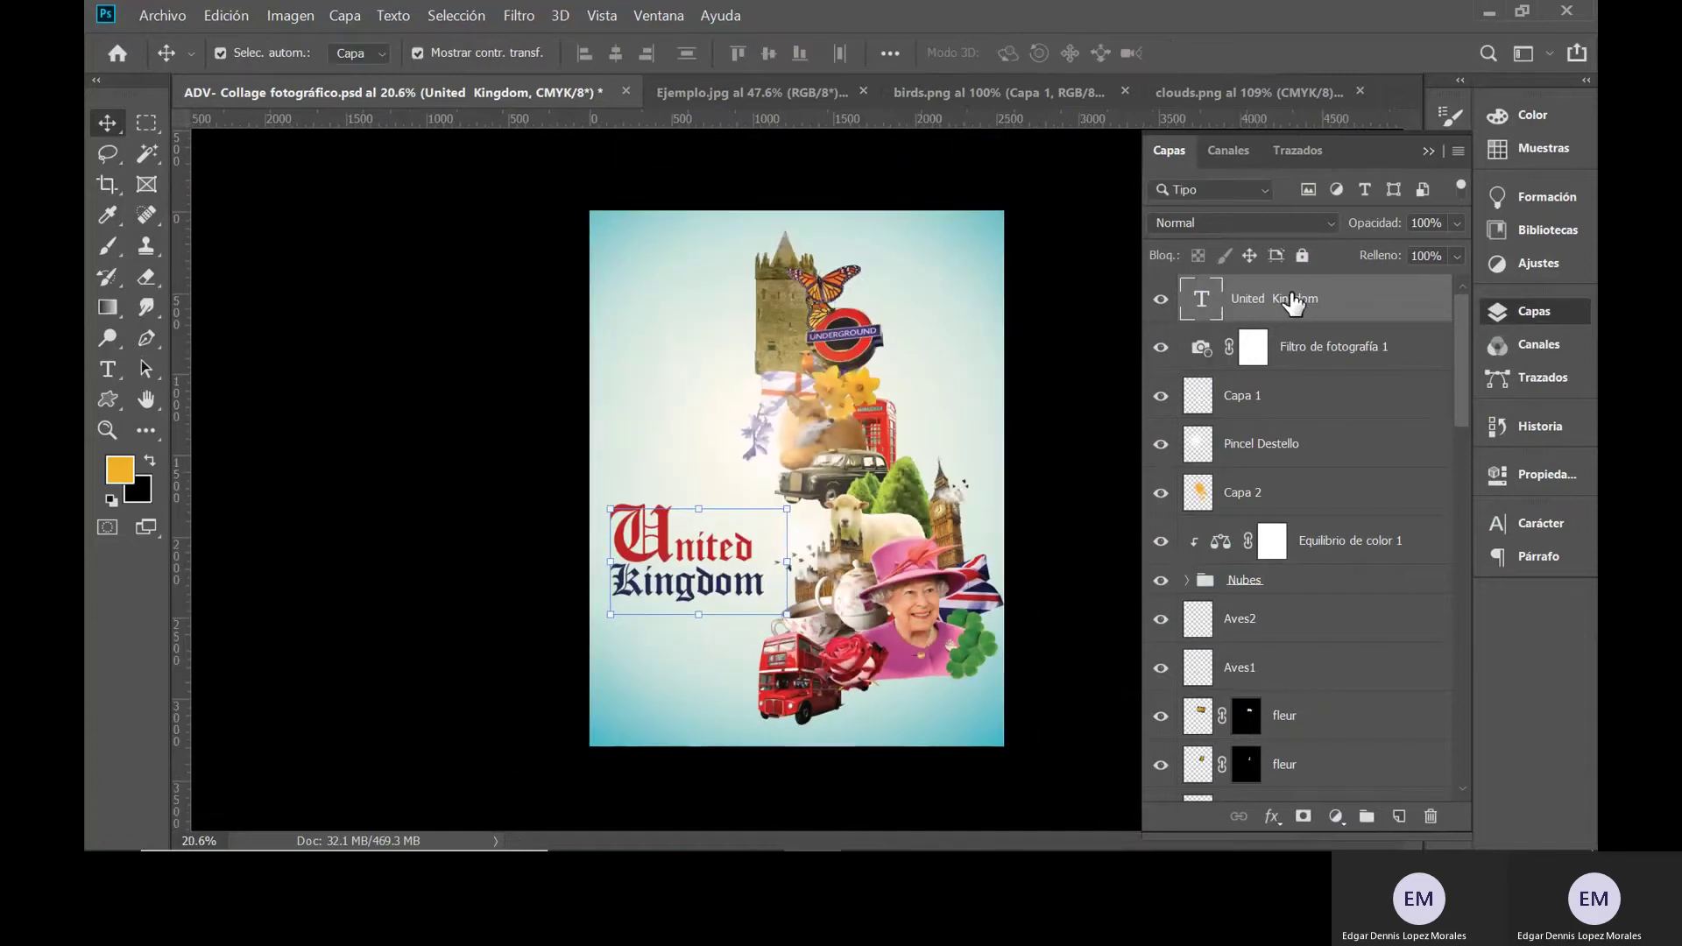
{"action": "left_click_drag", "start_coordinate": [1306, 298], "coordinate": [702, 399]}
{"action": "key", "text": "ctrl+bracketleft"}
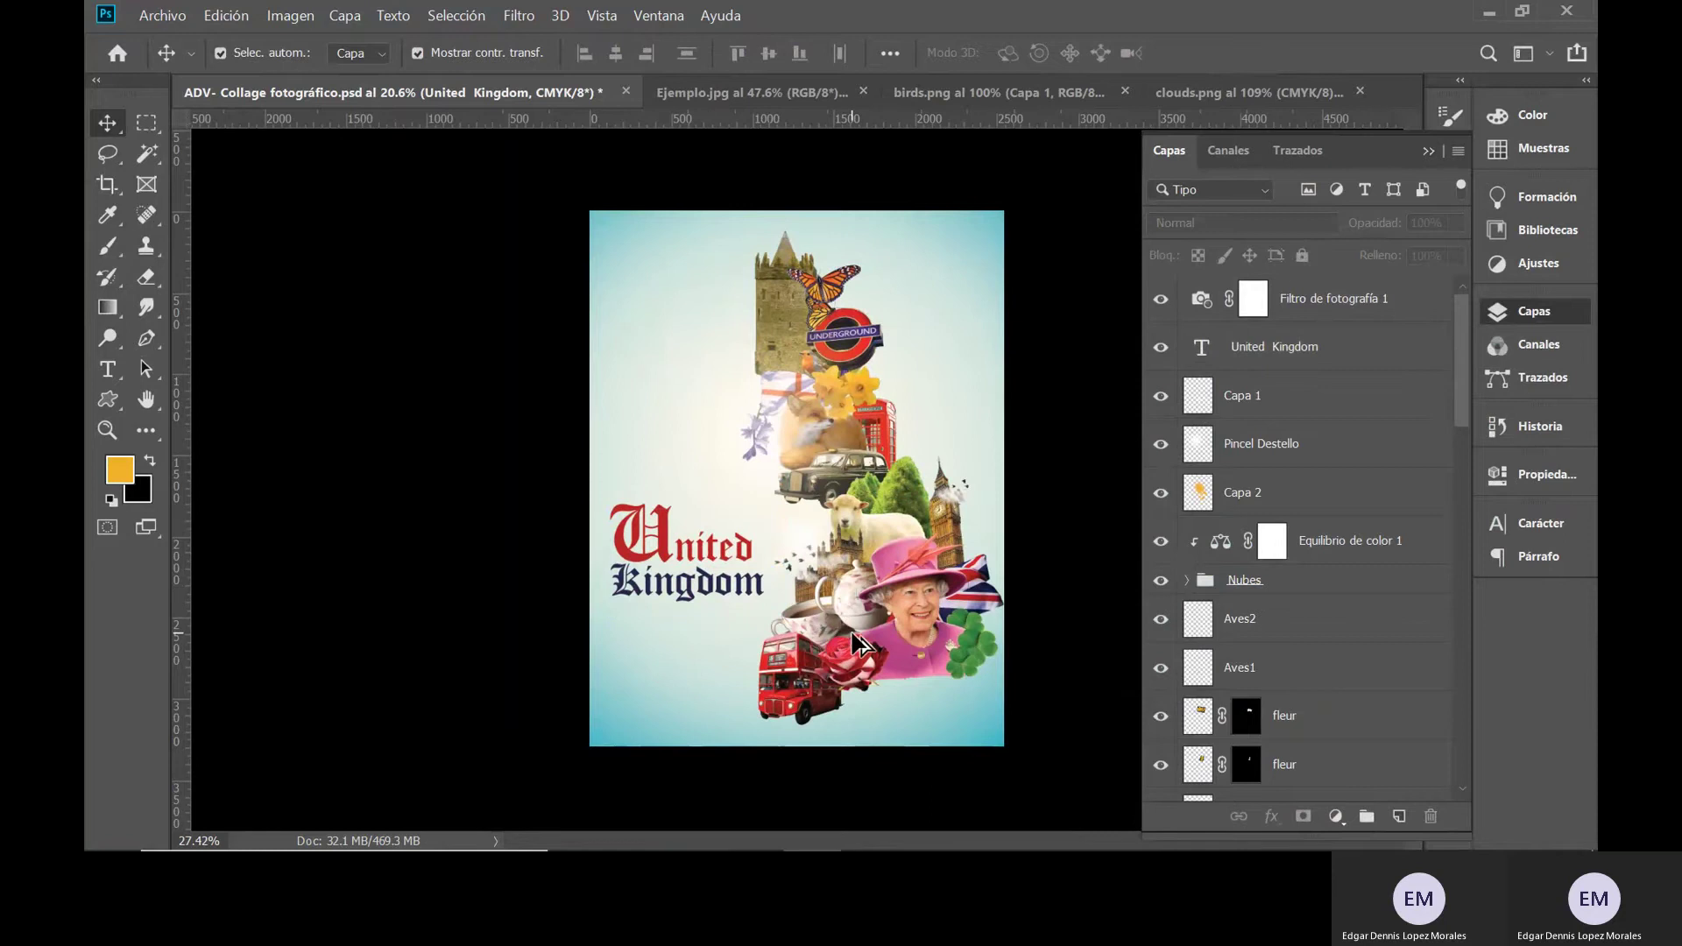
{"action": "scroll", "coordinate": [832, 525], "scroll_direction": "up", "scroll_amount": 2}
{"action": "left_click_drag", "start_coordinate": [615, 552], "coordinate": [613, 562]}
{"action": "left_click", "coordinate": [465, 601]}
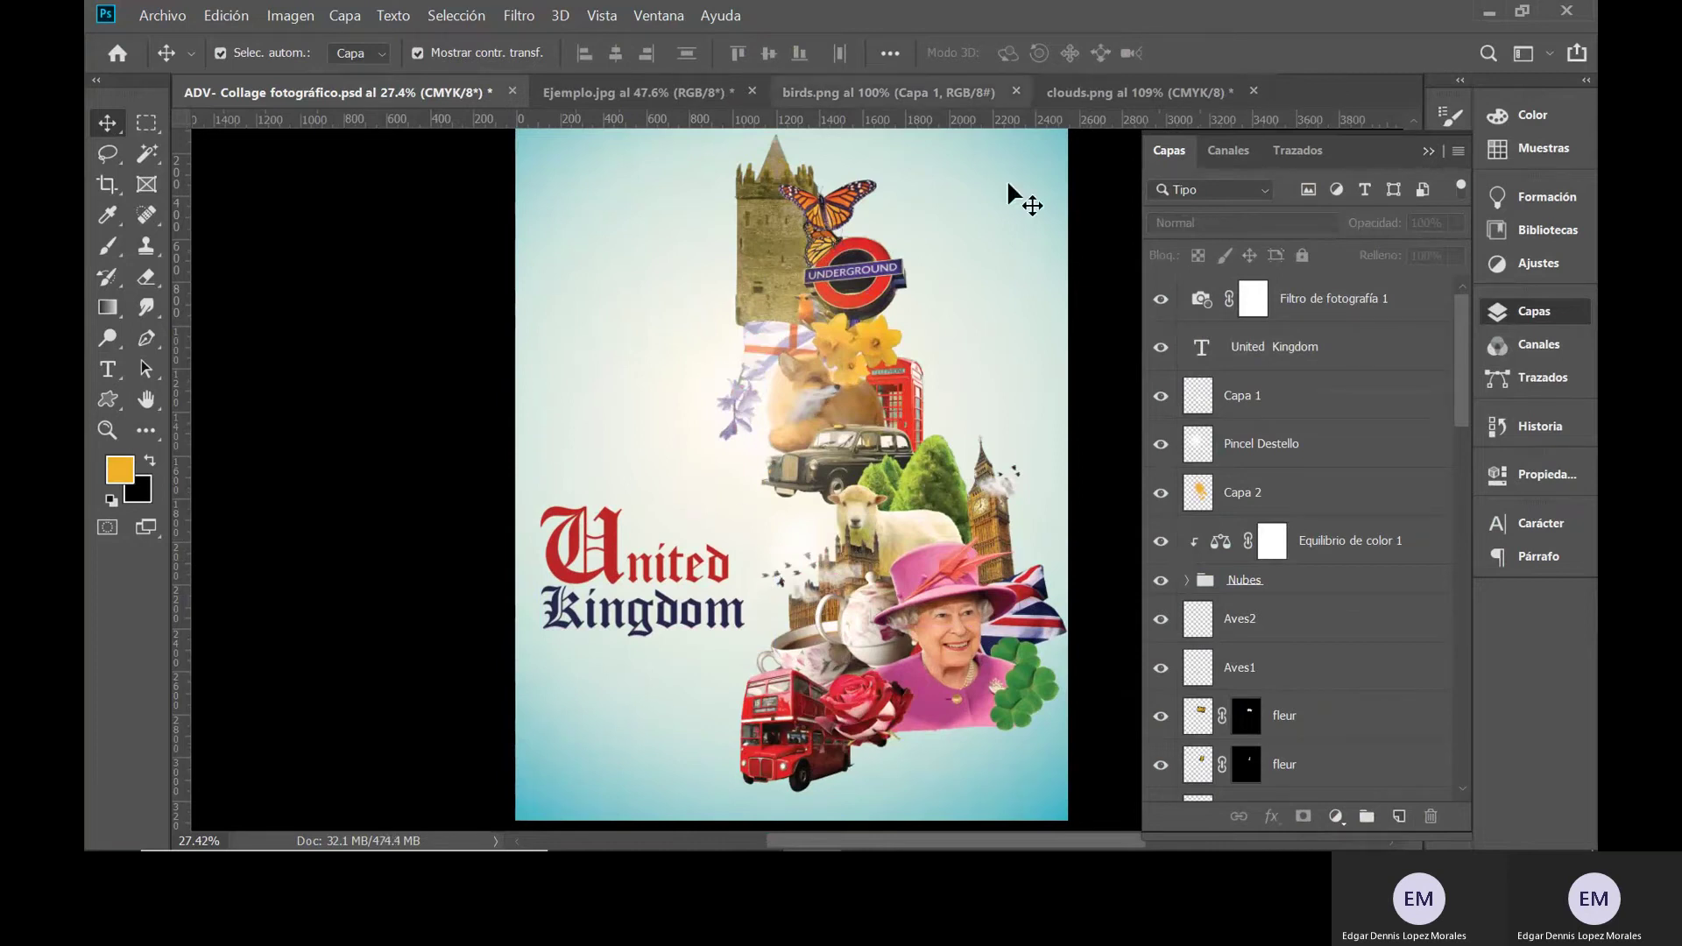
{"action": "scroll", "coordinate": [771, 530], "scroll_direction": "down", "scroll_amount": 2}
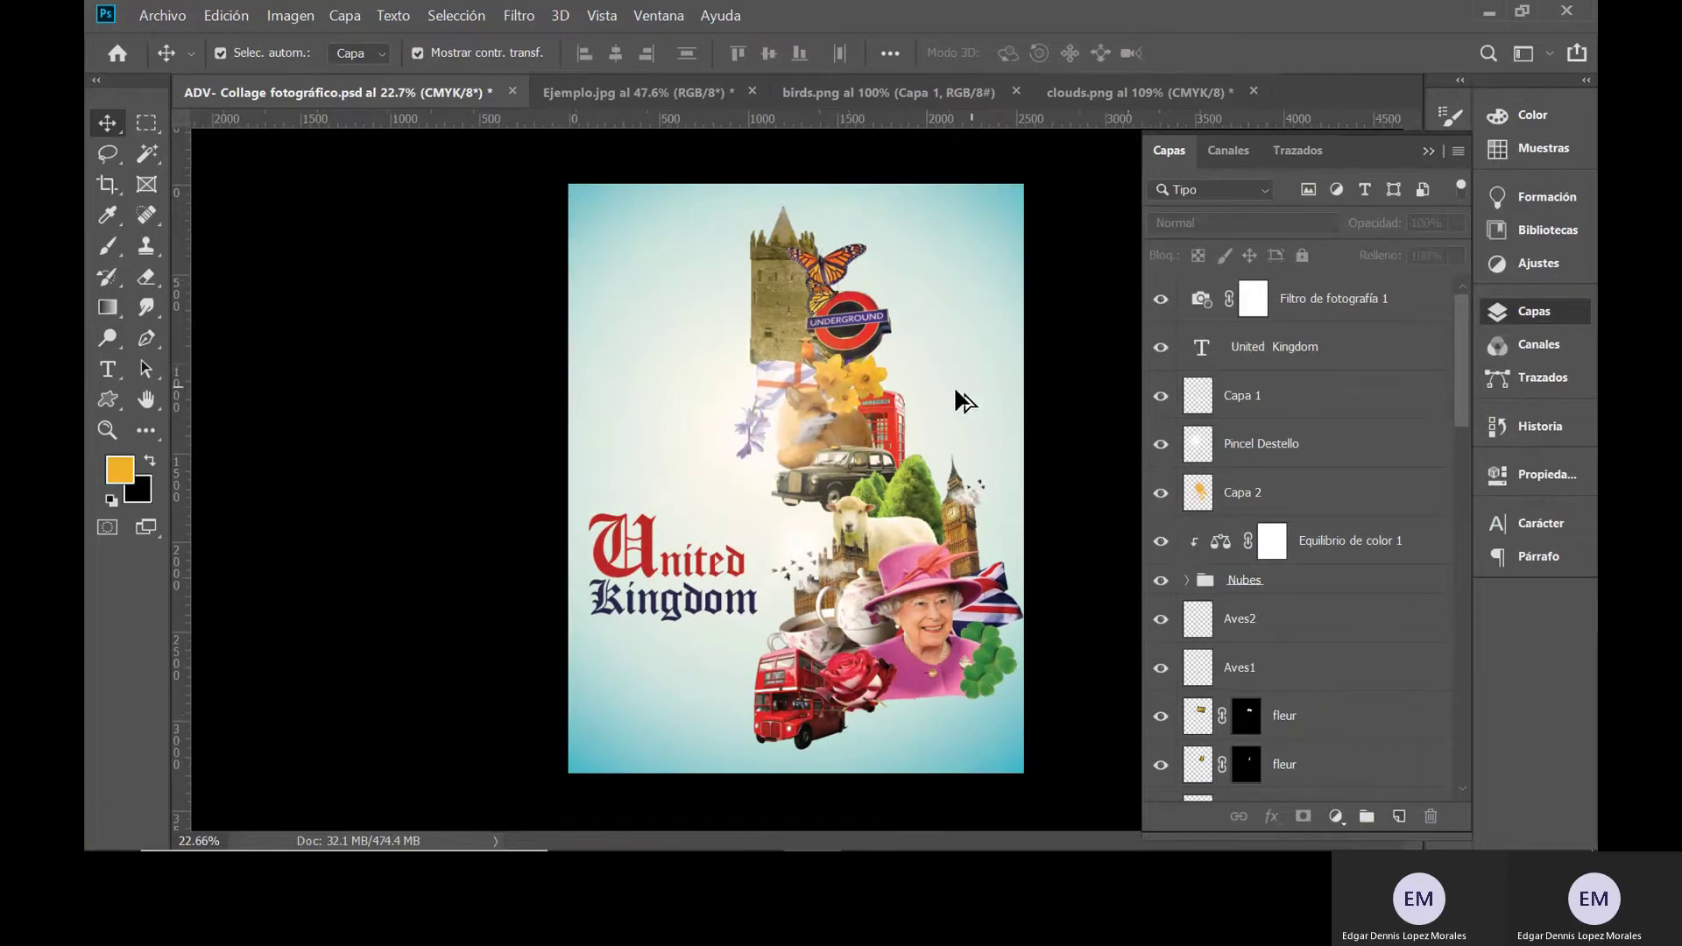
{"action": "scroll", "coordinate": [903, 451], "scroll_direction": "up", "scroll_amount": 5}
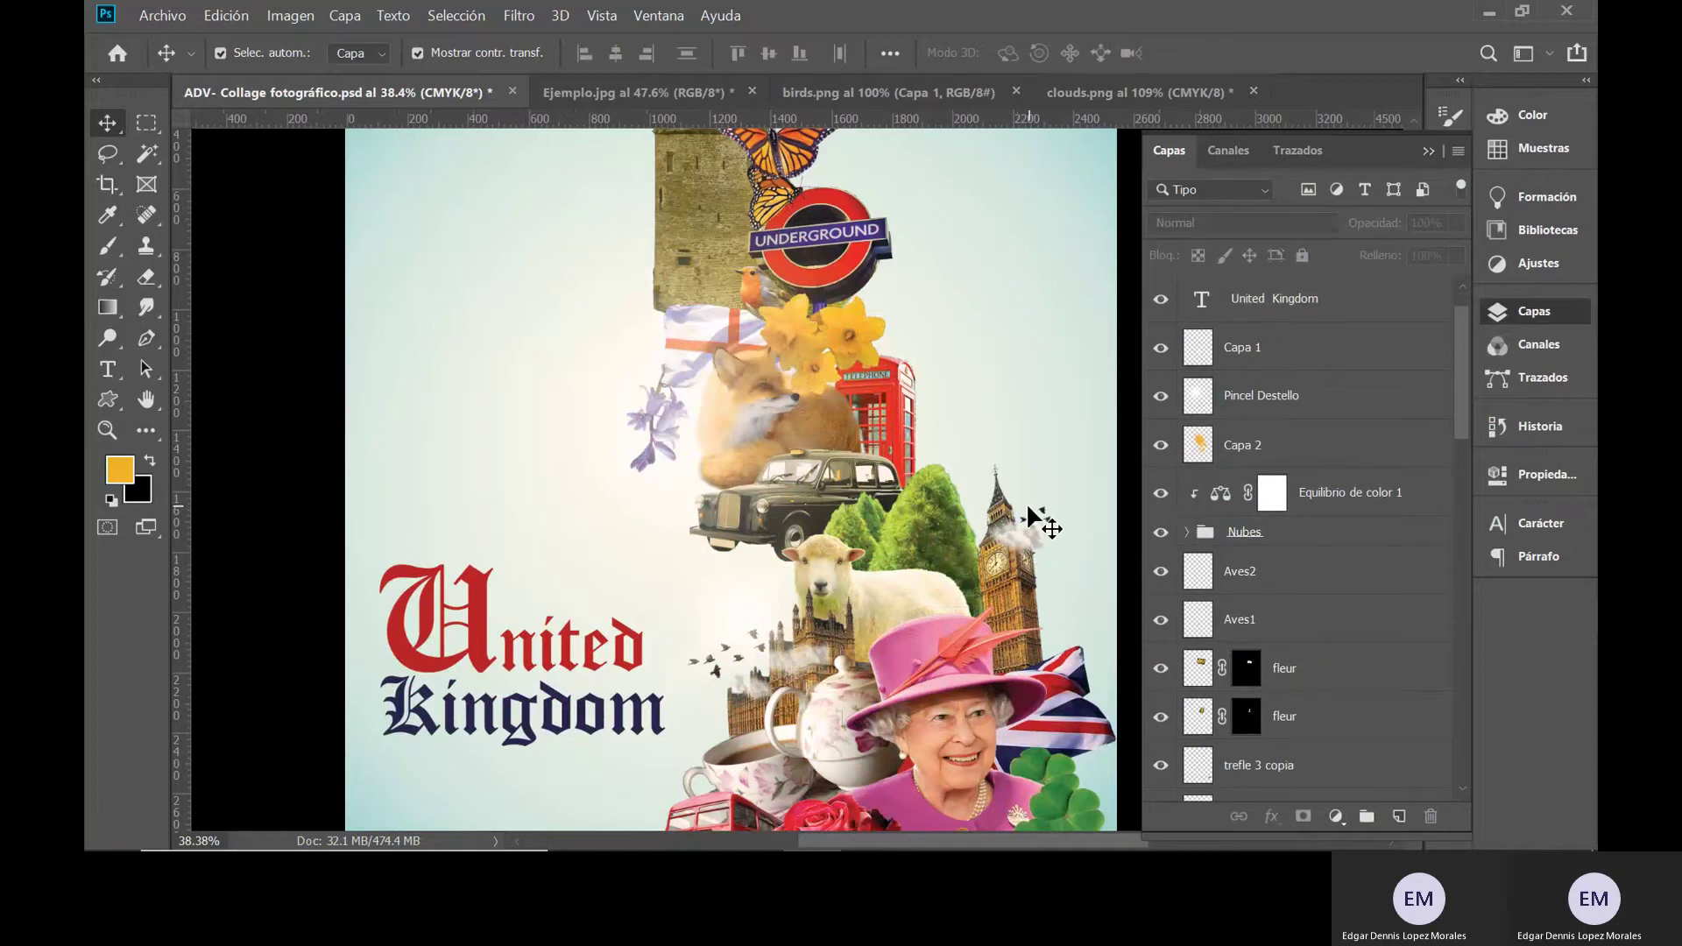
{"action": "scroll", "coordinate": [688, 462], "scroll_direction": "down", "scroll_amount": 3}
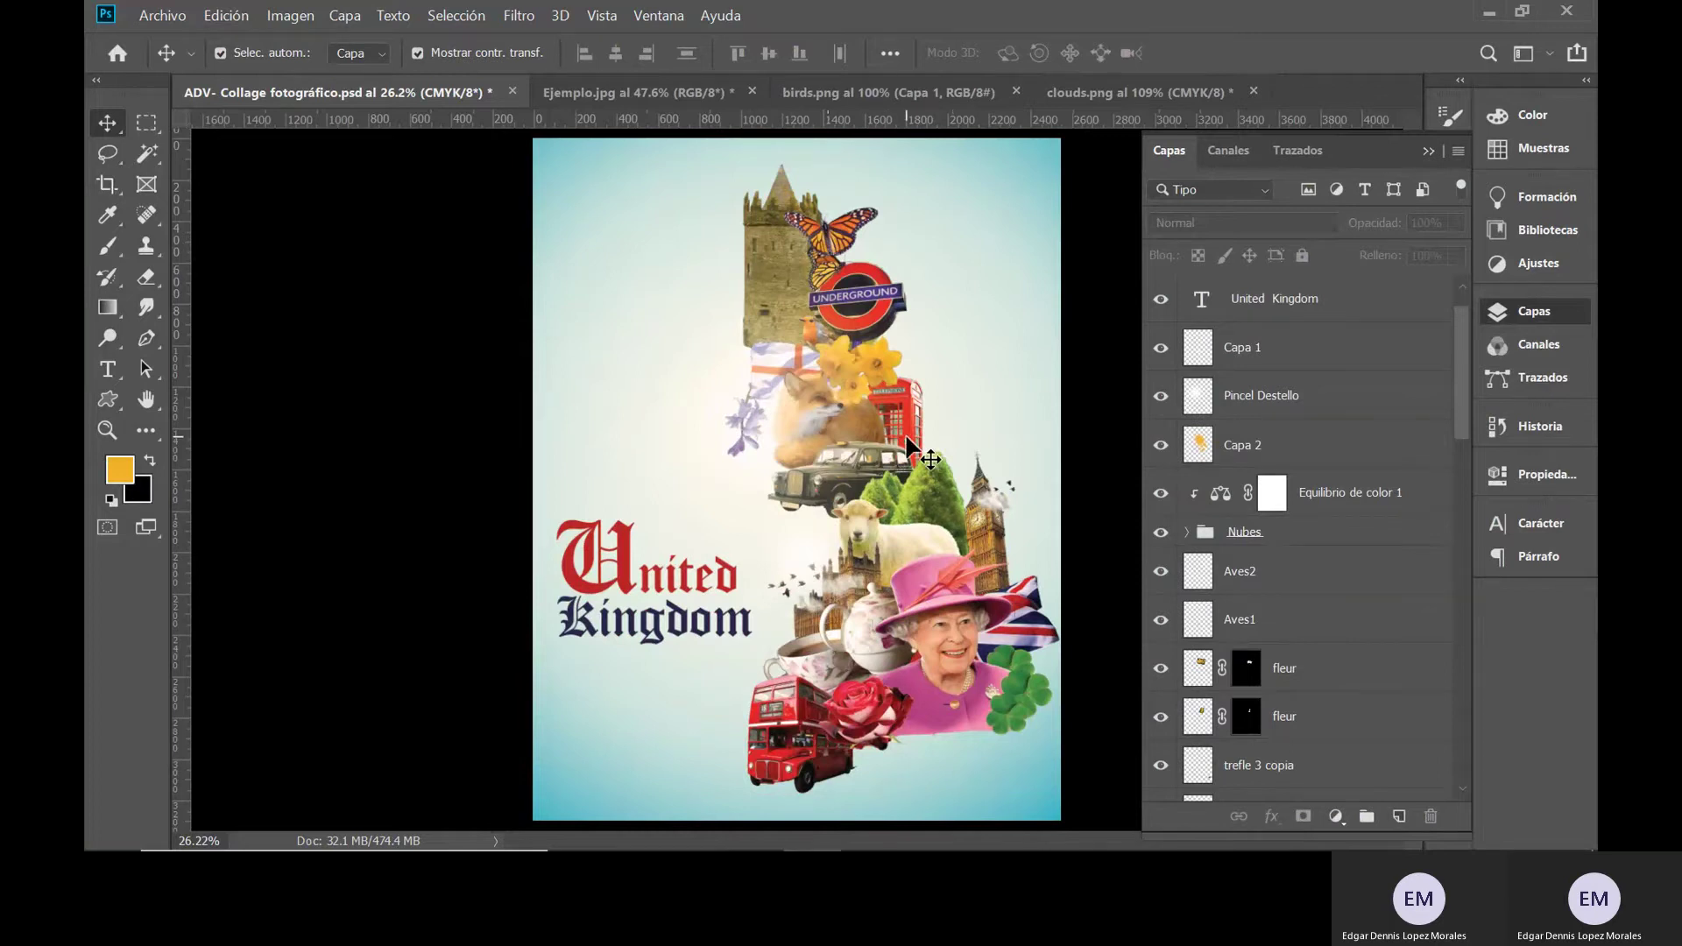
{"action": "key", "text": "ctrl+z"}
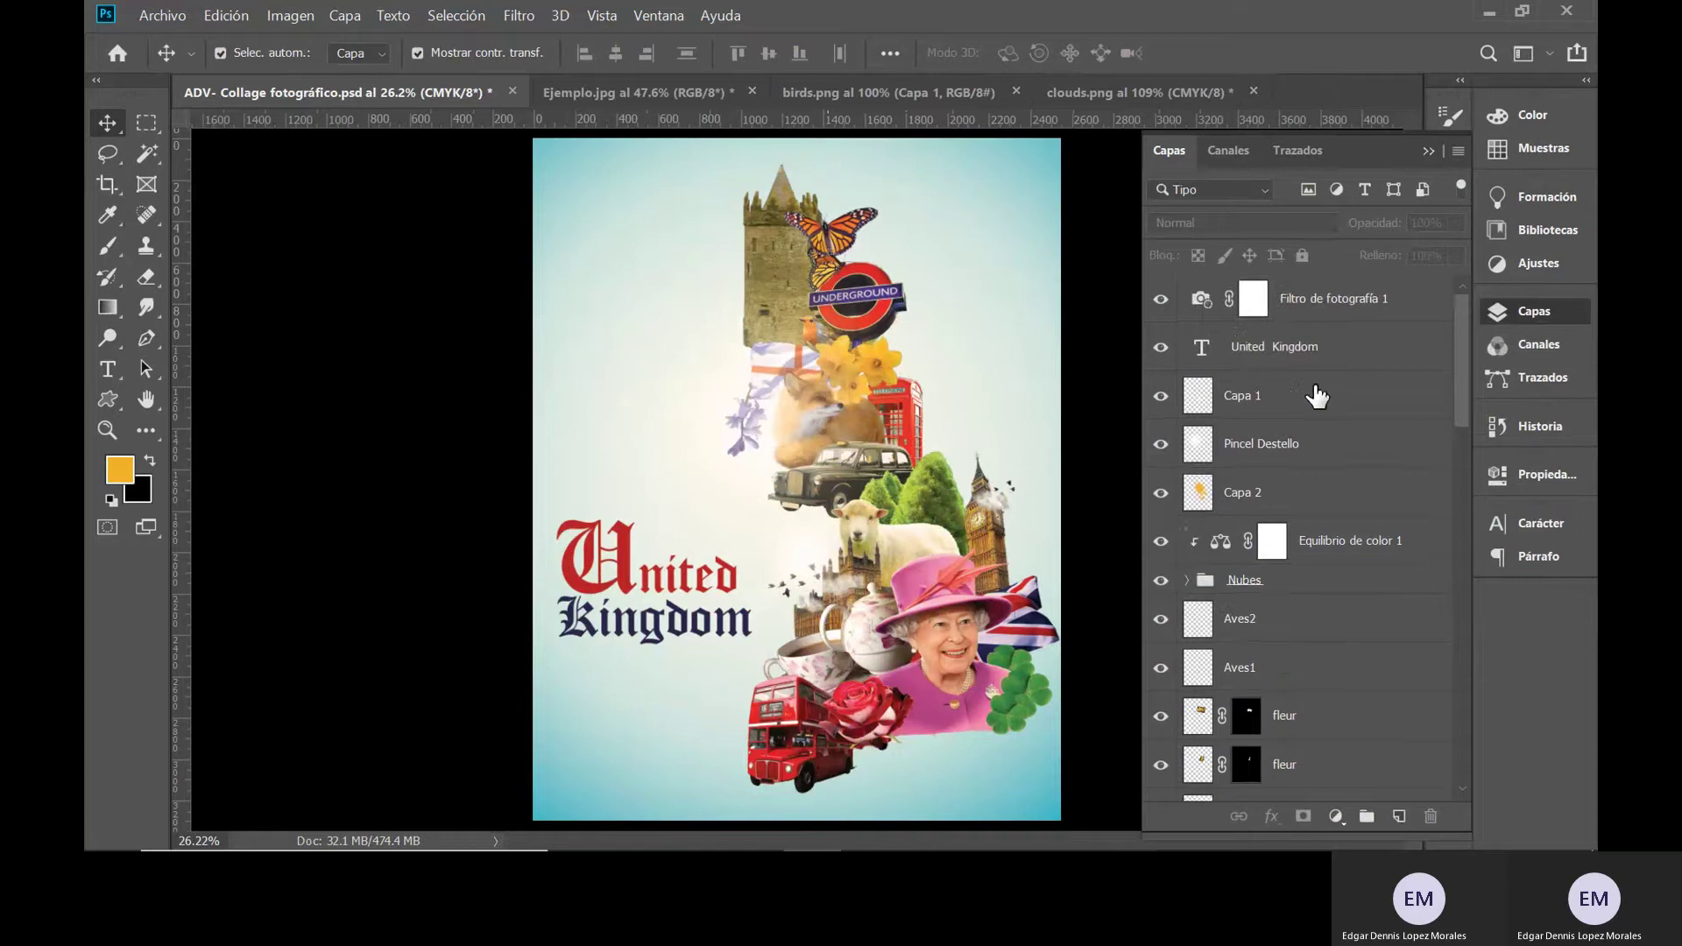
- Add a Brightness/Contrast adjustment layer above the photo filter and raise its brightness slightly
{"action": "left_click", "coordinate": [1284, 304]}
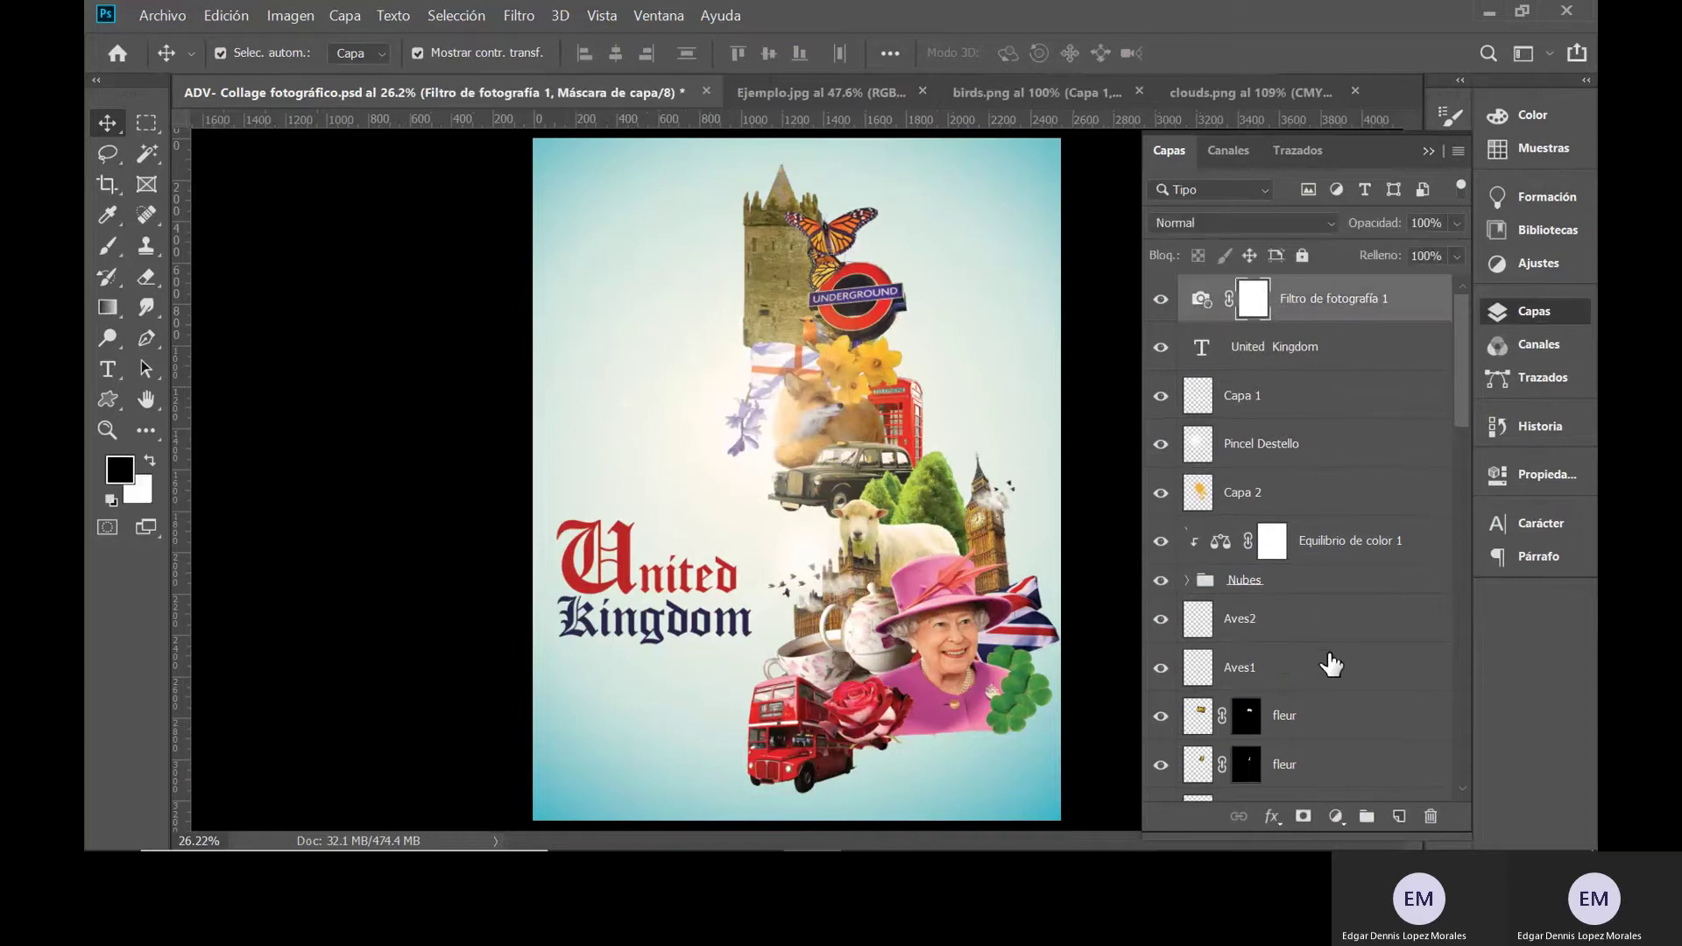
{"action": "left_click", "coordinate": [1335, 817]}
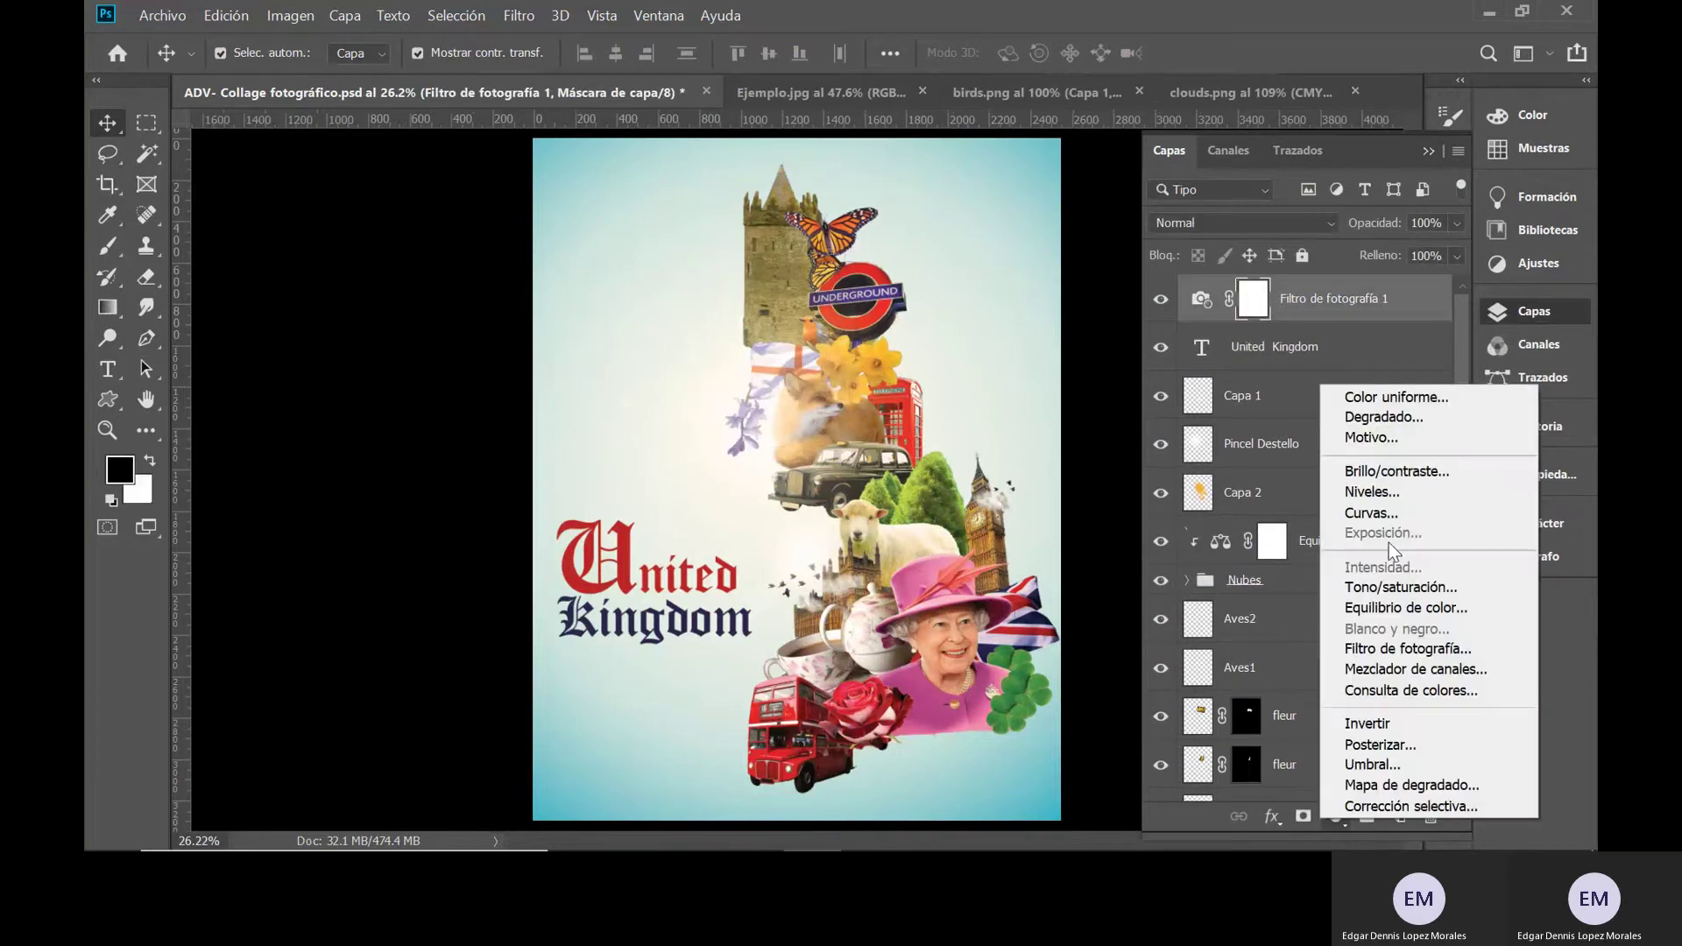
{"action": "left_click", "coordinate": [1402, 471]}
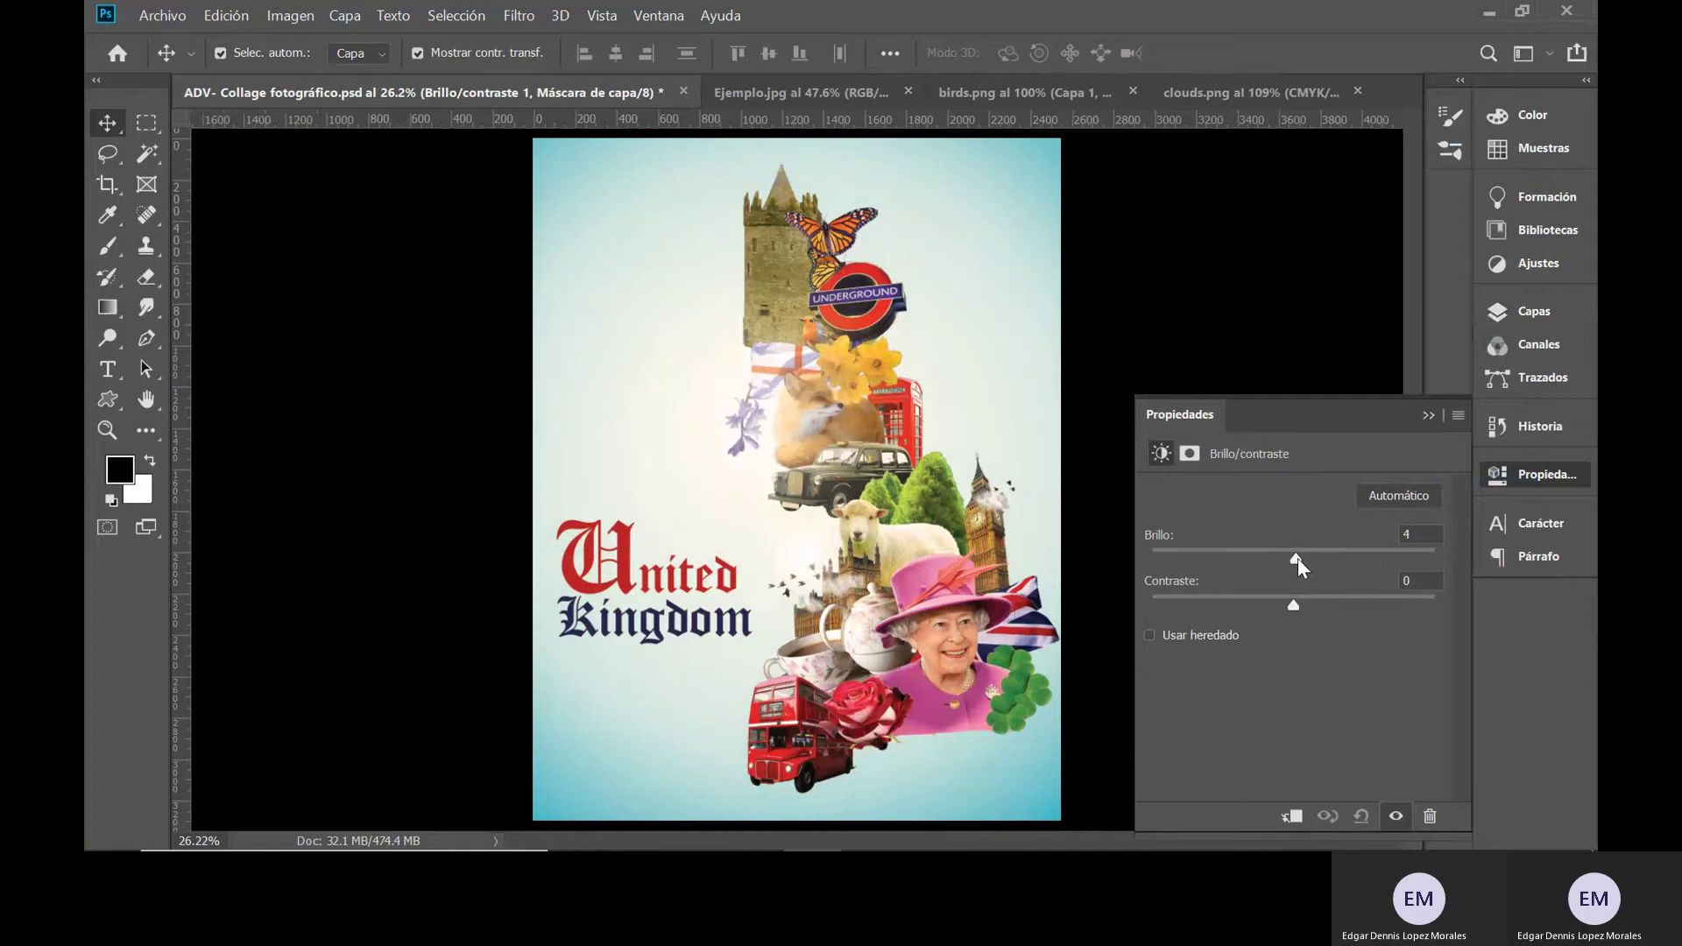
{"action": "left_click_drag", "start_coordinate": [1298, 560], "coordinate": [1302, 571]}
- Return to the layer list and move the "United Kingdom" title slightly lower on the poster
{"action": "left_click", "coordinate": [1533, 312]}
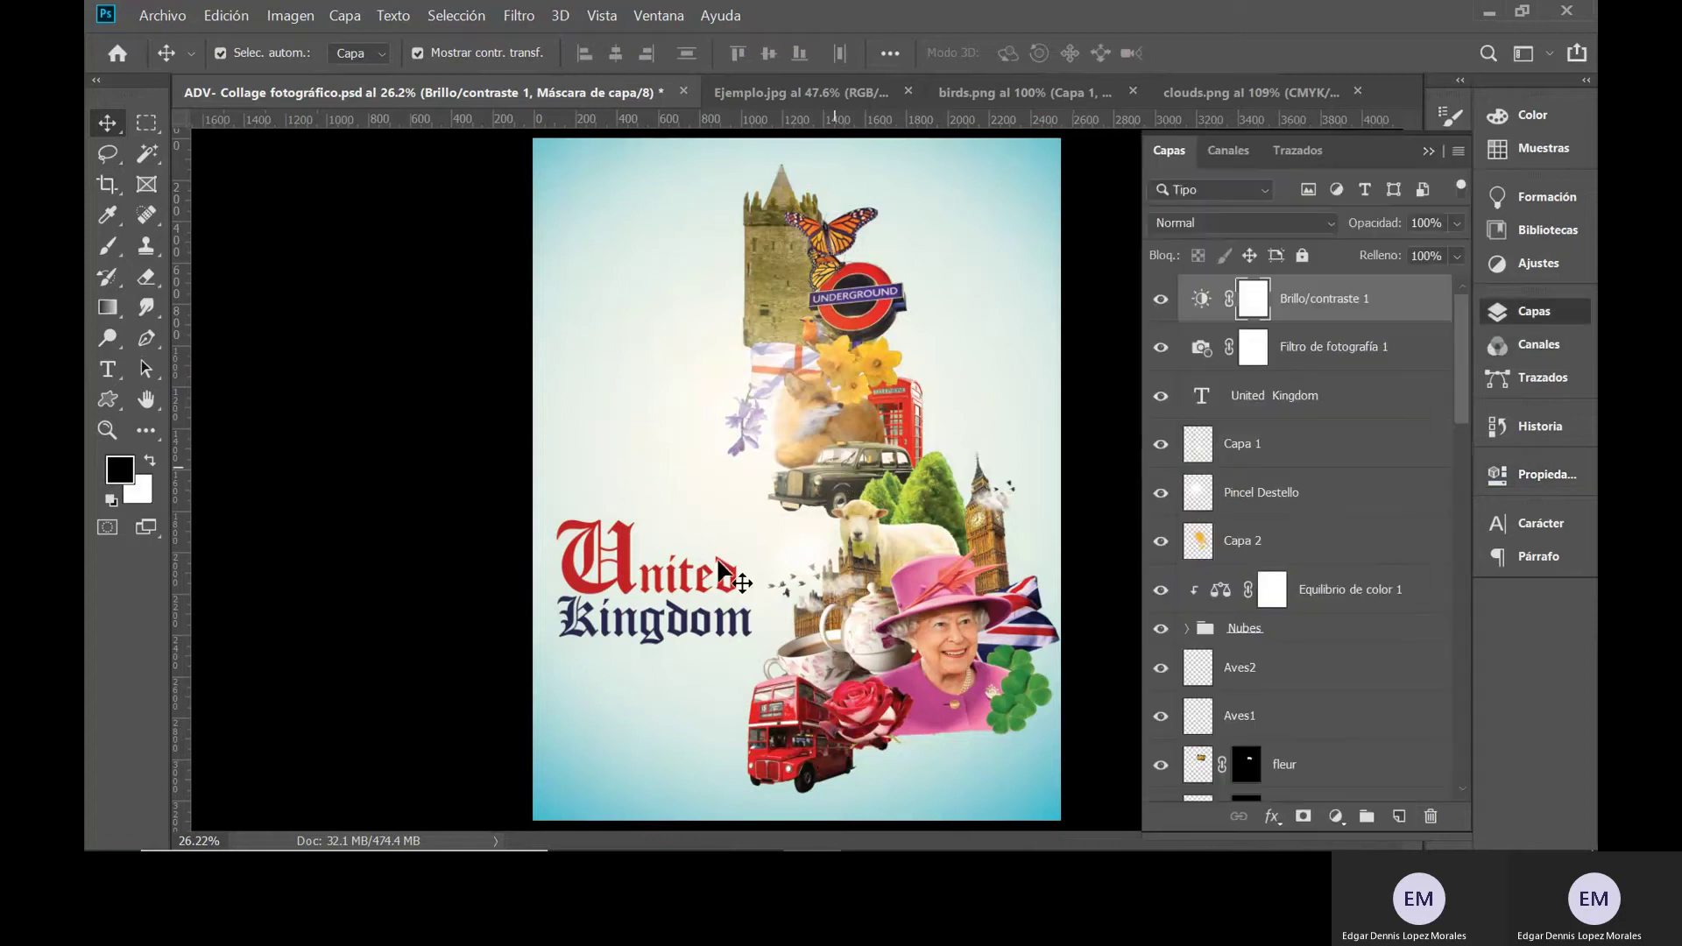
{"action": "left_click", "coordinate": [627, 578]}
{"action": "left_click_drag", "start_coordinate": [627, 578], "coordinate": [627, 602]}
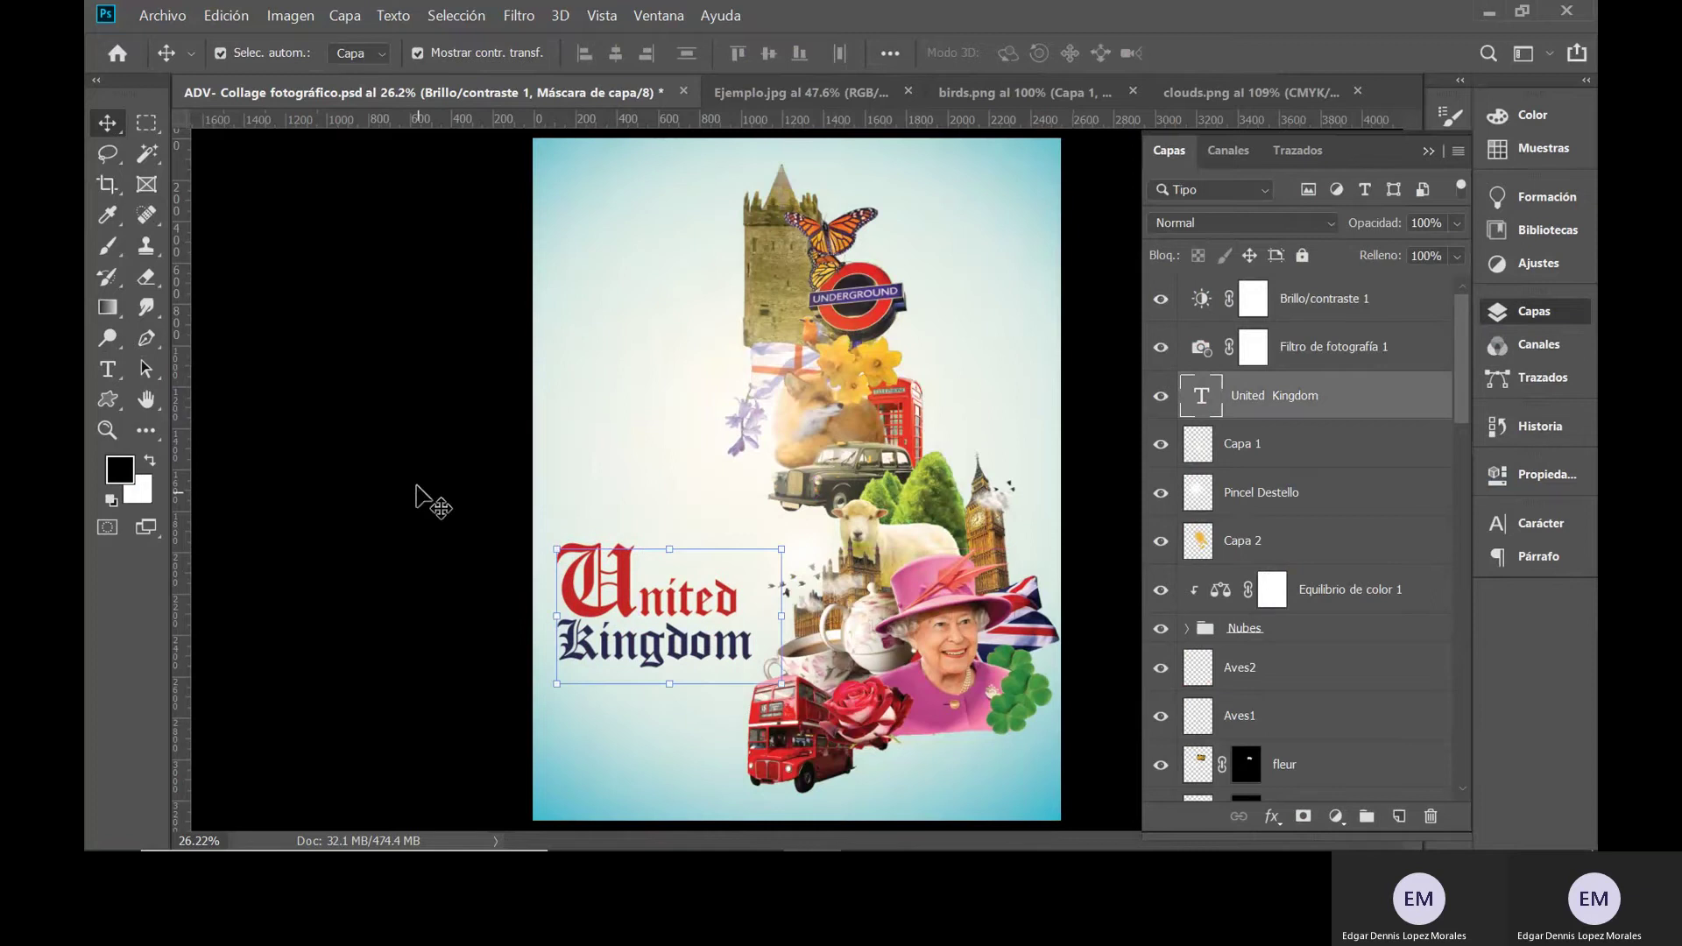
- Deselect the title and open the photo filter adjustment's settings to check its density
{"action": "left_click", "coordinate": [421, 492]}
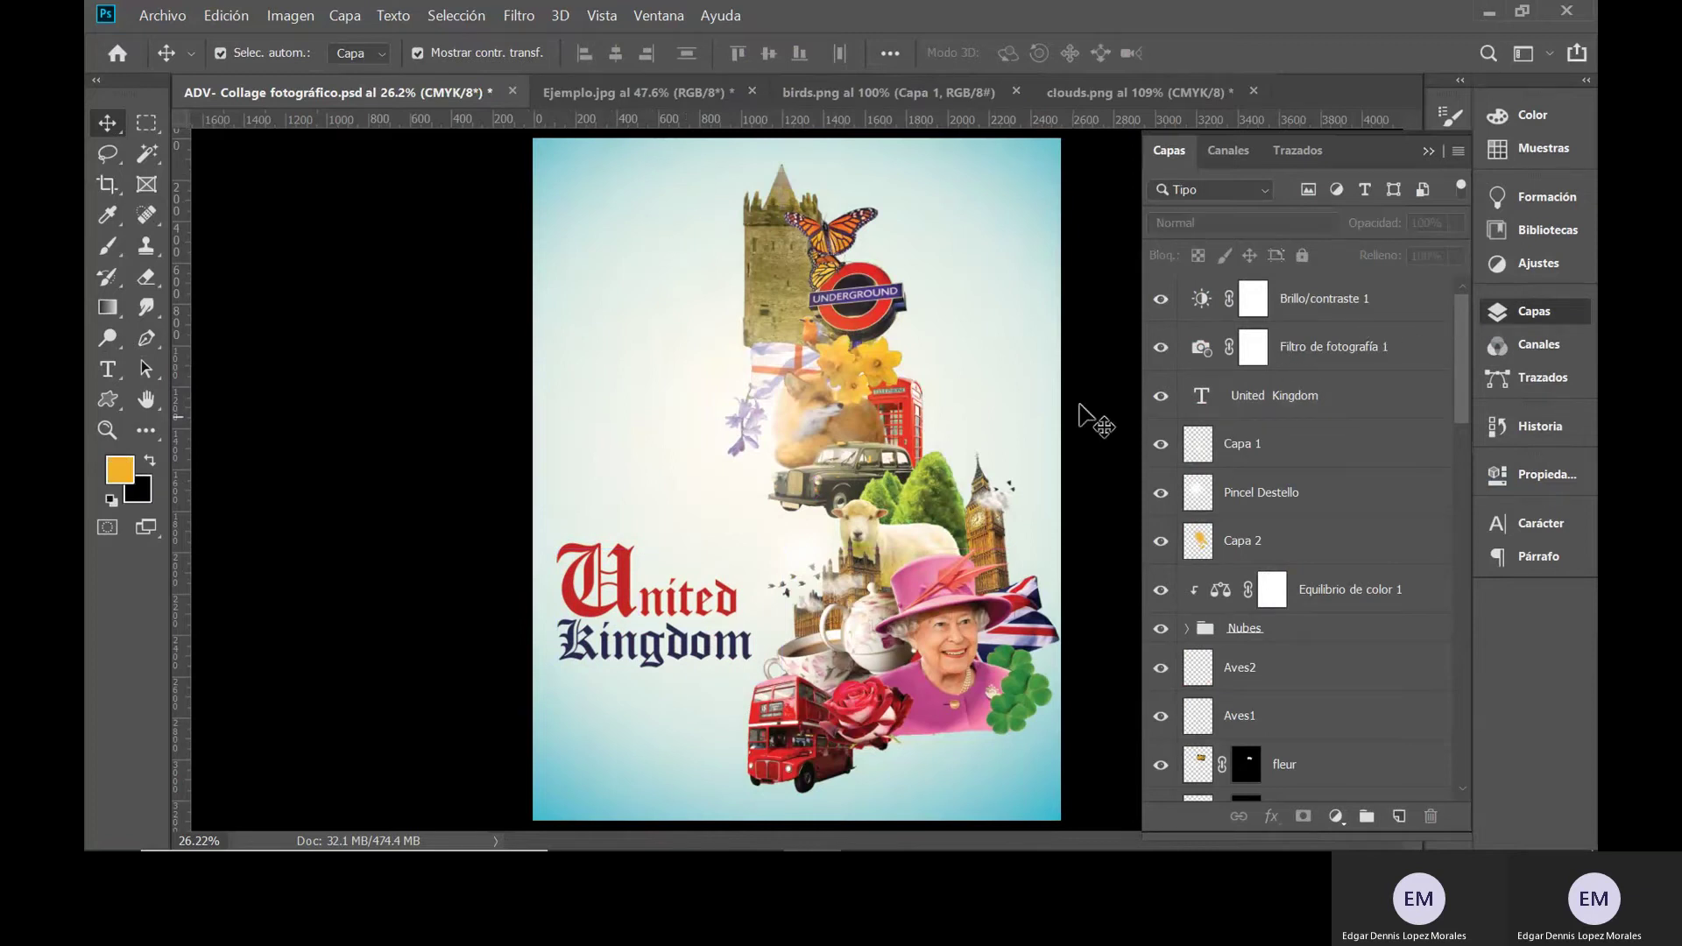
{"action": "left_click", "coordinate": [1325, 349]}
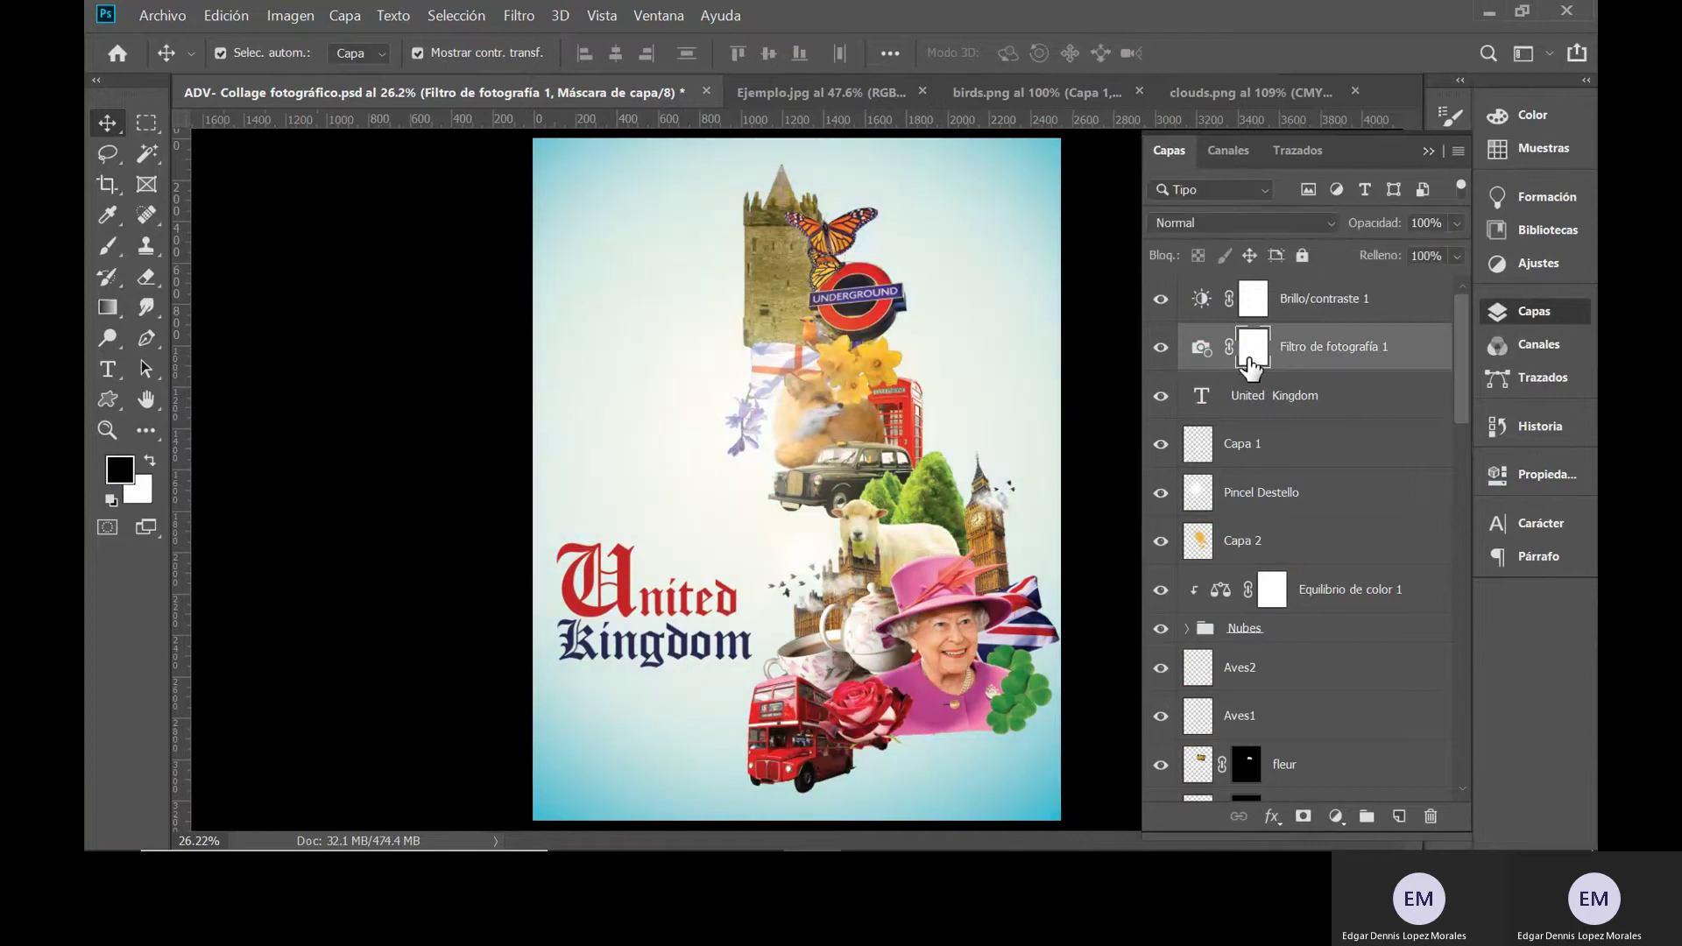
{"action": "double_click", "coordinate": [1201, 347]}
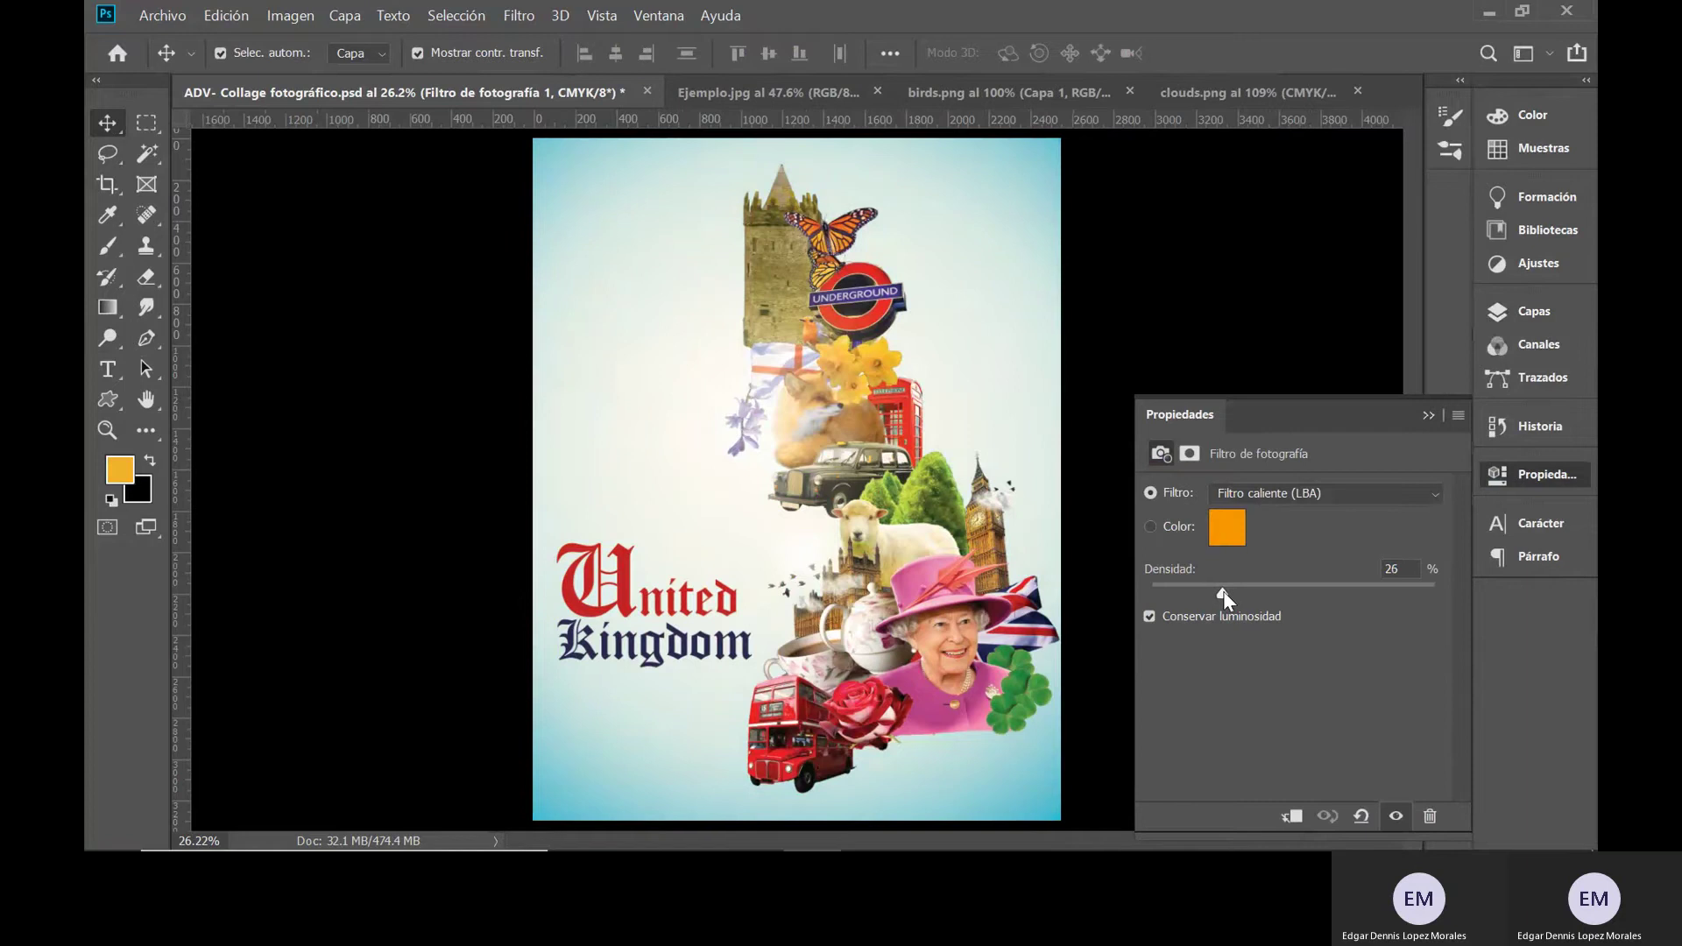
- Add a Hue/Saturation adjustment layer above the photo filter, raise its saturation to about +5, and return to the layer list
{"action": "left_click", "coordinate": [1520, 313]}
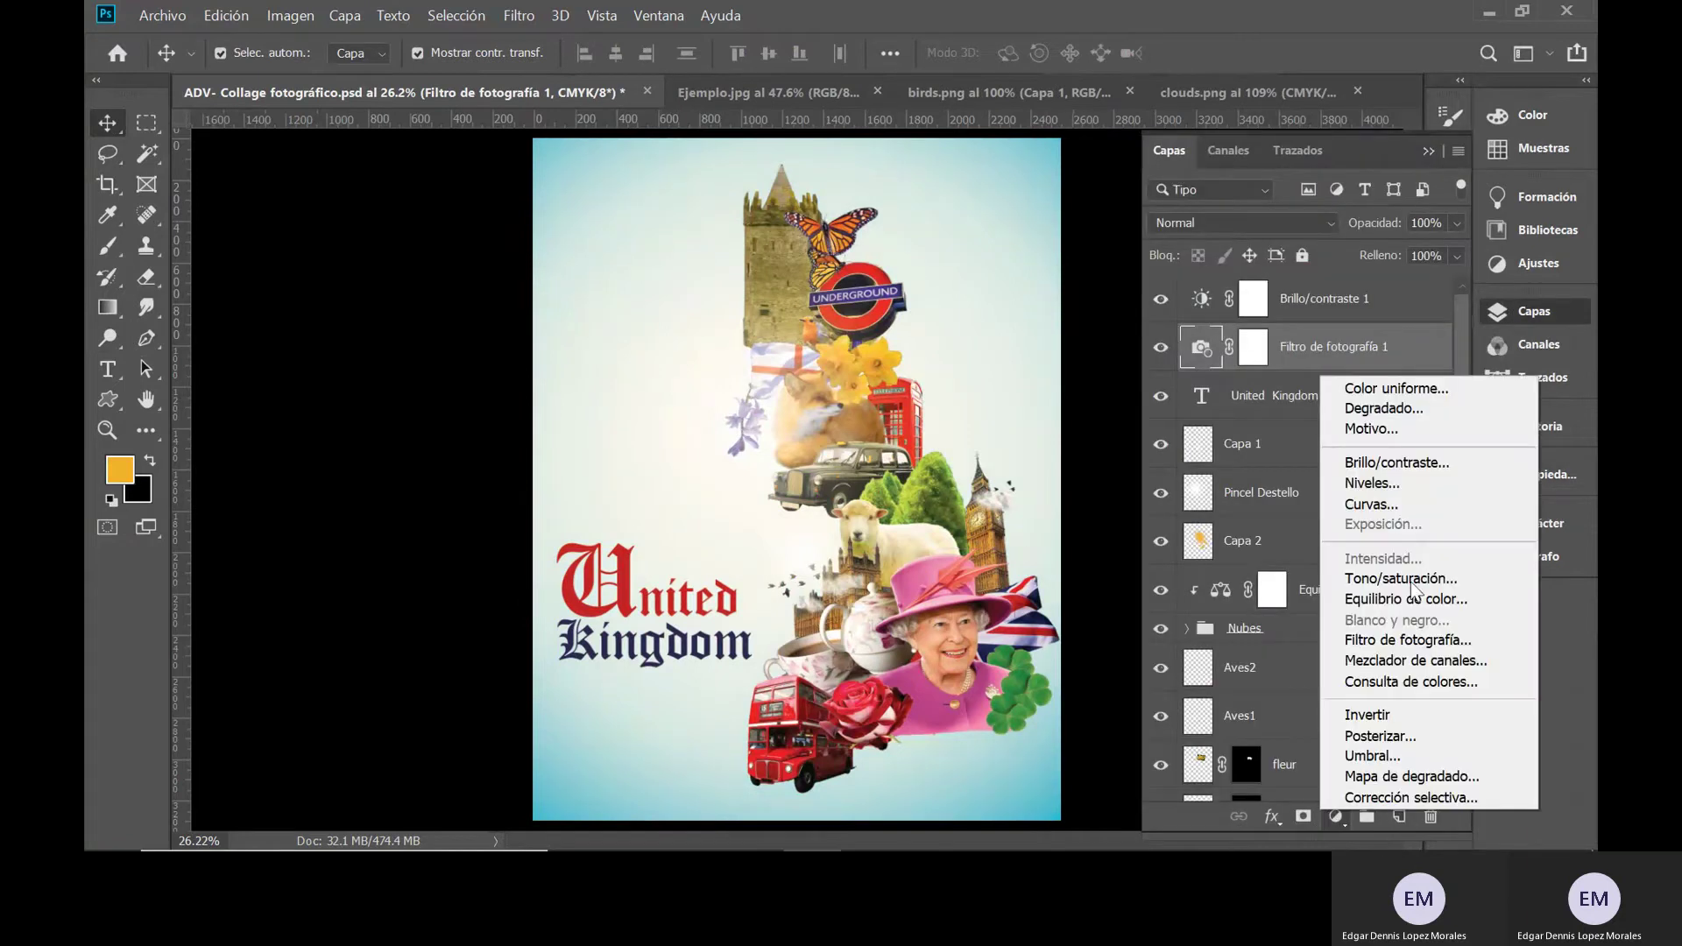
{"action": "left_click", "coordinate": [1401, 578]}
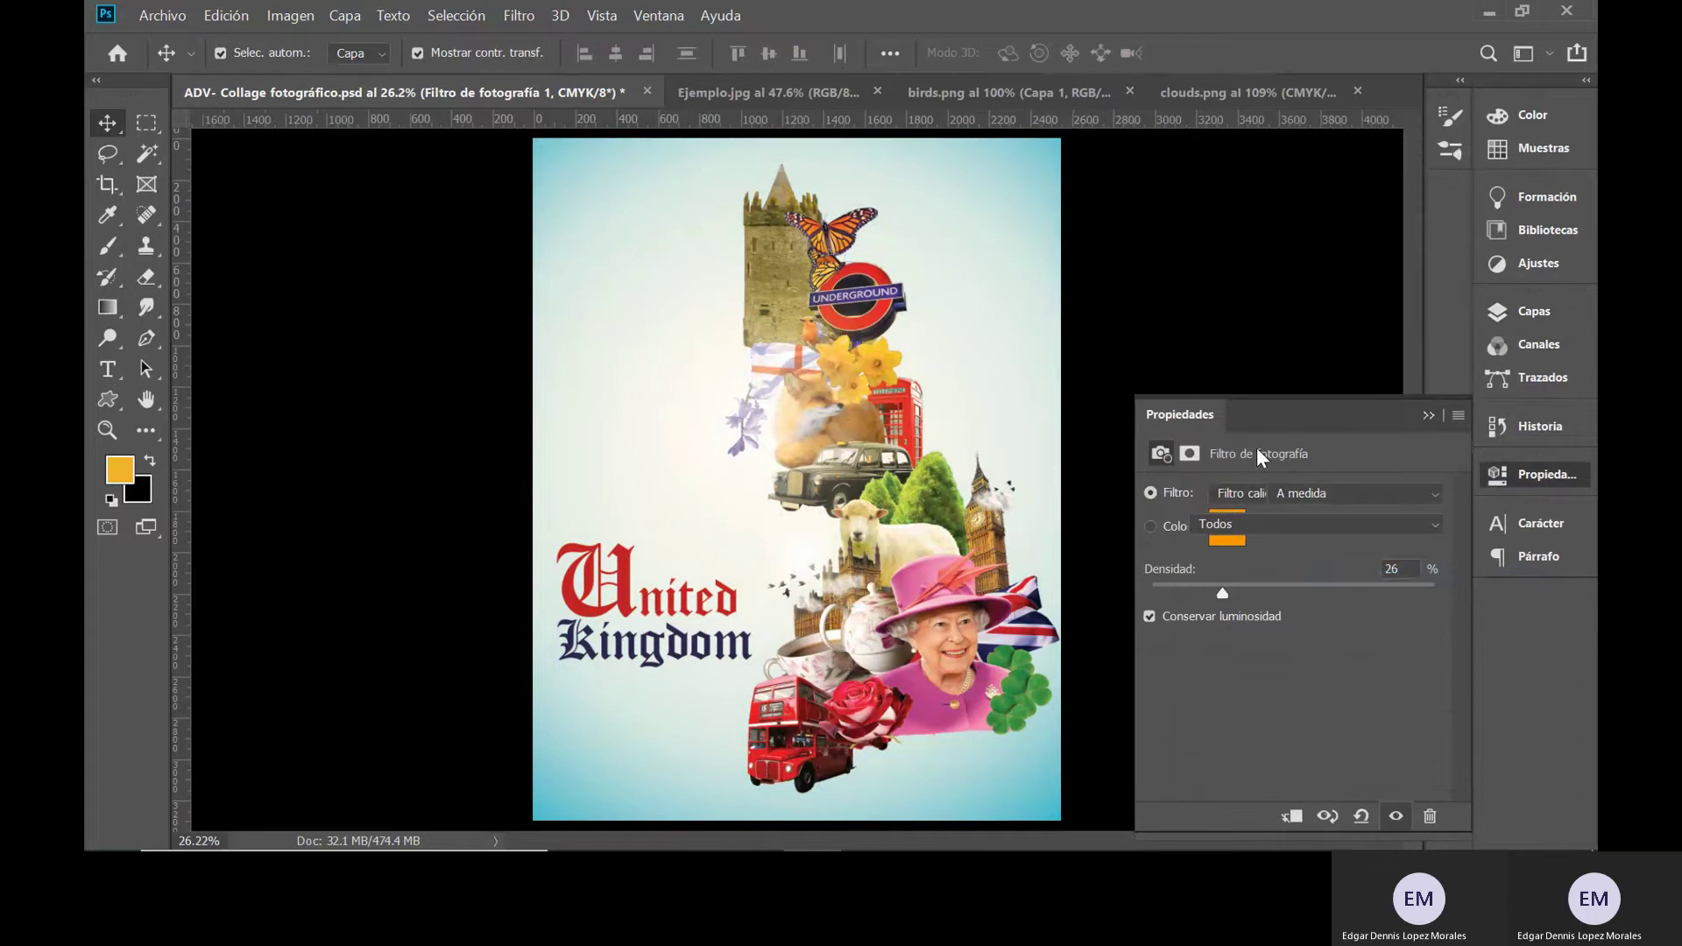
{"action": "left_click_drag", "start_coordinate": [1293, 629], "coordinate": [1295, 629]}
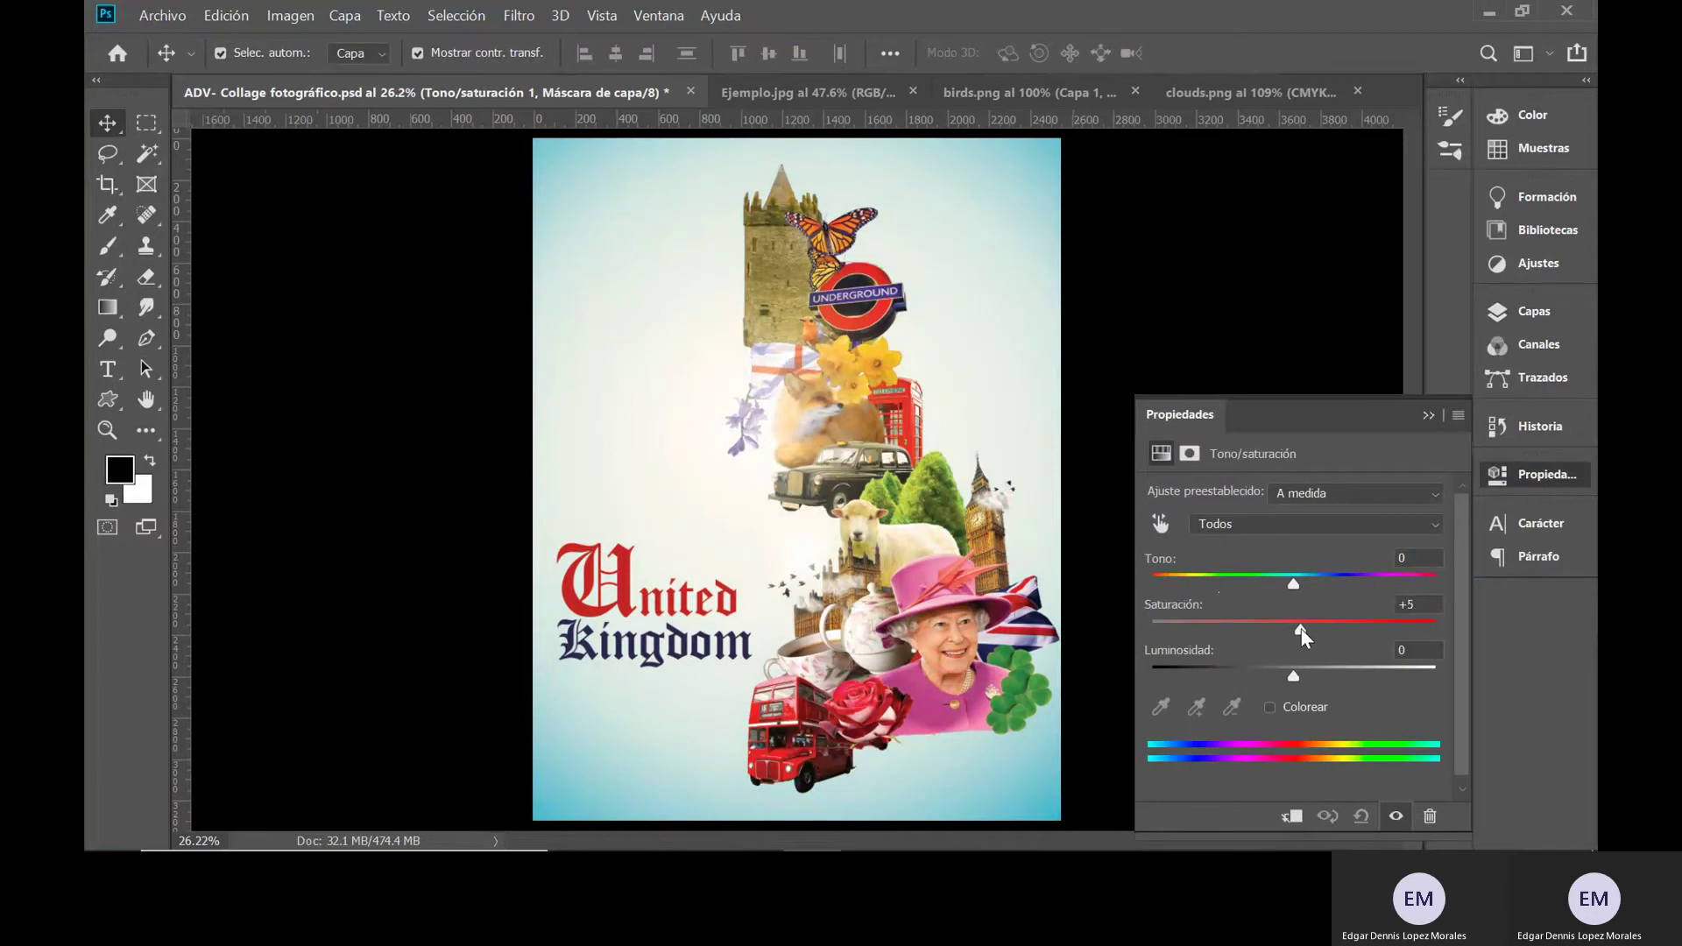
{"action": "left_click", "coordinate": [1424, 411]}
{"action": "left_click", "coordinate": [1520, 309]}
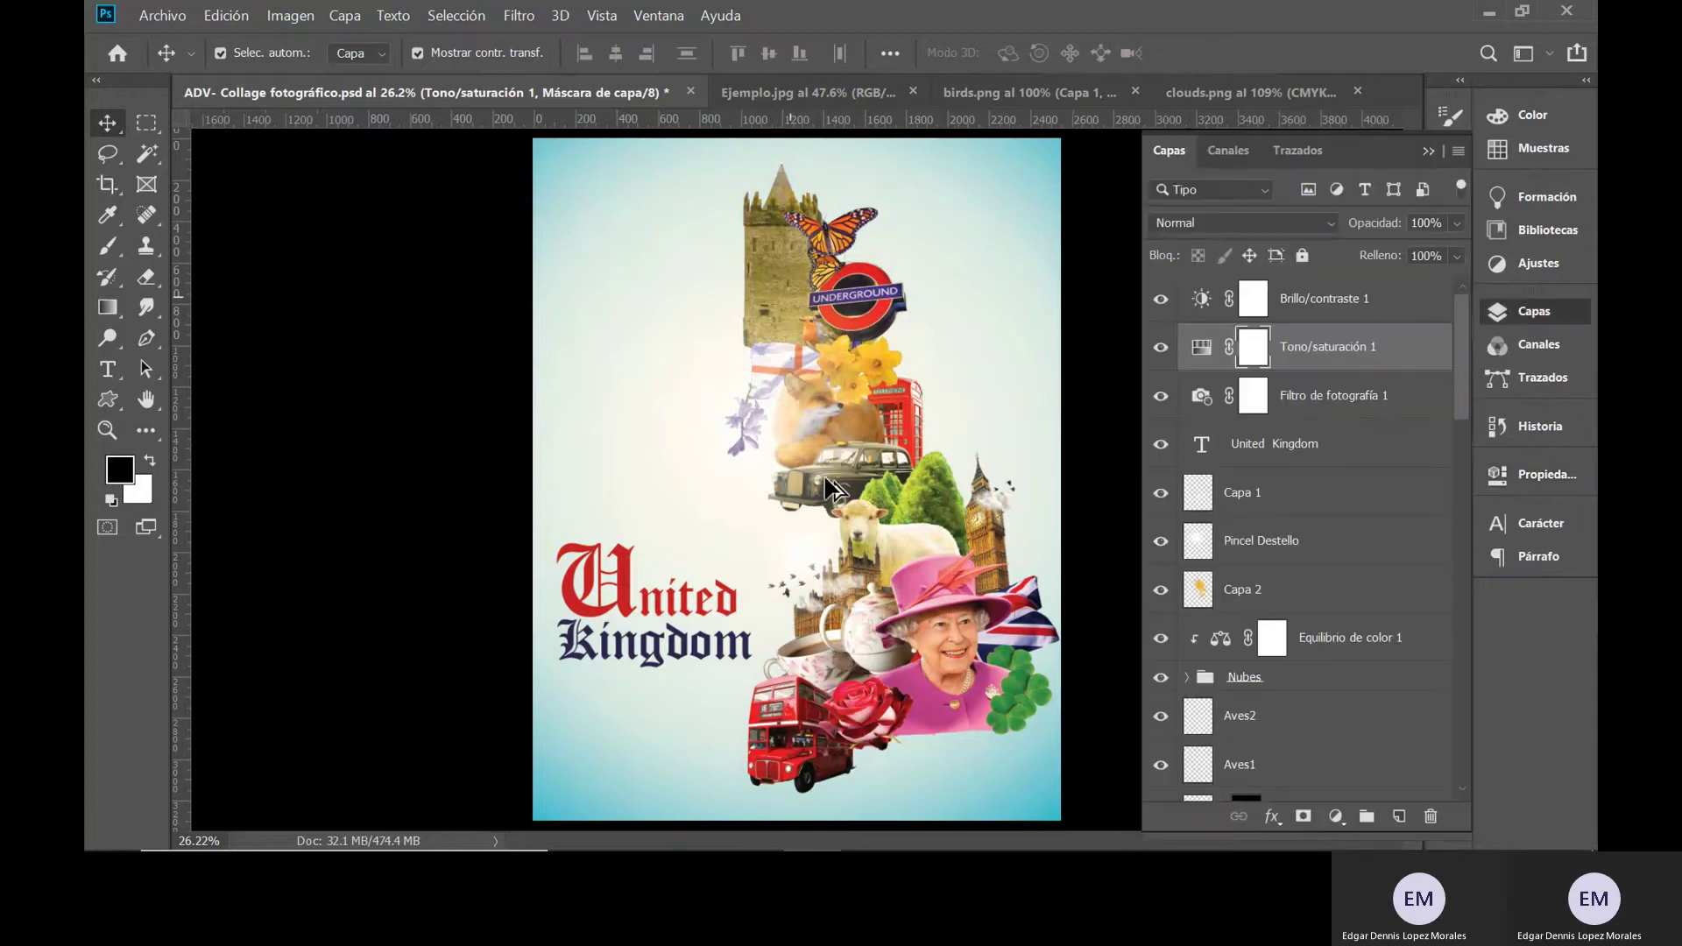
- Examine the whole poster and its brightness, hue/saturation and photo filter adjustment layers
{"action": "scroll", "coordinate": [830, 487], "scroll_direction": "down", "scroll_amount": 1}
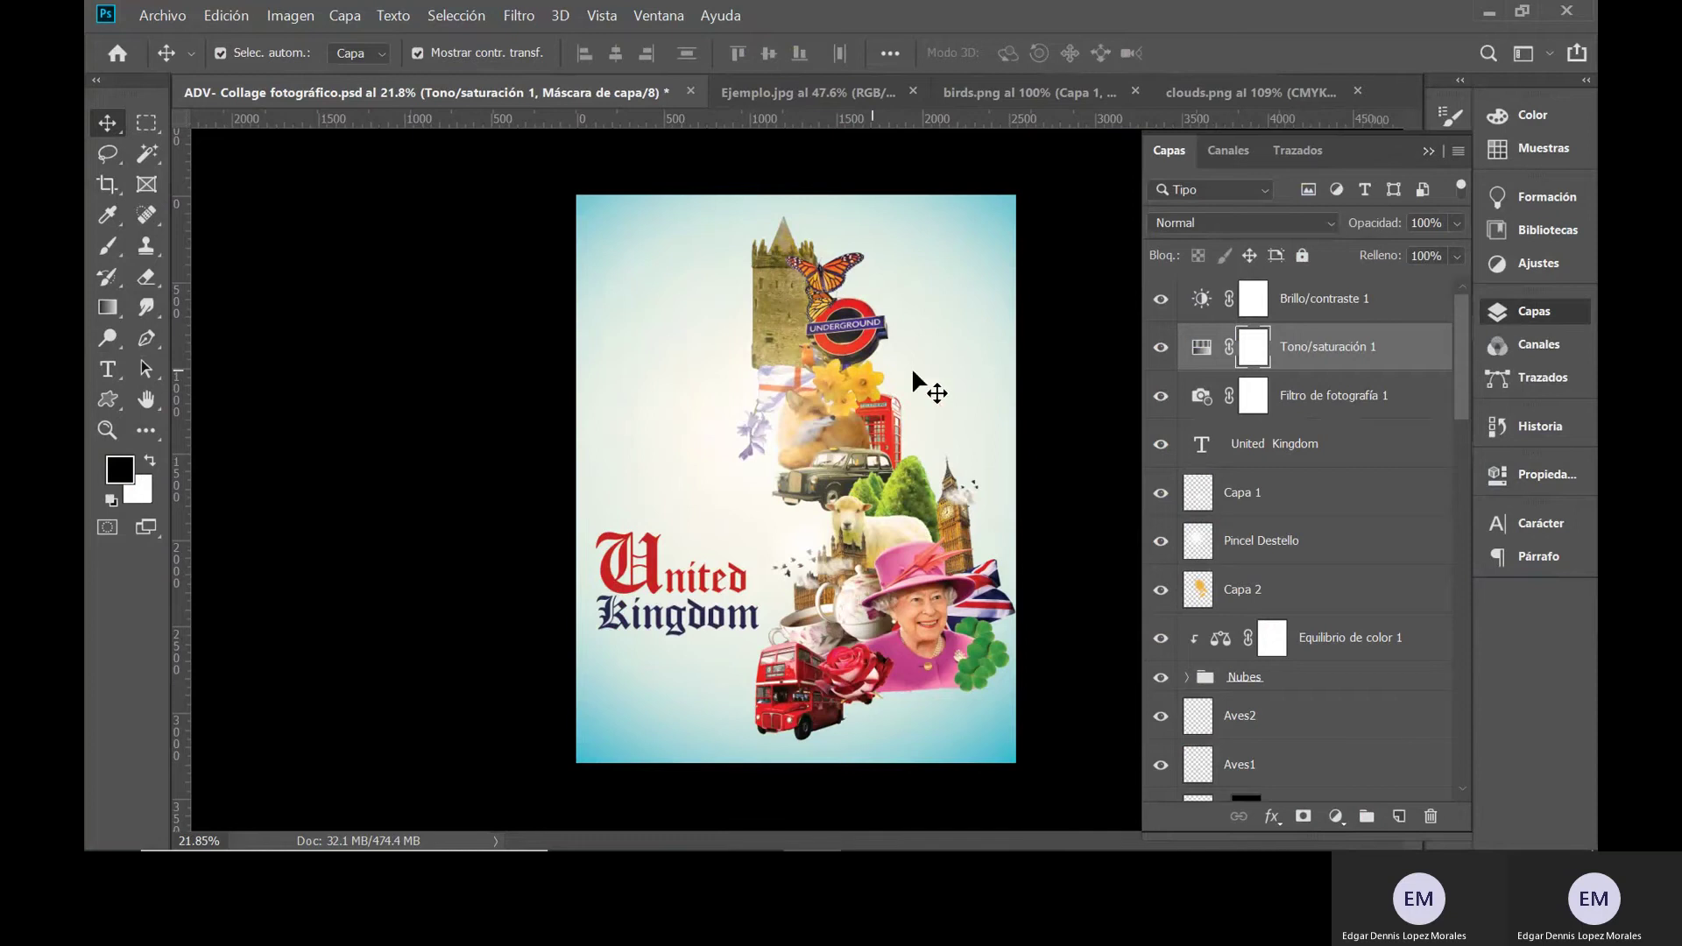
{"action": "left_click", "coordinate": [1429, 151]}
{"action": "left_click", "coordinate": [1244, 365]}
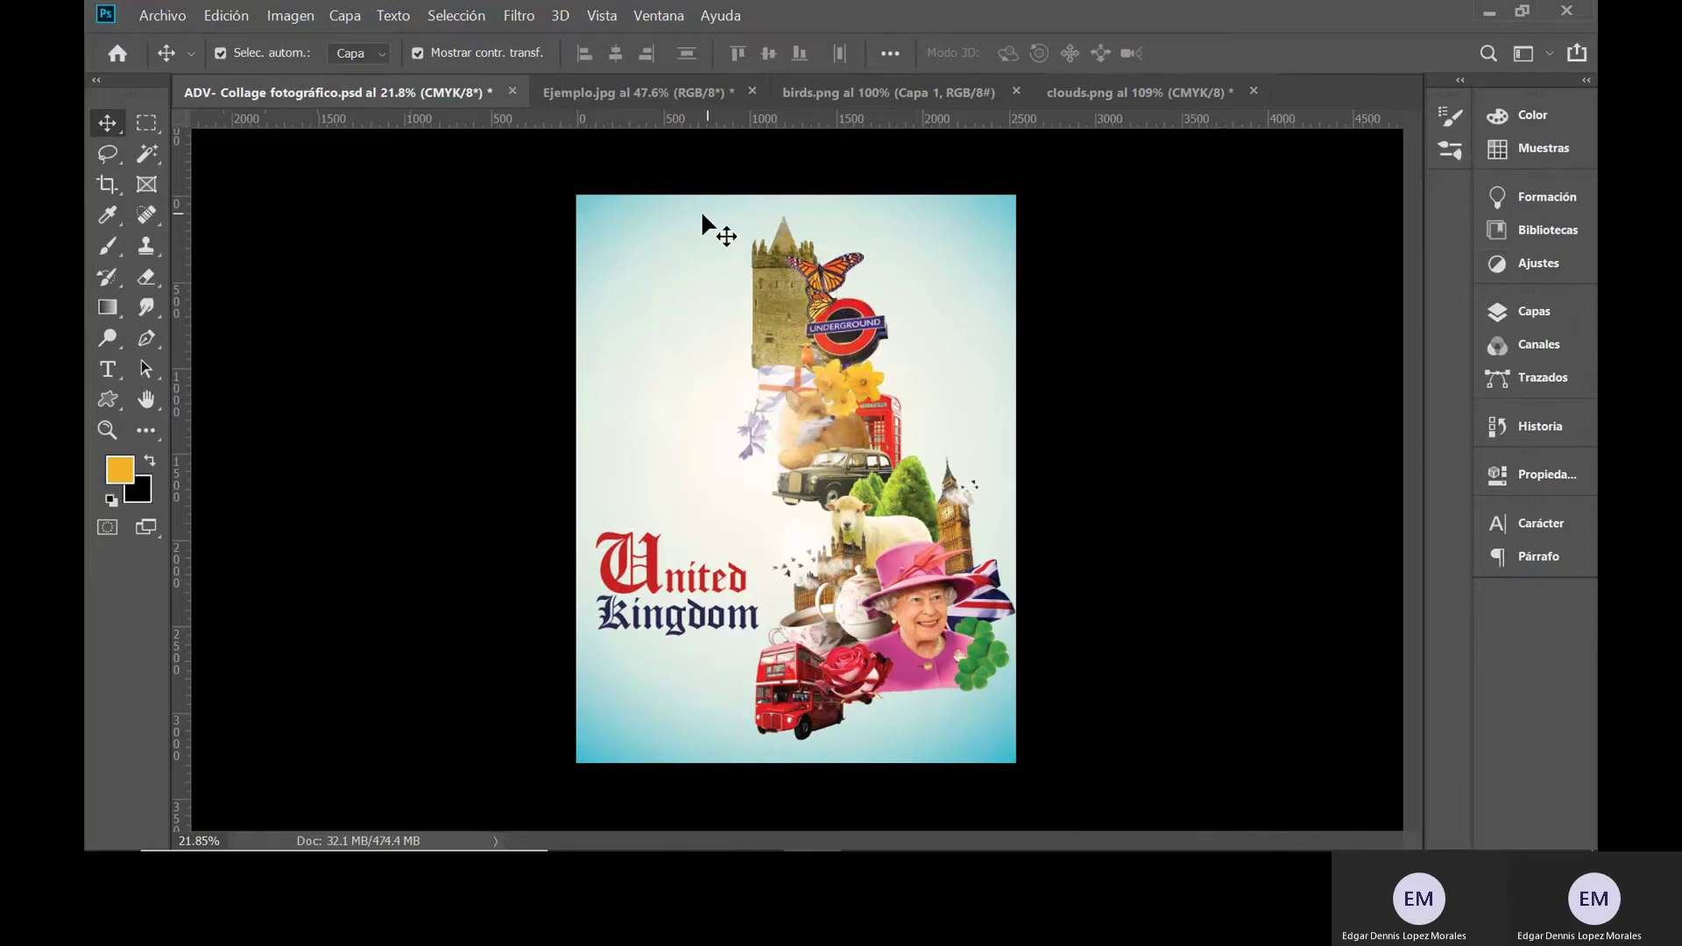
{"action": "left_click", "coordinate": [1534, 311]}
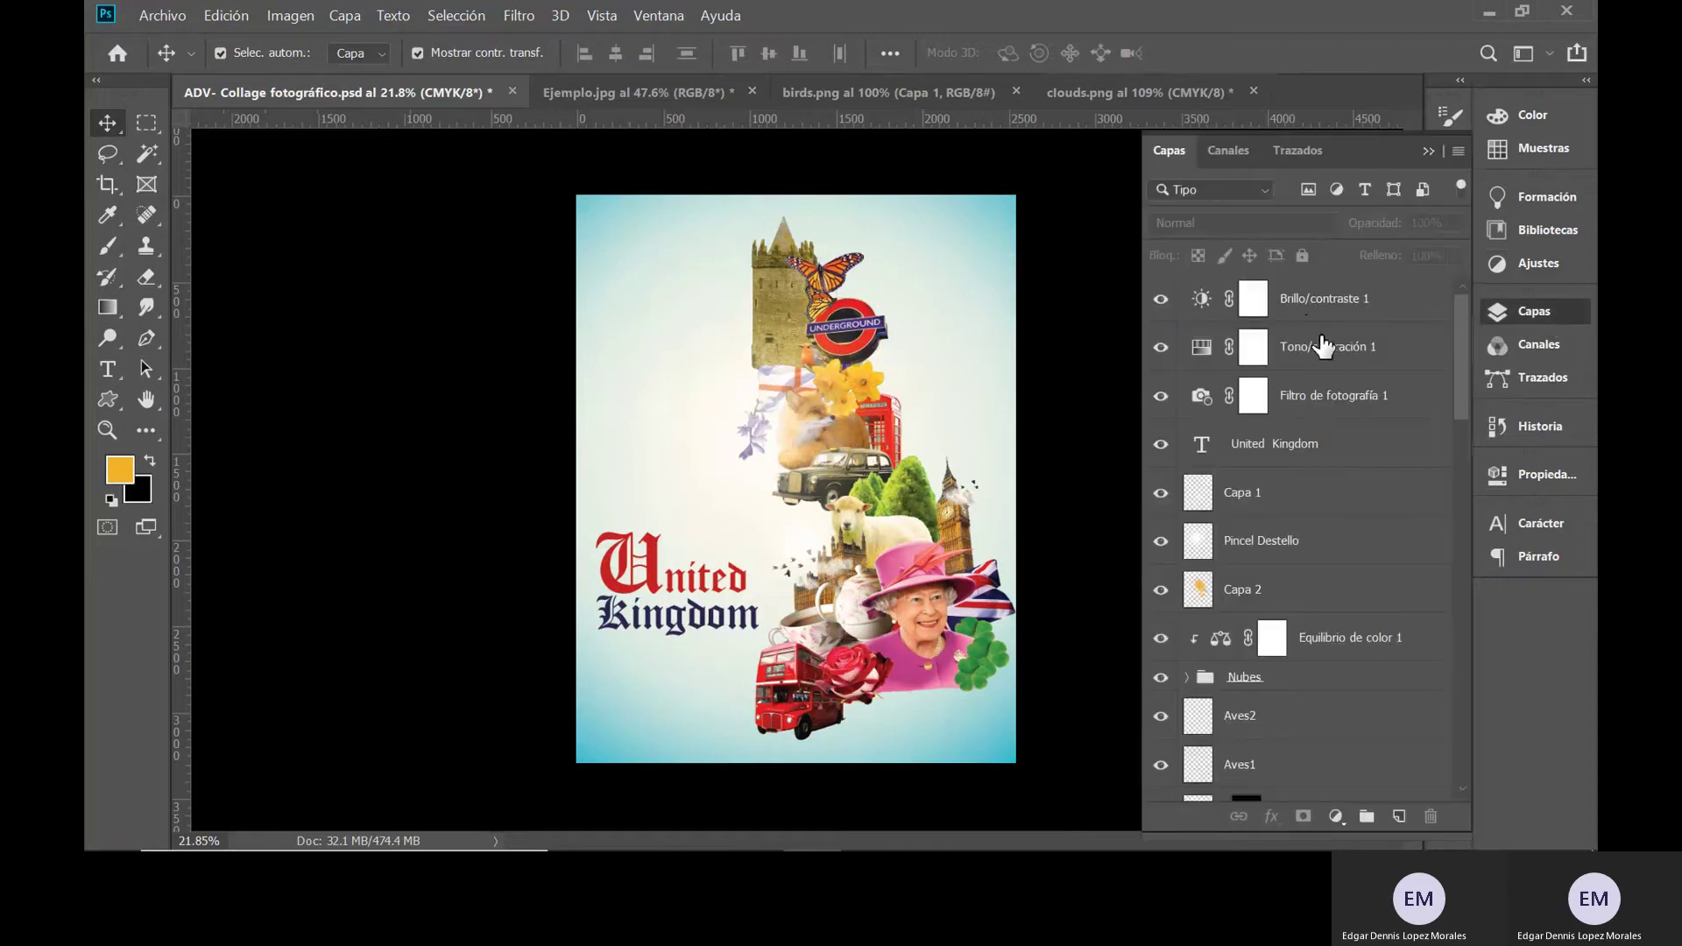
{"action": "left_click", "coordinate": [1317, 348]}
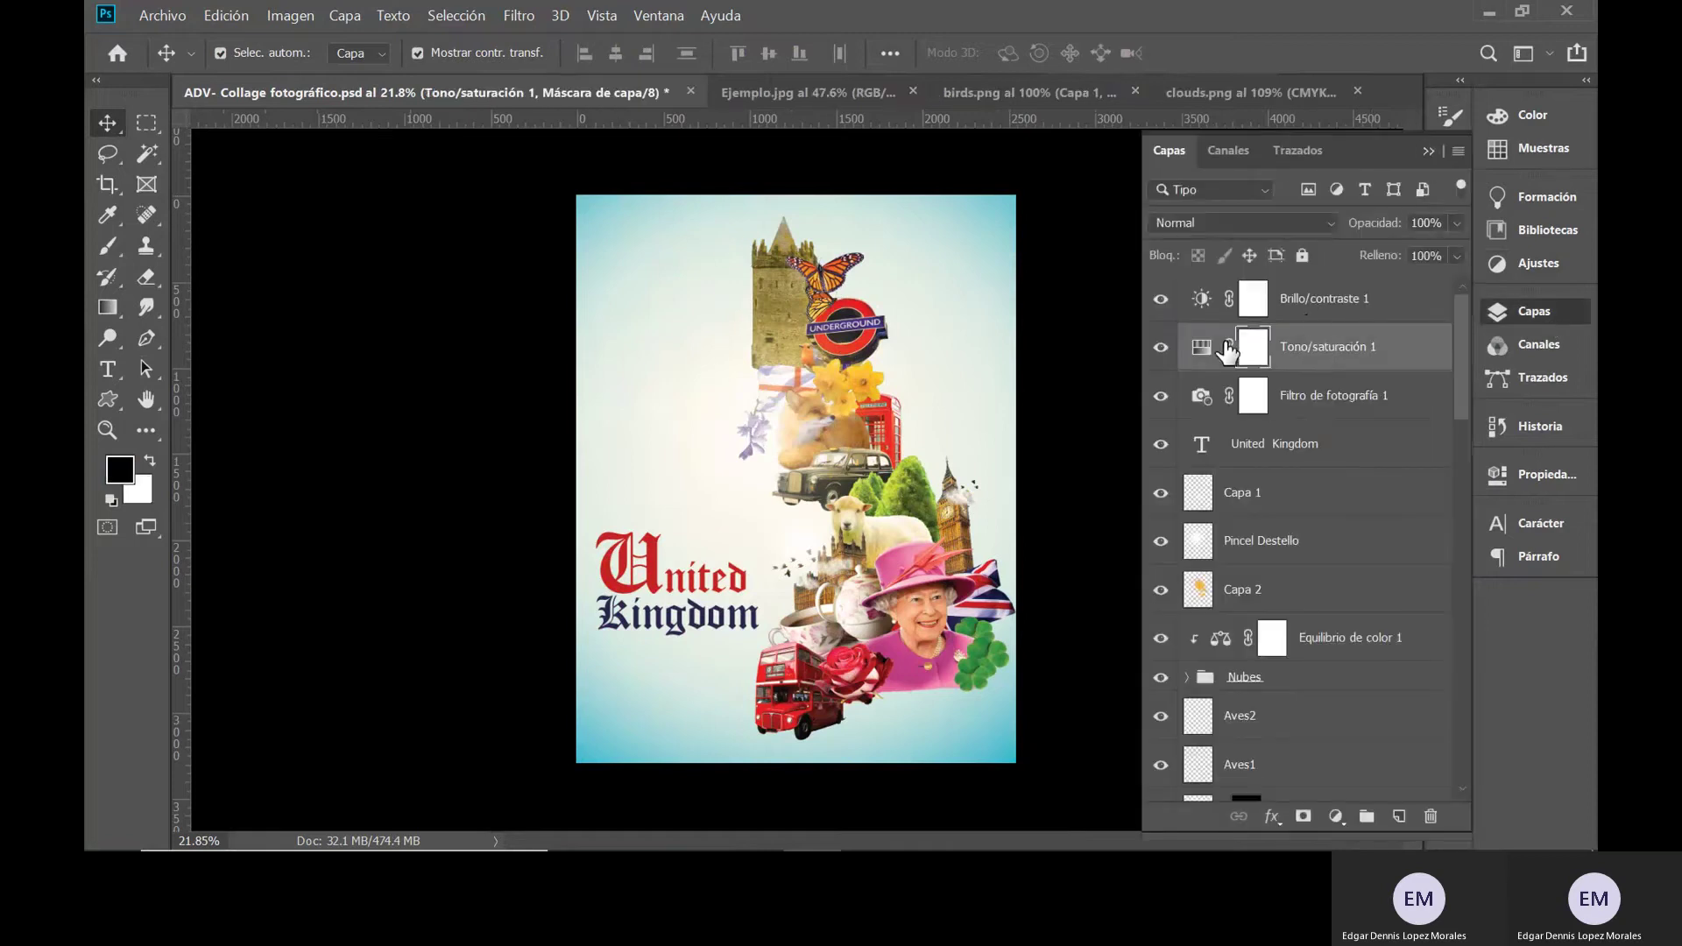
{"action": "left_click", "coordinate": [1202, 399]}
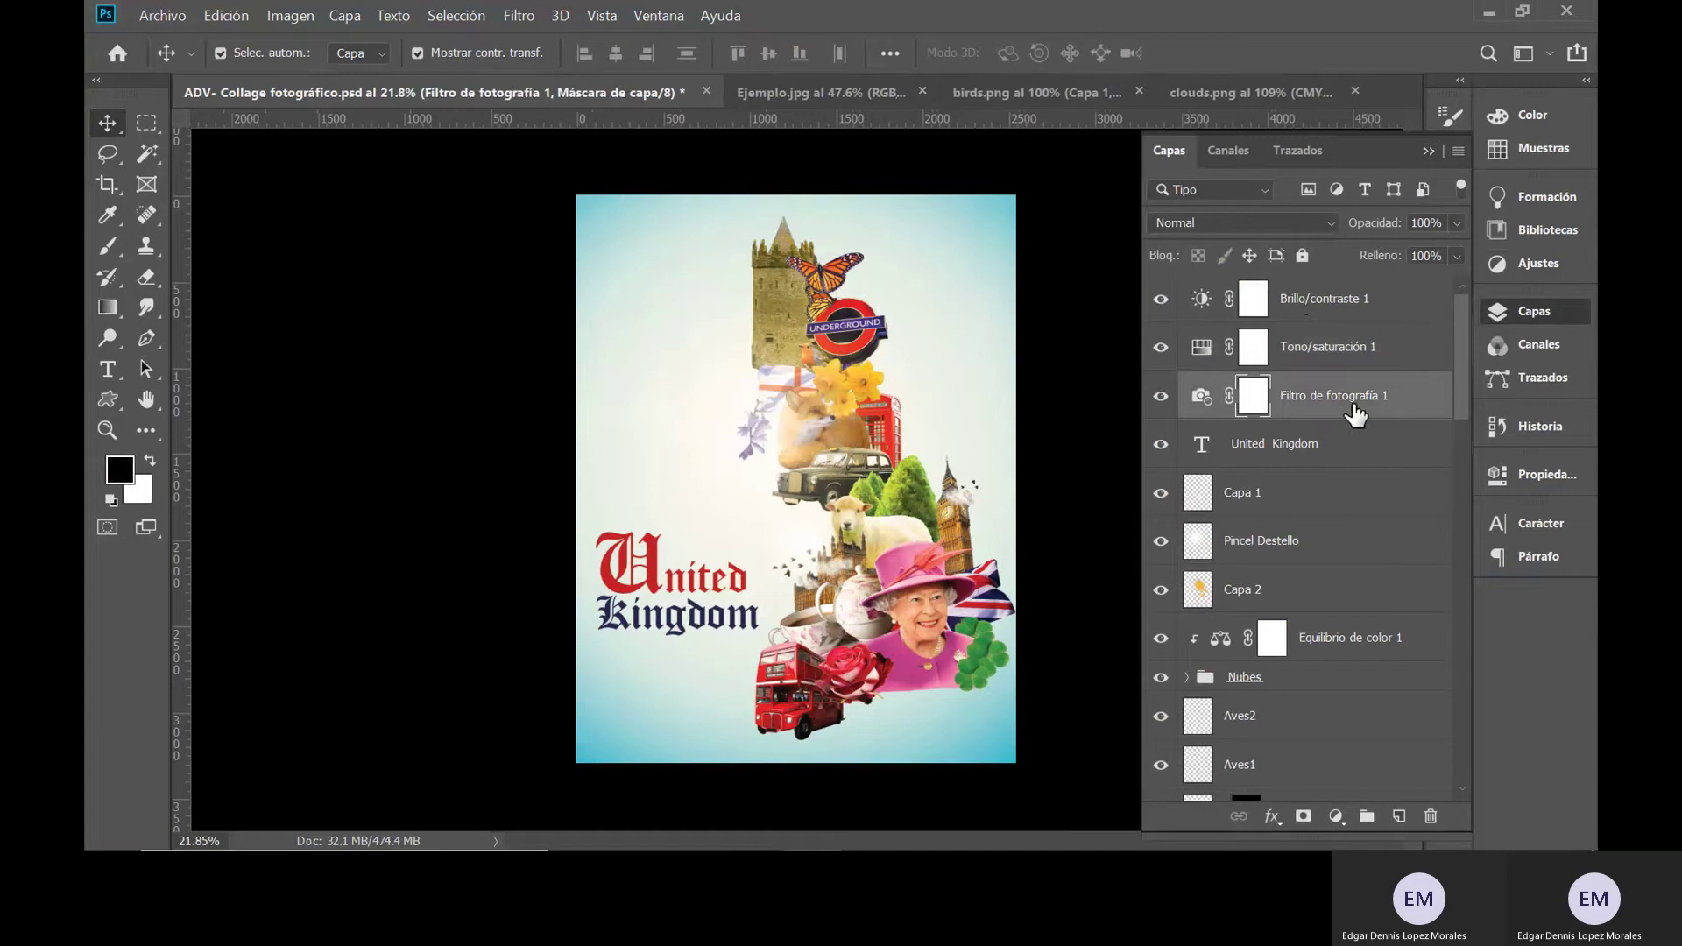
{"action": "left_click", "coordinate": [1357, 316]}
{"action": "left_click", "coordinate": [1426, 155]}
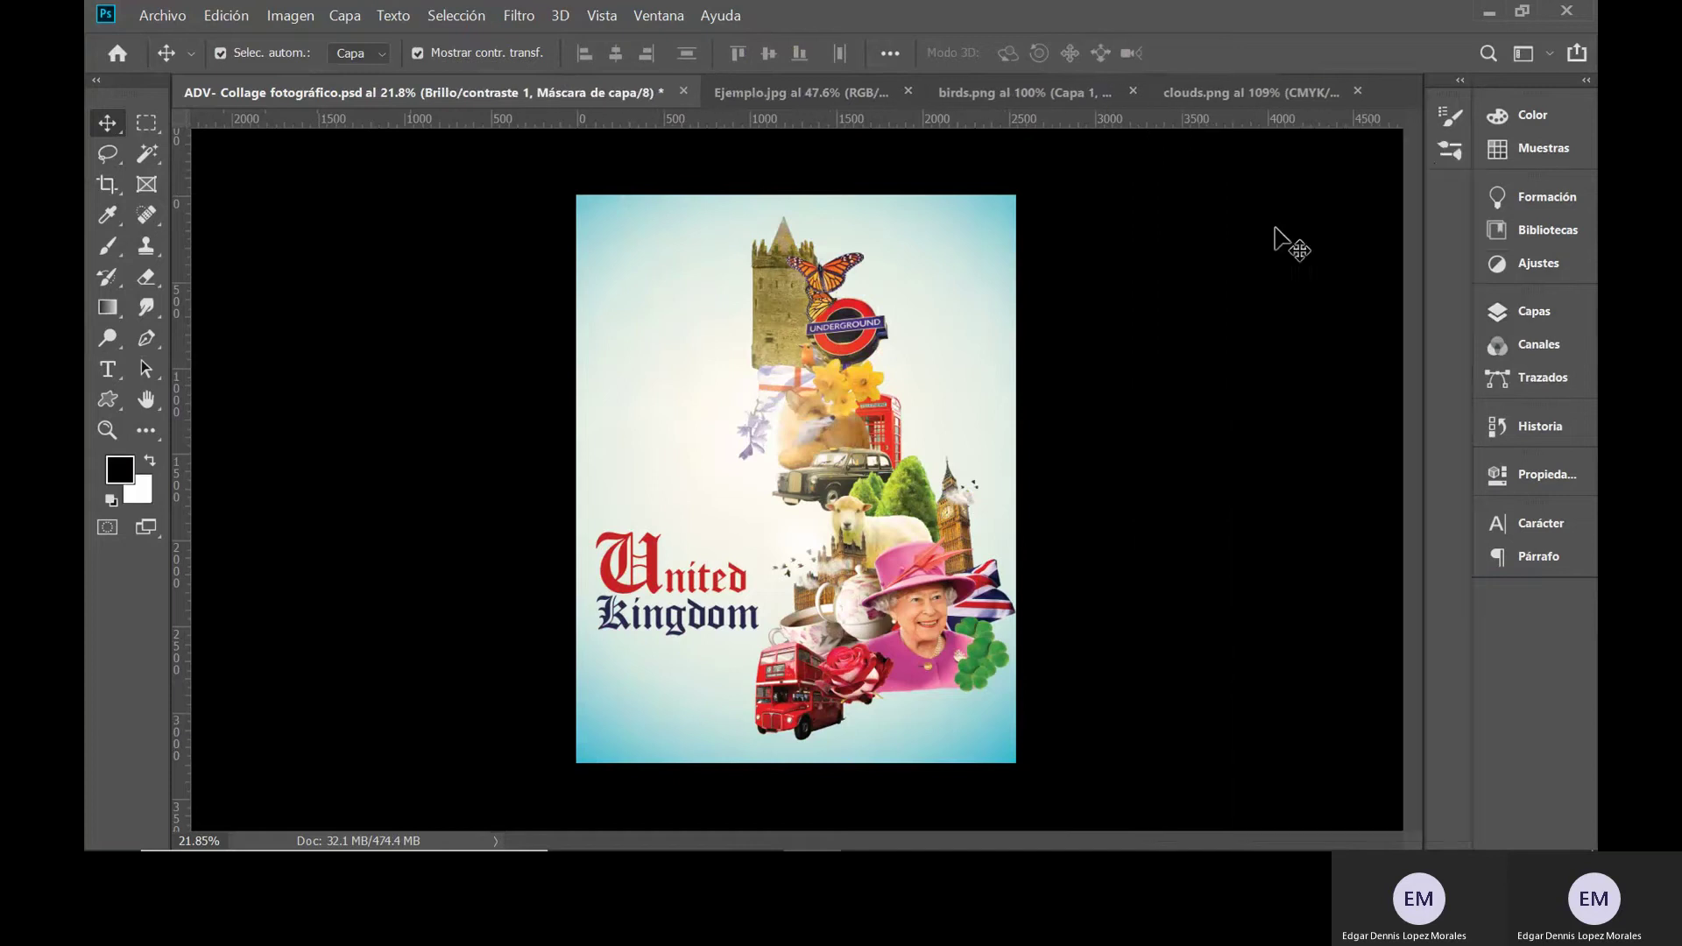
{"action": "left_click", "coordinate": [1169, 443]}
{"action": "left_click", "coordinate": [1527, 307]}
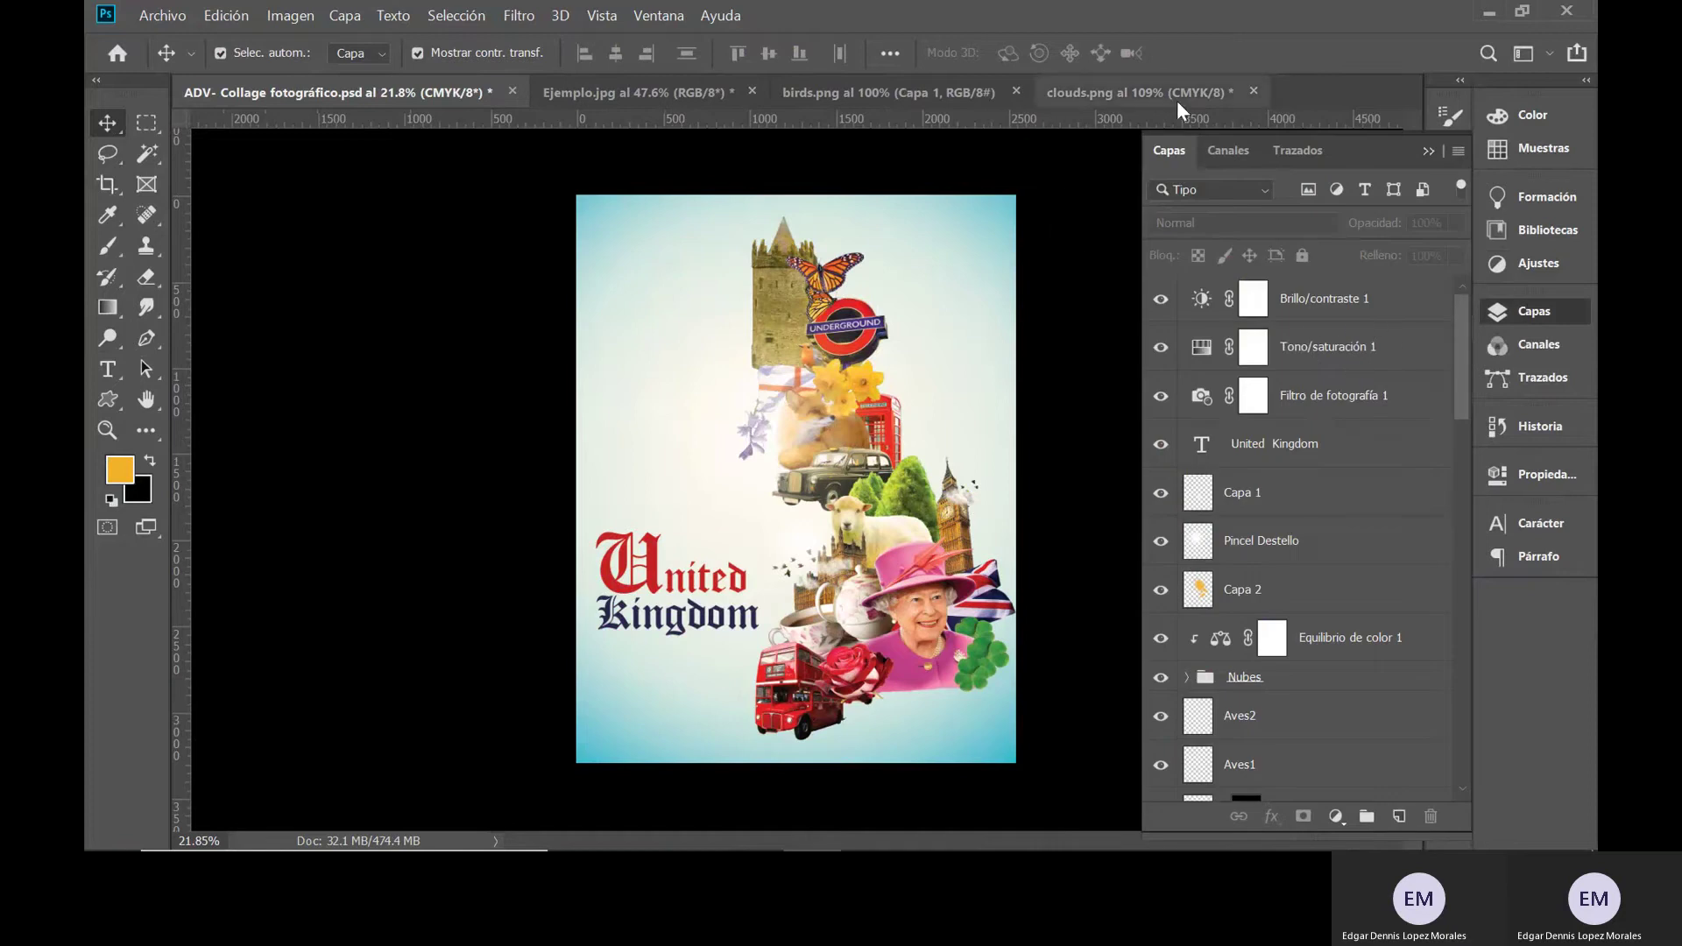
- Close clouds.png, birds.png and Ejemplo.jpg, discarding any unsaved changes, and save the collage document
{"action": "left_click", "coordinate": [1254, 91]}
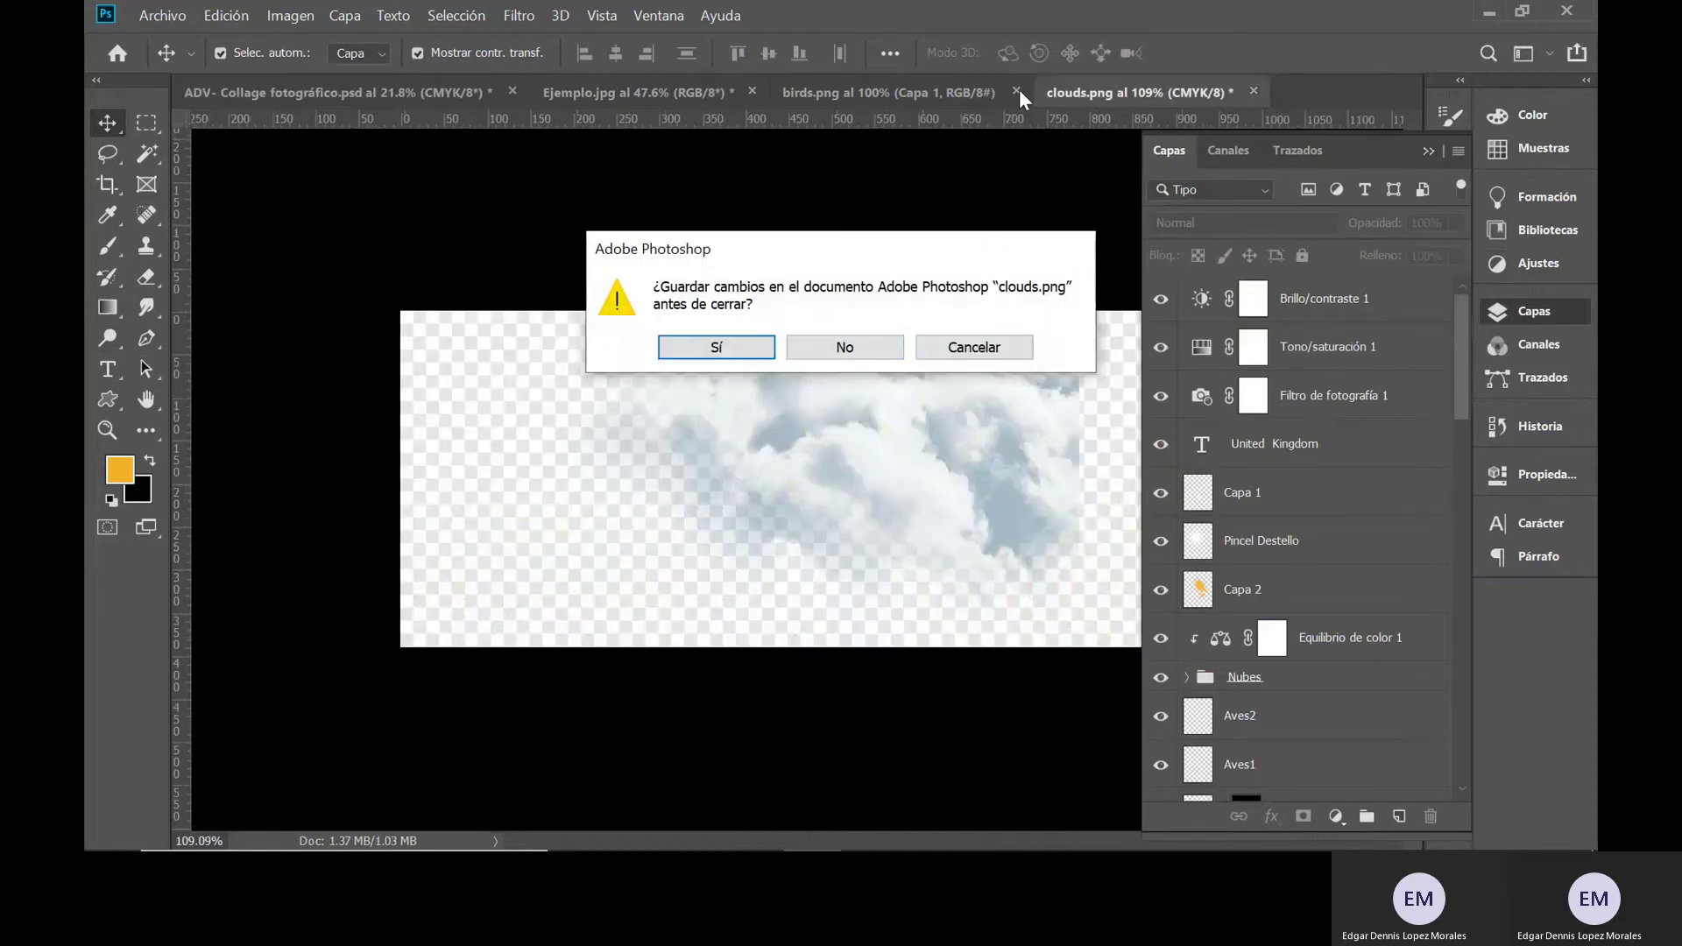
{"action": "left_click", "coordinate": [875, 348]}
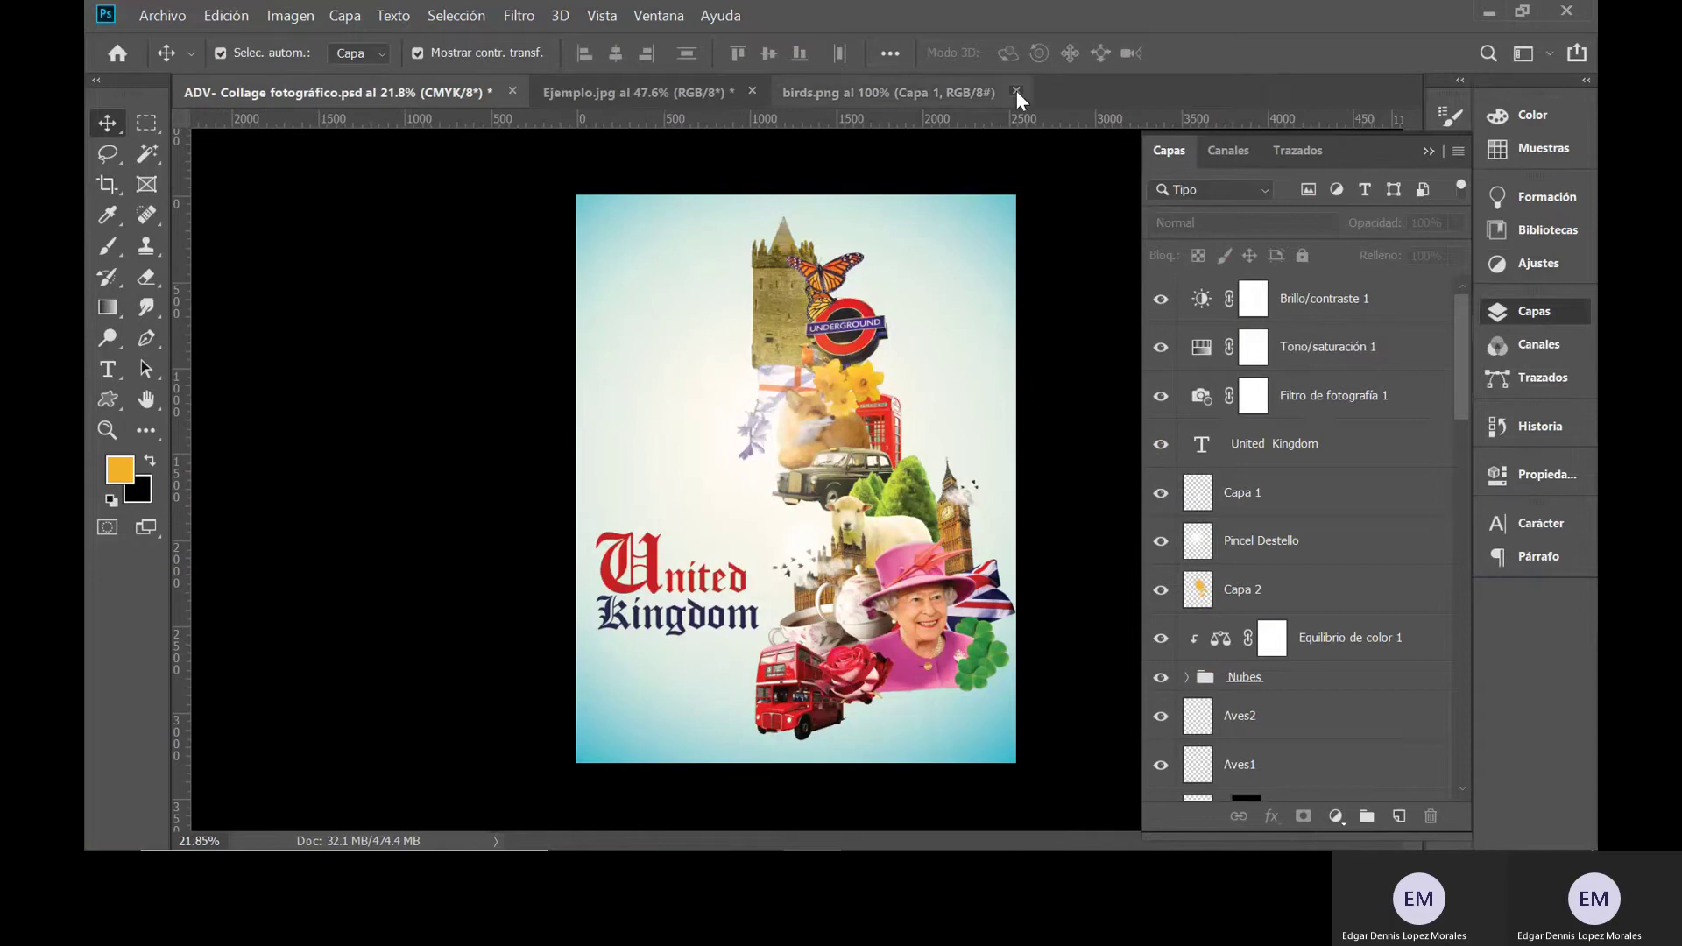
{"action": "left_click", "coordinate": [1017, 90]}
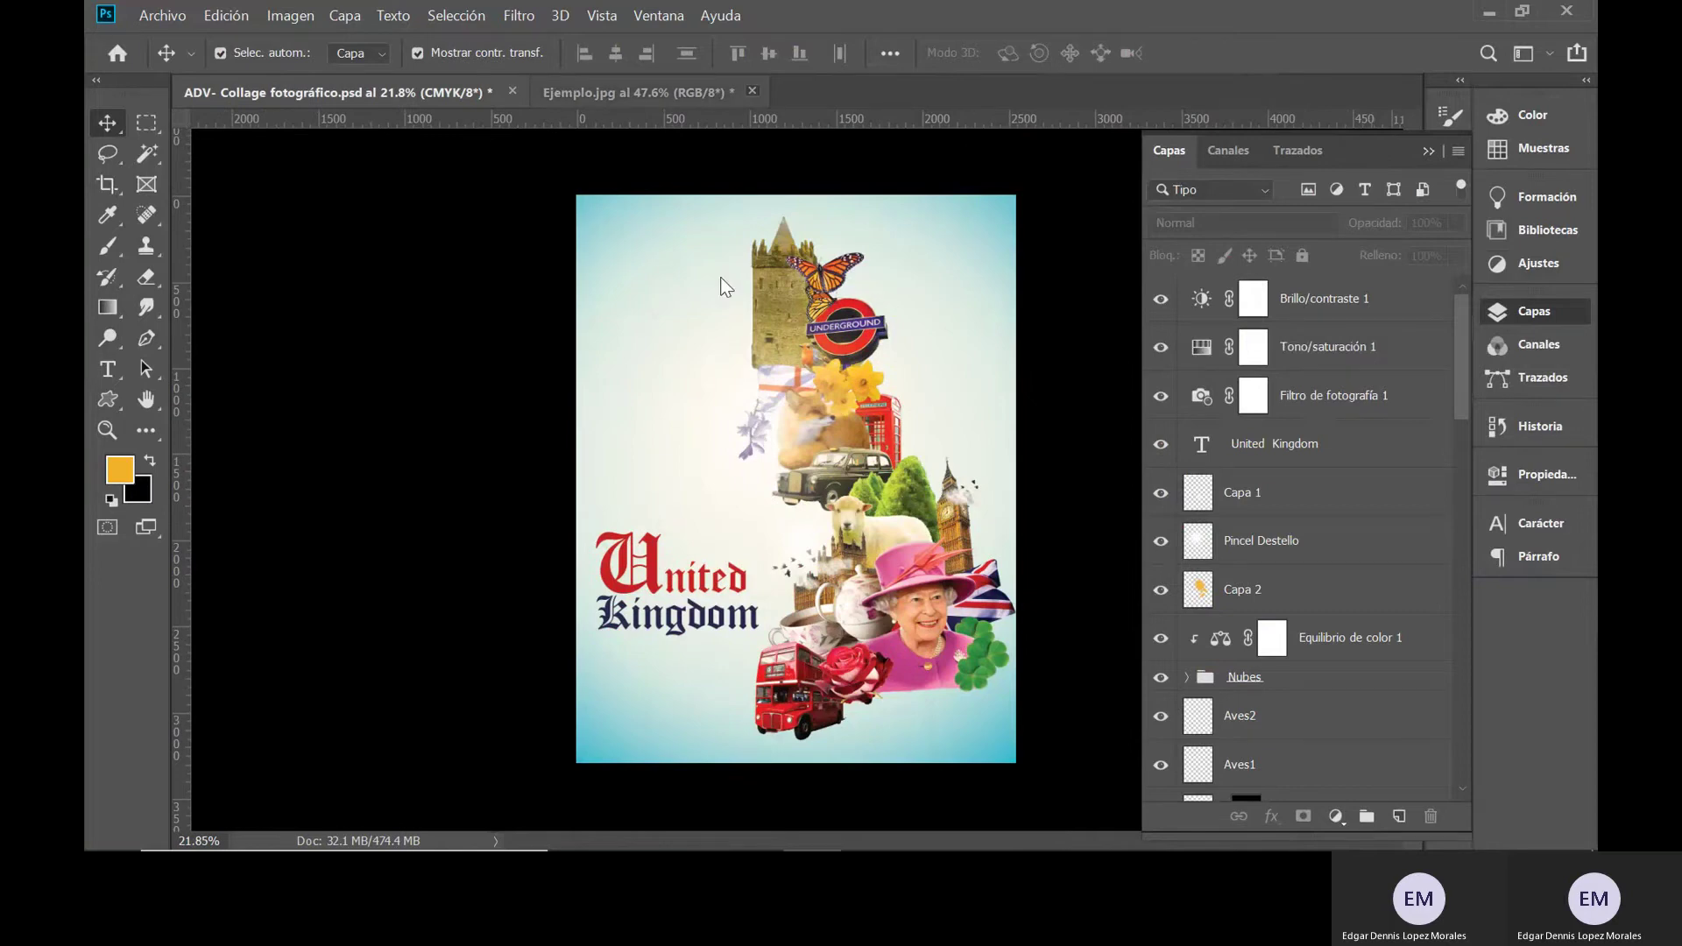
{"action": "left_click", "coordinate": [751, 90]}
{"action": "left_click", "coordinate": [846, 348]}
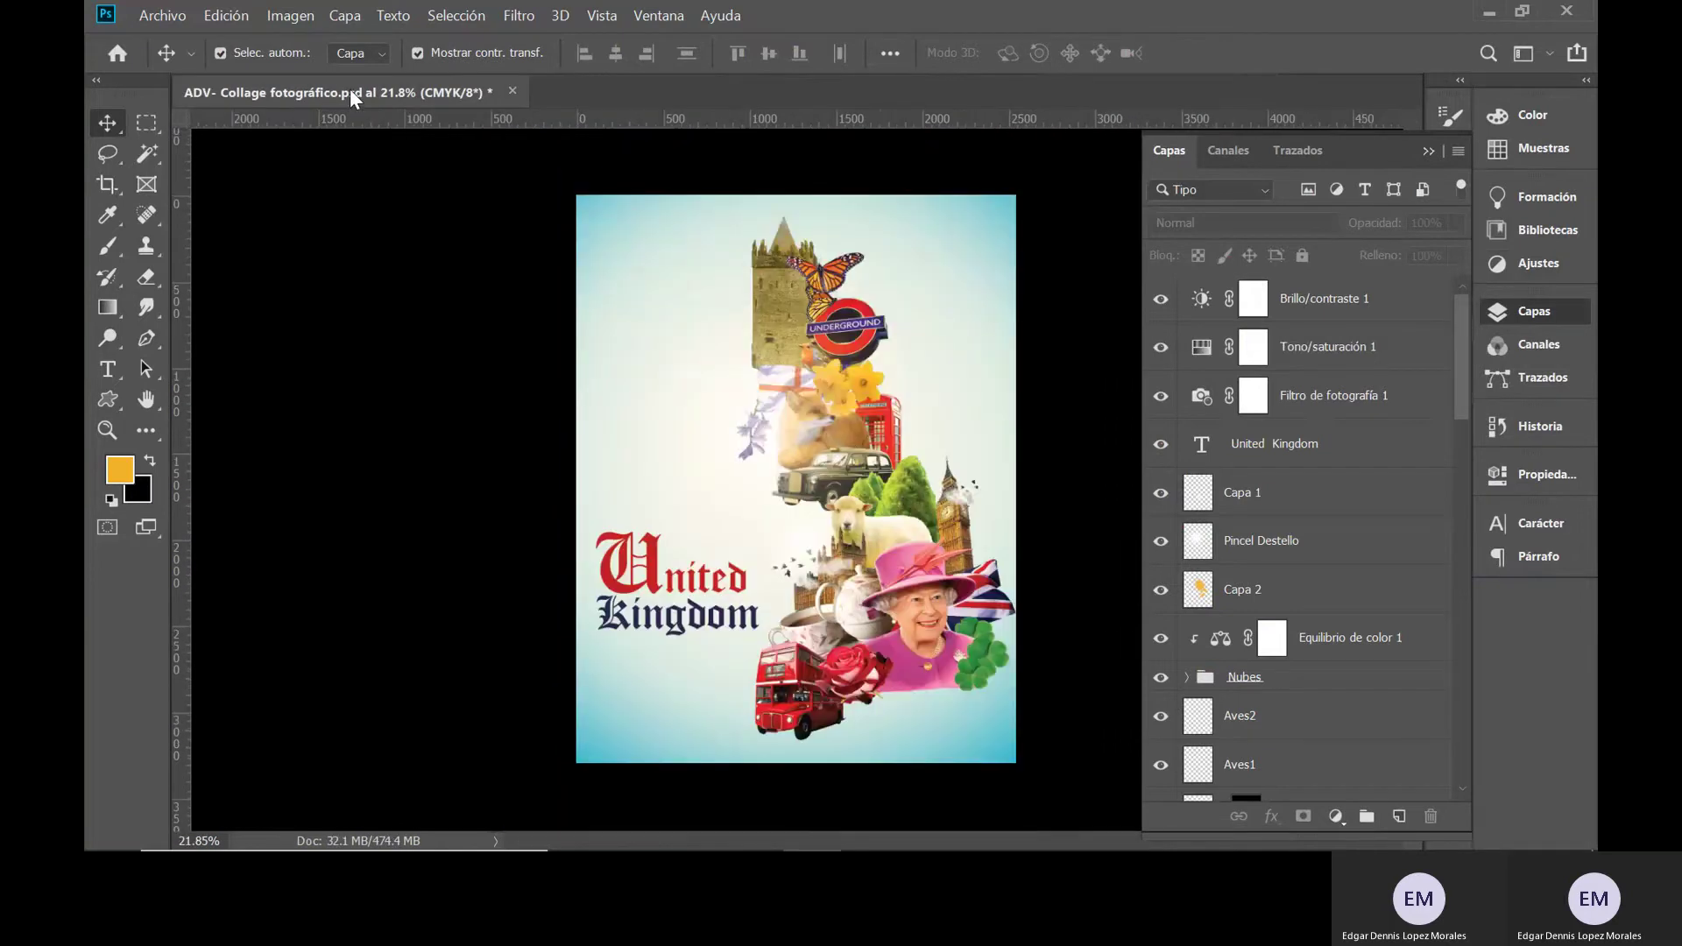
{"action": "key", "text": "ctrl+s"}
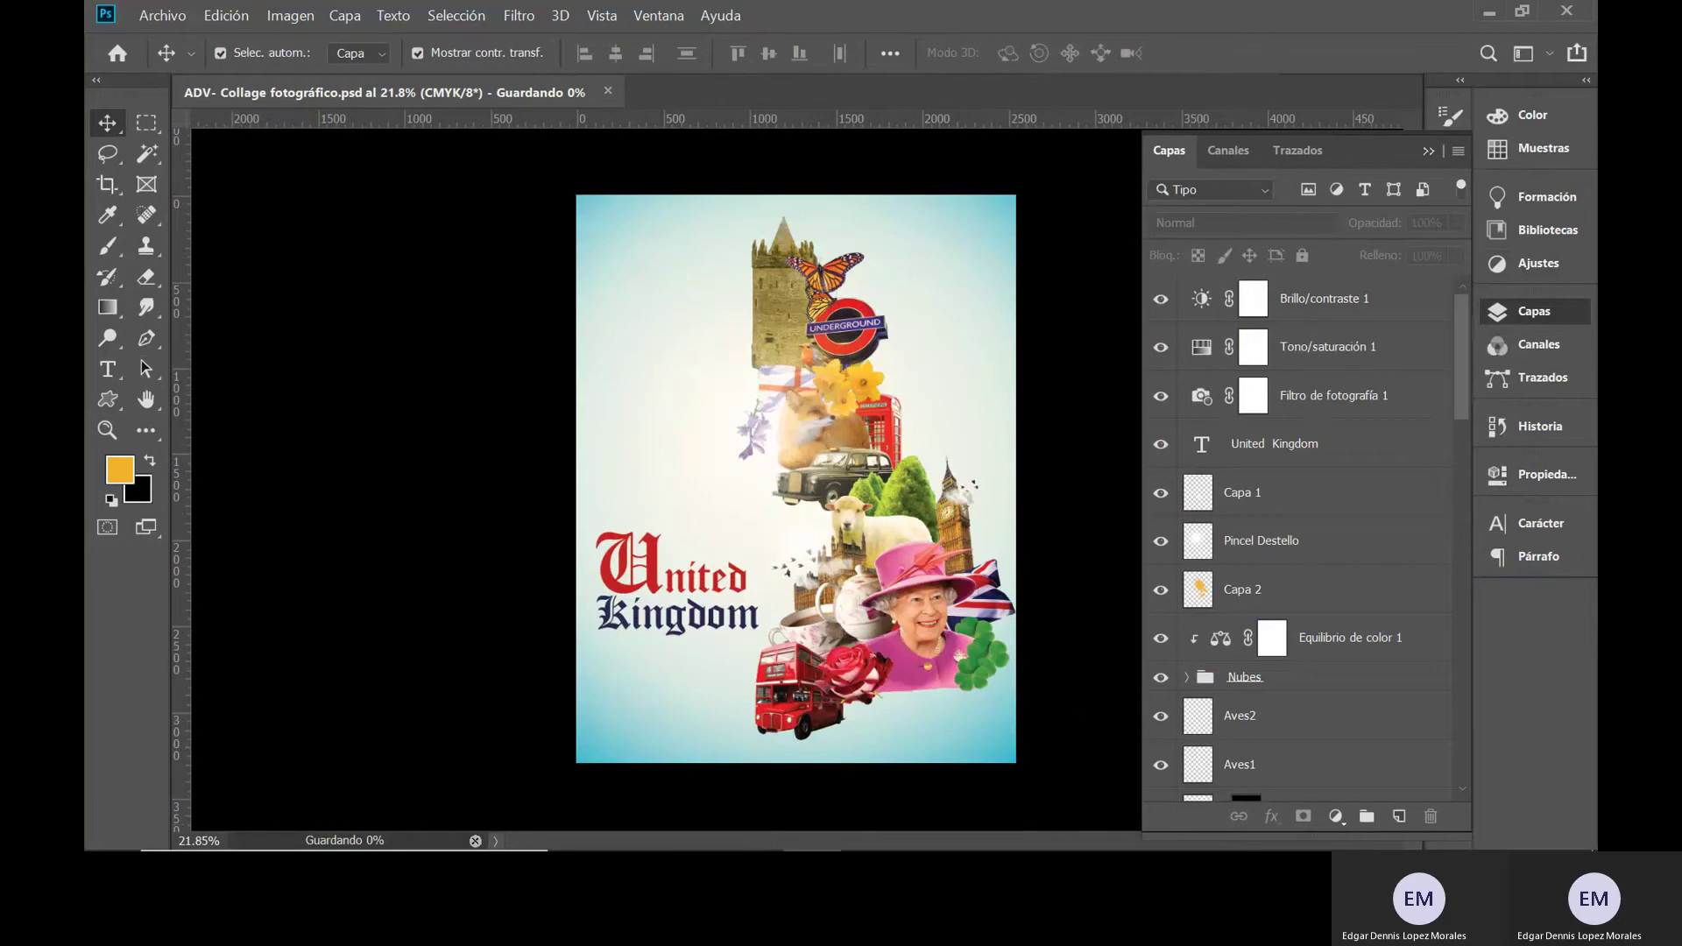
- Switch to Chrome and look at the image results for "mockup frame"
{"action": "mouse_move", "coordinate": [693, 827]}
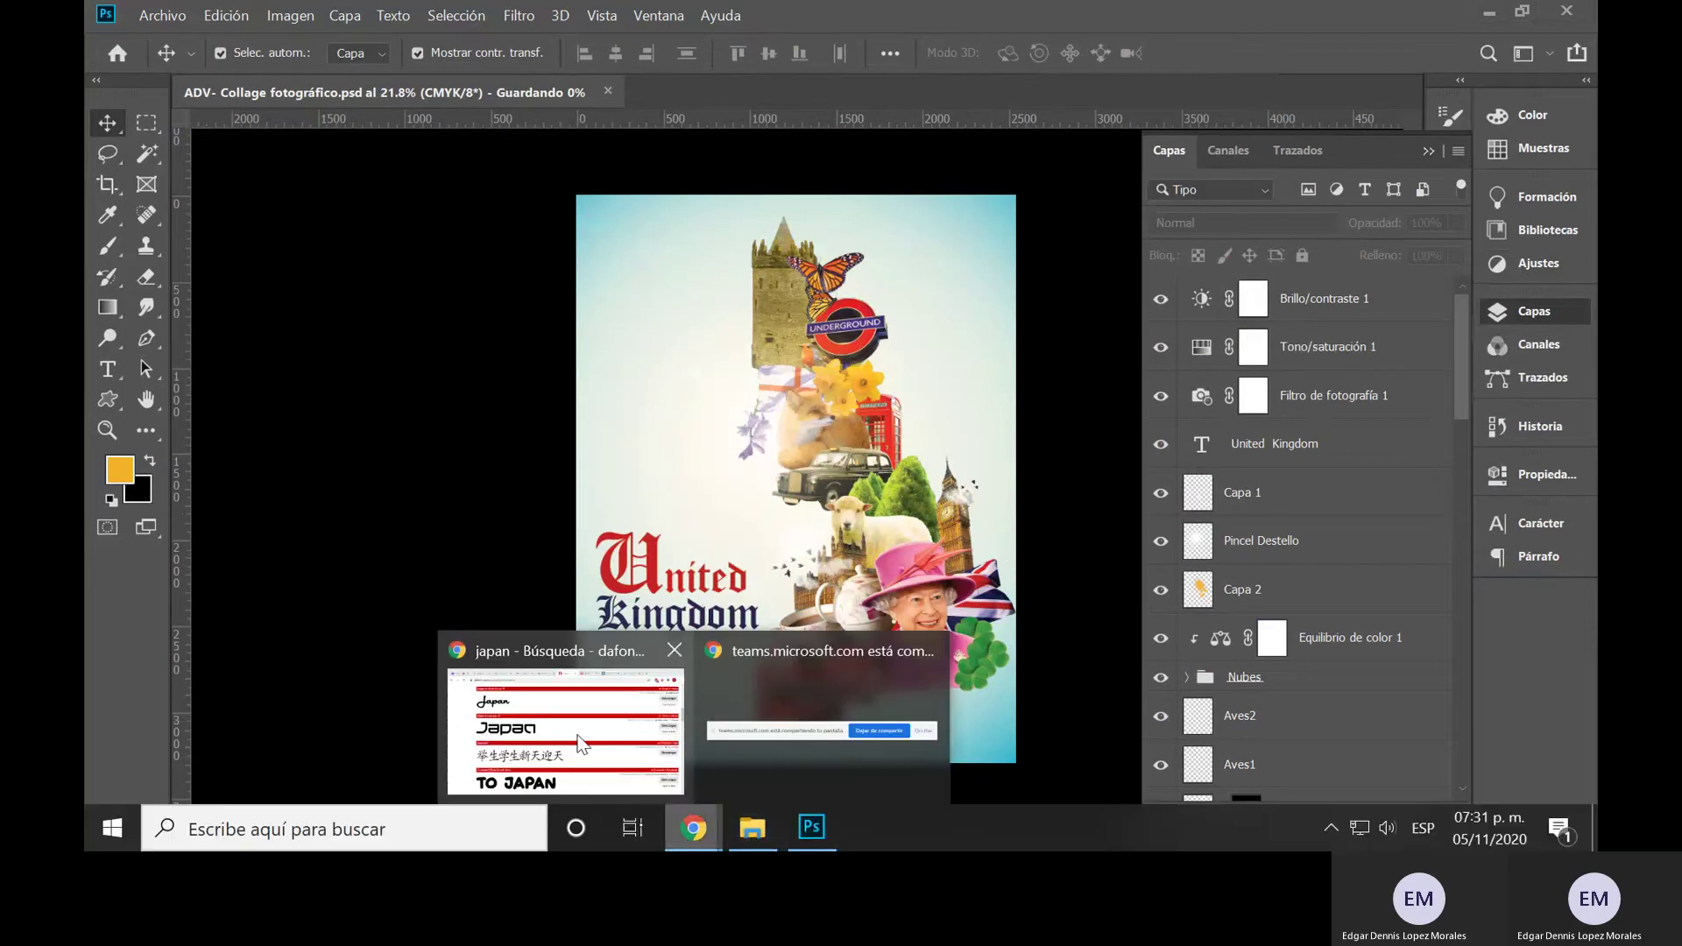
{"action": "left_click", "coordinate": [582, 745]}
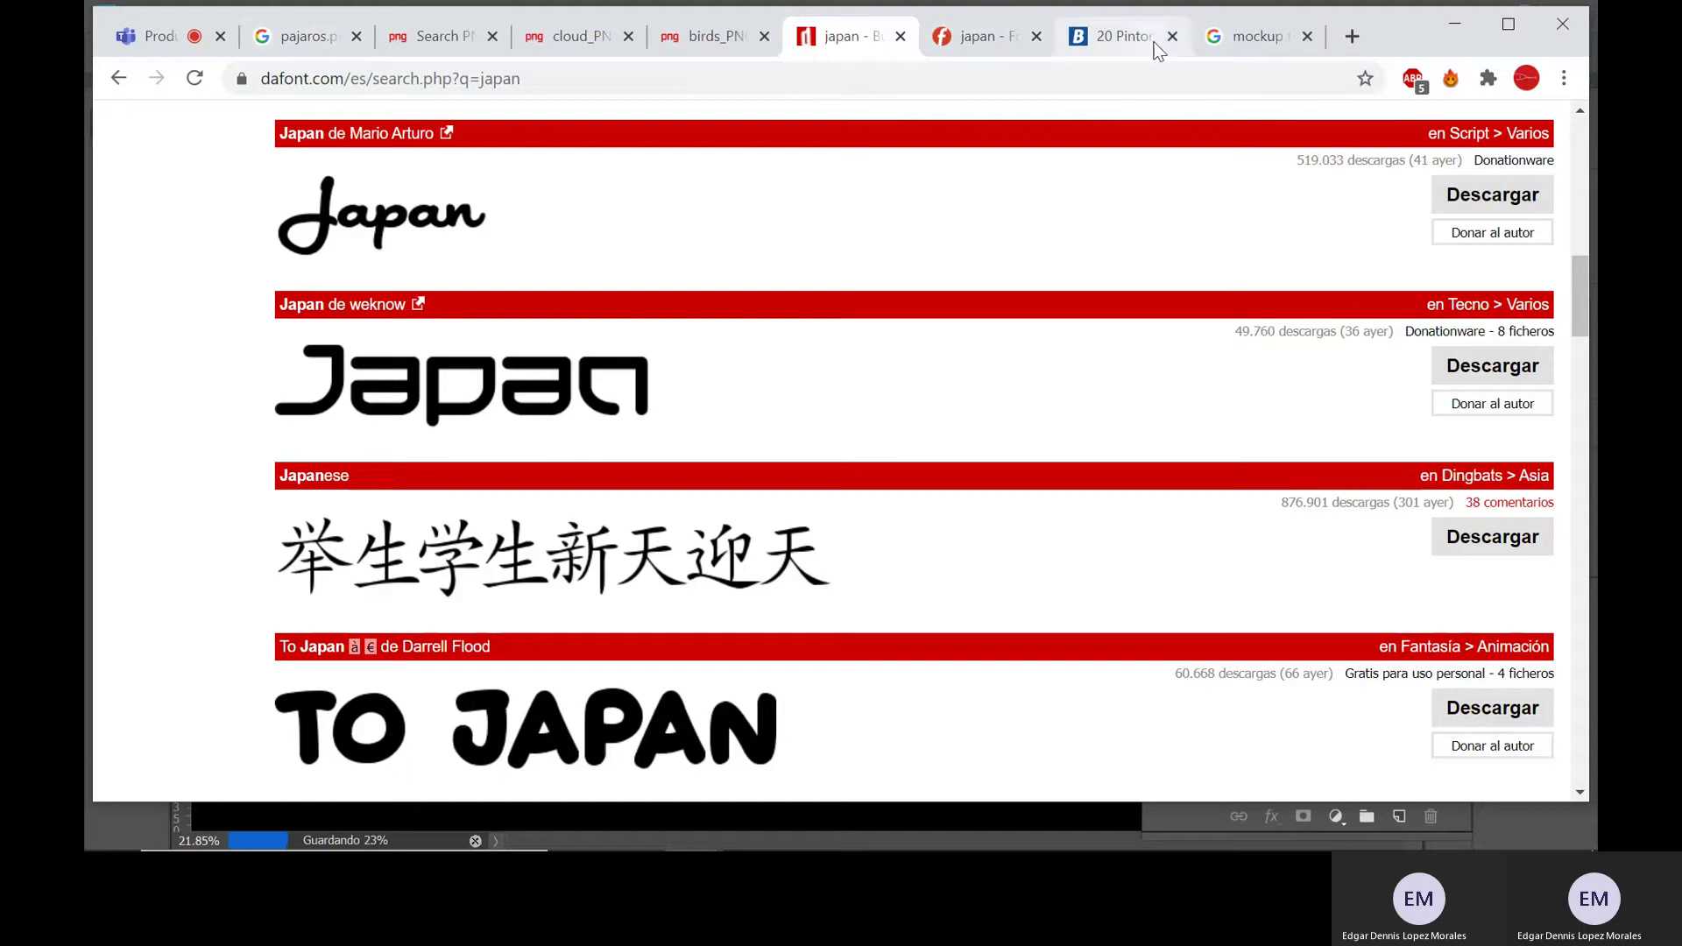
{"action": "left_click", "coordinate": [1259, 36]}
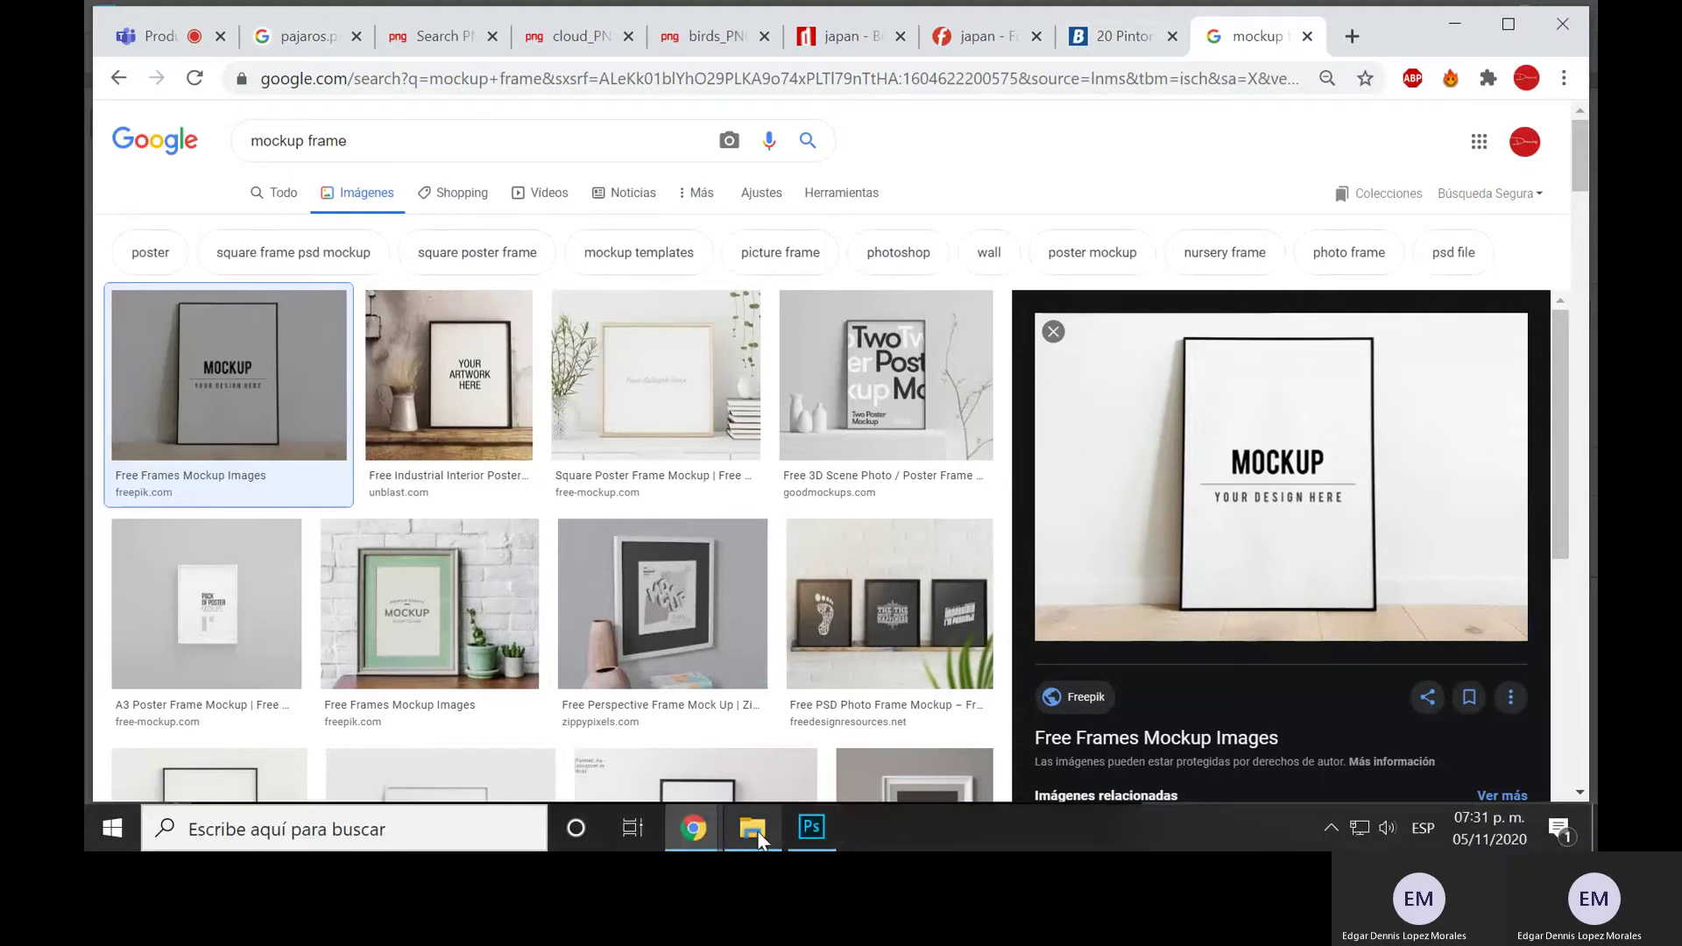
- Open Mockup.psd from File Explorer in Photoshop and return to the collage document
{"action": "left_click", "coordinate": [757, 830]}
{"action": "double_click", "coordinate": [929, 345]}
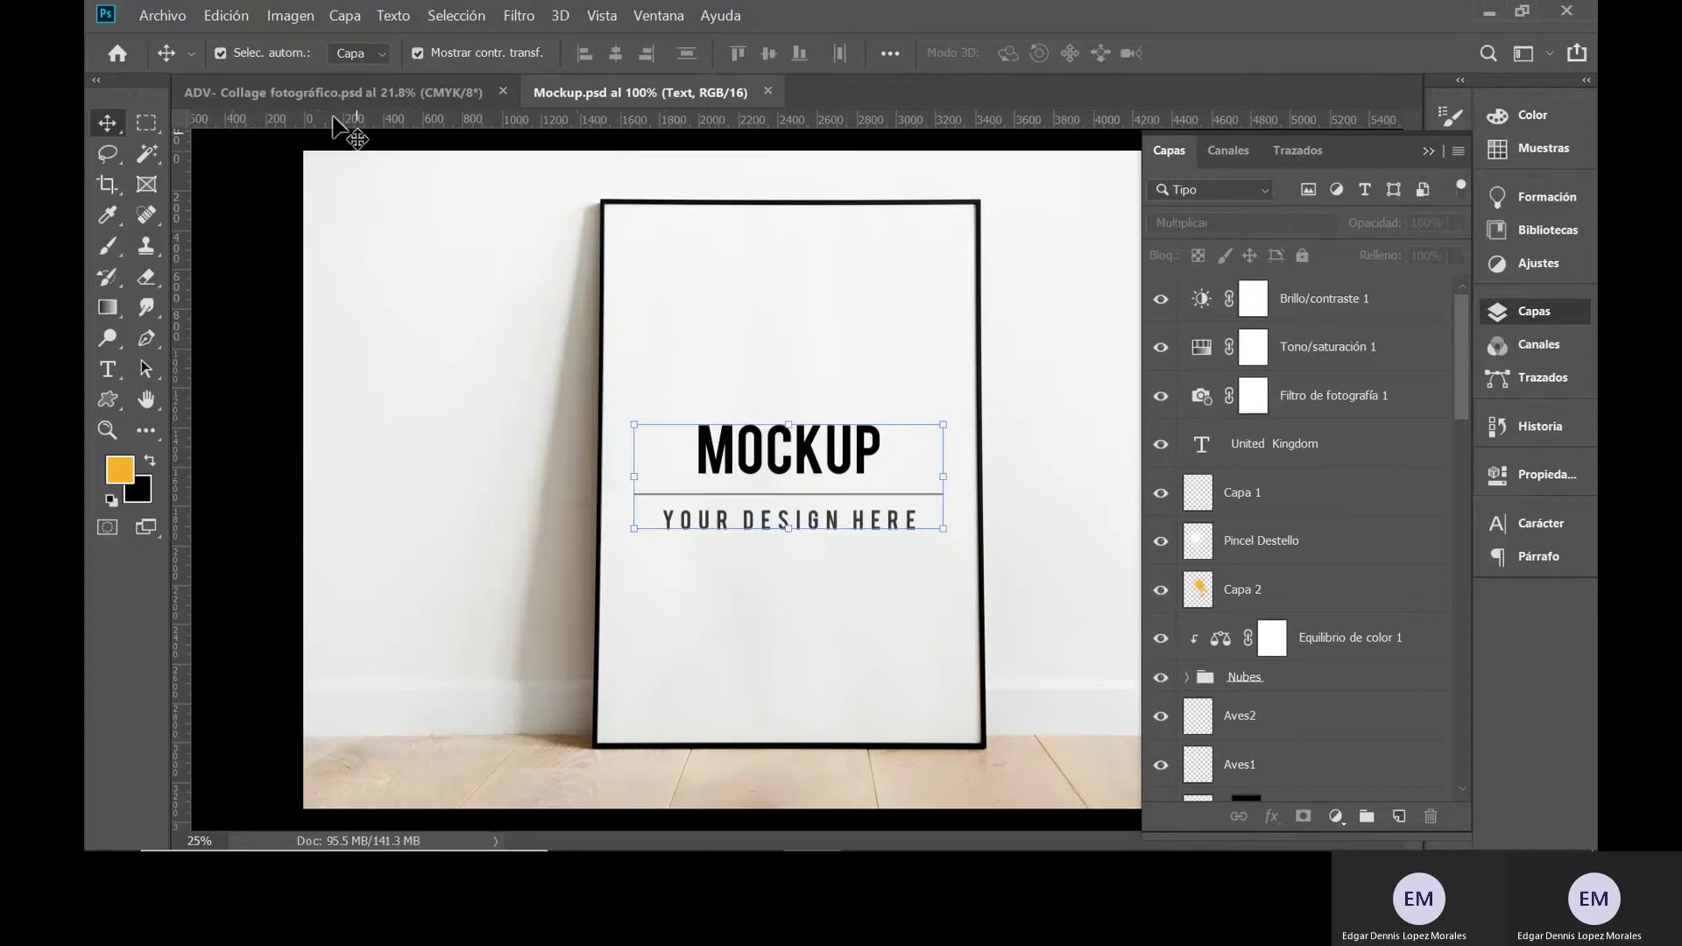
{"action": "key", "text": "ctrl+Tab"}
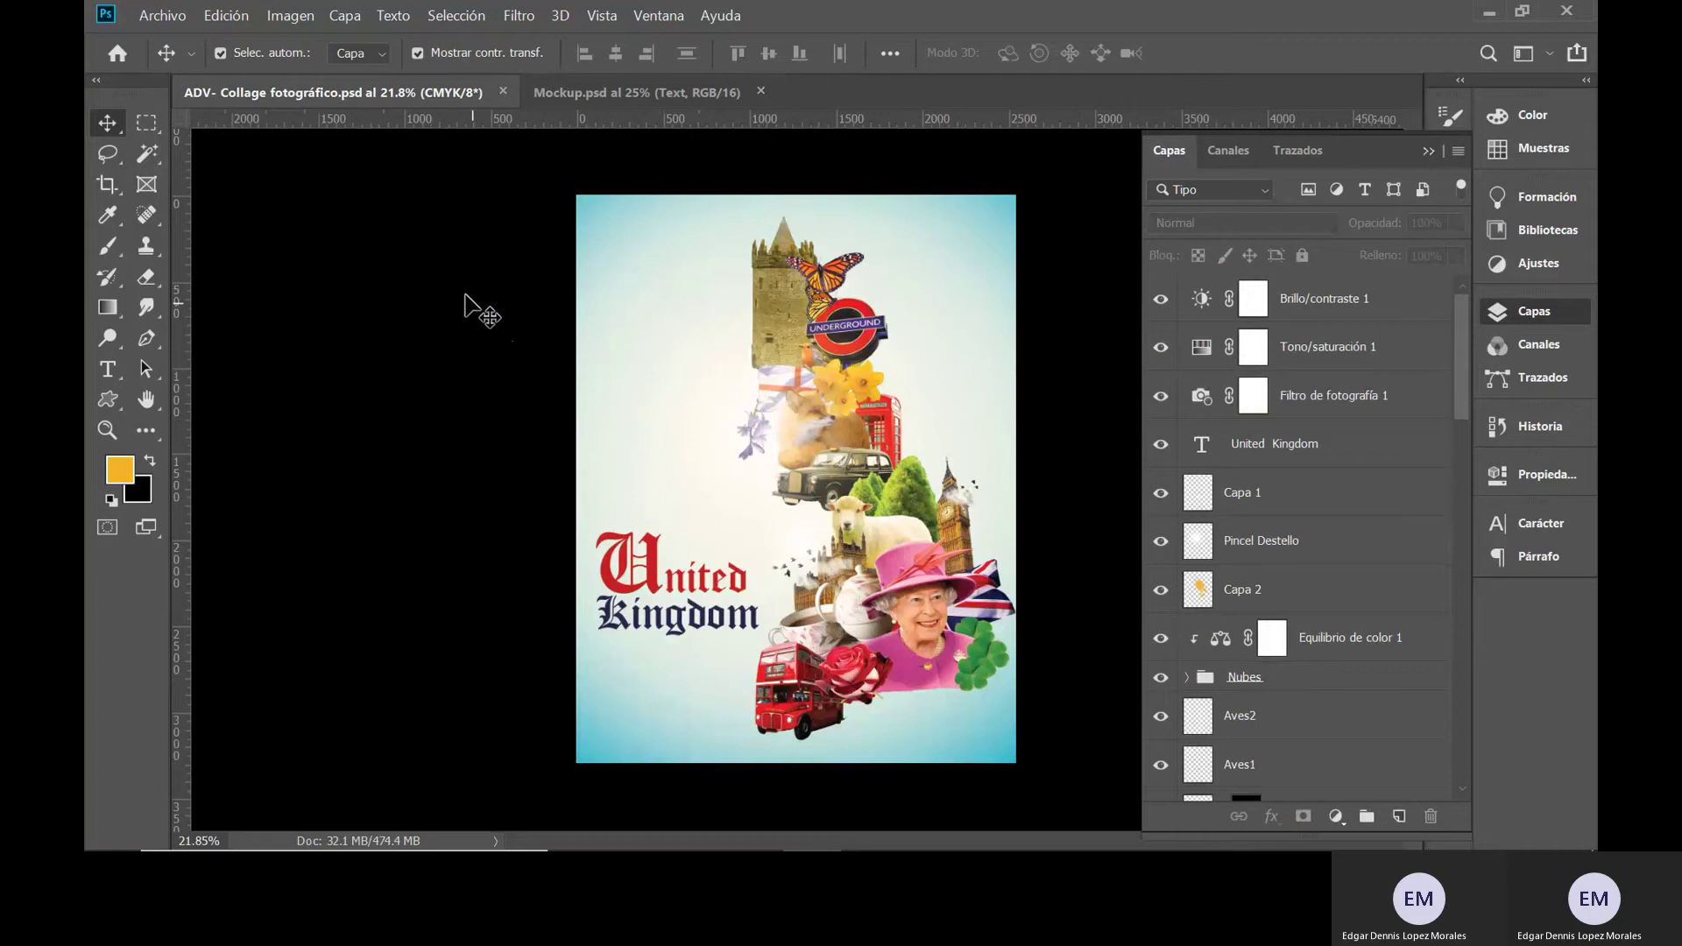
- Duplicate all layers from "Brillo/contraste 1" down to "Layer 0" and merge the copies into a single layer
{"action": "left_click", "coordinate": [1338, 313]}
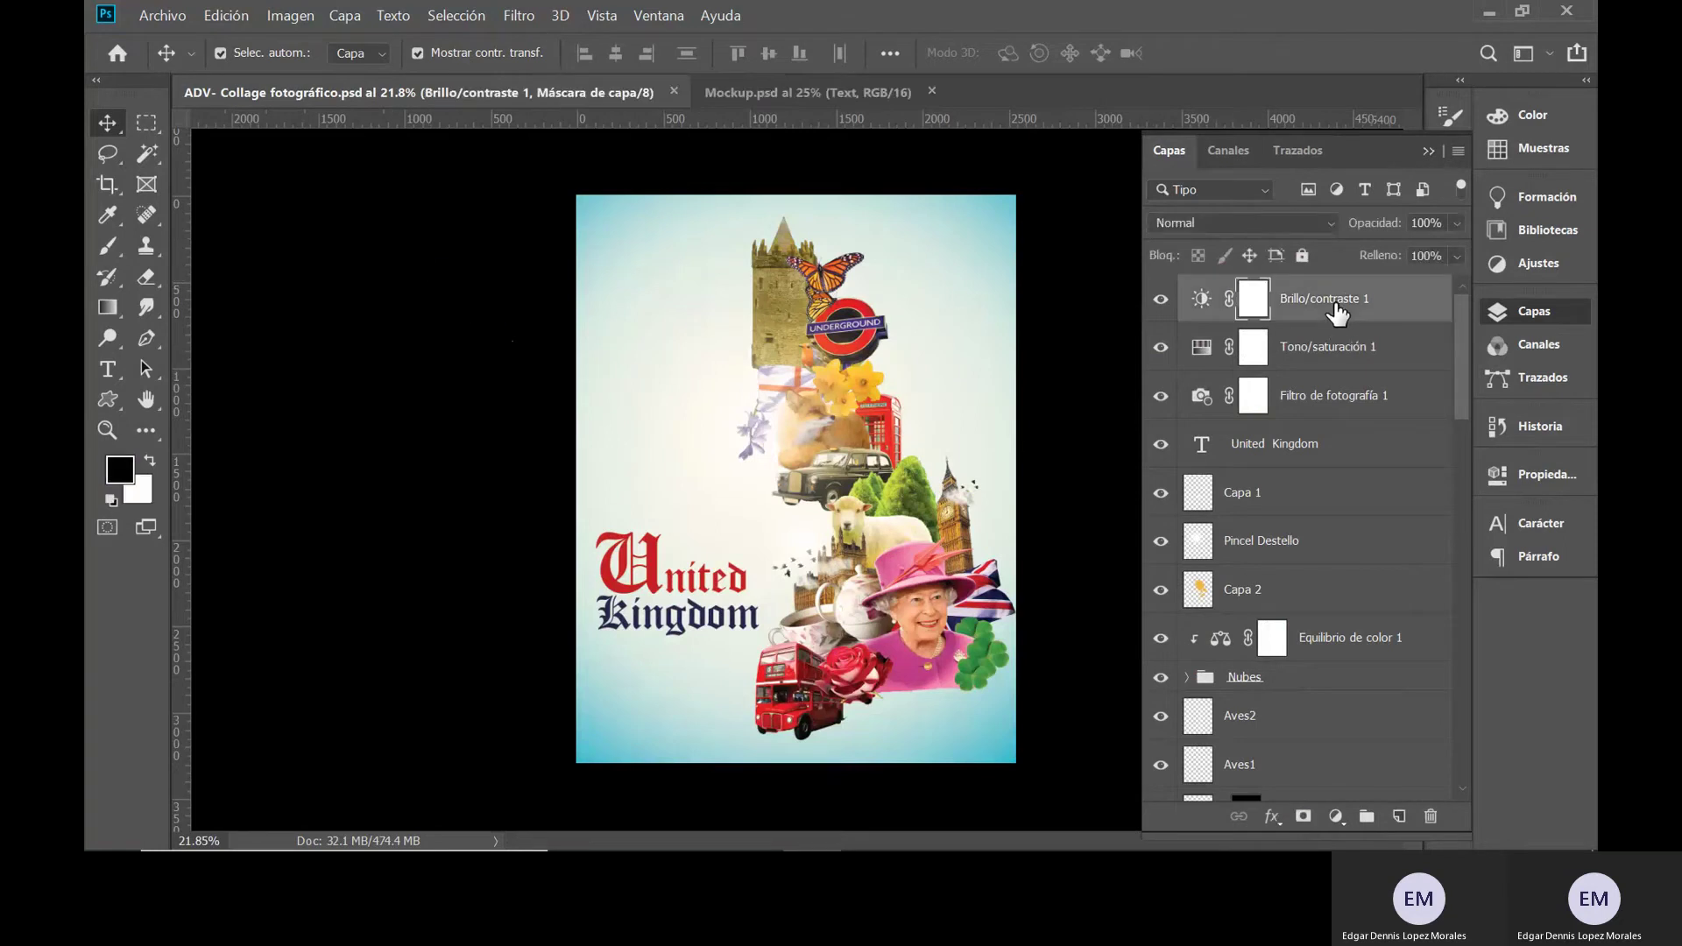
{"action": "scroll", "coordinate": [1338, 313], "scroll_direction": "down", "scroll_amount": 15}
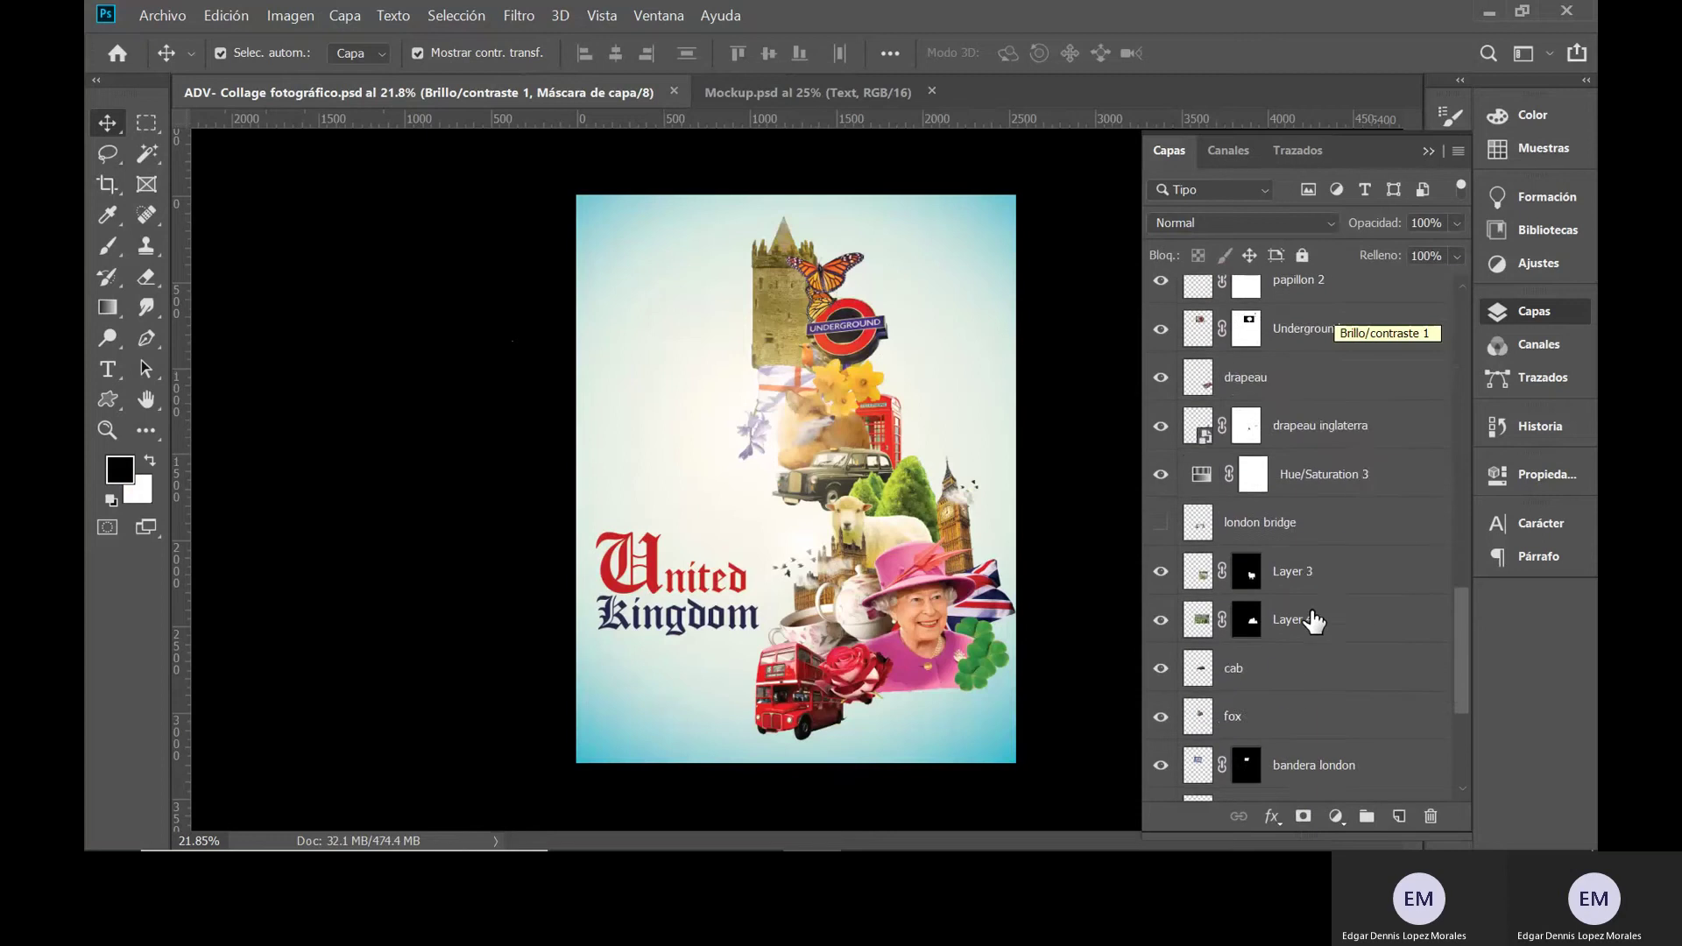
{"action": "left_click", "coordinate": [1329, 775]}
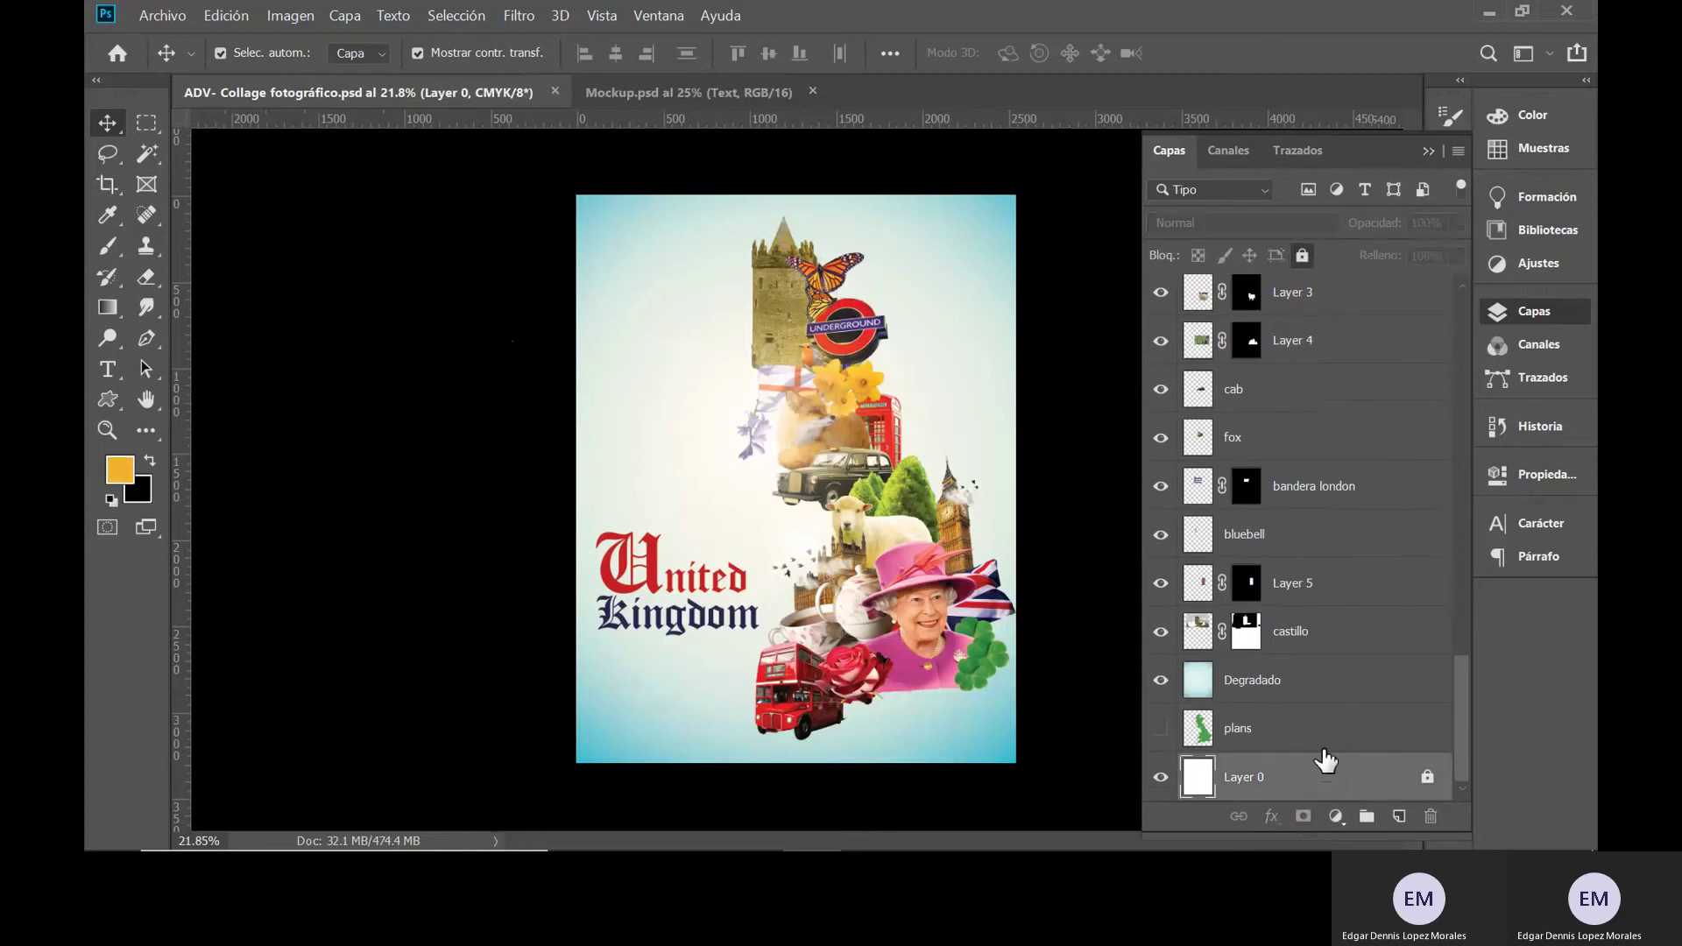
{"action": "scroll", "coordinate": [1466, 696], "scroll_direction": "up", "scroll_amount": 15}
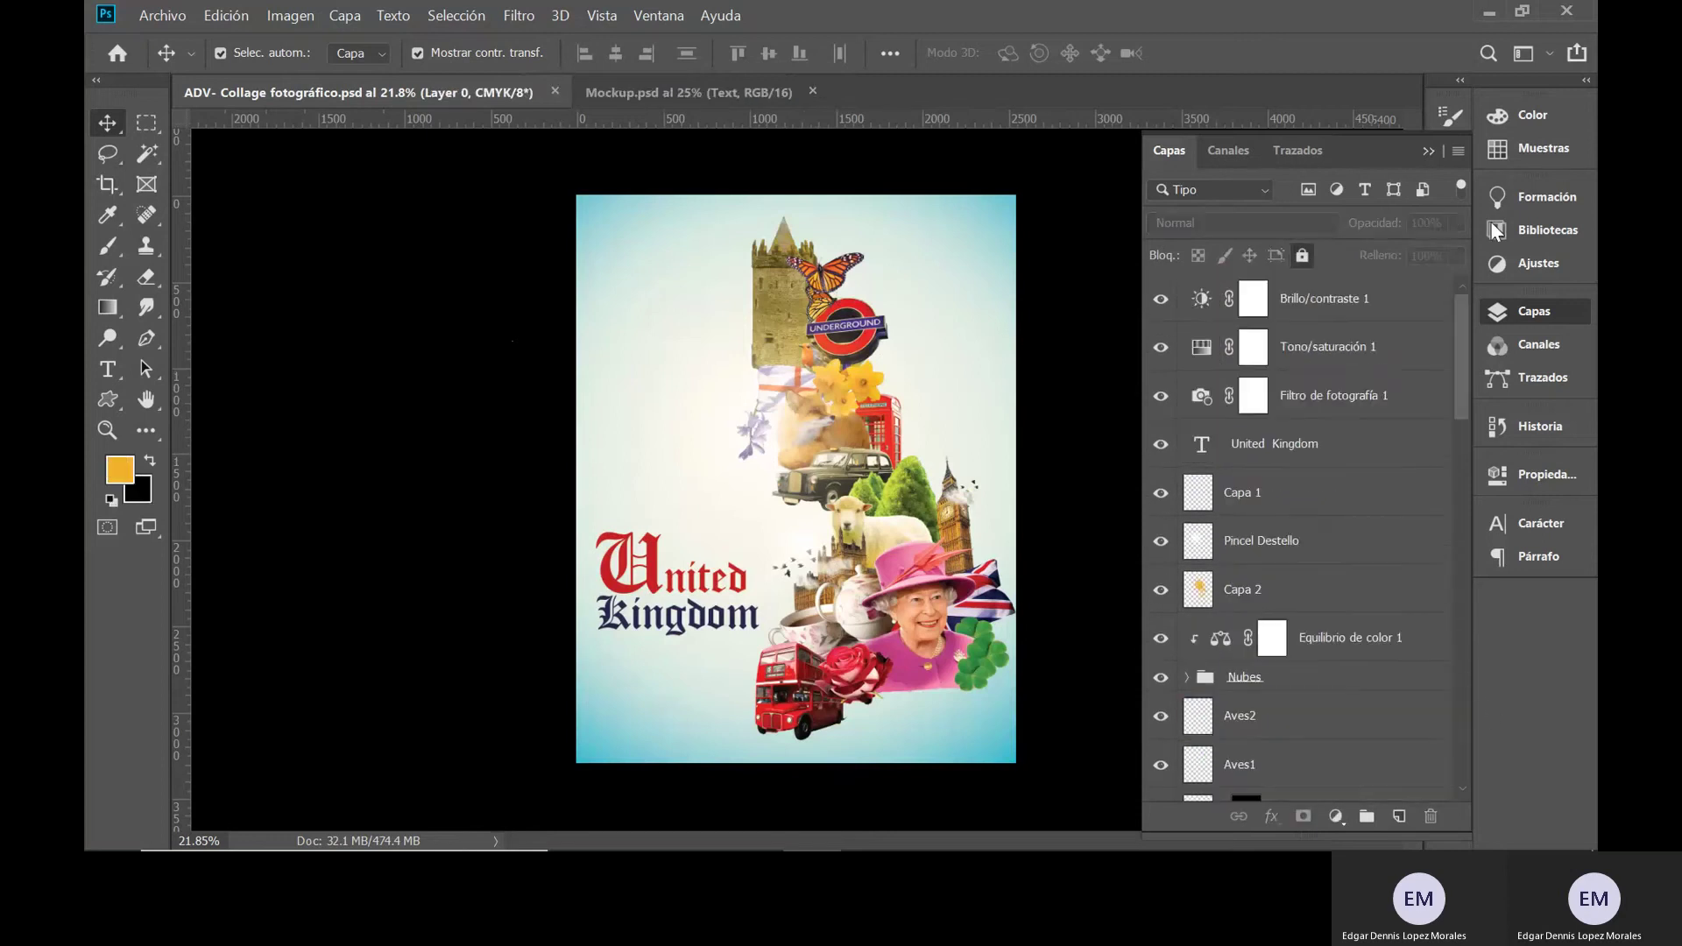
{"action": "left_click", "coordinate": [1354, 303], "text": "shift"}
{"action": "left_click_drag", "start_coordinate": [1461, 347], "coordinate": [1461, 836]}
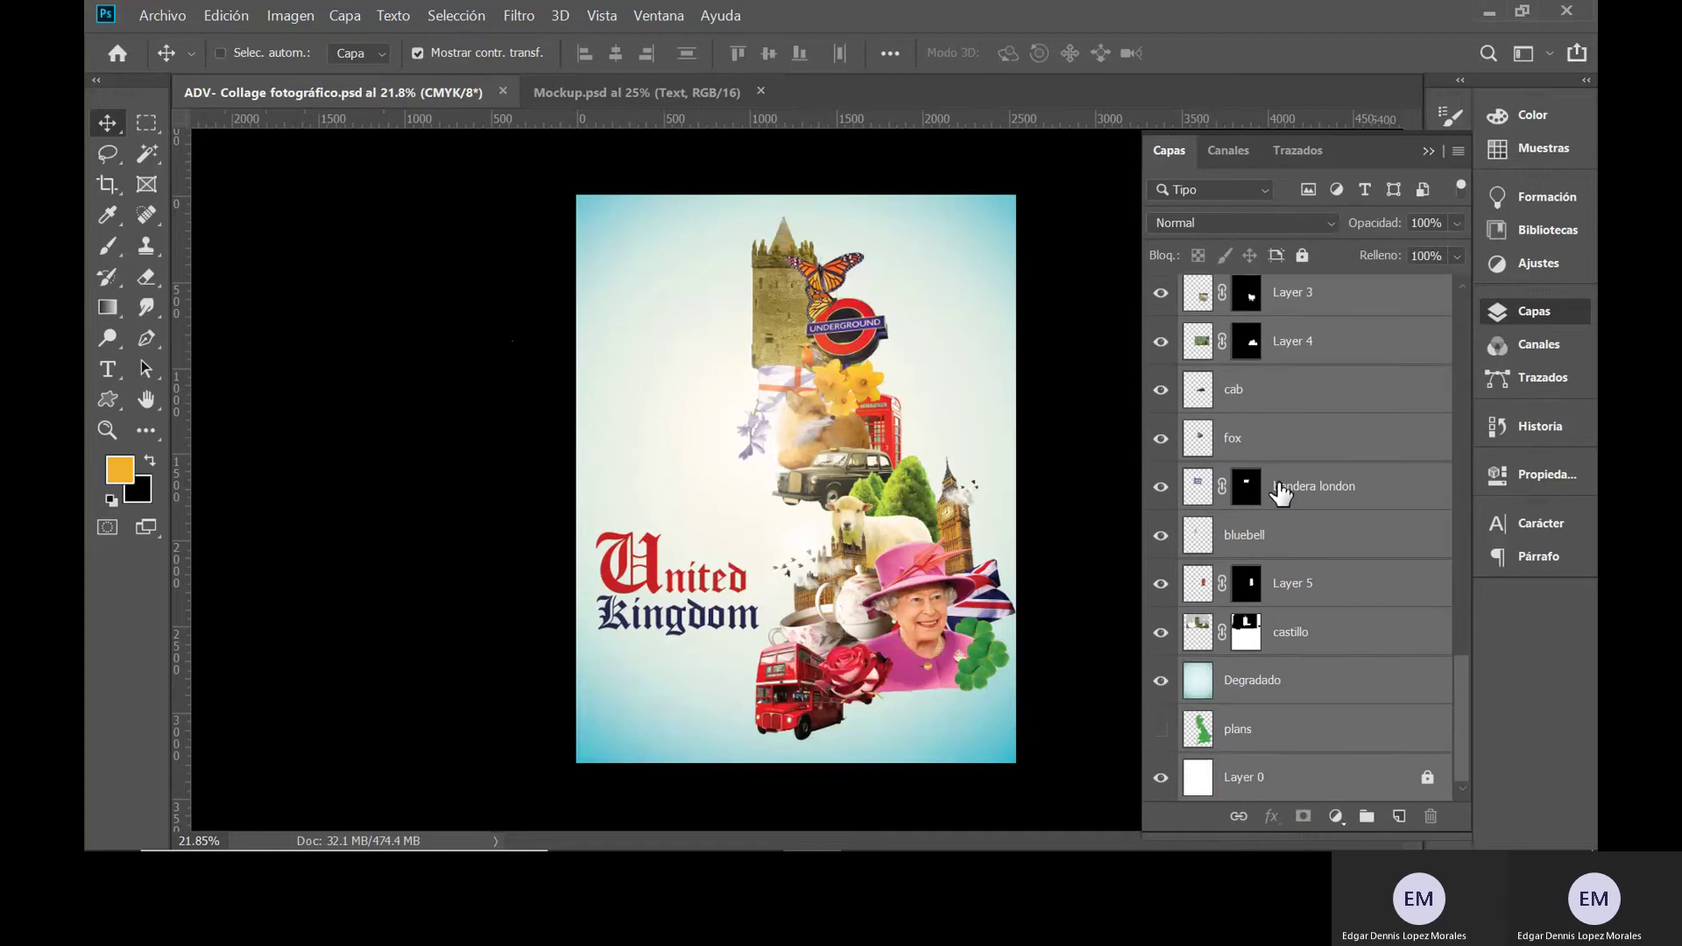
{"action": "key", "text": "ctrl+j"}
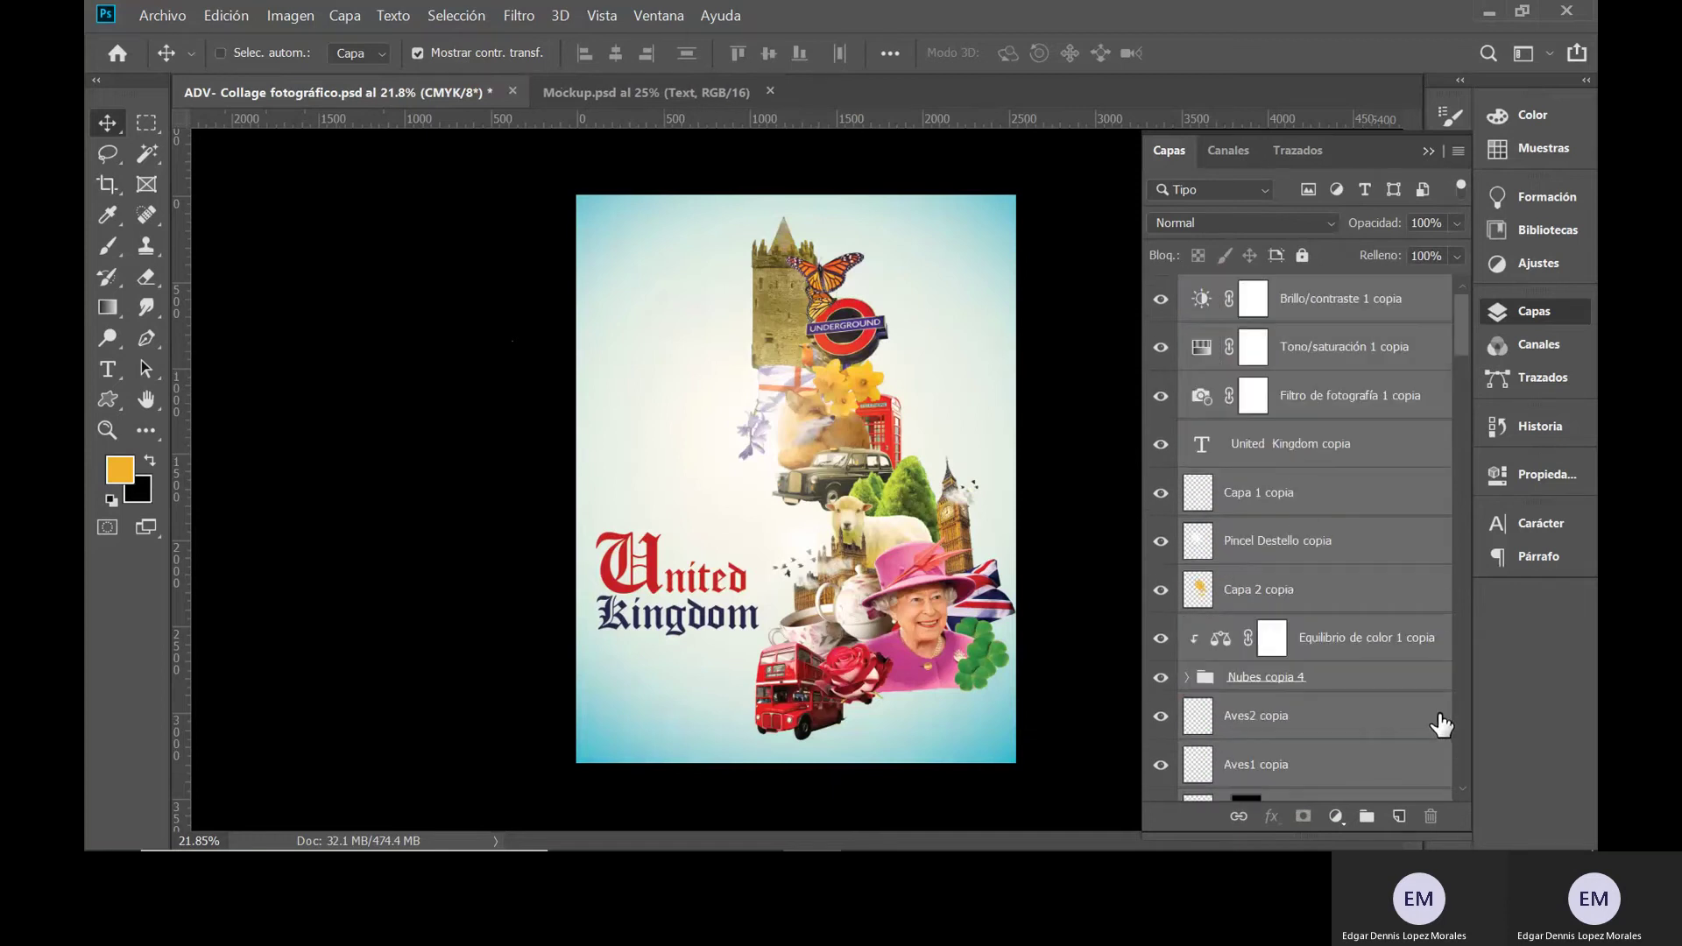
{"action": "left_click_drag", "start_coordinate": [1440, 724], "coordinate": [1334, 676]}
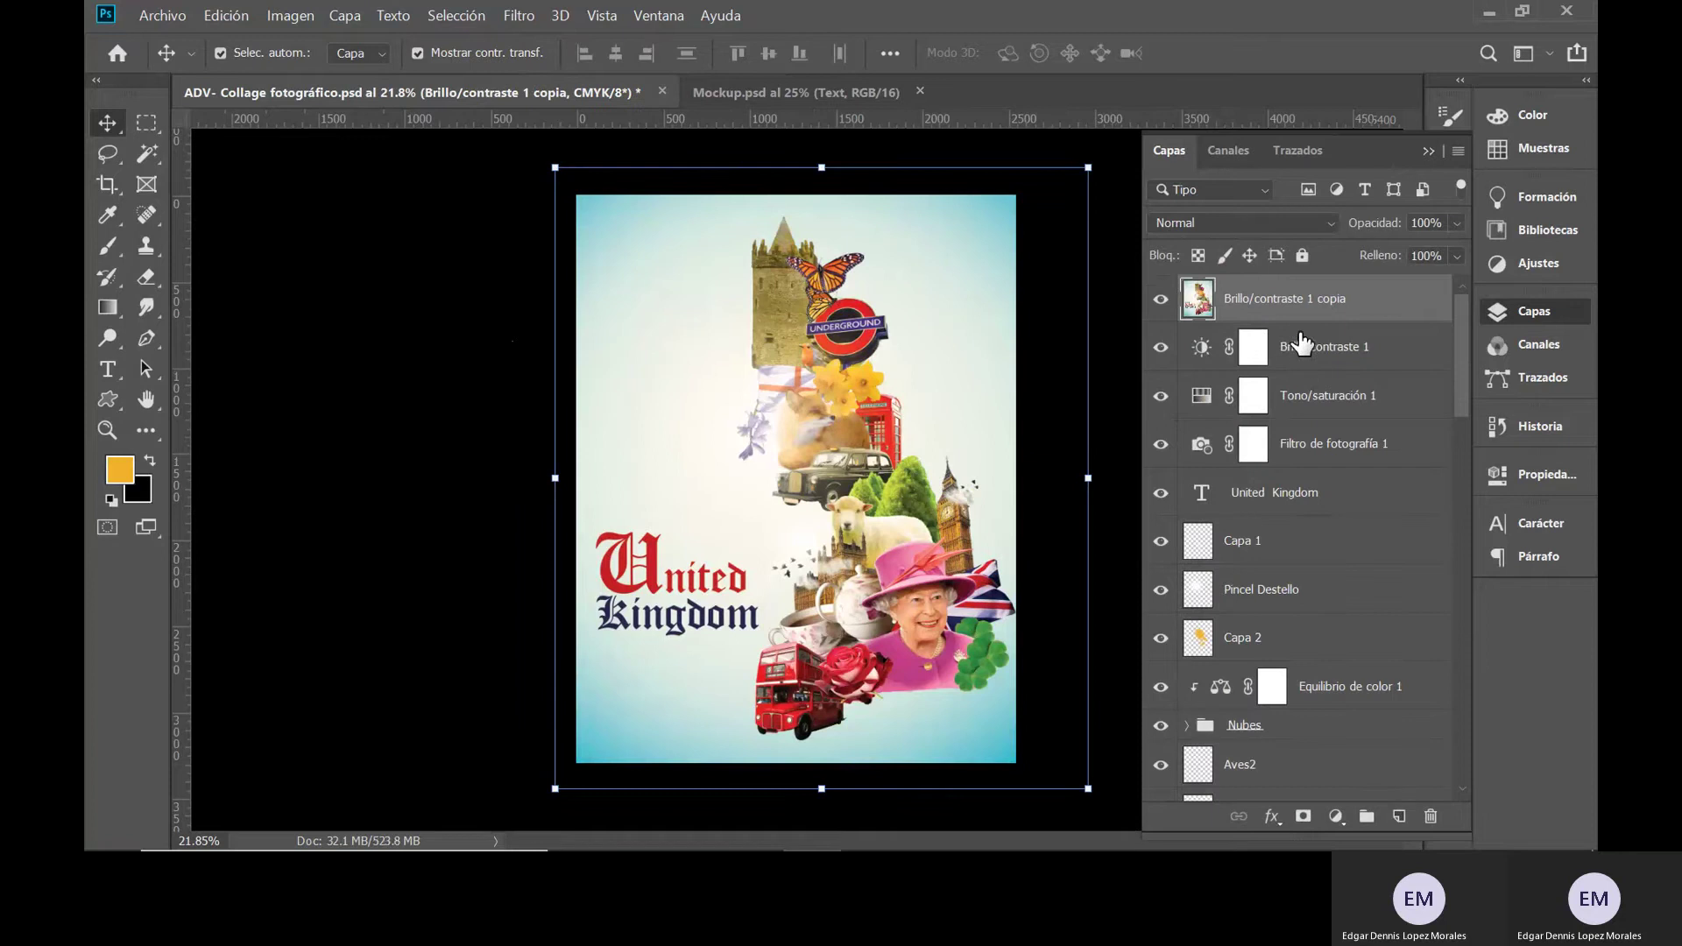
- Rename the merged layer as "Collage Fotgráfico" and leave it deselected
{"action": "double_click", "coordinate": [1277, 302]}
{"action": "type", "text": "Collage Fotgráfico"}
{"action": "key", "text": "Return"}
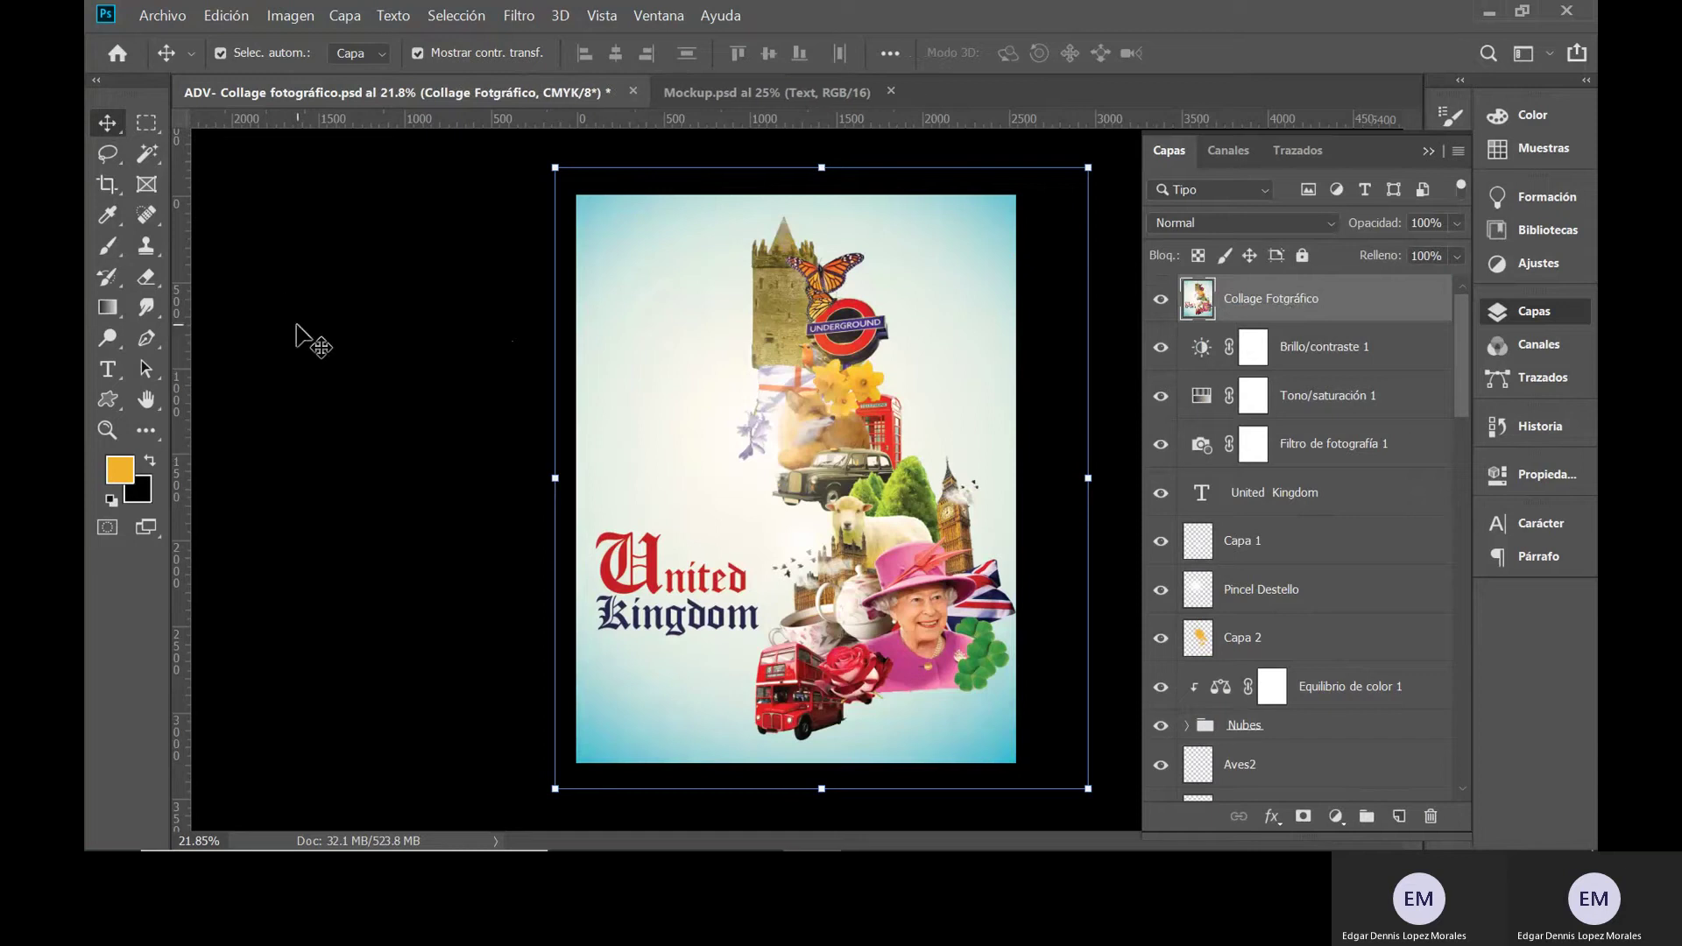
{"action": "left_click", "coordinate": [771, 343]}
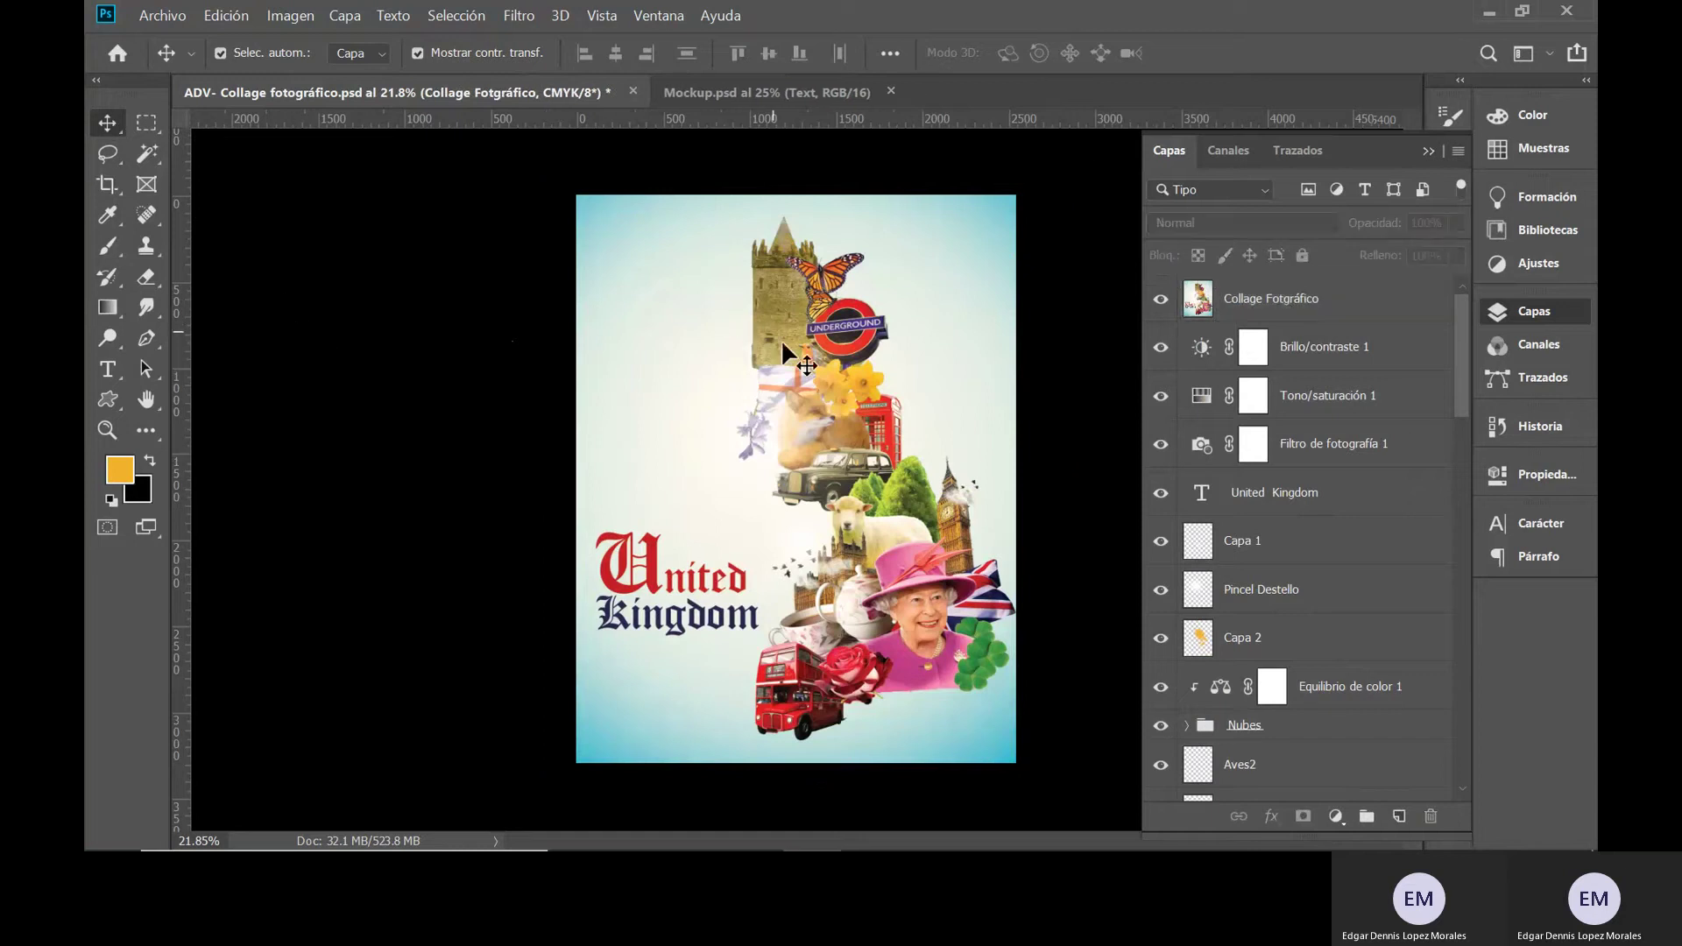
{"action": "left_click", "coordinate": [1244, 303]}
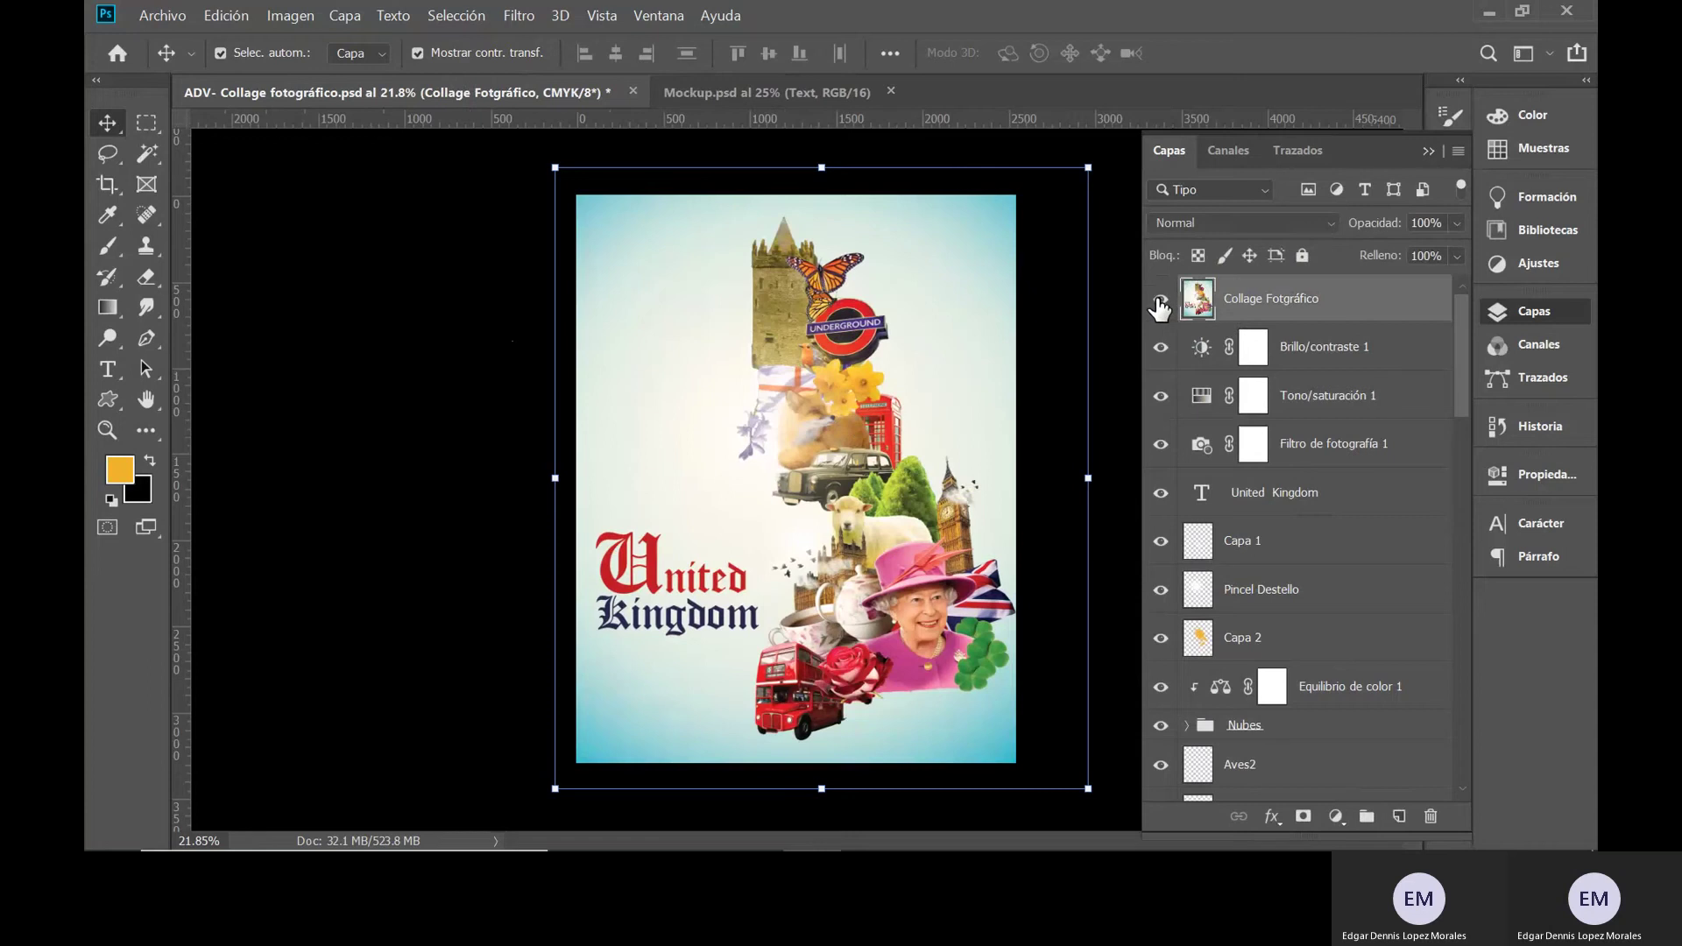
{"action": "left_click", "coordinate": [477, 271]}
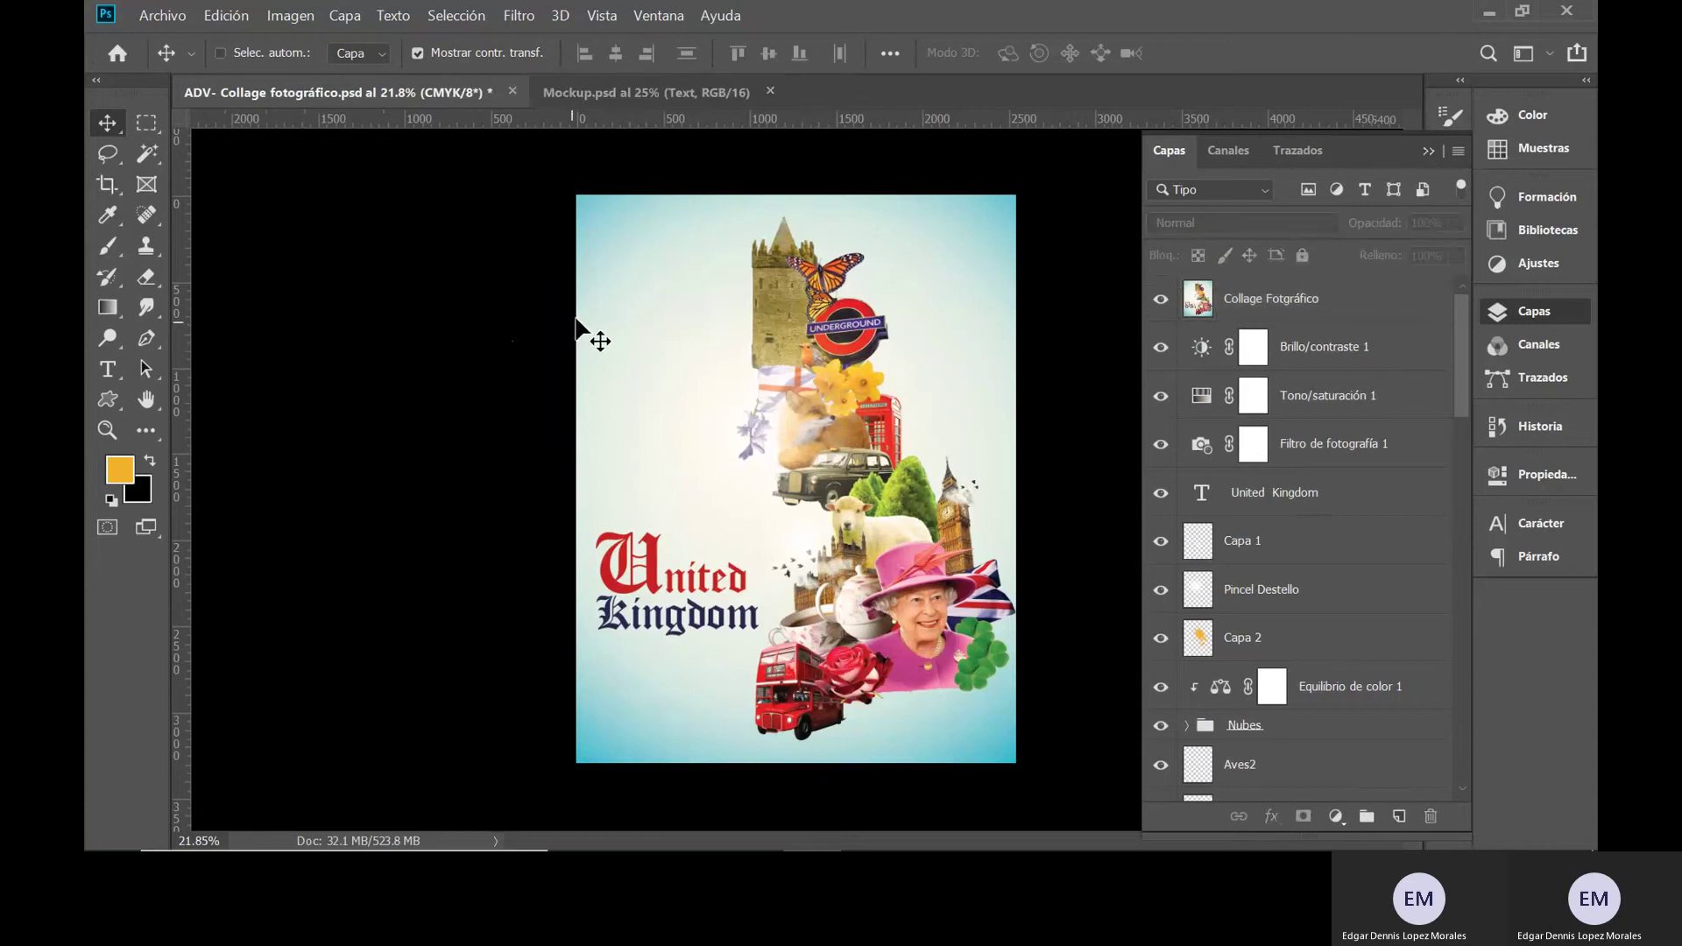
- Save the collage document and hide the Text layer in Mockup.psd
{"action": "key", "text": "ctrl+s"}
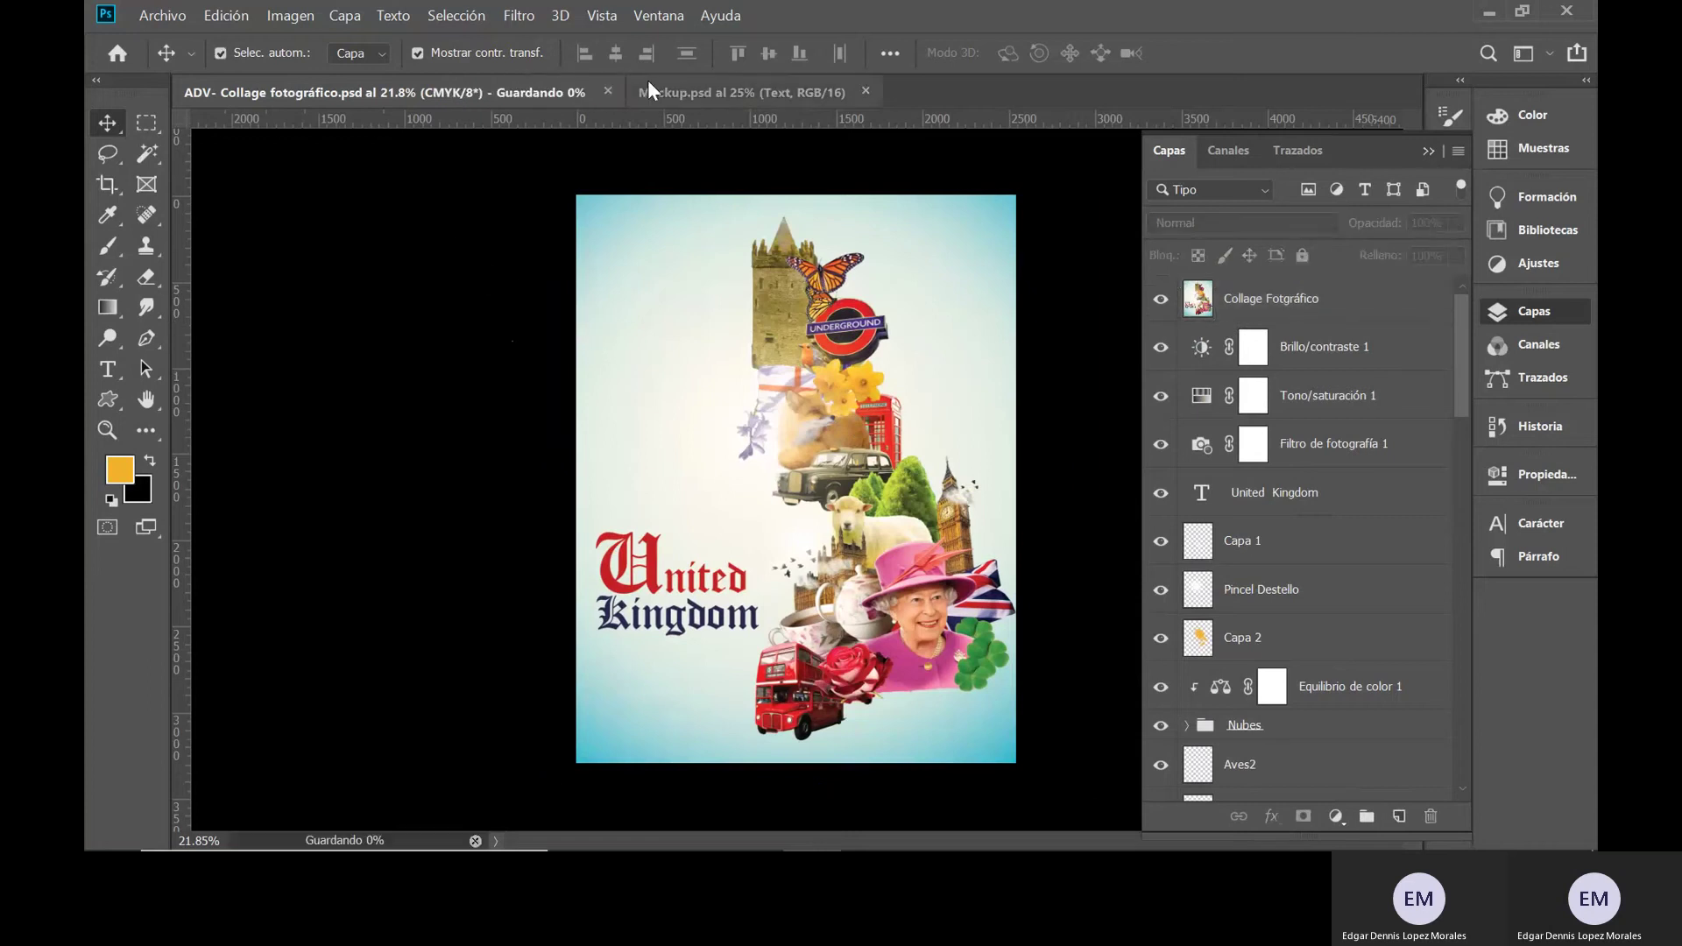
{"action": "left_click", "coordinate": [717, 92]}
{"action": "left_click", "coordinate": [1160, 294]}
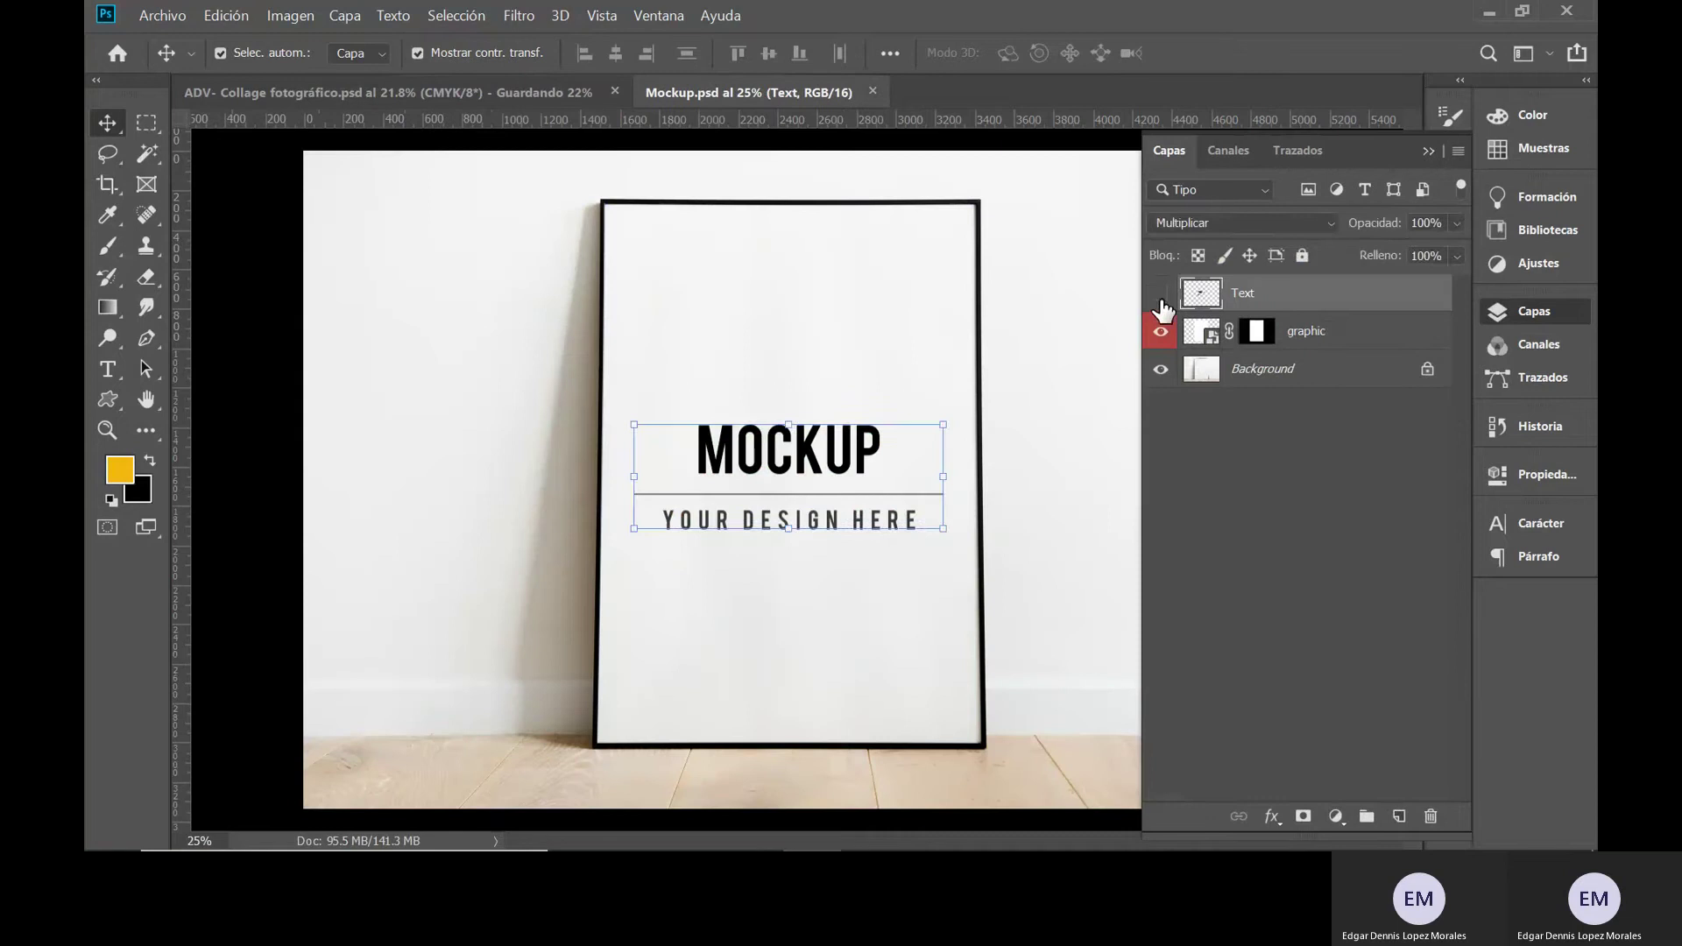
- Open the contents of the mockup's graphic smart object and copy the Collage Fotgráfico layer into it, accepting the bit-depth conversion
{"action": "left_click", "coordinate": [1205, 335]}
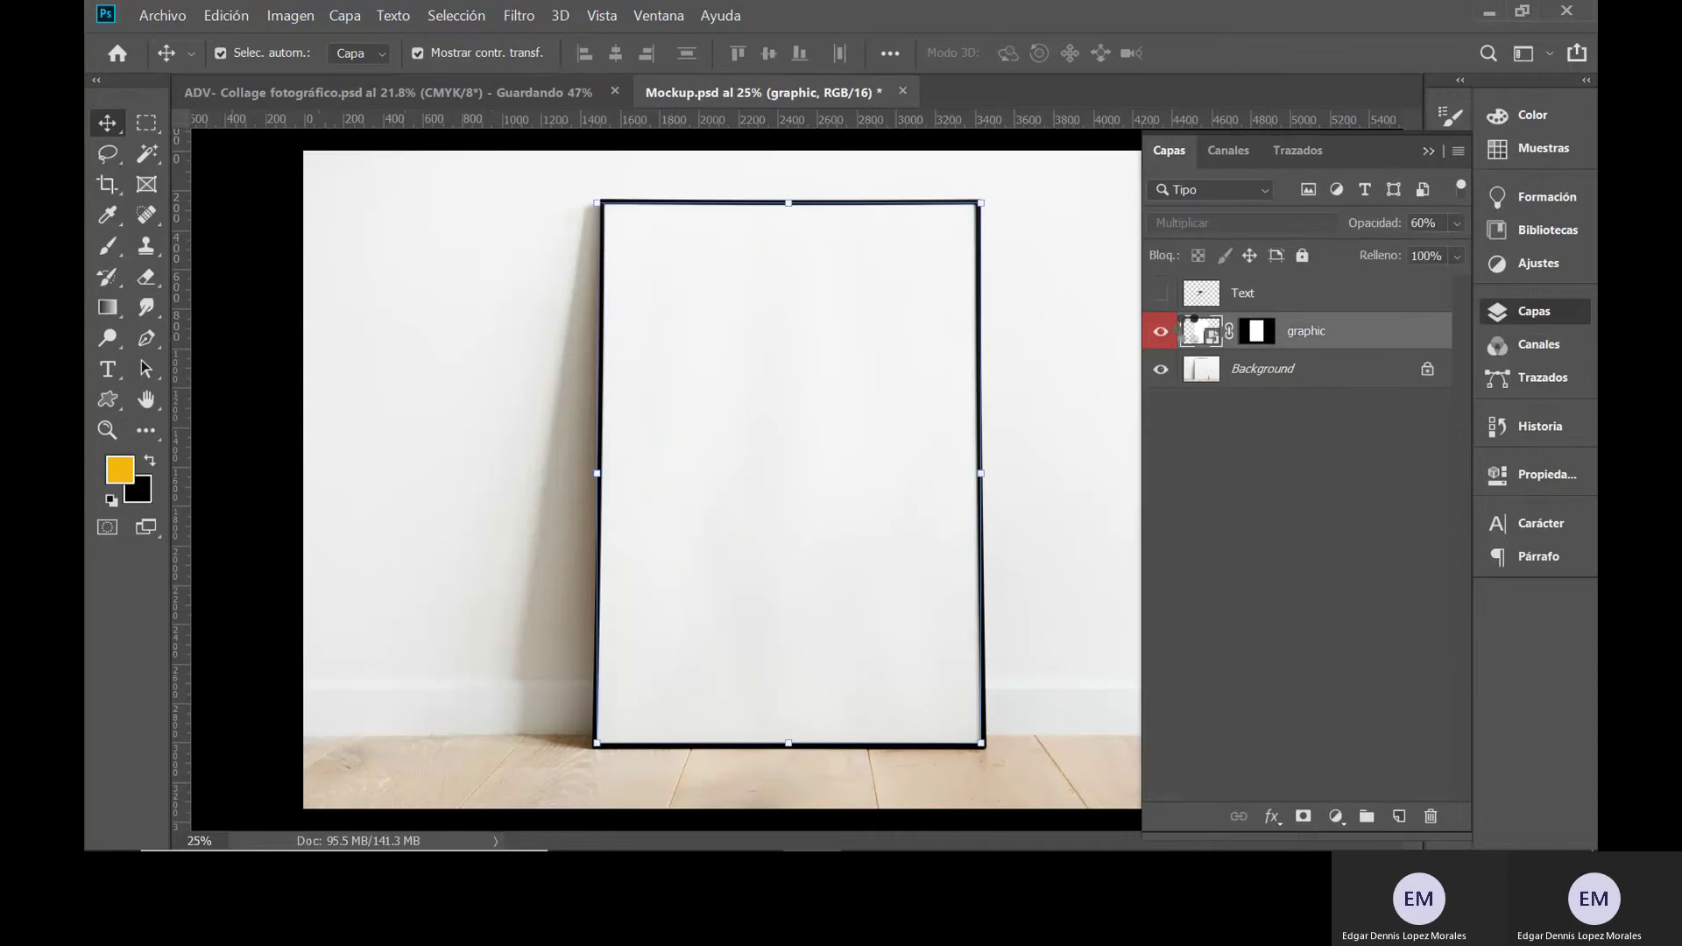
{"action": "double_click", "coordinate": [1200, 329]}
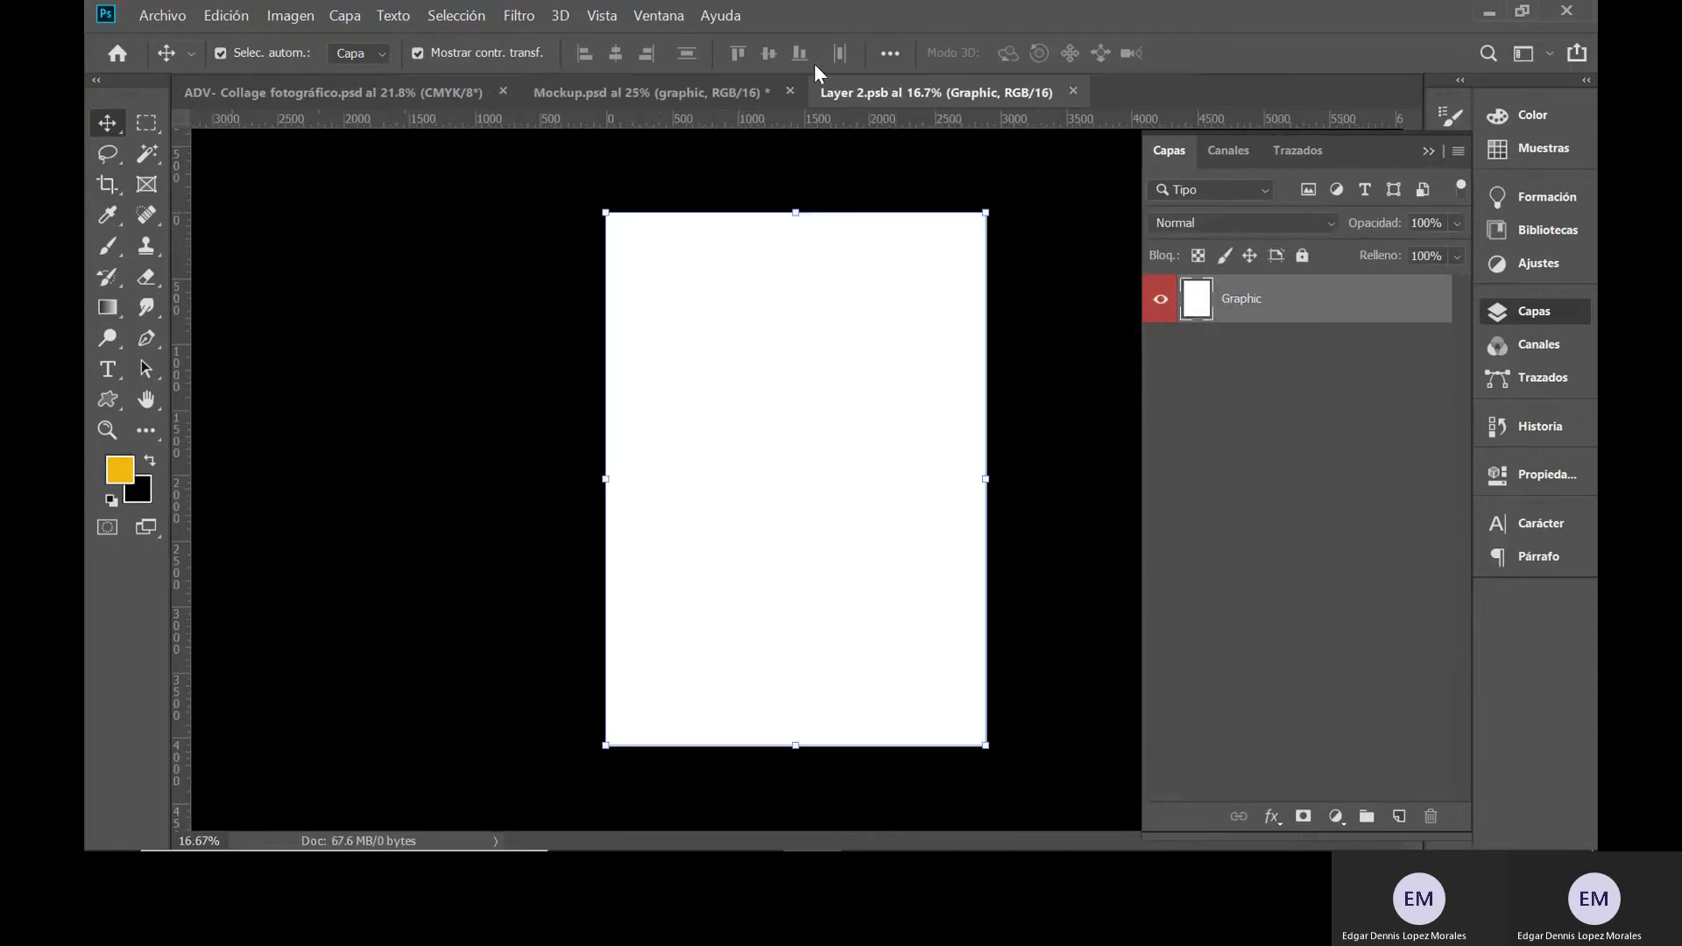
{"action": "left_click", "coordinate": [416, 92]}
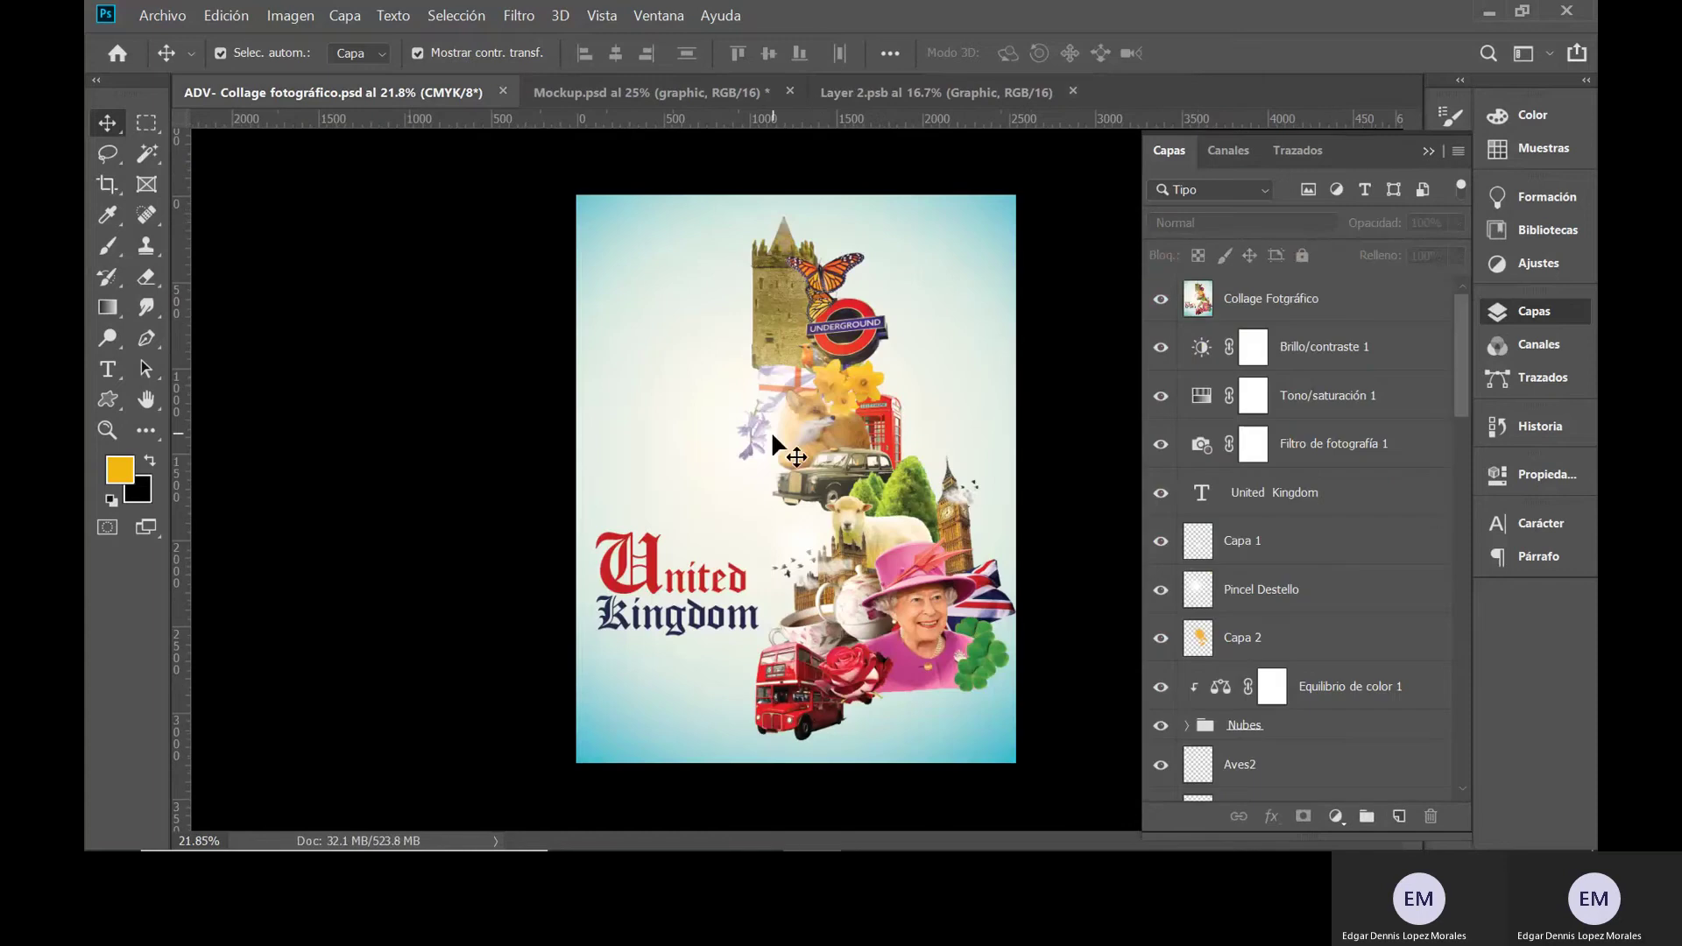
{"action": "left_click_drag", "start_coordinate": [822, 361], "coordinate": [797, 391]}
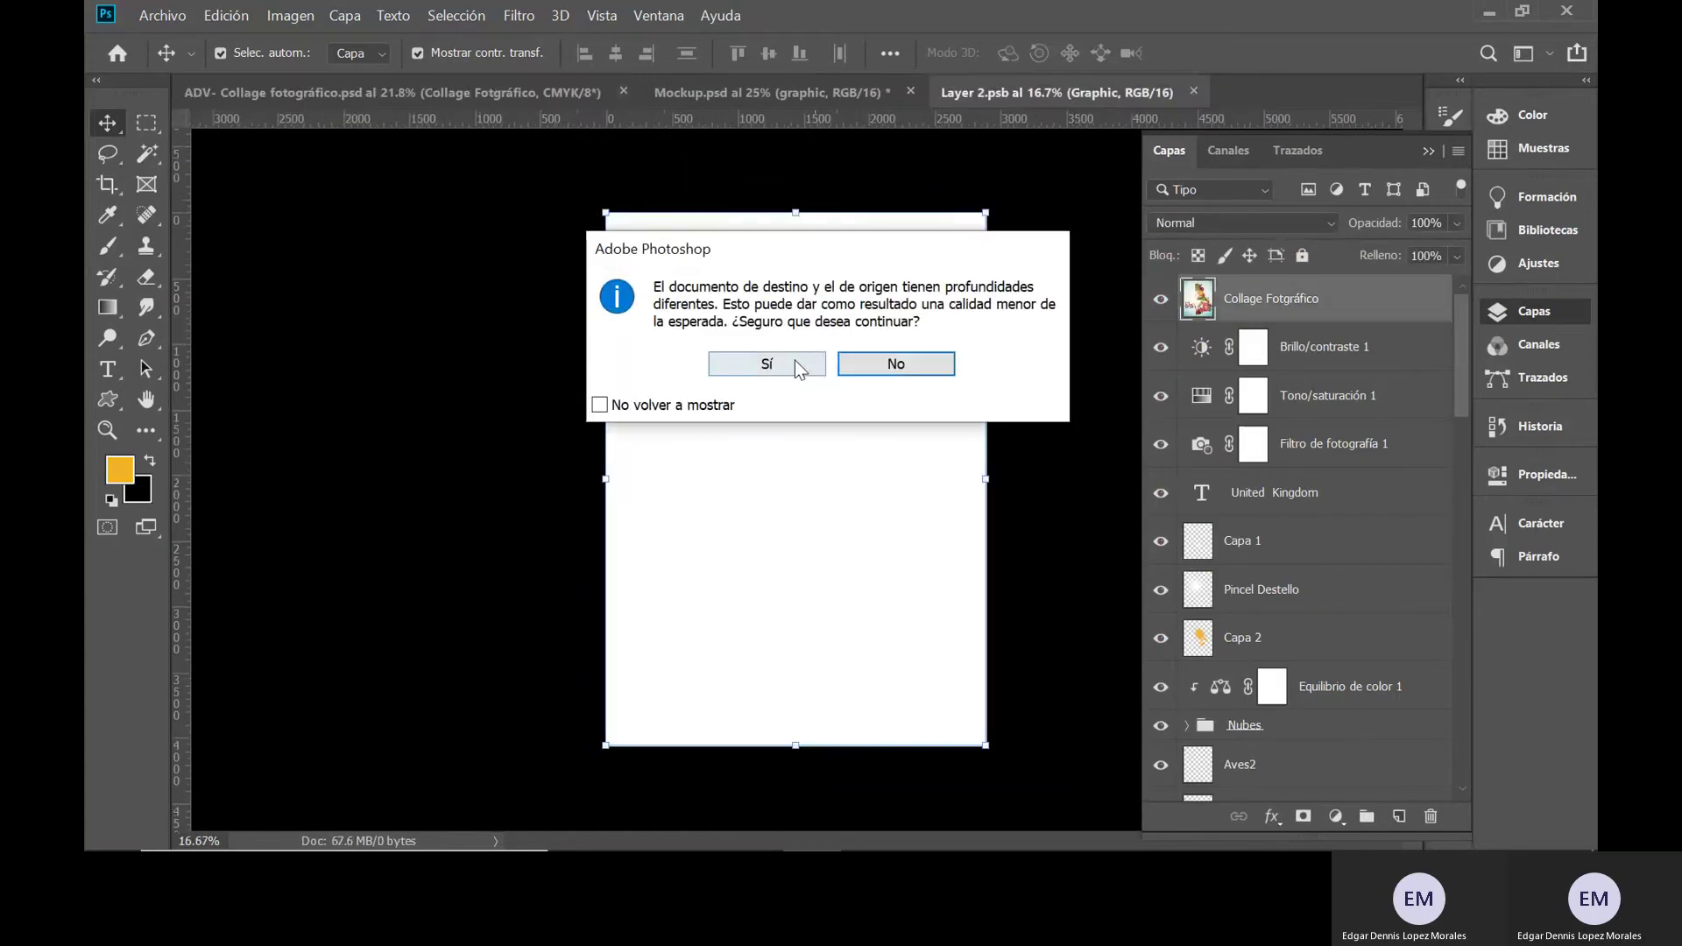
{"action": "left_click", "coordinate": [796, 362]}
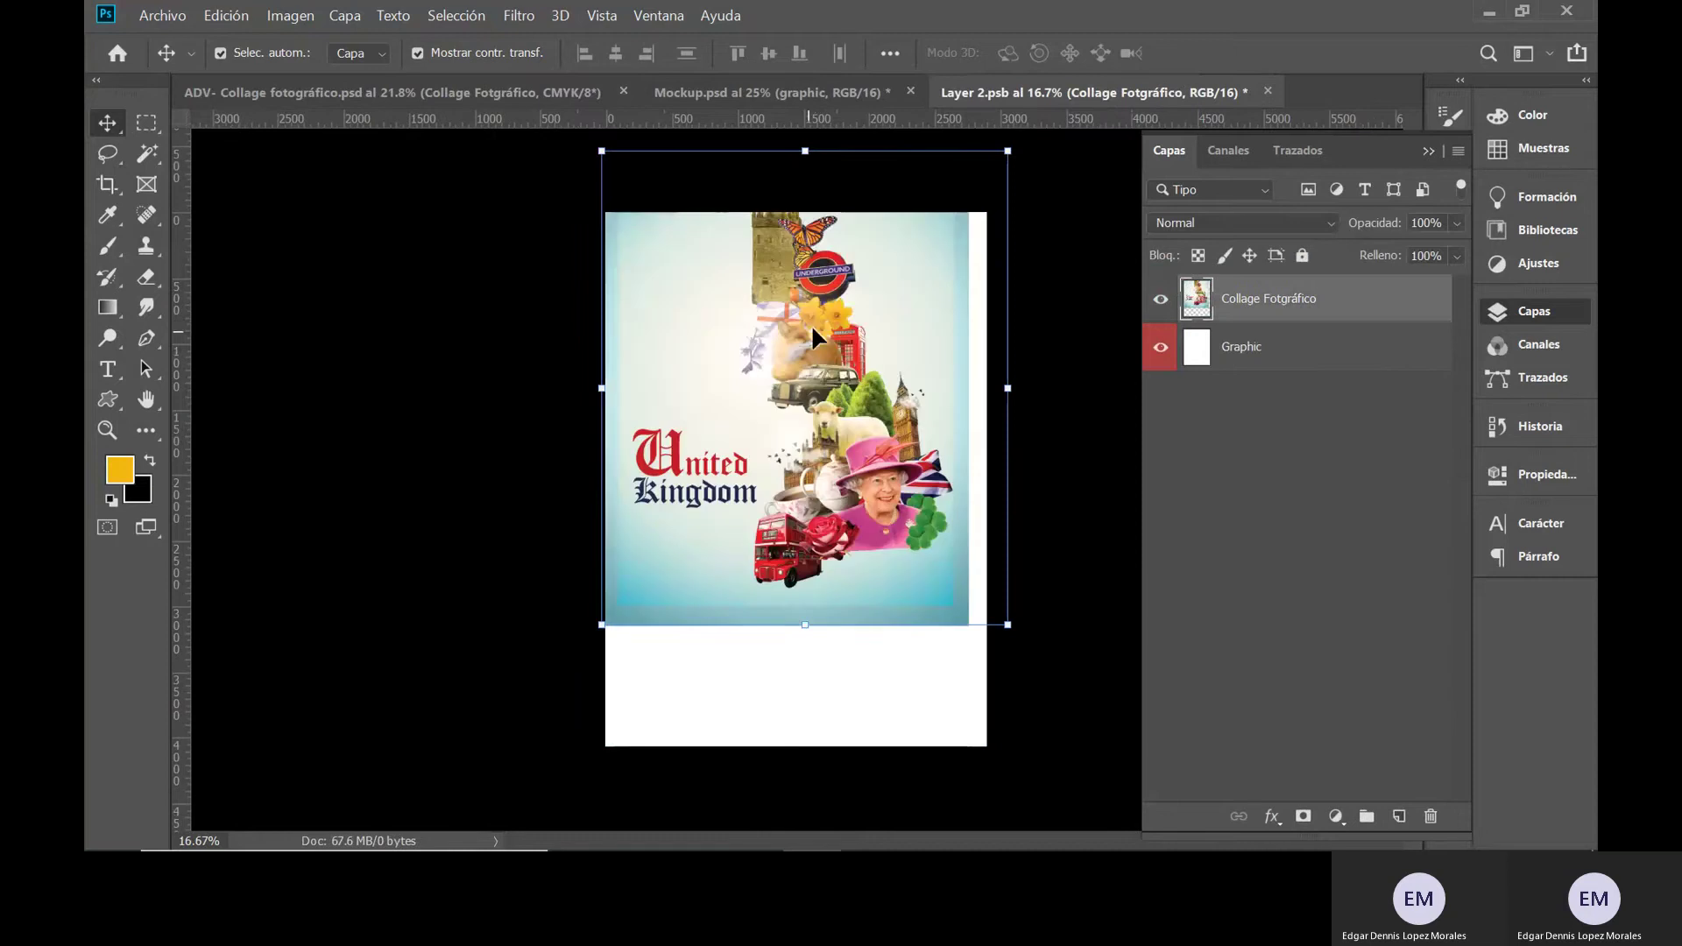
- Position the collage in Layer 2.psb and scale it proportionally to about 121.89% so it covers the whole canvas
{"action": "mouse_move", "coordinate": [824, 386]}
{"action": "left_mouse_down"}
{"action": "mouse_move", "coordinate": [802, 386]}
{"action": "mouse_move", "coordinate": [812, 363]}
{"action": "left_mouse_up"}
{"action": "left_click_drag", "start_coordinate": [997, 670], "coordinate": [1039, 716]}
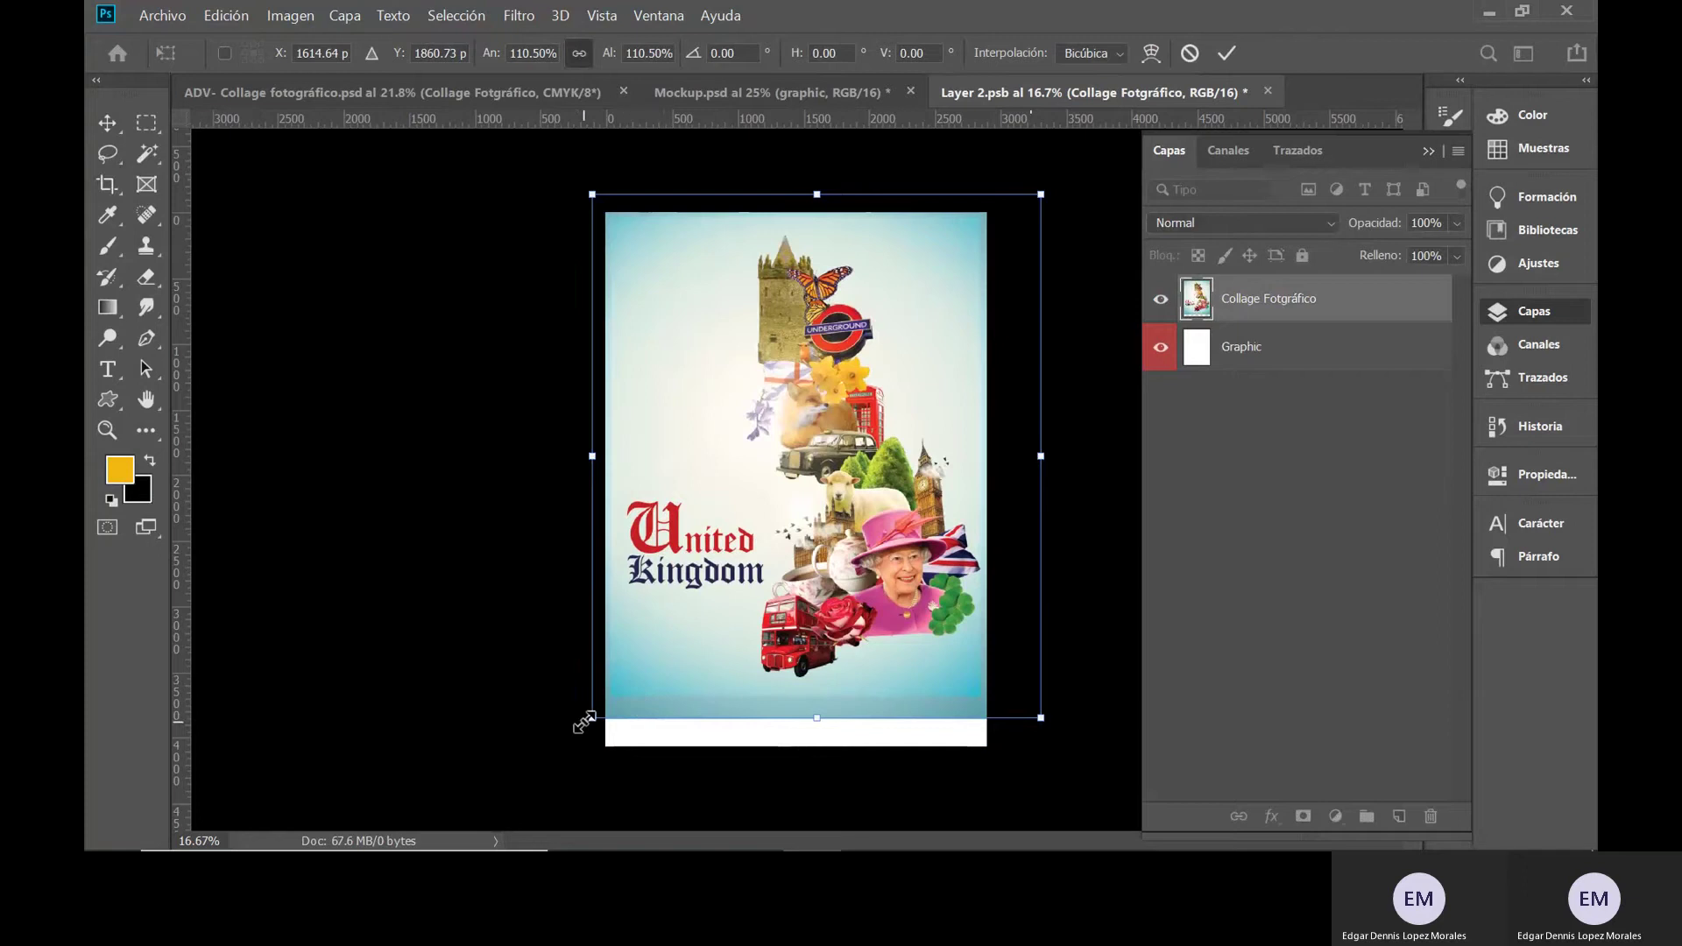
{"action": "left_click_drag", "start_coordinate": [581, 728], "coordinate": [552, 761]}
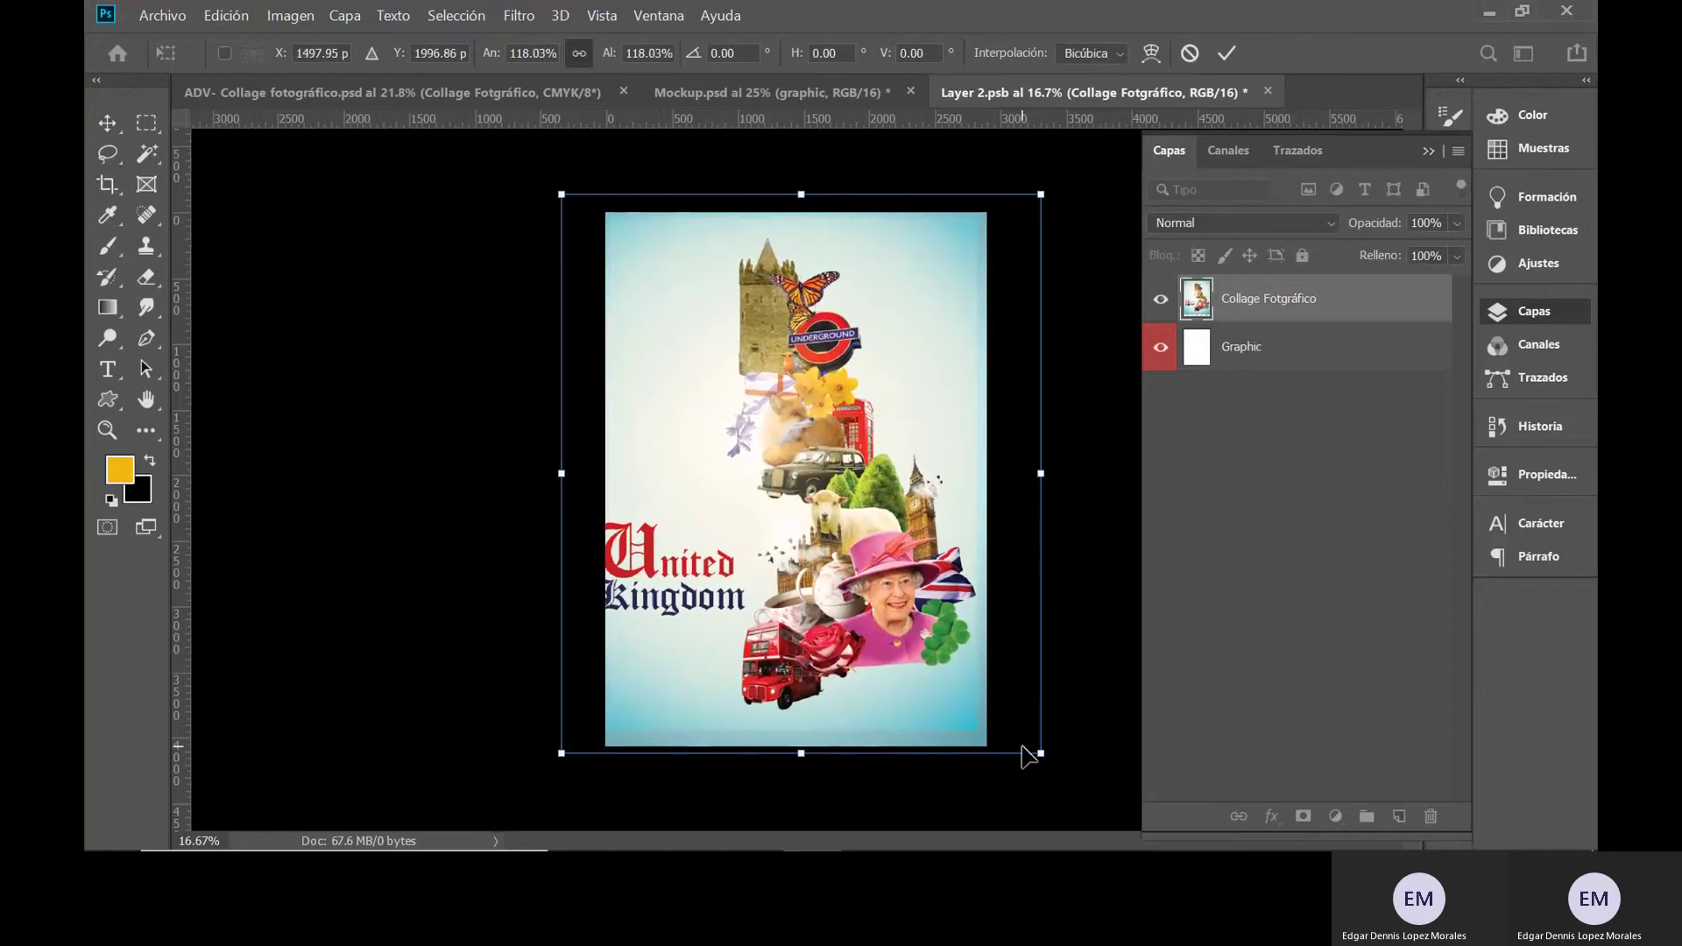
{"action": "left_click_drag", "start_coordinate": [1047, 757], "coordinate": [1054, 764]}
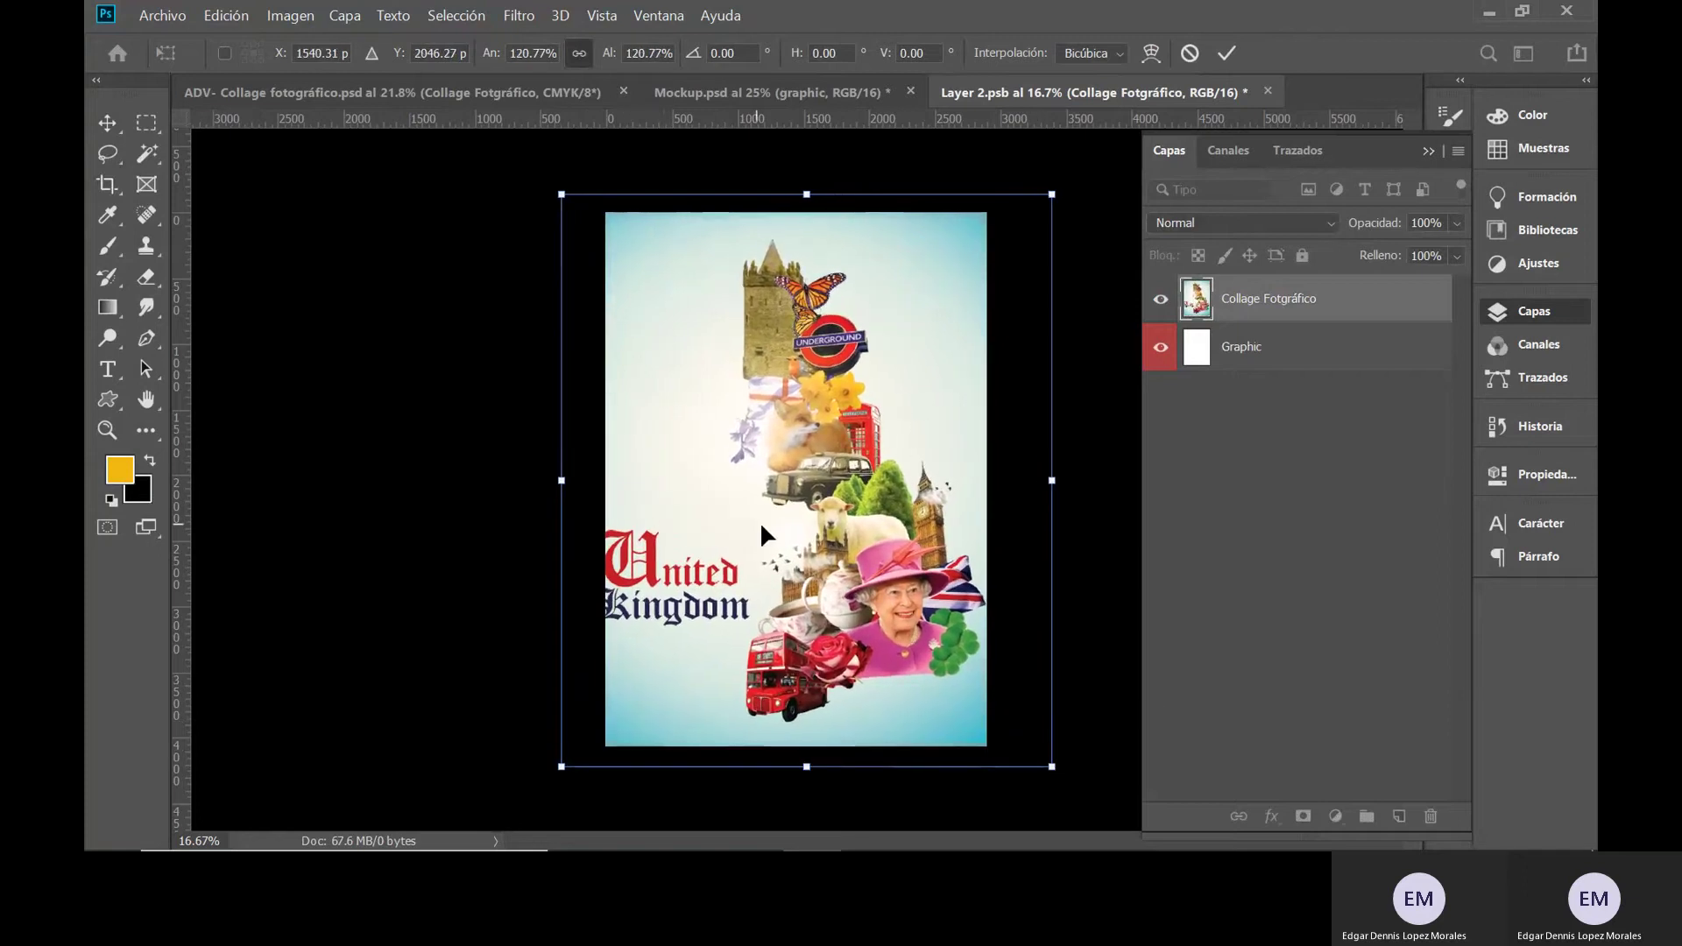
{"action": "left_click_drag", "start_coordinate": [742, 529], "coordinate": [769, 526]}
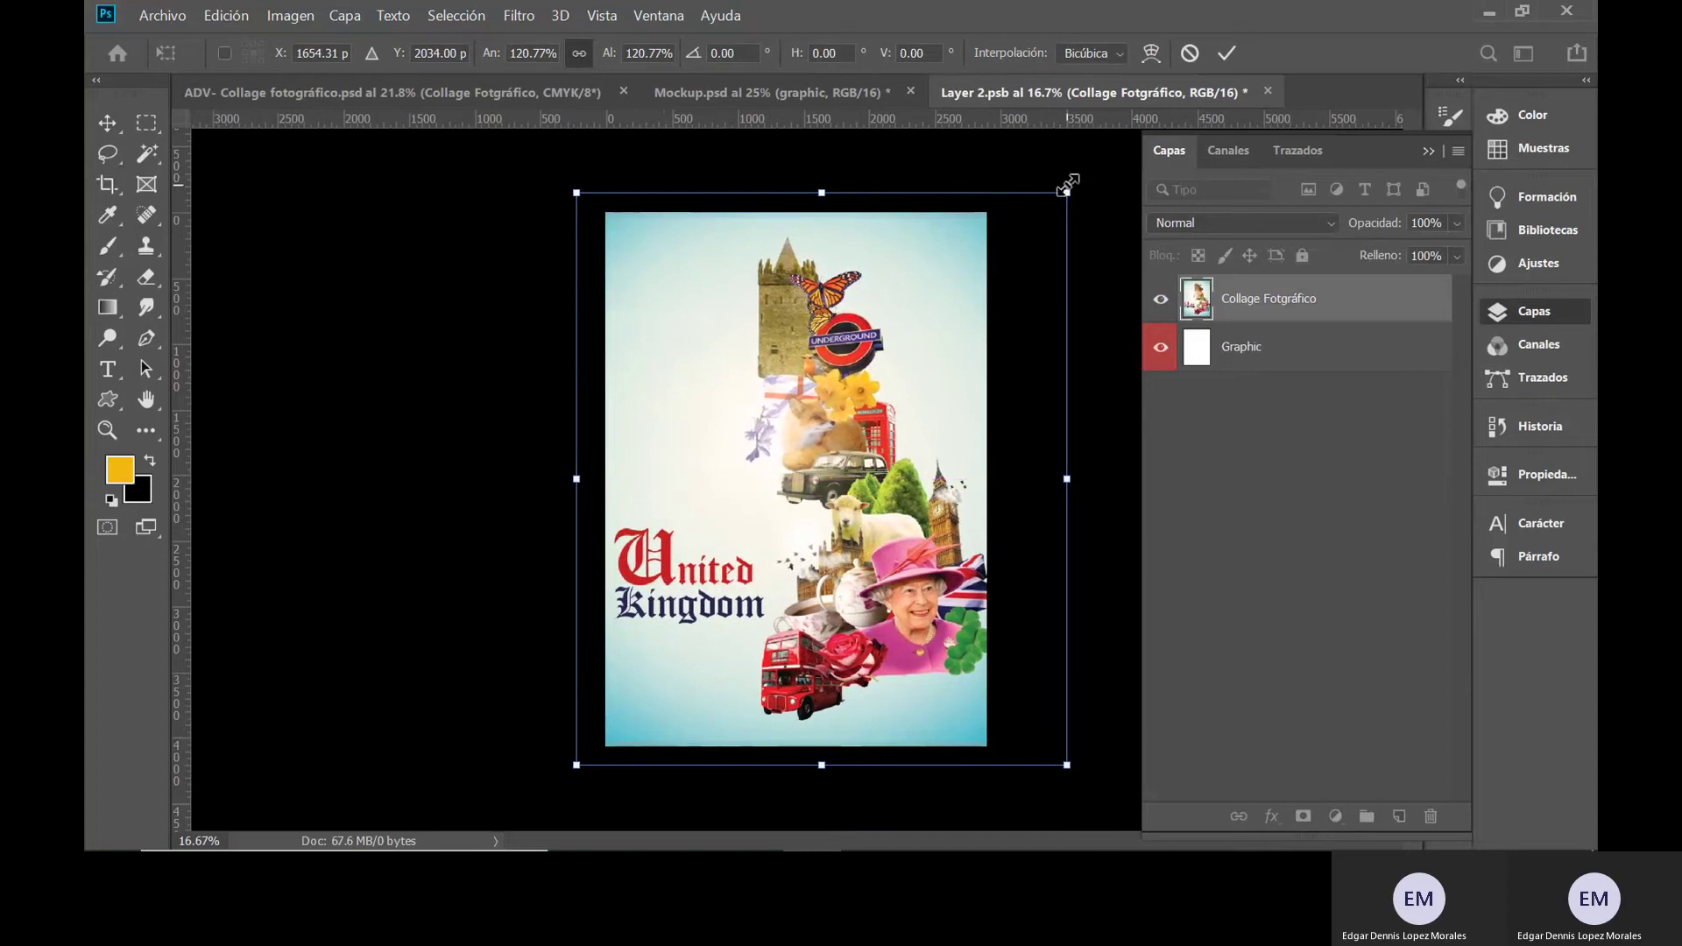
{"action": "left_click_drag", "start_coordinate": [1068, 186], "coordinate": [1071, 187]}
{"action": "key", "text": "Return"}
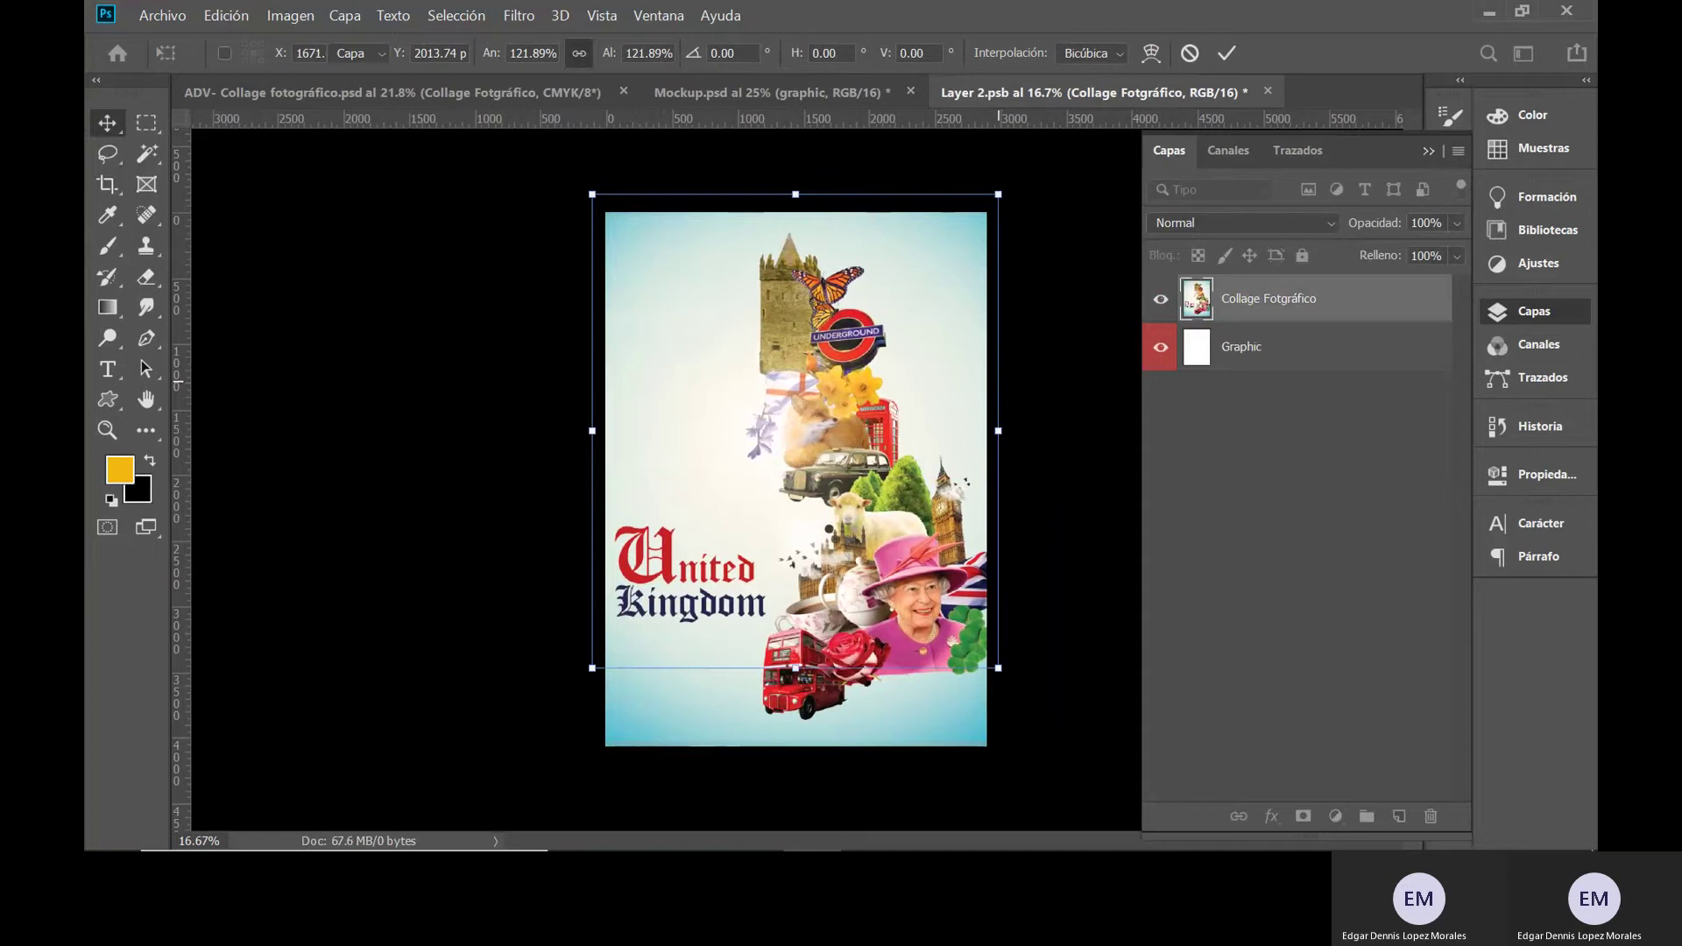
- Nudge the collage slightly down, extend its upper edge a little beyond the canvas, and deselect the layer
{"action": "key", "text": "shift+Down"}
{"action": "key", "text": "shift+Down"}
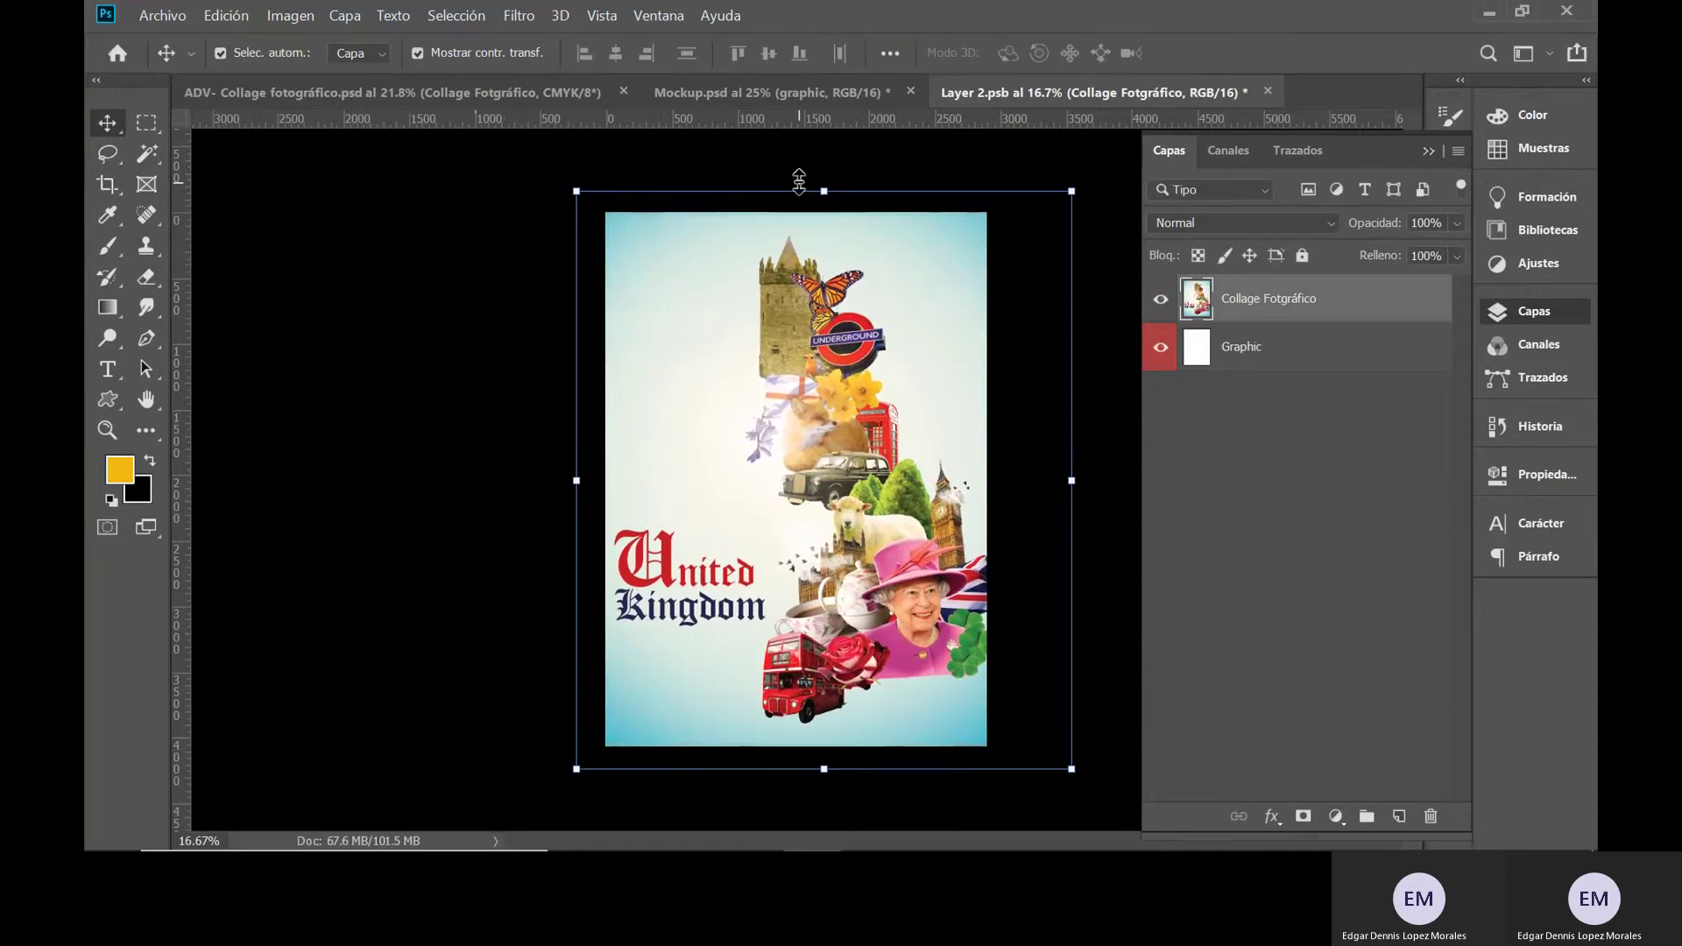
{"action": "left_click_drag", "start_coordinate": [827, 190], "coordinate": [826, 184]}
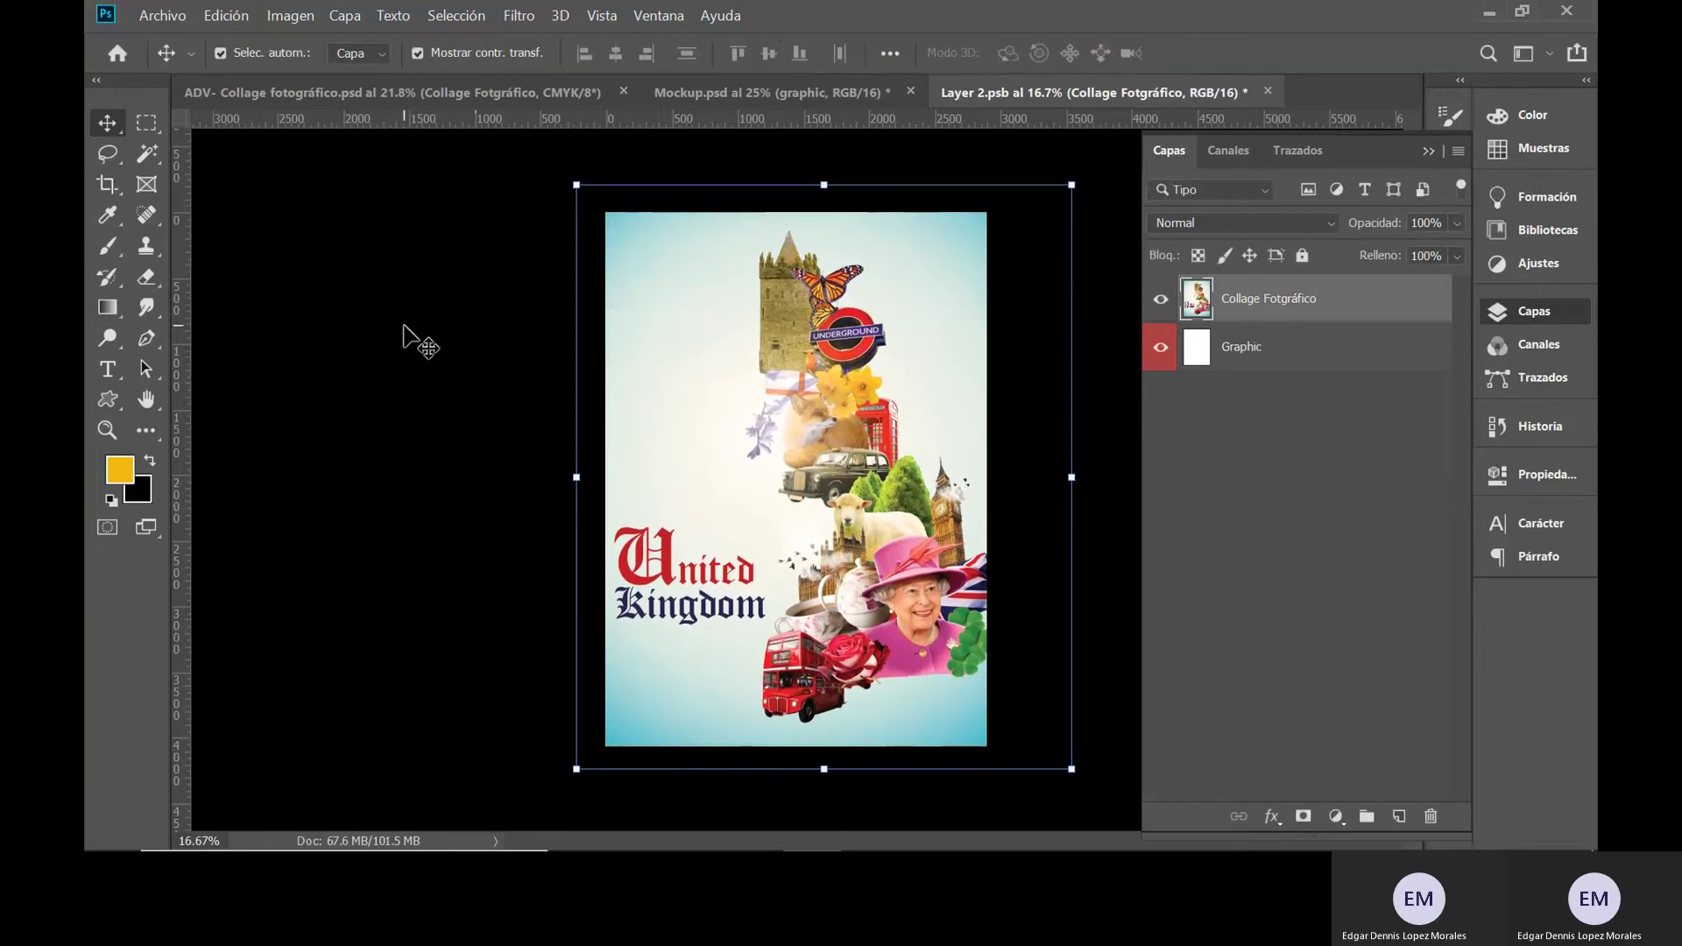
{"action": "left_click", "coordinate": [440, 342]}
{"action": "key", "text": "ctrl"}
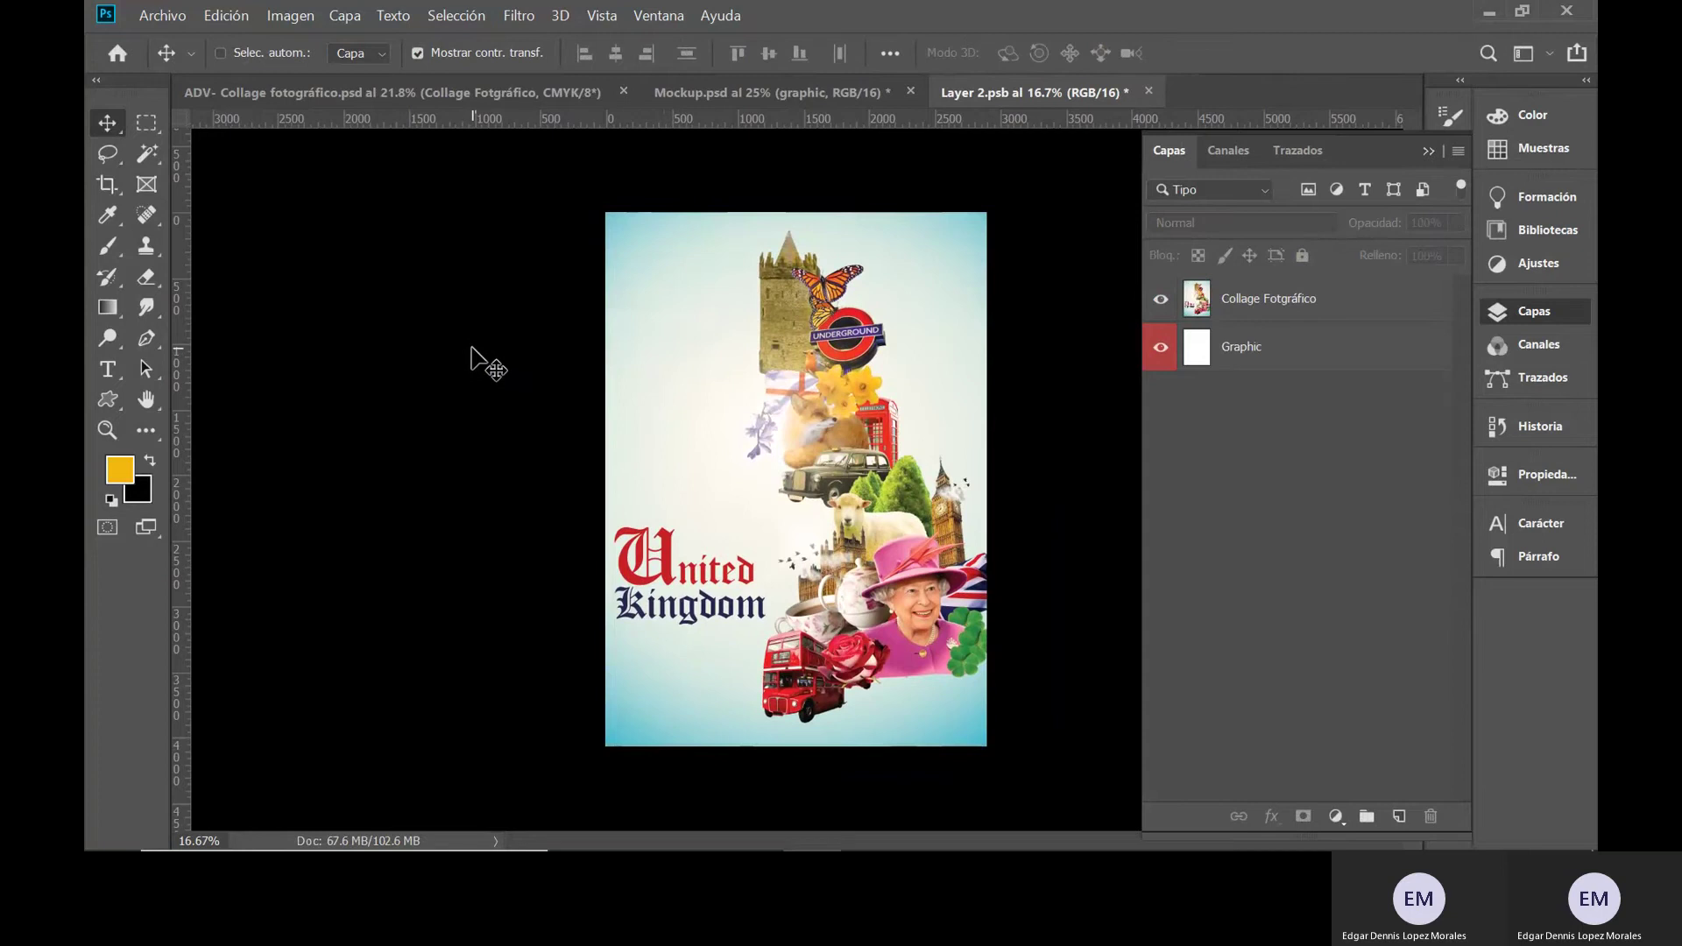
- Save Layer 2.psb and return to Mockup.psd so the framed poster shows the collage
{"action": "key", "text": "ctrl+s"}
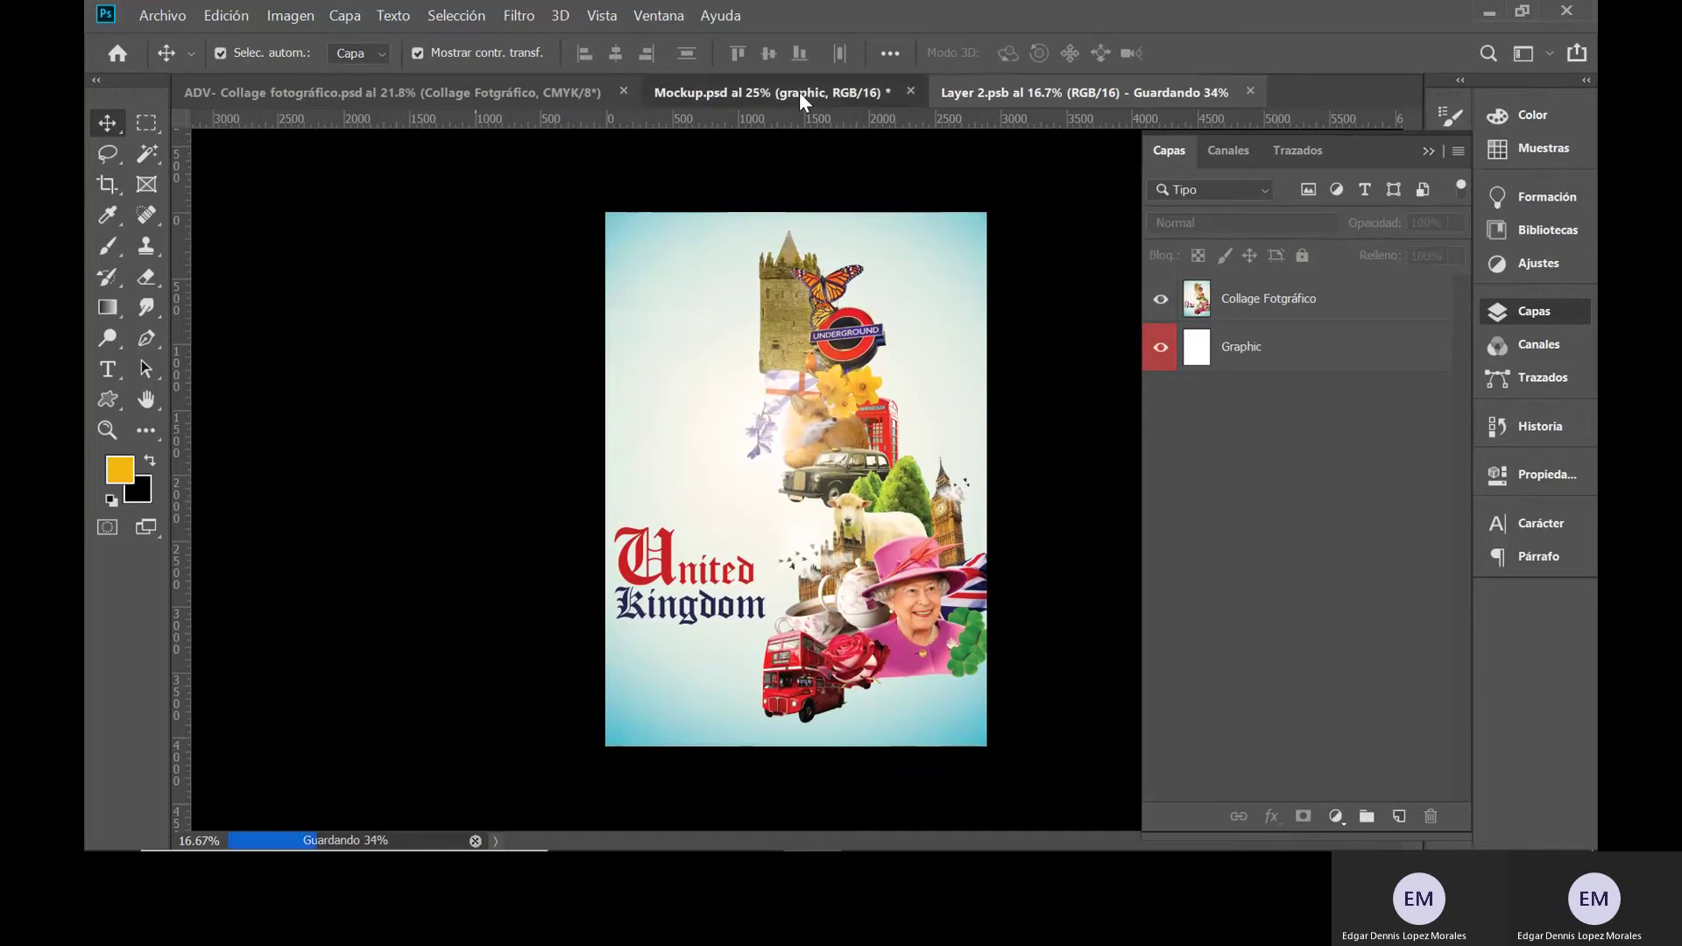
{"action": "left_click", "coordinate": [799, 92]}
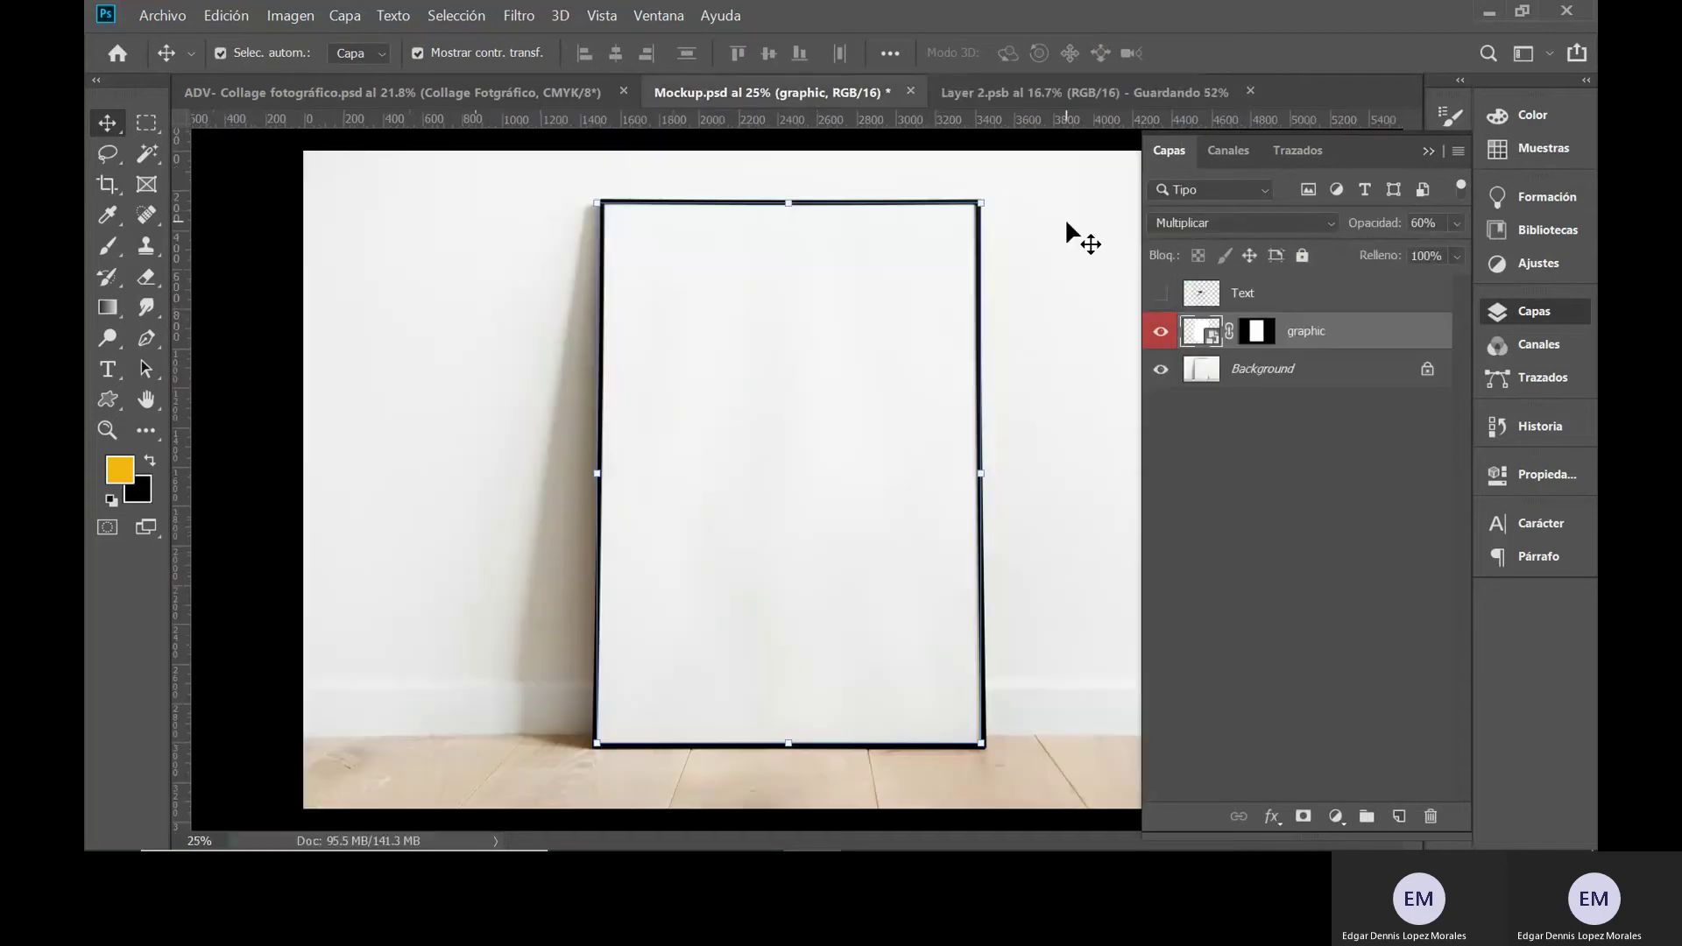
{"action": "left_click", "coordinate": [1206, 96]}
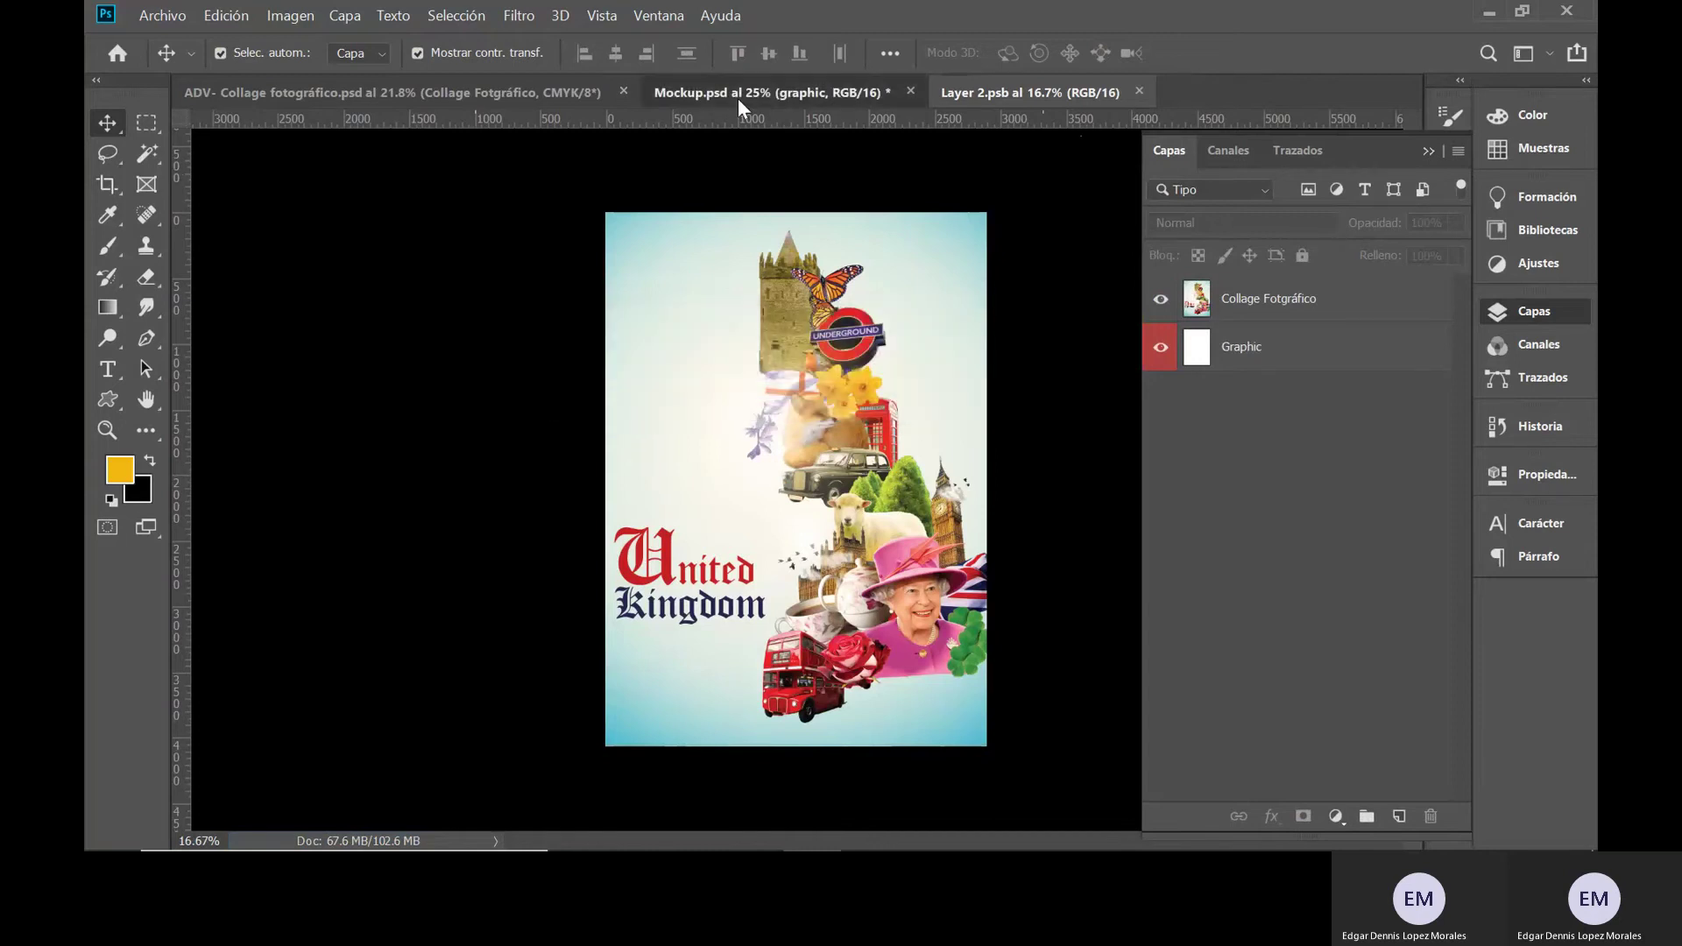
{"action": "left_click", "coordinate": [738, 98]}
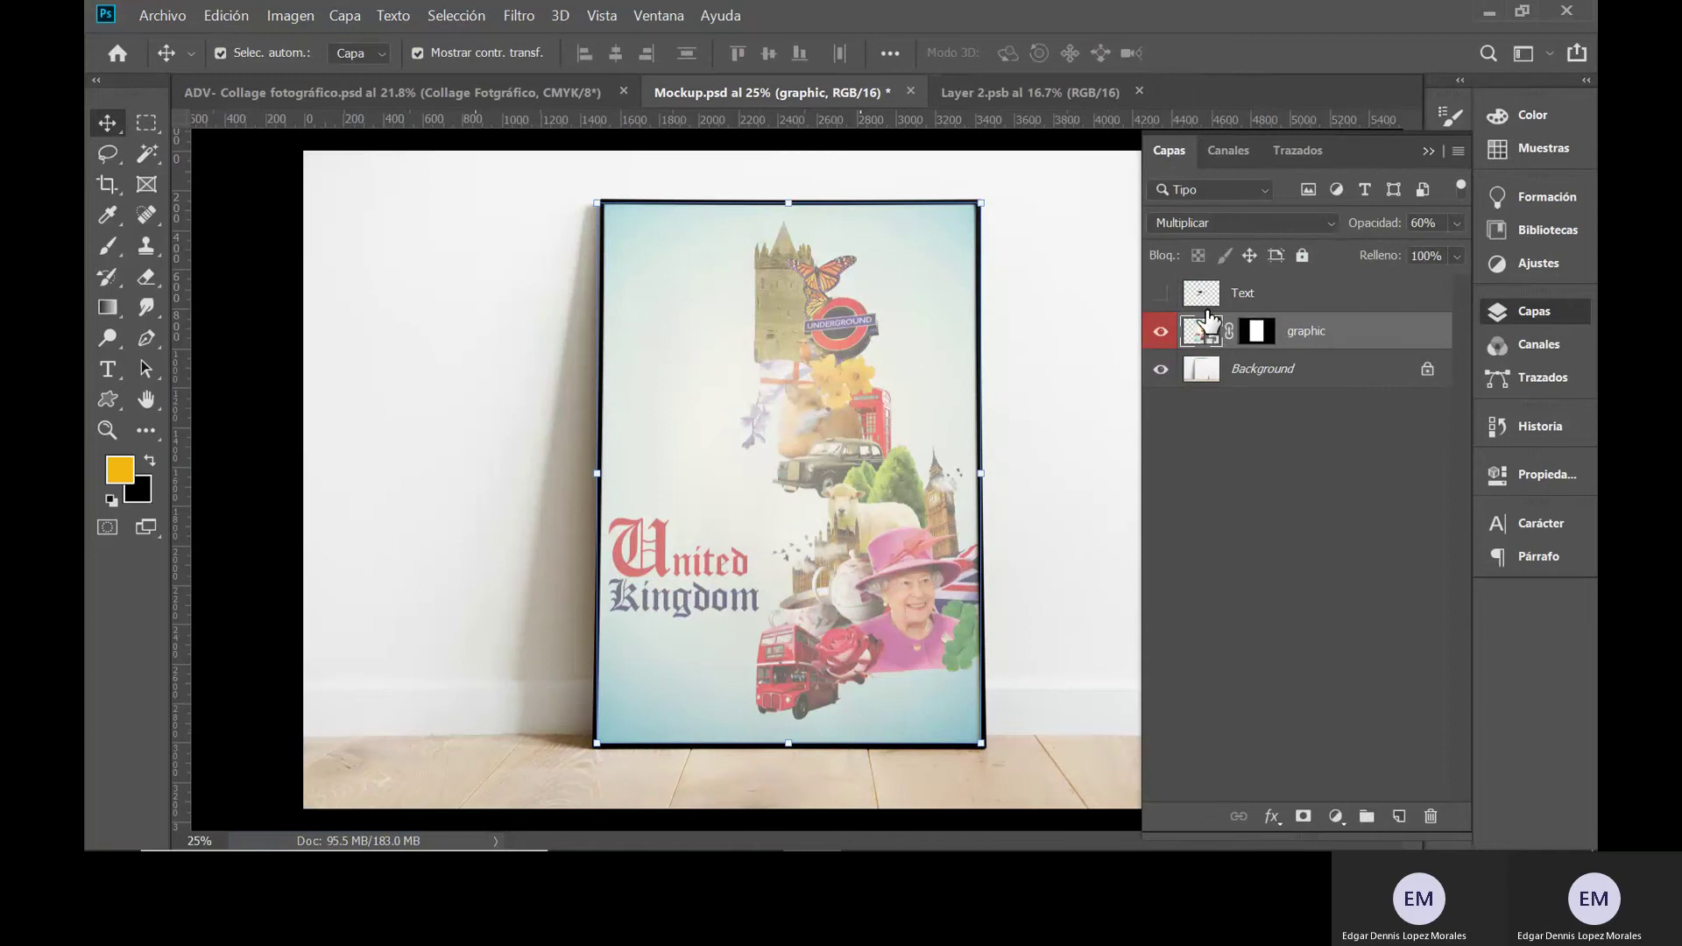
- Raise the graphic layer's opacity to about 85% in the mockup, deselect it and check the framed poster
{"action": "left_click", "coordinate": [1454, 222]}
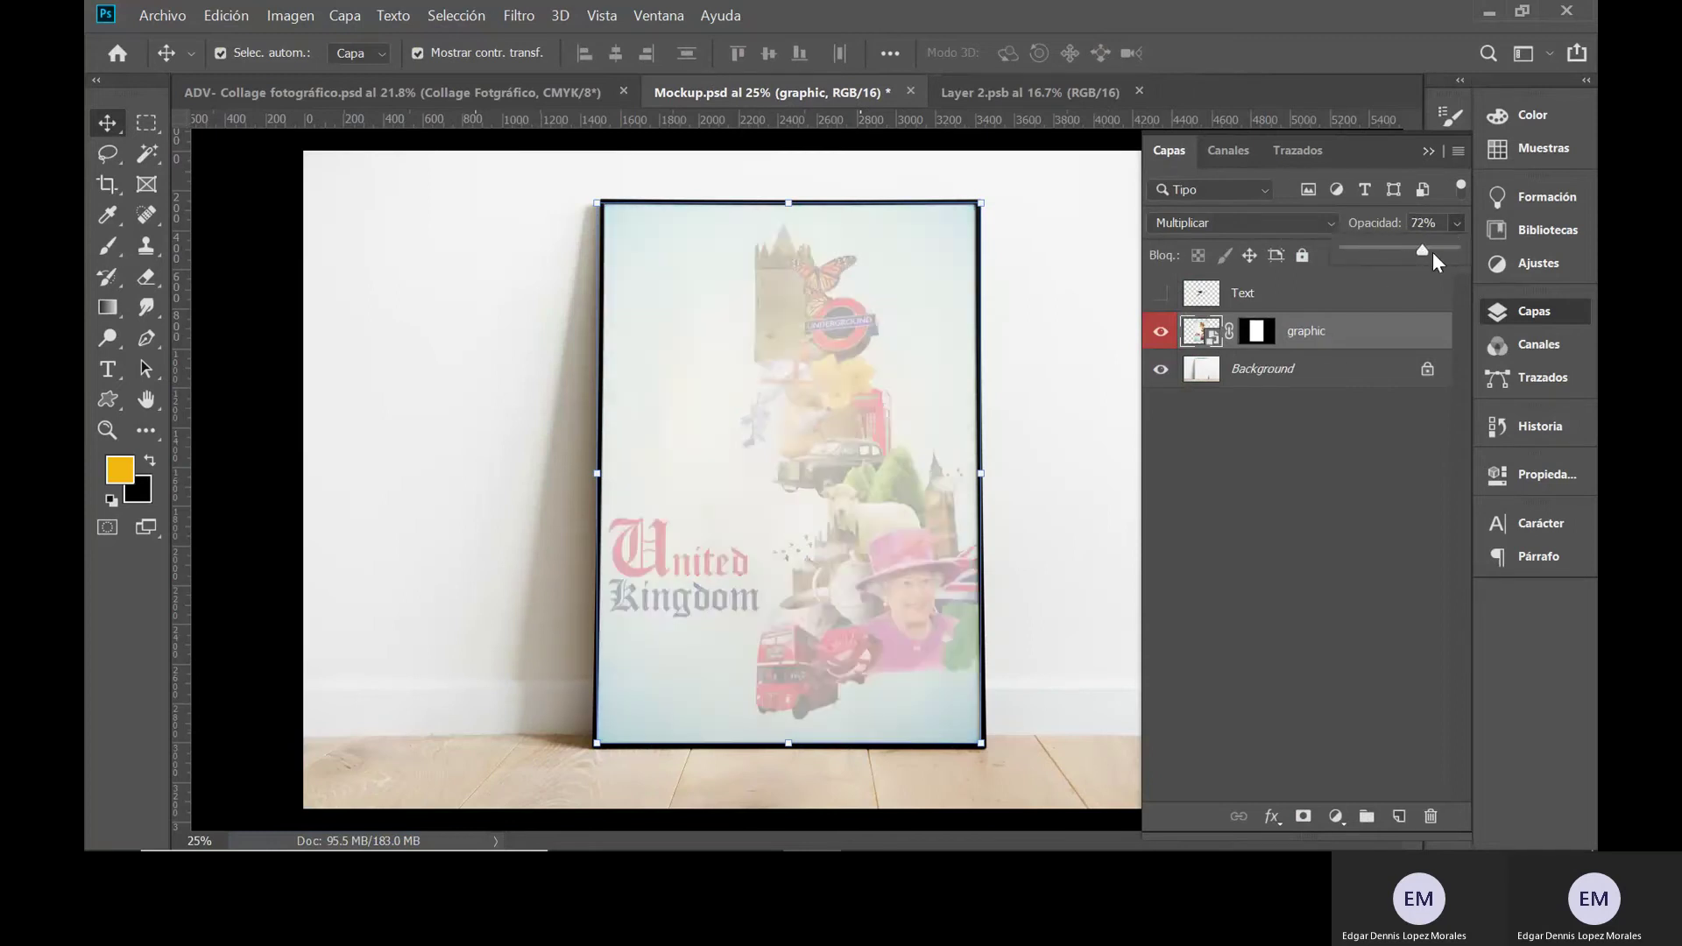
{"action": "mouse_move", "coordinate": [1433, 250]}
{"action": "left_mouse_down"}
{"action": "mouse_move", "coordinate": [1451, 251]}
{"action": "mouse_move", "coordinate": [1430, 250]}
{"action": "left_mouse_up"}
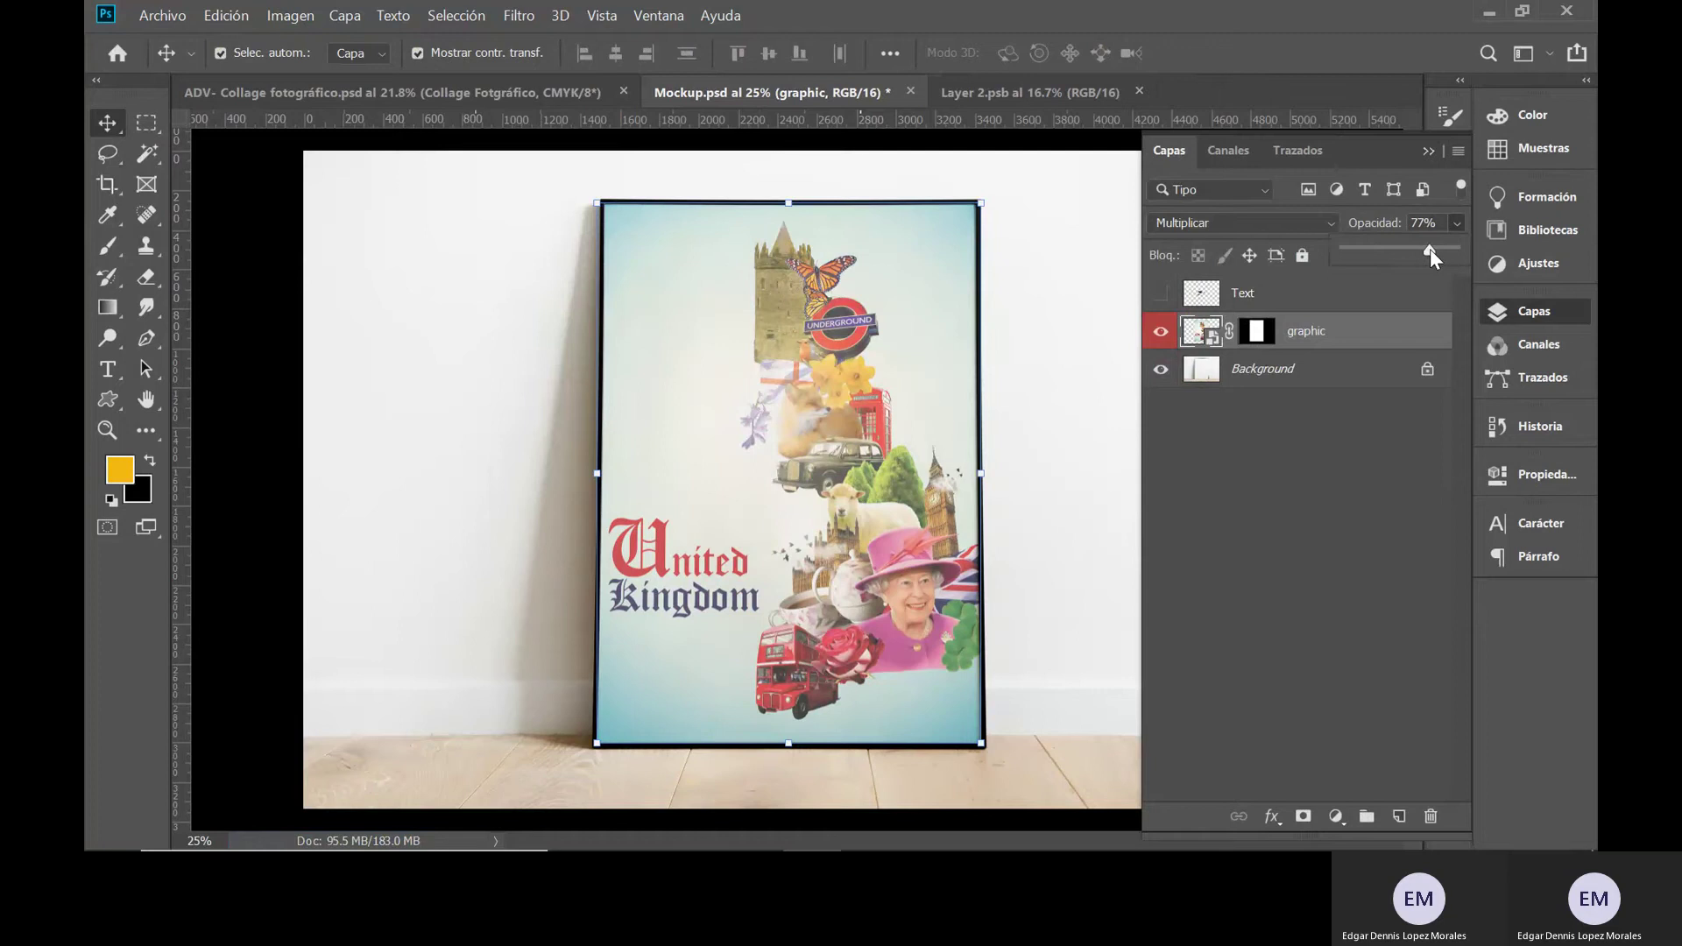
{"action": "left_click_drag", "start_coordinate": [1429, 248], "coordinate": [1432, 249]}
{"action": "left_click_drag", "start_coordinate": [1432, 249], "coordinate": [1428, 249]}
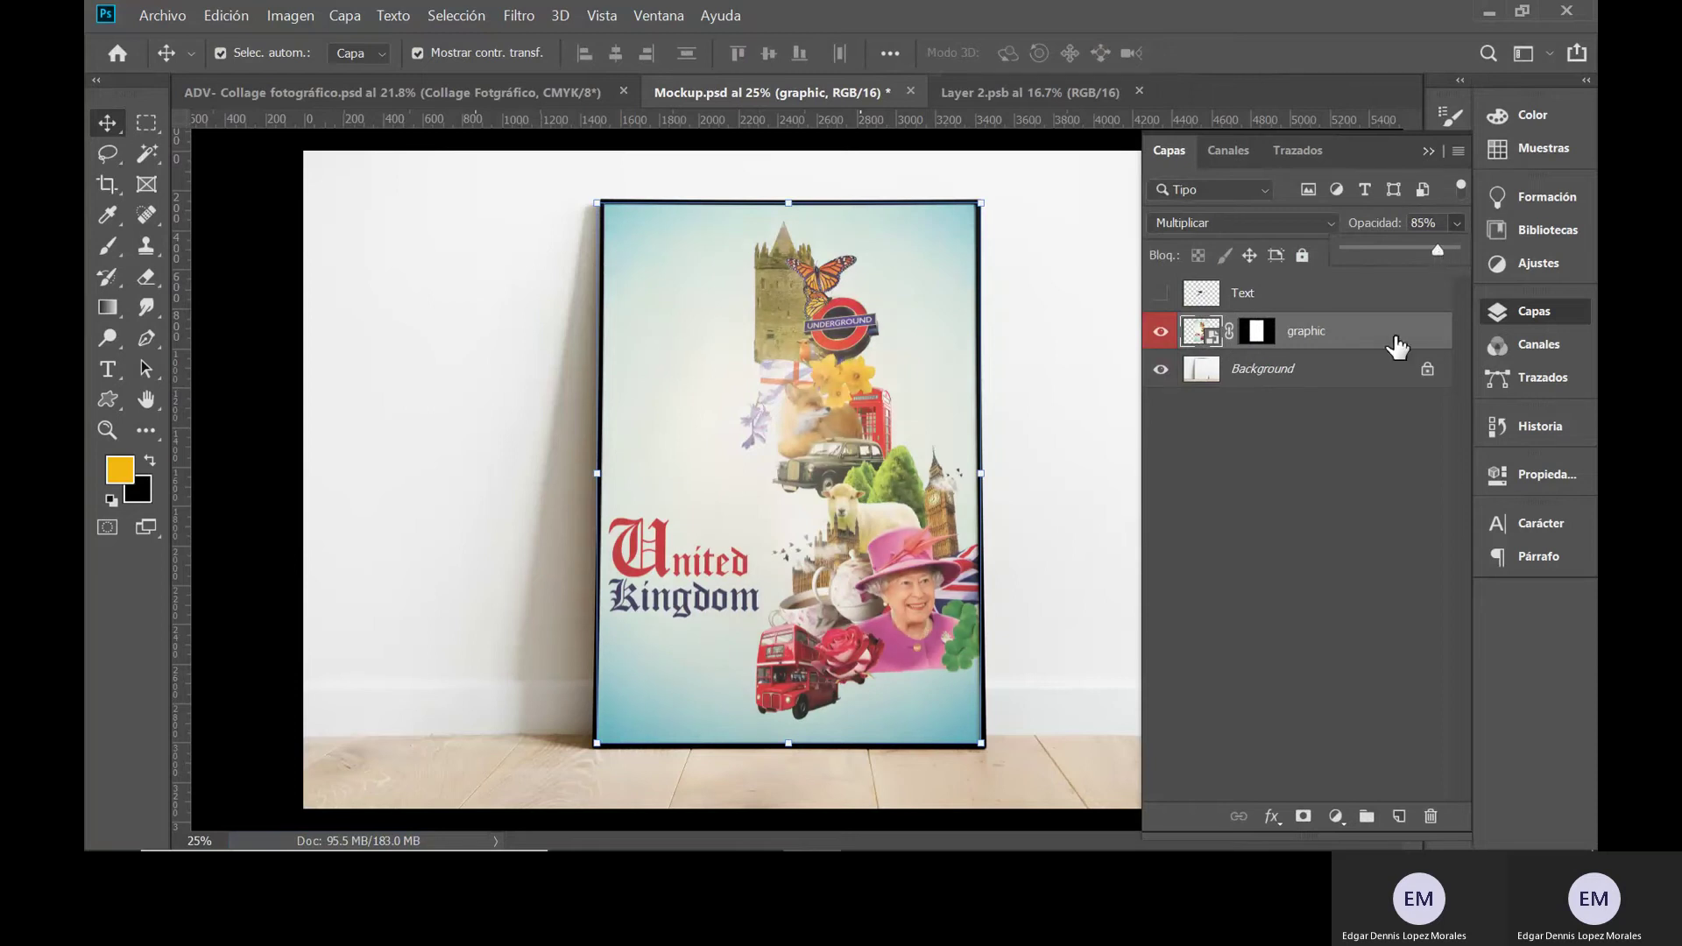
{"action": "left_click_drag", "start_coordinate": [1437, 249], "coordinate": [1435, 249]}
{"action": "left_click", "coordinate": [1042, 448]}
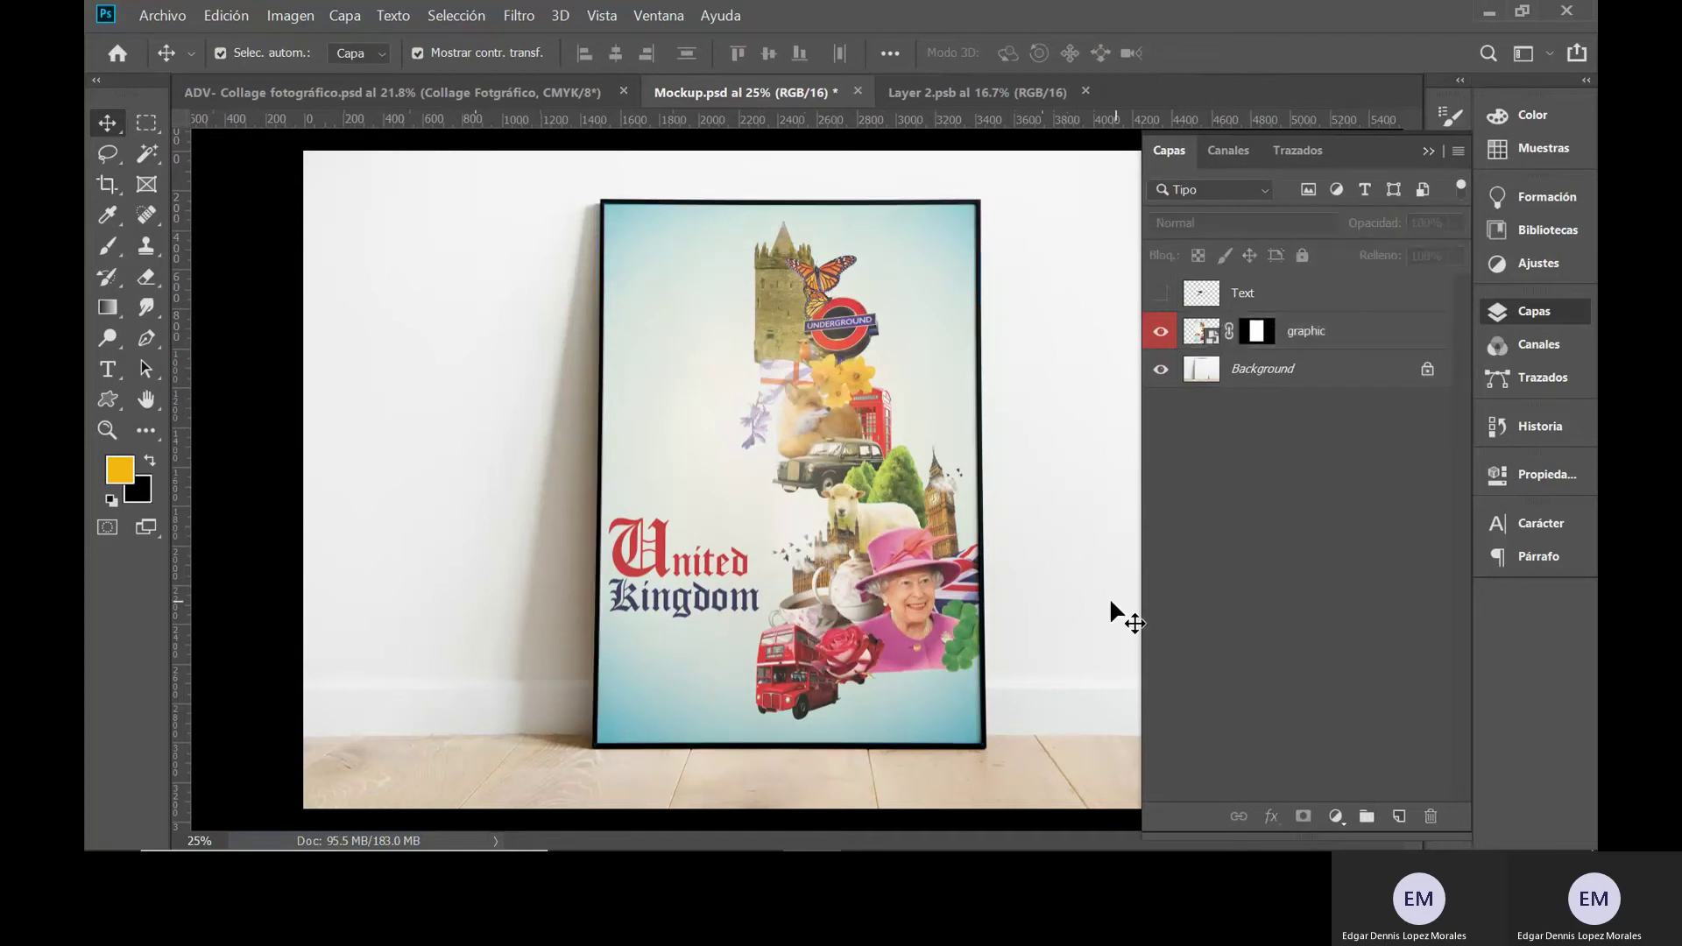
{"action": "scroll", "coordinate": [961, 535], "scroll_direction": "down", "scroll_amount": 3}
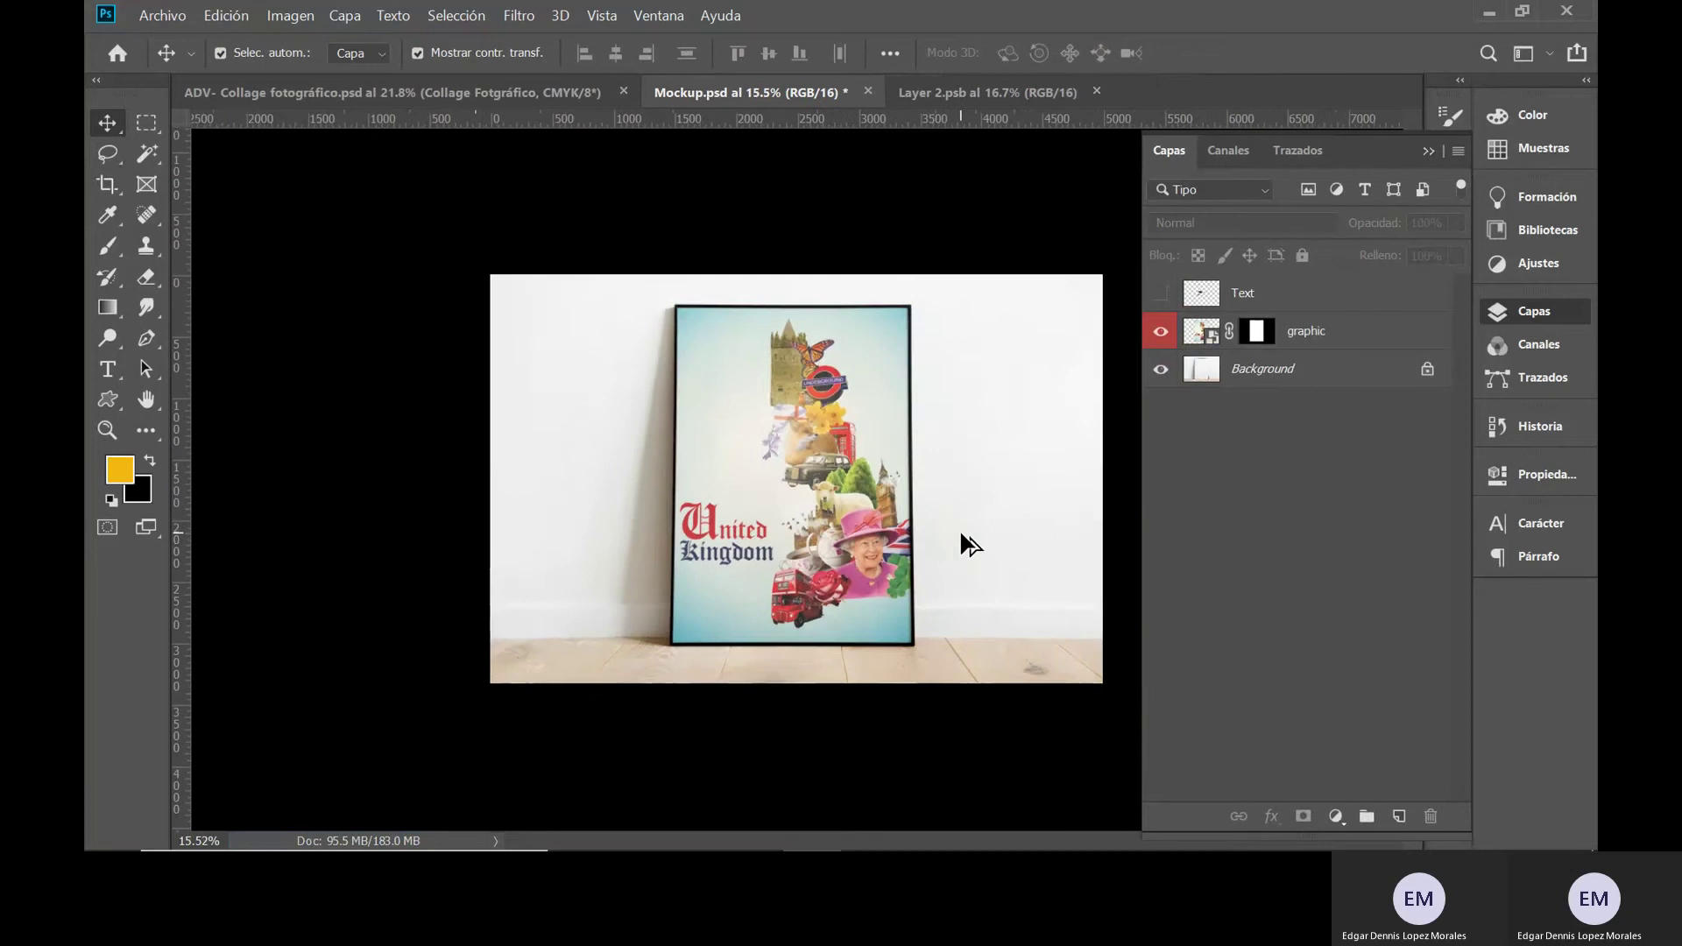
{"action": "scroll", "coordinate": [964, 536], "scroll_direction": "up", "scroll_amount": 2}
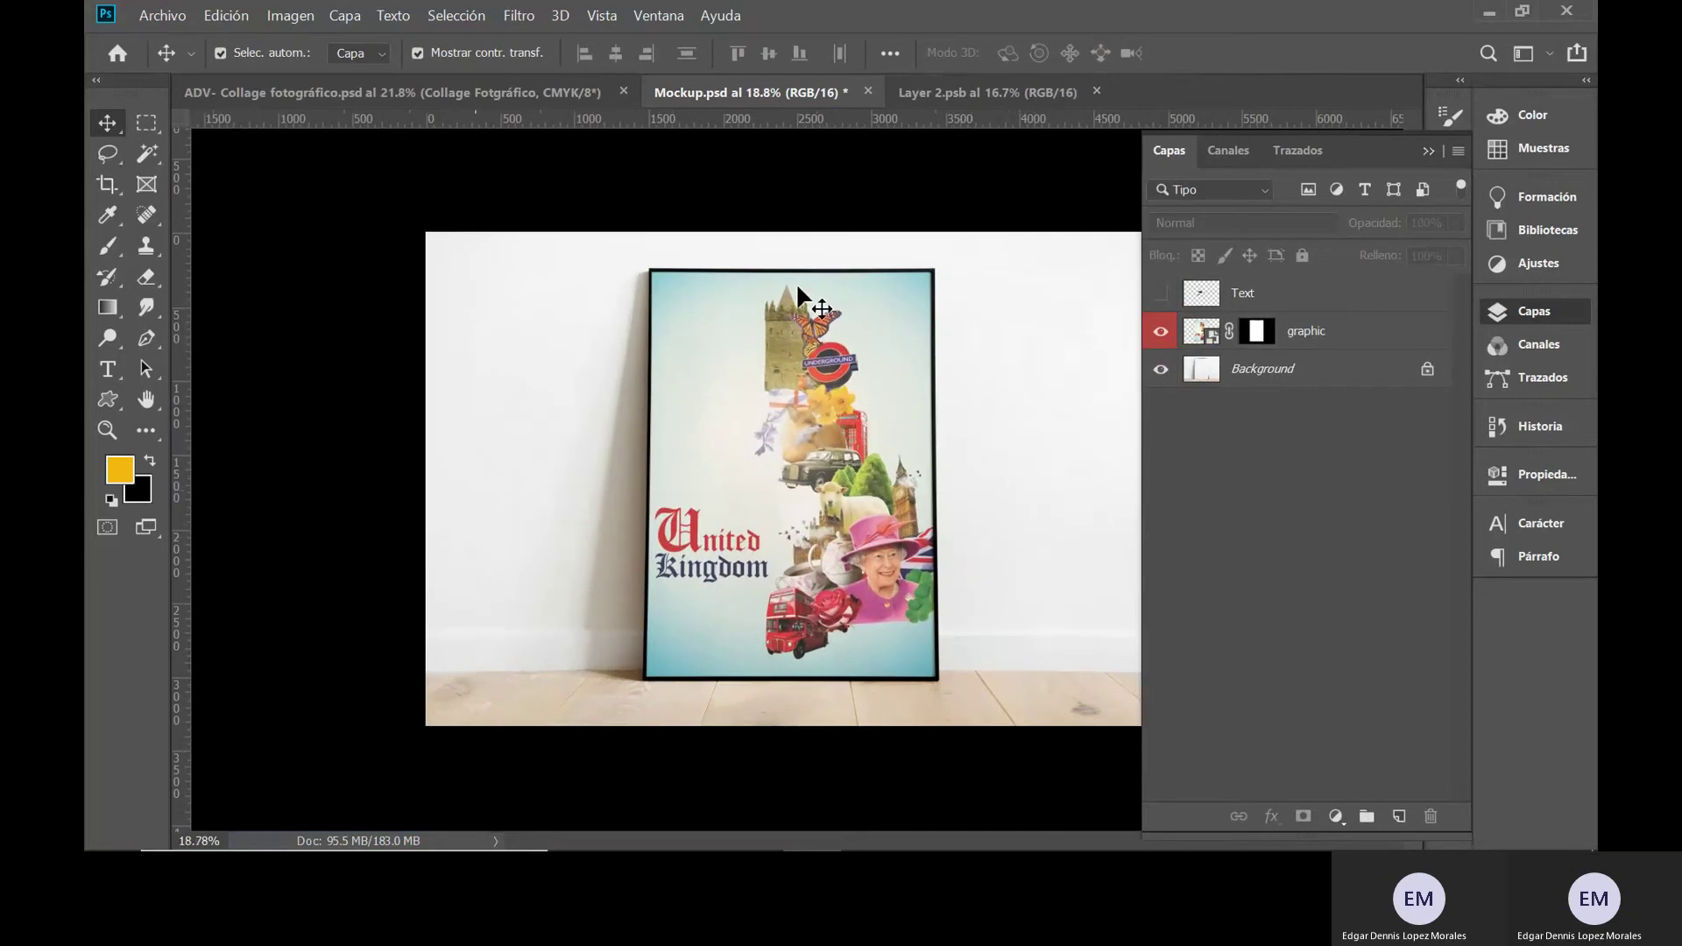
- Add a new layer above the collage in Layer 2.psb and set the Rectangle tool to no fill with a white stroke
{"action": "left_click", "coordinate": [954, 91]}
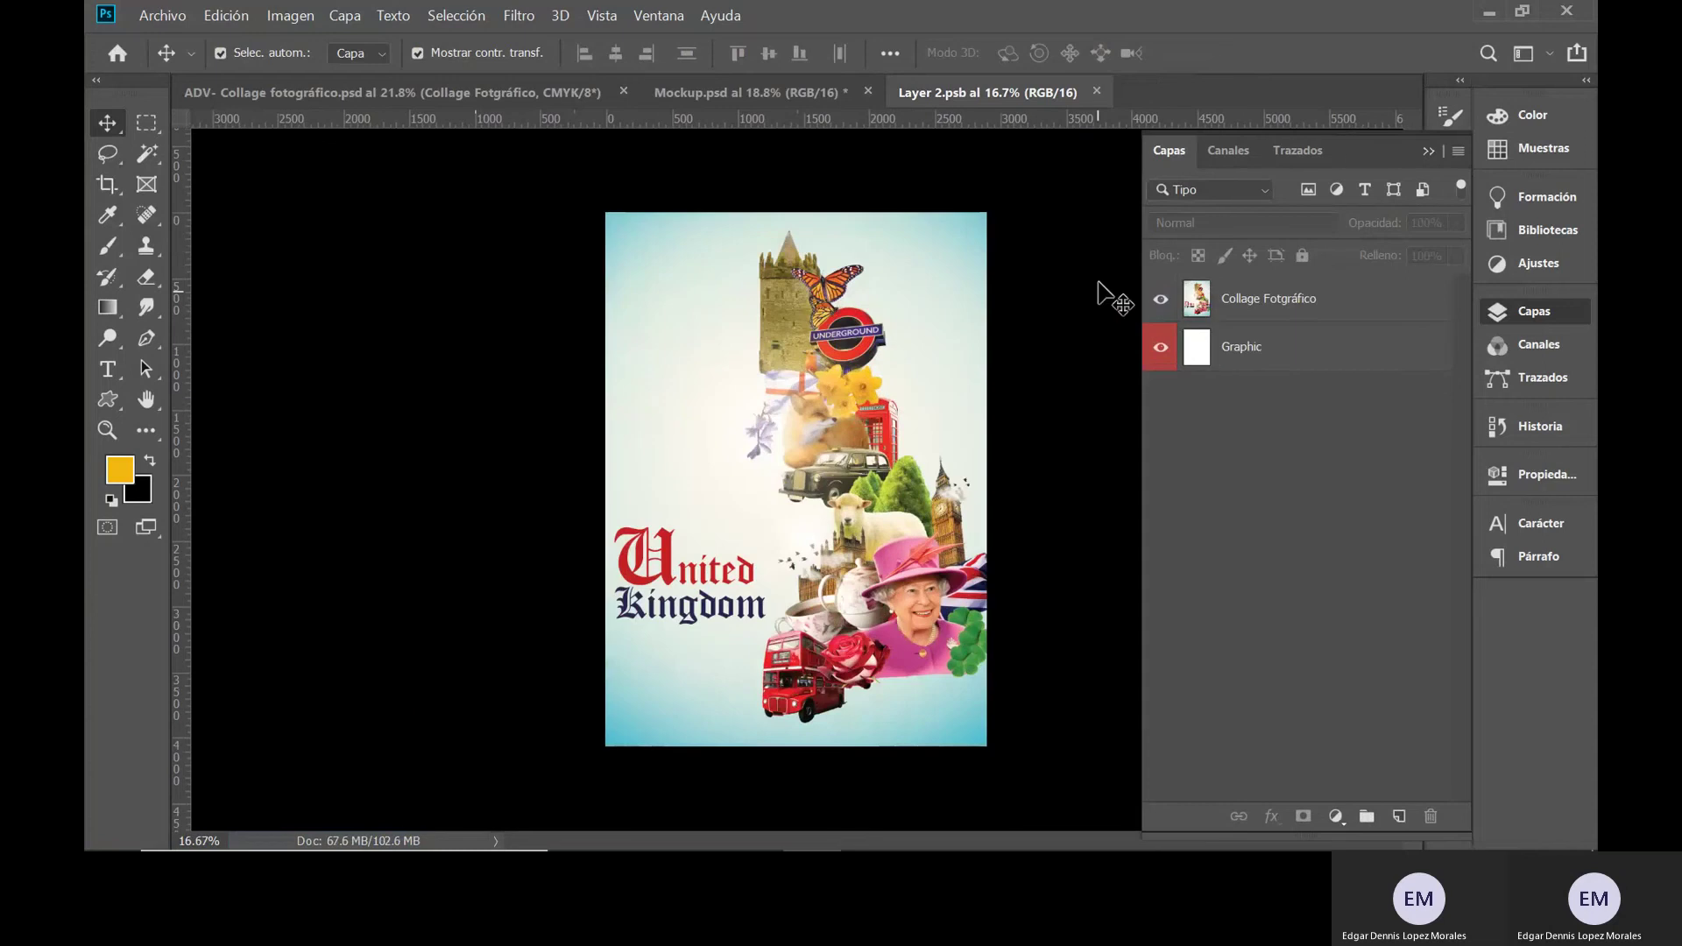
{"action": "left_click", "coordinate": [1399, 816]}
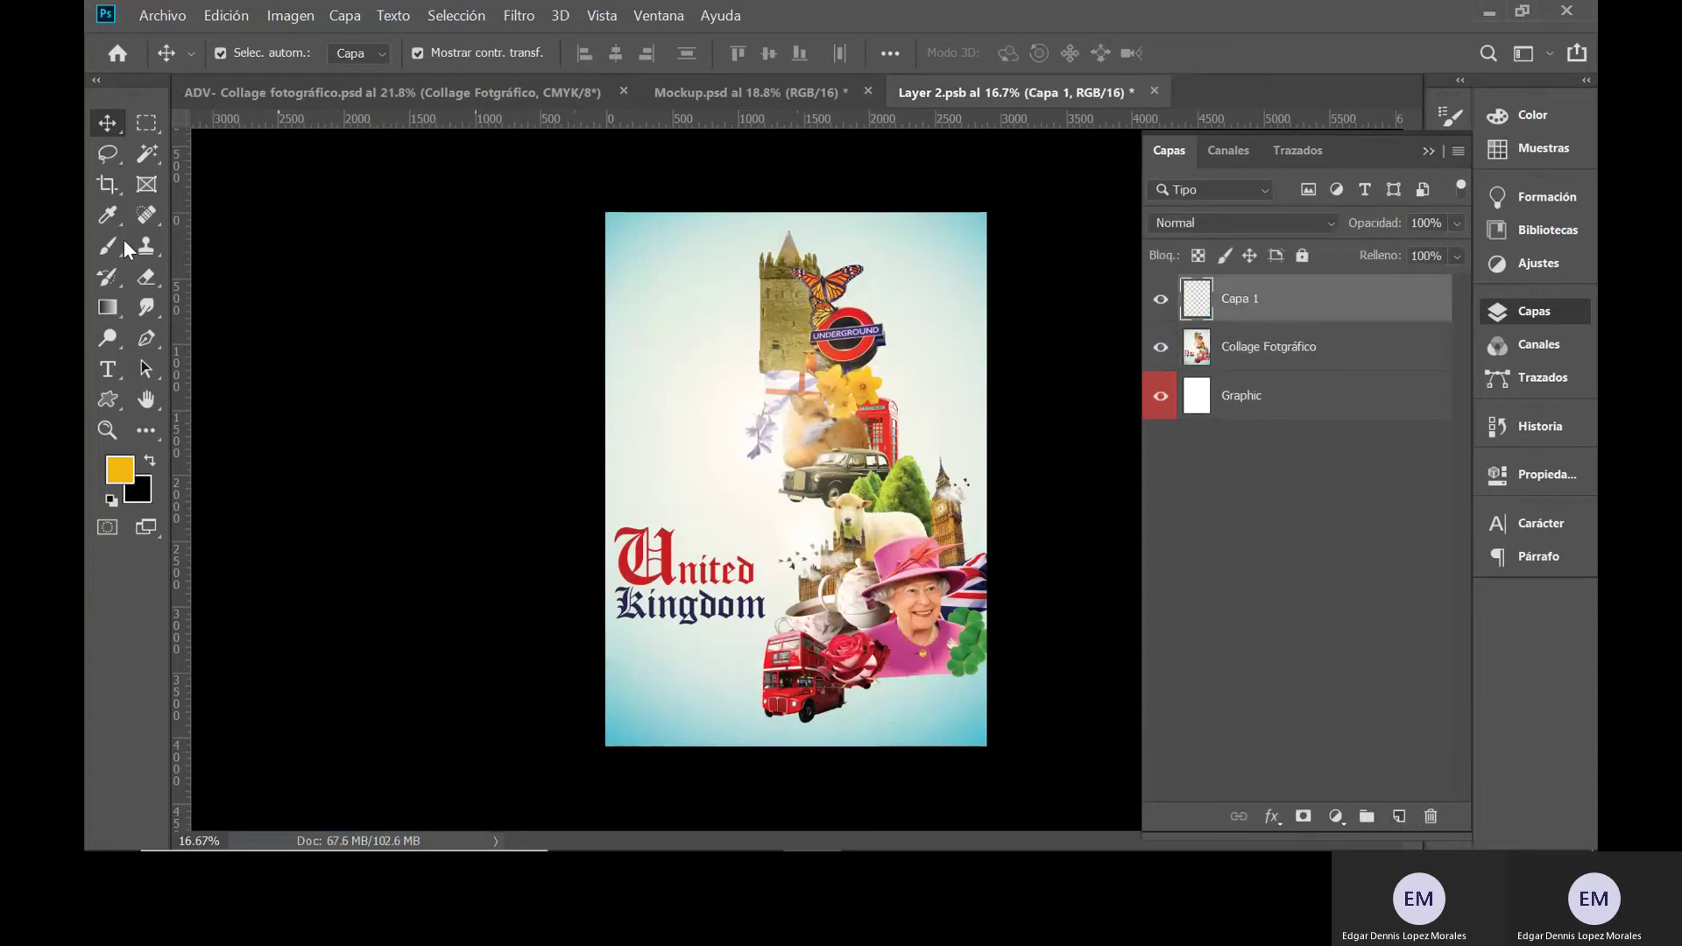
{"action": "left_click", "coordinate": [113, 399]}
{"action": "left_click", "coordinate": [200, 397]}
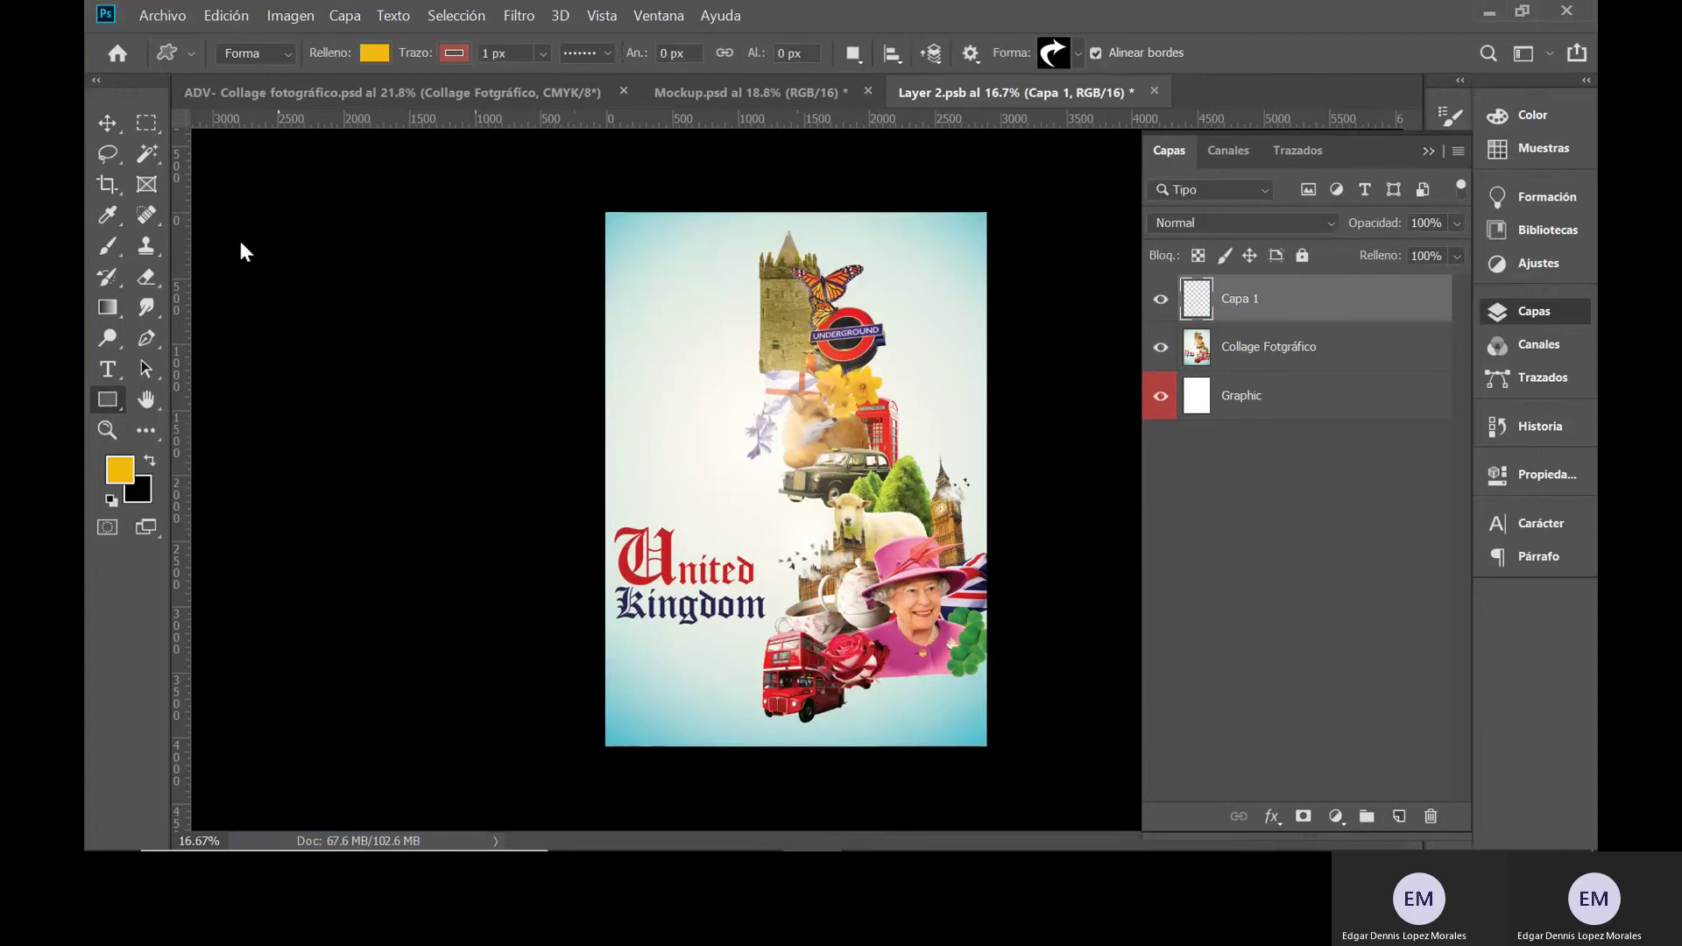
{"action": "left_click", "coordinate": [375, 51]}
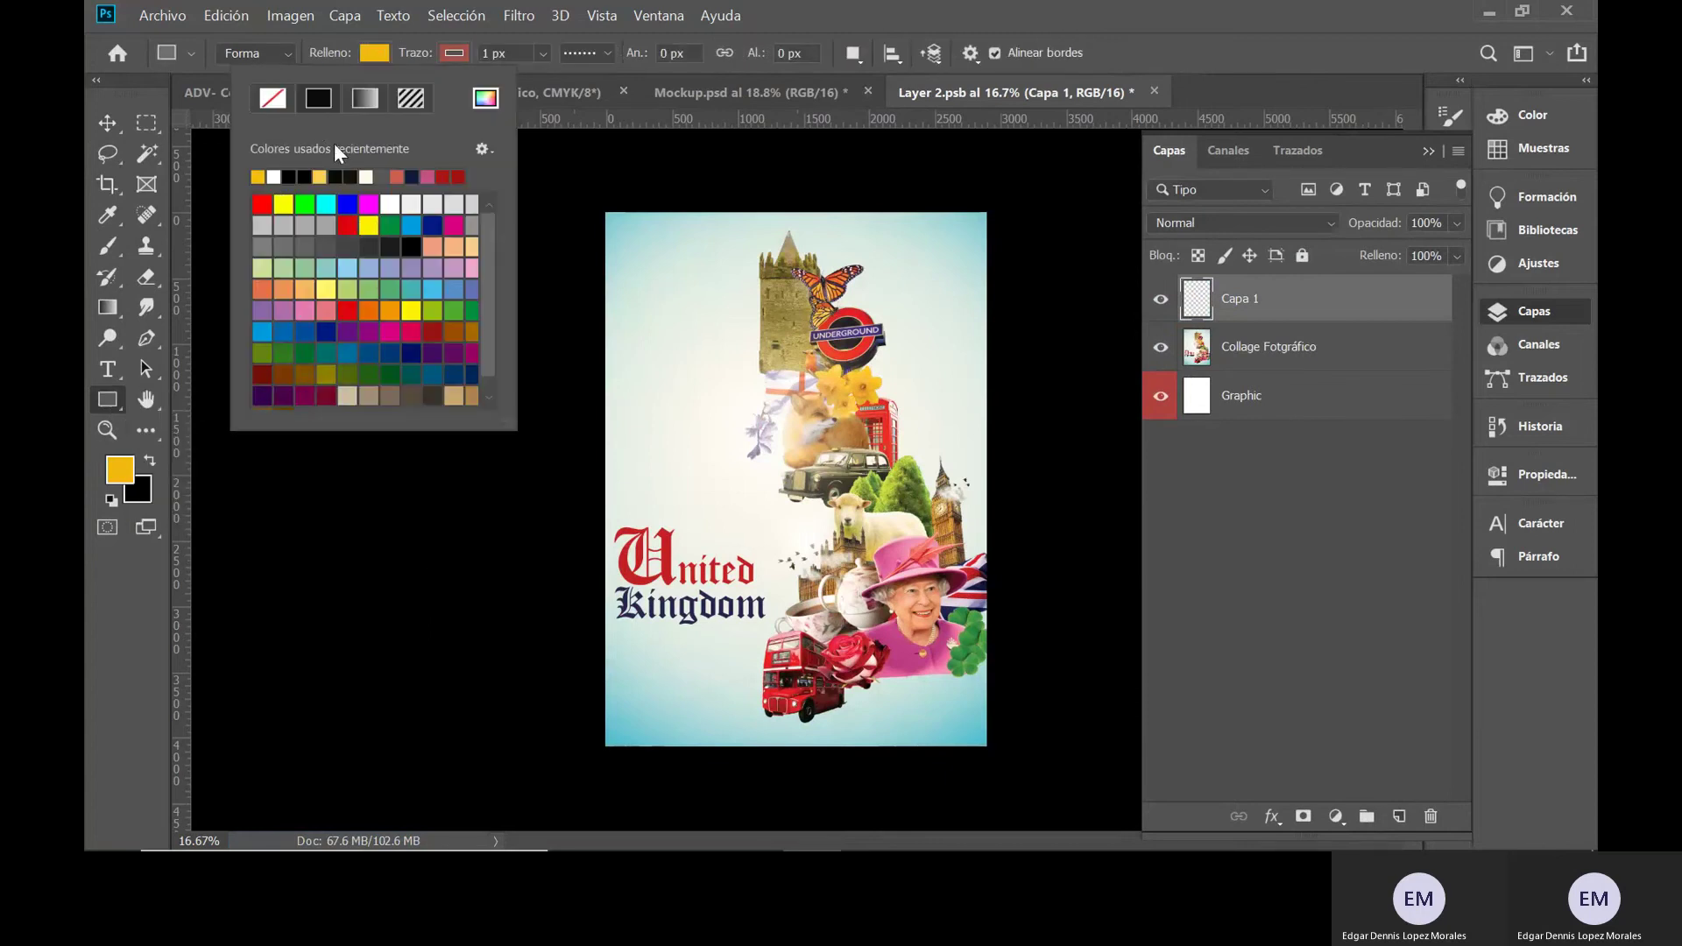
{"action": "left_click", "coordinate": [273, 99]}
{"action": "left_click", "coordinate": [456, 55]}
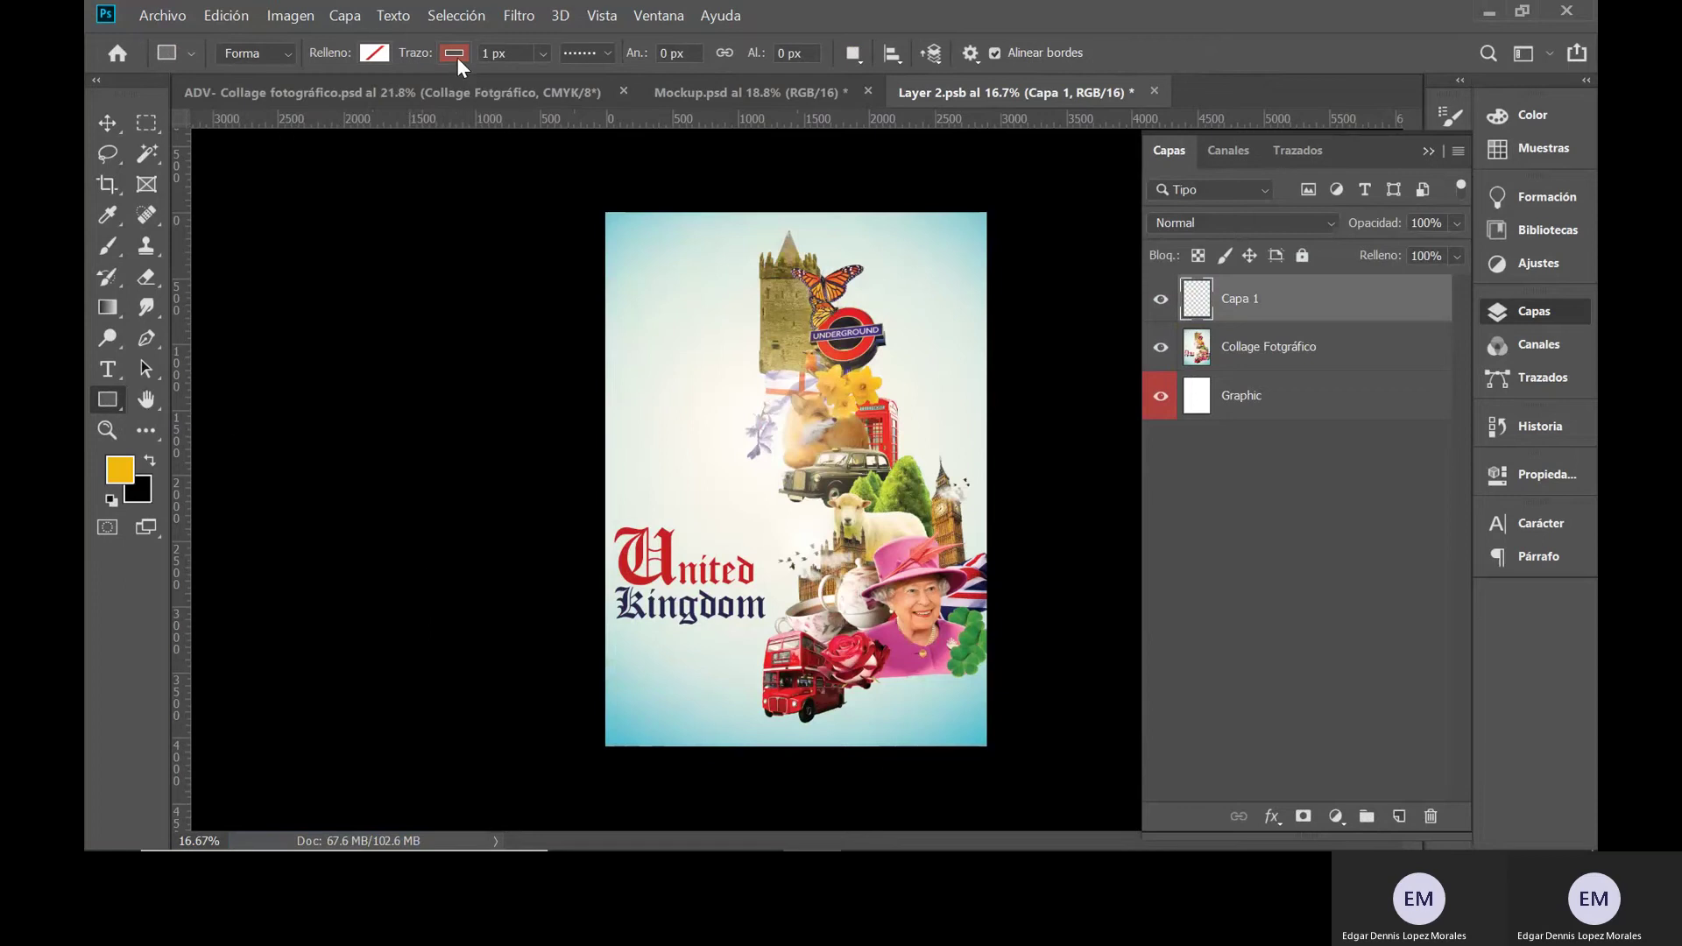
{"action": "left_click", "coordinate": [455, 54]}
{"action": "left_click", "coordinate": [353, 177]}
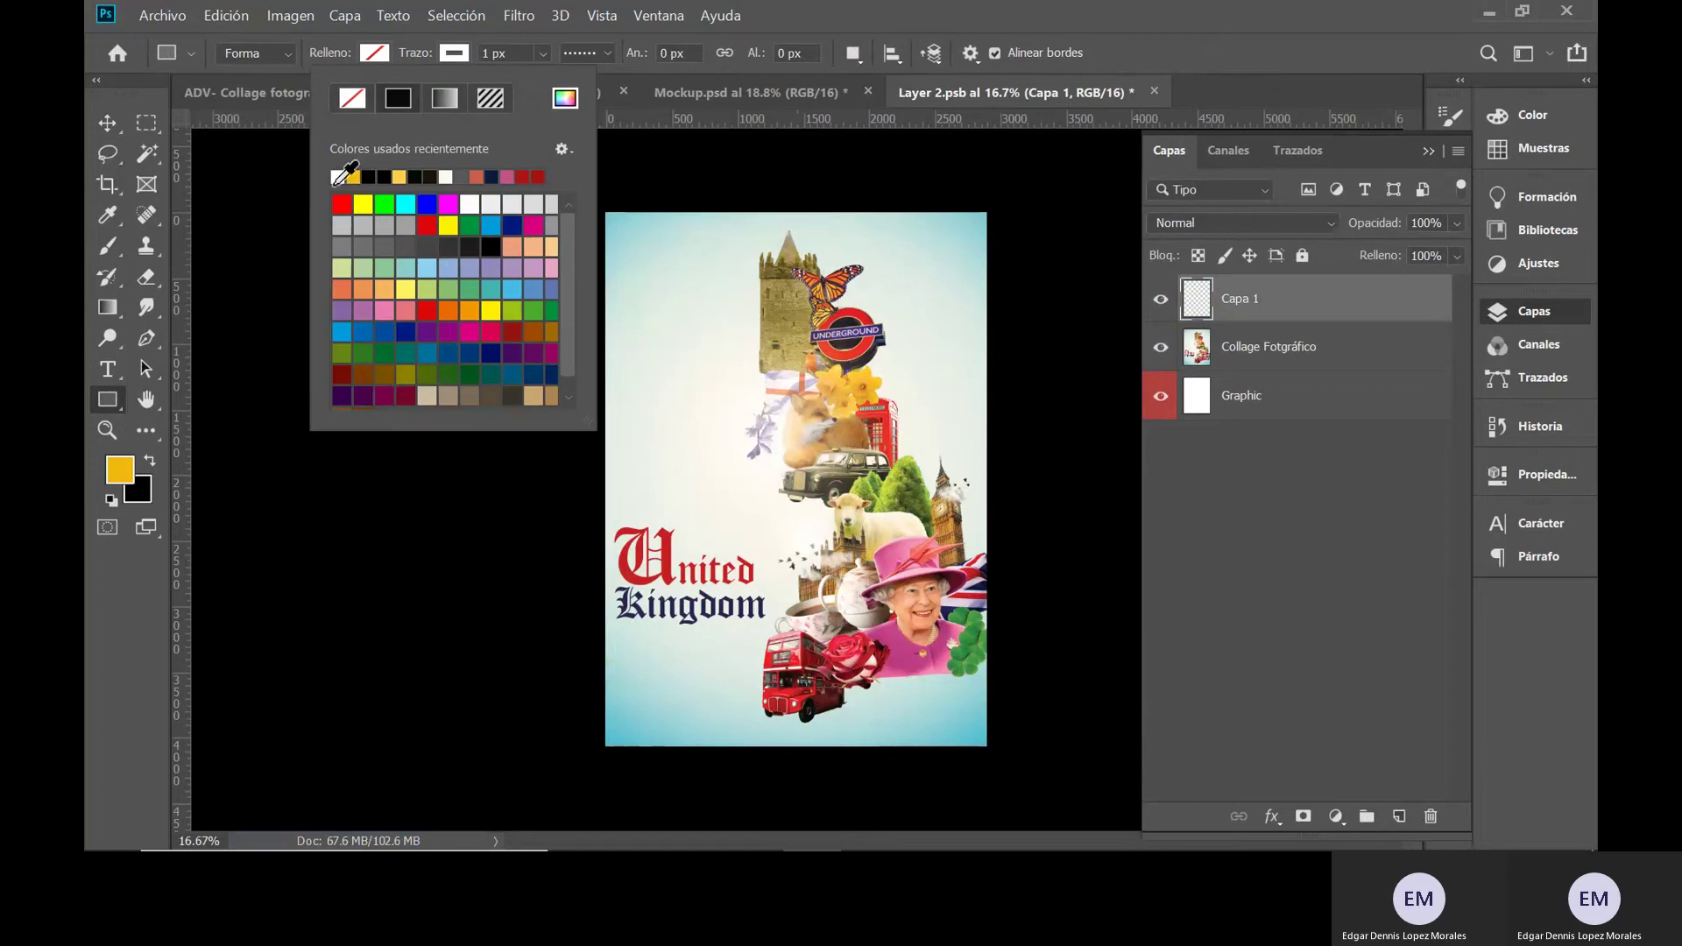
- Draw a rectangle about 2902 × 4060 px around the canvas edges with a 7.41 px stroke, and show the layers again
{"action": "left_click", "coordinate": [544, 53]}
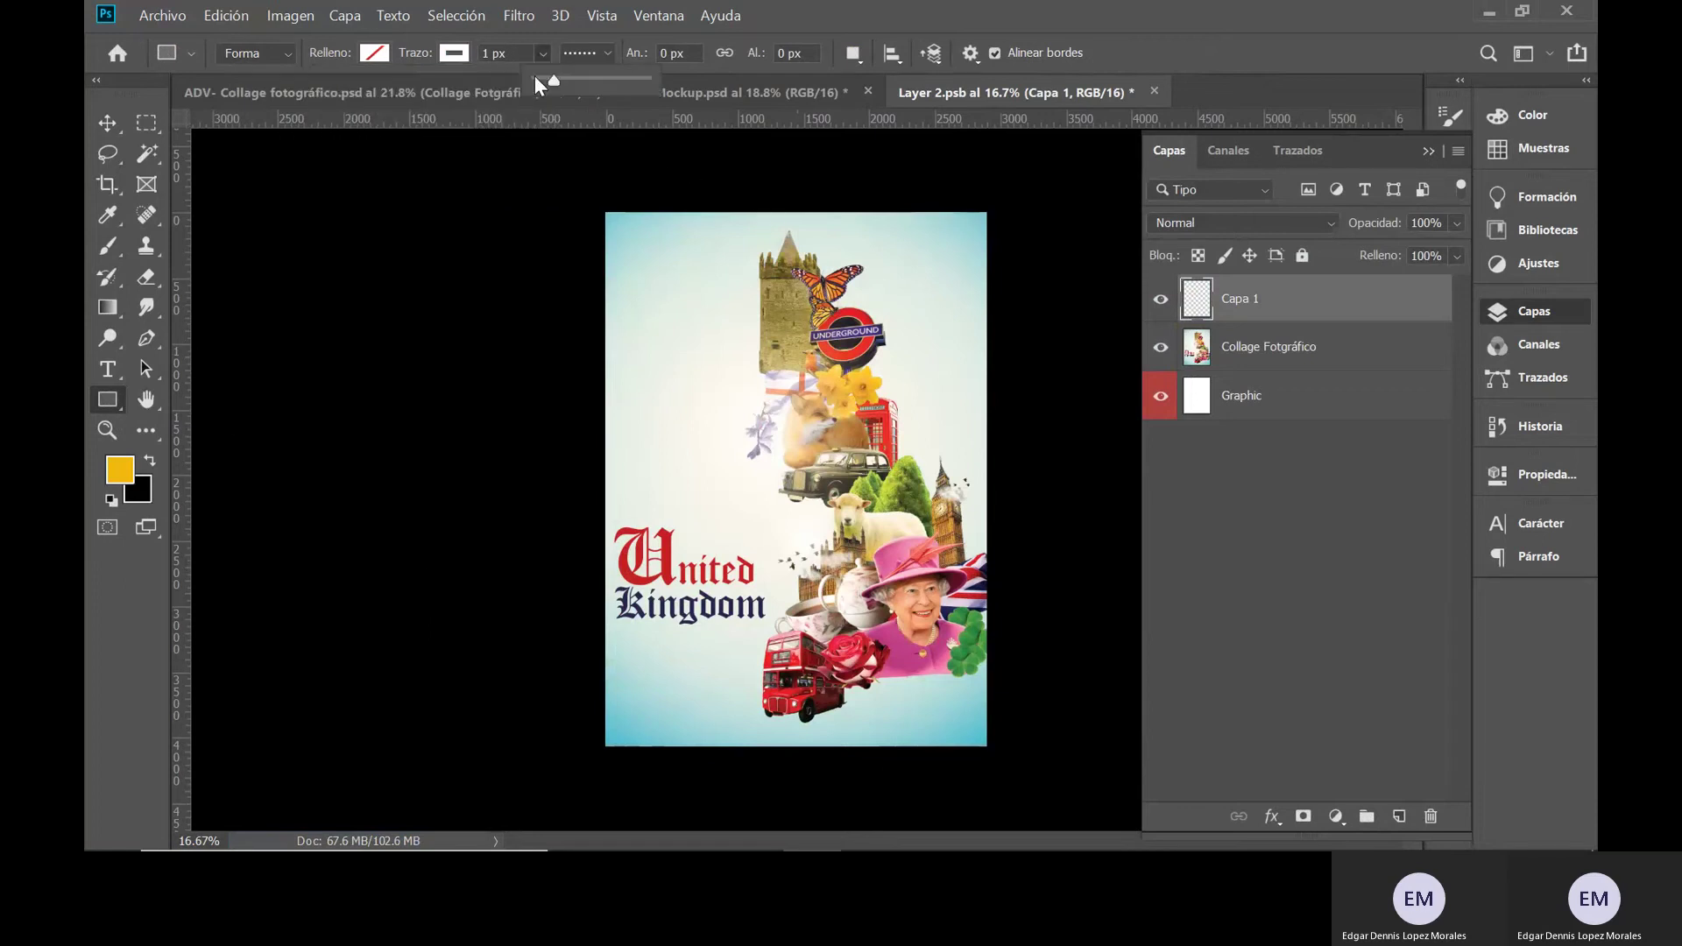
{"action": "left_click_drag", "start_coordinate": [549, 82], "coordinate": [556, 81]}
{"action": "left_click", "coordinate": [603, 208]}
{"action": "mouse_move", "coordinate": [605, 211]}
{"action": "left_mouse_down"}
{"action": "mouse_move", "coordinate": [927, 589]}
{"action": "mouse_move", "coordinate": [987, 746]}
{"action": "left_mouse_up"}
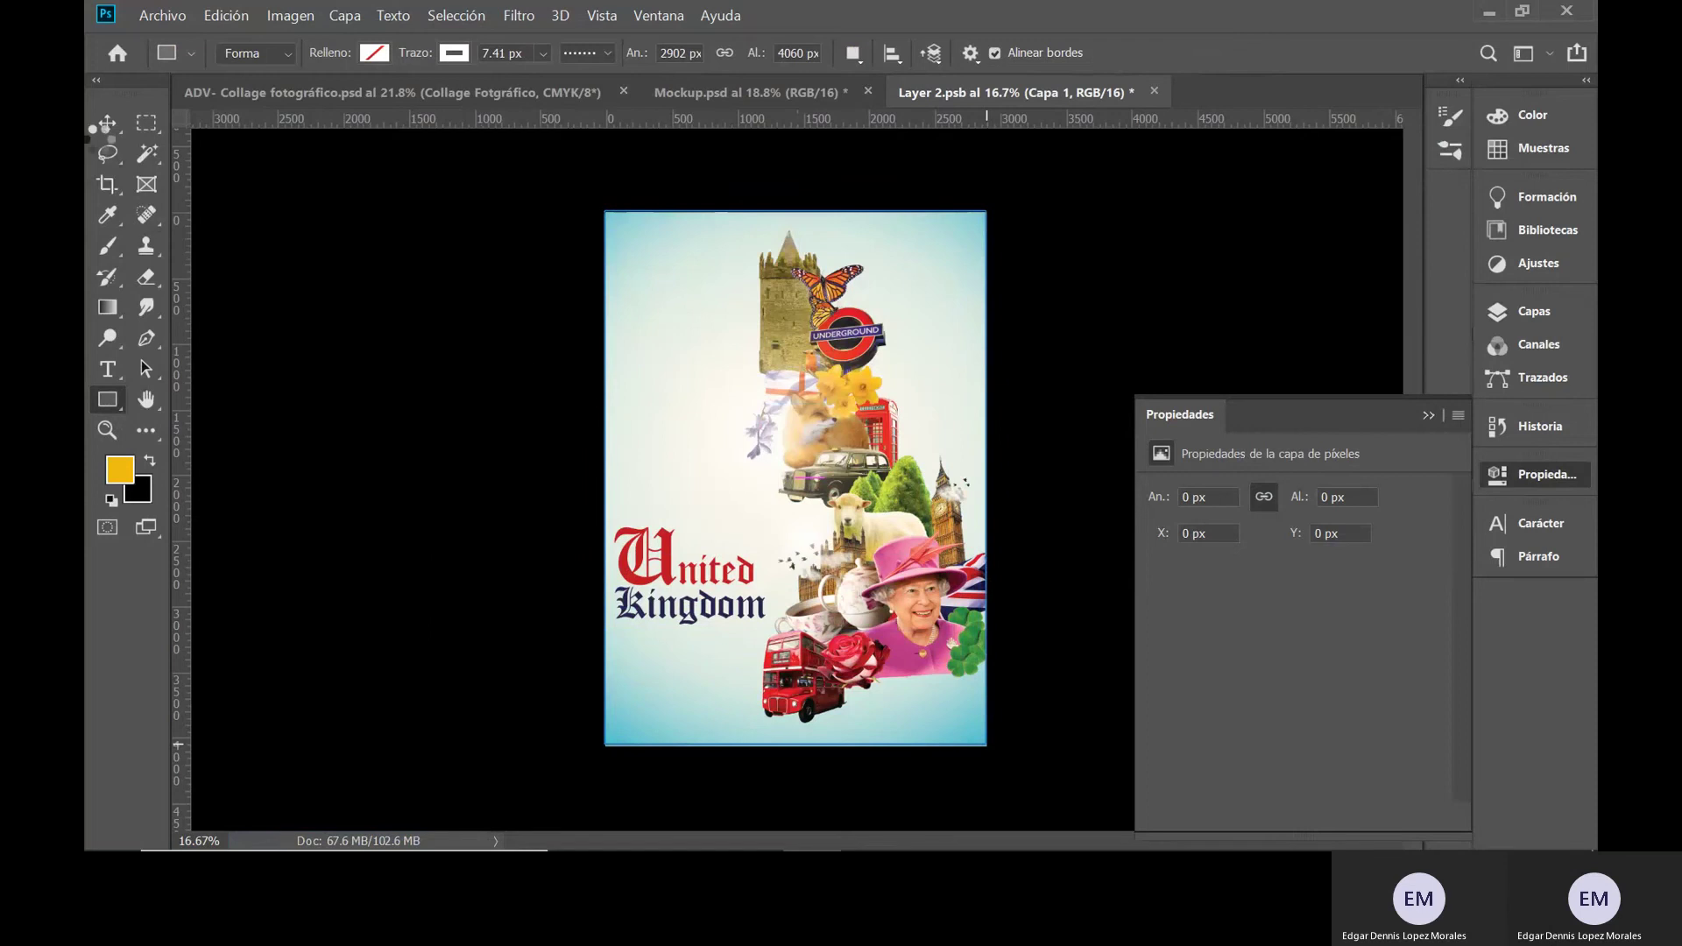
{"action": "left_click", "coordinate": [98, 128]}
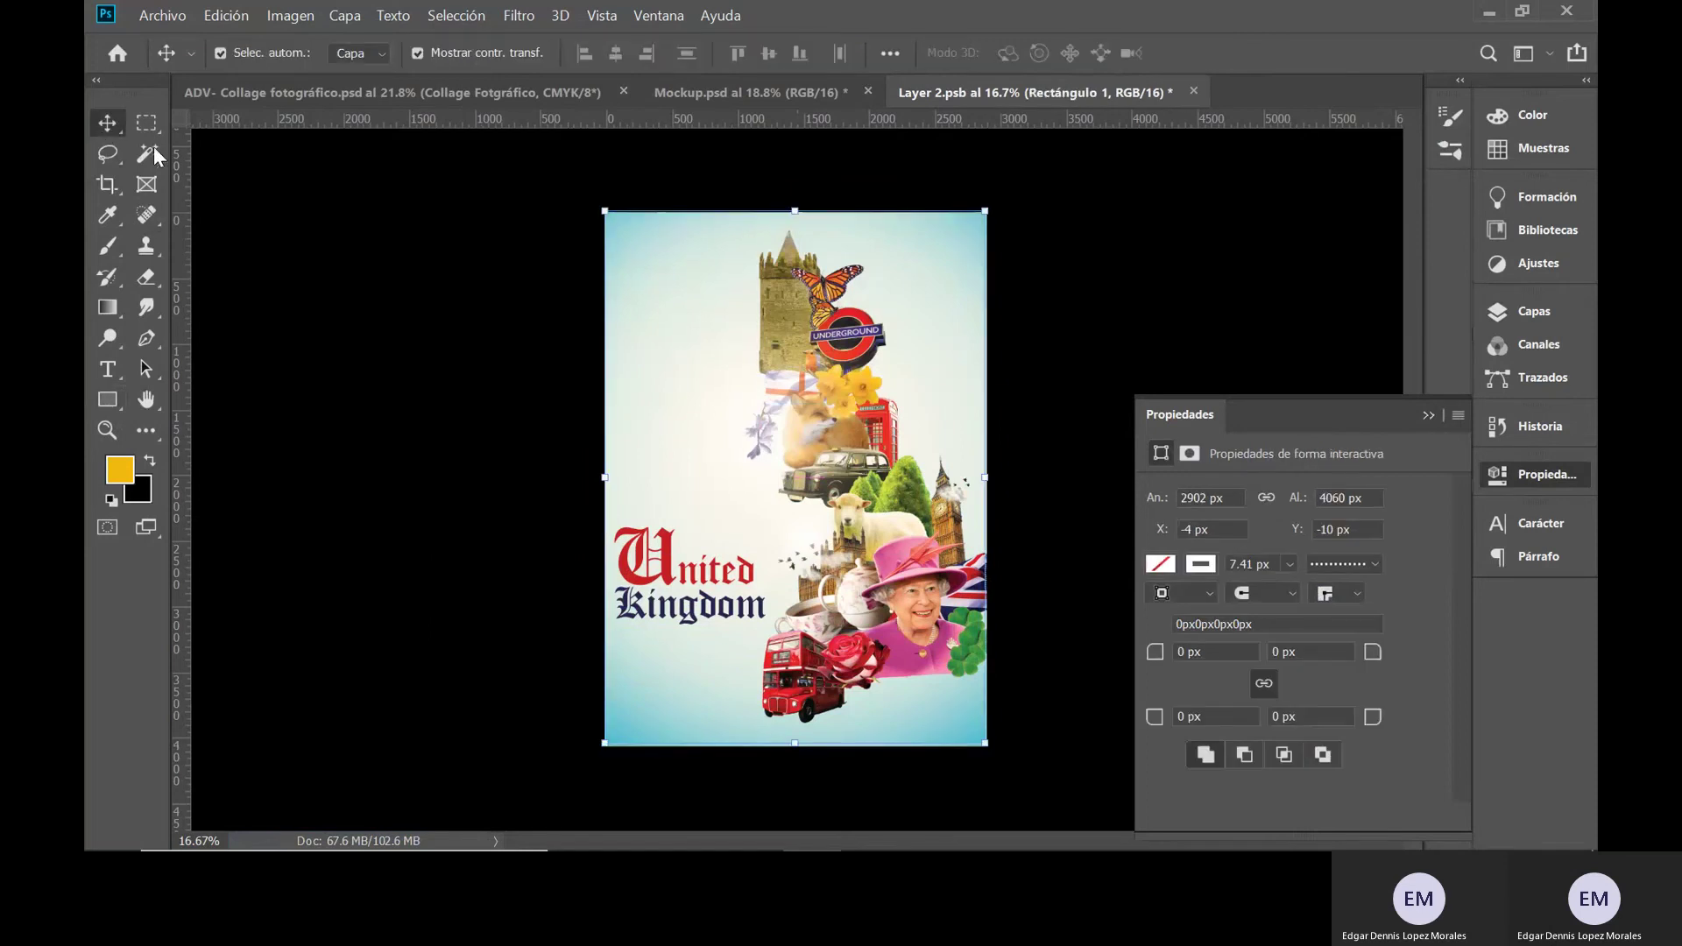
{"action": "left_click", "coordinate": [1533, 312]}
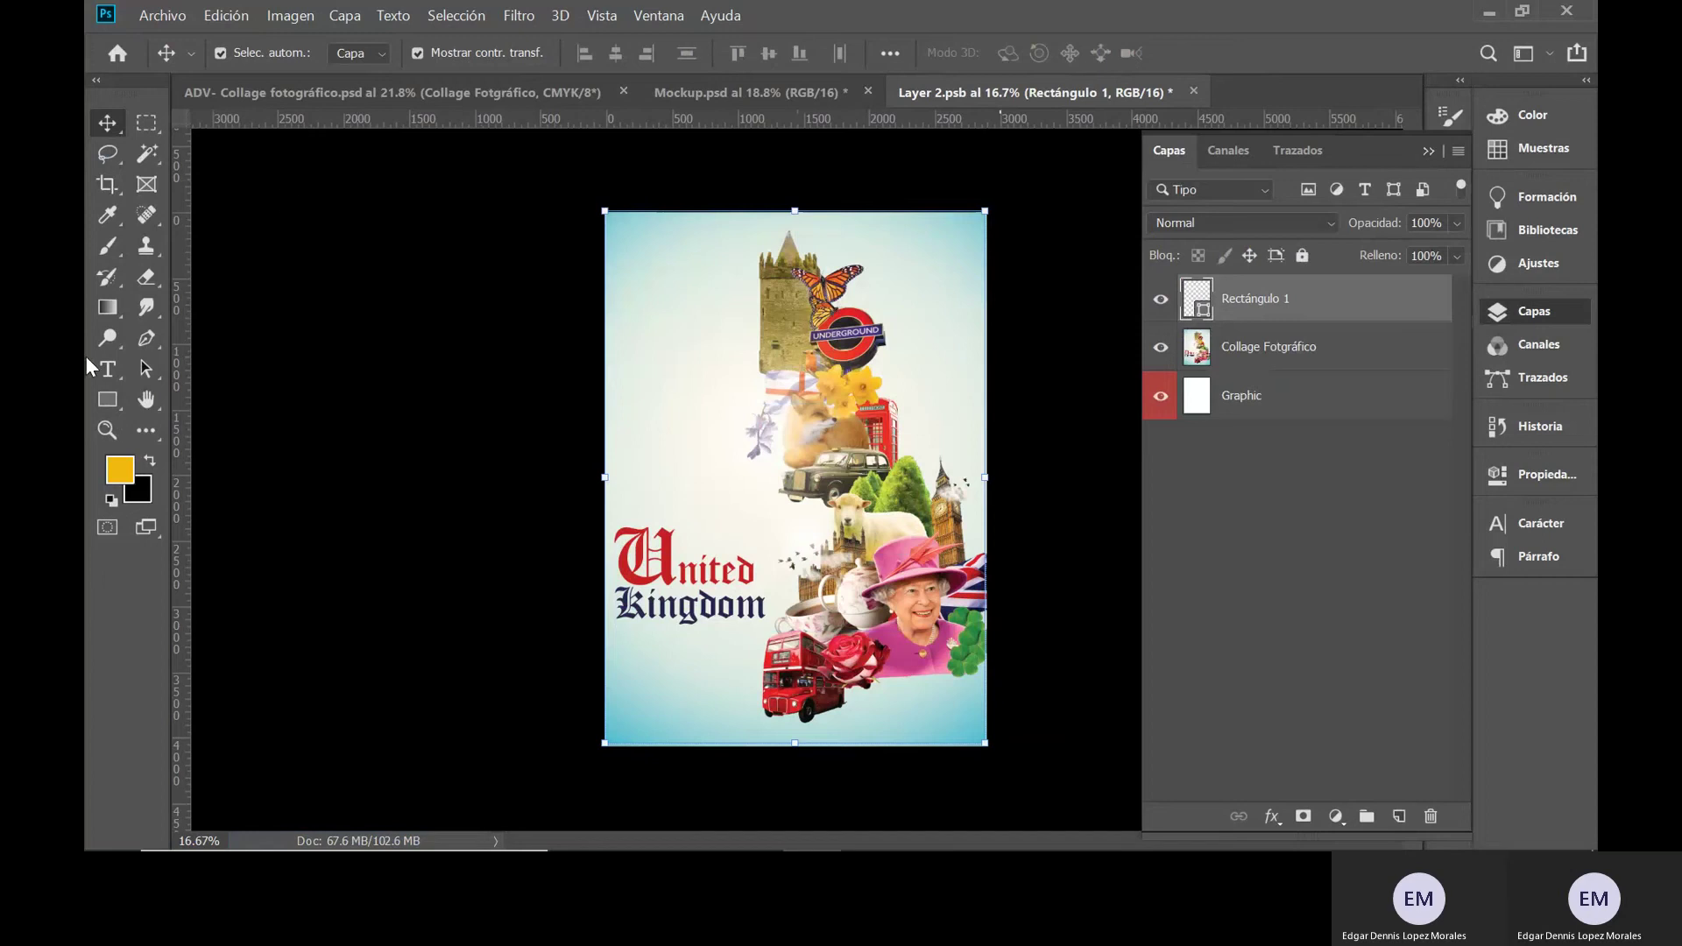
- Set the border rectangle's stroke to about 78.37 px and change its line style from dotted to solid
{"action": "left_click", "coordinate": [107, 401]}
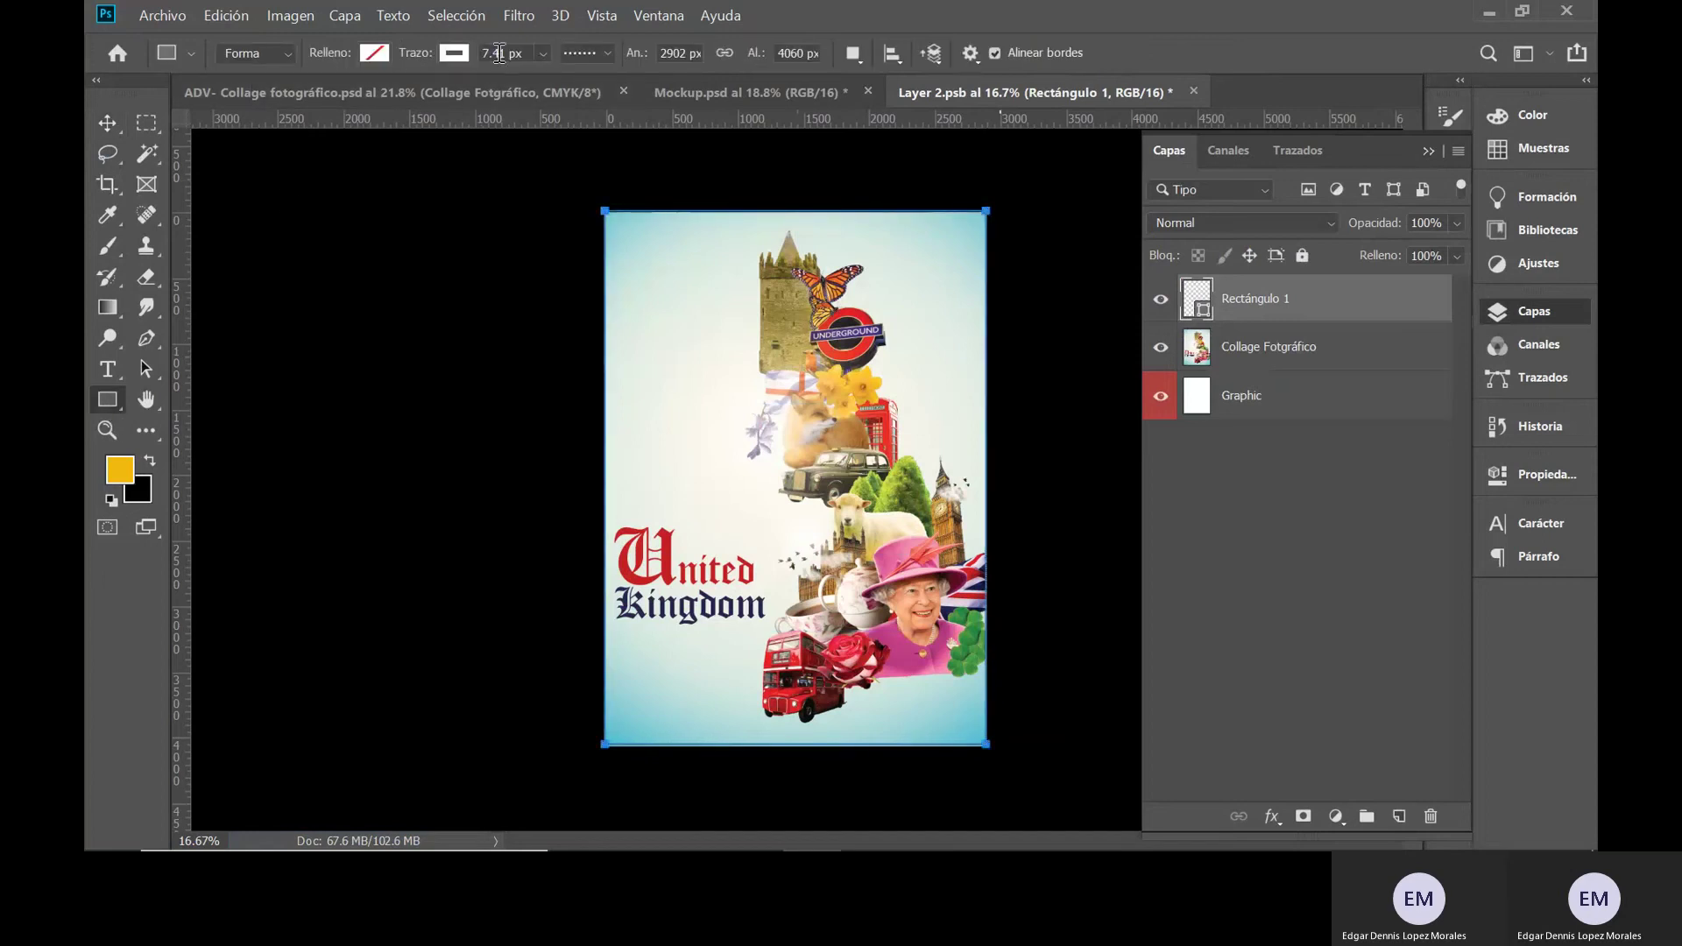
{"action": "left_click", "coordinate": [540, 54]}
{"action": "left_click_drag", "start_coordinate": [555, 80], "coordinate": [585, 81]}
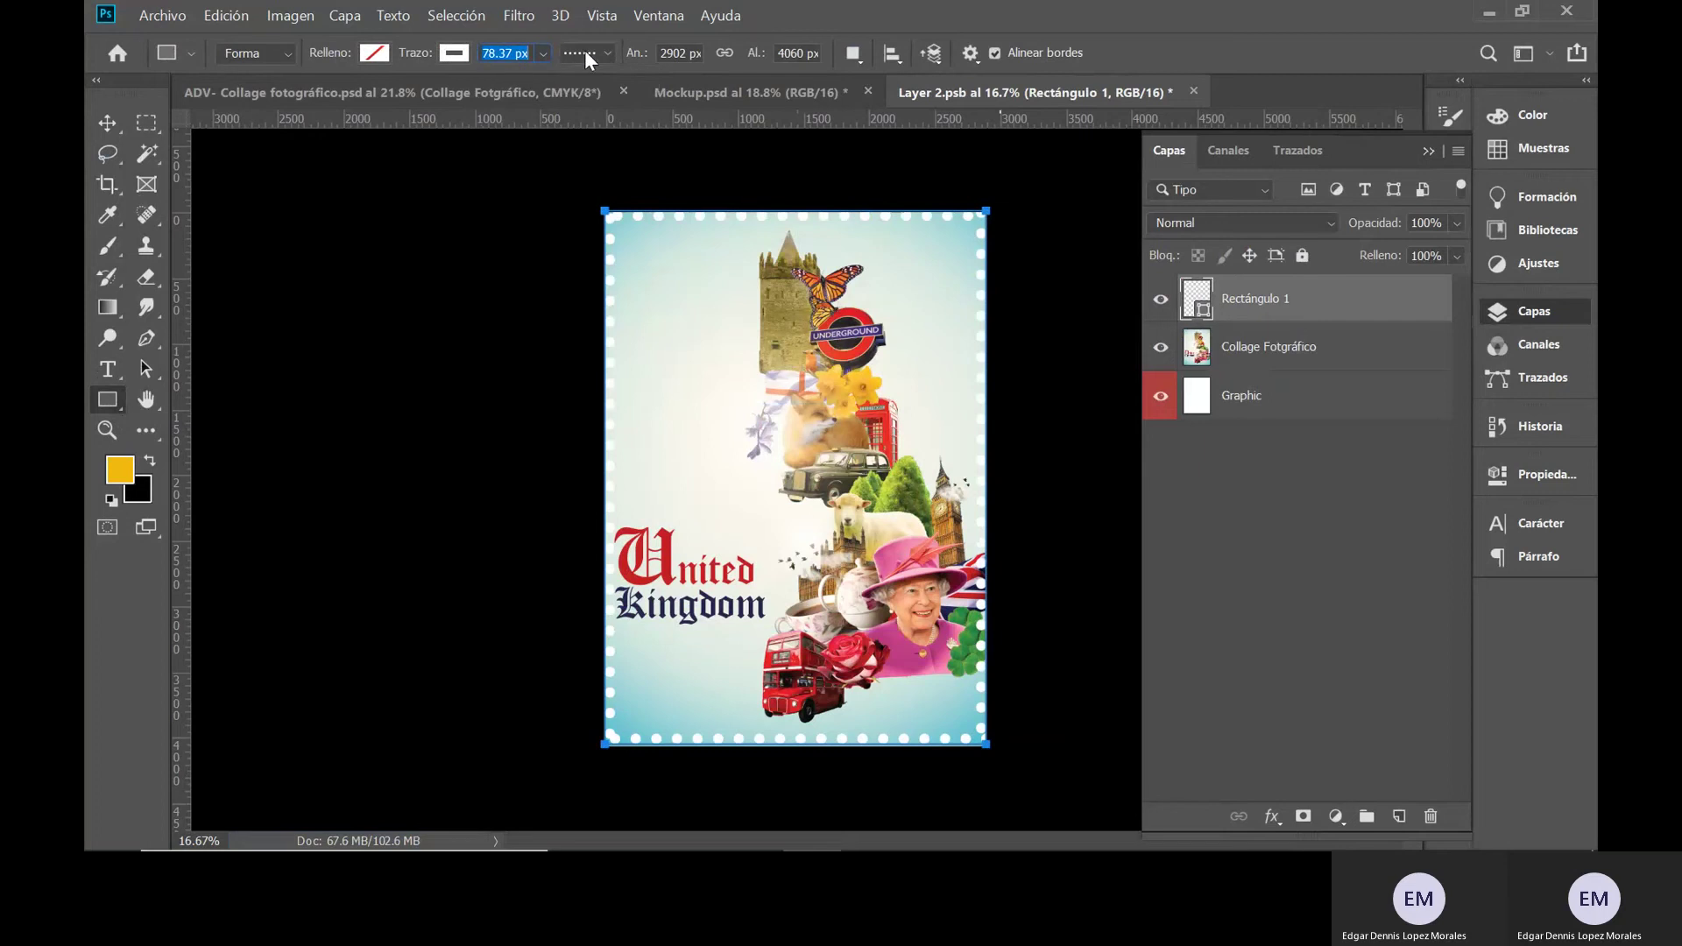
{"action": "left_click", "coordinate": [585, 53]}
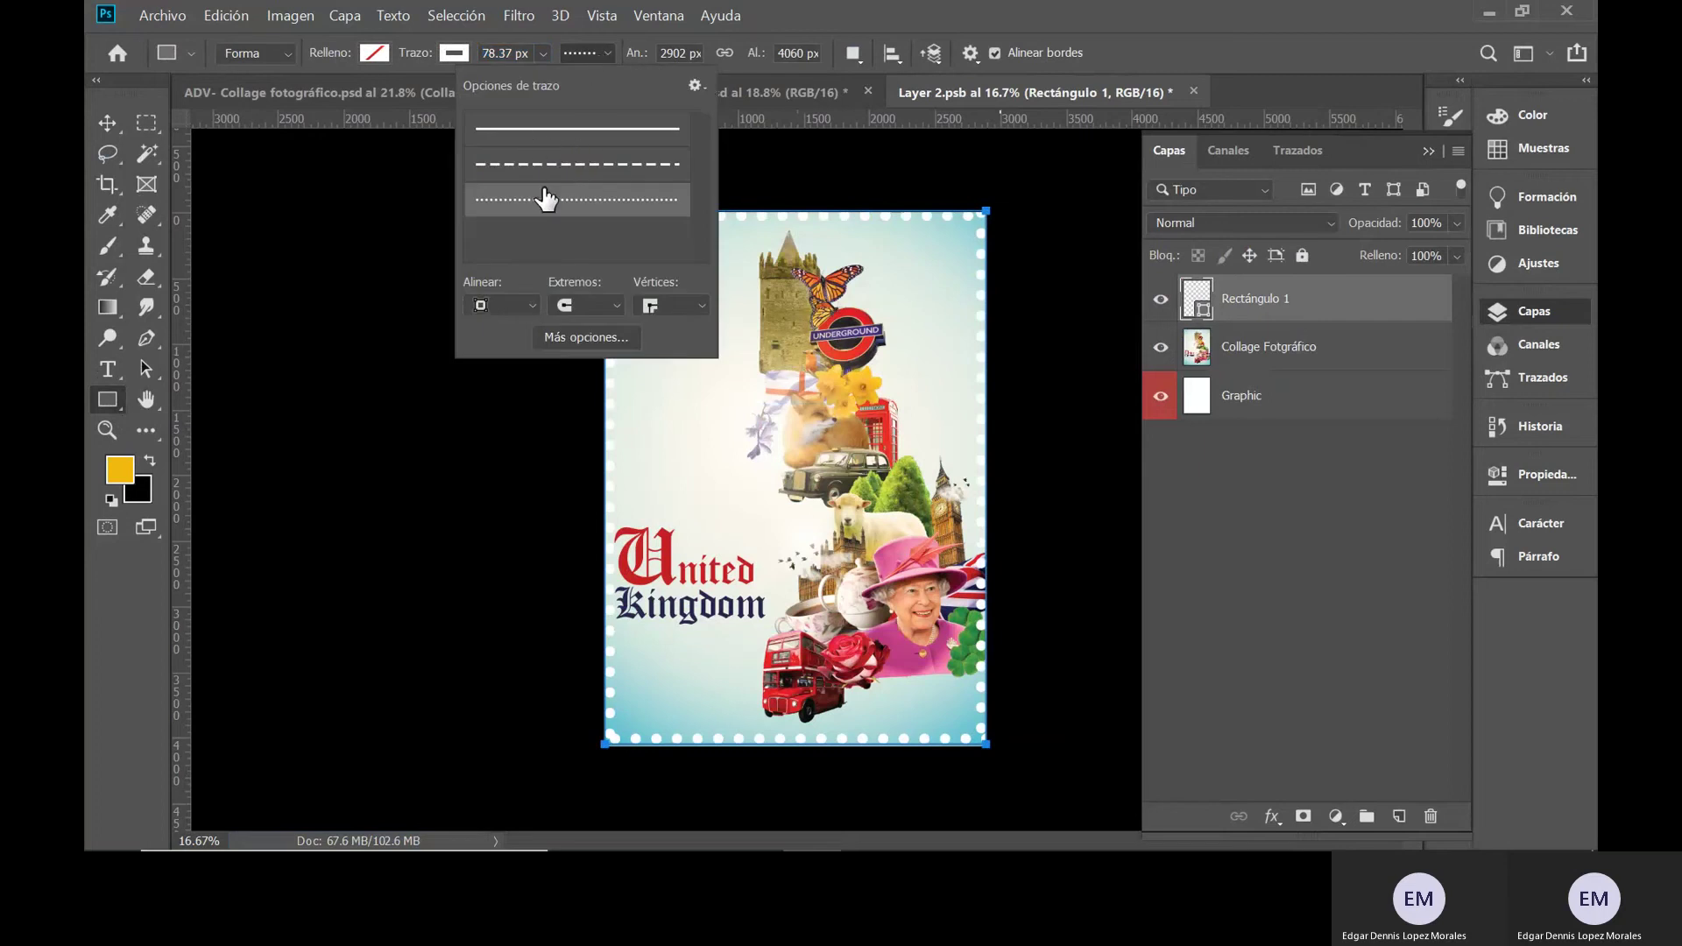
{"action": "left_click", "coordinate": [544, 133]}
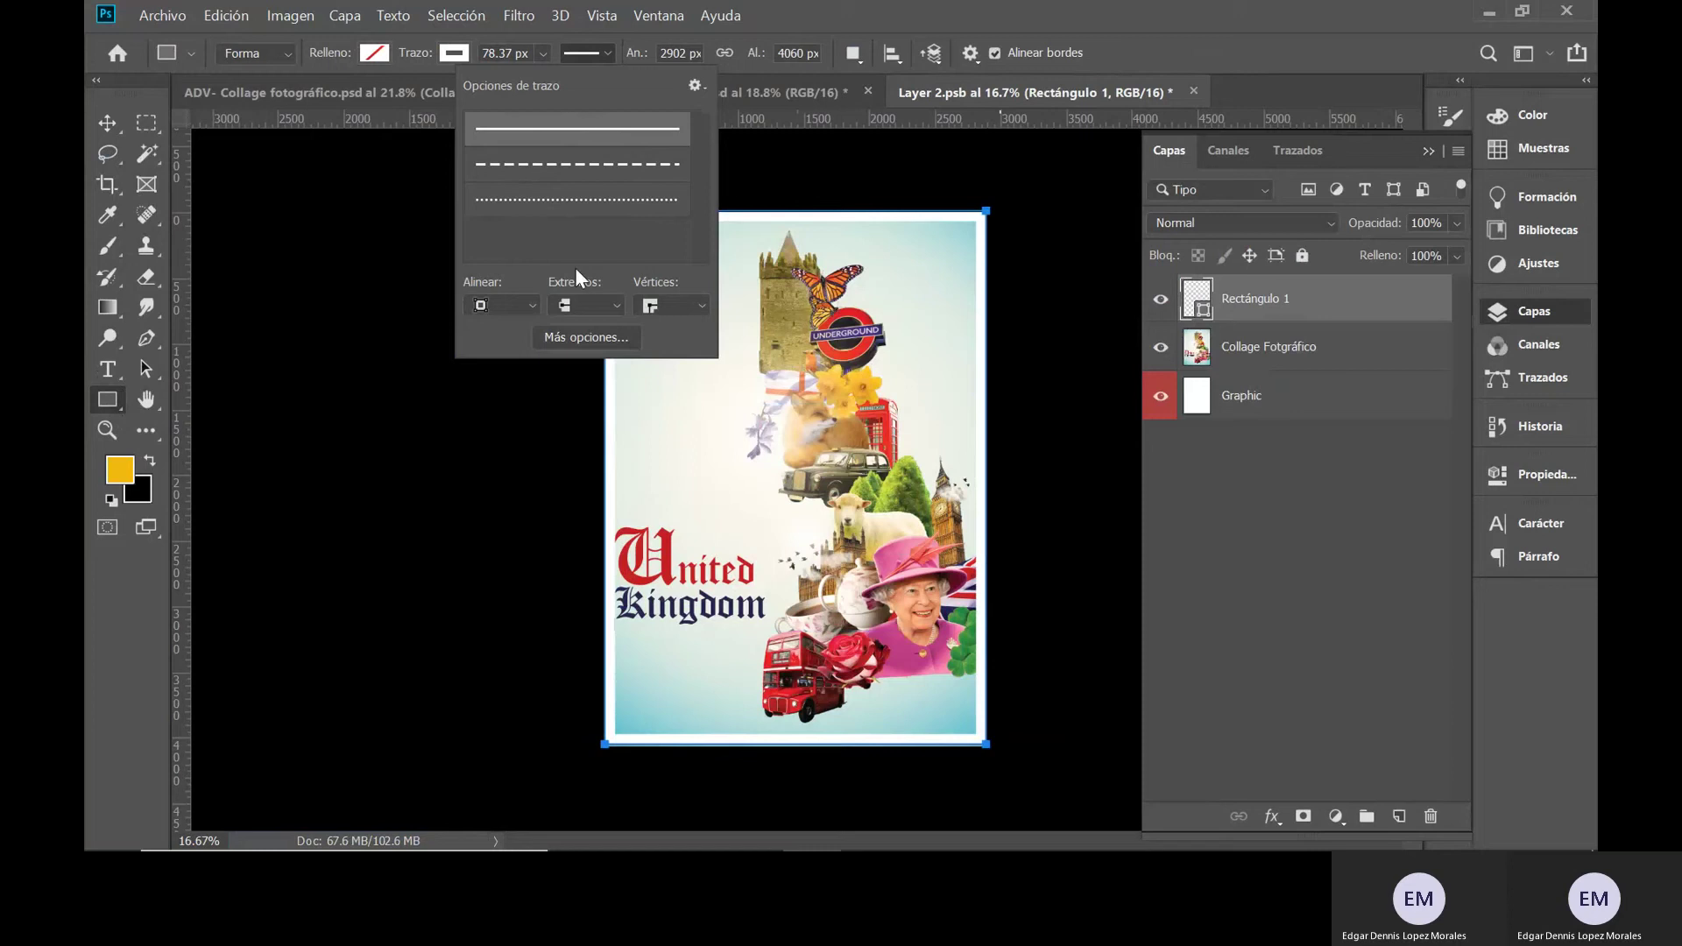
{"action": "left_click", "coordinate": [597, 334]}
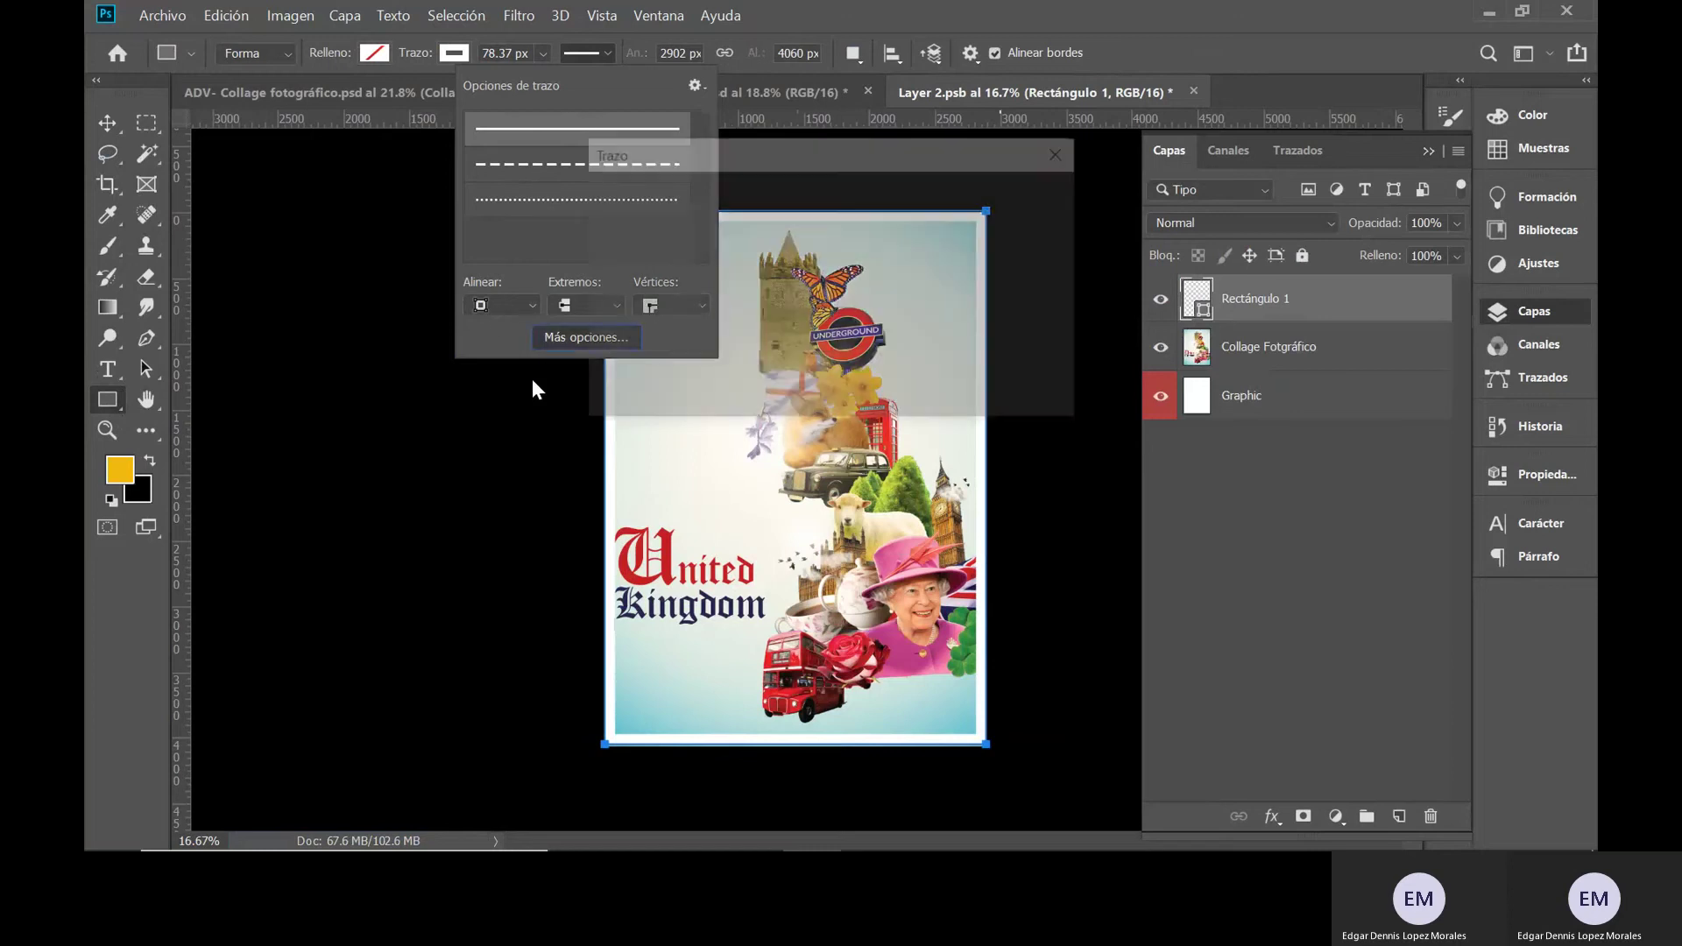
{"action": "left_click", "coordinate": [1001, 391]}
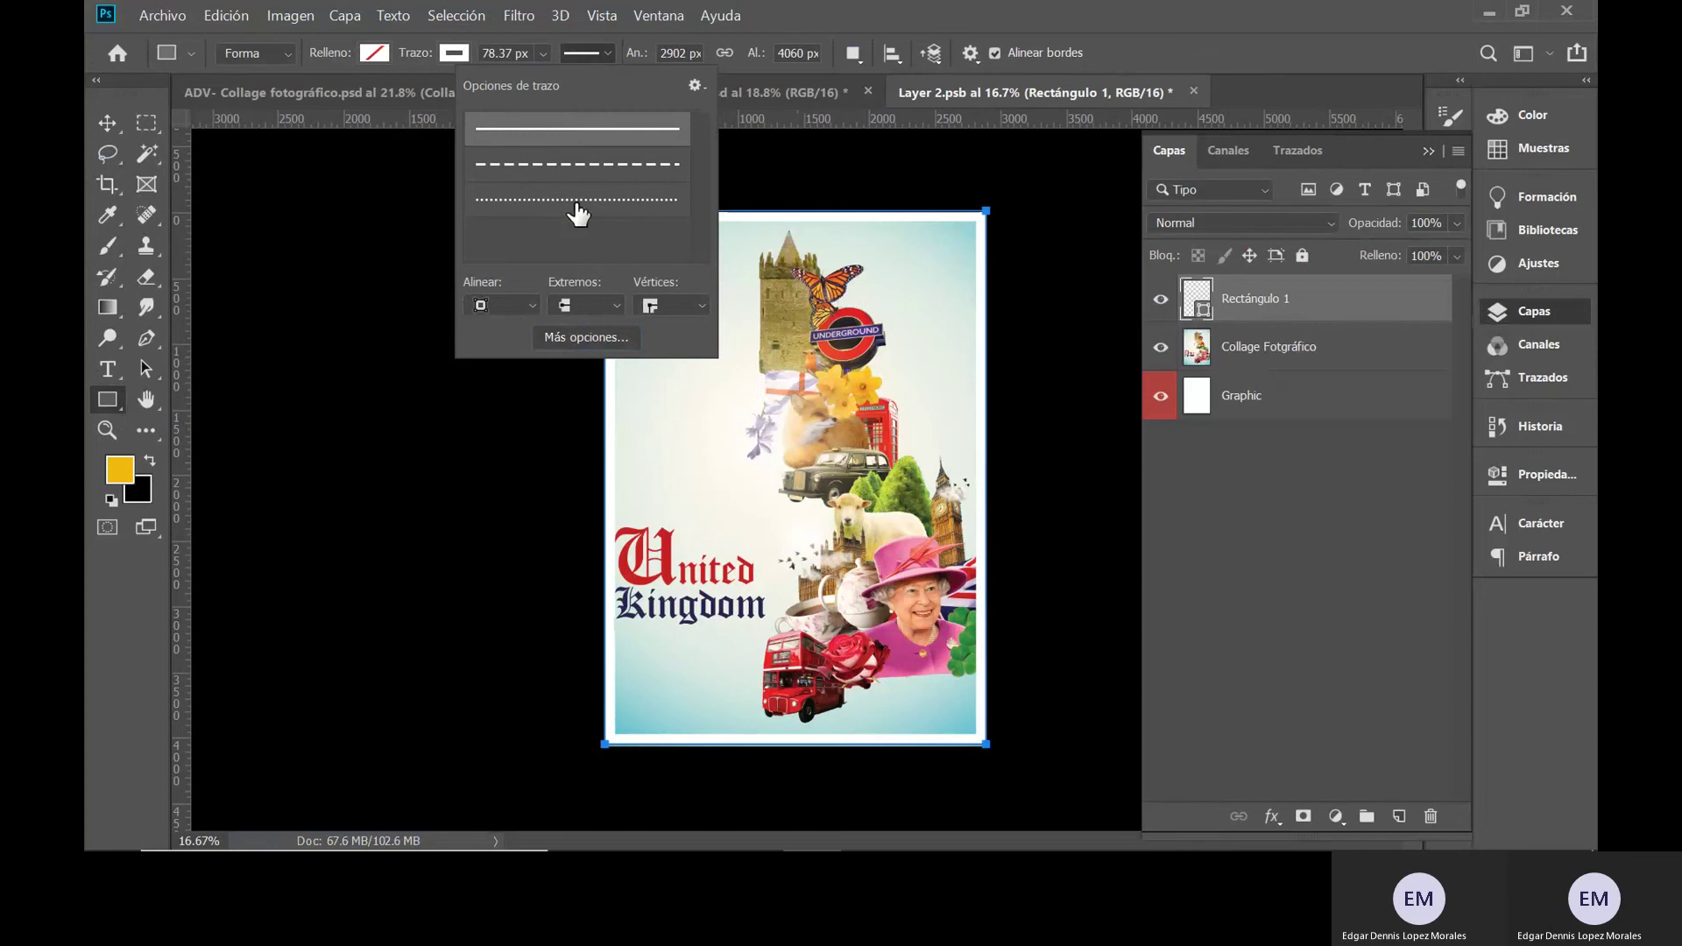
{"action": "left_click", "coordinate": [809, 10]}
{"action": "left_click", "coordinate": [107, 124]}
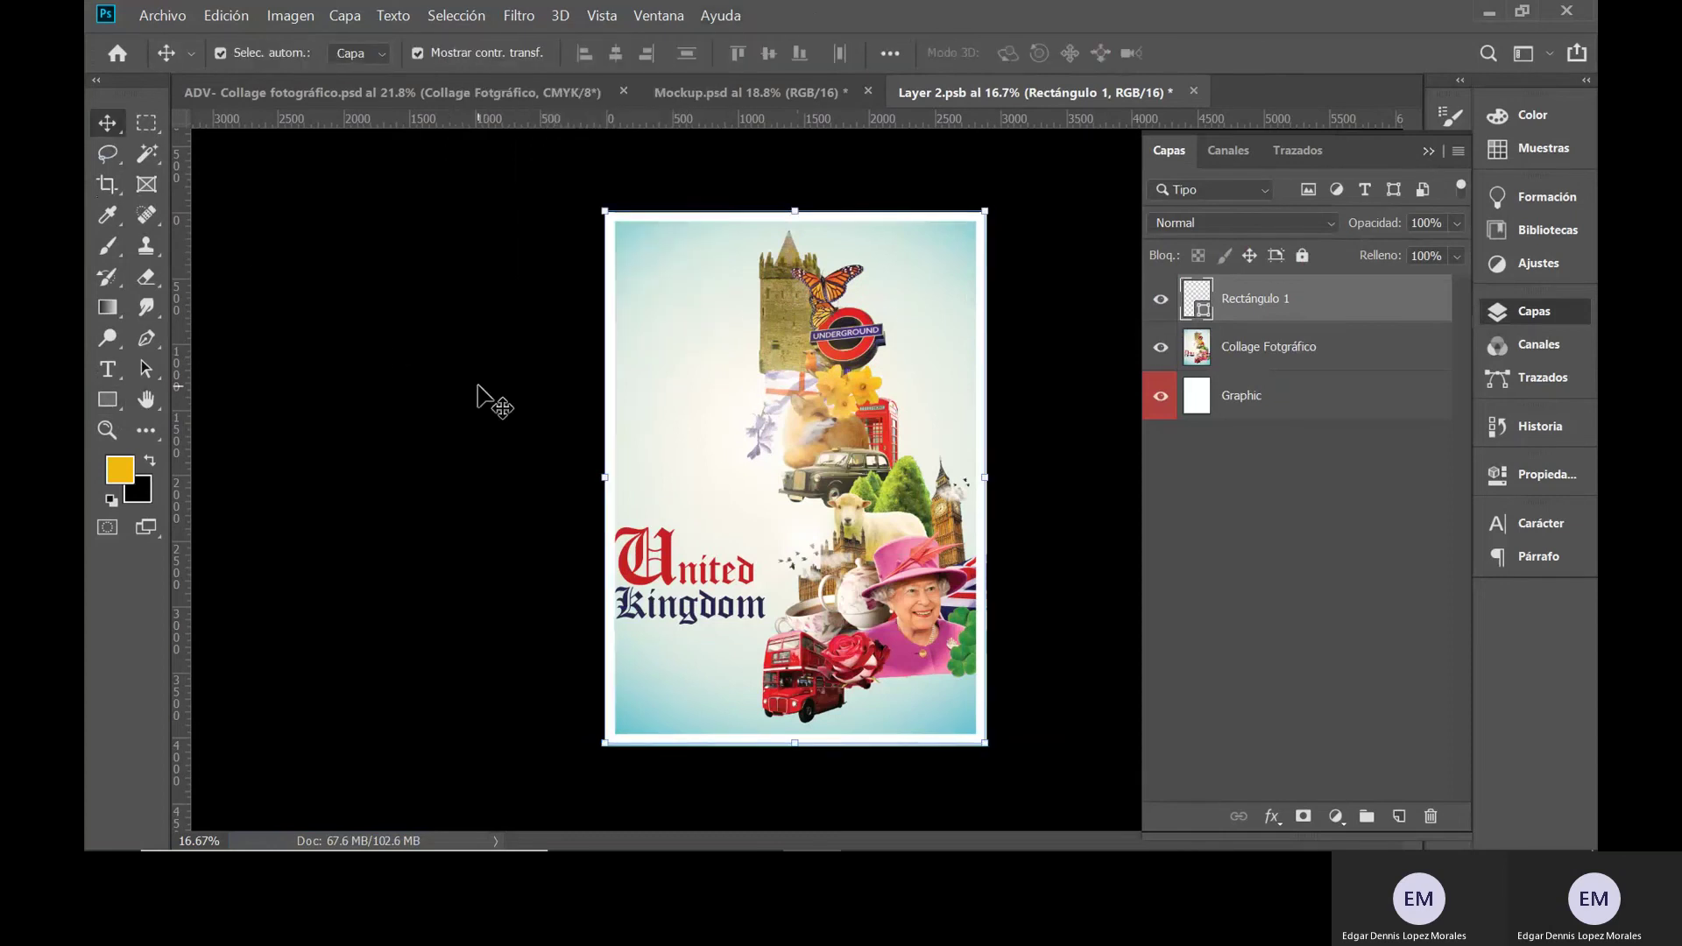
- Scale the collage layer down to about 95% and reposition it so the artwork sits inside the white border
{"action": "left_click", "coordinate": [492, 399]}
{"action": "left_click", "coordinate": [1303, 354]}
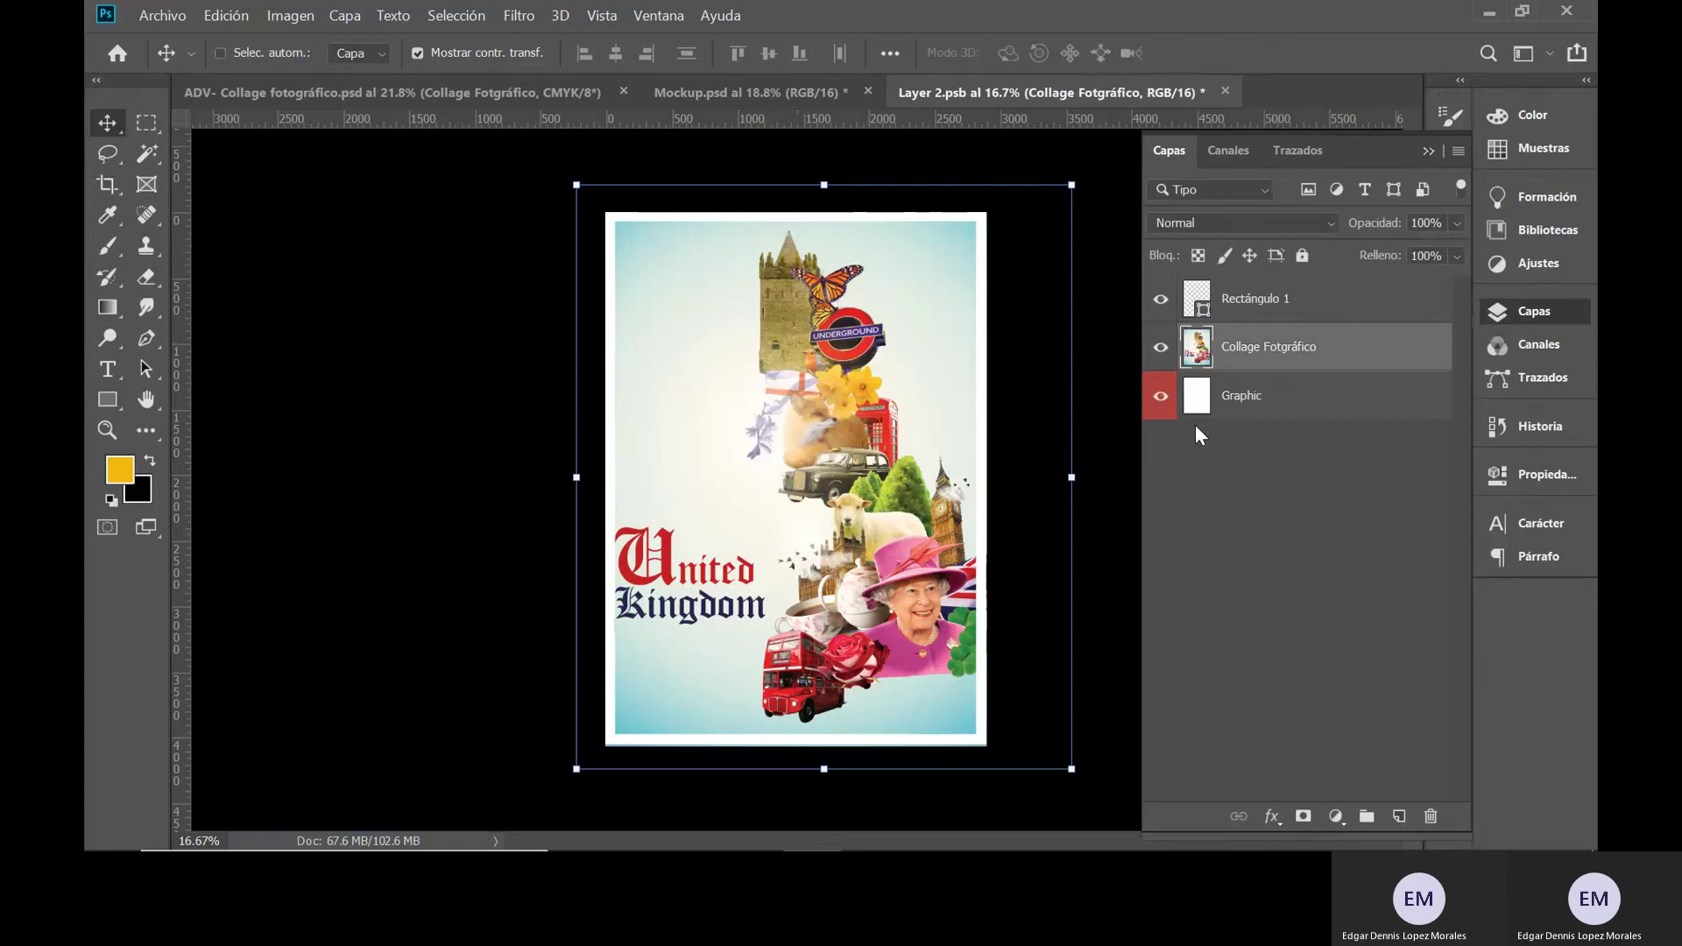
{"action": "left_click_drag", "start_coordinate": [1072, 185], "coordinate": [1048, 207]}
{"action": "left_click_drag", "start_coordinate": [942, 331], "coordinate": [952, 320]}
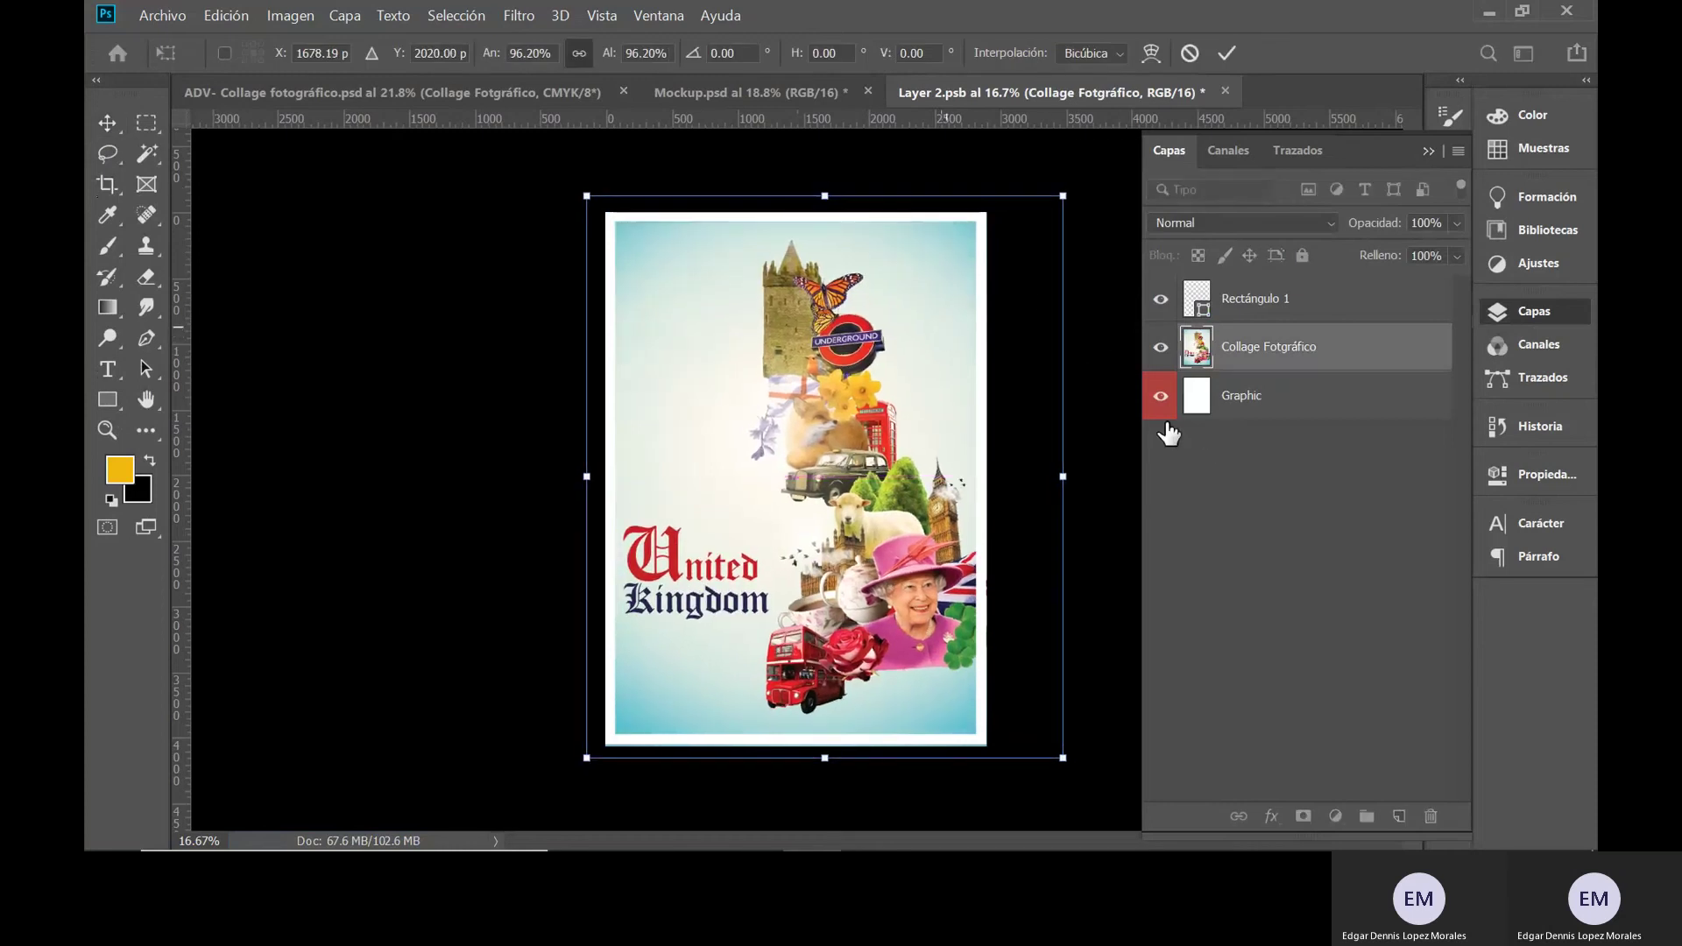
{"action": "left_click_drag", "start_coordinate": [1063, 194], "coordinate": [1059, 203]}
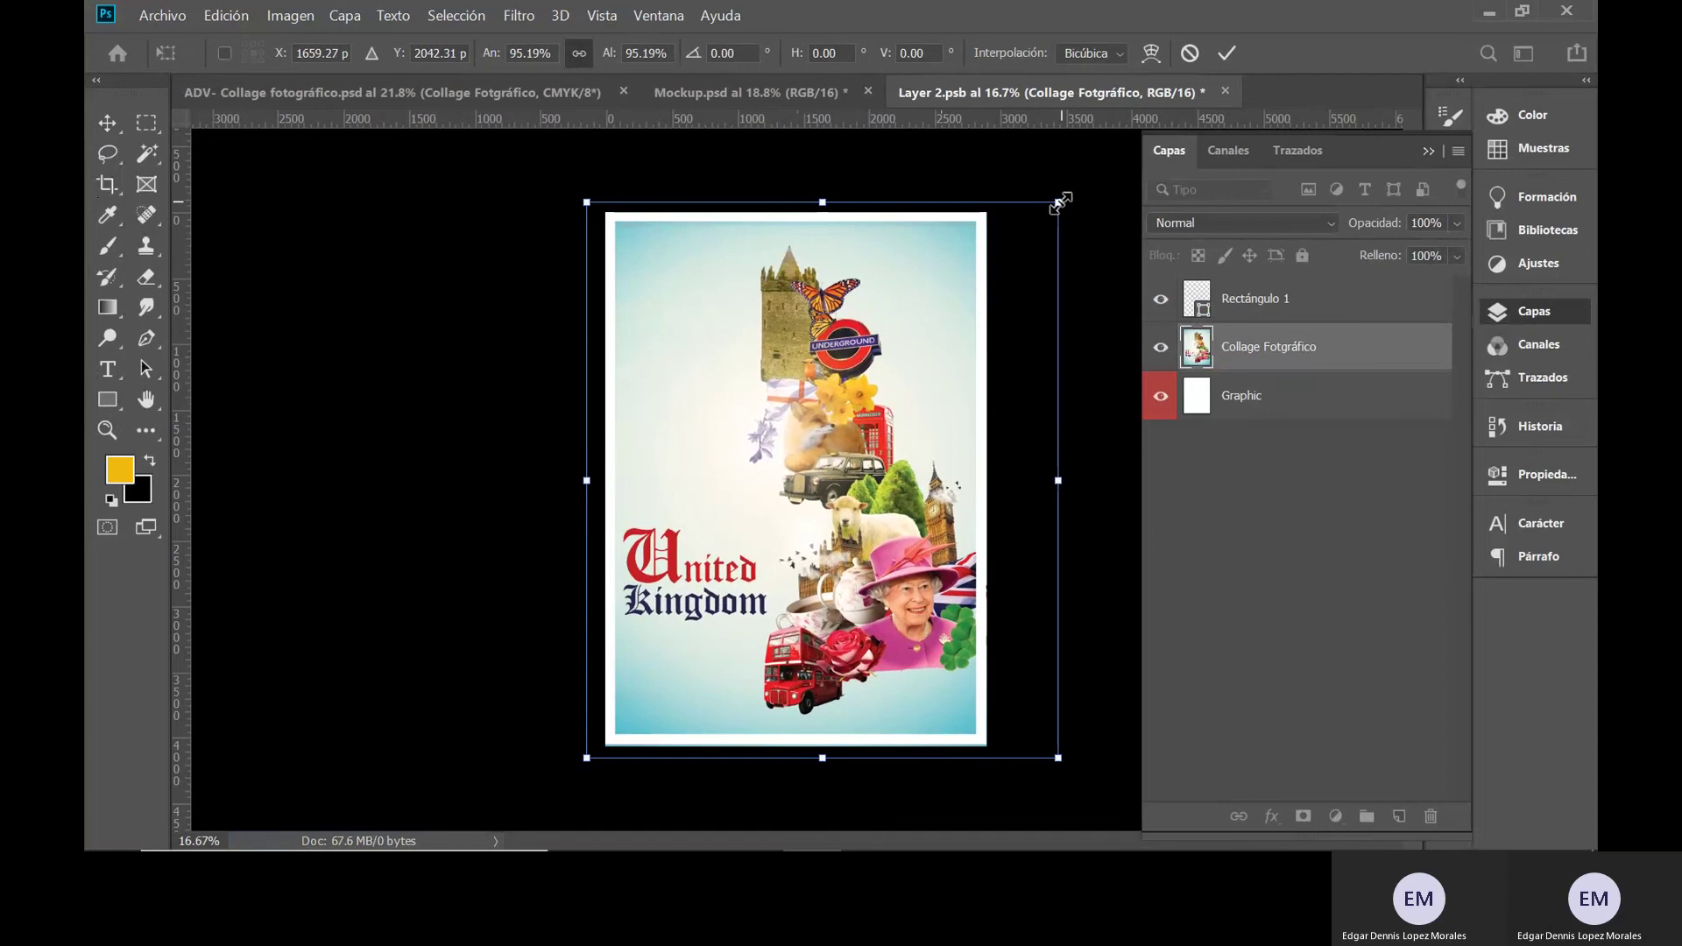
{"action": "left_click_drag", "start_coordinate": [928, 405], "coordinate": [929, 399]}
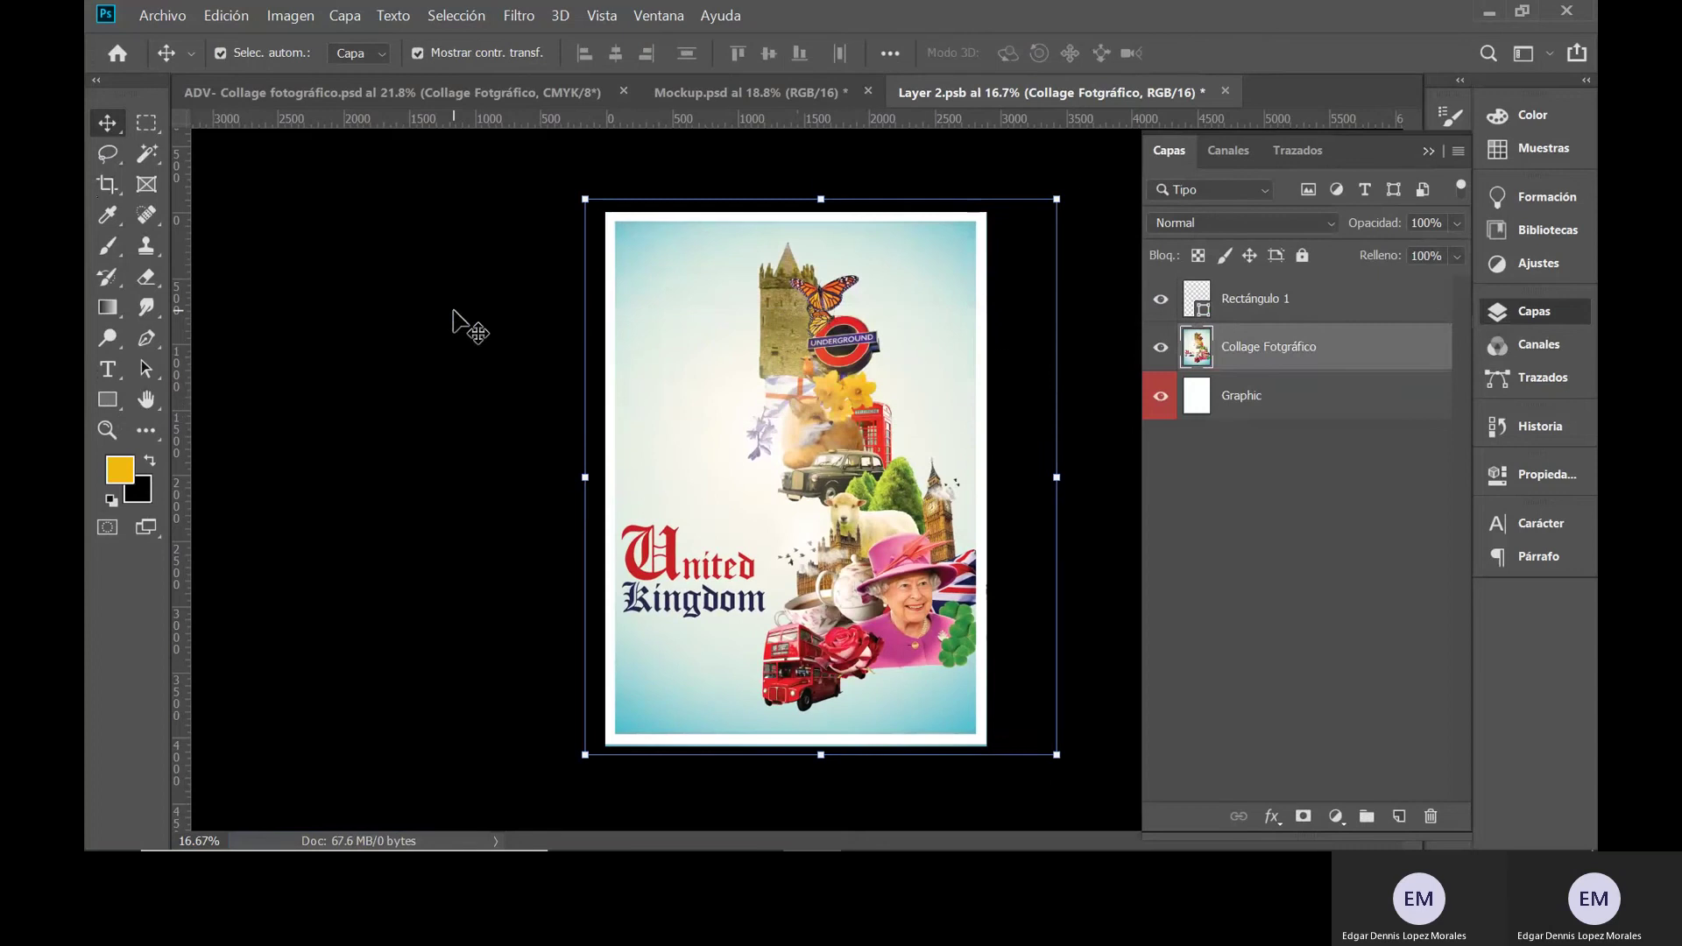
- Save Layer 2.psb and return to Mockup.psd to check the bordered poster without the layer list covering it
{"action": "key", "text": "ctrl+s"}
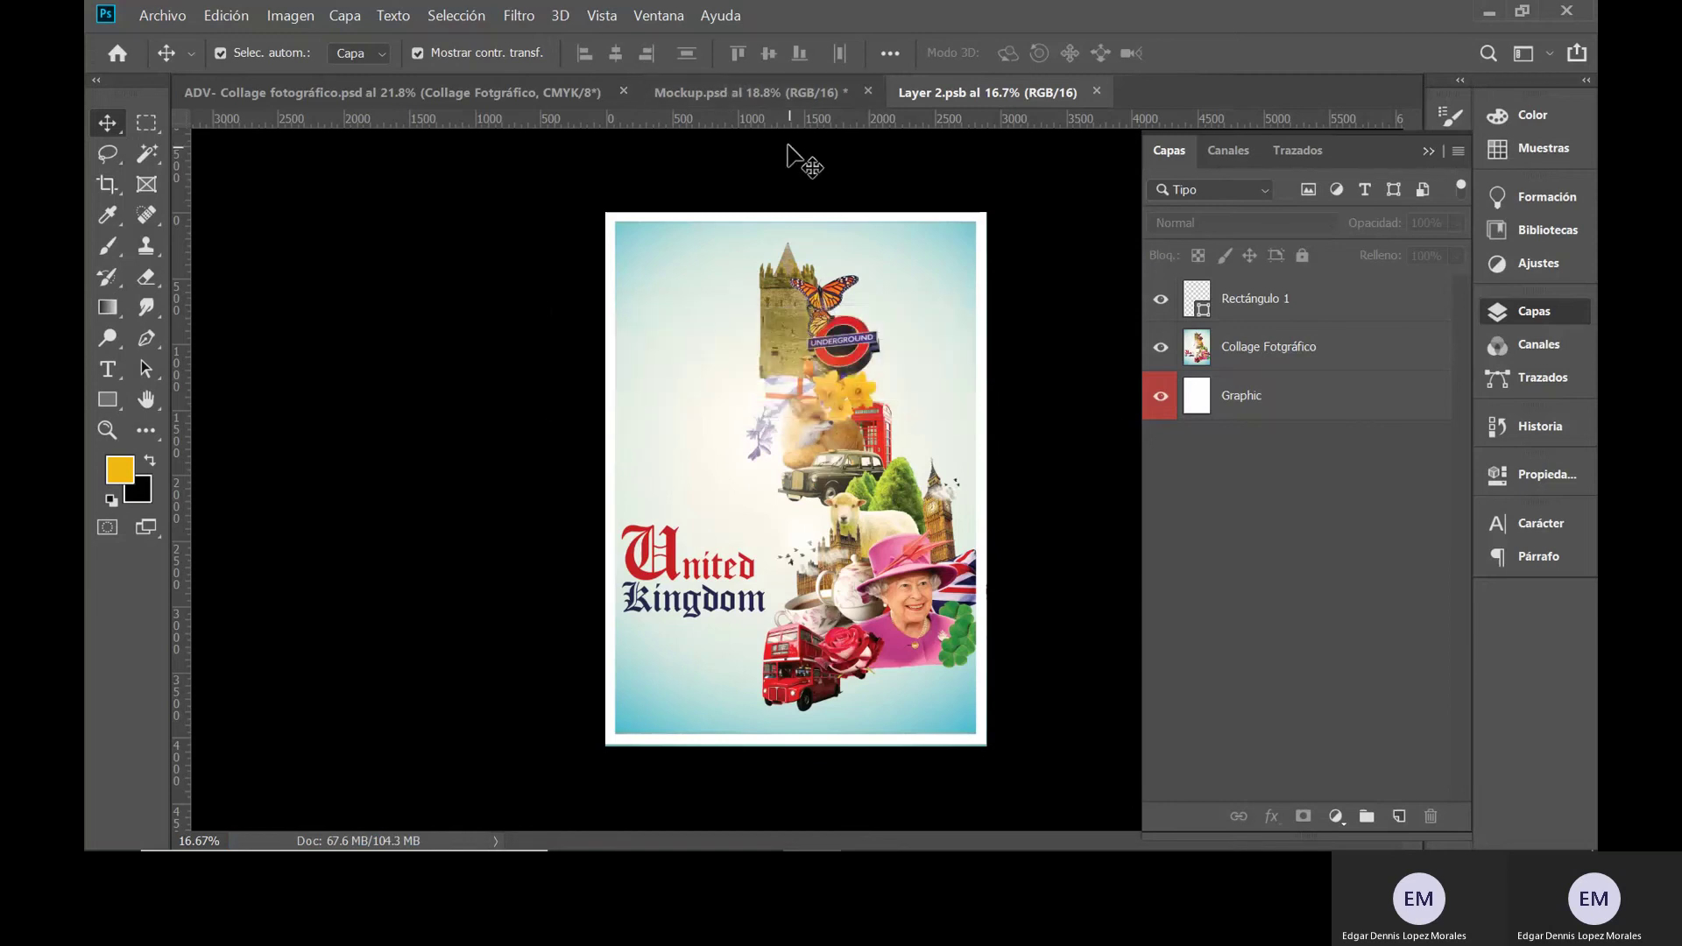
{"action": "left_click", "coordinate": [758, 101]}
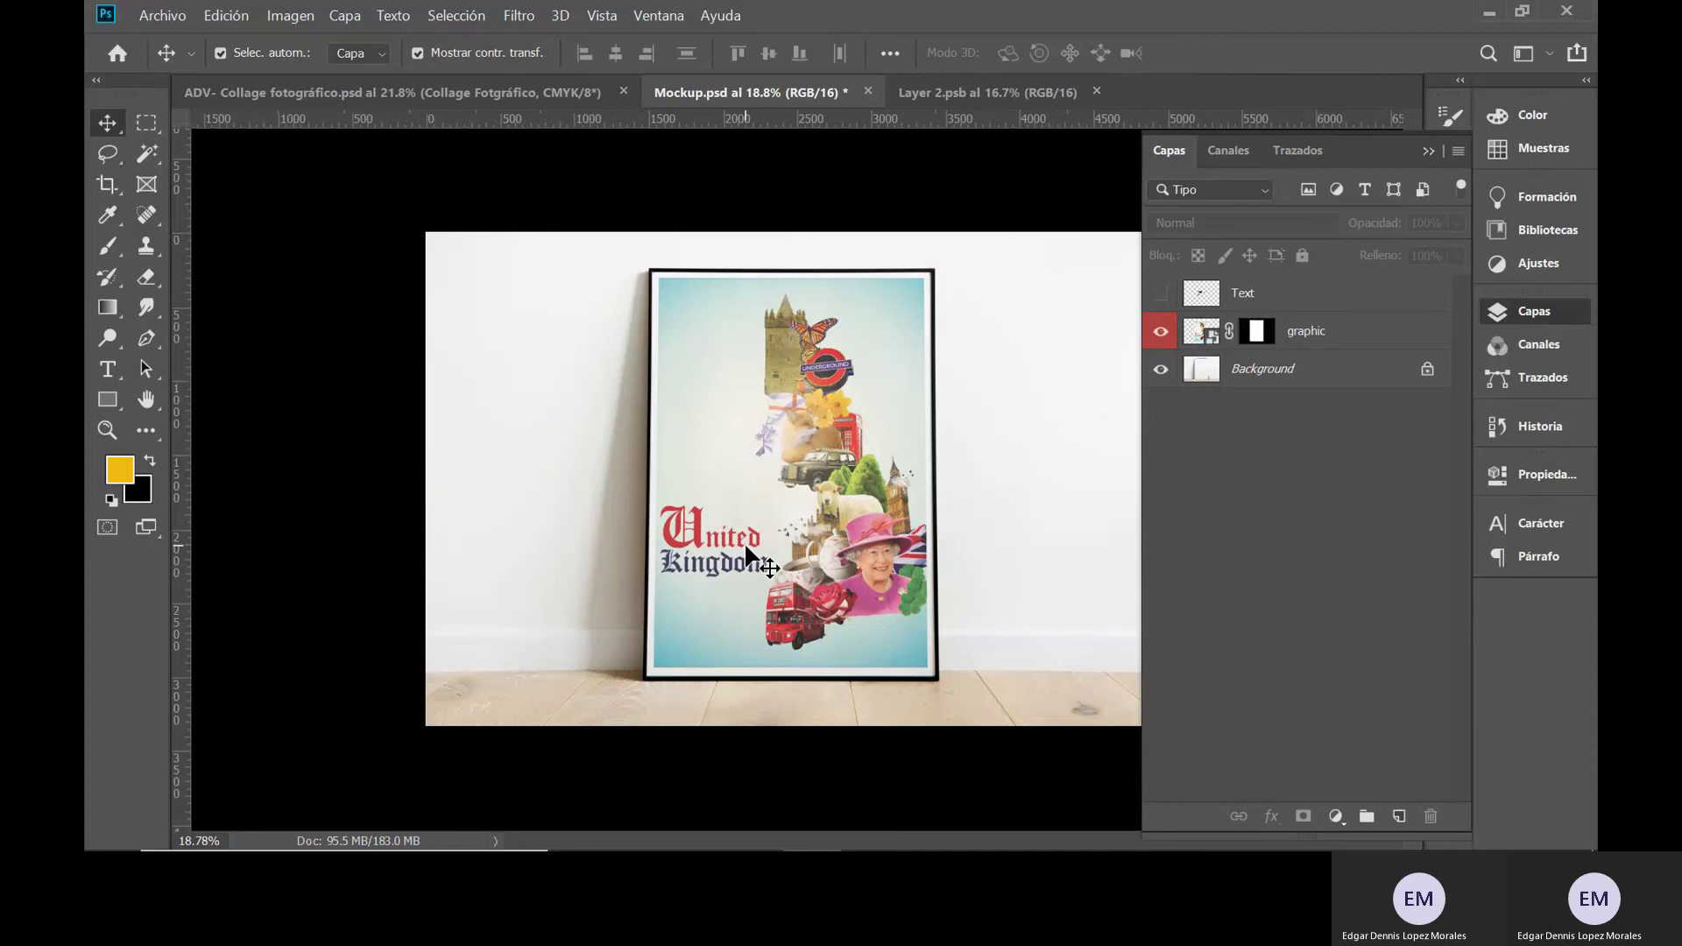
{"action": "left_click", "coordinate": [1429, 151]}
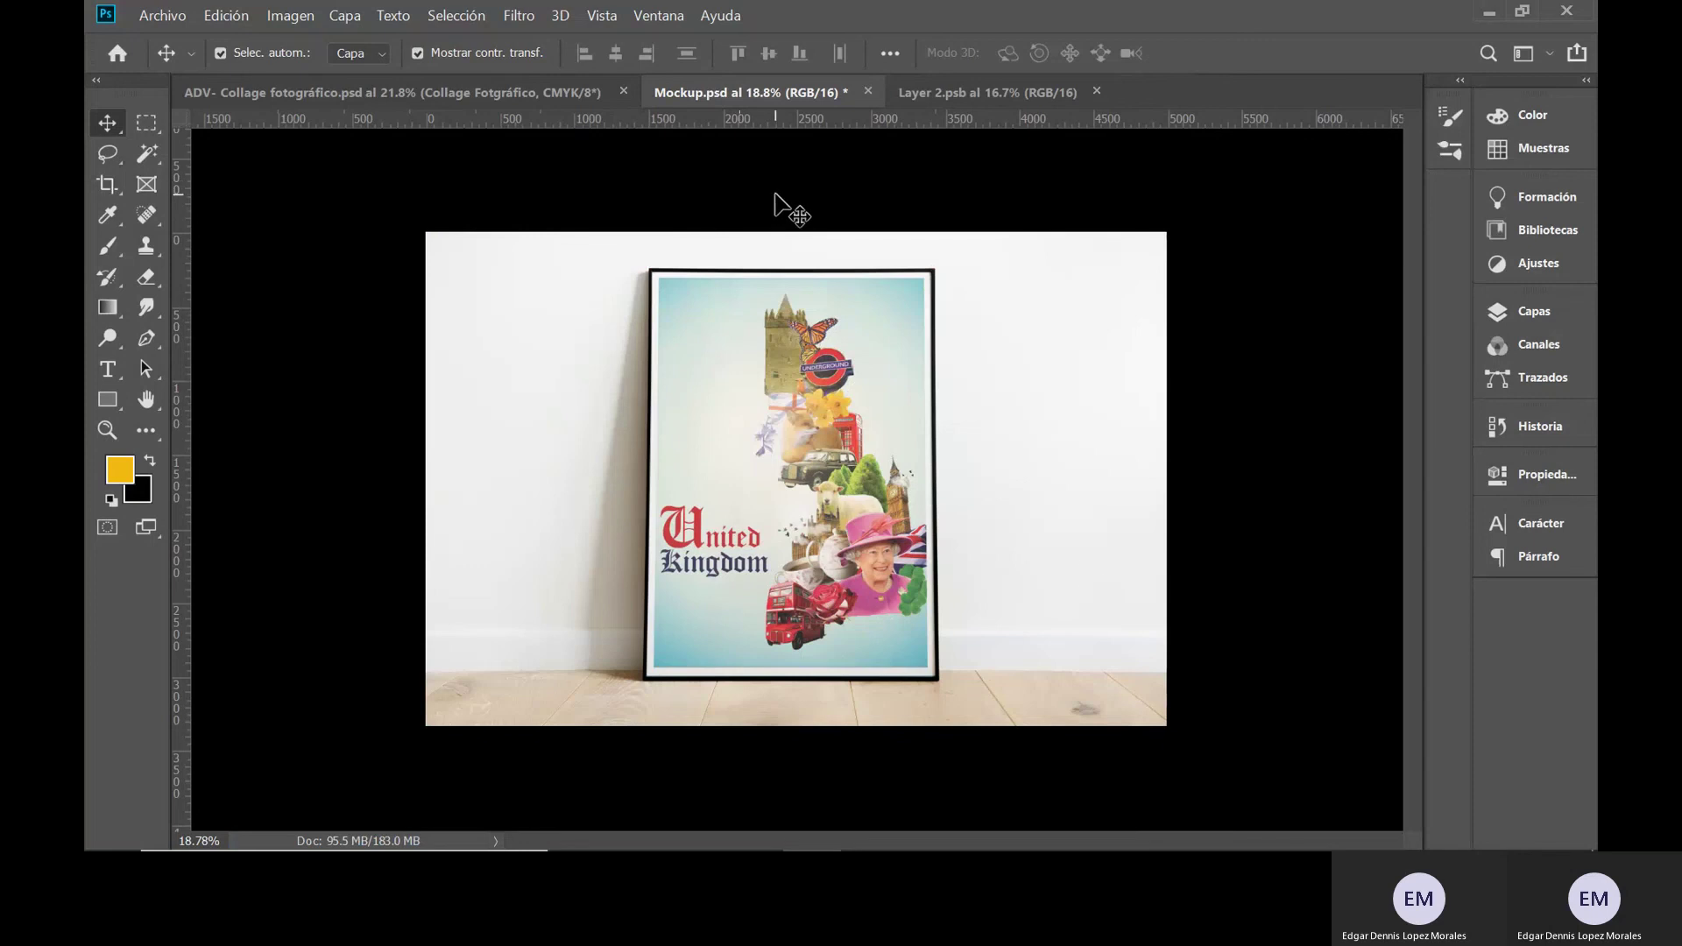
{"action": "left_click", "coordinate": [1531, 312]}
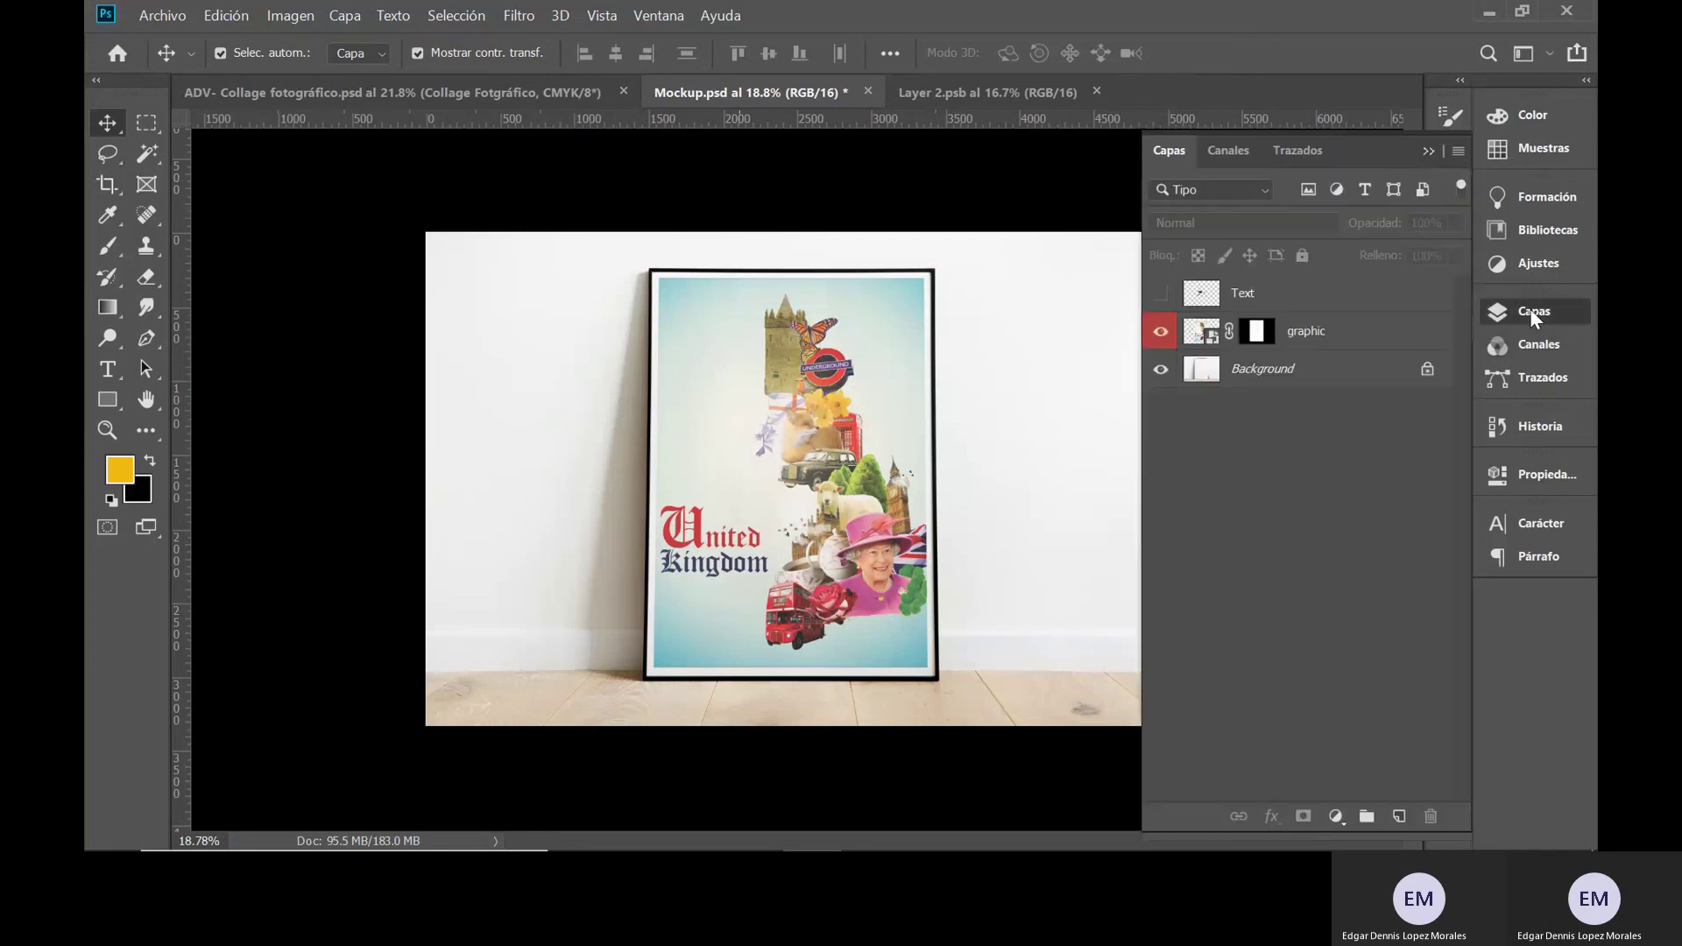
{"action": "left_click", "coordinate": [1531, 312]}
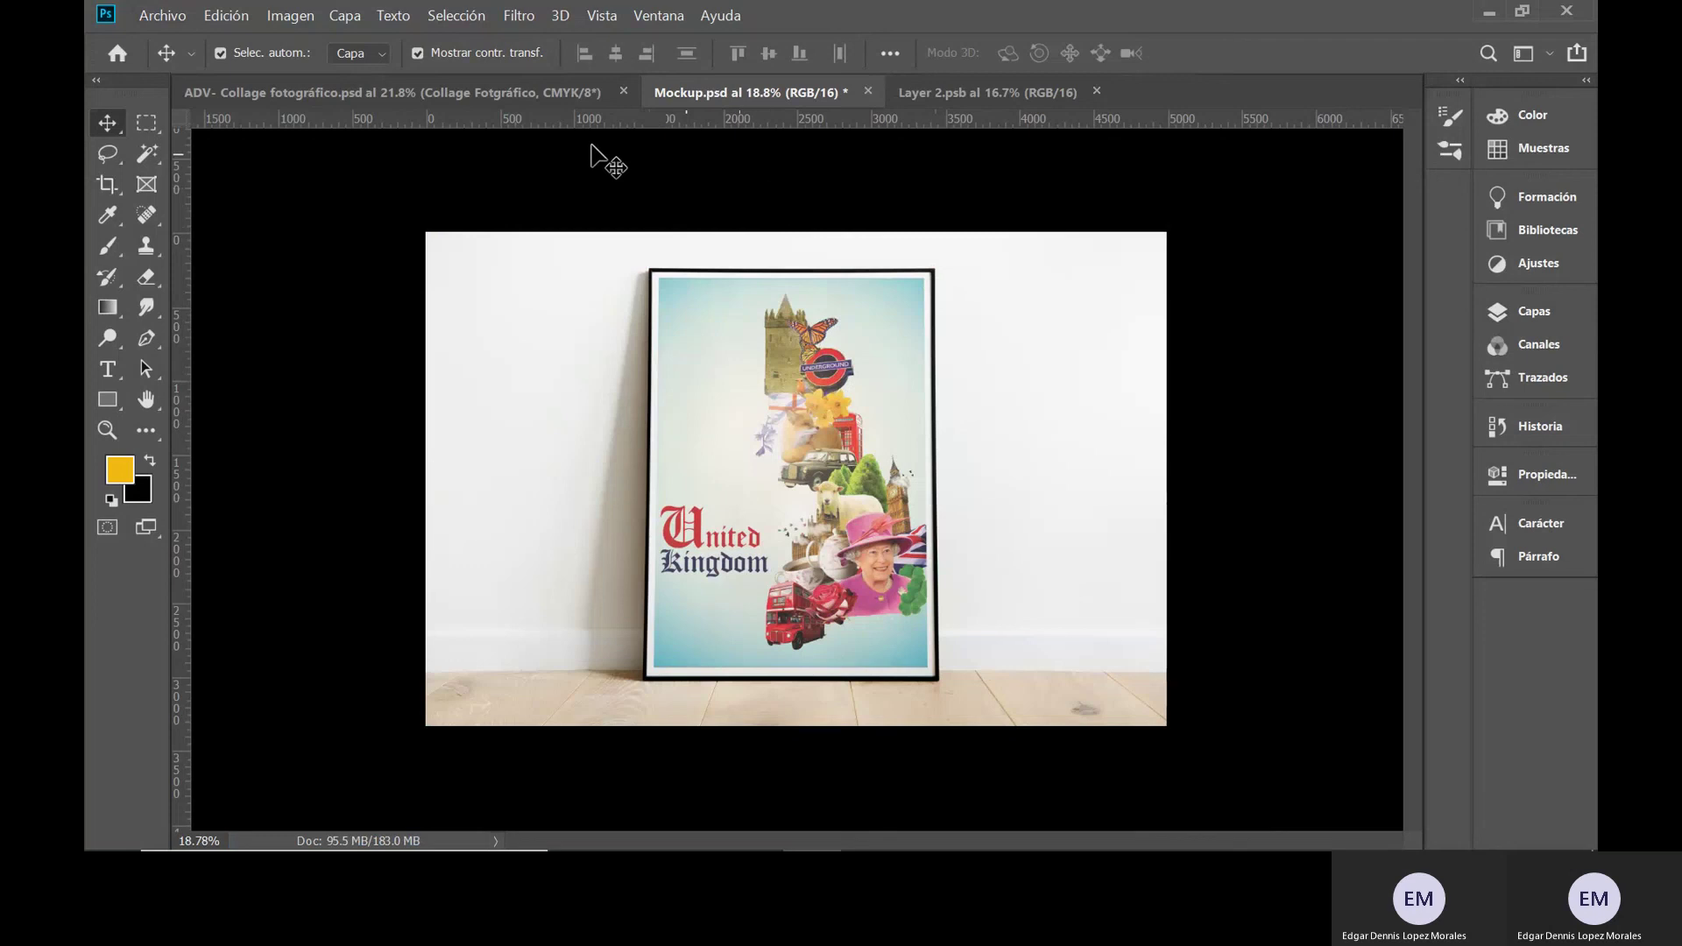
- Switch to the collage document and review its merged collage layer and the adjustment layers beneath it
{"action": "left_click", "coordinate": [1211, 370]}
{"action": "left_click", "coordinate": [1536, 317]}
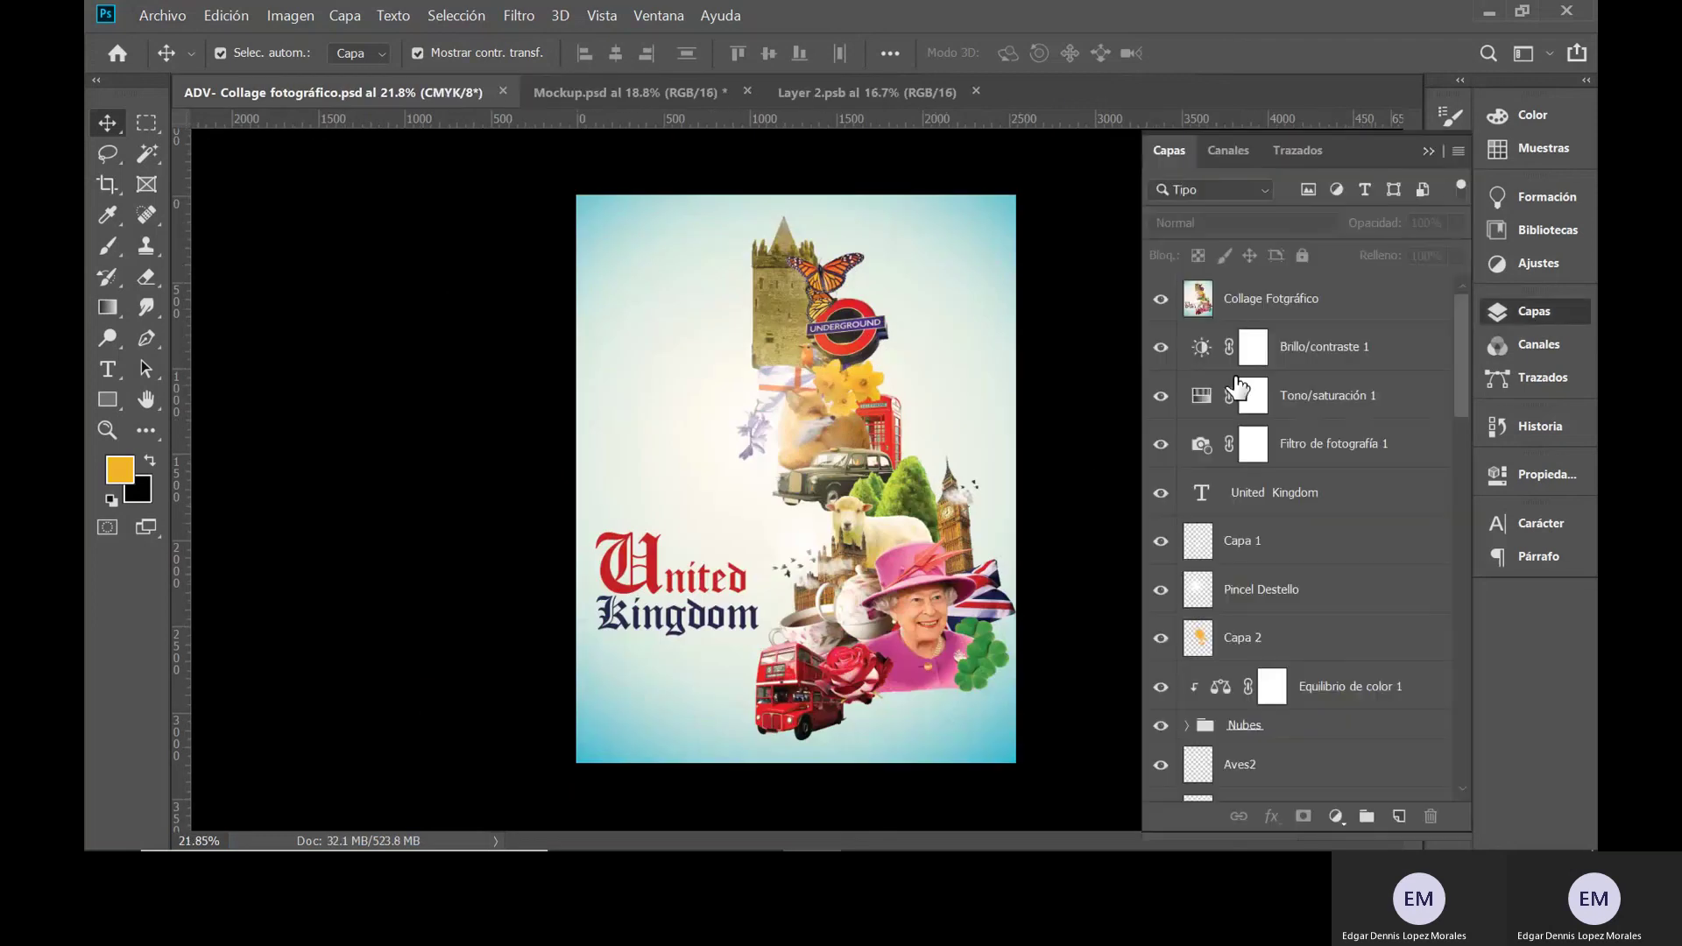
{"action": "left_click", "coordinate": [1295, 298]}
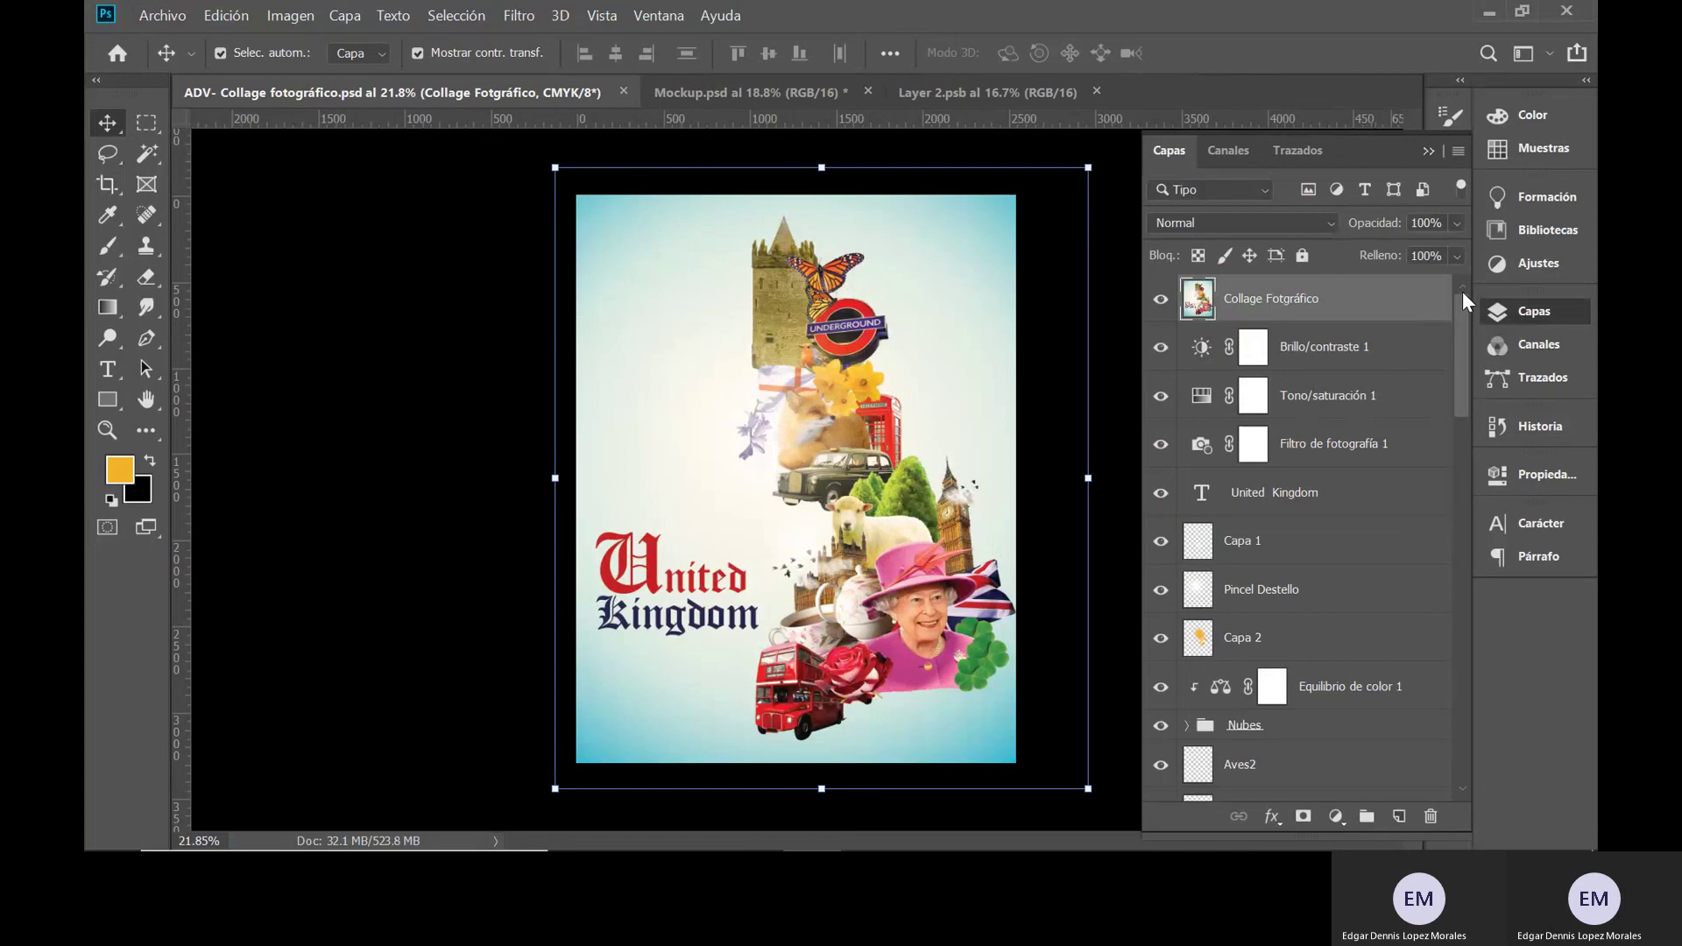
{"action": "mouse_move", "coordinate": [1463, 298]}
{"action": "left_mouse_down"}
{"action": "mouse_move", "coordinate": [1454, 675]}
{"action": "mouse_move", "coordinate": [1449, 376]}
{"action": "mouse_move", "coordinate": [1469, 291]}
{"action": "left_mouse_up"}
{"action": "left_click", "coordinate": [1310, 353]}
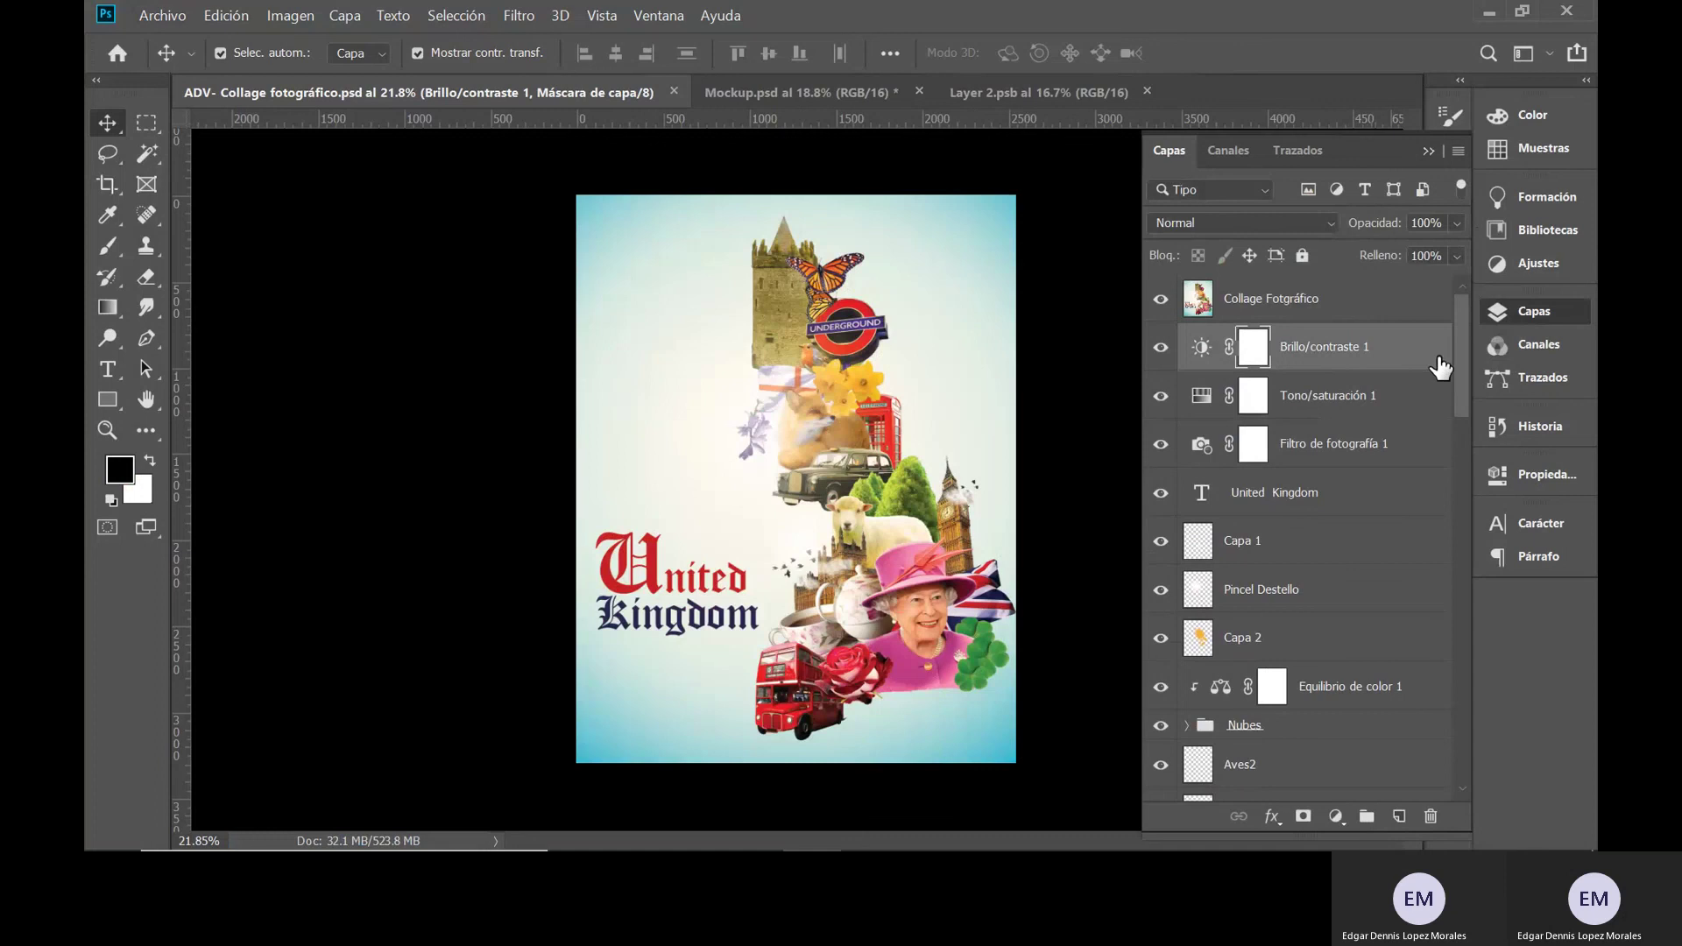
{"action": "left_click", "coordinate": [1271, 299]}
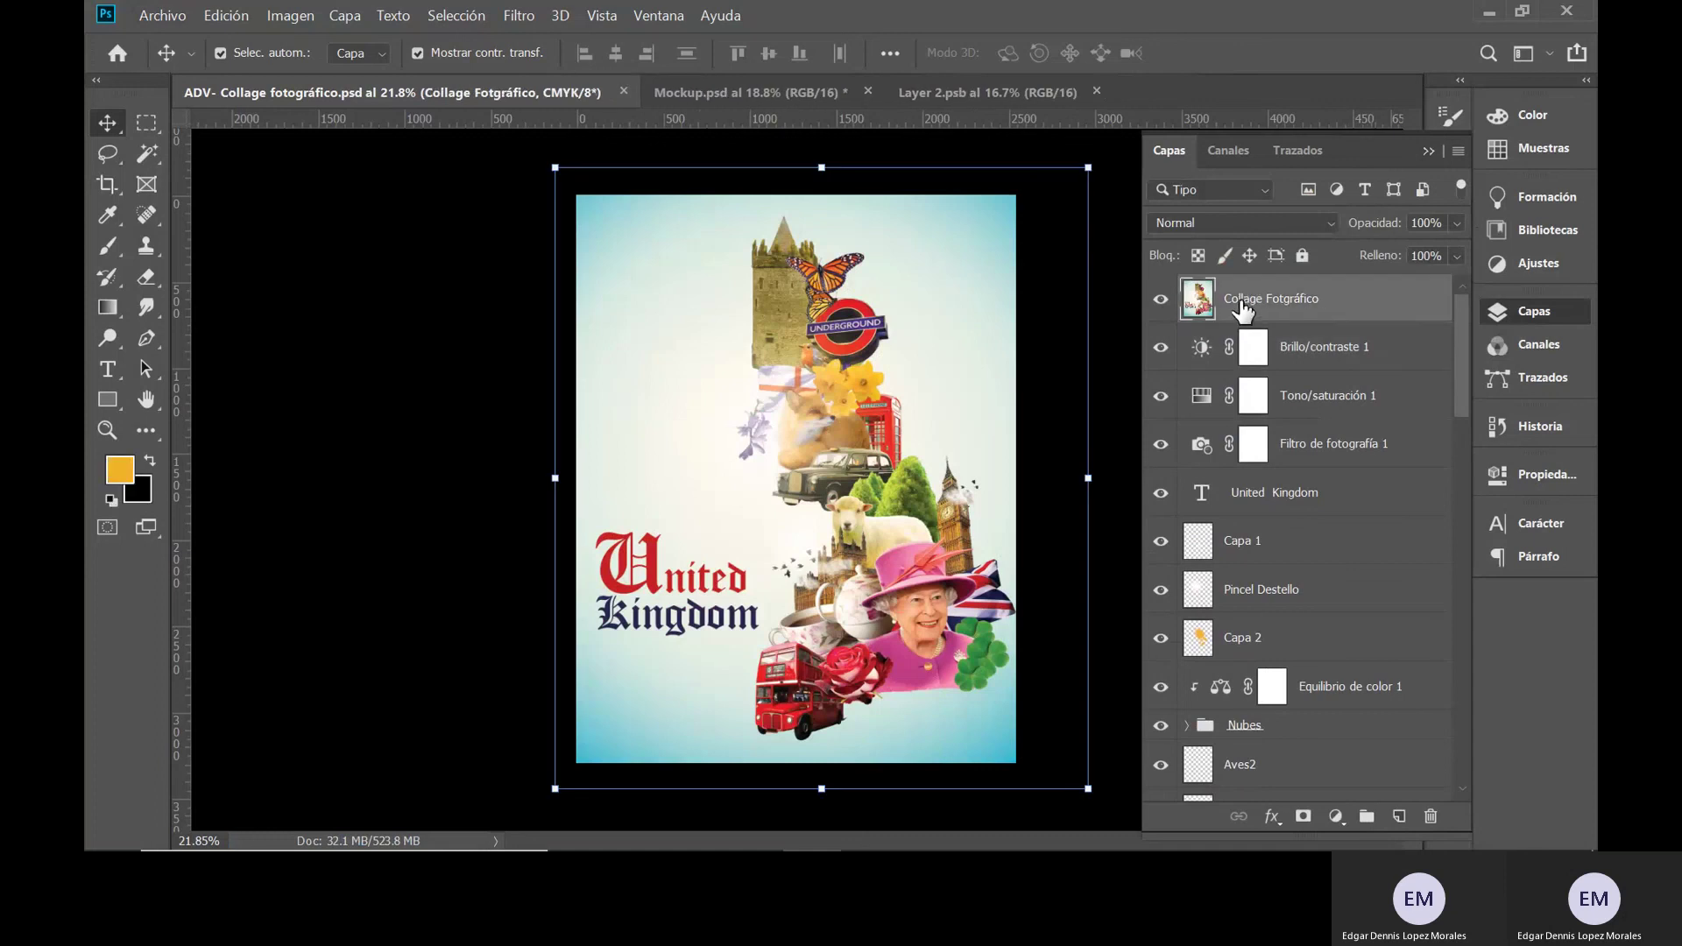
{"action": "left_click", "coordinate": [331, 244]}
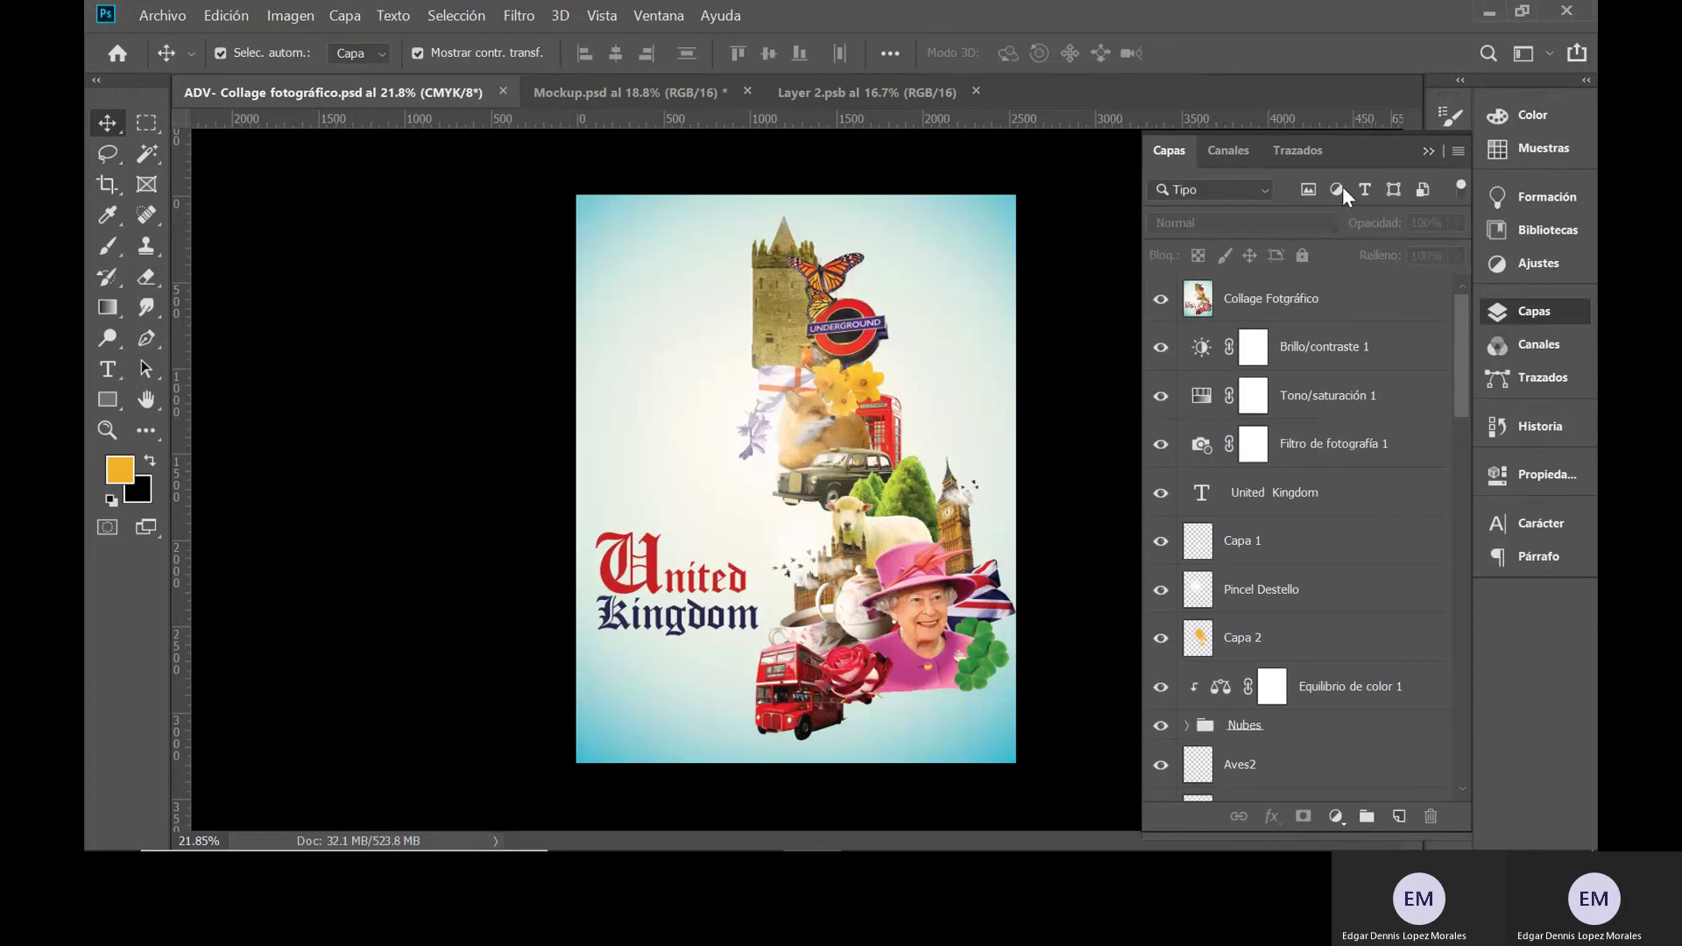
{"action": "left_click", "coordinate": [1428, 151]}
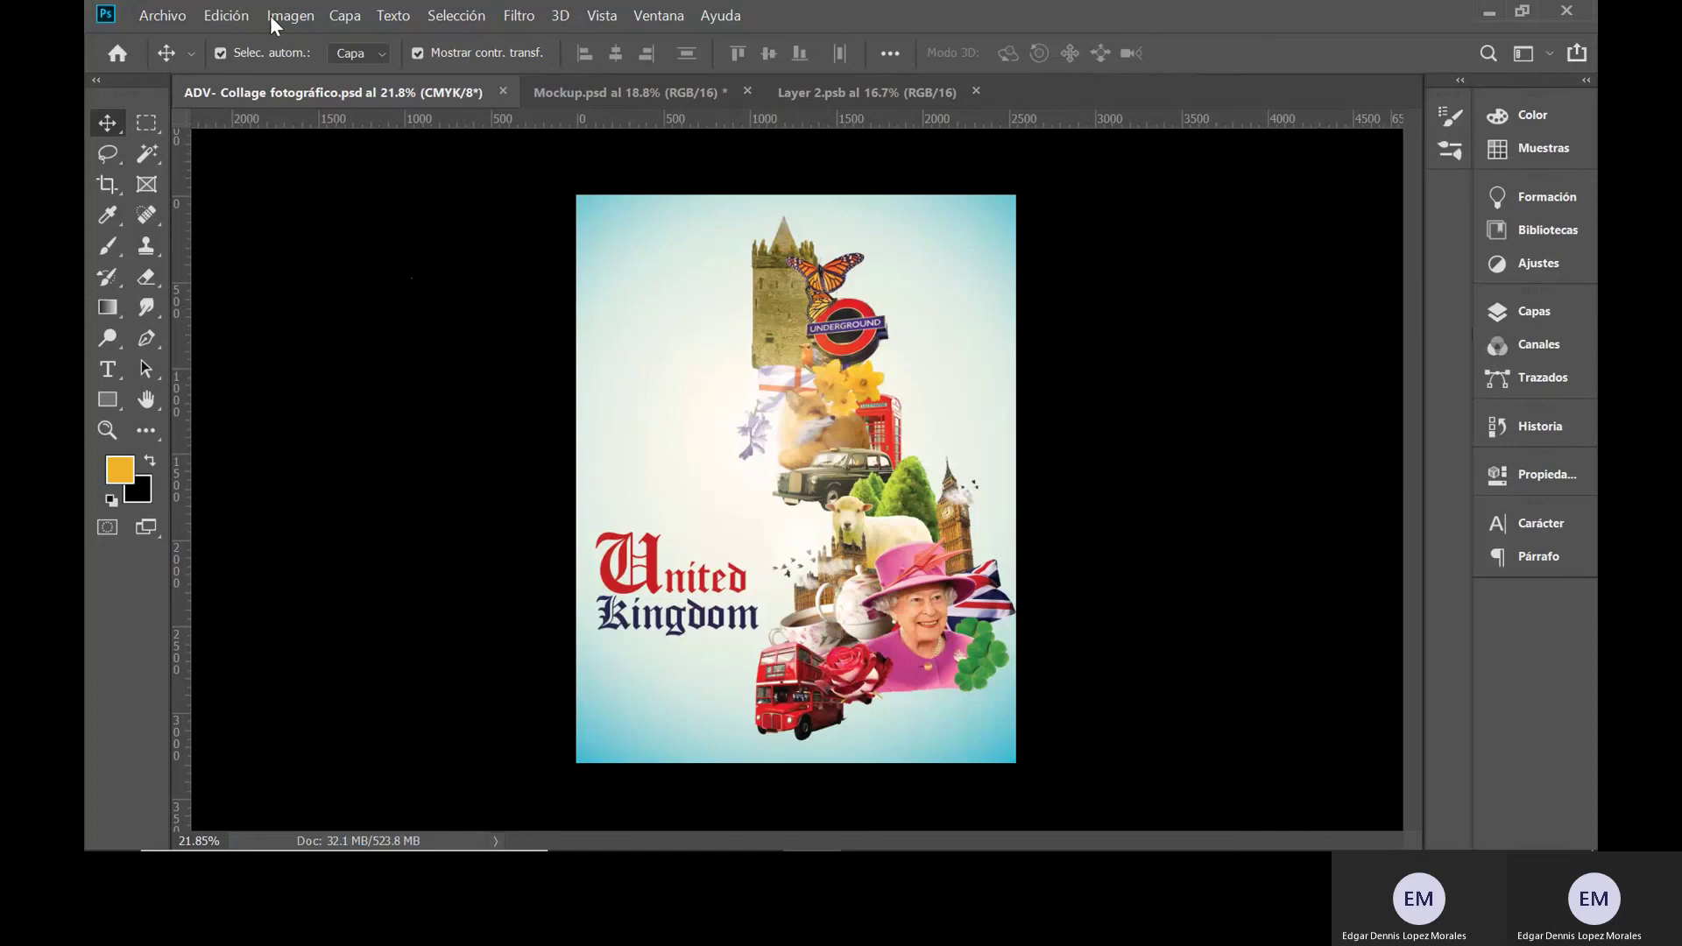
- Start saving the collage document under a new format, trying JPEG and settling on Photoshop PDF
{"action": "left_click", "coordinate": [162, 15]}
{"action": "left_click", "coordinate": [276, 271]}
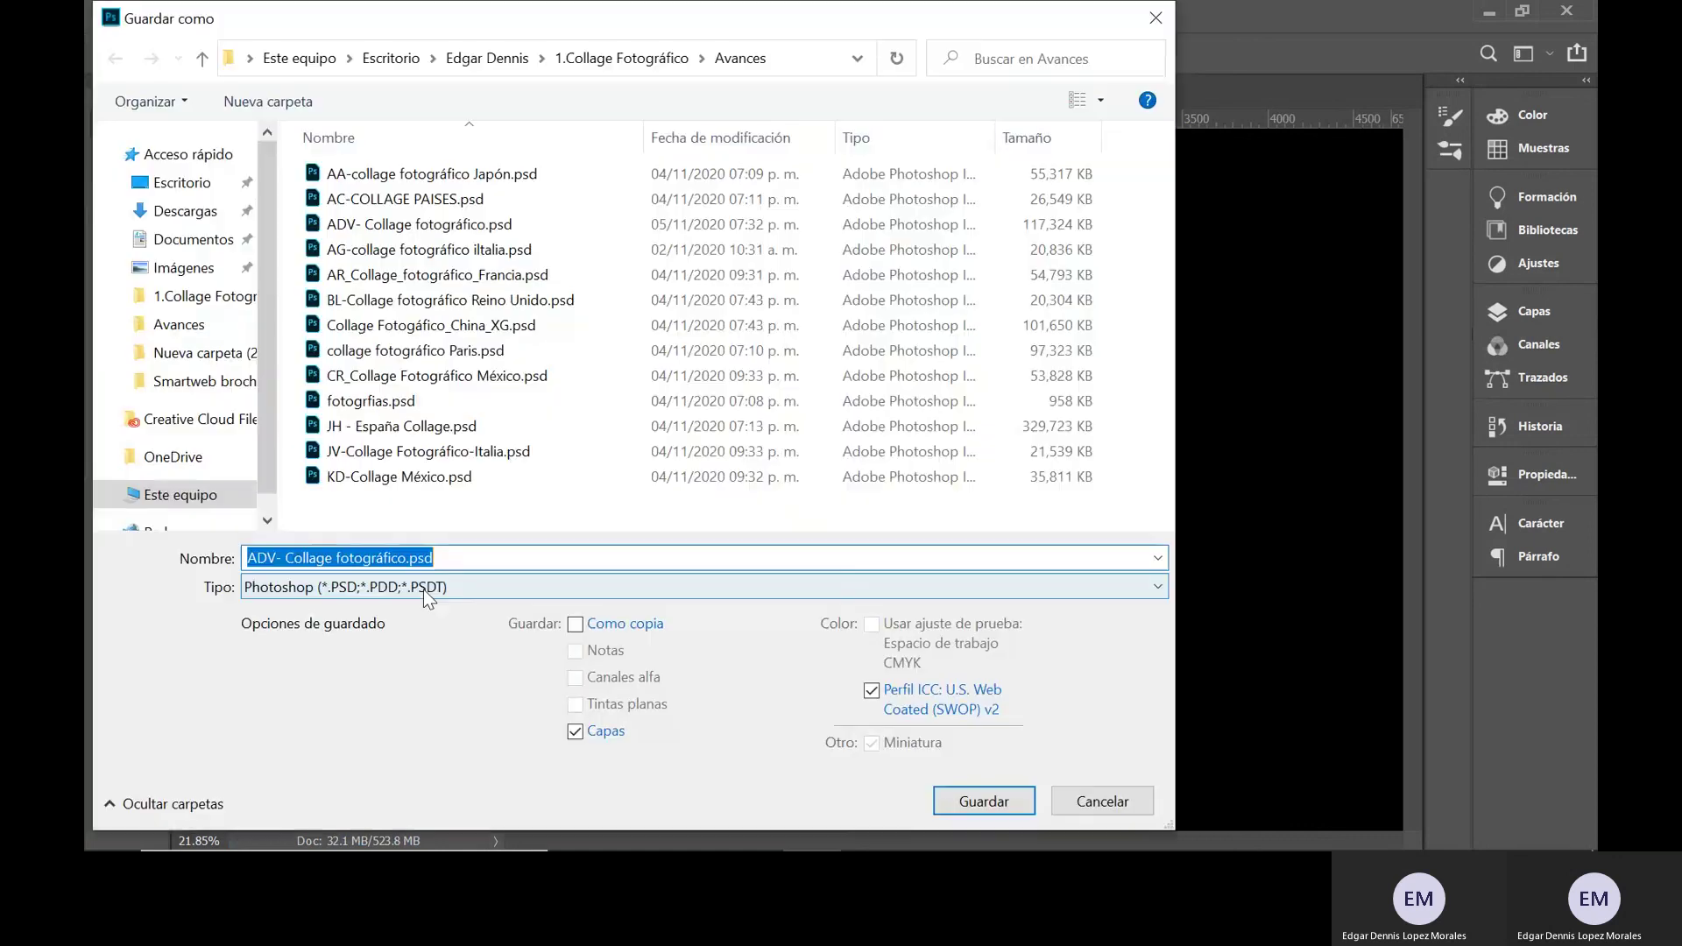
{"action": "left_click", "coordinate": [351, 586]}
{"action": "left_click", "coordinate": [334, 464]}
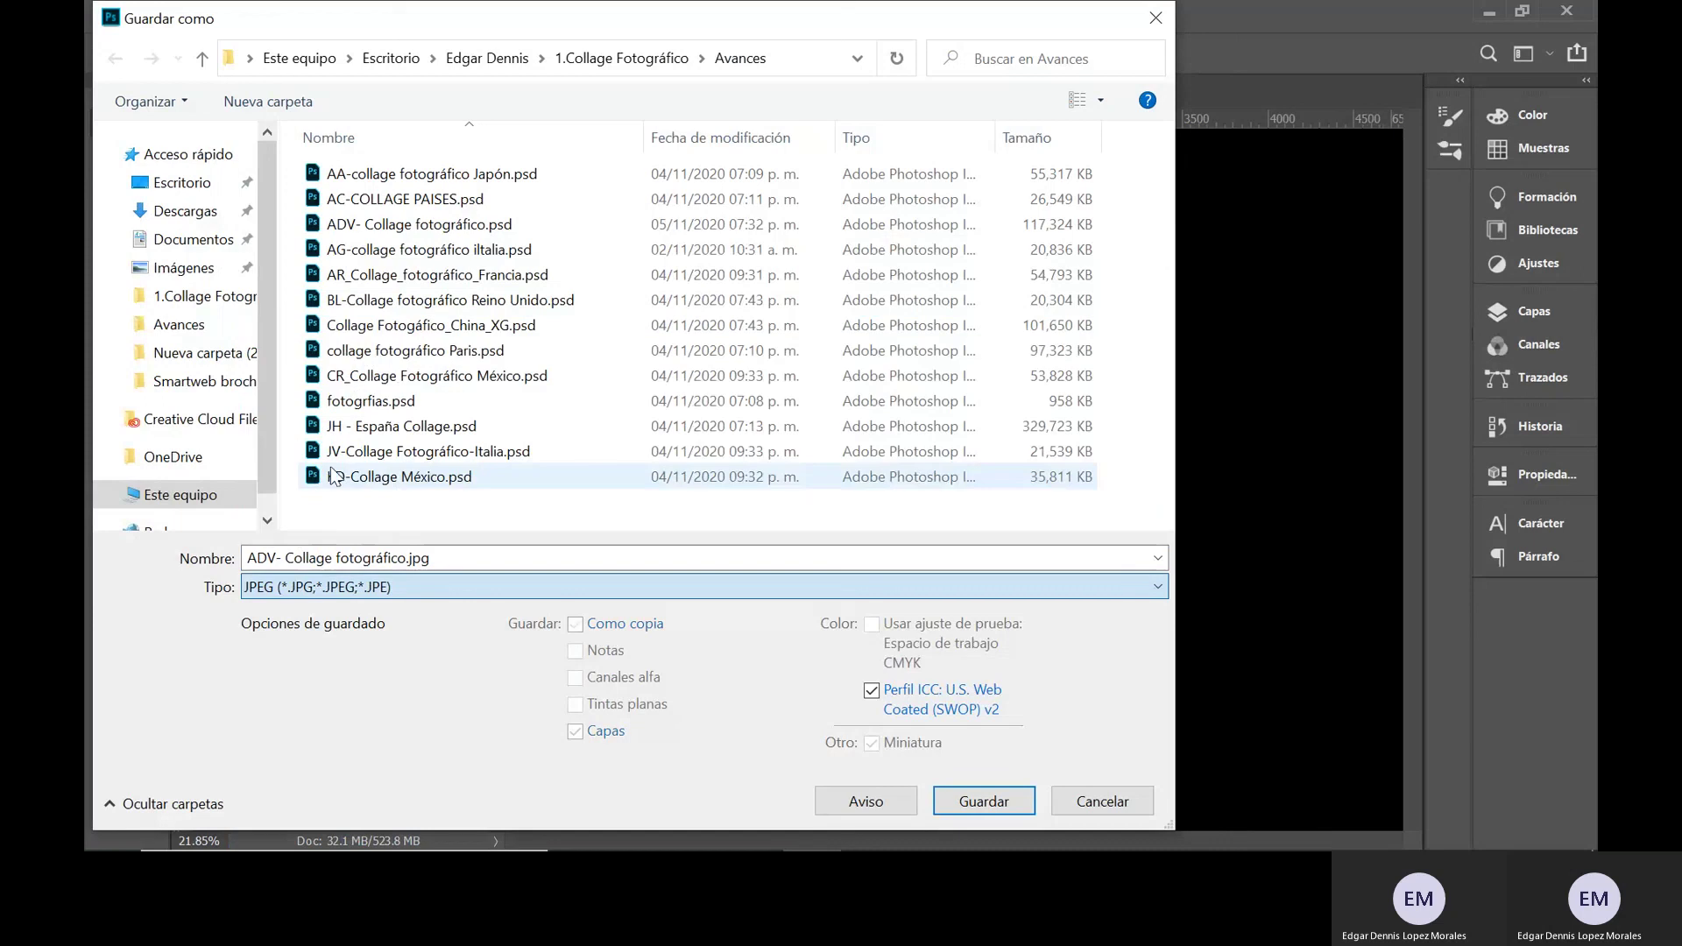
{"action": "left_click", "coordinate": [408, 590]}
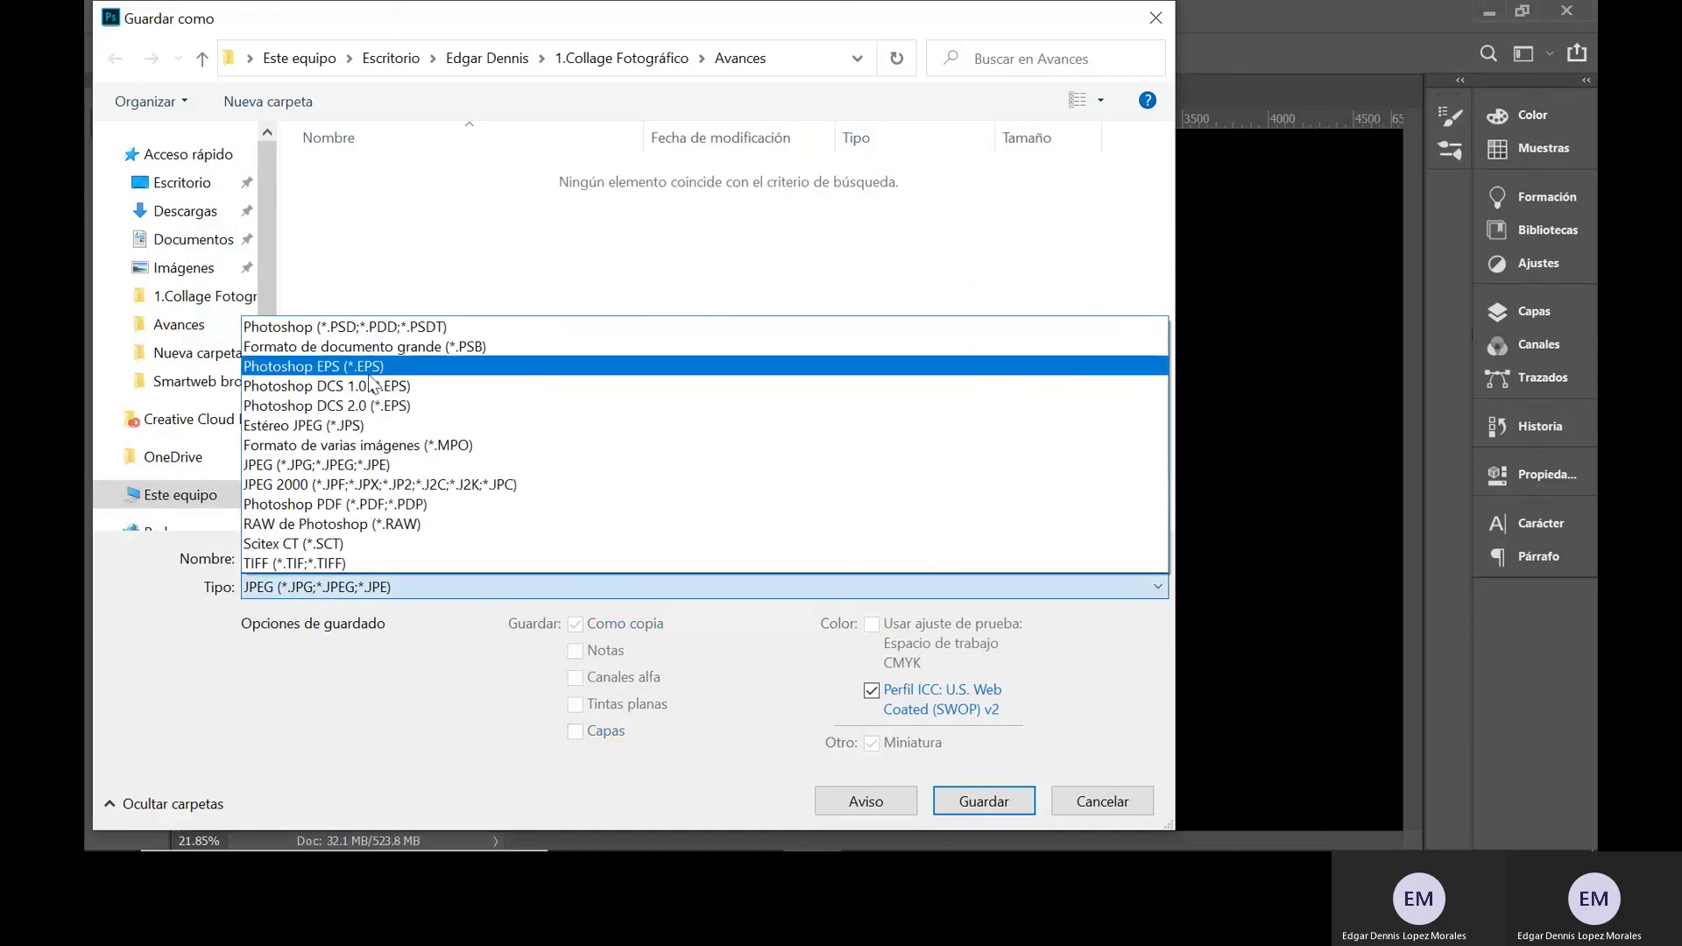
{"action": "left_click", "coordinate": [331, 506]}
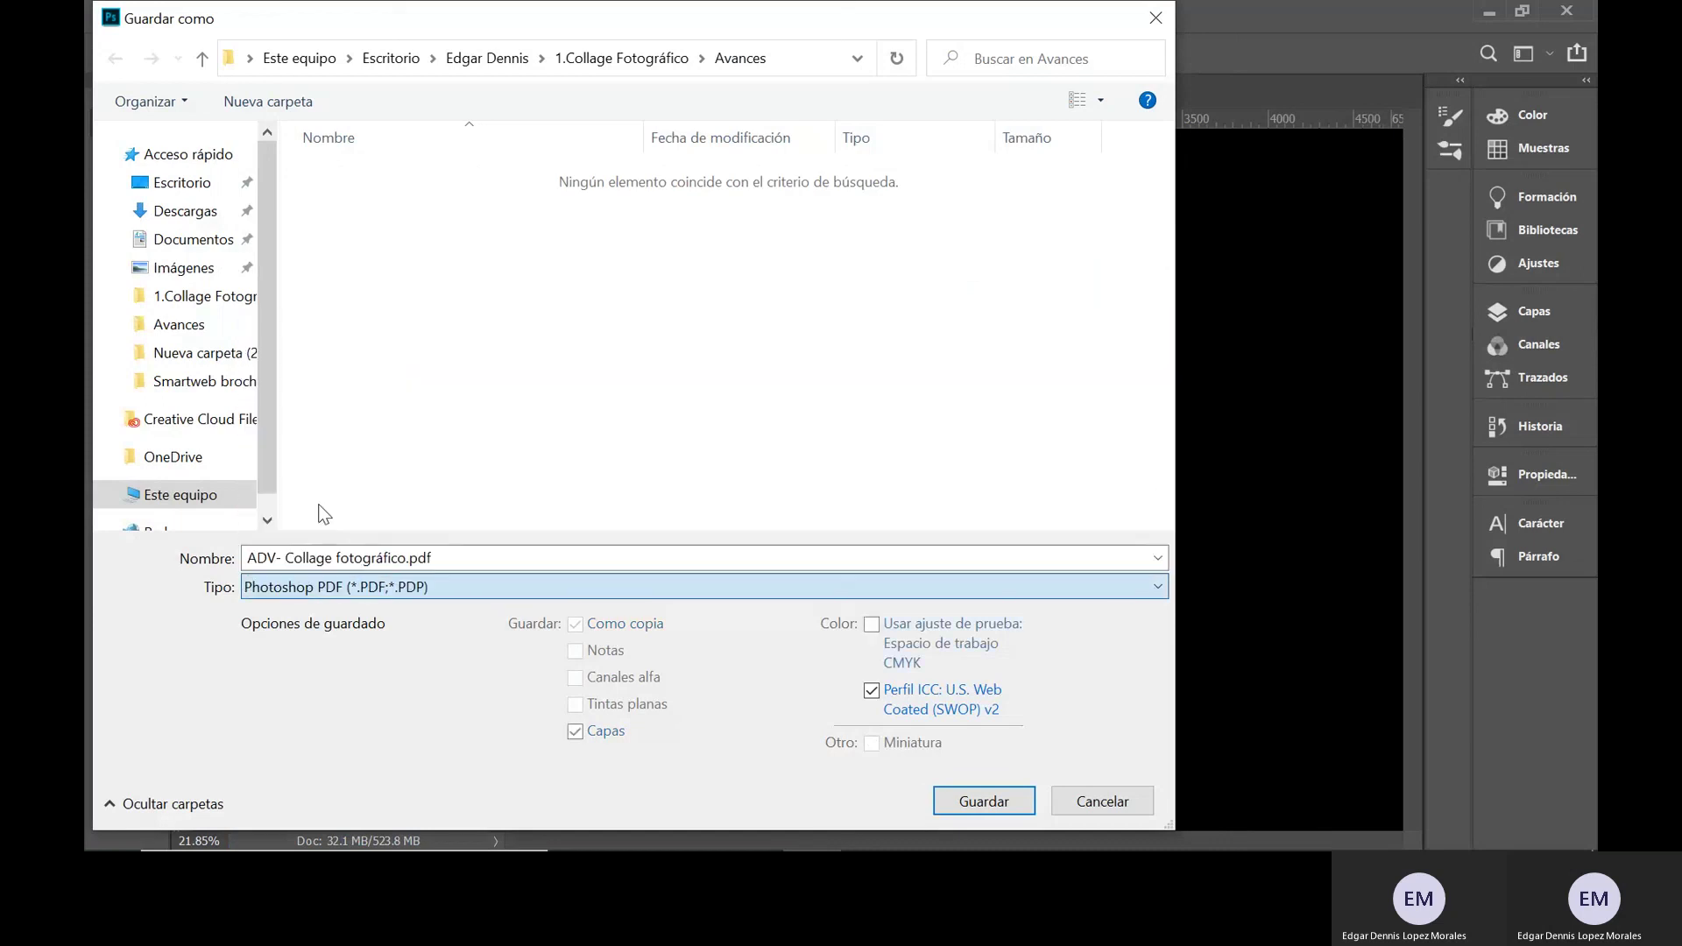
- Choose the 1.Collage Fotográfico folder as destination and name the file ED-Collage fotográfico.pdf
{"action": "left_click", "coordinate": [182, 182]}
{"action": "double_click", "coordinate": [390, 225]}
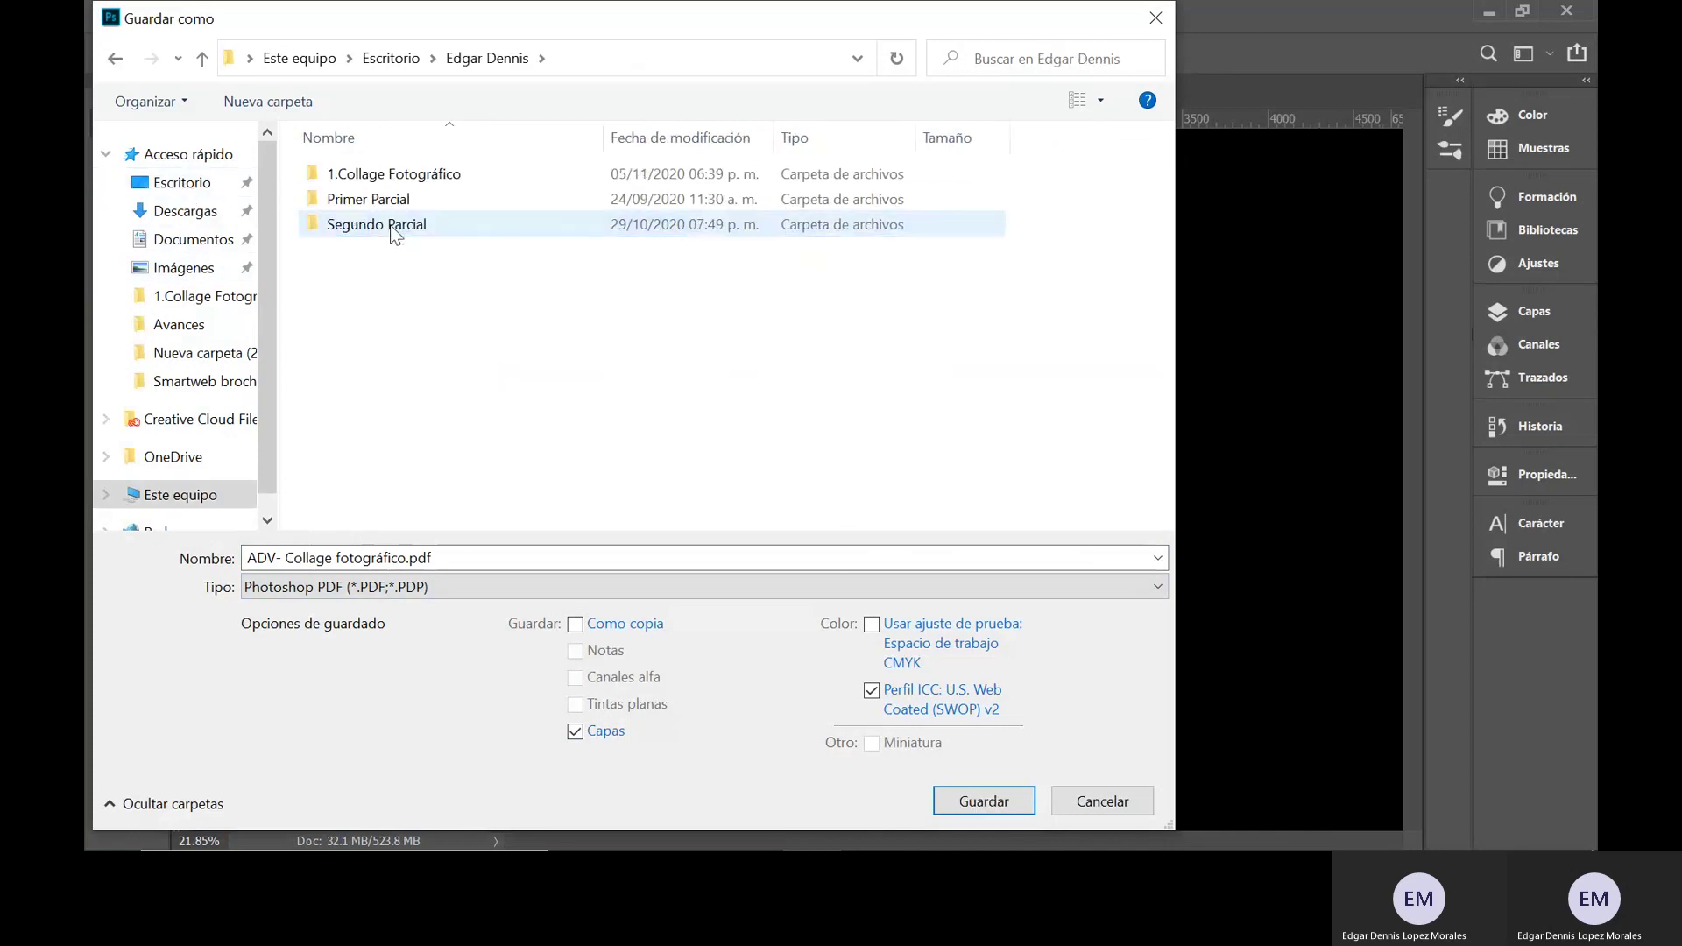
{"action": "left_click", "coordinate": [372, 179]}
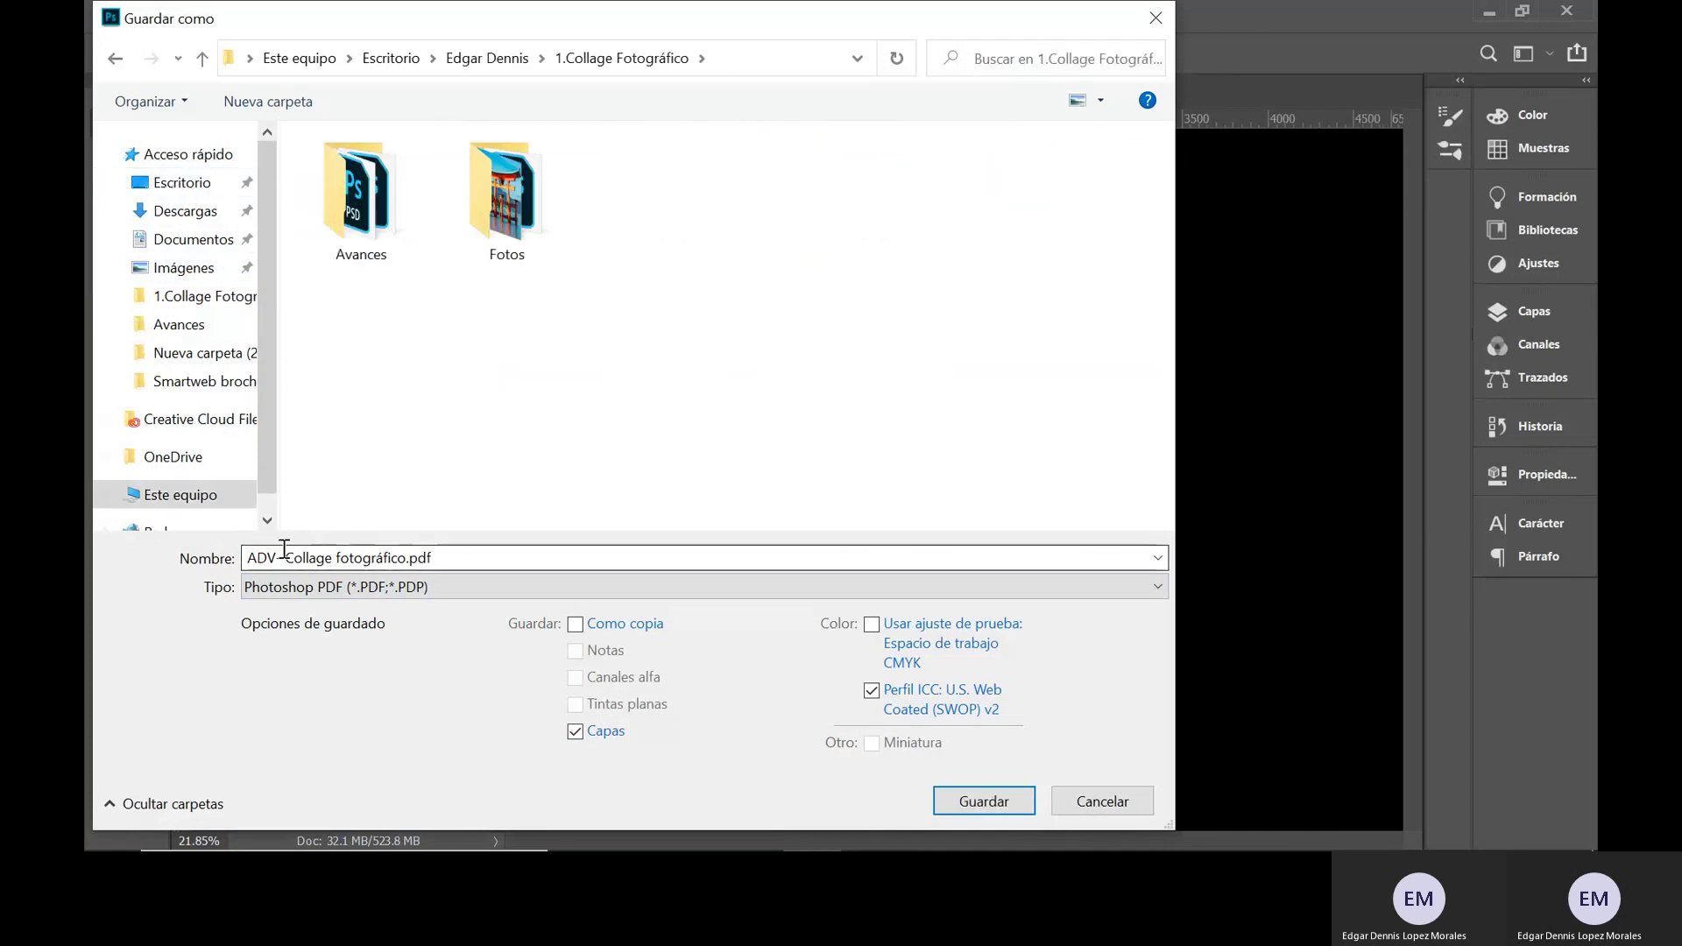
{"action": "left_click", "coordinate": [277, 558]}
{"action": "left_click_drag", "start_coordinate": [277, 558], "coordinate": [219, 552]}
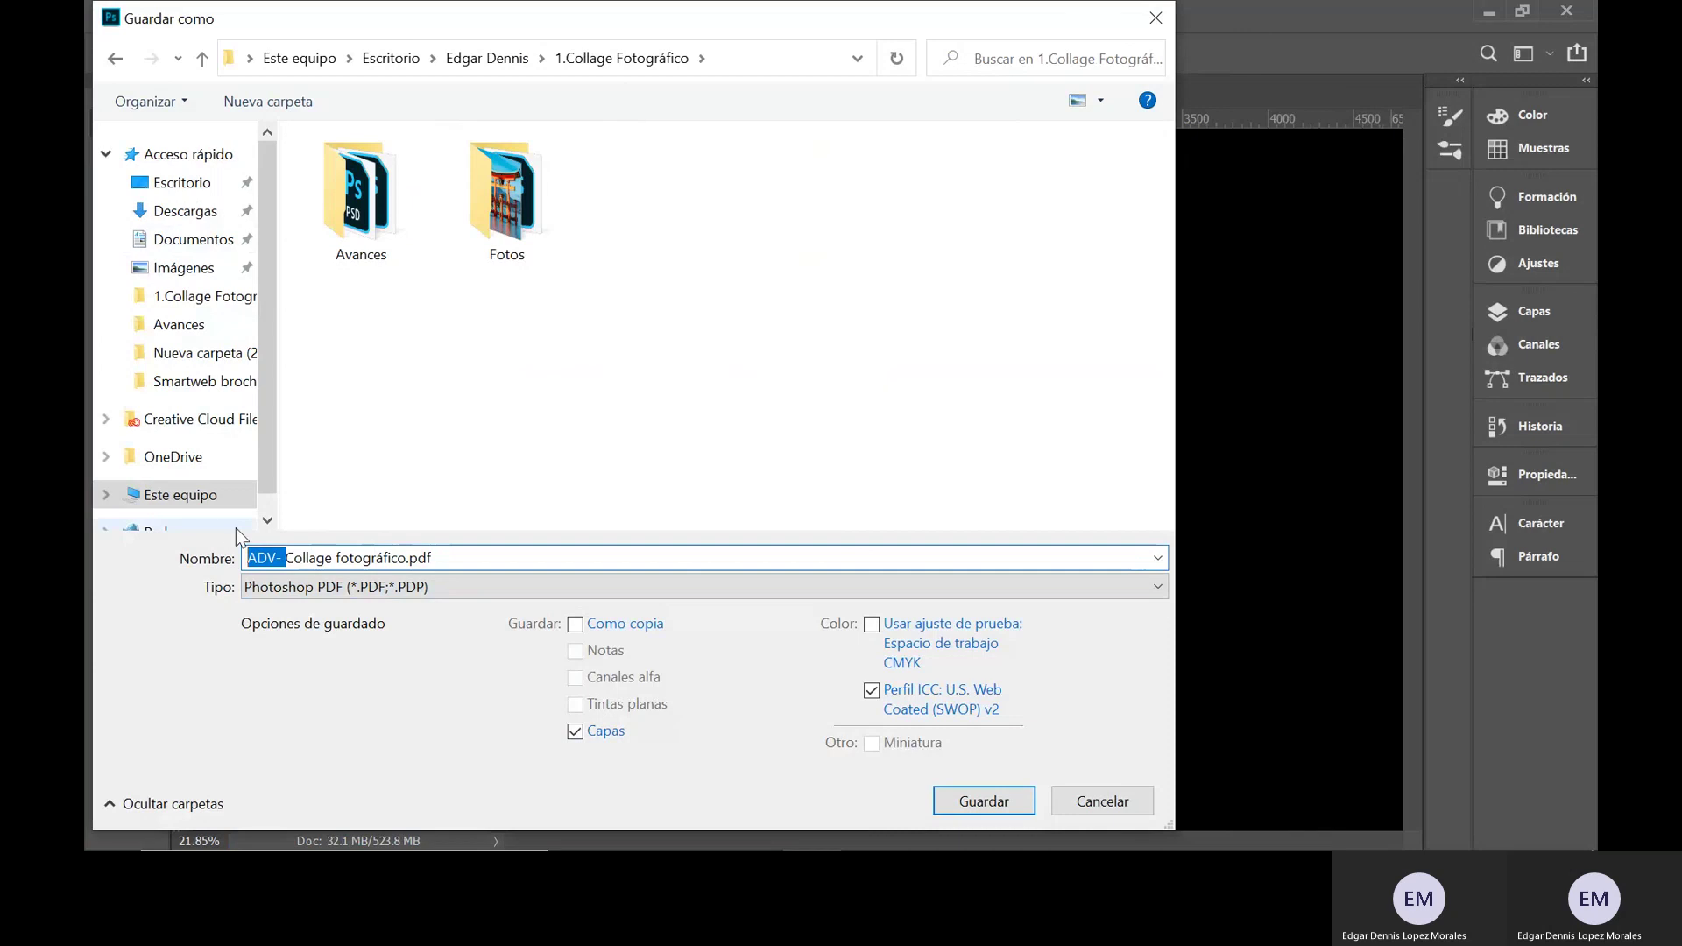
{"action": "type", "text": "ED-"}
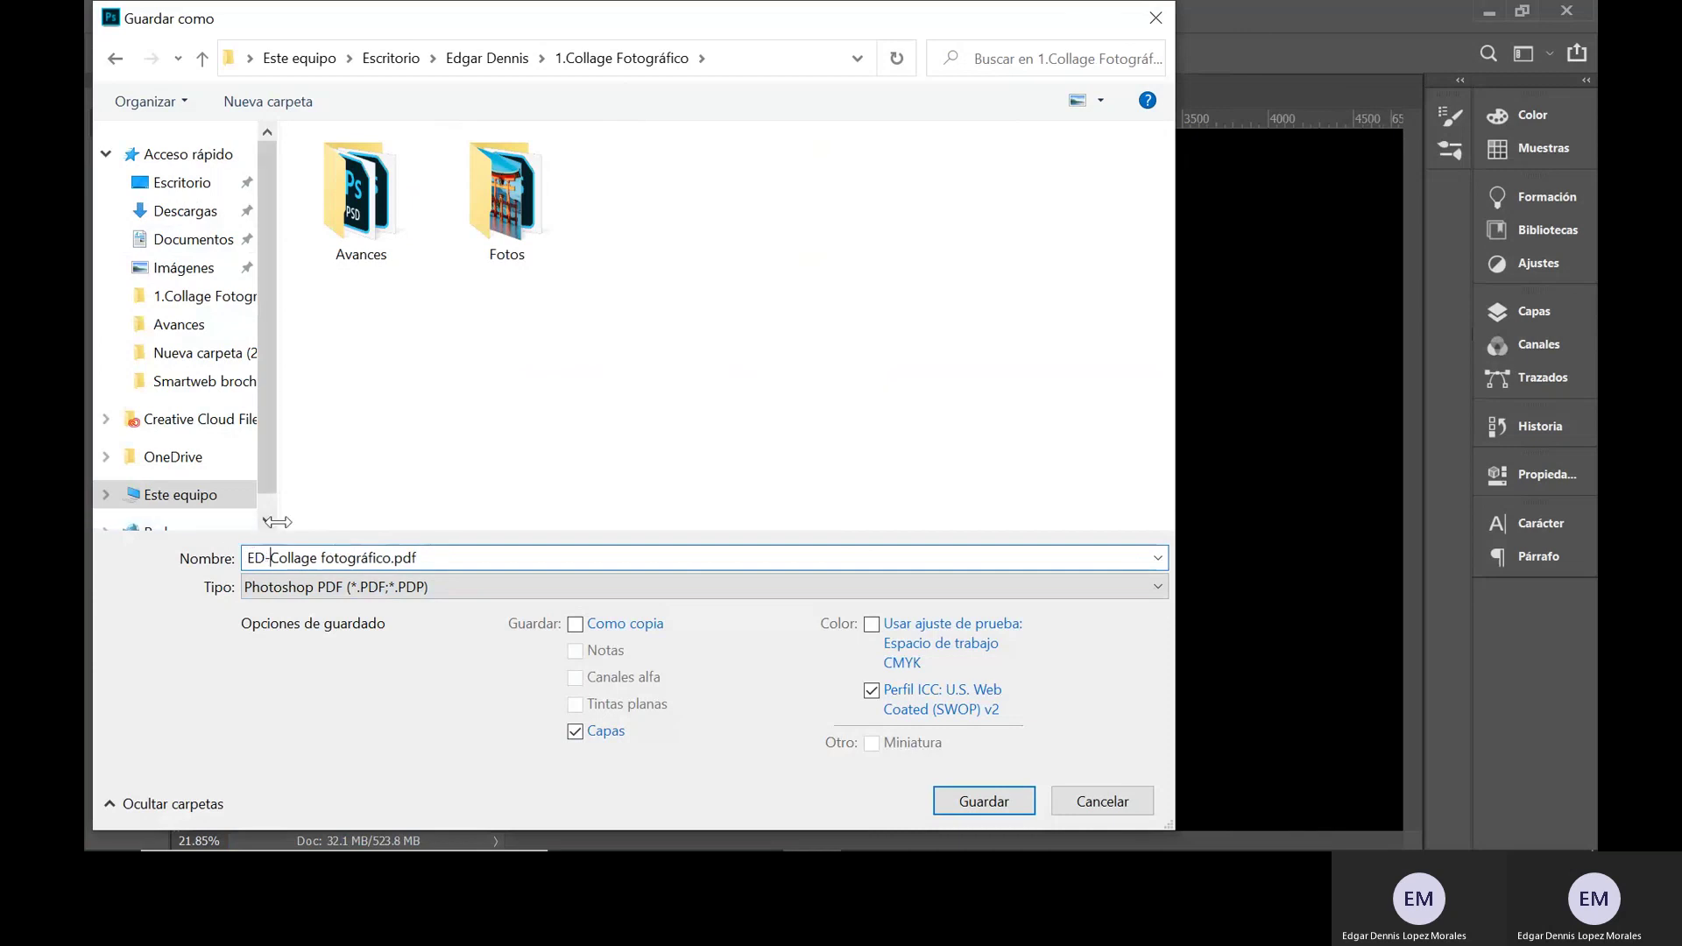
- Proceed to the Adobe PDF save settings, cancel the PDF export and return to Mockup.psd
{"action": "left_click", "coordinate": [972, 806]}
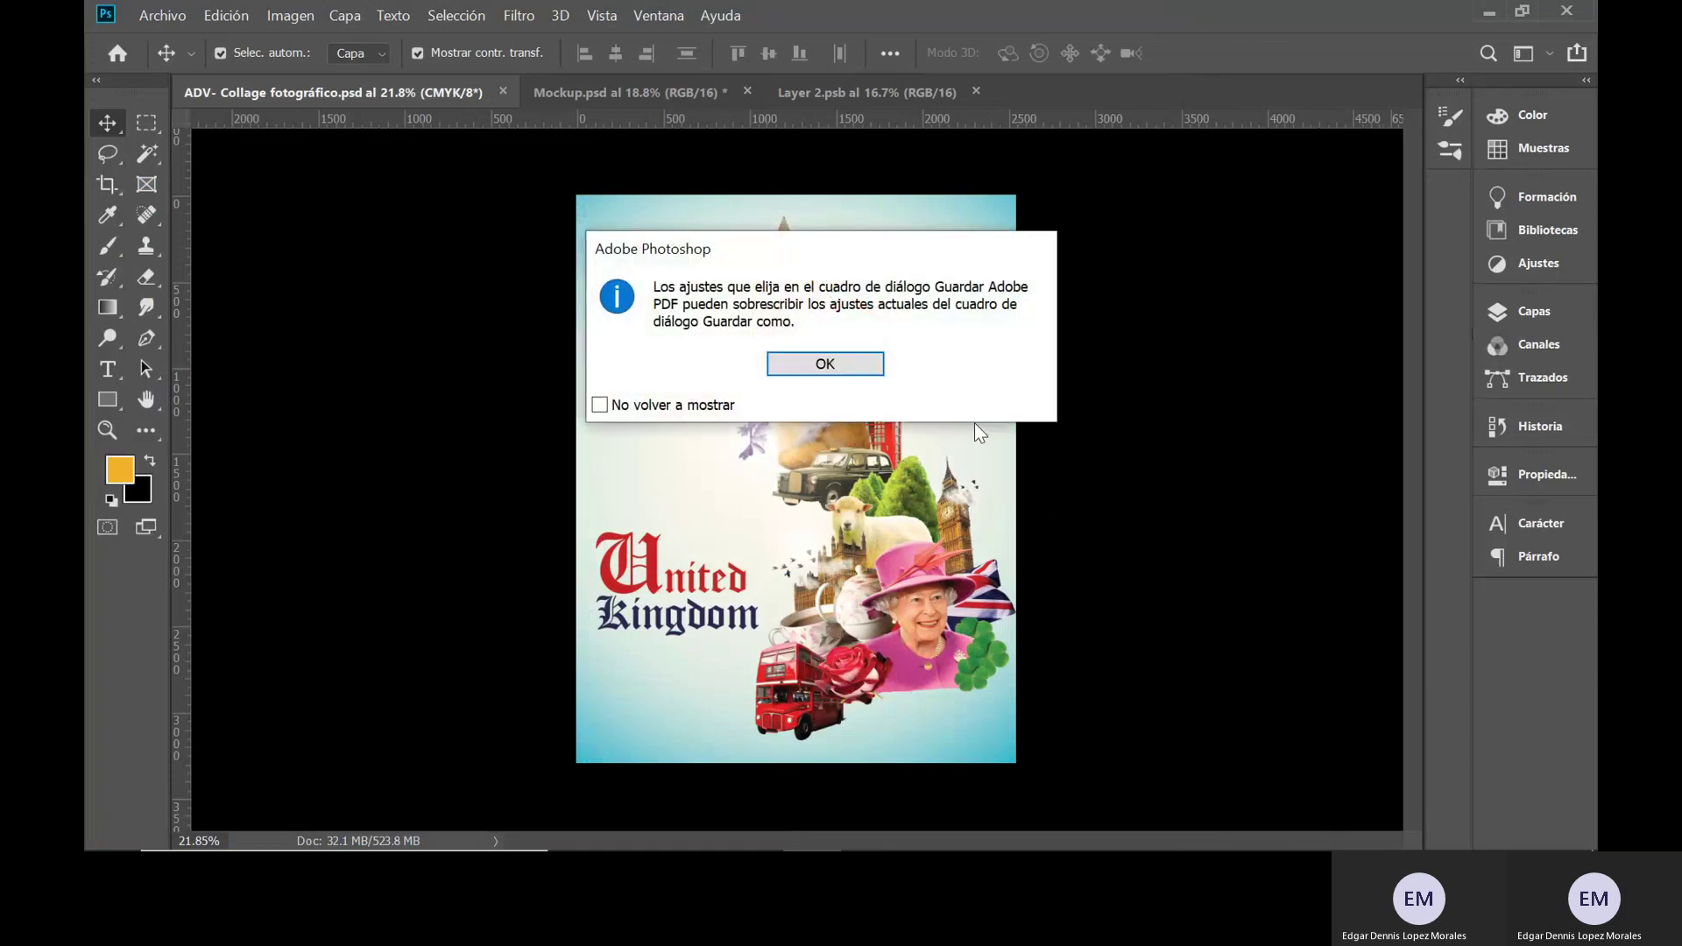
{"action": "key", "text": "Return"}
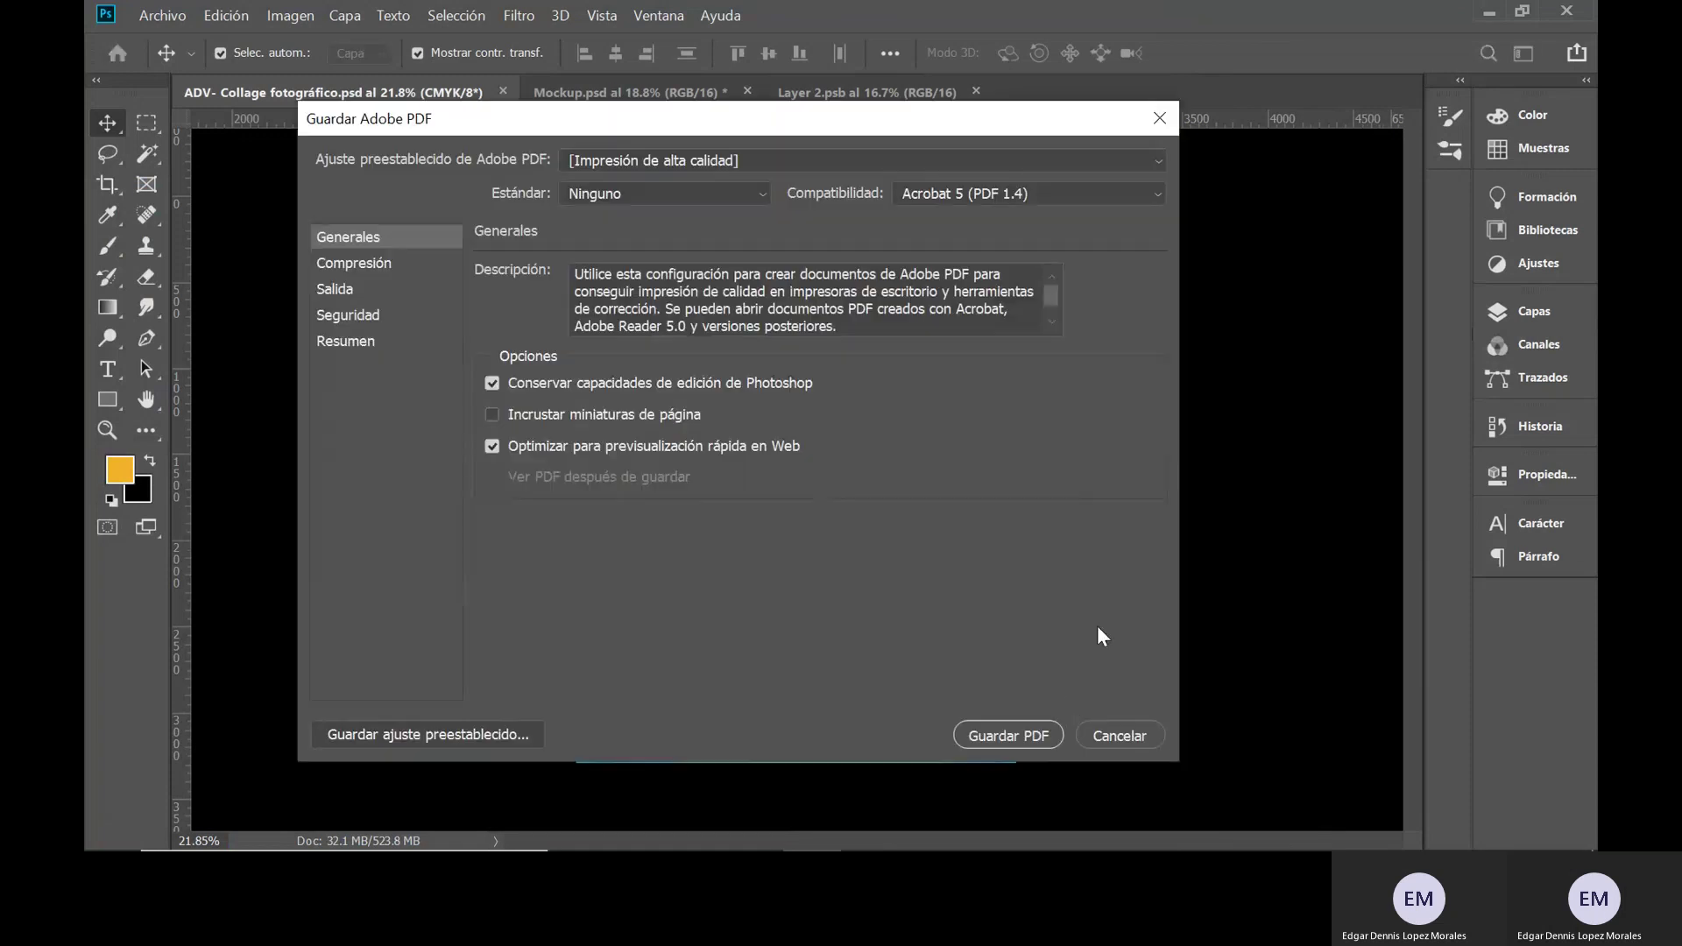
{"action": "left_click", "coordinate": [1123, 738]}
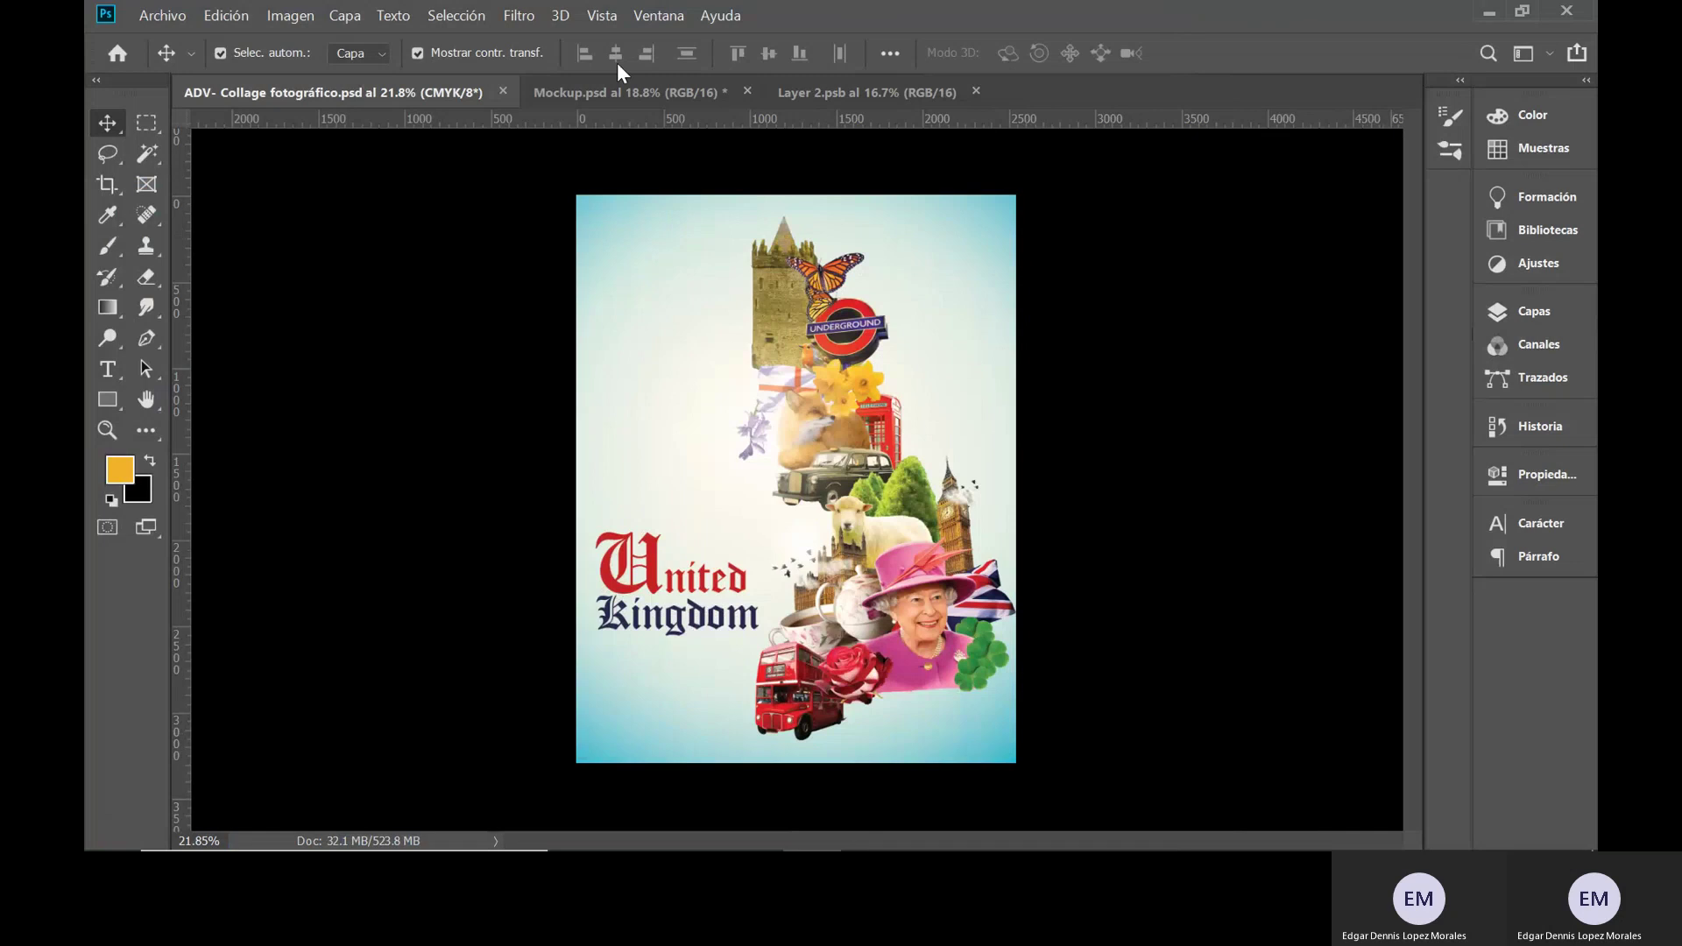
{"action": "left_click", "coordinate": [618, 92]}
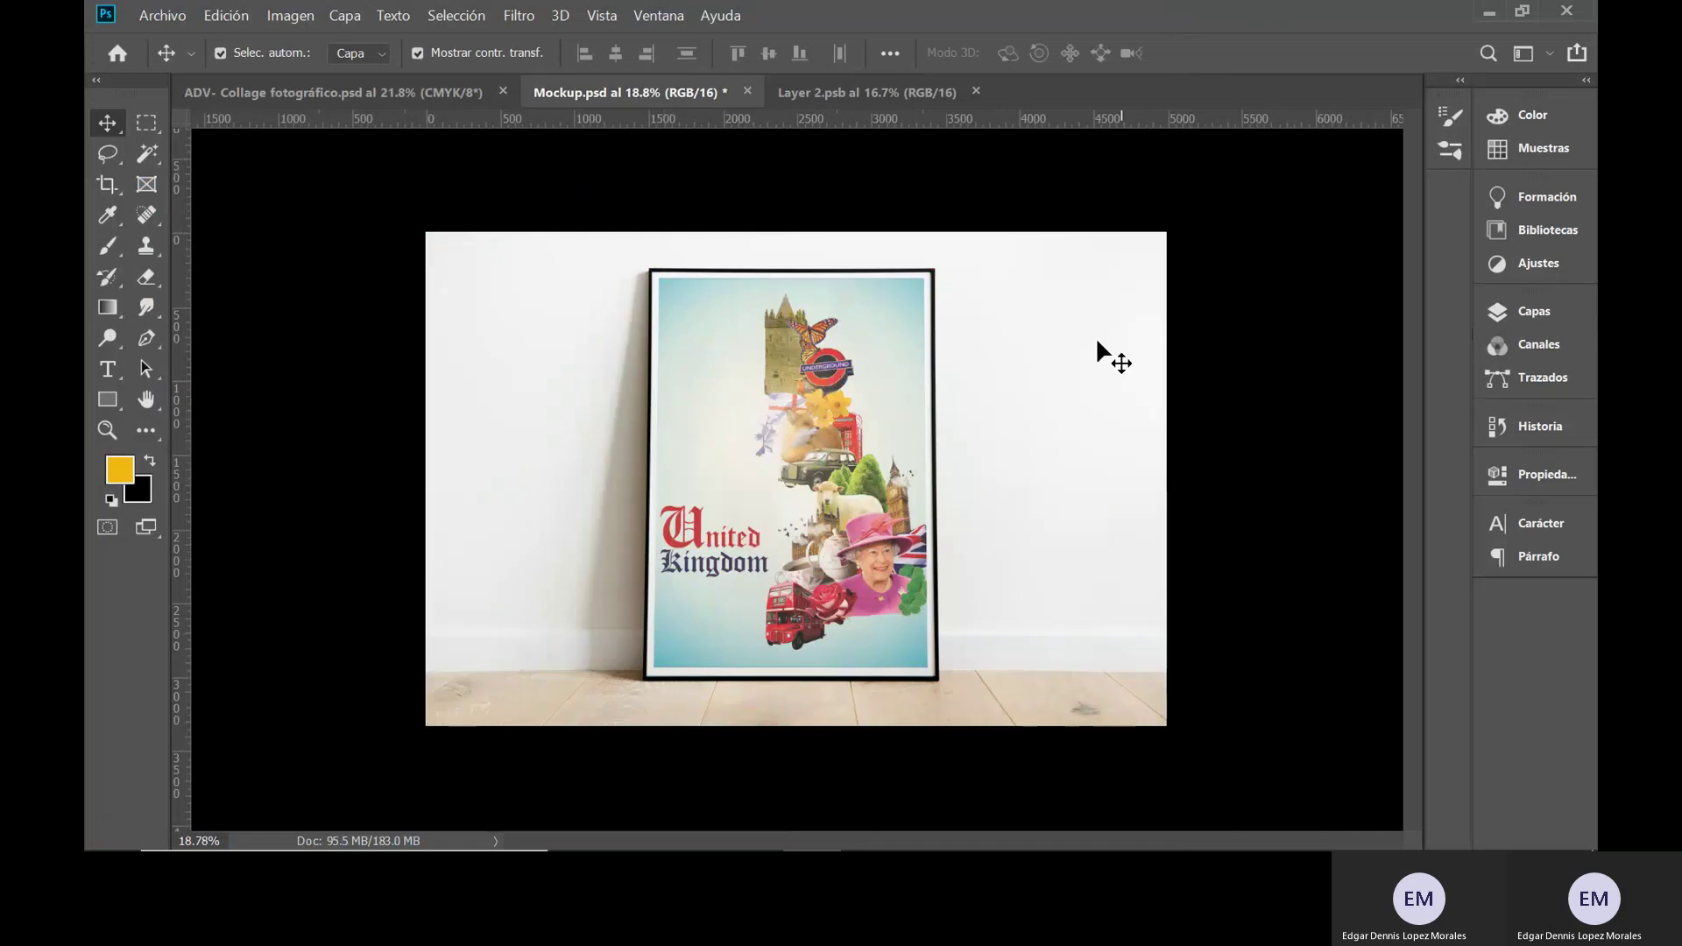